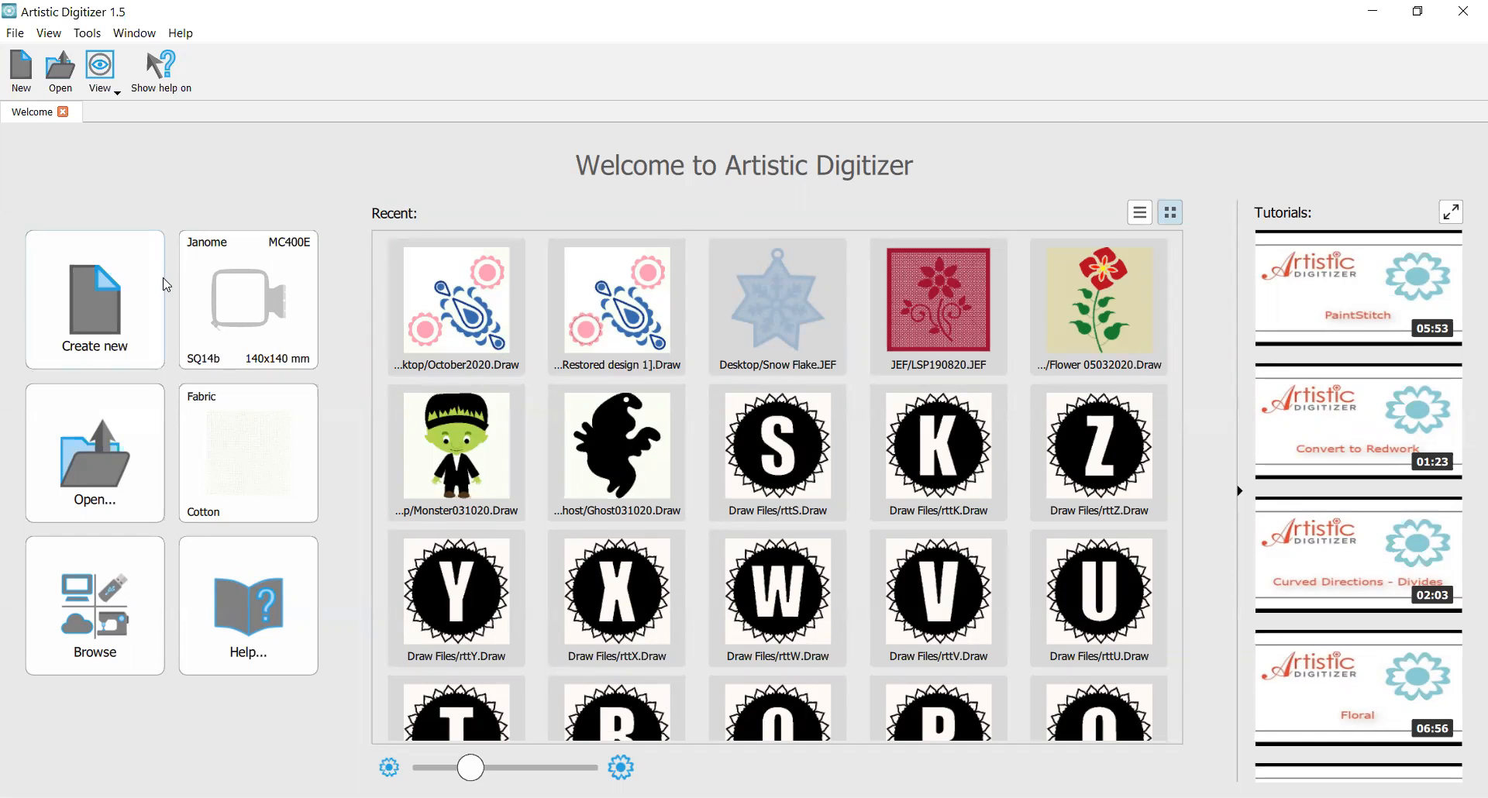
# Step: Set the embroidery machine to Janome MC15000 and choose the SQ23 230x230 mm hoop
pyautogui.click(248, 284)
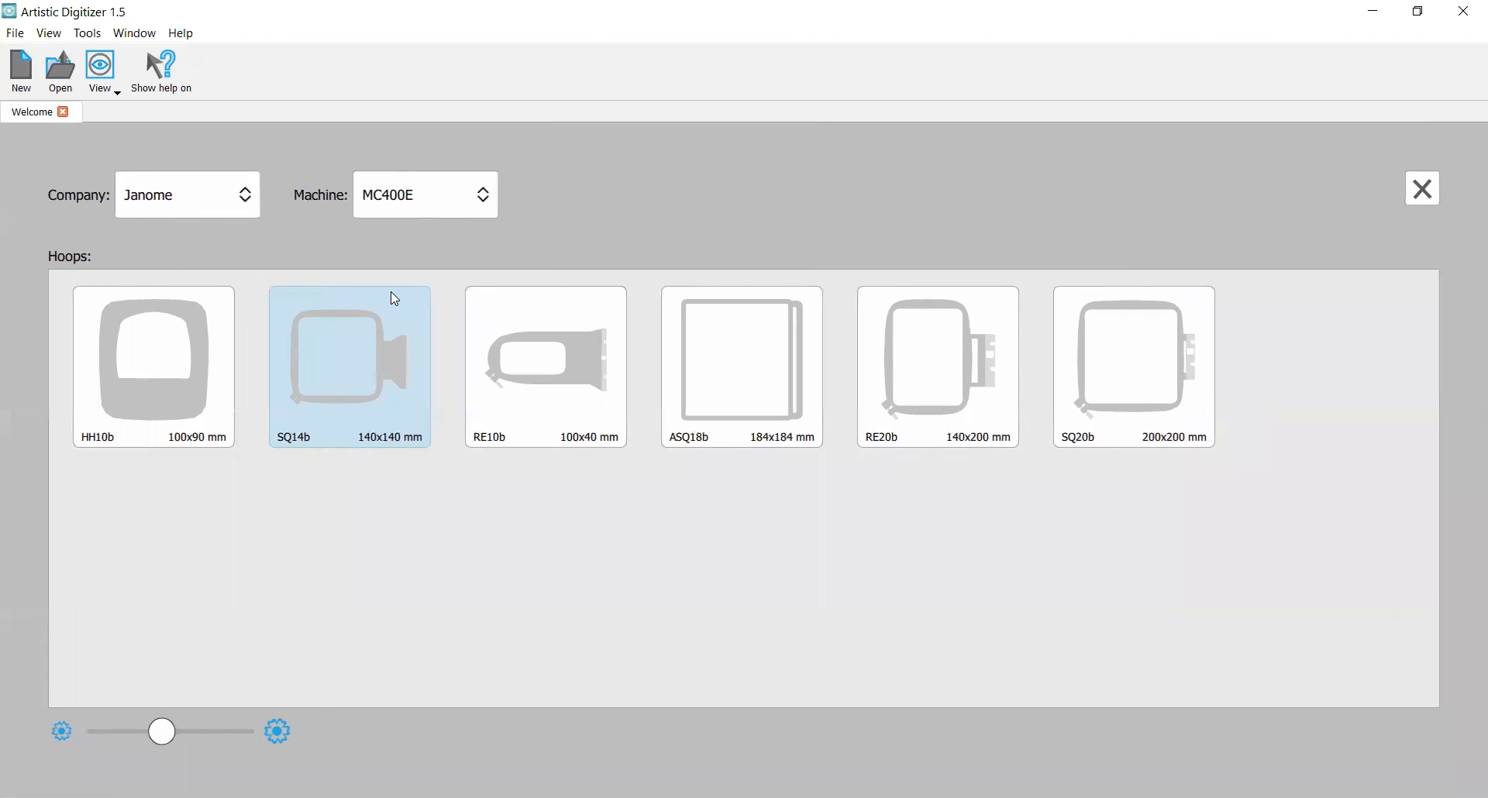
pyautogui.click(442, 196)
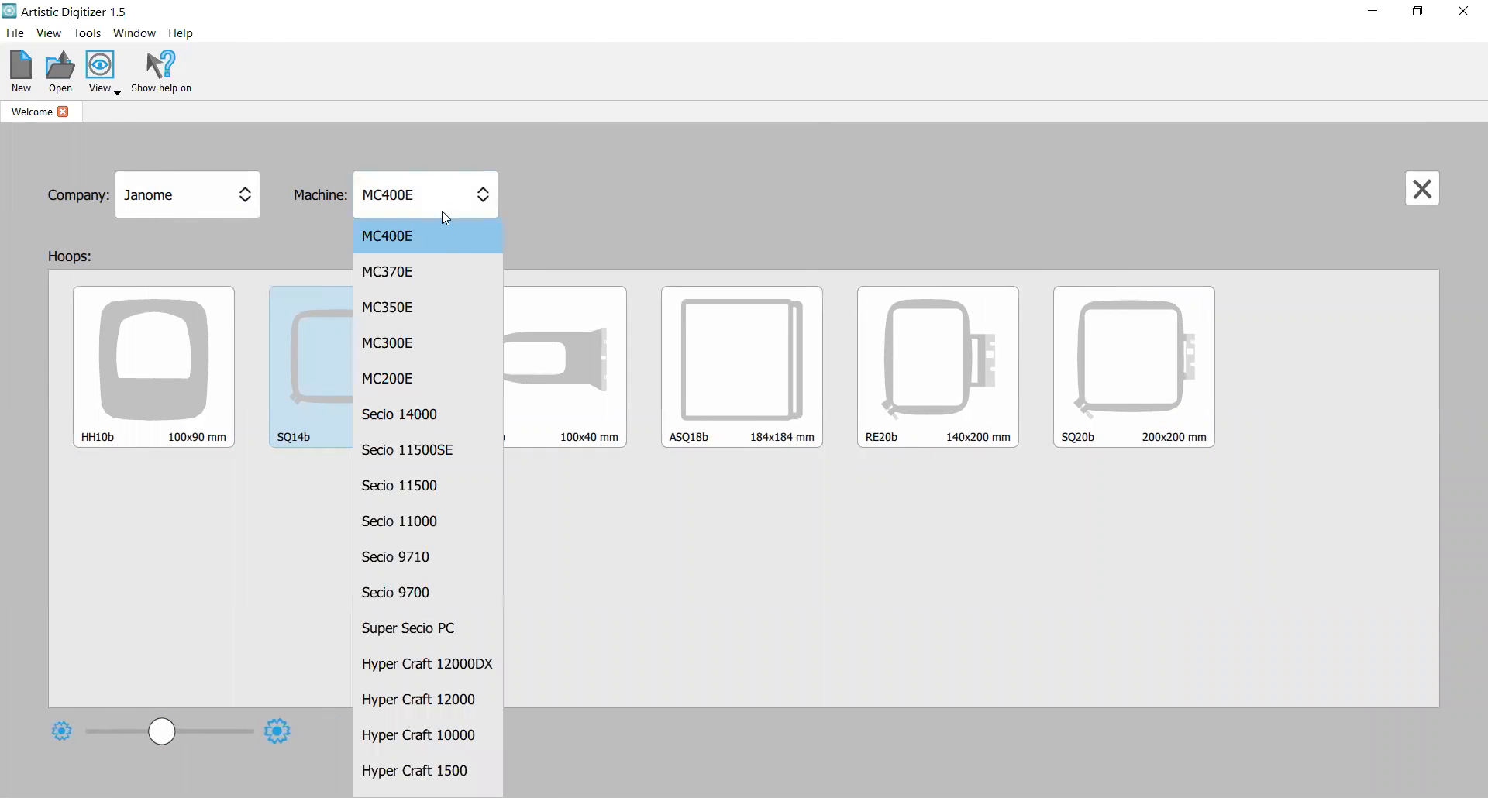
pyautogui.scroll(3, 444, 273)
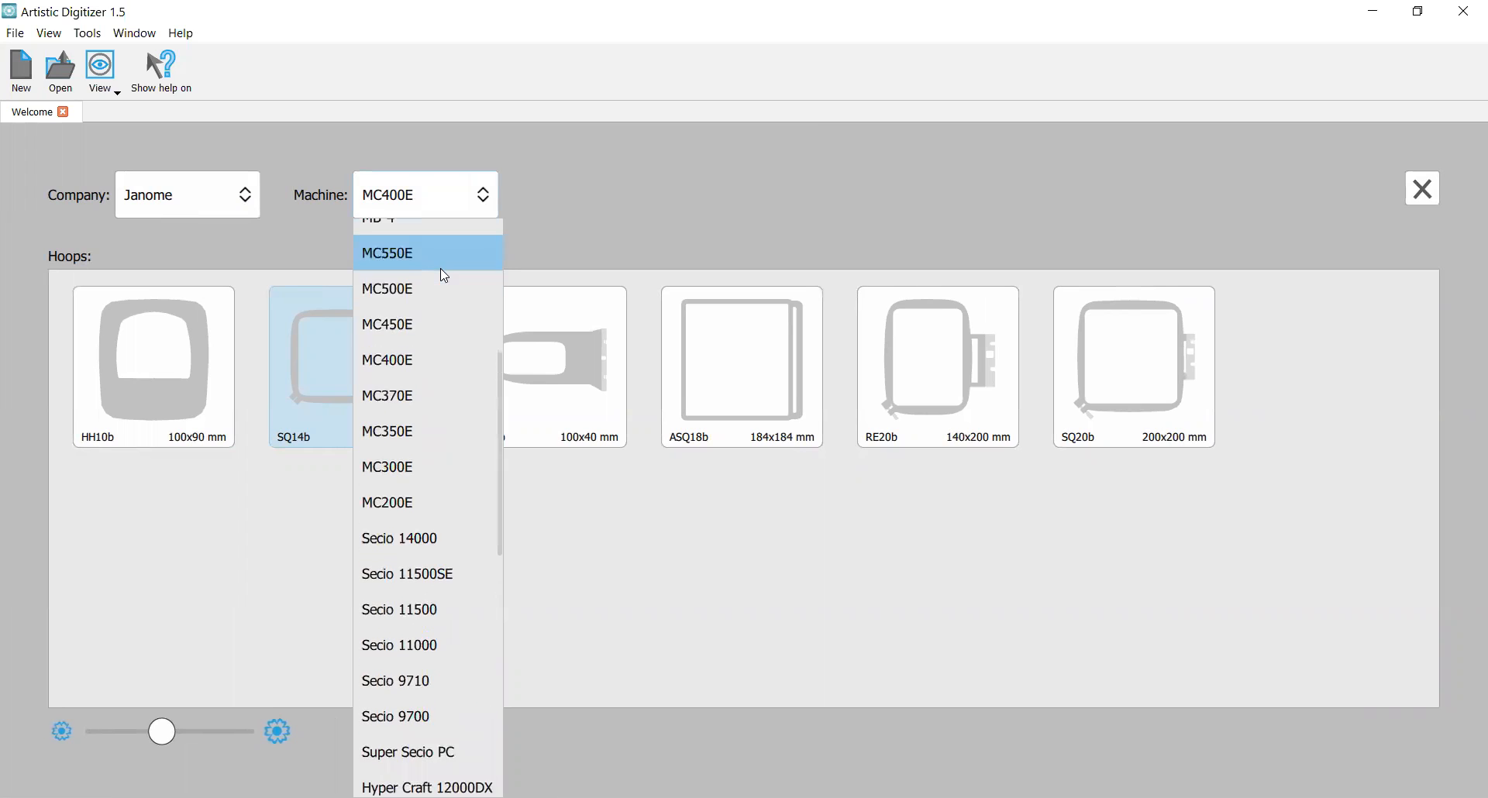
pyautogui.scroll(4, 441, 270)
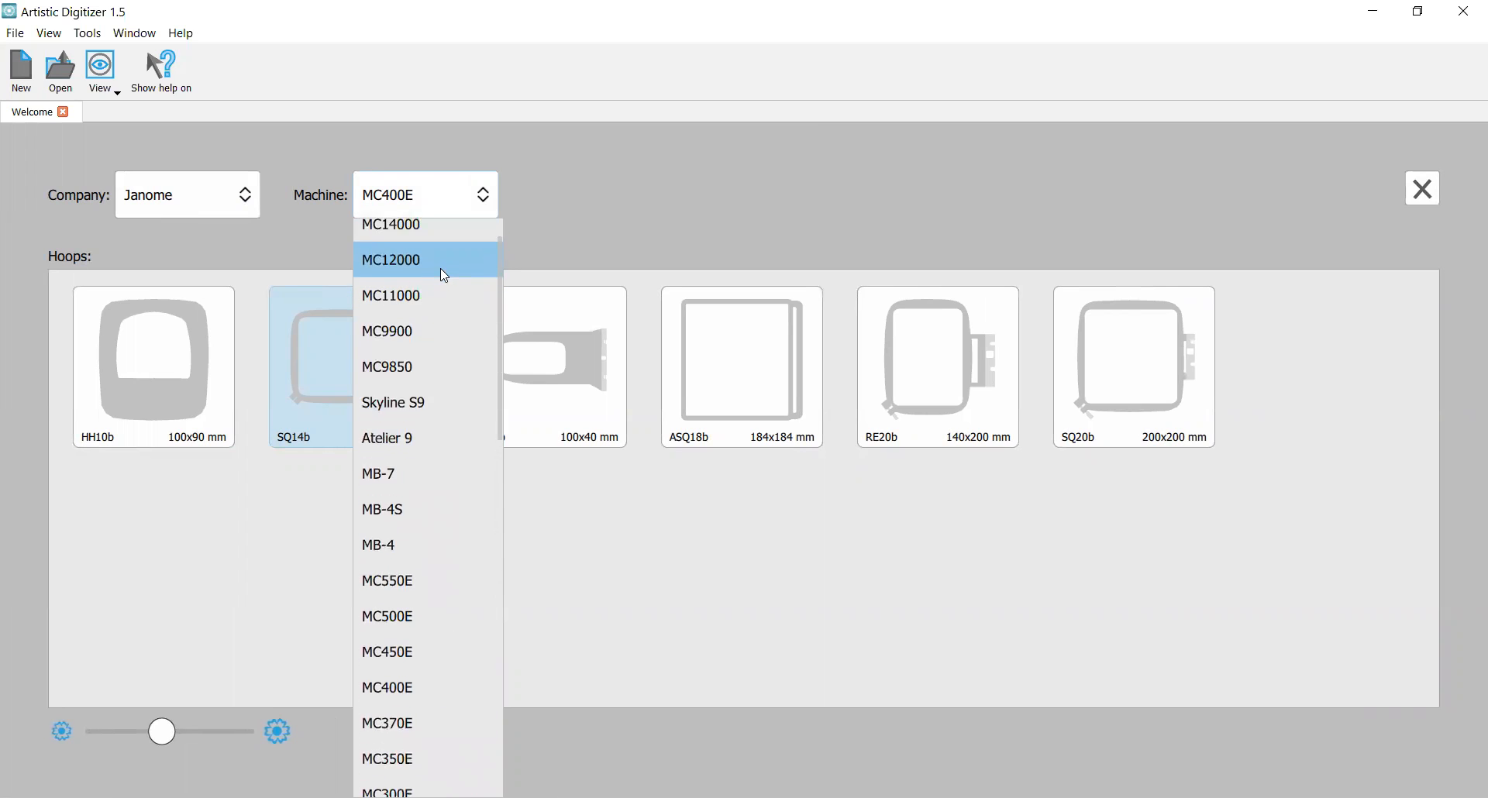
pyautogui.click(423, 240)
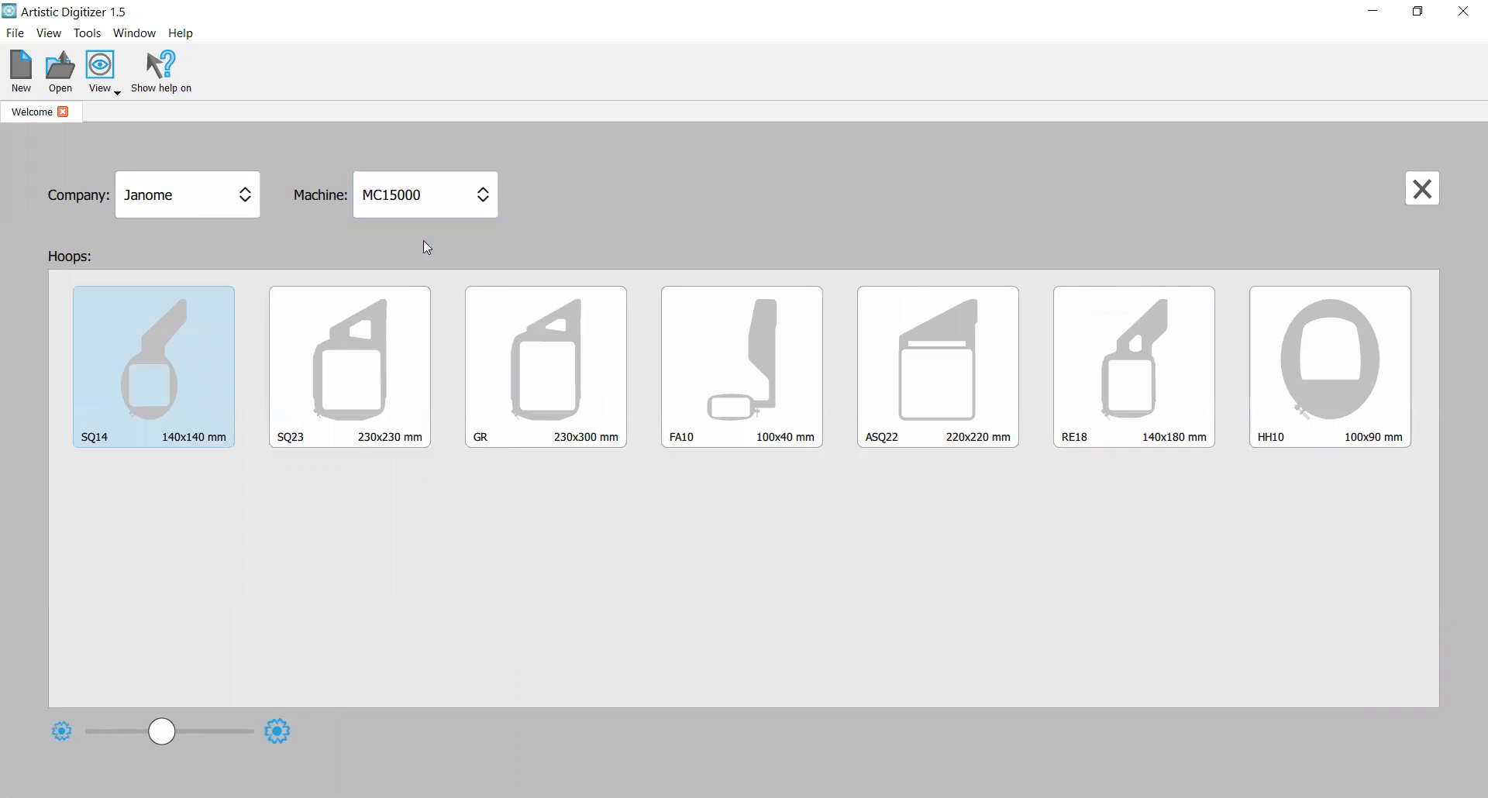
pyautogui.click(372, 365)
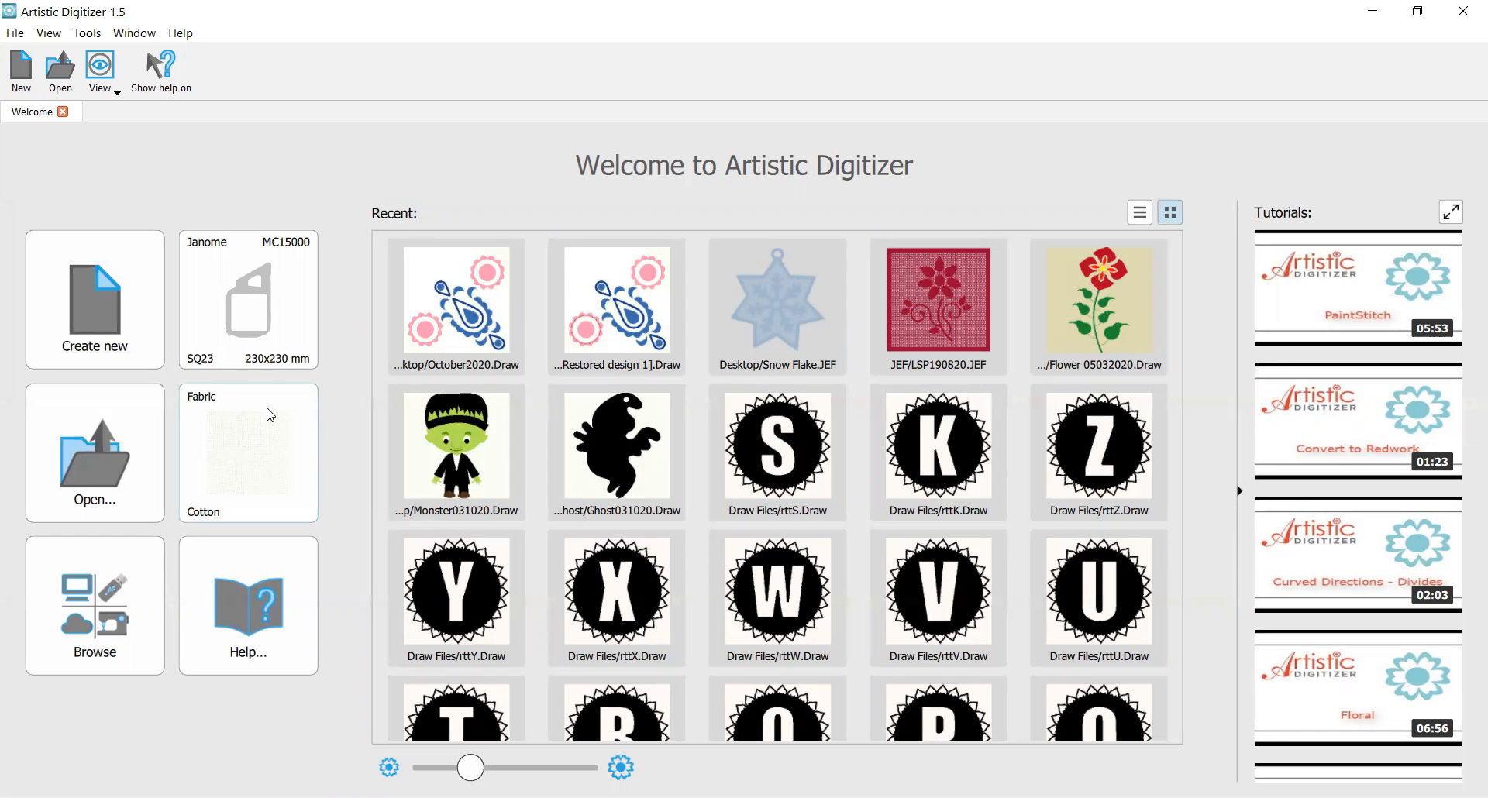
# Step: Review the fabric choices, accept Cotton in the Normal category, and create a new design
pyautogui.click(269, 436)
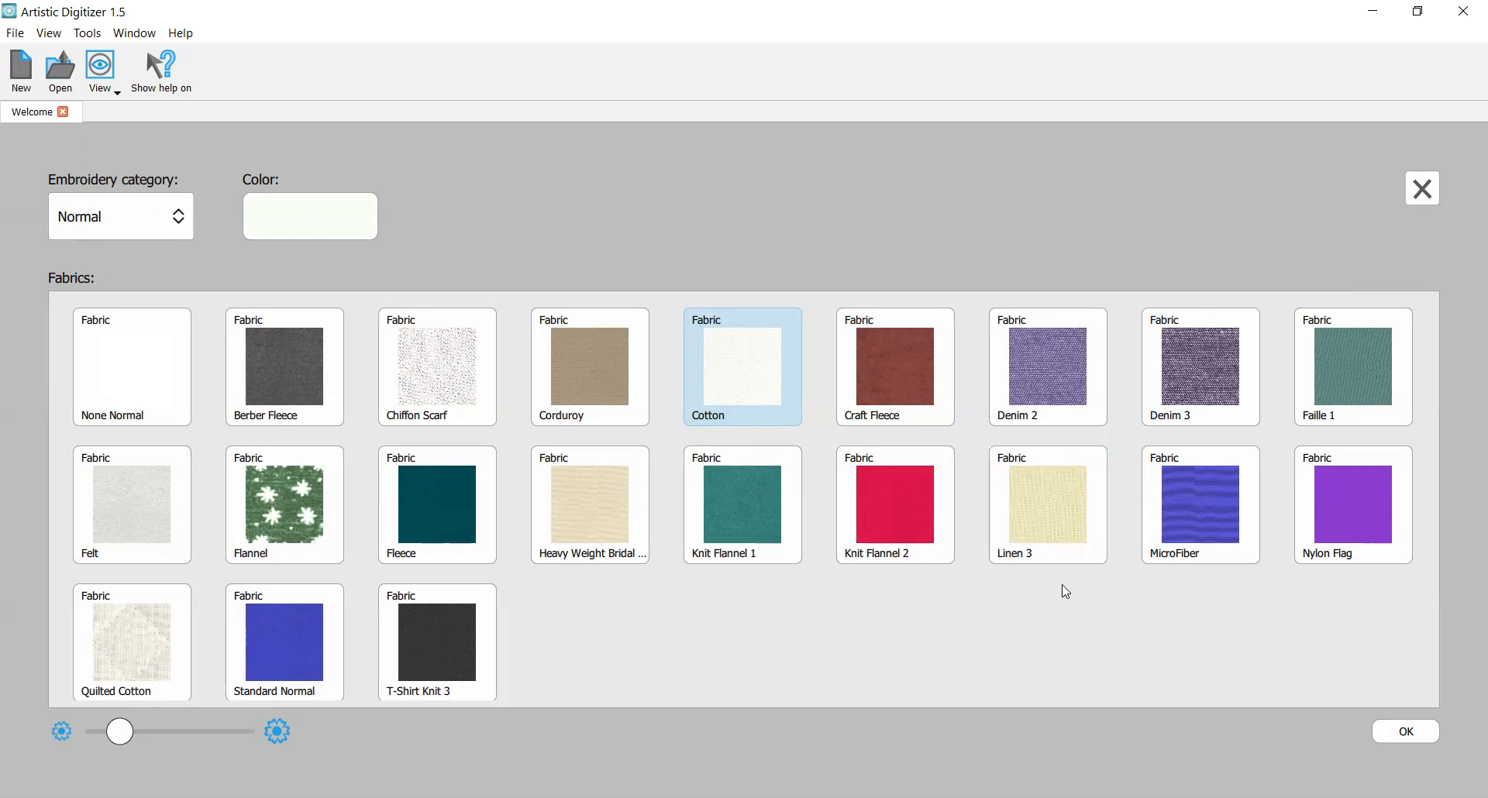
pyautogui.click(1404, 738)
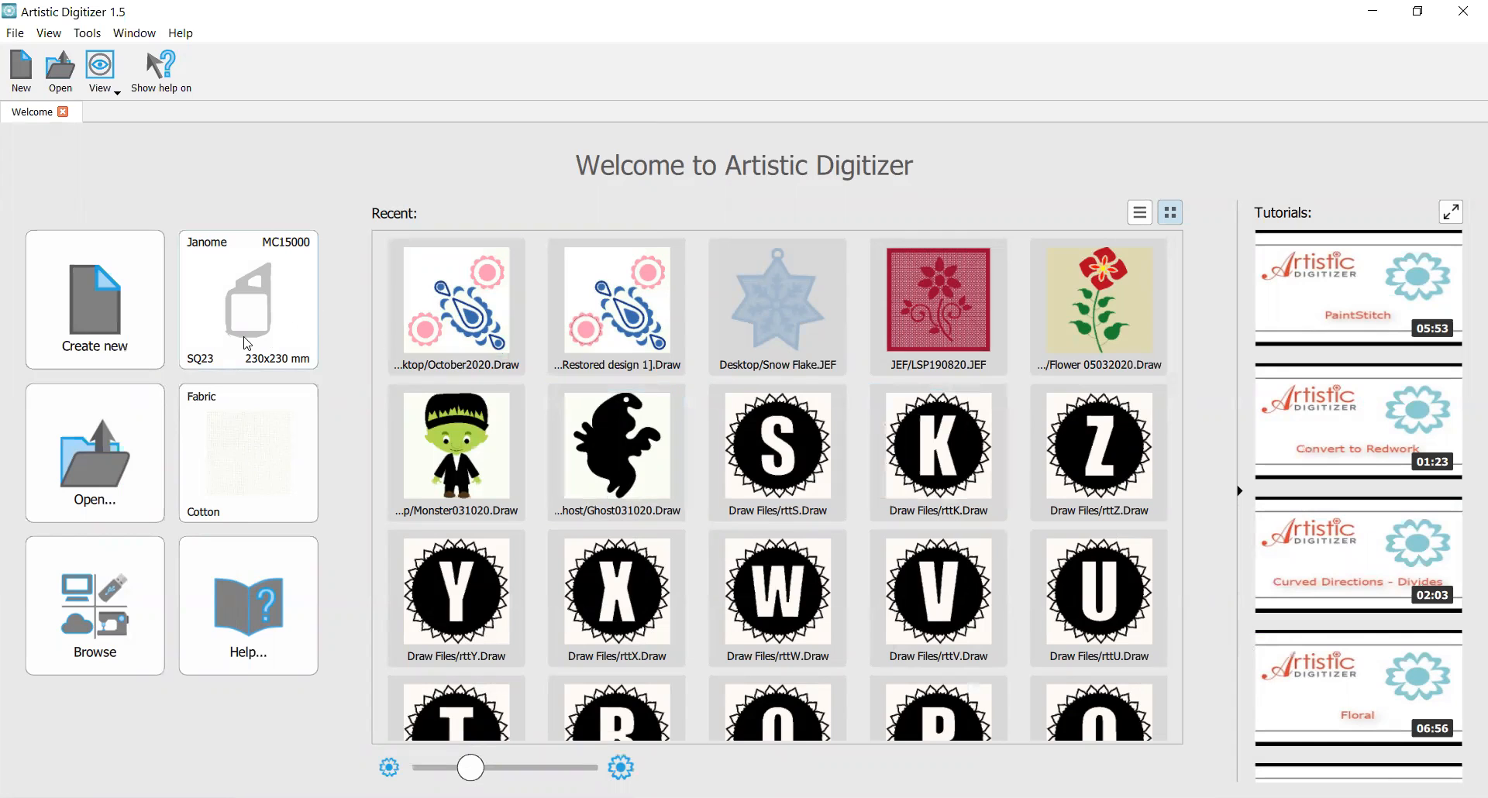
pyautogui.click(105, 304)
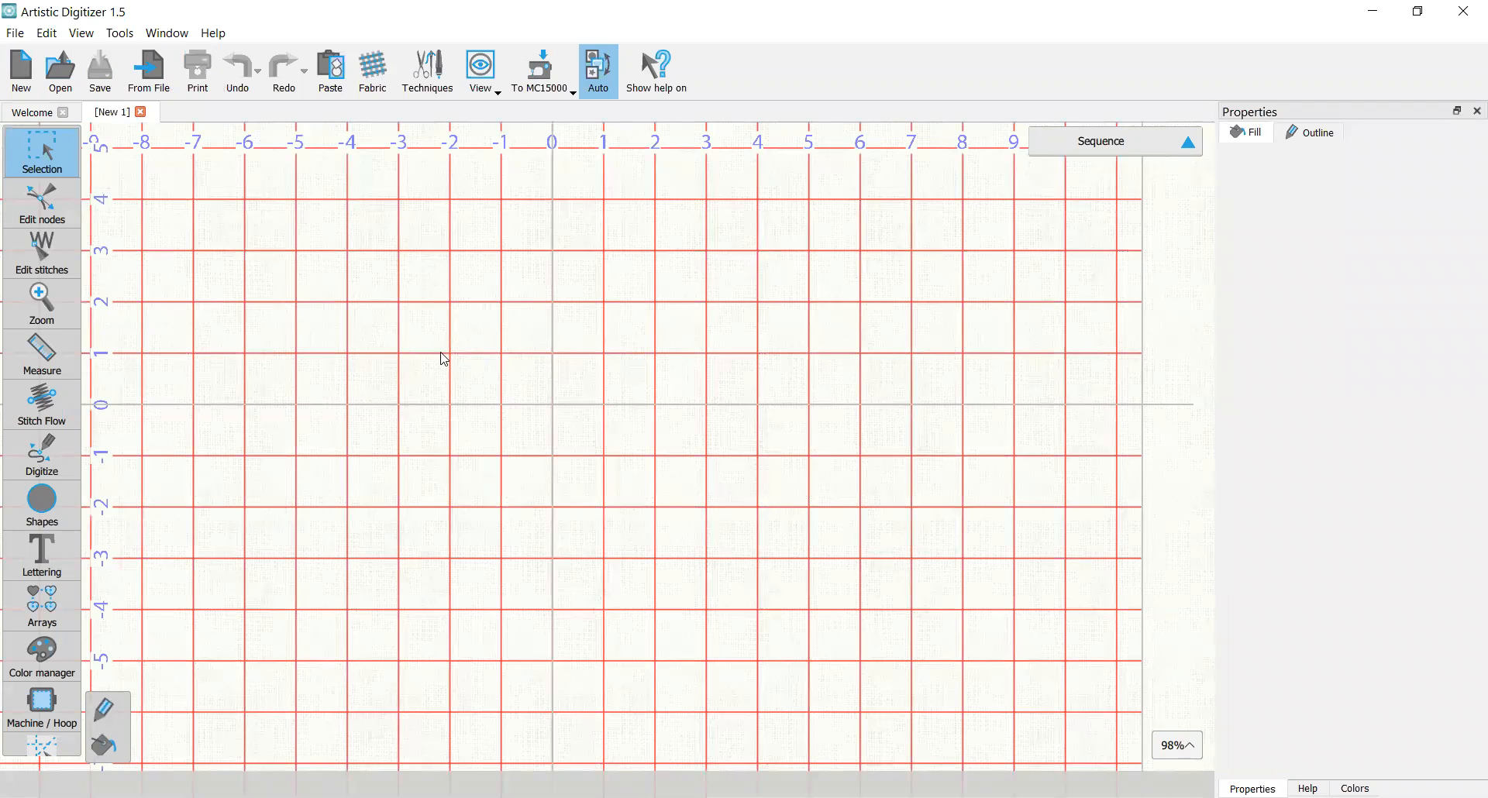
# Step: Show the hoop outline around the grid in the new design's workspace
pyautogui.scroll(-5, 447, 360)
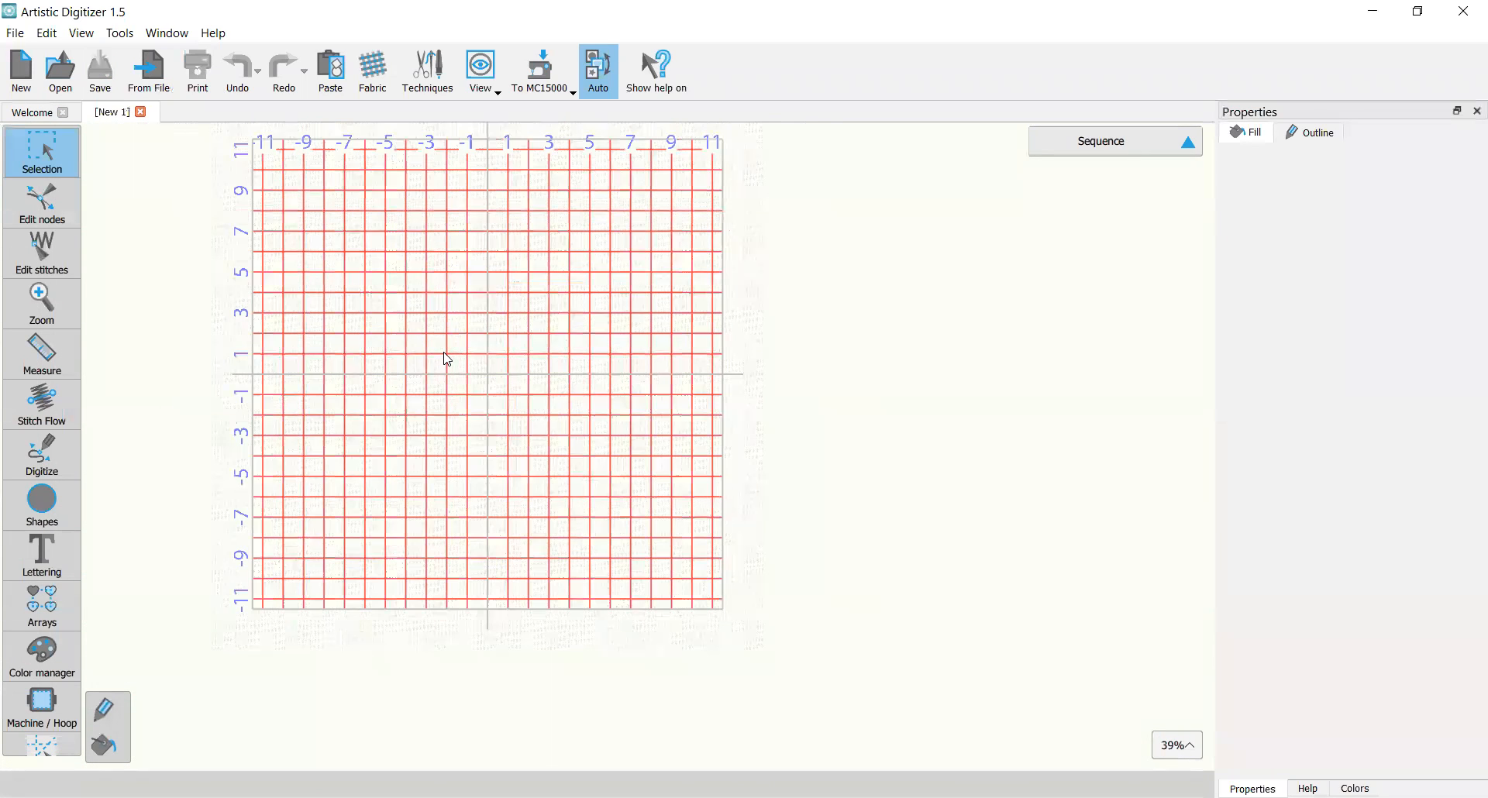
pyautogui.scroll(-1, 448, 360)
pyautogui.scroll(1, 459, 332)
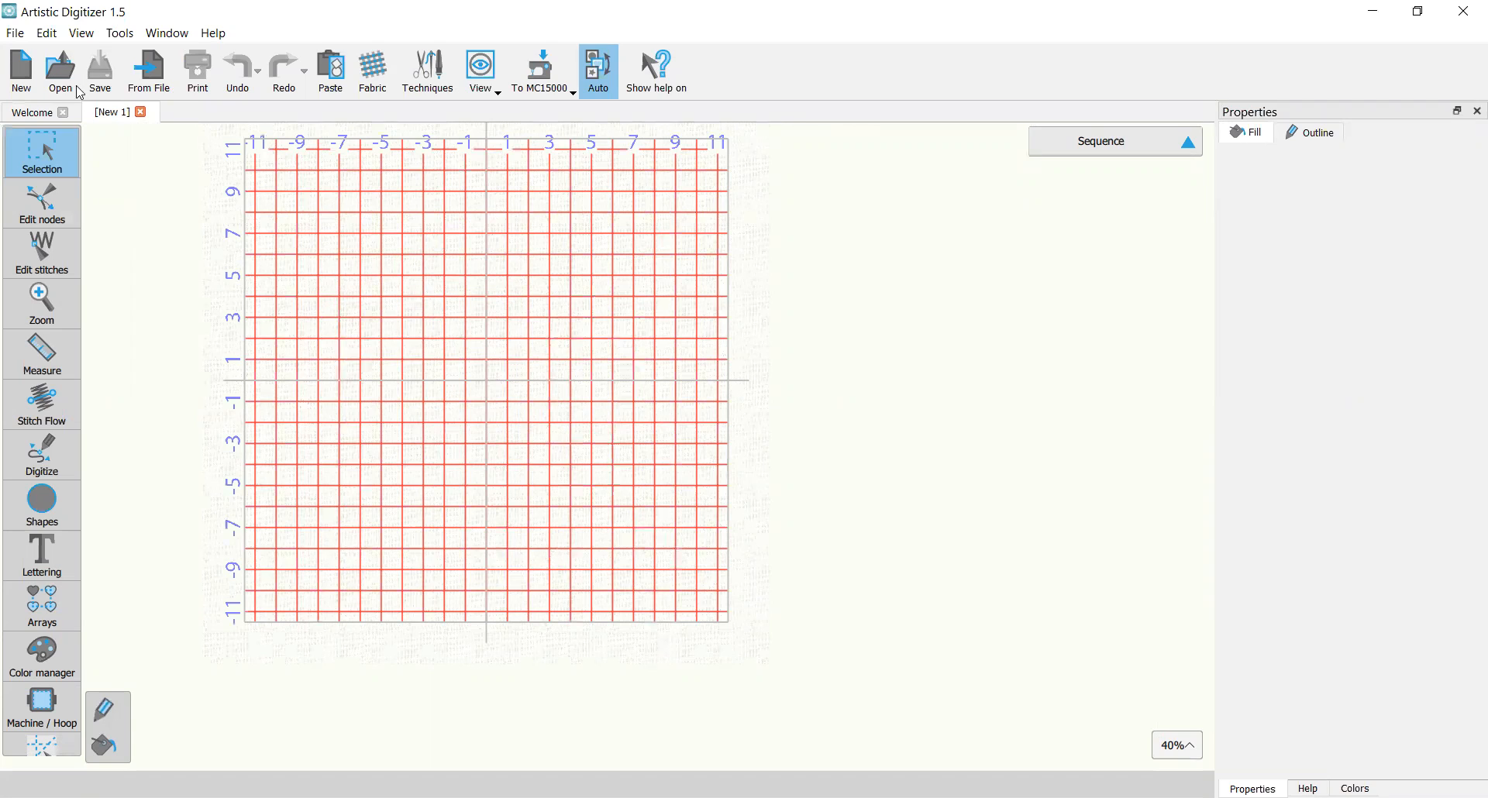
pyautogui.click(81, 35)
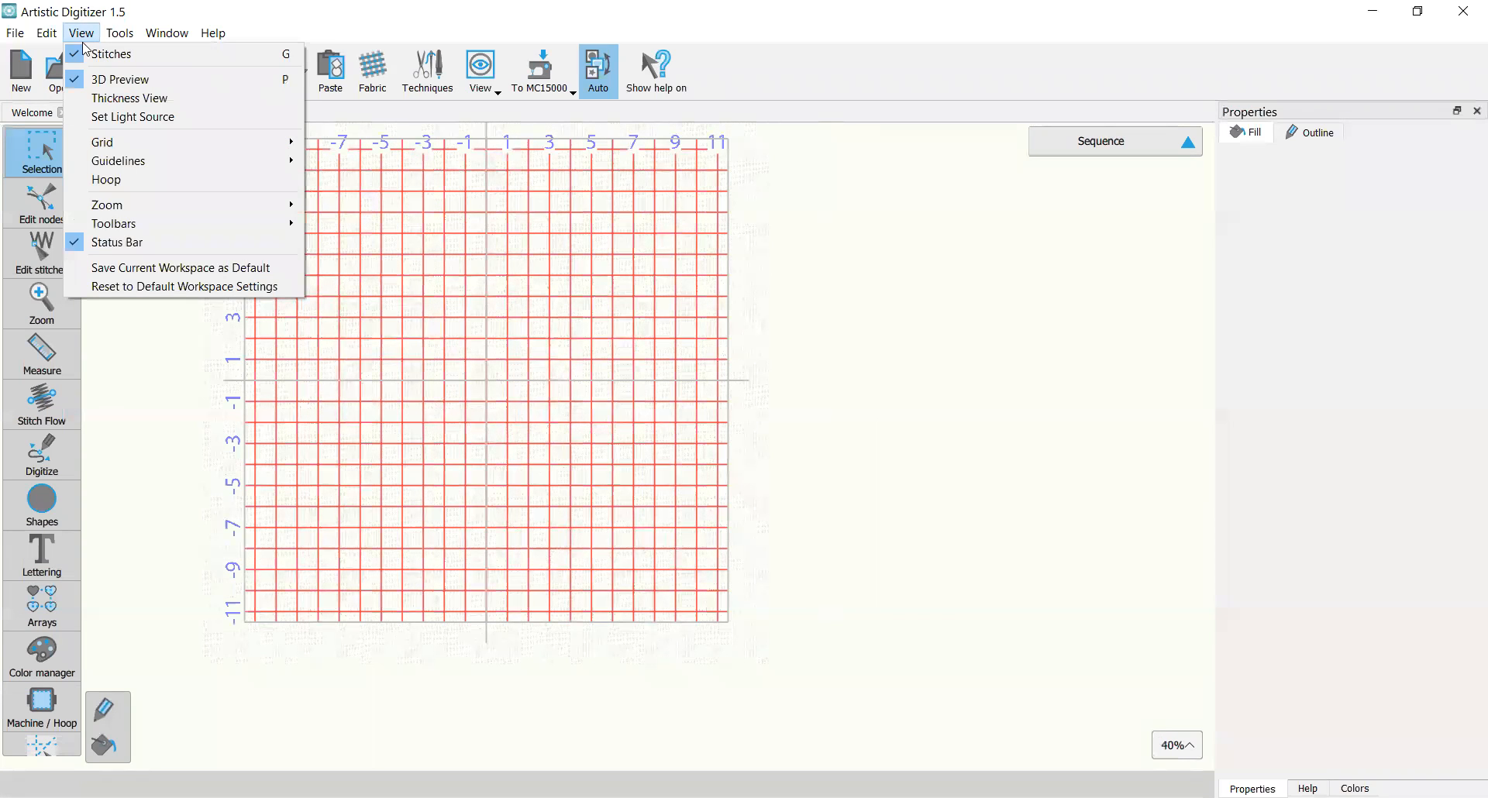
pyautogui.click(130, 182)
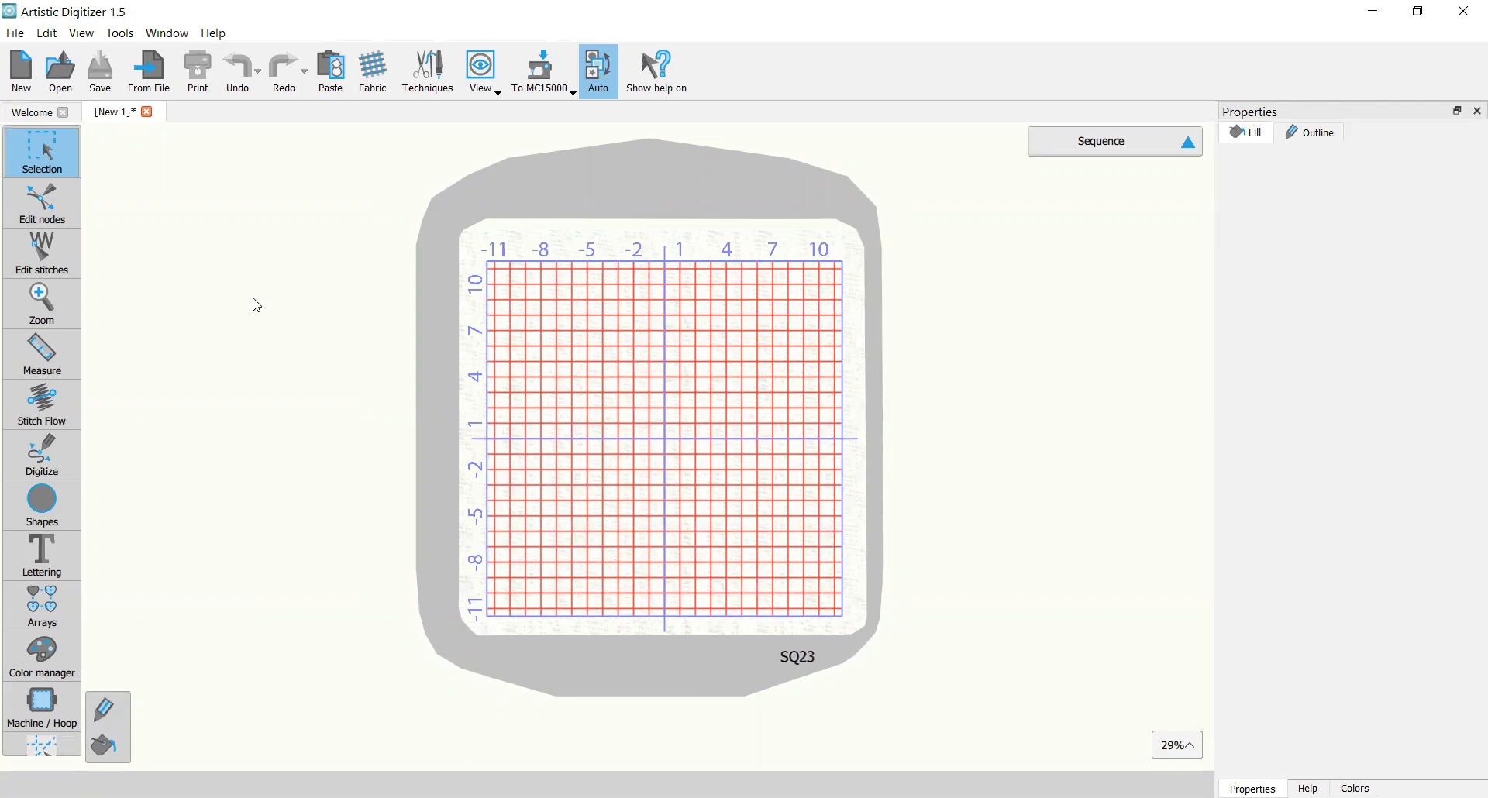
# Step: Import the October 2020 image from the ITH Quilt Blocks folder on the Desktop
pyautogui.click(158, 76)
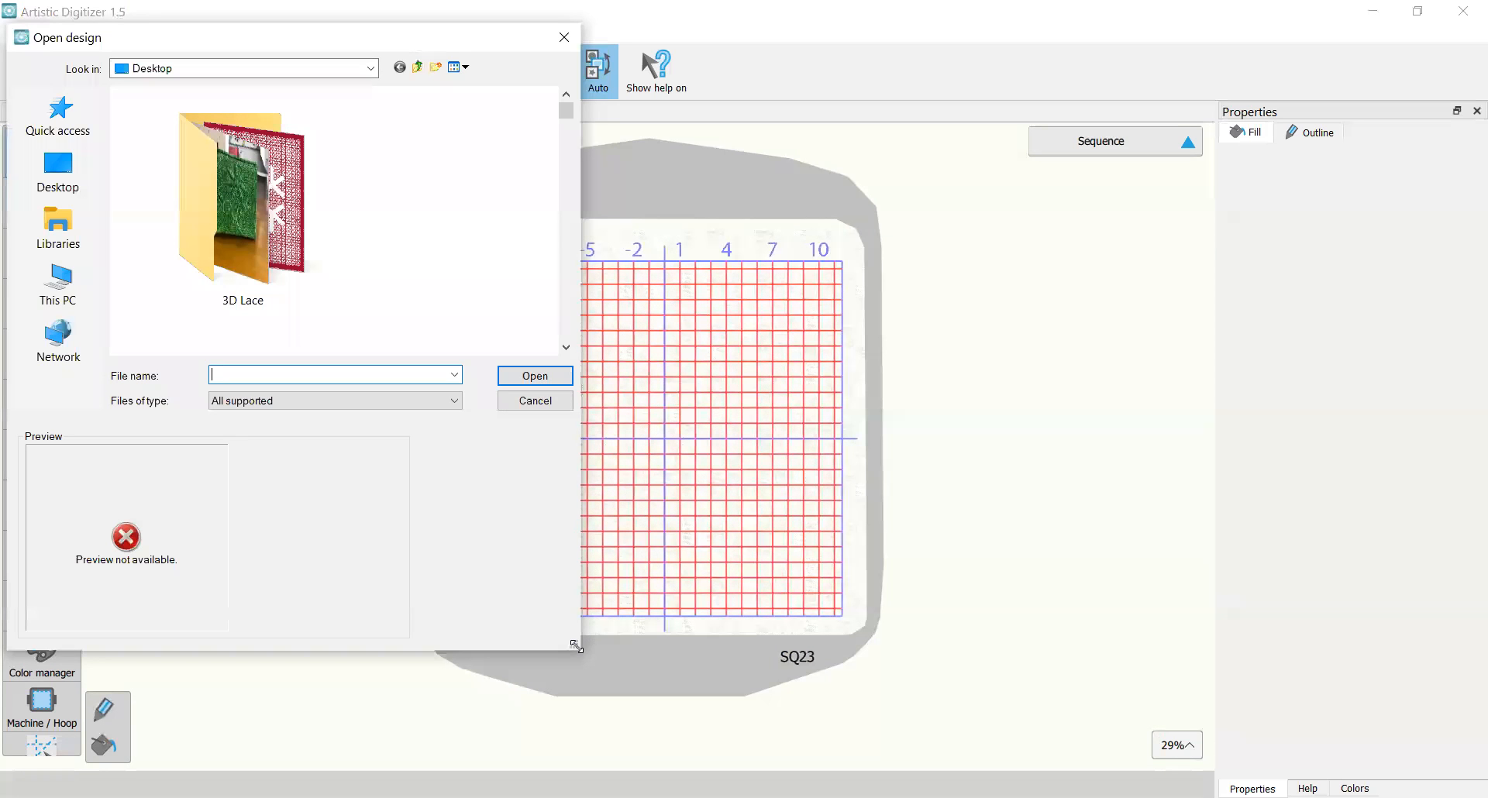
pyautogui.moveTo(577, 645); pyautogui.dragTo(1389, 749)
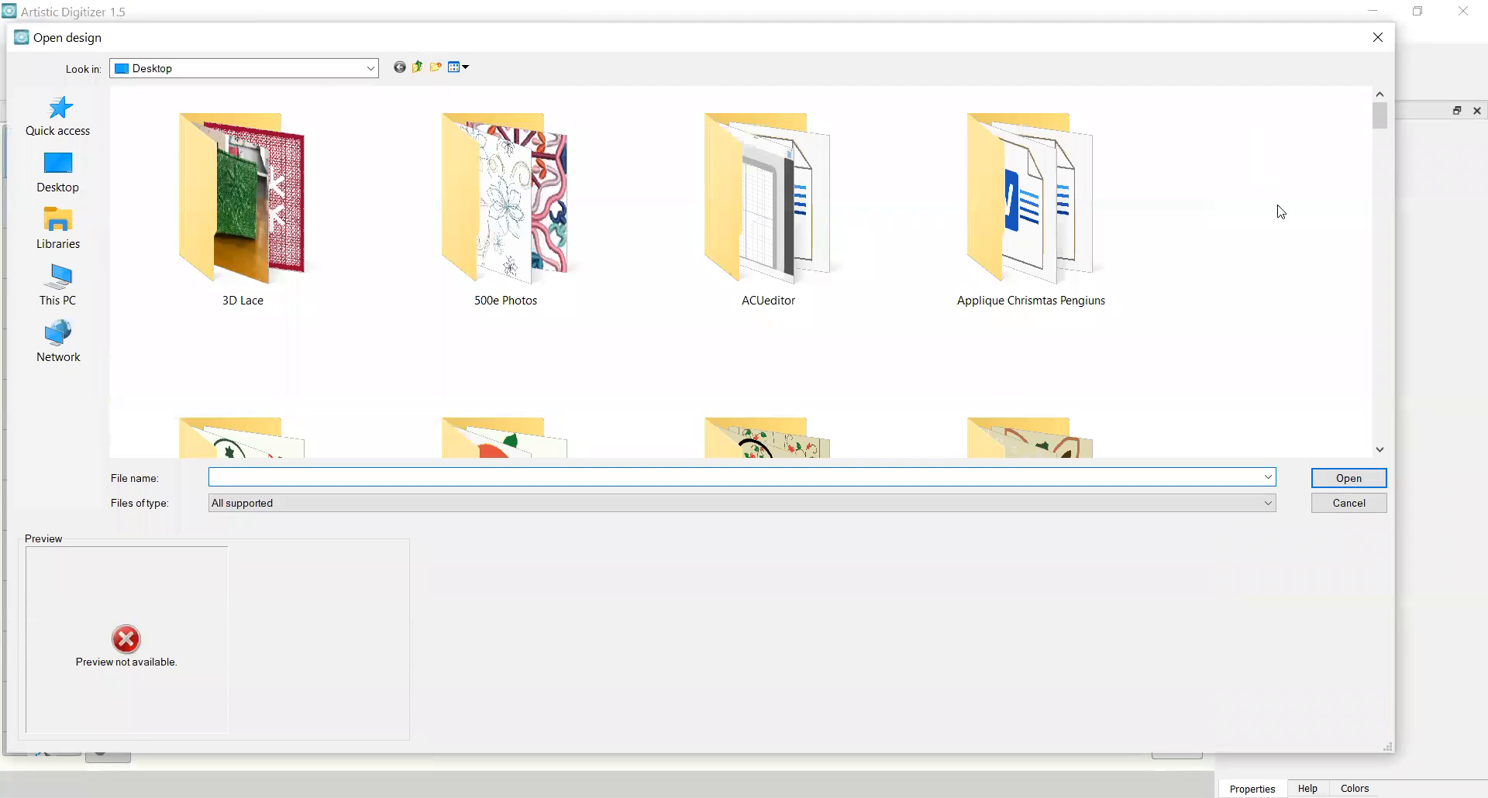
pyautogui.scroll(-2, 1283, 231)
pyautogui.scroll(-2, 1284, 232)
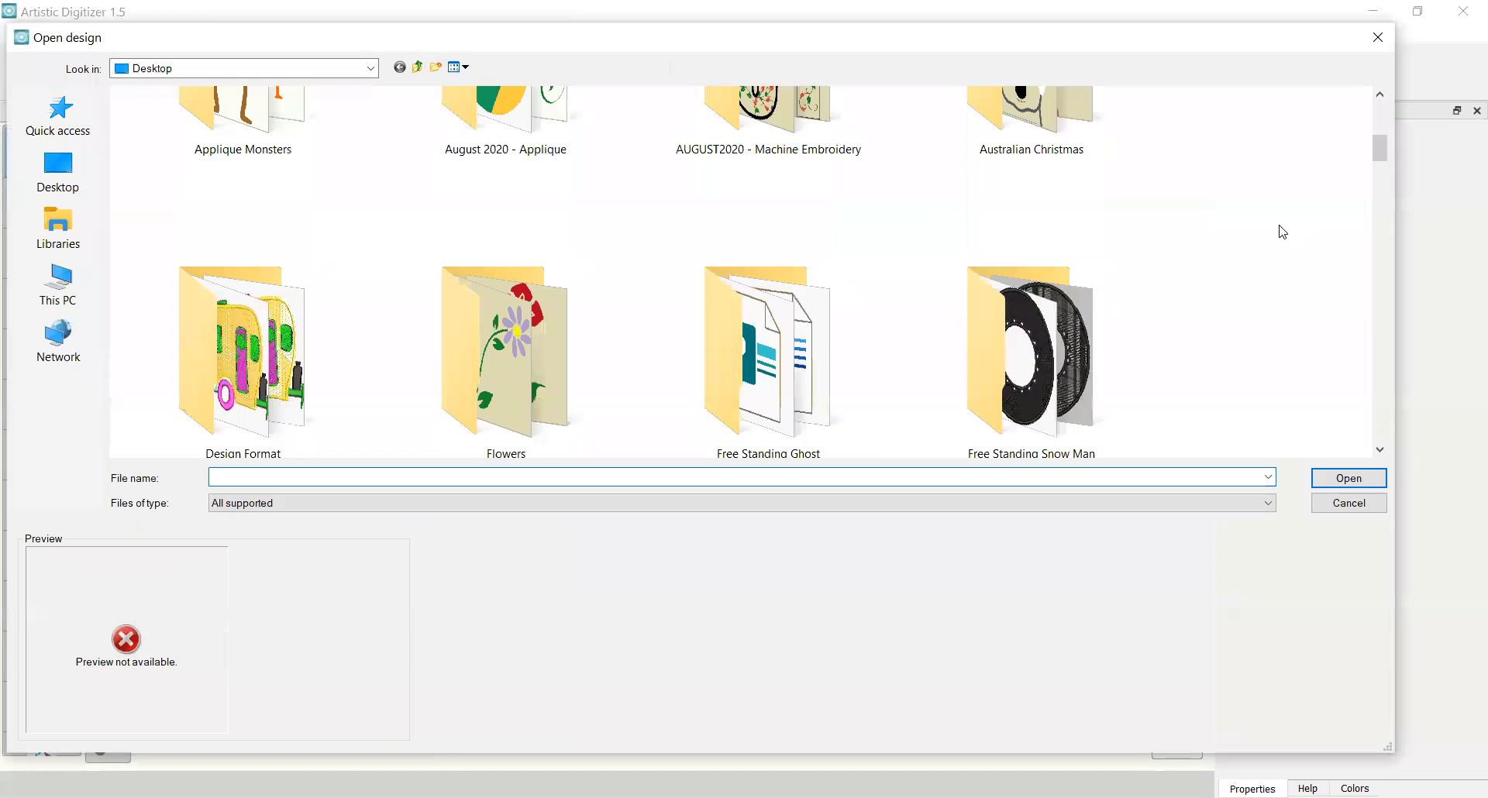
pyautogui.scroll(-2, 1282, 232)
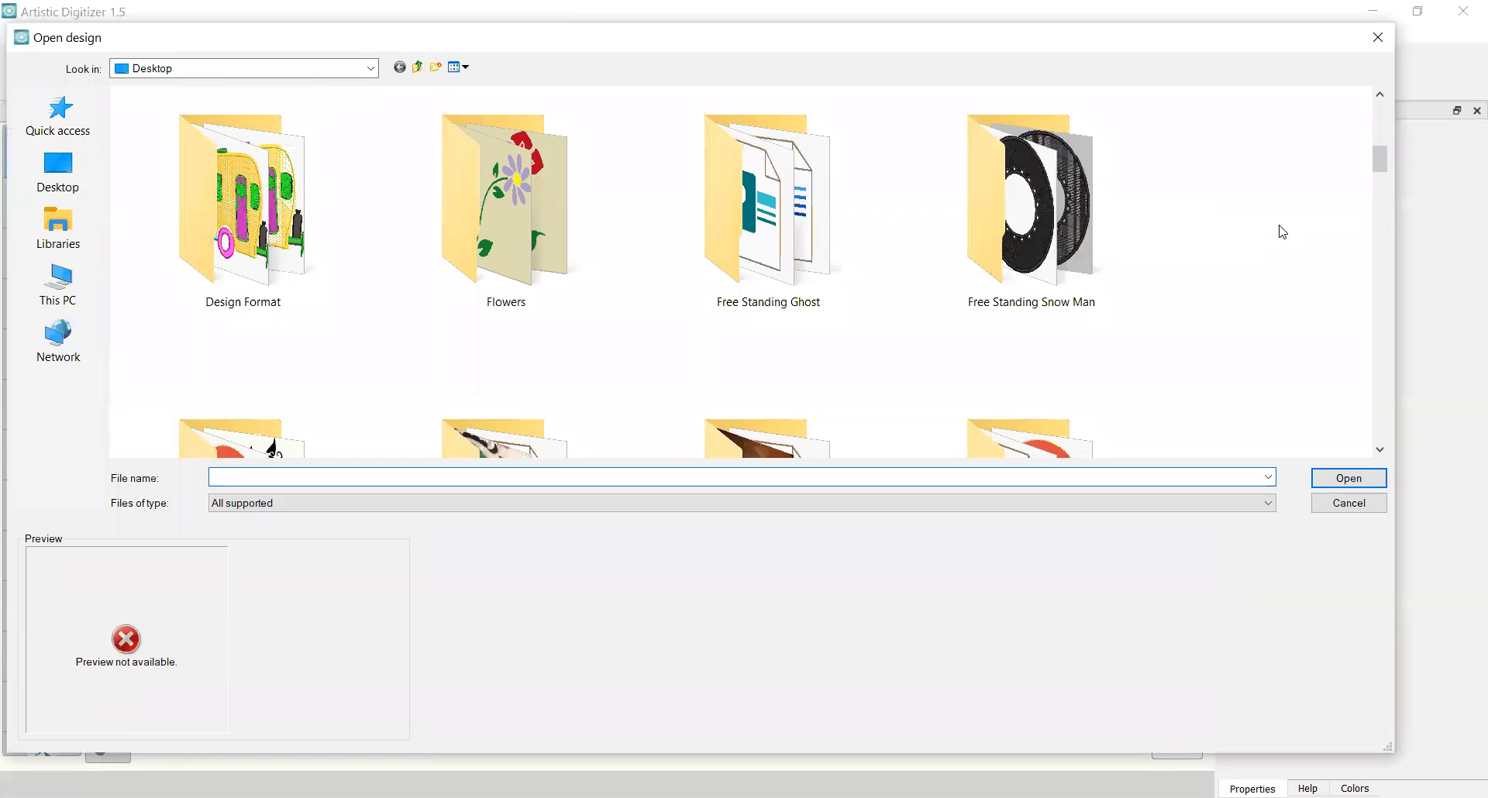
pyautogui.scroll(-2, 1282, 232)
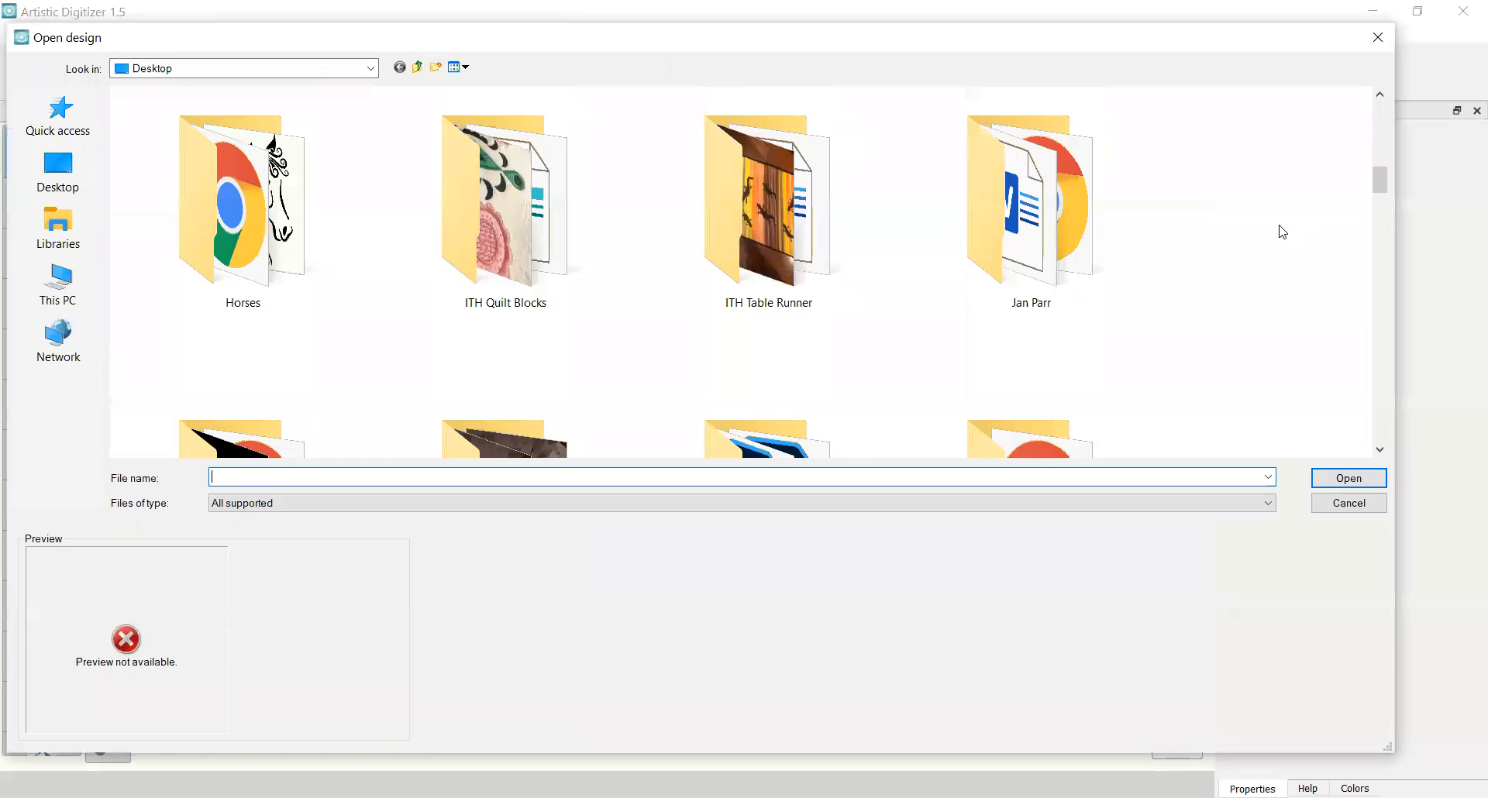
pyautogui.click(535, 192)
pyautogui.doubleClick(536, 192)
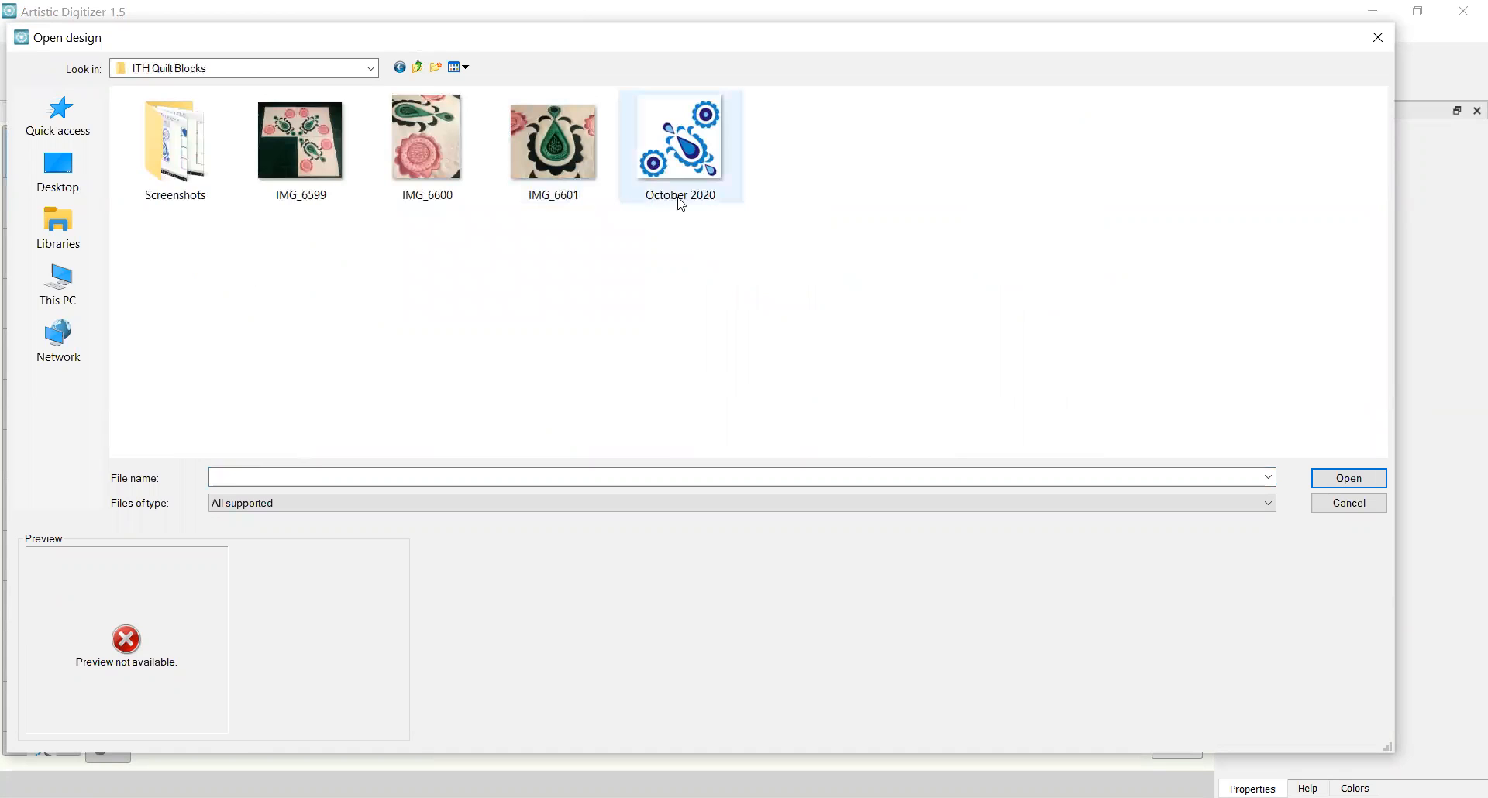
pyautogui.click(695, 148)
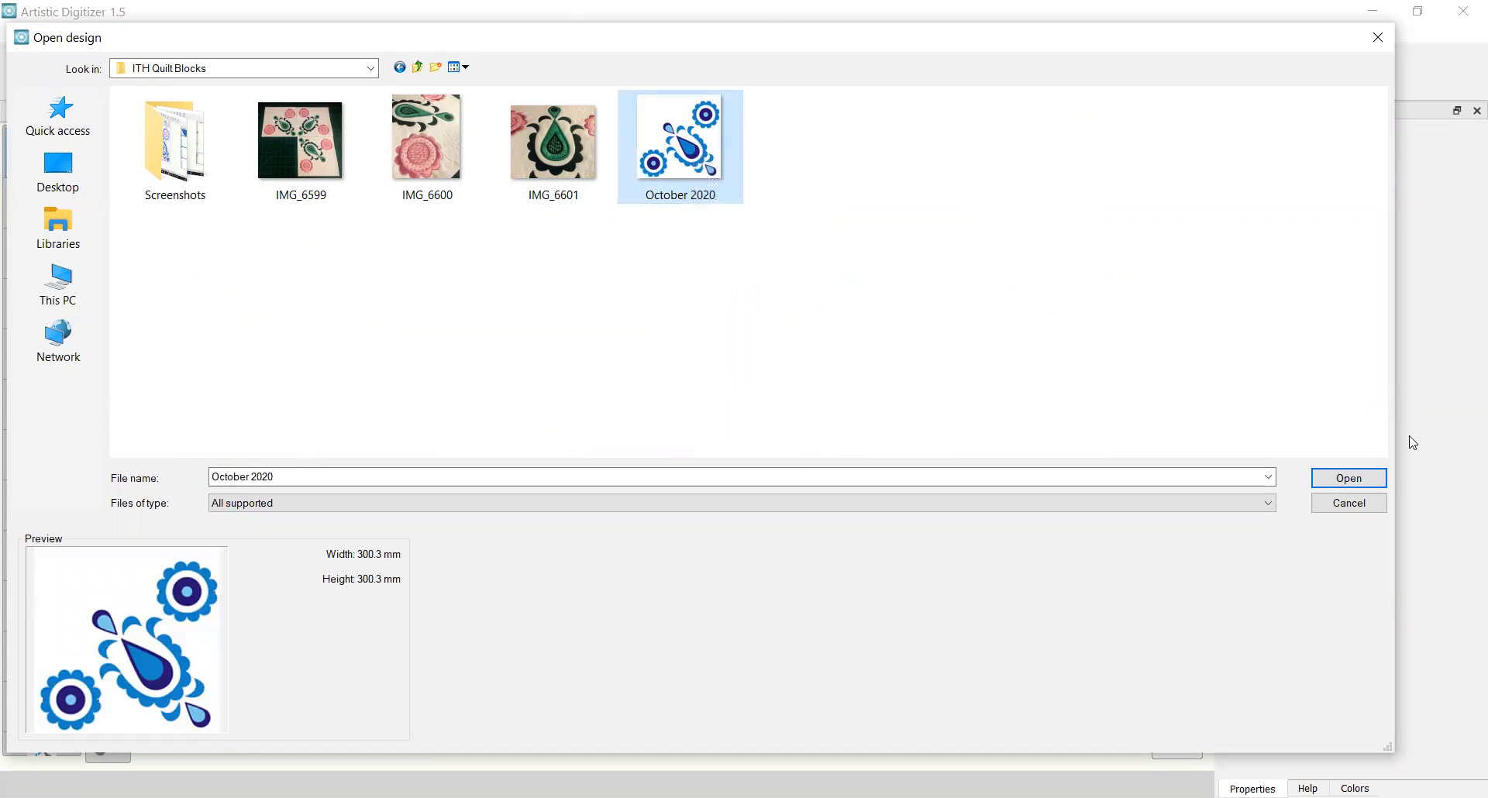
pyautogui.click(1380, 484)
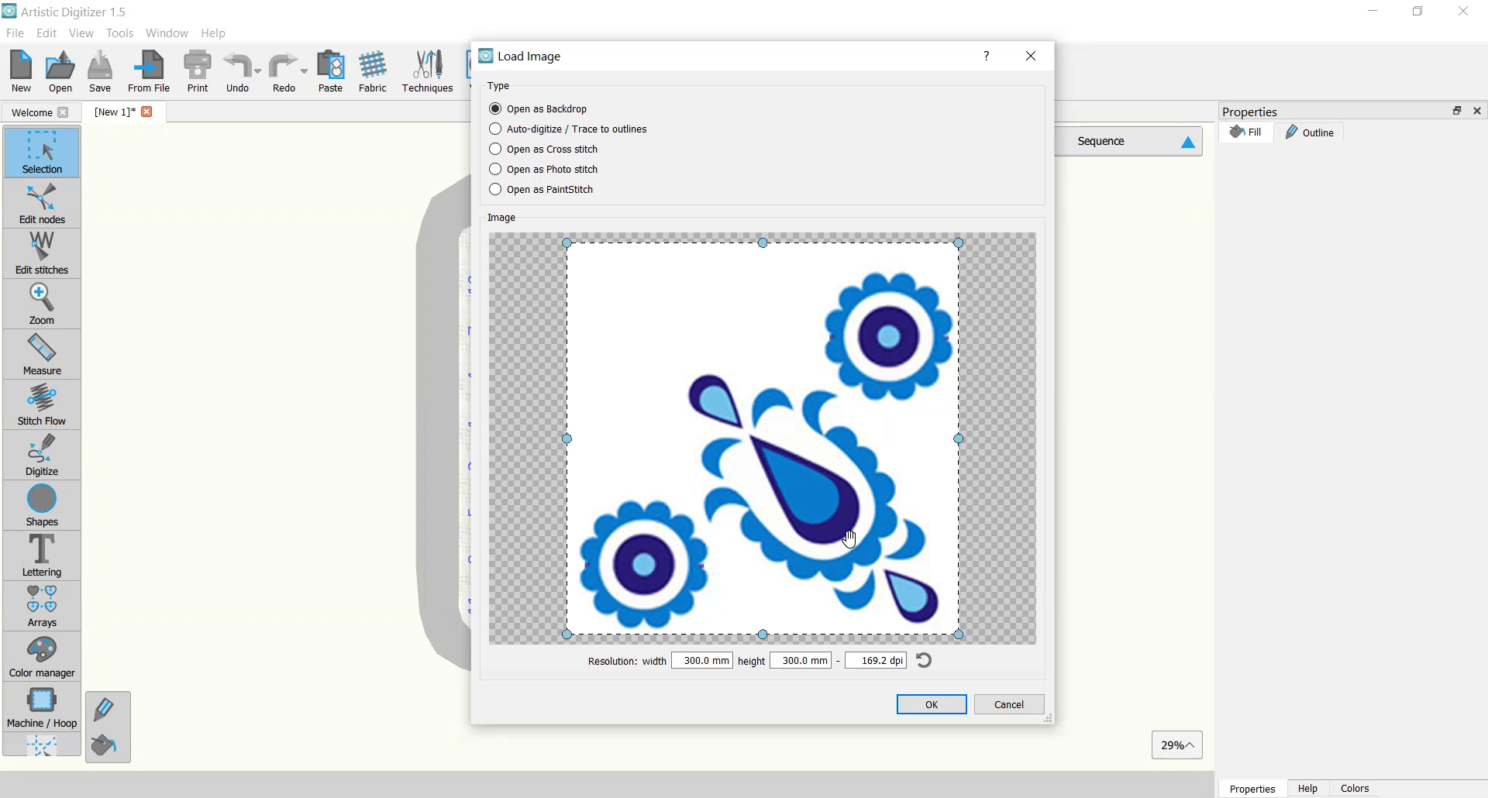
# Step: Set the image height to 203.2 mm and load it as a backdrop
pyautogui.click(792, 661)
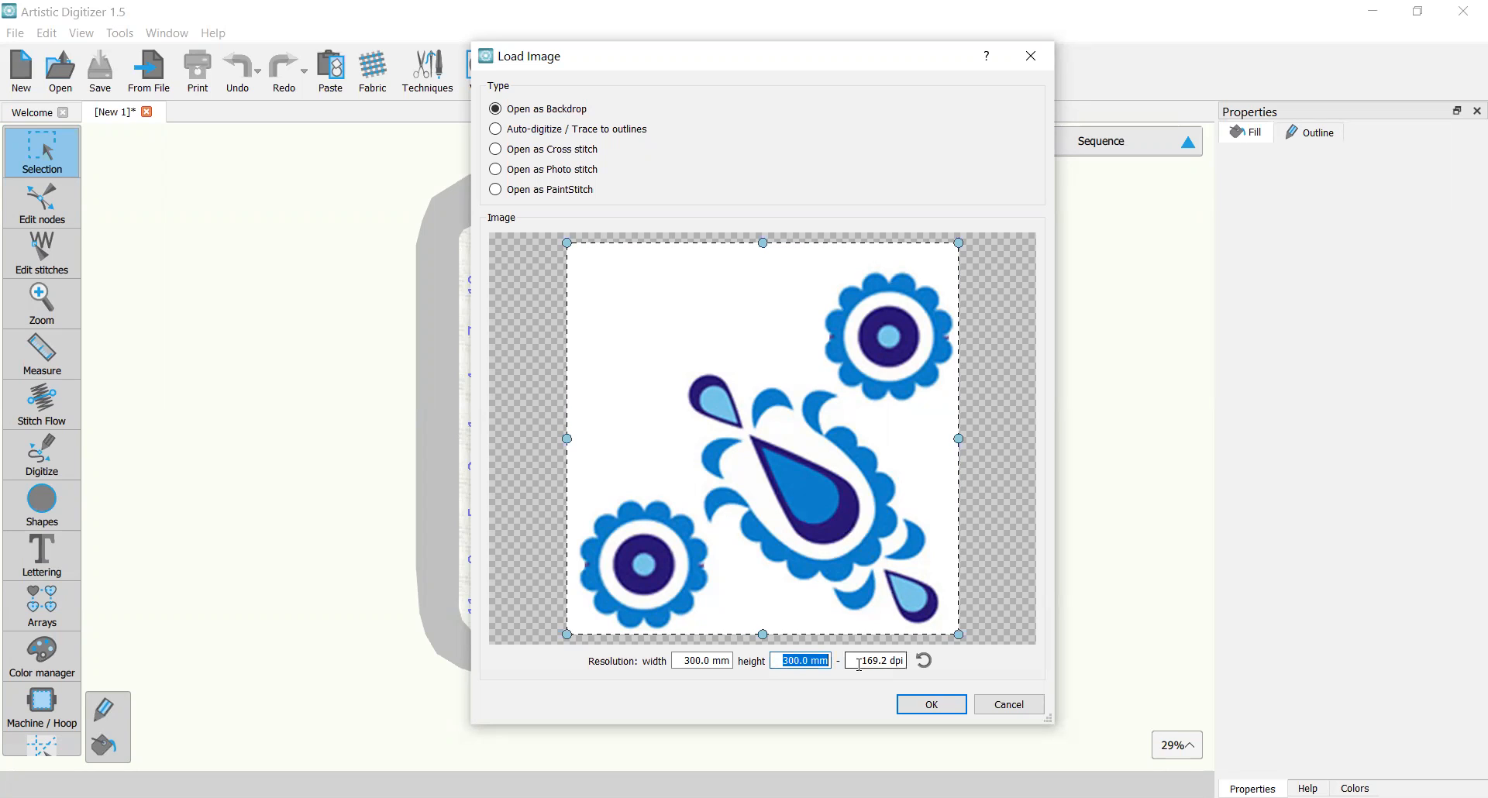
pyautogui.write('203.2')
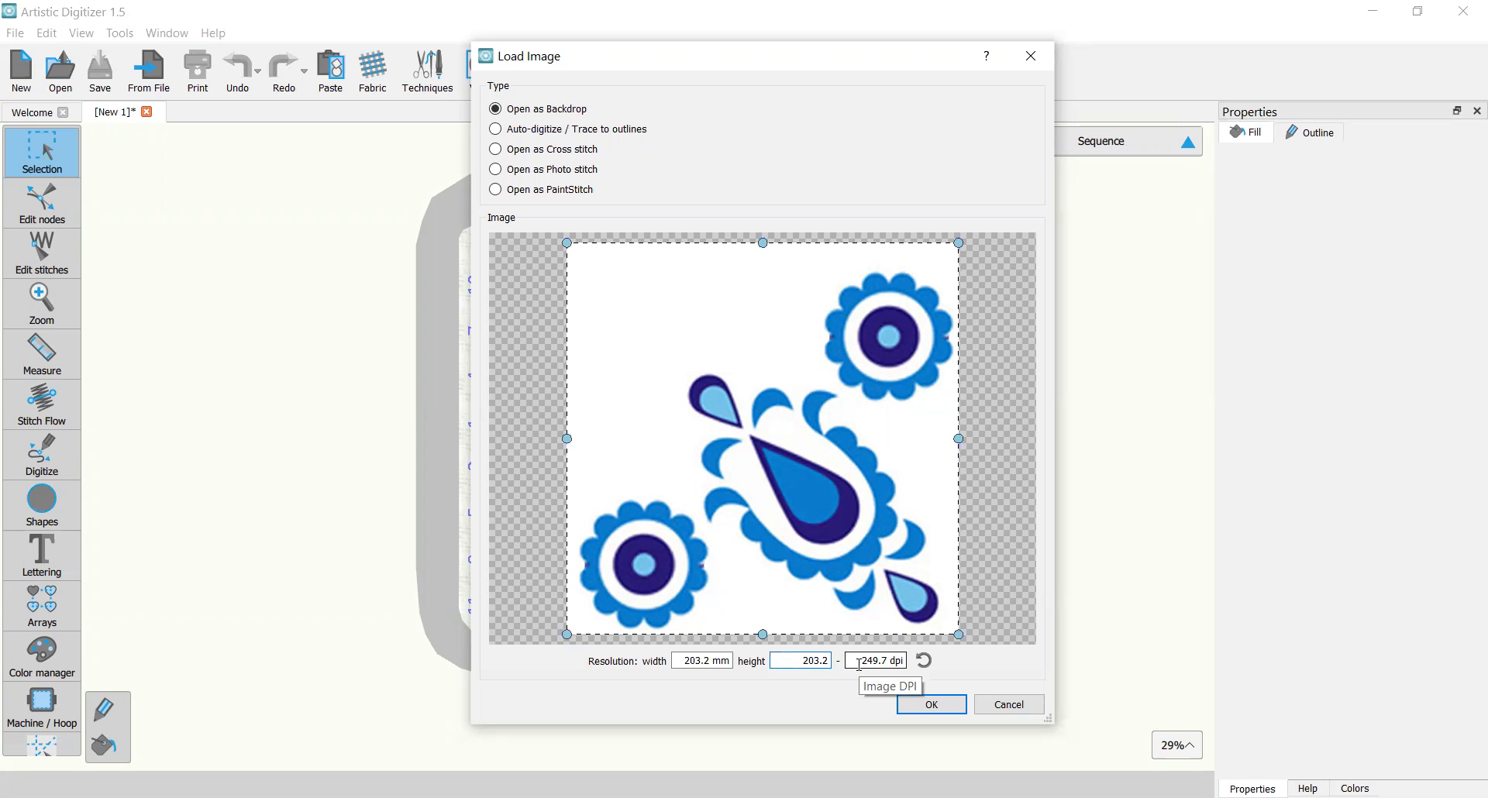
pyautogui.click(946, 706)
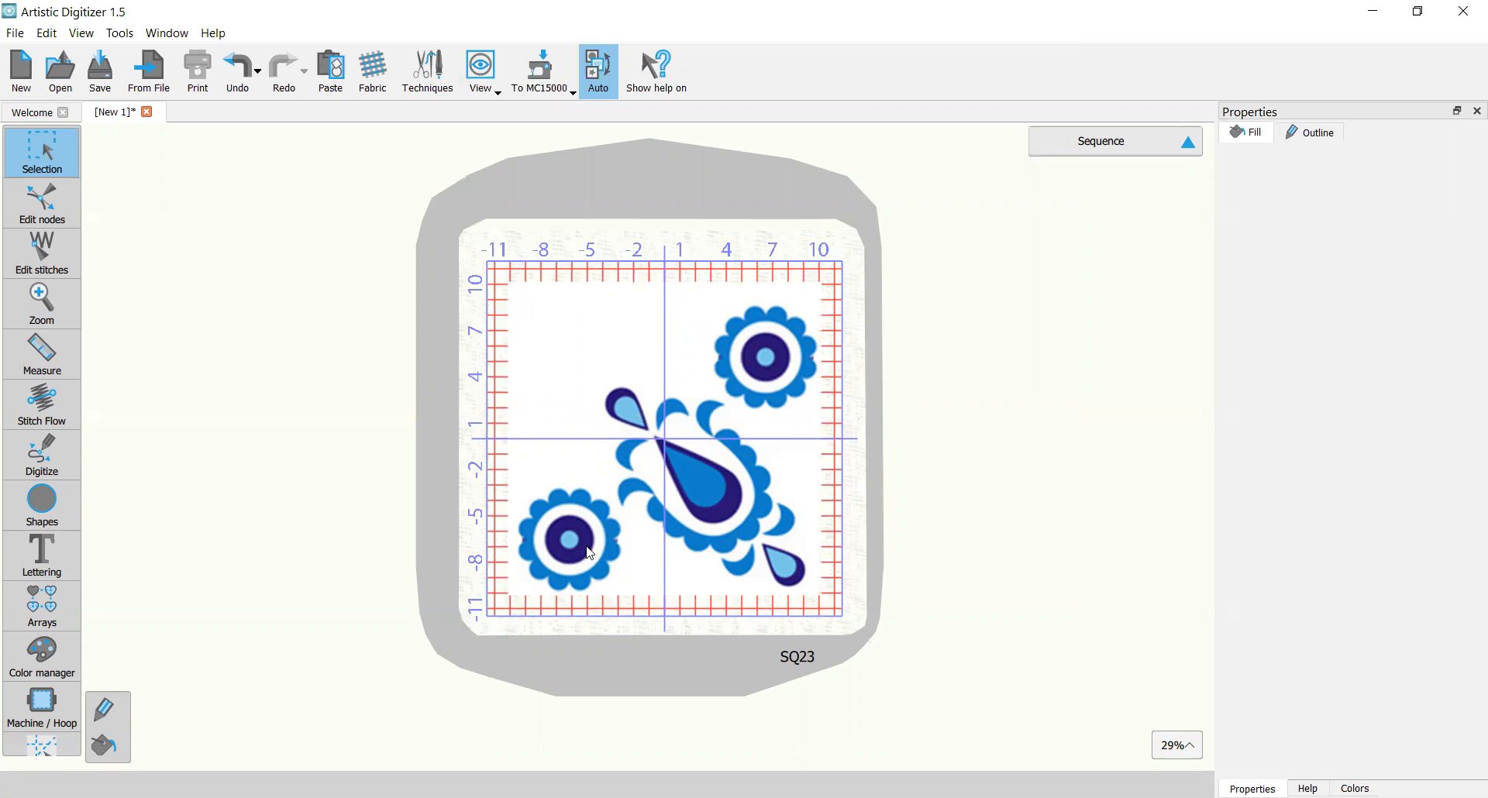
pyautogui.scroll(2, 678, 514)
pyautogui.scroll(2, 678, 513)
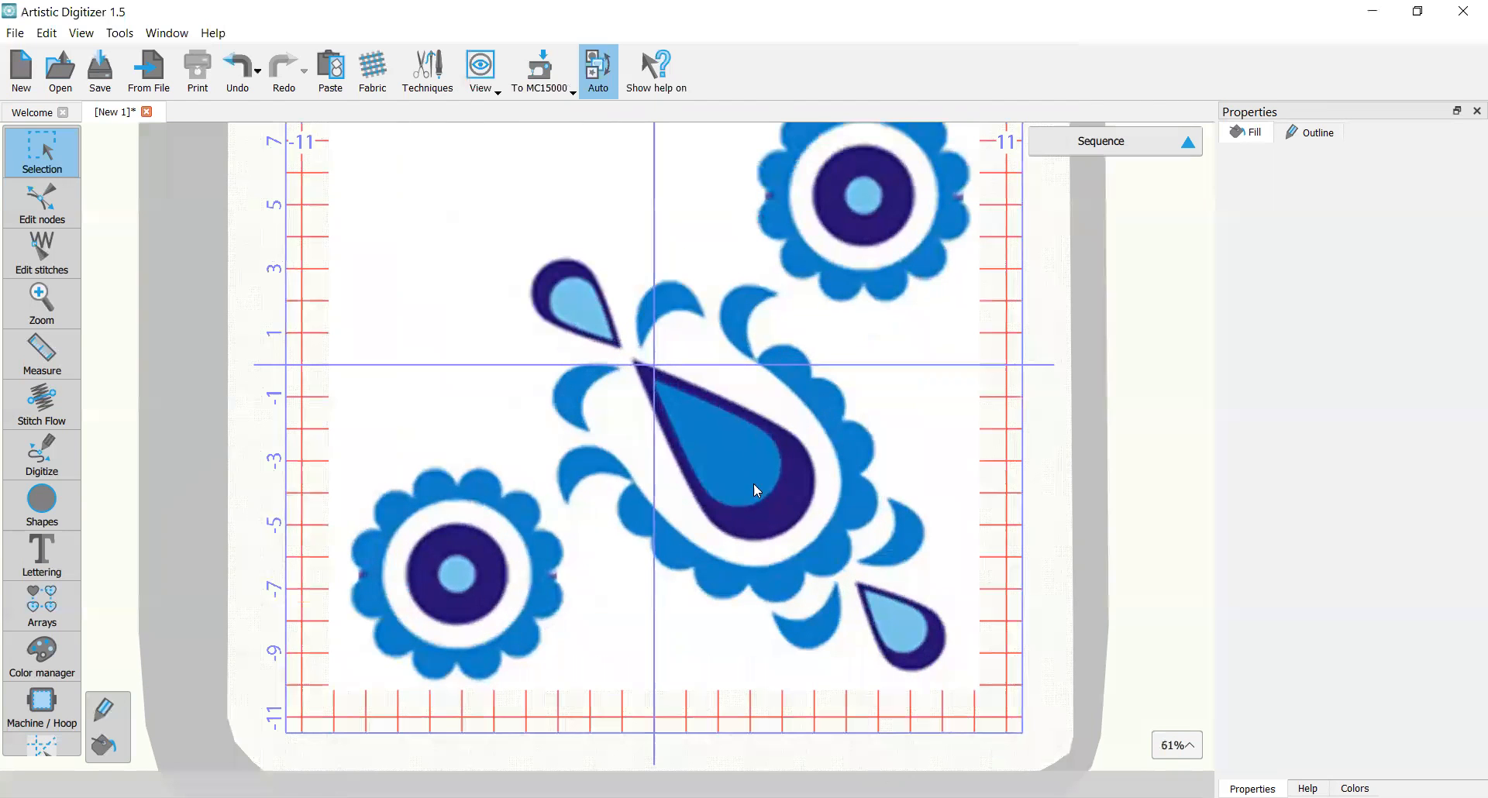
pyautogui.scroll(-2, 822, 485)
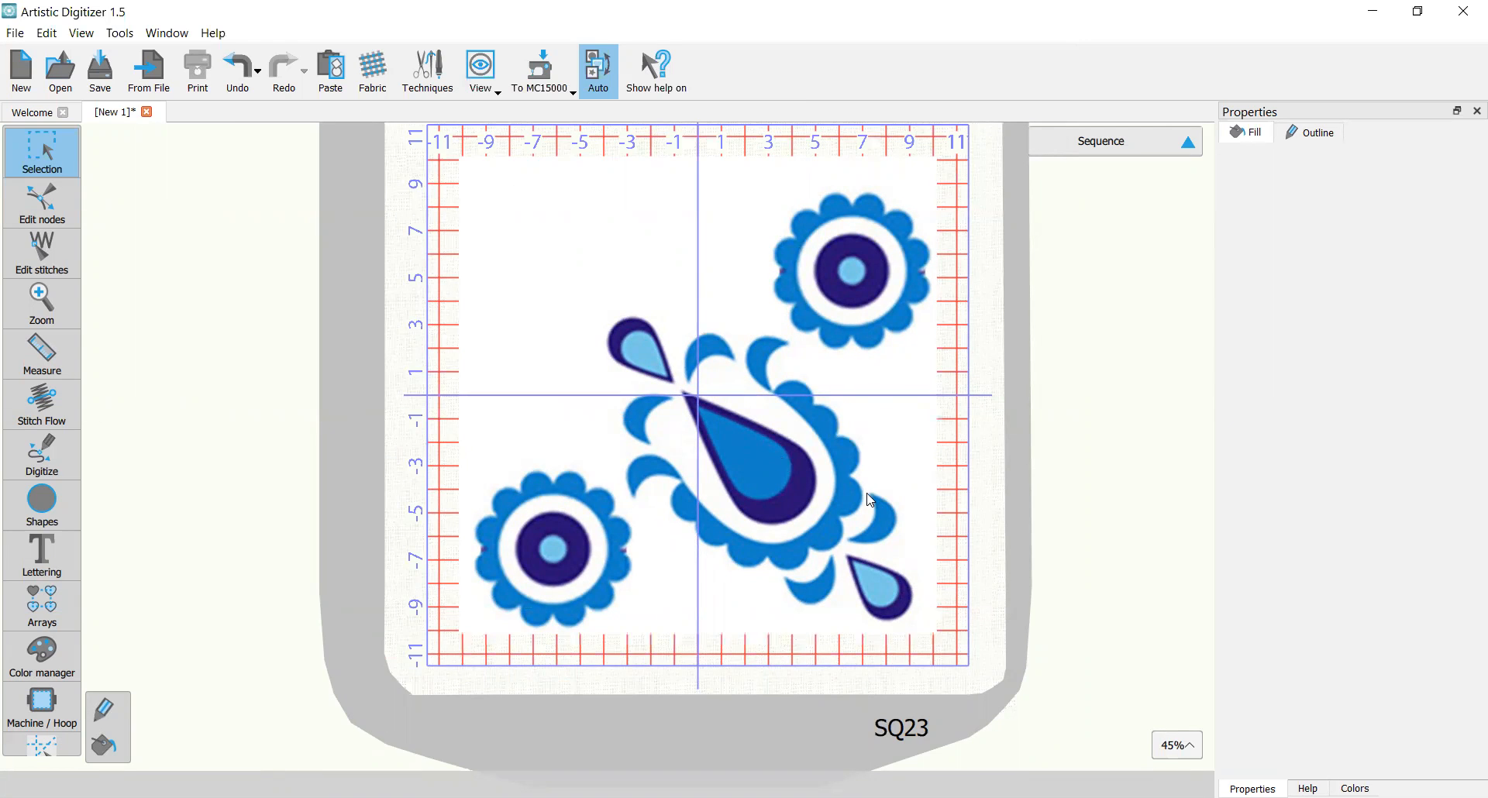
pyautogui.scroll(1, 871, 500)
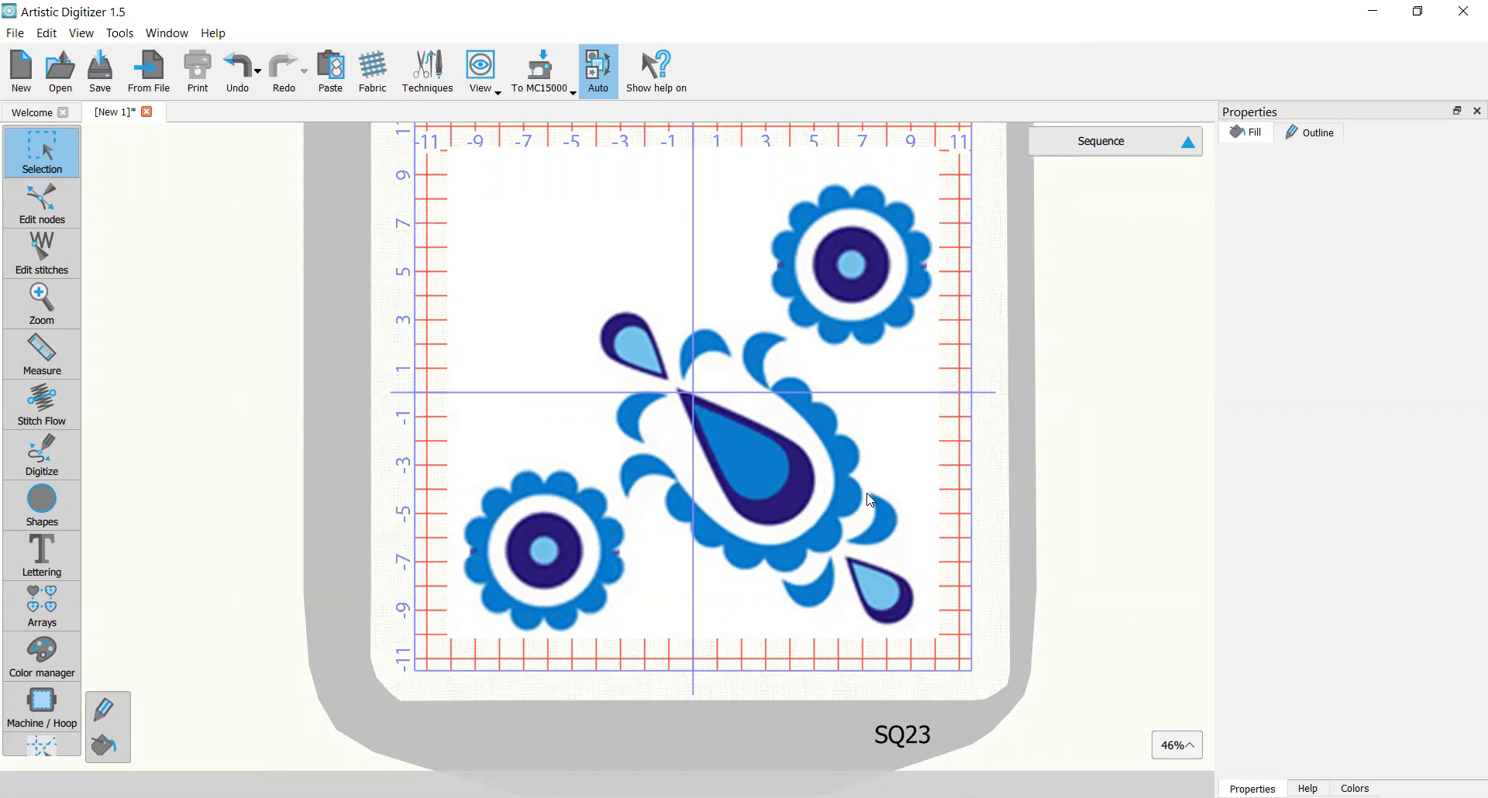
# Step: Start an outline shape at the tip of the large central teardrop and trace its long upper edge to where the rounded end begins
pyautogui.click(37, 489)
pyautogui.moveTo(38, 462)
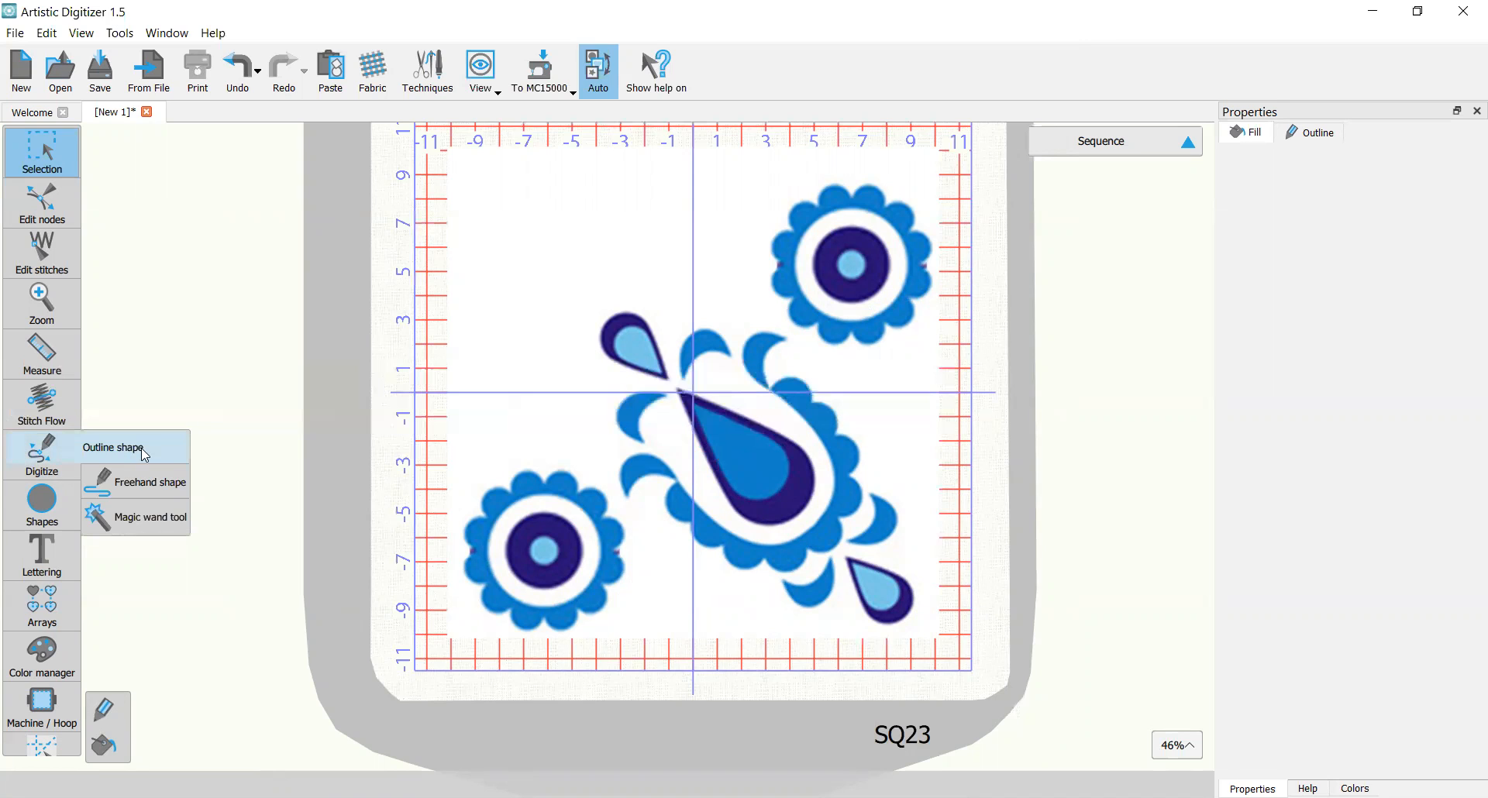
pyautogui.click(48, 456)
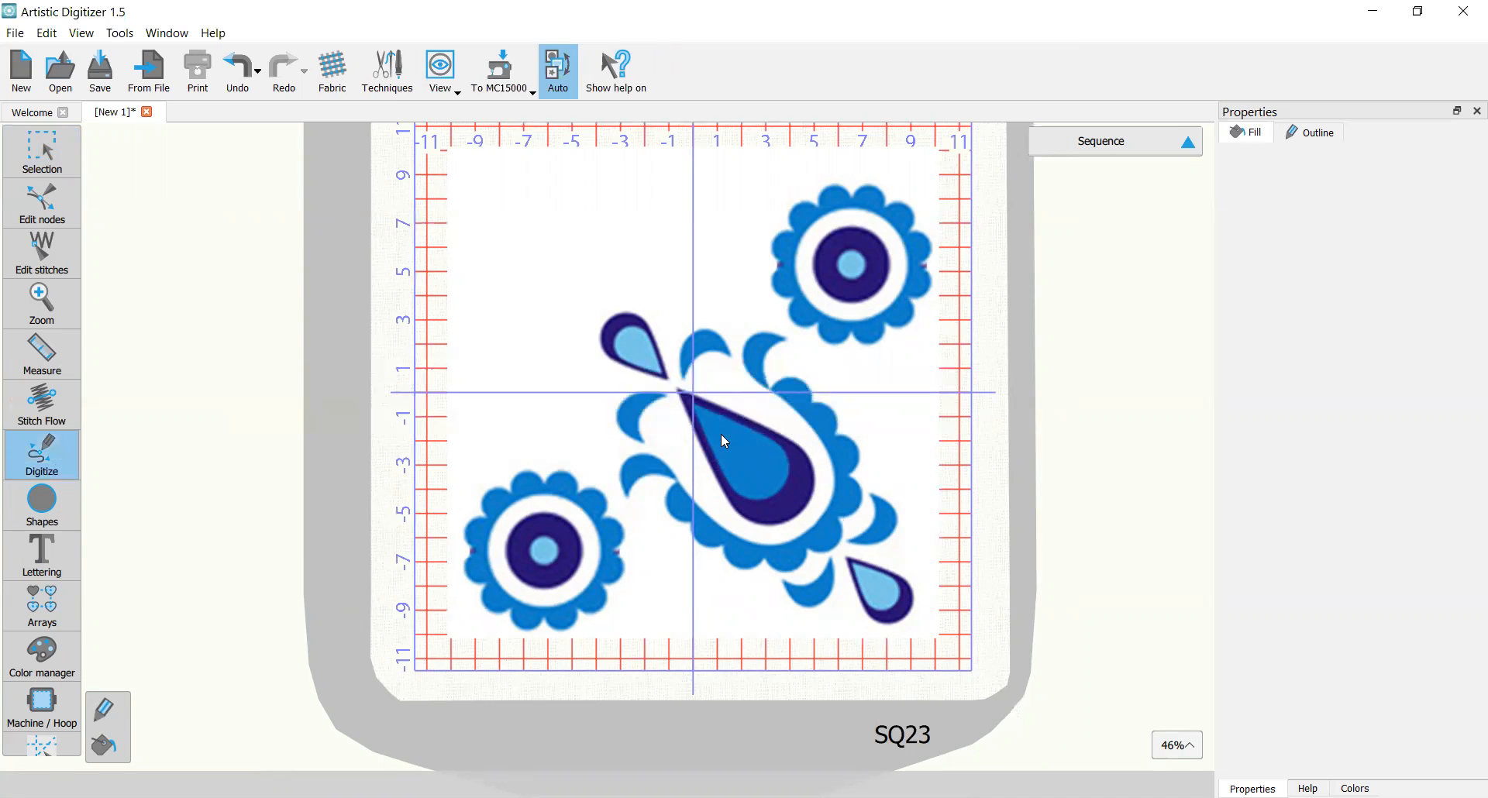
pyautogui.scroll(1, 850, 533)
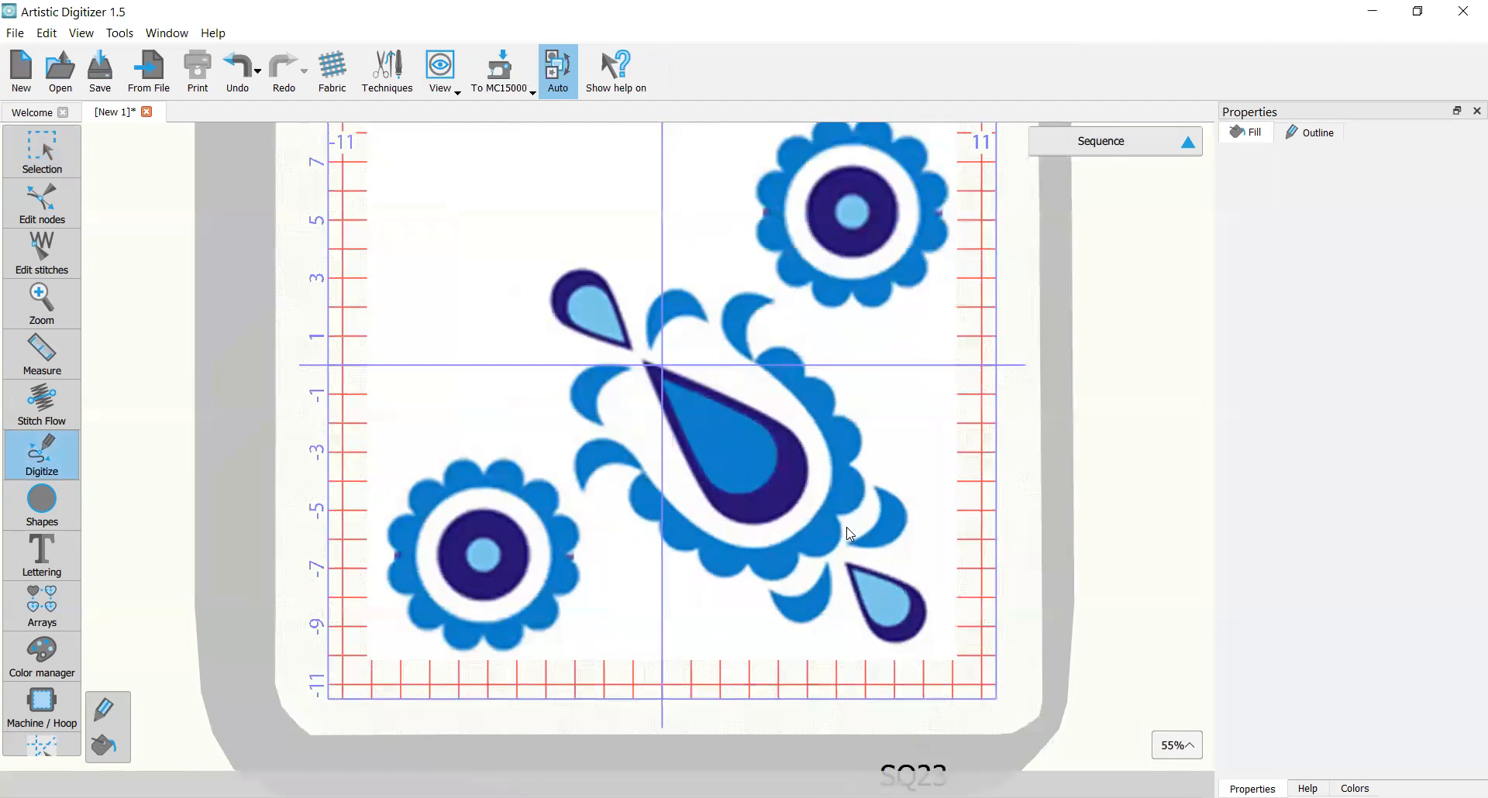
pyautogui.scroll(3, 850, 533)
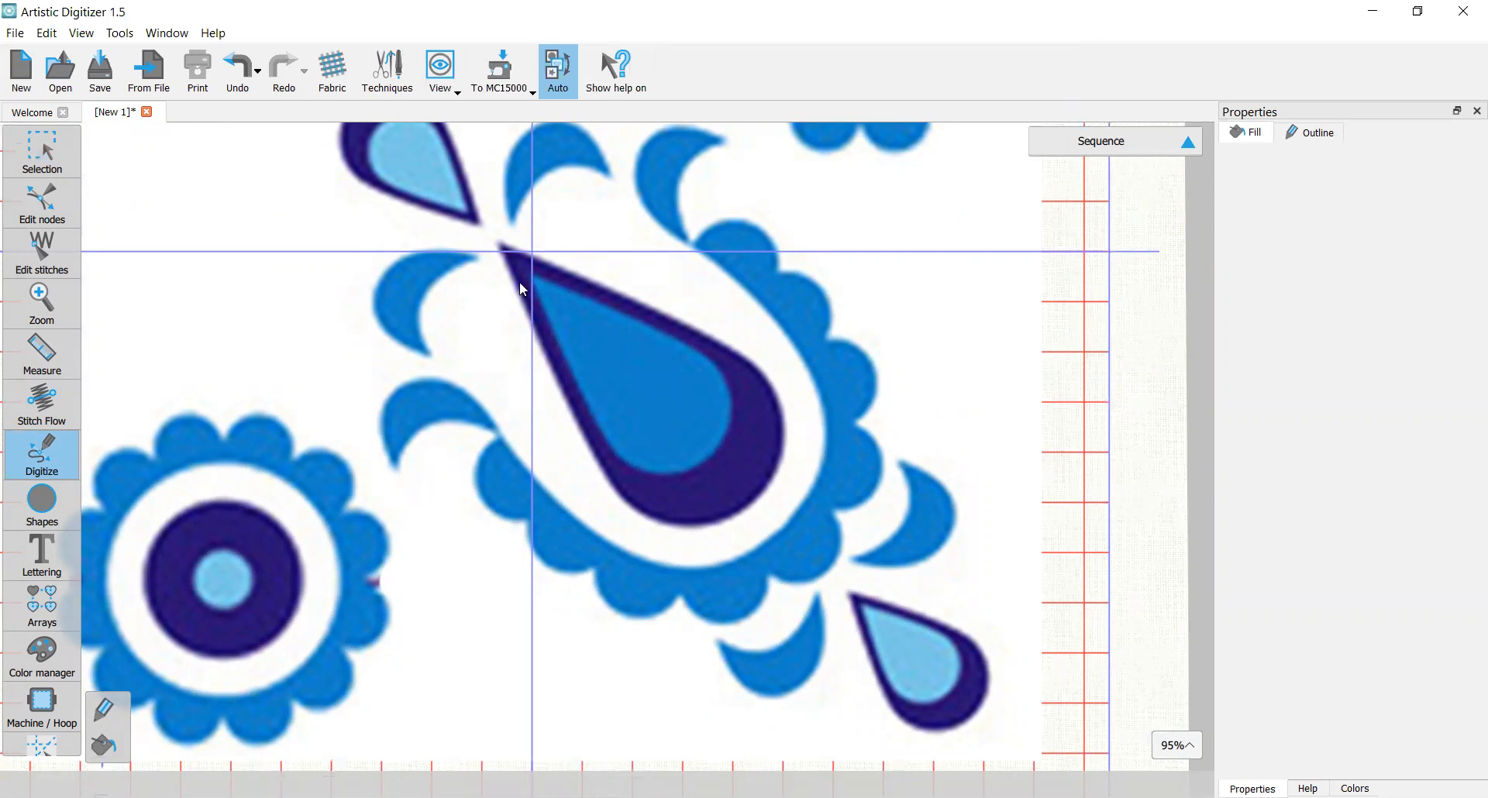
pyautogui.click(498, 243)
pyautogui.click(573, 275)
pyautogui.scroll(5, 575, 277)
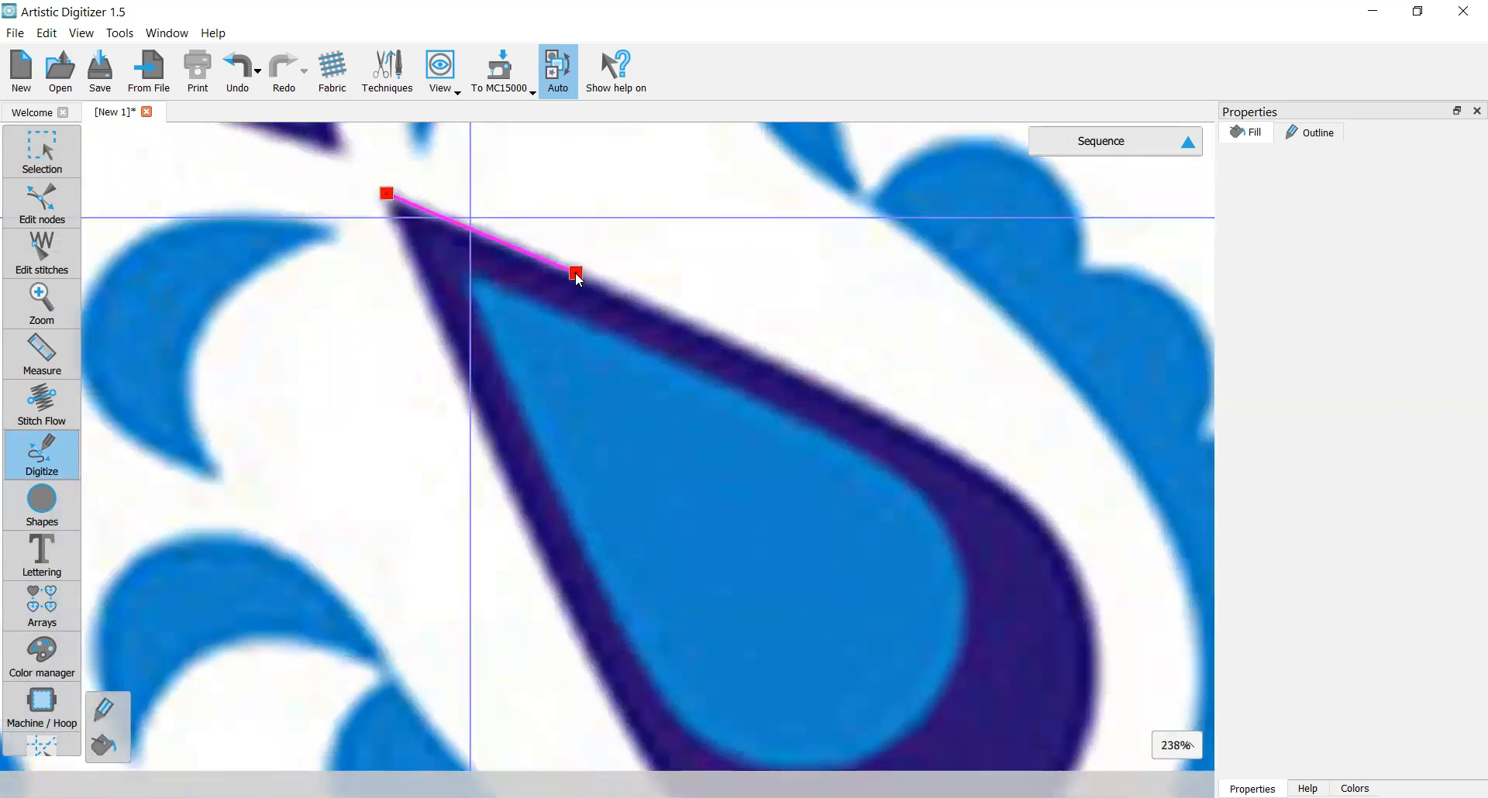
pyautogui.click(577, 274)
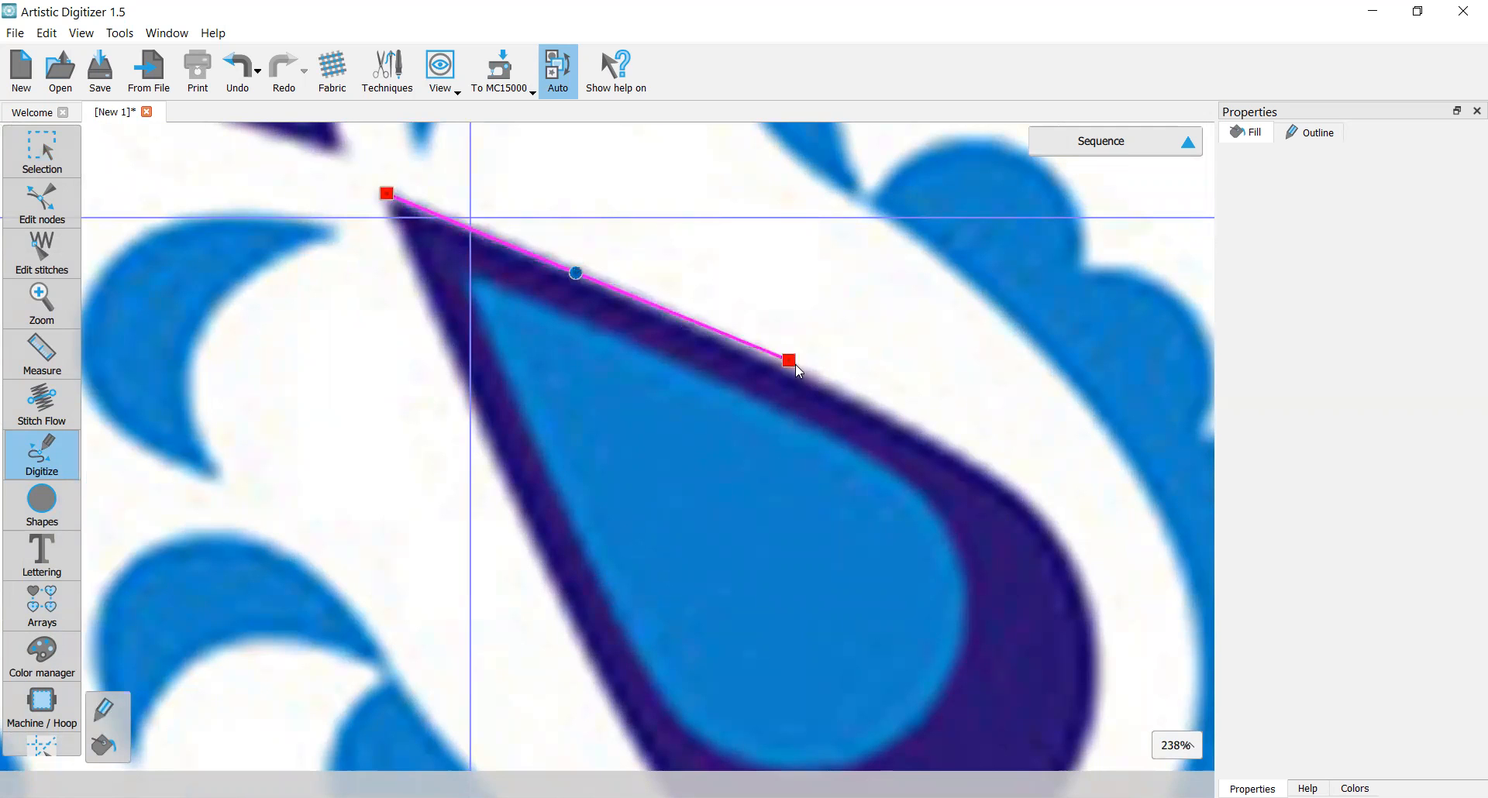
pyautogui.click(811, 379)
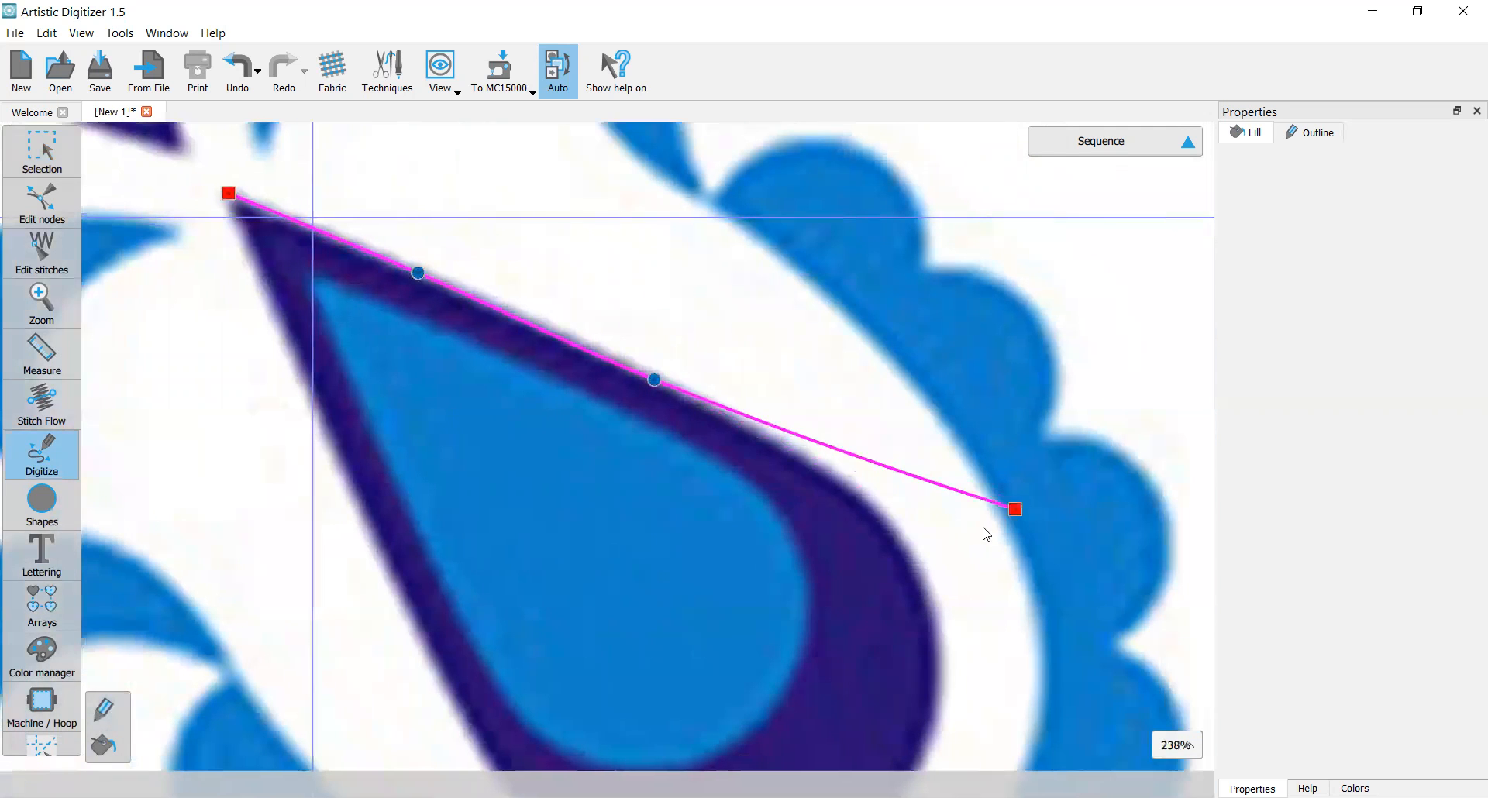
pyautogui.click(847, 496)
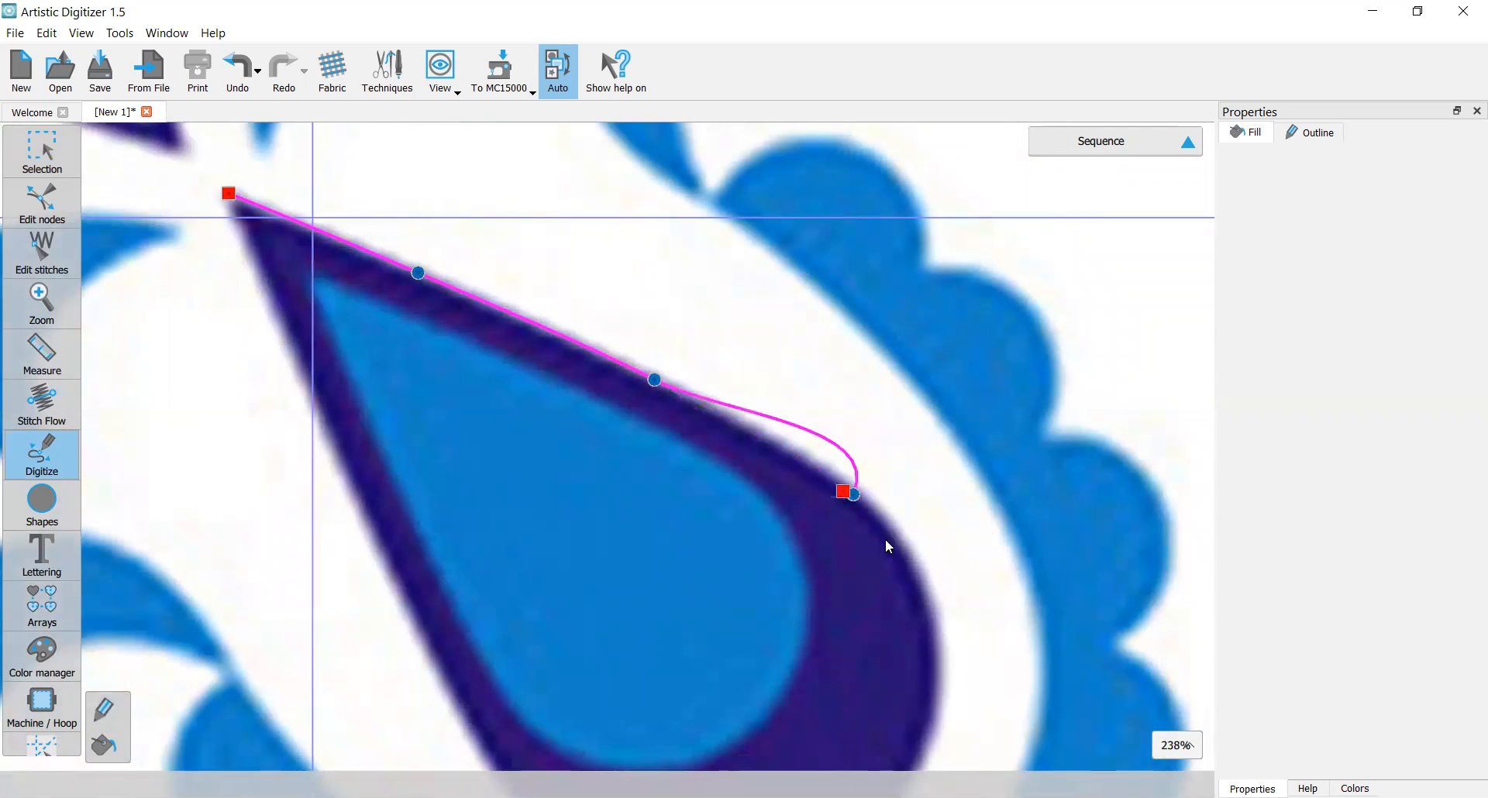
# Step: Continue the outline with curve points around the teardrop's rounded dark end and onto the start of its lower edge
pyautogui.click(933, 559)
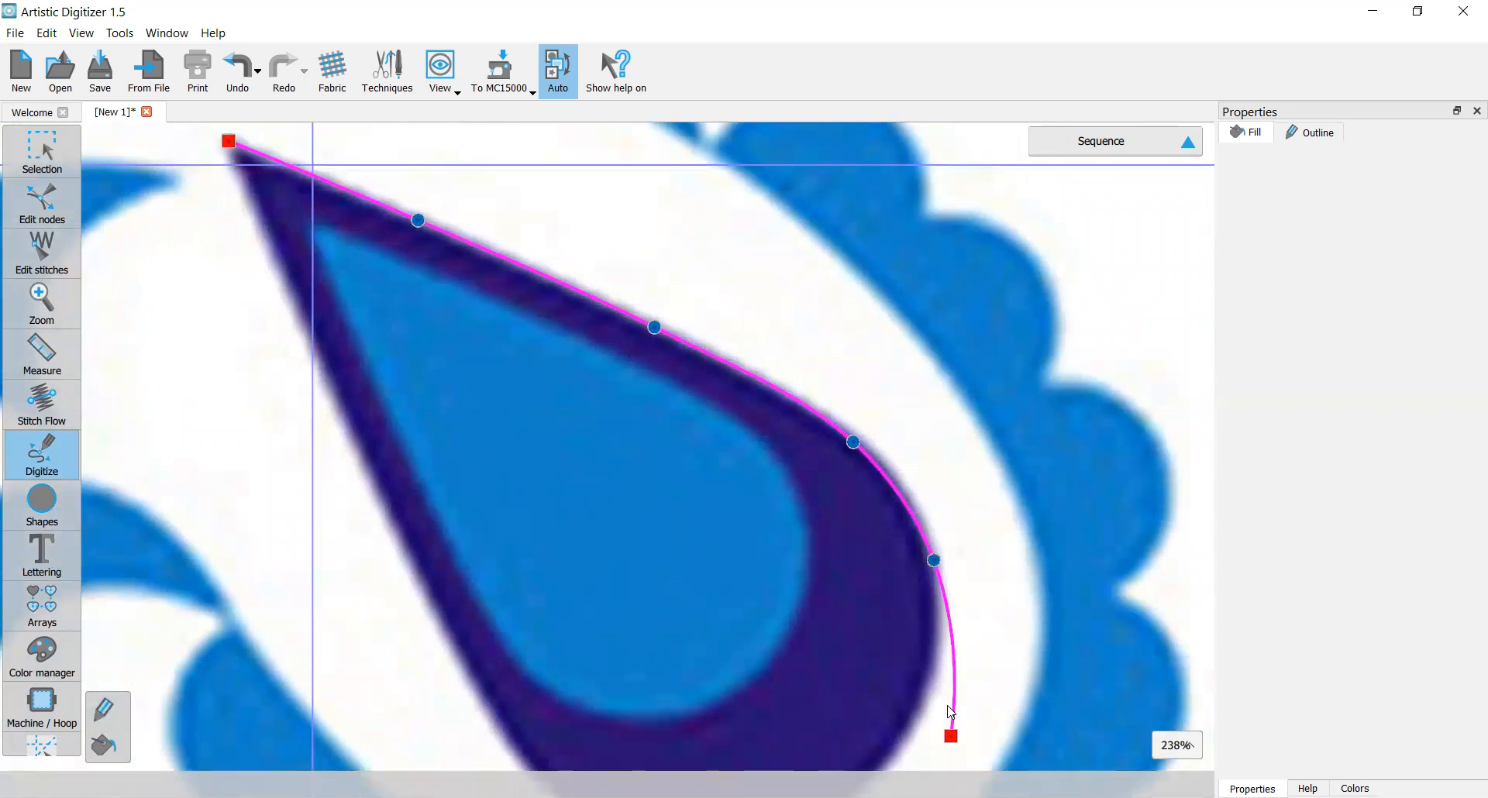
pyautogui.click(899, 580)
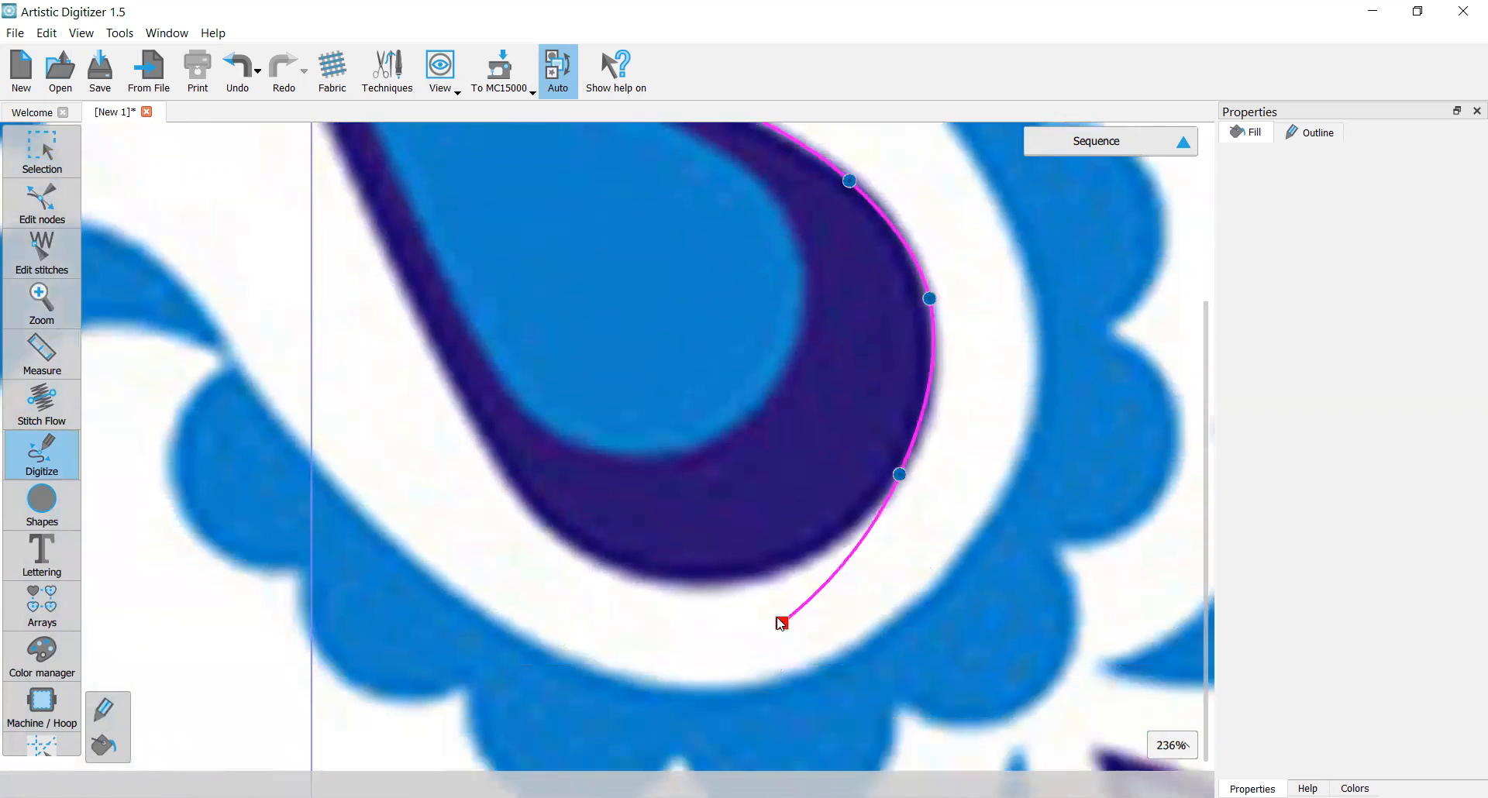
pyautogui.click(766, 575)
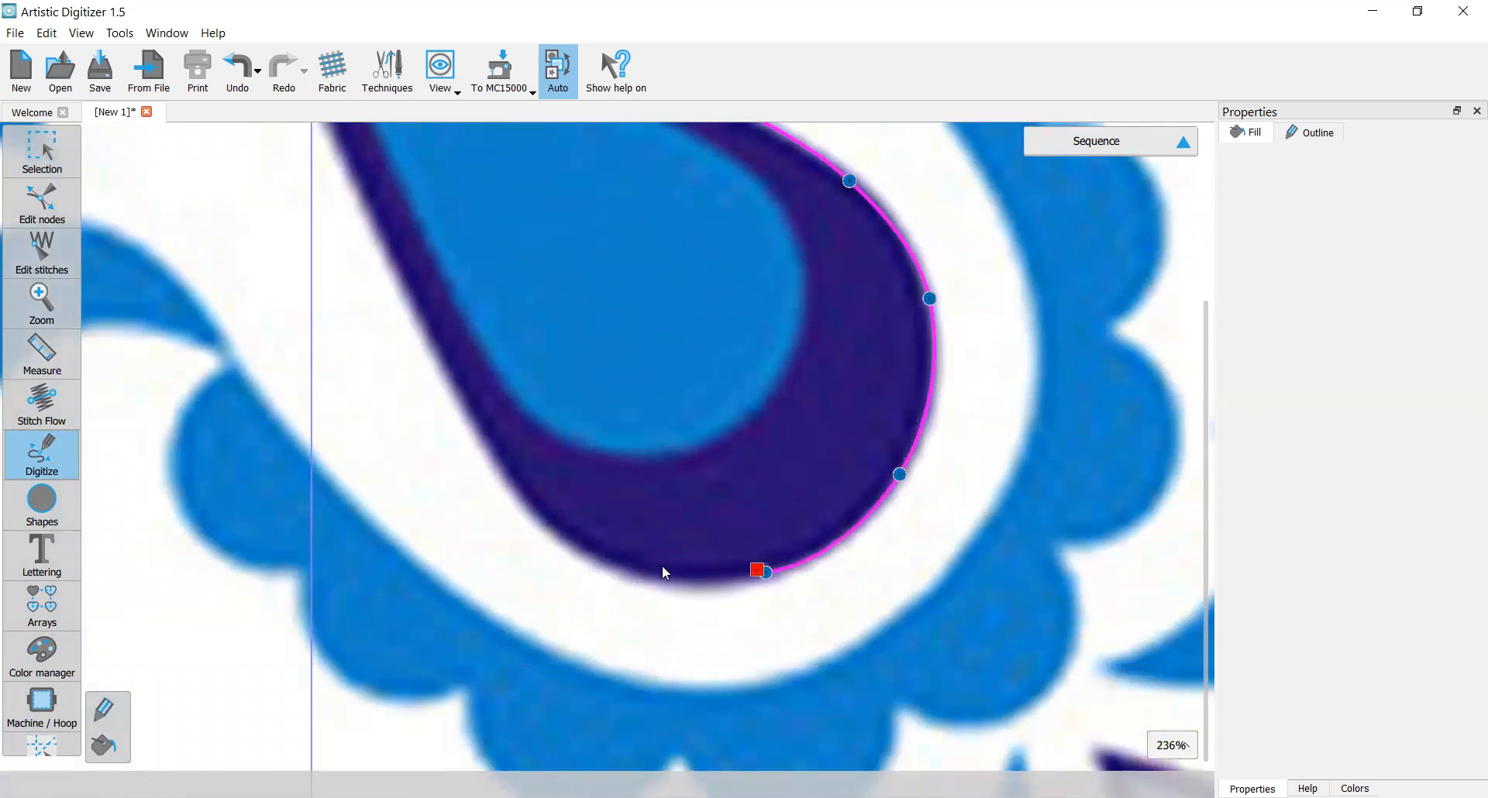
pyautogui.click(593, 560)
pyautogui.click(481, 425)
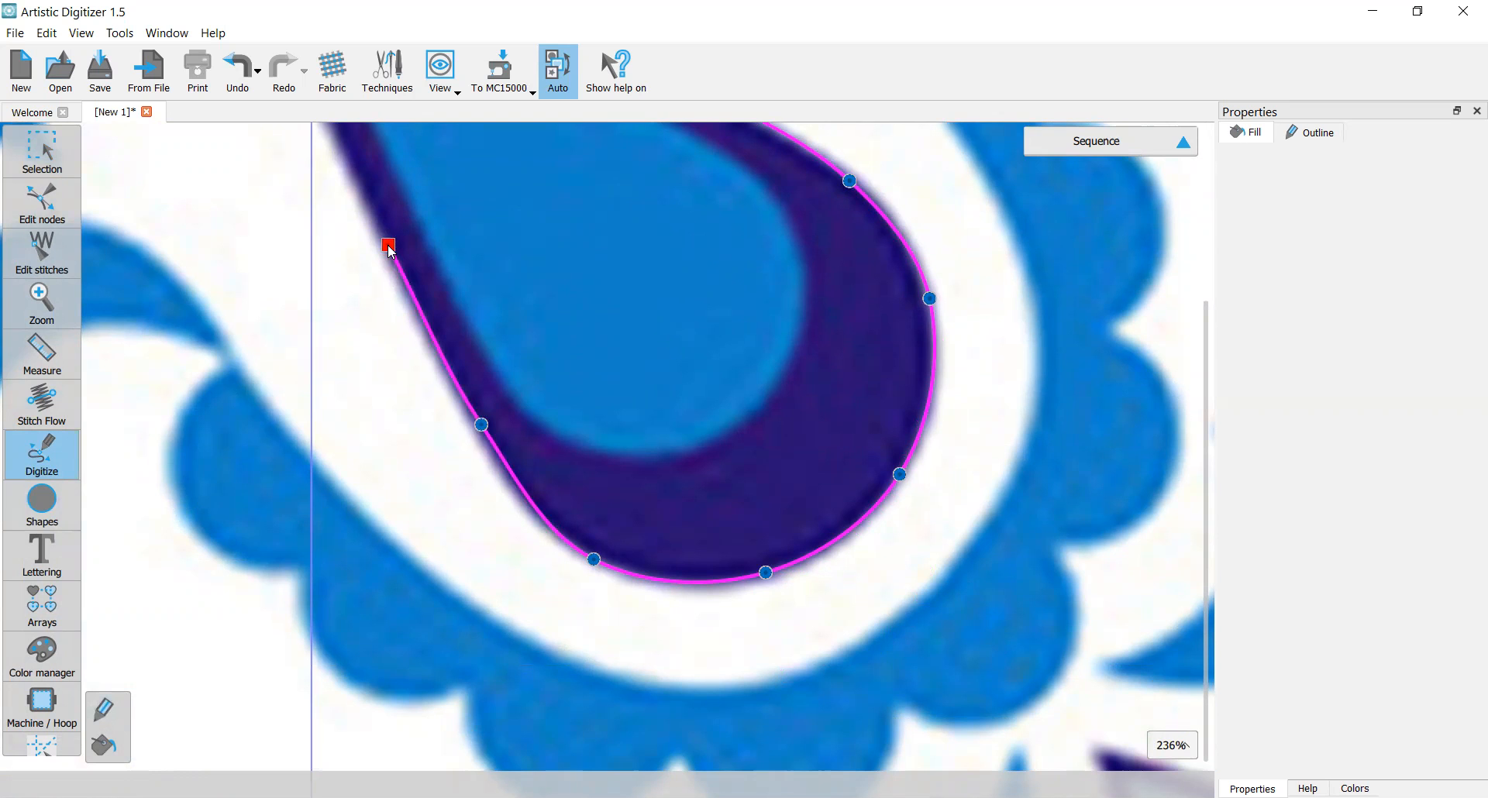
# Step: Trace the teardrop's long lower edge back up to the tip and close the outline at its starting point
pyautogui.click(389, 245)
pyautogui.scroll(-1, 389, 246)
pyautogui.scroll(4, 389, 245)
pyautogui.scroll(-2, 387, 246)
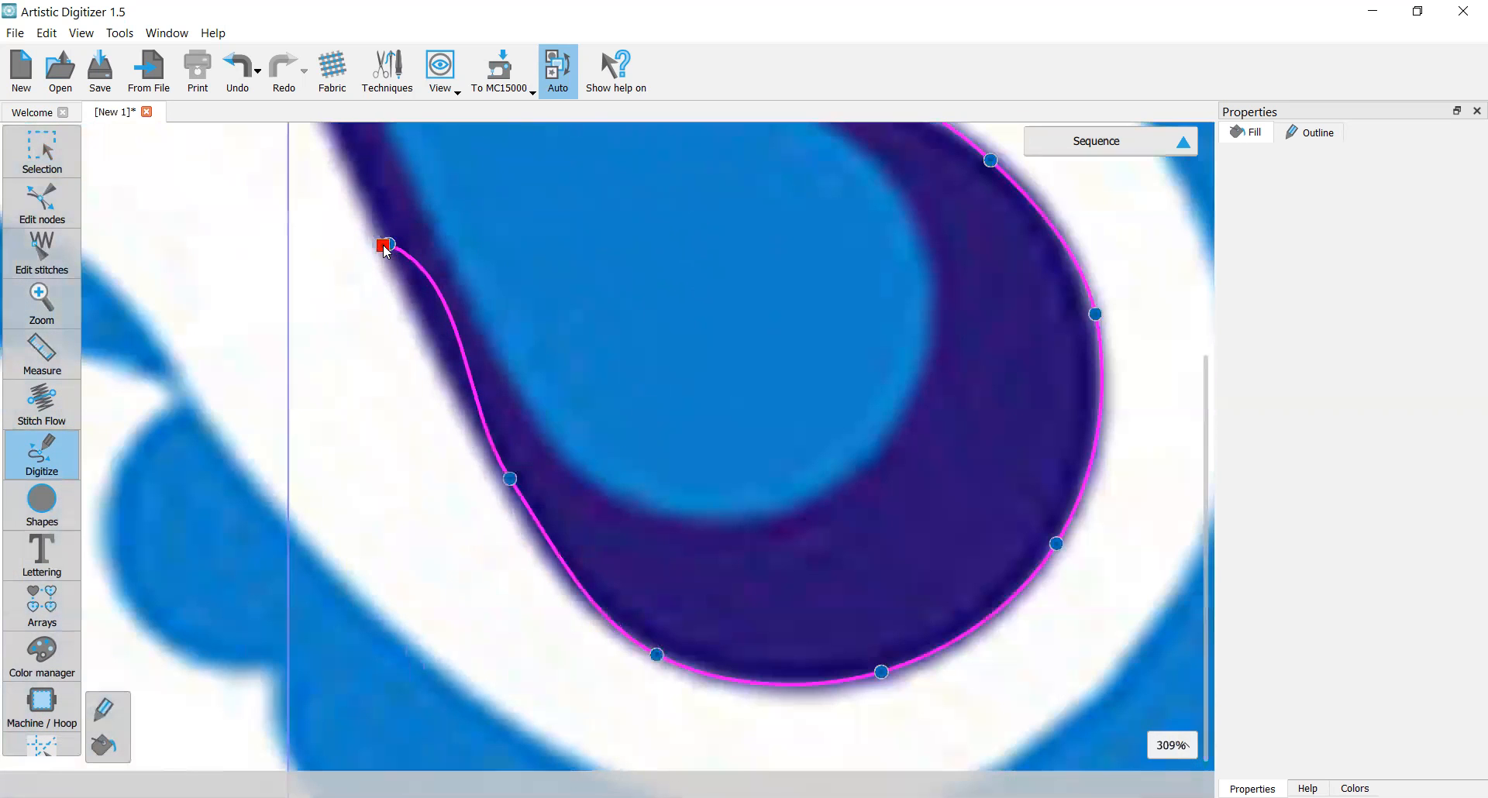
pyautogui.scroll(4, 387, 248)
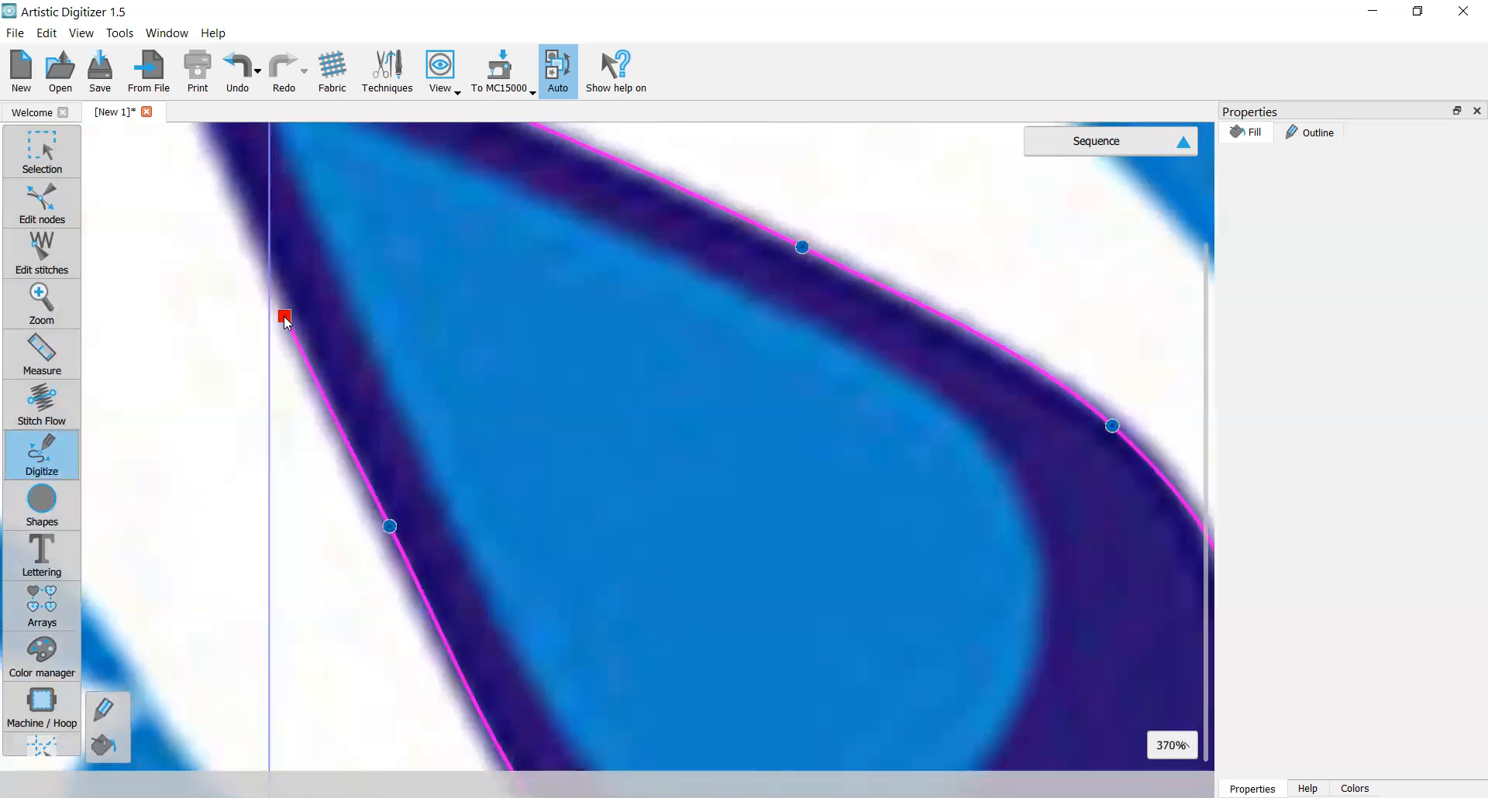
pyautogui.scroll(1, 285, 319)
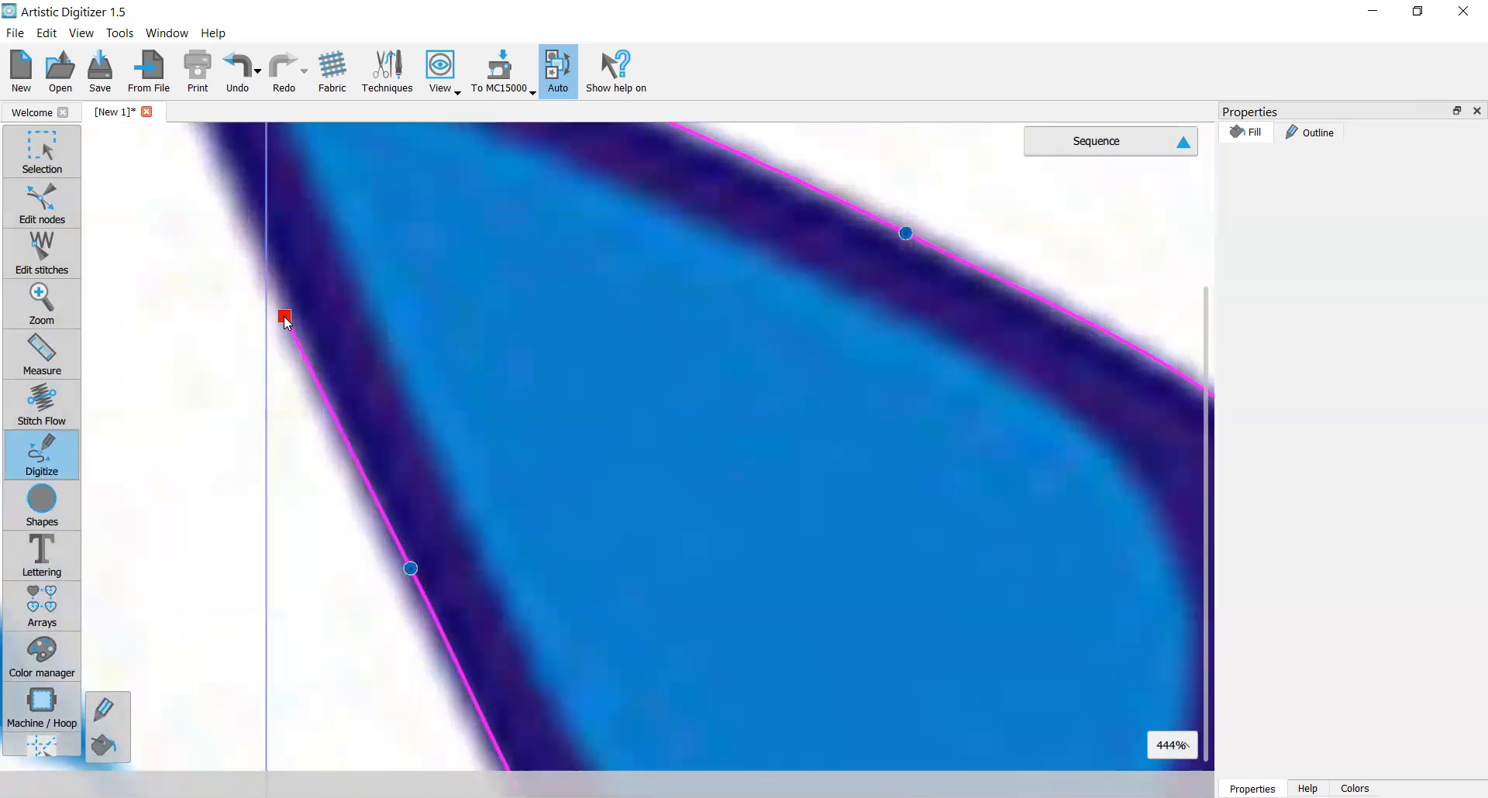
pyautogui.scroll(2, 285, 319)
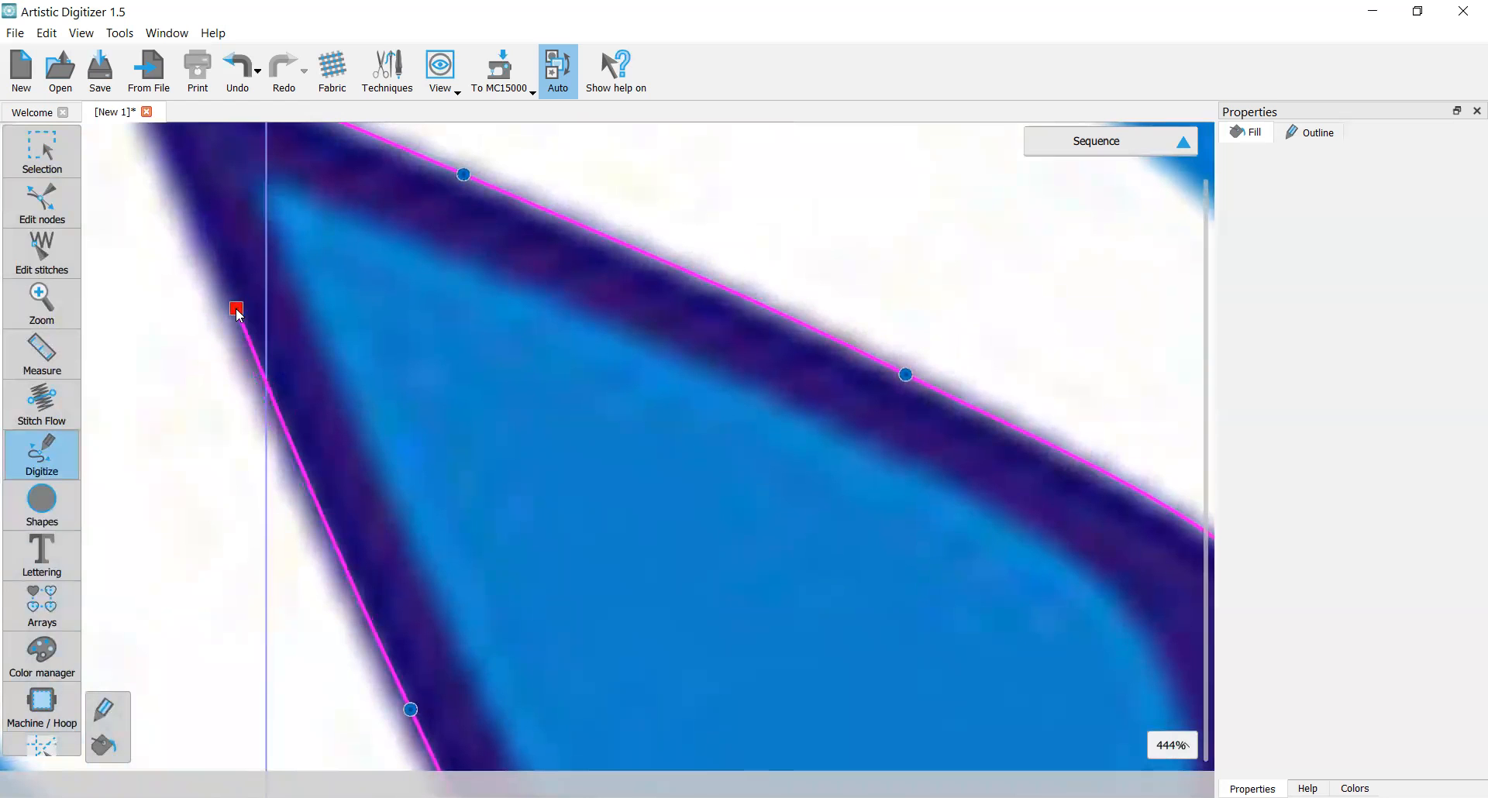
pyautogui.click(229, 311)
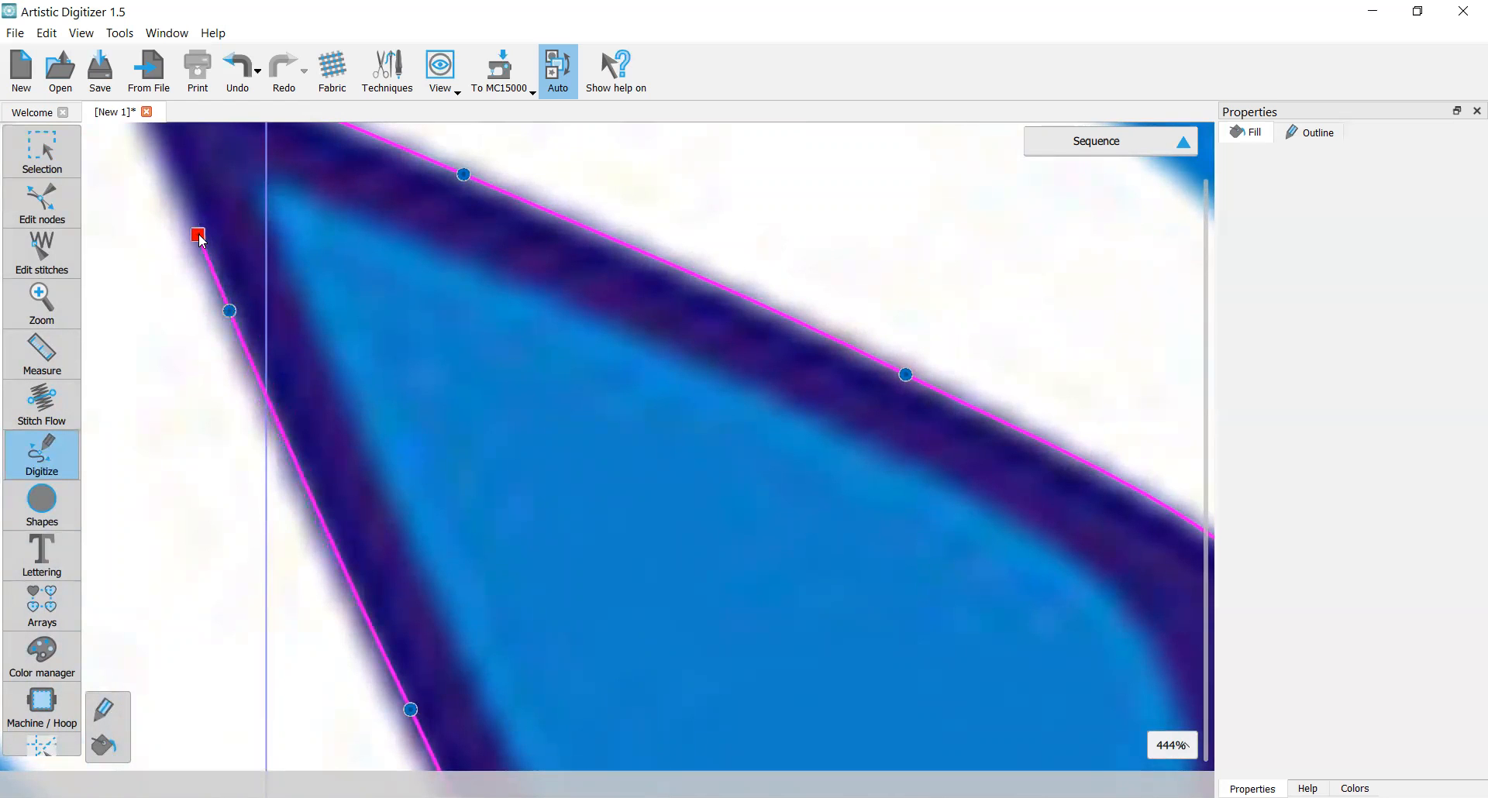
pyautogui.scroll(3, 198, 234)
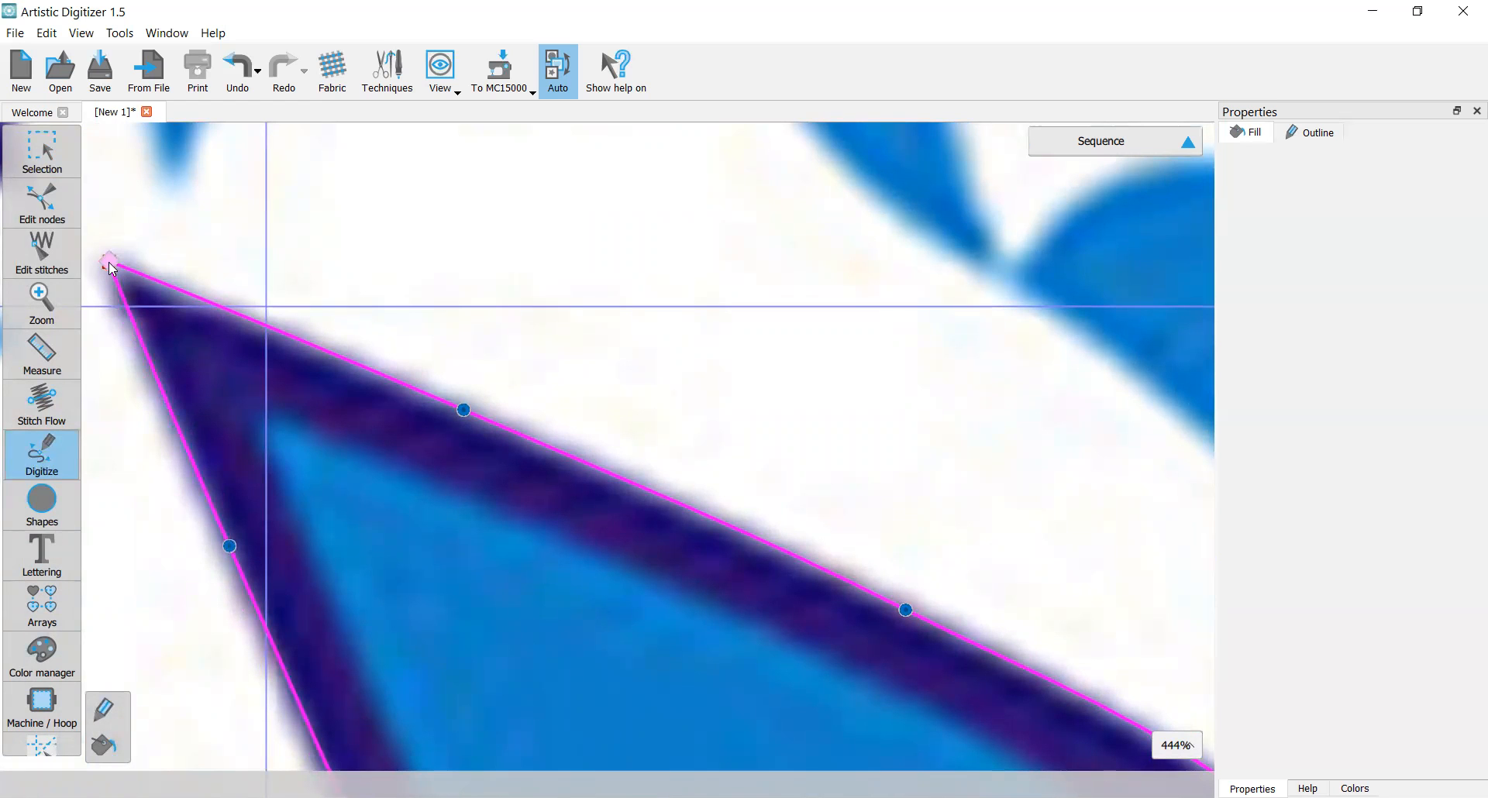
pyautogui.click(108, 261)
# Step: Select the traced central teardrop shape and remove its fill so that only the running outline is kept
pyautogui.scroll(-3, 269, 462)
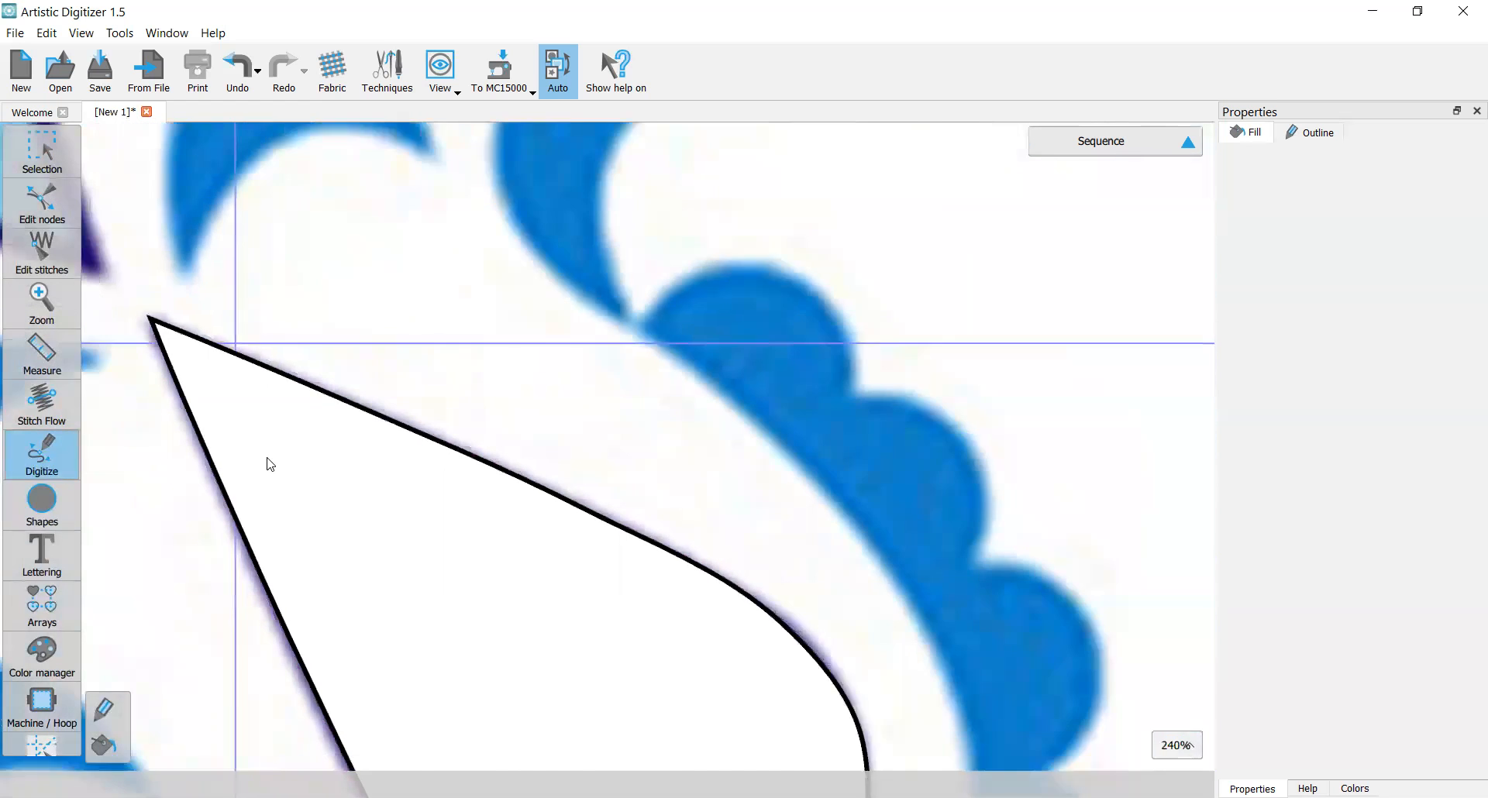
pyautogui.scroll(-3, 299, 462)
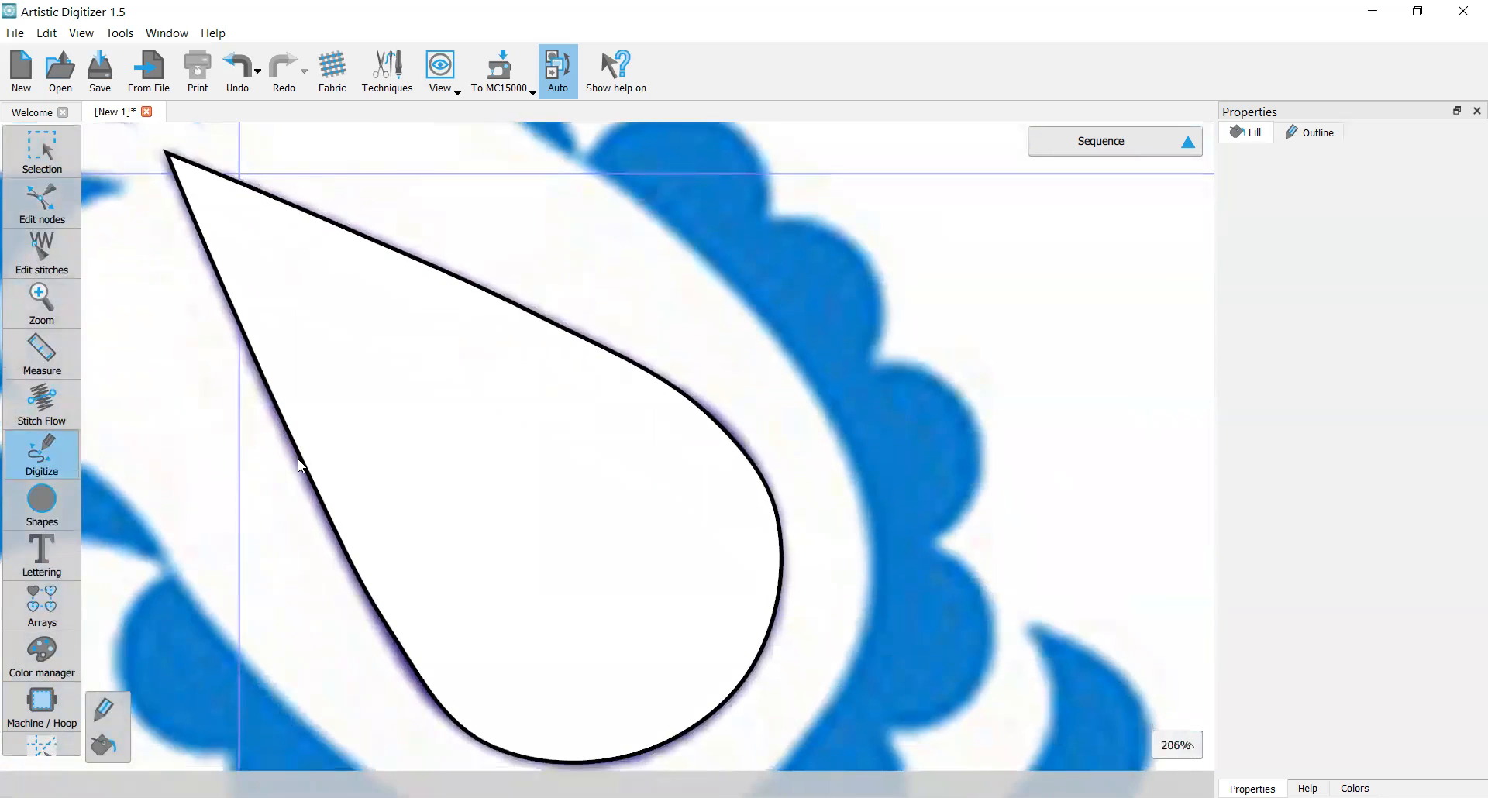
pyautogui.scroll(2, 350, 455)
pyautogui.scroll(-4, 350, 456)
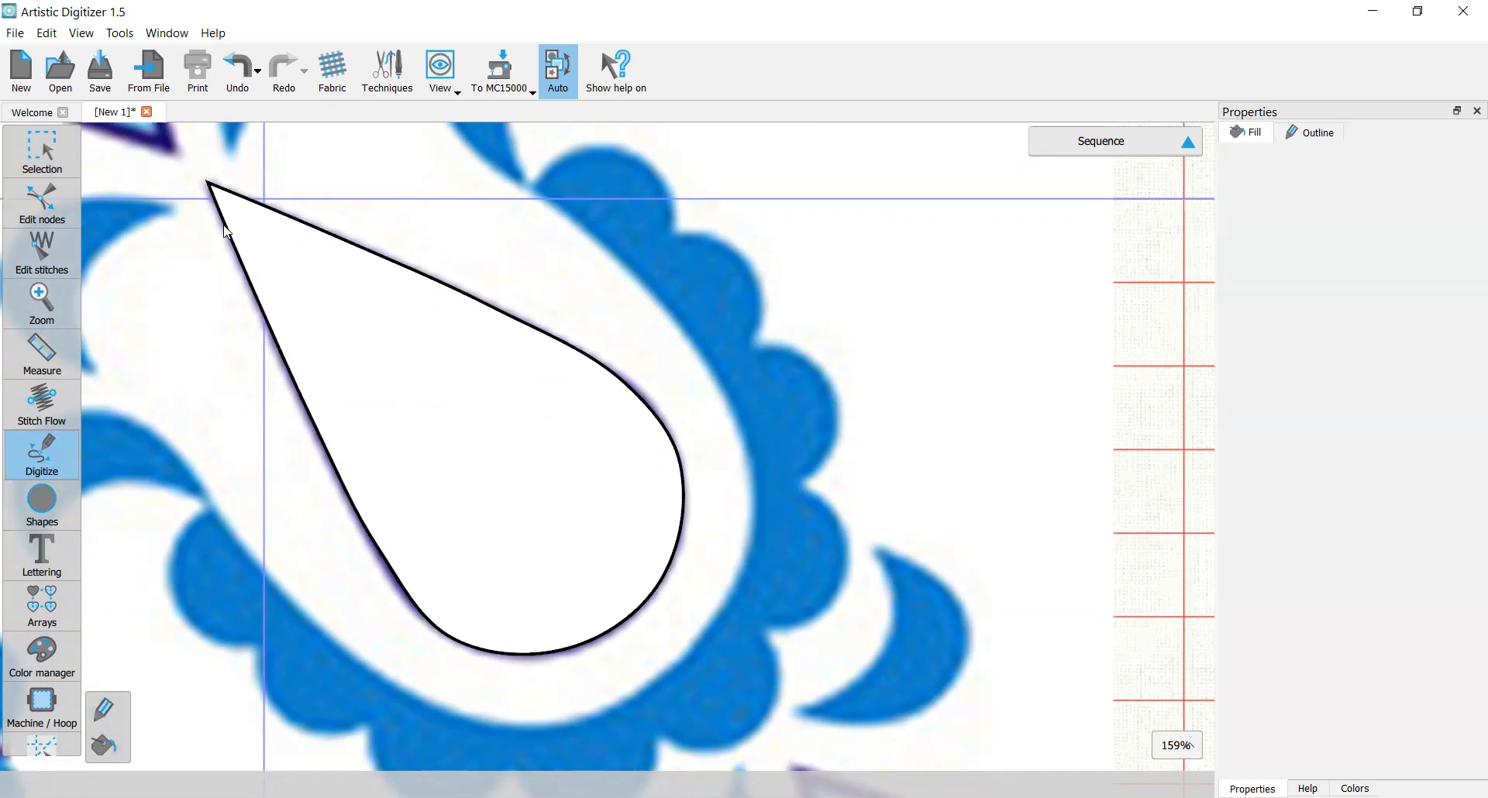
pyautogui.moveTo(56, 165)
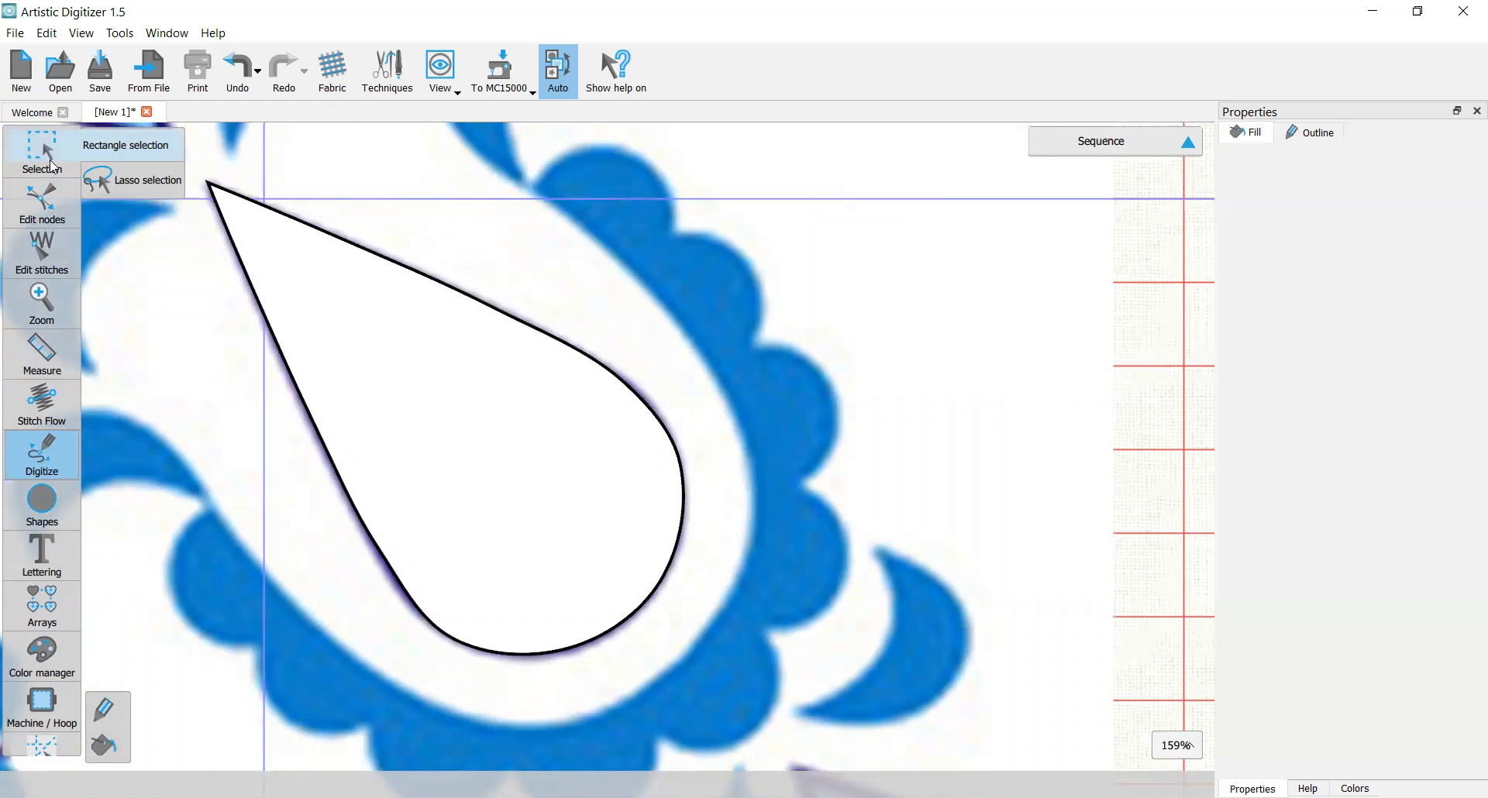
pyautogui.click(48, 150)
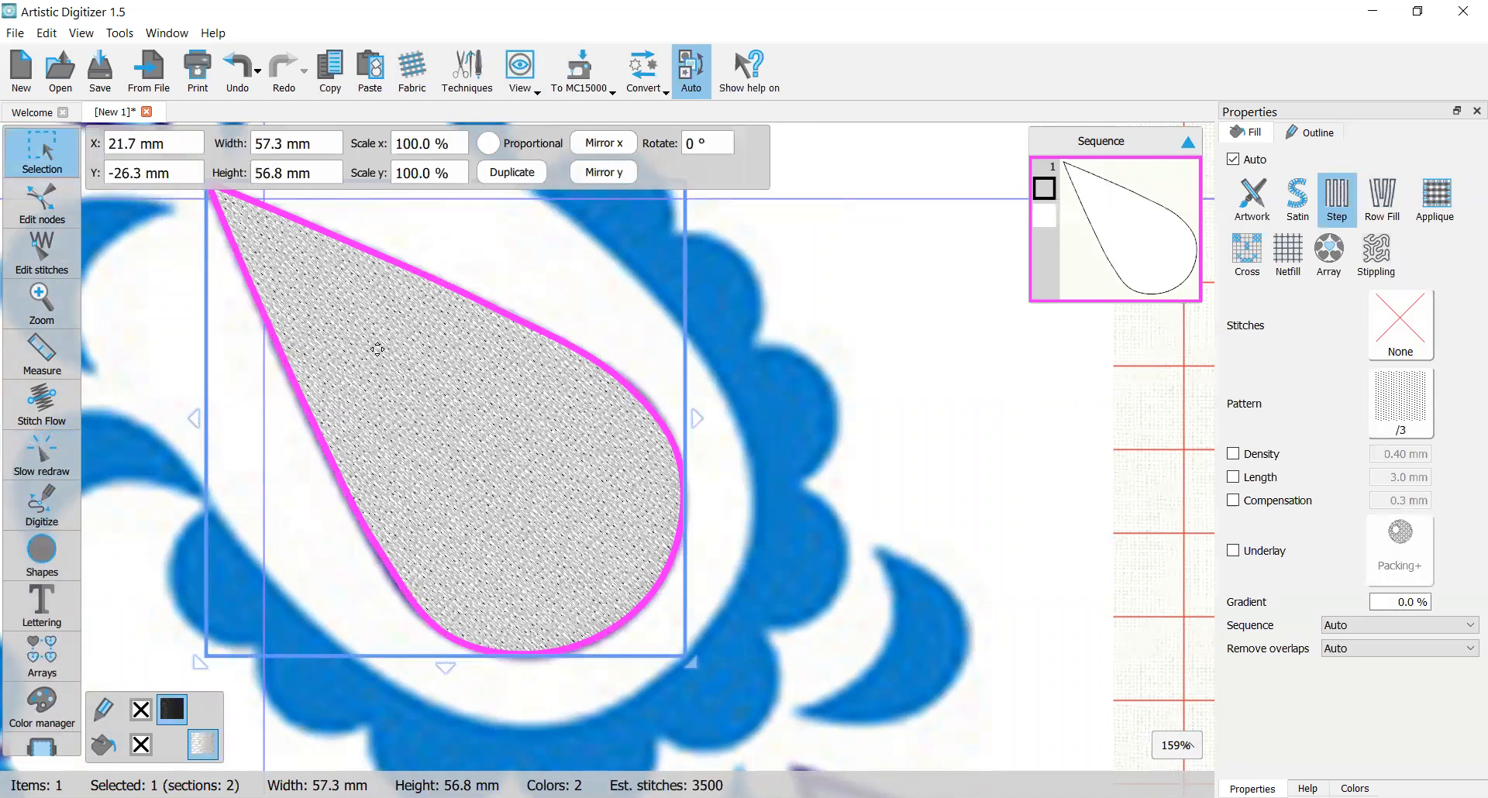
pyautogui.scroll(-1, 377, 350)
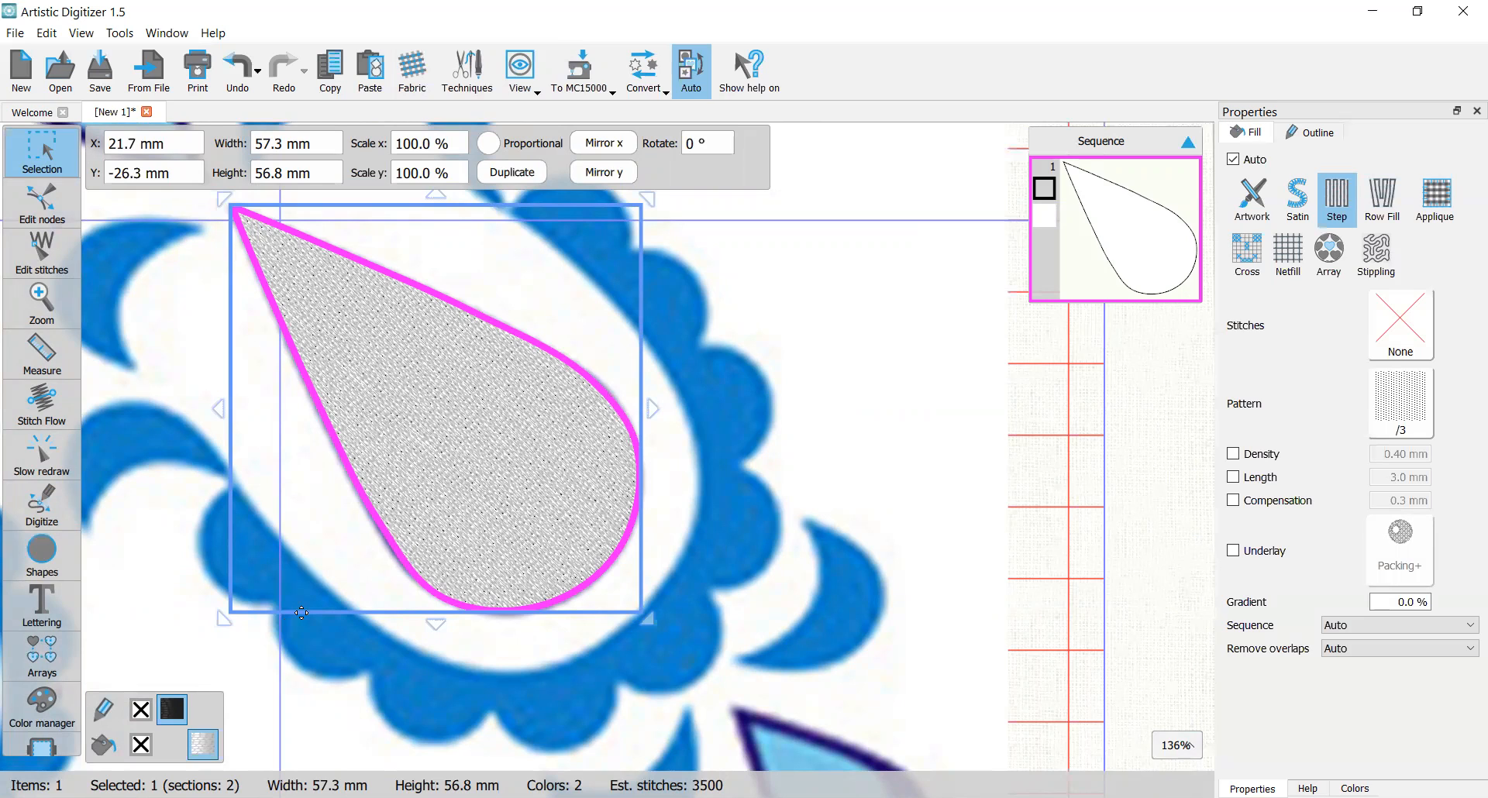
pyautogui.click(141, 748)
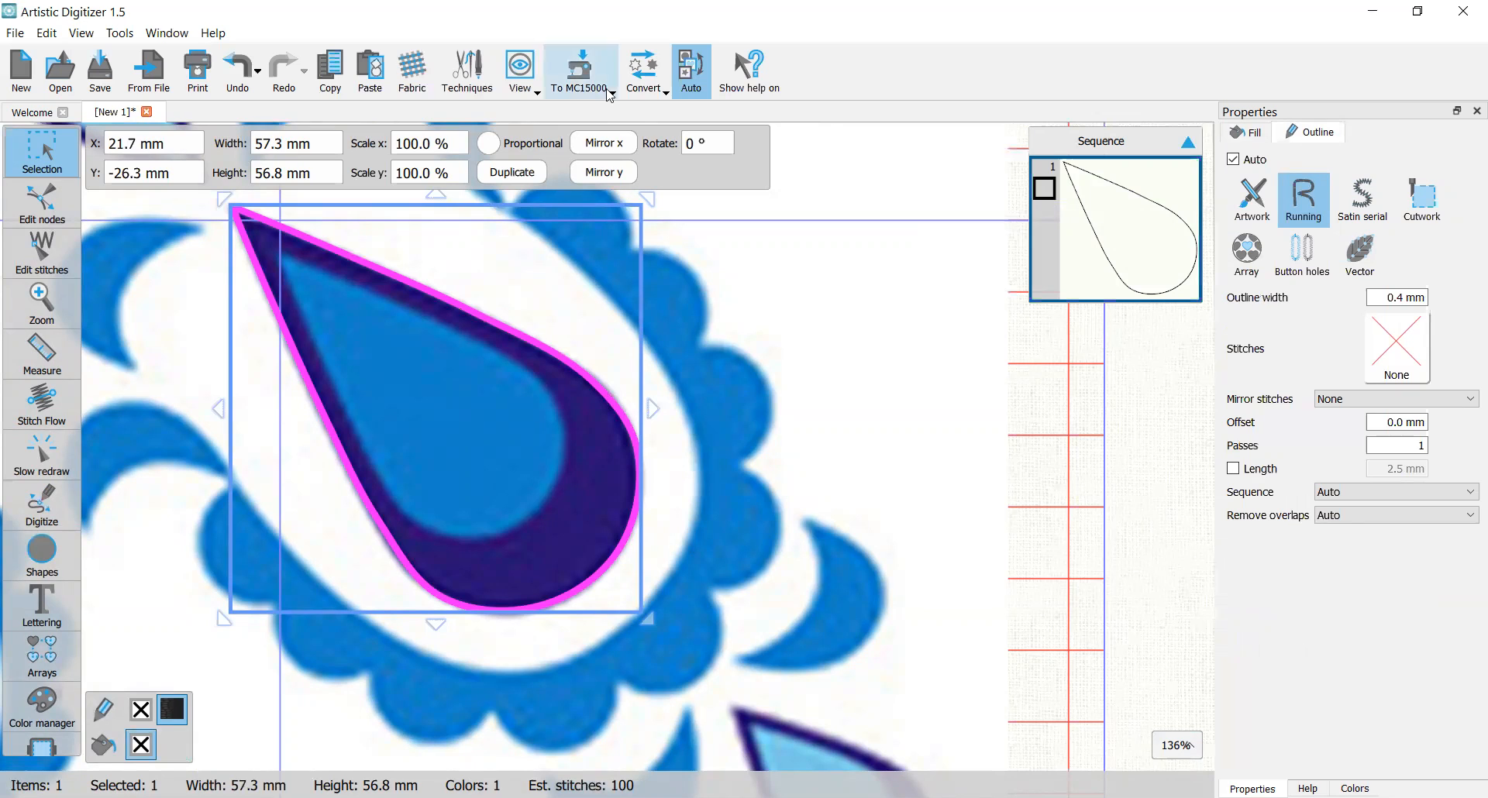
# Step: Switch the design's sequencing from automatic to manual and leave the central teardrop outline deselected
pyautogui.click(695, 69)
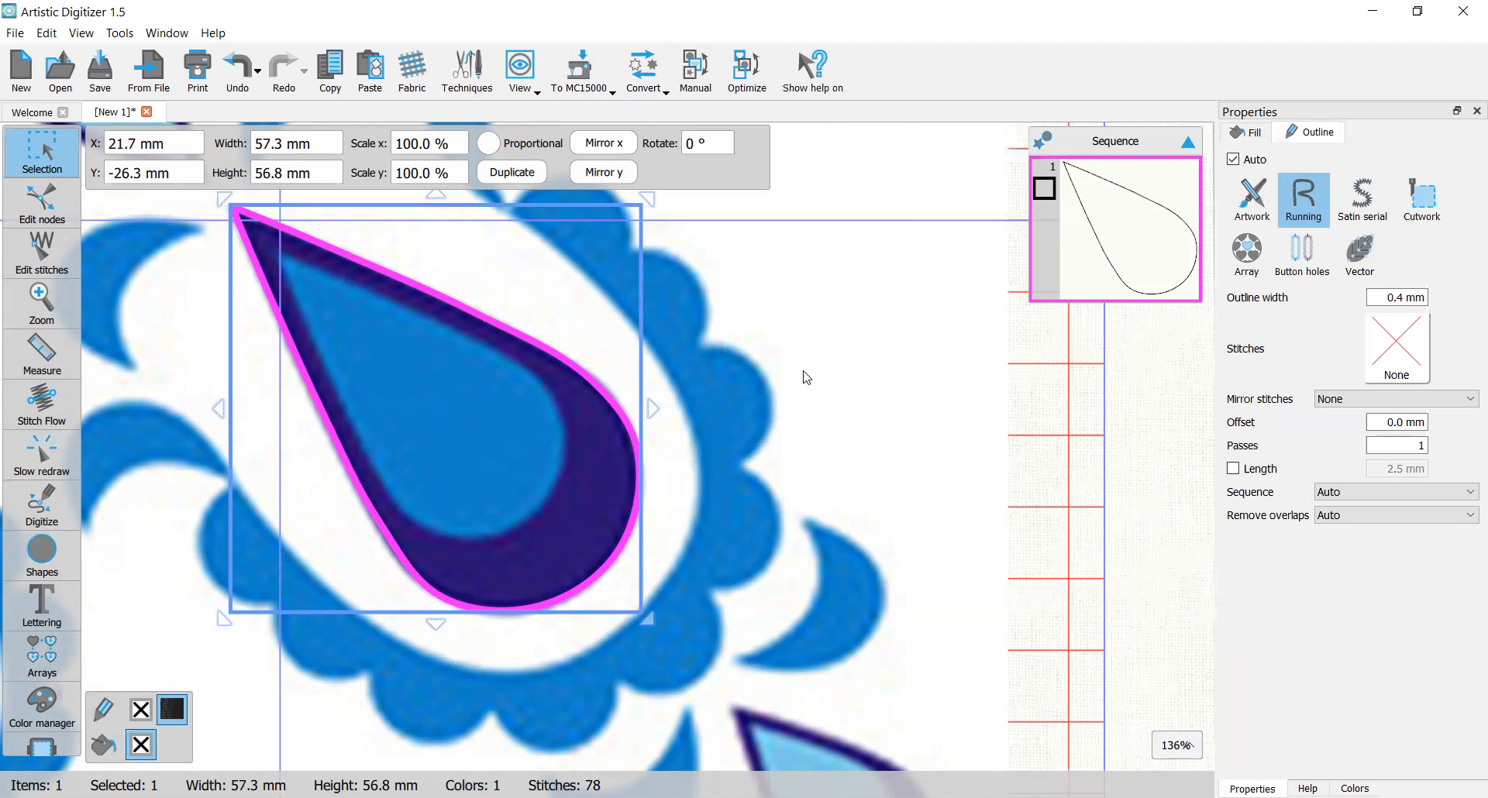
pyautogui.scroll(-1, 808, 374)
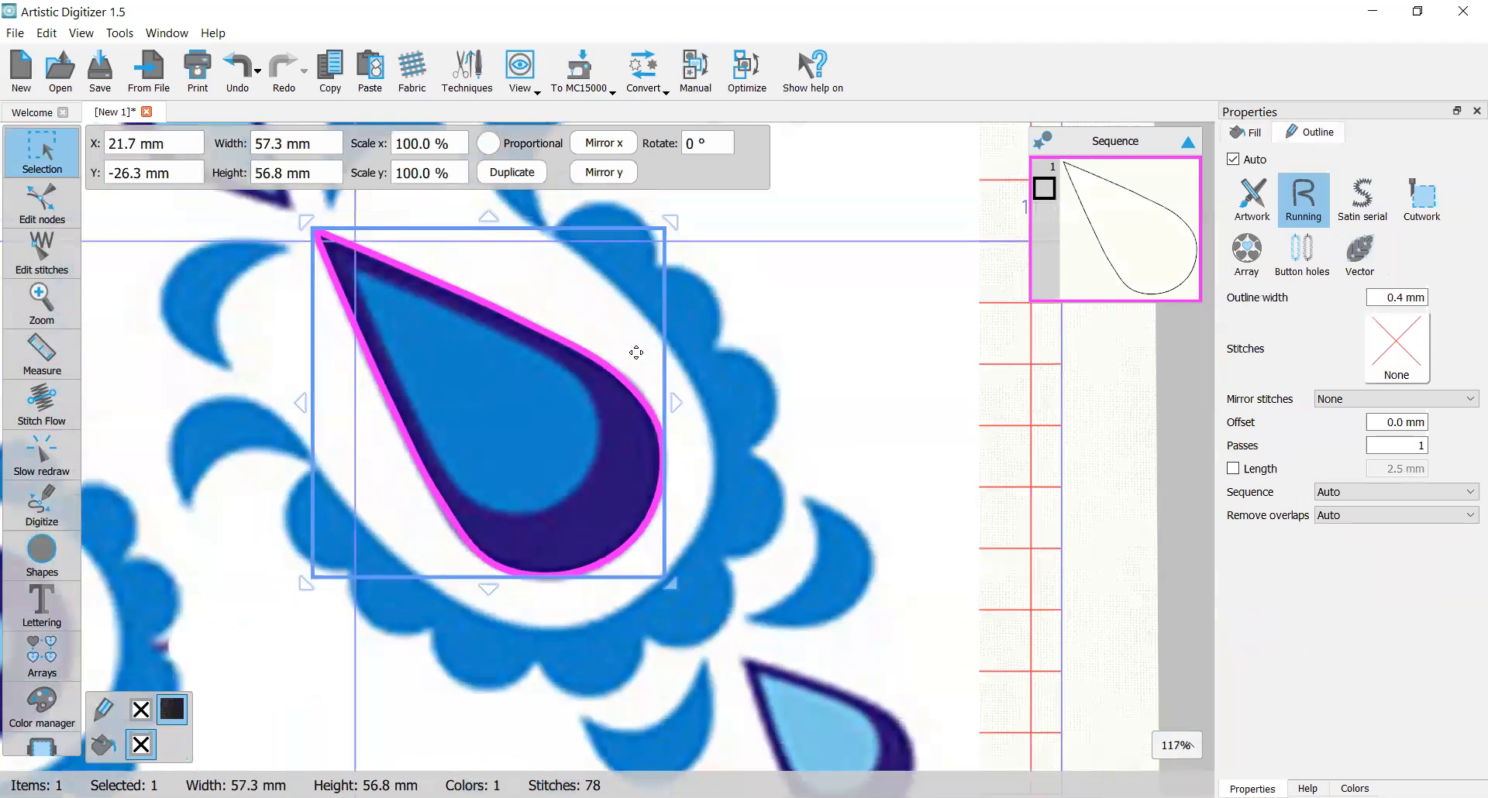
pyautogui.click(821, 292)
pyautogui.scroll(2, 384, 281)
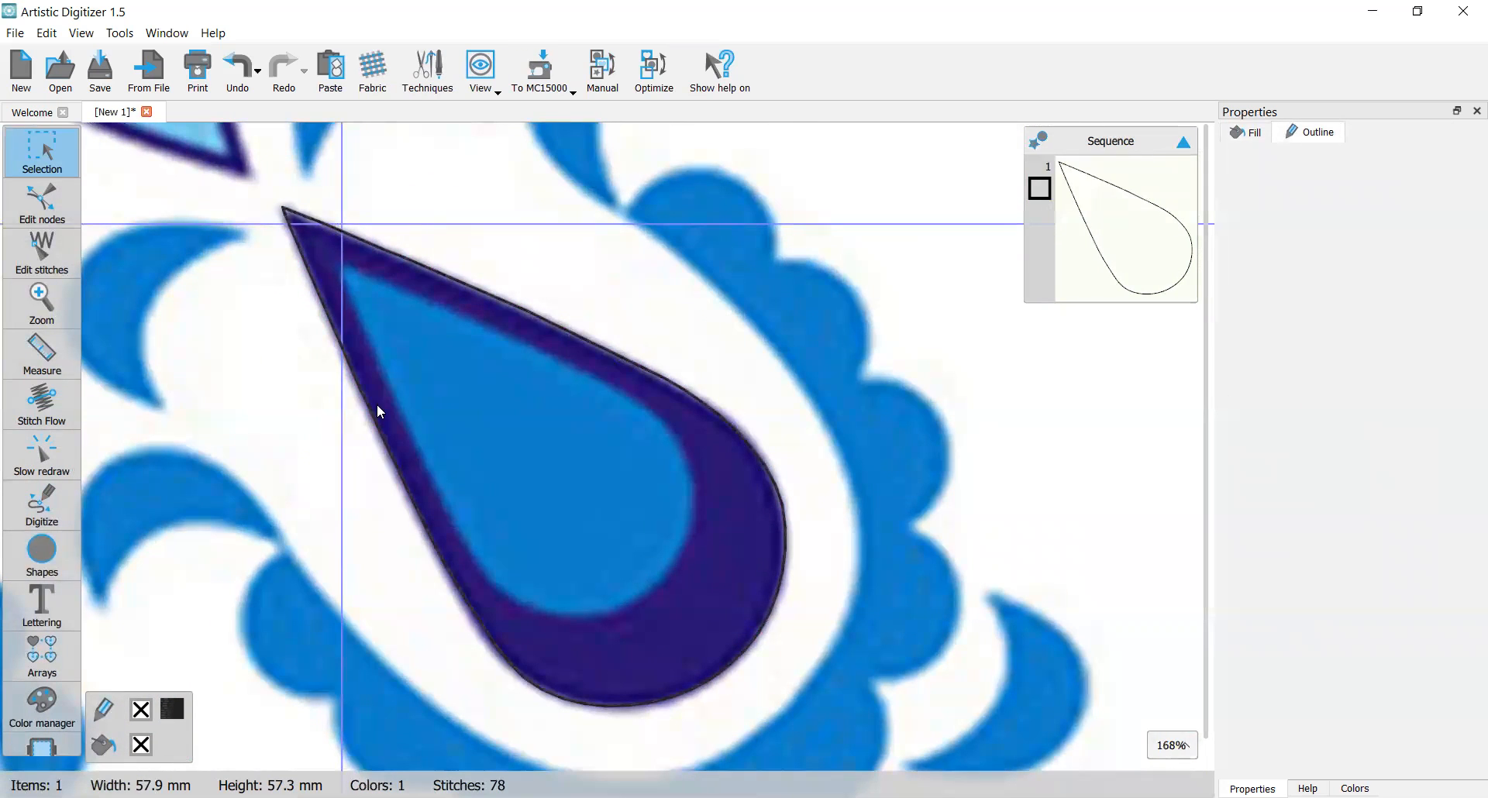
pyautogui.scroll(-2, 395, 411)
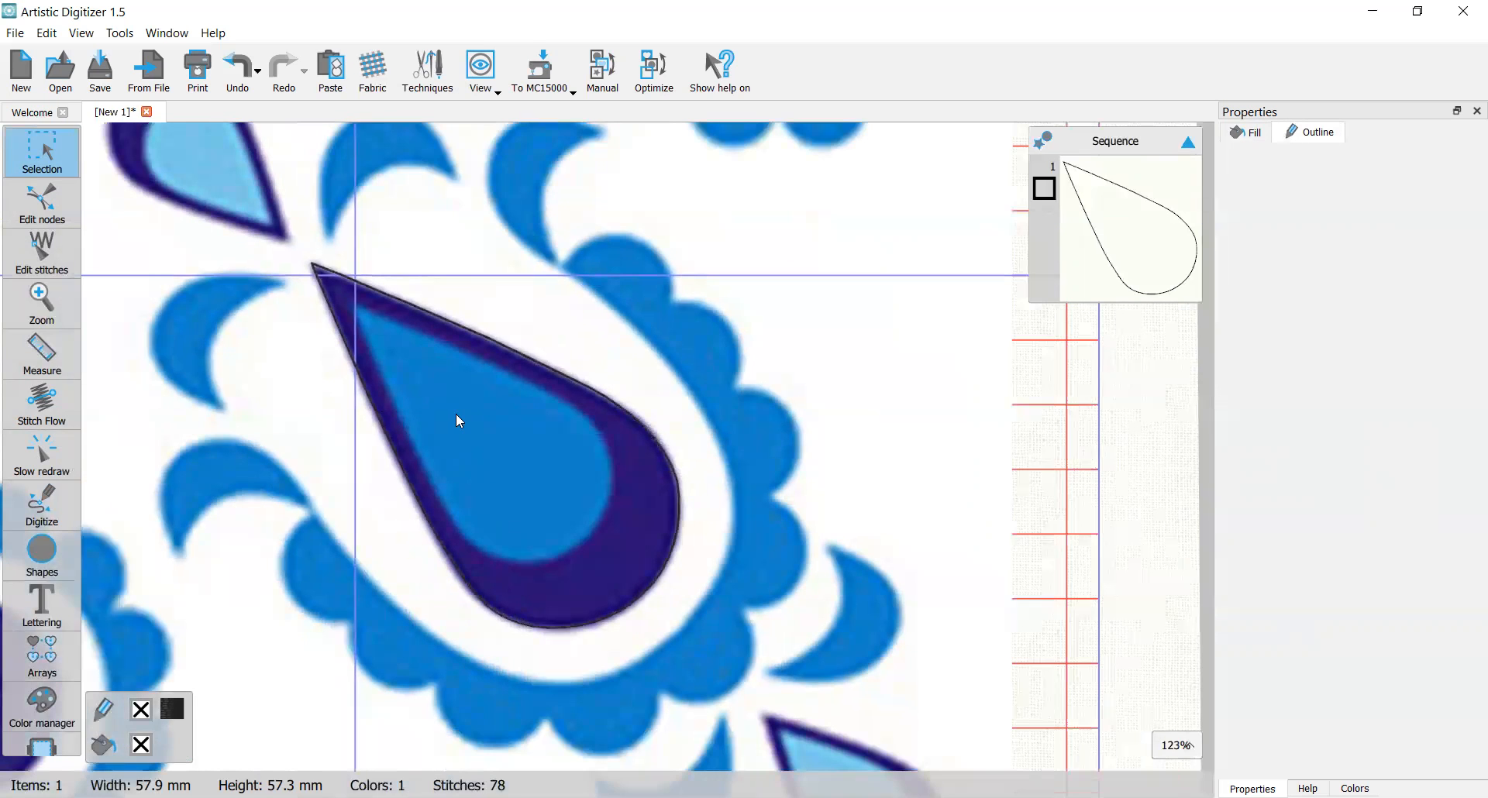
pyautogui.click(1125, 234)
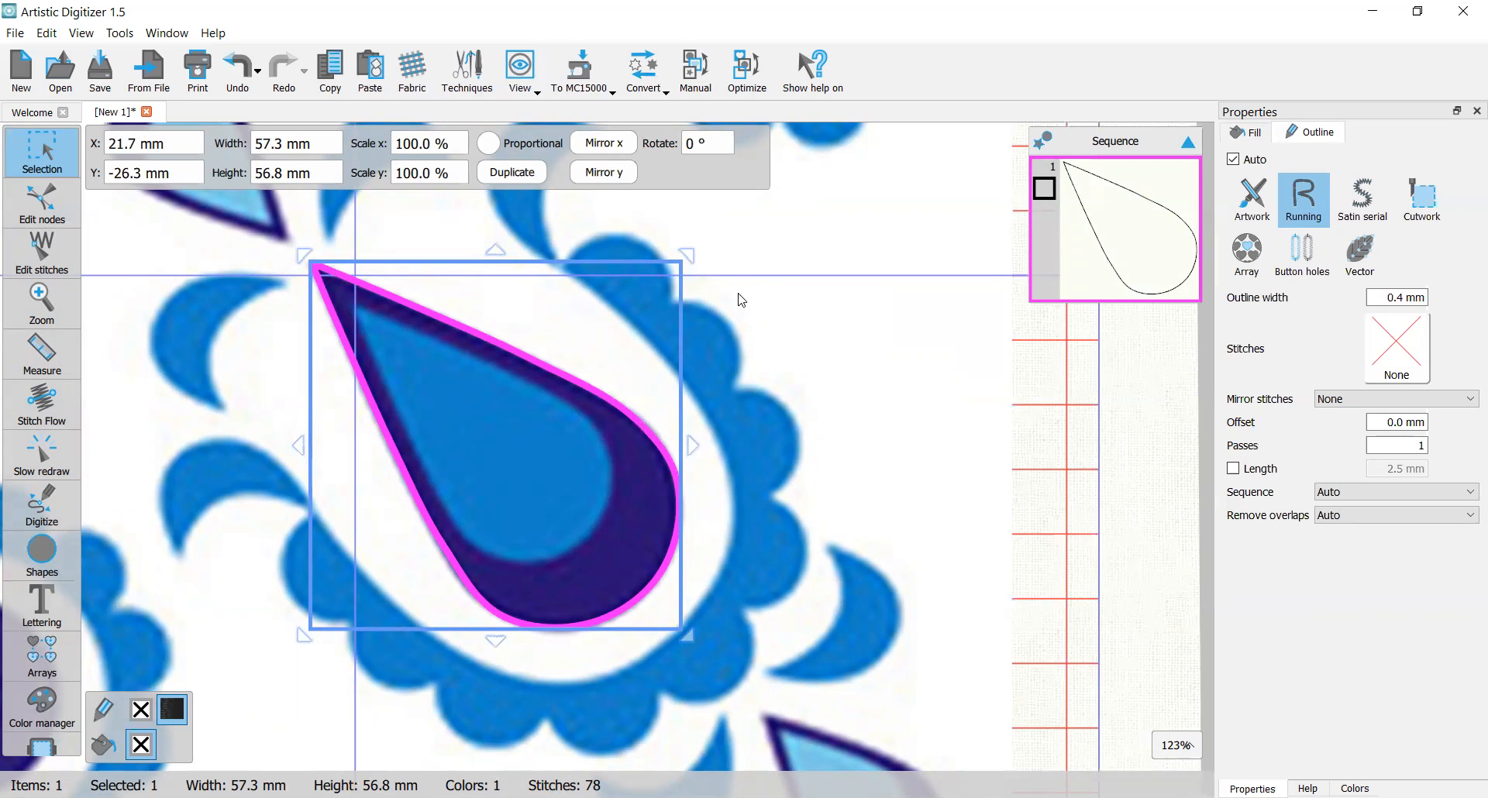
pyautogui.click(808, 289)
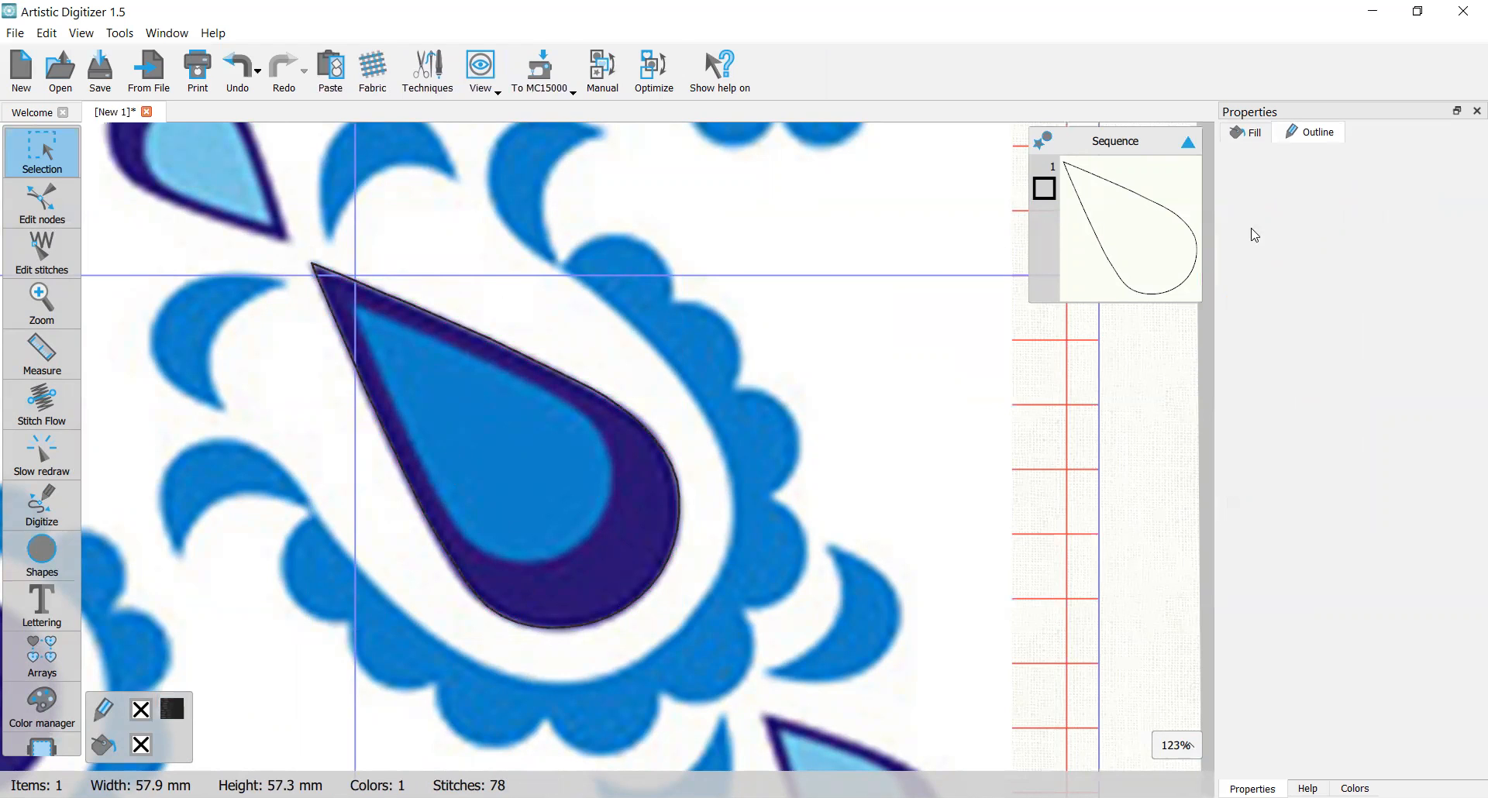
pyautogui.scroll(-1, 532, 350)
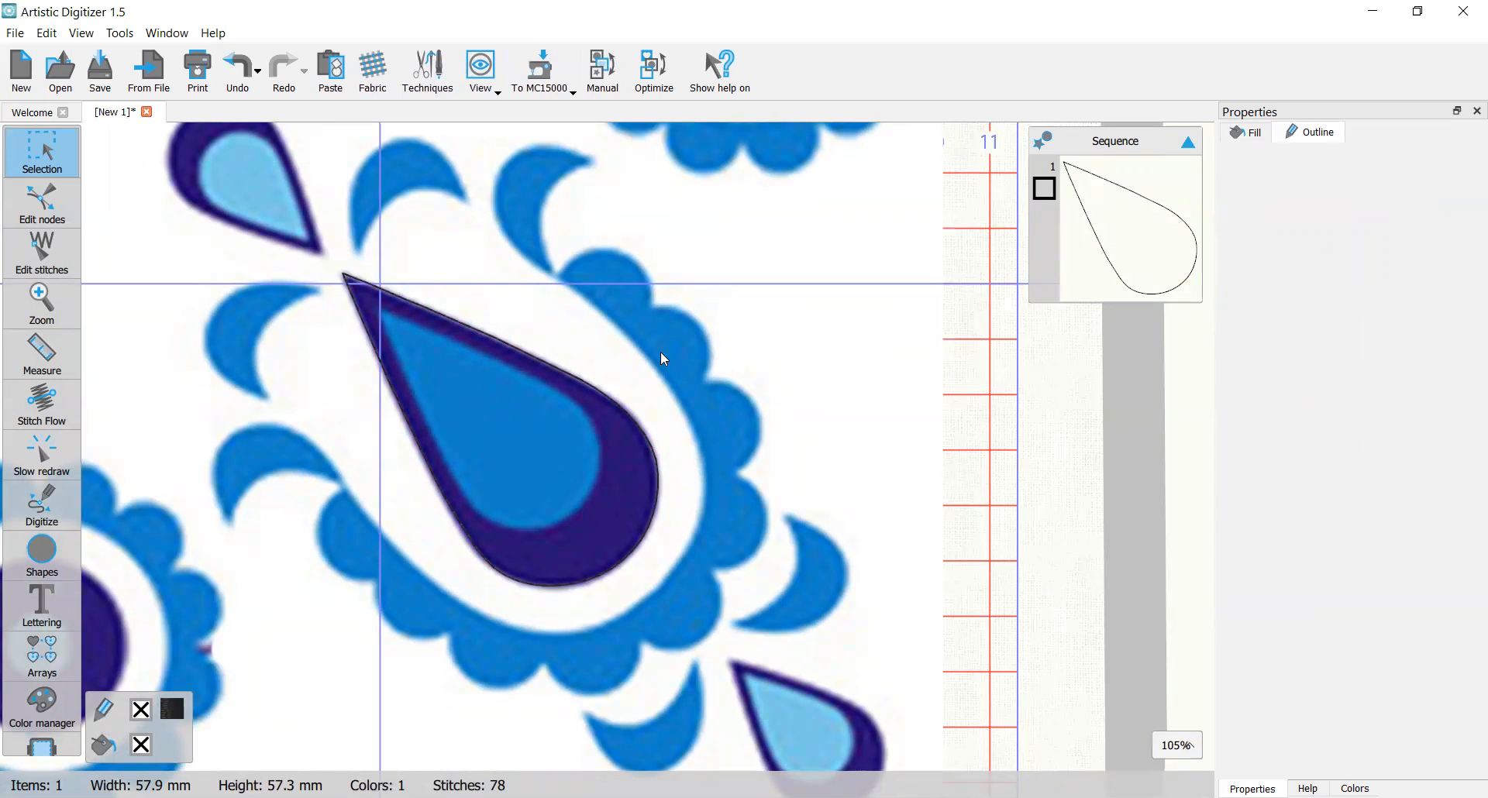
# Step: Duplicate the central teardrop's running outline in place by copy and paste, and colour the copy JANOME 206 Bright Green
pyautogui.click(1117, 268)
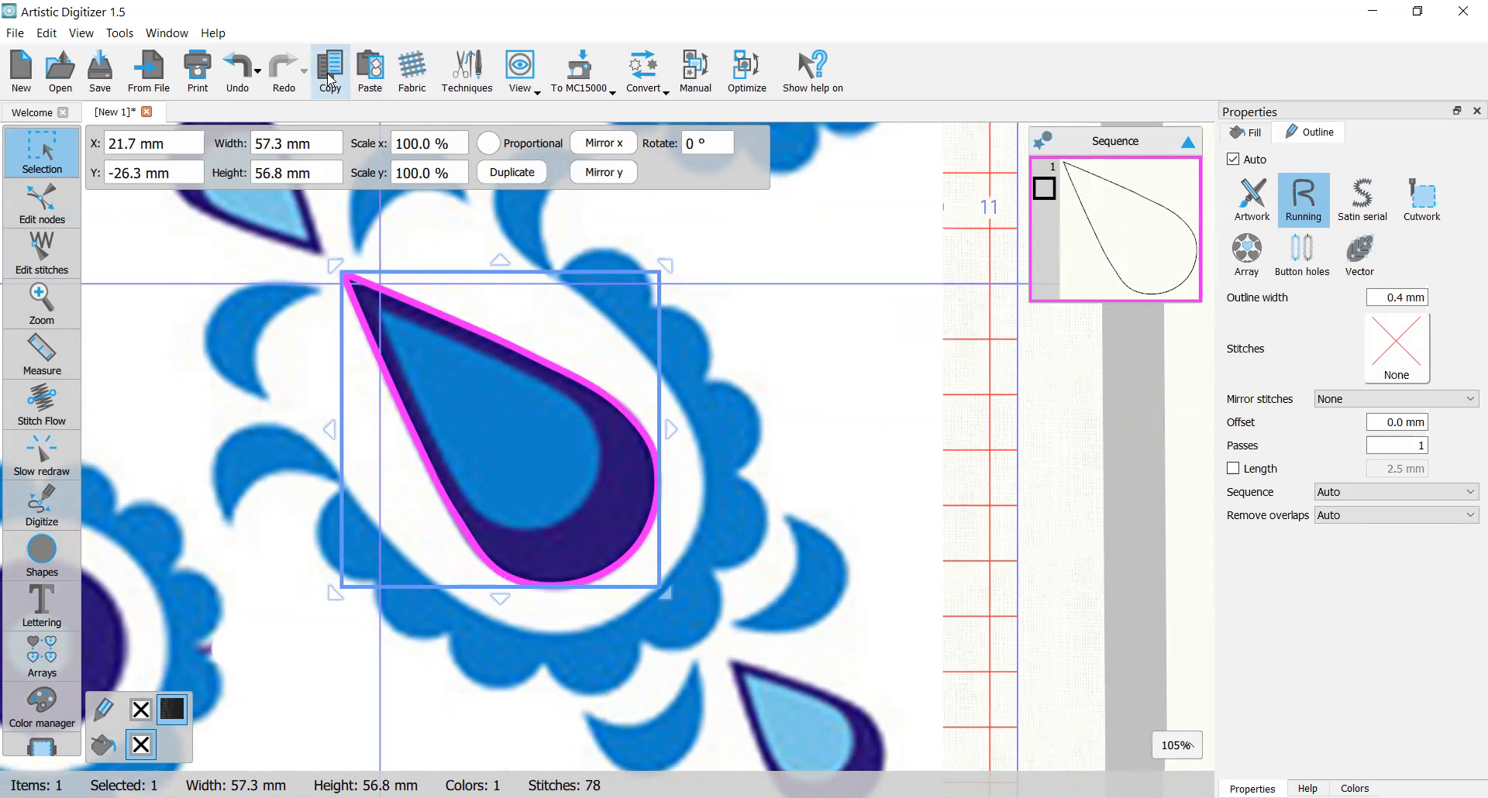
pyautogui.click(374, 69)
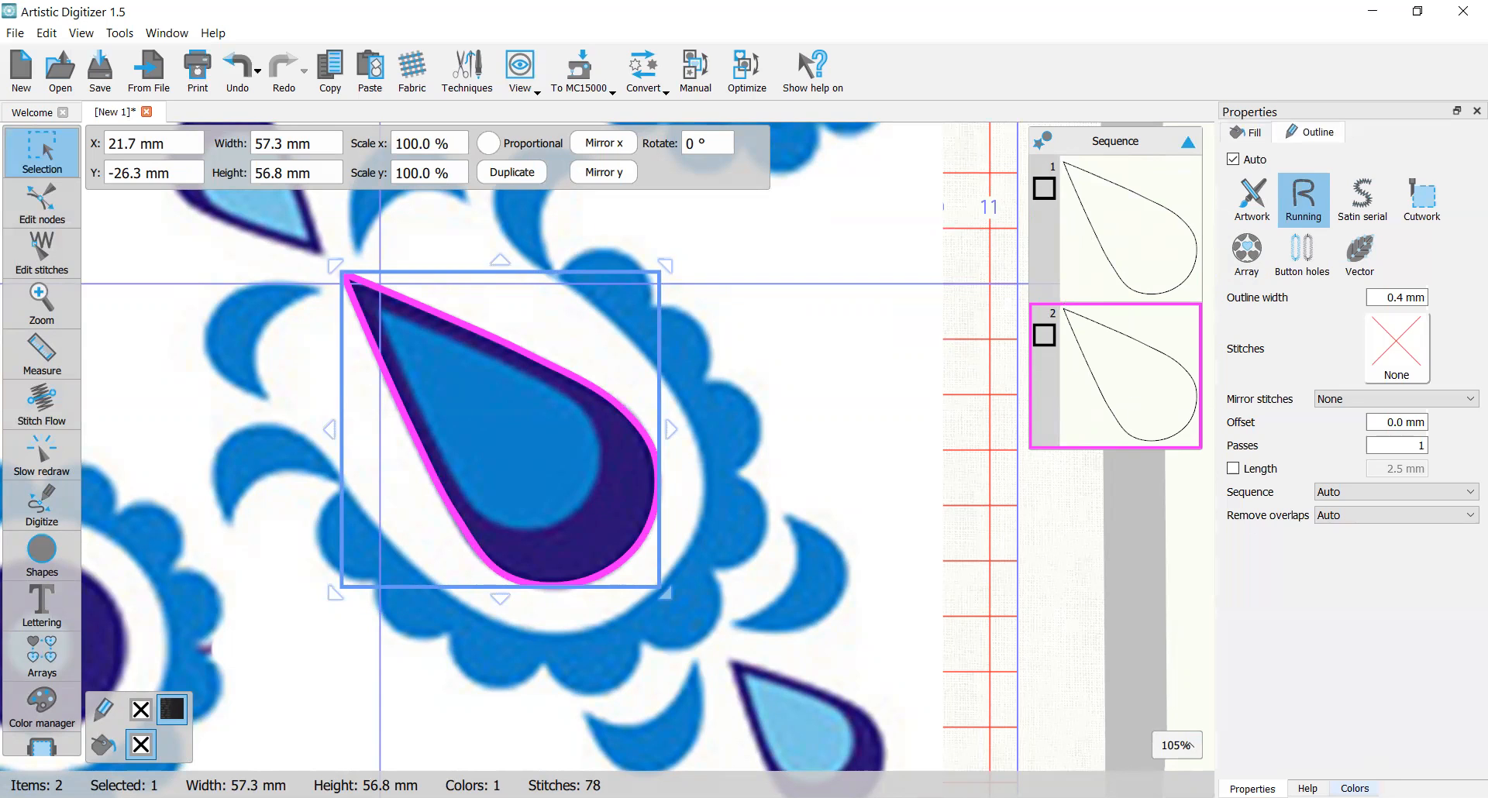
pyautogui.click(1354, 788)
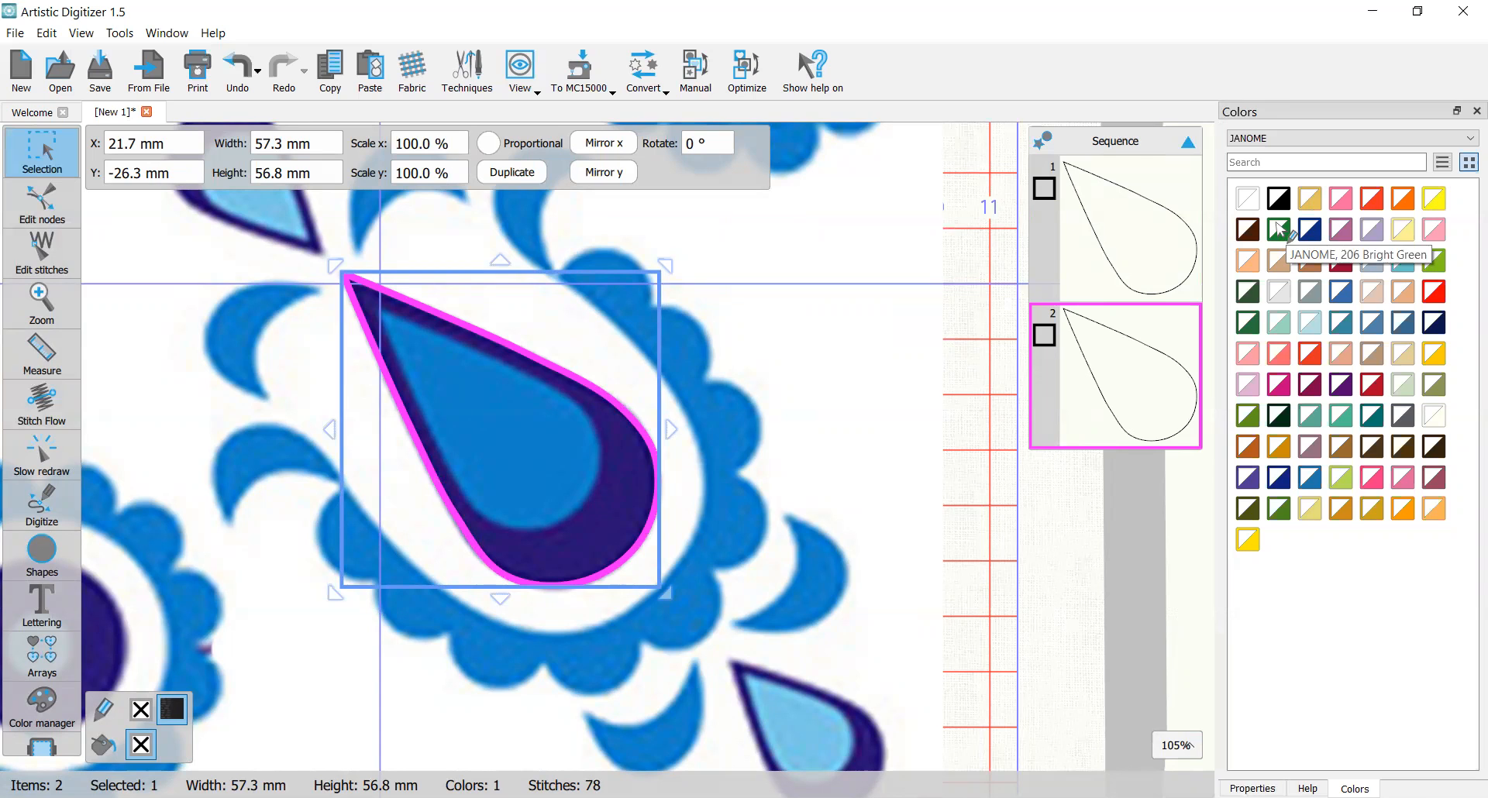
pyautogui.click(1277, 226)
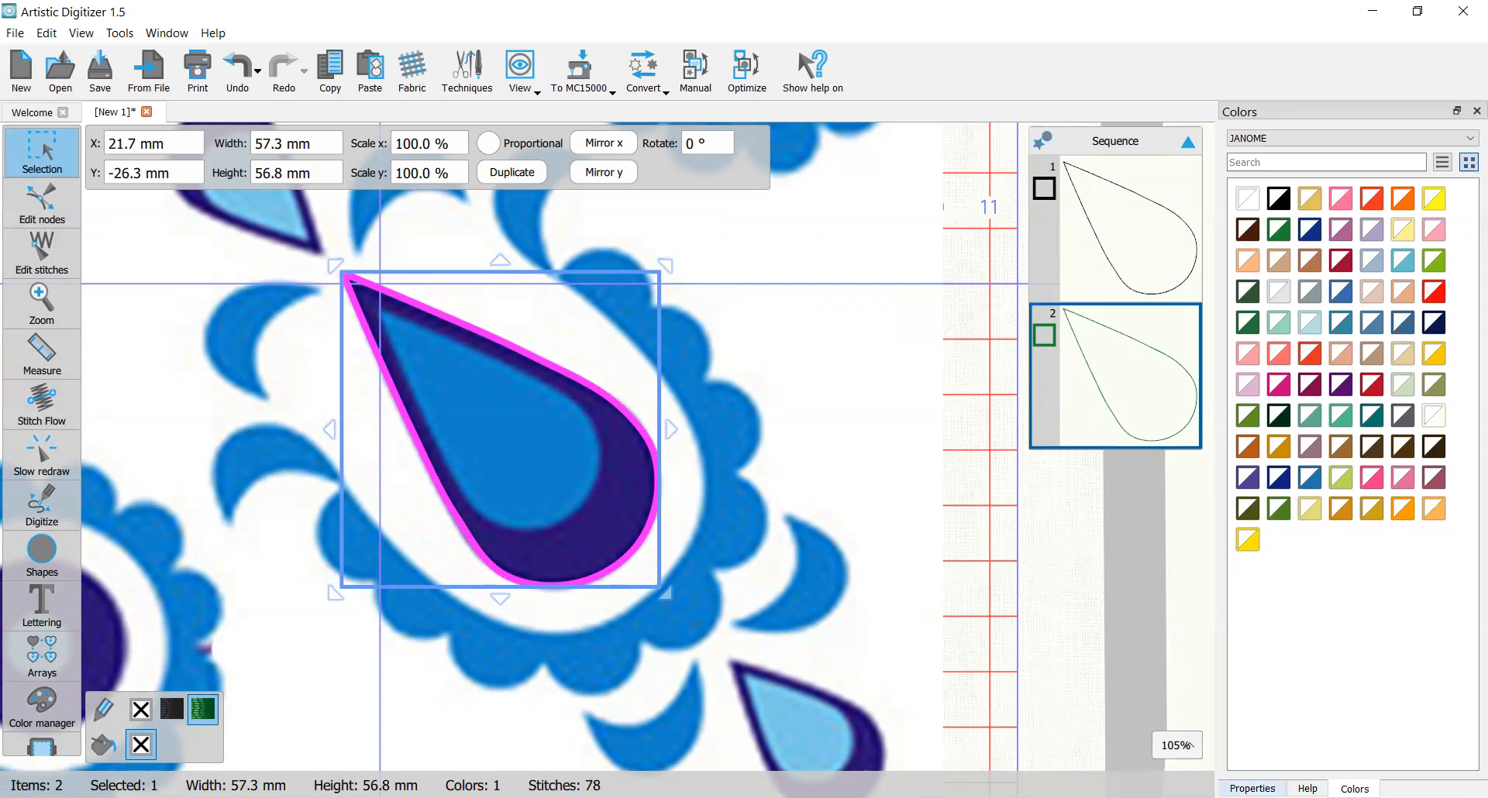
# Step: Set the green teardrop outline's running stitches to Double and deselect it
pyautogui.click(1252, 788)
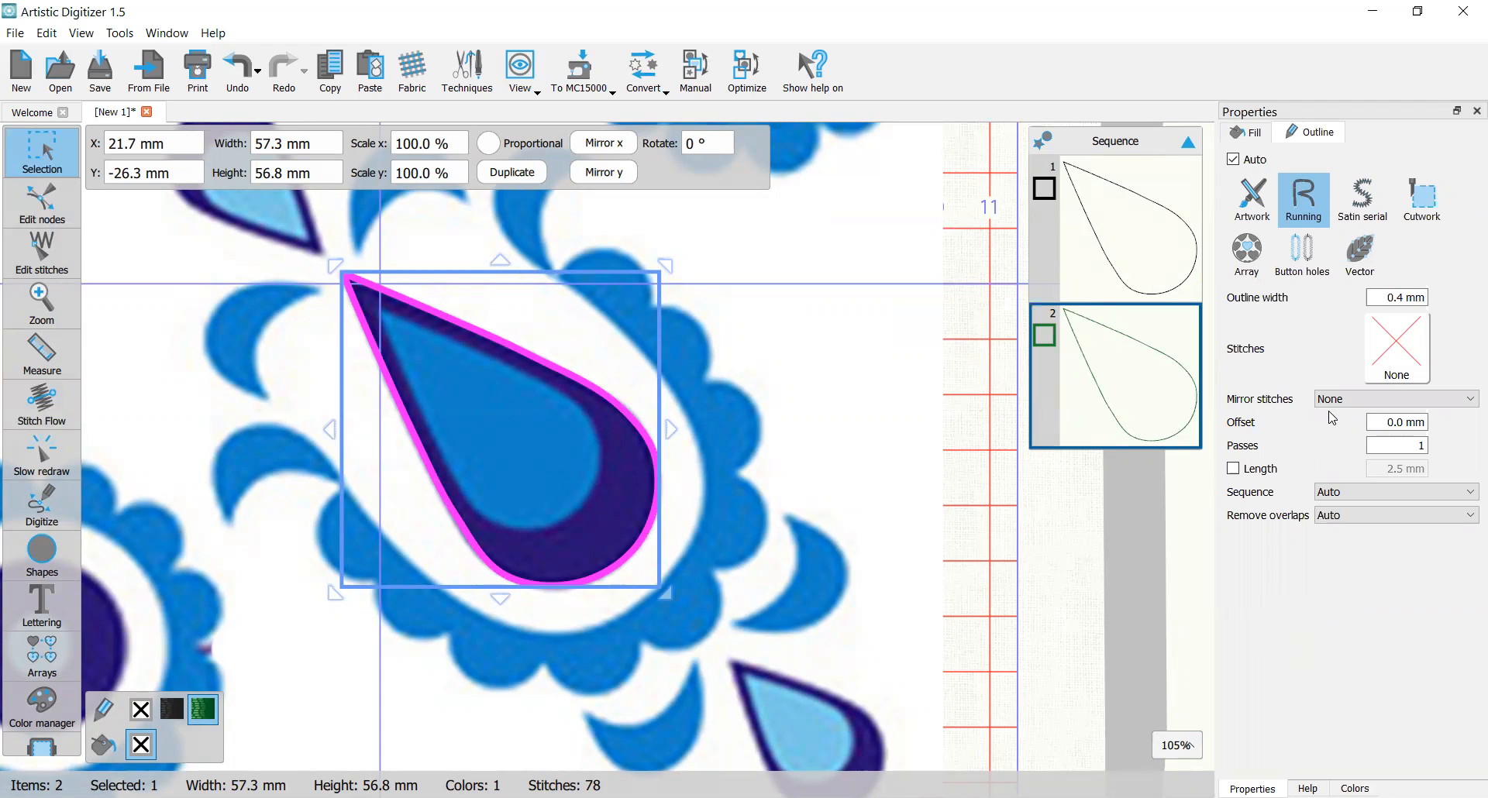
pyautogui.click(1404, 342)
pyautogui.click(1022, 395)
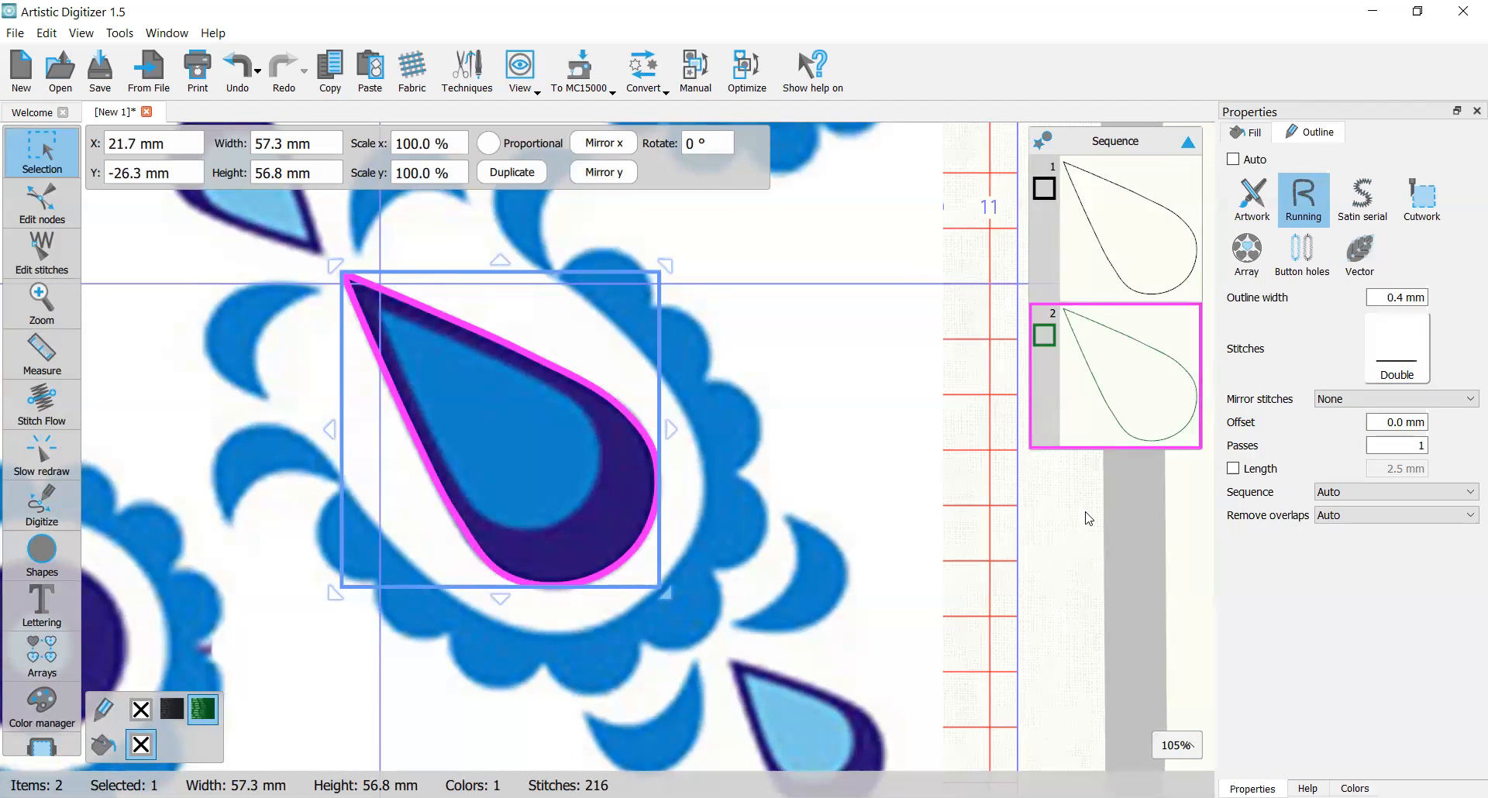
pyautogui.click(1137, 518)
pyautogui.scroll(-1, 801, 450)
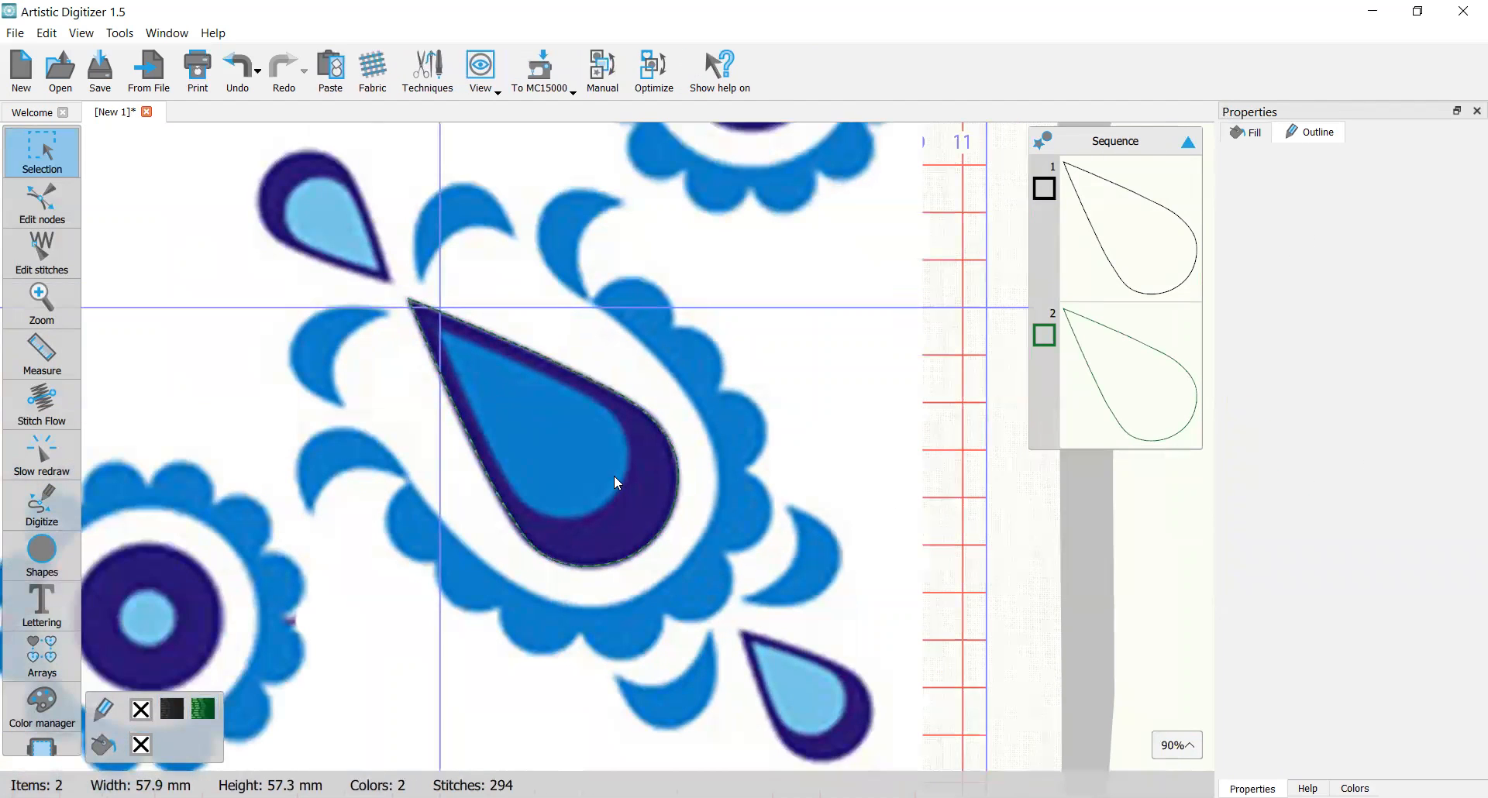
pyautogui.scroll(4, 614, 476)
pyautogui.scroll(-3, 670, 451)
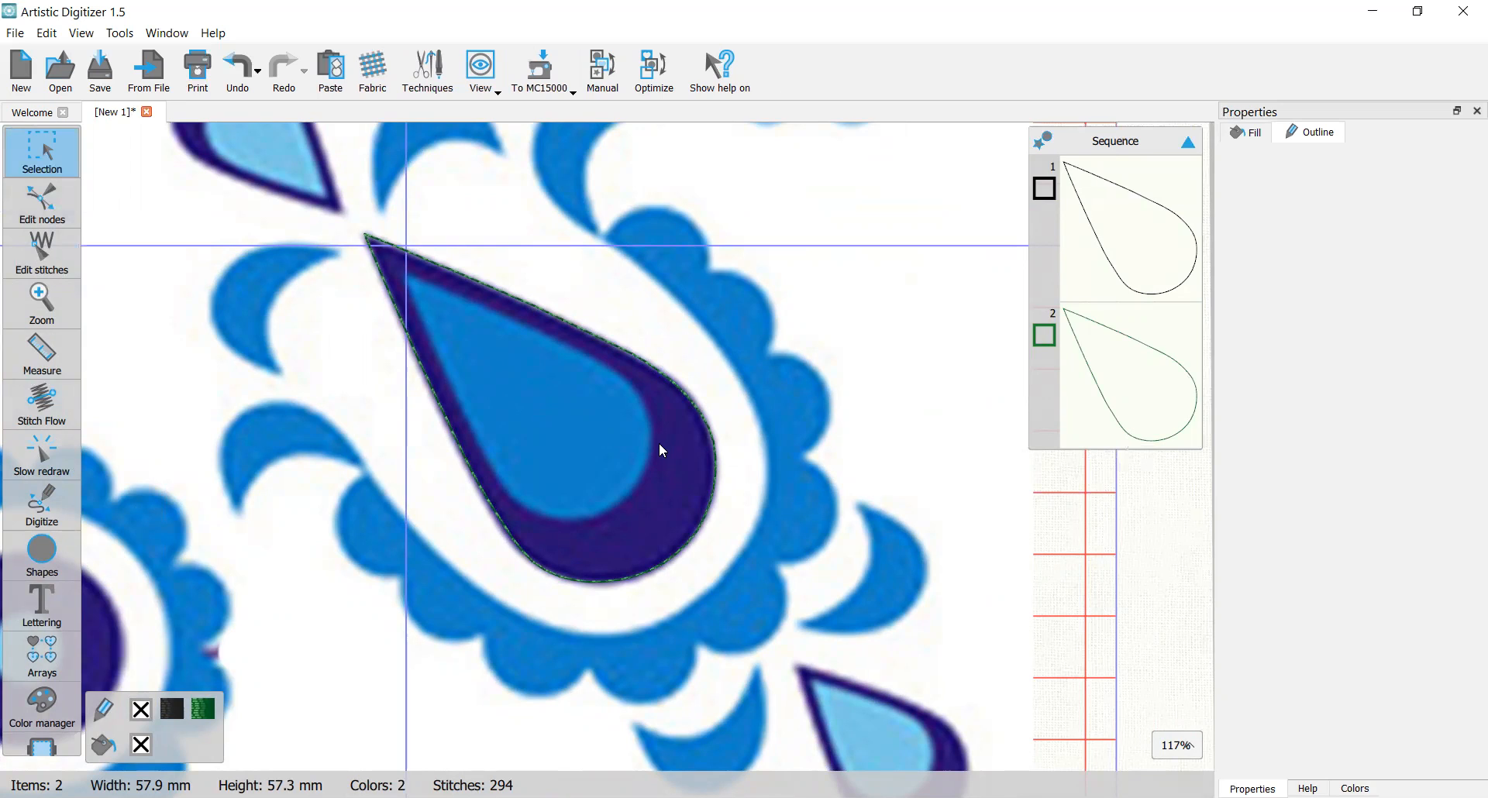
# Step: Duplicate the green double-stitch outline in place and colour the copy medium blue from the JANOME thread palette
pyautogui.click(1130, 408)
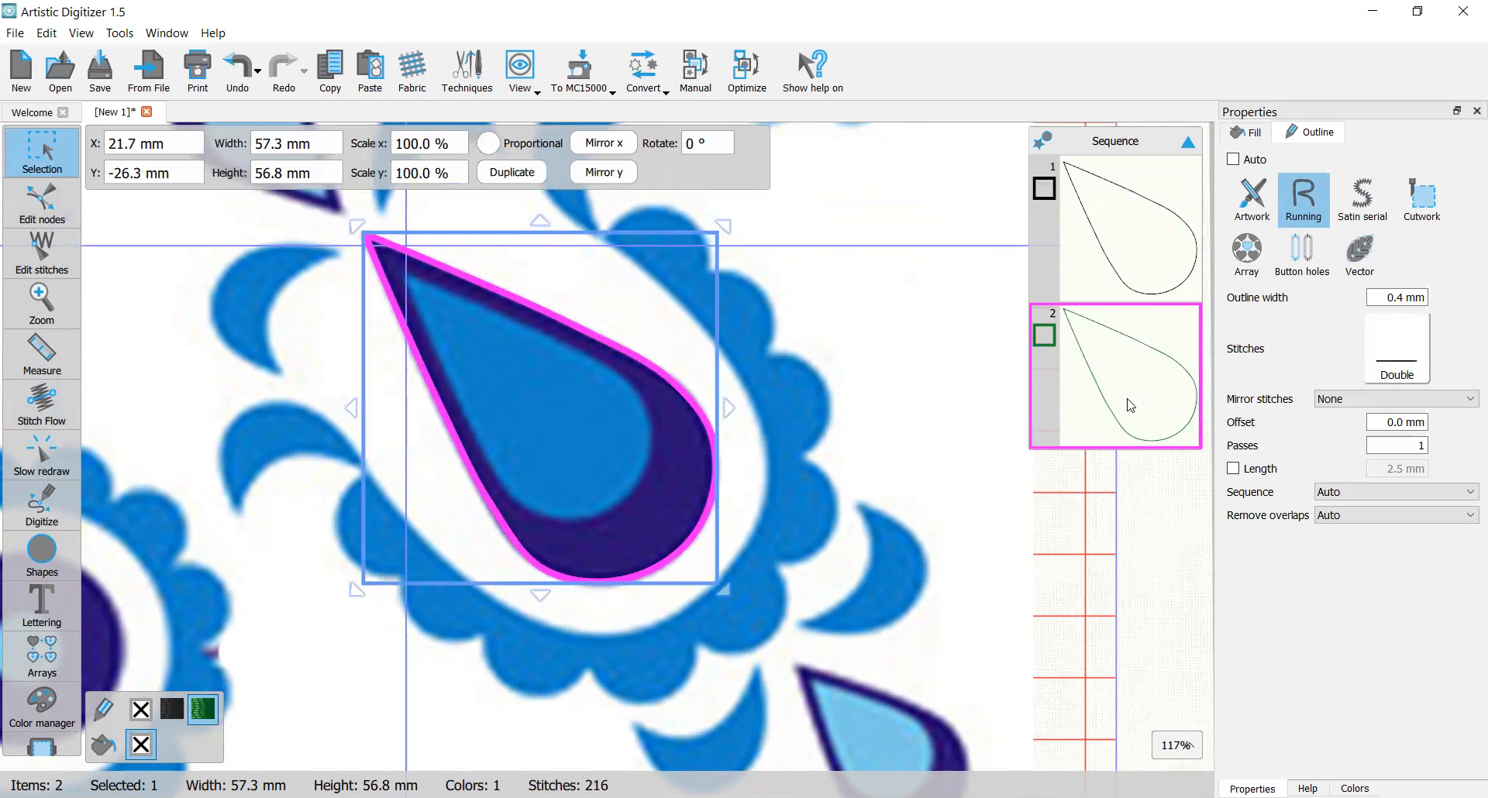
pyautogui.click(338, 64)
pyautogui.click(367, 70)
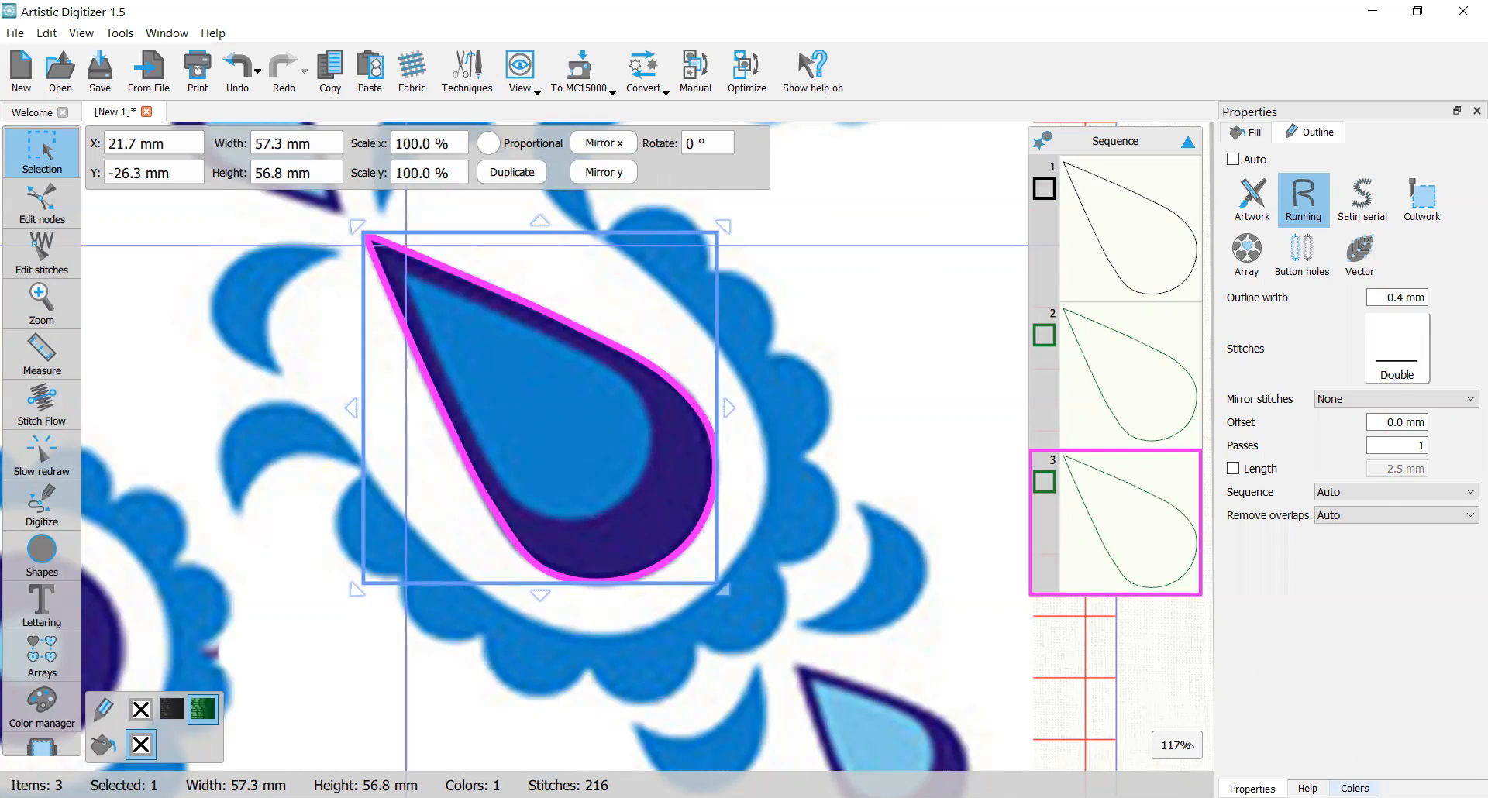
pyautogui.click(1364, 788)
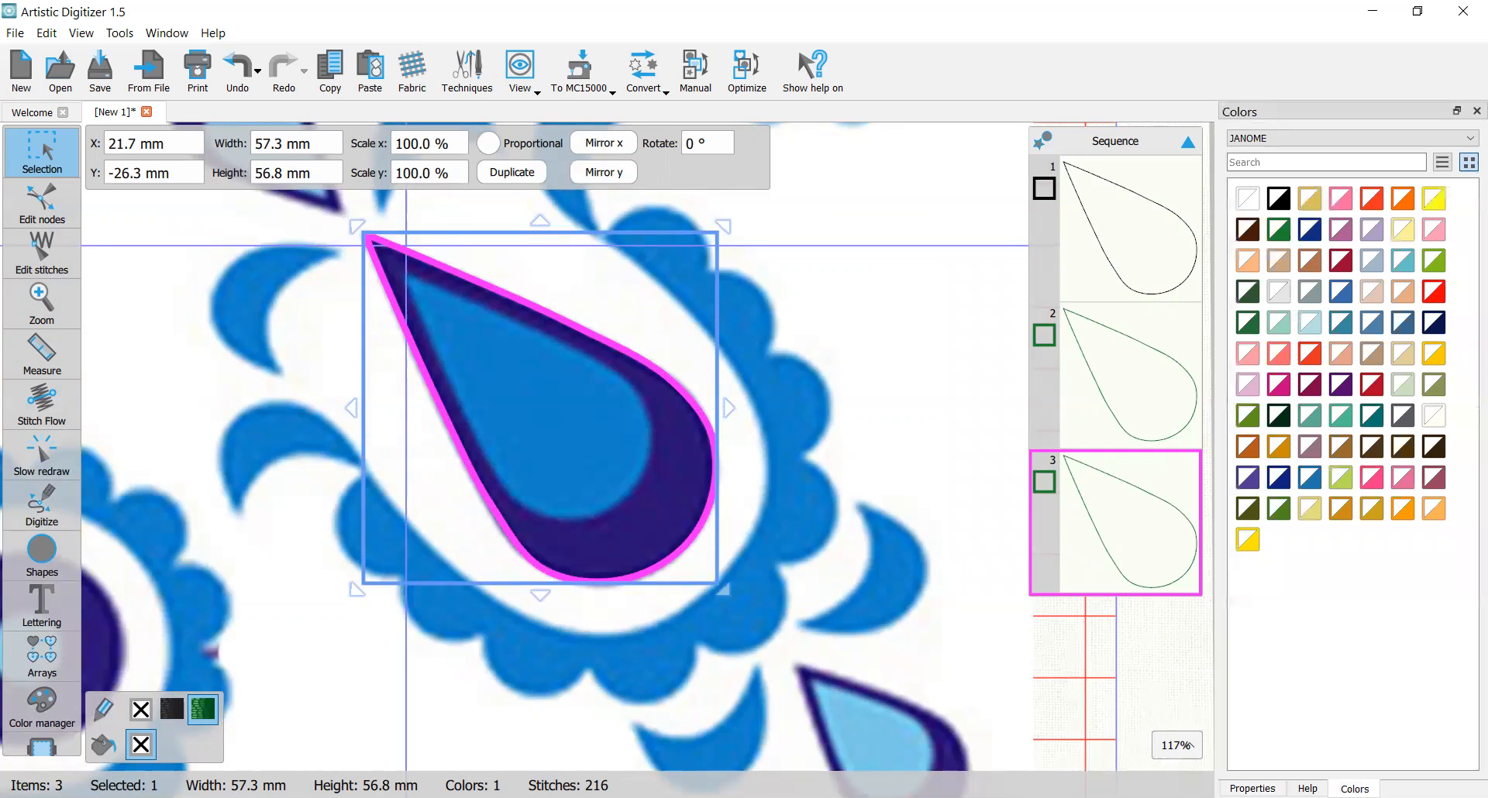
pyautogui.click(1341, 293)
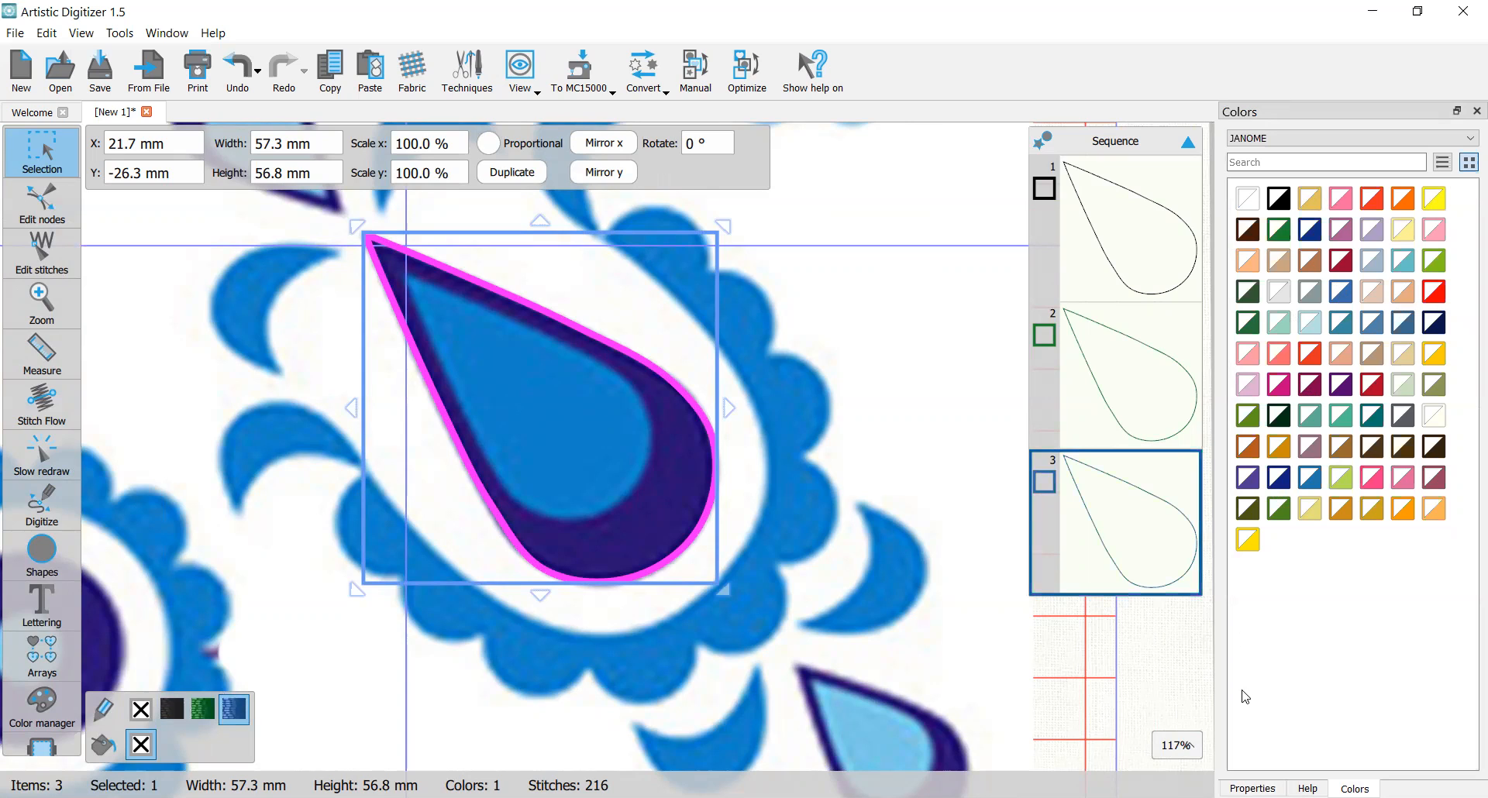
# Step: Convert the blue teardrop outline to a Satin serial with an outline width of 3.5 mm and deselect it
pyautogui.click(1253, 788)
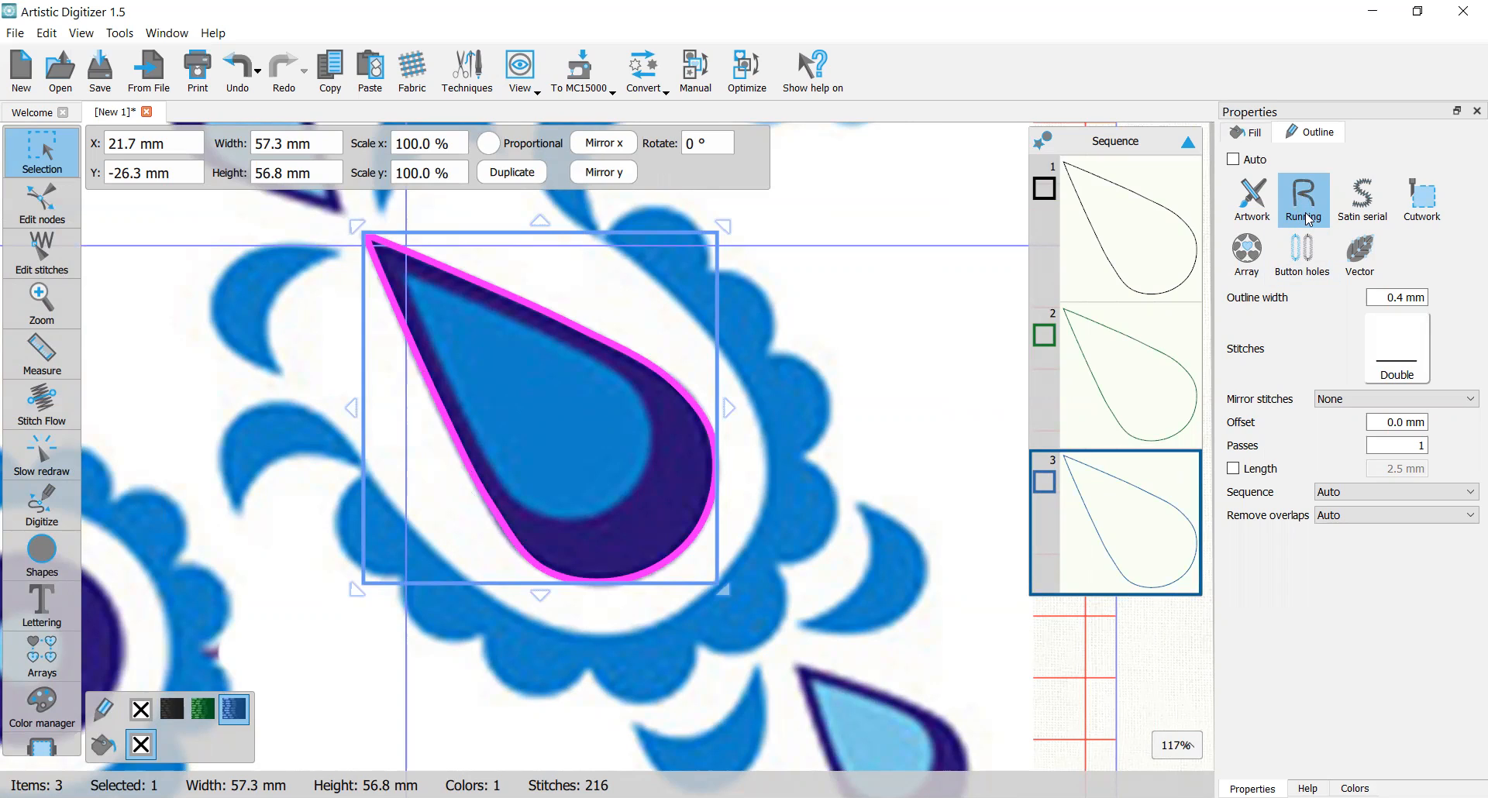
pyautogui.click(1369, 201)
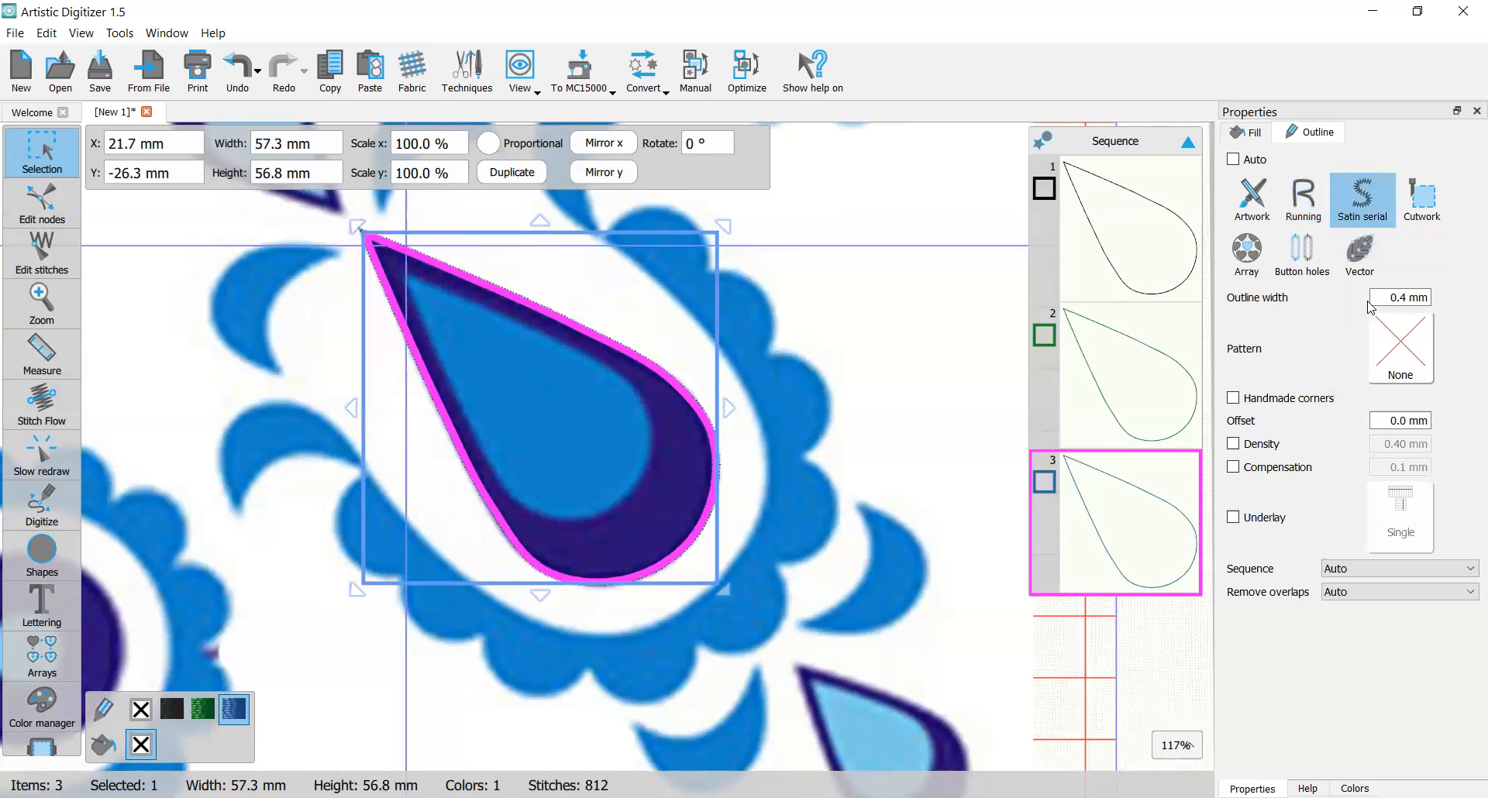
pyautogui.moveTo(1388, 296); pyautogui.dragTo(1458, 288)
pyautogui.write('3.5')
pyautogui.press('Return')
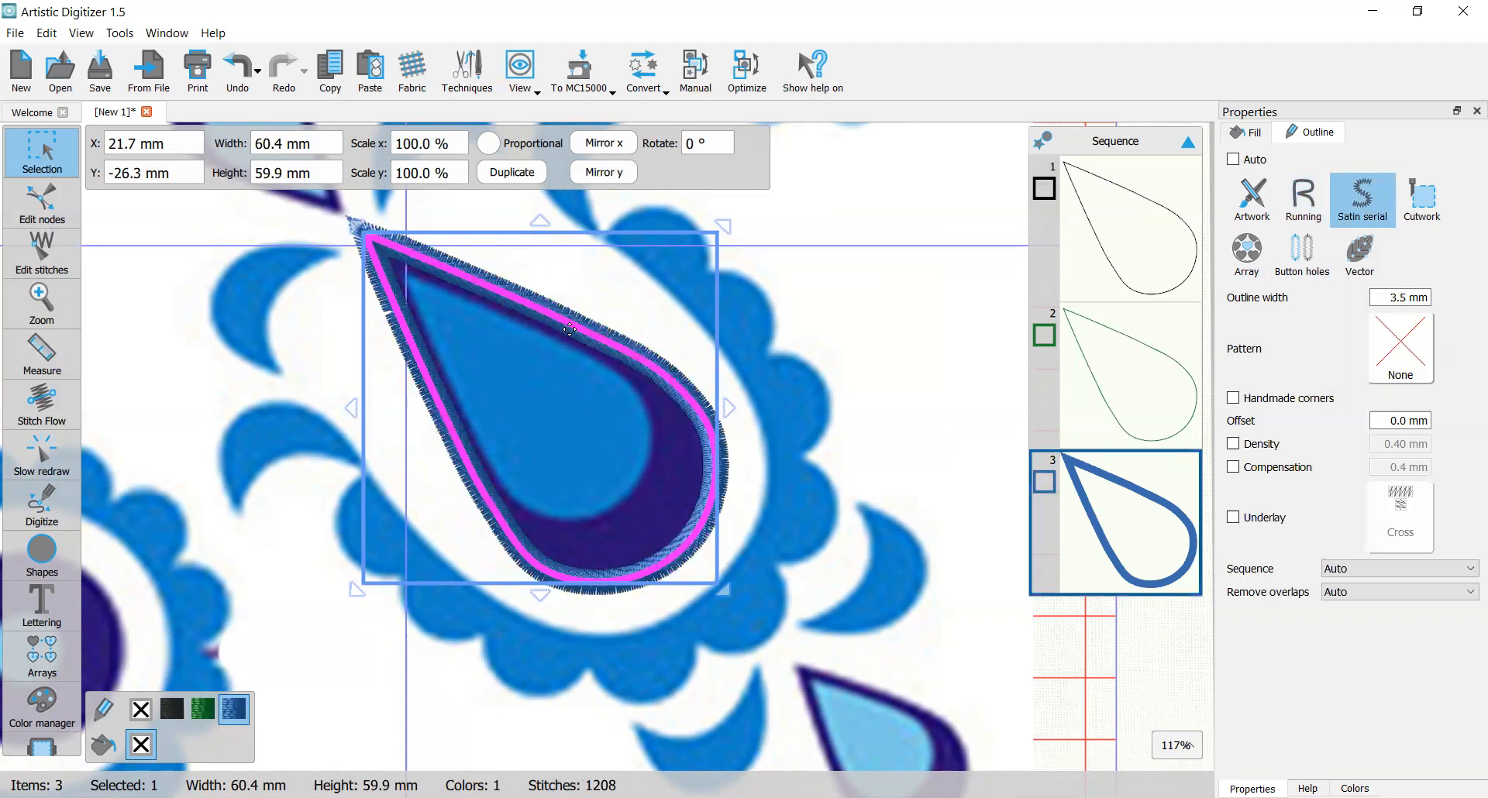
pyautogui.click(872, 407)
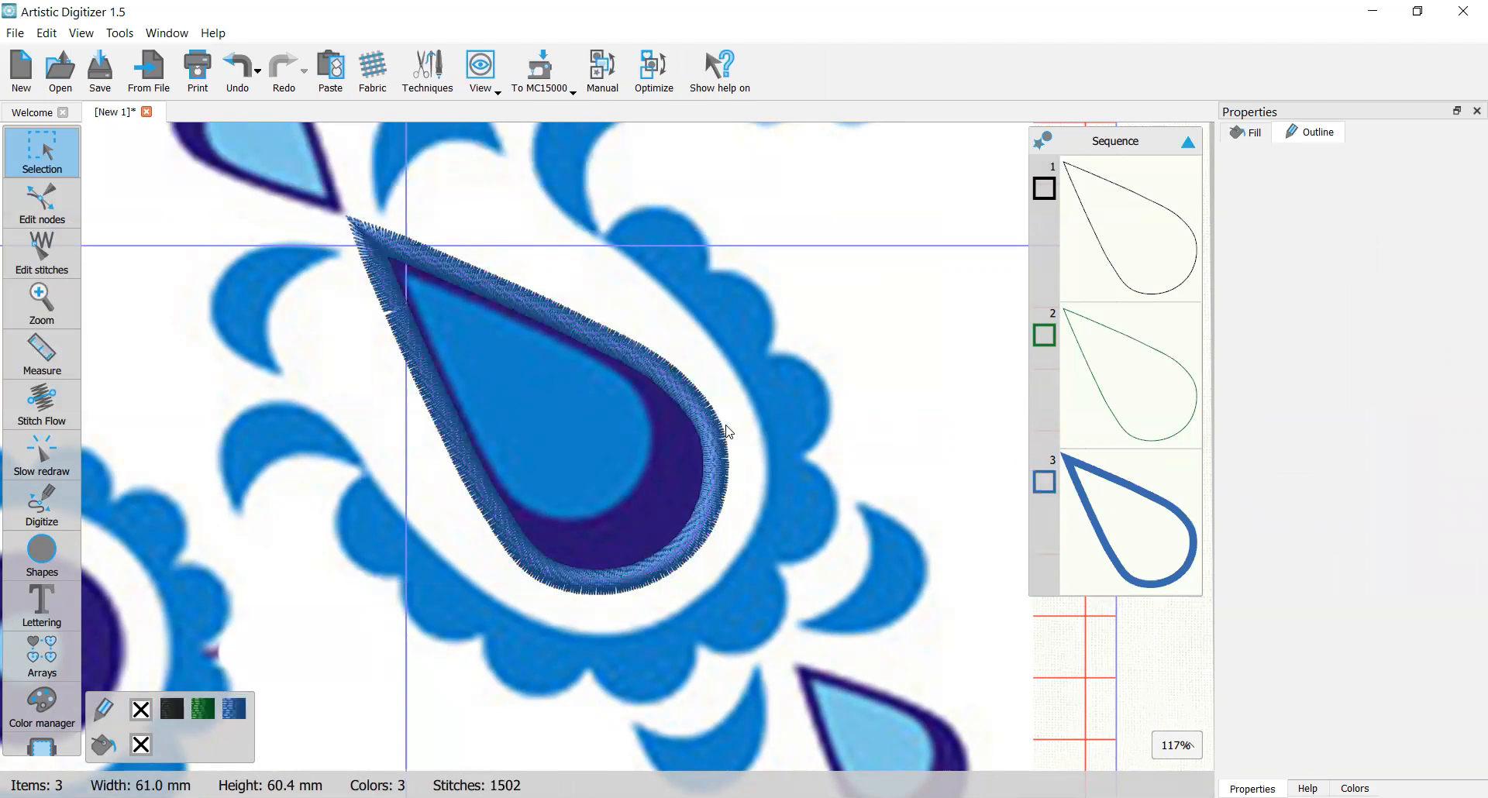
# Step: Enable the underlay on the blue satin teardrop outline, keep the Cross type, and deselect the outline
pyautogui.click(703, 434)
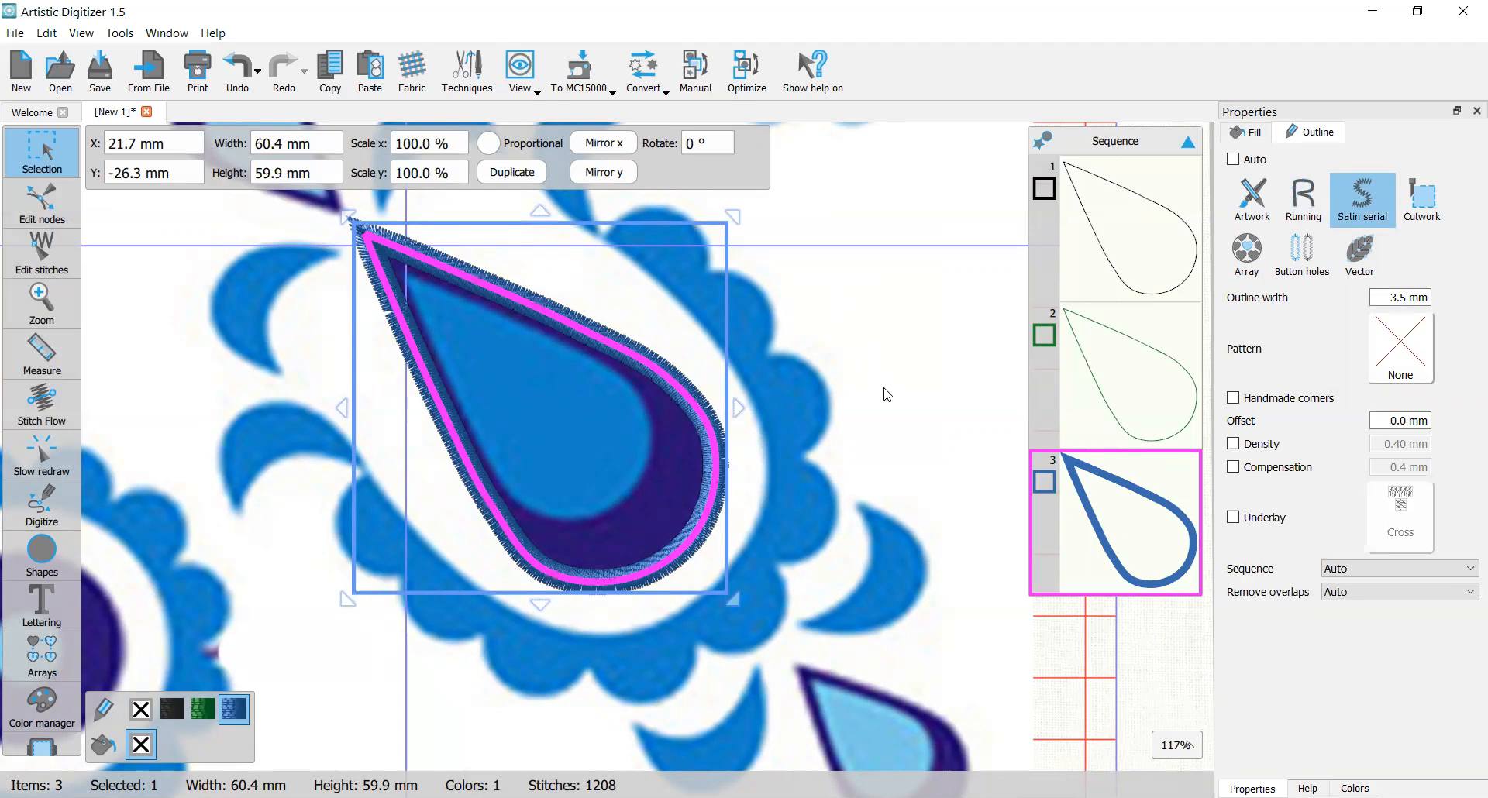
pyautogui.click(891, 414)
pyautogui.click(1132, 536)
pyautogui.click(1233, 517)
pyautogui.click(1414, 524)
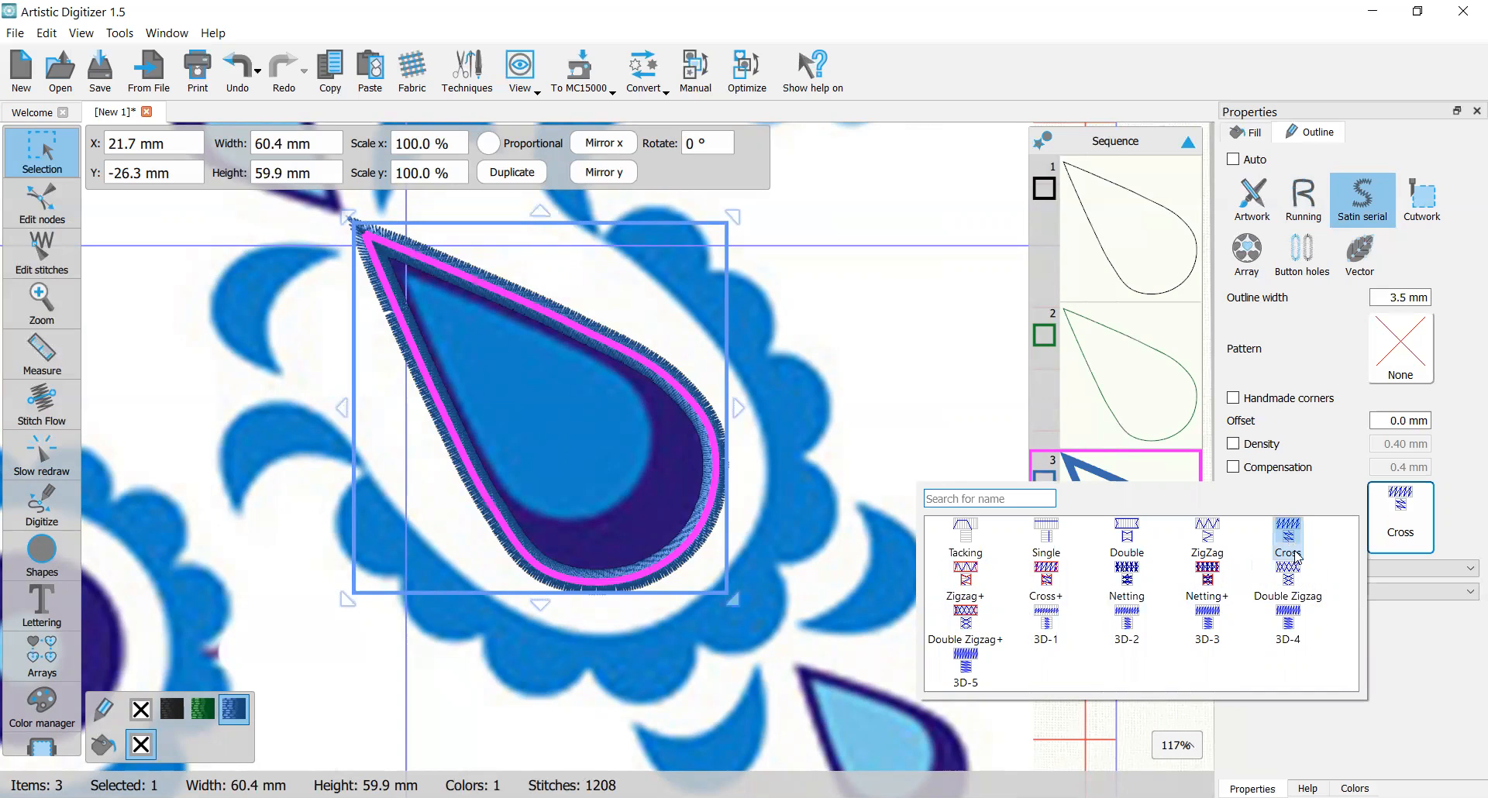
pyautogui.click(1466, 519)
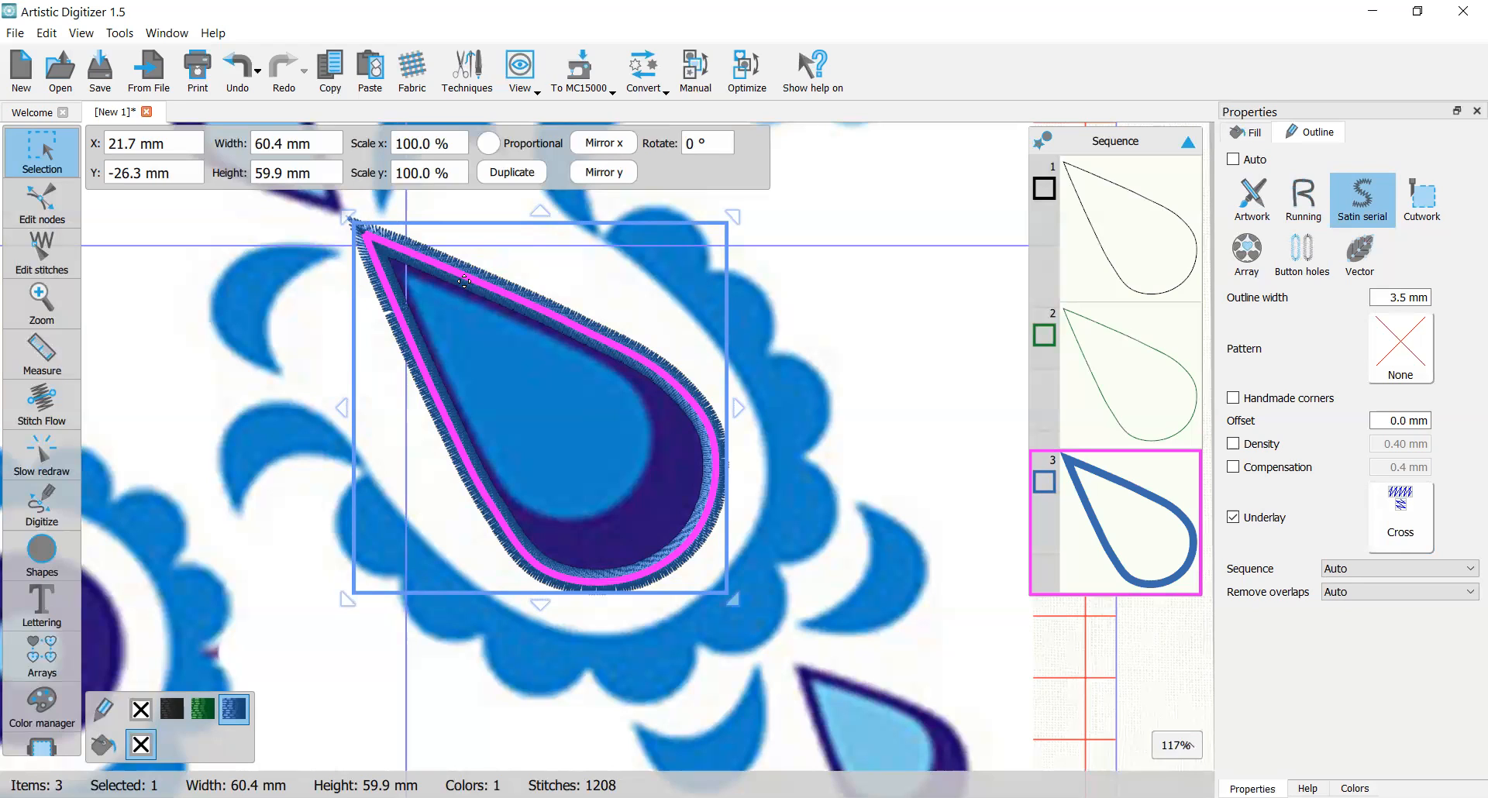
pyautogui.click(870, 367)
# Step: Choose another Remove overlaps option for the blue satin teardrop outline and deselect it
pyautogui.scroll(-2, 582, 352)
pyautogui.scroll(-2, 581, 350)
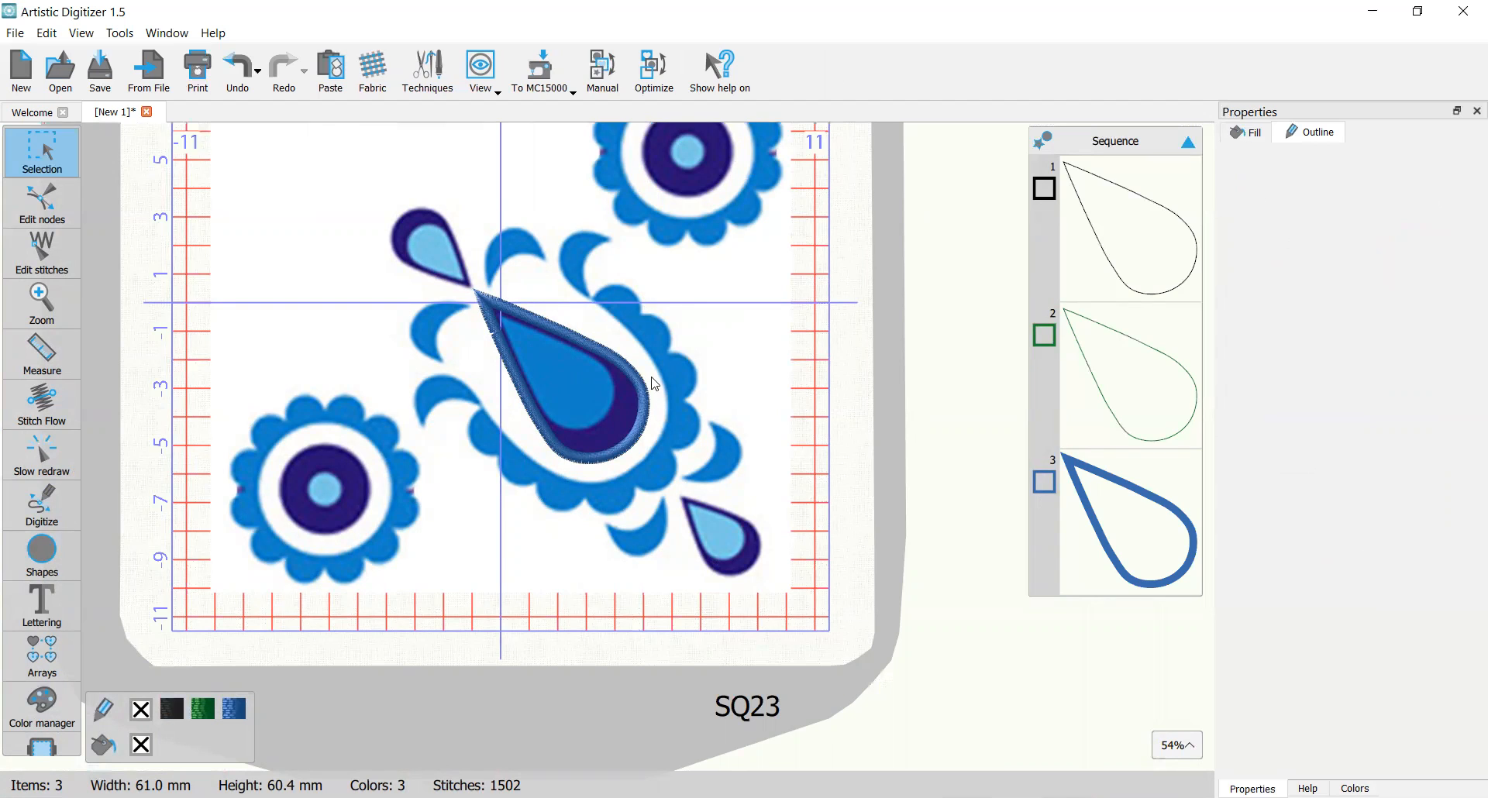
pyautogui.click(1175, 583)
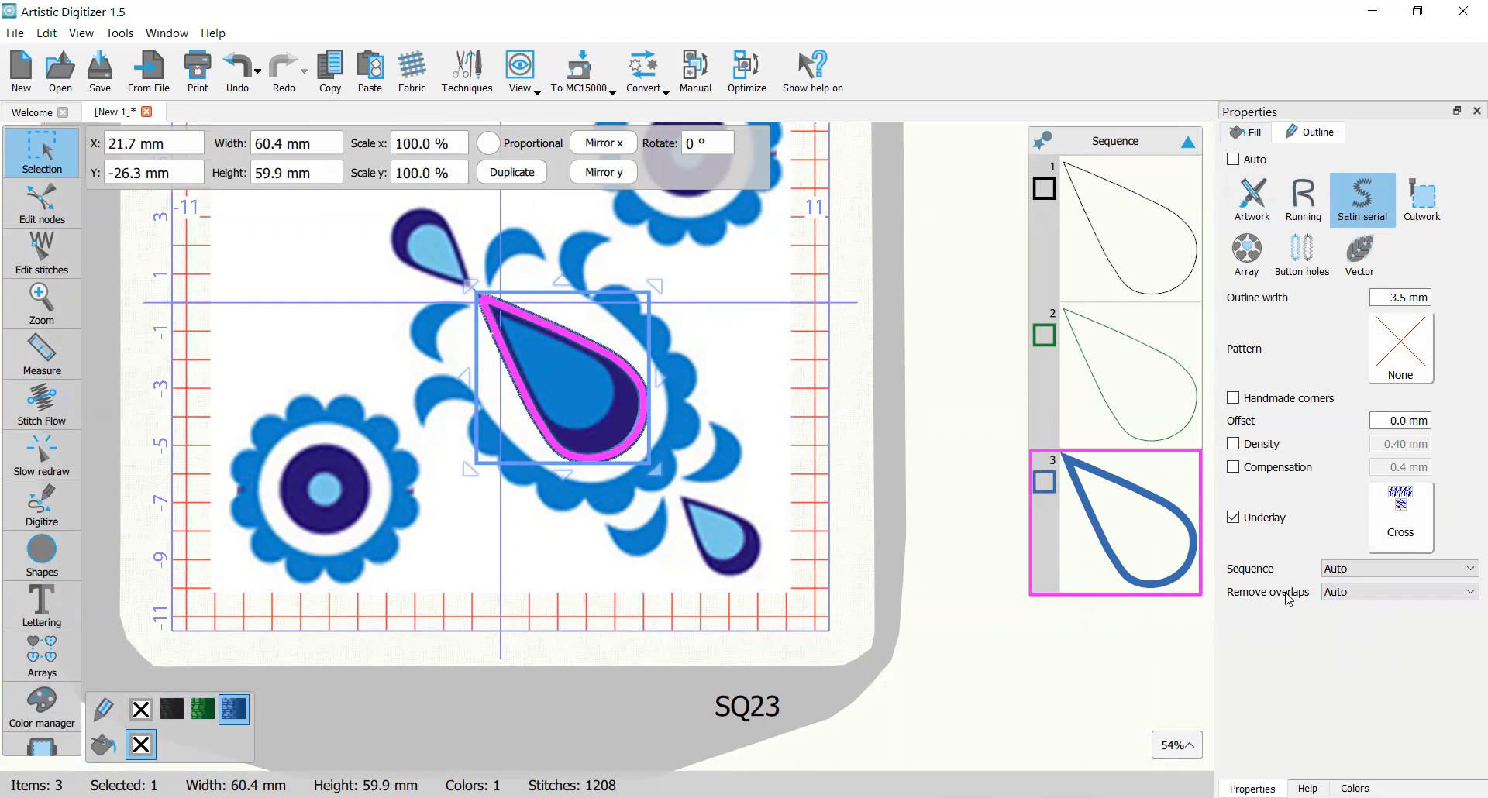
pyautogui.click(1338, 595)
pyautogui.click(1339, 608)
pyautogui.click(772, 474)
pyautogui.scroll(2, 623, 399)
pyautogui.scroll(2, 626, 406)
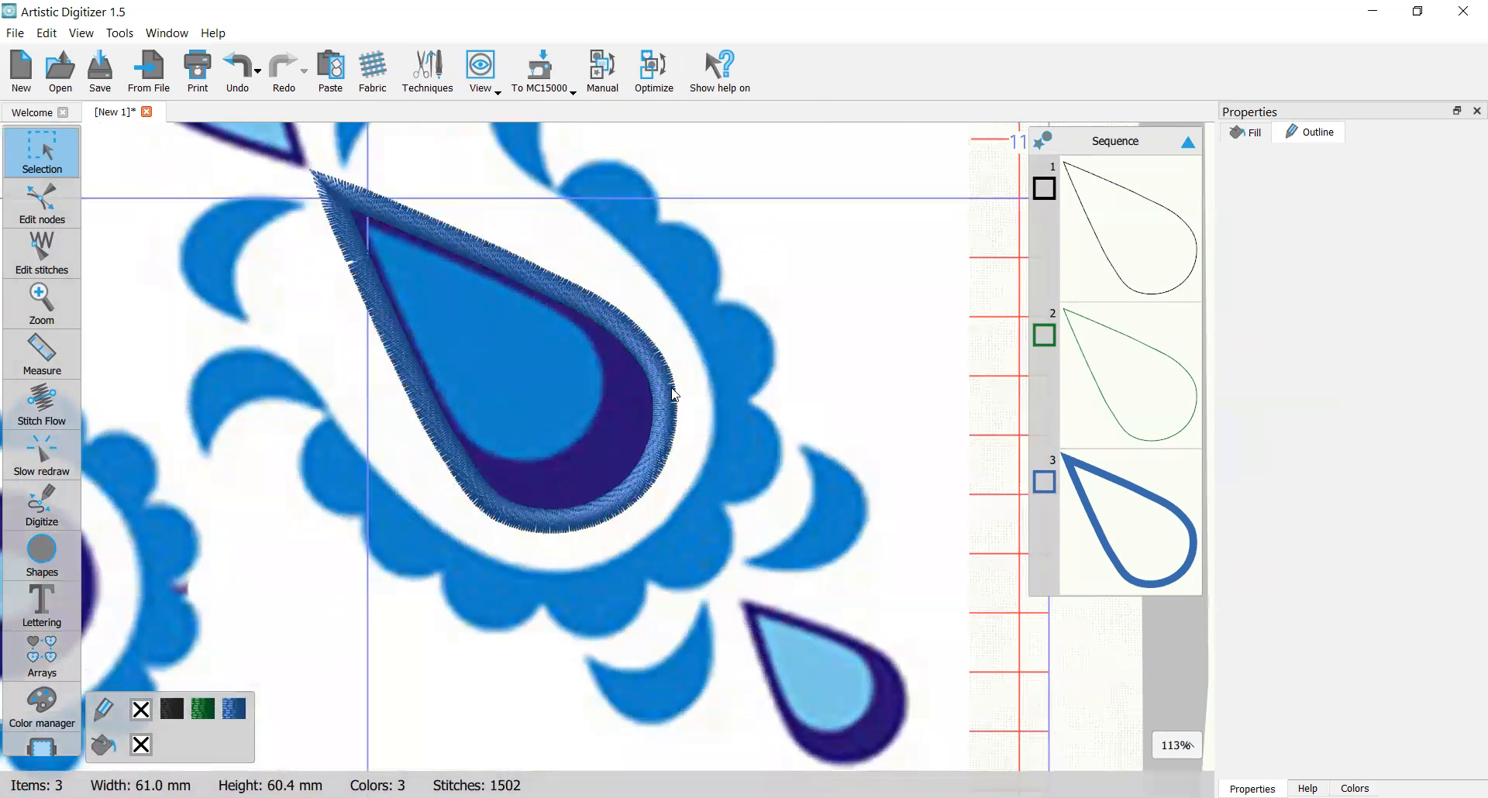
# Step: Start an outline shape at the tip of the small teardrop below the central motif and trace along its upper edge
pyautogui.scroll(-1, 675, 395)
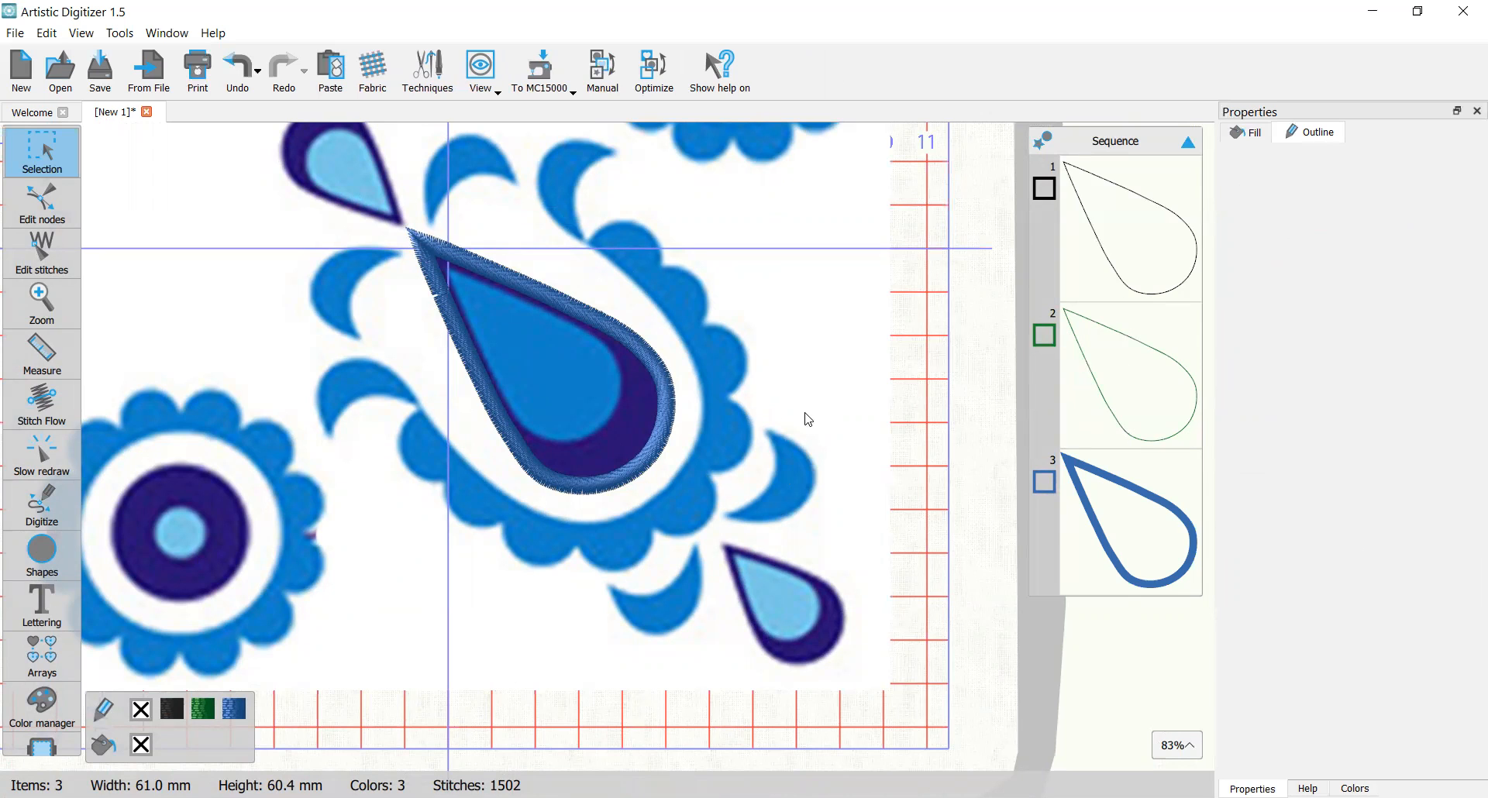
pyautogui.scroll(-1, 773, 432)
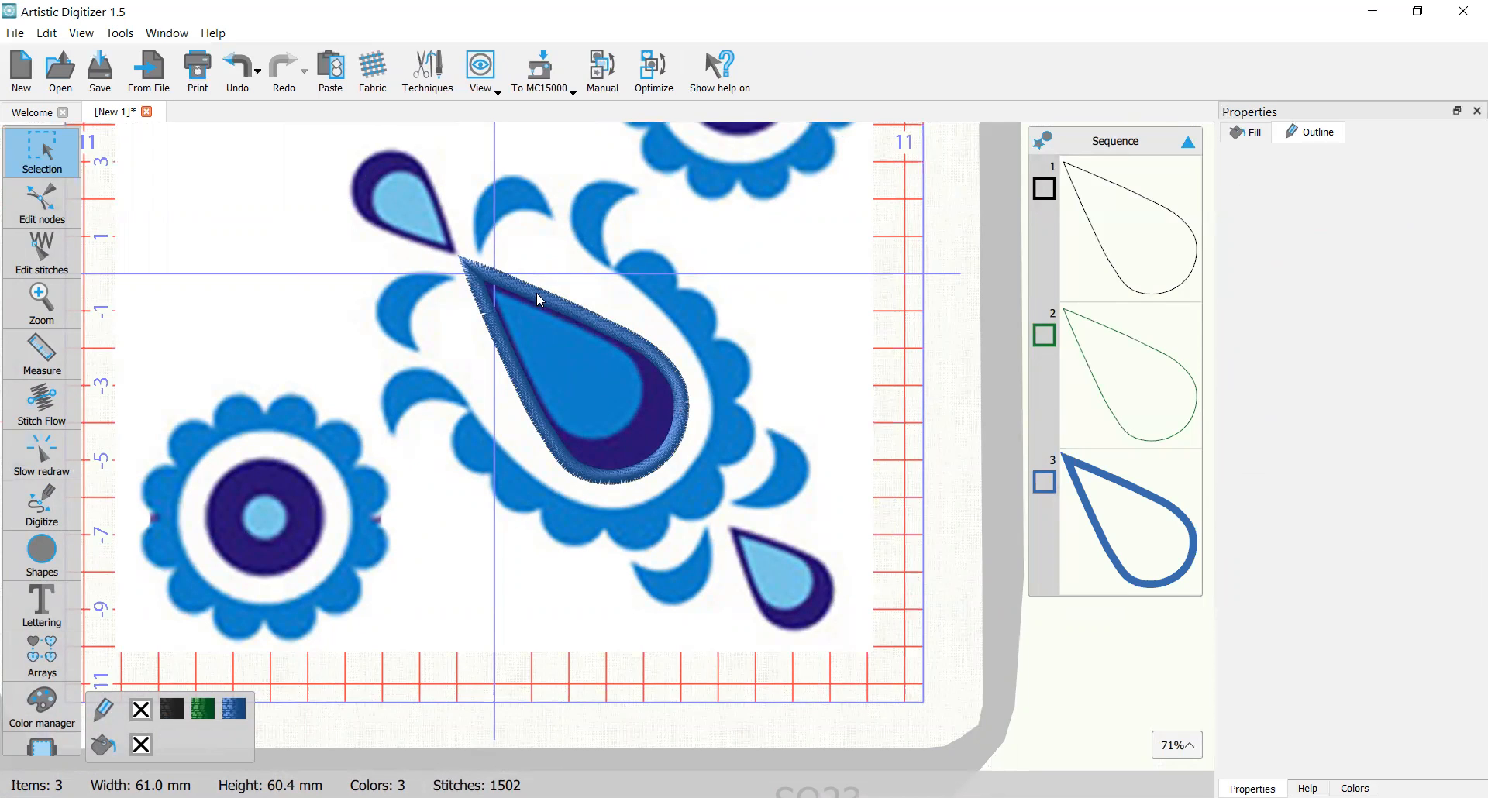
pyautogui.scroll(-2, 631, 355)
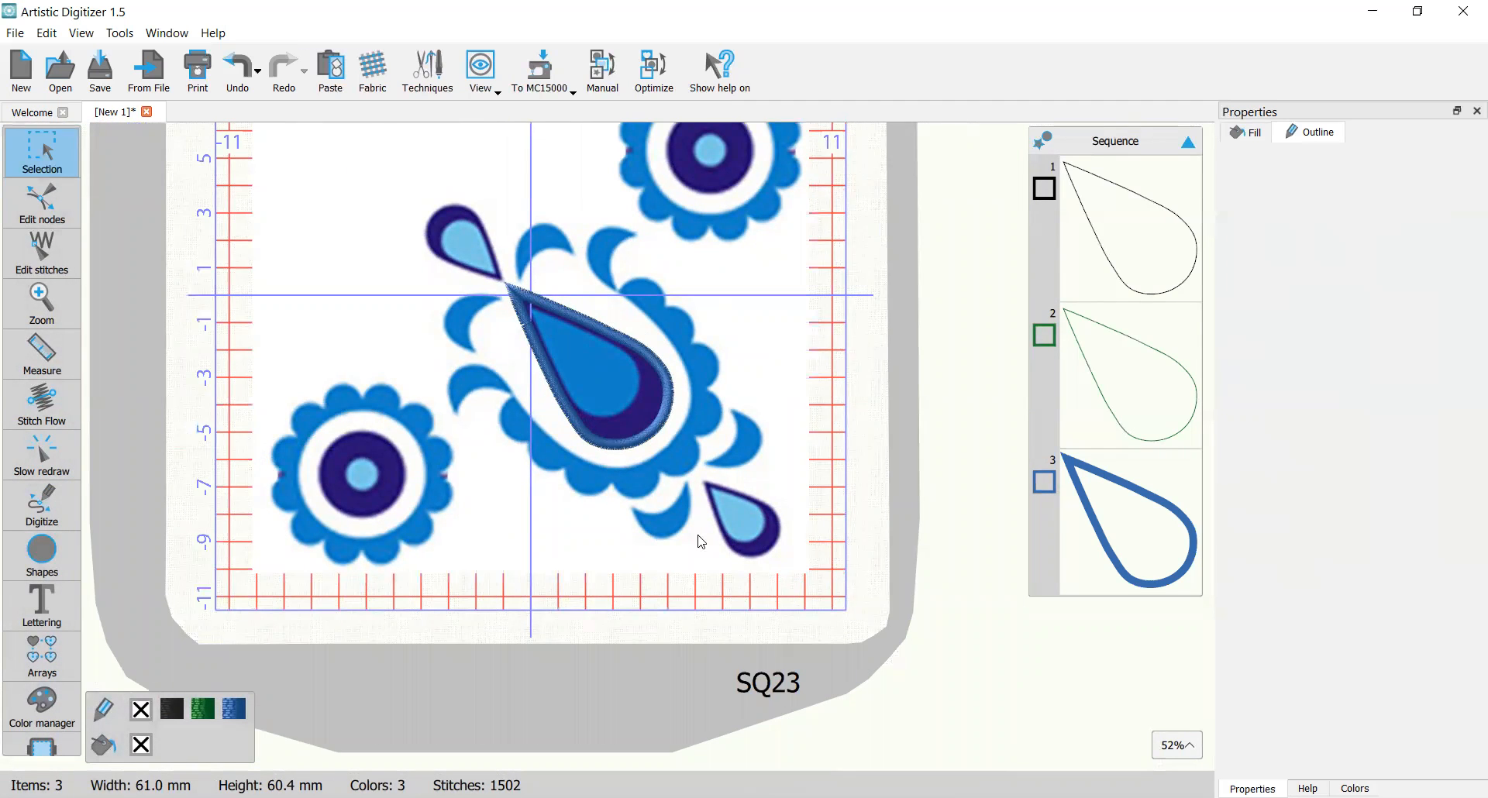
pyautogui.scroll(-3, 783, 537)
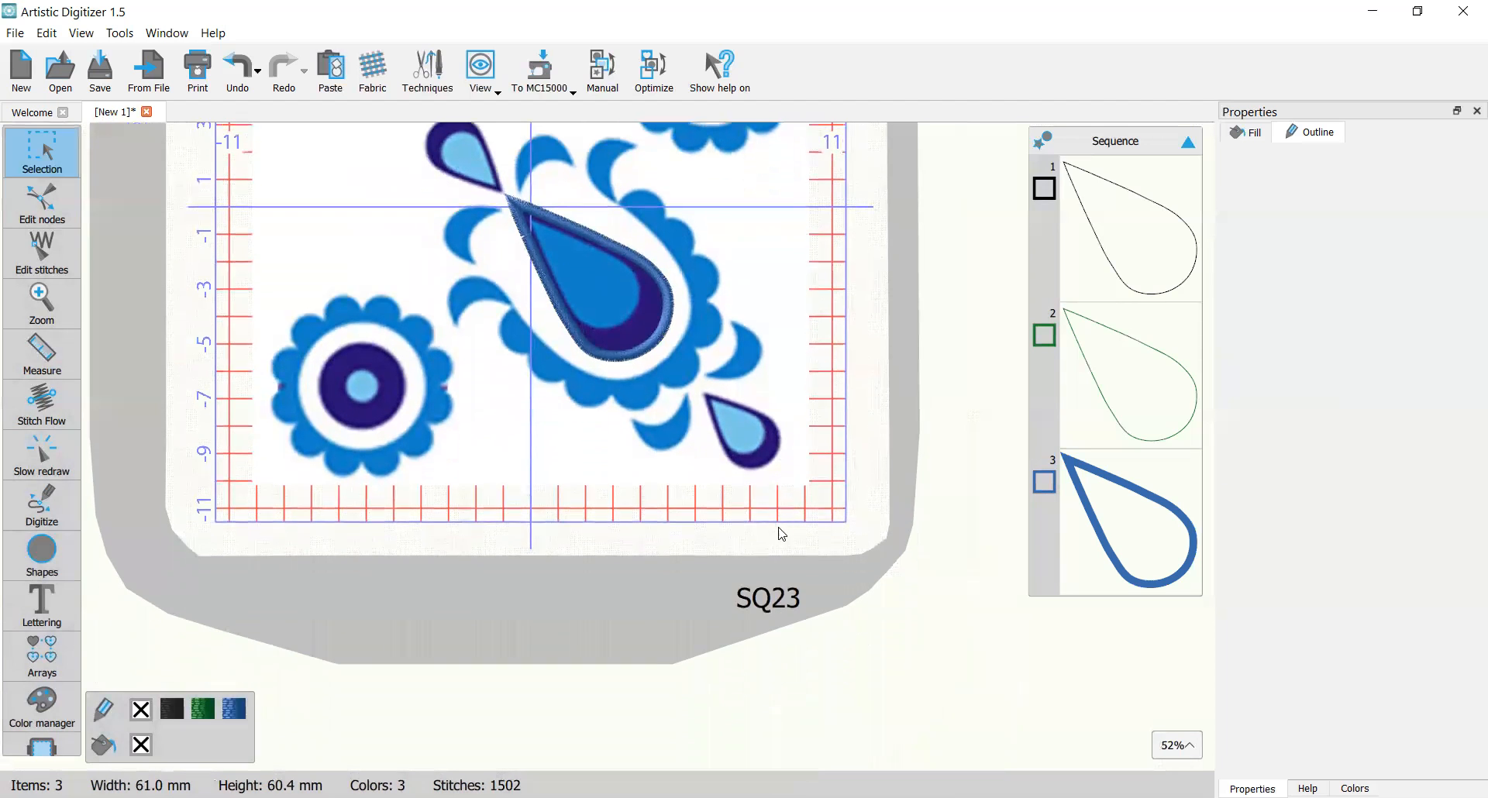
pyautogui.hscroll(3, 781, 472)
pyautogui.scroll(3, 645, 445)
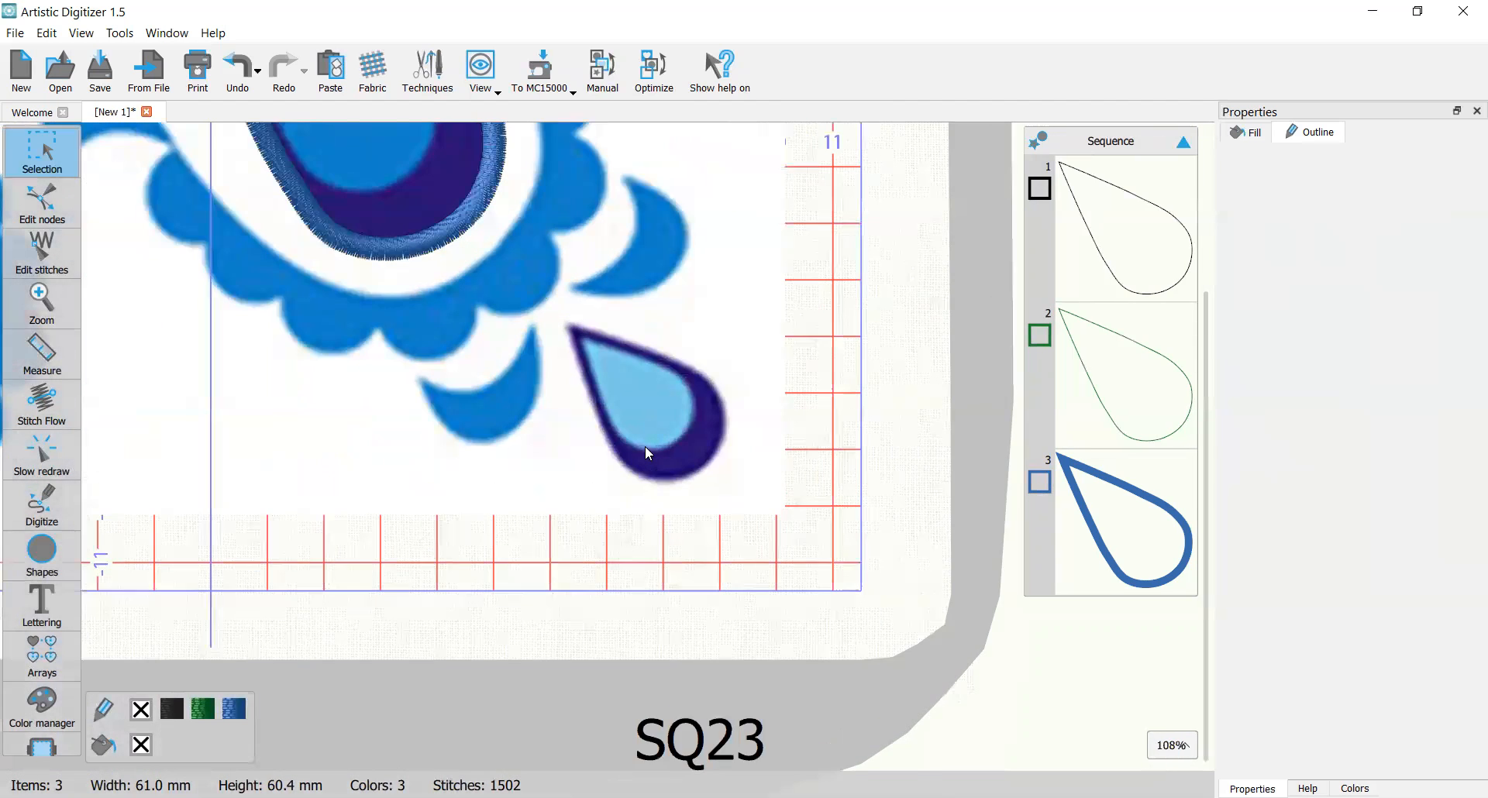
pyautogui.scroll(3, 635, 403)
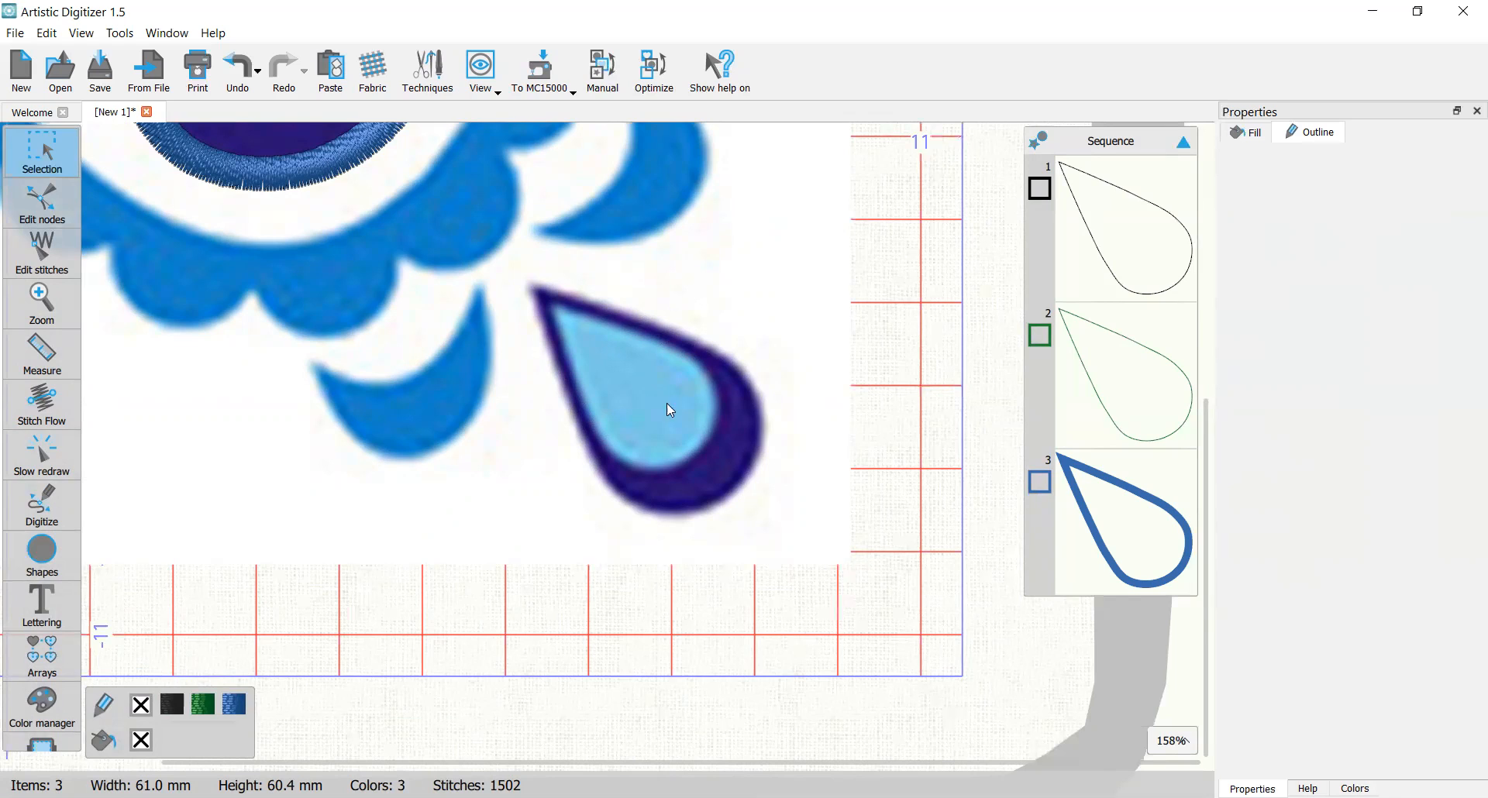
pyautogui.click(32, 508)
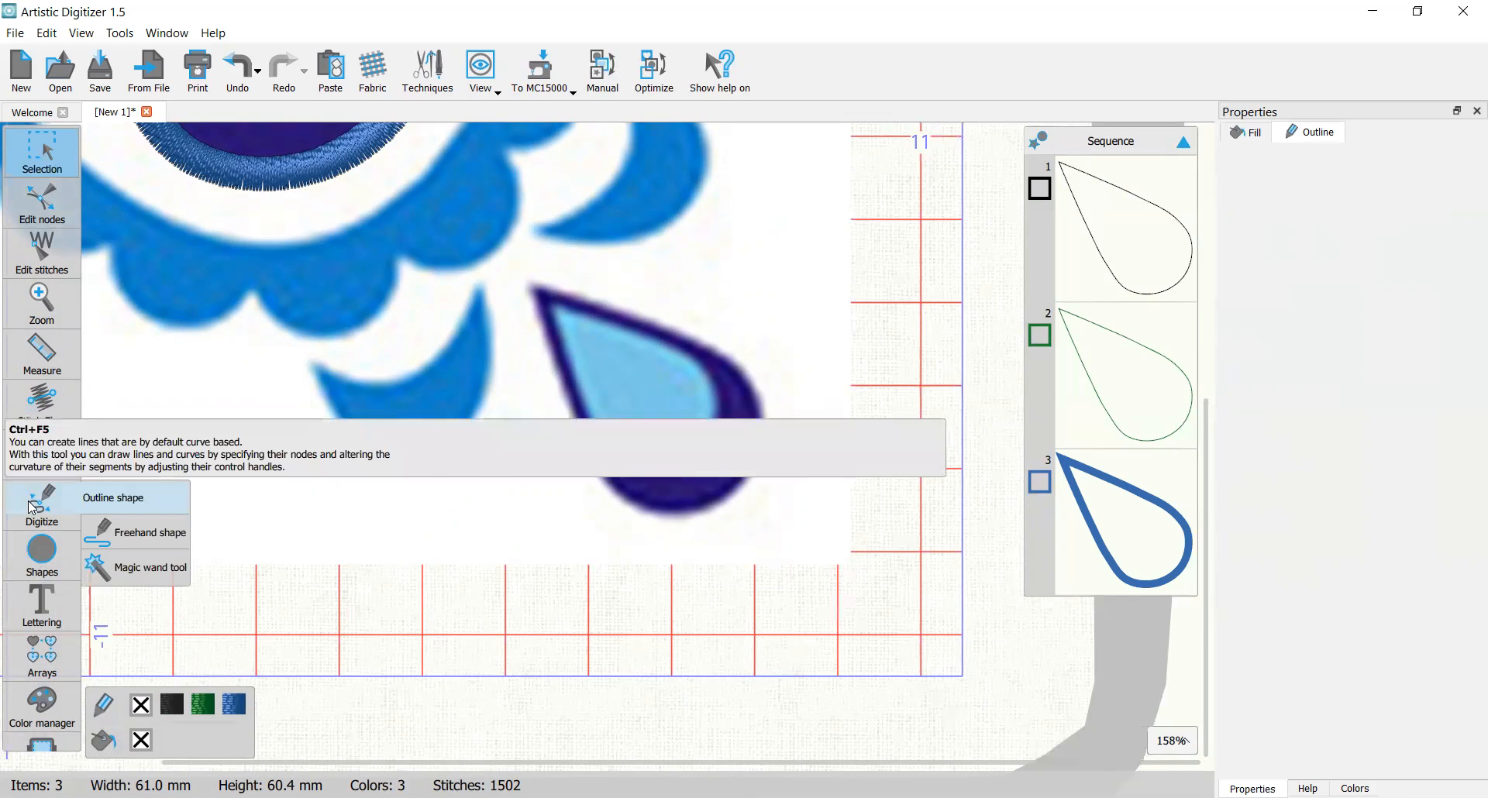
pyautogui.click(33, 507)
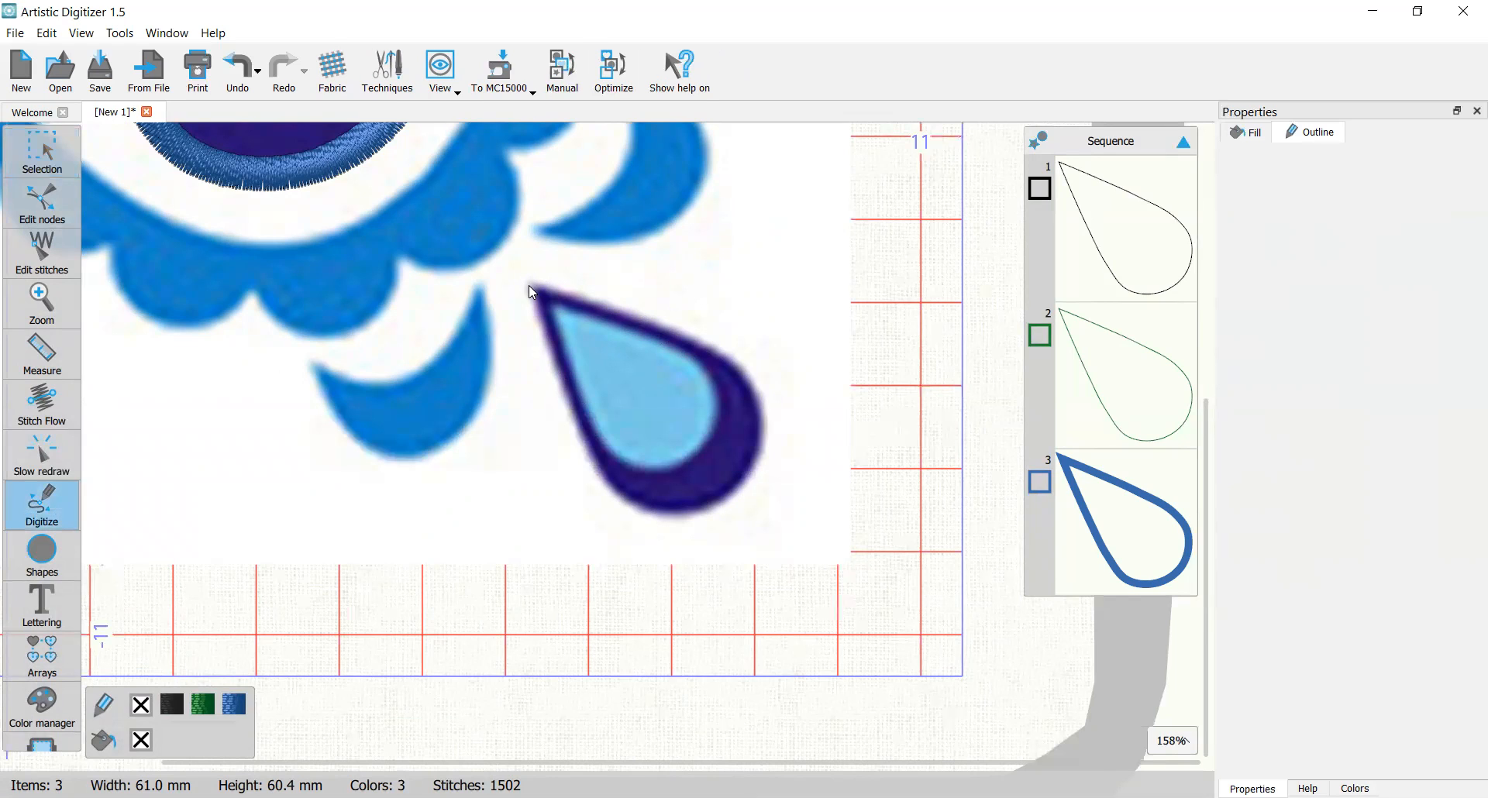
pyautogui.click(530, 286)
pyautogui.click(631, 312)
pyautogui.click(727, 355)
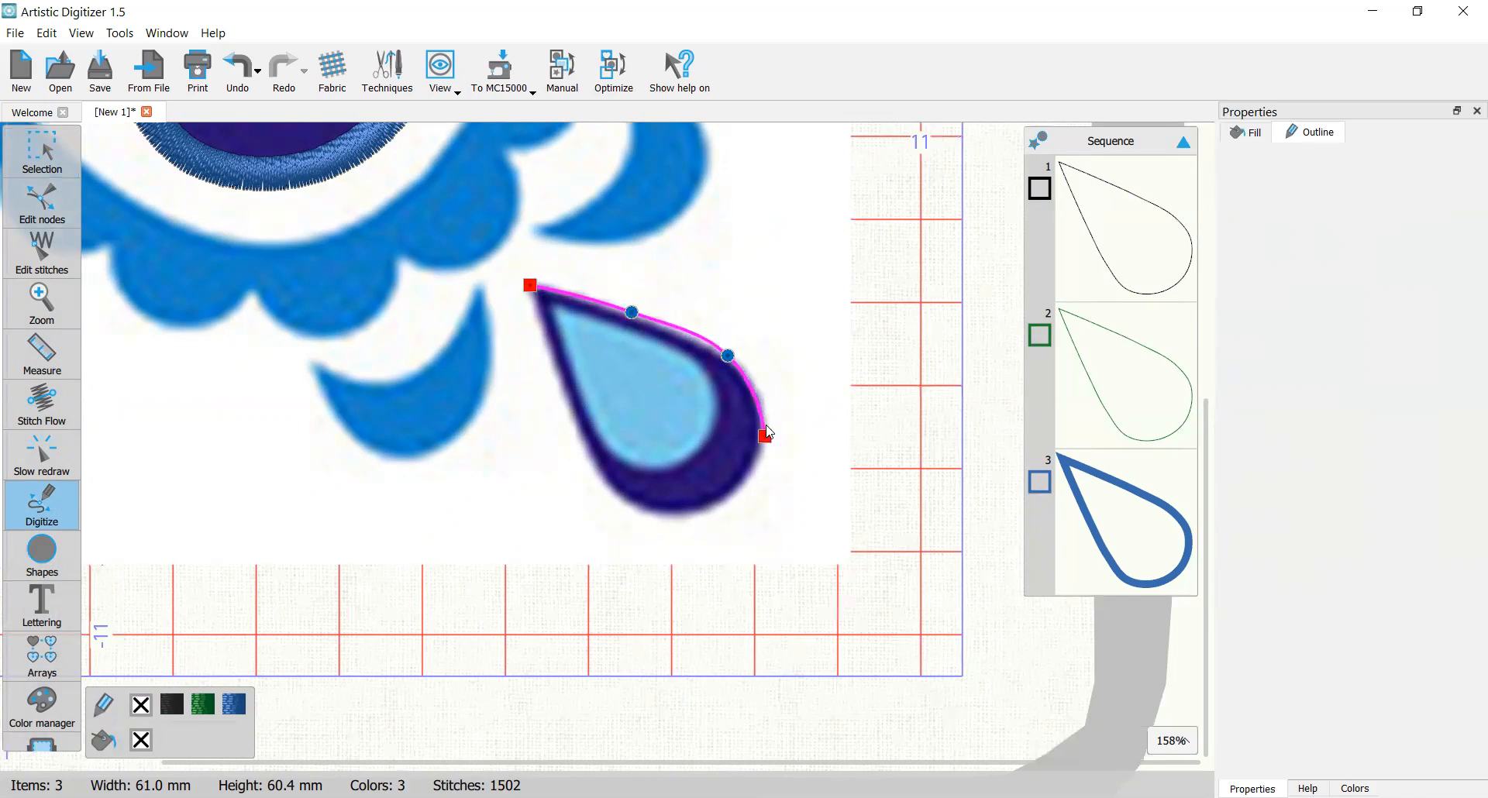
# Step: Trace around the small teardrop's rounded end, close the outline back at its tip, and return to rectangle selection
pyautogui.click(713, 503)
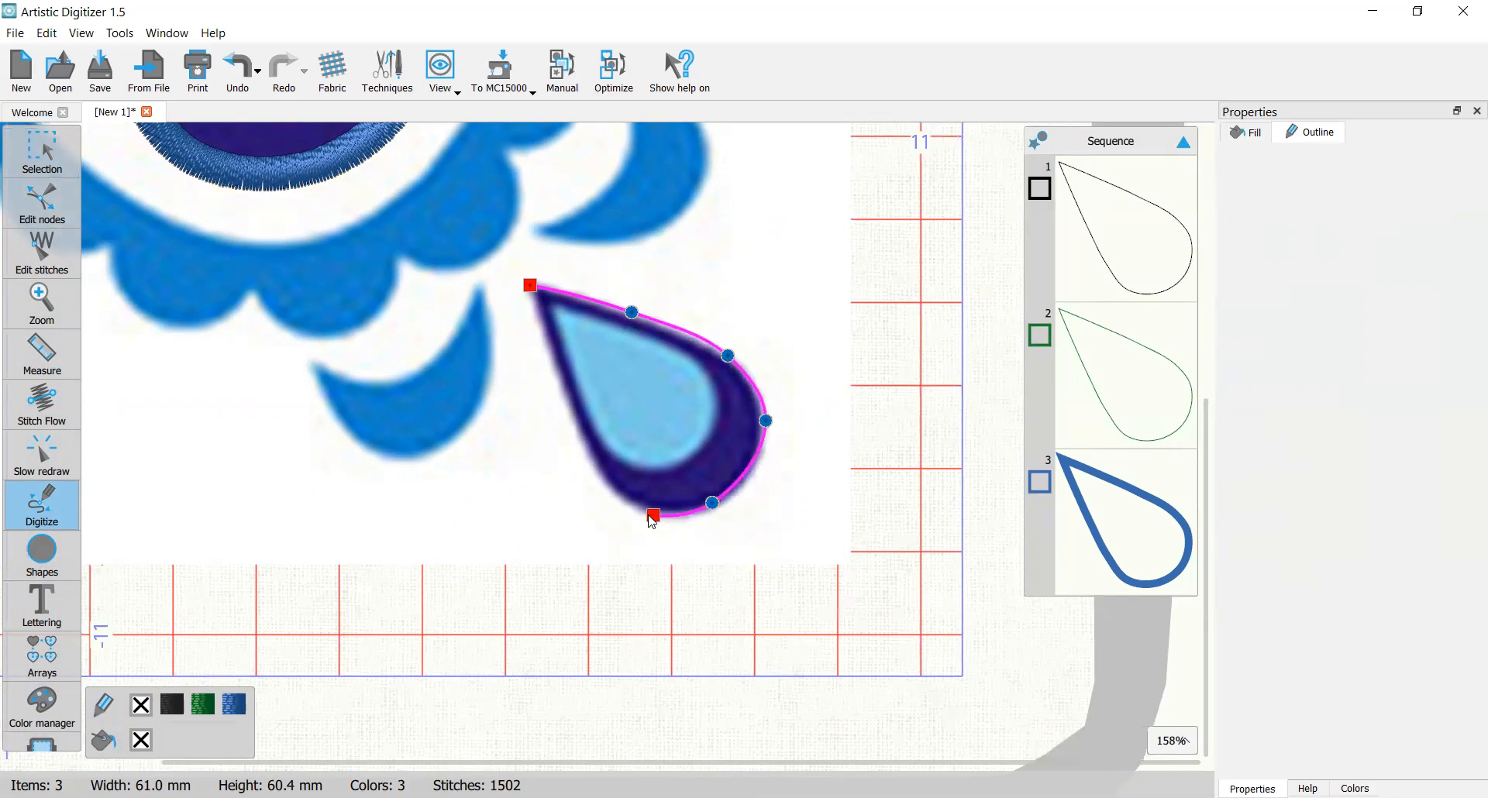
pyautogui.click(627, 501)
pyautogui.click(577, 420)
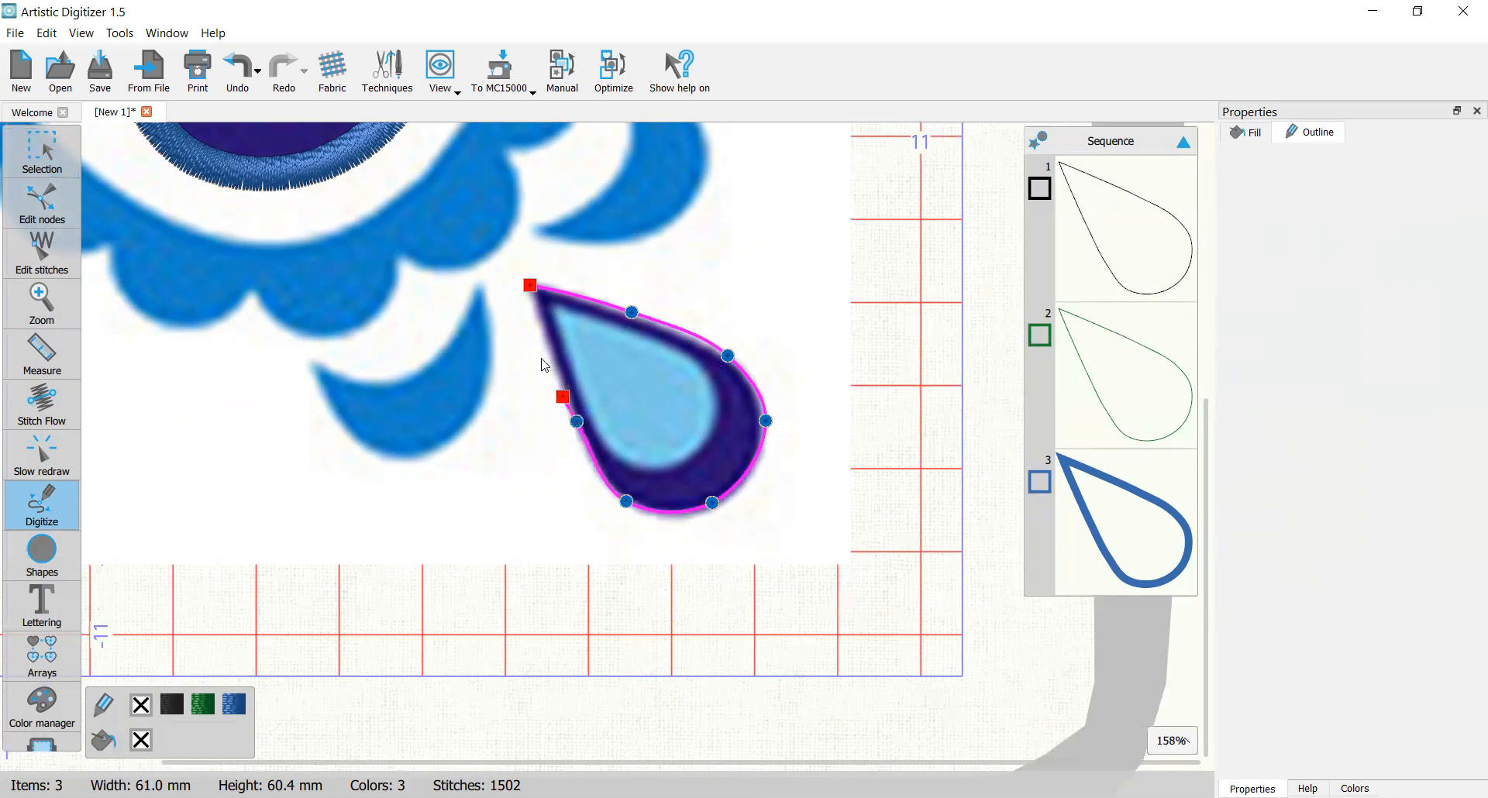
pyautogui.click(529, 287)
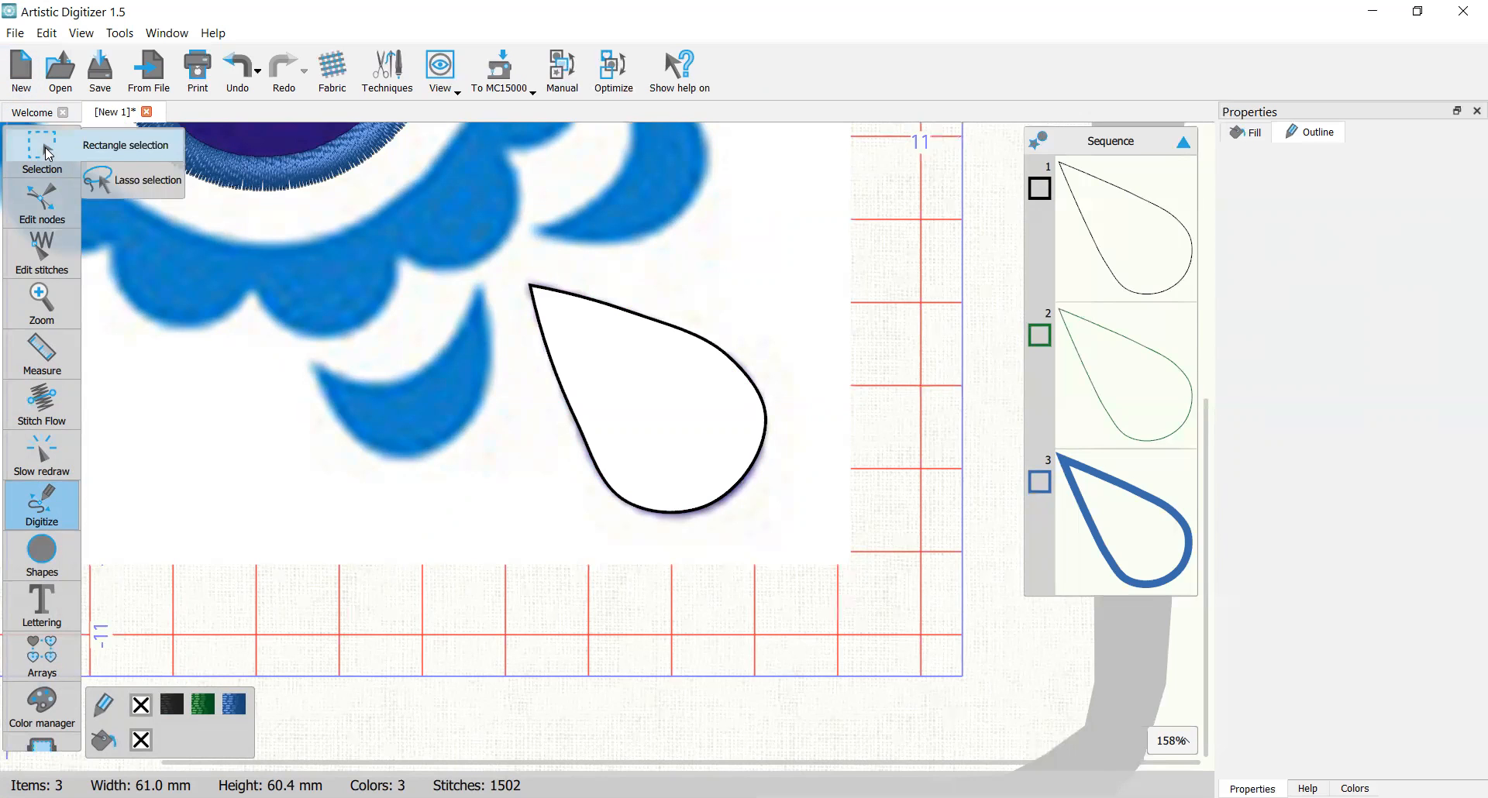
pyautogui.click(48, 151)
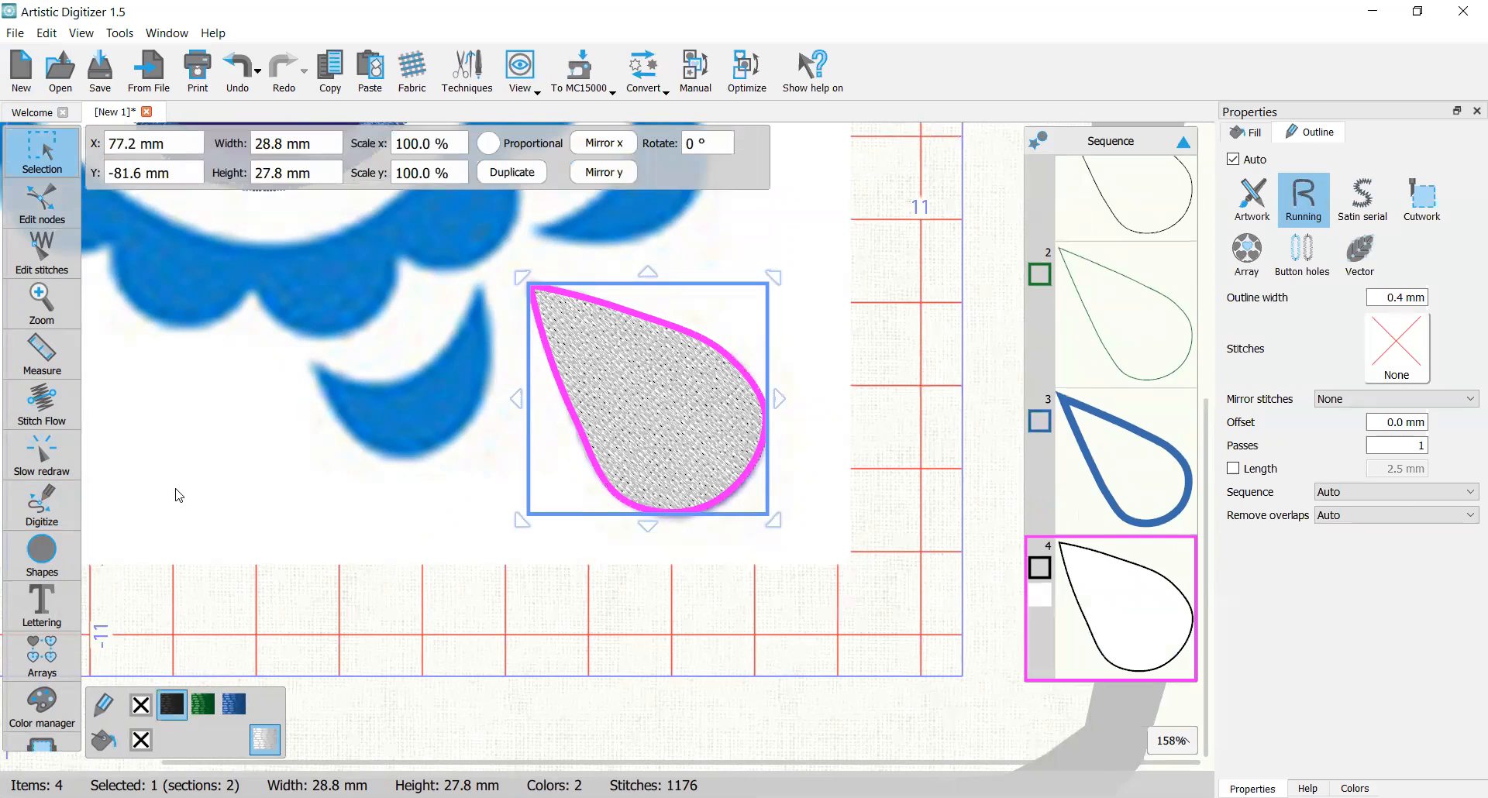
# Step: Remove the fill from the small lower teardrop, keep its black running outline, and deselect it
pyautogui.click(140, 741)
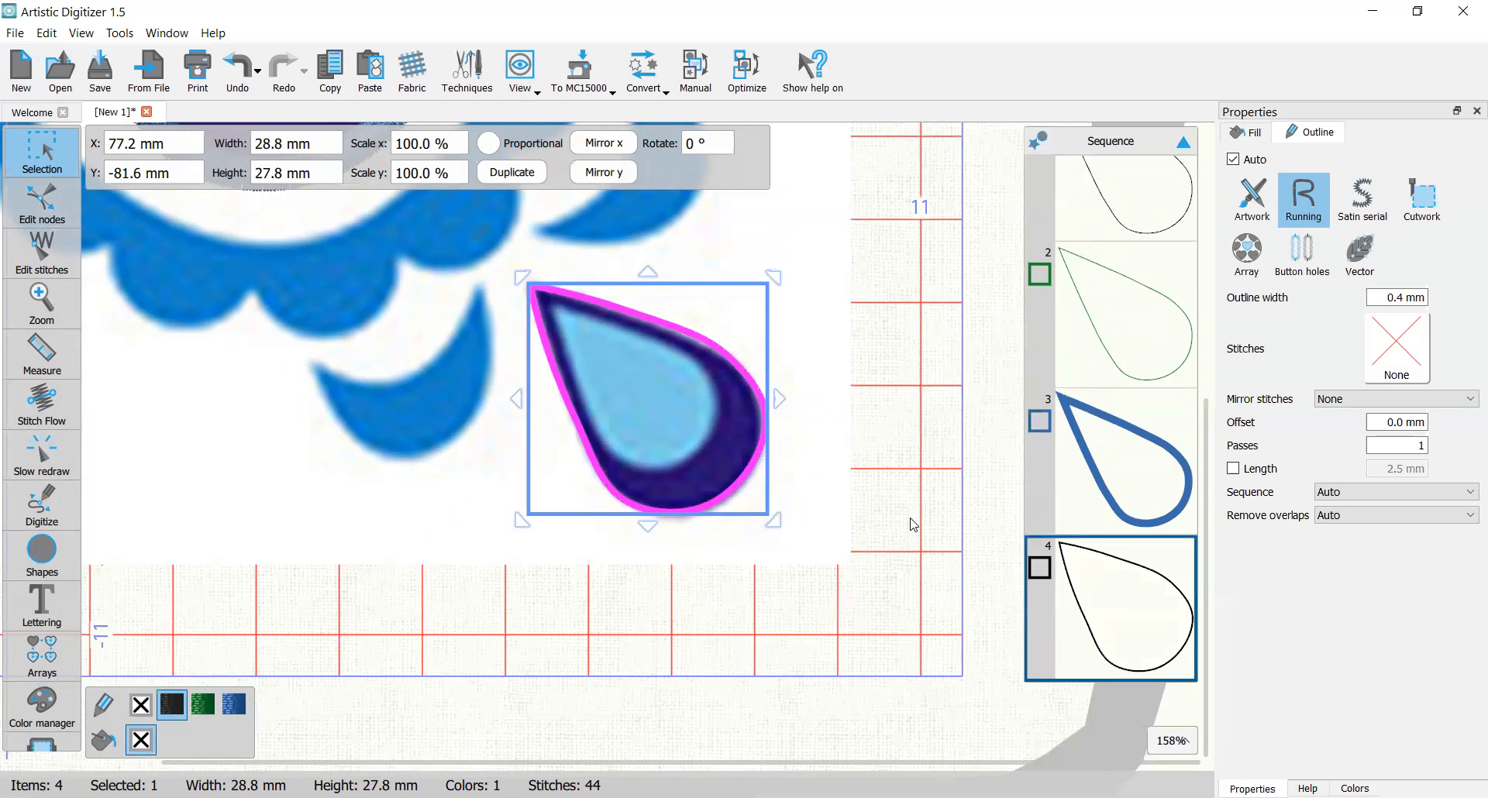
pyautogui.click(816, 488)
pyautogui.scroll(3, 642, 437)
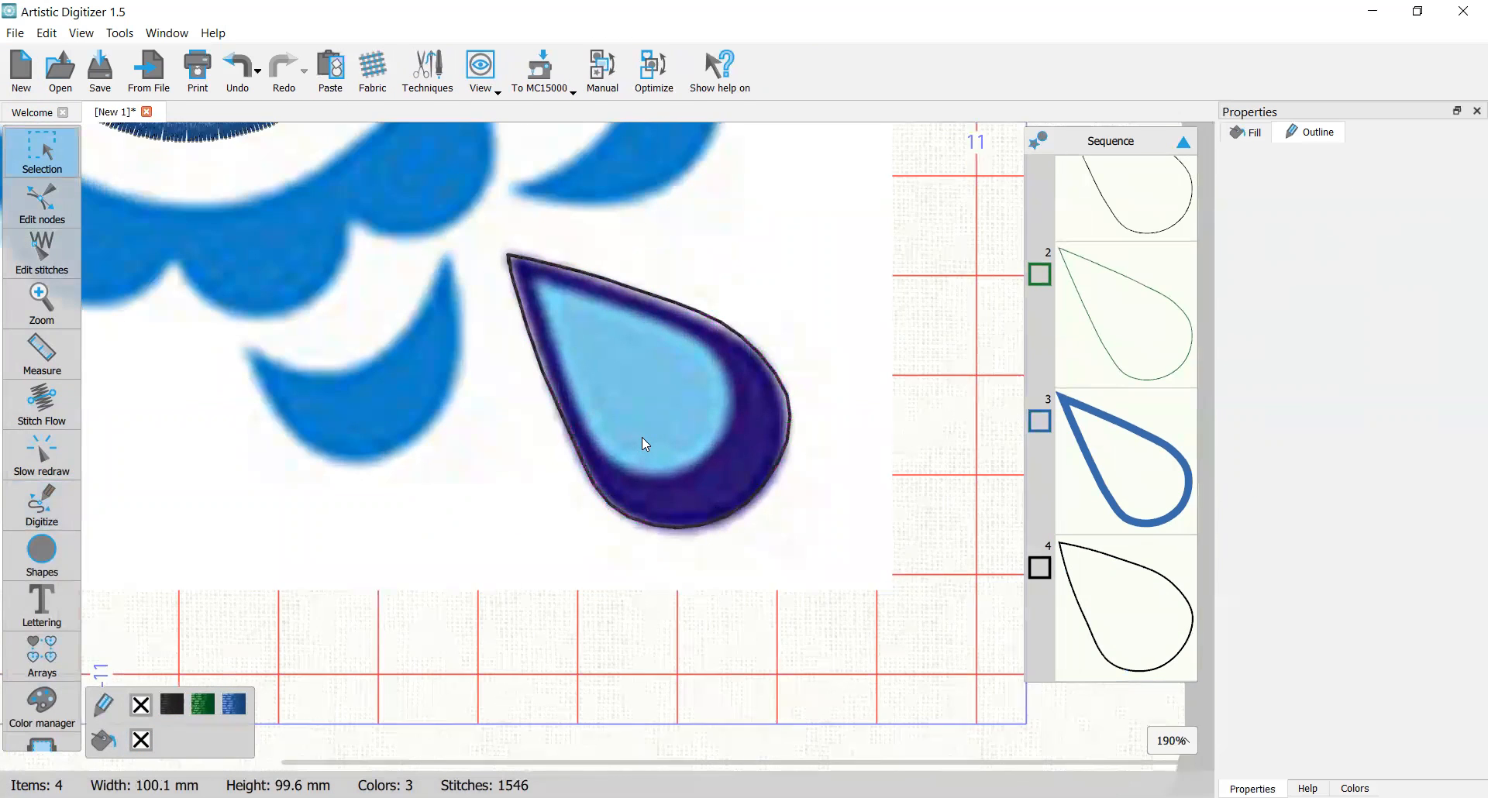
pyautogui.scroll(-2, 643, 437)
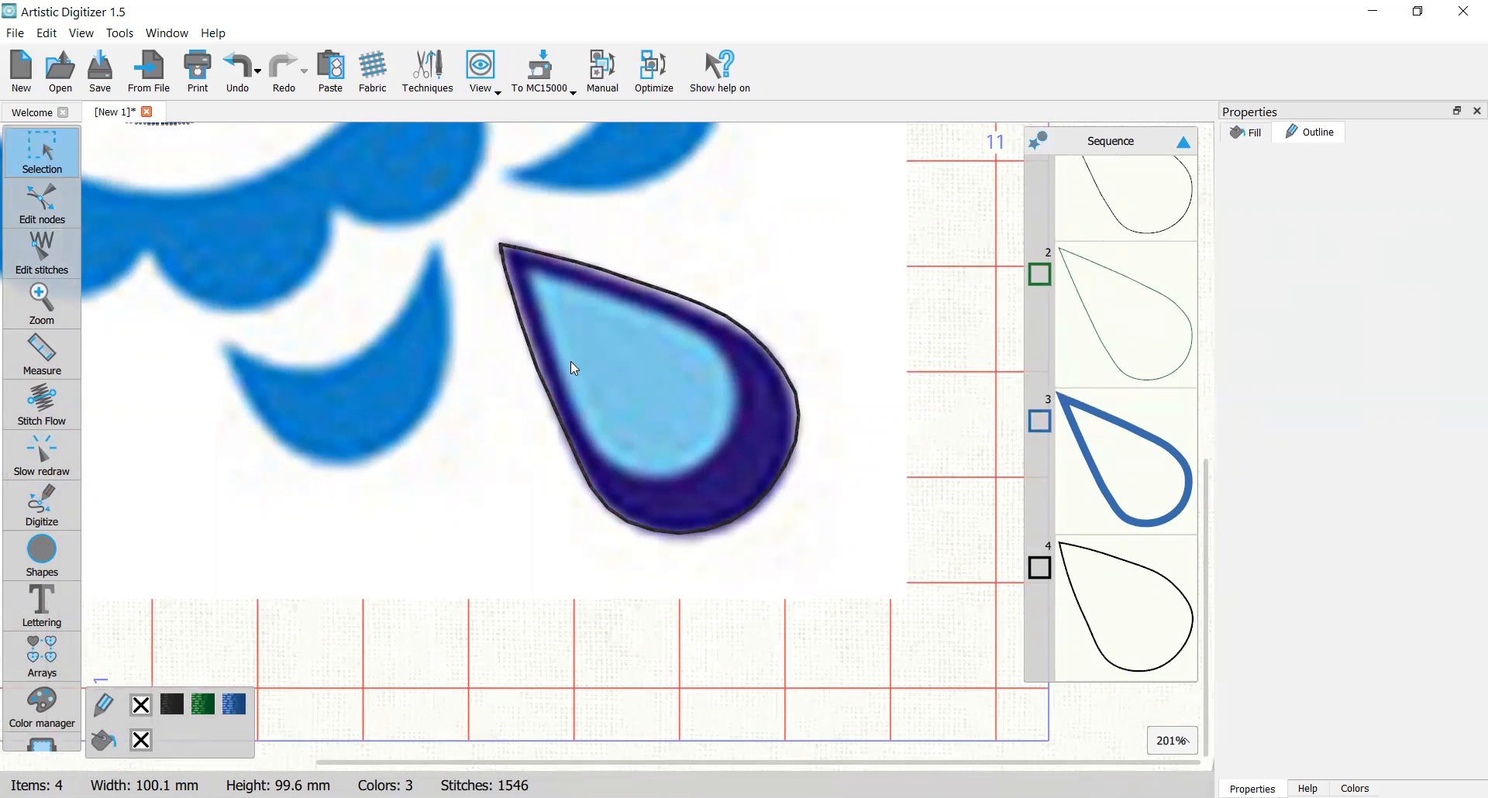
pyautogui.scroll(-1, 662, 439)
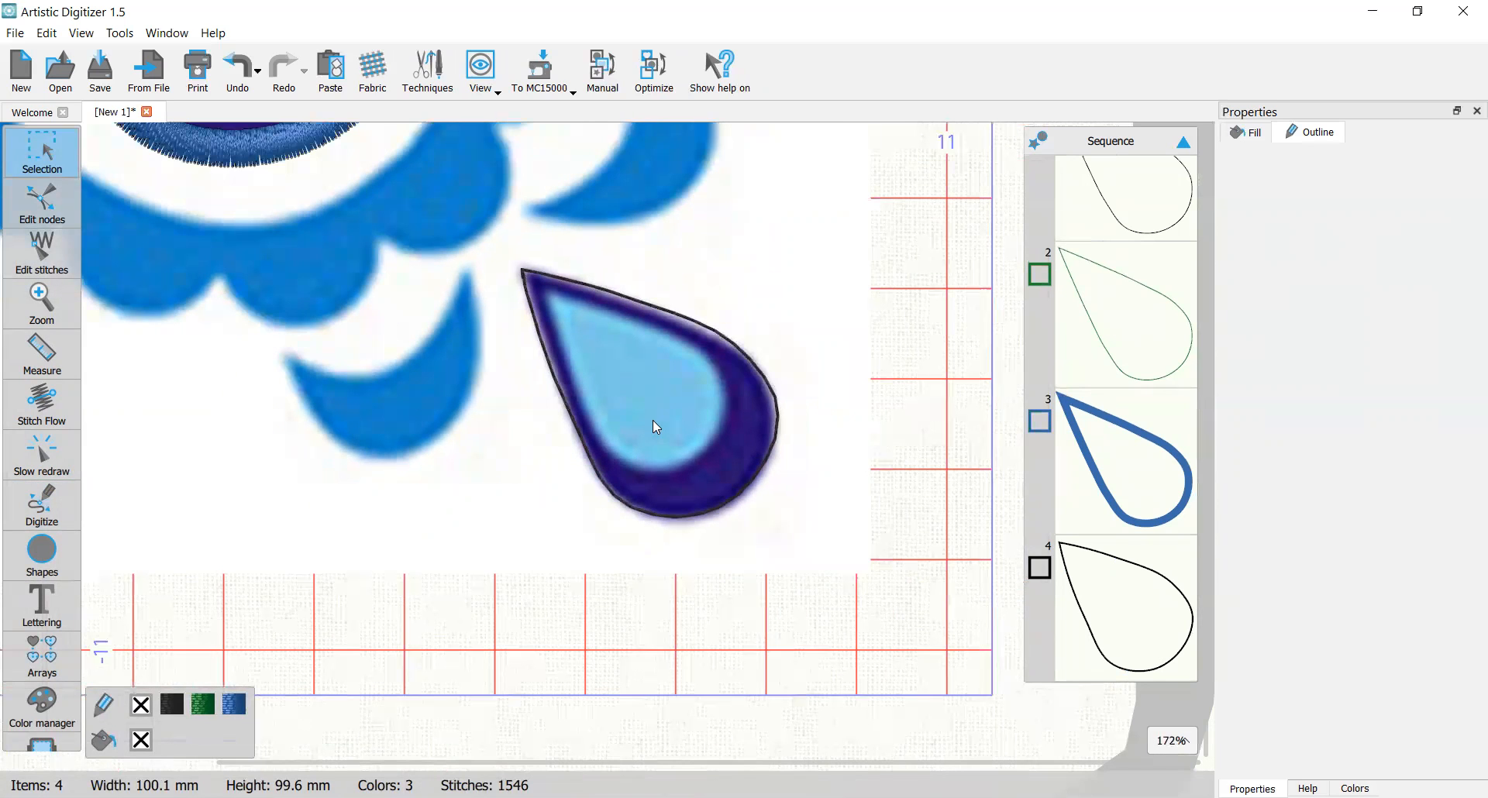
# Step: Paste a copy of the small lower teardrop's black outline in place and colour the copy green
pyautogui.click(1119, 642)
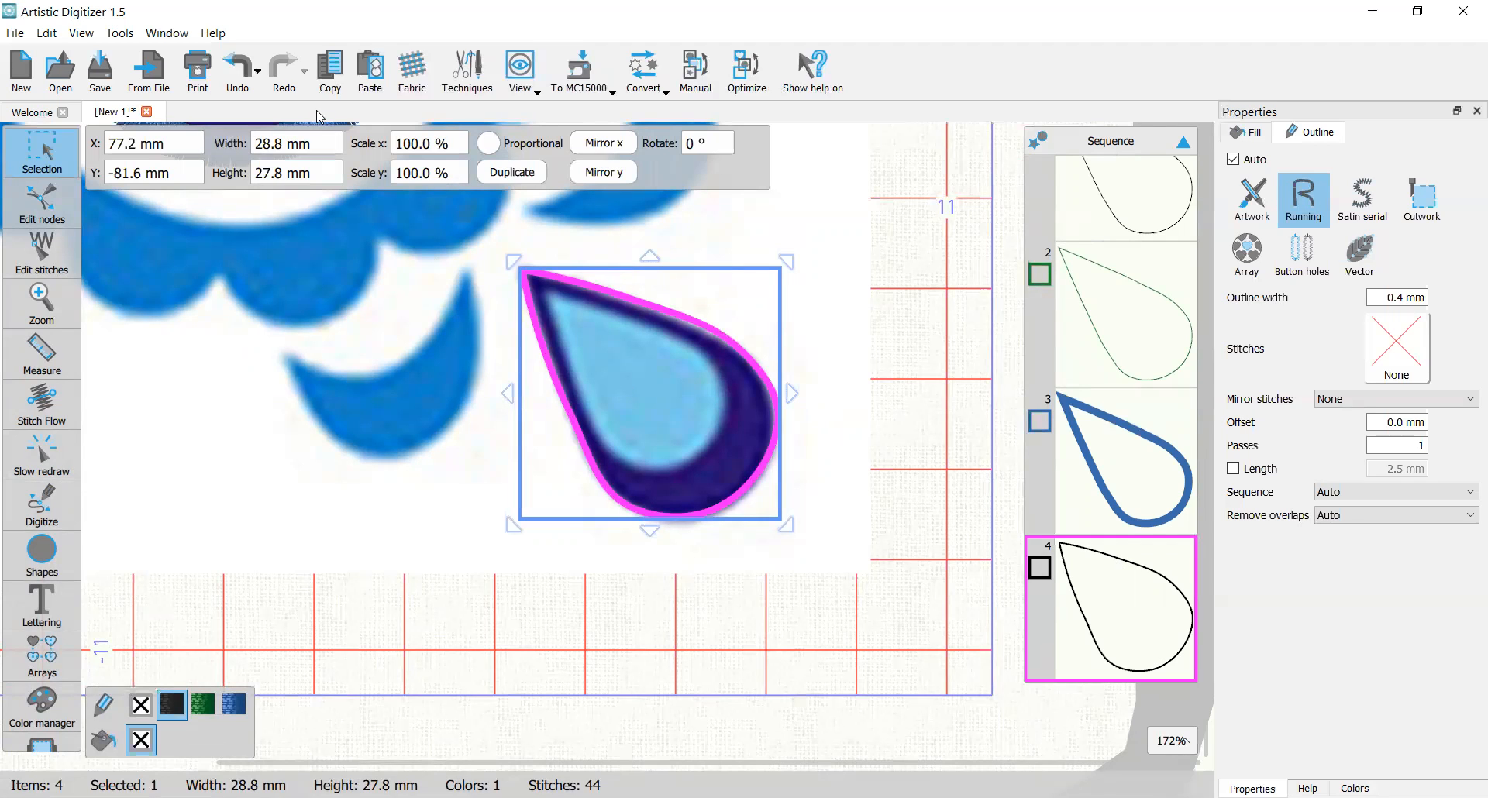
pyautogui.click(329, 73)
pyautogui.click(369, 74)
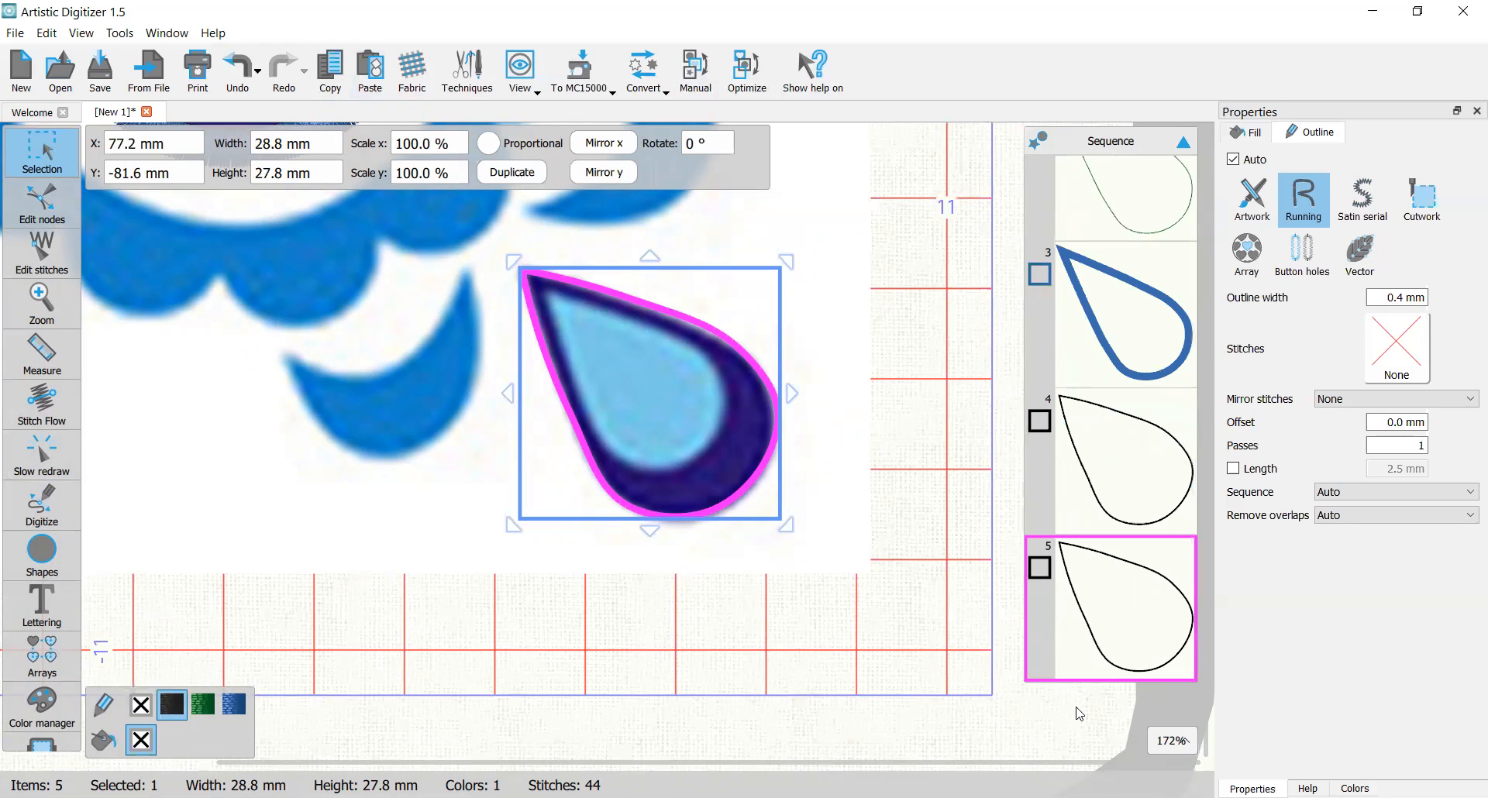
pyautogui.click(203, 705)
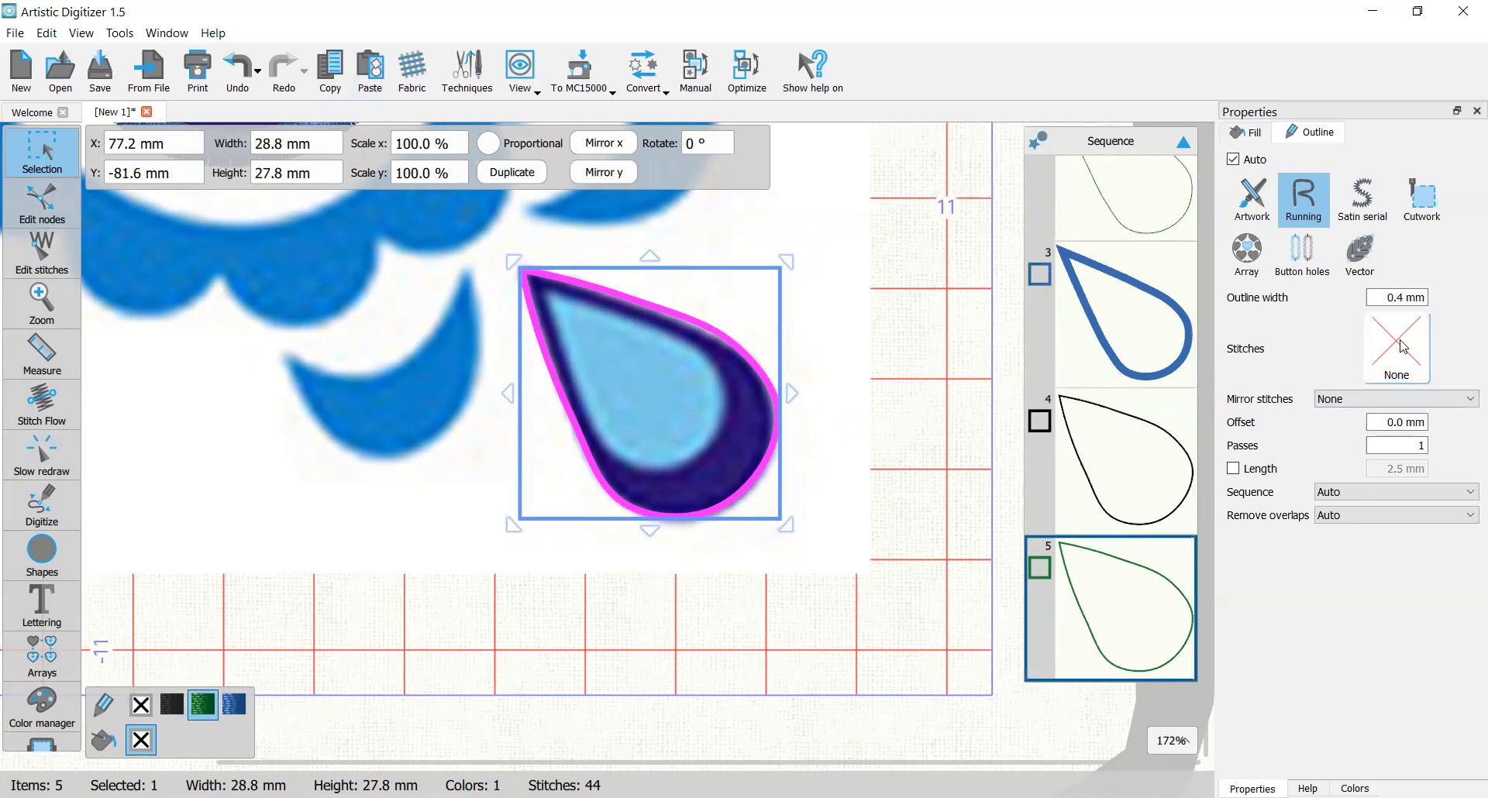
# Step: Set the green teardrop outline's running stitches to Double, deselect it, and inspect the stitching along the rounded end
pyautogui.click(1402, 346)
pyautogui.click(1022, 378)
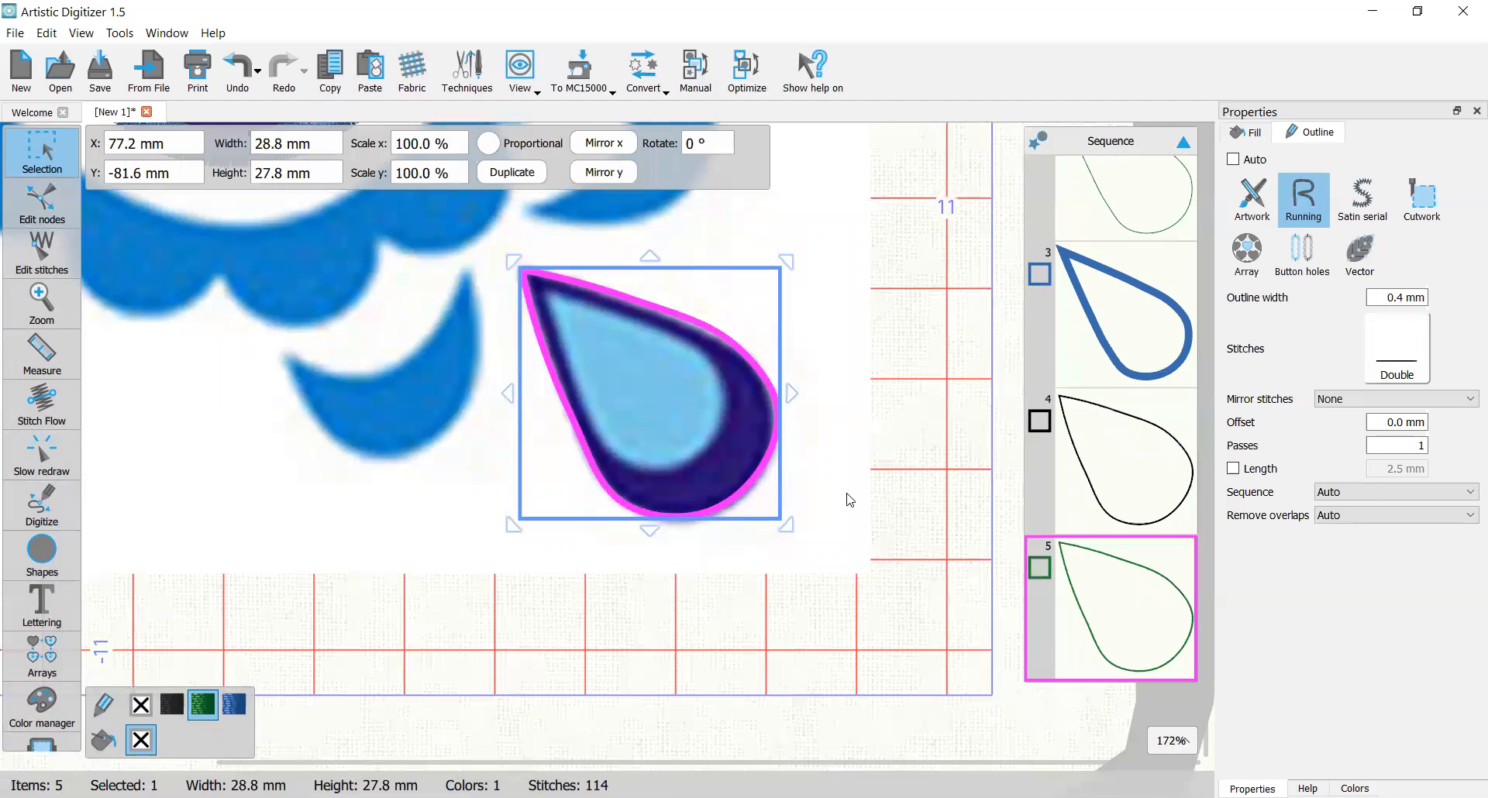
pyautogui.click(940, 462)
pyautogui.scroll(1, 767, 447)
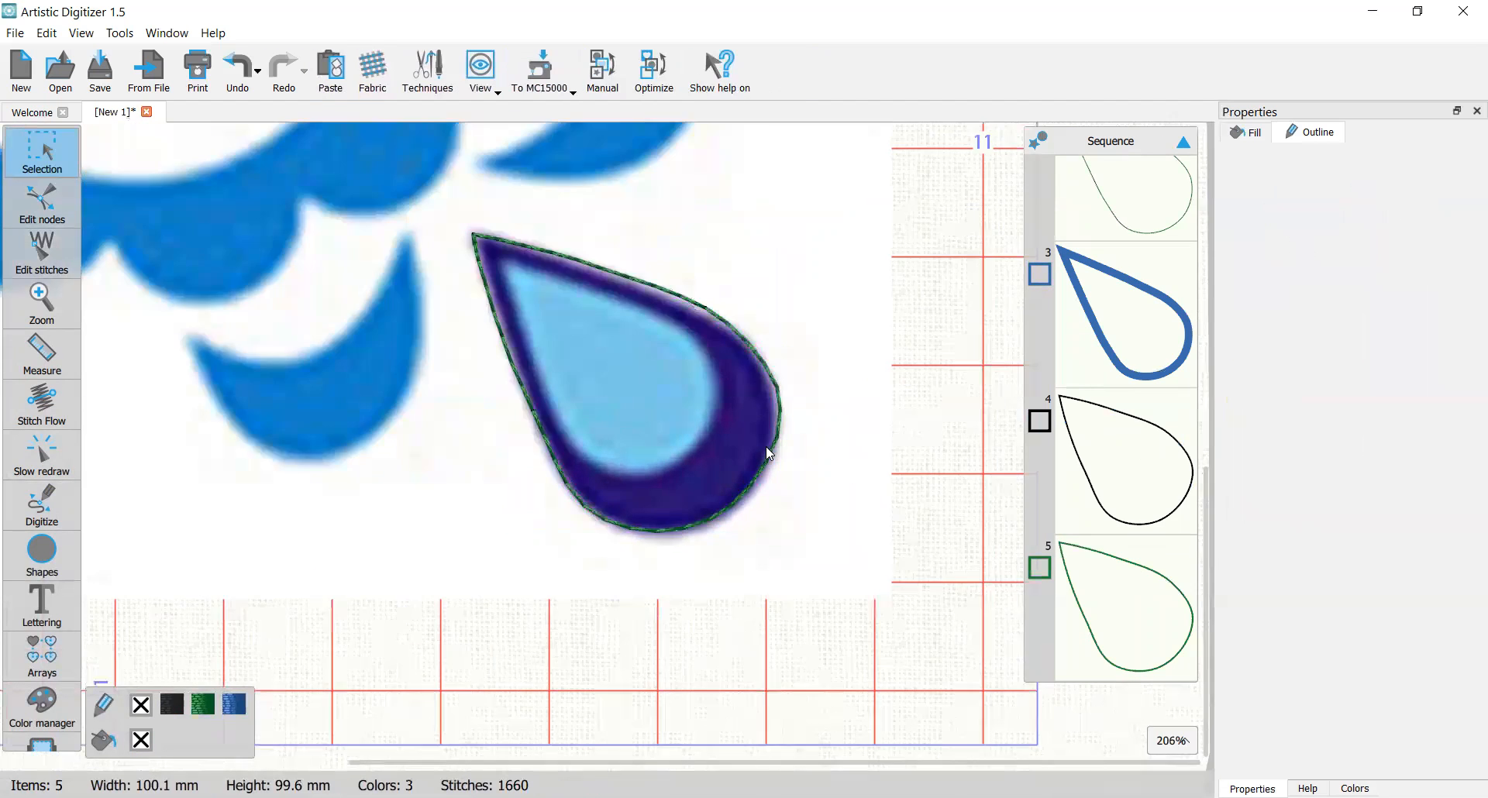
pyautogui.scroll(7, 769, 453)
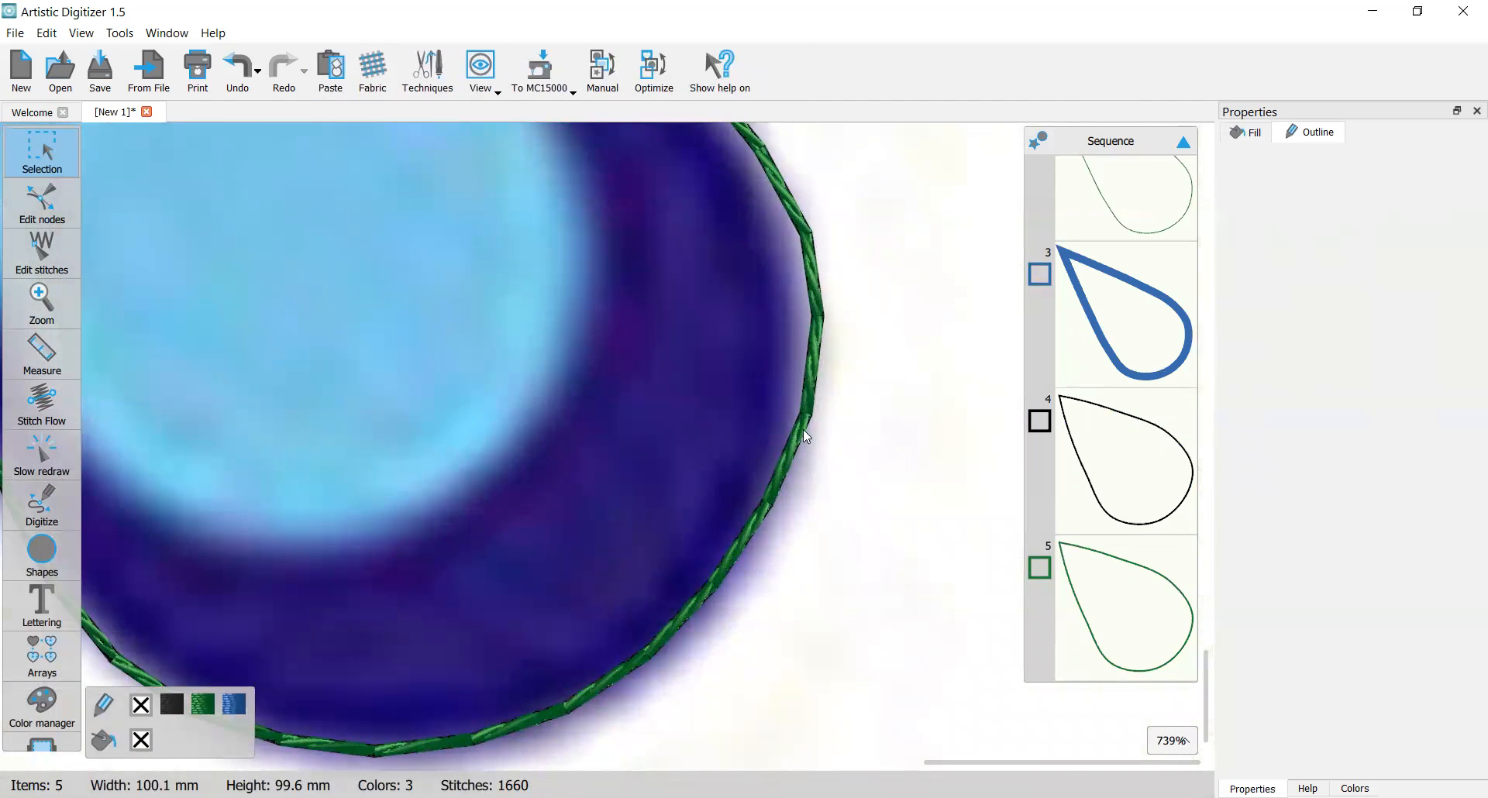
pyautogui.scroll(-8, 806, 445)
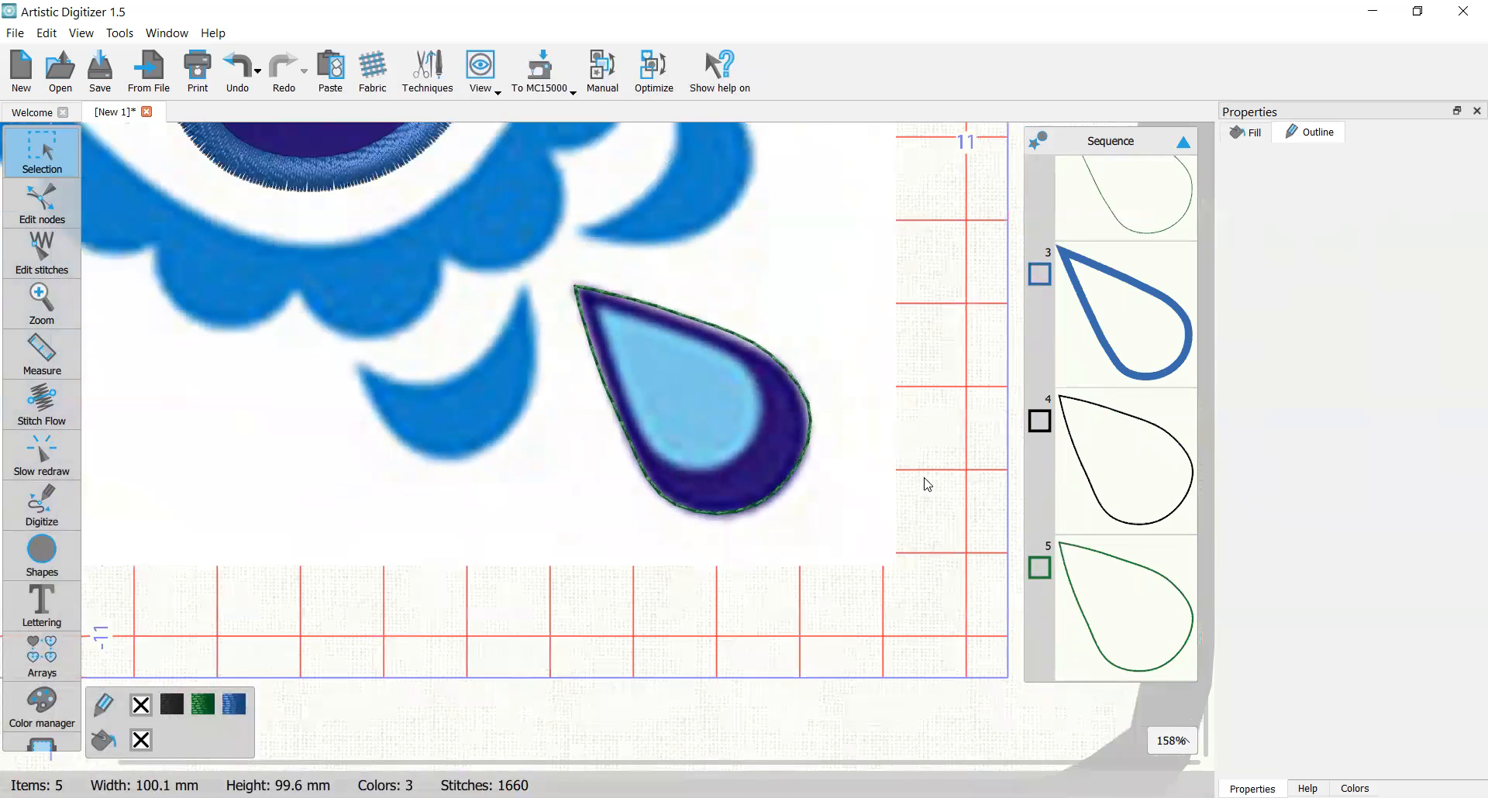
pyautogui.scroll(-1, 930, 484)
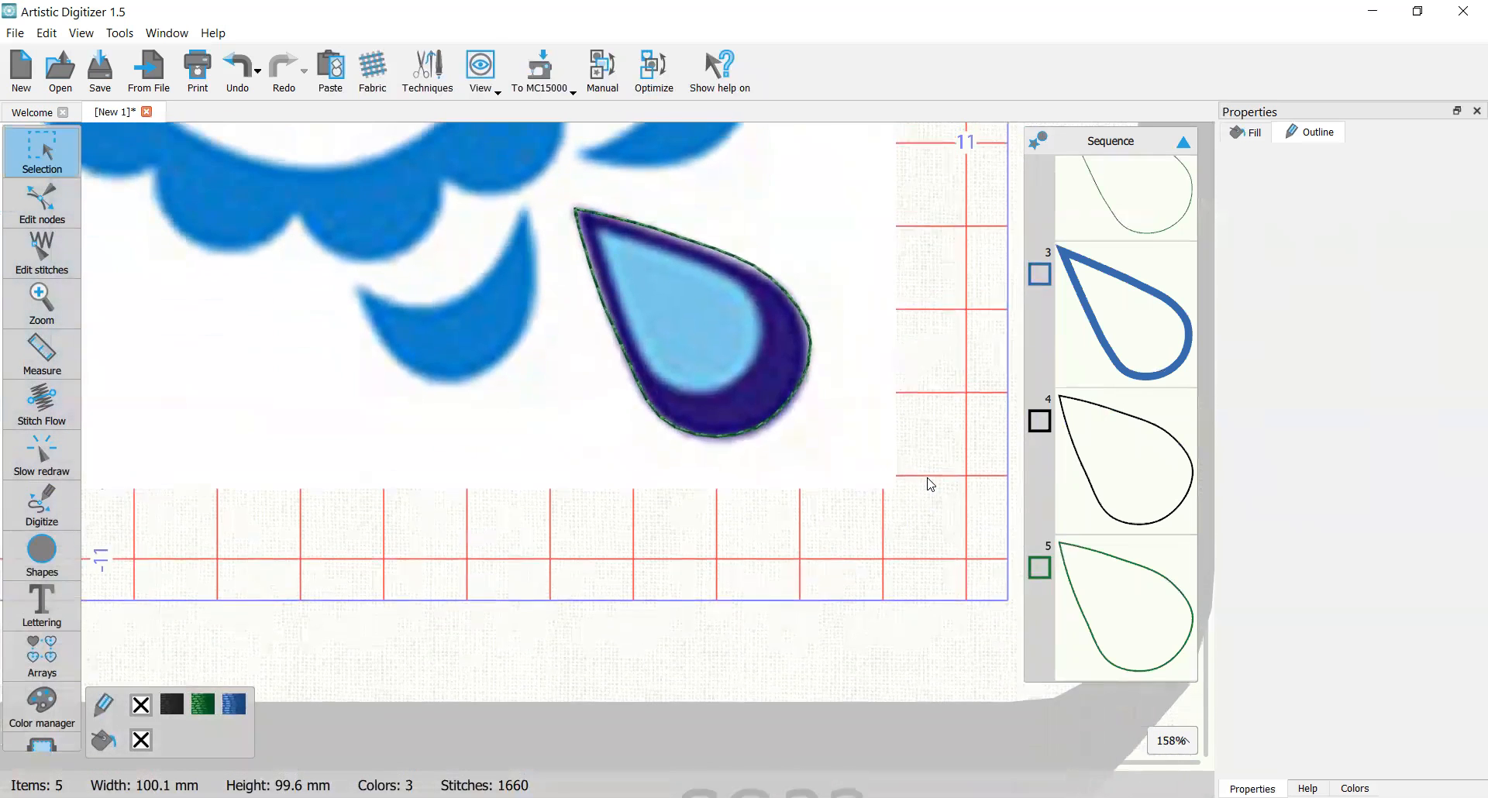
pyautogui.scroll(1, 929, 484)
pyautogui.hscroll(1, 929, 484)
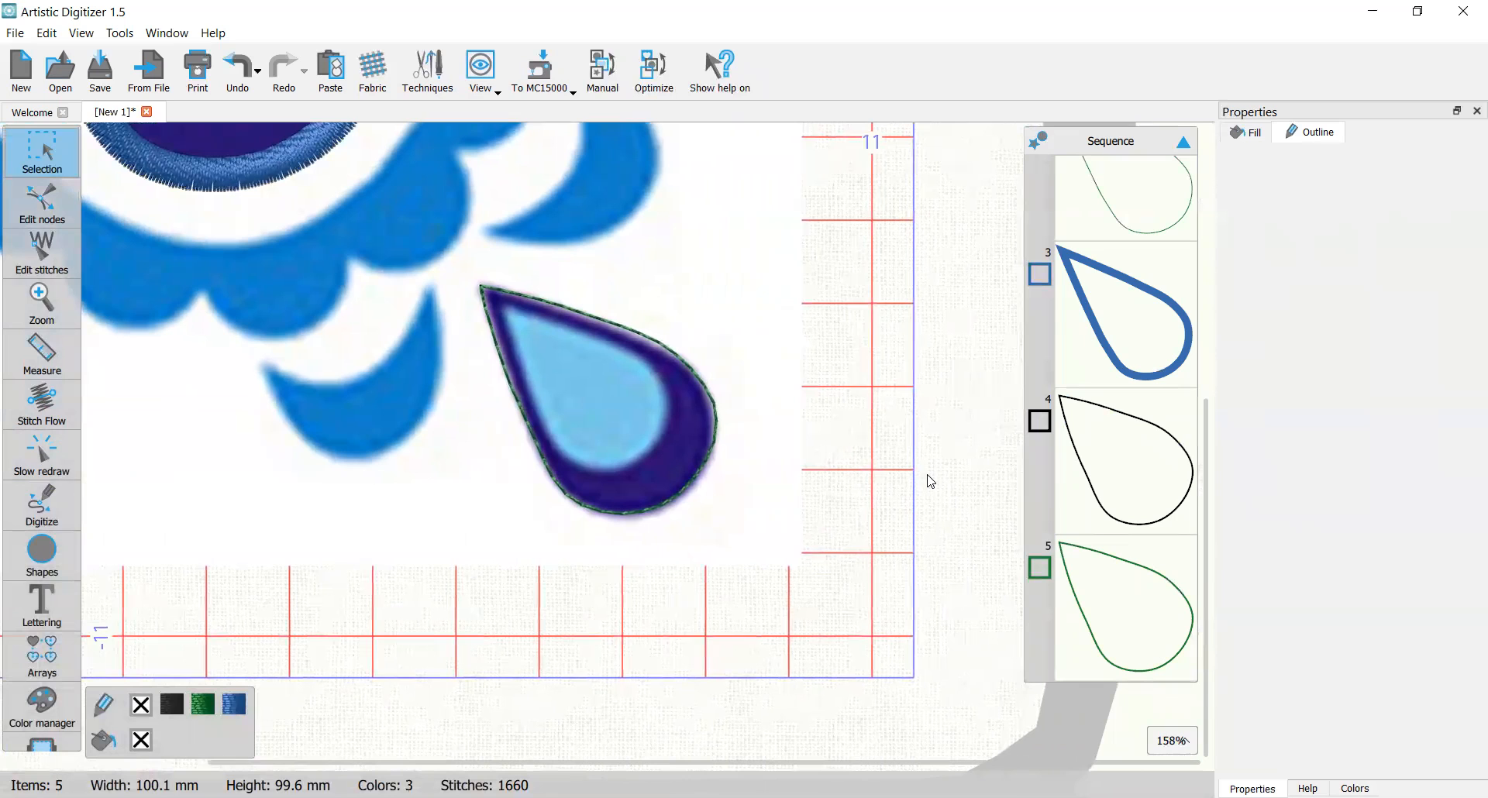
# Step: Paste a copy of the small teardrop's green double-stitch outline in place and colour the copy blue
pyautogui.click(1170, 641)
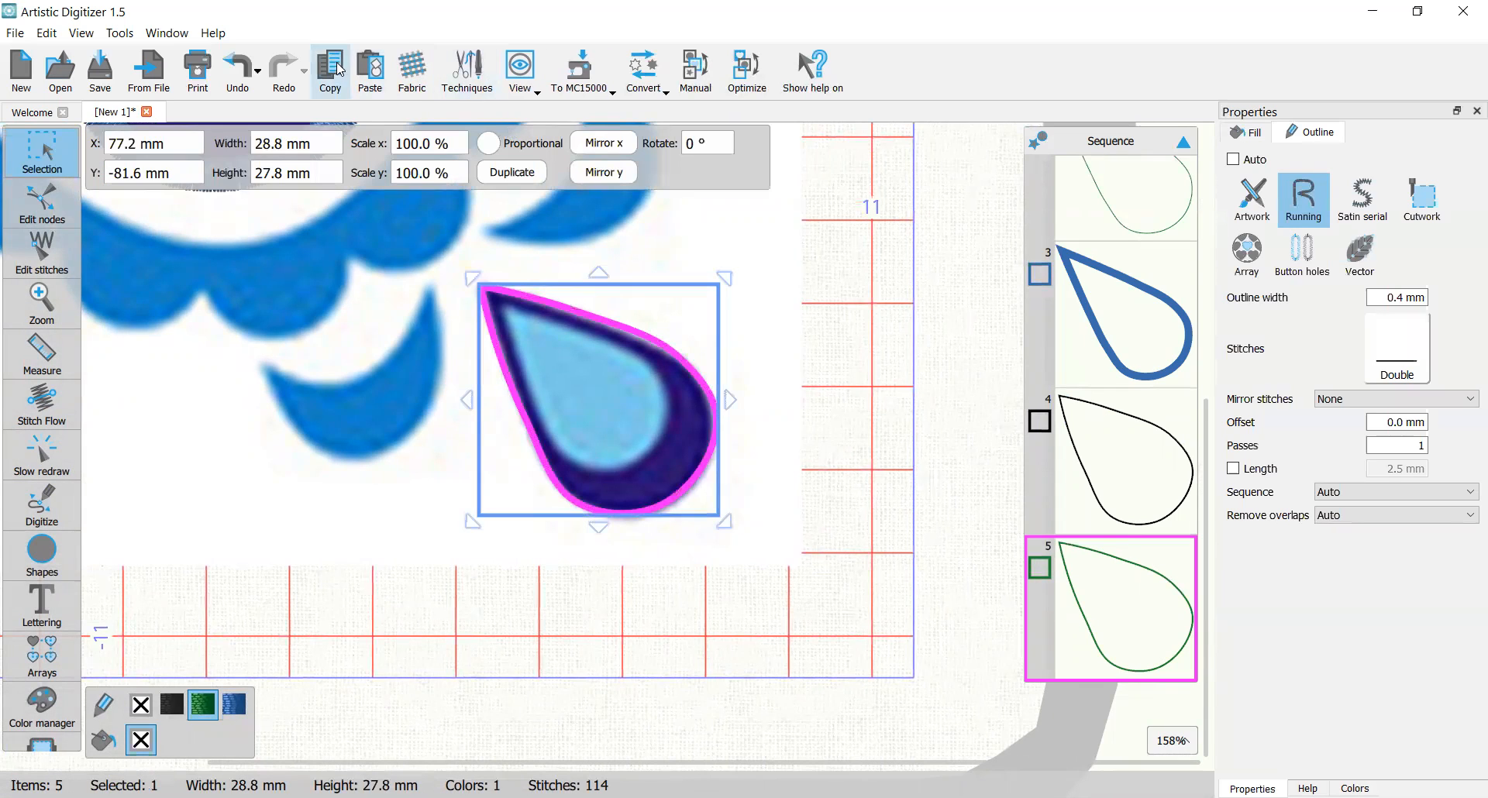
pyautogui.click(378, 74)
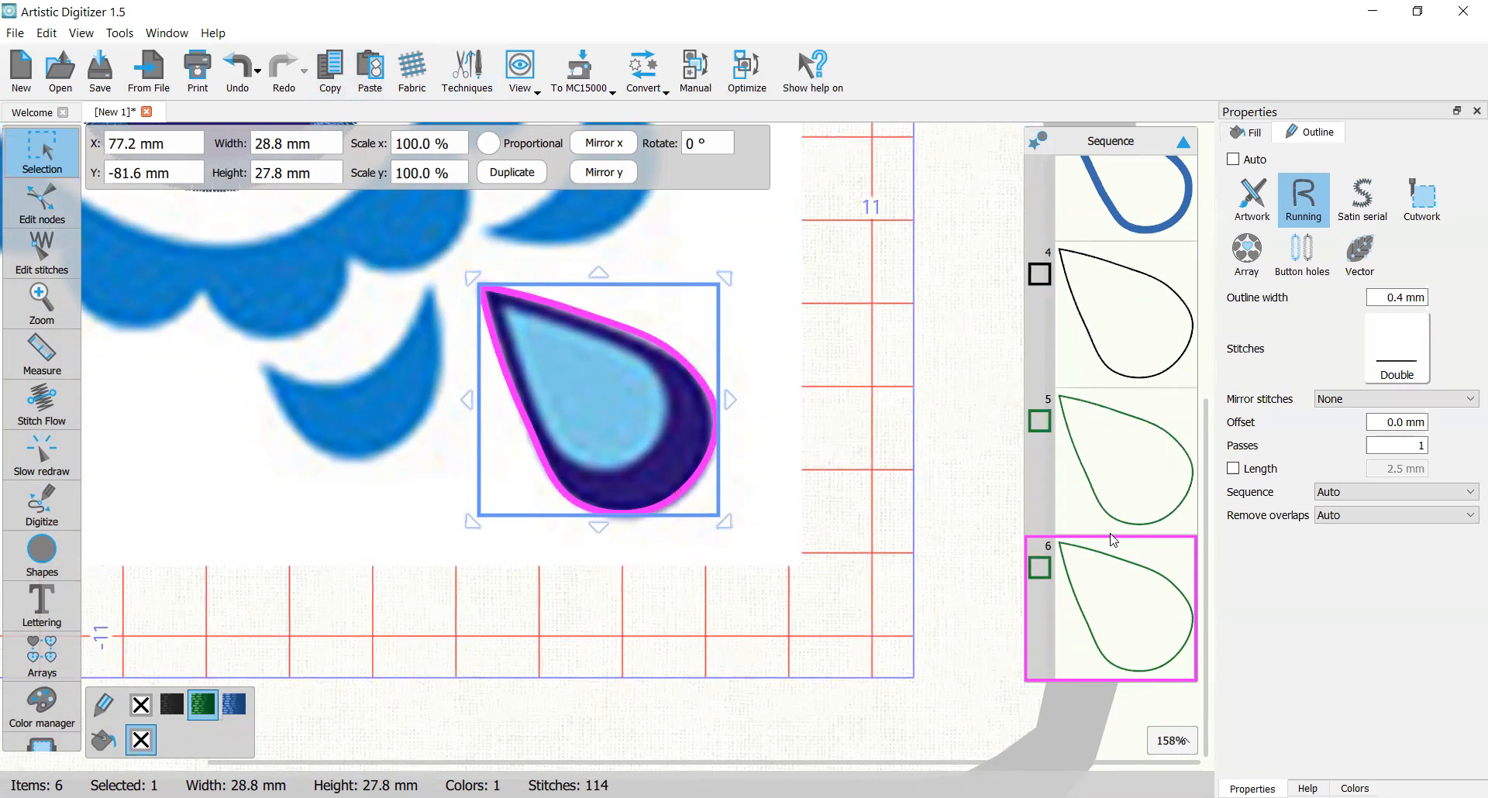
pyautogui.click(228, 709)
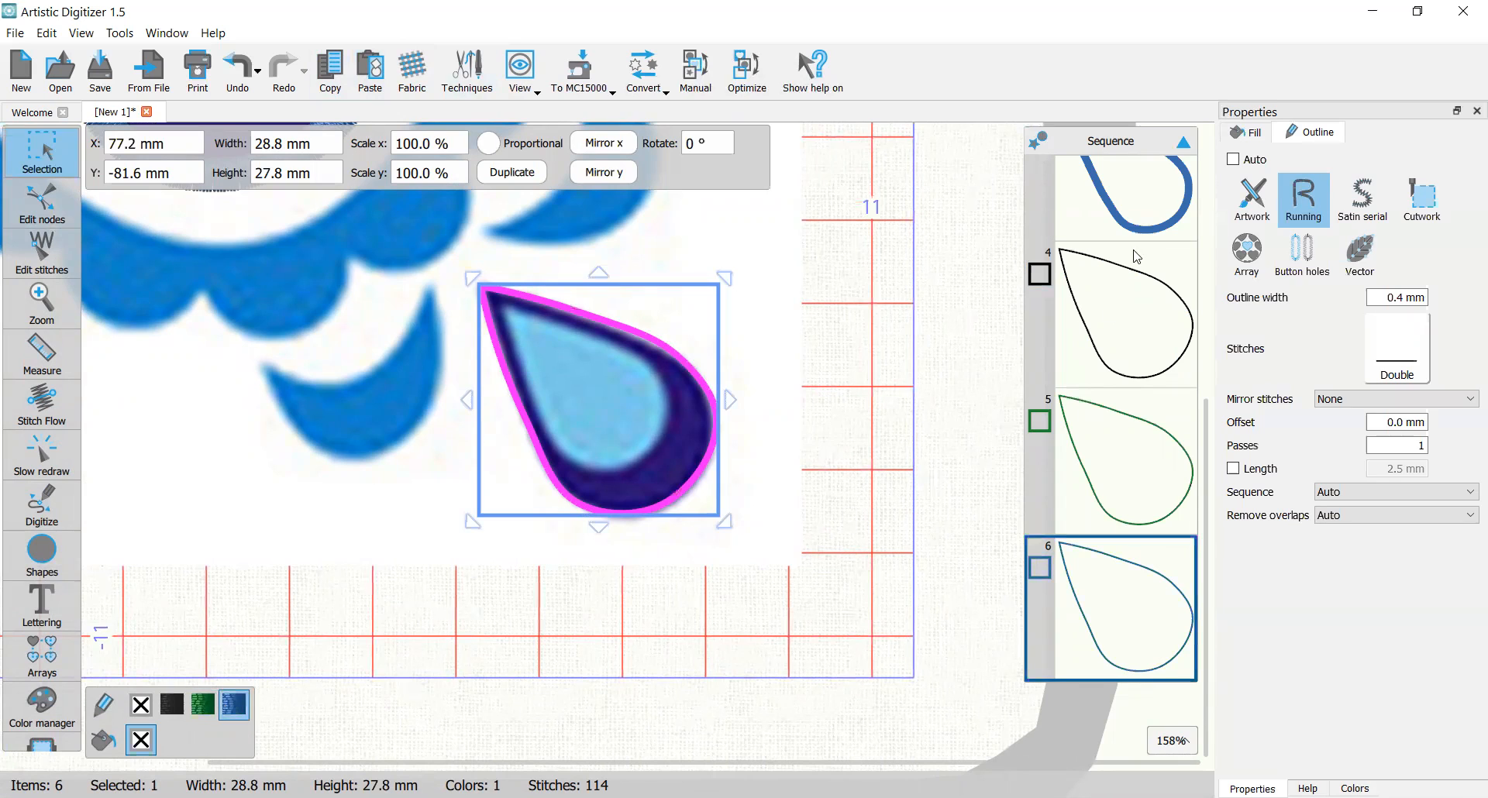
# Step: Change the small teardrop's blue outline to Satin serial with an outline width of 3.5 mm
pyautogui.click(1377, 200)
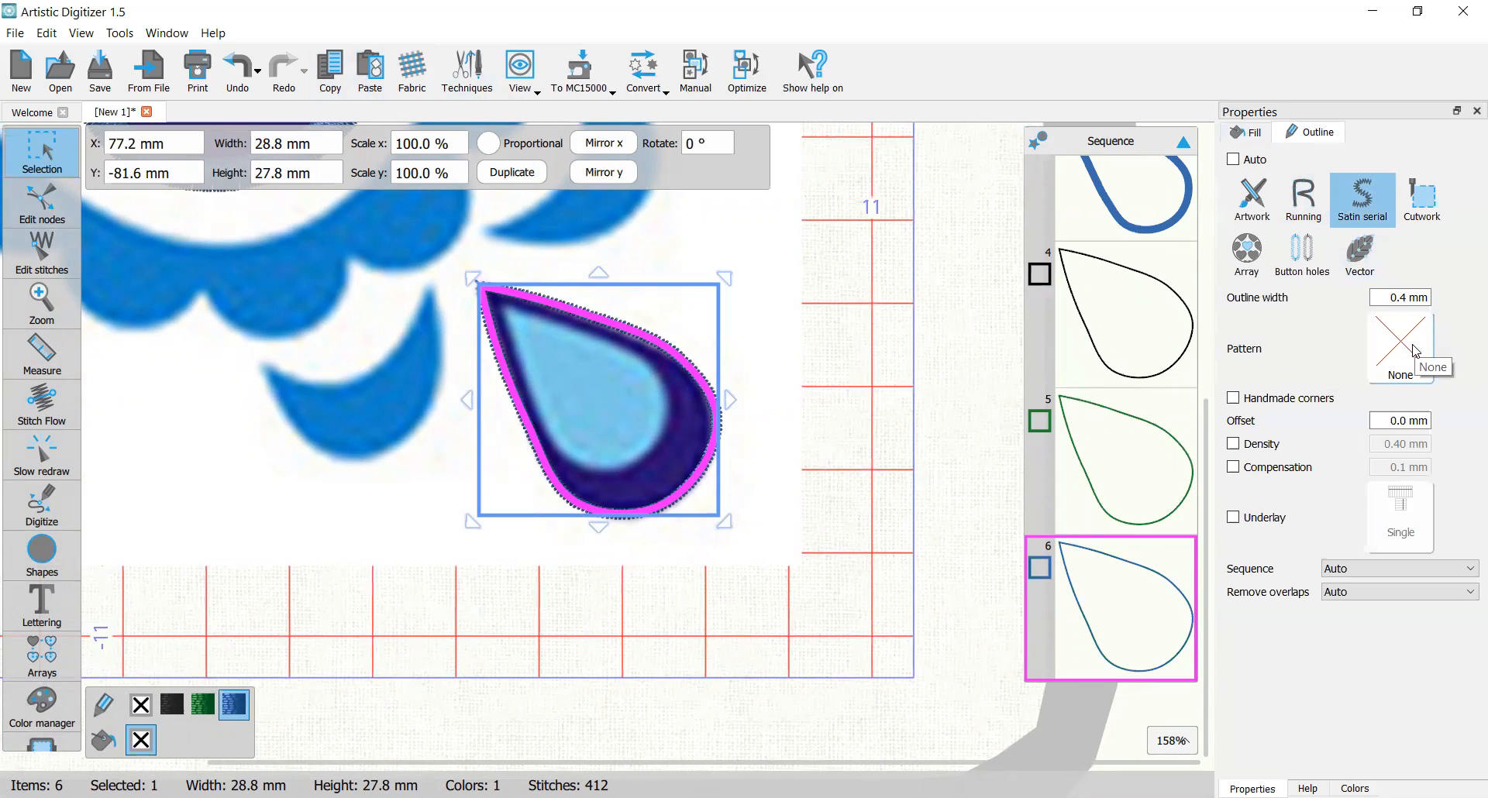
pyautogui.click(1404, 297)
pyautogui.write('3.5')
pyautogui.press('Return')
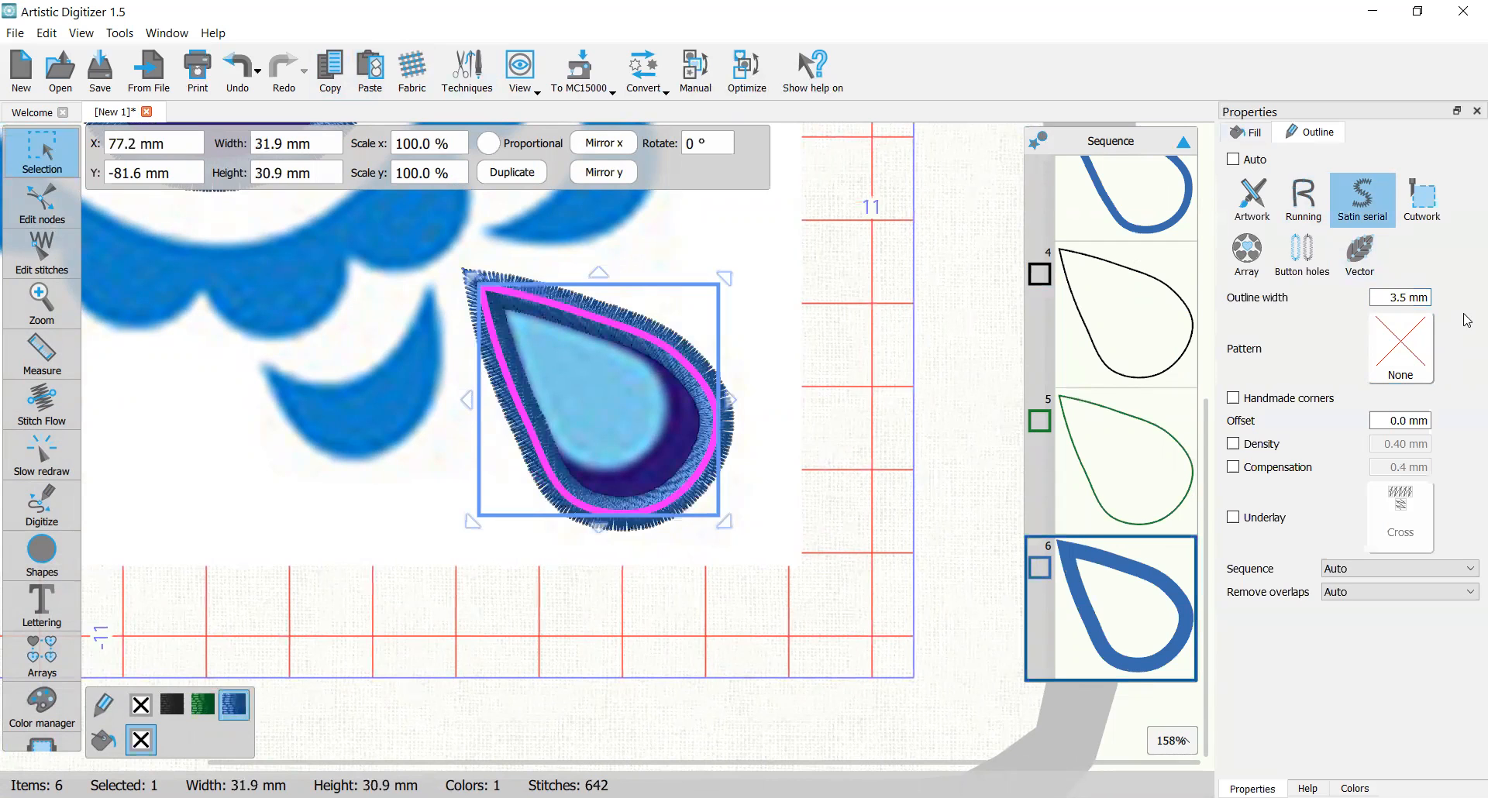
# Step: Enable the Cross underlay on the small teardrop's blue satin outline, leave Remove overlaps on Auto, and deselect it
pyautogui.click(1232, 519)
pyautogui.click(1337, 597)
pyautogui.click(1334, 621)
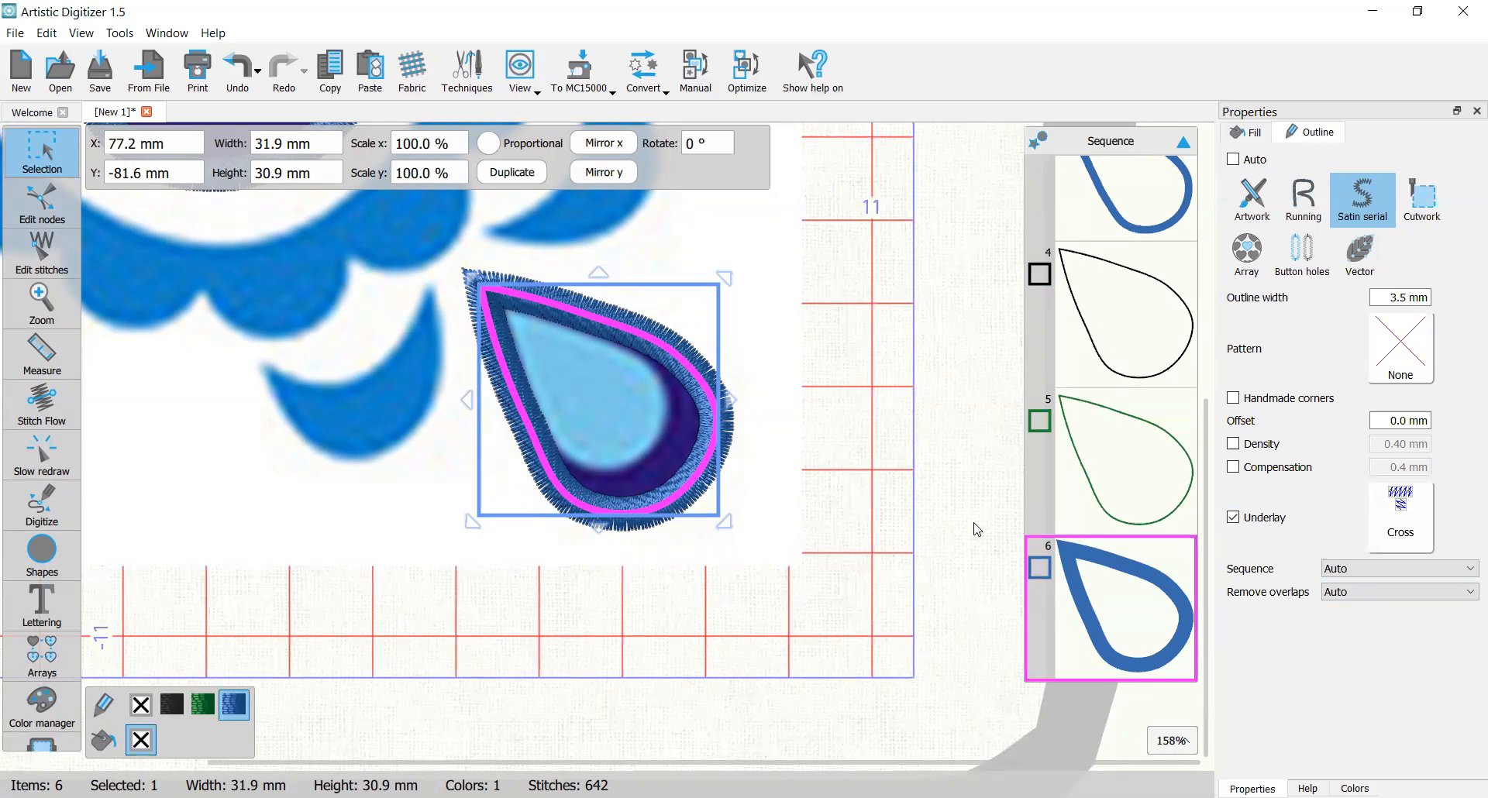
pyautogui.click(496, 533)
pyautogui.scroll(-5, 533, 454)
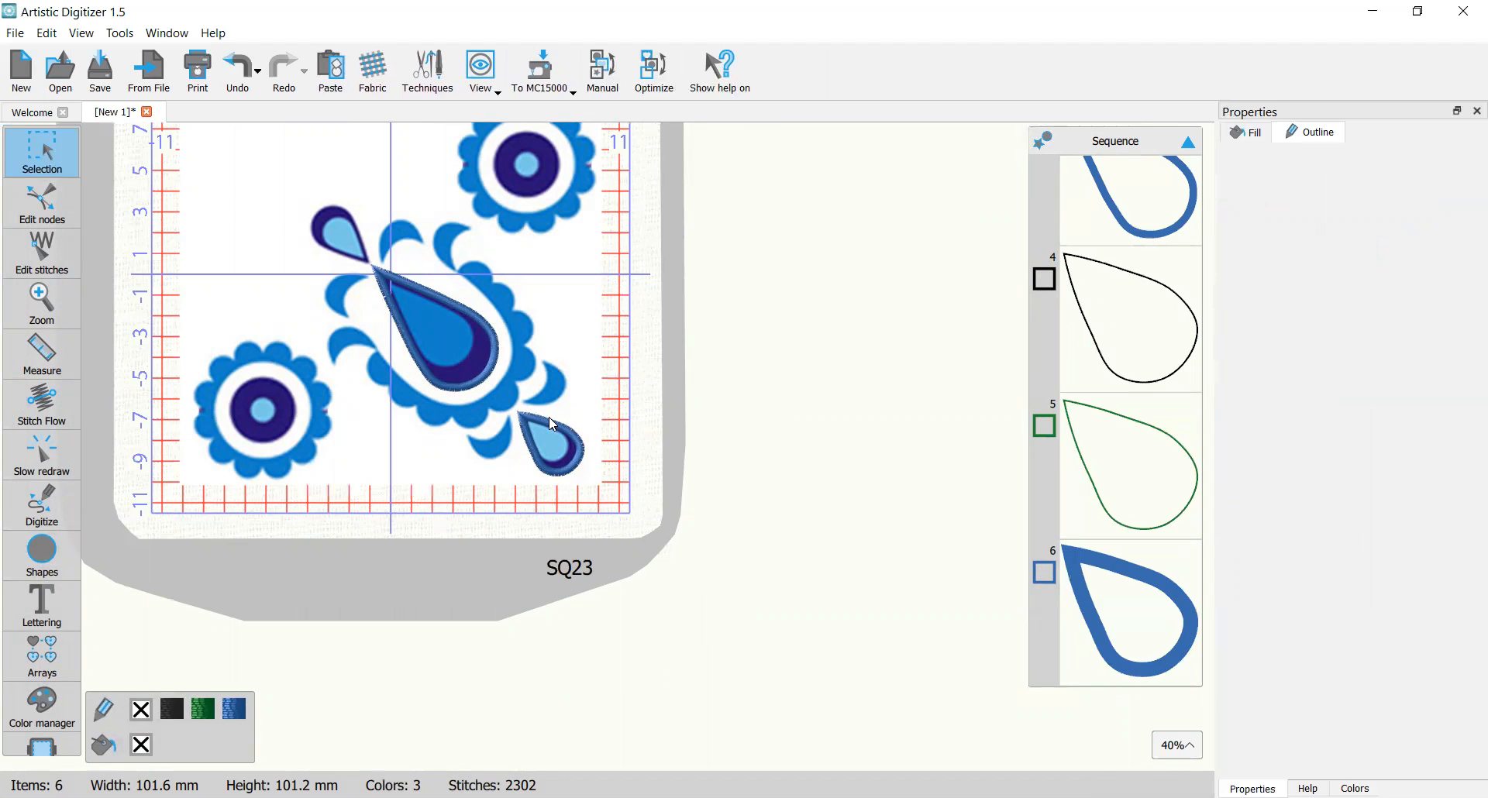
pyautogui.scroll(2, 549, 417)
pyautogui.scroll(-1, 529, 417)
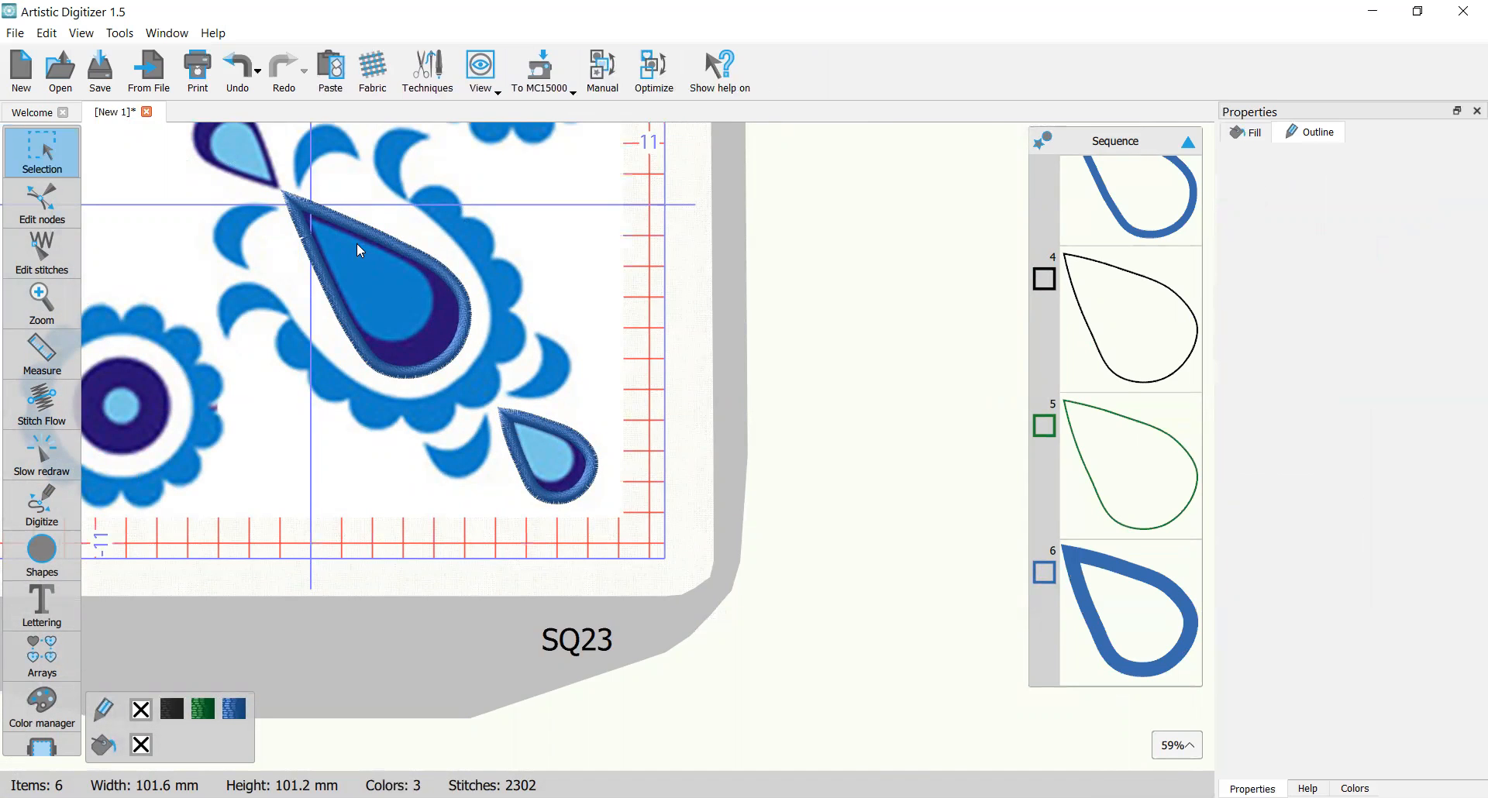
pyautogui.scroll(-1, 357, 243)
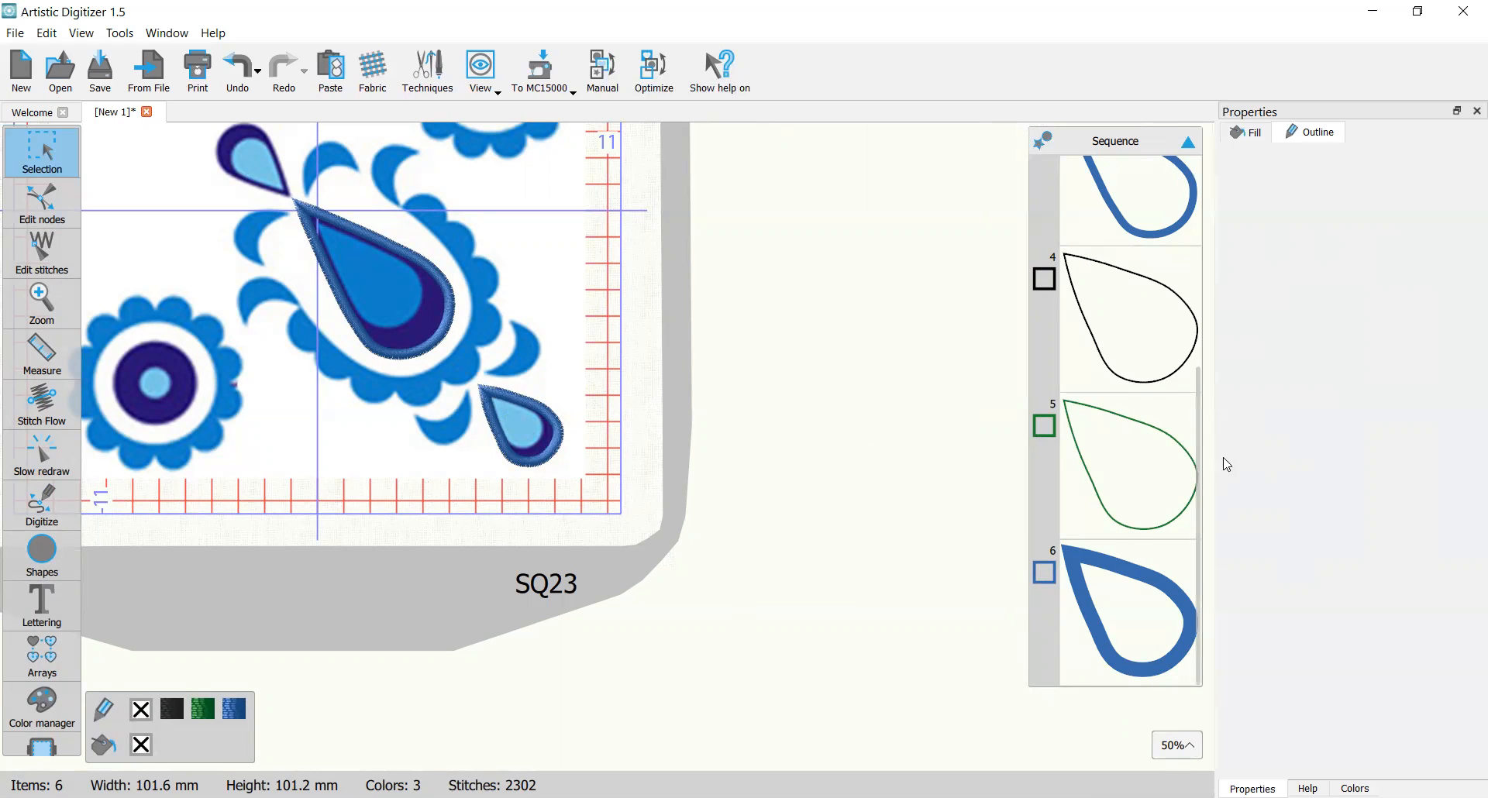
# Step: Copy the small lower teardrop's black, green and blue outlines together and place the pasted set over the small teardrop above the central motif
pyautogui.click(1125, 313)
pyautogui.keyDown('ctrl'); pyautogui.click(1123, 438); pyautogui.keyUp('ctrl')
pyautogui.keyDown('ctrl'); pyautogui.click(1122, 595); pyautogui.keyUp('ctrl')
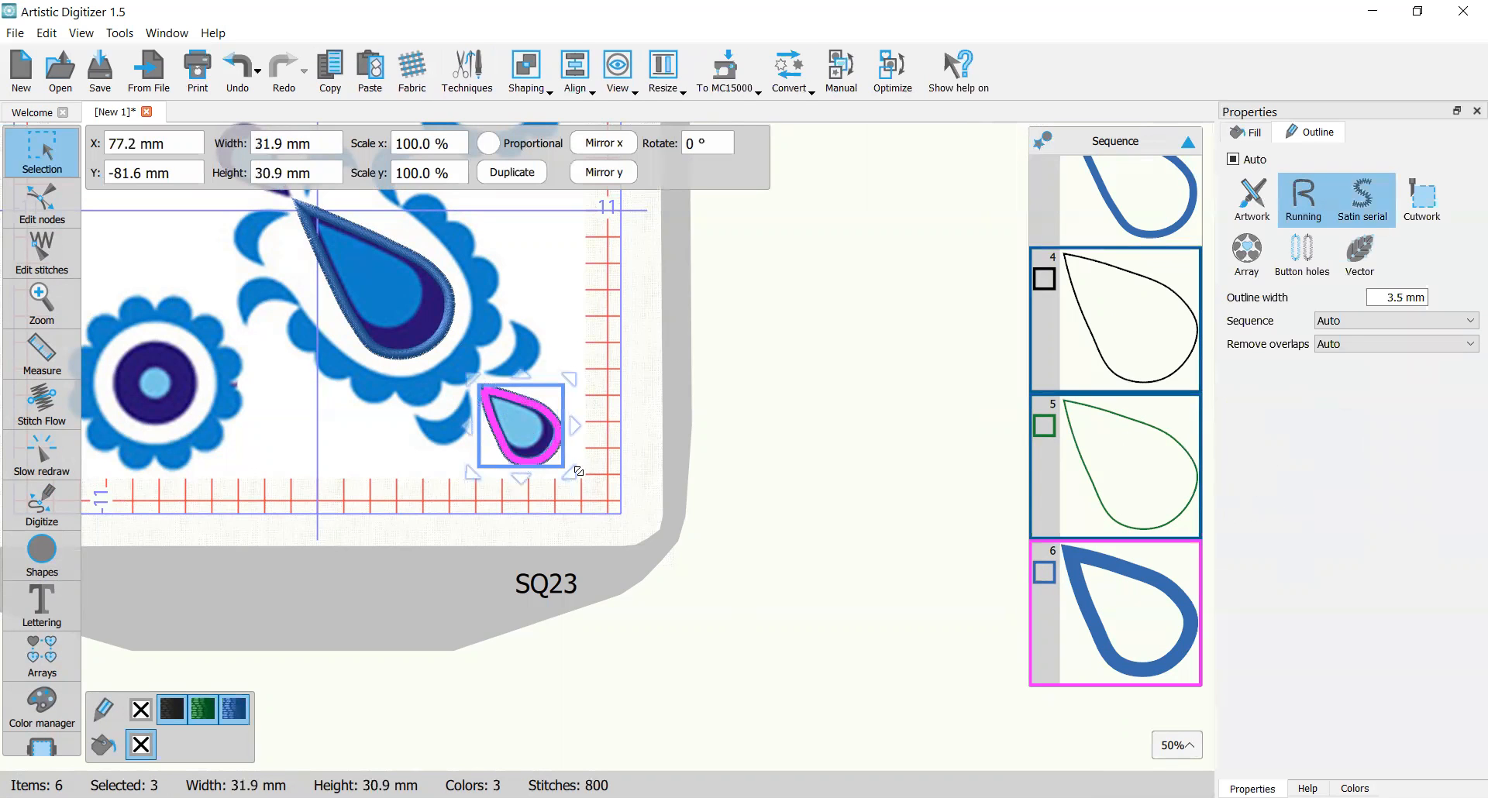
pyautogui.click(330, 71)
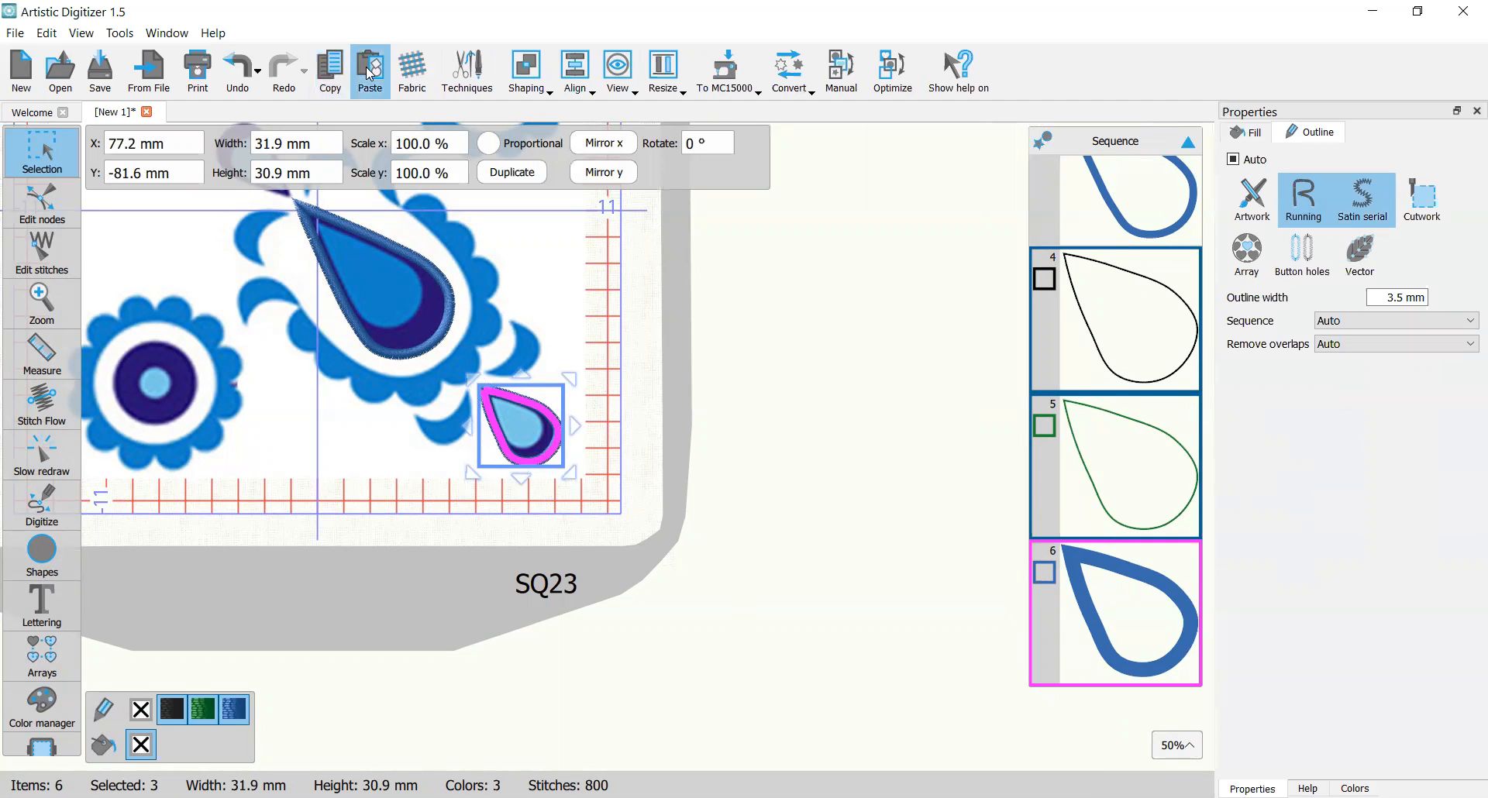
pyautogui.click(370, 73)
pyautogui.moveTo(521, 435); pyautogui.dragTo(254, 278)
# Step: Rotate the pasted outline set about half a turn so its tip points towards the large central teardrop's tip
pyautogui.scroll(2, 254, 277)
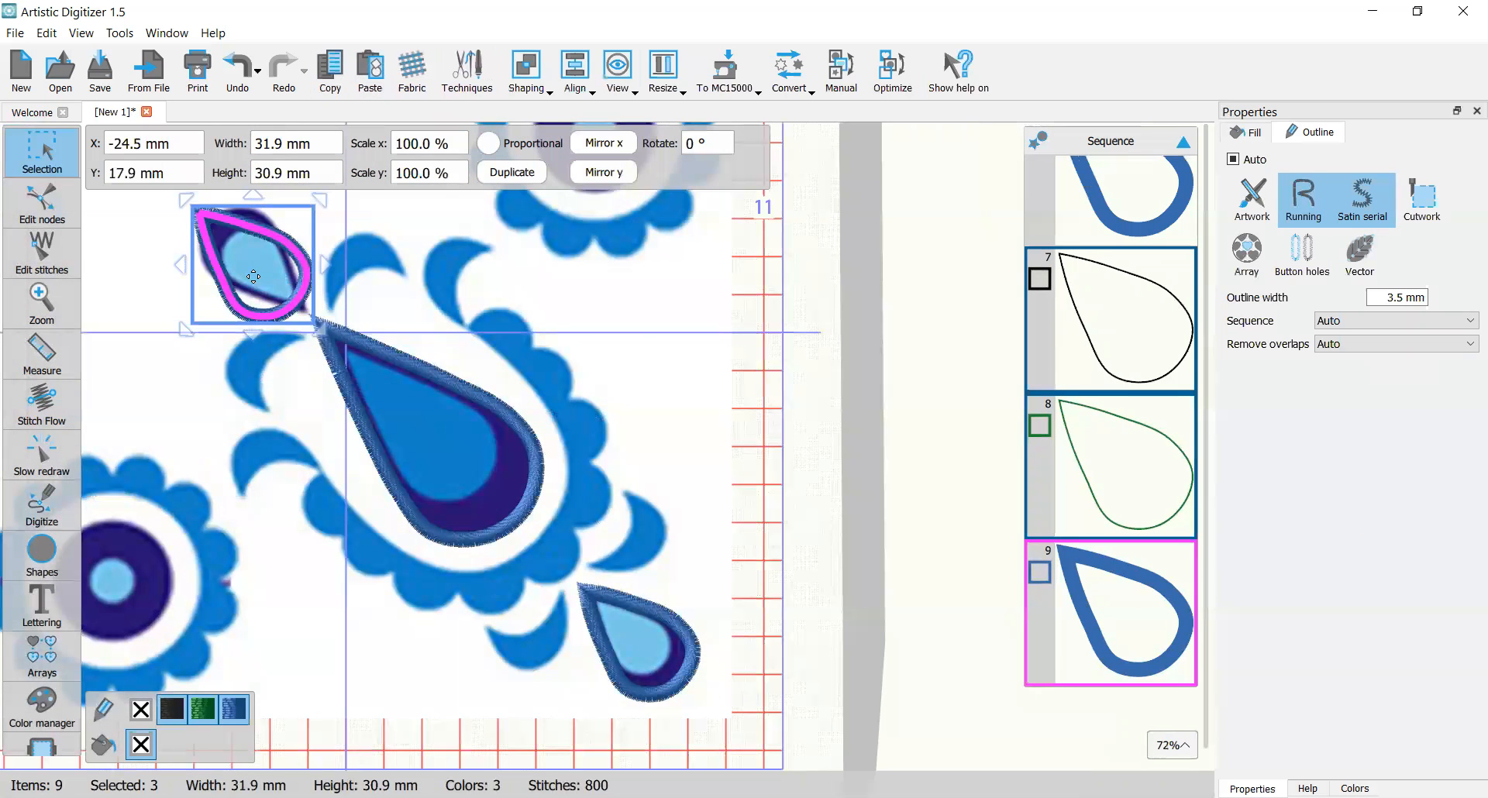
pyautogui.scroll(3, 255, 278)
pyautogui.hscroll(-3, 283, 341)
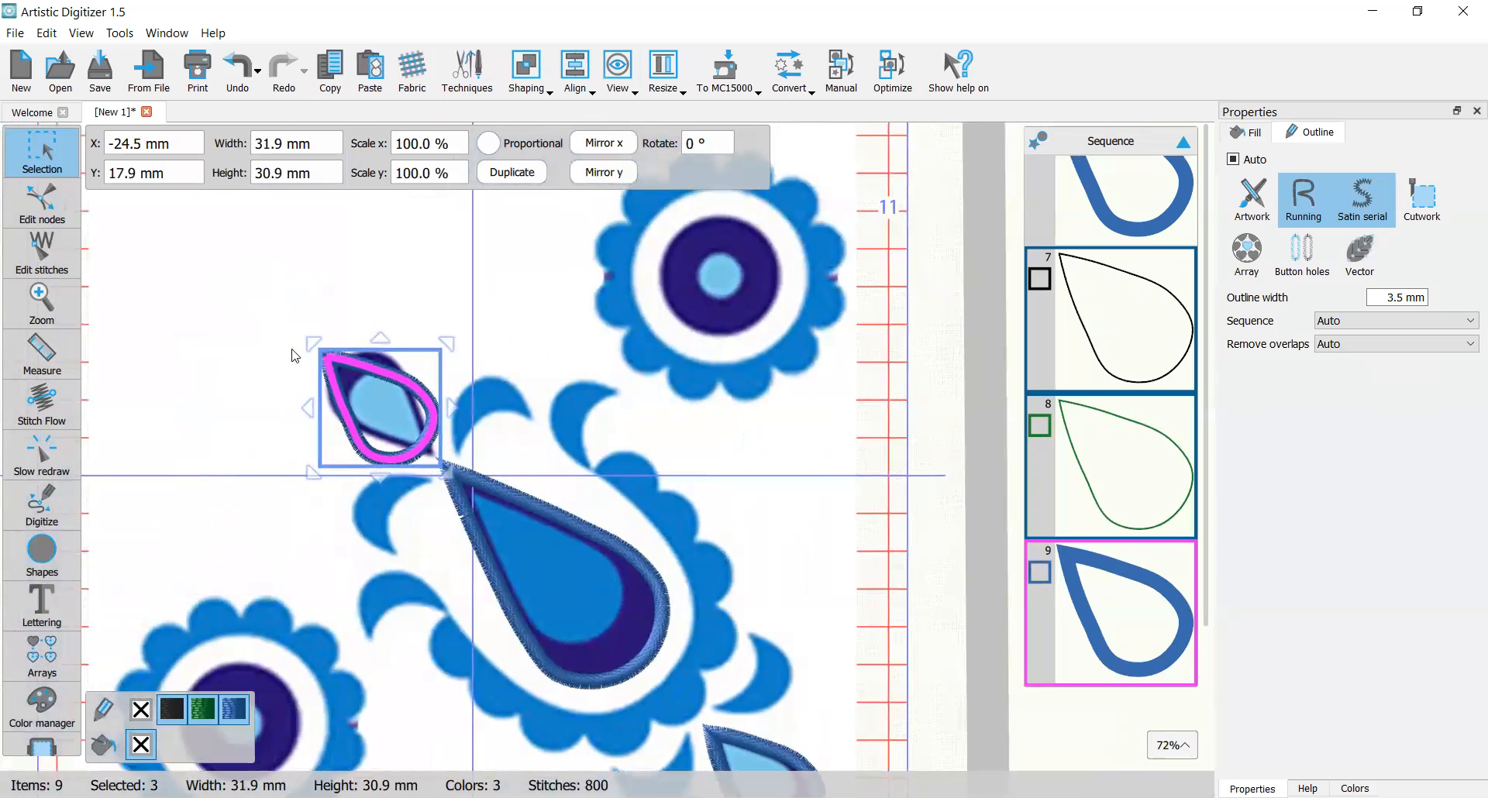
pyautogui.hscroll(-1, 292, 355)
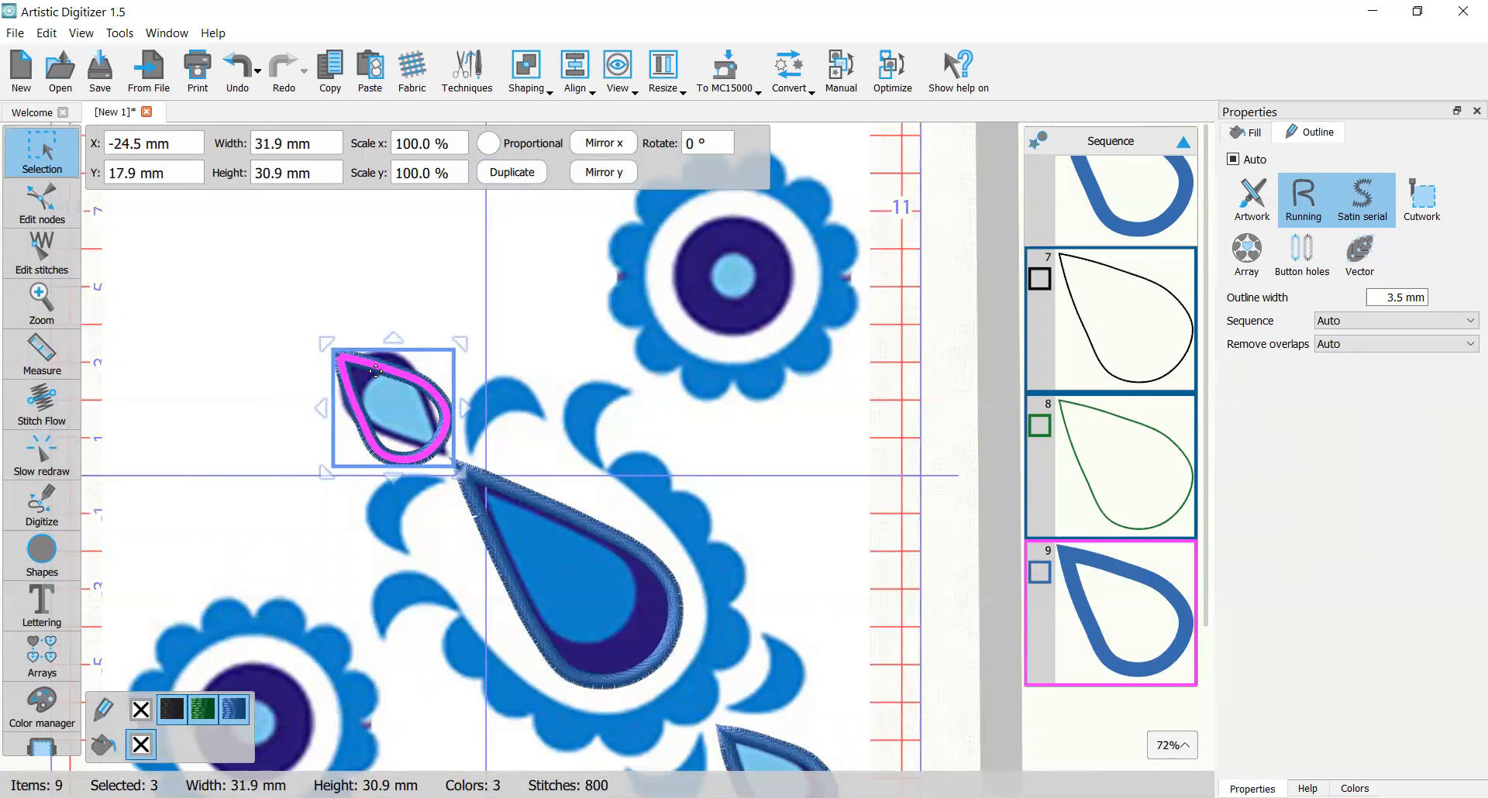
pyautogui.scroll(1, 375, 371)
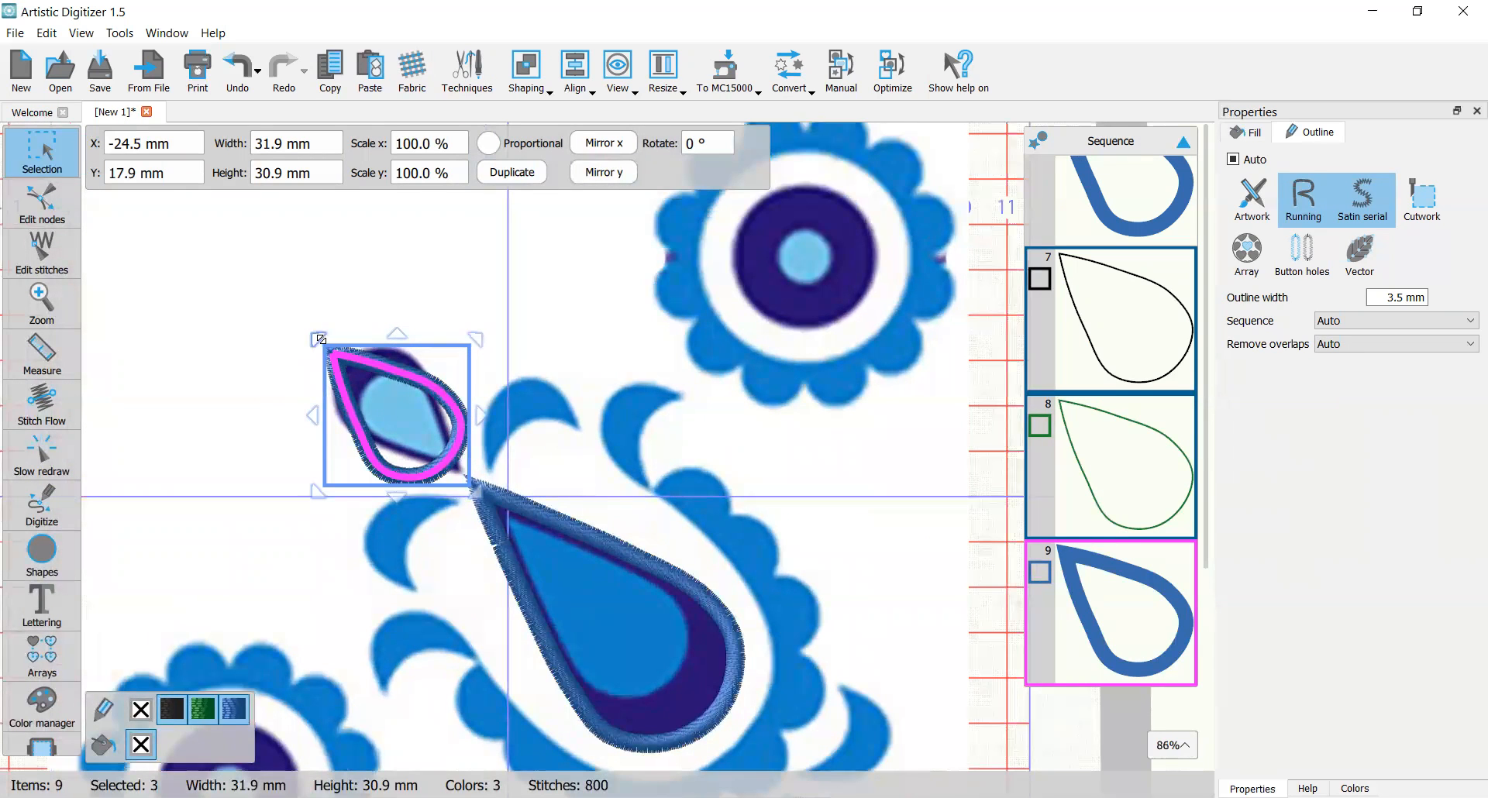
pyautogui.click(402, 387)
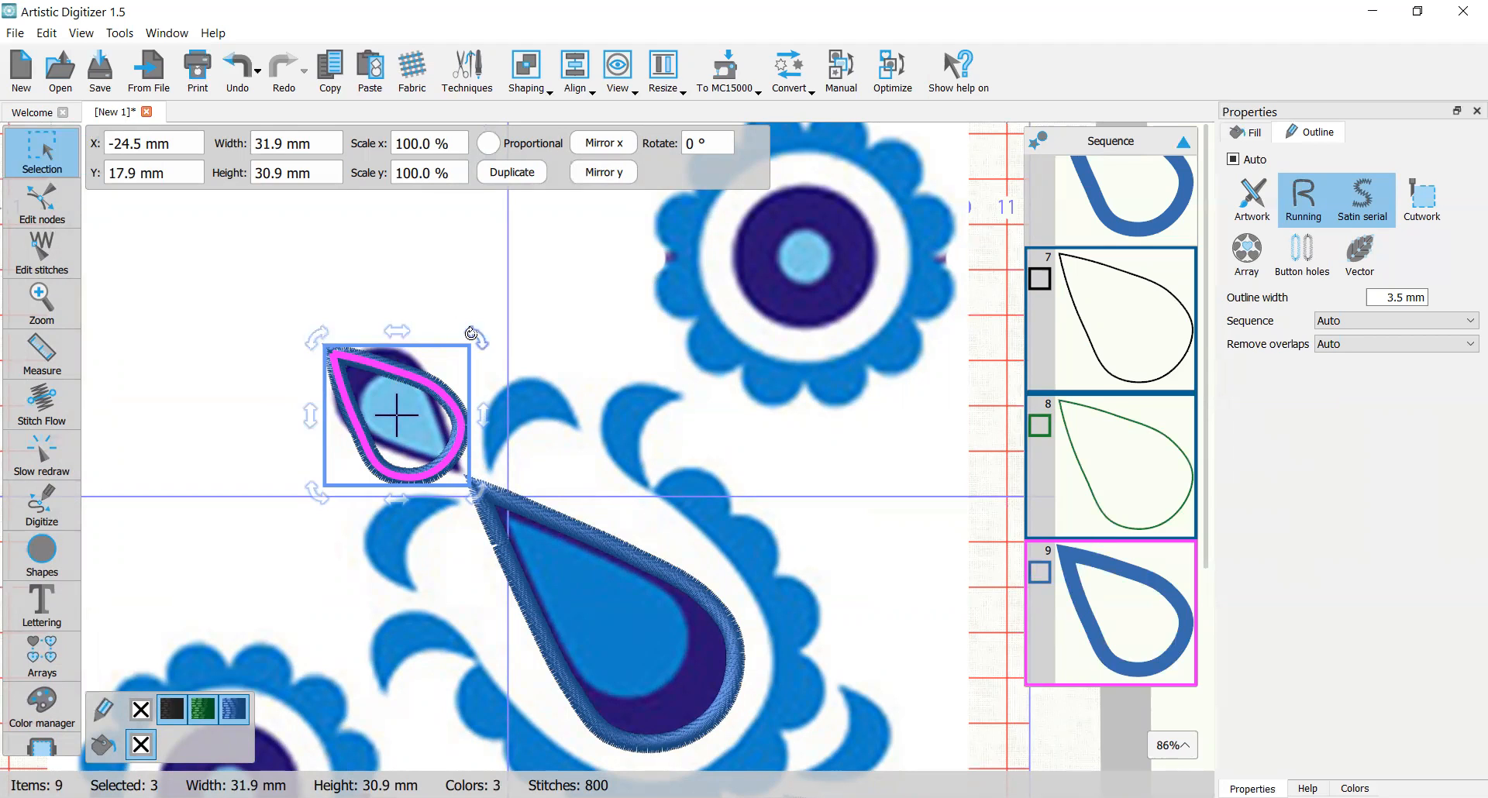
pyautogui.moveTo(481, 335); pyautogui.dragTo(235, 568)
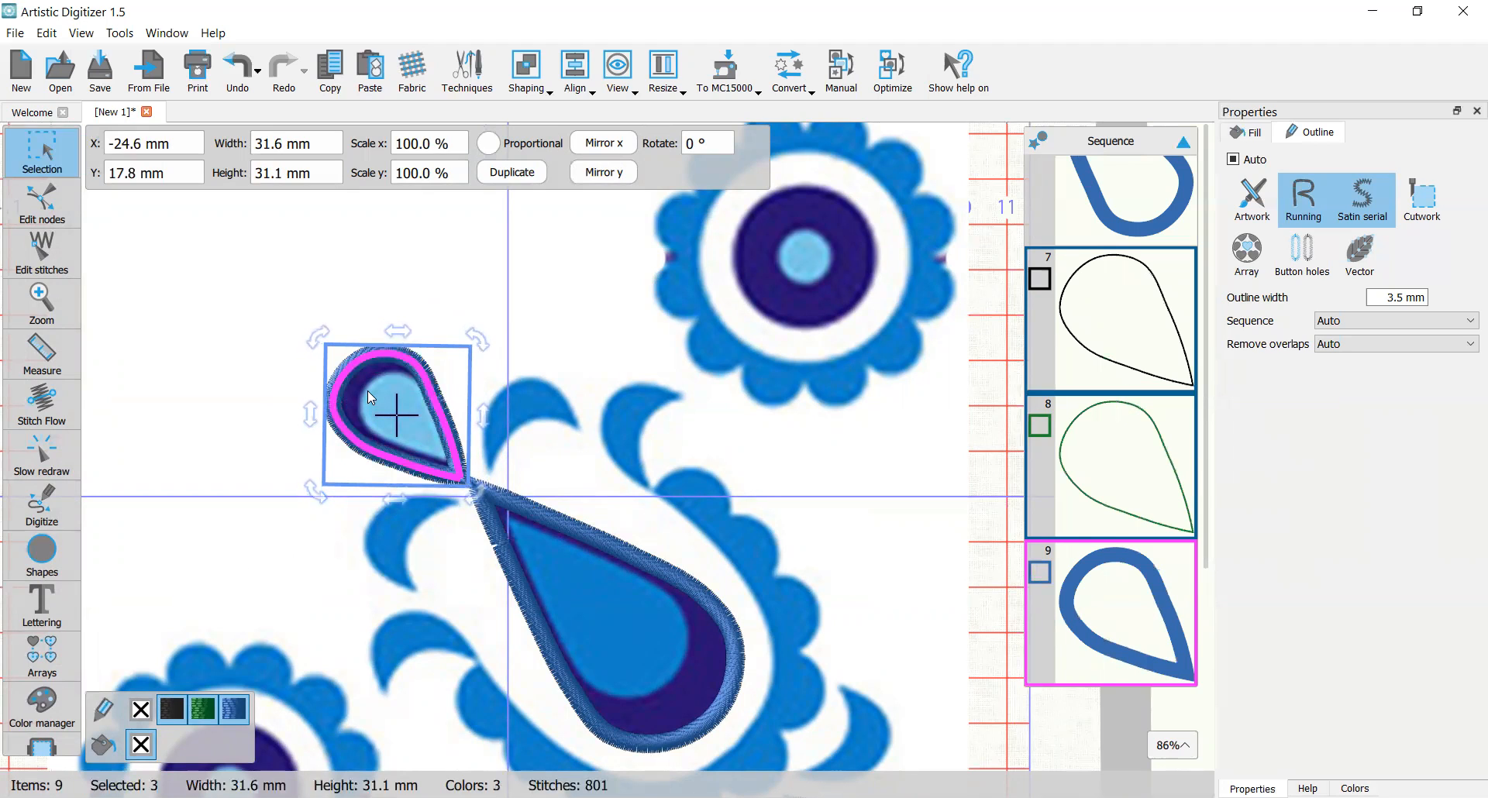
# Step: Shift the rotated outline set slightly up and outward to about X -27.3 mm, Y 20.2 mm, and deselect it
pyautogui.click(350, 370)
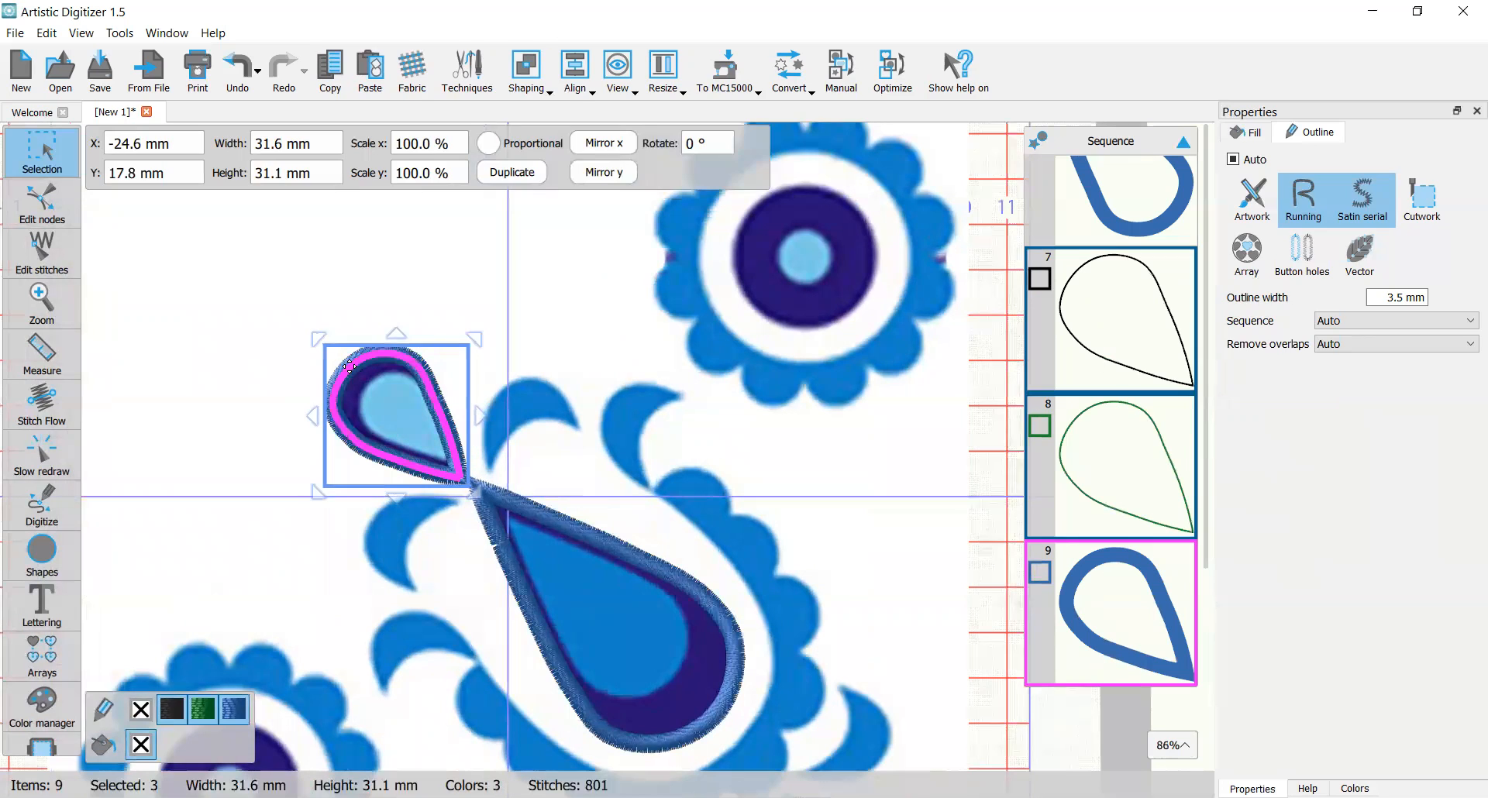
pyautogui.moveTo(353, 367); pyautogui.dragTo(339, 353)
pyautogui.click(505, 388)
# Step: Rotate the upper small teardrop's outline set slightly to adjust its tip's alignment, and deselect it
pyautogui.scroll(-3, 567, 495)
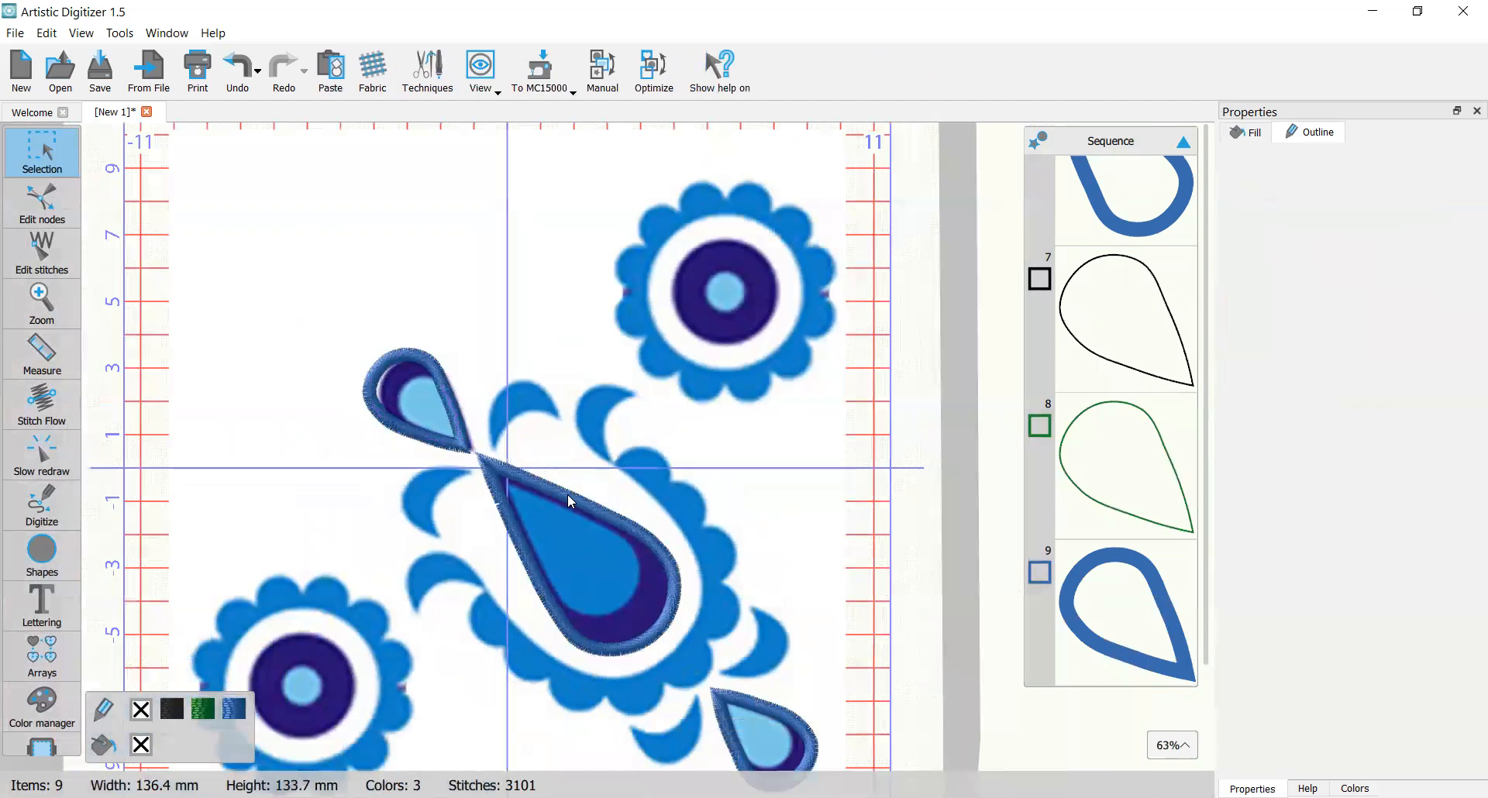
pyautogui.scroll(5, 584, 536)
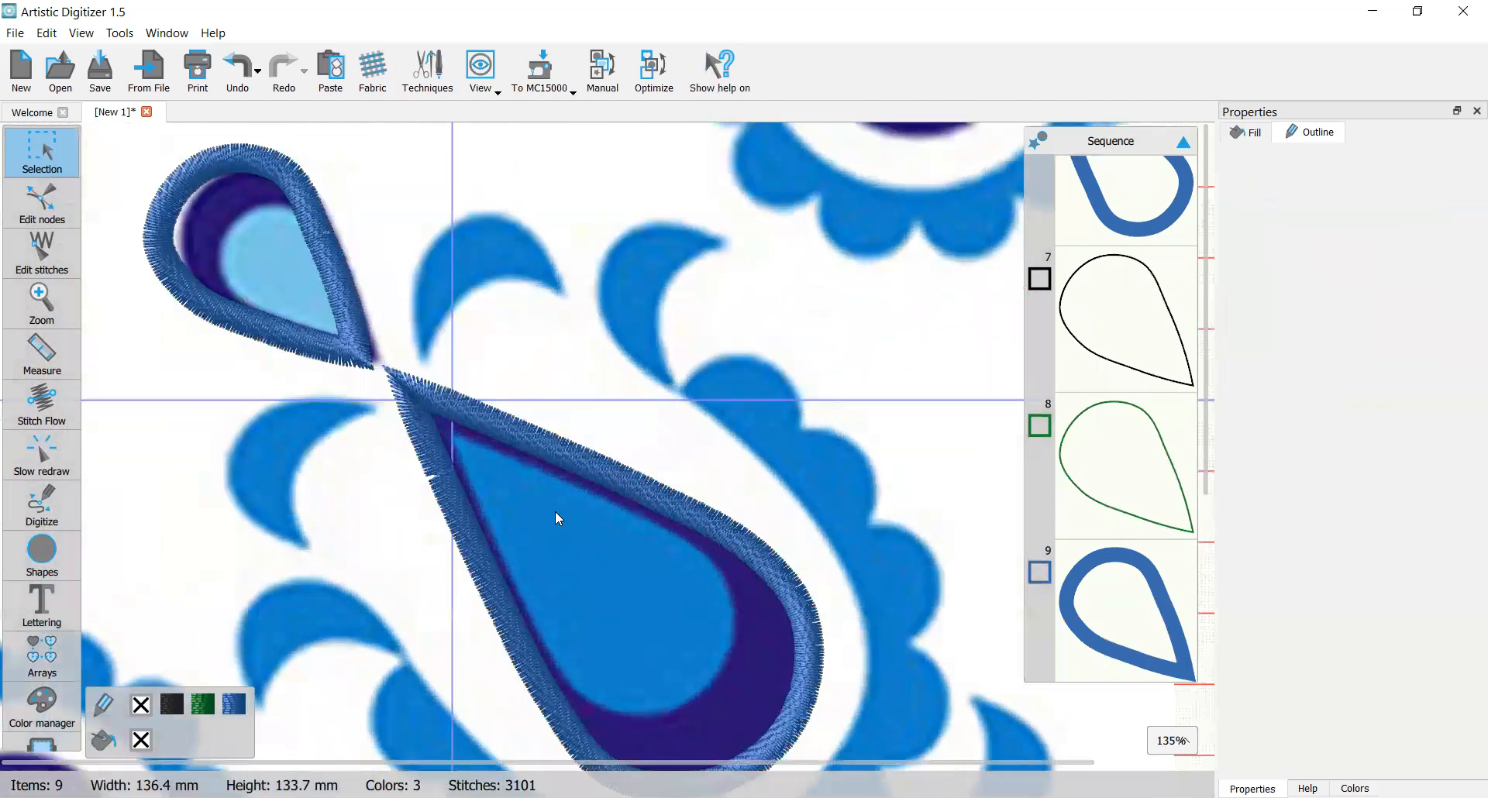
pyautogui.click(307, 325)
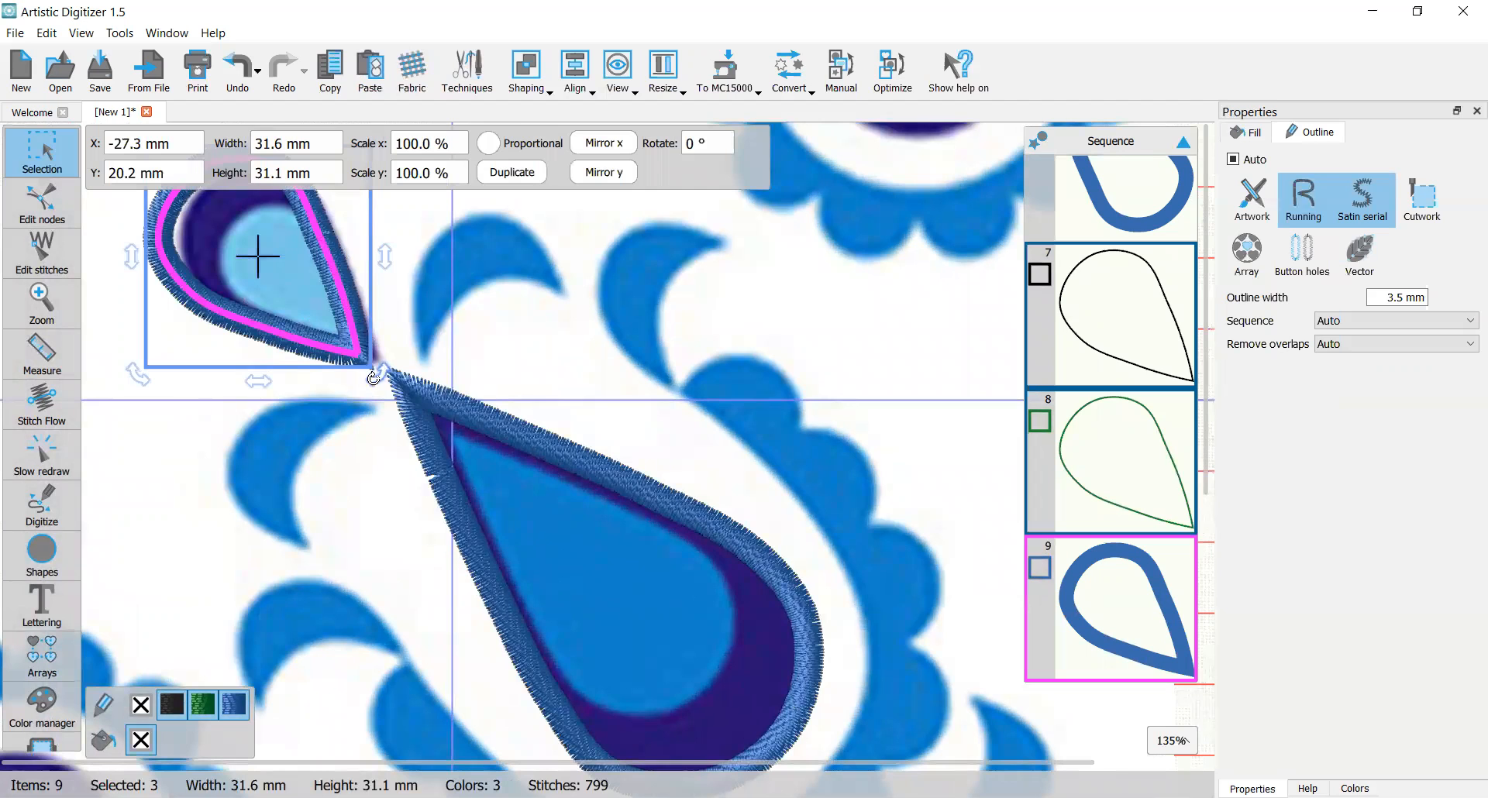
pyautogui.moveTo(376, 374); pyautogui.dragTo(386, 372)
pyautogui.click(342, 379)
pyautogui.scroll(-3, 342, 379)
pyautogui.scroll(-3, 572, 334)
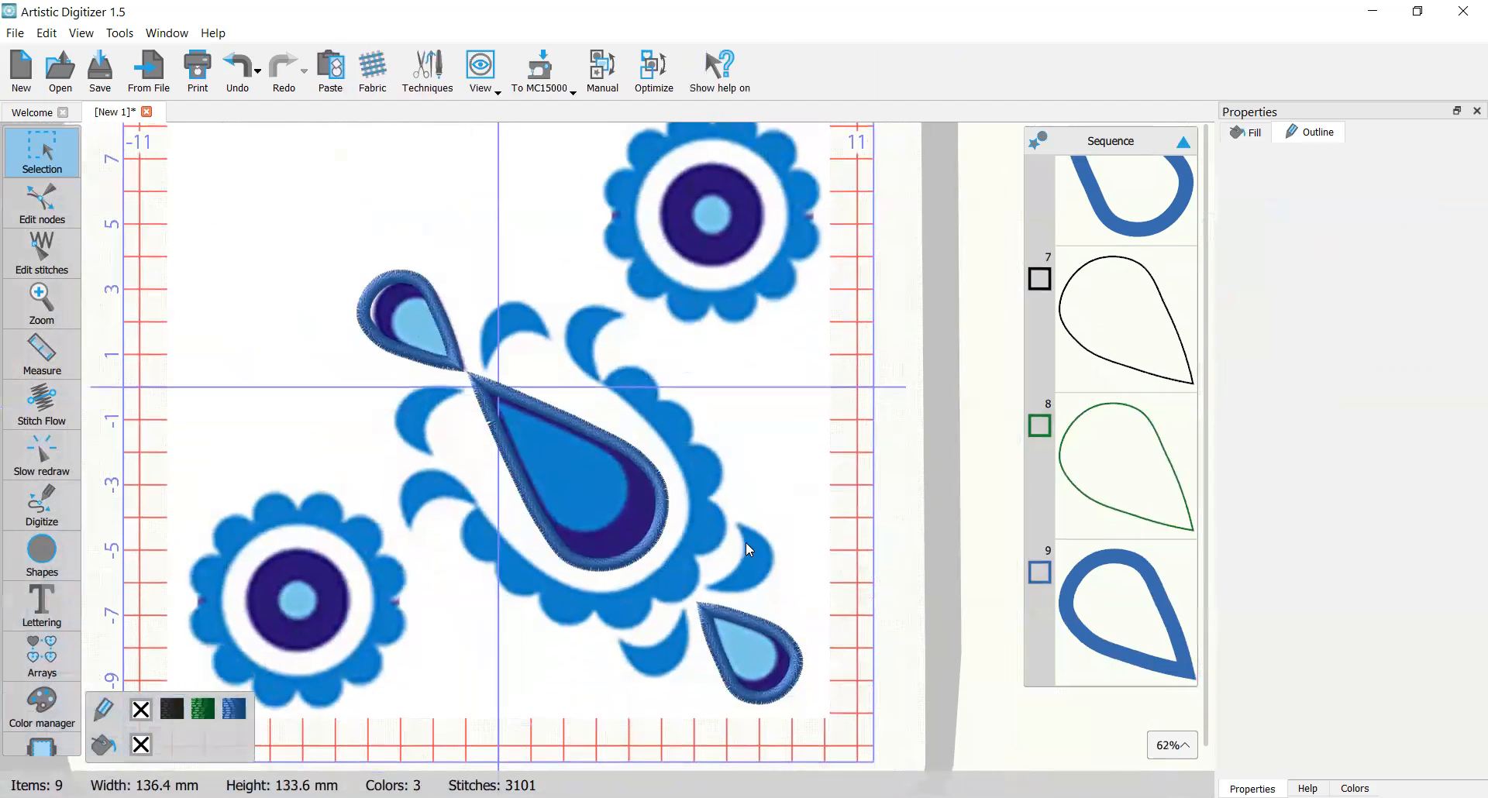
pyautogui.scroll(5, 1116, 419)
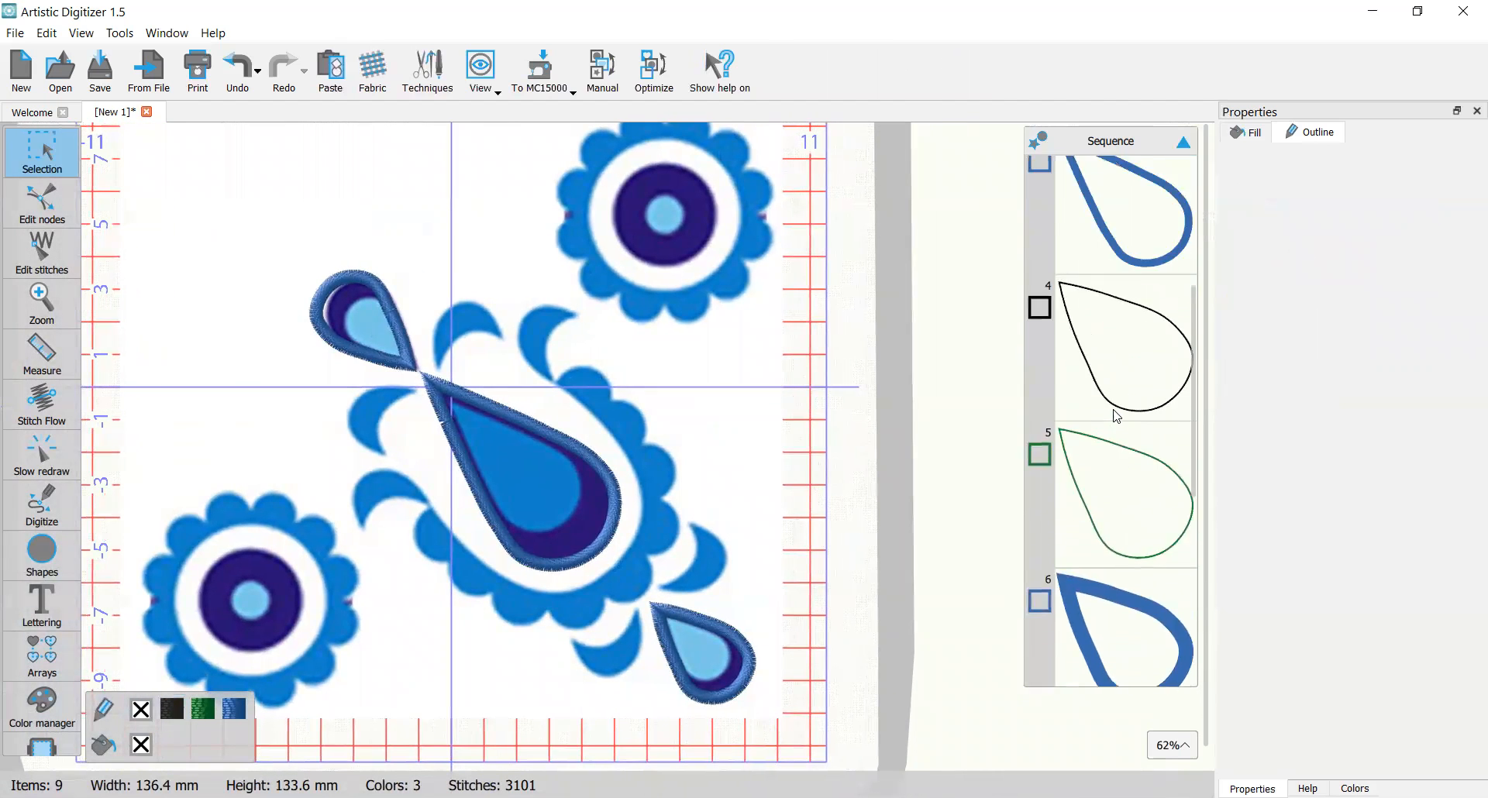
pyautogui.scroll(-5, 1116, 259)
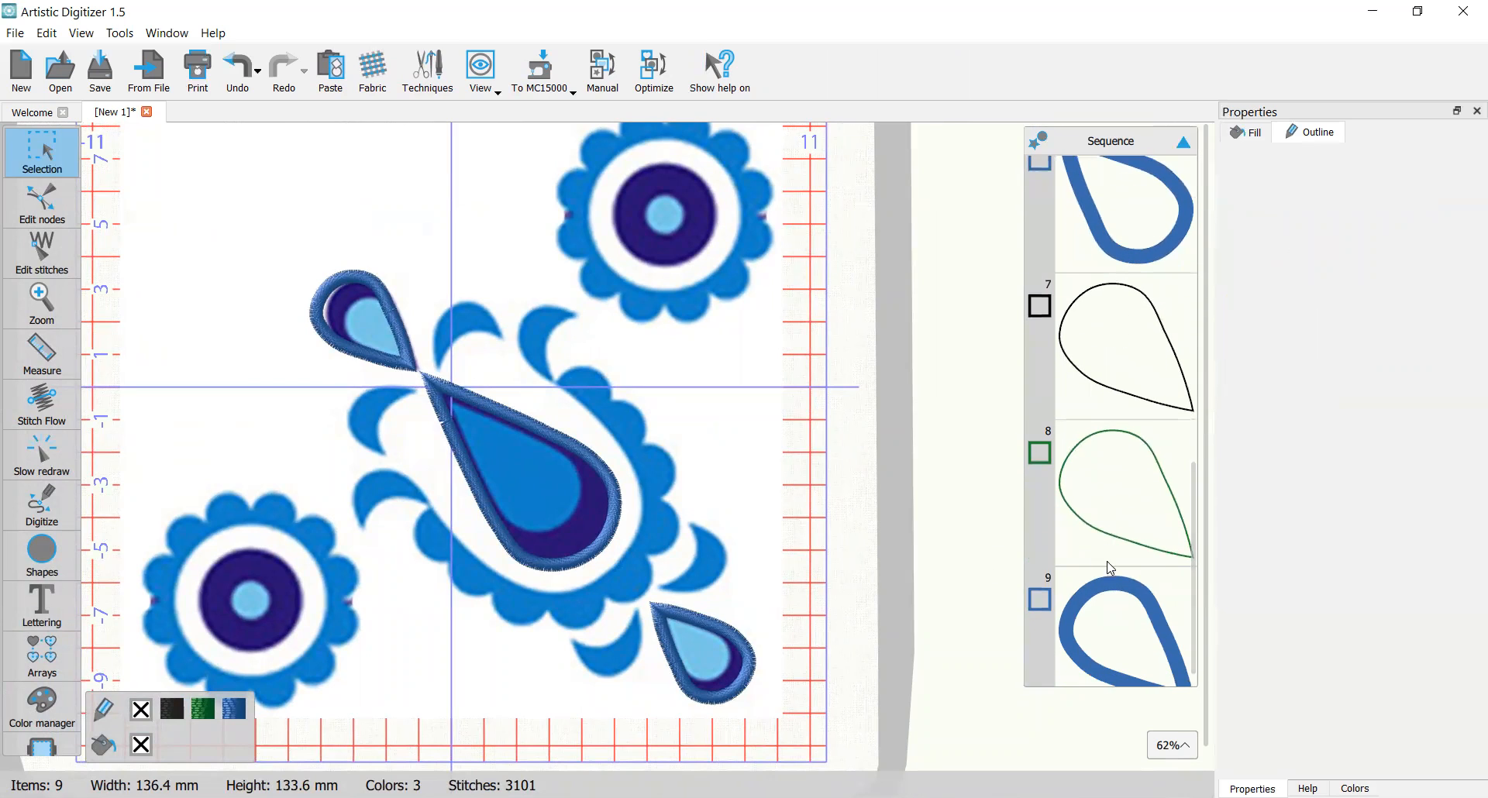
pyautogui.scroll(-2, 1115, 577)
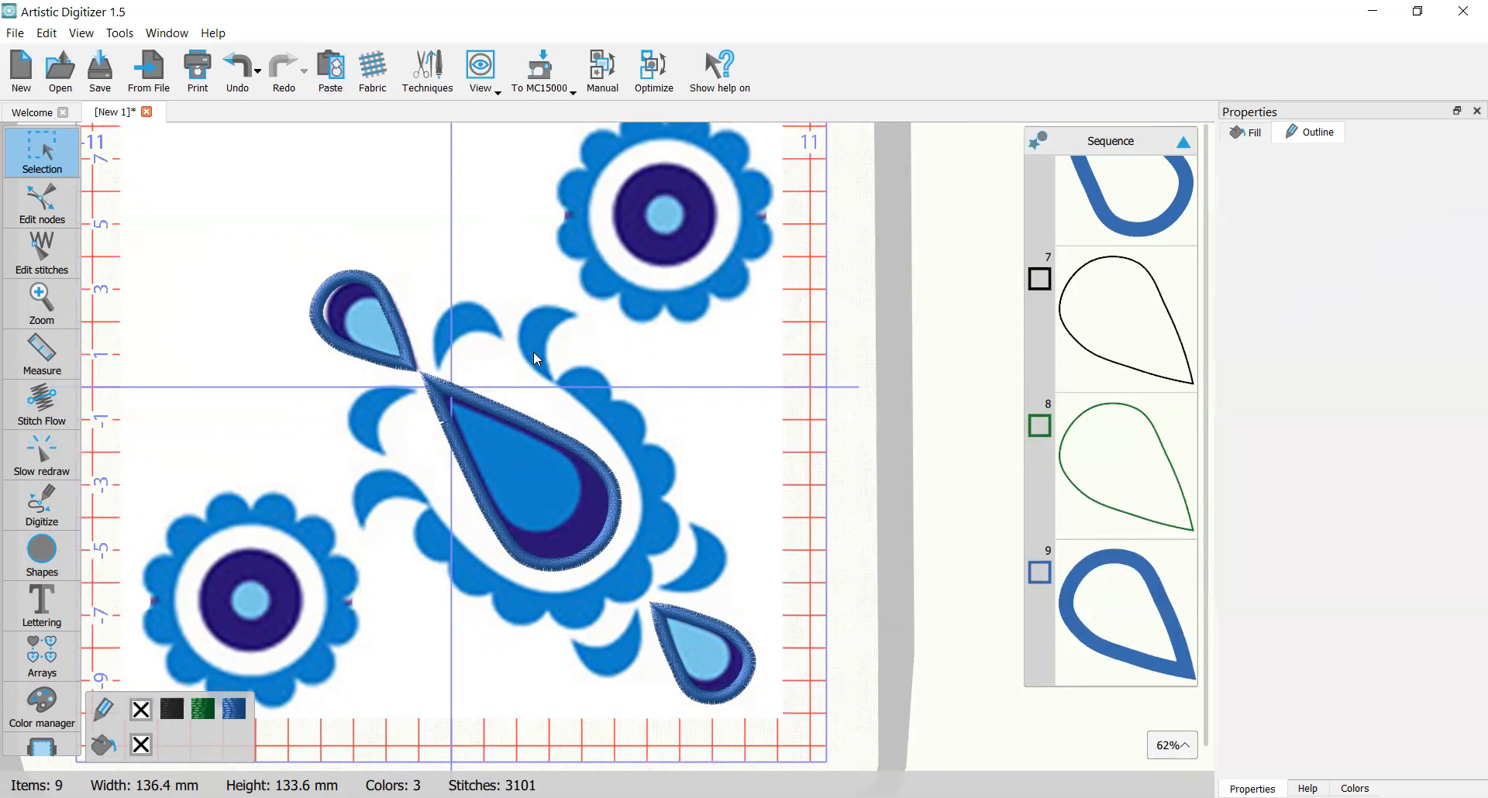
# Step: Trace the crescent touching the upper end of the scalloped border as a closed outline shape, about 18.3 mm wide and 23.6 mm high
pyautogui.scroll(6, 534, 352)
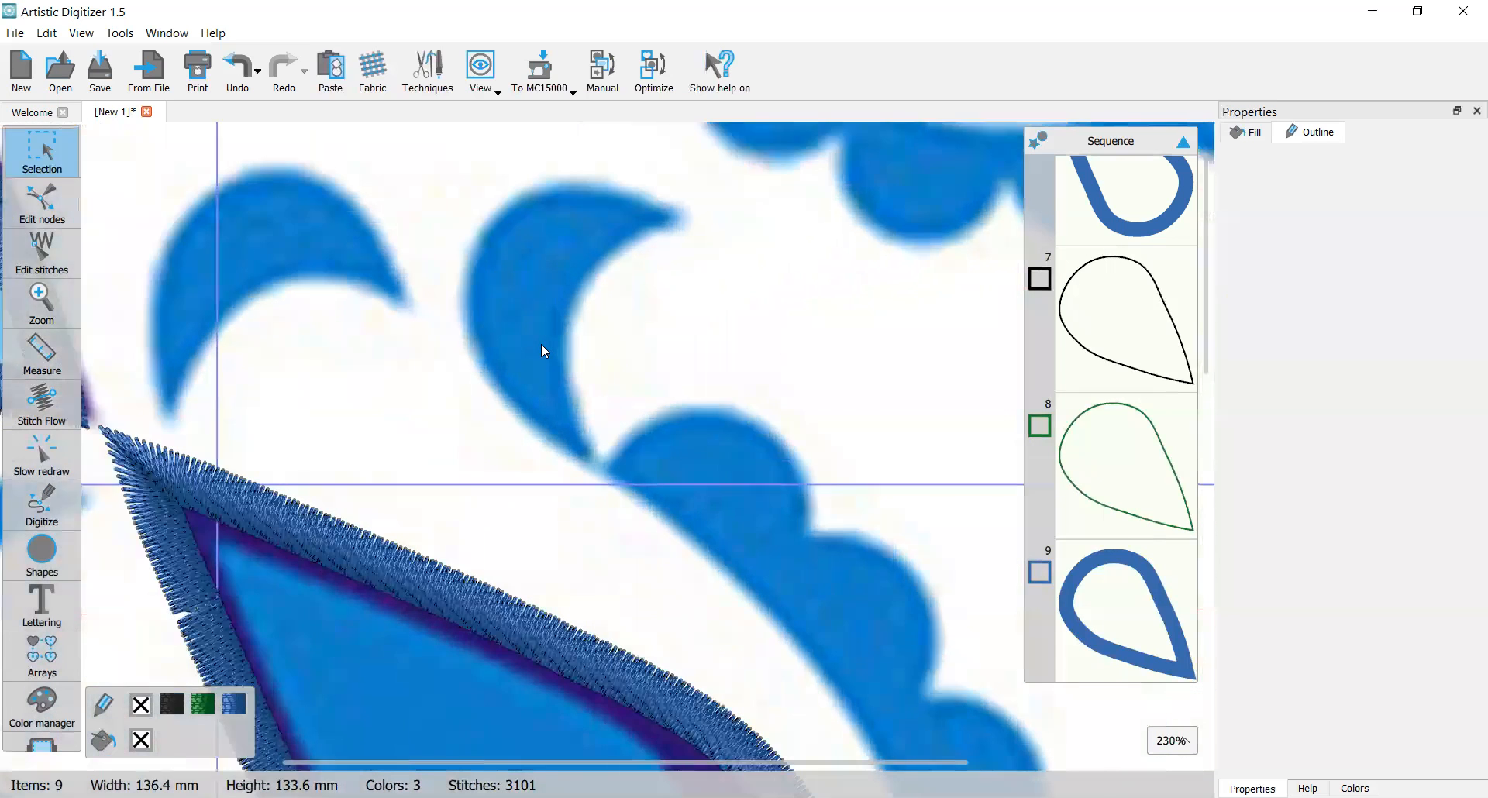
pyautogui.scroll(1, 545, 351)
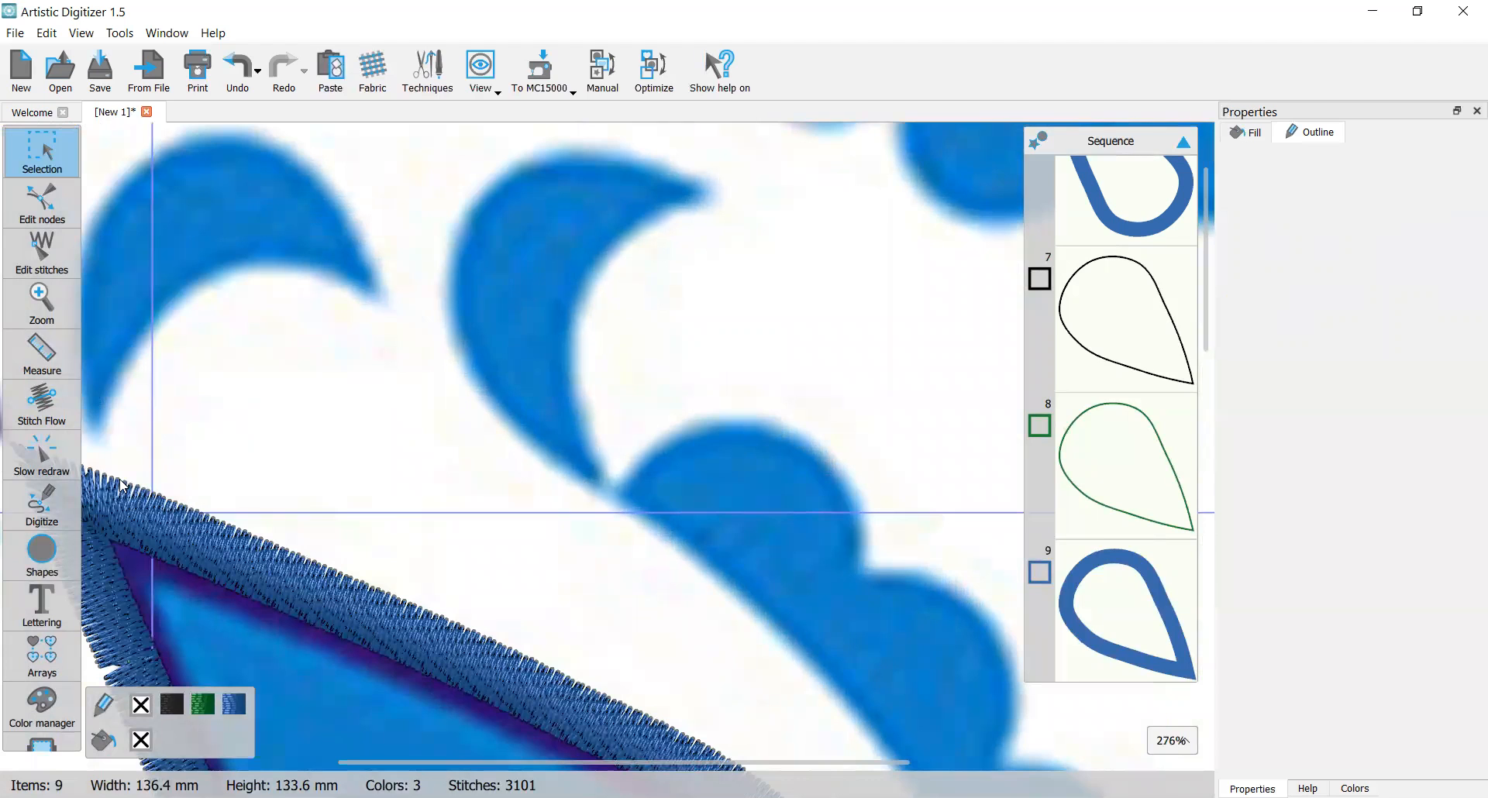
pyautogui.click(35, 505)
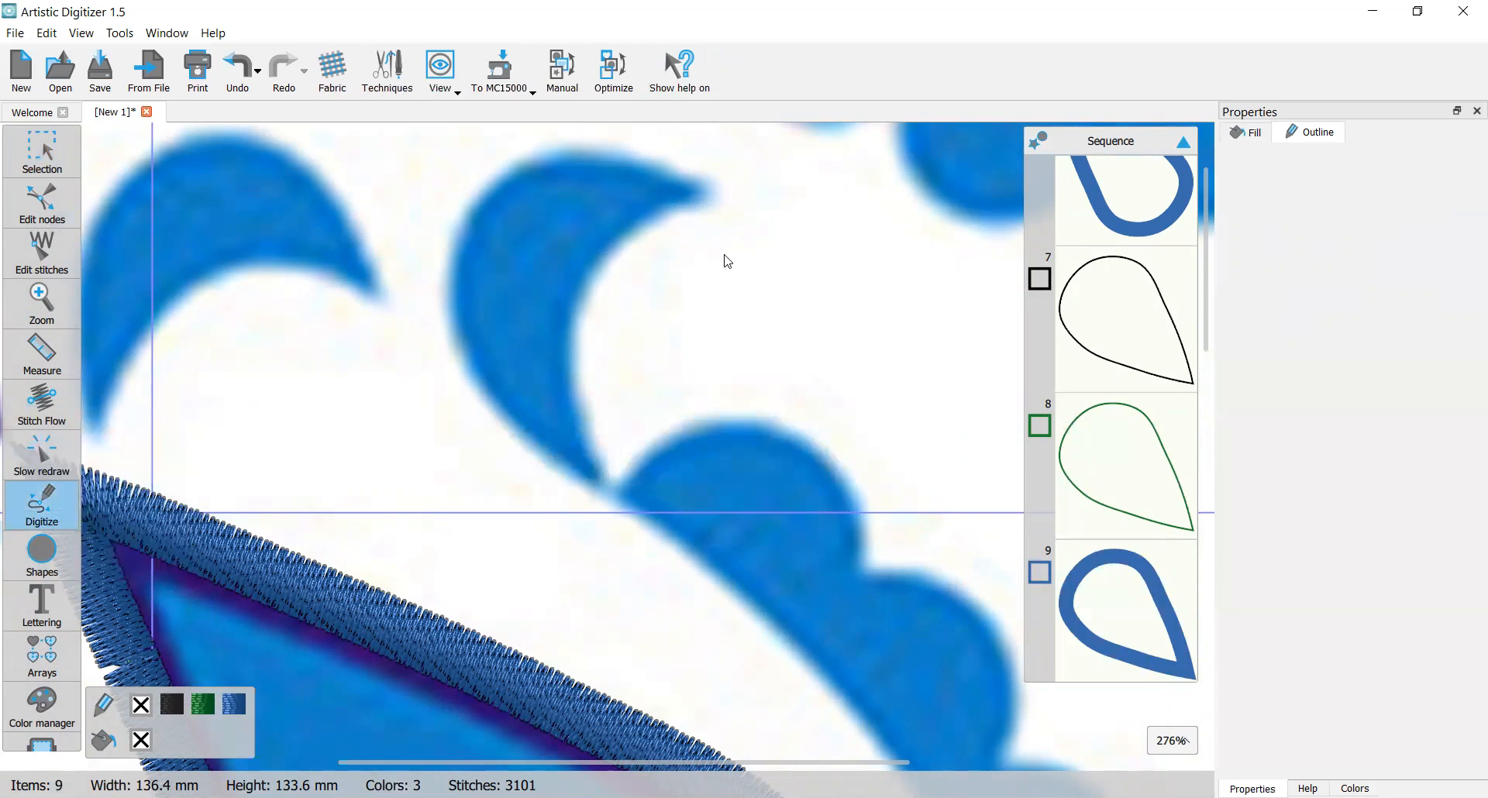
pyautogui.click(708, 191)
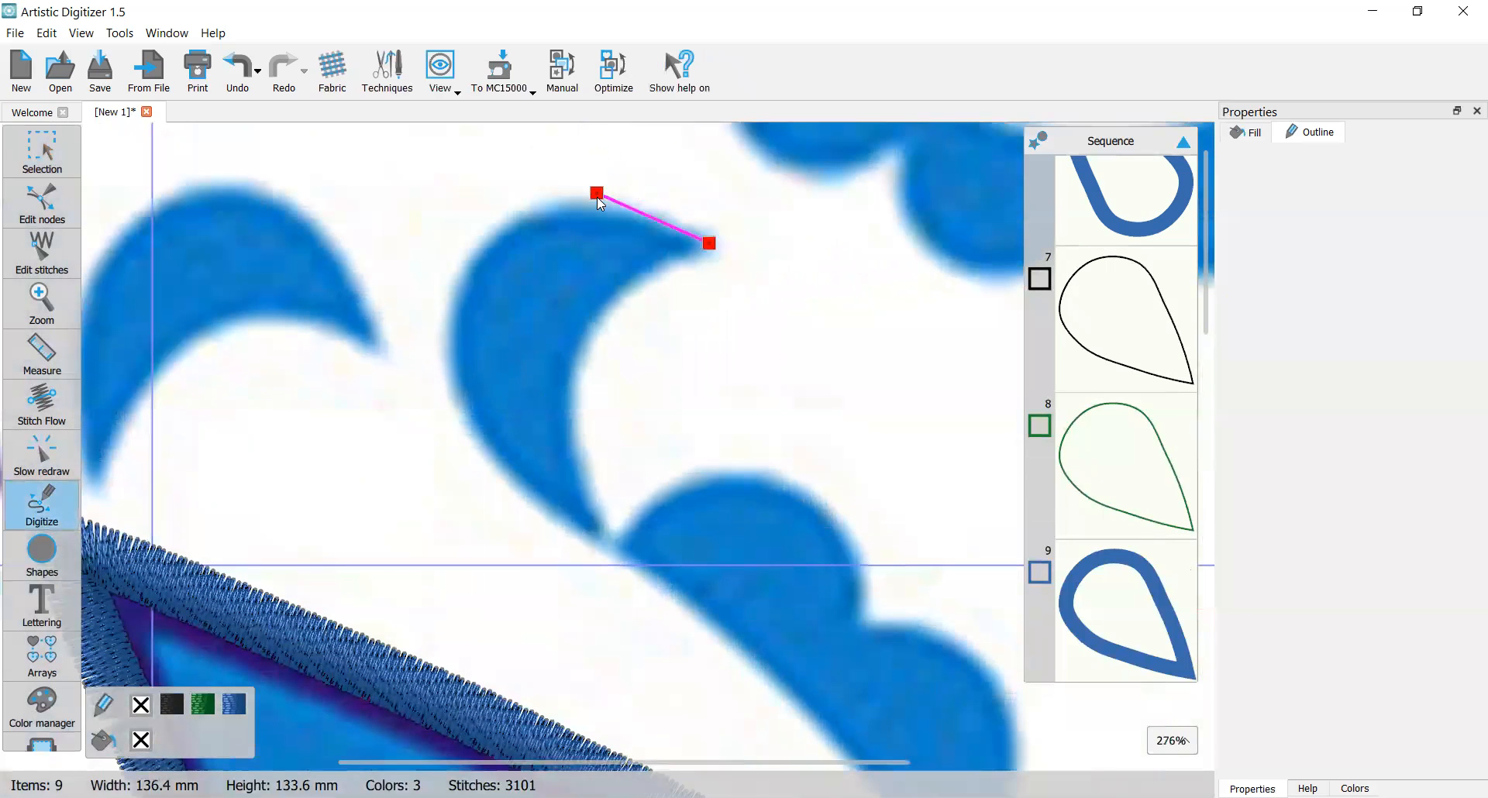
pyautogui.click(594, 205)
pyautogui.click(485, 246)
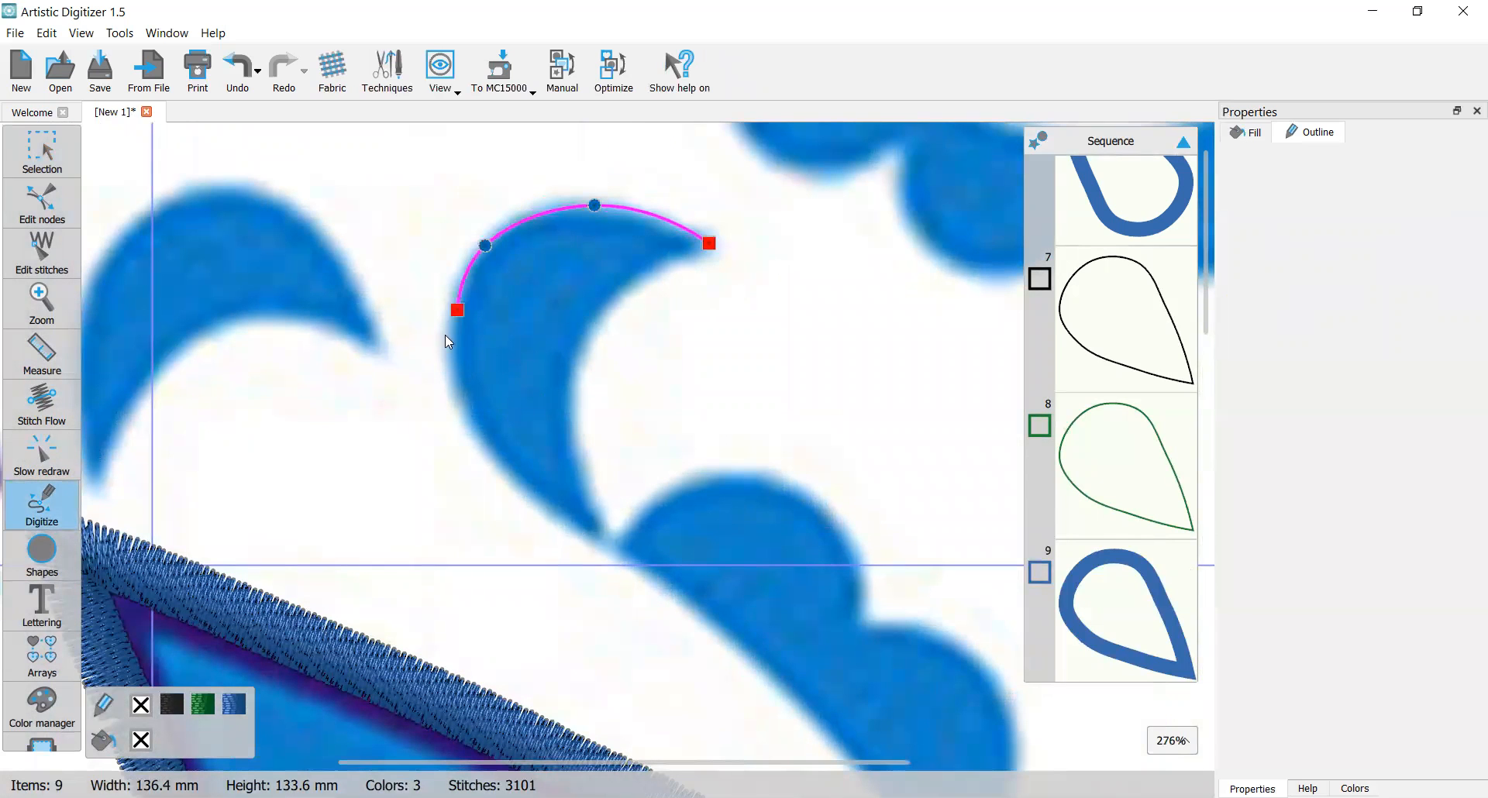
pyautogui.click(452, 378)
pyautogui.click(505, 471)
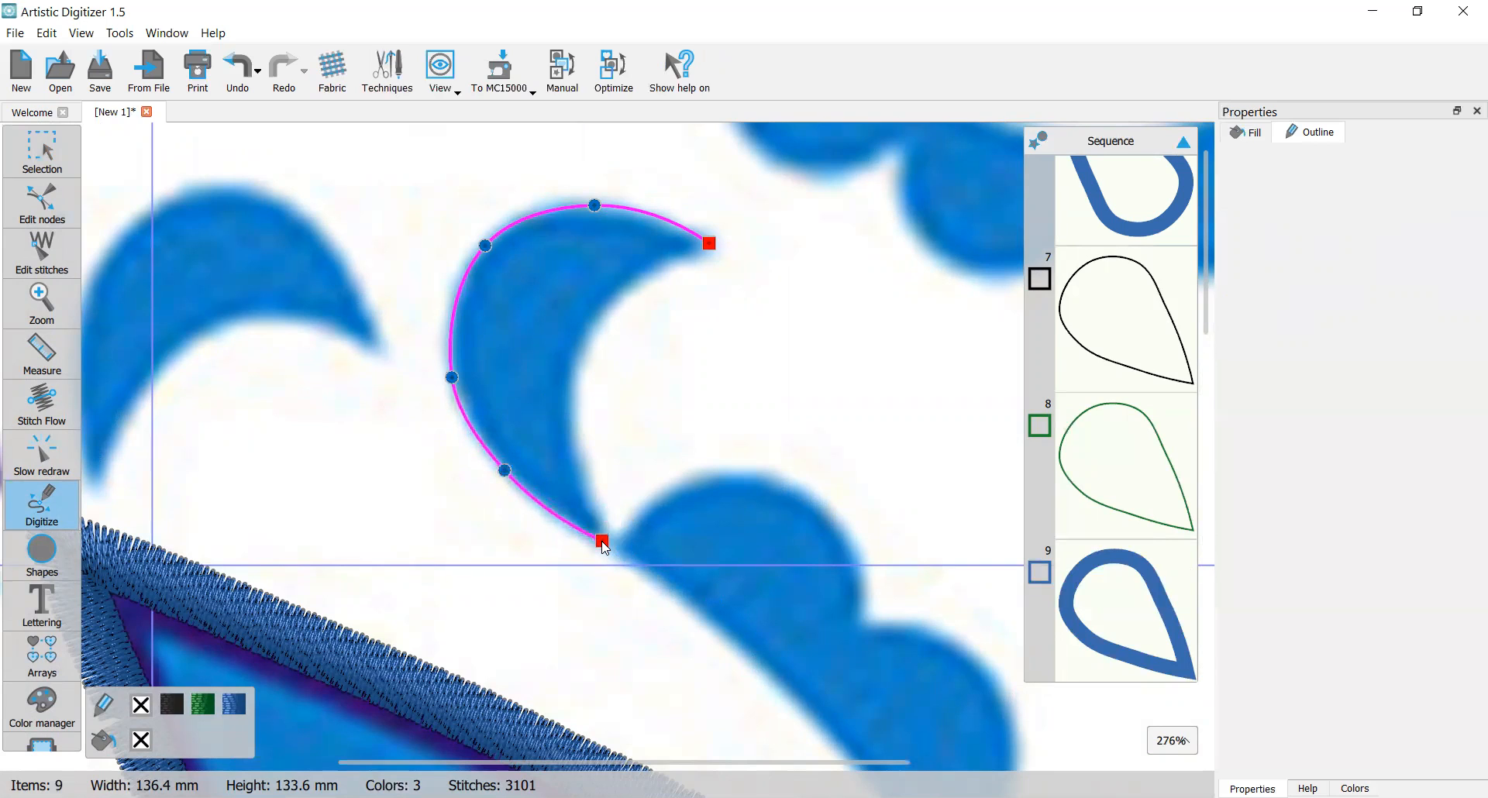
pyautogui.click(602, 540)
pyautogui.click(576, 454)
pyautogui.click(577, 356)
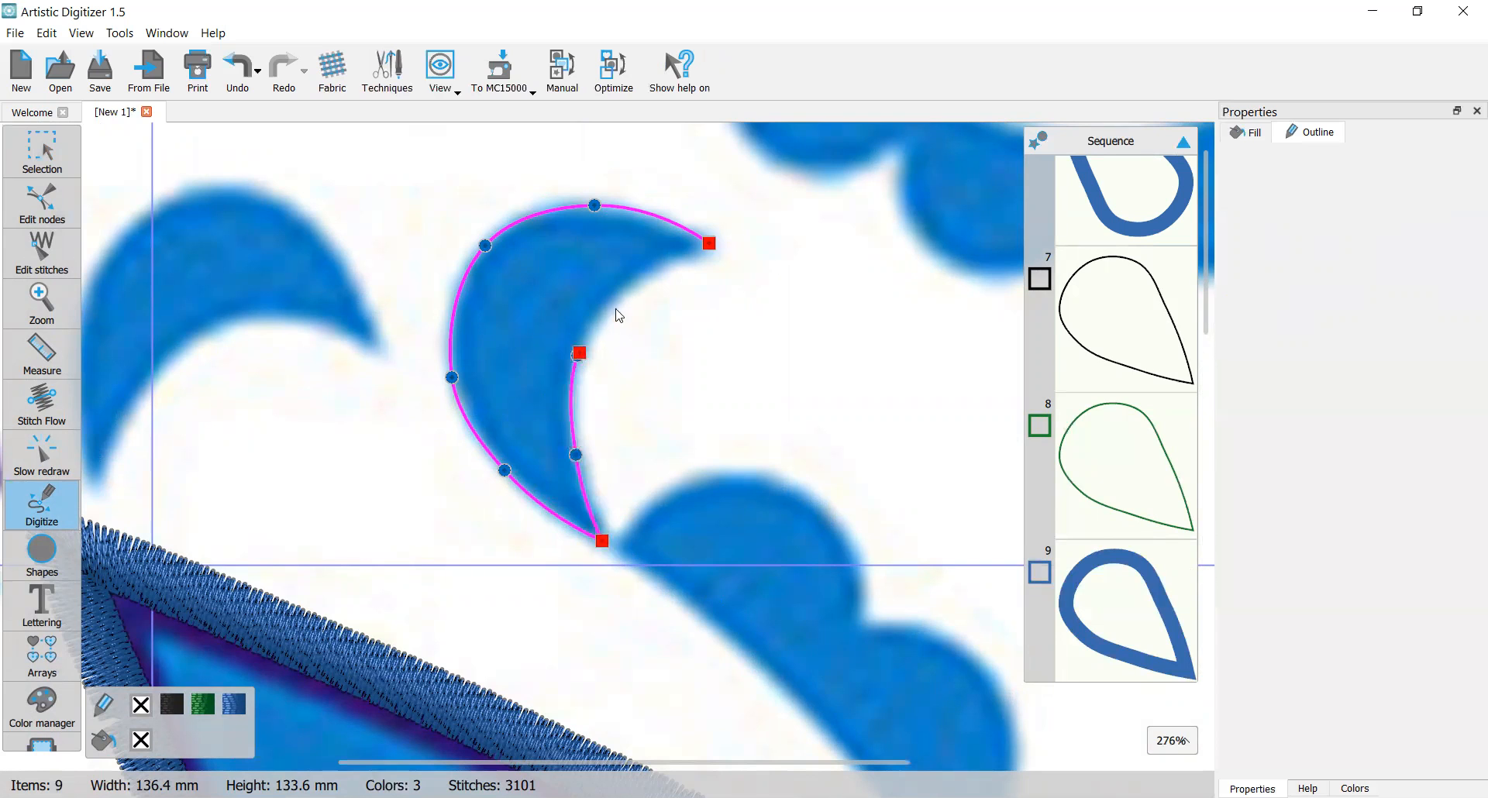
pyautogui.click(708, 243)
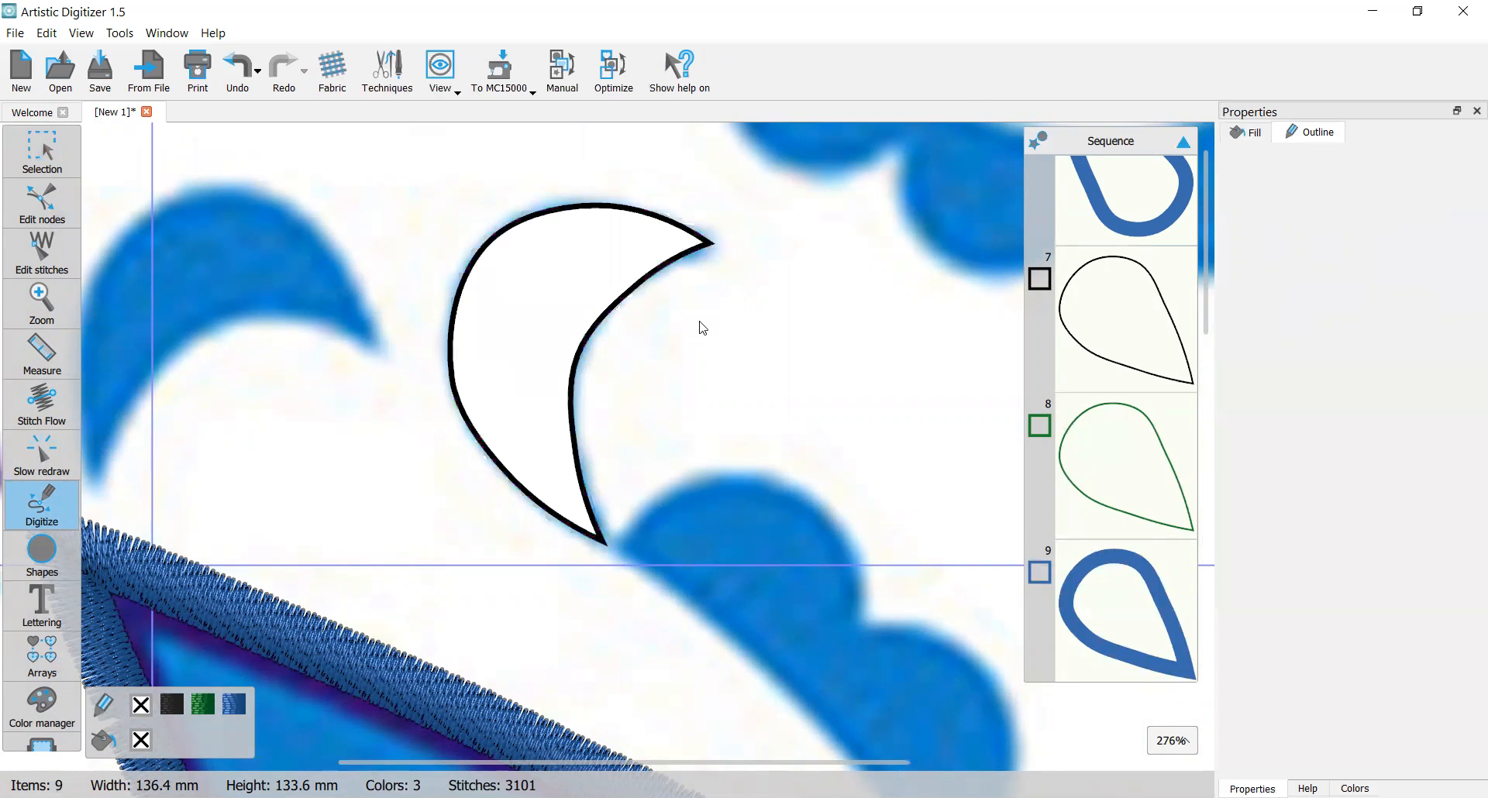
# Step: Finish digitizing the crescent and remove its outline colour, keeping only the fill
pyautogui.scroll(-2, 700, 325)
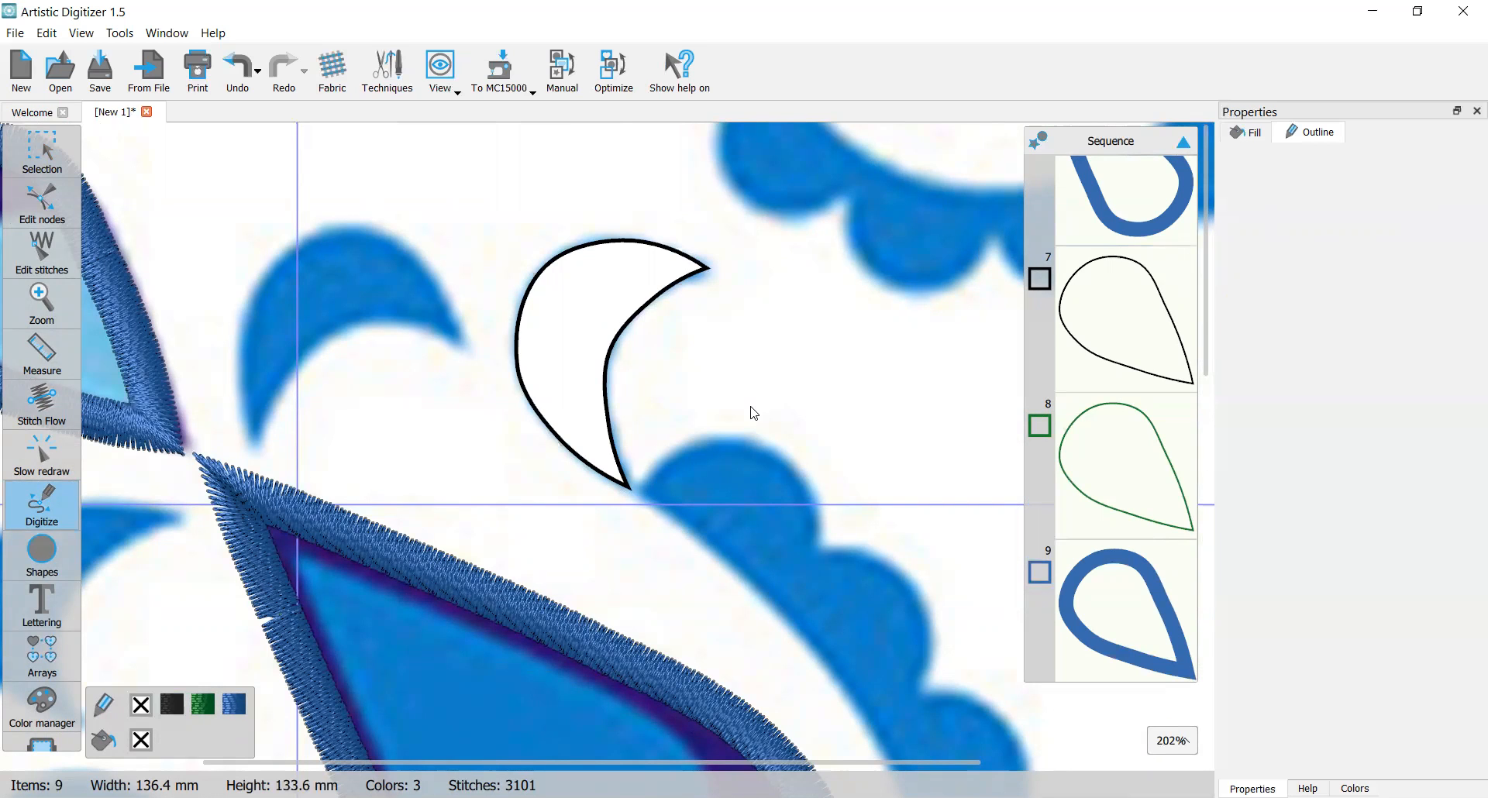
pyautogui.click(43, 145)
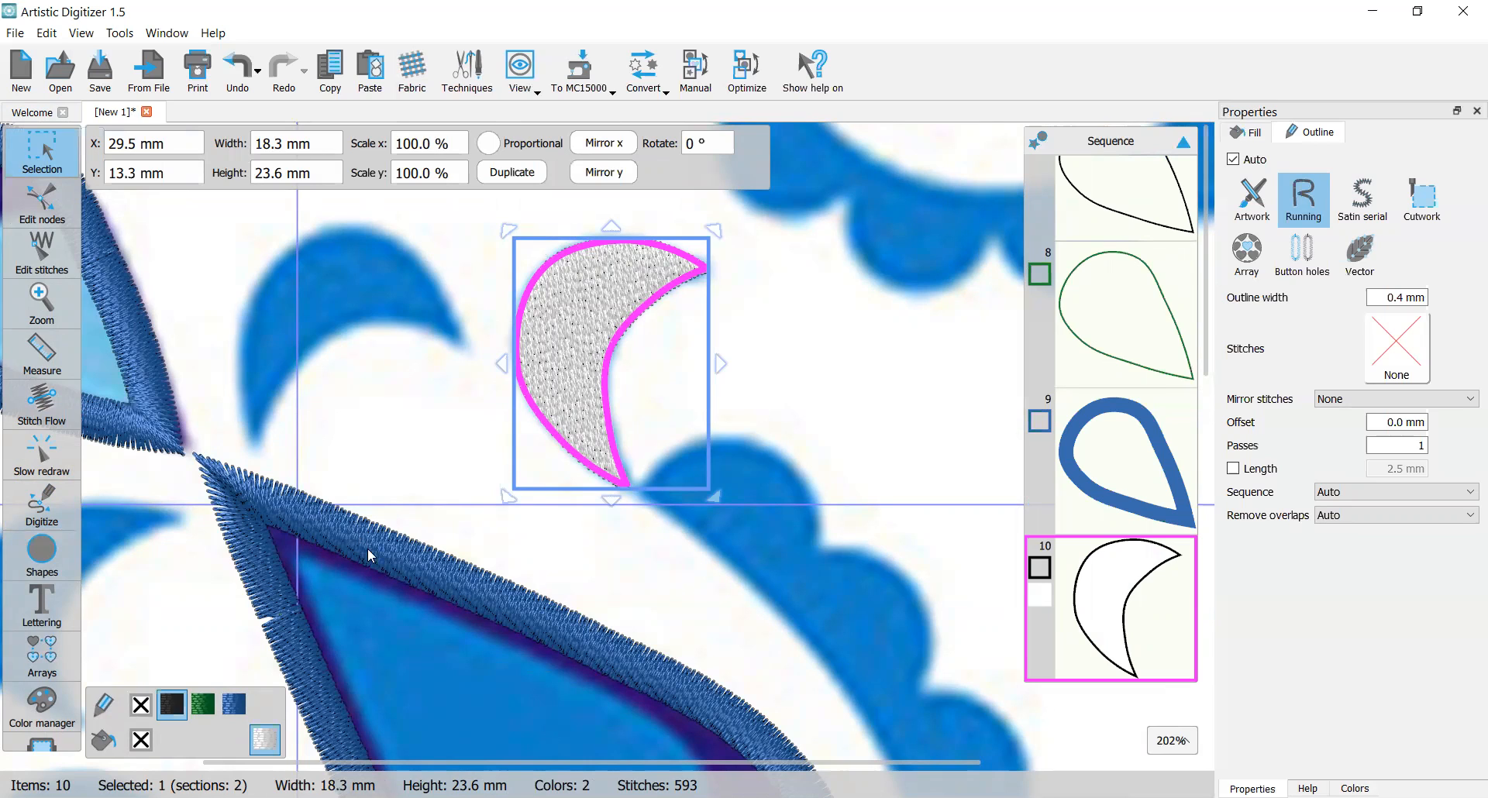
pyautogui.click(142, 708)
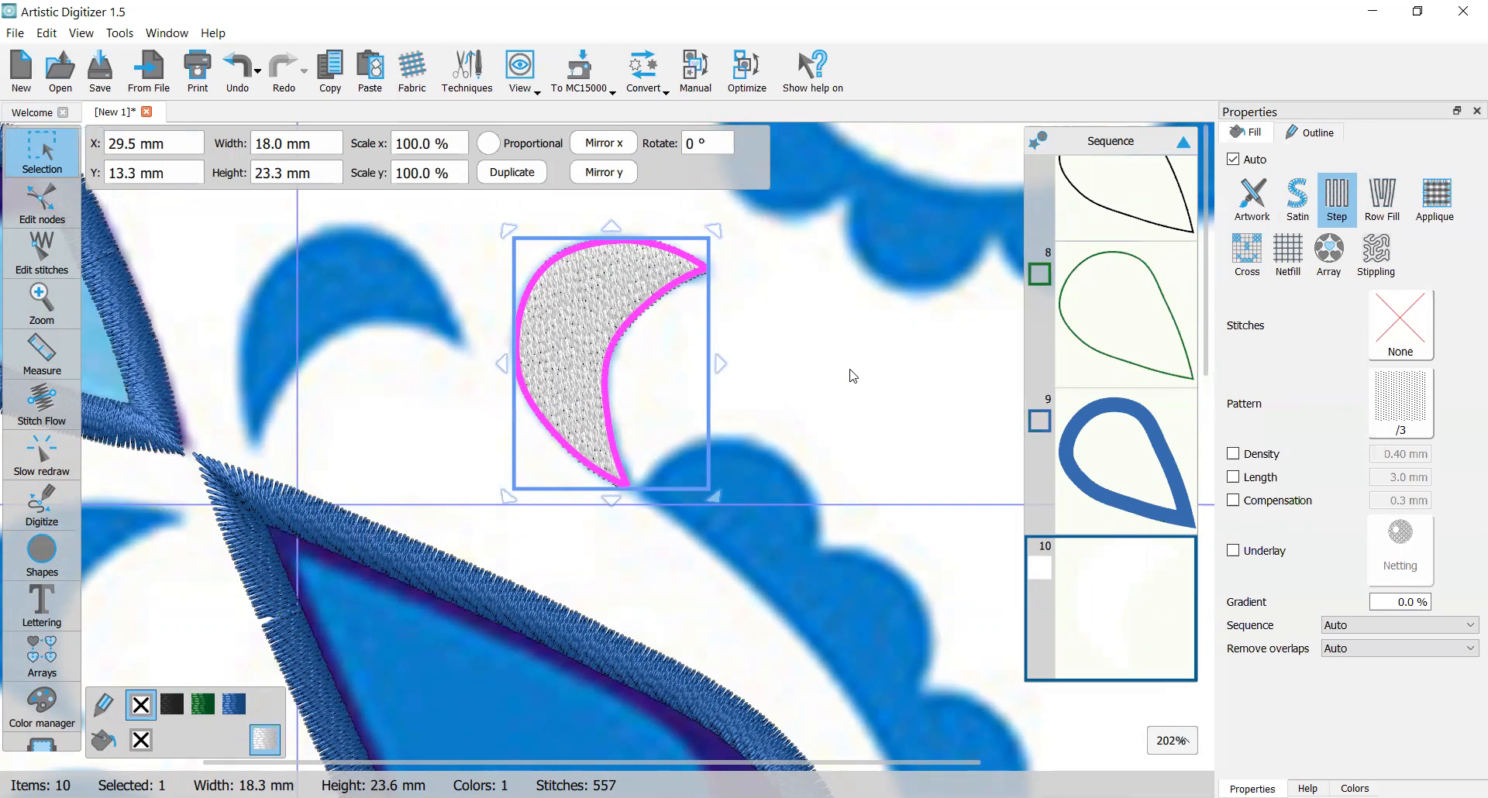
# Step: Give the crescent a blue fill matching the teardrops' satin, without an outline, and deselect it
pyautogui.scroll(-5, 856, 380)
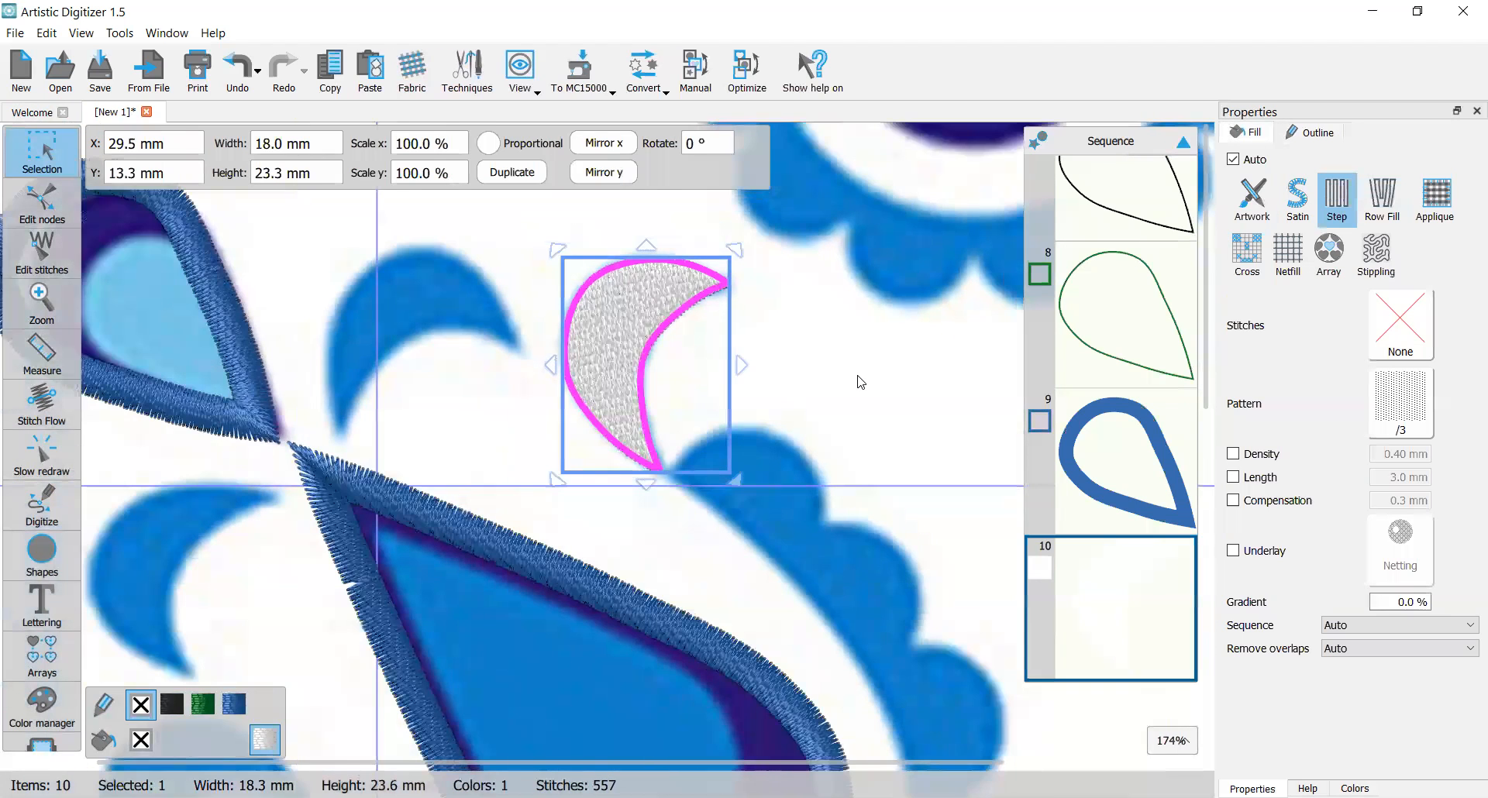
pyautogui.scroll(-1, 860, 381)
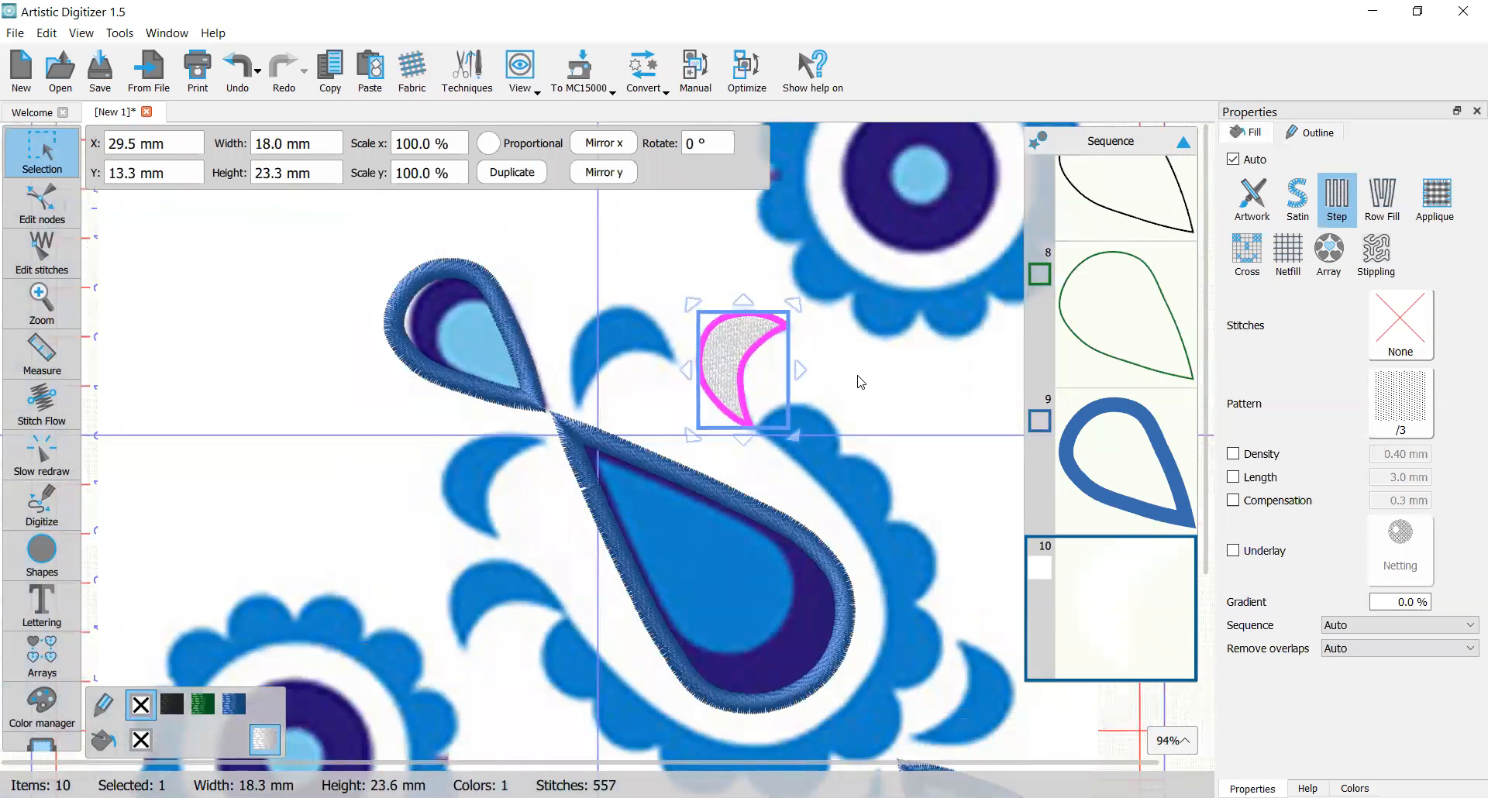
pyautogui.press('Right')
pyautogui.press('Right')
pyautogui.press('Right')
pyautogui.press('Right')
pyautogui.press('Right')
pyautogui.press('Right')
pyautogui.press('Down')
pyautogui.press('Down')
pyautogui.press('Down')
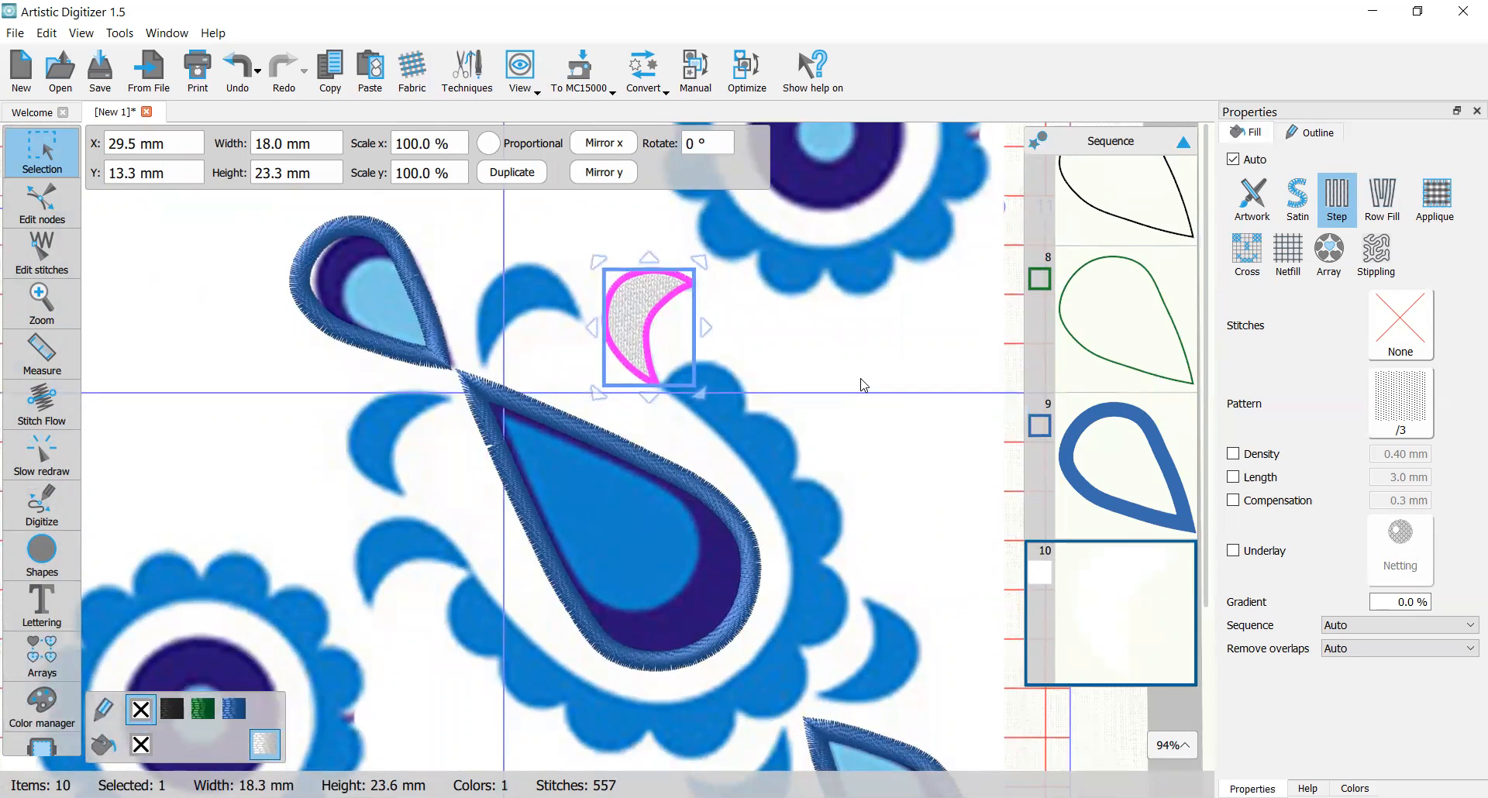
pyautogui.click(233, 707)
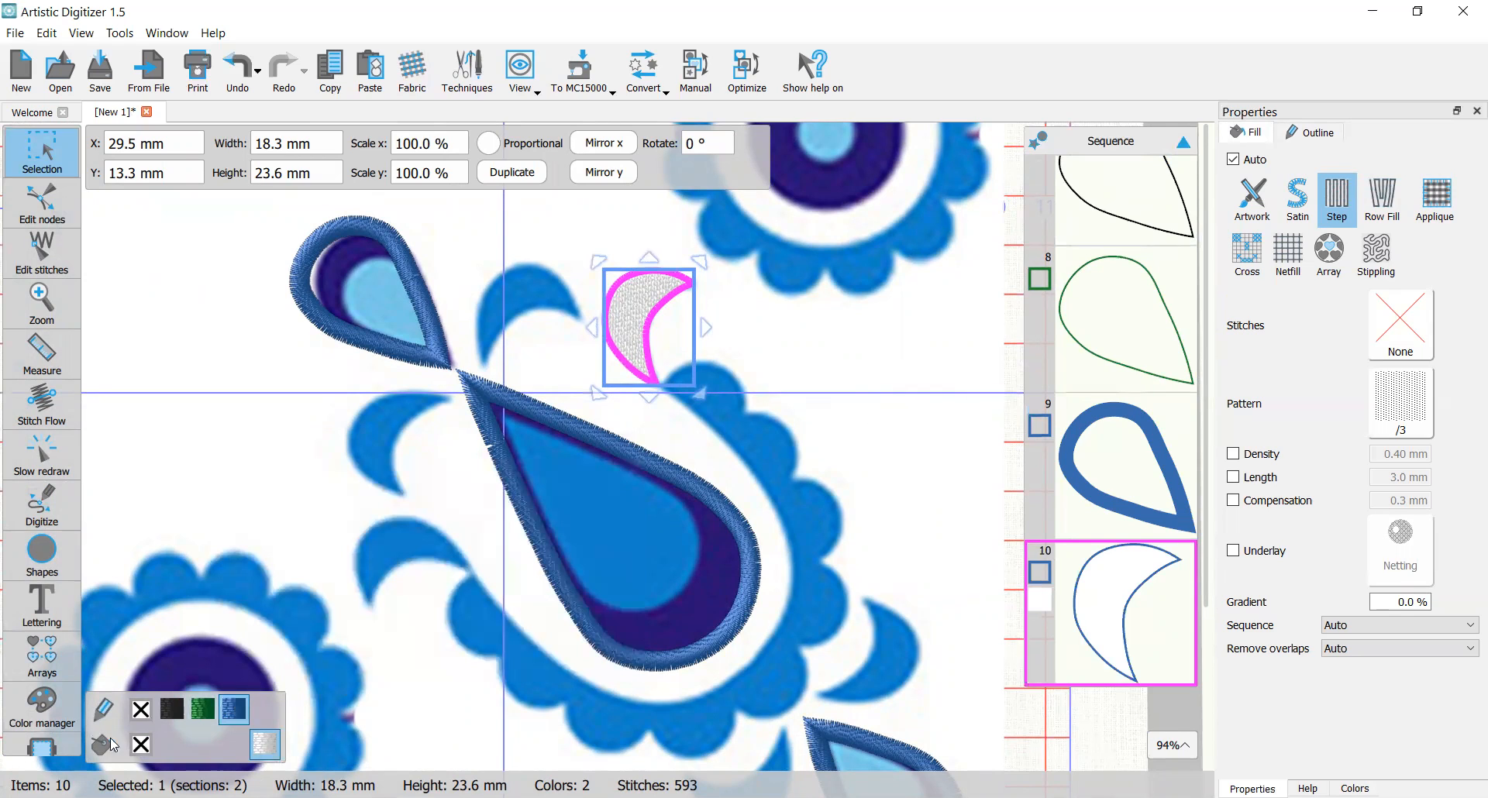
pyautogui.click(139, 711)
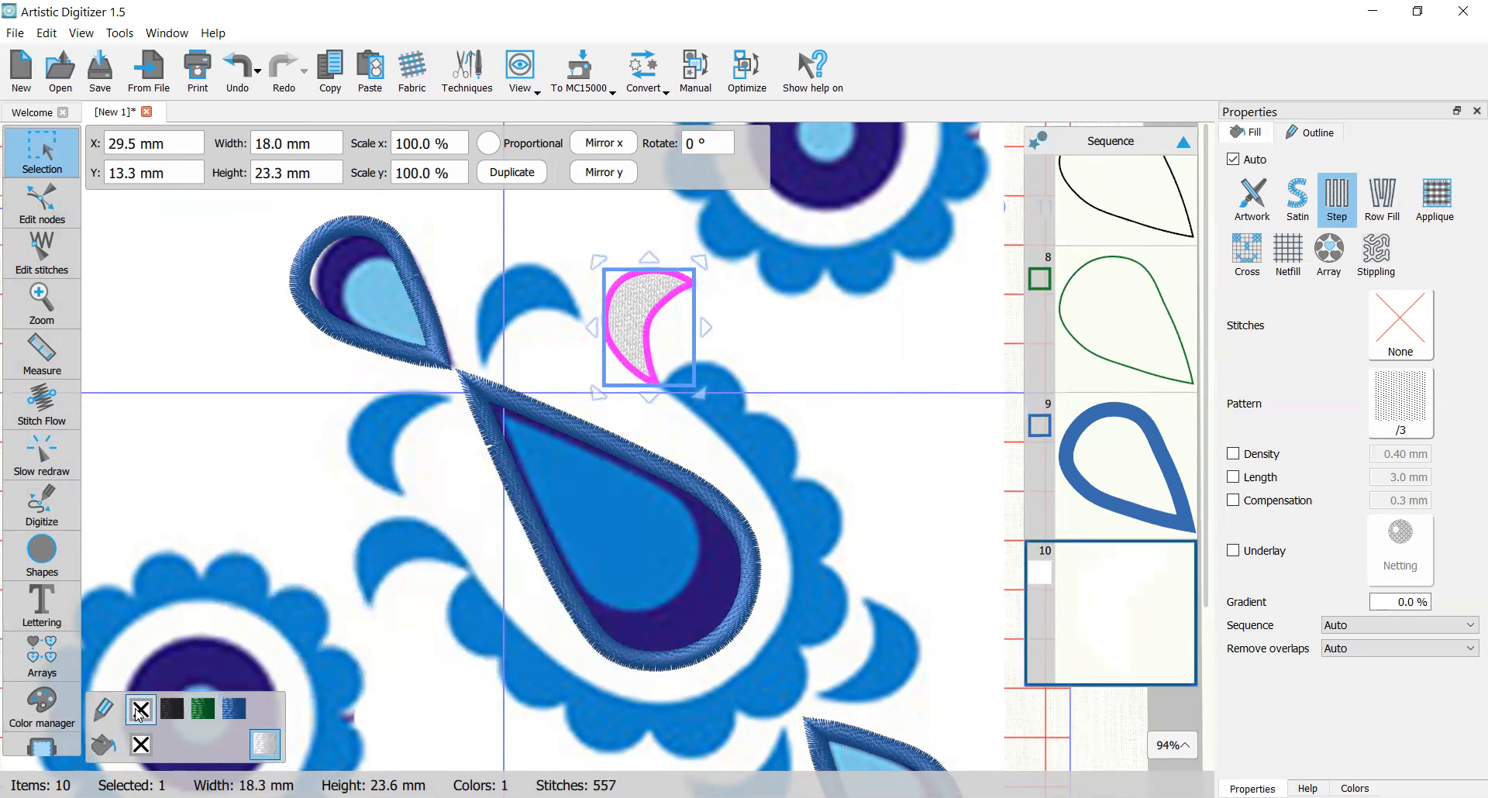
pyautogui.click(240, 747)
pyautogui.click(805, 361)
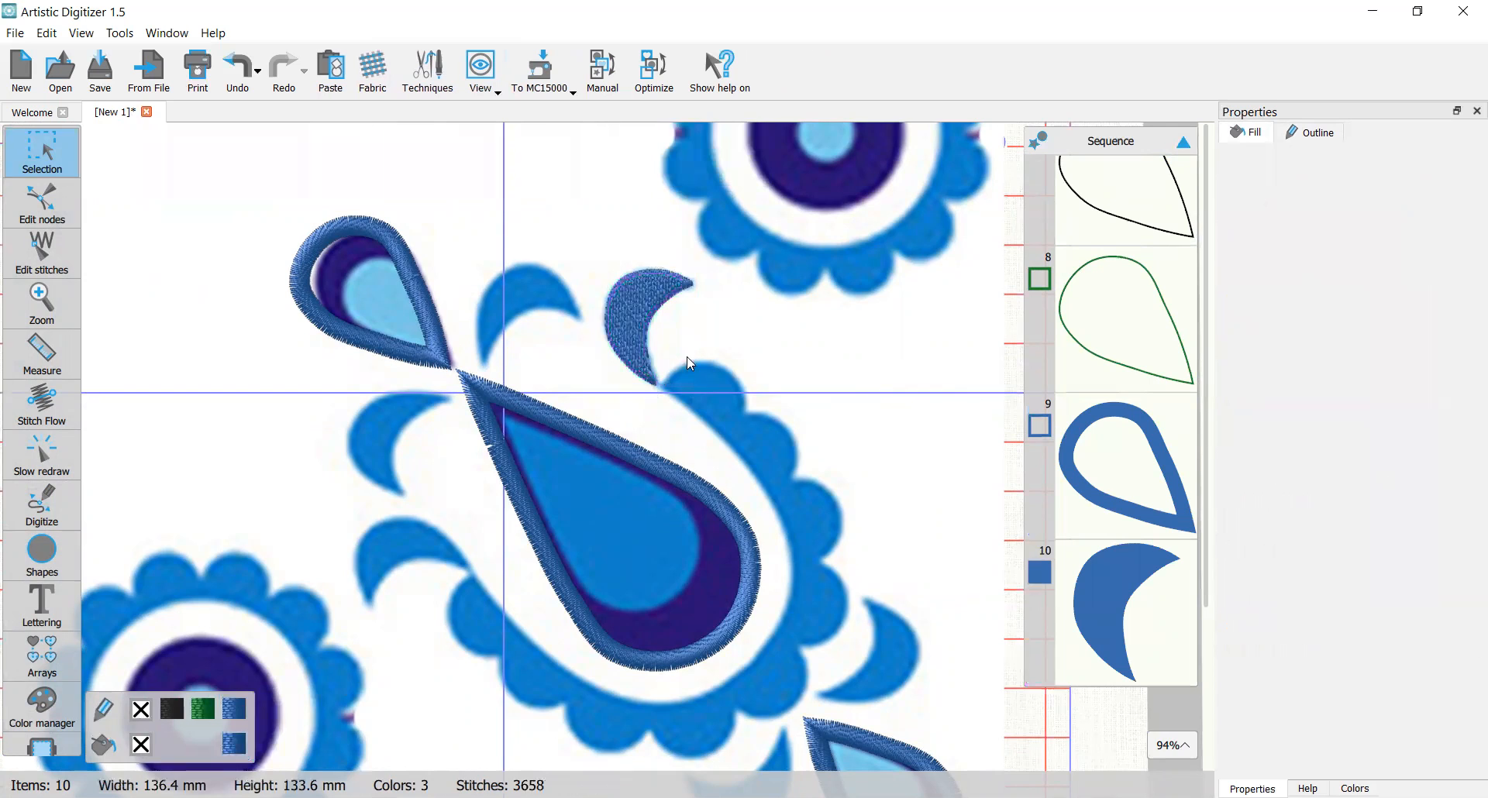
pyautogui.scroll(3, 653, 331)
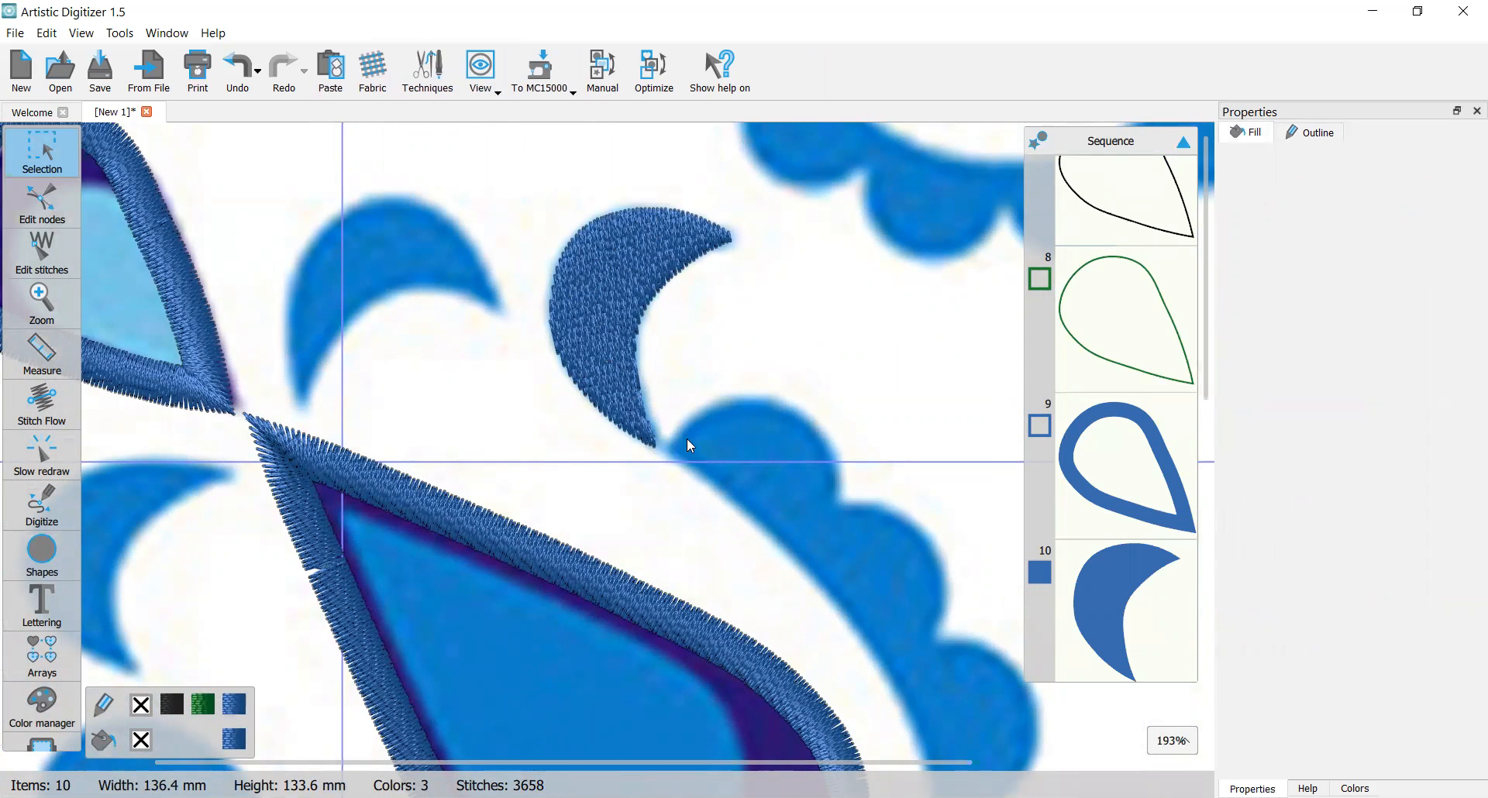
pyautogui.scroll(-3, 689, 442)
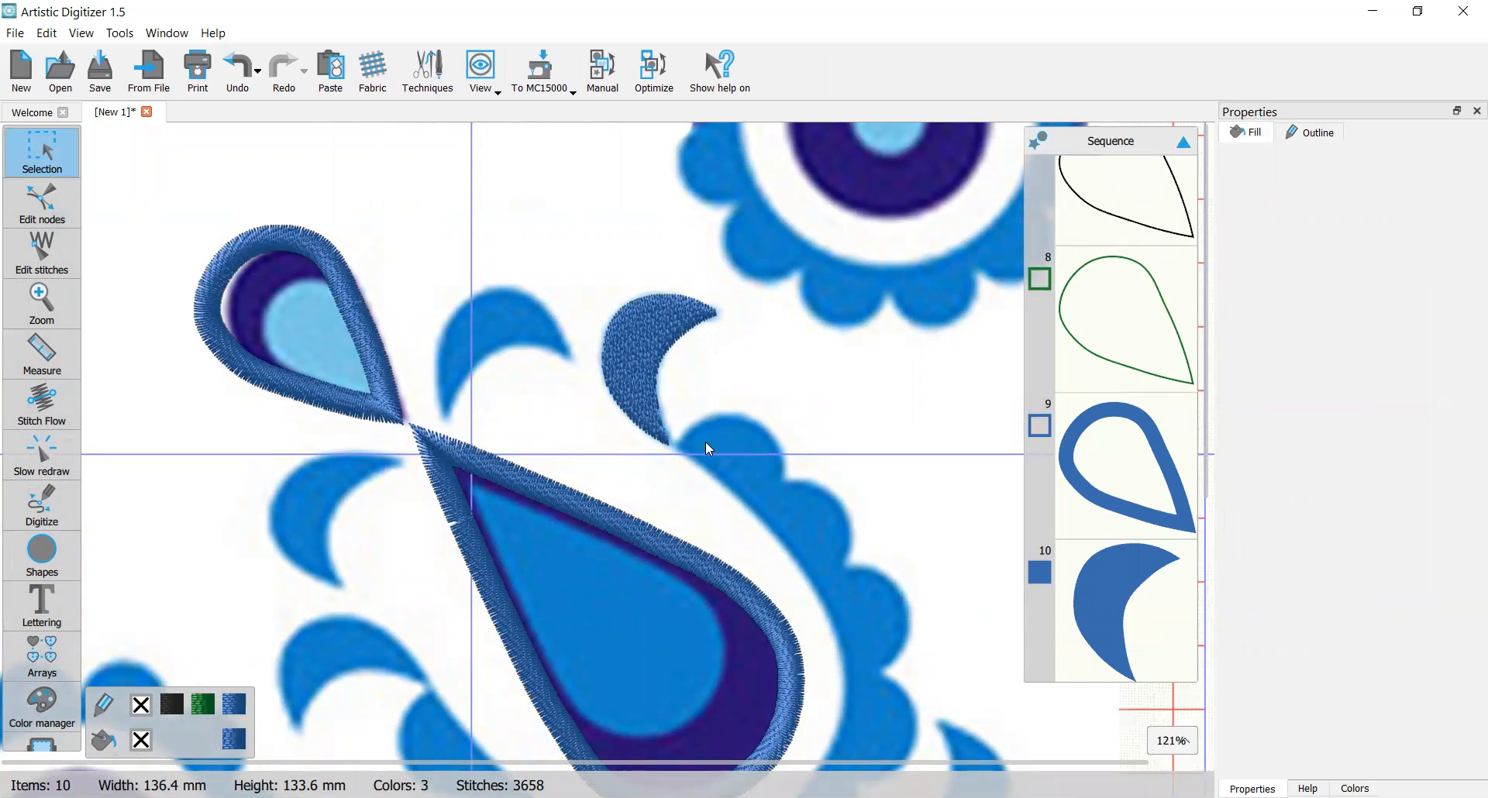
pyautogui.scroll(-2, 747, 441)
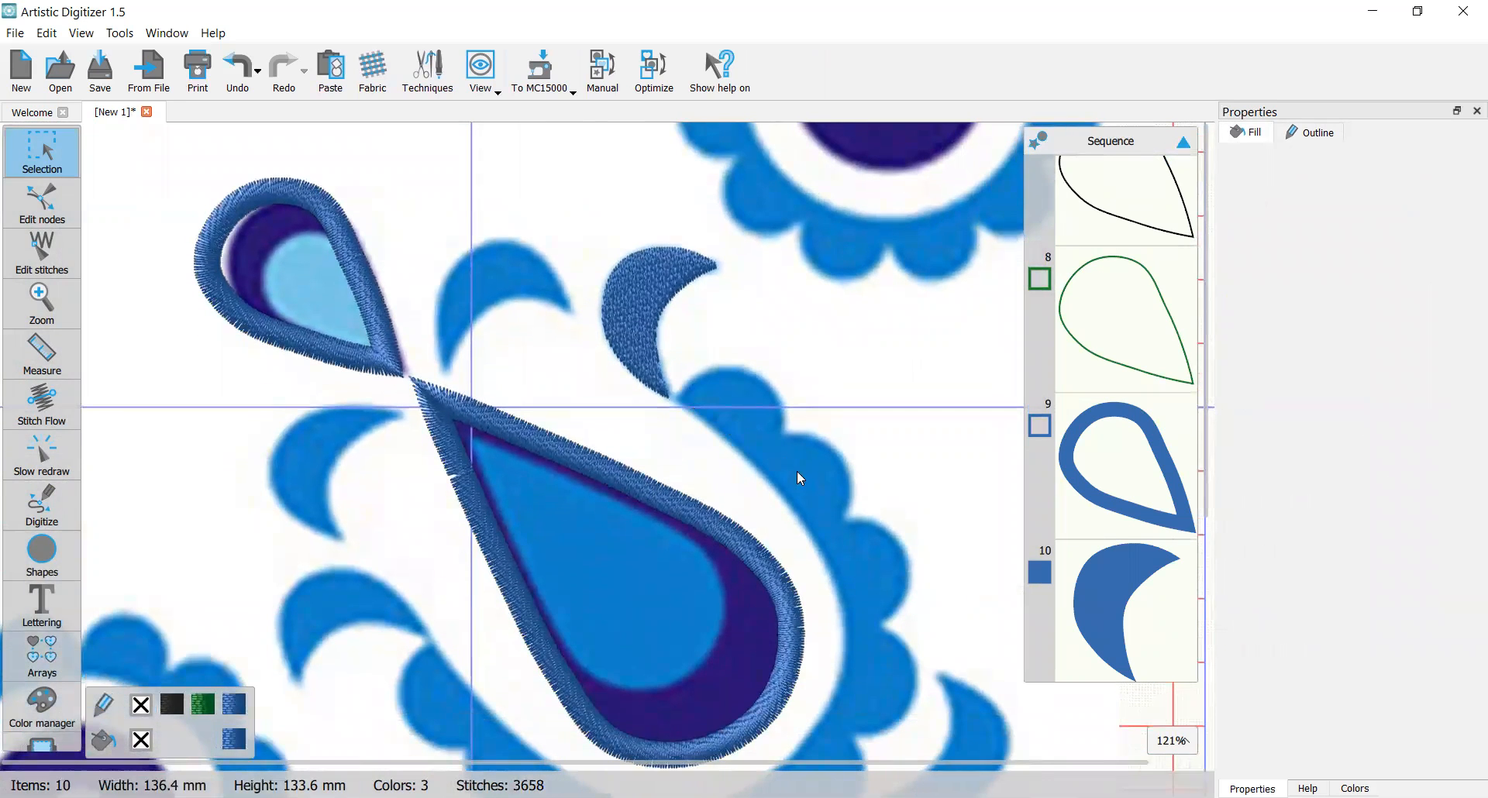
pyautogui.scroll(-3, 848, 571)
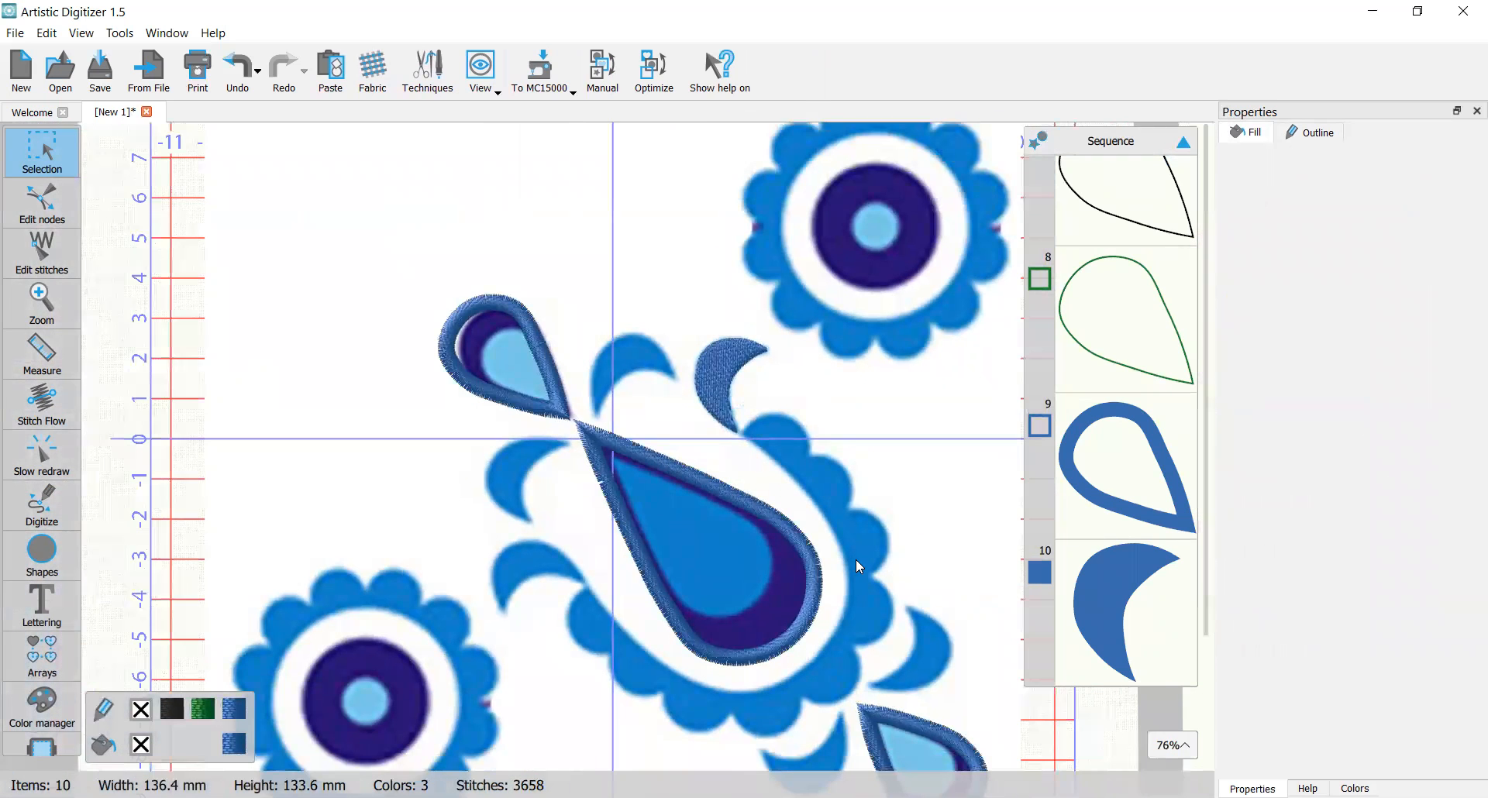
pyautogui.hscroll(3, 856, 558)
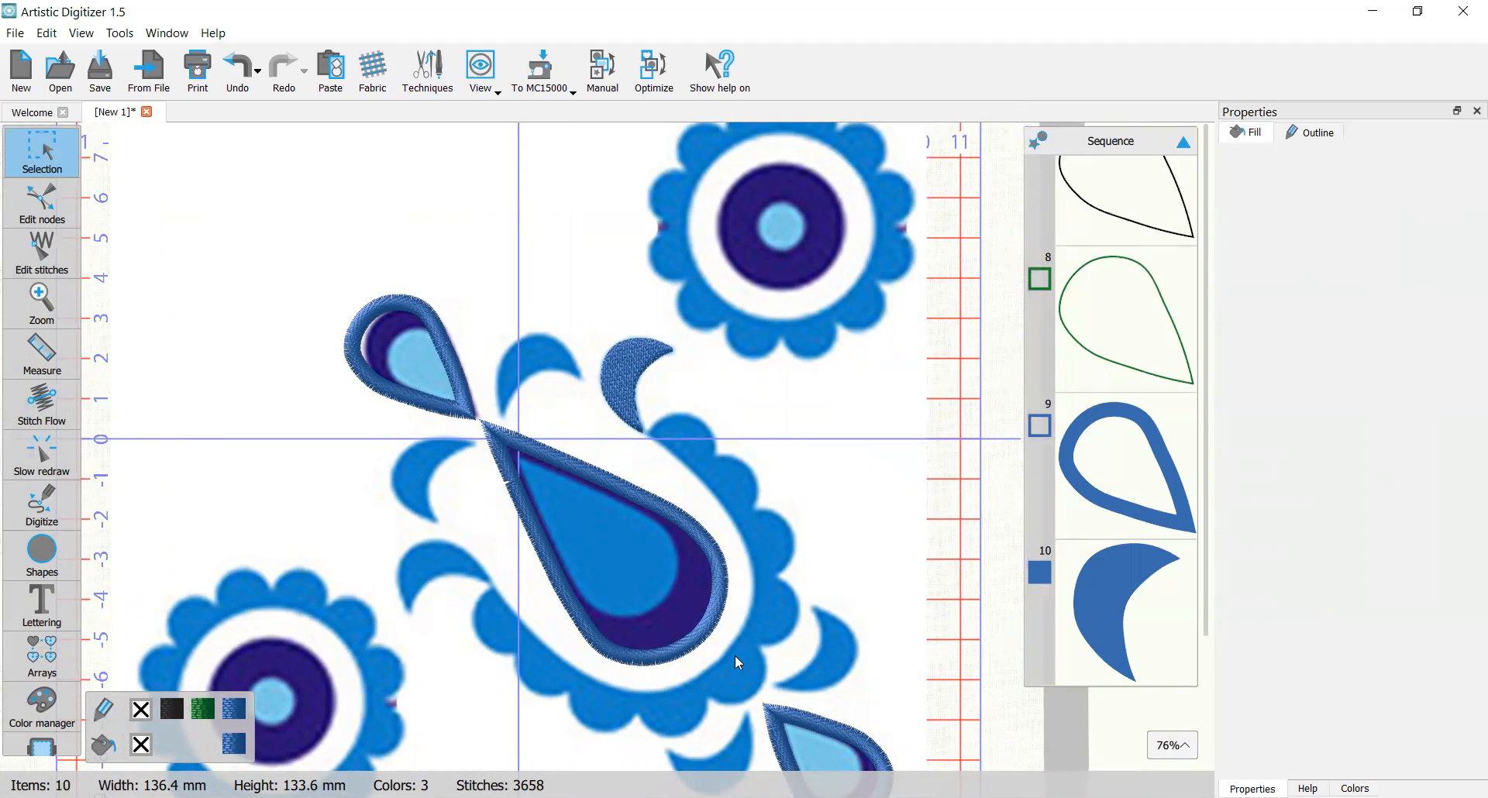
# Step: Start a new outline shape beside the crescent's lower tip and trace the scalloped border's first scallop, ending at a corner in the notch
pyautogui.scroll(5, 677, 450)
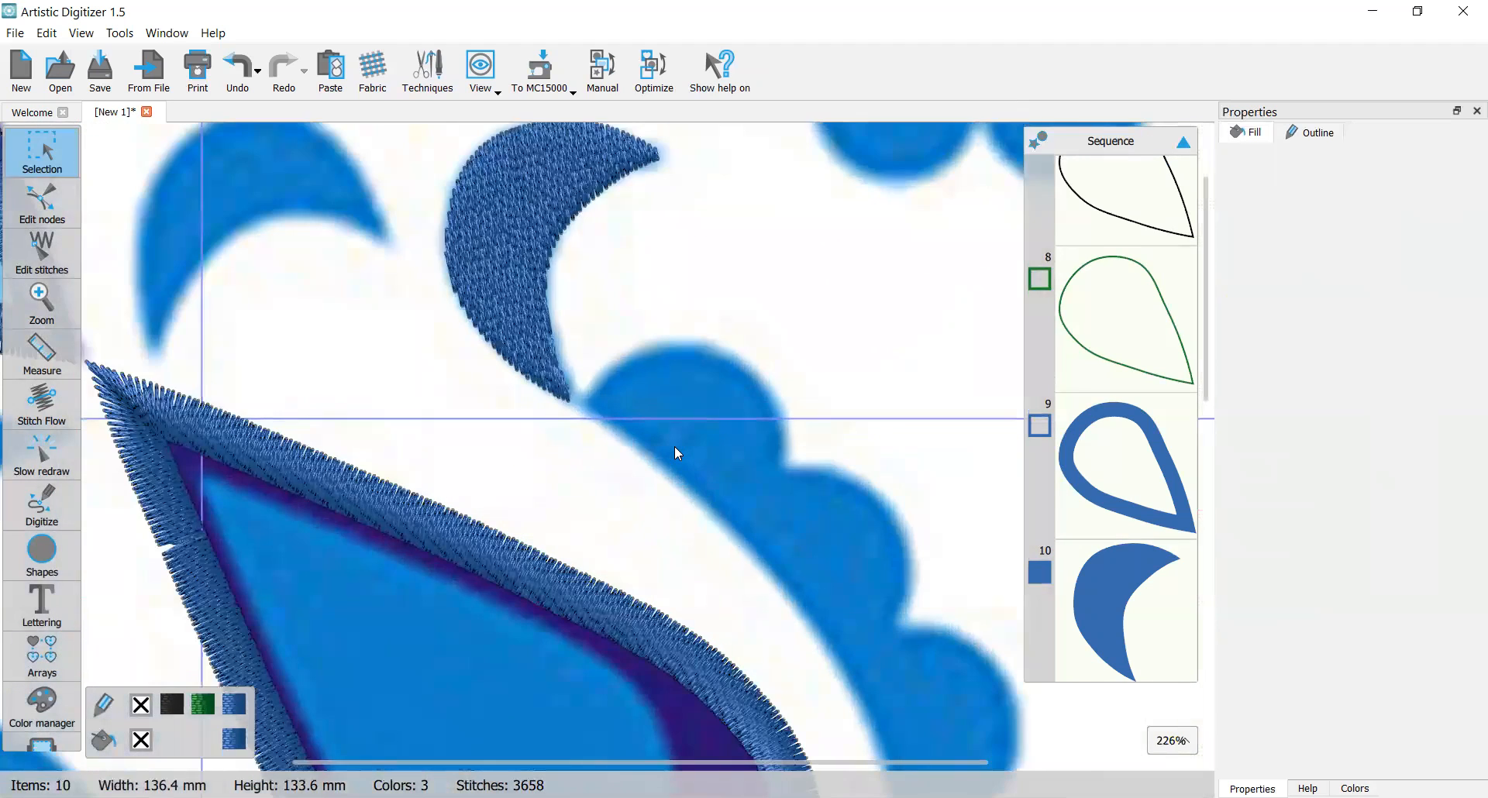
pyautogui.hscroll(-2, 674, 447)
pyautogui.hscroll(4, 674, 447)
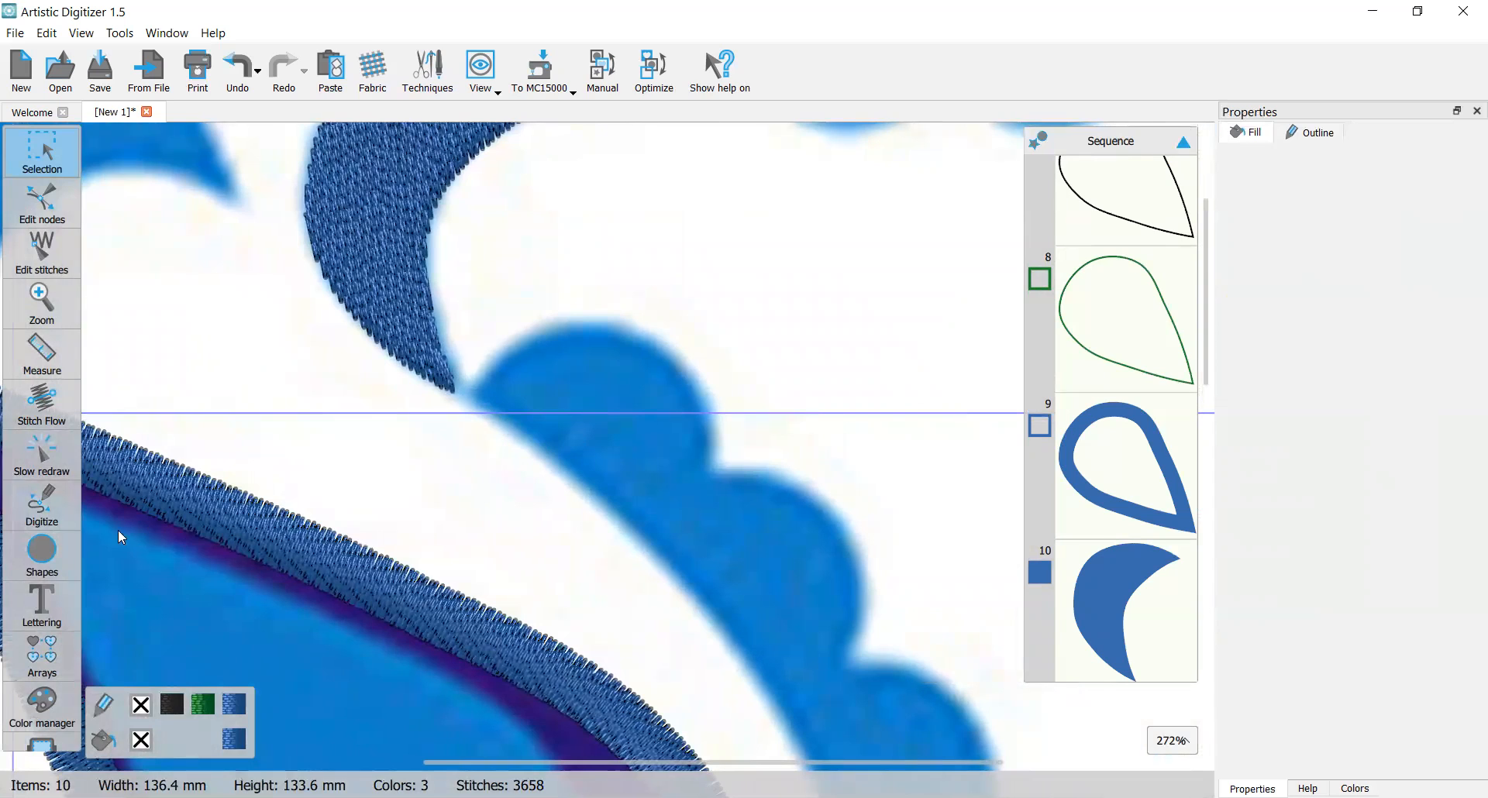
pyautogui.click(44, 518)
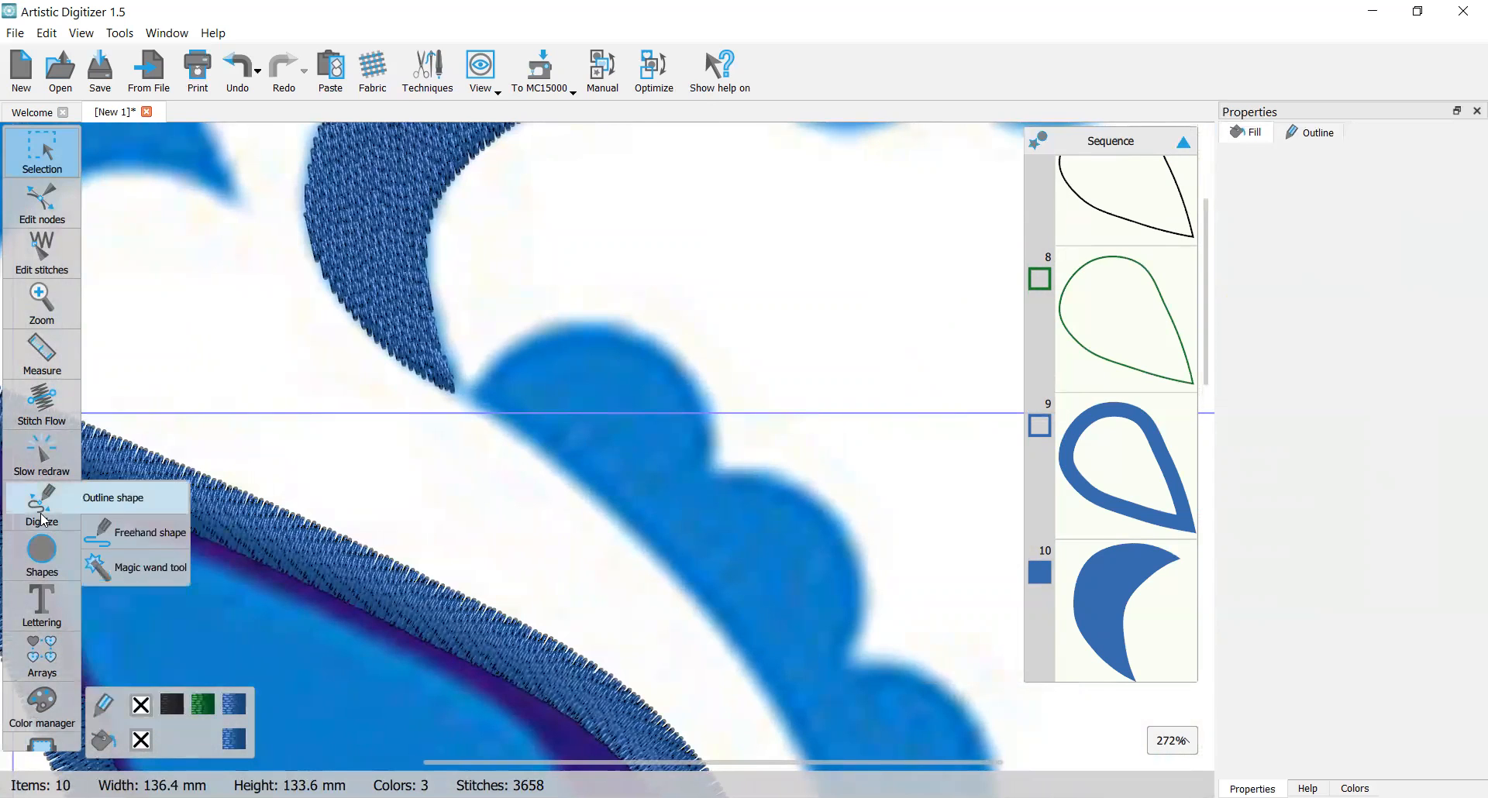
pyautogui.click(470, 394)
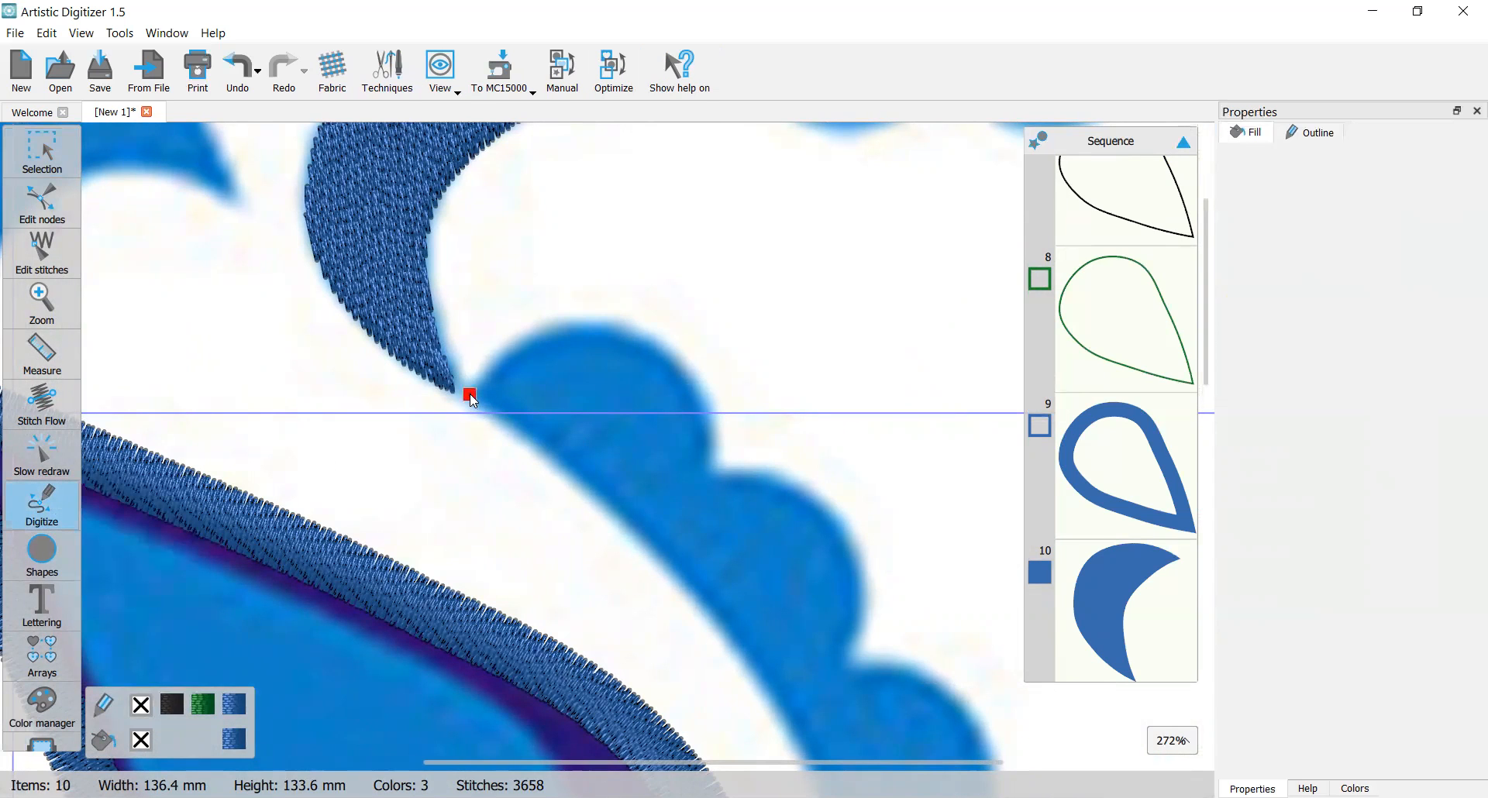
pyautogui.click(515, 341)
pyautogui.click(592, 322)
pyautogui.click(671, 345)
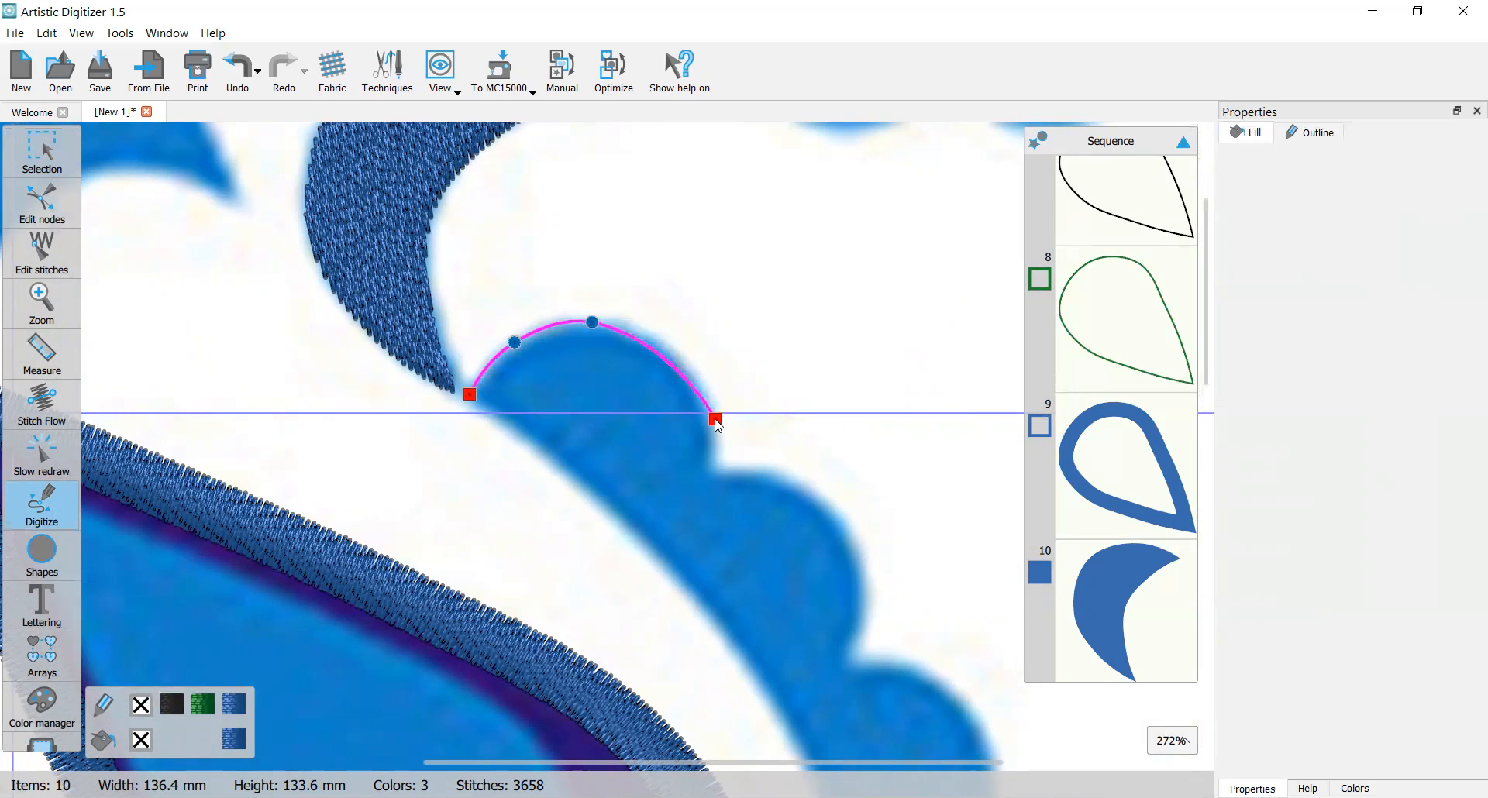
pyautogui.click(687, 366)
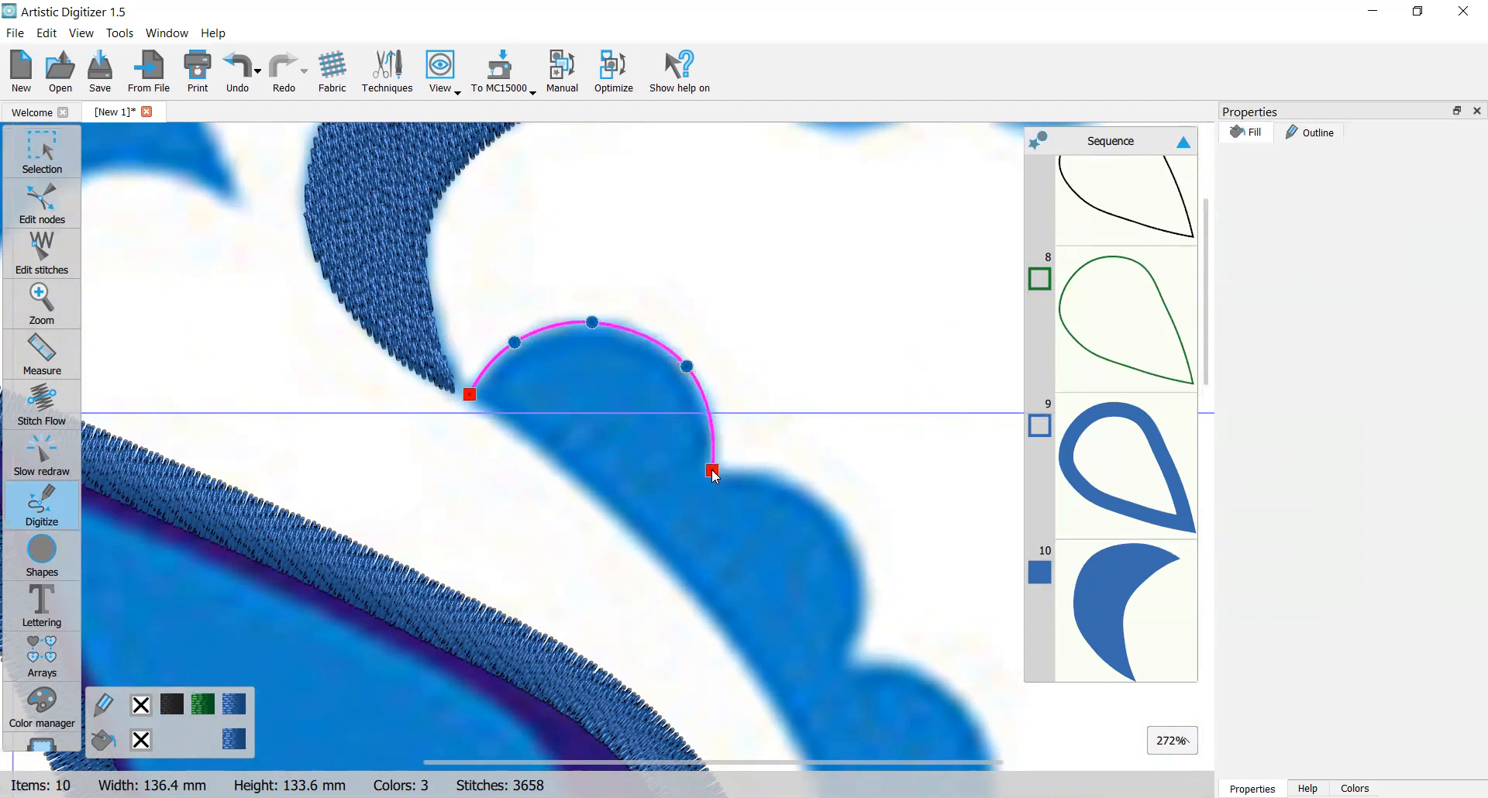
pyautogui.click(708, 471)
# Step: Continue the border outline around the second scallop and end it at a corner in the next notch
pyautogui.scroll(-1, 713, 504)
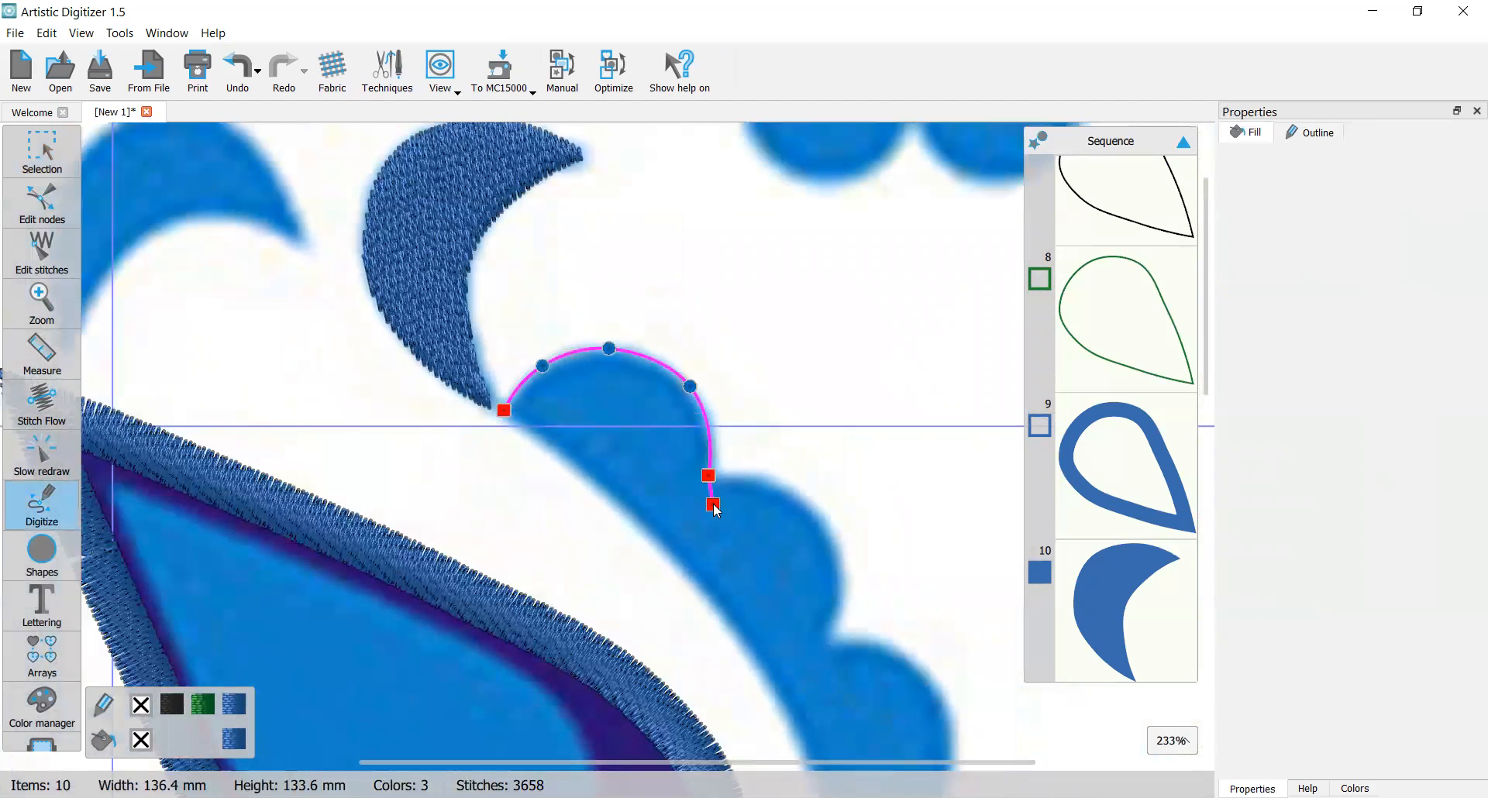
pyautogui.scroll(-1, 717, 509)
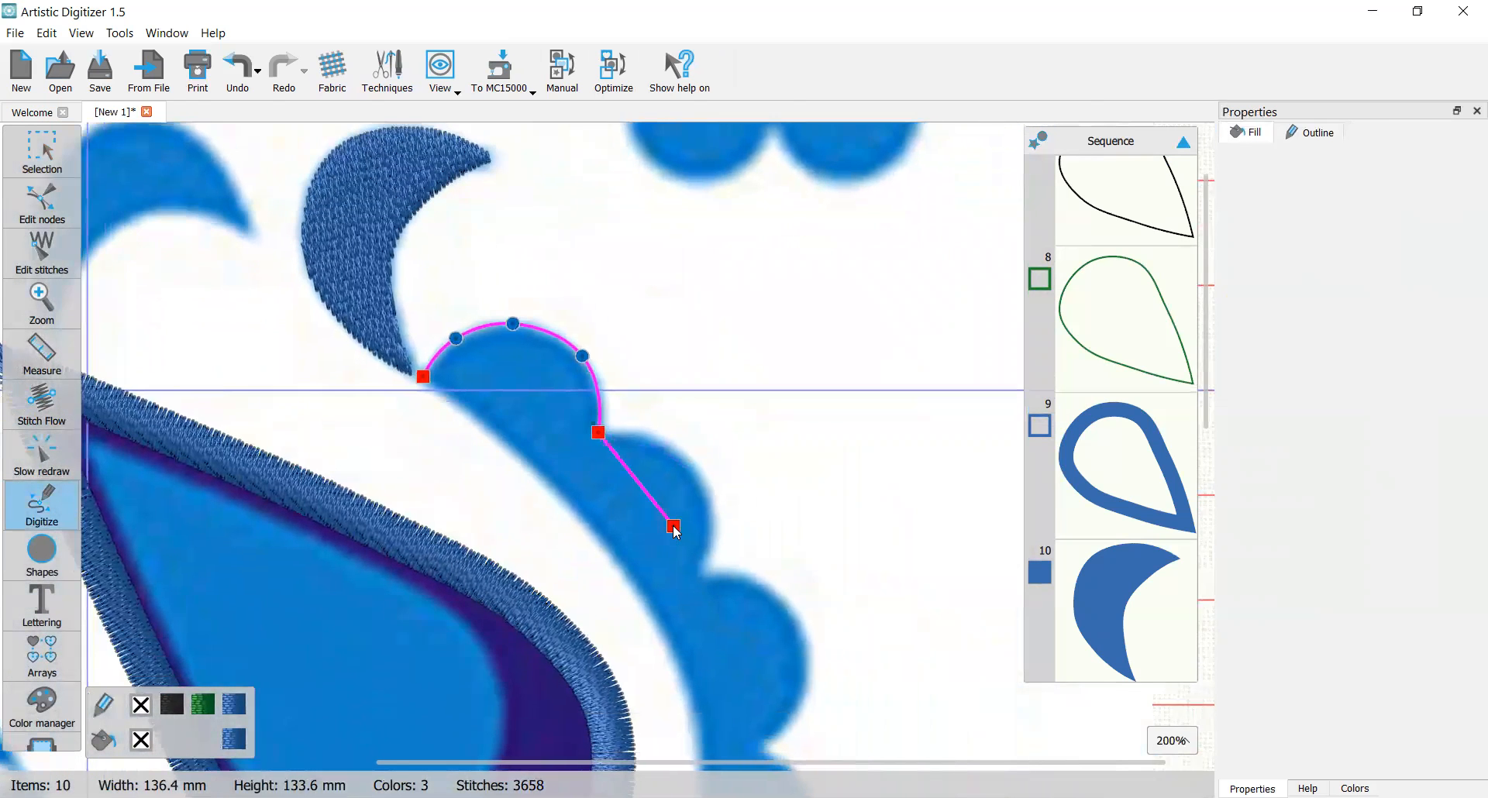
pyautogui.scroll(1, 570, 440)
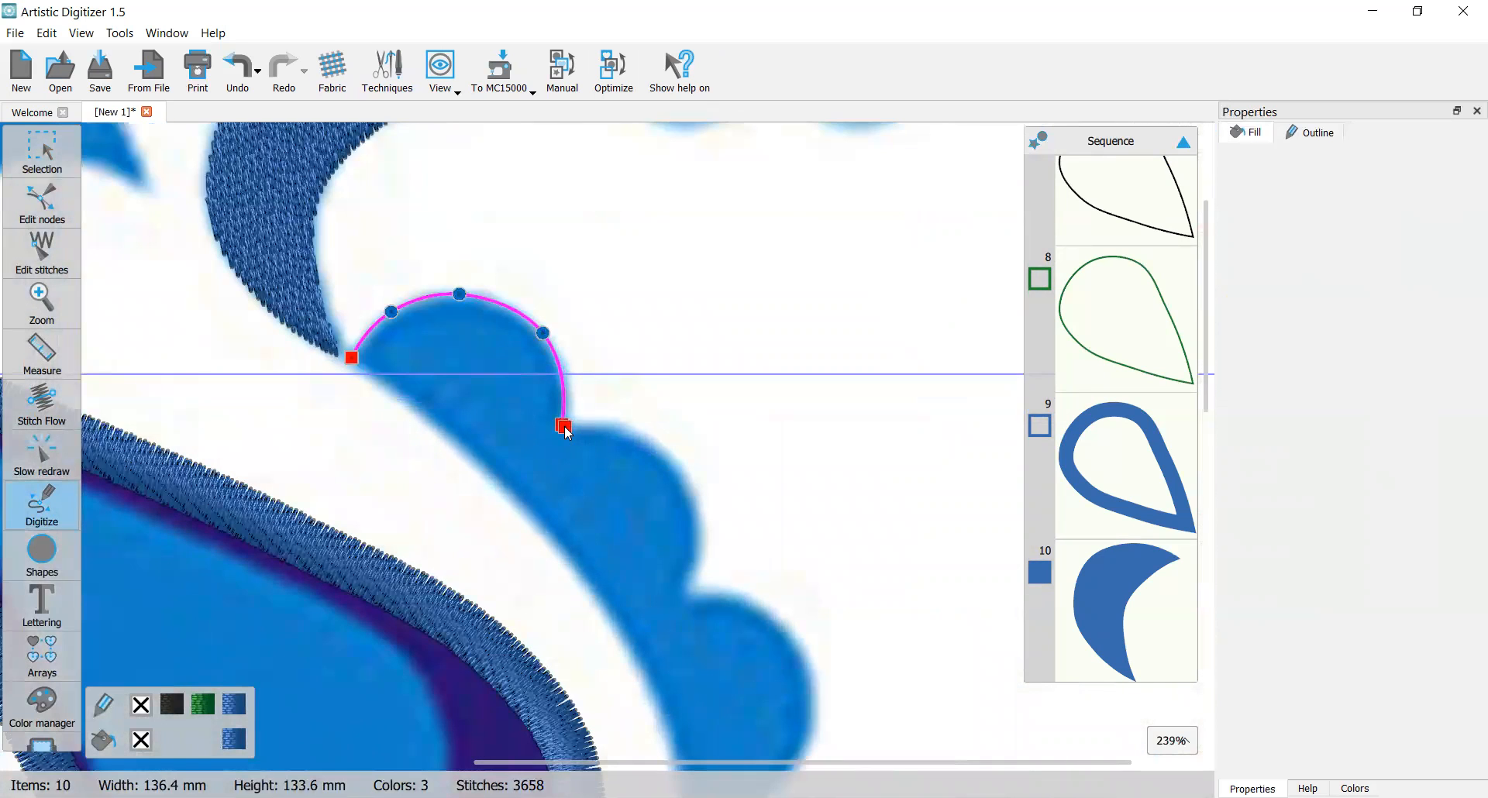
pyautogui.click(588, 428)
pyautogui.rightClick(679, 472)
pyautogui.click(684, 600)
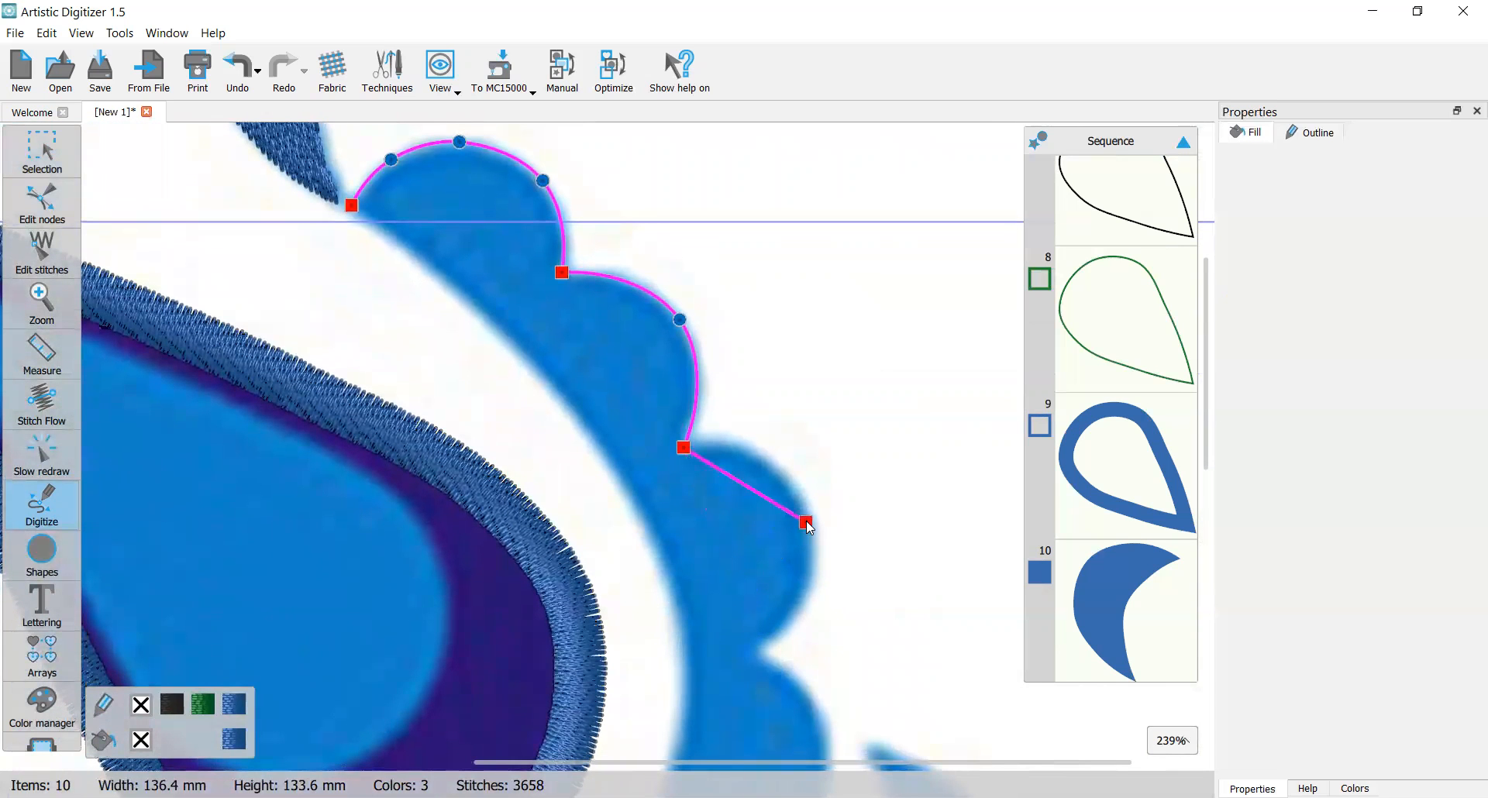
# Step: Continue the border outline around the third and fourth scallops, replacing the misplaced points so the fourth ends at a corner in its notch
pyautogui.rightClick(809, 522)
pyautogui.click(752, 603)
pyautogui.scroll(-3, 816, 634)
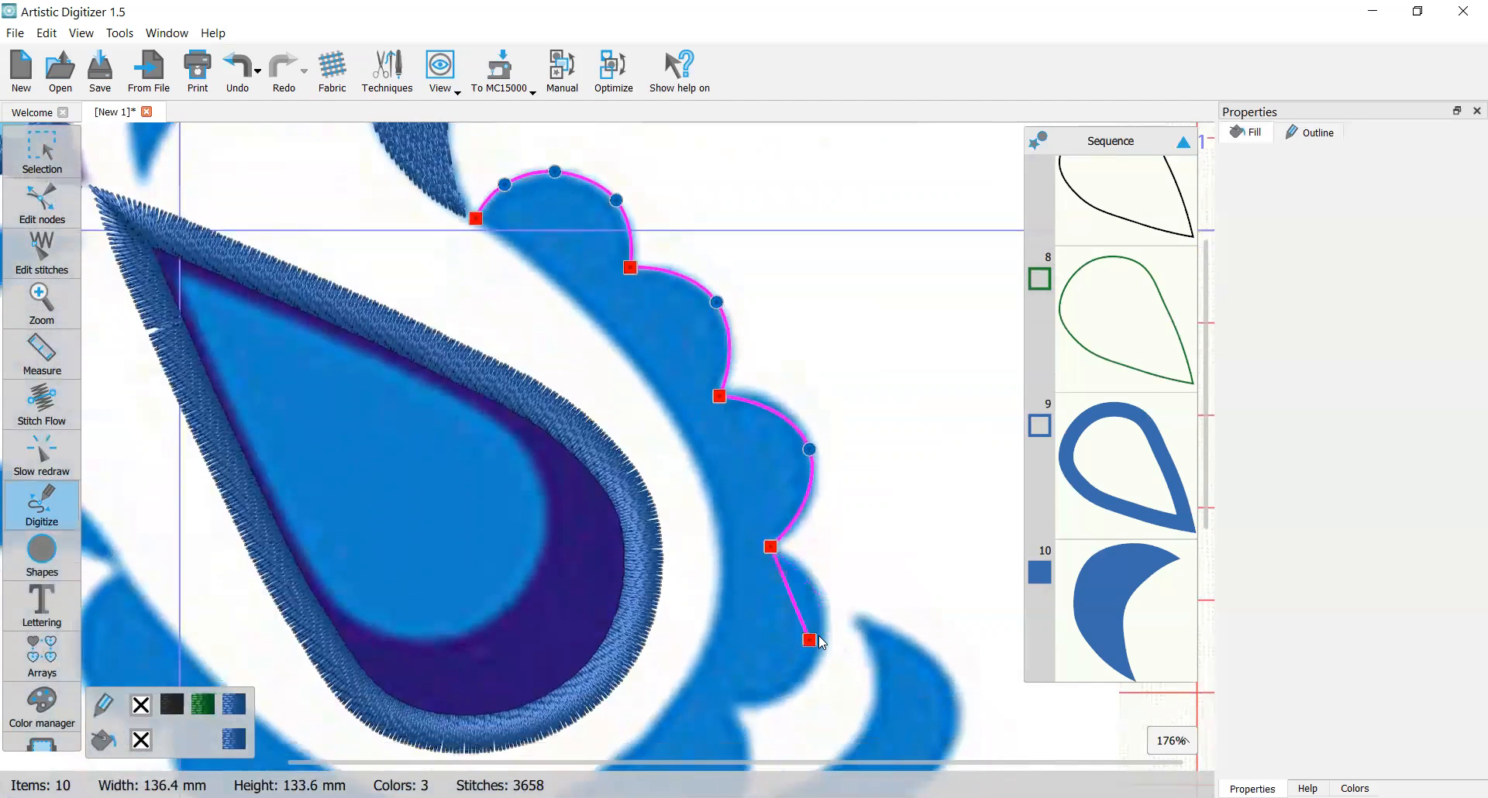
pyautogui.rightClick(818, 570)
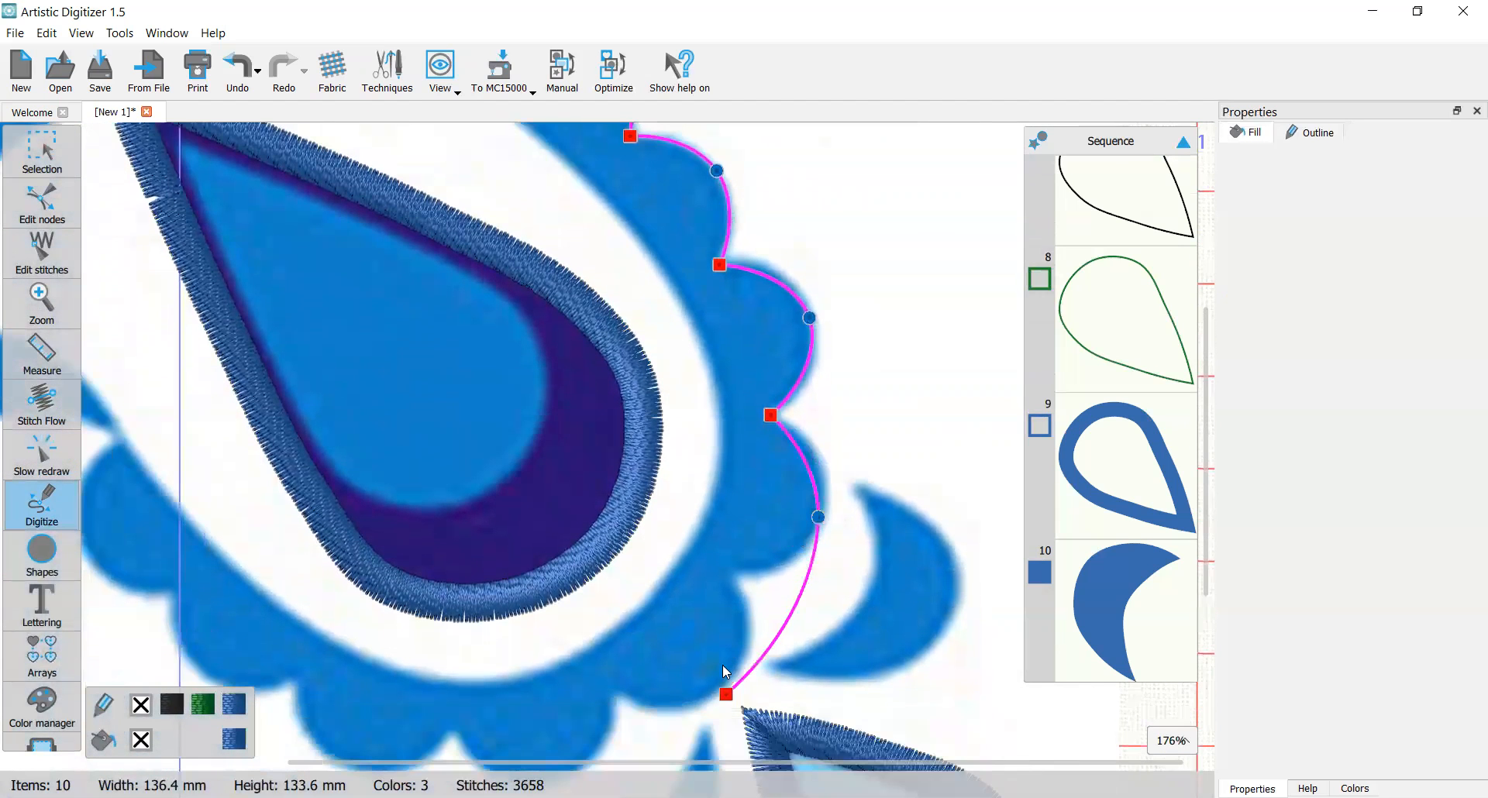
pyautogui.rightClick(735, 580)
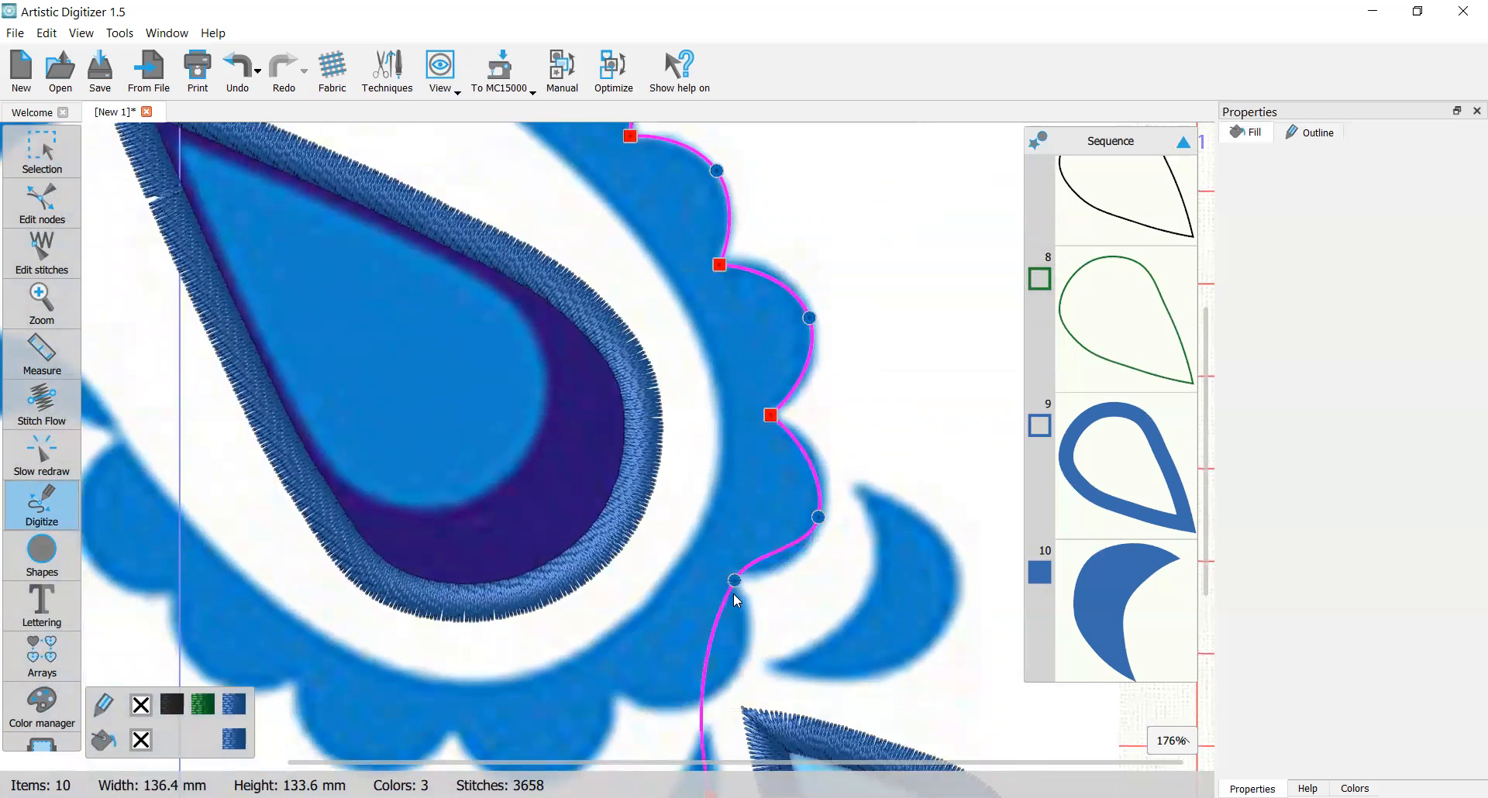
pyautogui.click(719, 622)
pyautogui.press('BackSpace')
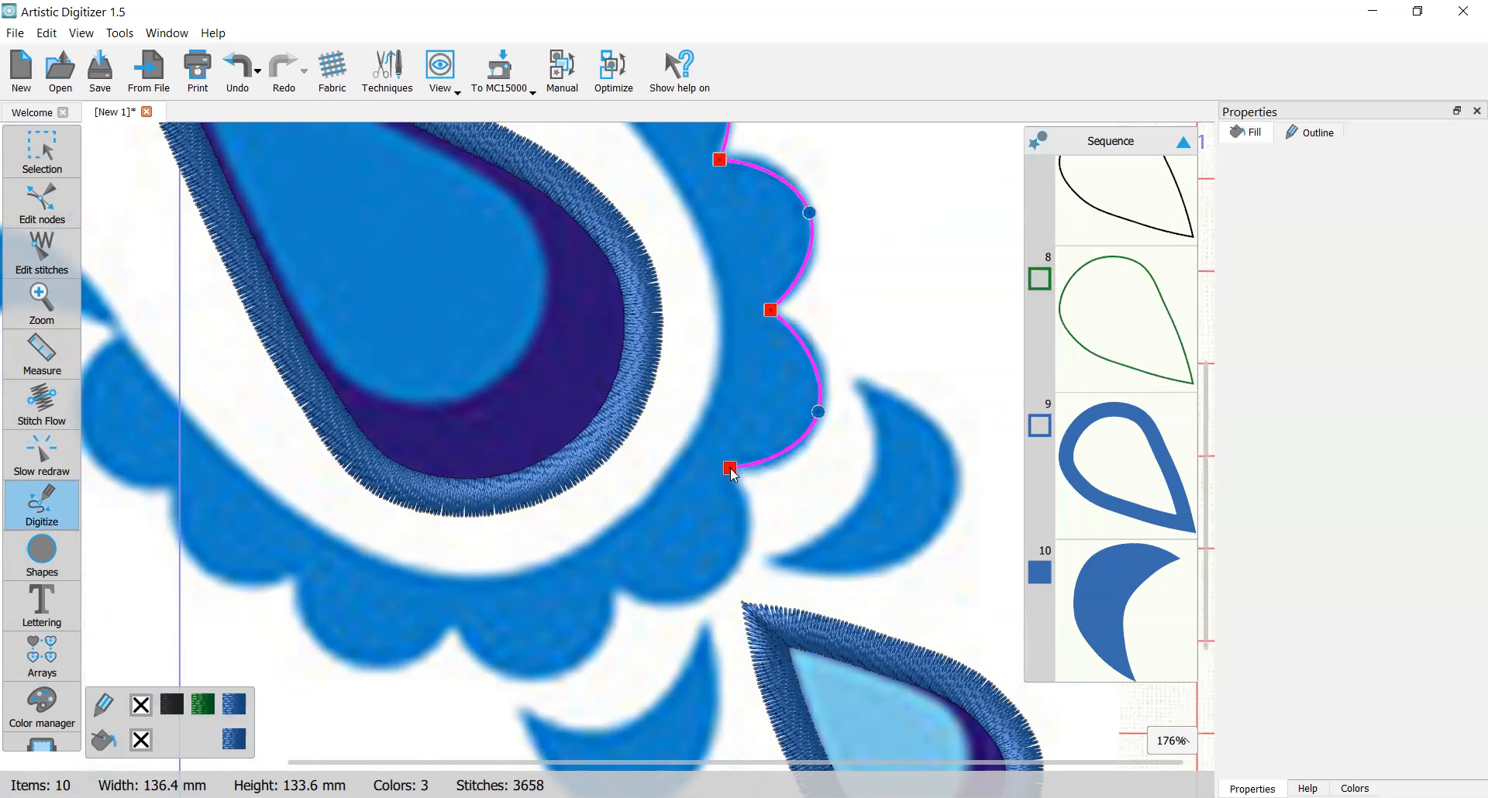
pyautogui.click(731, 470)
# Step: Trace the remaining five scallops with a curve point on each and corner points in the notches, ending at the border's far tip
pyautogui.rightClick(730, 575)
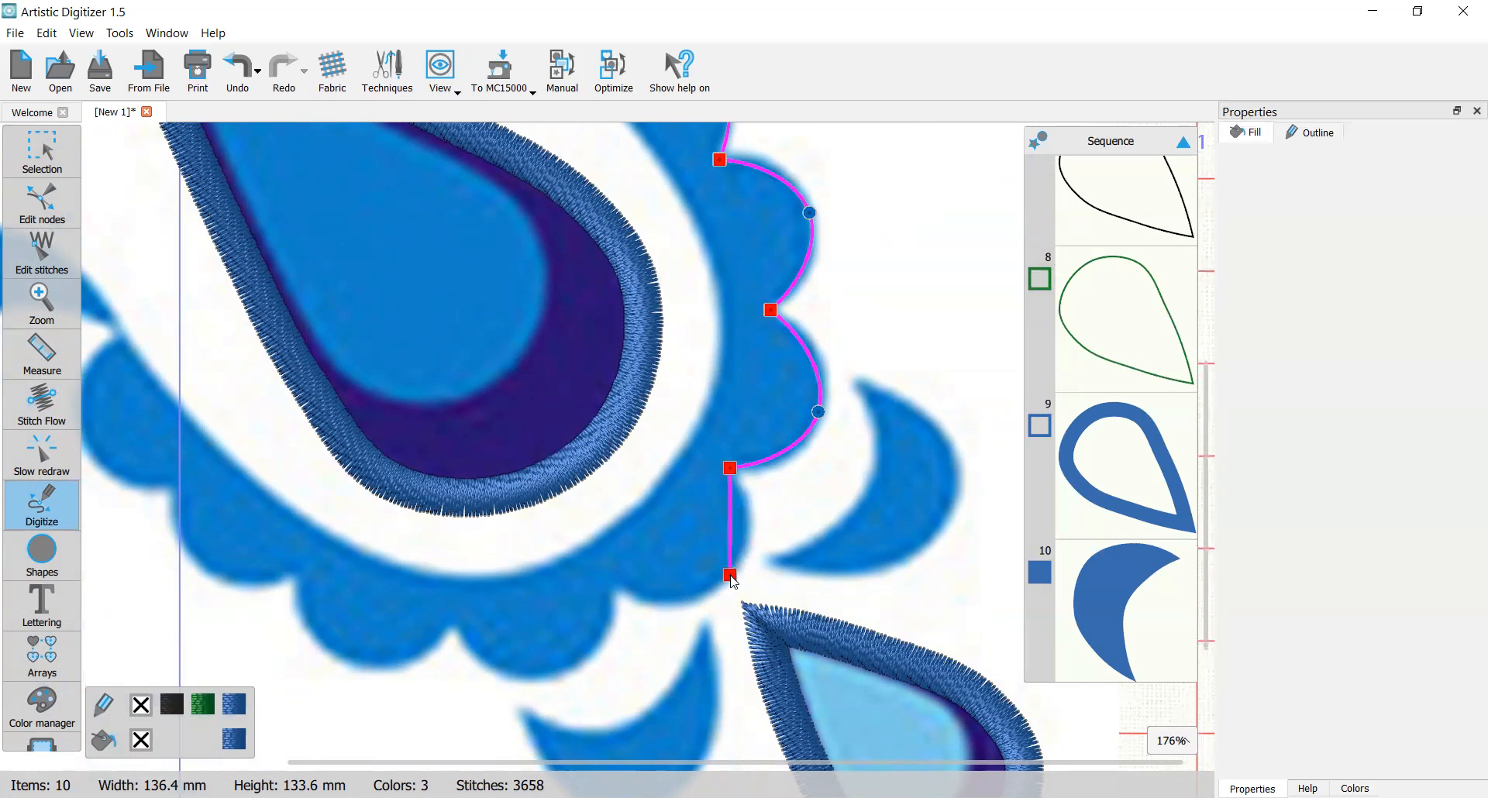
pyautogui.click(616, 588)
pyautogui.scroll(-1, 577, 636)
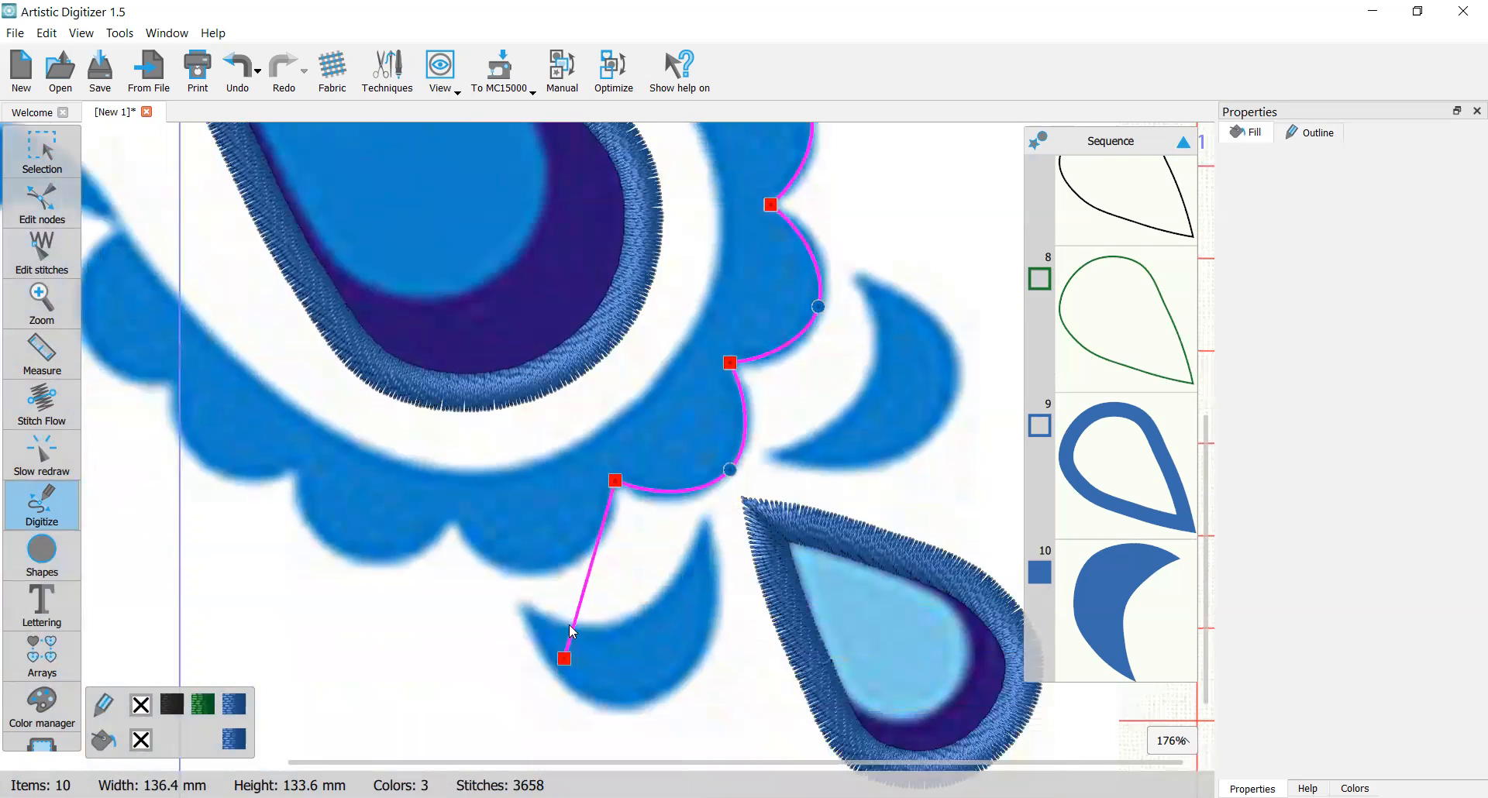
pyautogui.rightClick(563, 566)
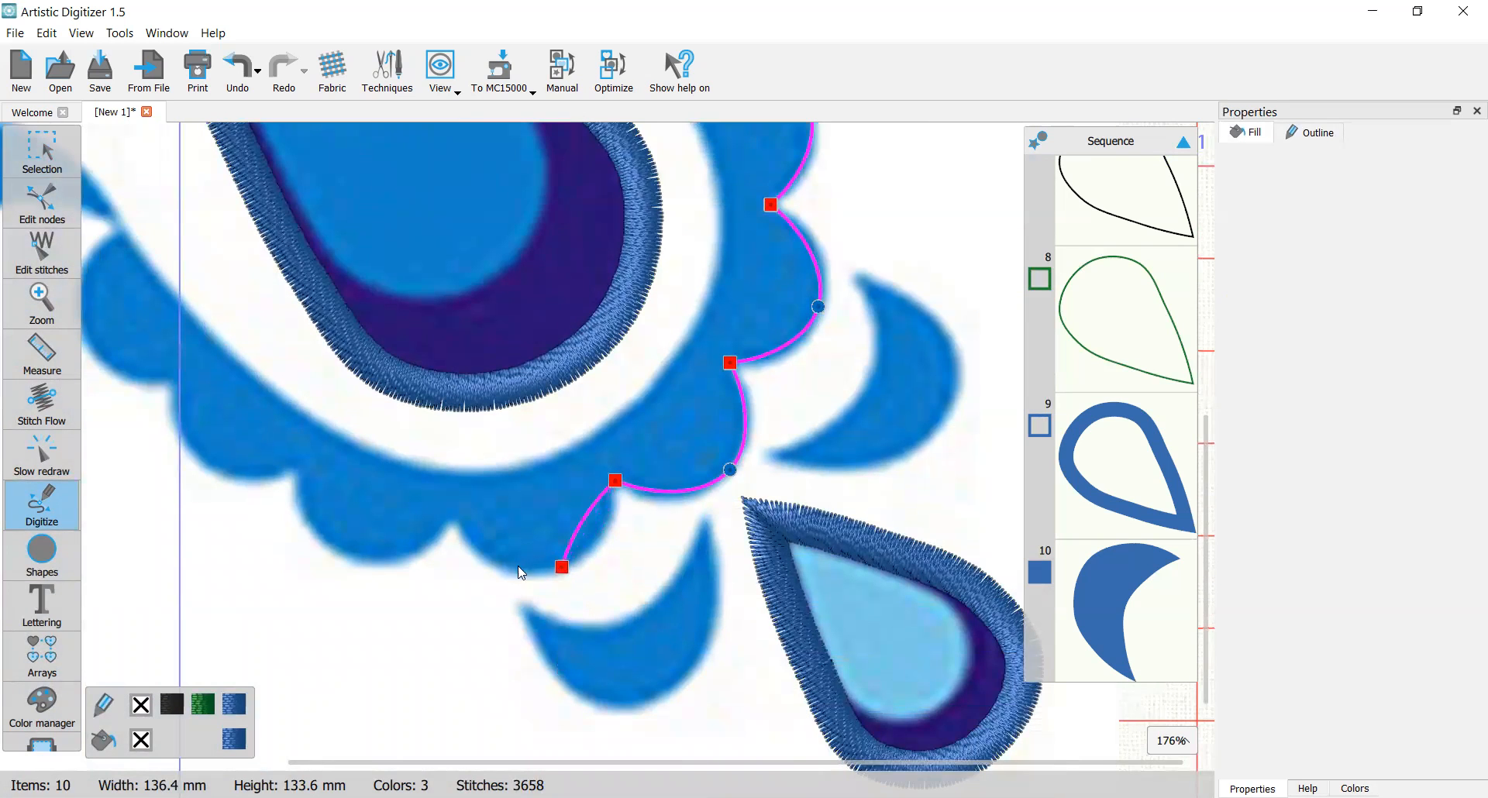
pyautogui.rightClick(360, 551)
pyautogui.click(293, 474)
pyautogui.rightClick(199, 461)
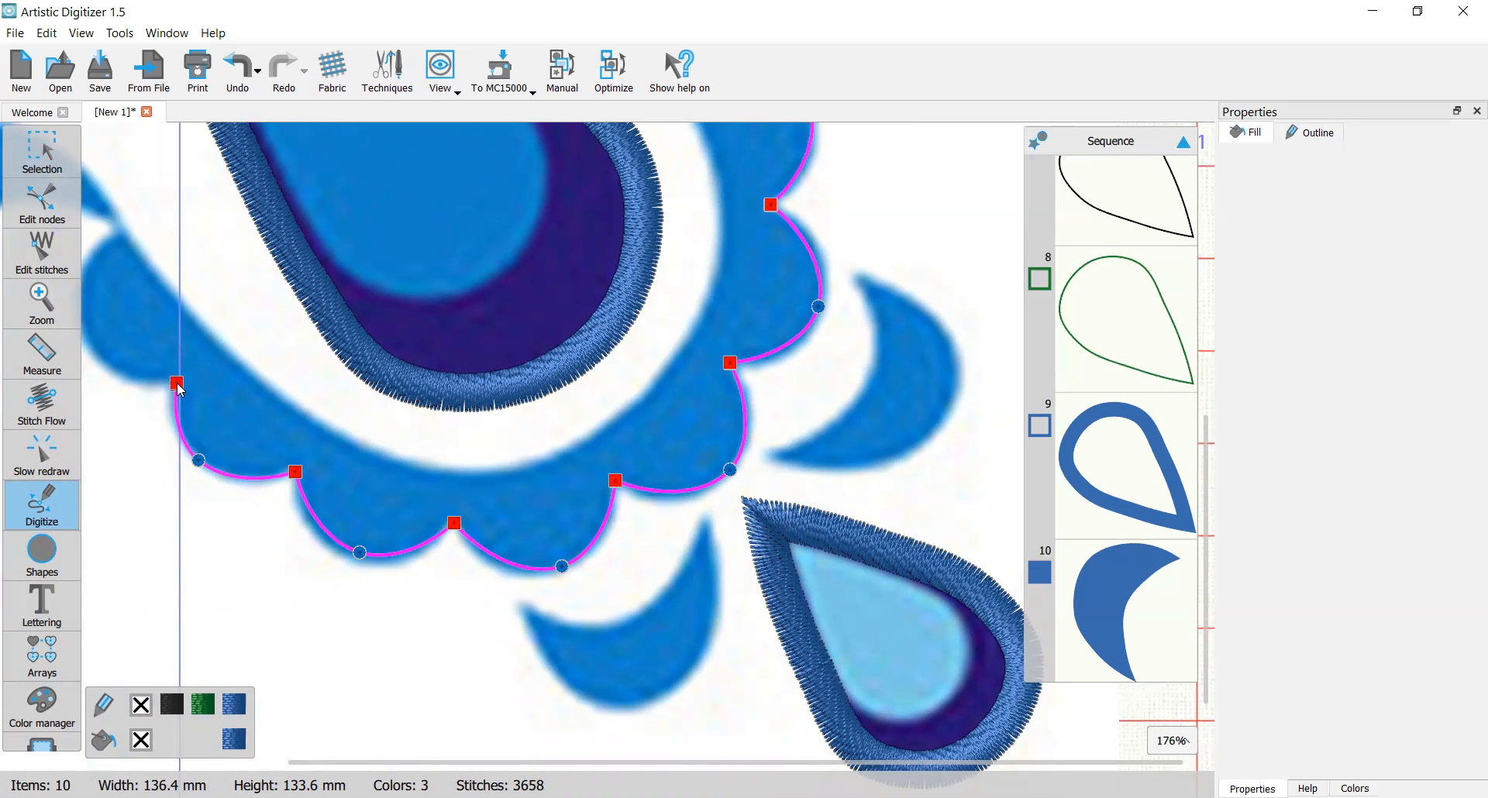
pyautogui.click(177, 385)
pyautogui.hscroll(-3, 194, 383)
pyautogui.rightClick(237, 355)
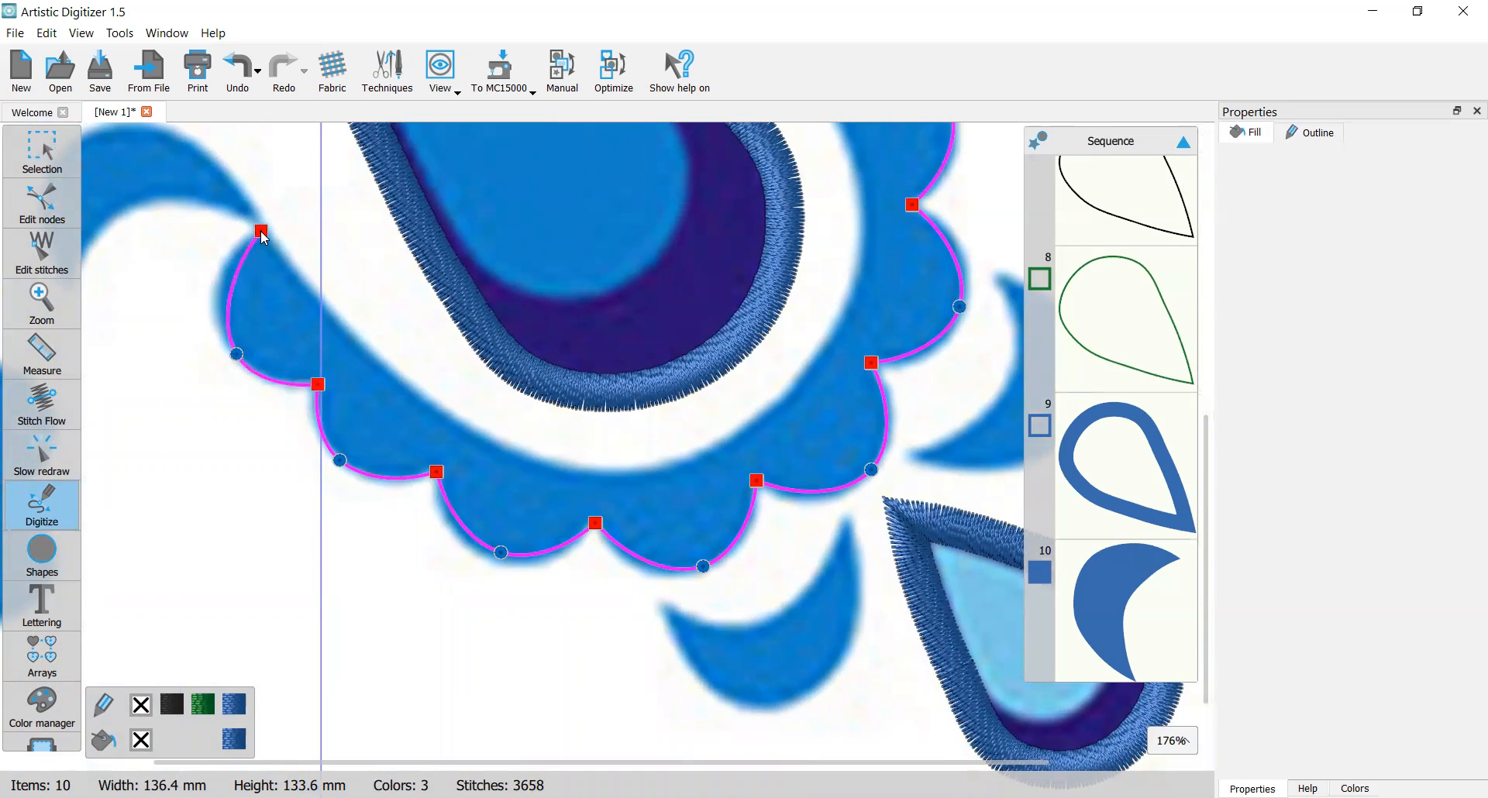
# Step: Trace the border's smooth inner edge with curve points back to the starting corner and close the shape
pyautogui.rightClick(317, 303)
pyautogui.rightClick(401, 382)
pyautogui.rightClick(505, 450)
pyautogui.rightClick(647, 472)
pyautogui.rightClick(782, 403)
pyautogui.rightClick(855, 288)
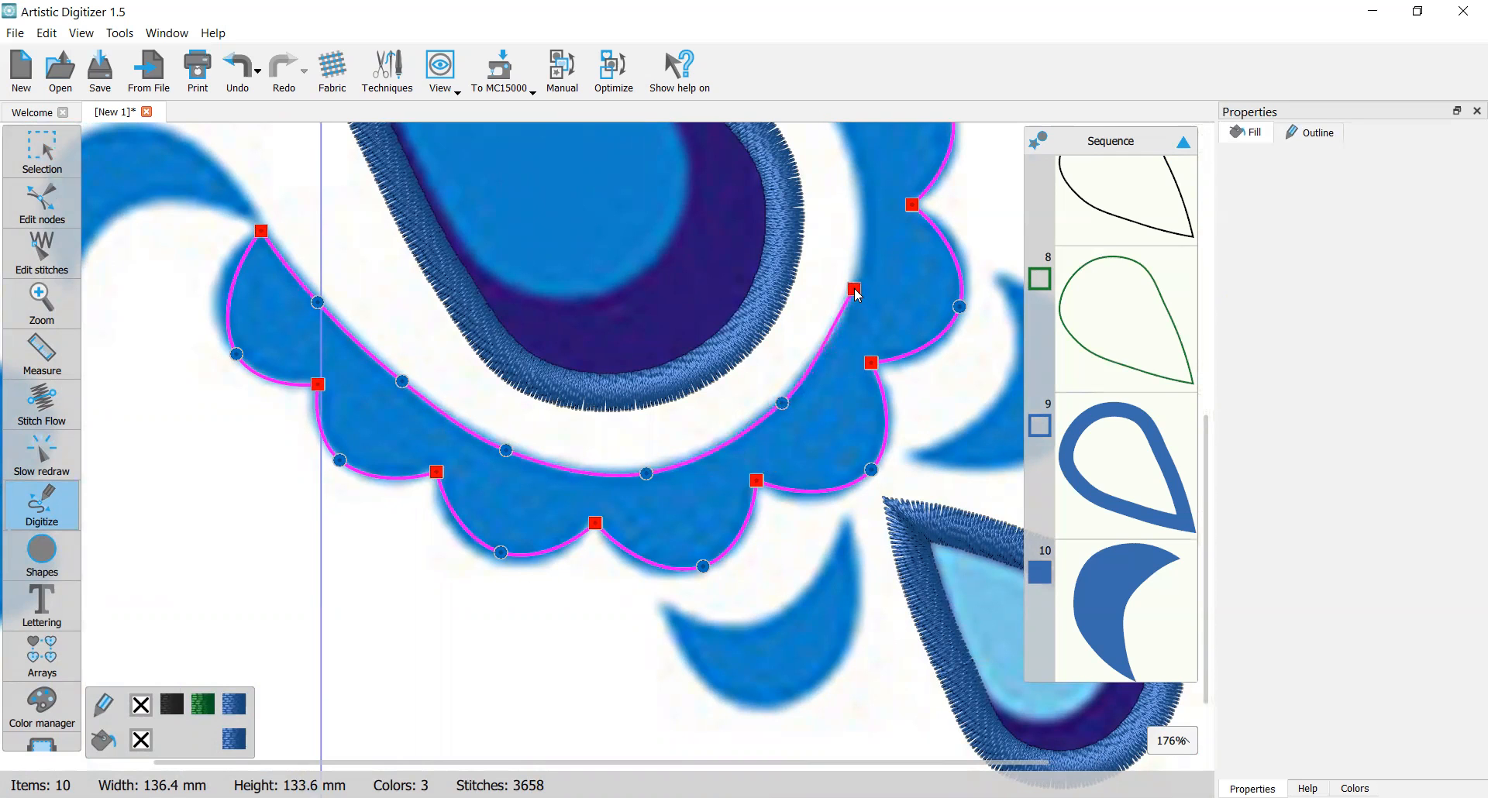
pyautogui.scroll(3, 855, 289)
pyautogui.scroll(2, 857, 295)
pyautogui.rightClick(836, 387)
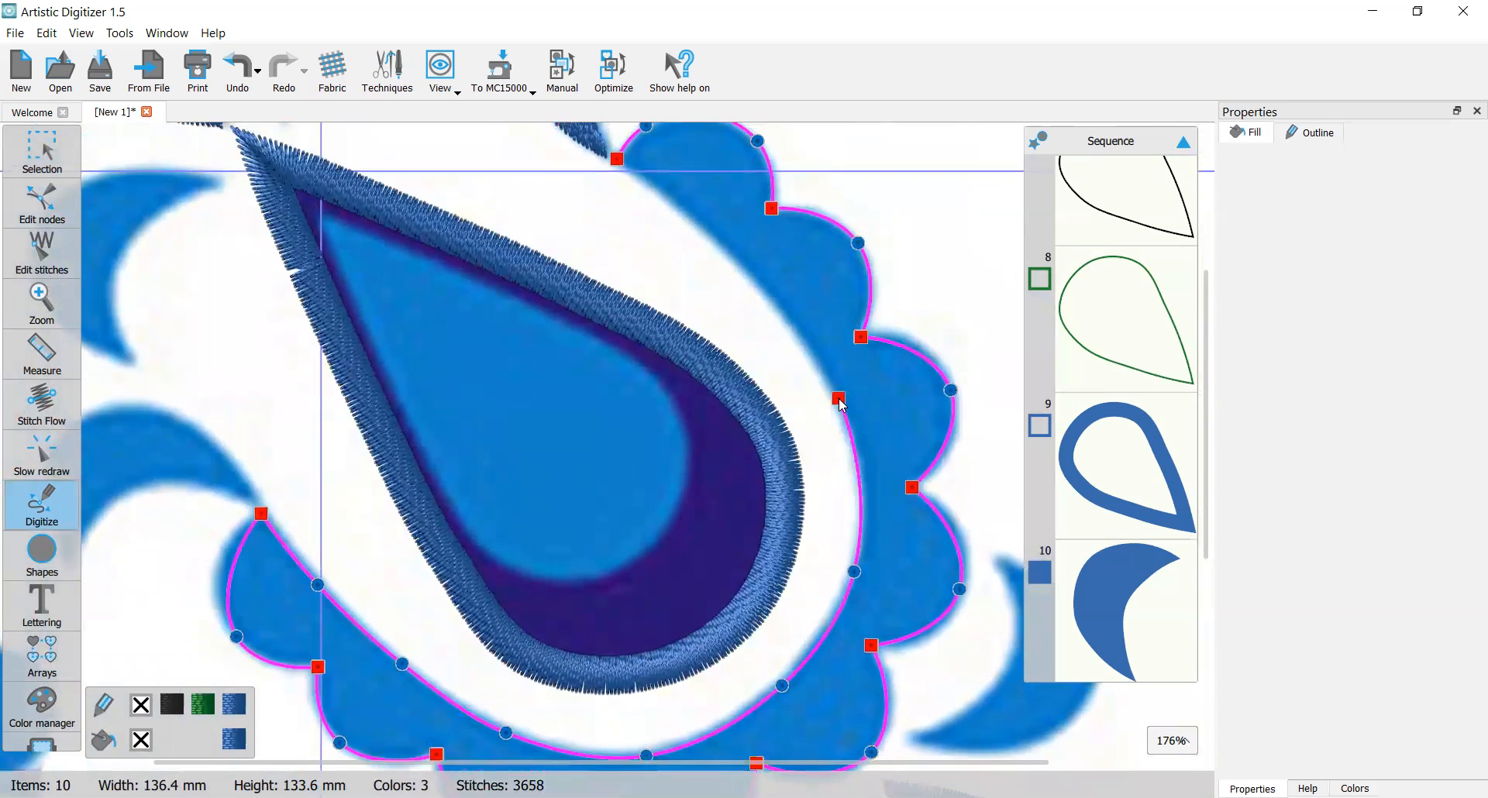
pyautogui.rightClick(767, 292)
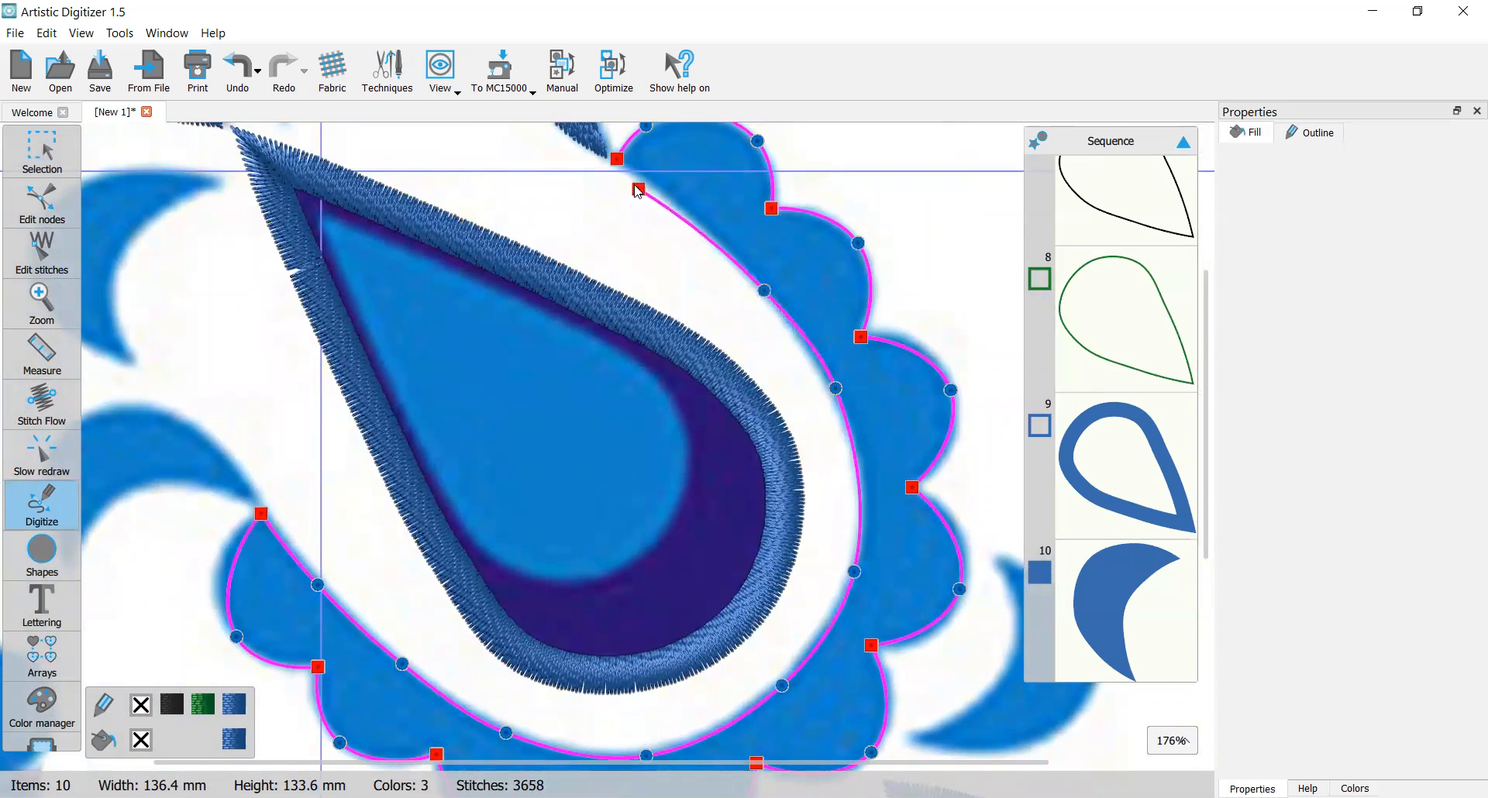
pyautogui.click(618, 161)
pyautogui.scroll(-3, 704, 319)
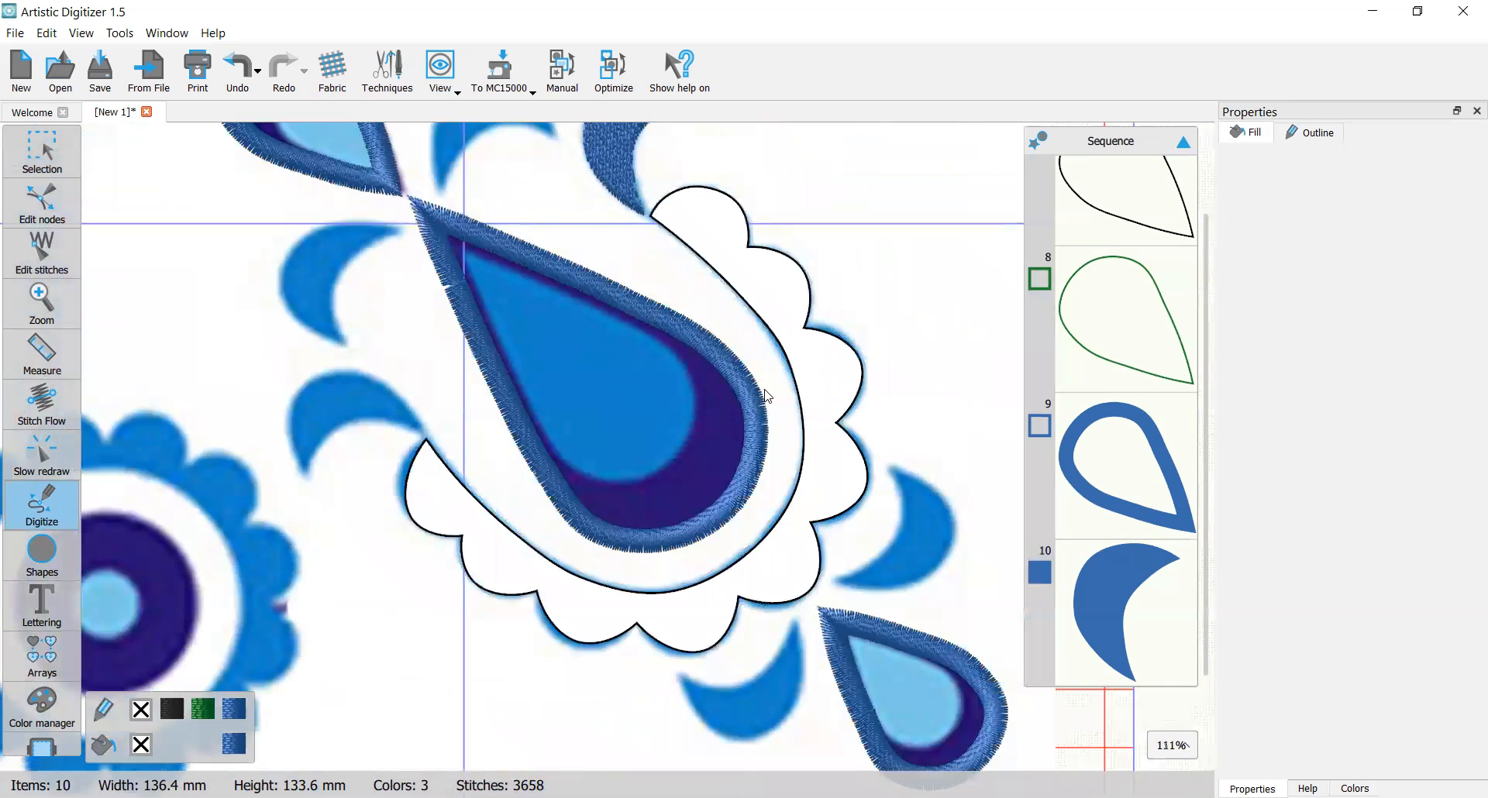
# Step: Fill the scalloped border with the same blue as the crescent, remove its outline and deselect it
pyautogui.scroll(2, 879, 369)
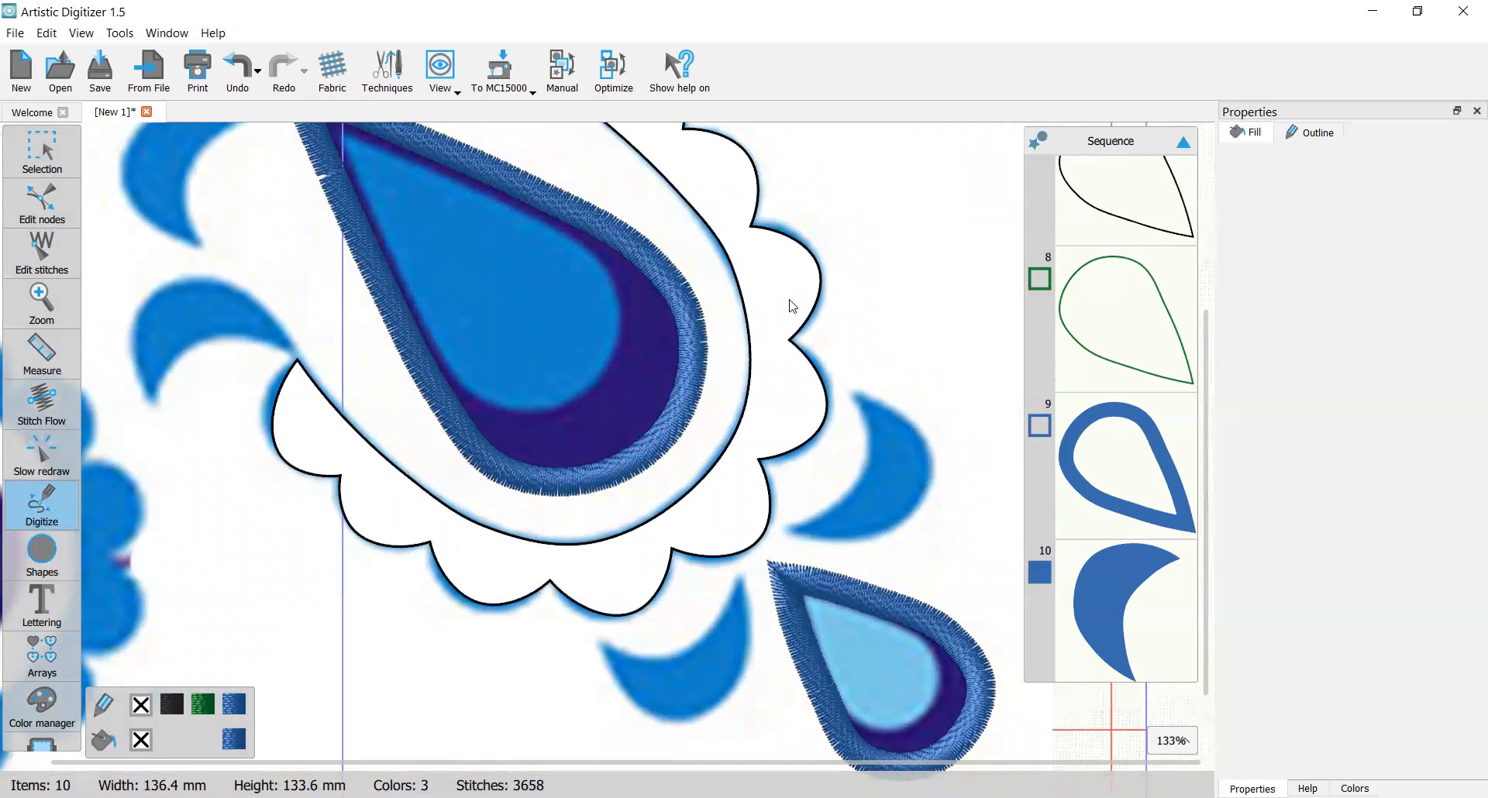
pyautogui.scroll(2, 790, 306)
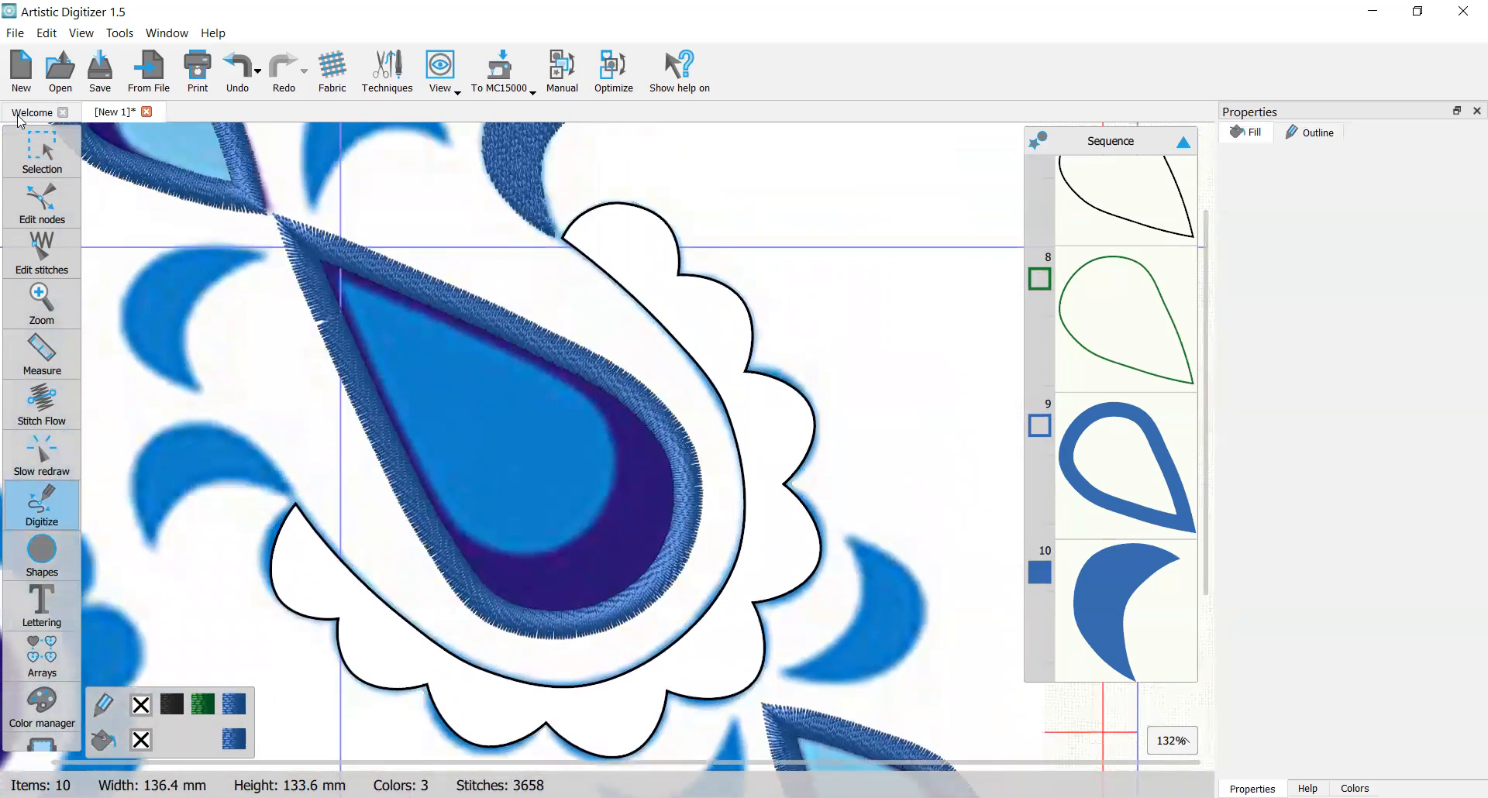
pyautogui.click(36, 157)
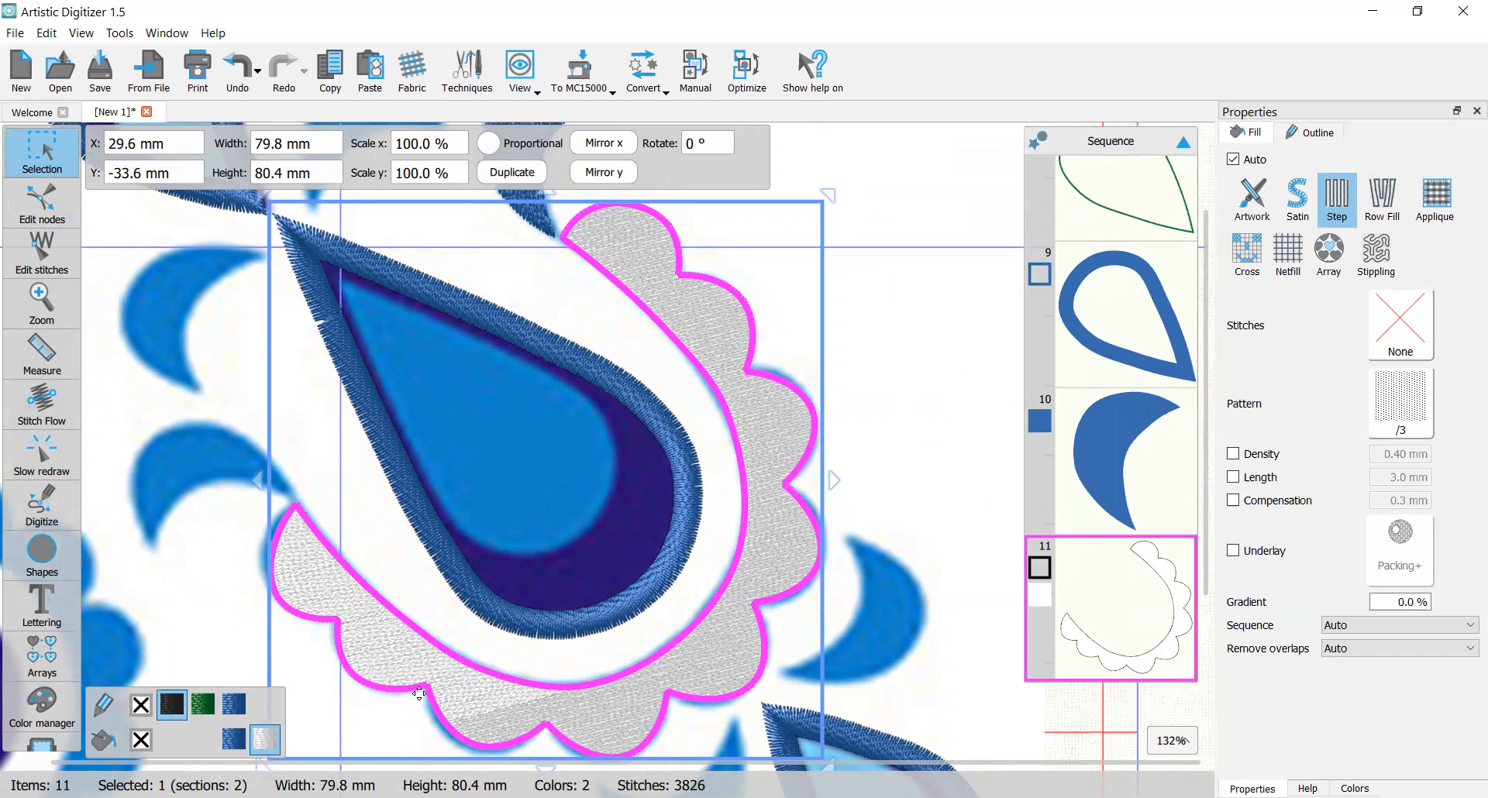
pyautogui.click(234, 739)
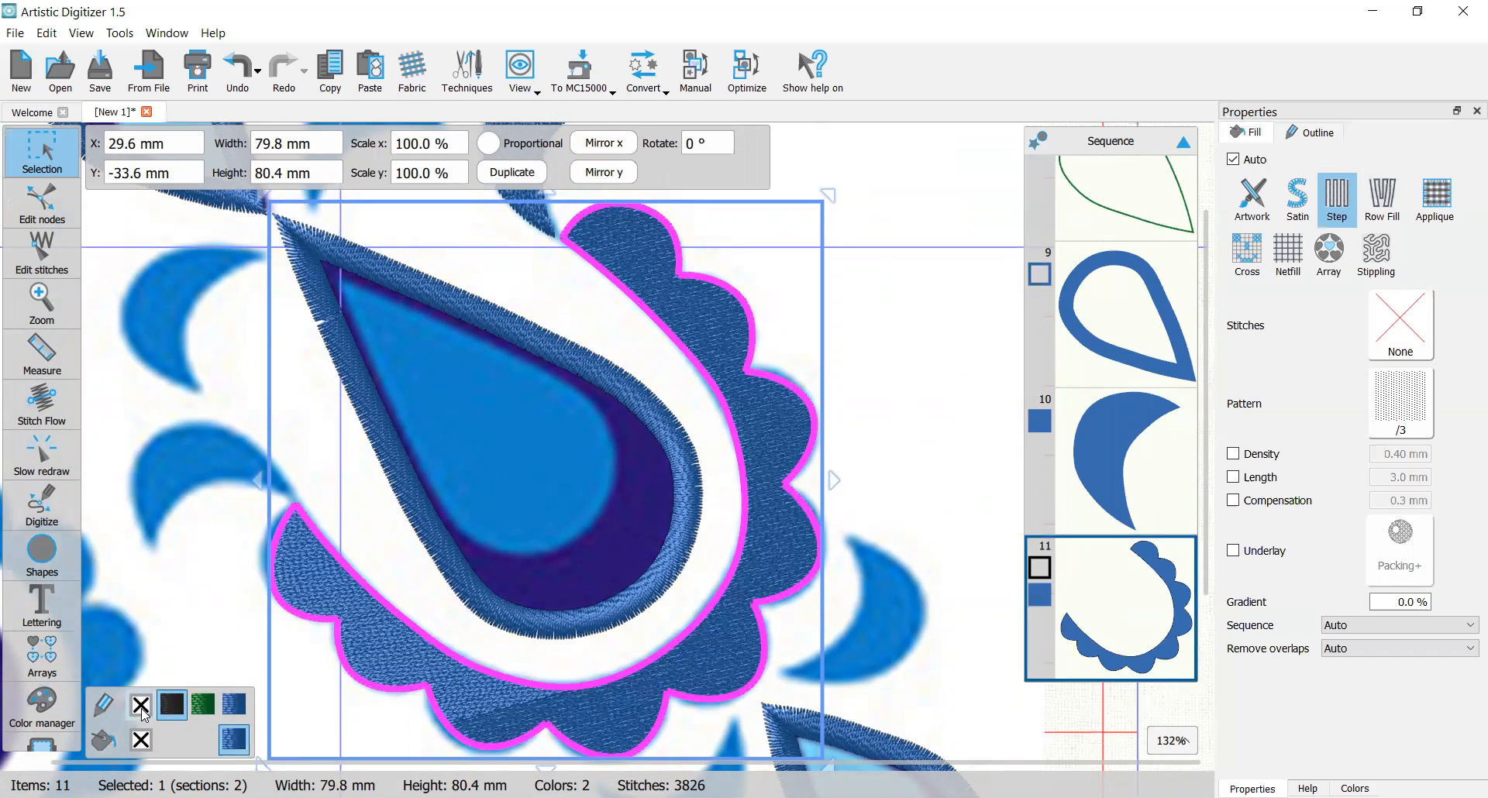
pyautogui.click(141, 706)
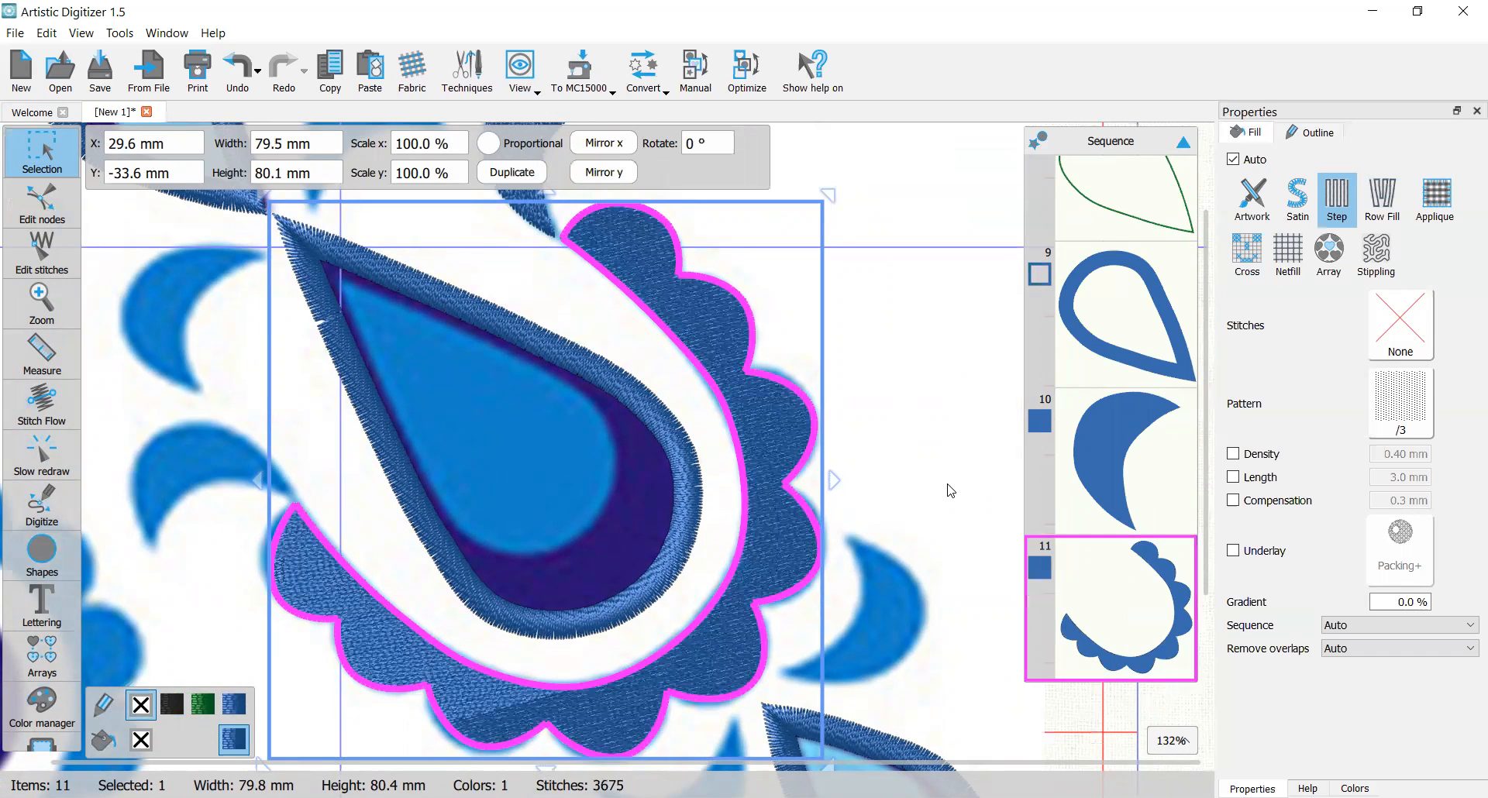
pyautogui.click(937, 442)
pyautogui.hscroll(3, 939, 453)
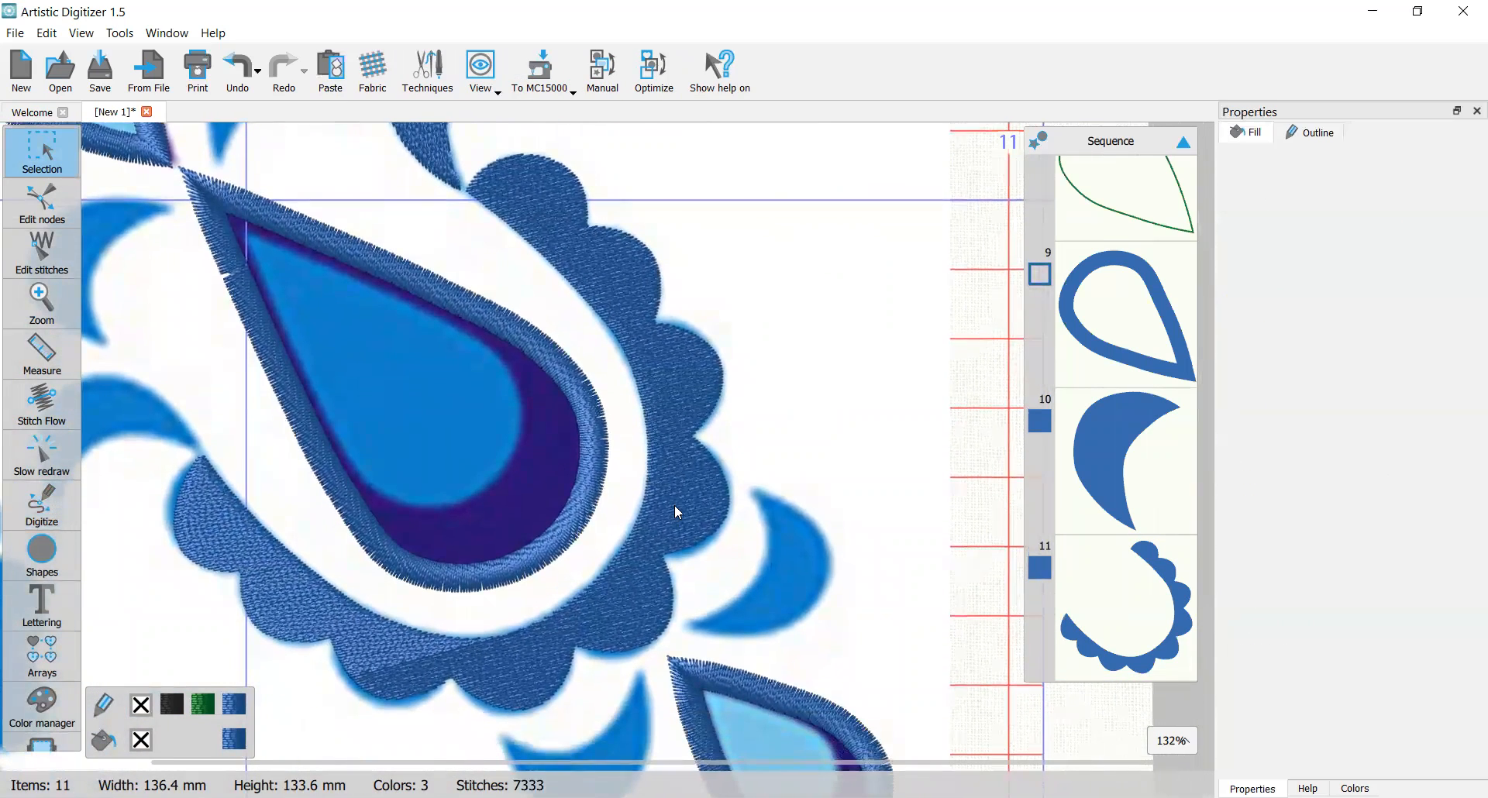
# Step: Copy and paste the digitized crescent, move the copy to the other side of the large teardrop and mirror it horizontally
pyautogui.scroll(1, 674, 504)
pyautogui.scroll(-4, 674, 504)
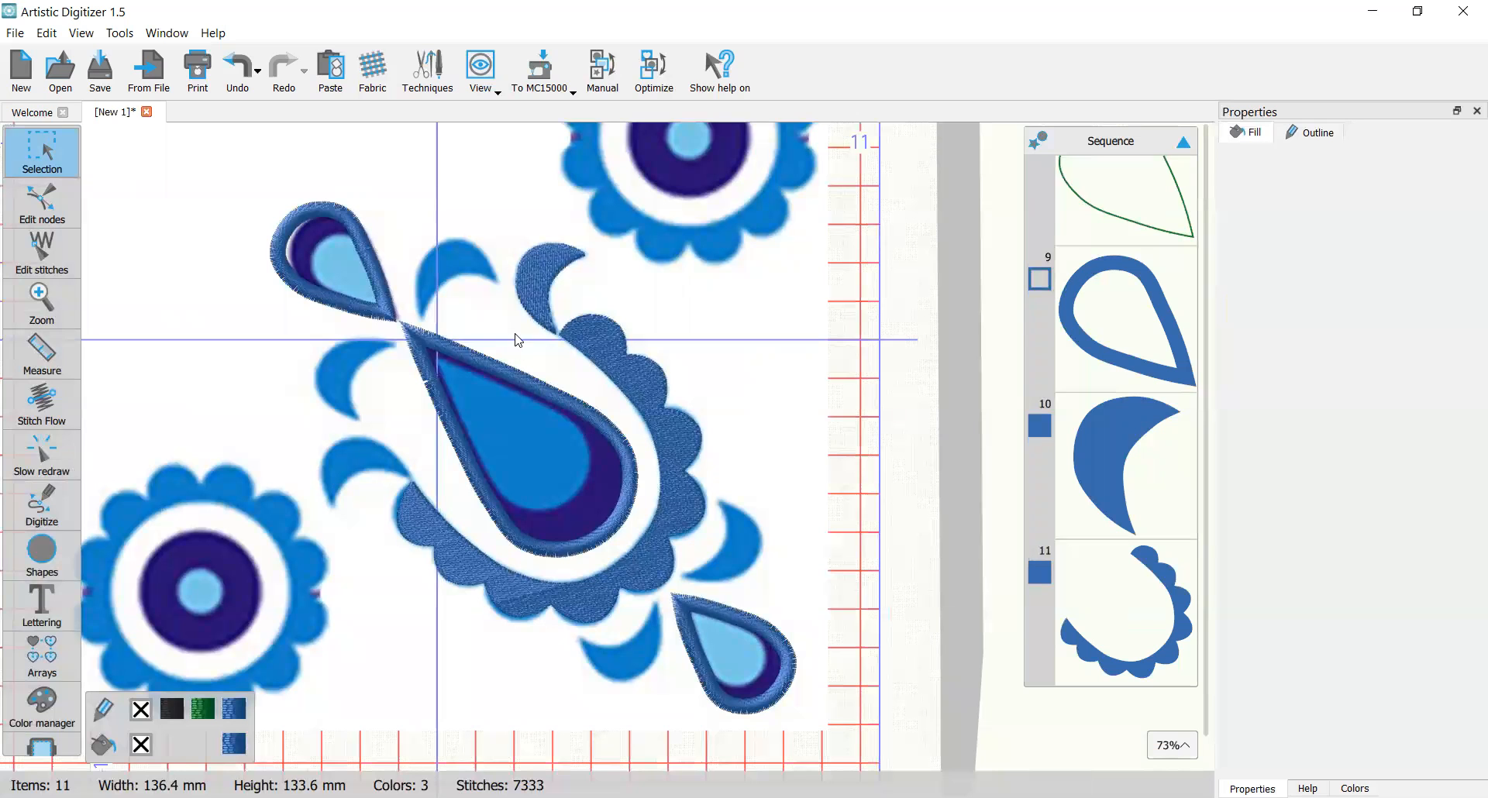
pyautogui.click(524, 287)
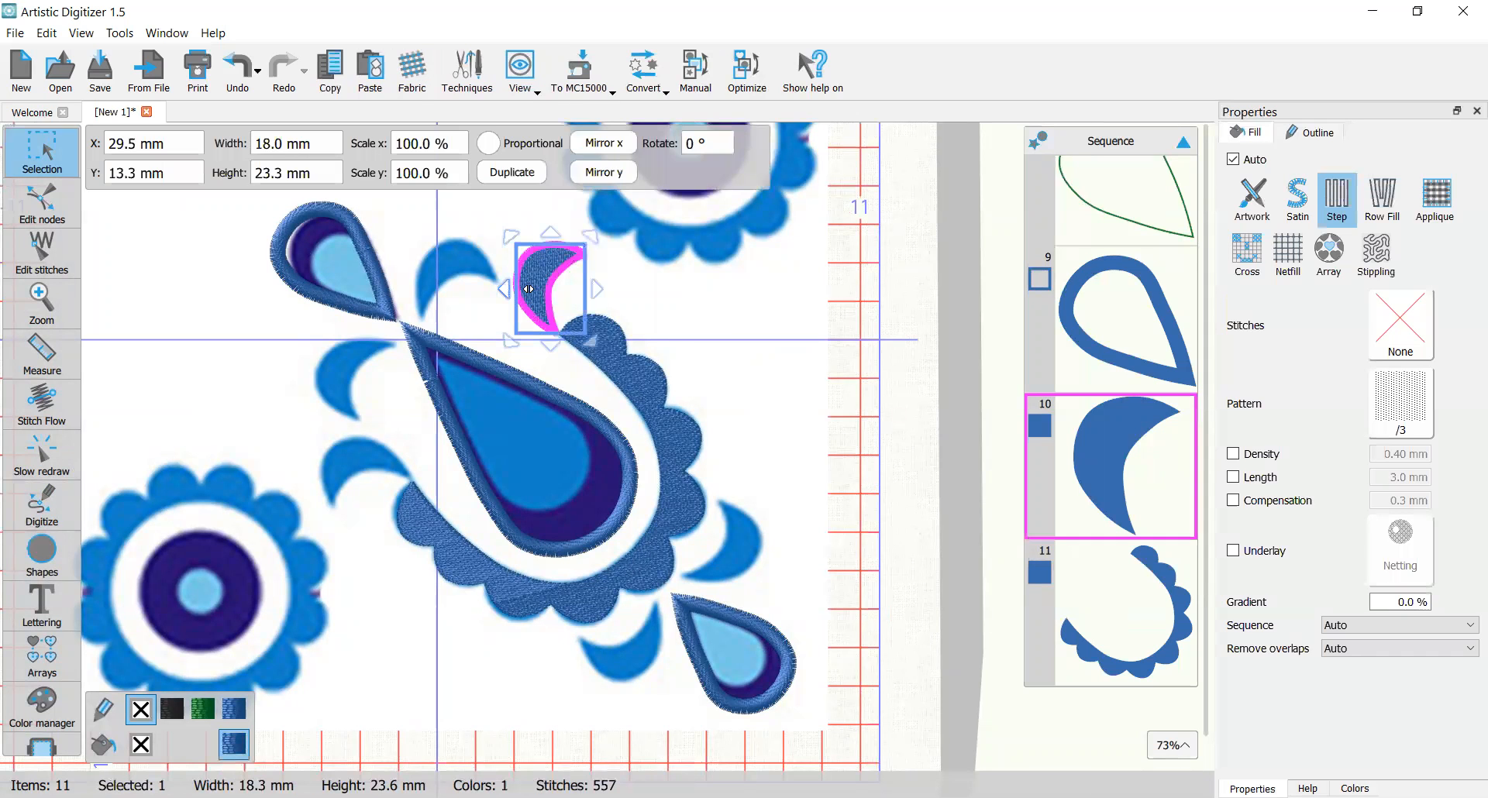
pyautogui.click(374, 70)
pyautogui.moveTo(542, 287); pyautogui.dragTo(412, 413)
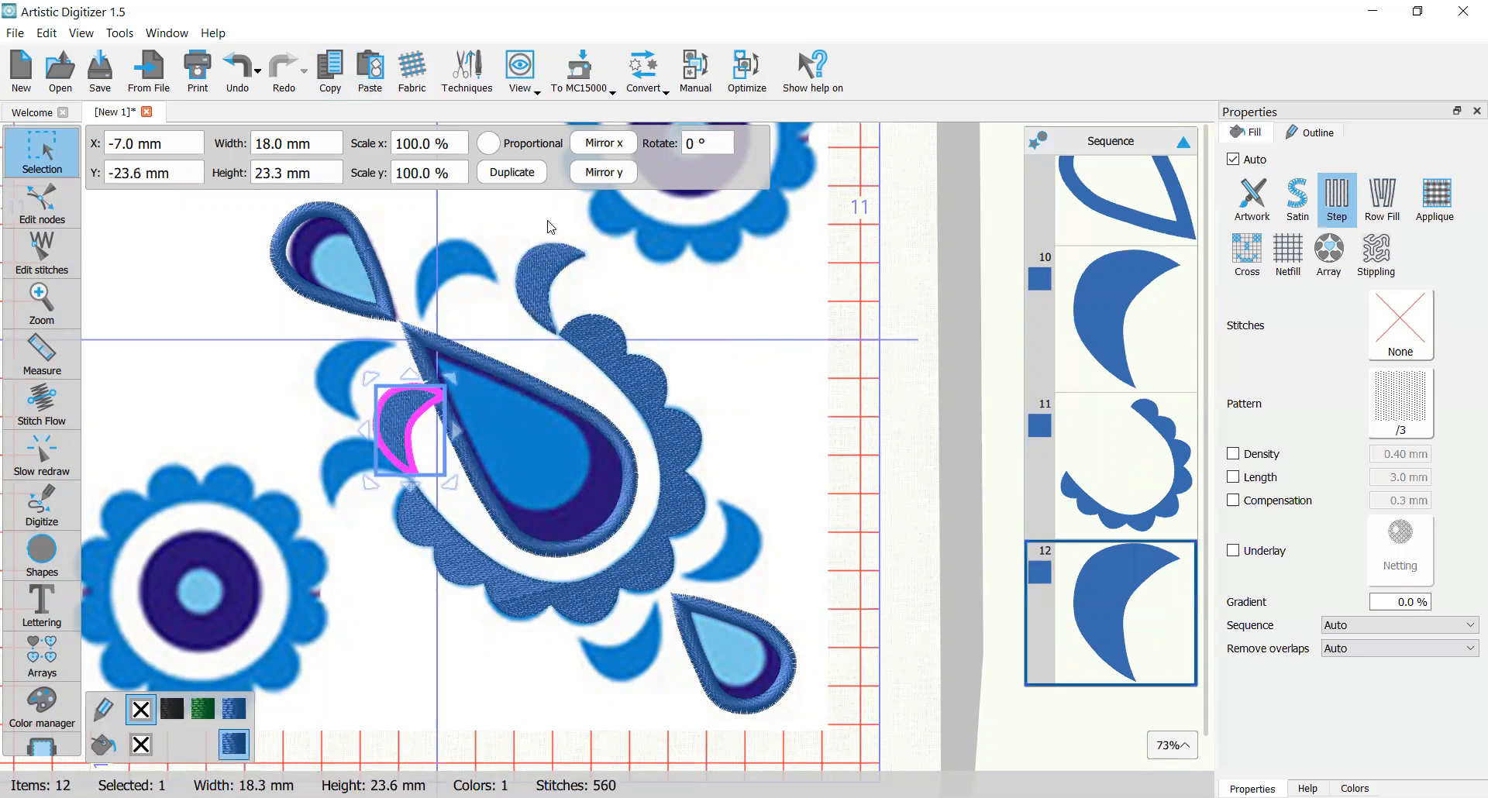
pyautogui.click(612, 144)
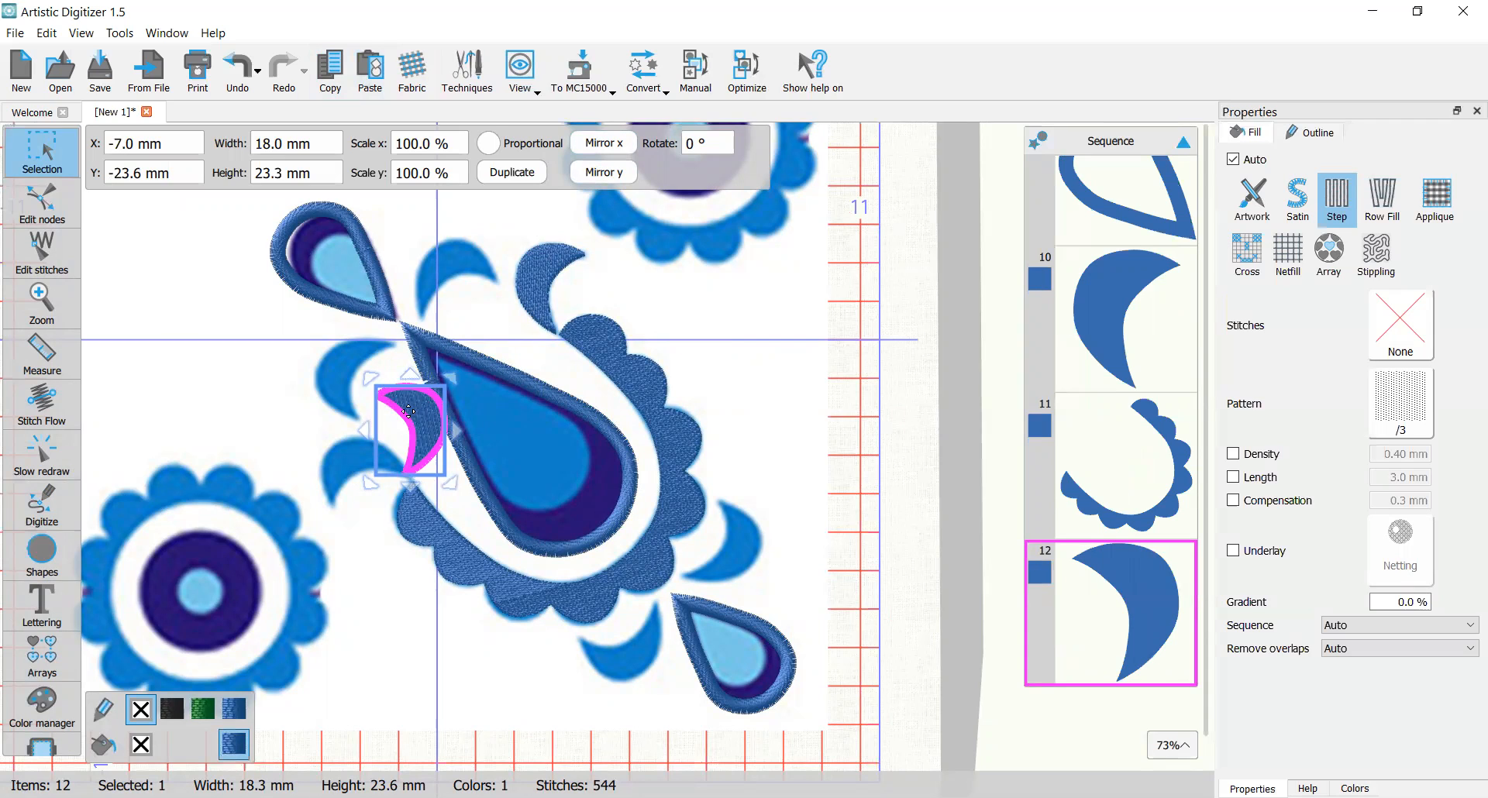
# Step: Rotate and move the mirrored crescent onto the artwork crescent at the scalloped border's far tip, and deselect it
pyautogui.click(403, 416)
pyautogui.moveTo(366, 373); pyautogui.dragTo(283, 456)
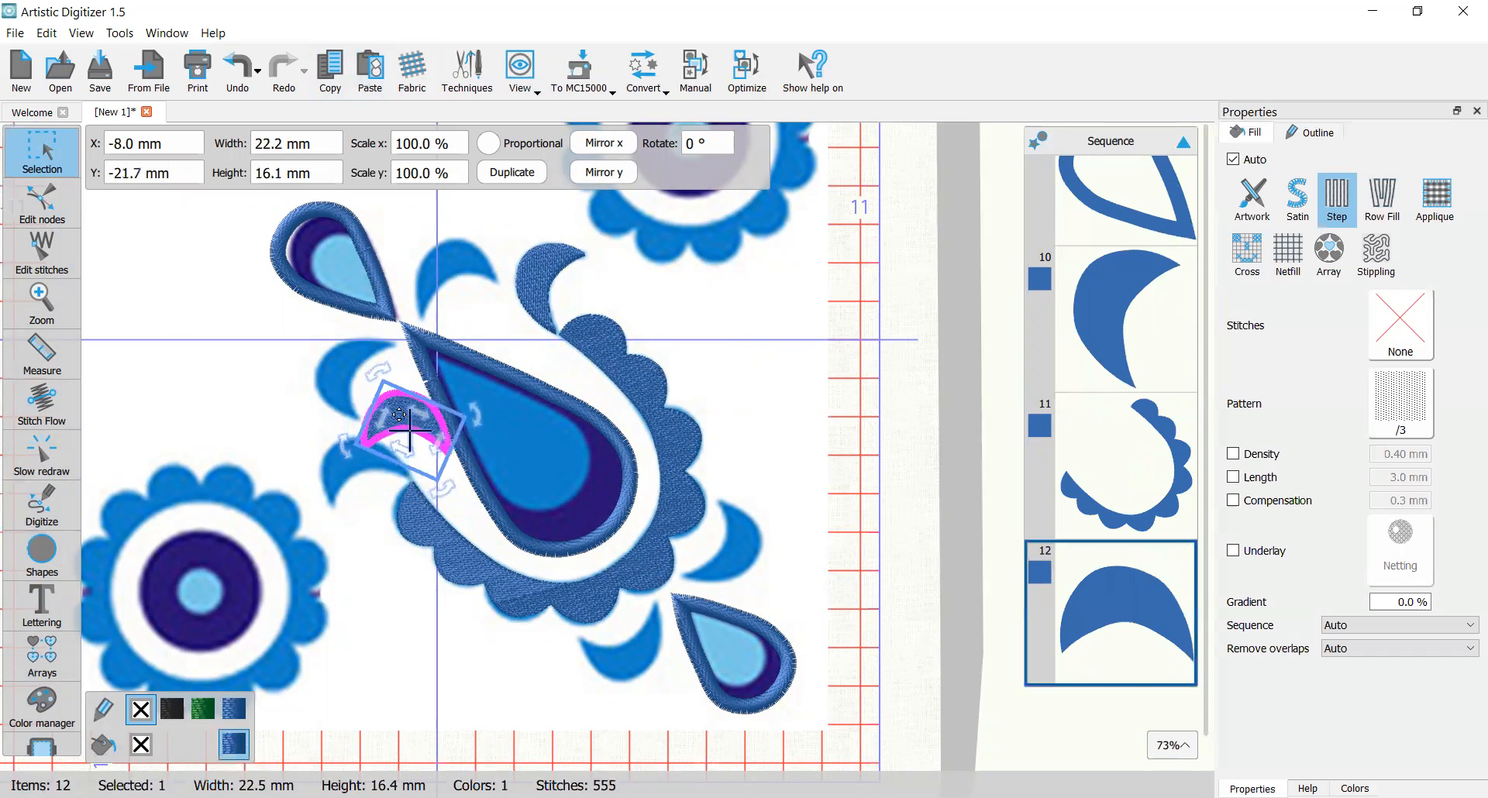
pyautogui.moveTo(370, 426); pyautogui.dragTo(359, 462)
pyautogui.scroll(5, 454, 463)
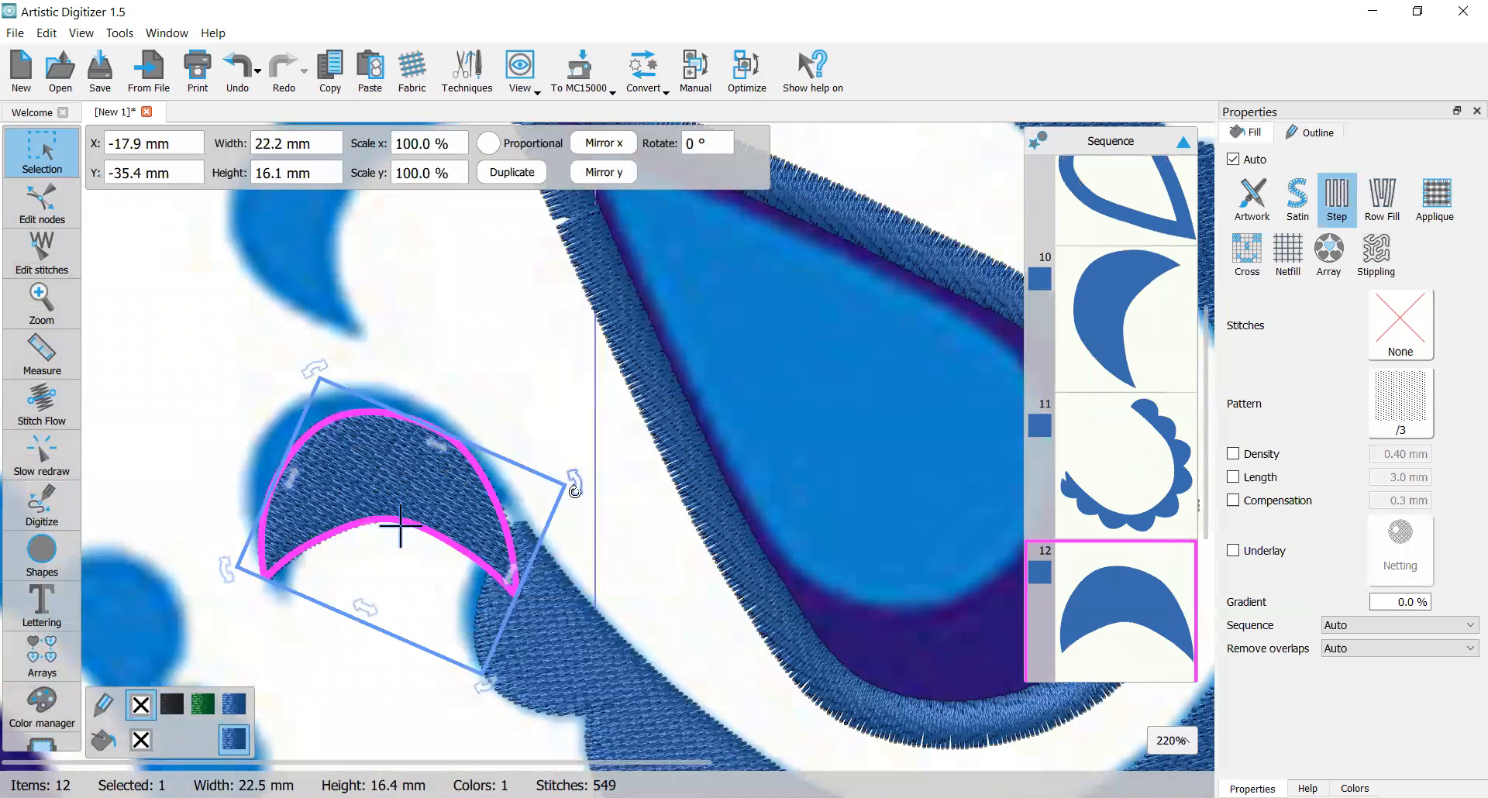
pyautogui.moveTo(577, 485); pyautogui.dragTo(533, 403)
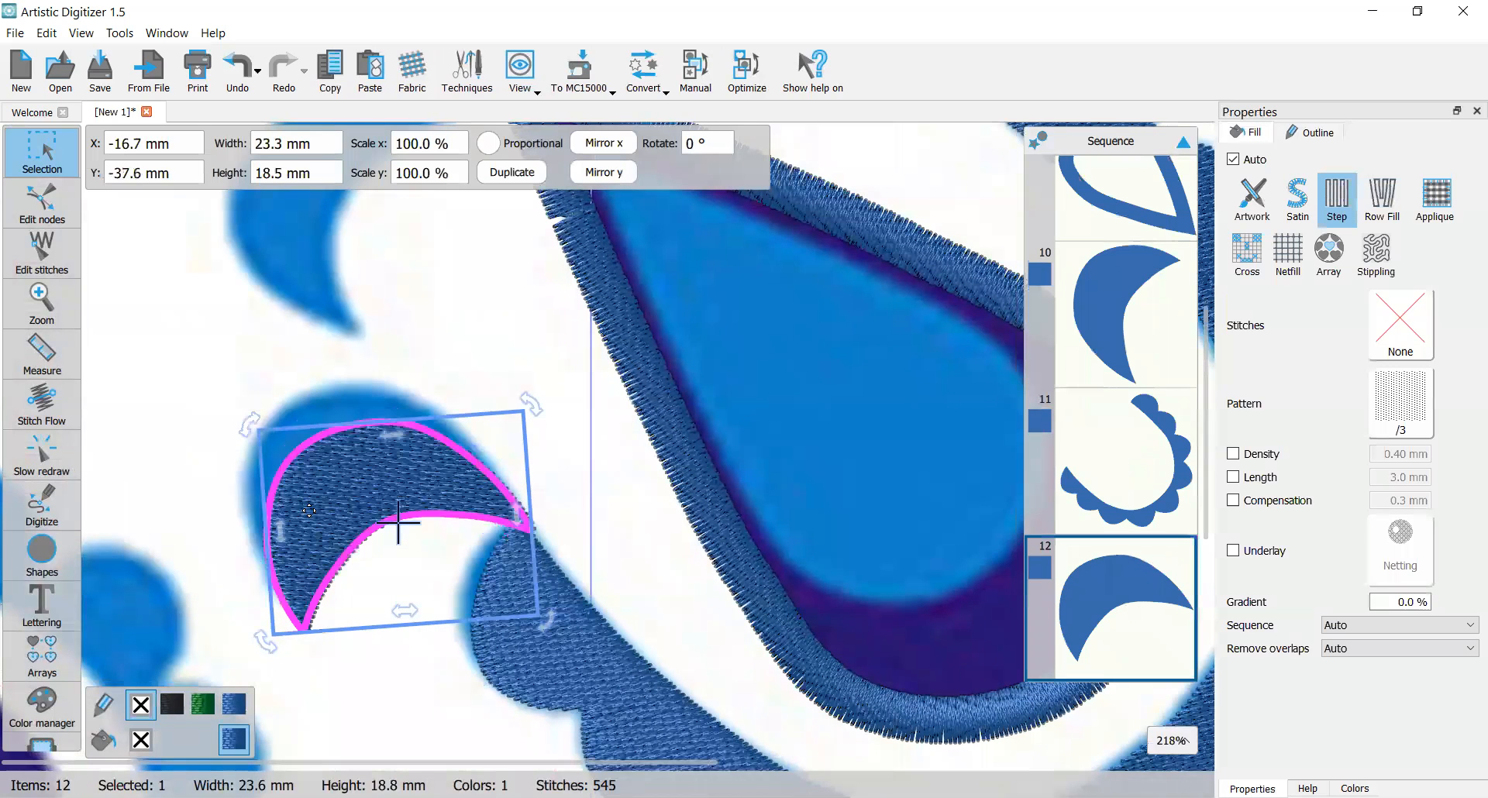
pyautogui.moveTo(341, 493); pyautogui.dragTo(323, 458)
pyautogui.moveTo(513, 370)
pyautogui.mouseDown()
pyautogui.moveTo(526, 377)
pyautogui.moveTo(522, 361)
pyautogui.mouseUp()
pyautogui.click(585, 490)
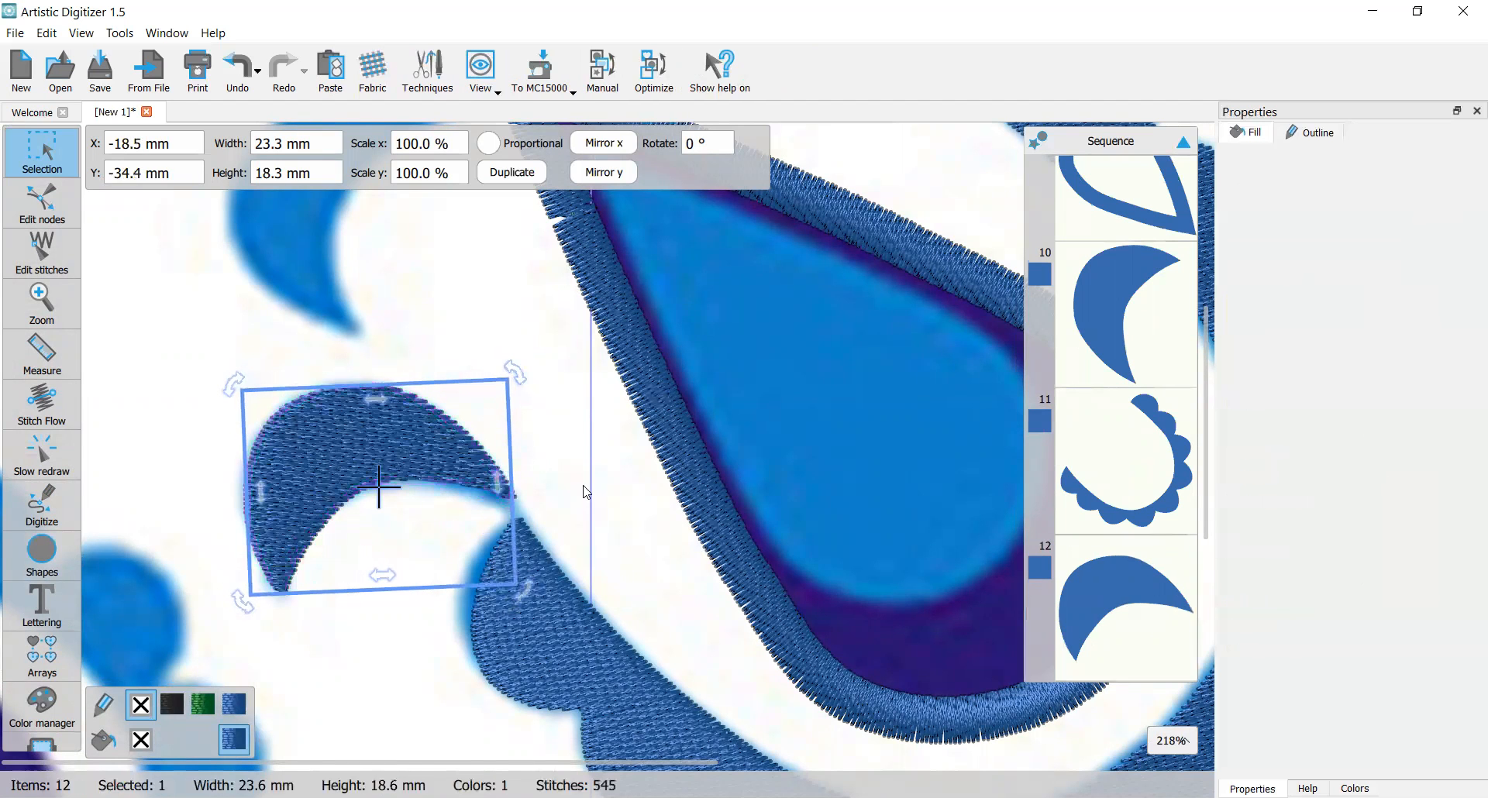
# Step: Reselect the mirrored crescent, rotate it slightly clockwise to refine its fit to the artwork, and deselect it
pyautogui.scroll(-1, 585, 490)
pyautogui.scroll(-3, 592, 517)
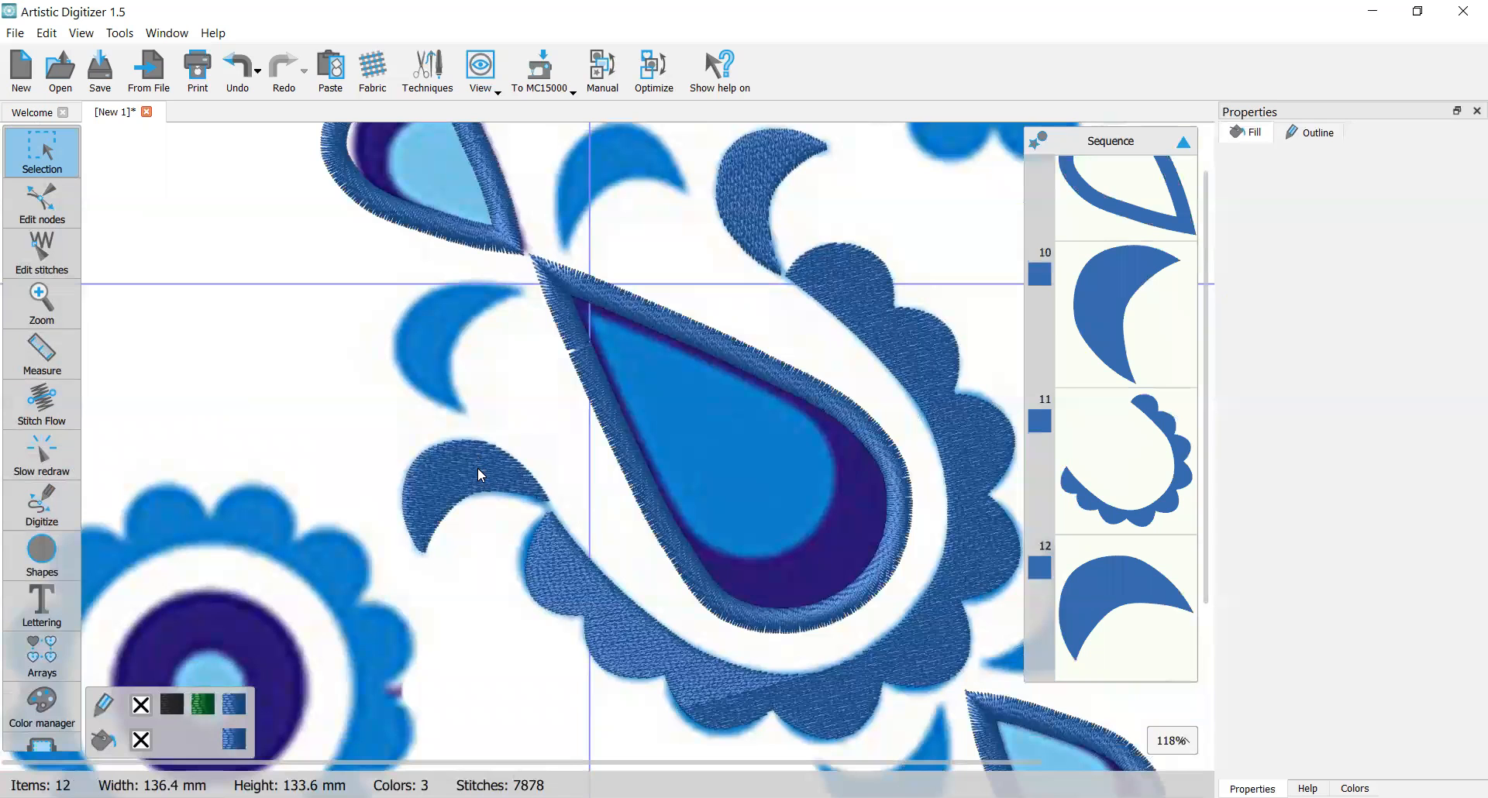
pyautogui.click(479, 469)
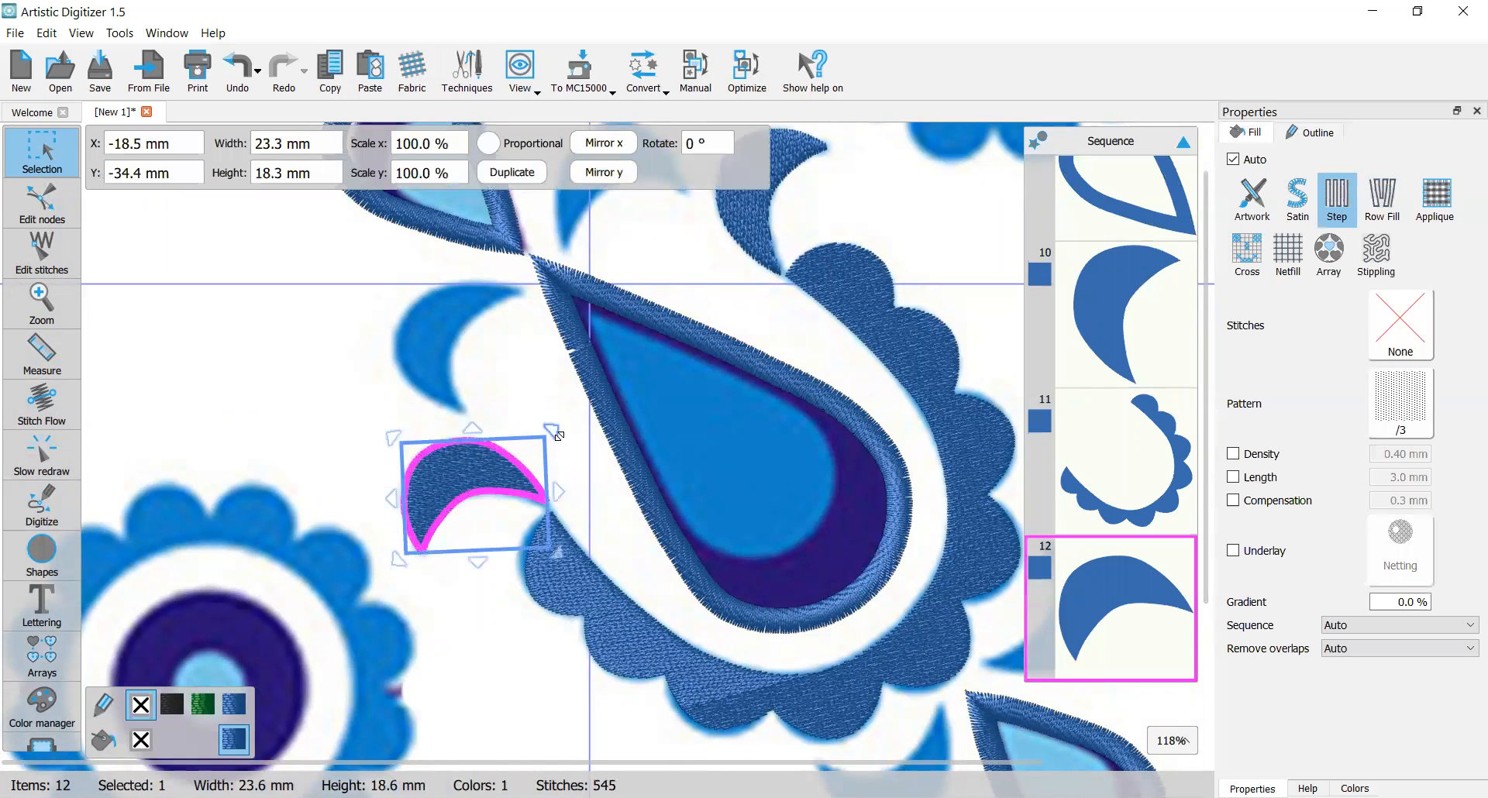
pyautogui.click(523, 465)
pyautogui.scroll(2, 542, 434)
pyautogui.moveTo(561, 442); pyautogui.dragTo(565, 444)
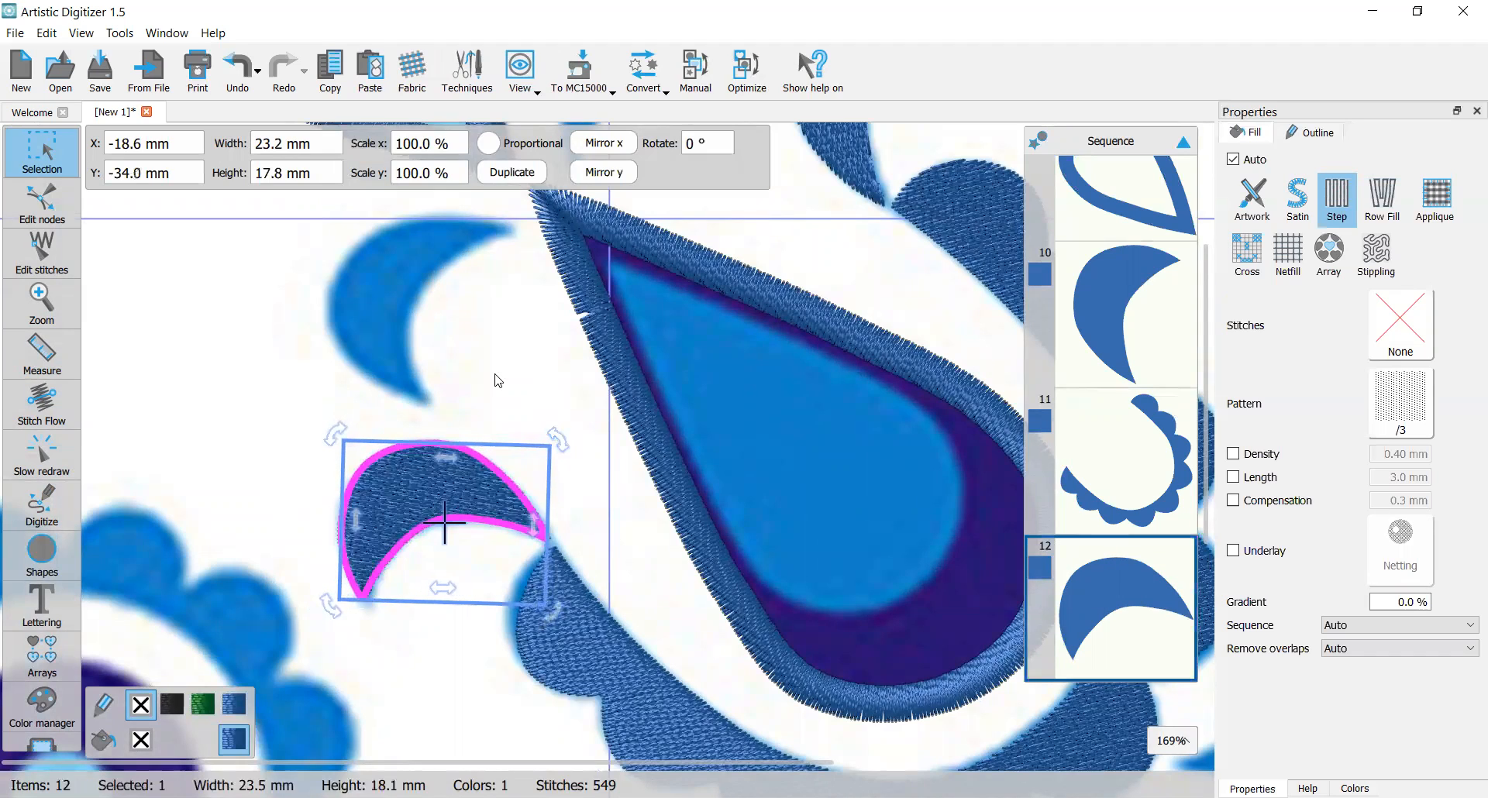
pyautogui.click(571, 535)
# Step: Examine the stitched crescents and the scalloped border against the background artwork
pyautogui.scroll(-5, 571, 534)
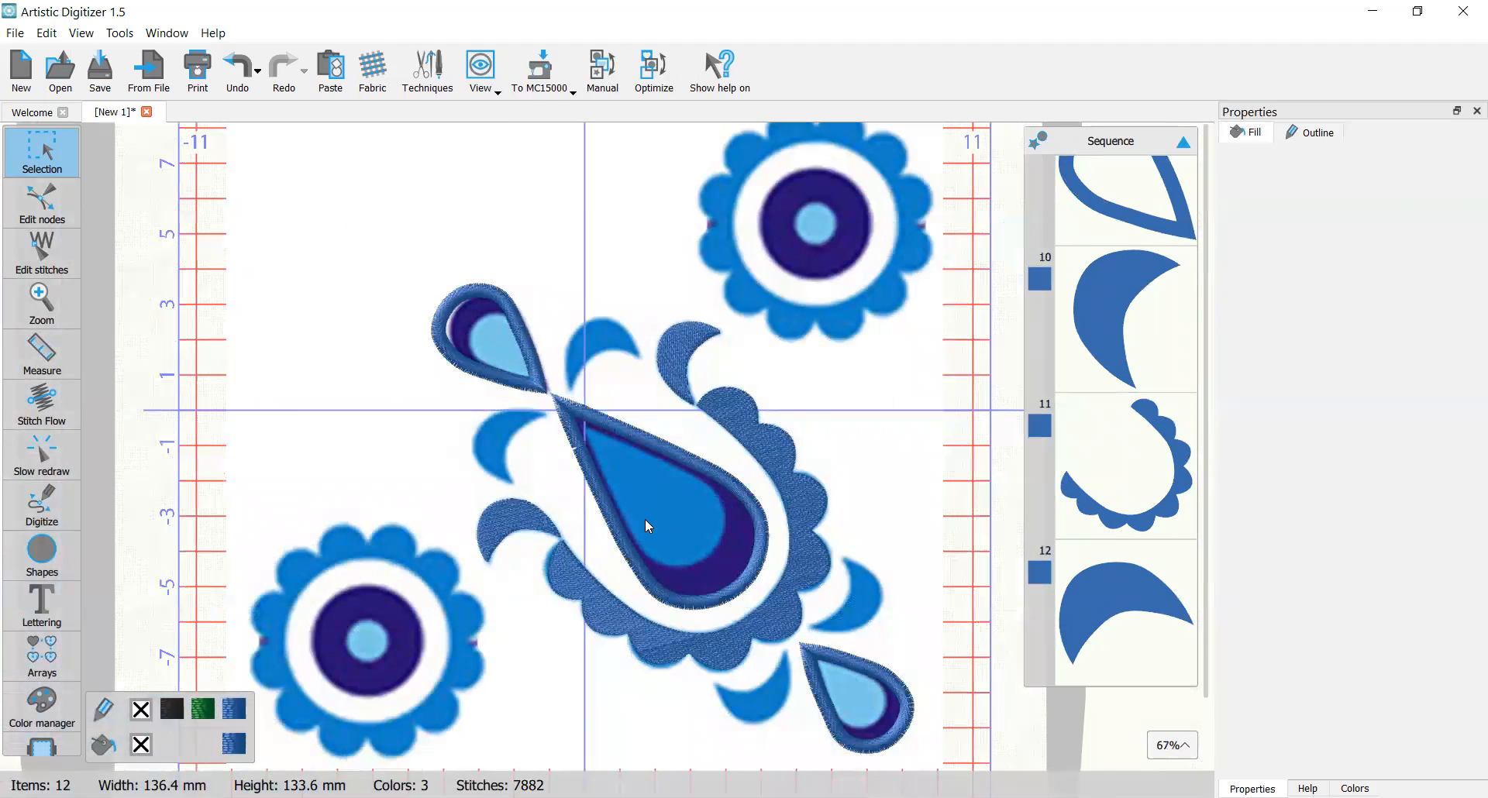
pyautogui.hscroll(3, 645, 519)
pyautogui.scroll(-2, 632, 517)
pyautogui.hscroll(1, 633, 523)
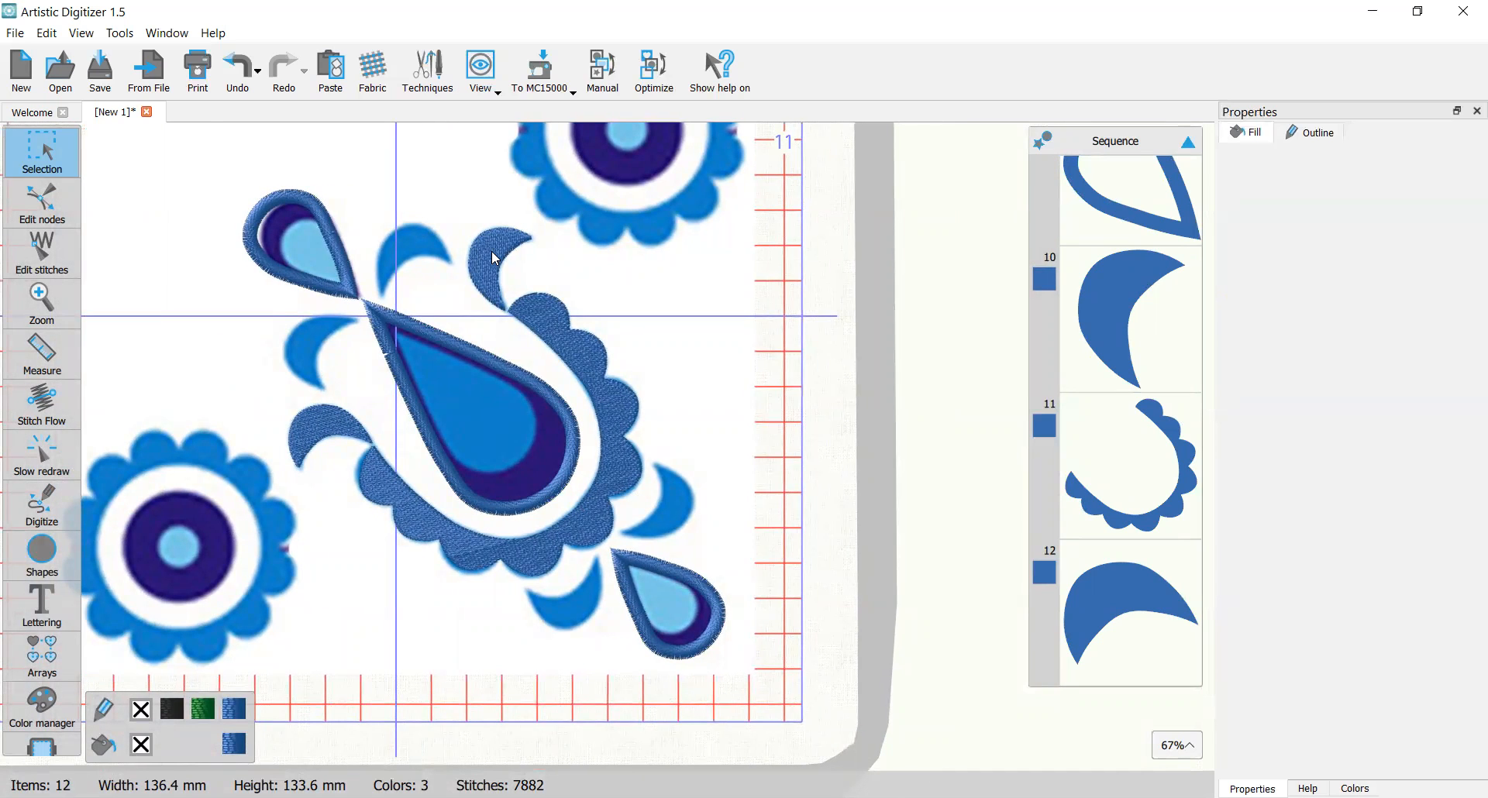
pyautogui.scroll(4, 496, 258)
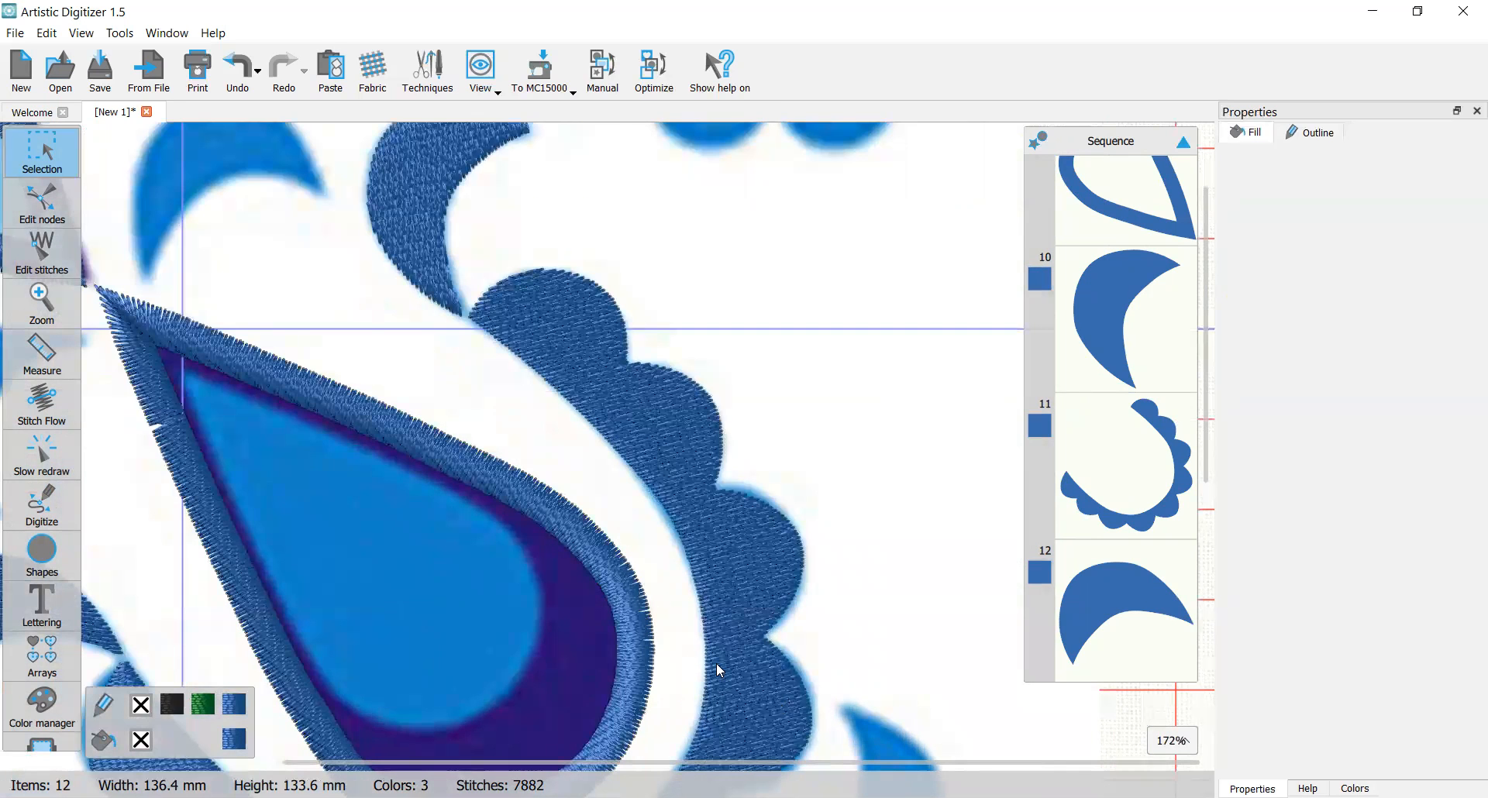
pyautogui.scroll(-3, 716, 662)
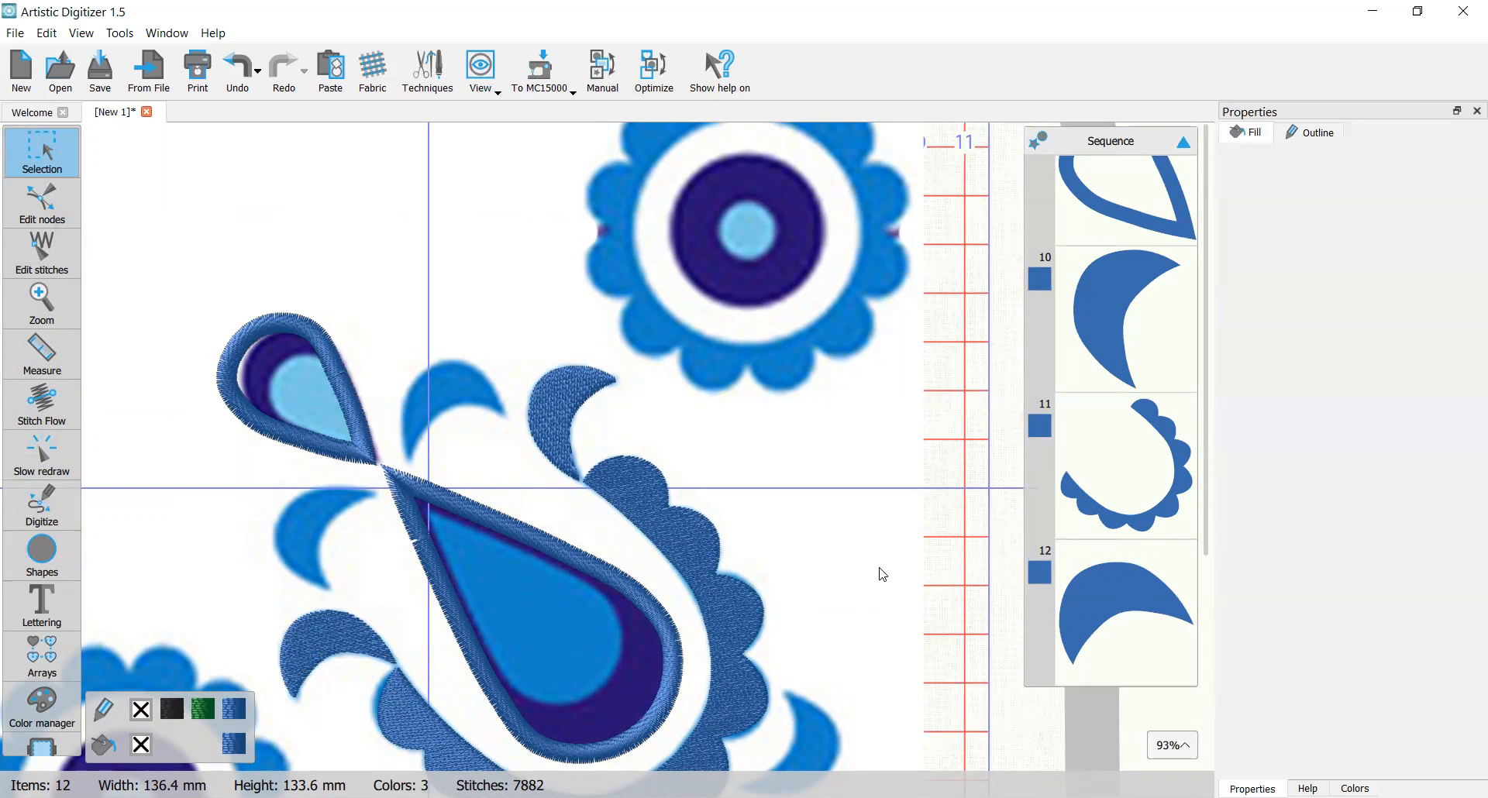
pyautogui.scroll(-3, 864, 571)
pyautogui.hscroll(2, 864, 571)
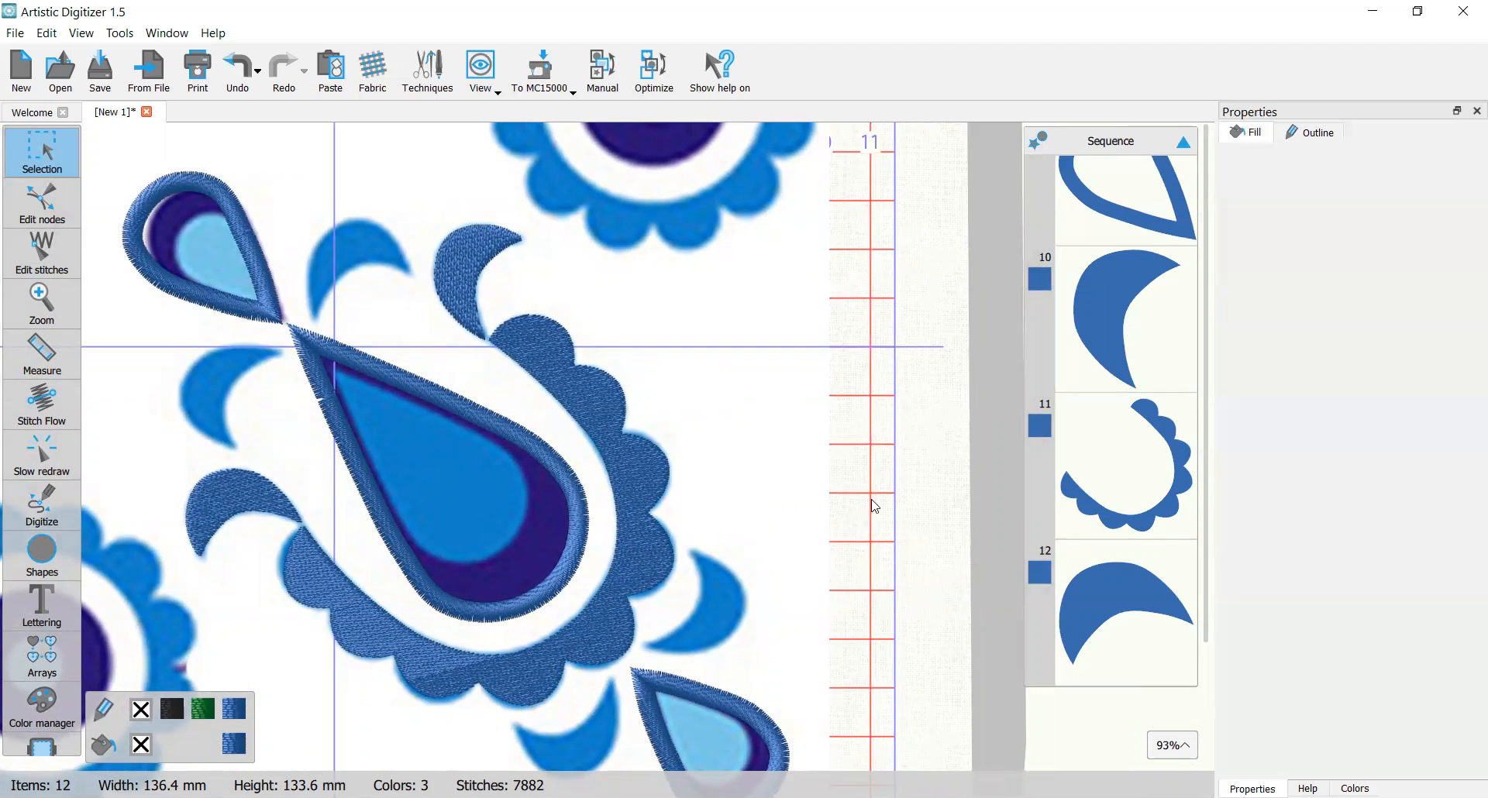
# Step: Select the two stitched crescents and the scalloped border between them, weld them into one shape and deselect it
pyautogui.click(458, 257)
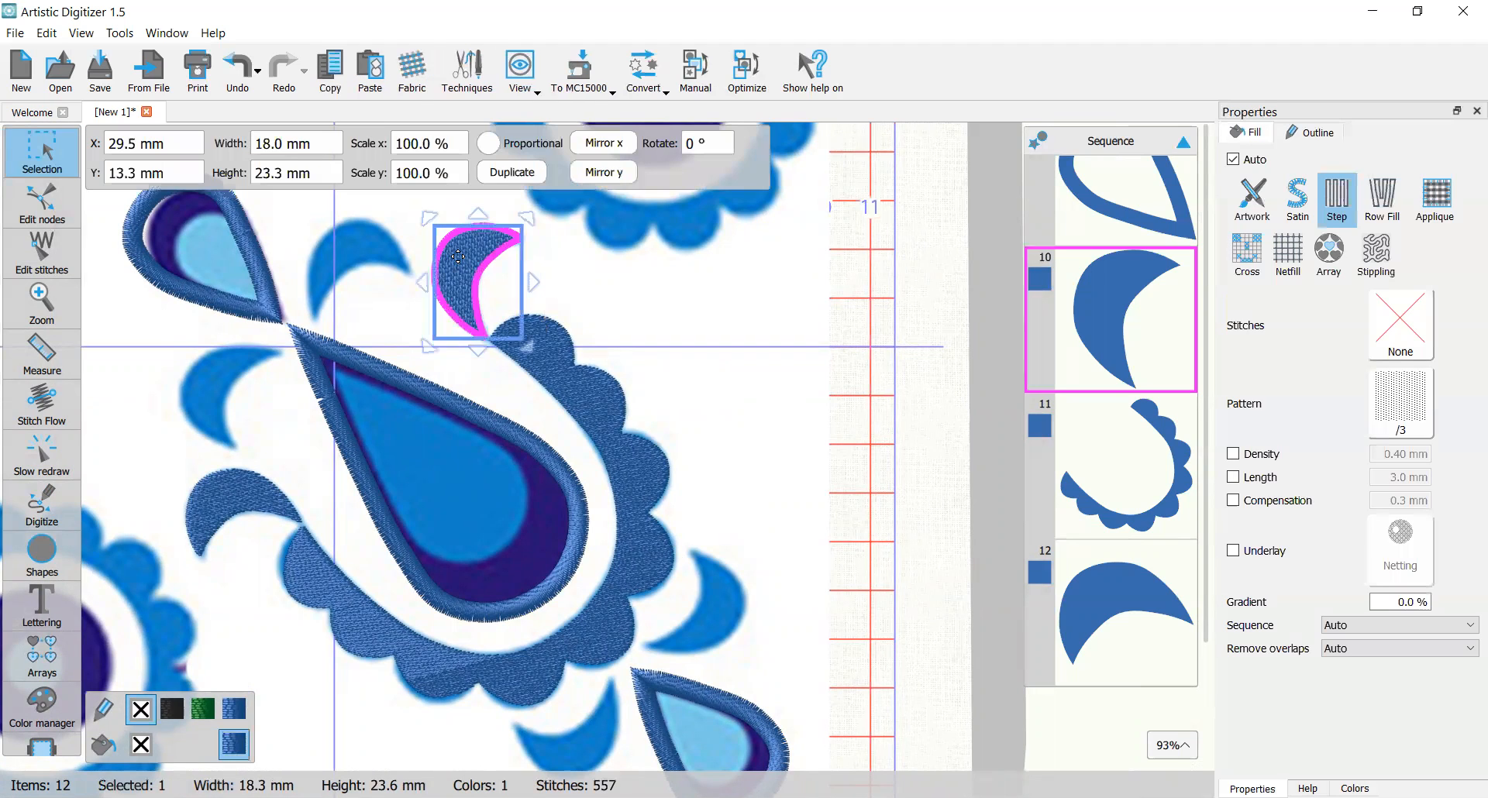
pyautogui.keyDown('shift'); pyautogui.click(611, 415); pyautogui.keyUp('shift')
pyautogui.keyDown('shift'); pyautogui.click(227, 486); pyautogui.keyUp('shift')
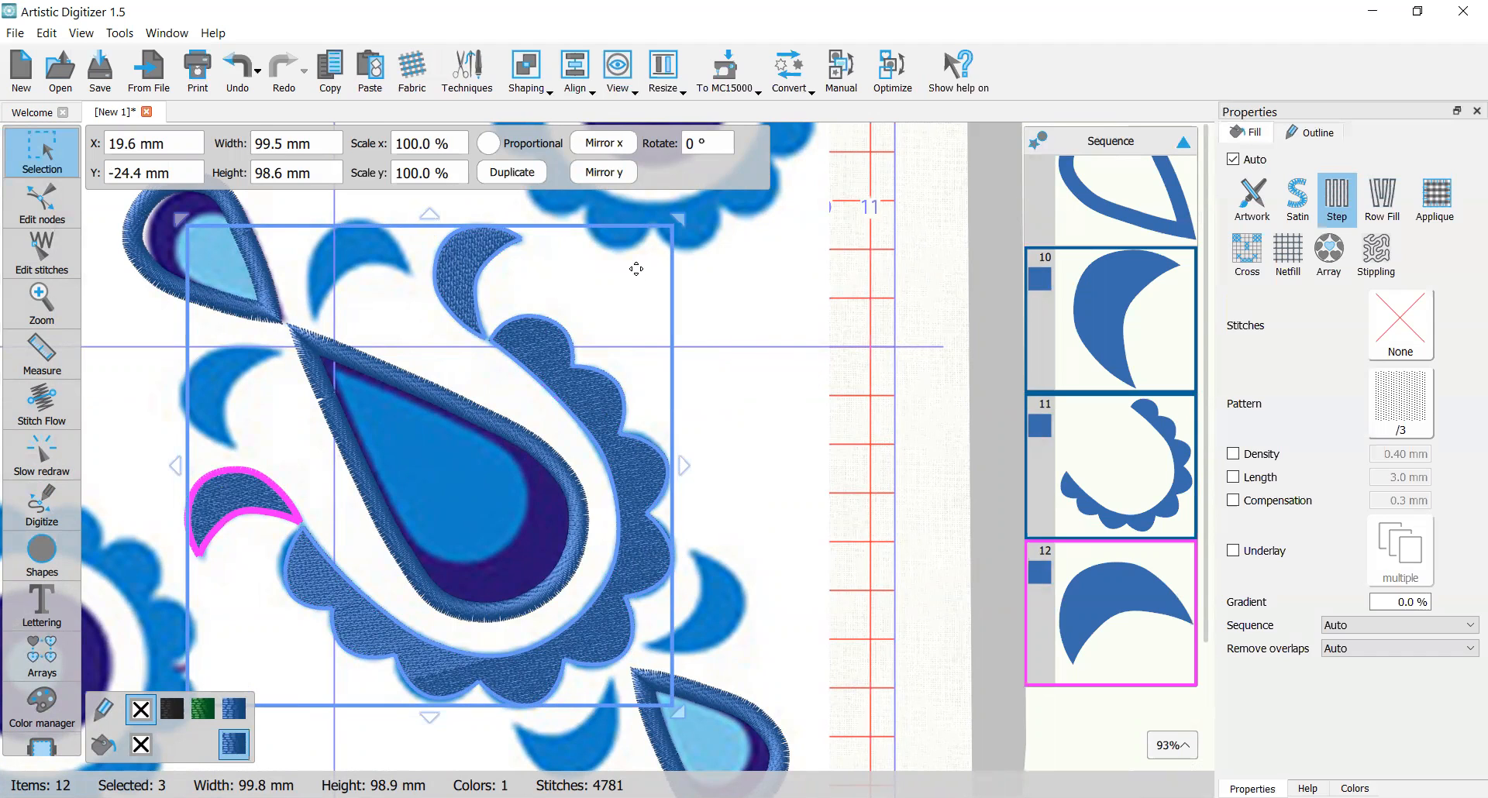
pyautogui.click(525, 74)
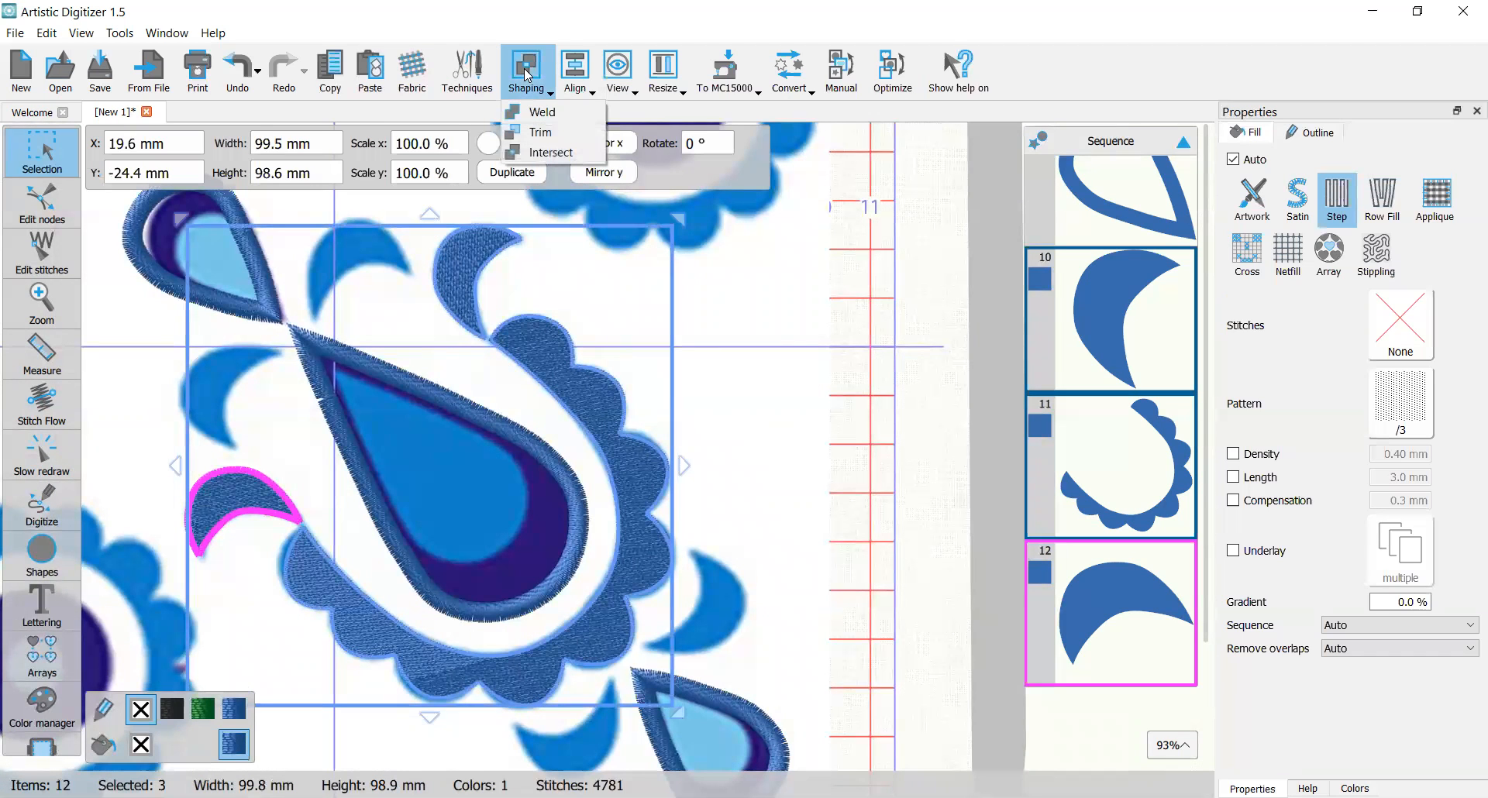
pyautogui.click(548, 115)
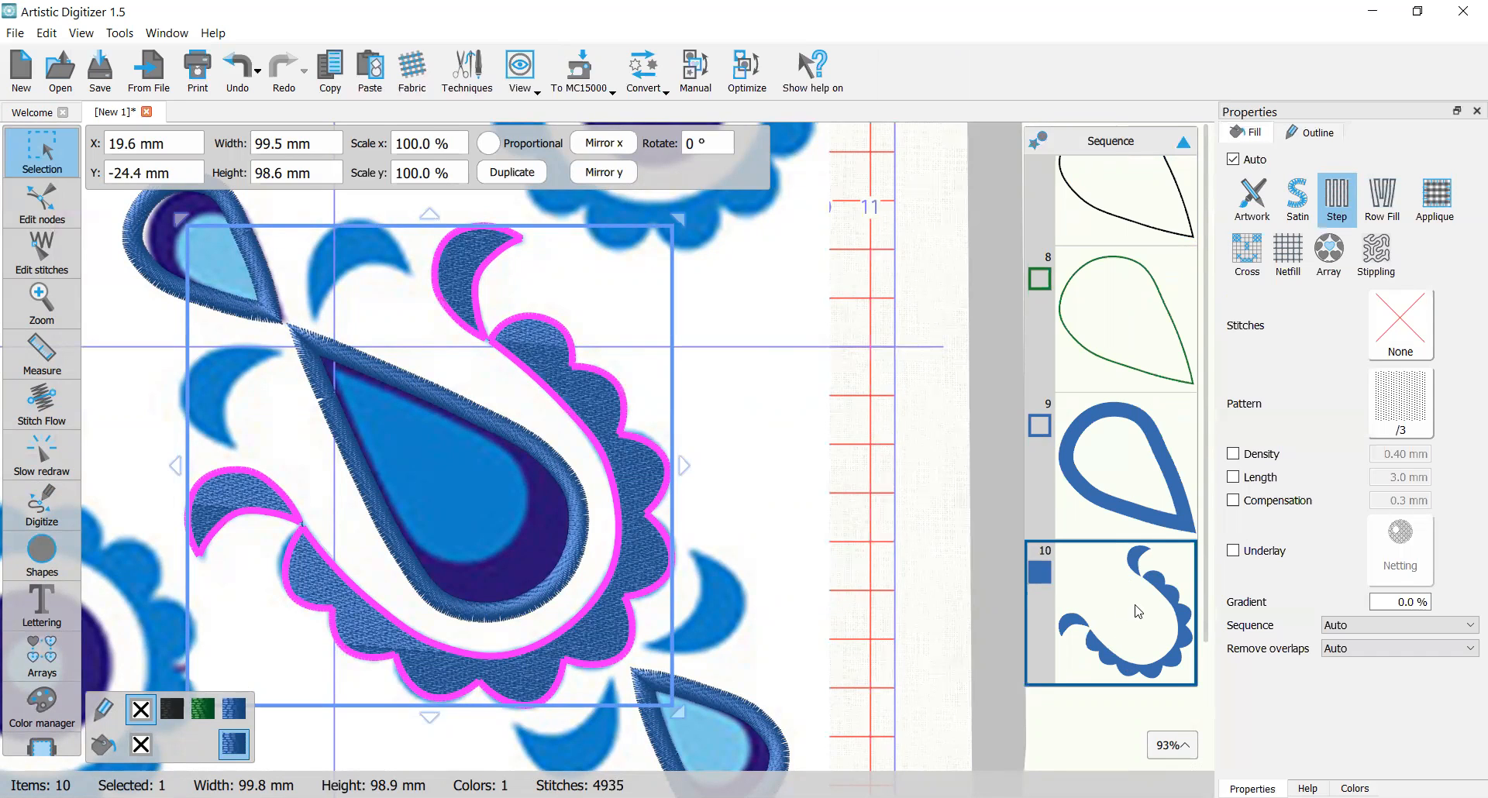
pyautogui.click(740, 370)
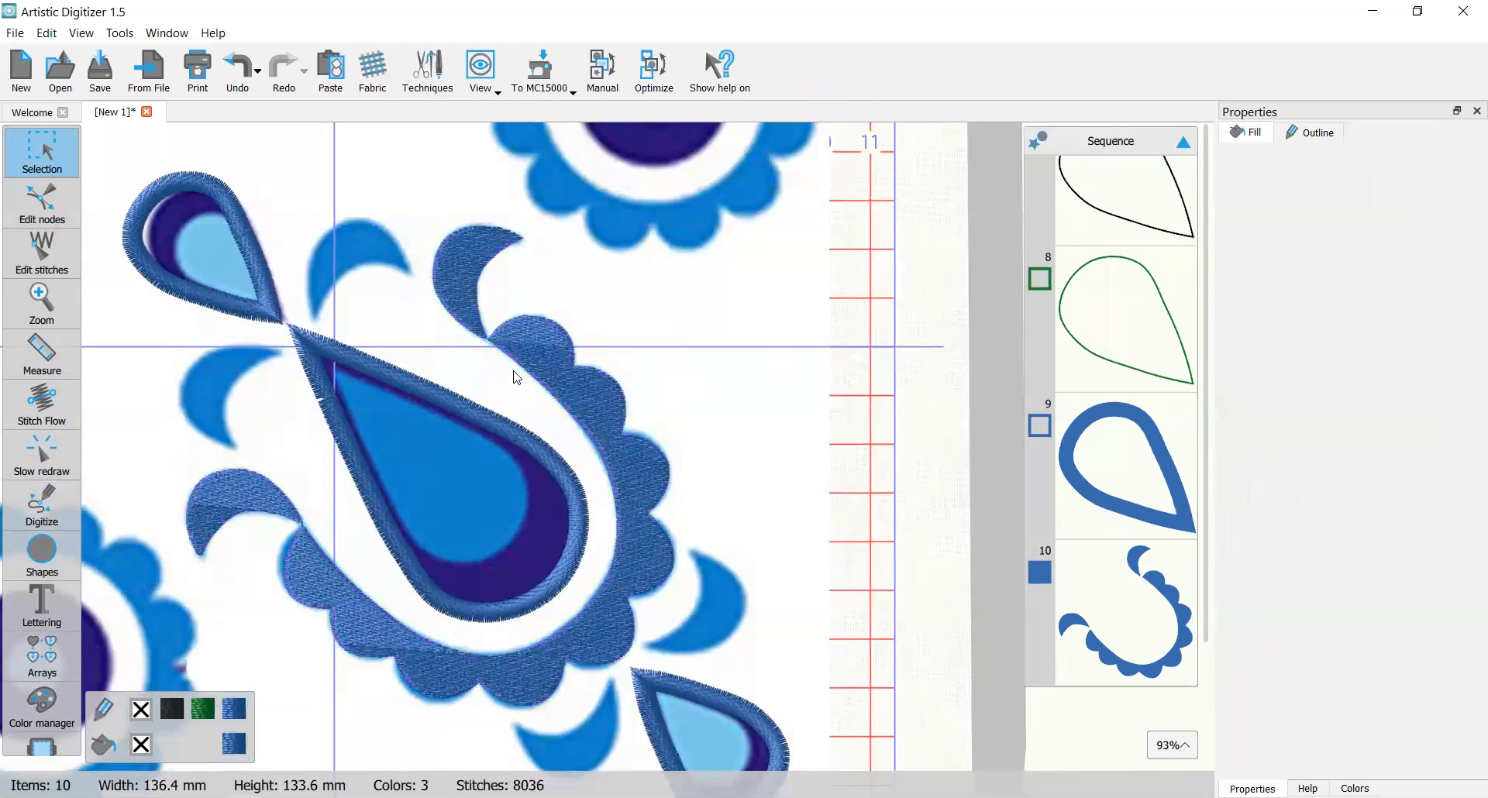
# Step: Examine the stitching of the welded border and crescents up close, and the design's remaining undigitized crescents
pyautogui.scroll(5, 517, 377)
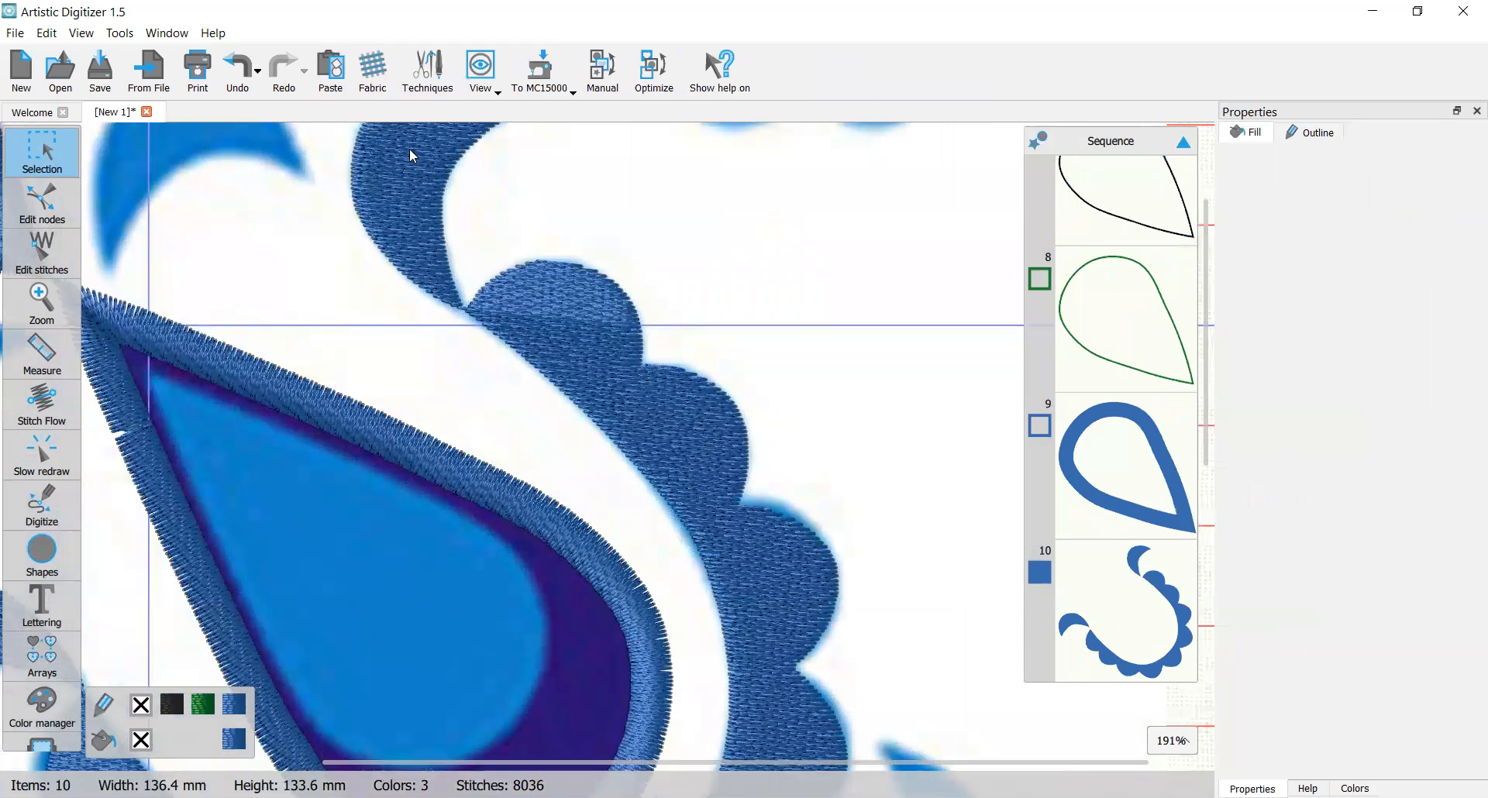
pyautogui.scroll(-4, 508, 335)
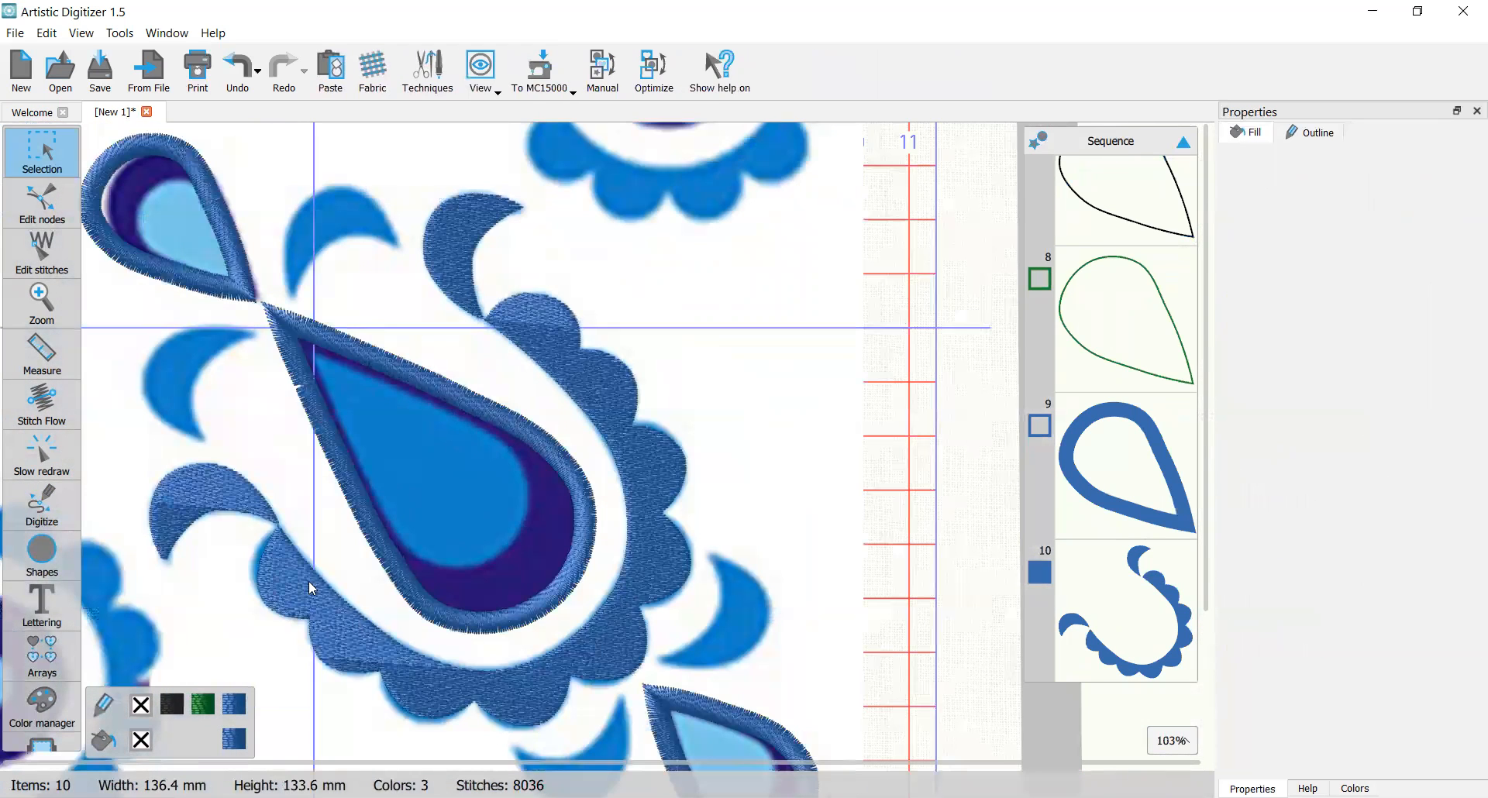
pyautogui.scroll(-1, 204, 477)
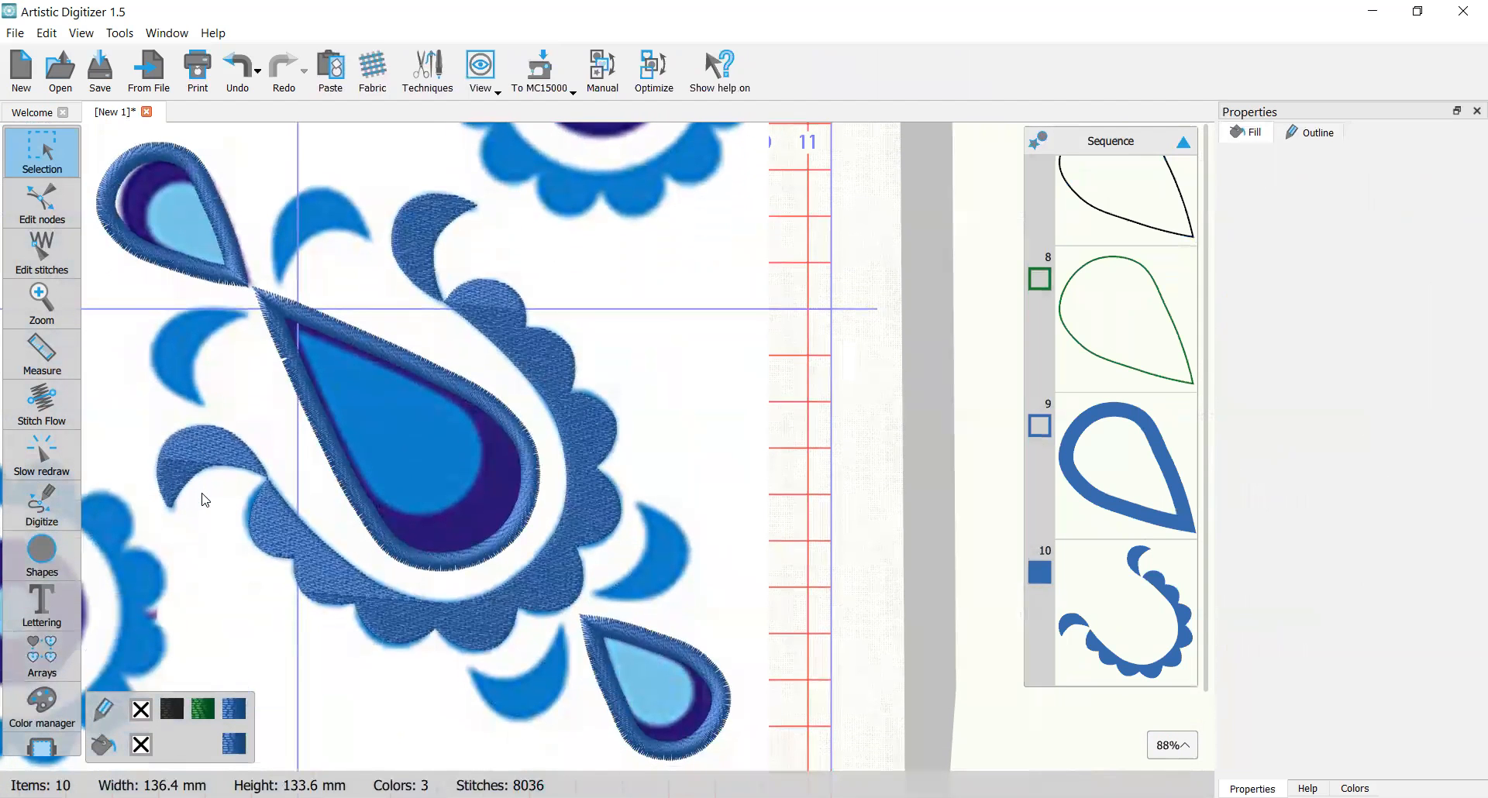
pyautogui.scroll(-3, 205, 500)
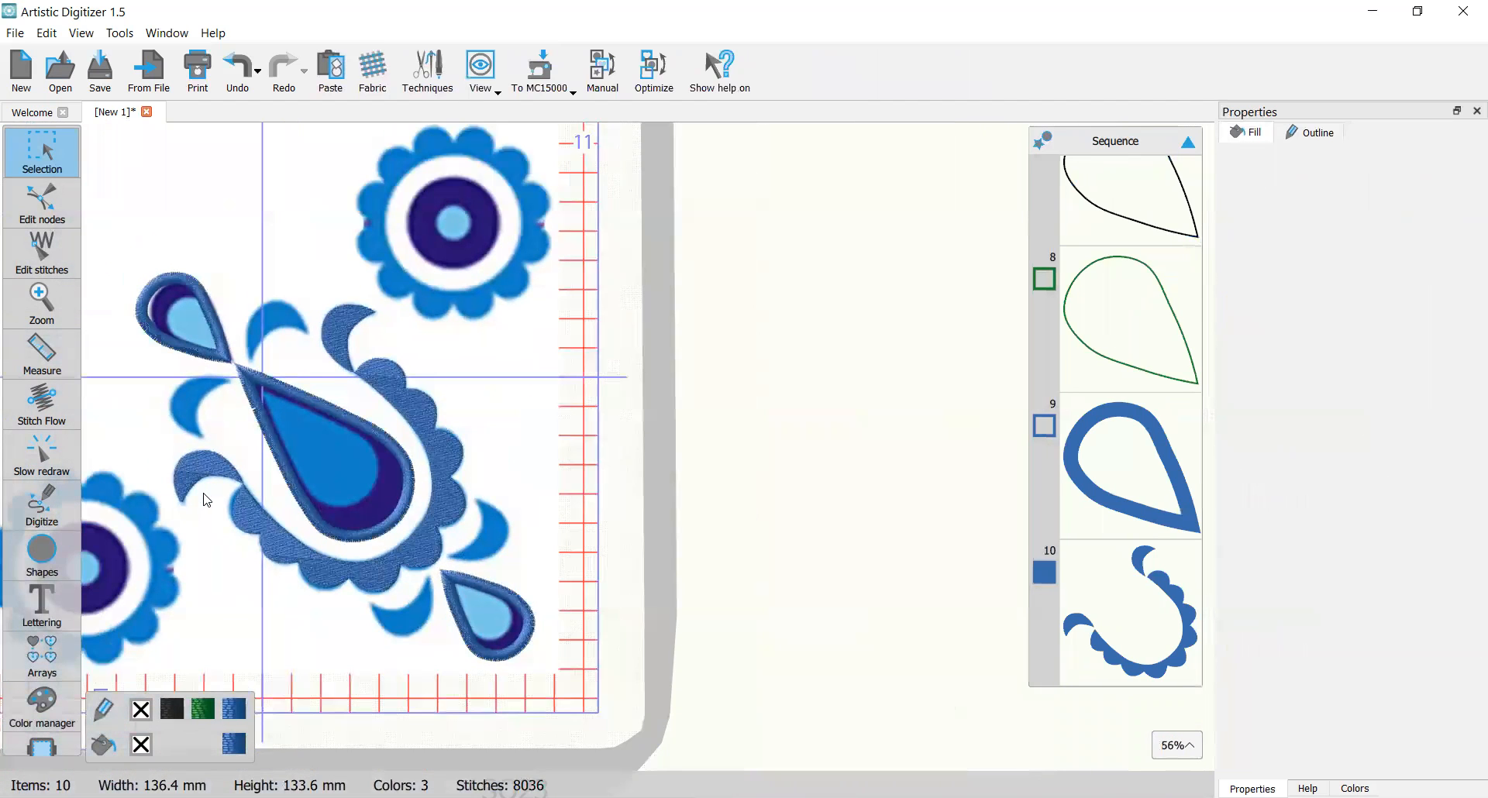
pyautogui.scroll(-1, 205, 500)
pyautogui.scroll(1, 206, 500)
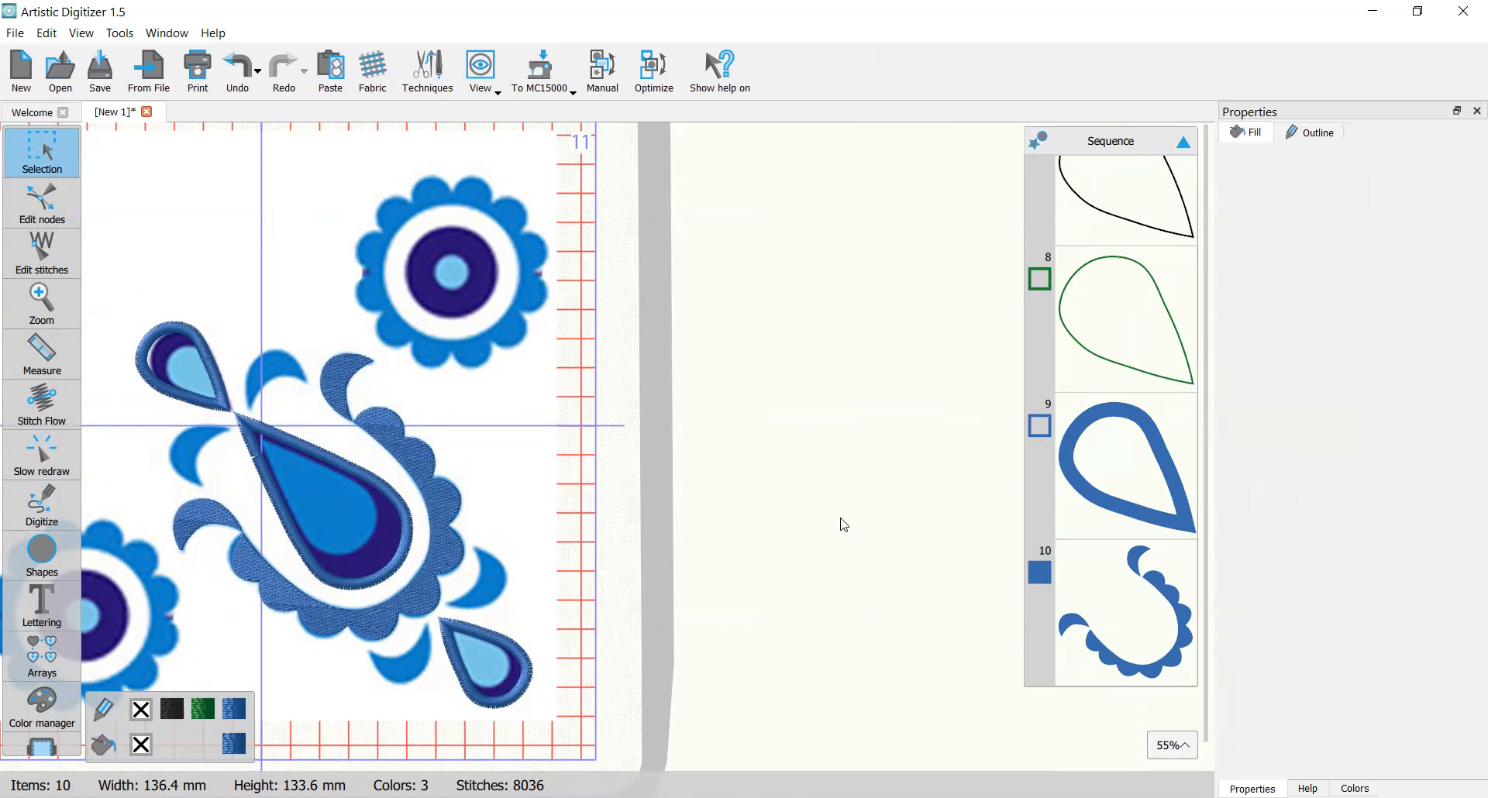
pyautogui.hscroll(-3, 522, 499)
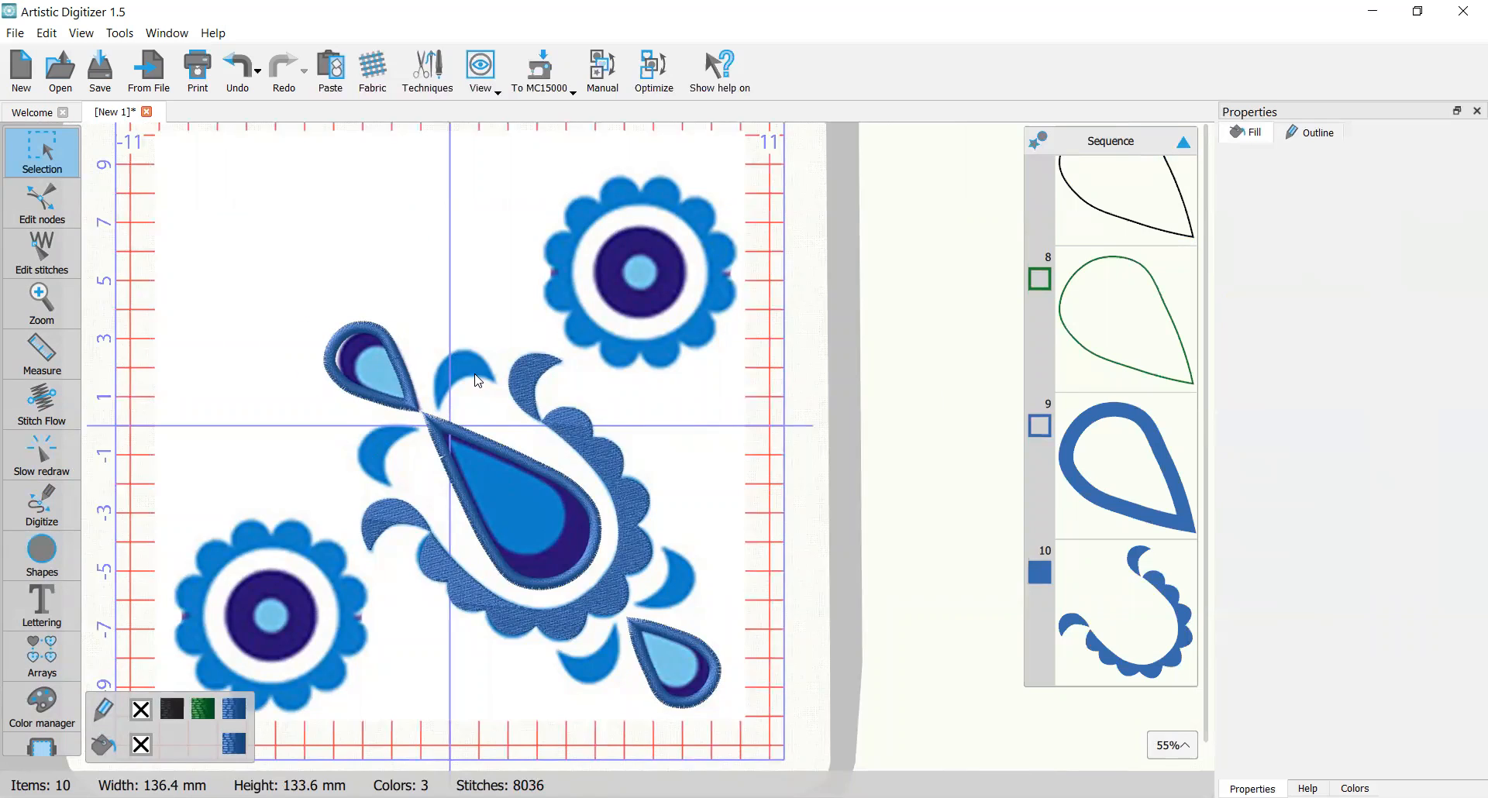
# Step: Digitize a closed curved outline, about 21 mm wide and 21 mm high, around the artwork crescent between the upper small teardrop and the welded border
pyautogui.scroll(5, 478, 381)
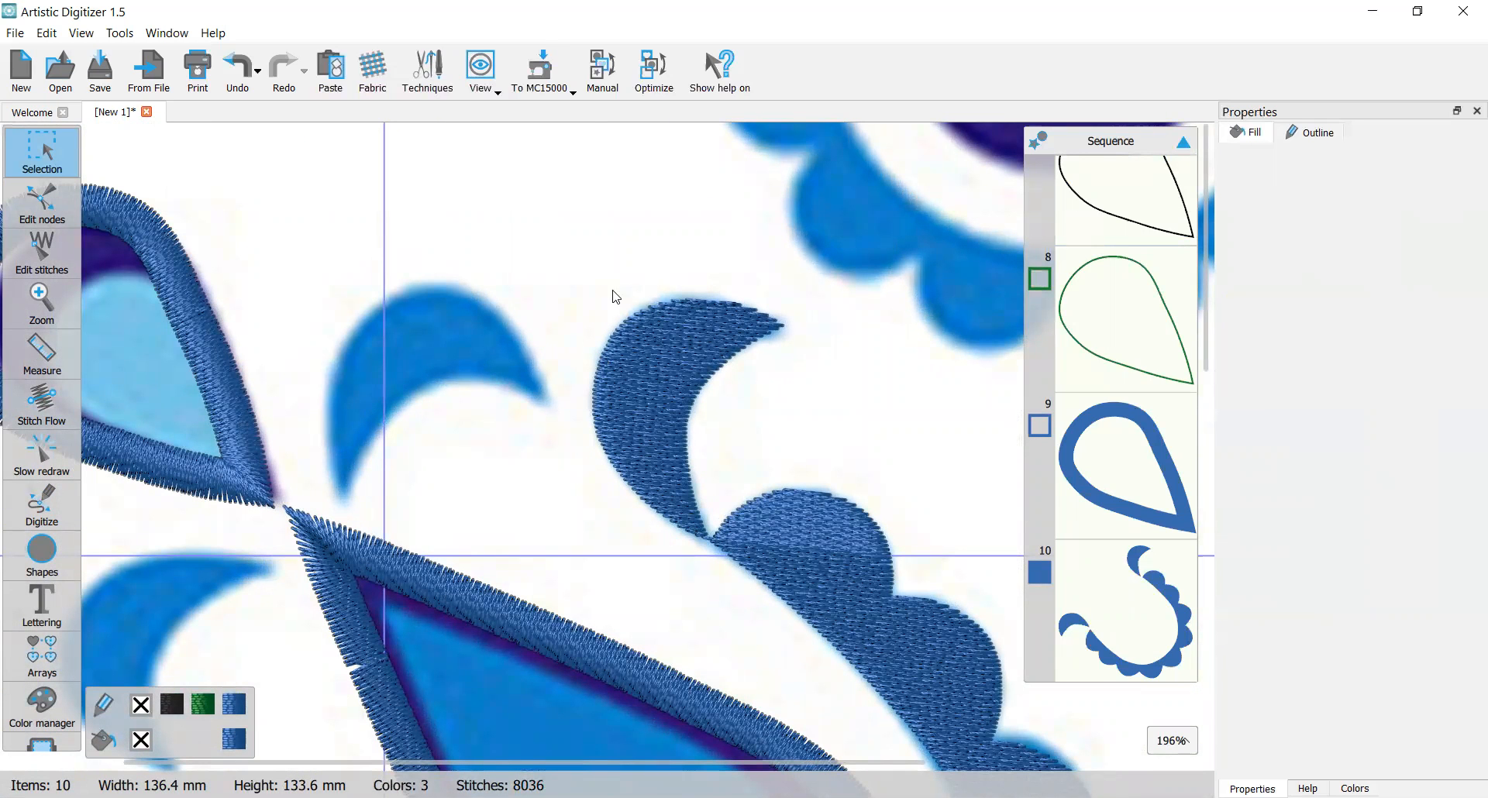
pyautogui.click(49, 500)
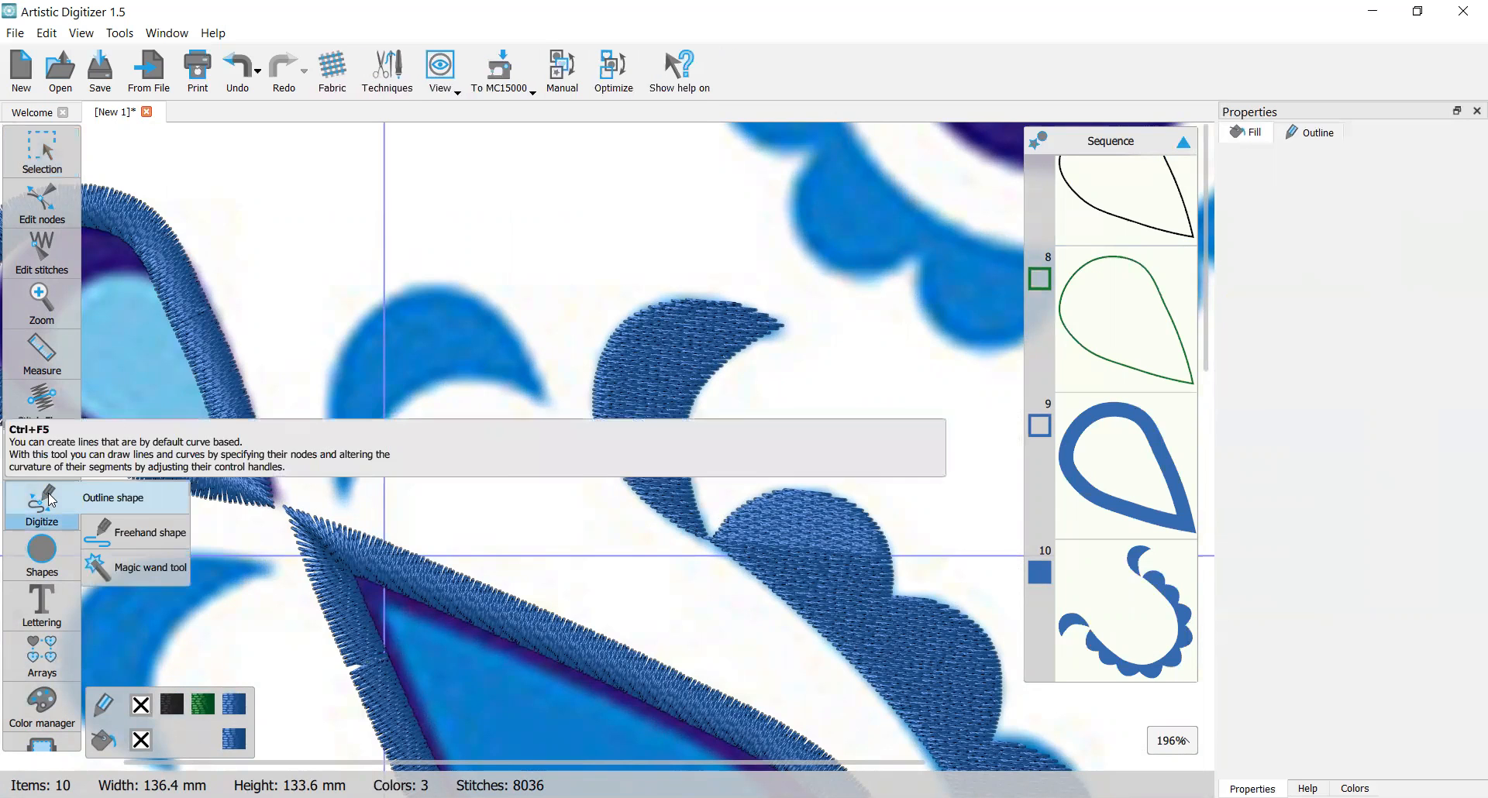
pyautogui.scroll(1, 601, 379)
pyautogui.click(557, 389)
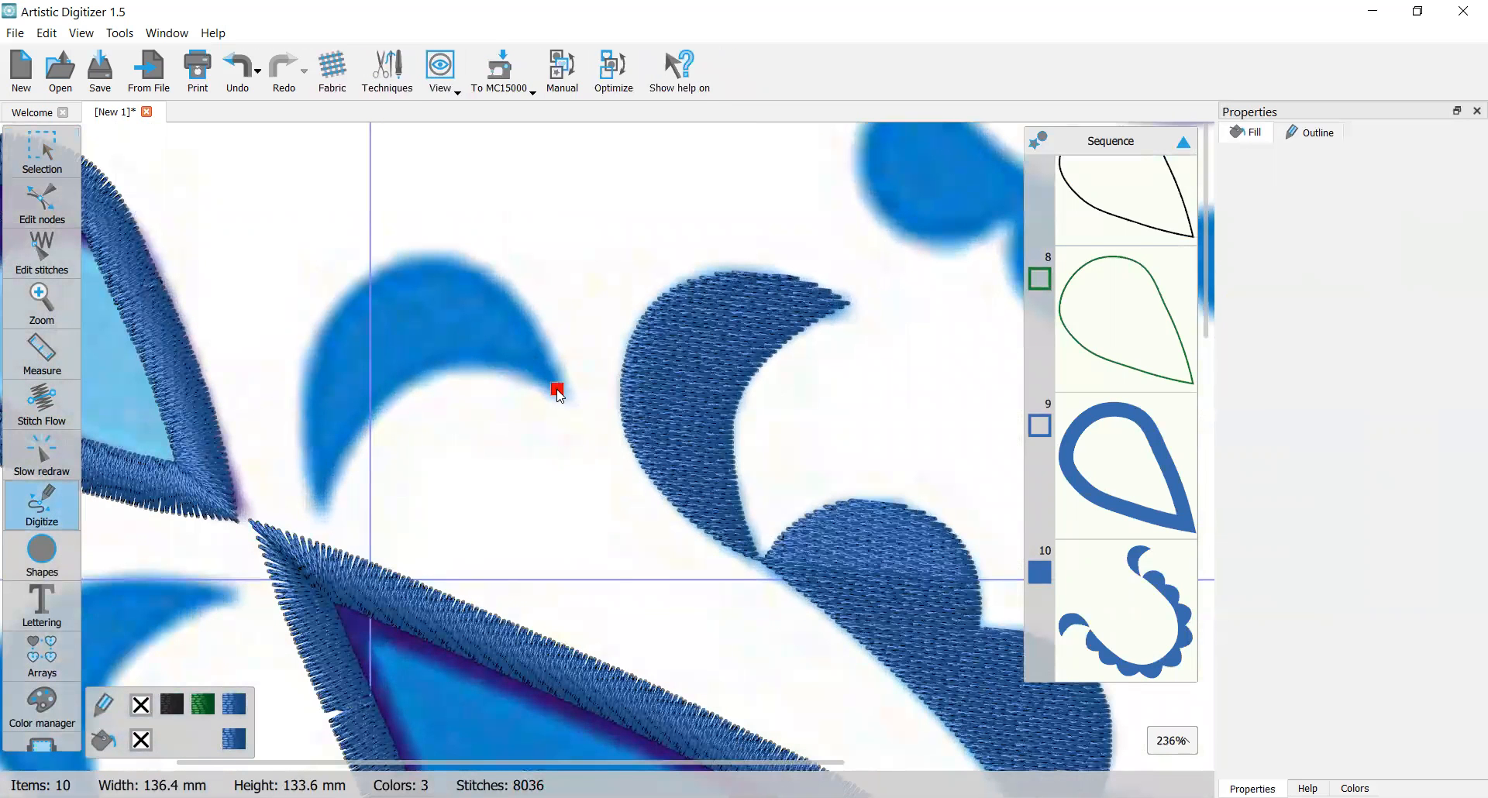
pyautogui.rightClick(530, 308)
pyautogui.click(441, 249)
pyautogui.rightClick(332, 302)
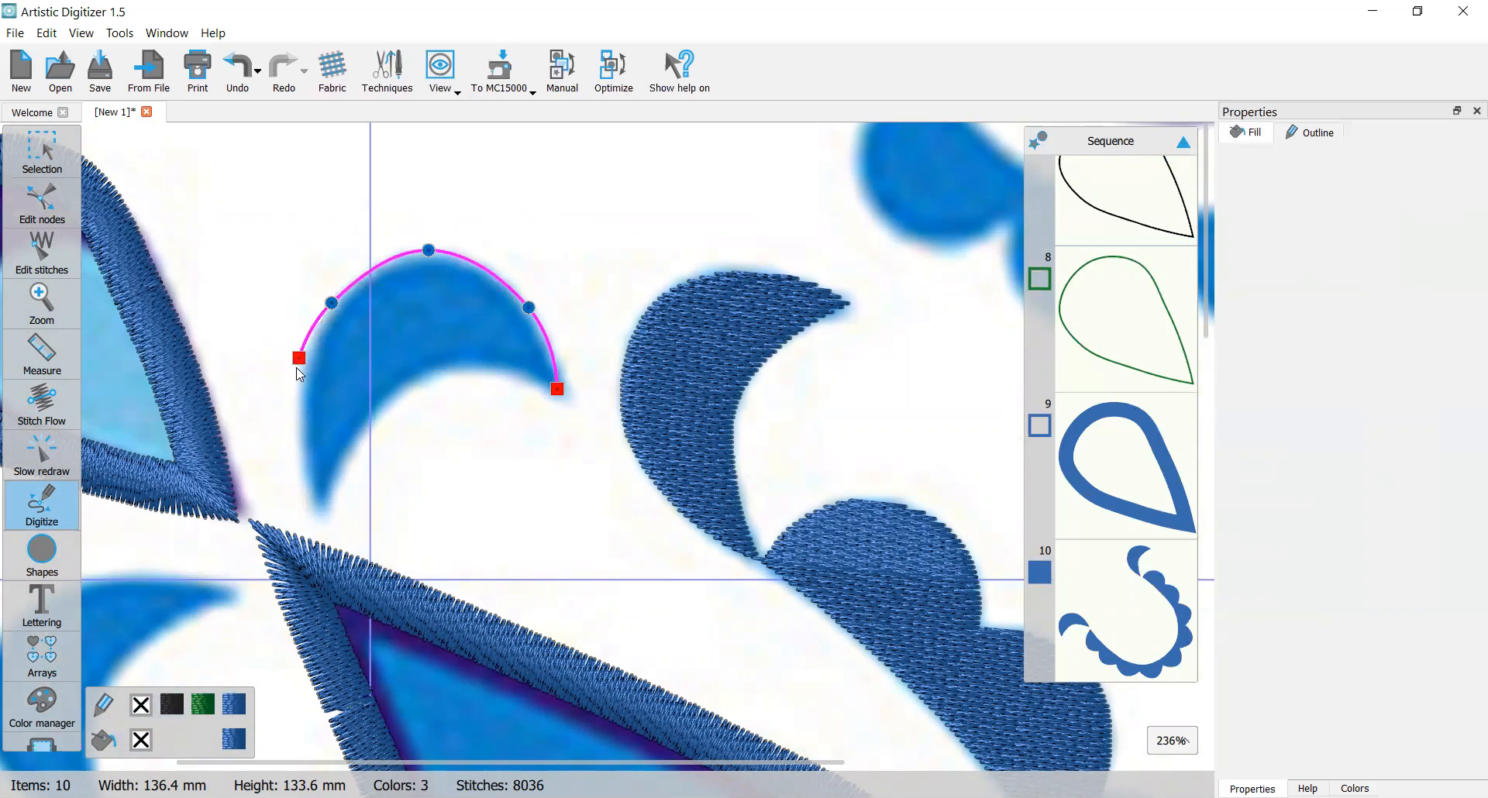
pyautogui.rightClick(300, 404)
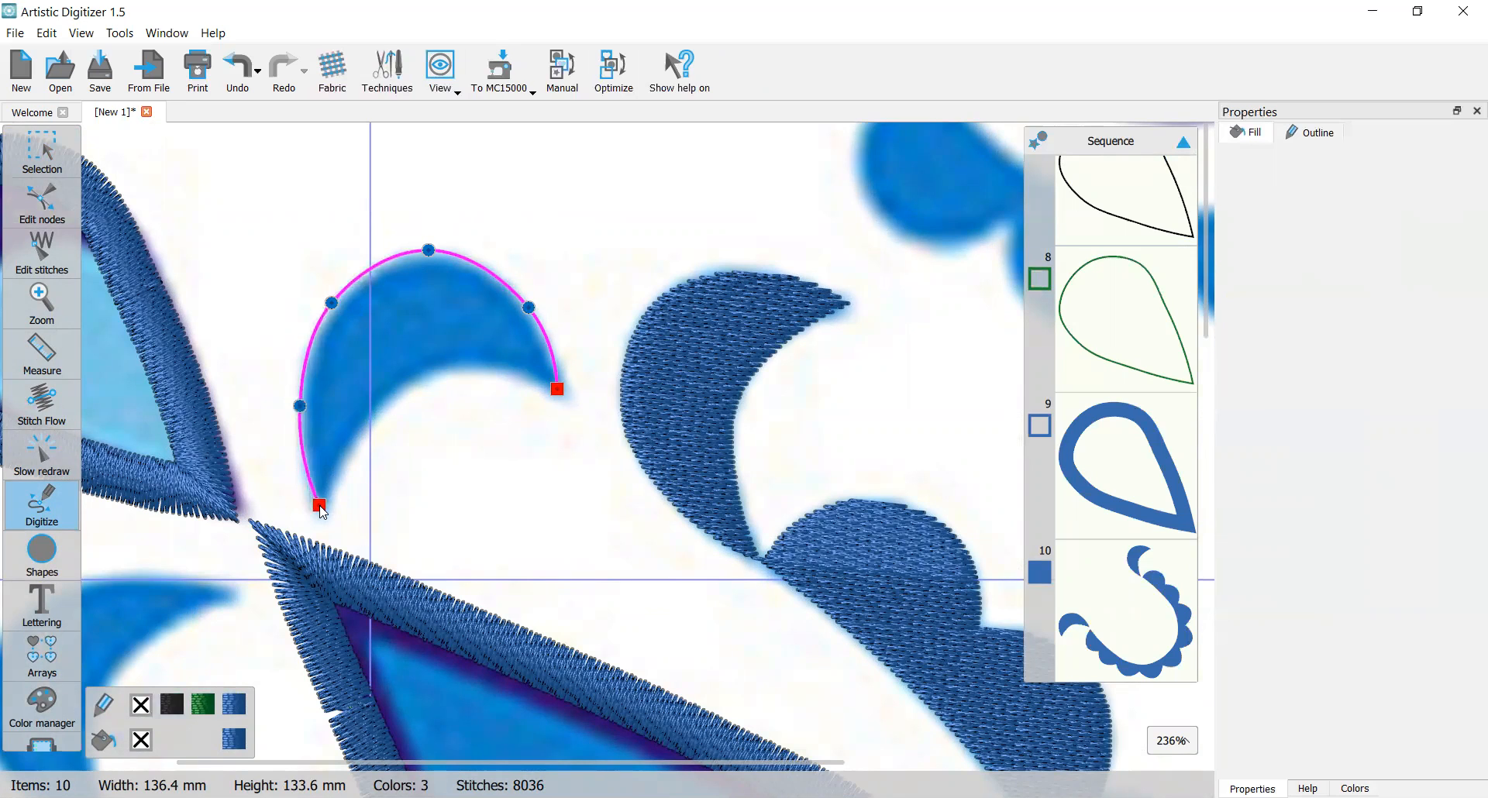
pyautogui.rightClick(356, 427)
pyautogui.rightClick(440, 368)
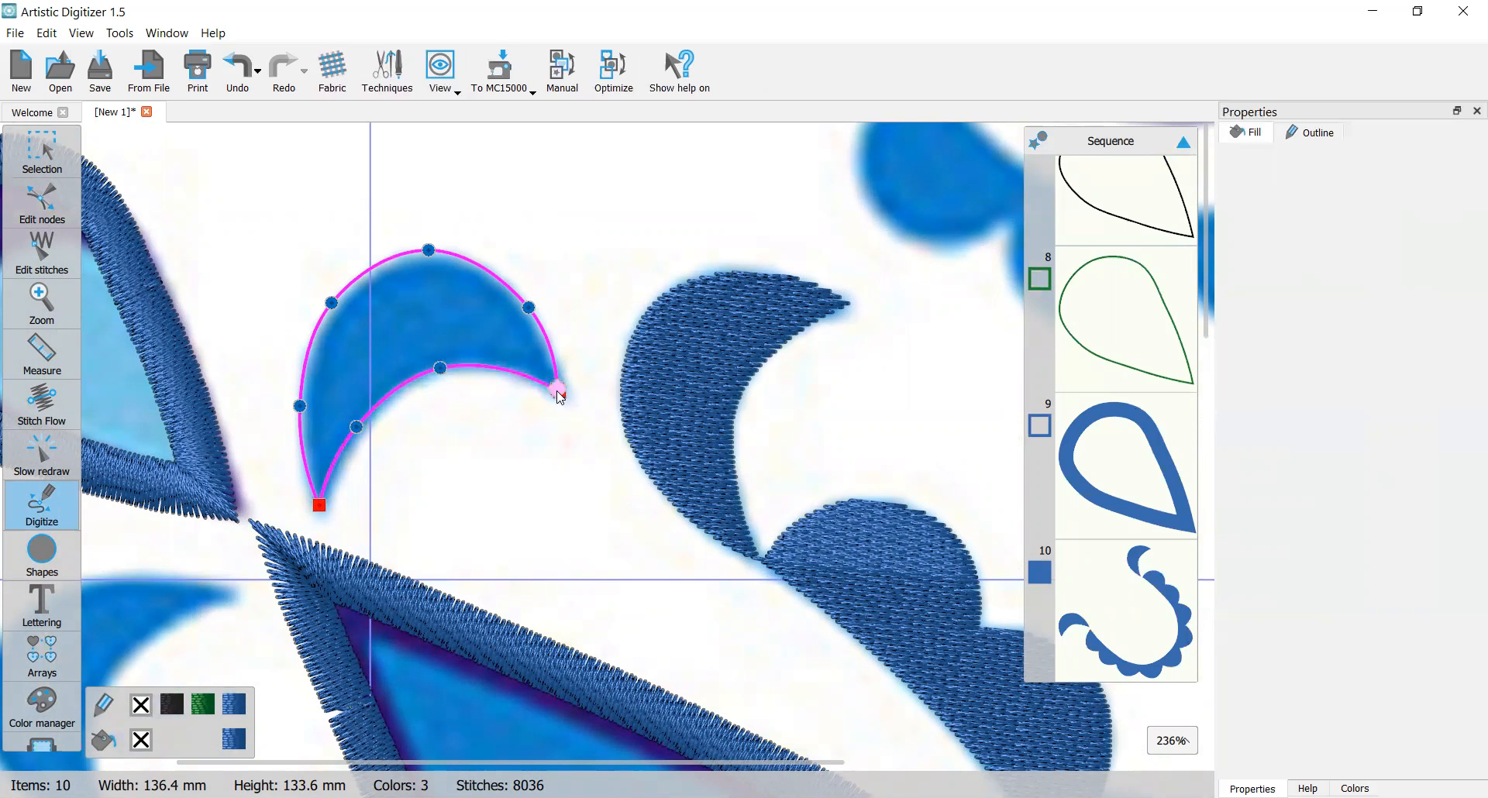
pyautogui.click(557, 391)
# Step: Fill the new crescent beside the upper small teardrop with the blue thread, remove its outline and deselect it
pyautogui.scroll(-4, 560, 399)
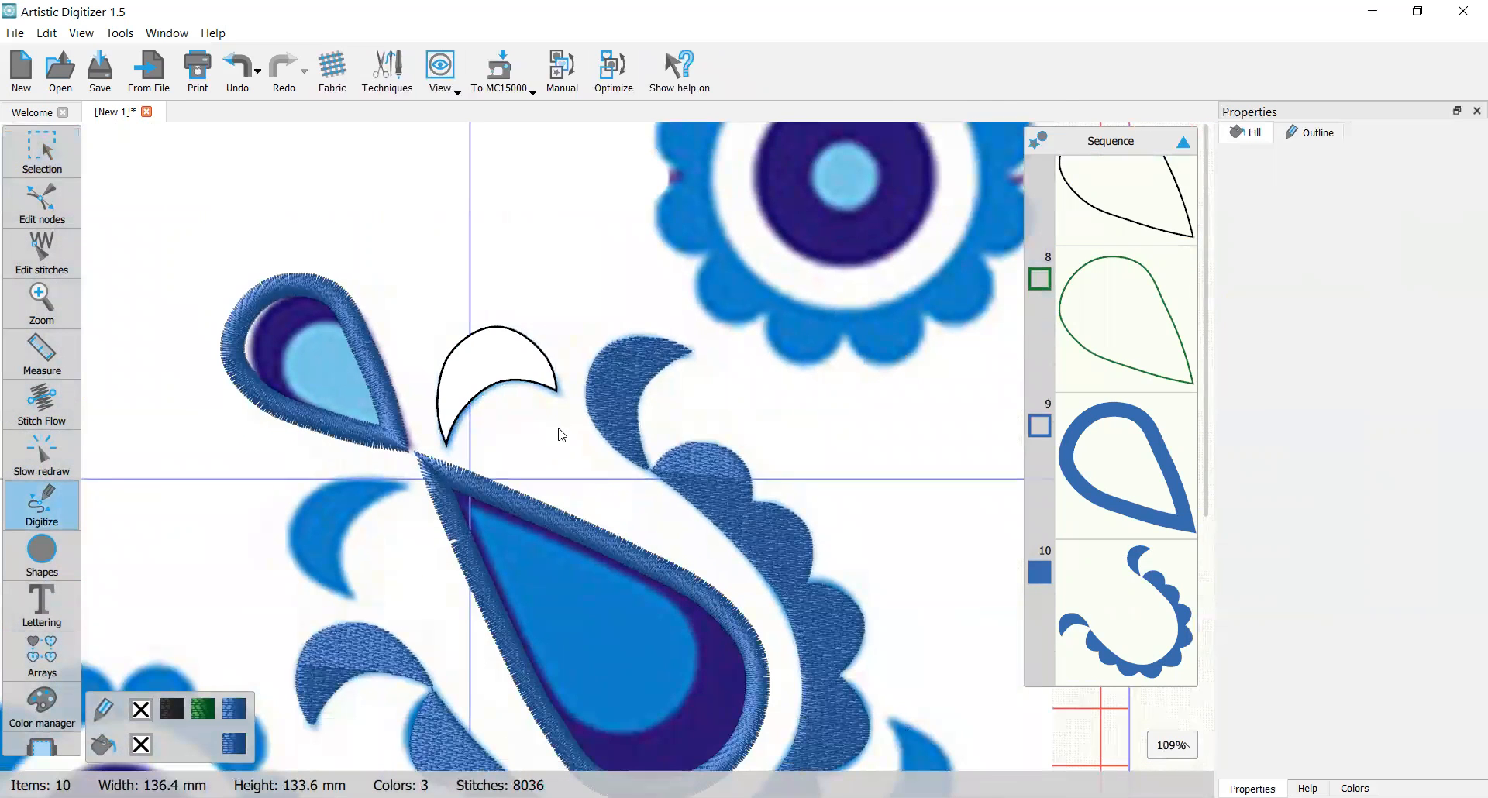
pyautogui.scroll(-1, 562, 435)
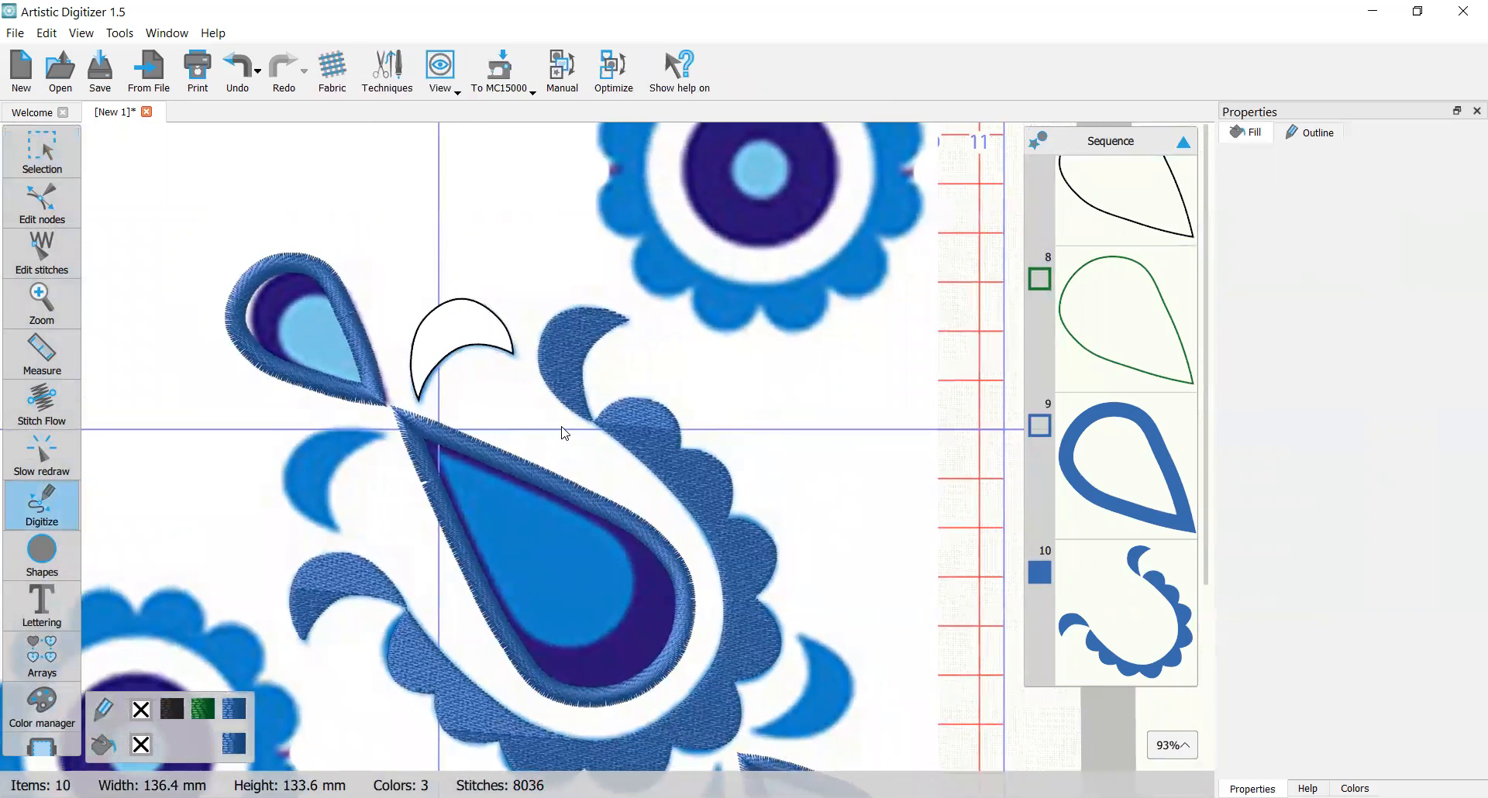
pyautogui.click(42, 149)
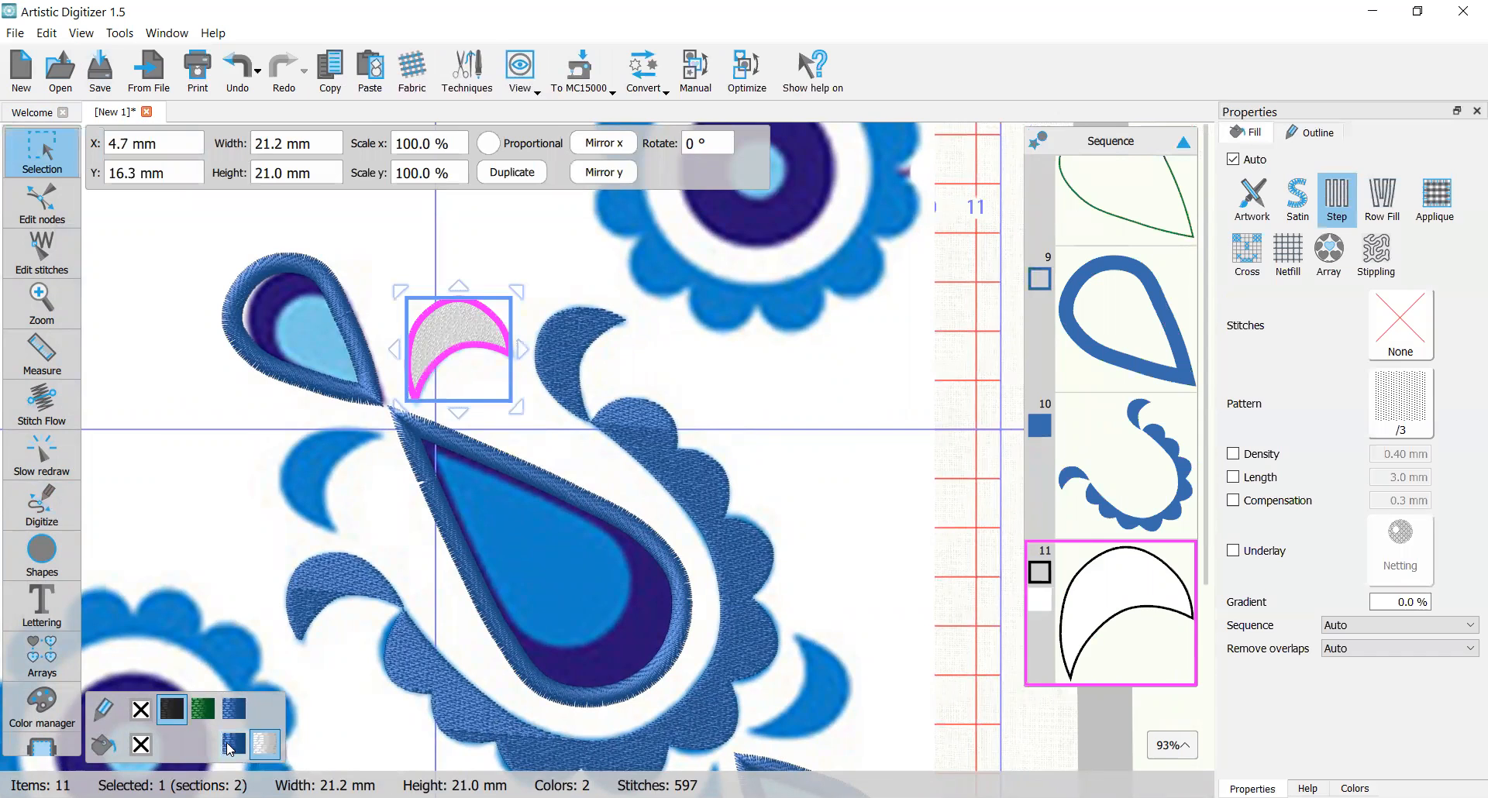
pyautogui.click(229, 744)
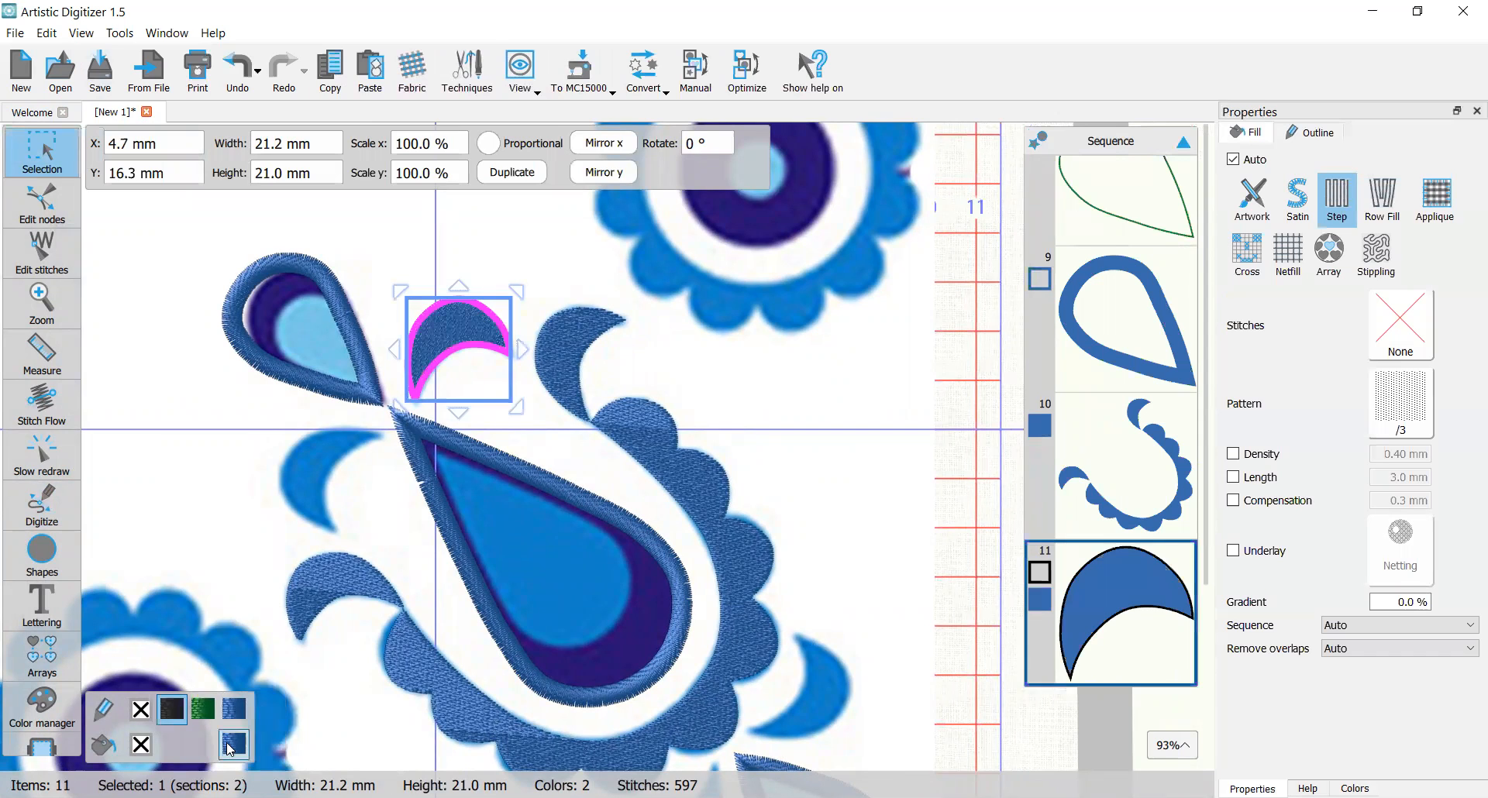
pyautogui.click(140, 710)
pyautogui.click(601, 488)
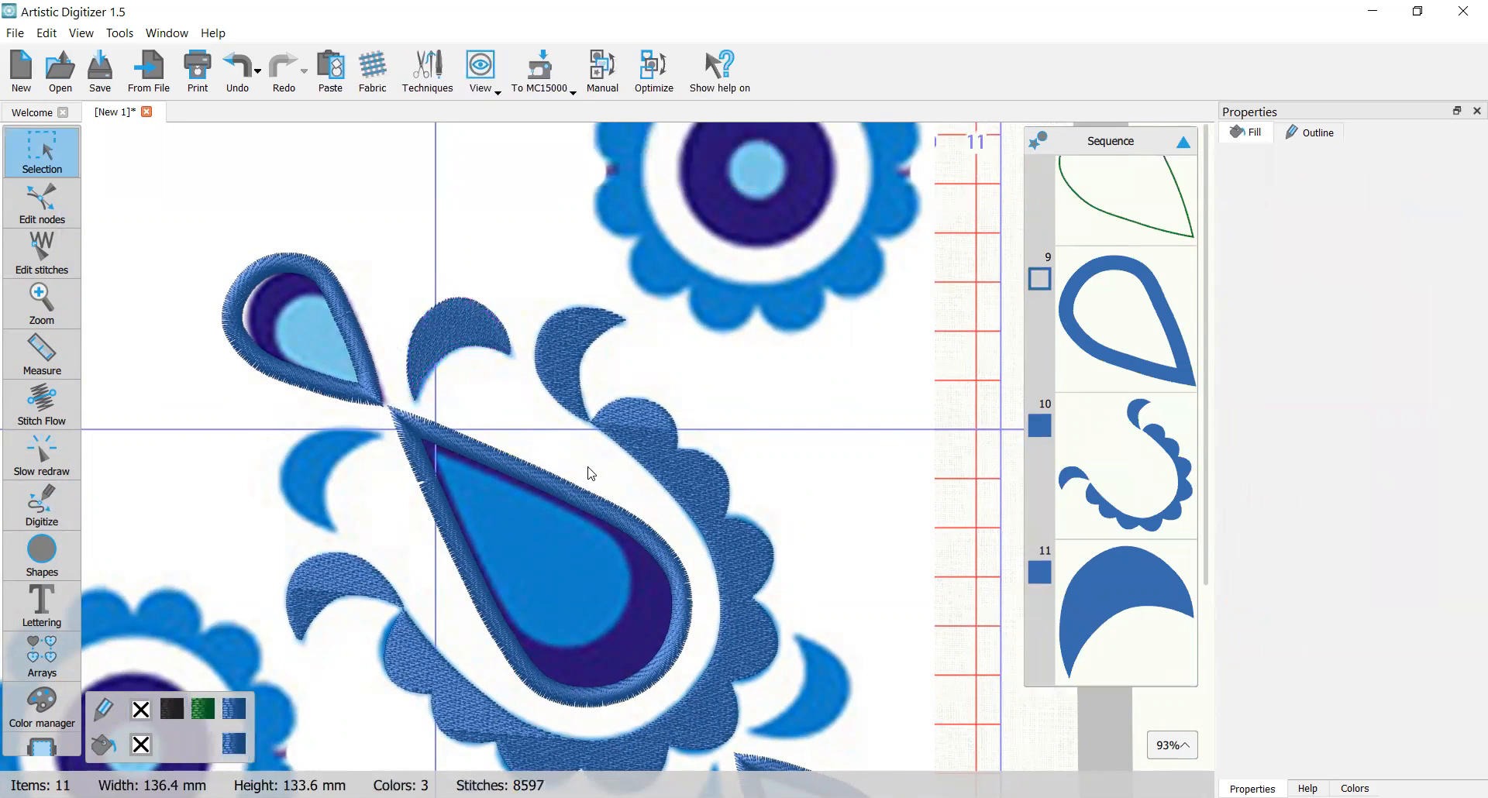
# Step: Digitize a closed curved outline, about 20 mm wide and 21 mm high, around the artwork crescent above the lower small teardrop
pyautogui.scroll(-2, 587, 466)
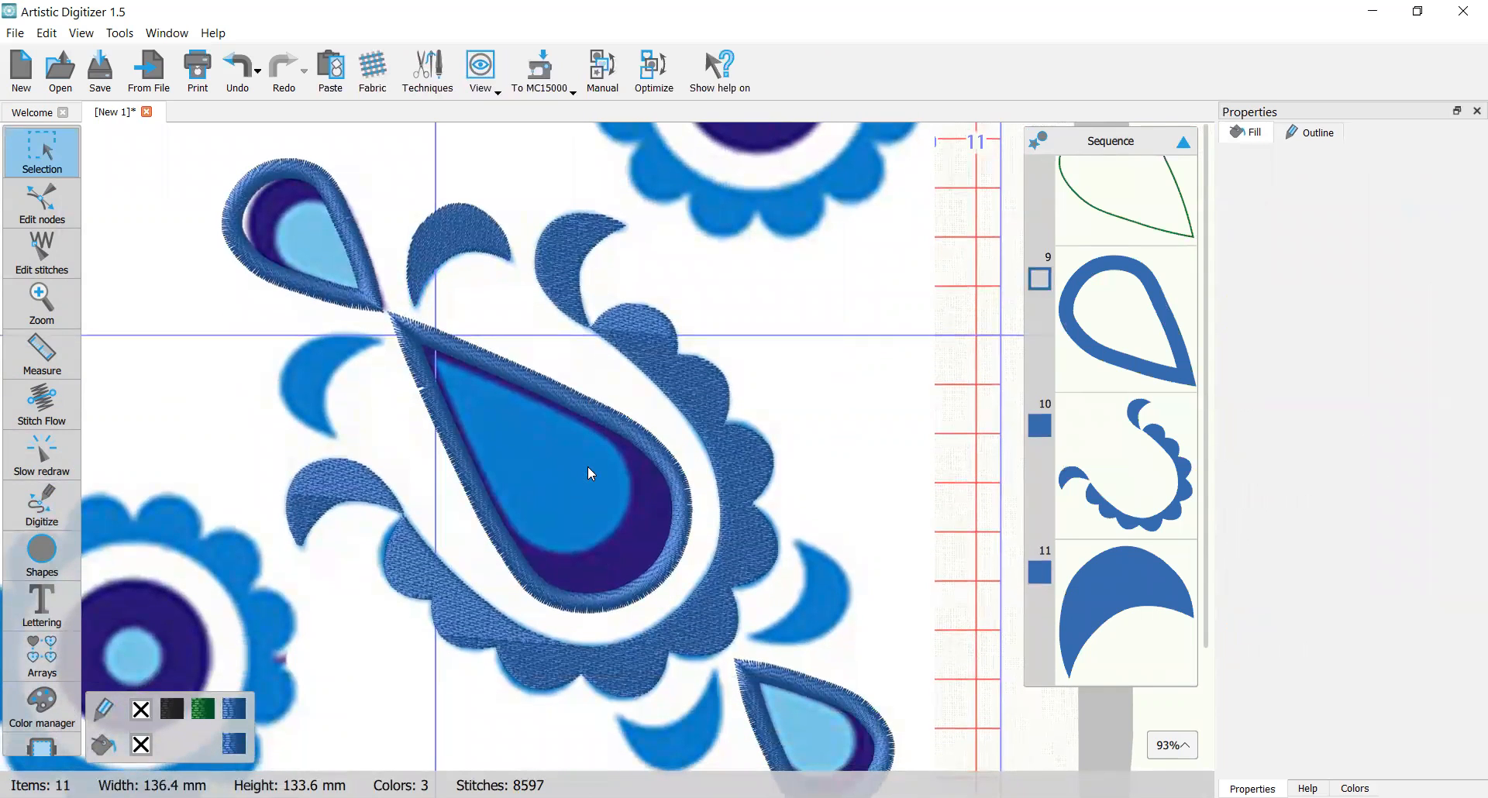
pyautogui.hscroll(1, 587, 467)
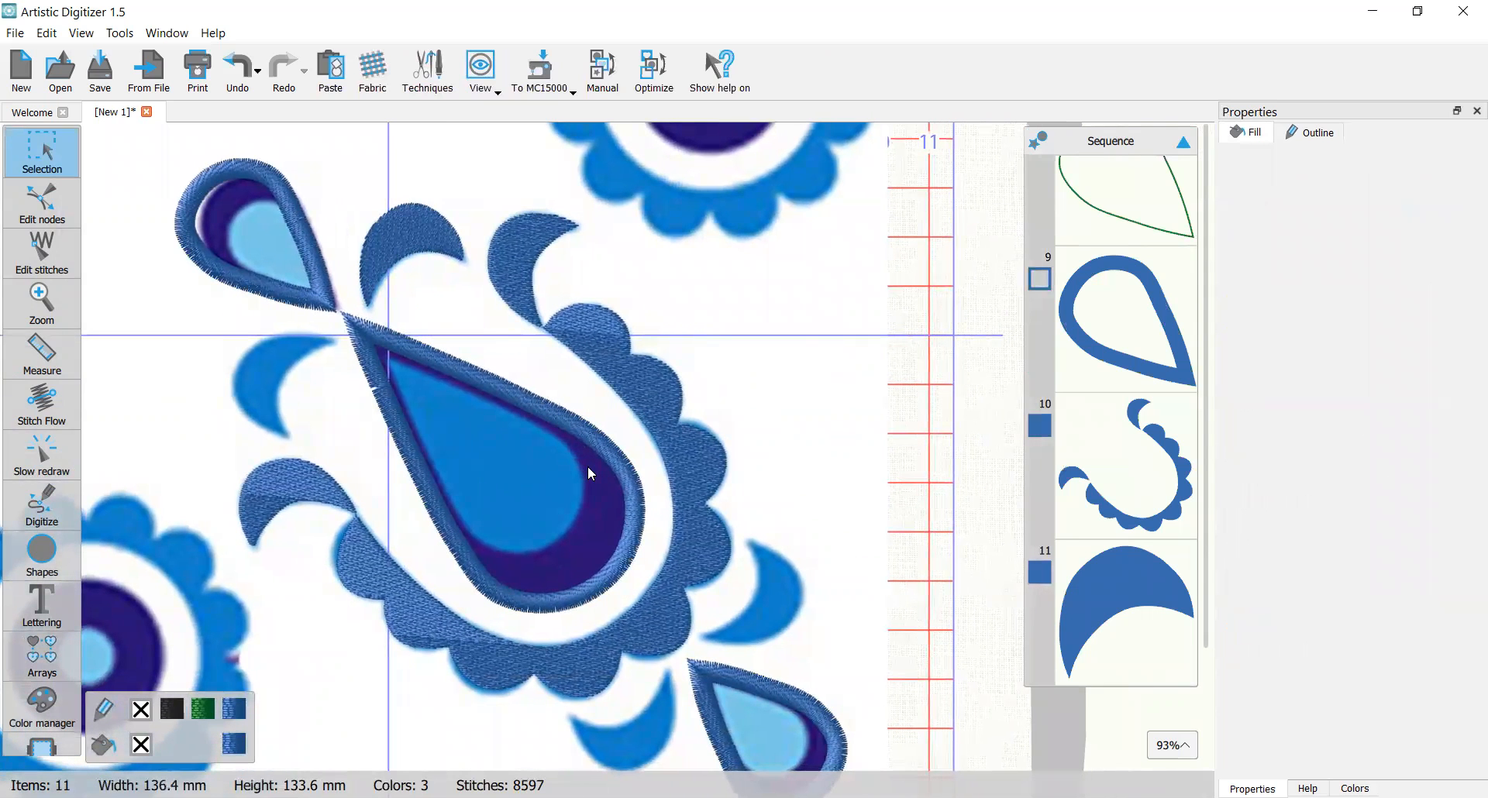
pyautogui.hscroll(1, 846, 541)
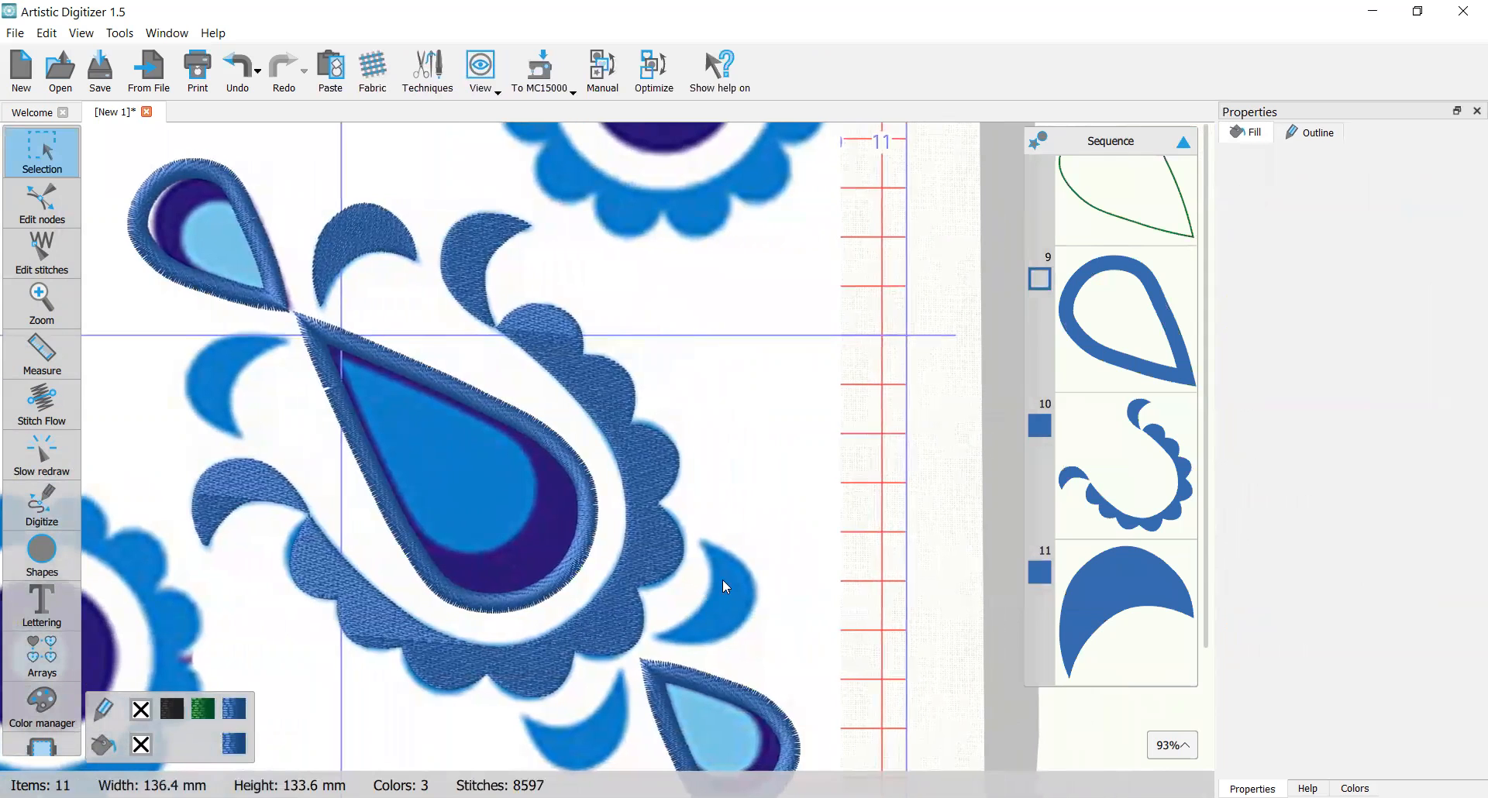
pyautogui.scroll(-1, 738, 598)
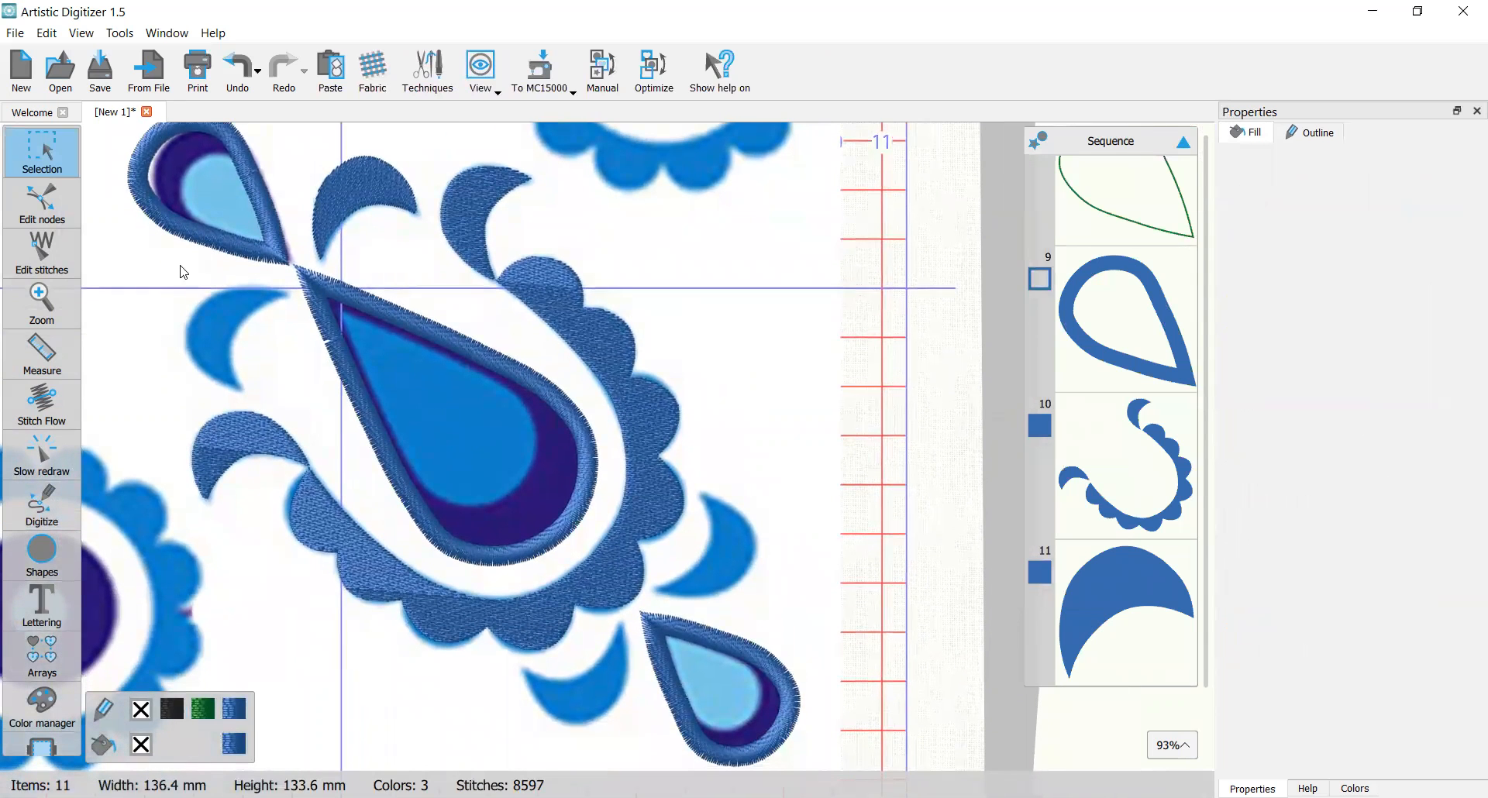
pyautogui.click(77, 496)
pyautogui.click(131, 493)
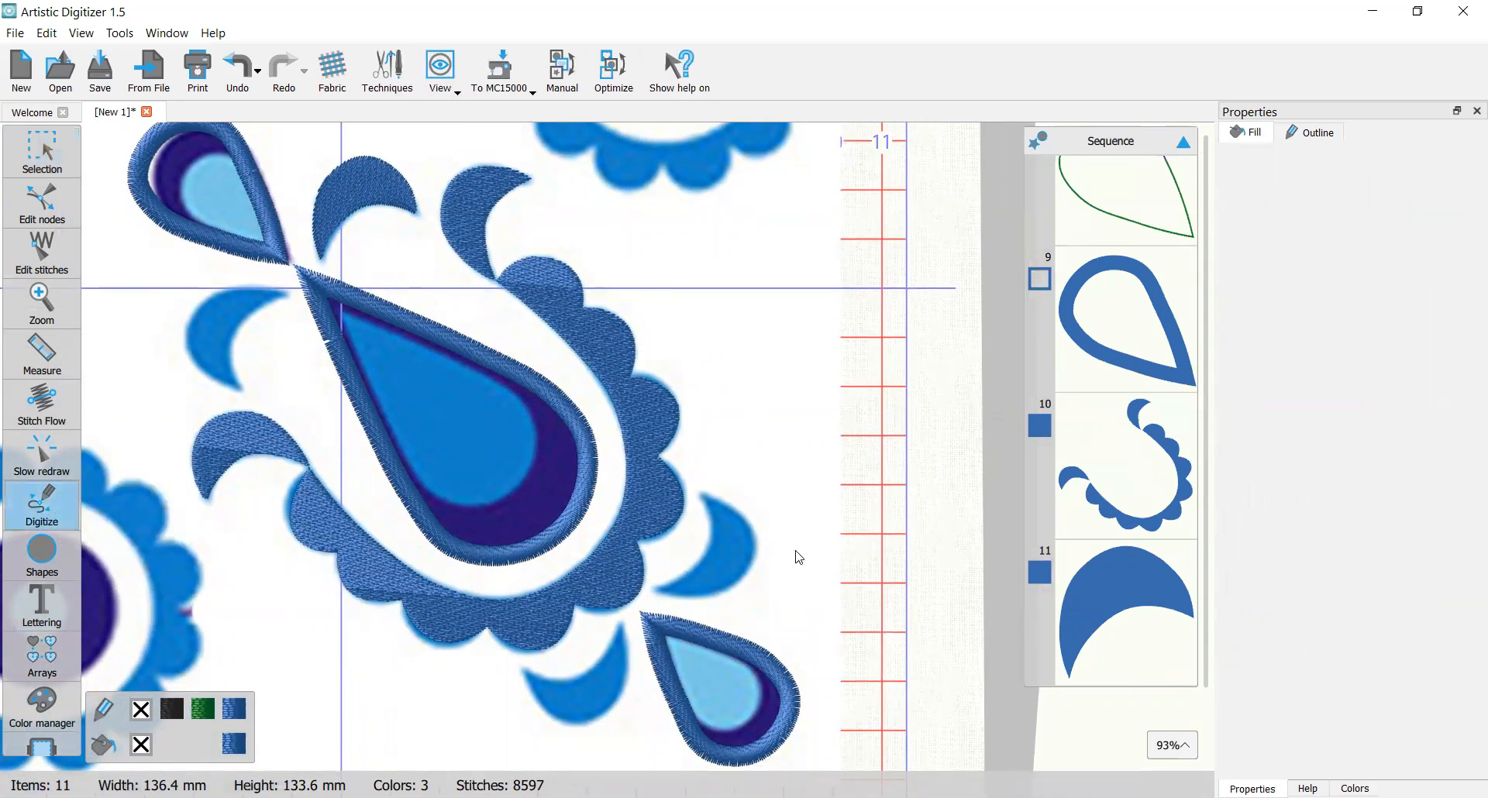
pyautogui.scroll(2, 706, 524)
pyautogui.scroll(2, 706, 524)
pyautogui.click(688, 459)
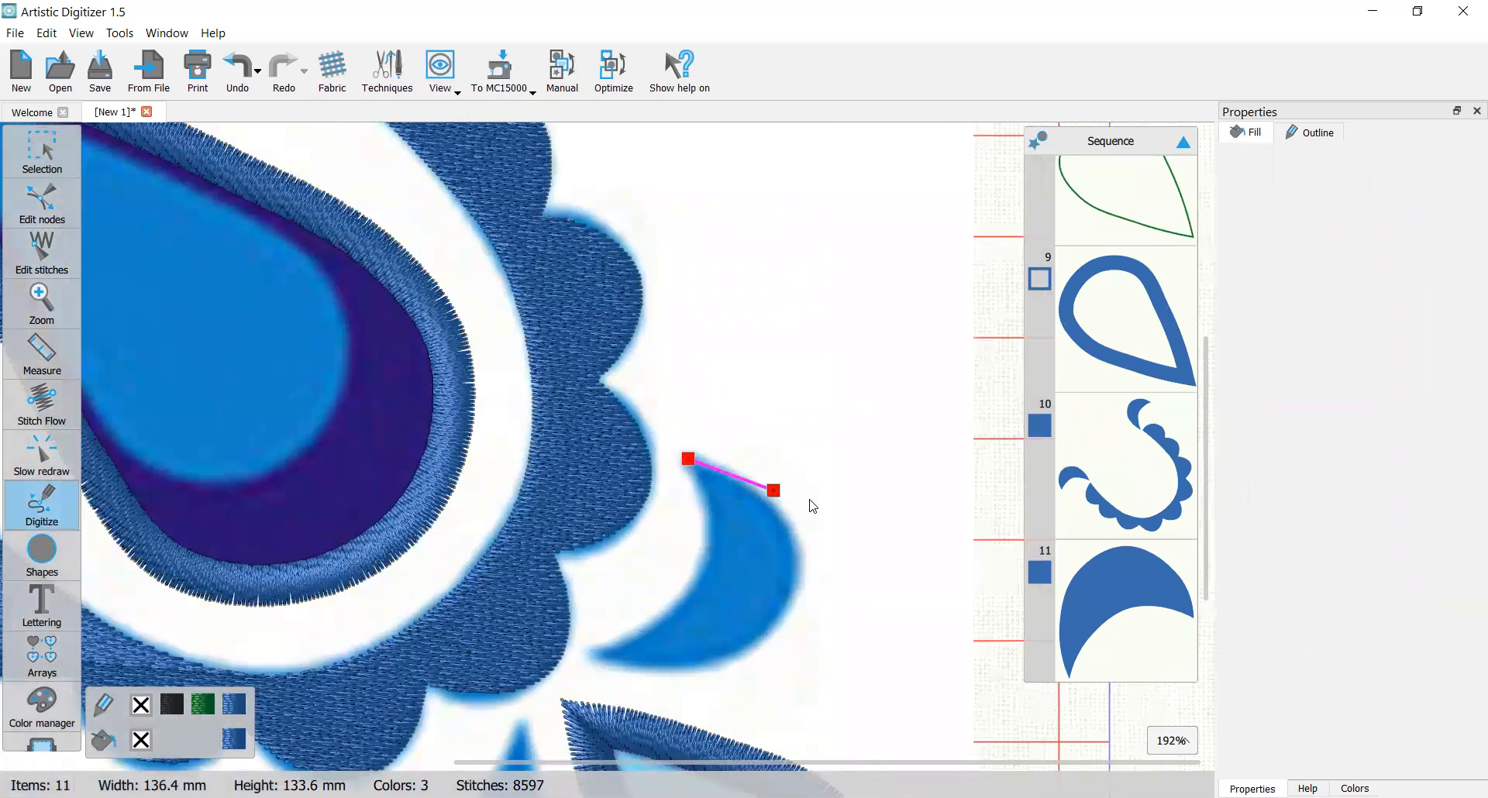
pyautogui.click(779, 506)
pyautogui.scroll(-2, 802, 659)
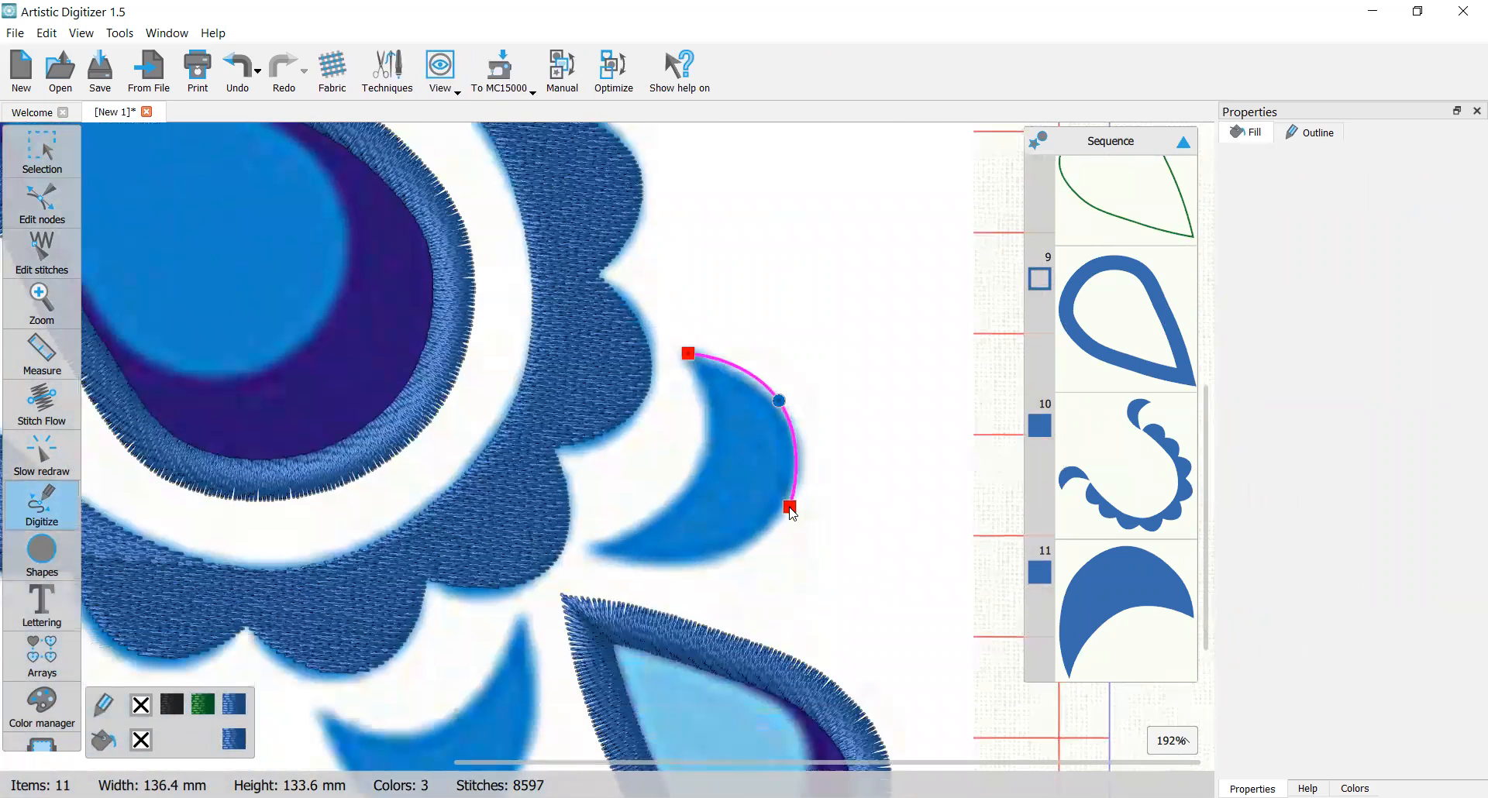
pyautogui.click(794, 492)
pyautogui.click(694, 563)
pyautogui.click(601, 548)
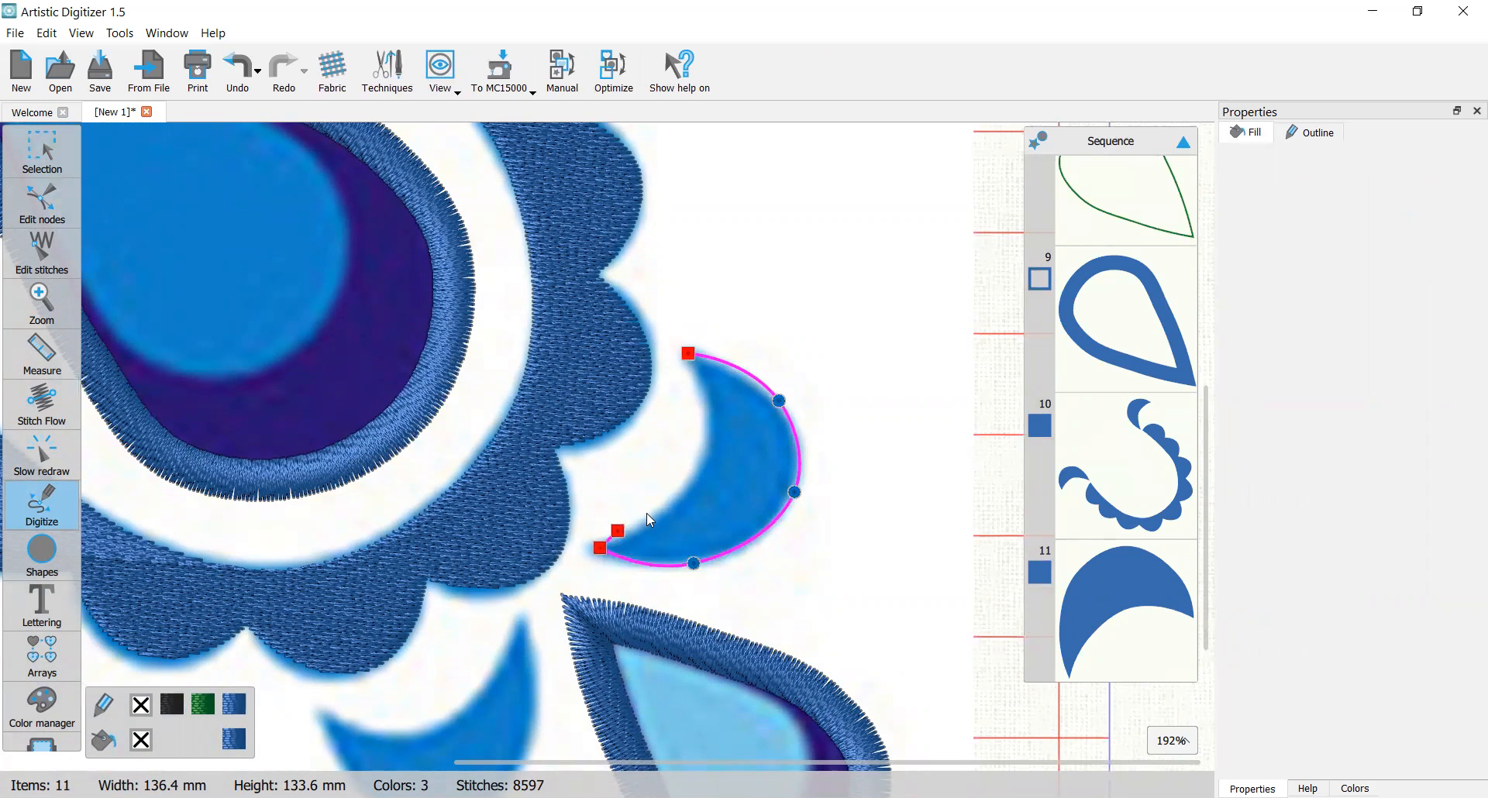
pyautogui.click(677, 496)
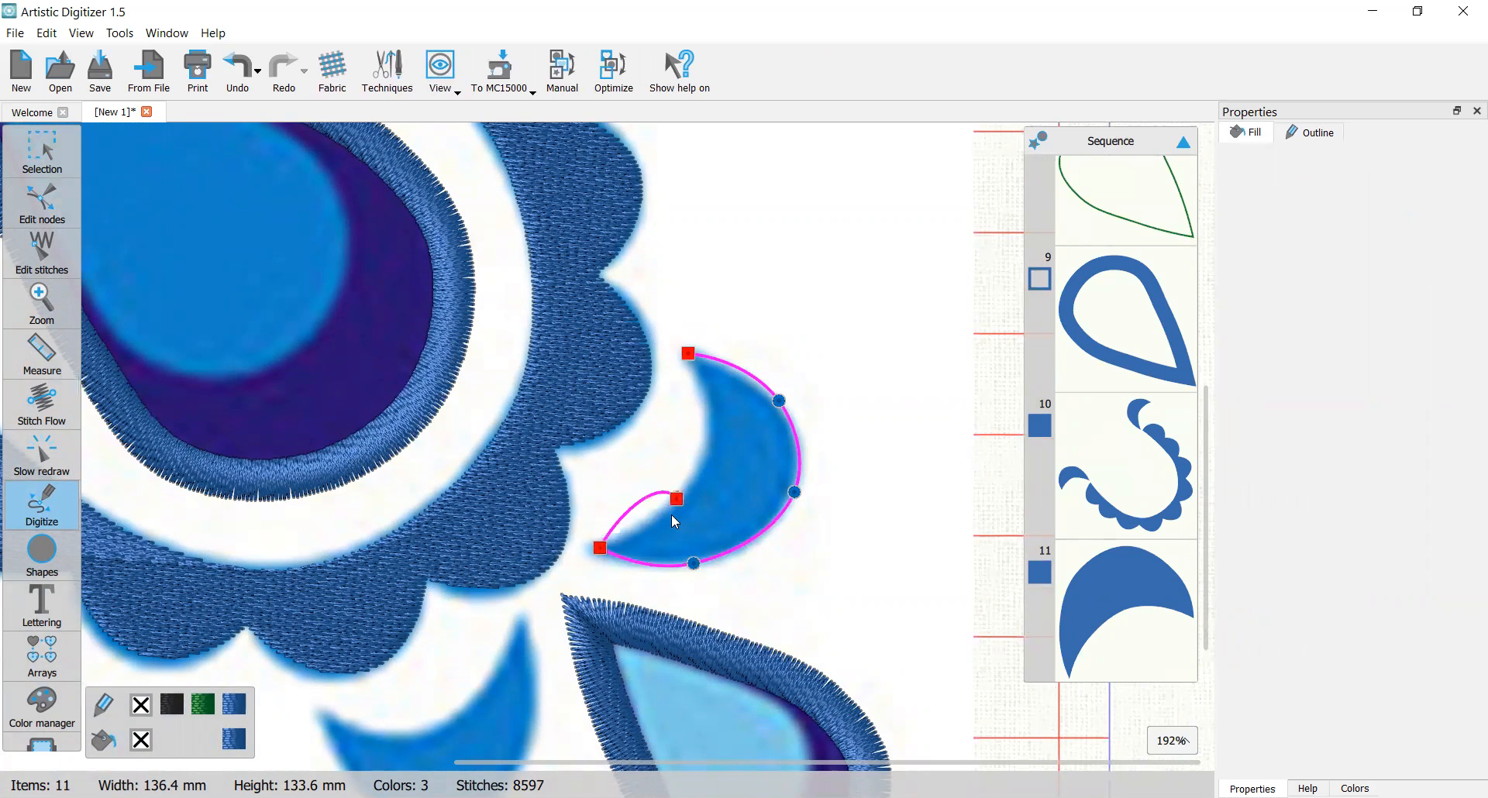
pyautogui.click(689, 356)
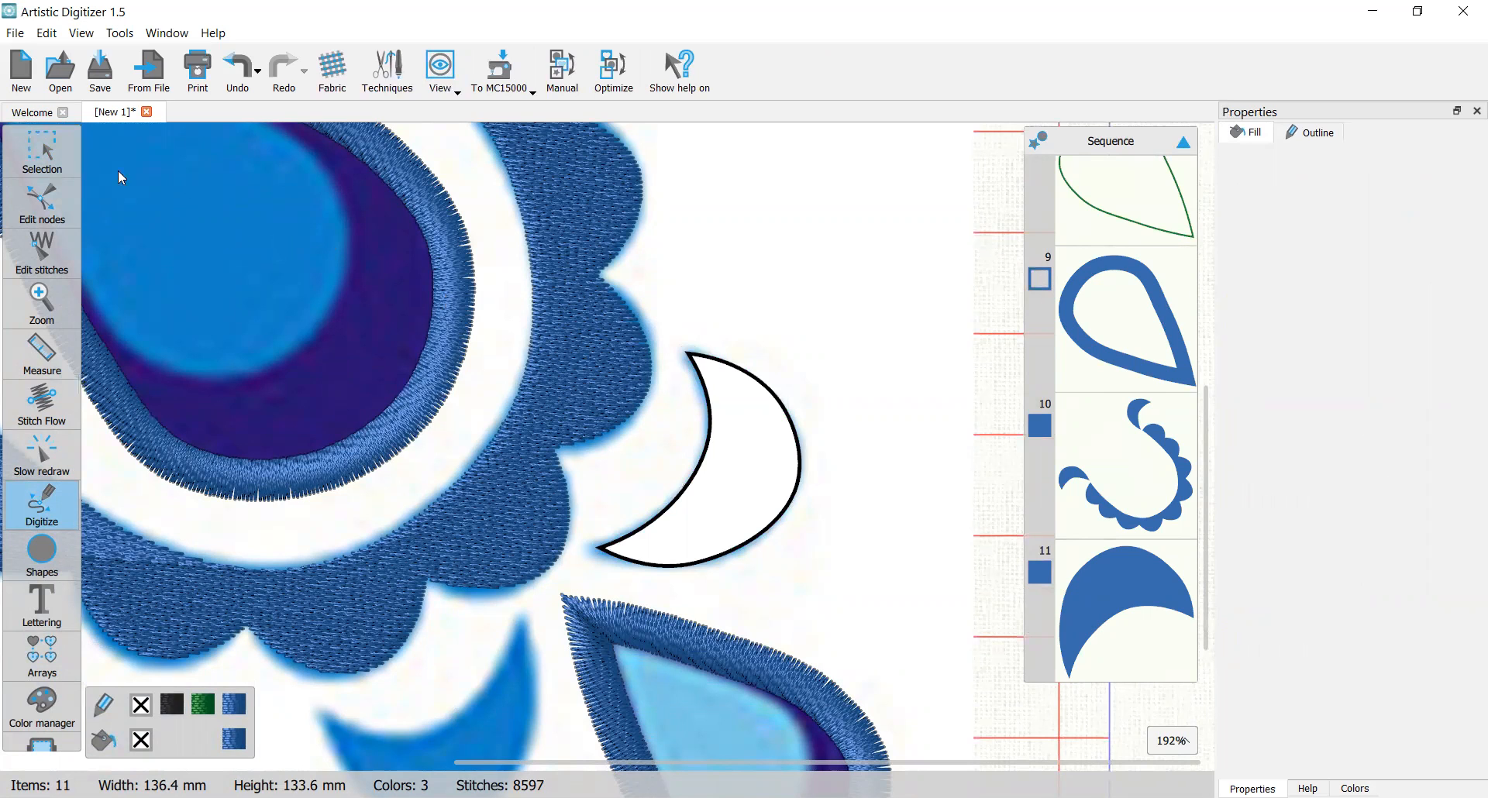
# Step: Fill the crescent above the lower small teardrop with the blue thread and remove its outline
pyautogui.click(57, 149)
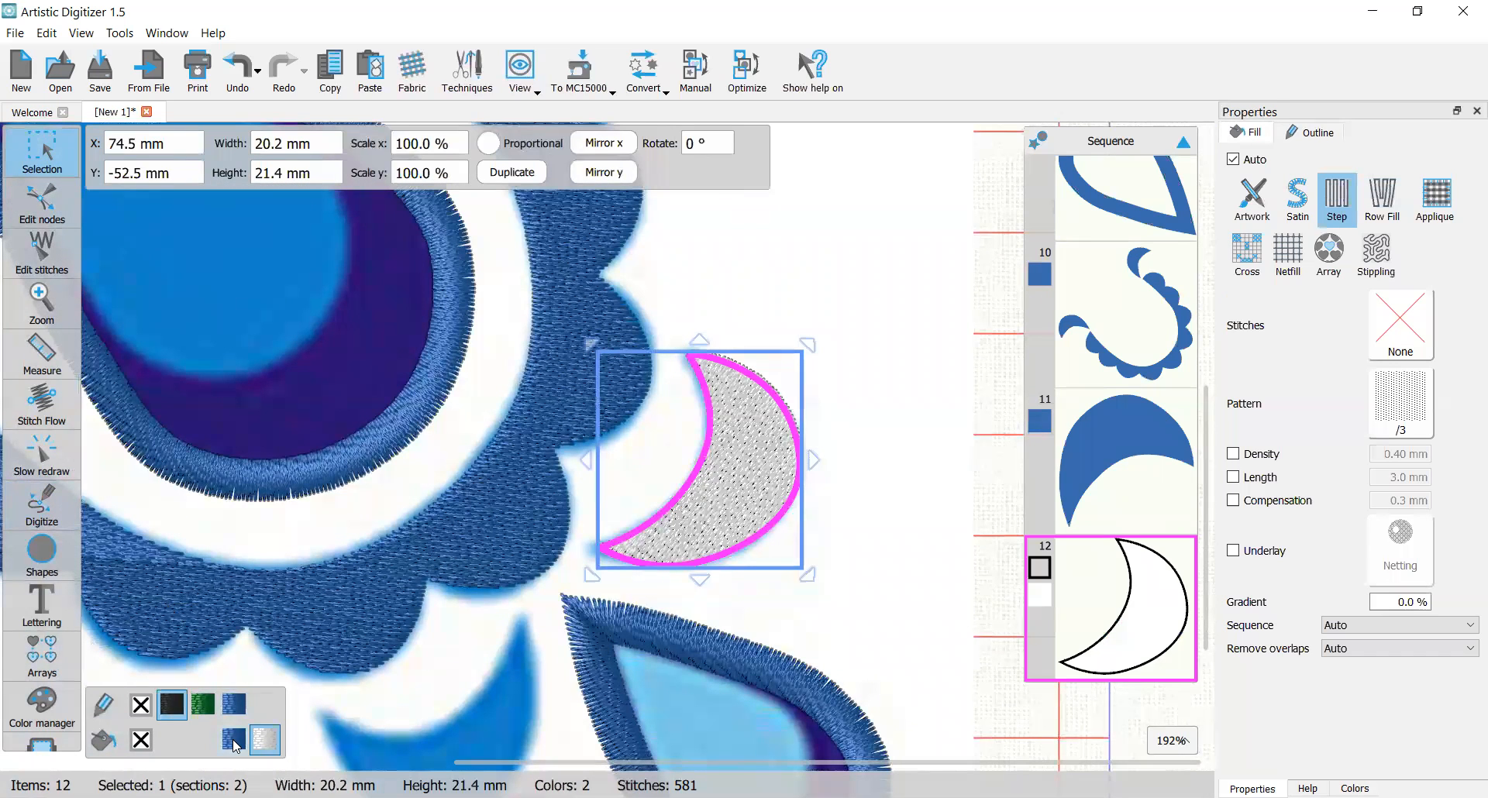
pyautogui.click(234, 740)
pyautogui.click(138, 705)
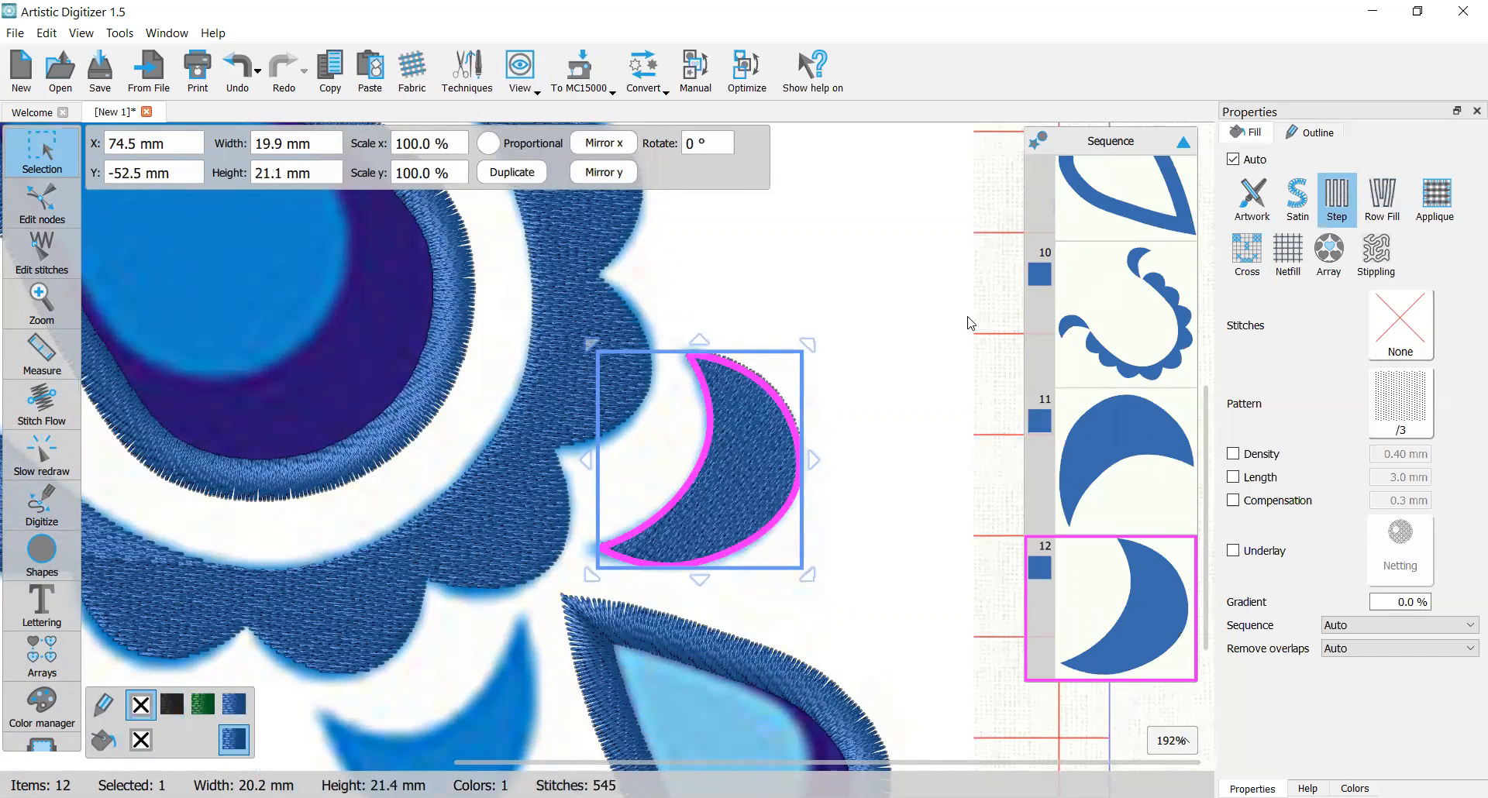
pyautogui.scroll(-2, 717, 434)
pyautogui.scroll(-3, 651, 502)
pyautogui.scroll(4, 624, 609)
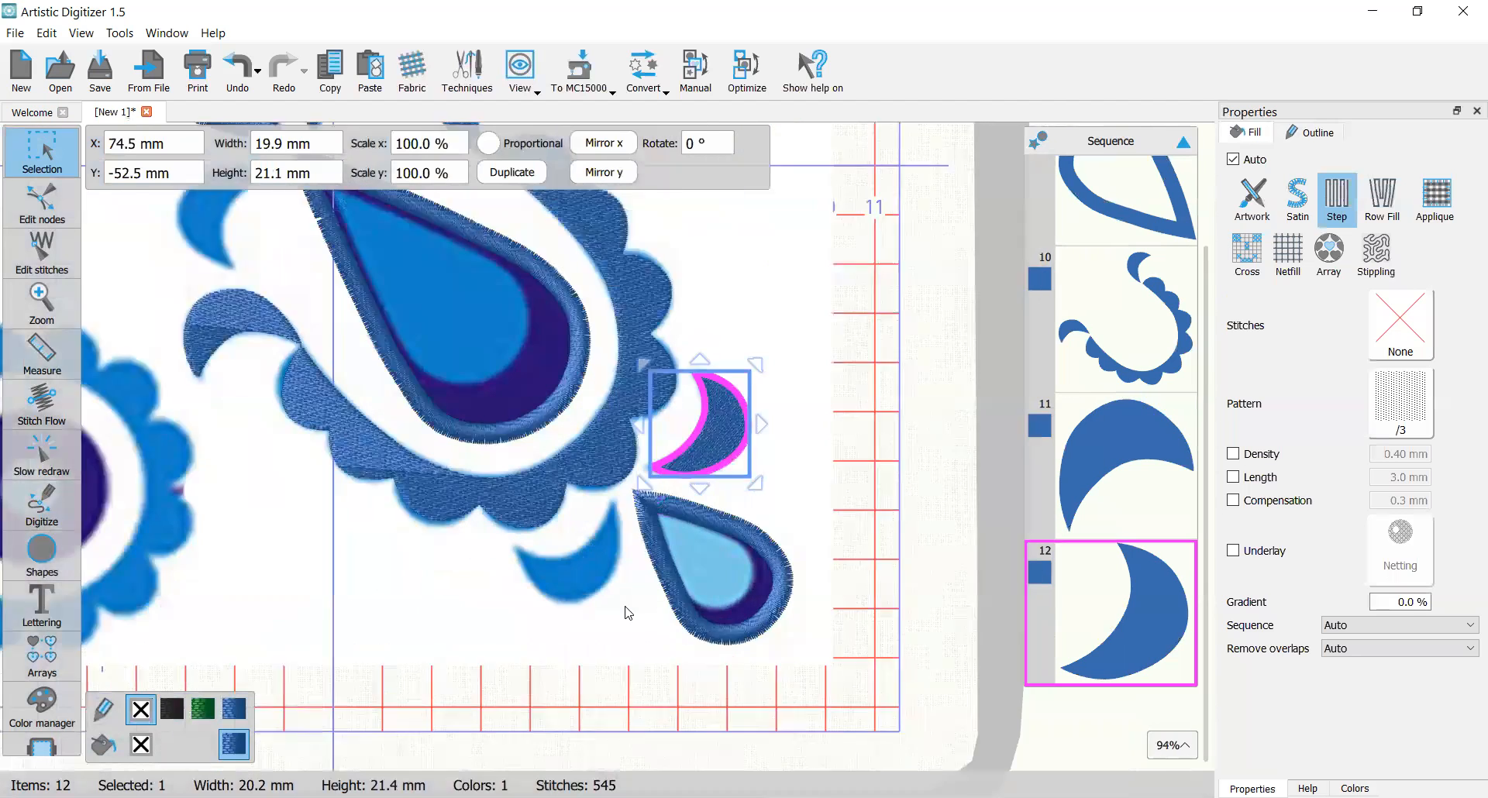
# Step: Digitize a closed curved outline, about 22 mm wide and 21 mm high, around the artwork crescent left of the lower small teardrop
pyautogui.click(579, 521)
pyautogui.scroll(4, 589, 543)
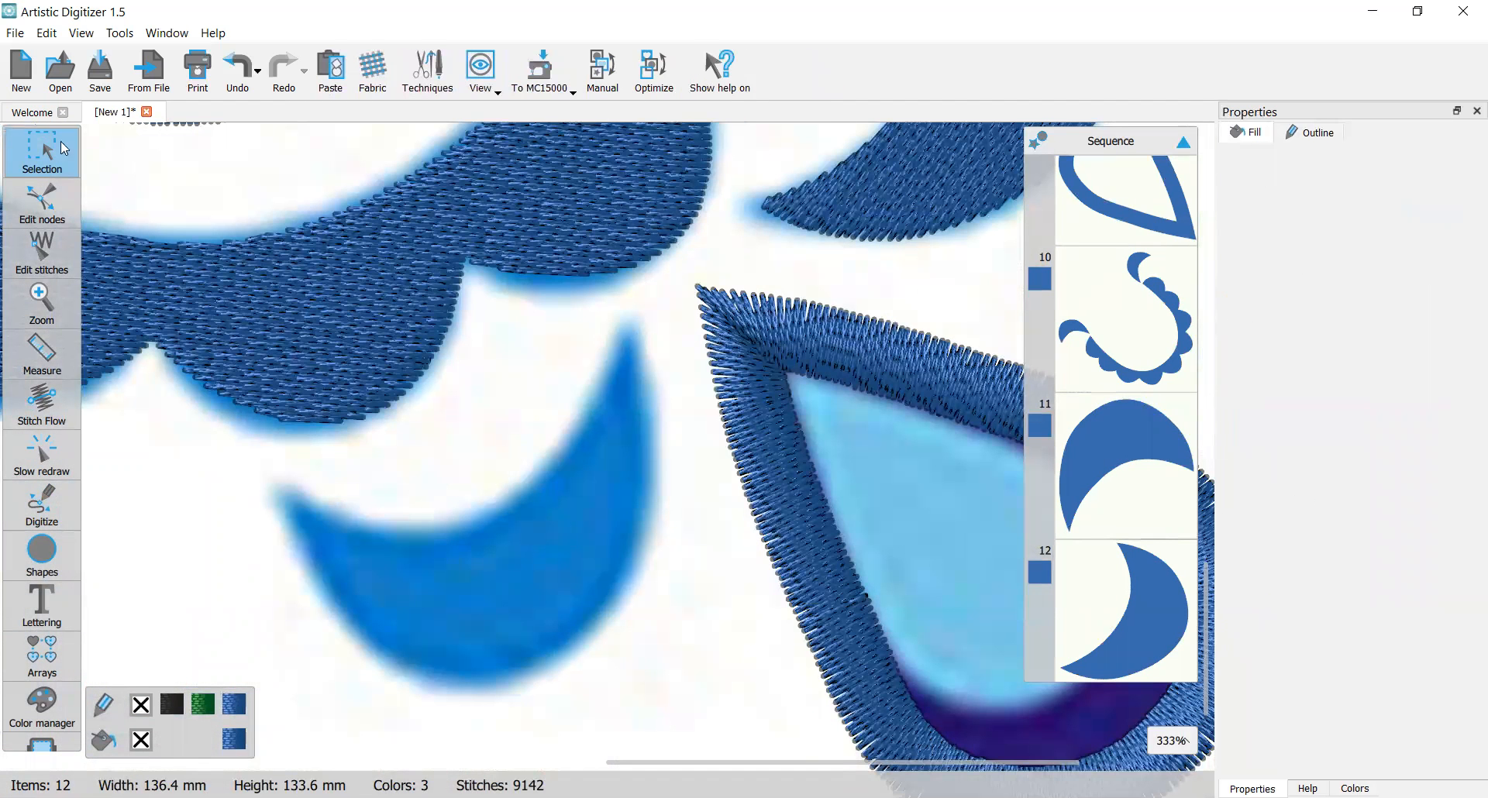
pyautogui.click(44, 509)
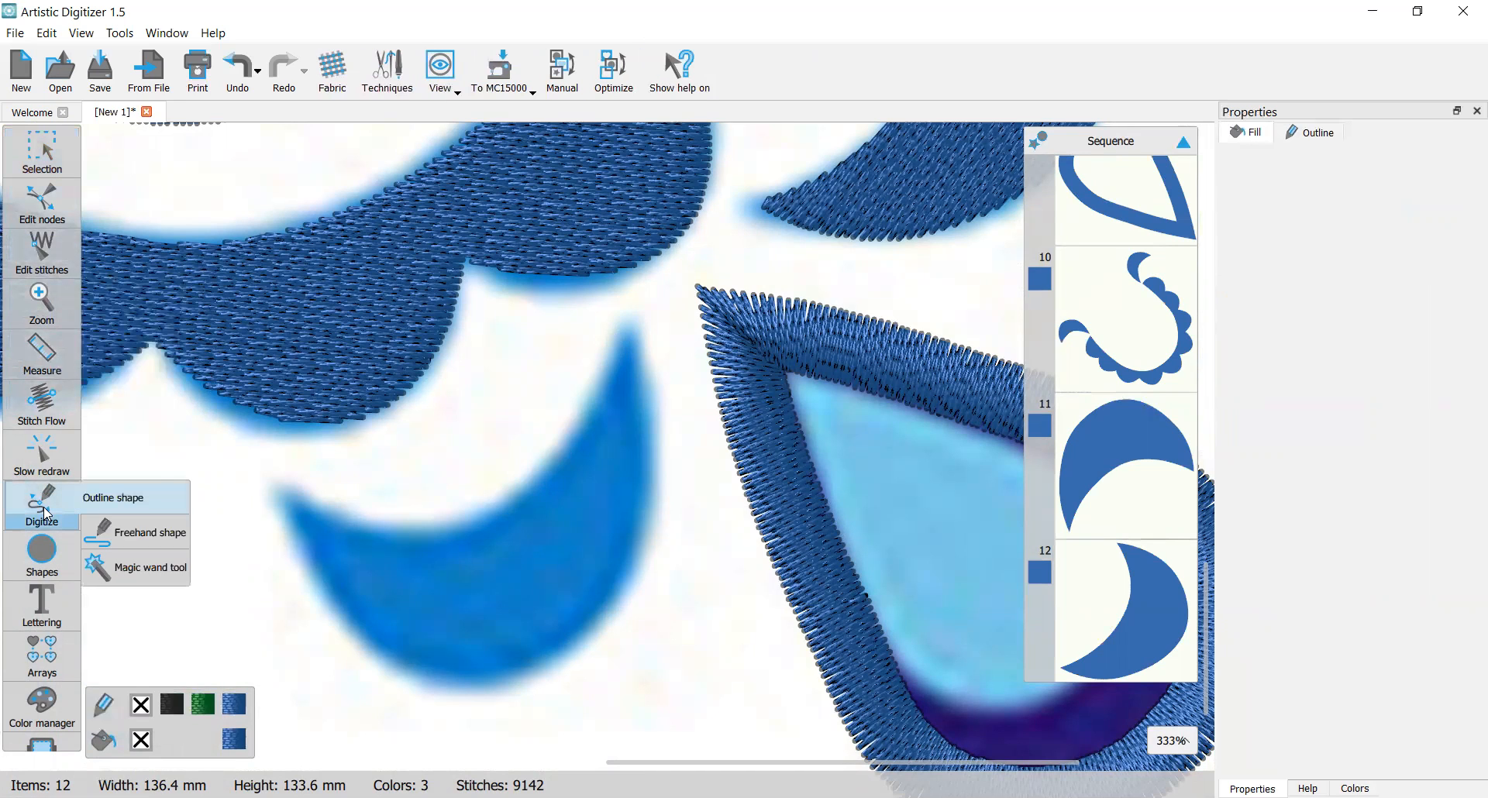
pyautogui.click(635, 330)
pyautogui.rightClick(664, 449)
pyautogui.rightClick(630, 582)
pyautogui.scroll(-1, 542, 690)
pyautogui.rightClick(525, 571)
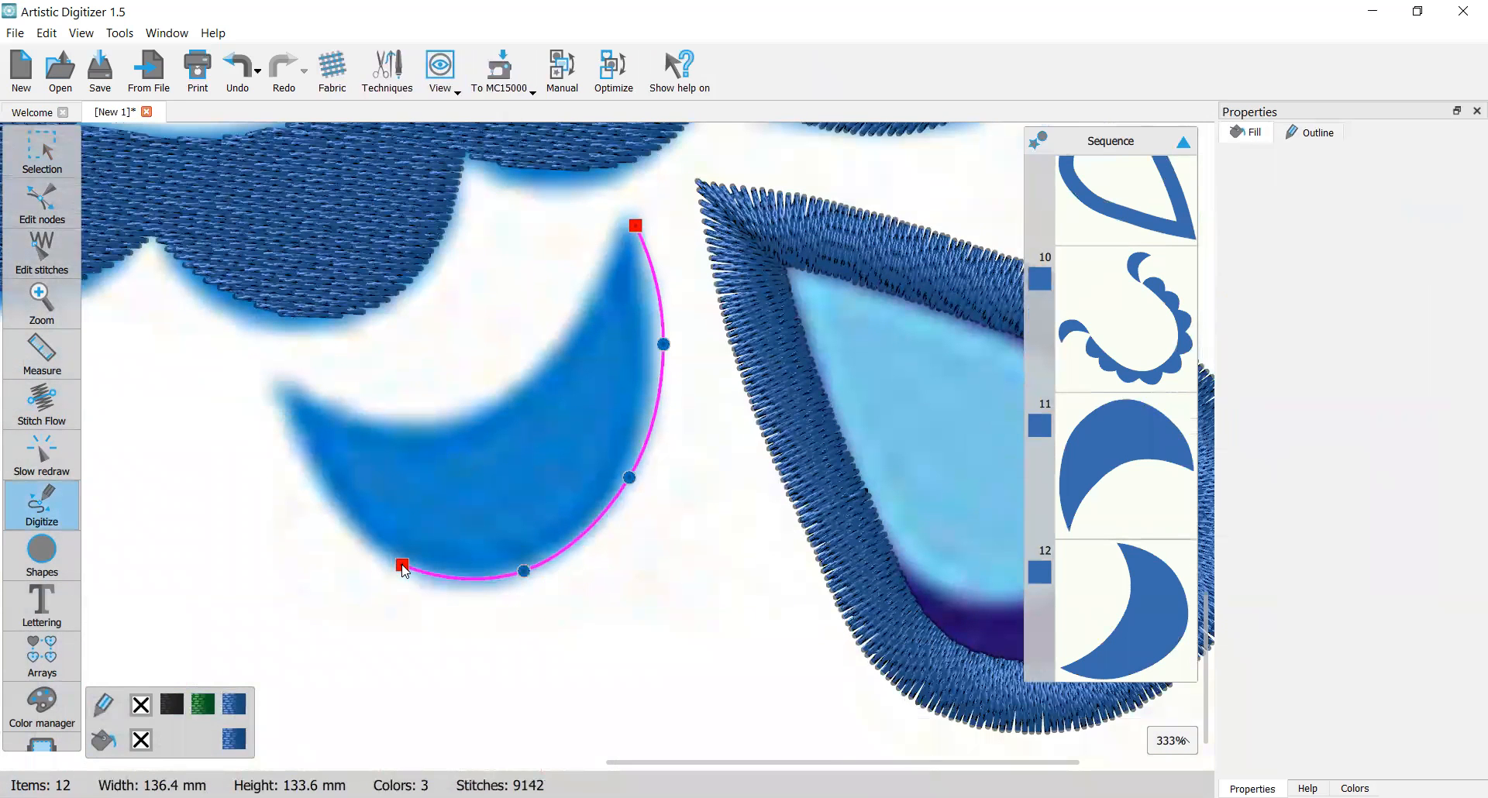
pyautogui.rightClick(402, 565)
pyautogui.rightClick(322, 477)
pyautogui.click(284, 387)
pyautogui.click(423, 423)
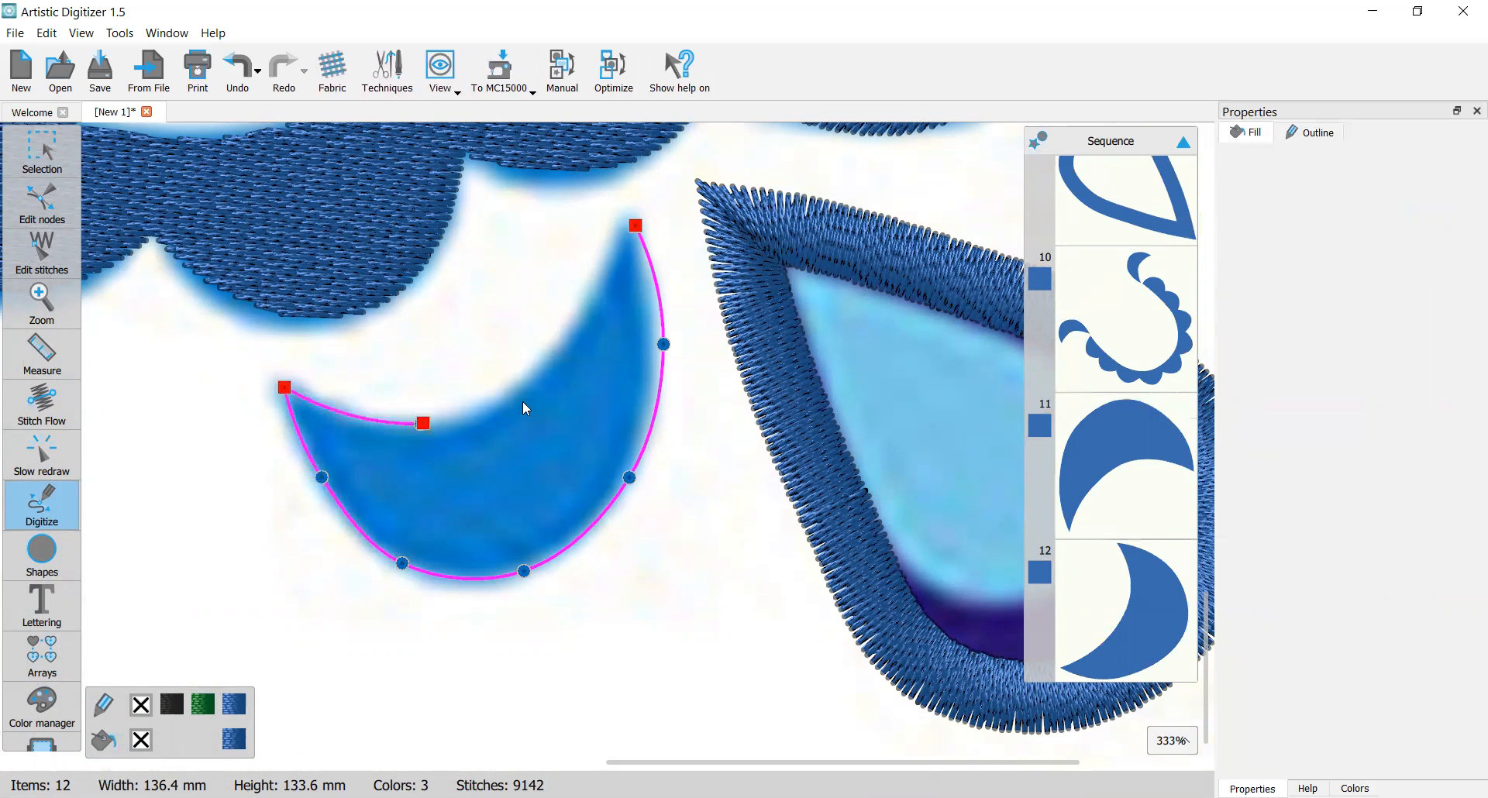
pyautogui.rightClick(527, 380)
pyautogui.rightClick(582, 306)
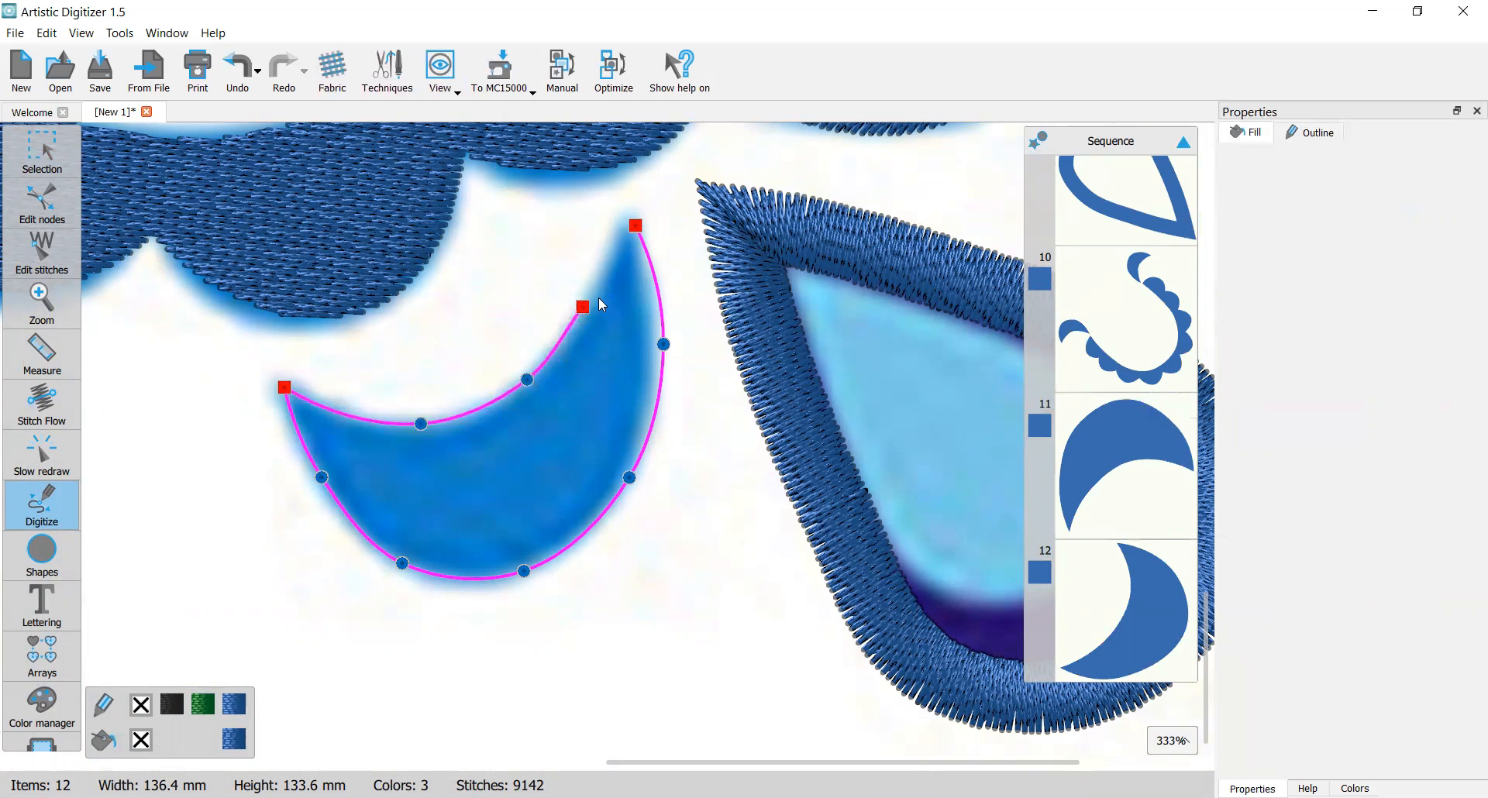
pyautogui.click(635, 225)
pyautogui.scroll(-1, 635, 227)
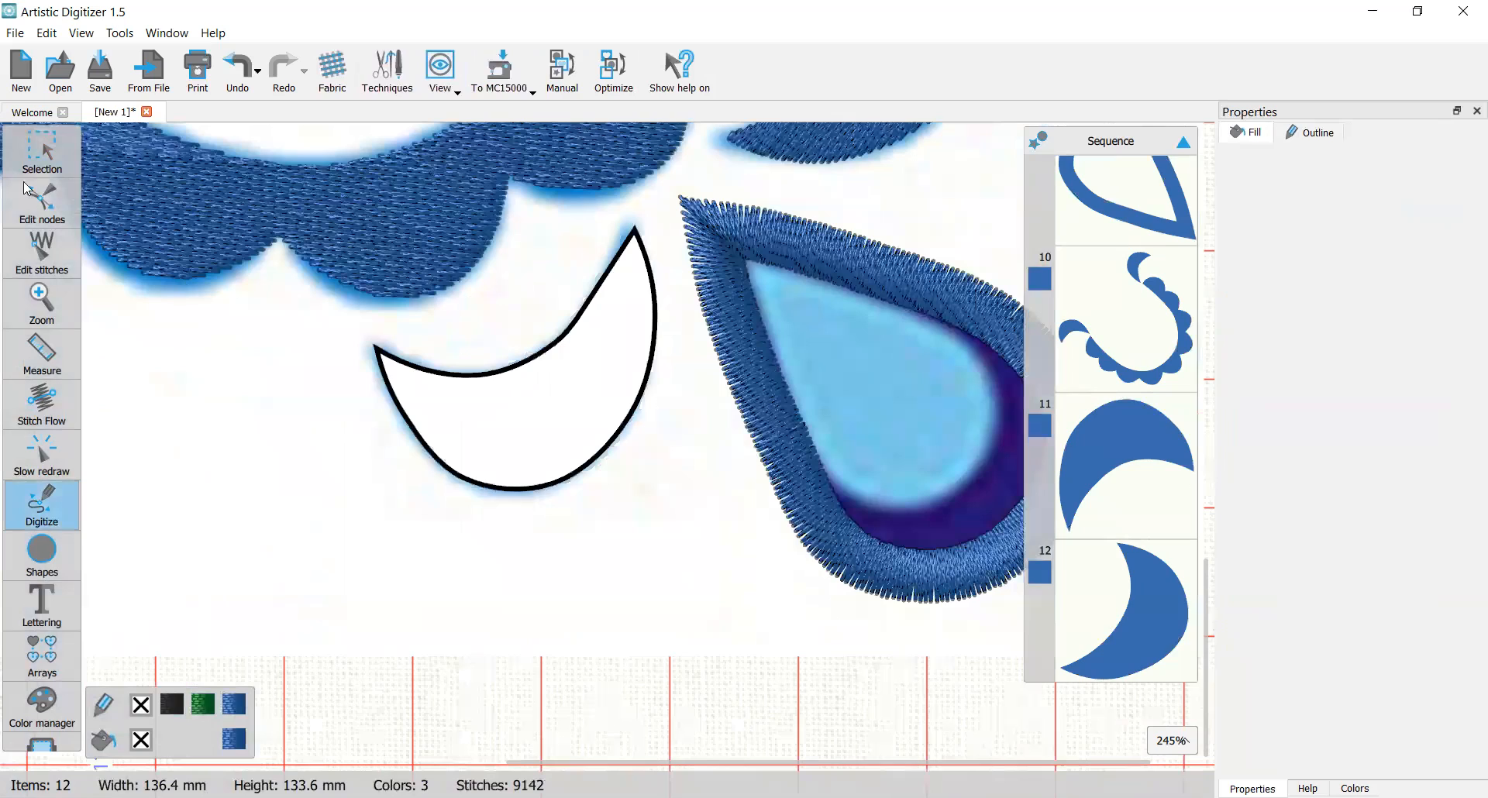
# Step: Reshape the new crescent's inner curve by moving its node nearest the upper tip slightly inward so the edge curves smoothly
pyautogui.click(41, 159)
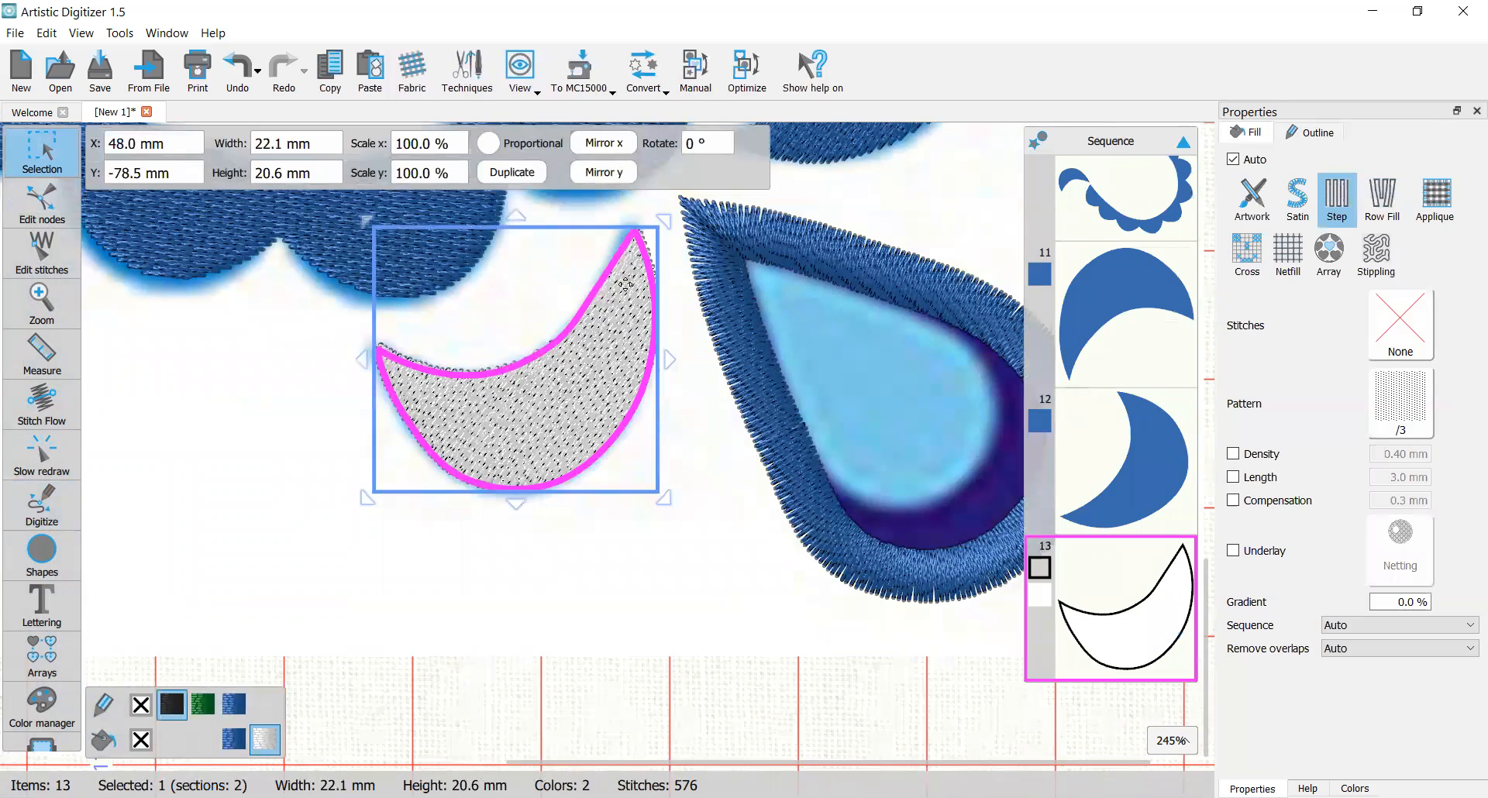
pyautogui.scroll(1, 626, 283)
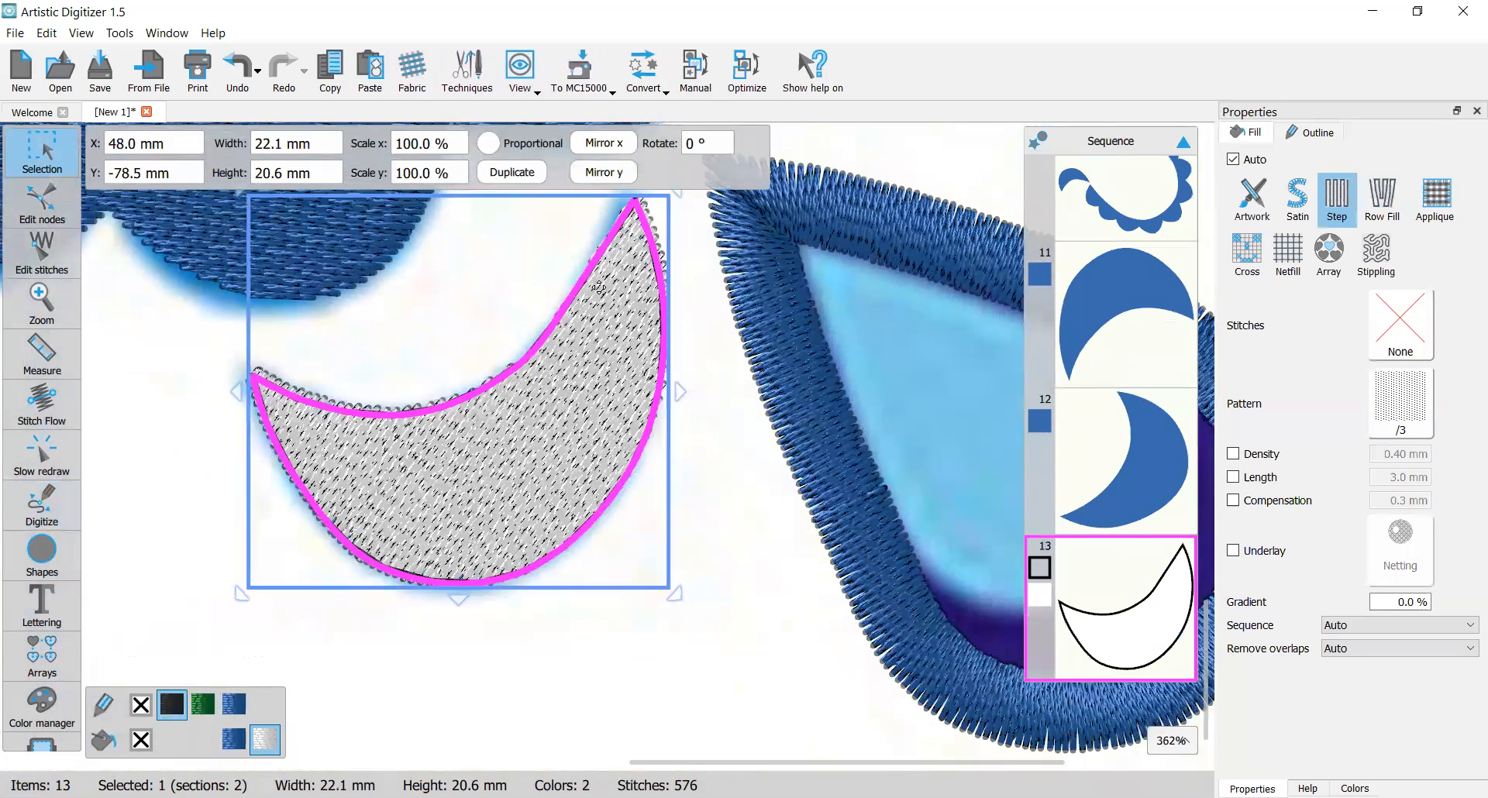
pyautogui.scroll(-1, 599, 288)
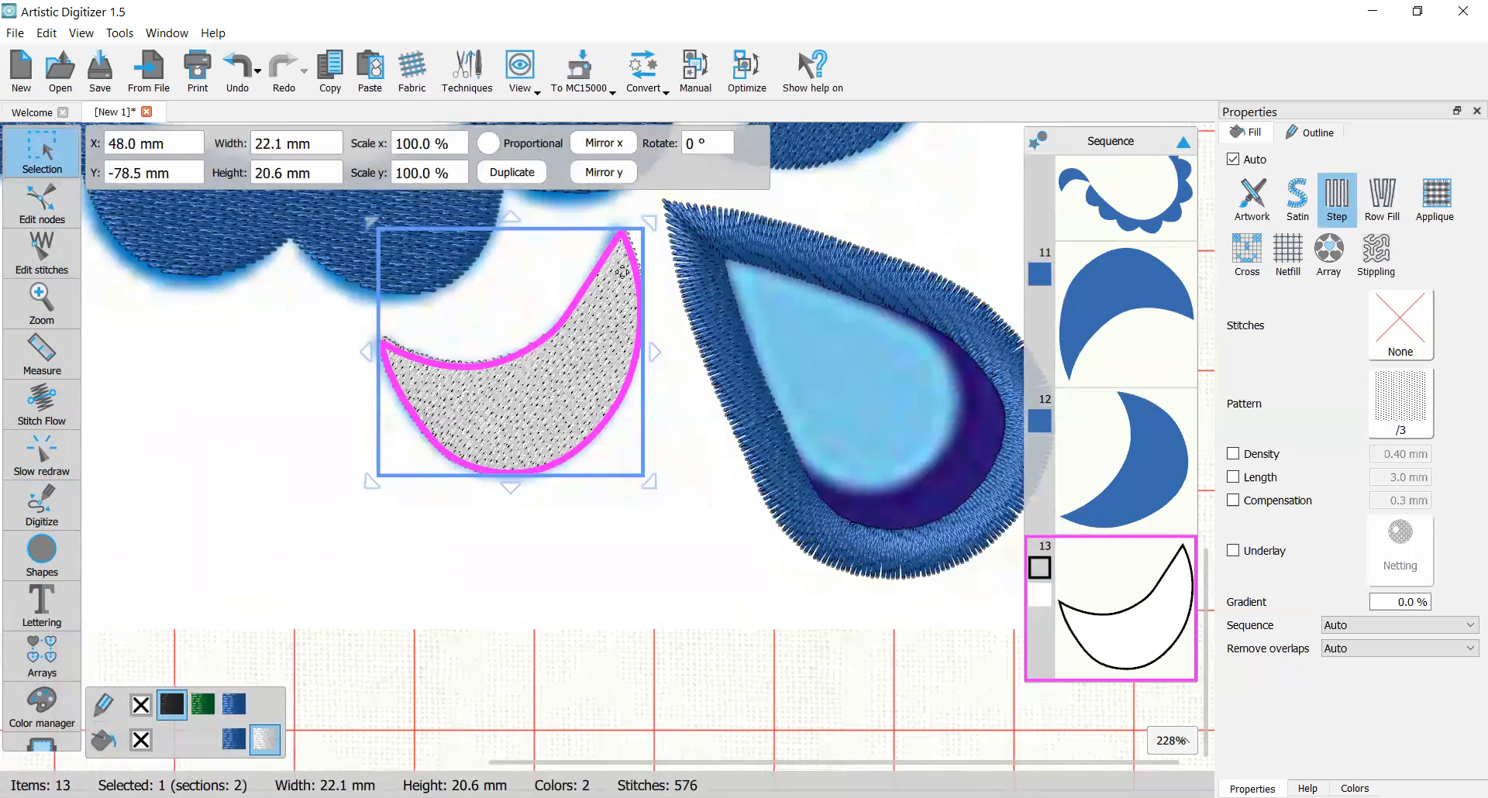
pyautogui.click(43, 207)
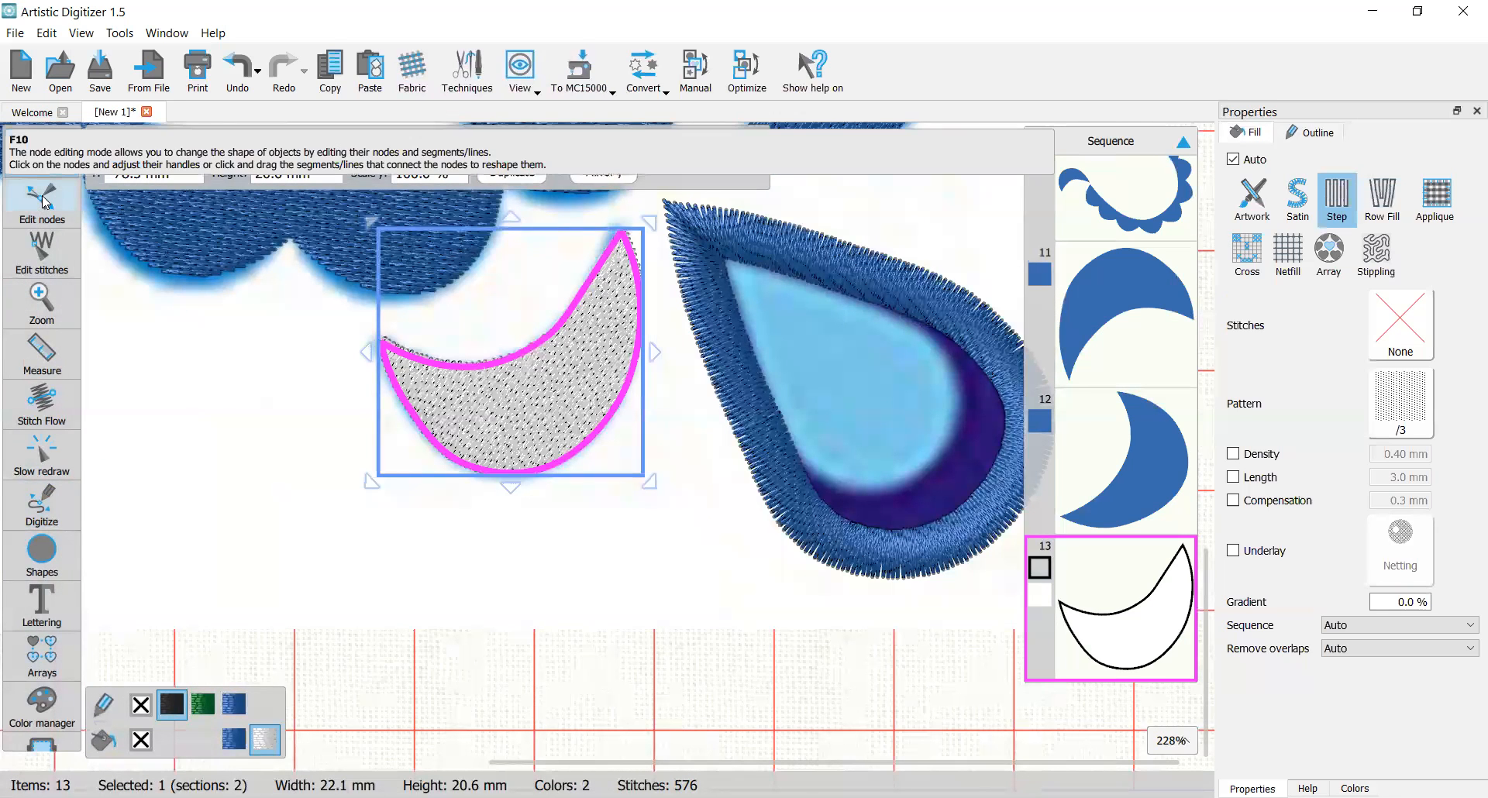
pyautogui.scroll(2, 611, 313)
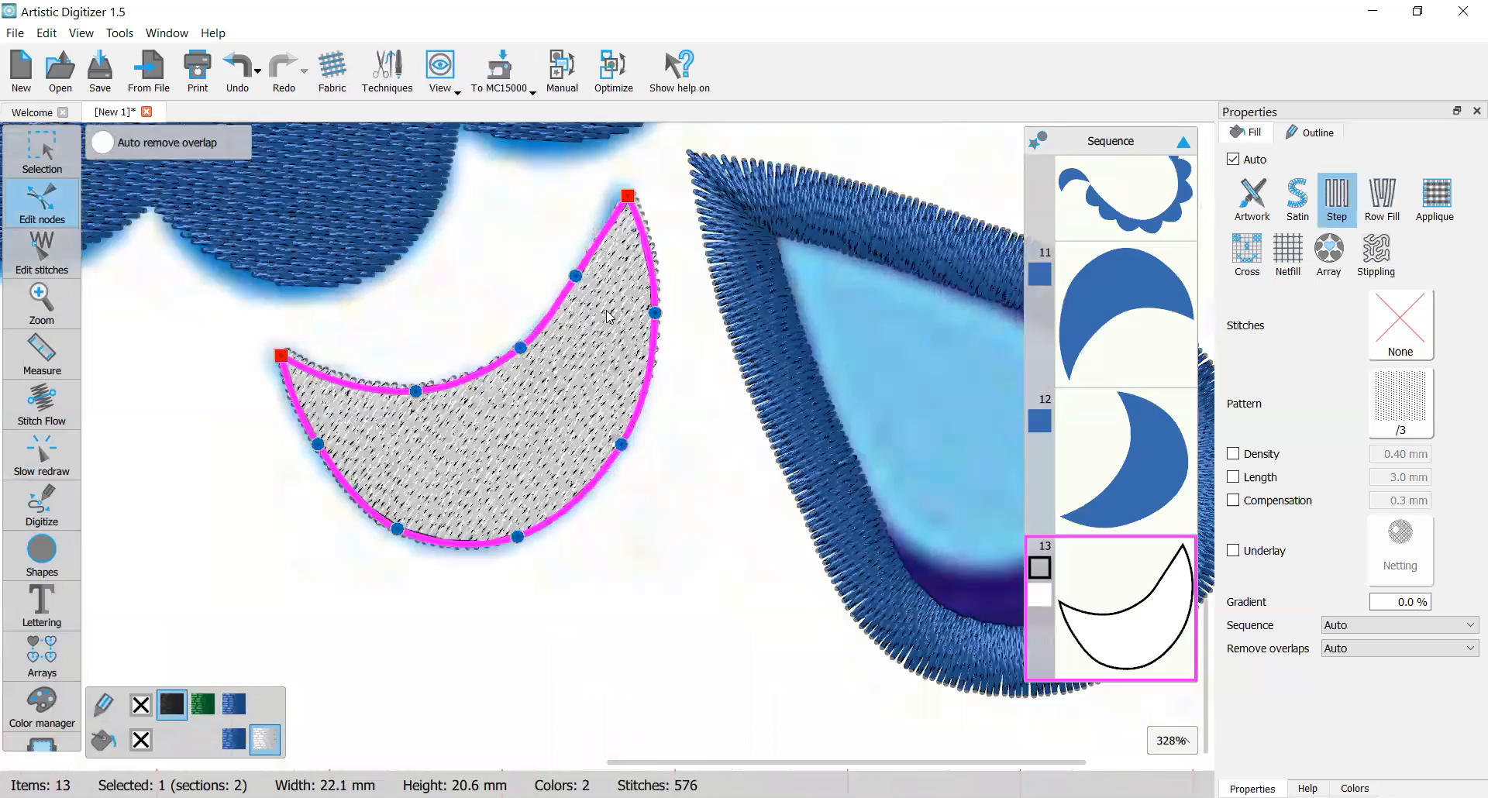
pyautogui.scroll(1, 563, 271)
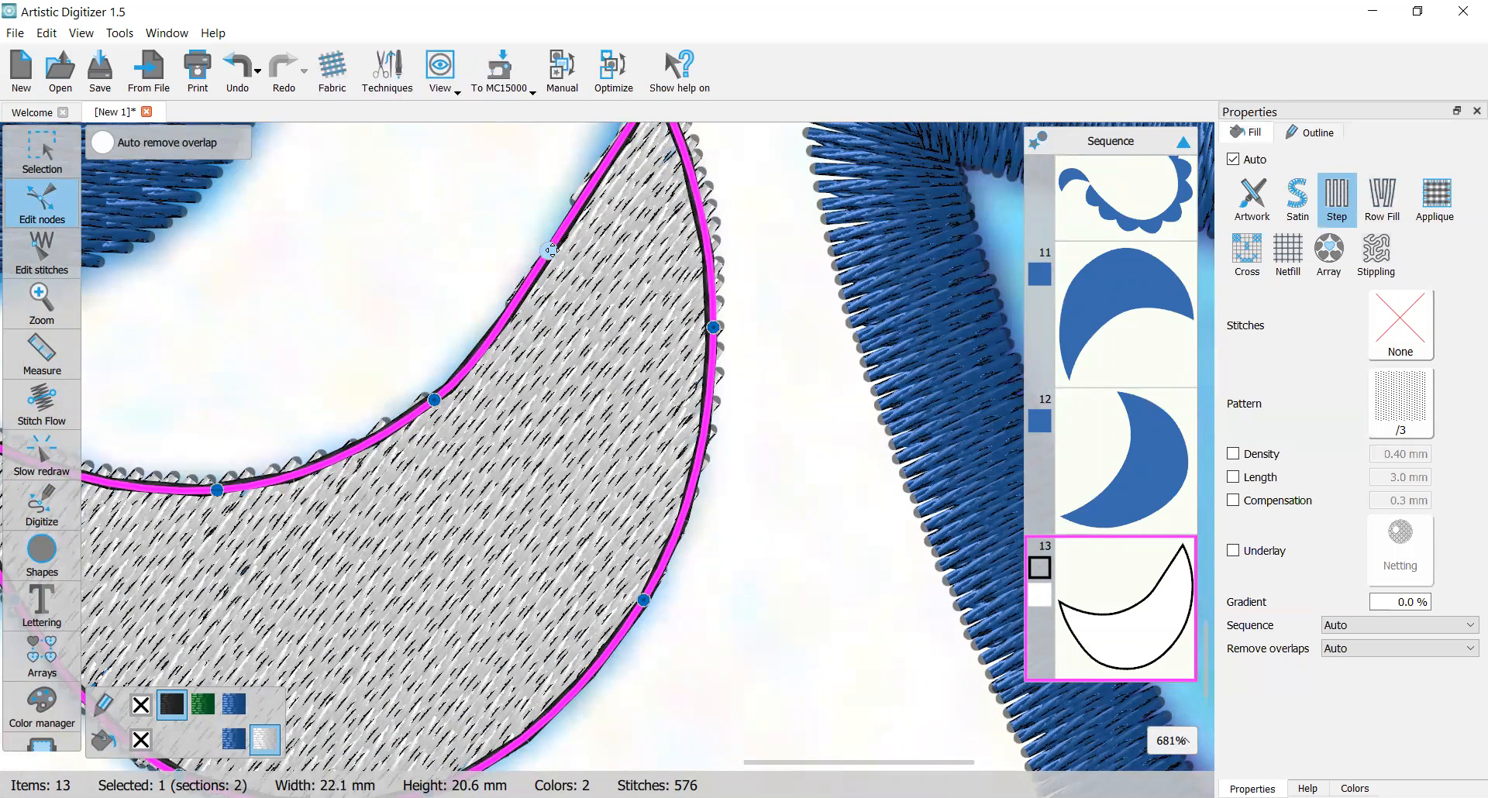
pyautogui.moveTo(550, 252); pyautogui.dragTo(565, 263)
pyautogui.scroll(-5, 562, 343)
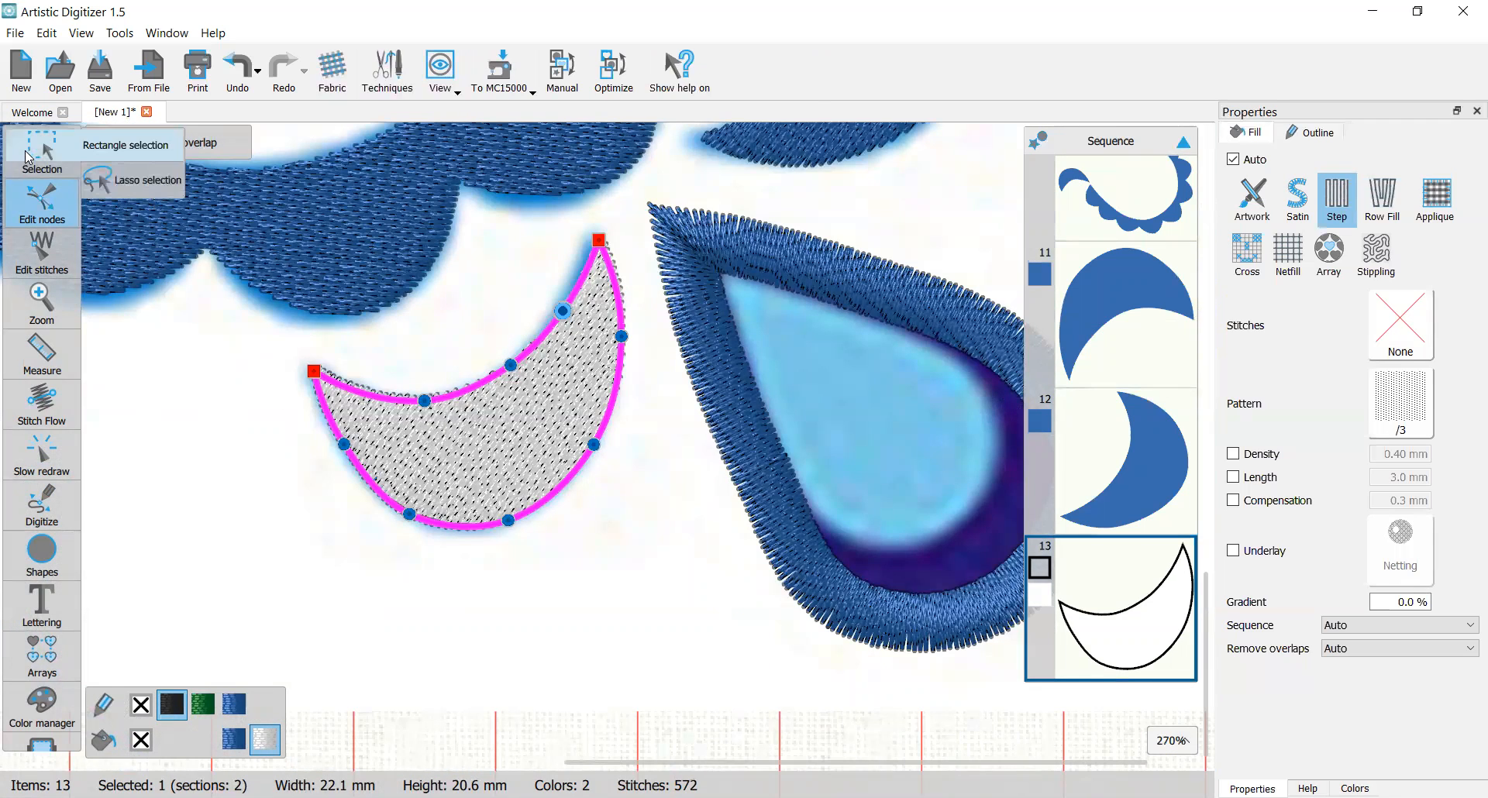
# Step: Fill the crescent left of the lower small teardrop with the Ocean Blue thread, remove its outline and deselect it
pyautogui.click(27, 155)
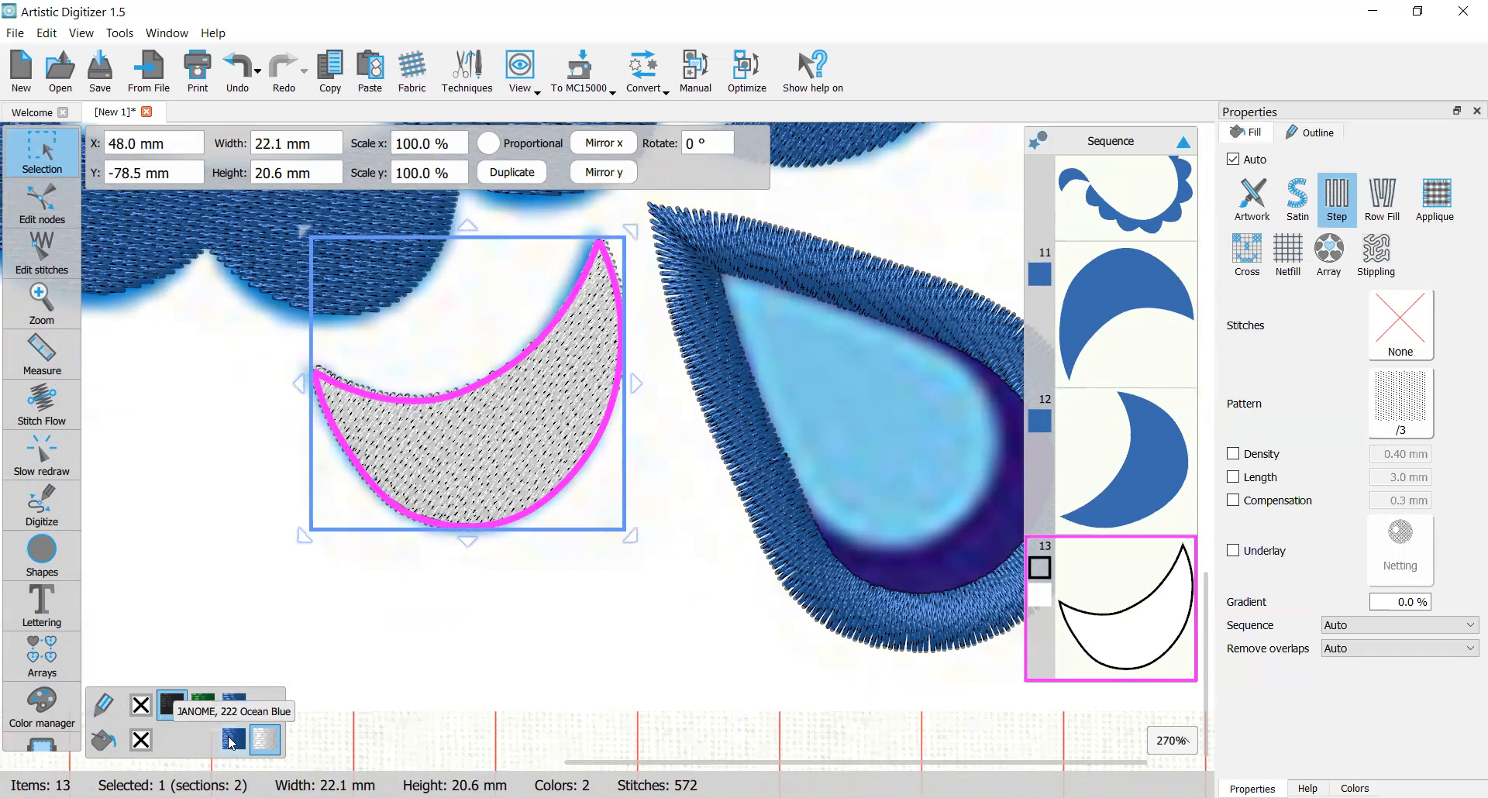
pyautogui.click(232, 740)
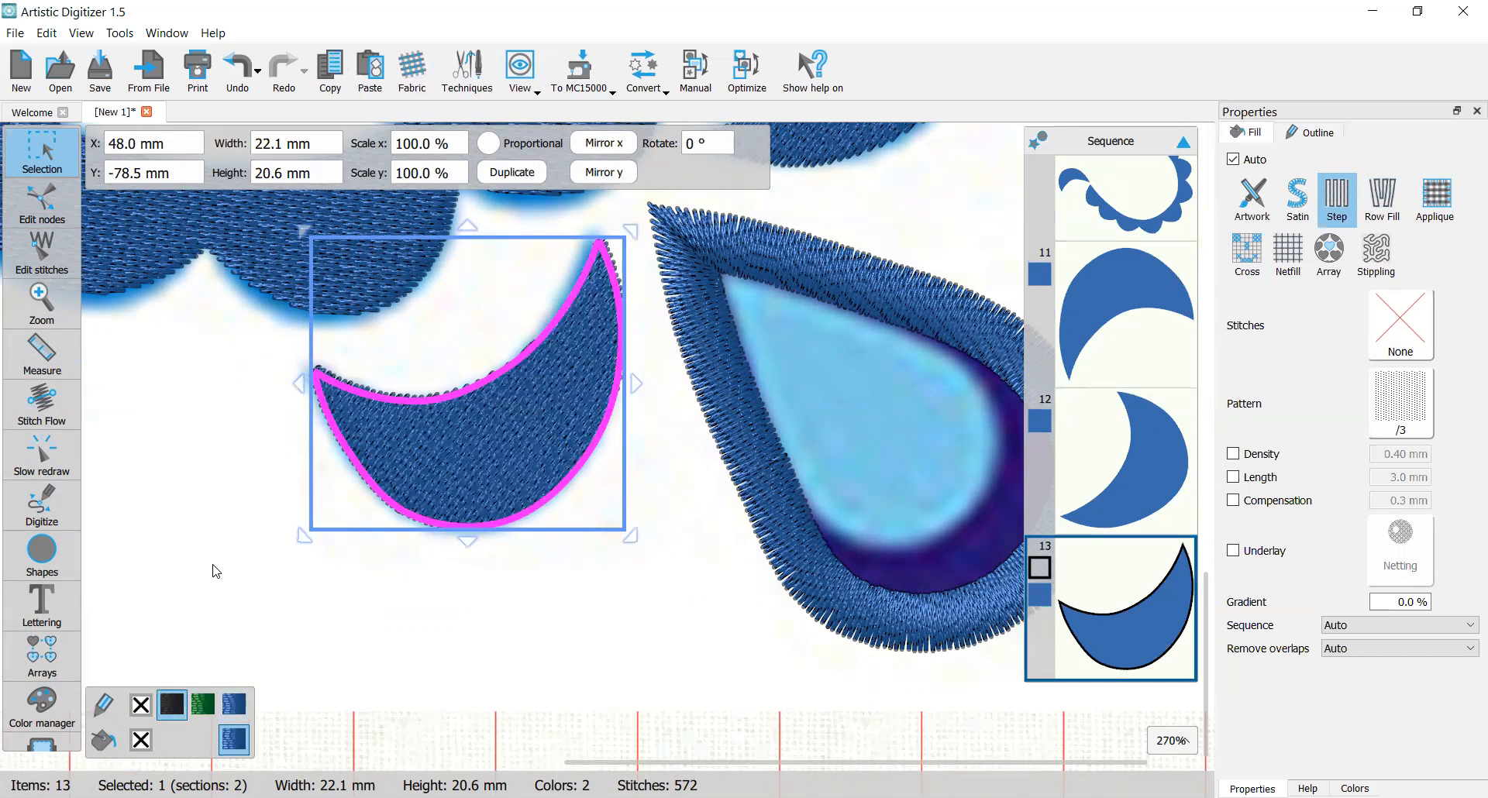
pyautogui.click(139, 708)
pyautogui.click(189, 505)
pyautogui.scroll(-2, 204, 517)
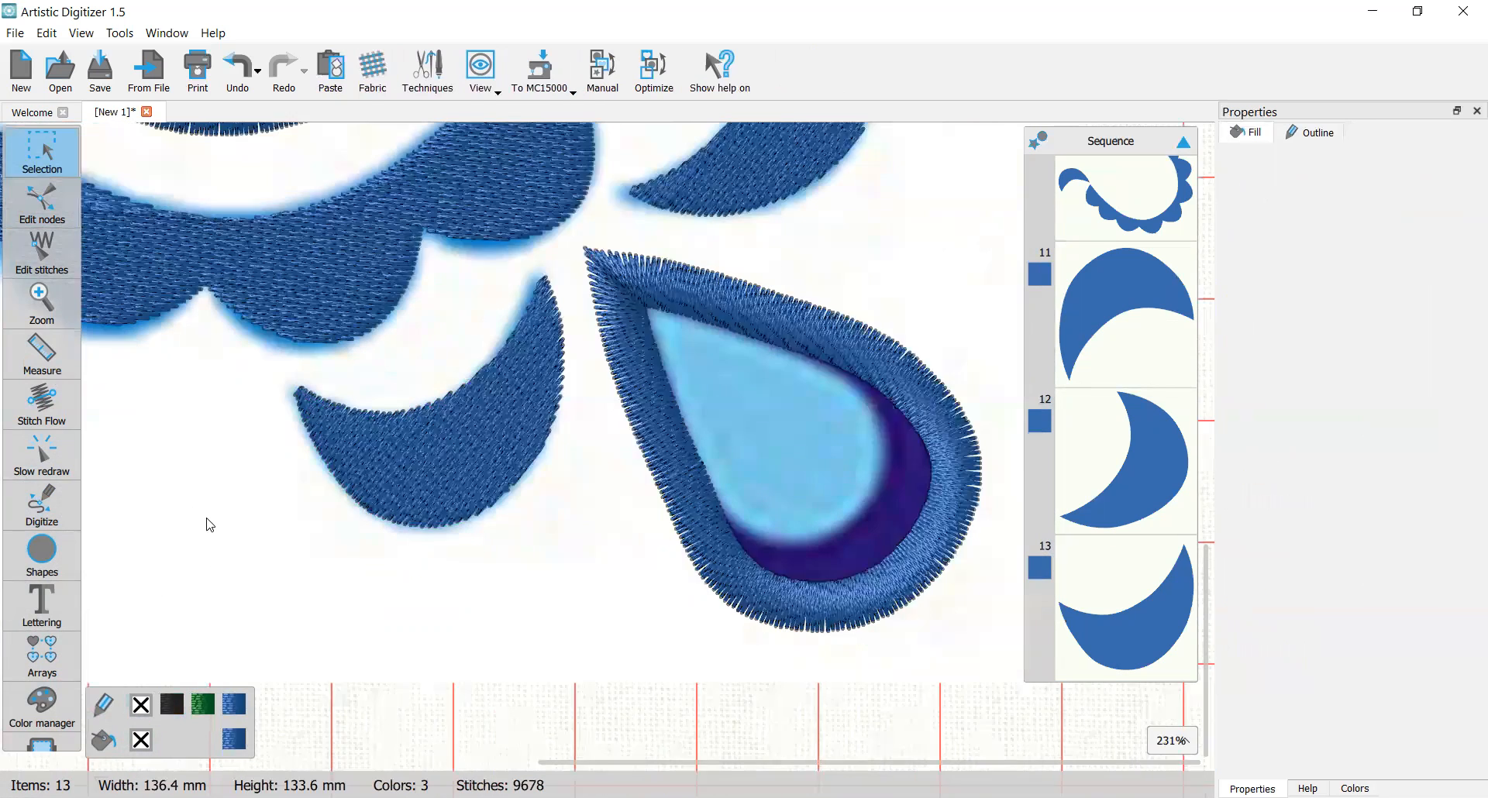
# Step: Digitize a closed curved outline, about 21 mm wide and 21 mm high, around the artwork crescent below the upper small teardrop
pyautogui.hscroll(-10, 216, 502)
pyautogui.hscroll(-7, 264, 482)
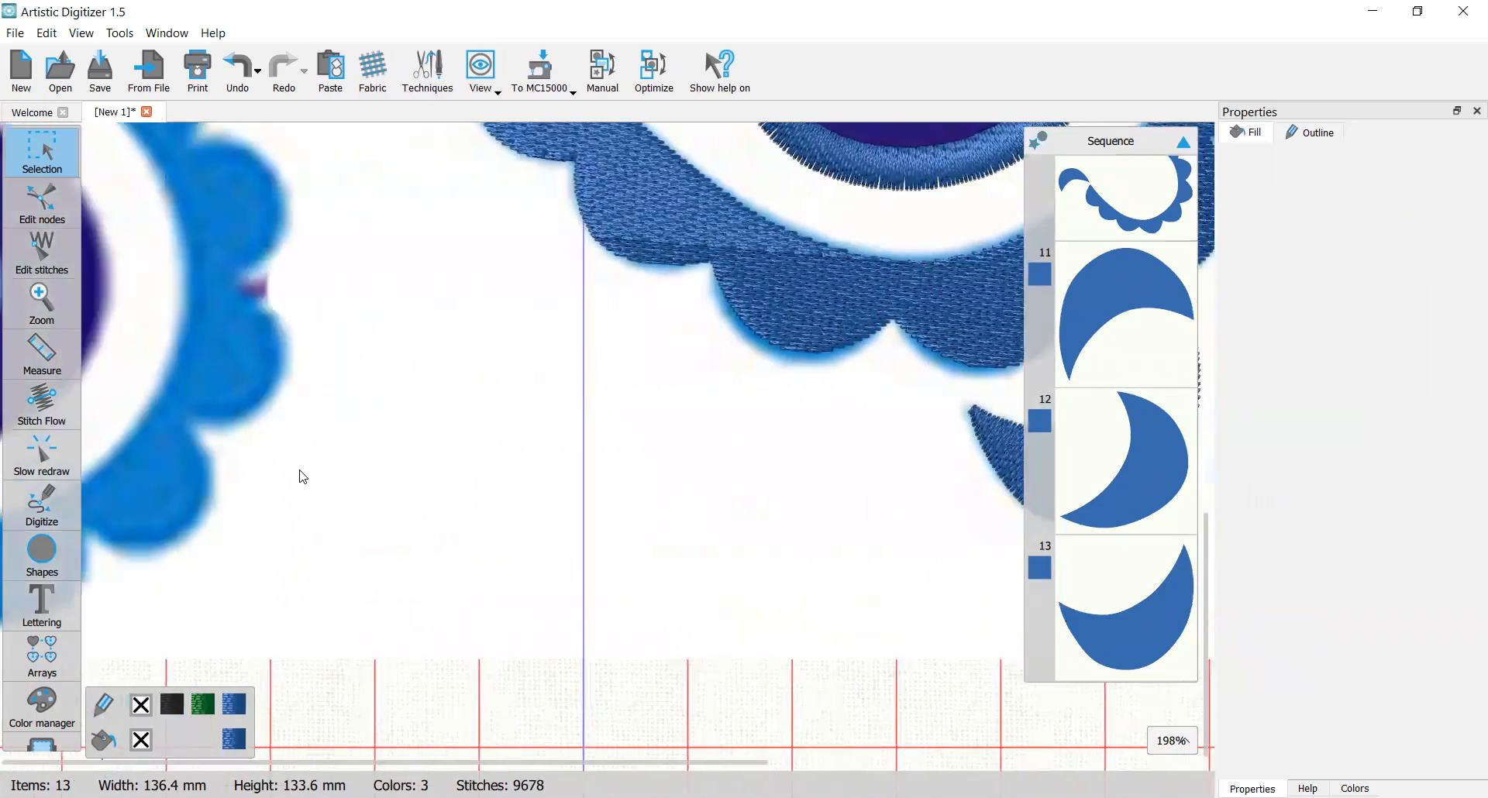
pyautogui.scroll(10, 301, 463)
pyautogui.hscroll(-4, 310, 448)
pyautogui.scroll(1, 309, 449)
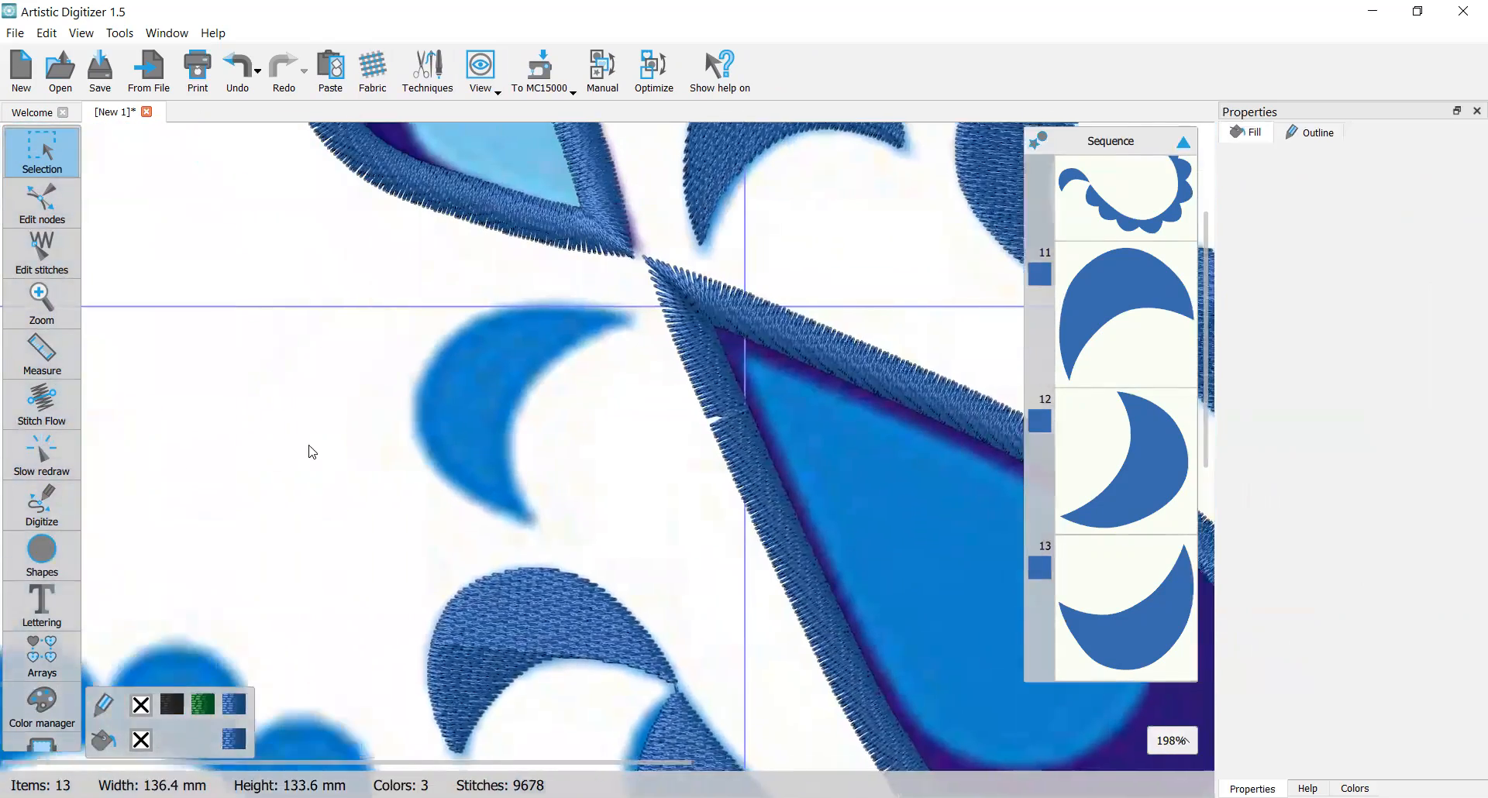
pyautogui.hscroll(1, 682, 364)
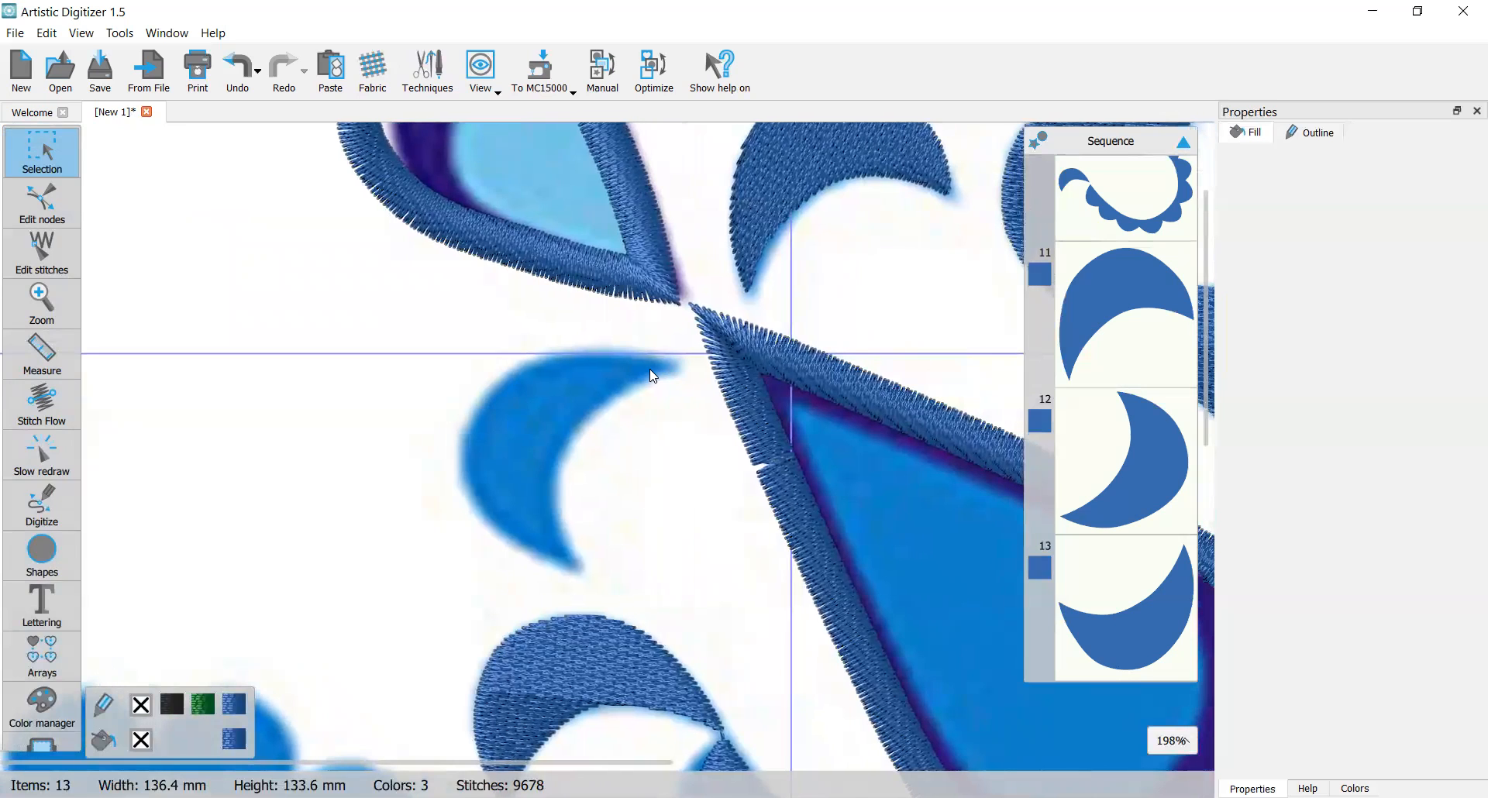
pyautogui.click(54, 504)
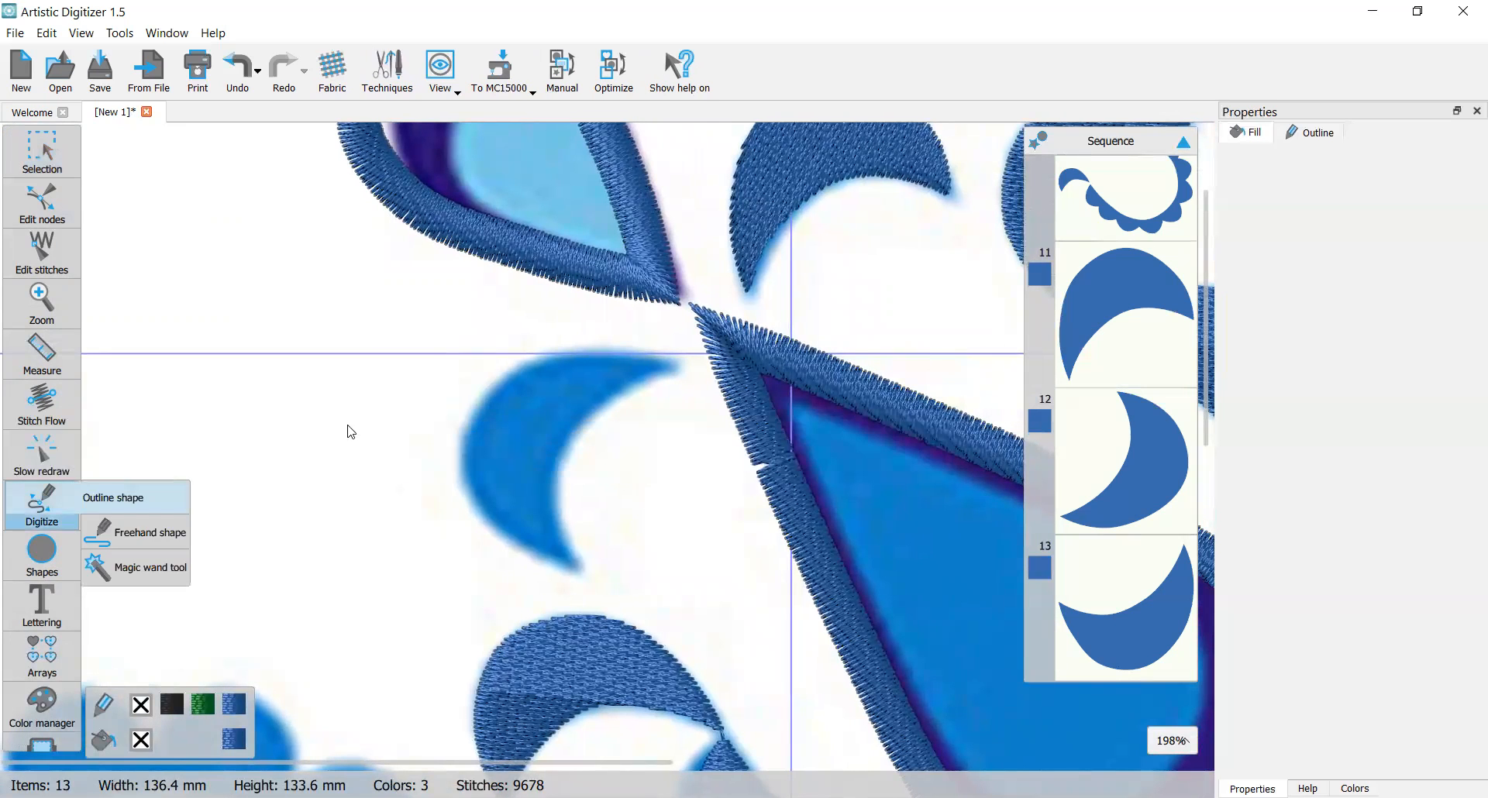
pyautogui.click(676, 366)
pyautogui.rightClick(591, 353)
pyautogui.rightClick(498, 381)
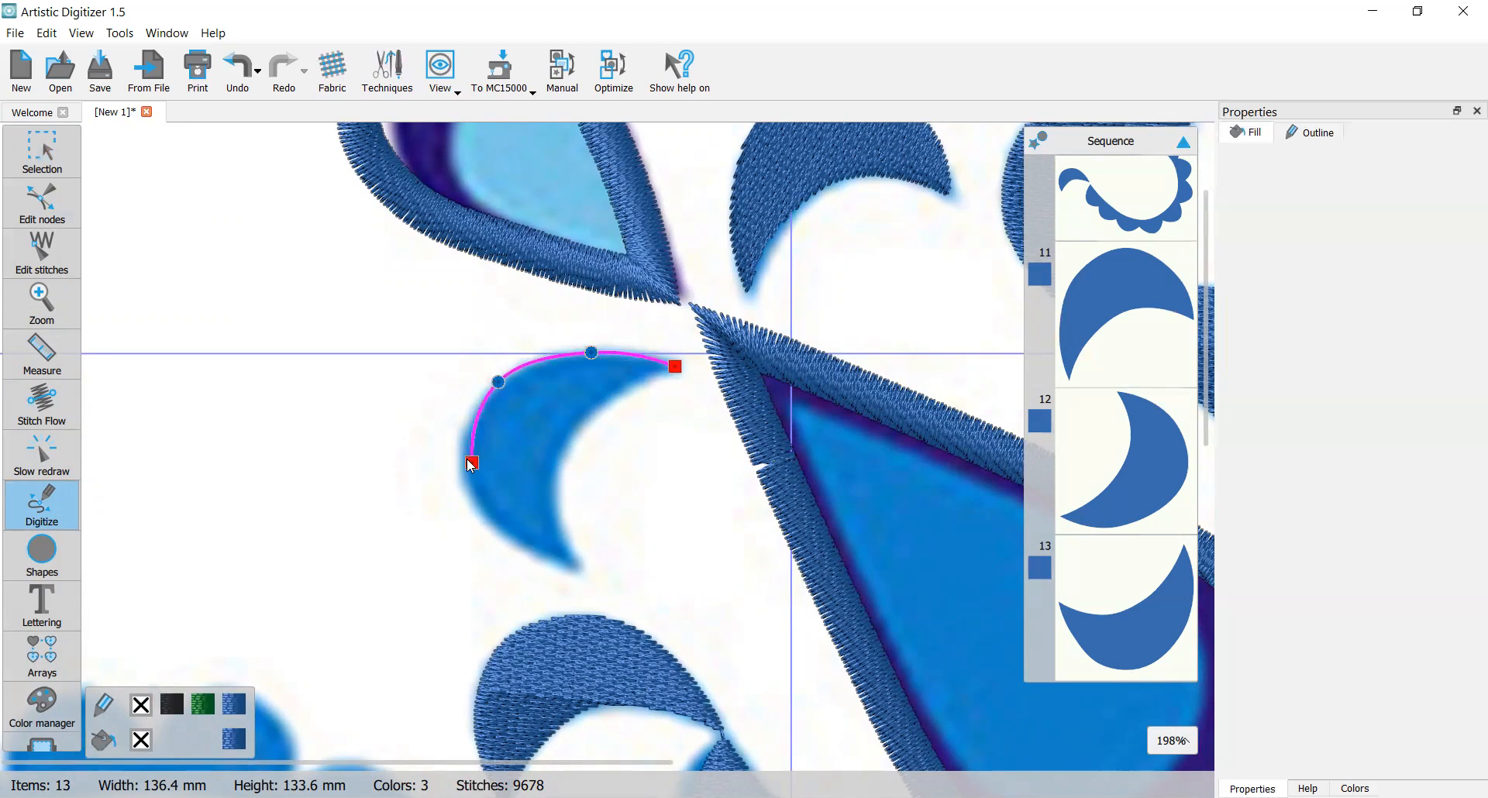
pyautogui.rightClick(457, 457)
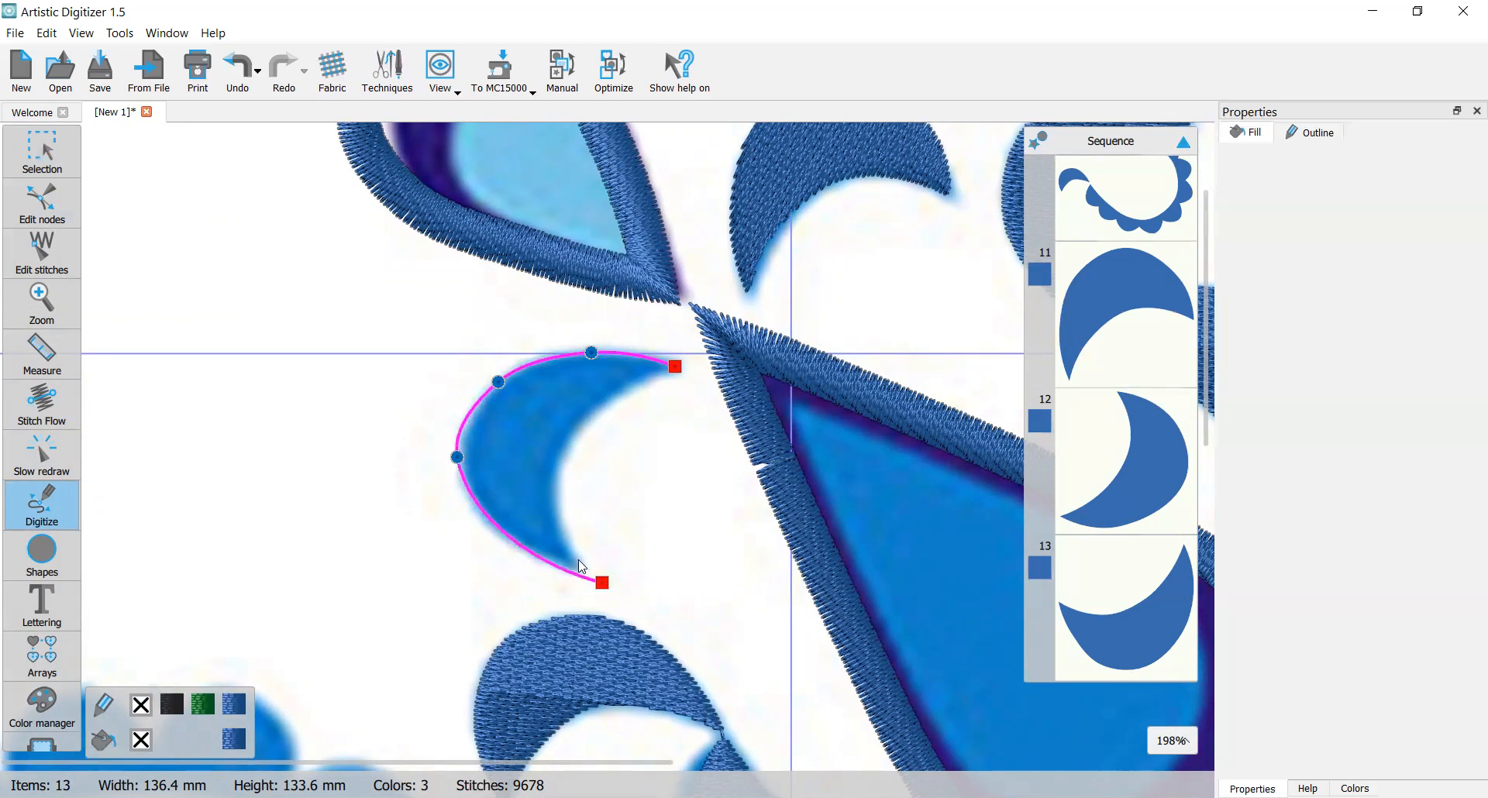
pyautogui.rightClick(507, 540)
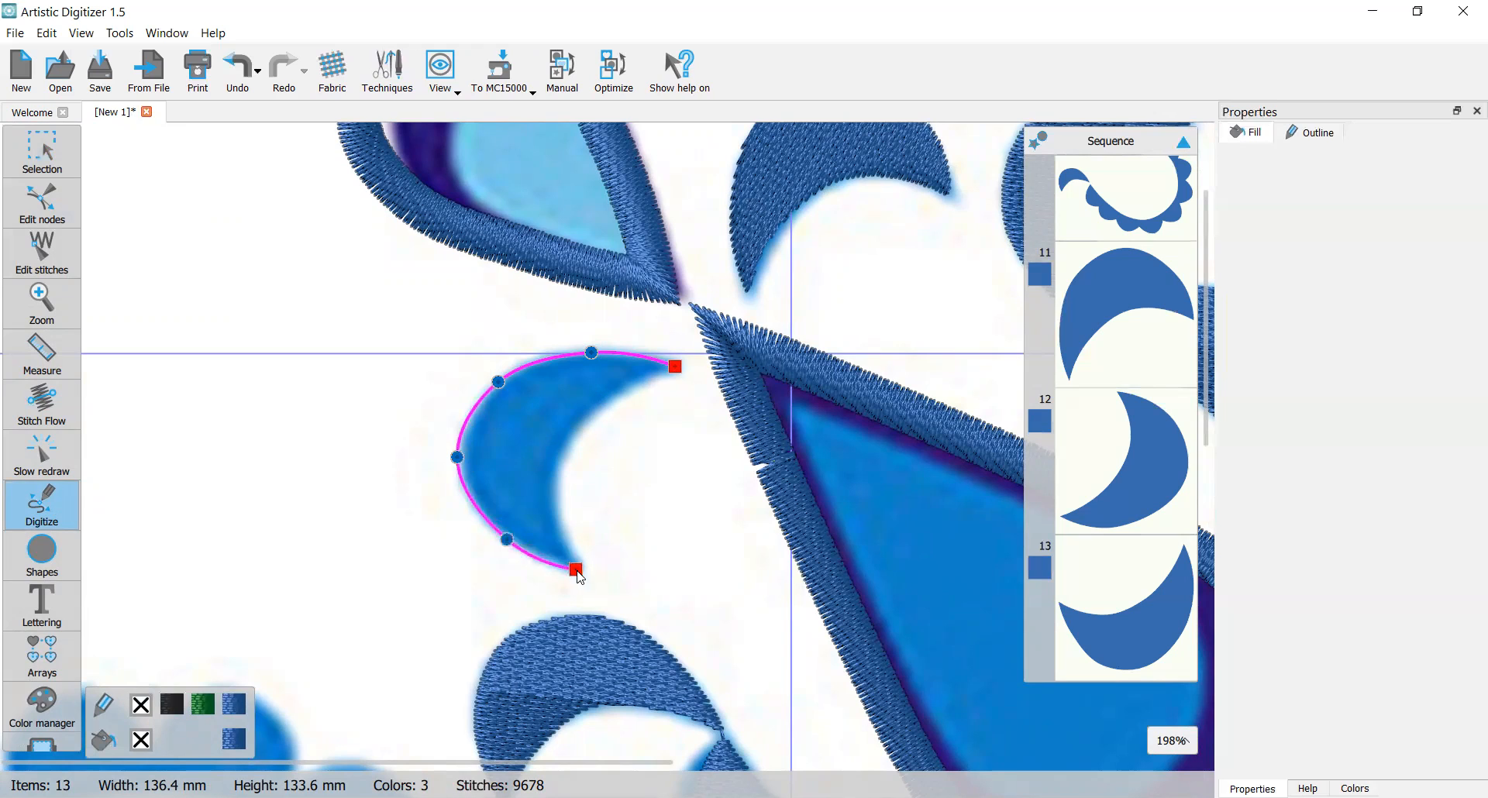
pyautogui.rightClick(552, 502)
pyautogui.rightClick(580, 420)
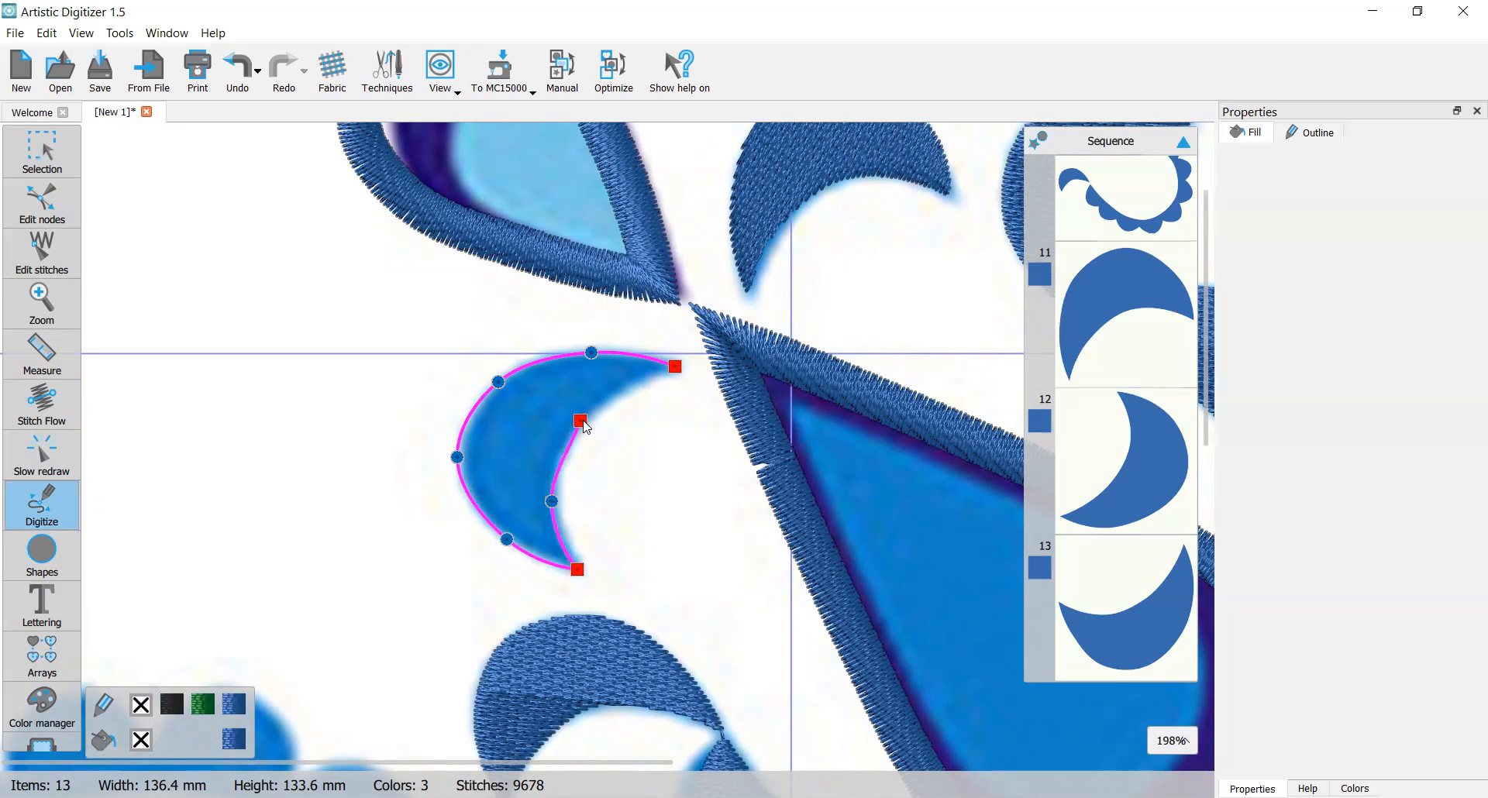
pyautogui.click(673, 371)
# Step: Fill the crescent below the upper small teardrop with the blue thread, remove its outline and deselect it
pyautogui.click(12, 143)
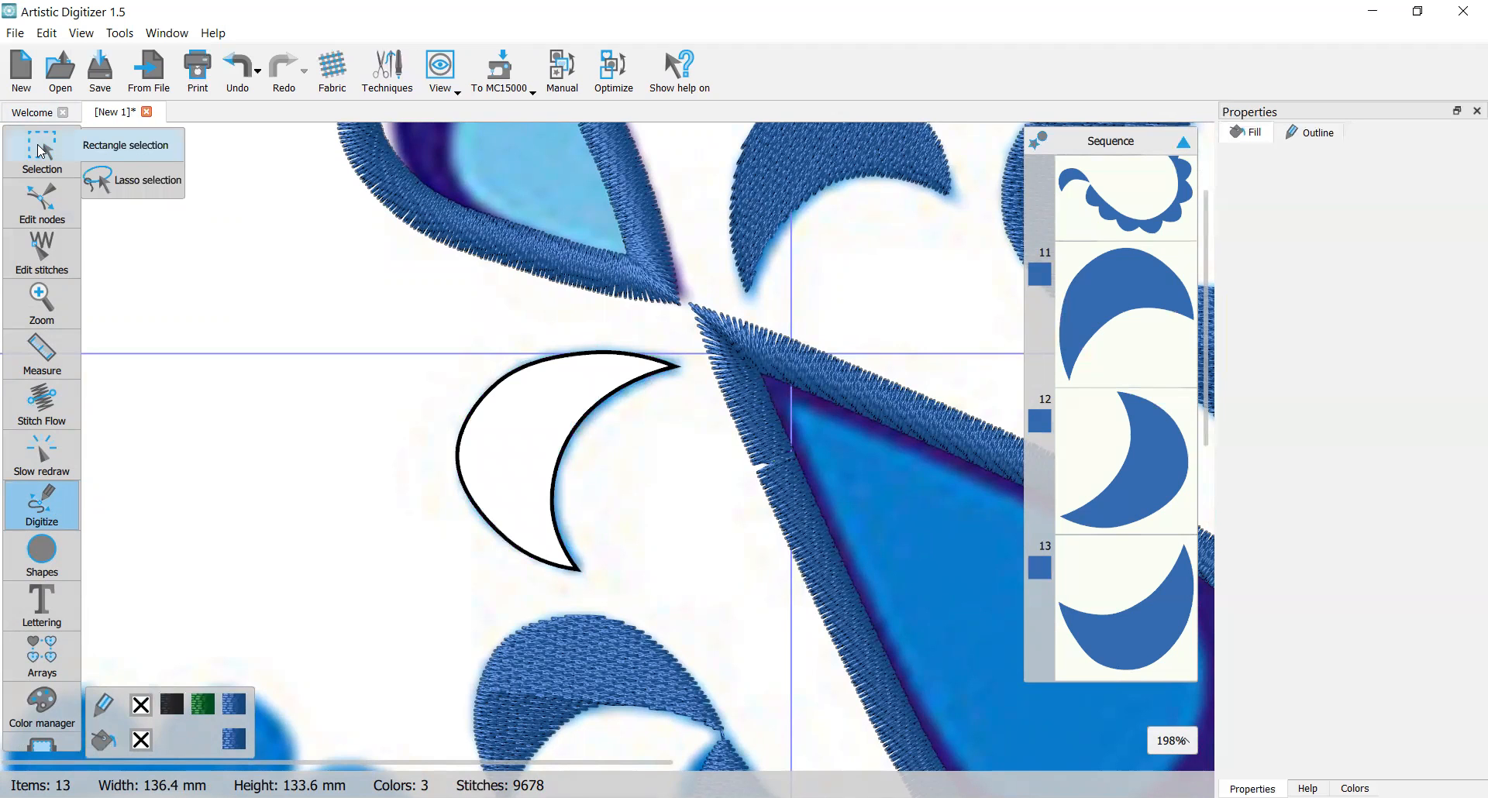
pyautogui.click(232, 743)
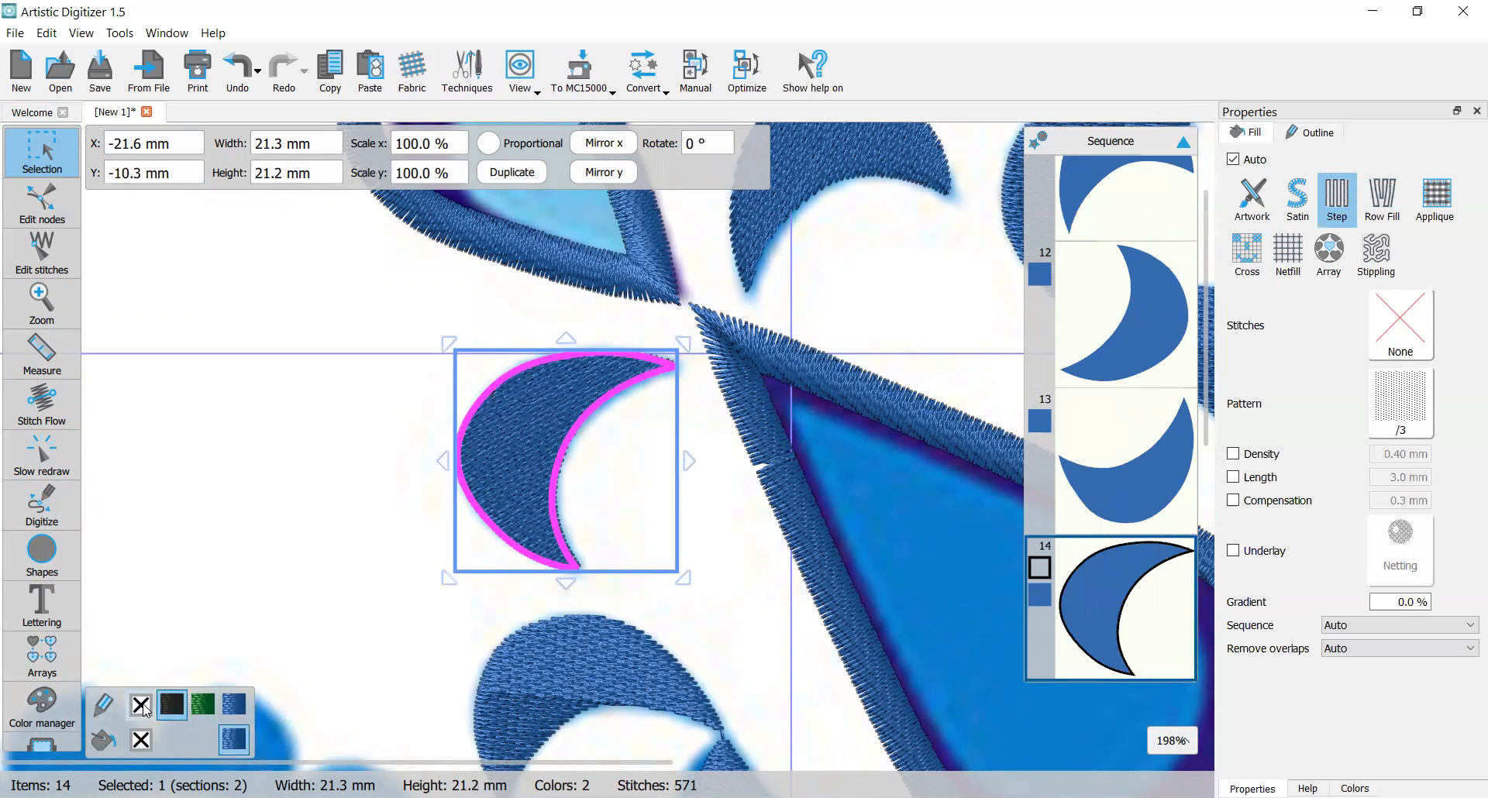
pyautogui.click(142, 706)
pyautogui.scroll(-1, 343, 438)
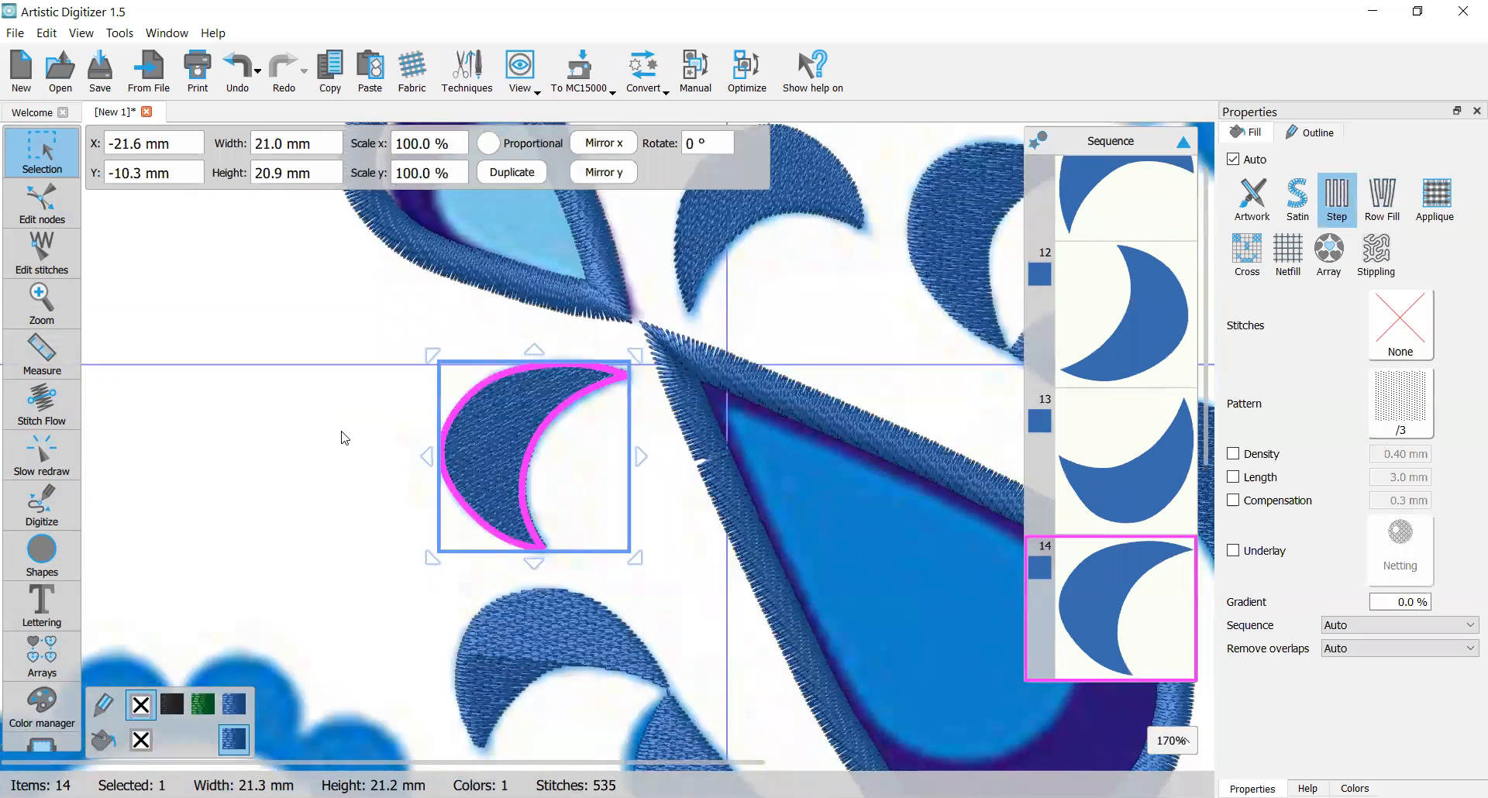
pyautogui.click(429, 439)
pyautogui.scroll(-4, 577, 441)
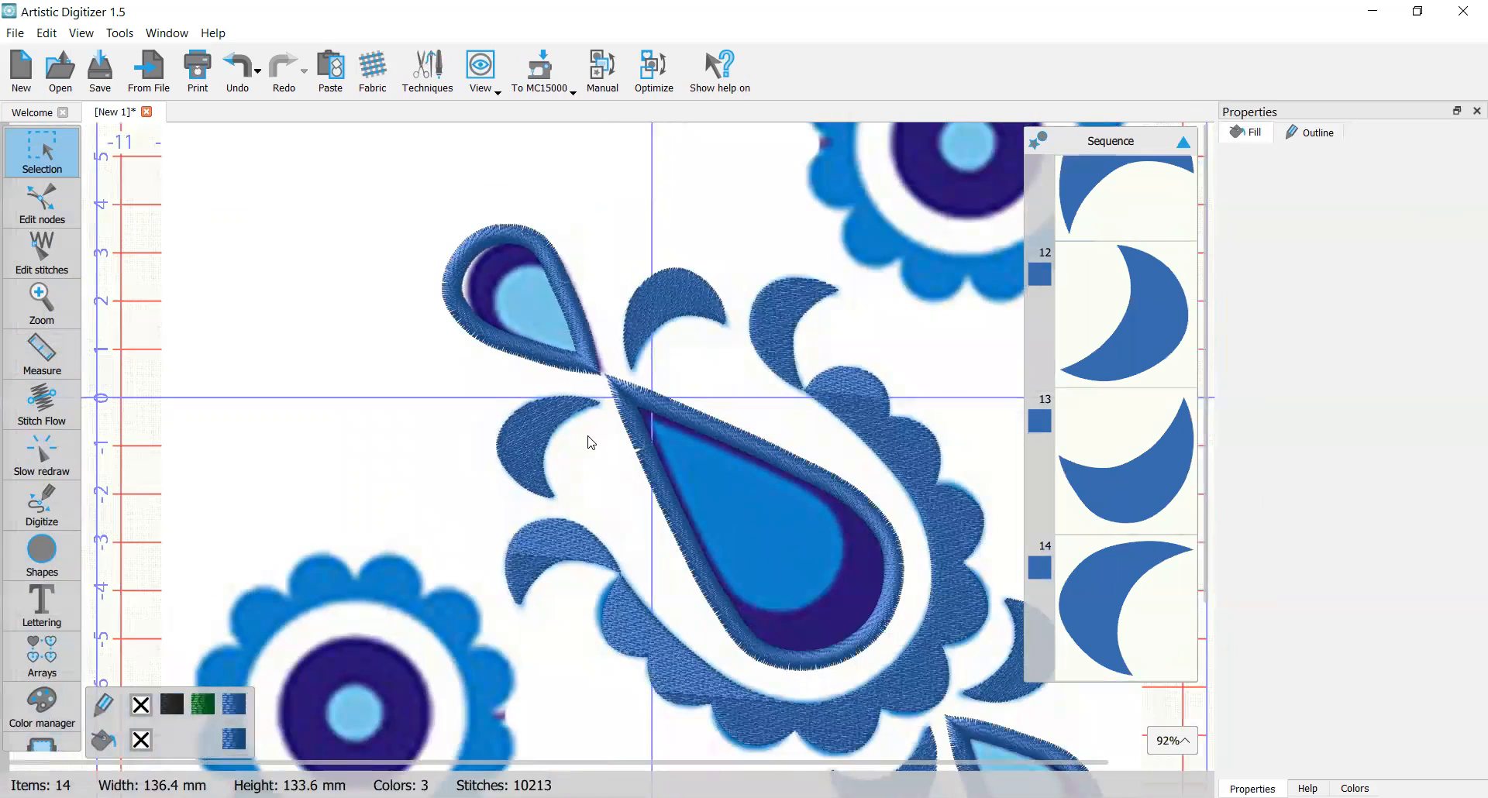
# Step: Add a stitch direction line across the crescent below the upper small teardrop, running from its outer curve to its inner curve
pyautogui.scroll(8, 599, 439)
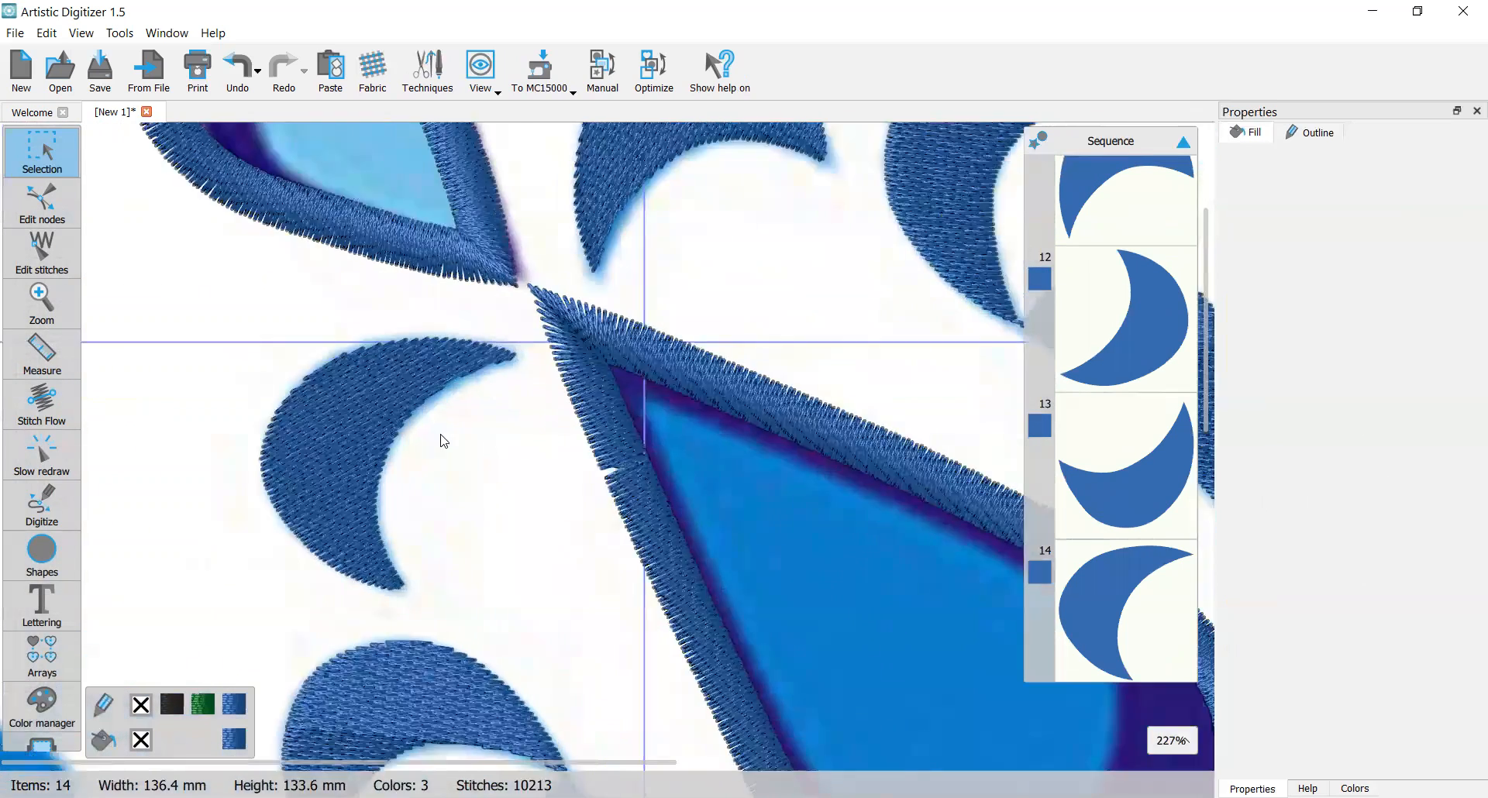
pyautogui.click(283, 379)
pyautogui.click(44, 401)
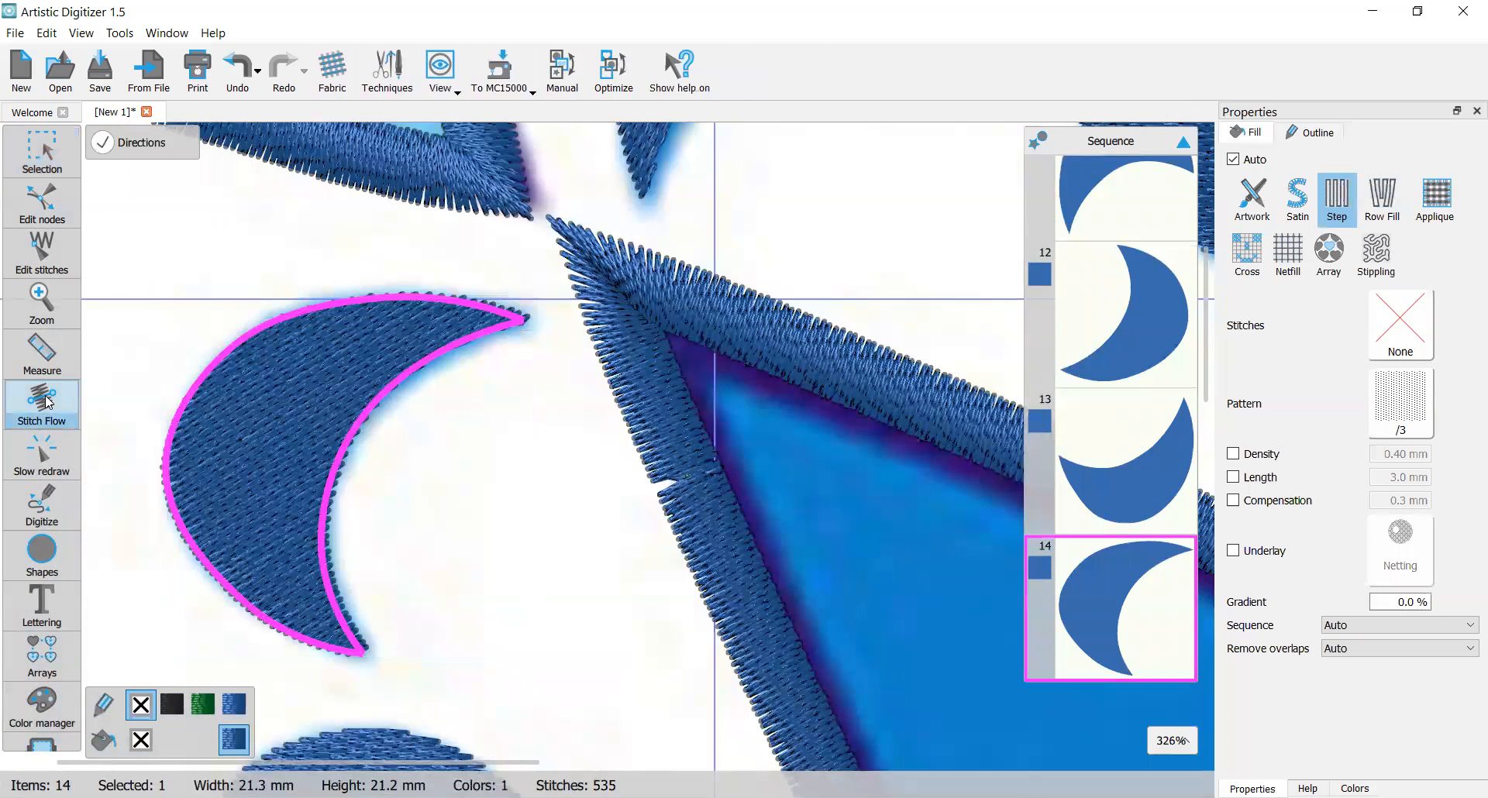
pyautogui.moveTo(180, 405); pyautogui.dragTo(337, 467)
pyautogui.scroll(-6, 337, 465)
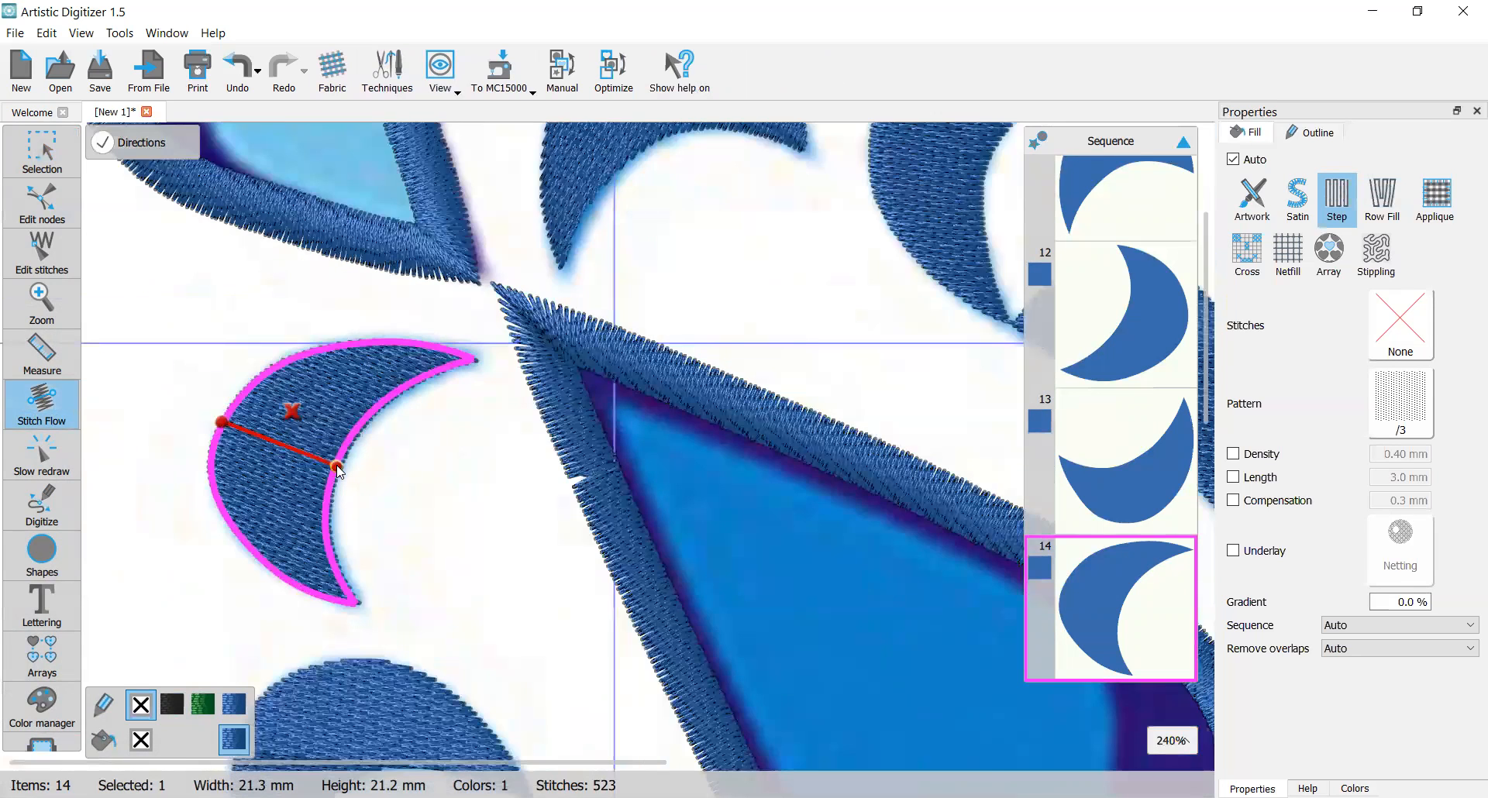
# Step: Add a diagonal stitch direction line from outer to inner curve of the crescent between the upper small teardrop and the welded border
pyautogui.click(522, 268)
pyautogui.moveTo(474, 239); pyautogui.dragTo(527, 281)
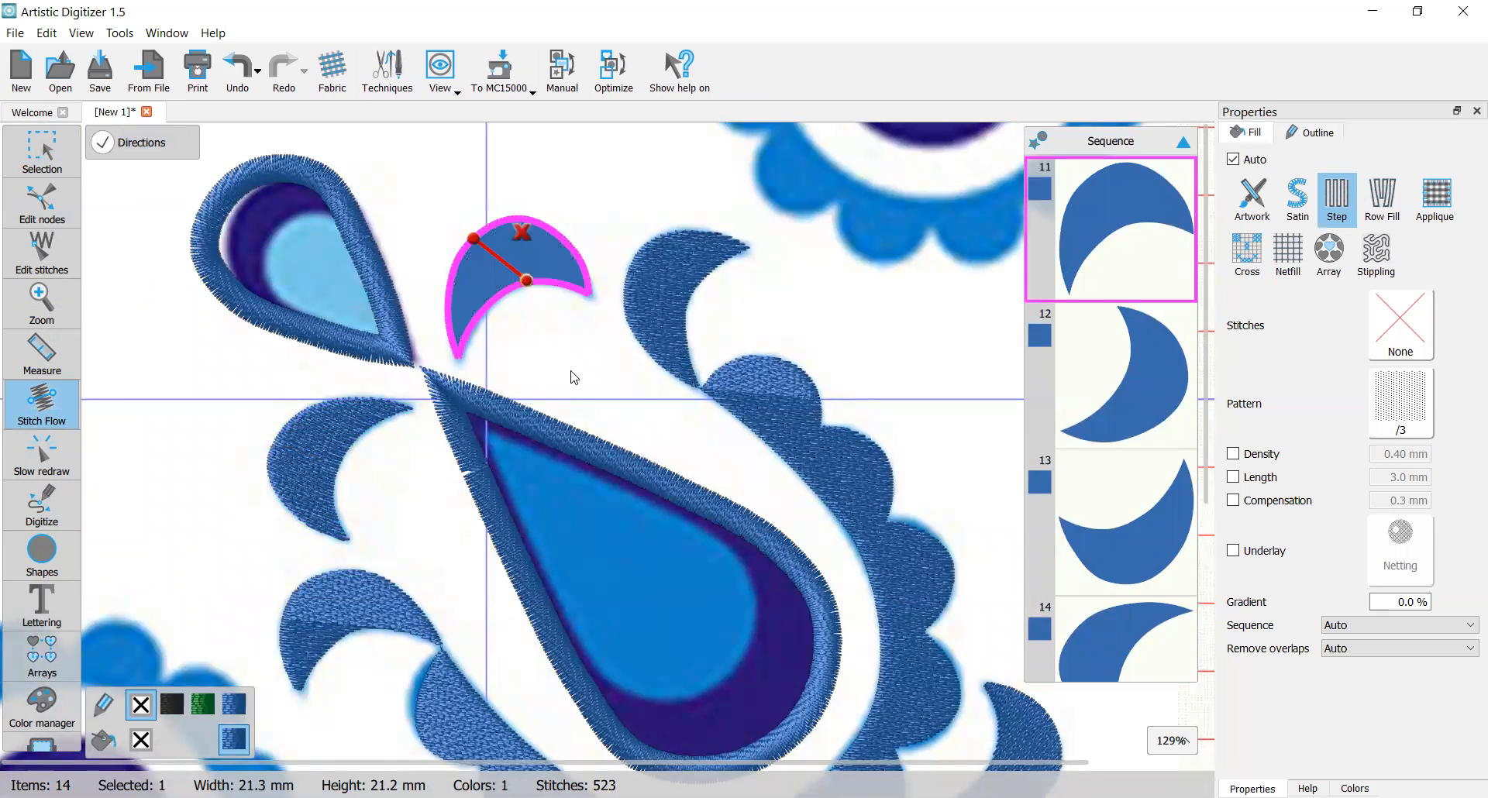
pyautogui.scroll(-2, 574, 378)
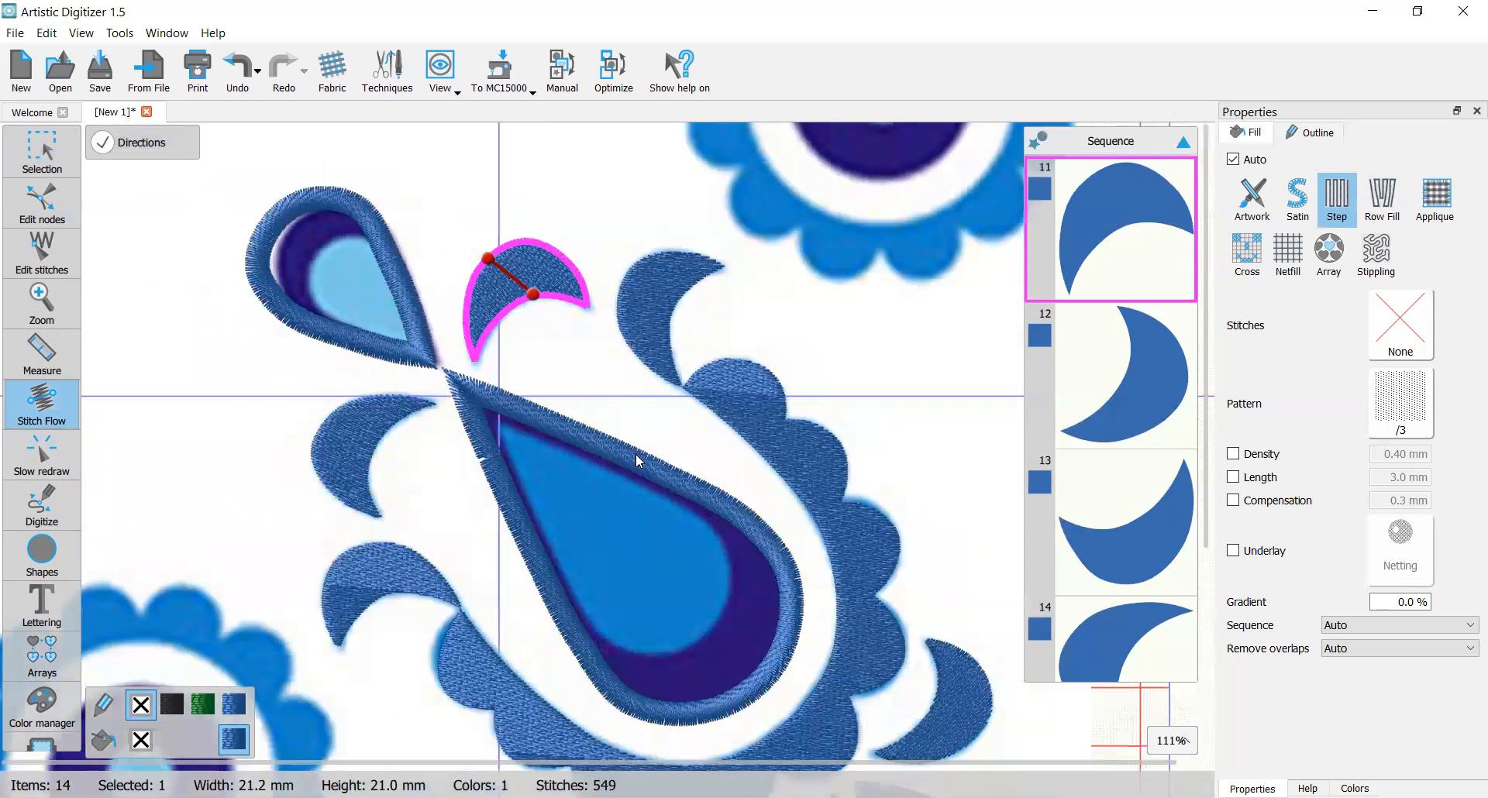
# Step: Add a stitch direction line from inner to outer curve of the crescent above the lower small teardrop
pyautogui.scroll(-3, 798, 559)
pyautogui.click(808, 534)
pyautogui.scroll(5, 798, 523)
pyautogui.moveTo(765, 507); pyautogui.dragTo(862, 549)
pyautogui.scroll(-3, 654, 657)
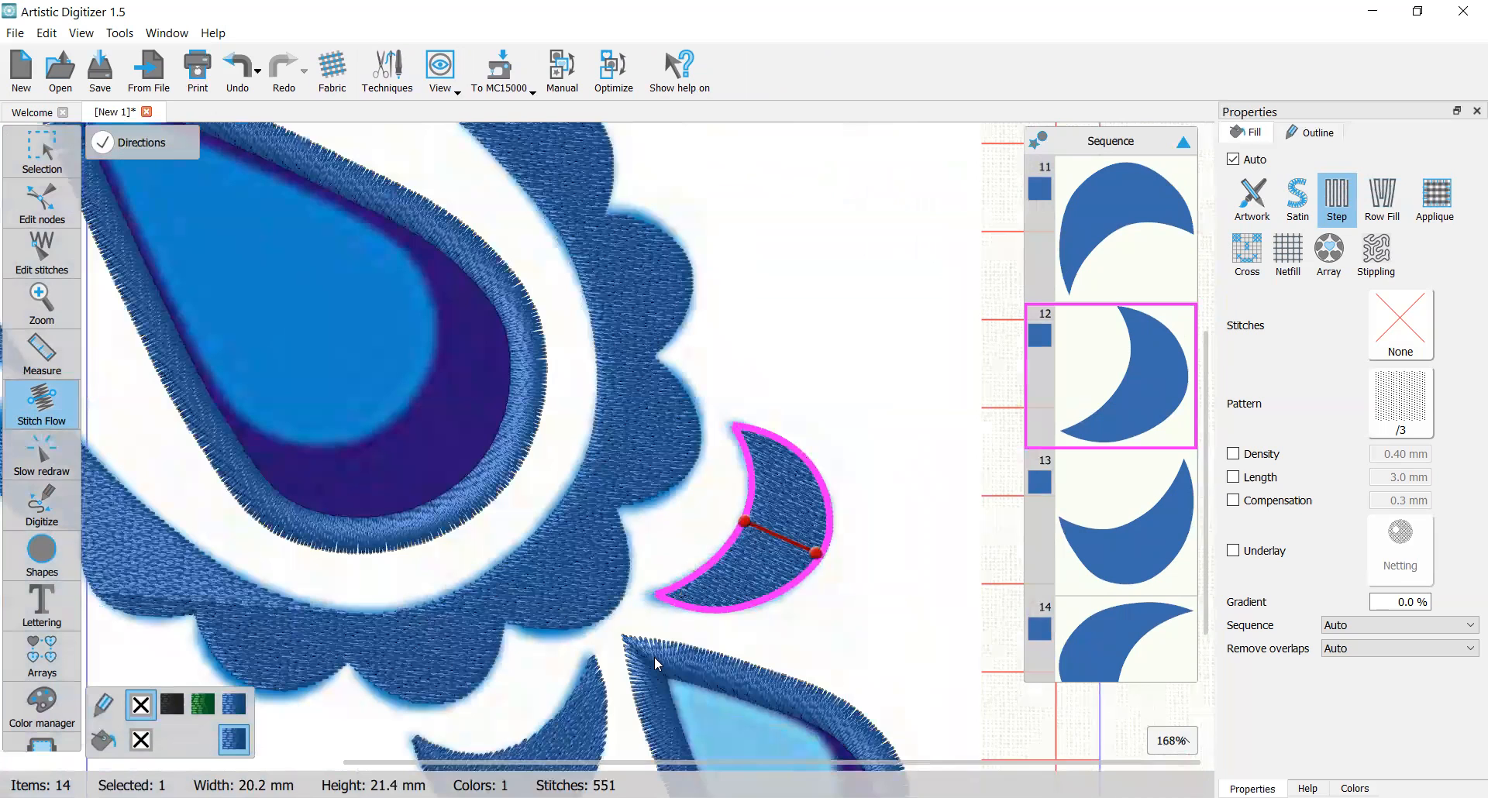
# Step: Add a diagonal stitch direction line from inner to outer curve of the crescent between the scalloped border and the lower small teardrop's lower side
pyautogui.click(548, 691)
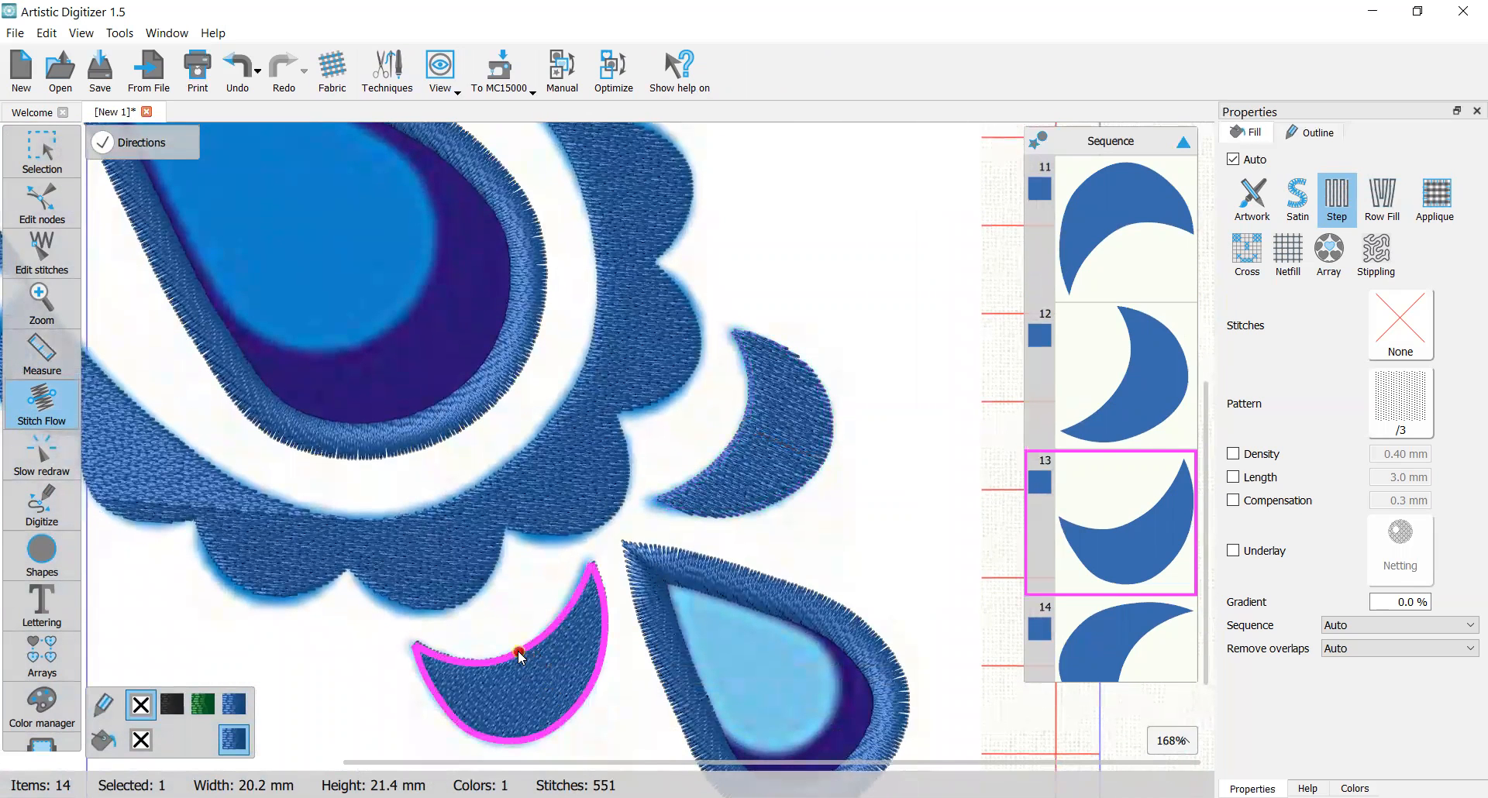
pyautogui.moveTo(514, 650); pyautogui.dragTo(564, 742)
pyautogui.scroll(-3, 554, 691)
pyautogui.moveTo(564, 535); pyautogui.dragTo(574, 496)
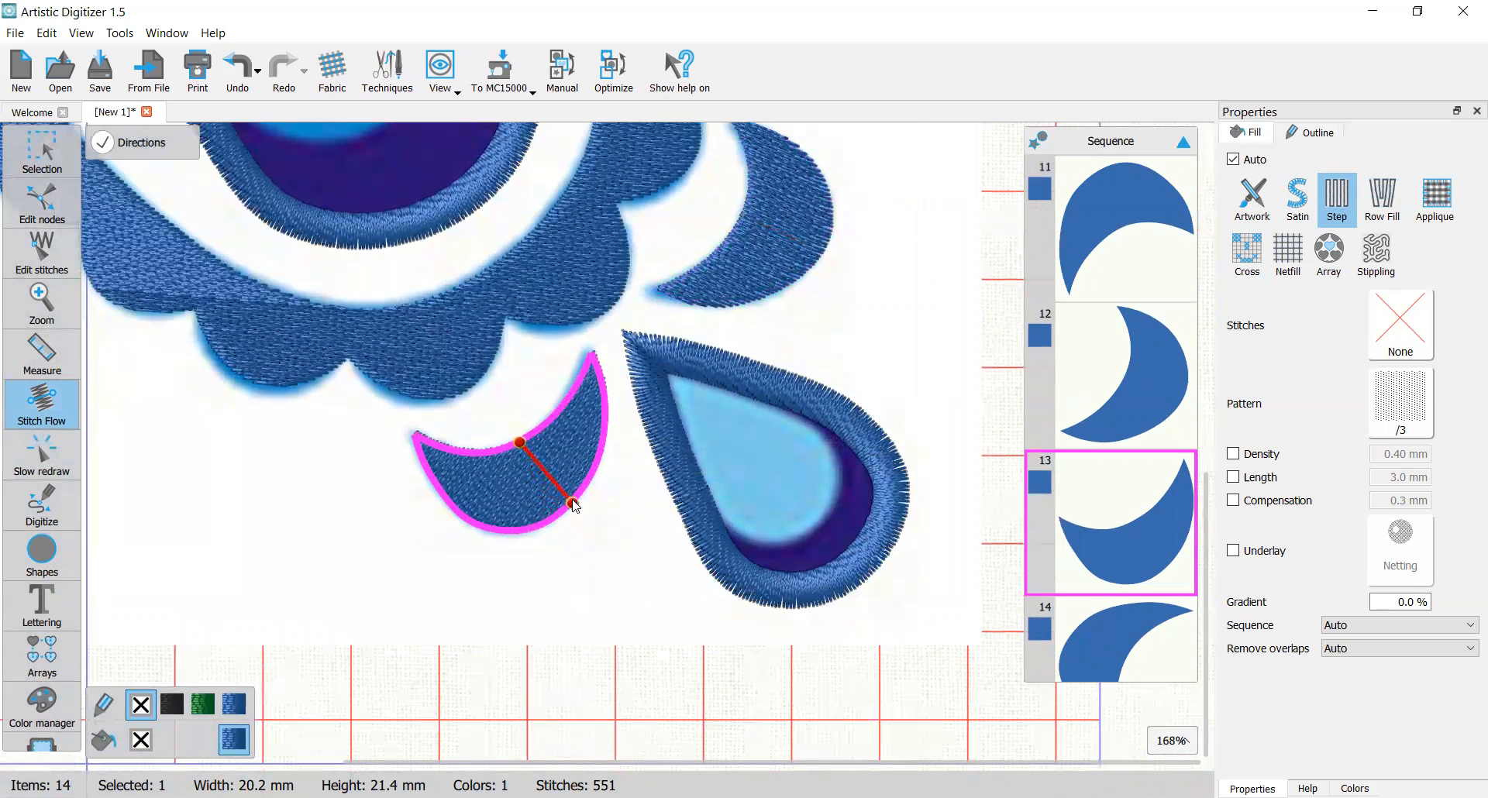
# Step: Add a stitch direction line across the welded scalloped border near the lower small teardrop's tip, then deselect the border
pyautogui.scroll(-5, 549, 287)
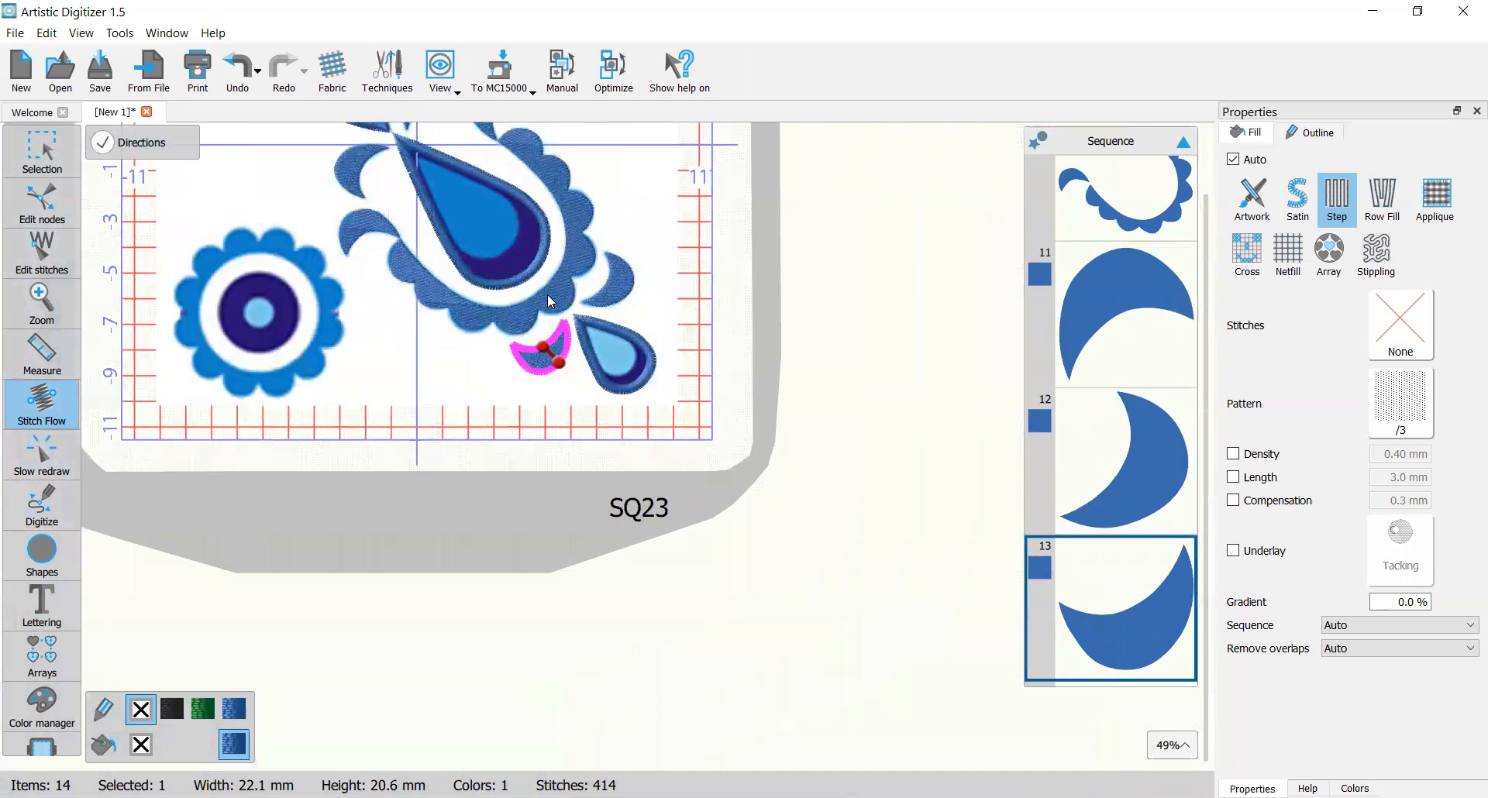
pyautogui.scroll(2, 565, 351)
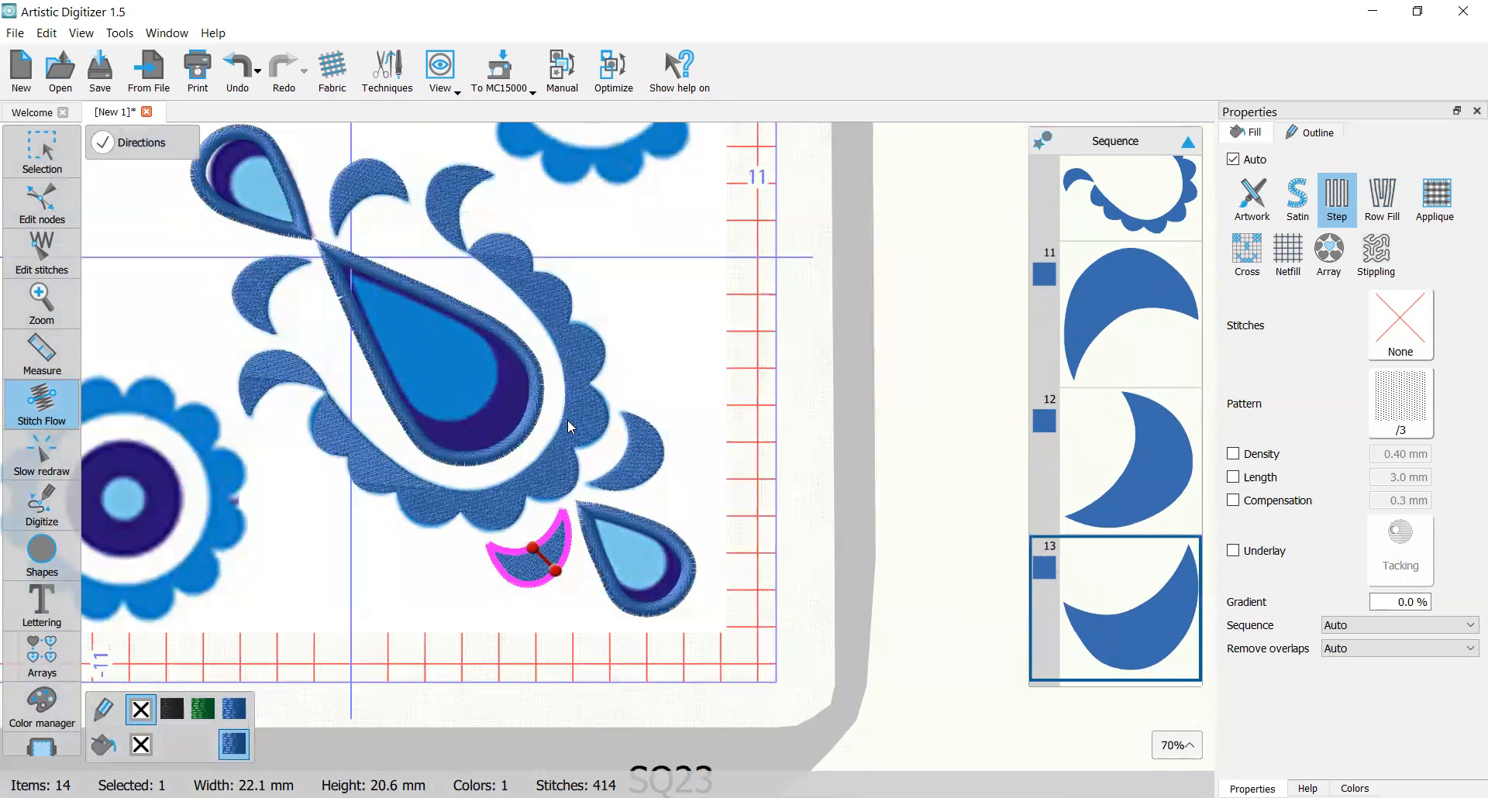
pyautogui.scroll(2, 555, 458)
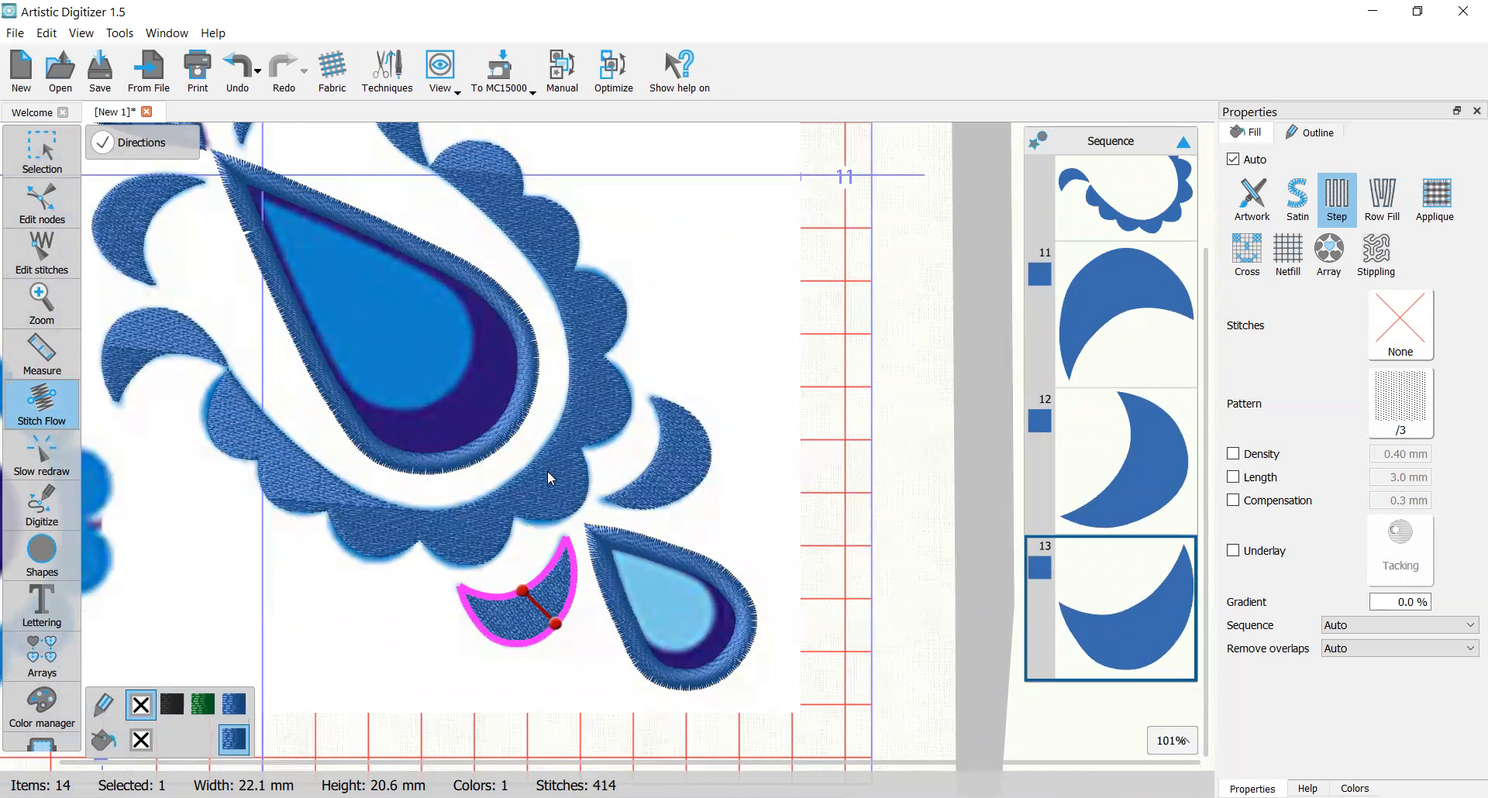
pyautogui.click(547, 471)
pyautogui.moveTo(534, 462); pyautogui.dragTo(586, 496)
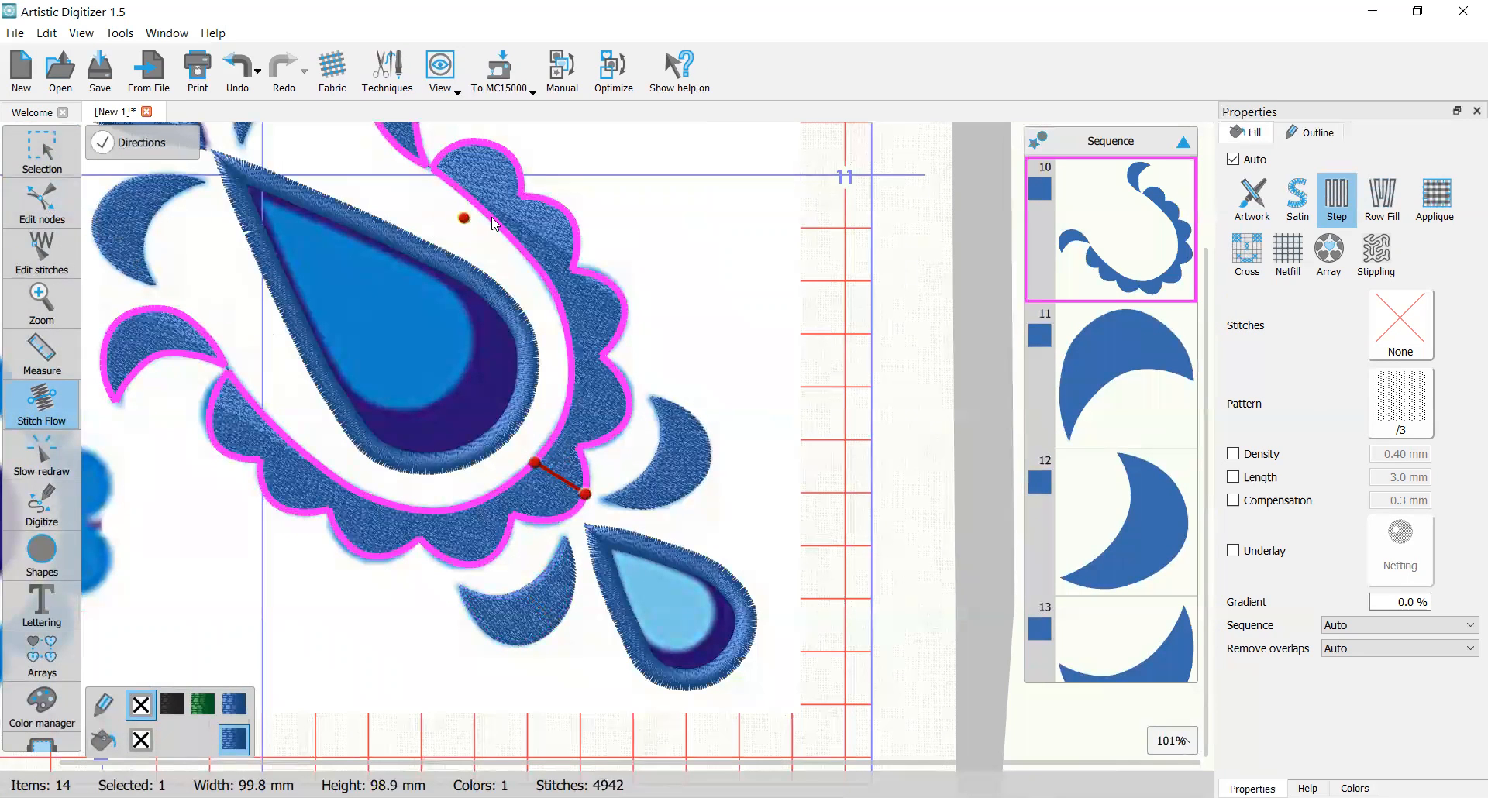
pyautogui.scroll(-4, 527, 388)
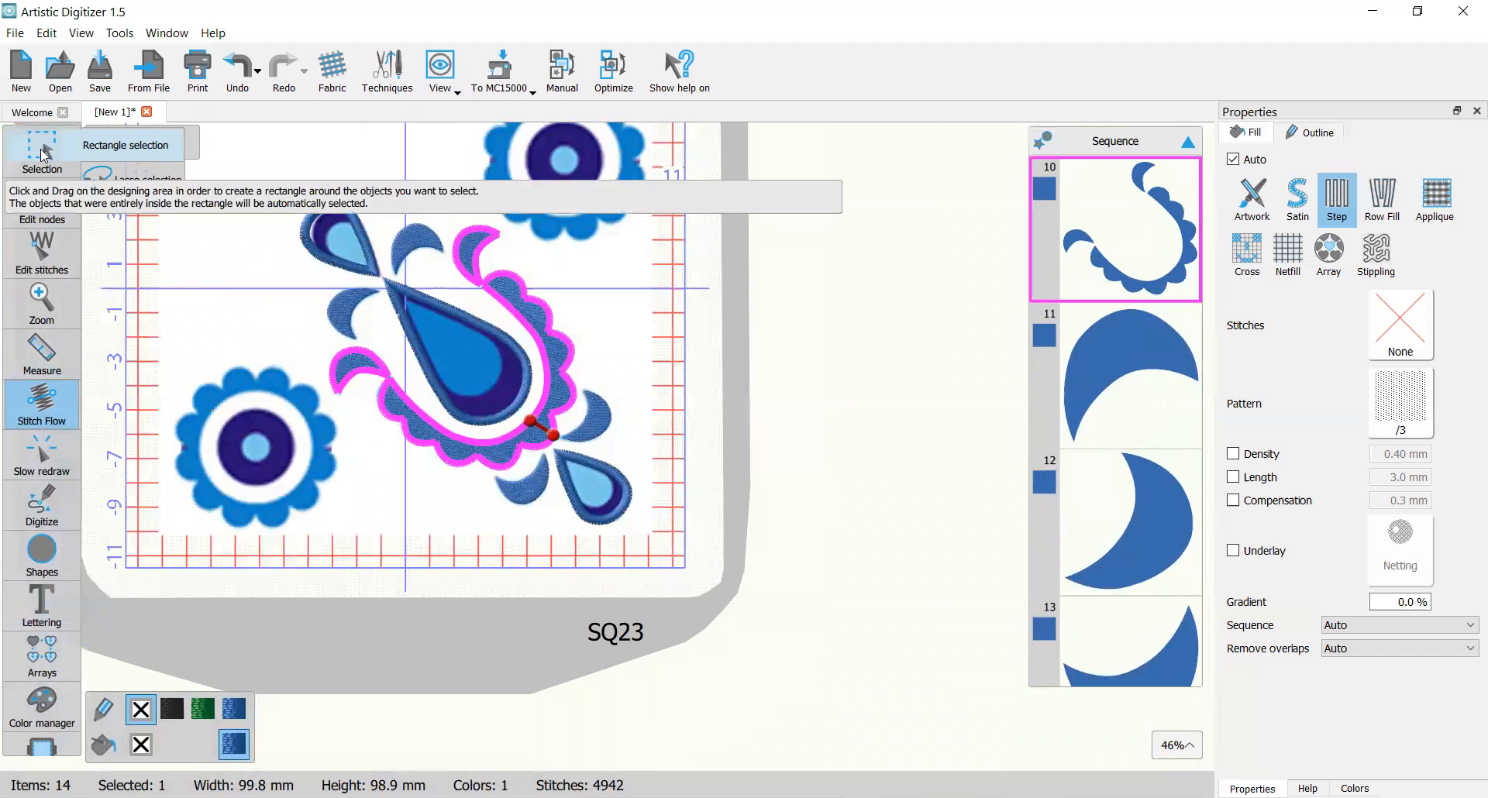
pyautogui.click(43, 153)
pyautogui.click(714, 381)
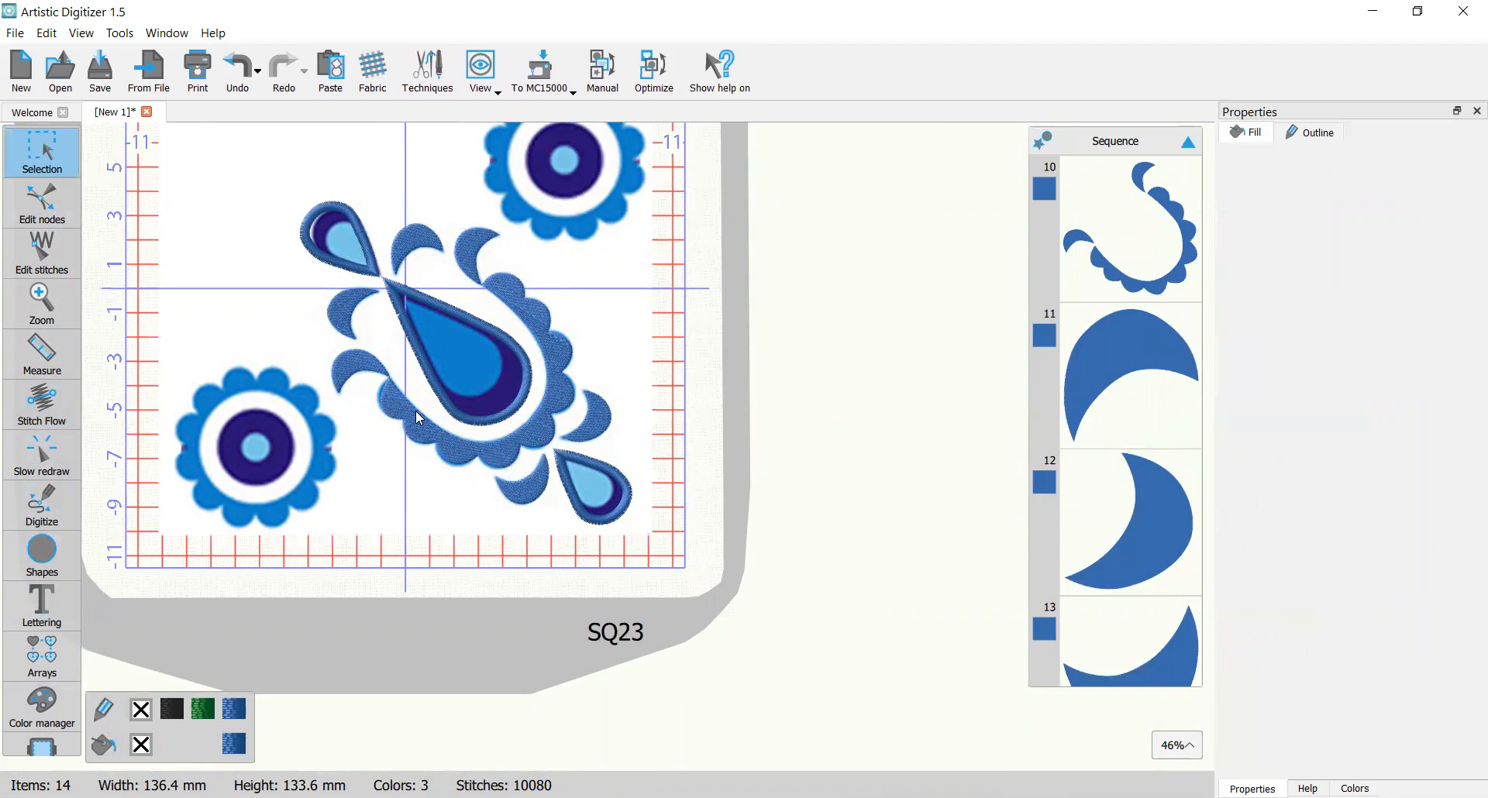
# Step: Hide the backdrop image so only the embroidery shows in the hoop
pyautogui.scroll(6, 432, 400)
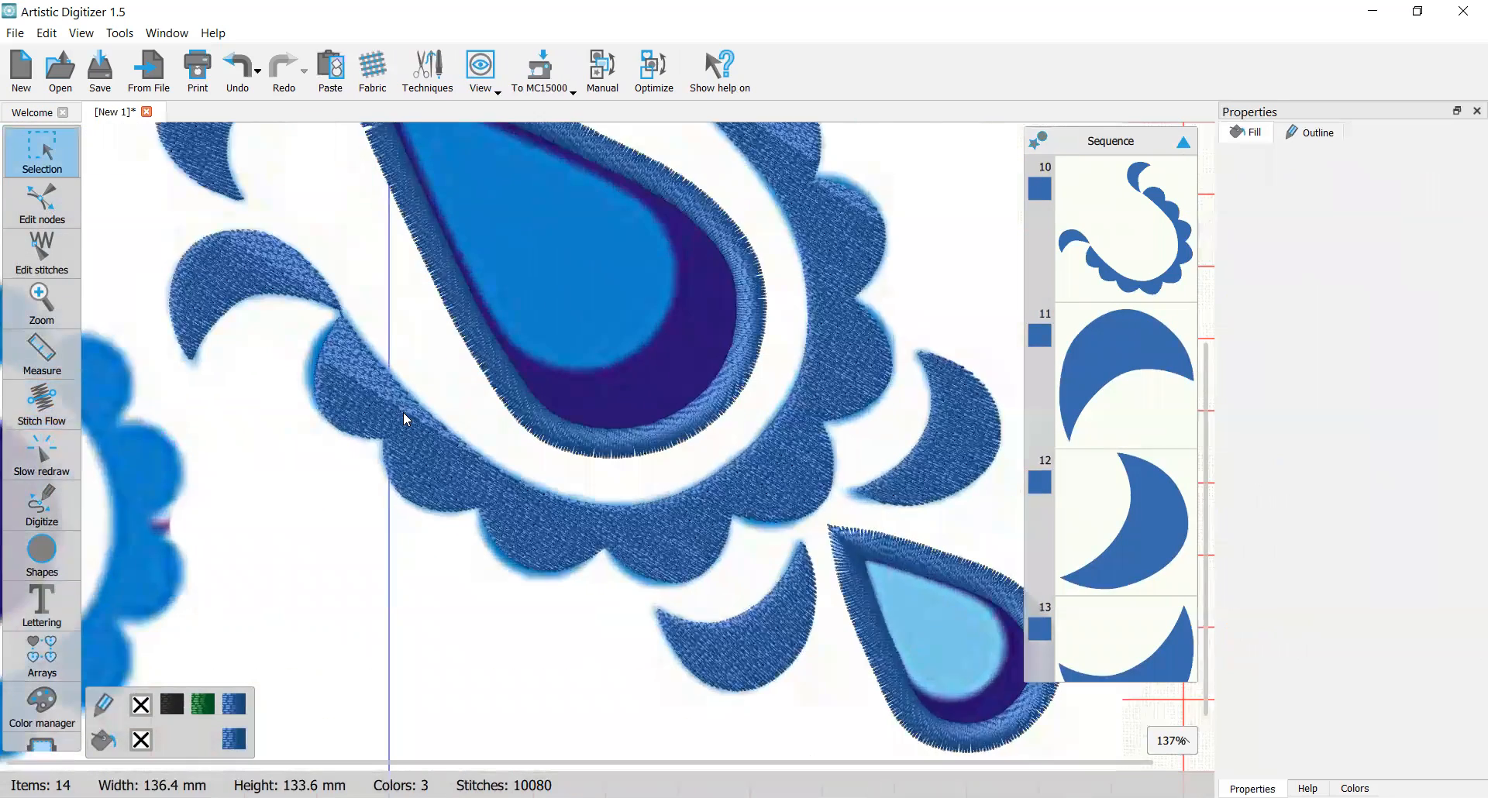
pyautogui.scroll(-3, 871, 491)
pyautogui.moveTo(934, 459); pyautogui.dragTo(888, 464)
pyautogui.scroll(-2, 822, 410)
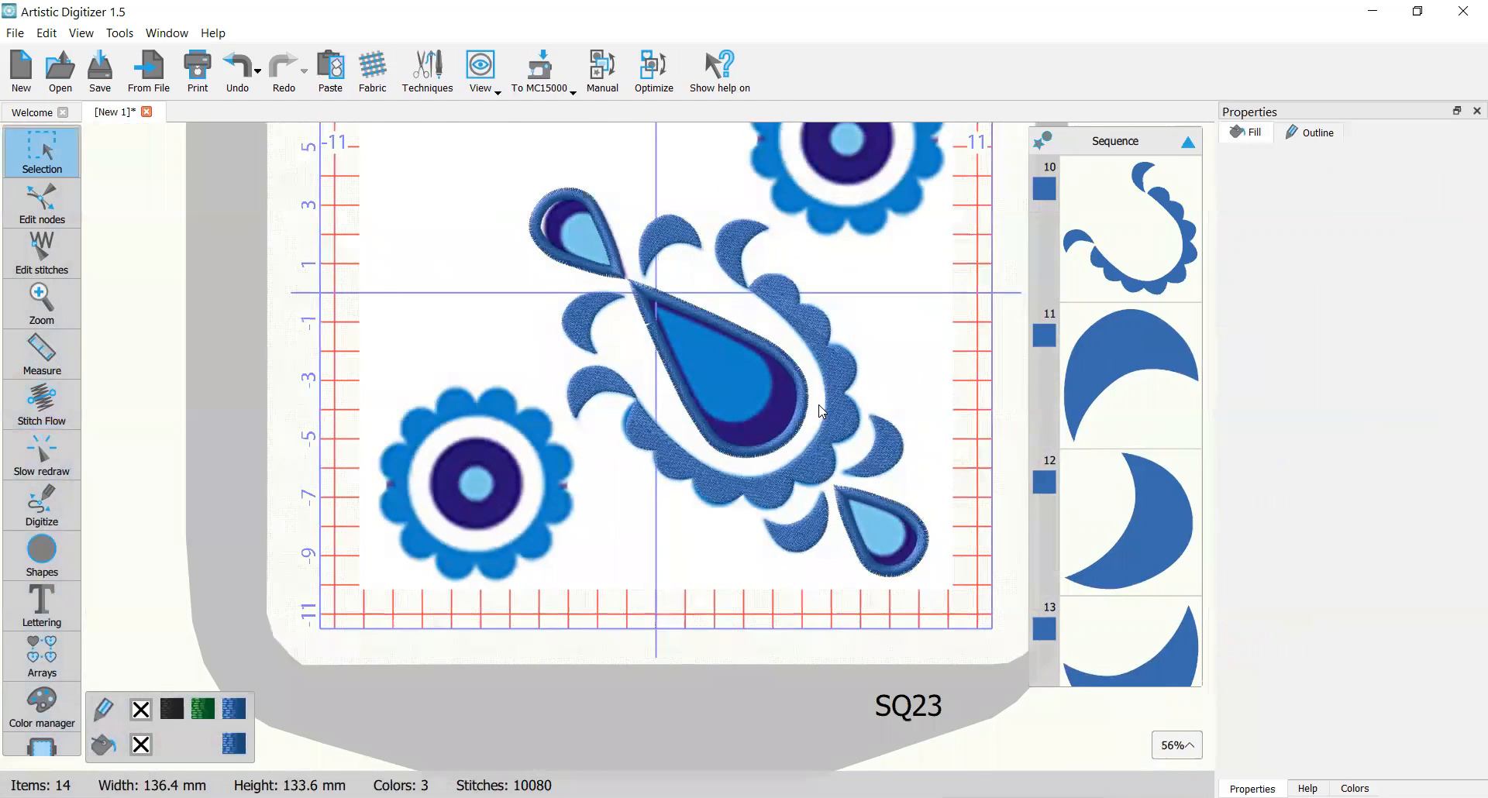
pyautogui.moveTo(867, 410); pyautogui.dragTo(773, 382)
pyautogui.hscroll(2, 778, 349)
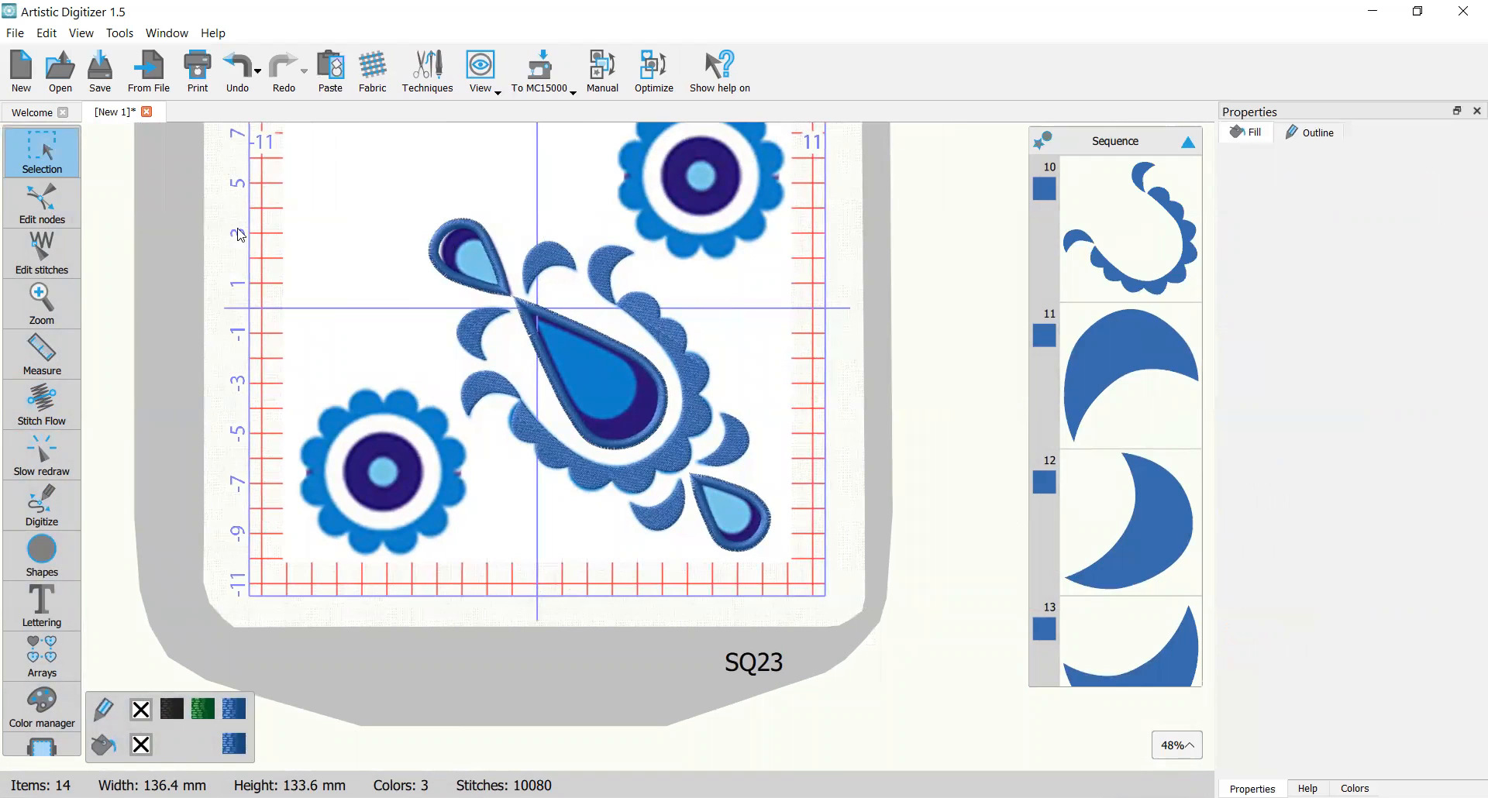
pyautogui.click(82, 35)
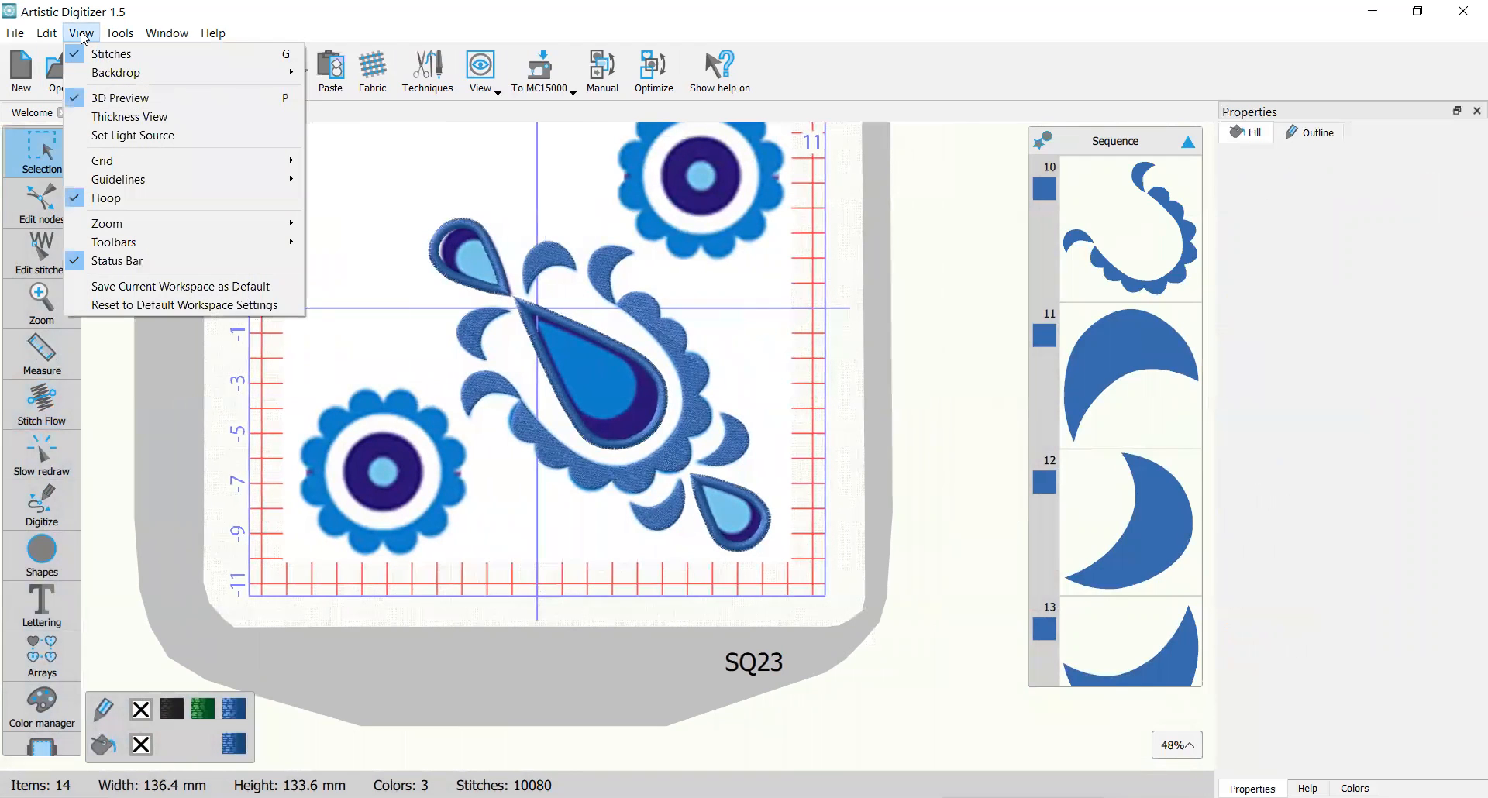
pyautogui.moveTo(115, 73)
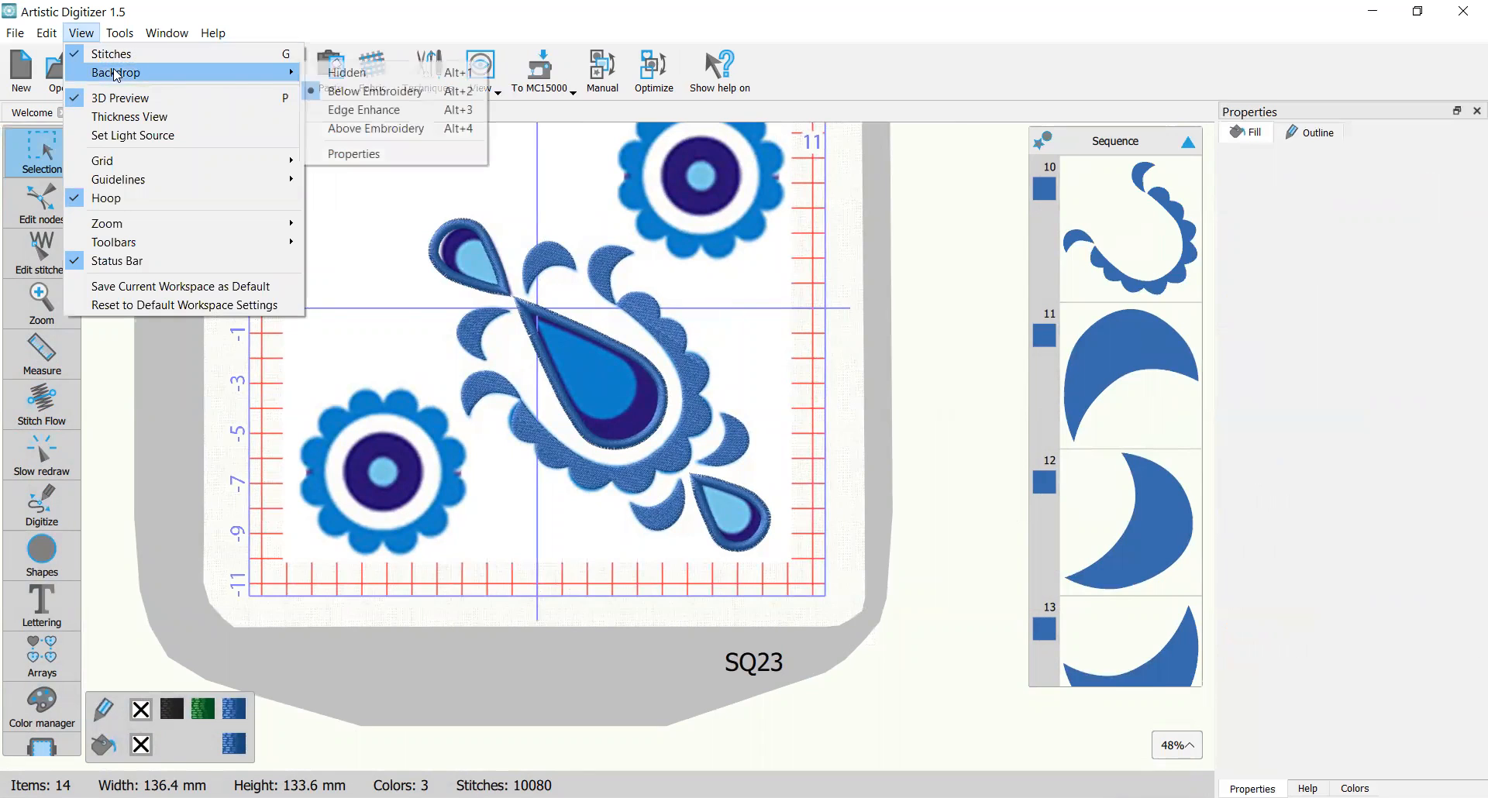
pyautogui.click(332, 78)
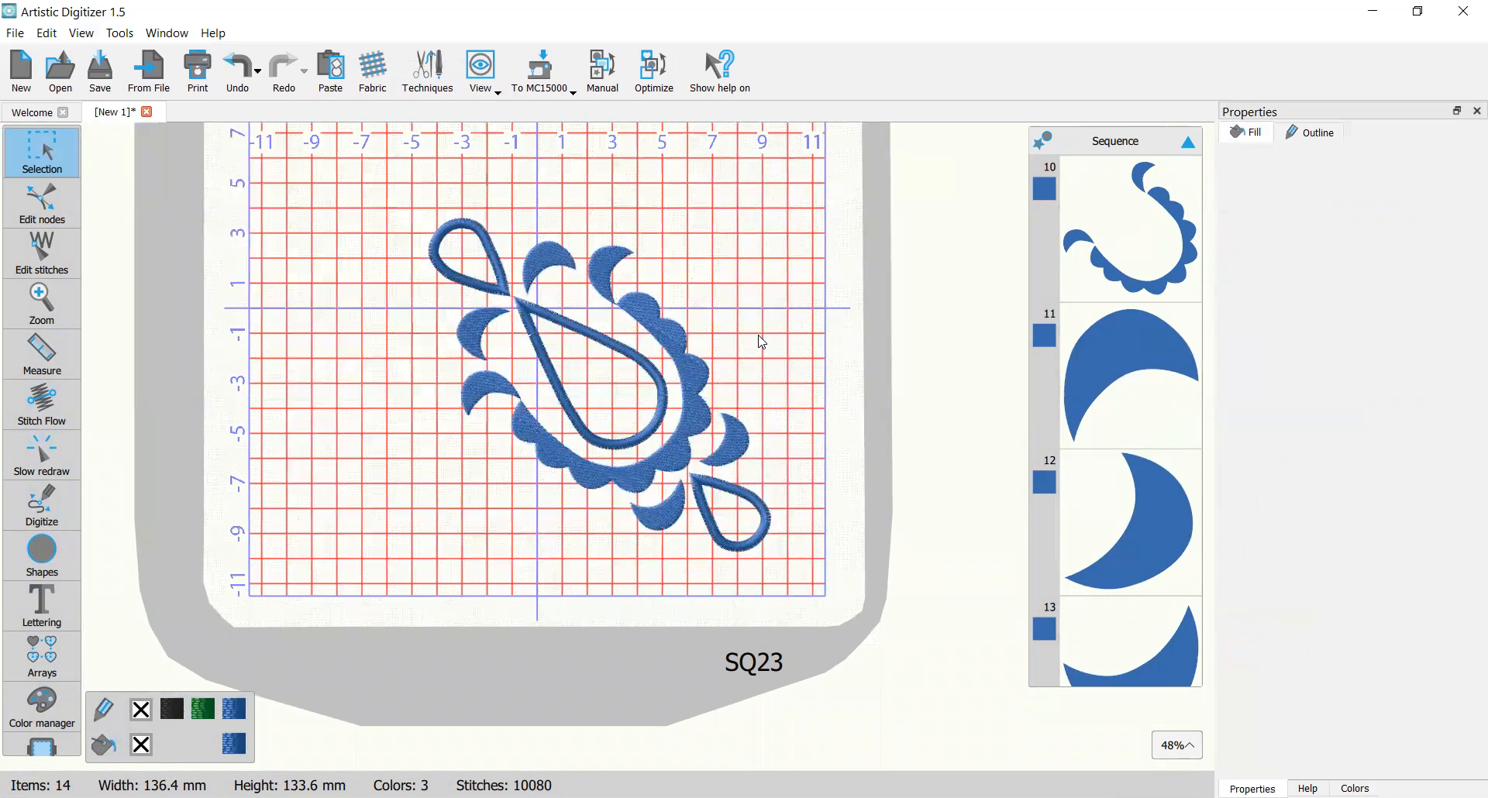
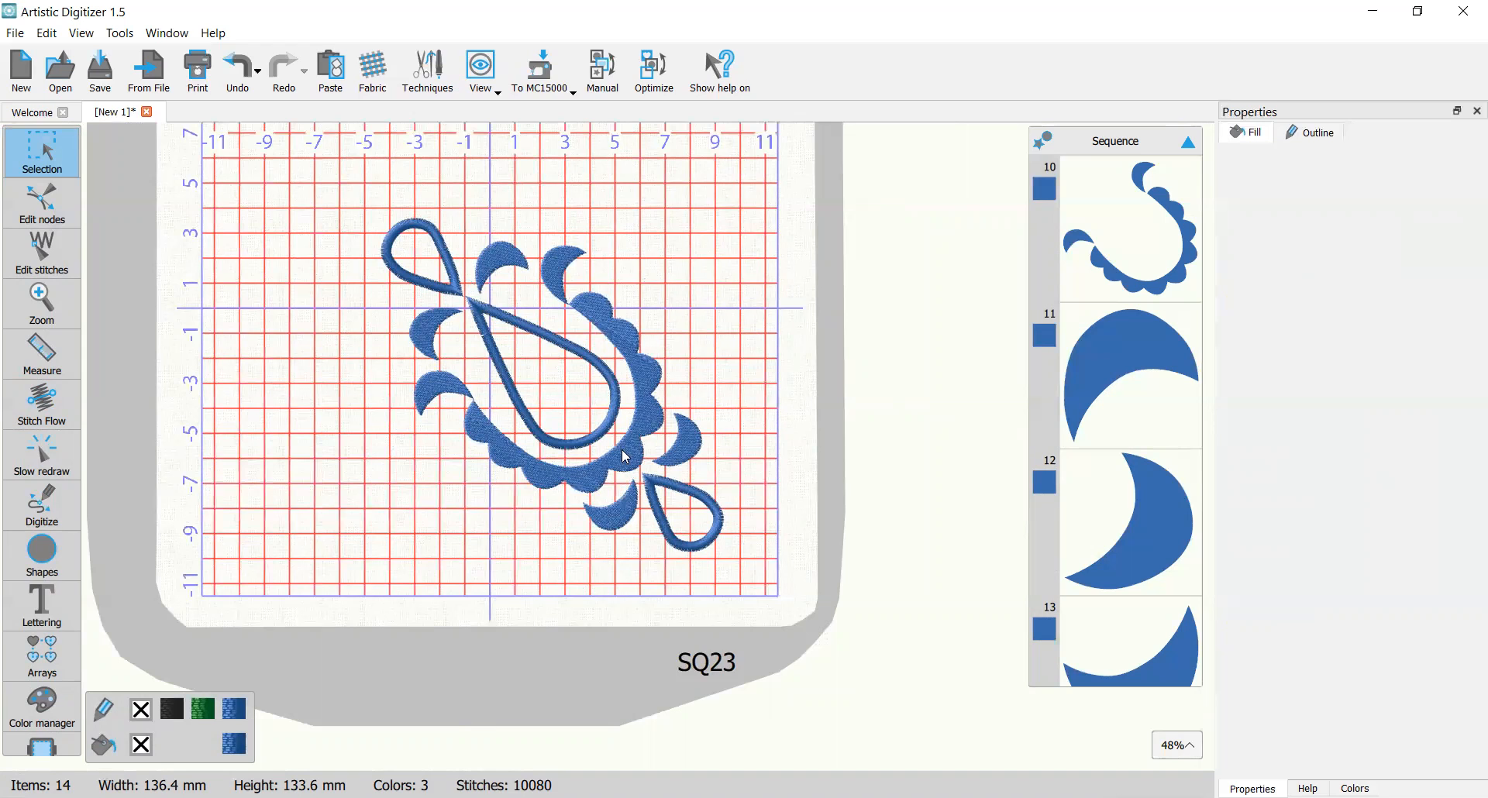
# Step: Turn off the grid display in the design area
pyautogui.click(82, 33)
pyautogui.moveTo(117, 169)
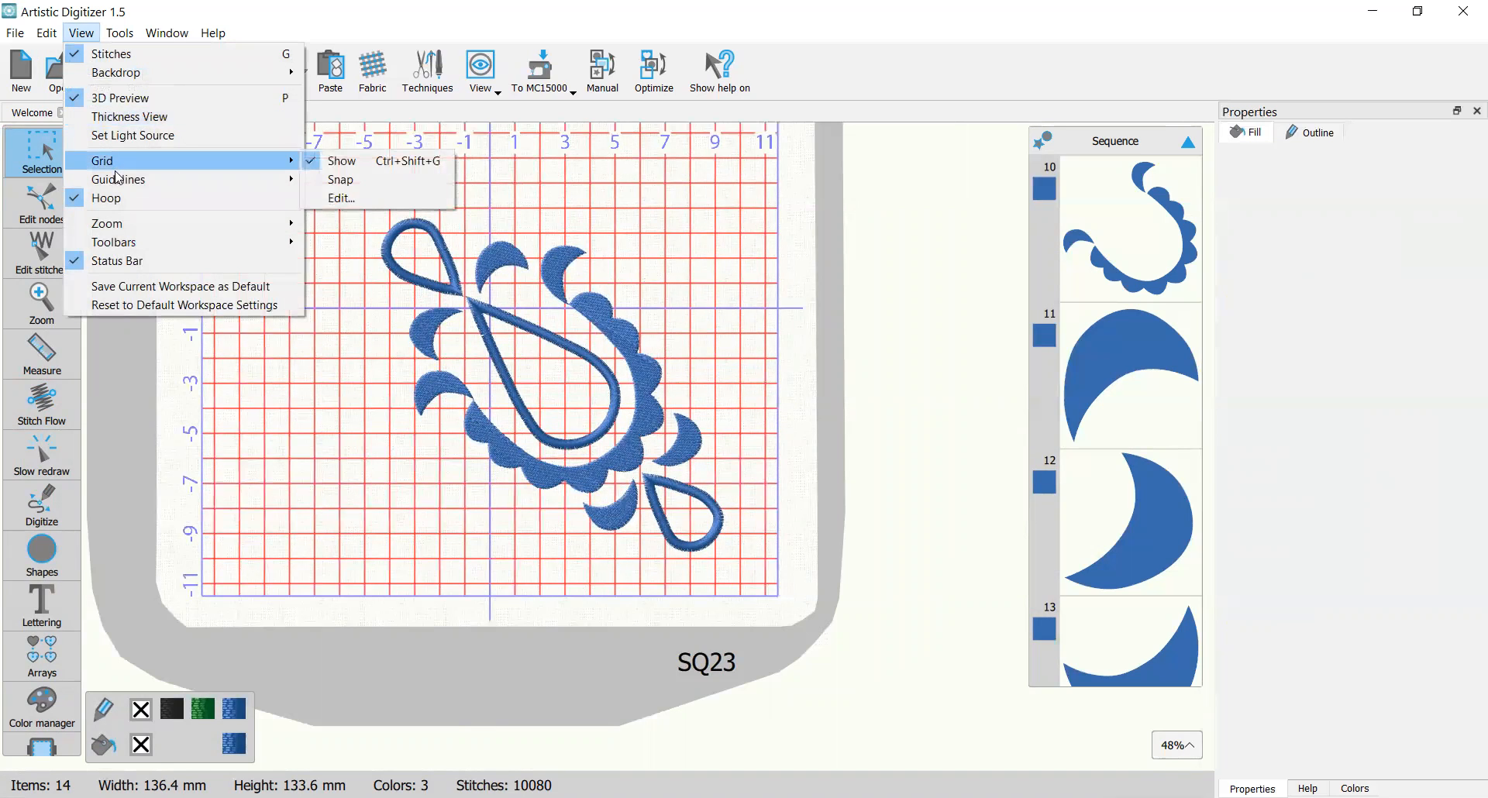
pyautogui.click(329, 160)
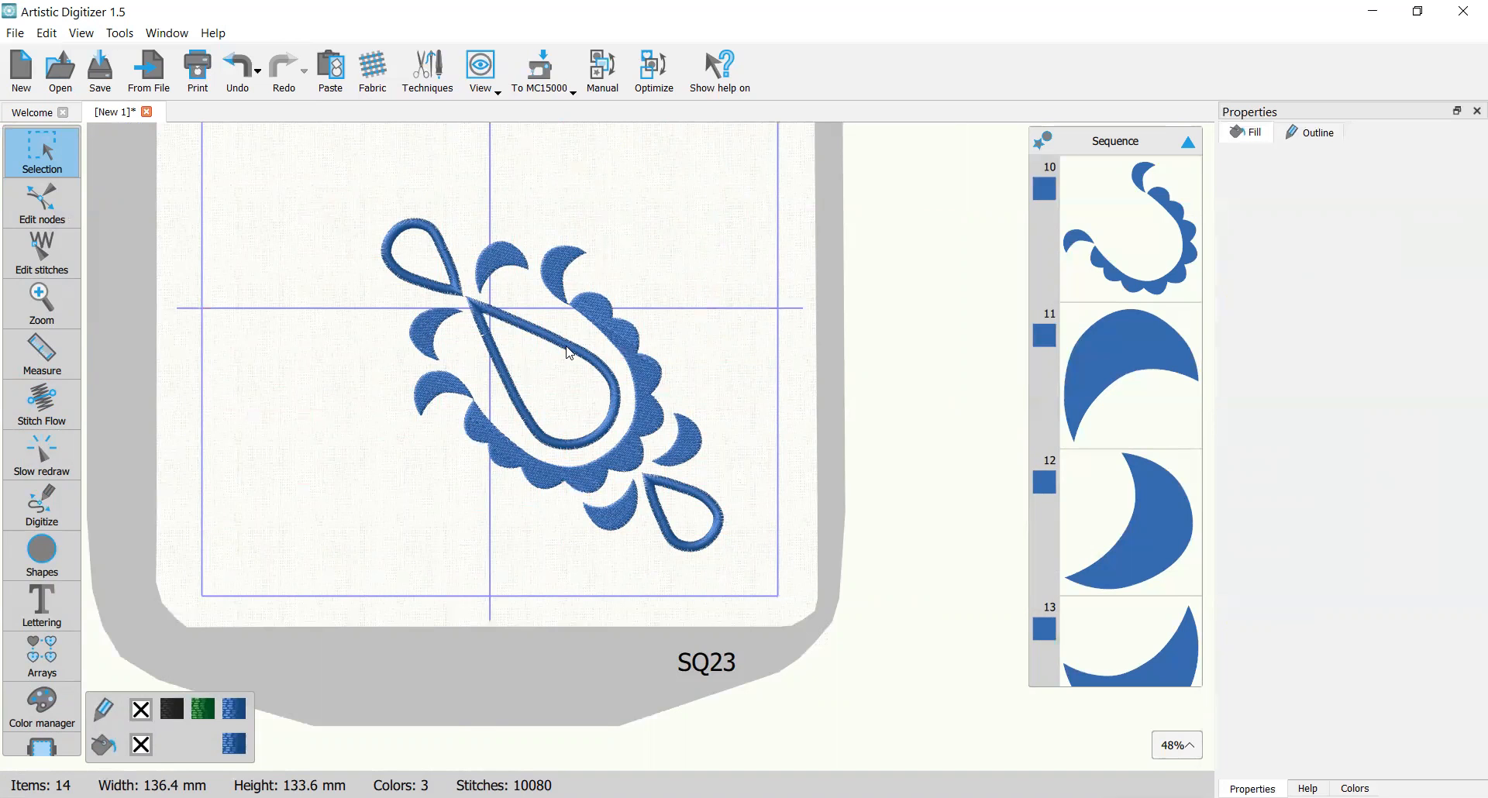
pyautogui.scroll(-2, 663, 421)
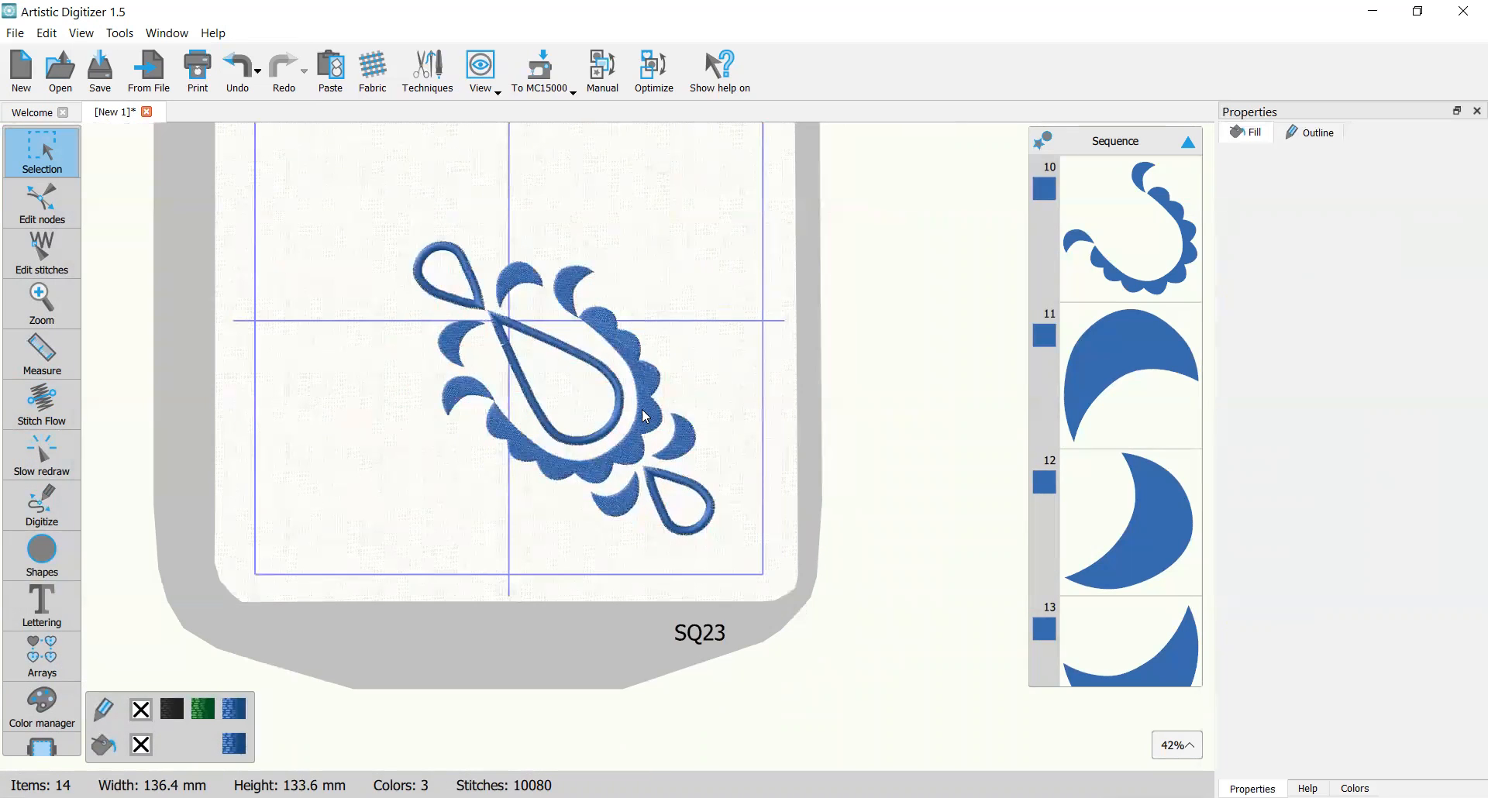
# Step: Display the backdrop image above the embroidery
pyautogui.click(81, 33)
pyautogui.moveTo(93, 74)
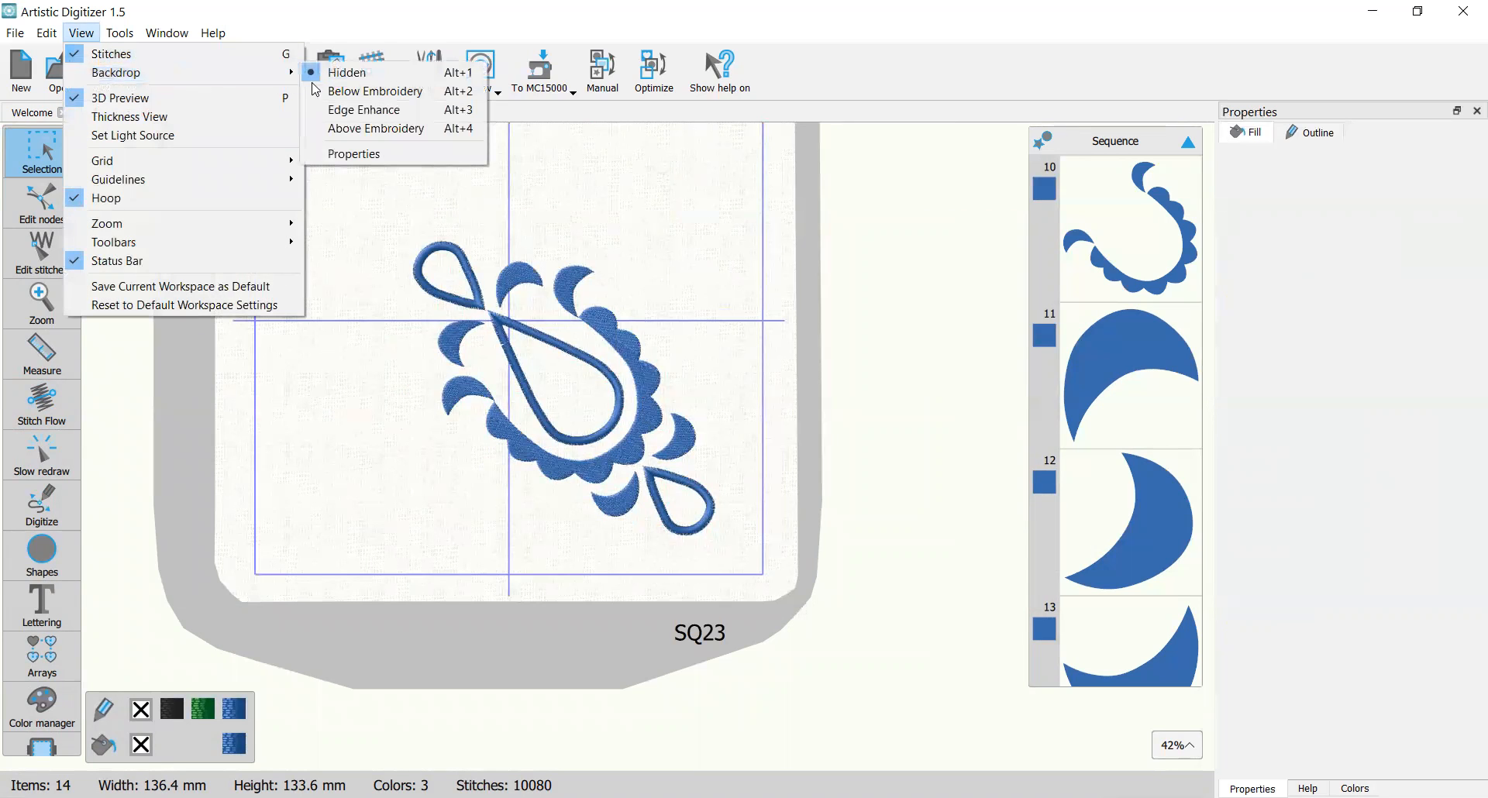
pyautogui.click(390, 123)
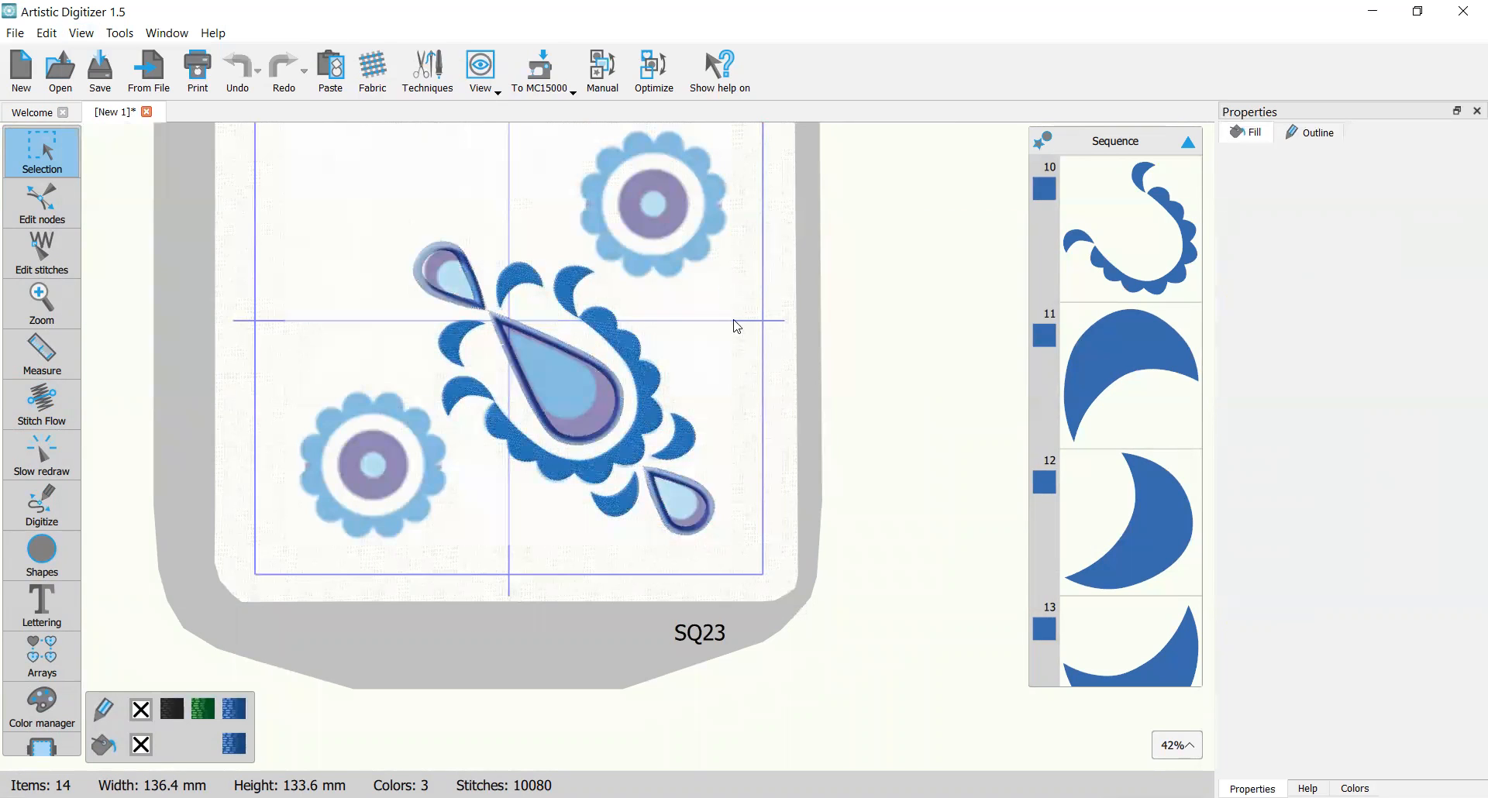
pyautogui.scroll(5, 697, 325)
pyautogui.scroll(-3, 697, 325)
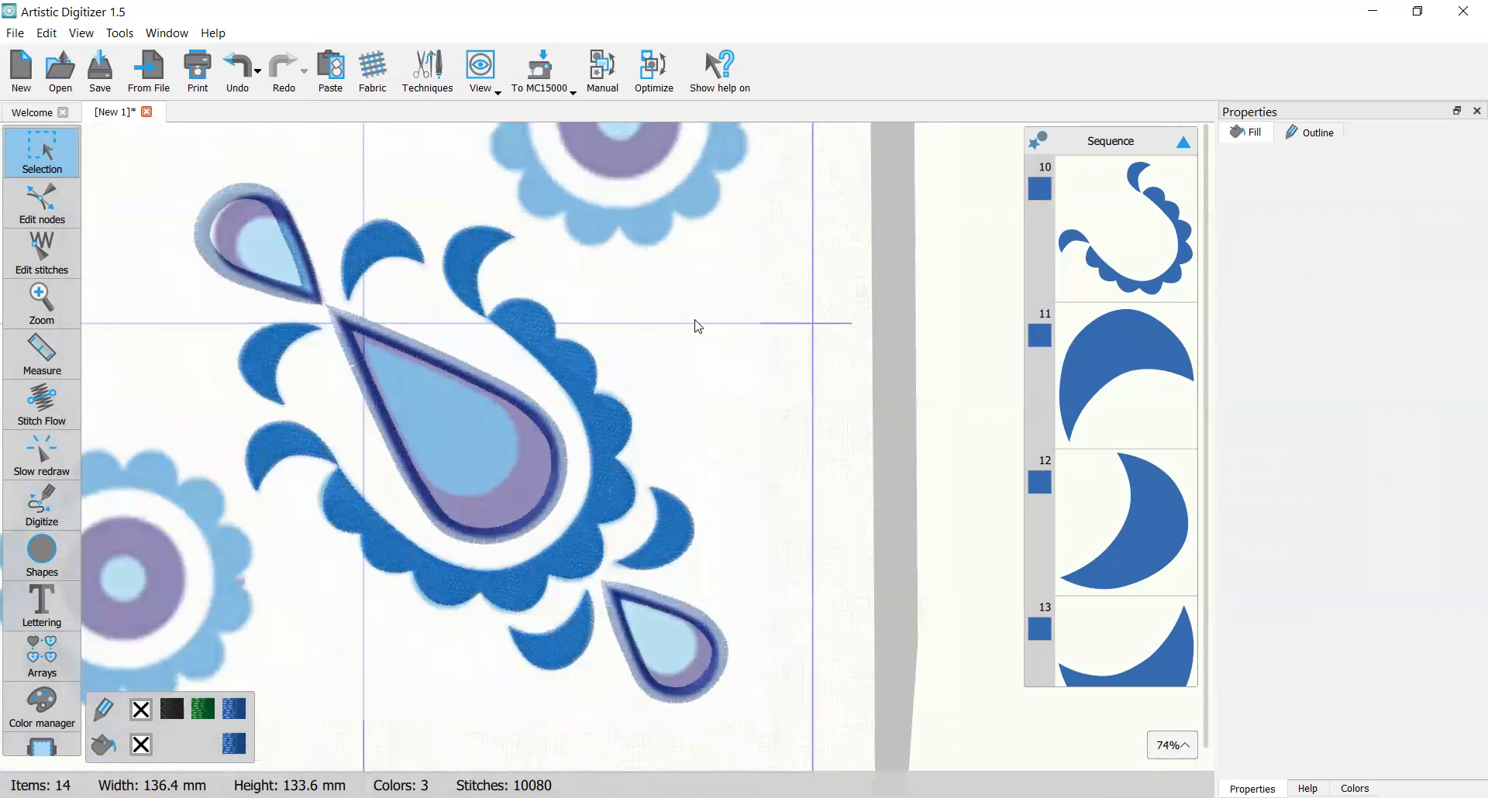
# Step: Set the backdrop display to Edge Enhance
pyautogui.click(80, 32)
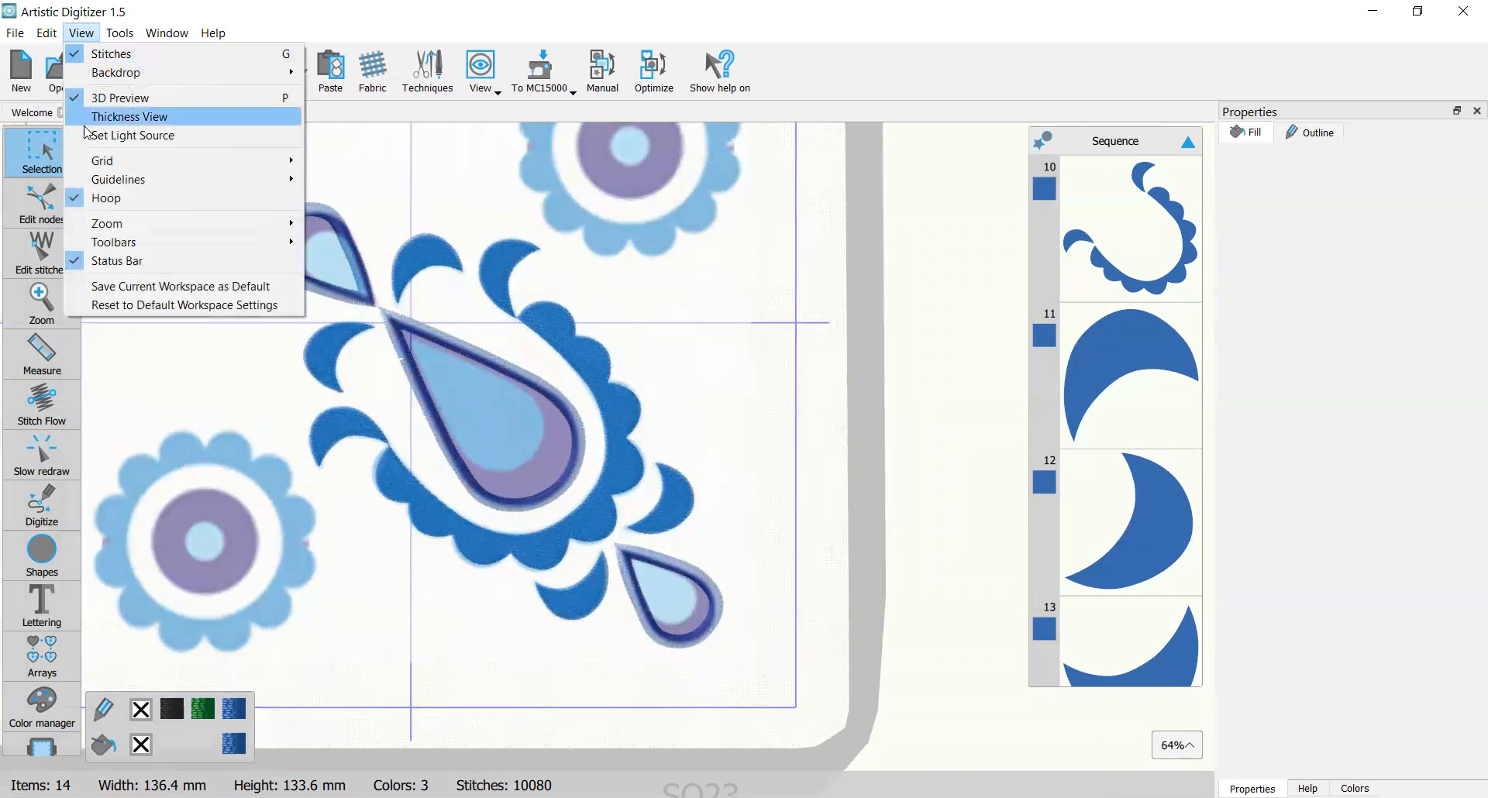
pyautogui.moveTo(110, 80)
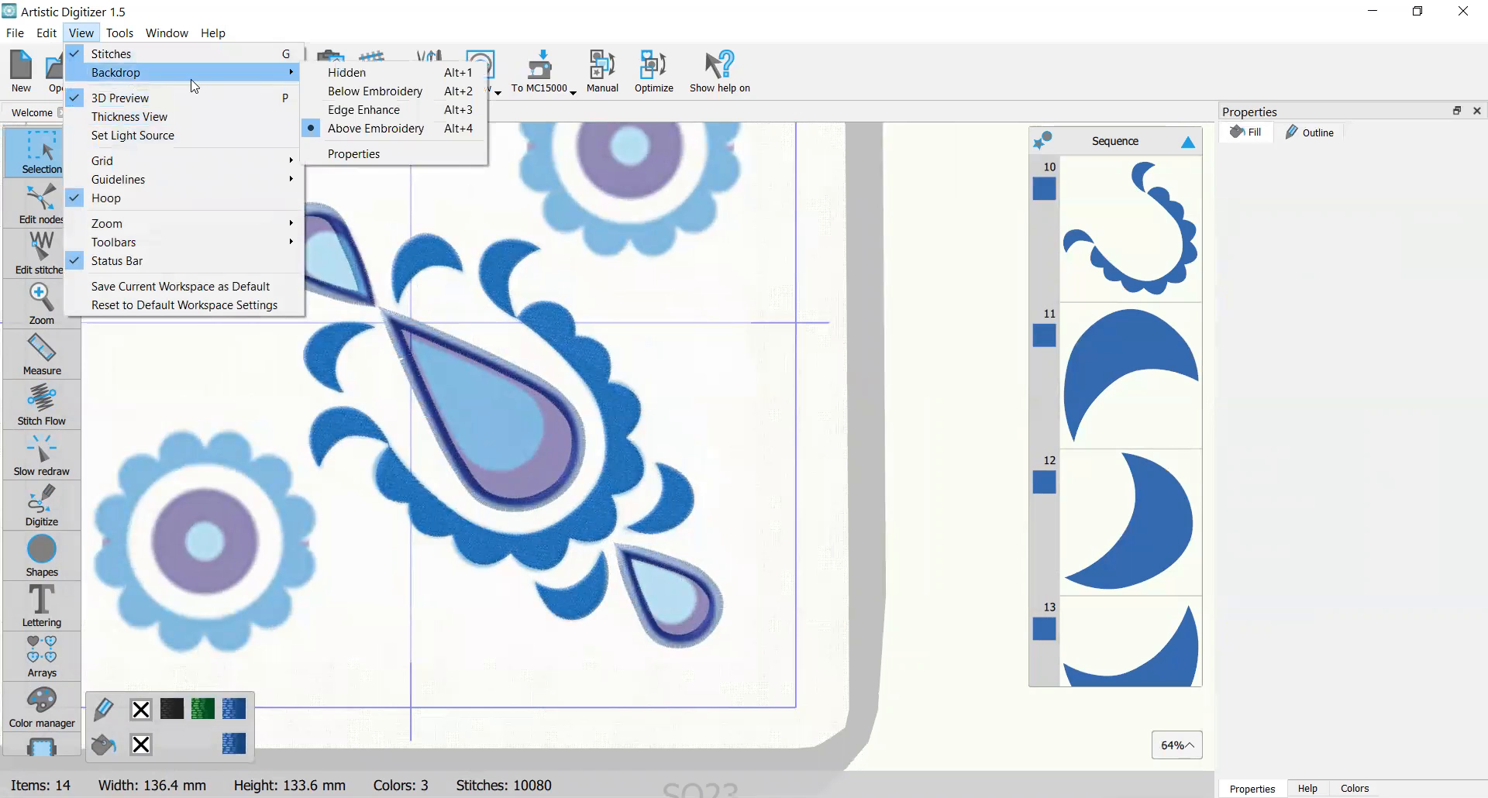
pyautogui.click(419, 110)
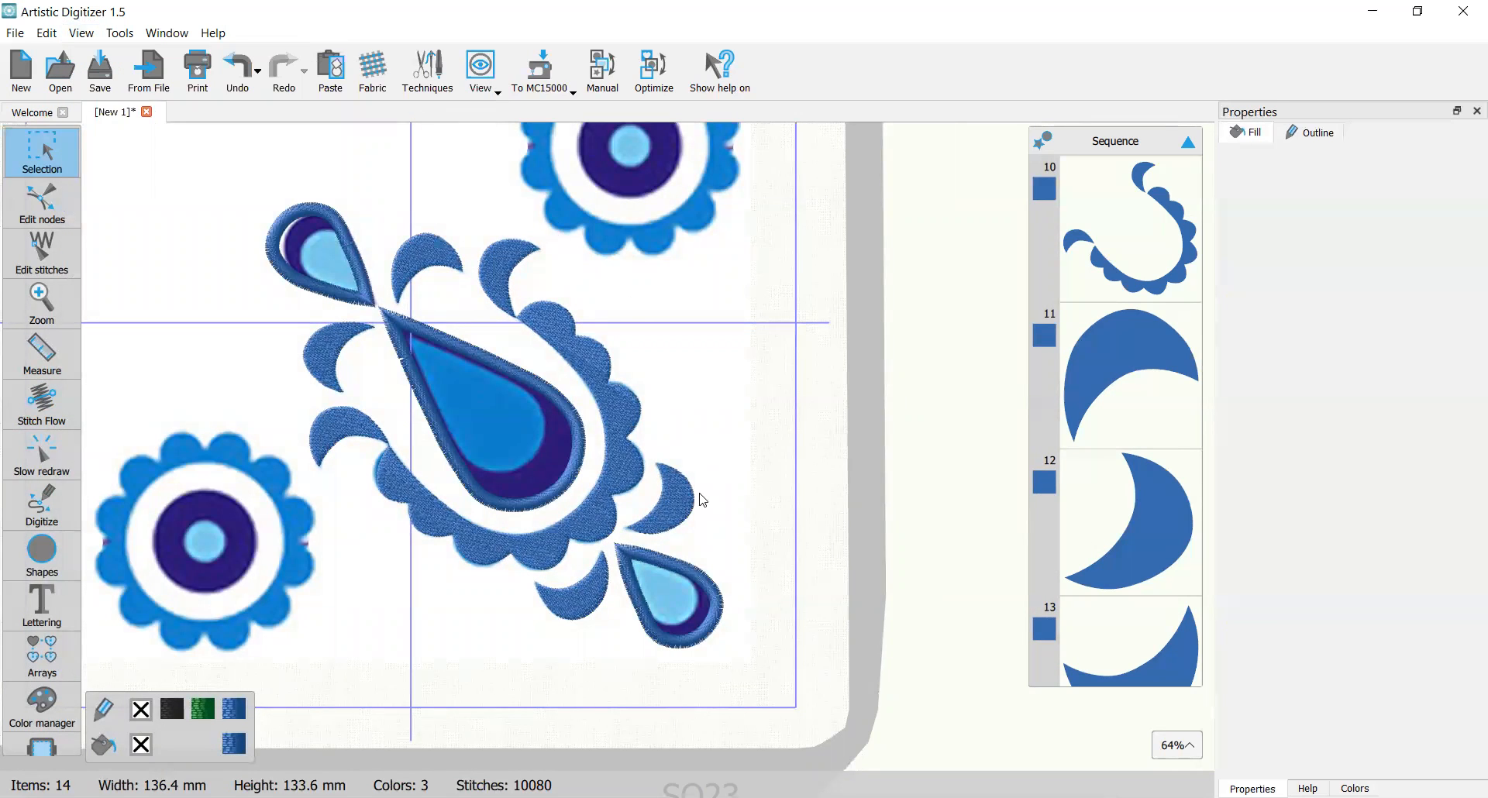
# Step: Start digitizing the upper flower's outer edge at its top notch, curving along the first scallop counterclockwise
pyautogui.scroll(1, 702, 499)
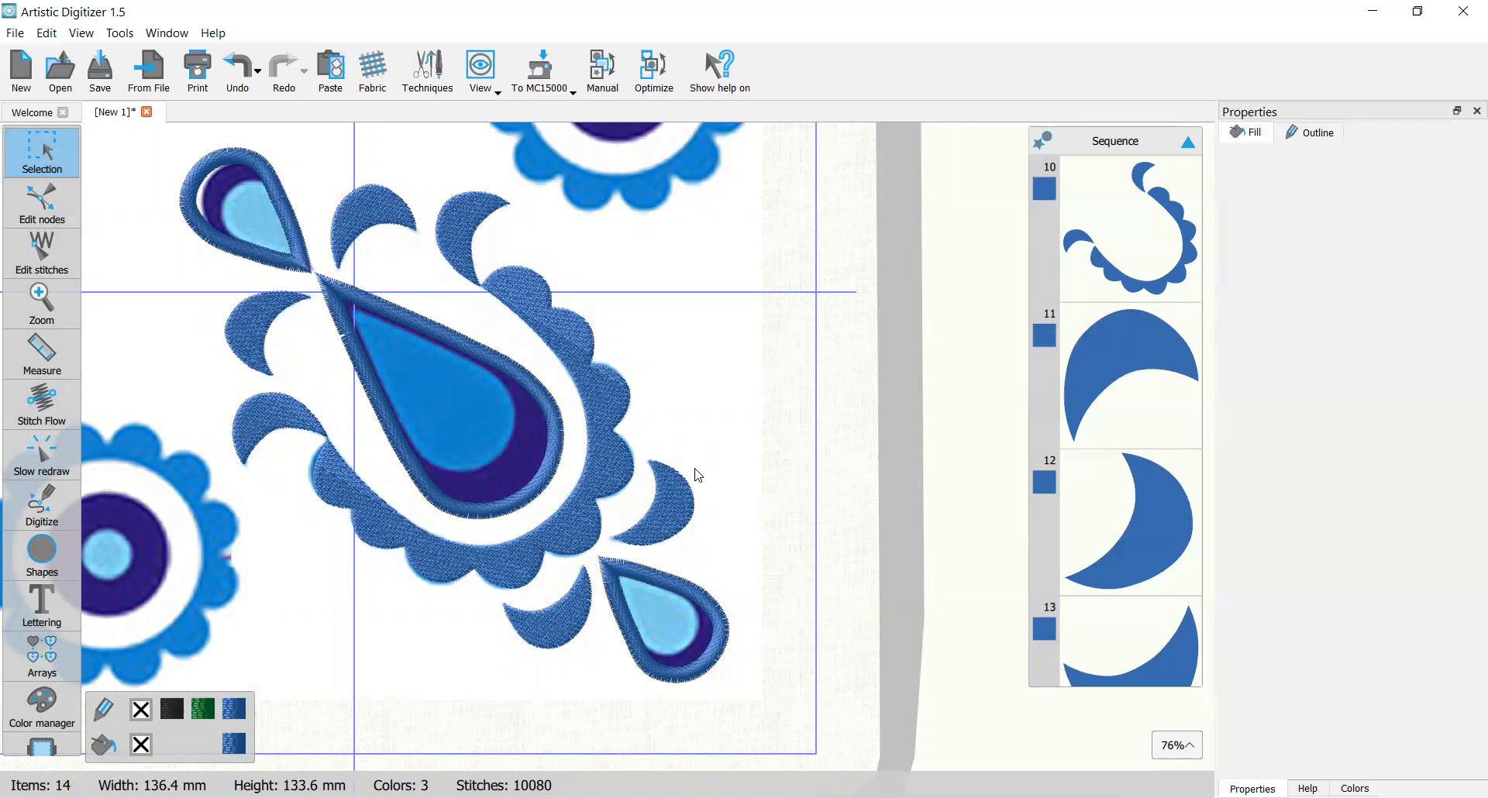
pyautogui.scroll(-2, 664, 187)
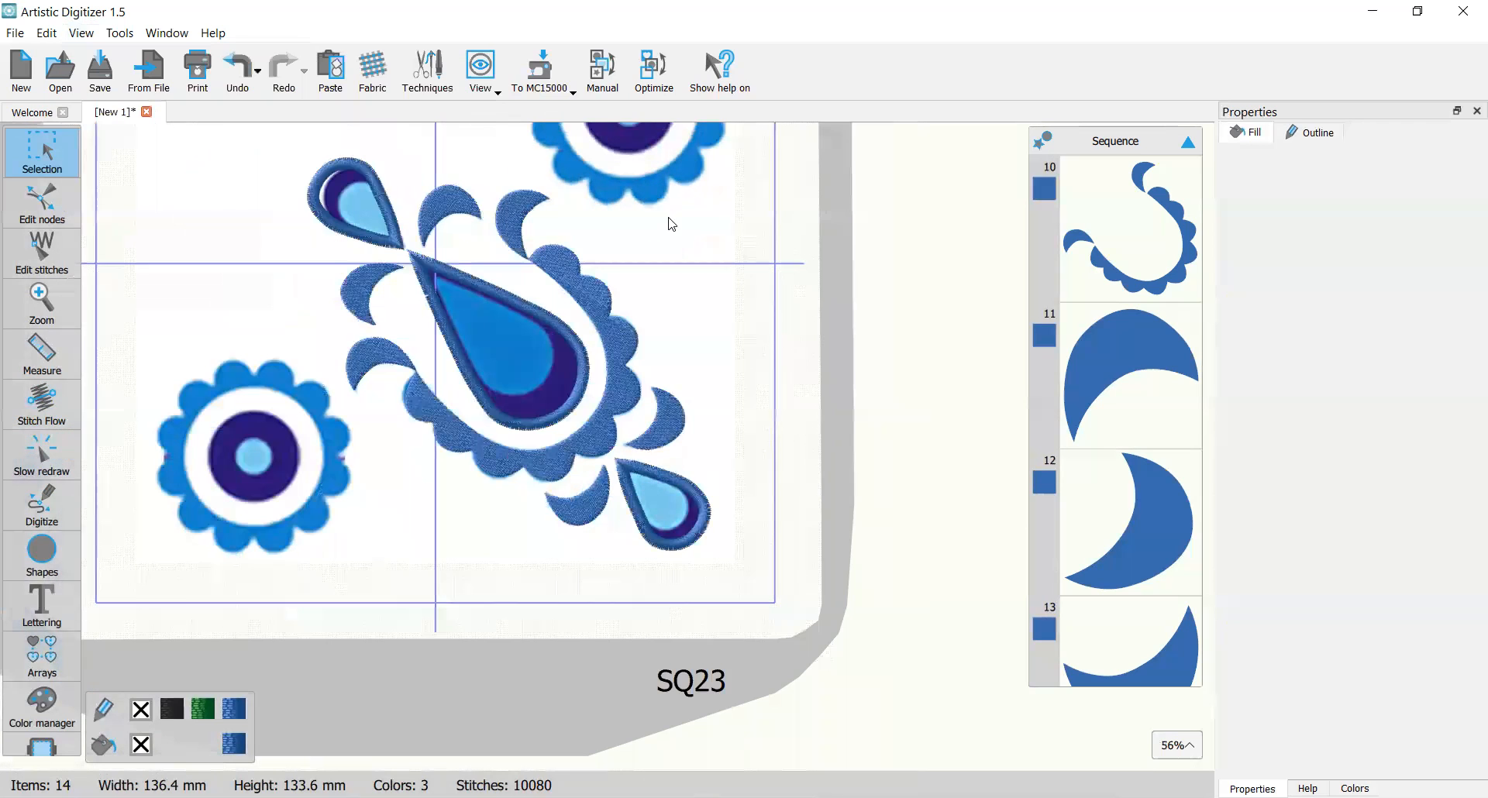
pyautogui.scroll(4, 707, 214)
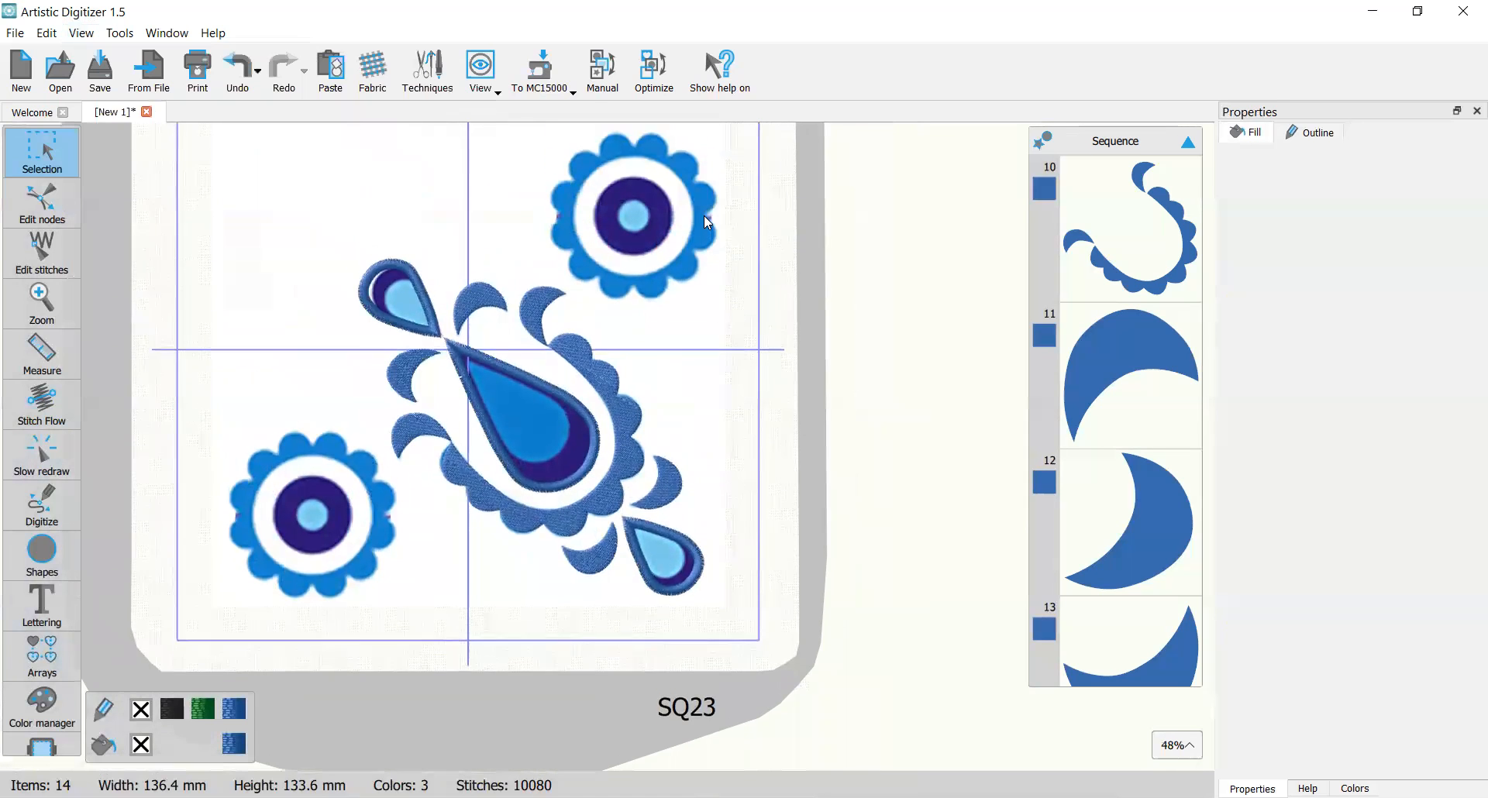
pyautogui.hscroll(1, 720, 231)
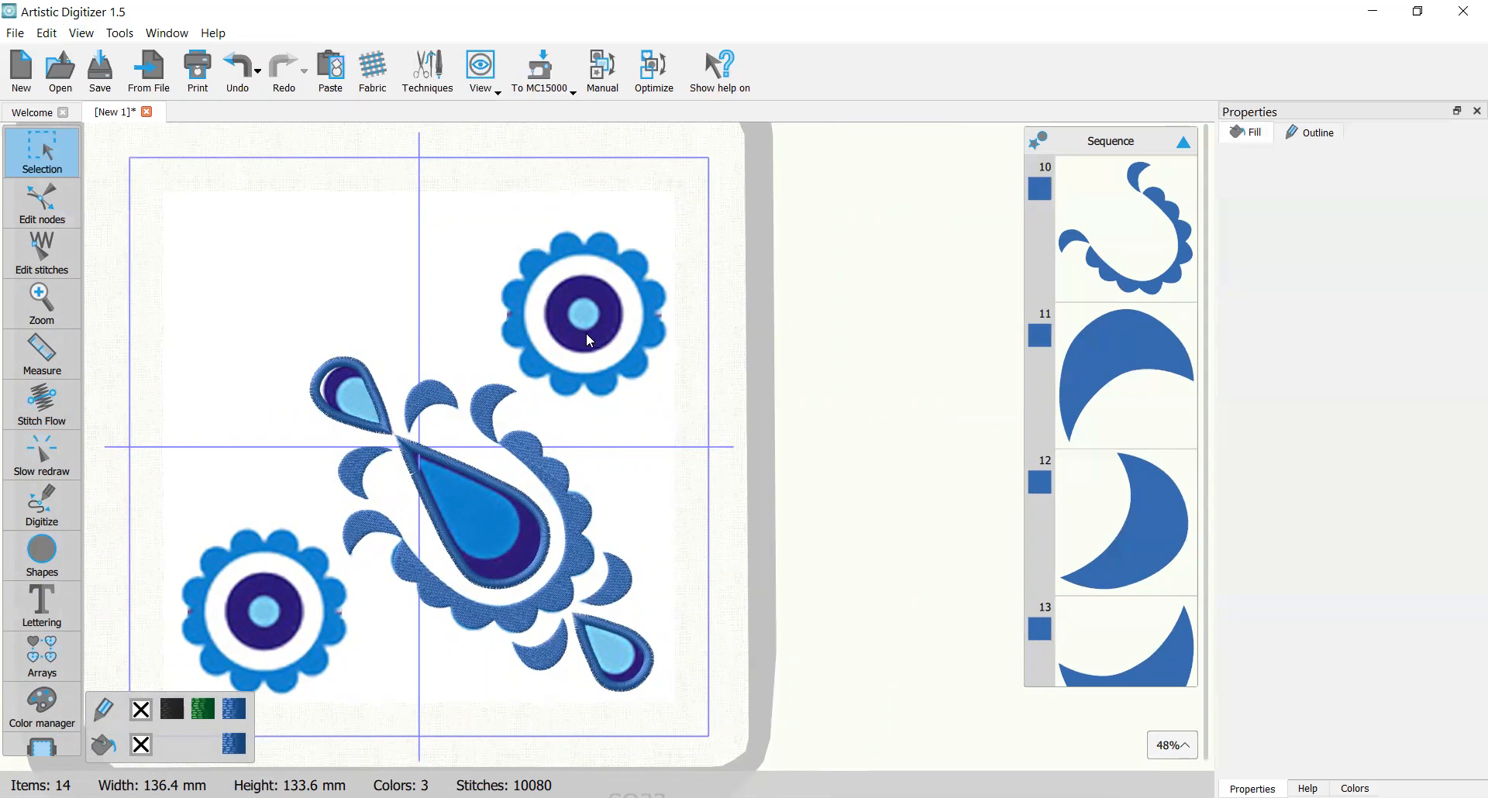
pyautogui.scroll(3, 586, 332)
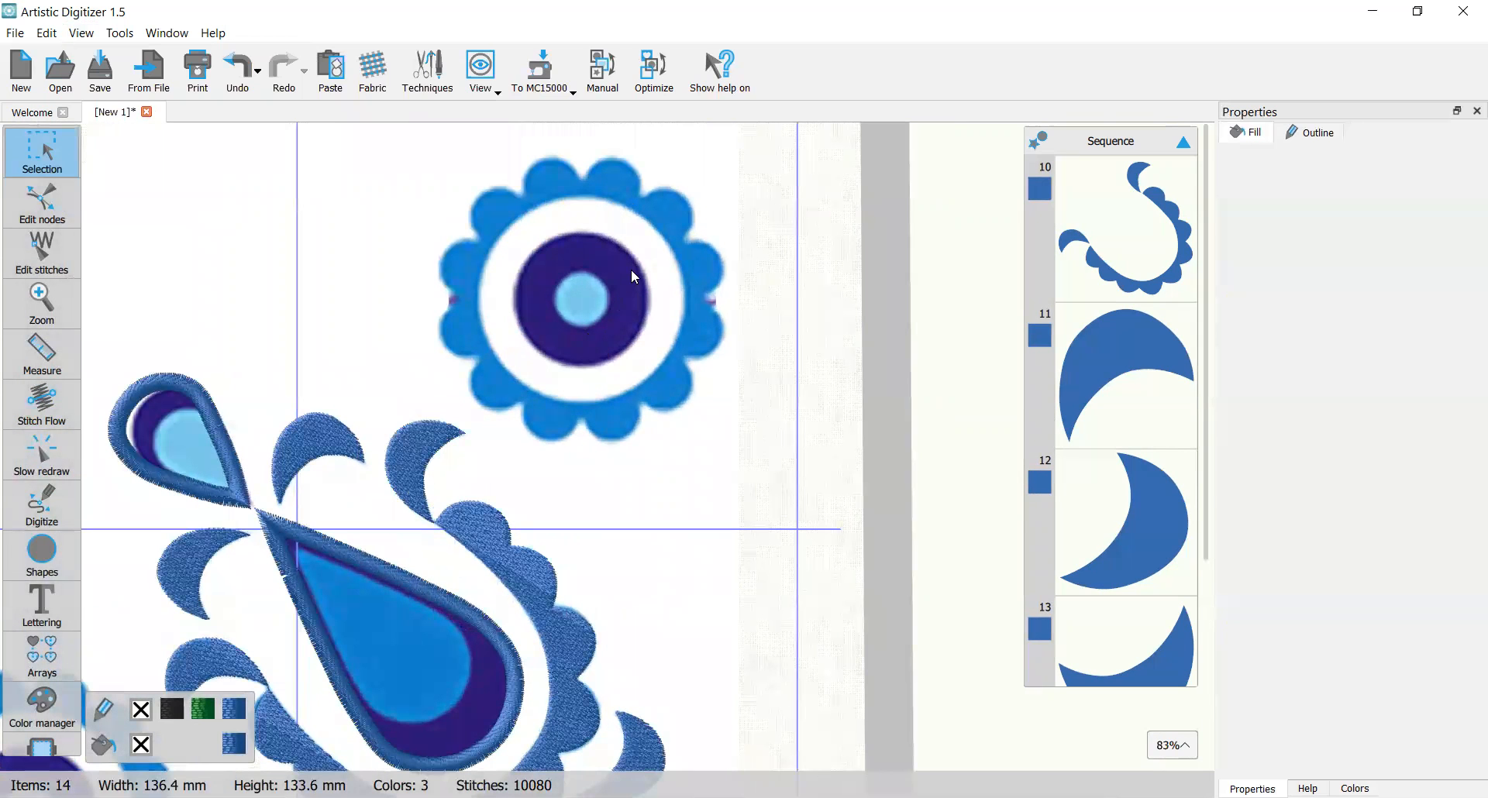
pyautogui.click(52, 507)
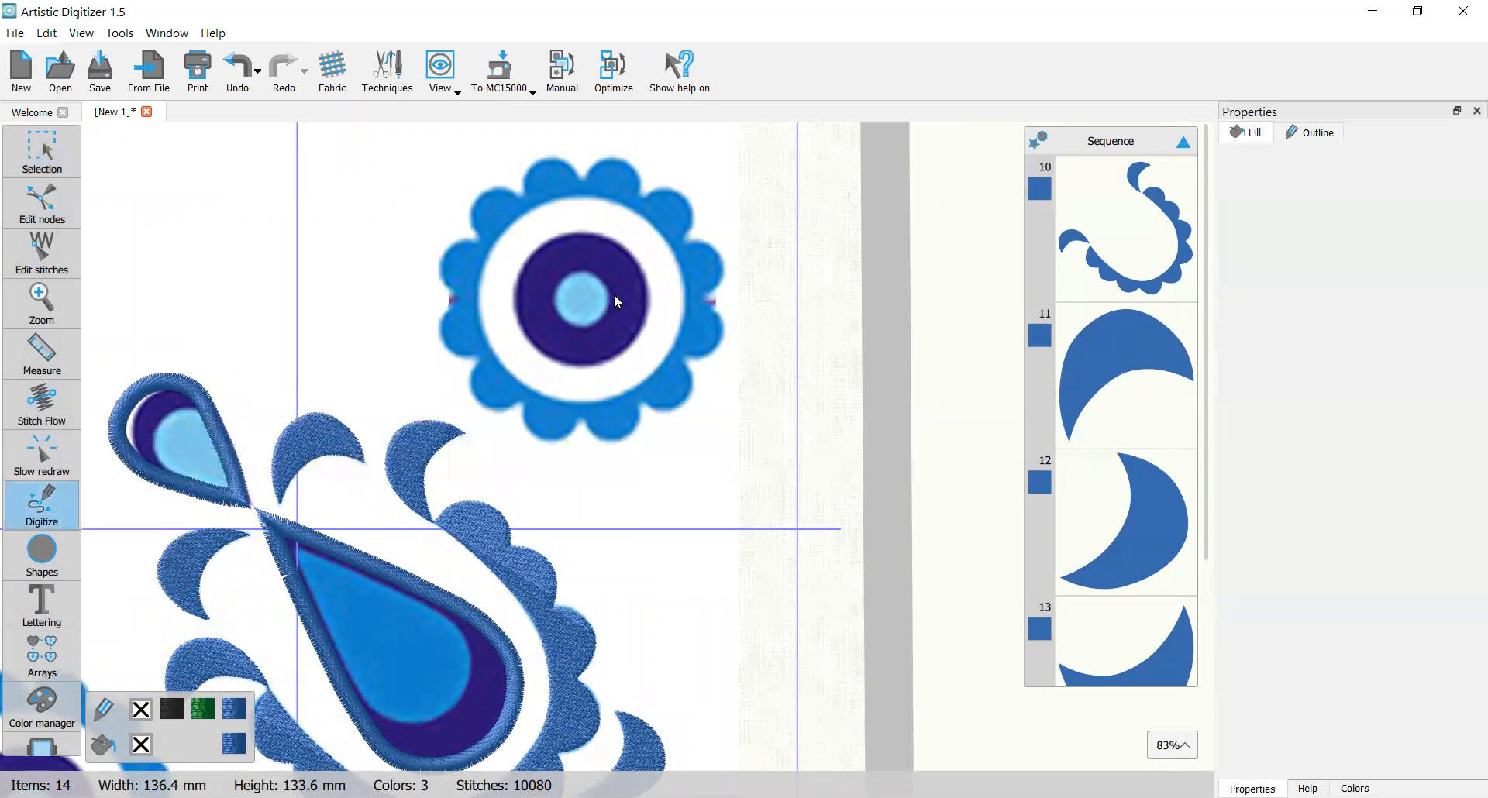
pyautogui.scroll(5, 595, 186)
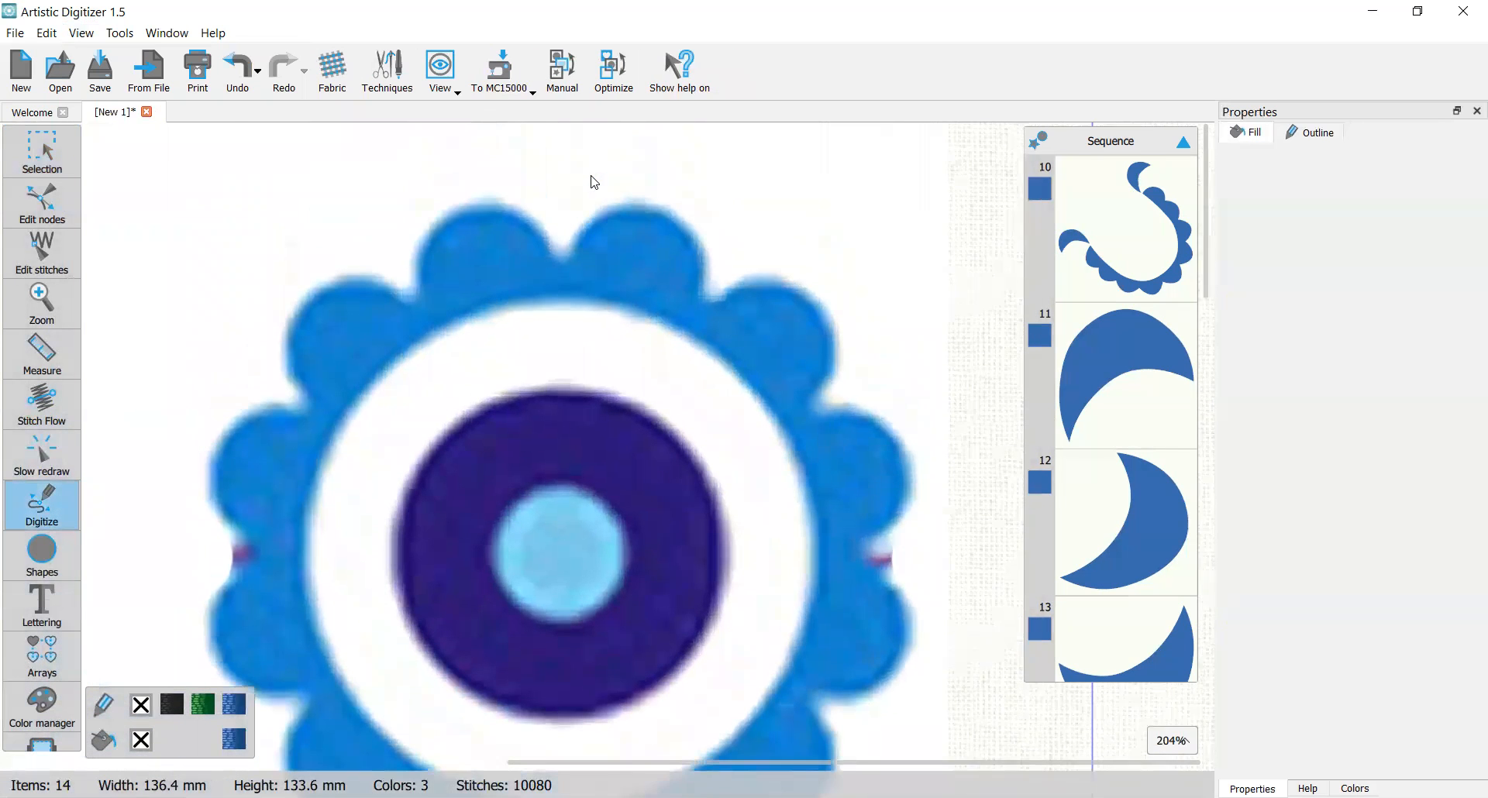
pyautogui.click(471, 230)
pyautogui.rightClick(468, 226)
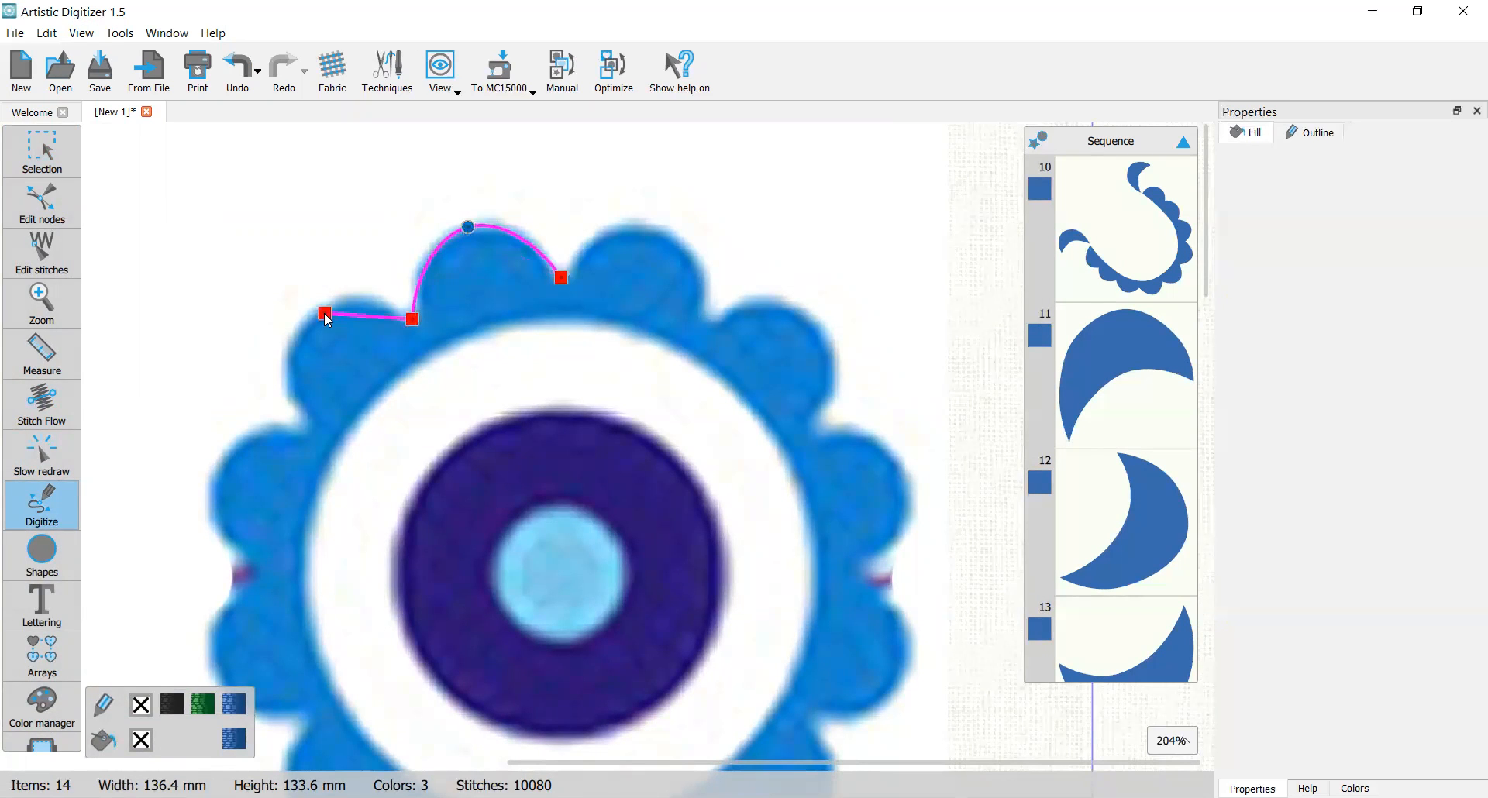
# Step: Continue the flower outline counterclockwise along the second and third scallops, ending at the notch level with the flower's centre
pyautogui.rightClick(309, 319)
pyautogui.click(303, 433)
pyautogui.rightClick(218, 472)
pyautogui.click(251, 584)
# Step: Continue the upper flower's outline counterclockwise along the fourth and fifth scallops, ending at the notch before the two bottom scallops
pyautogui.scroll(-2, 243, 620)
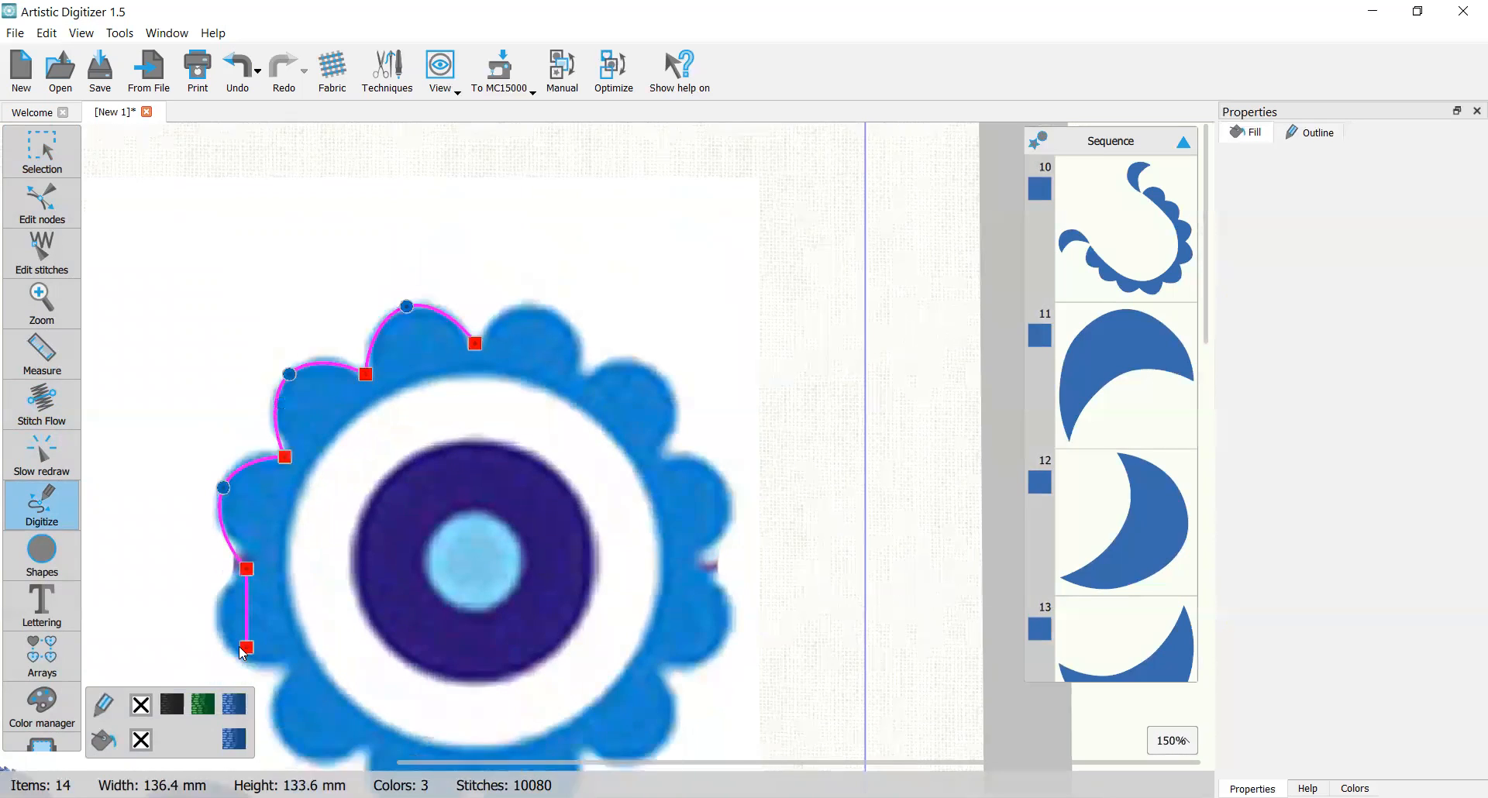
pyautogui.scroll(3, 236, 620)
pyautogui.rightClick(215, 558)
pyautogui.click(329, 614)
pyautogui.scroll(-1, 332, 659)
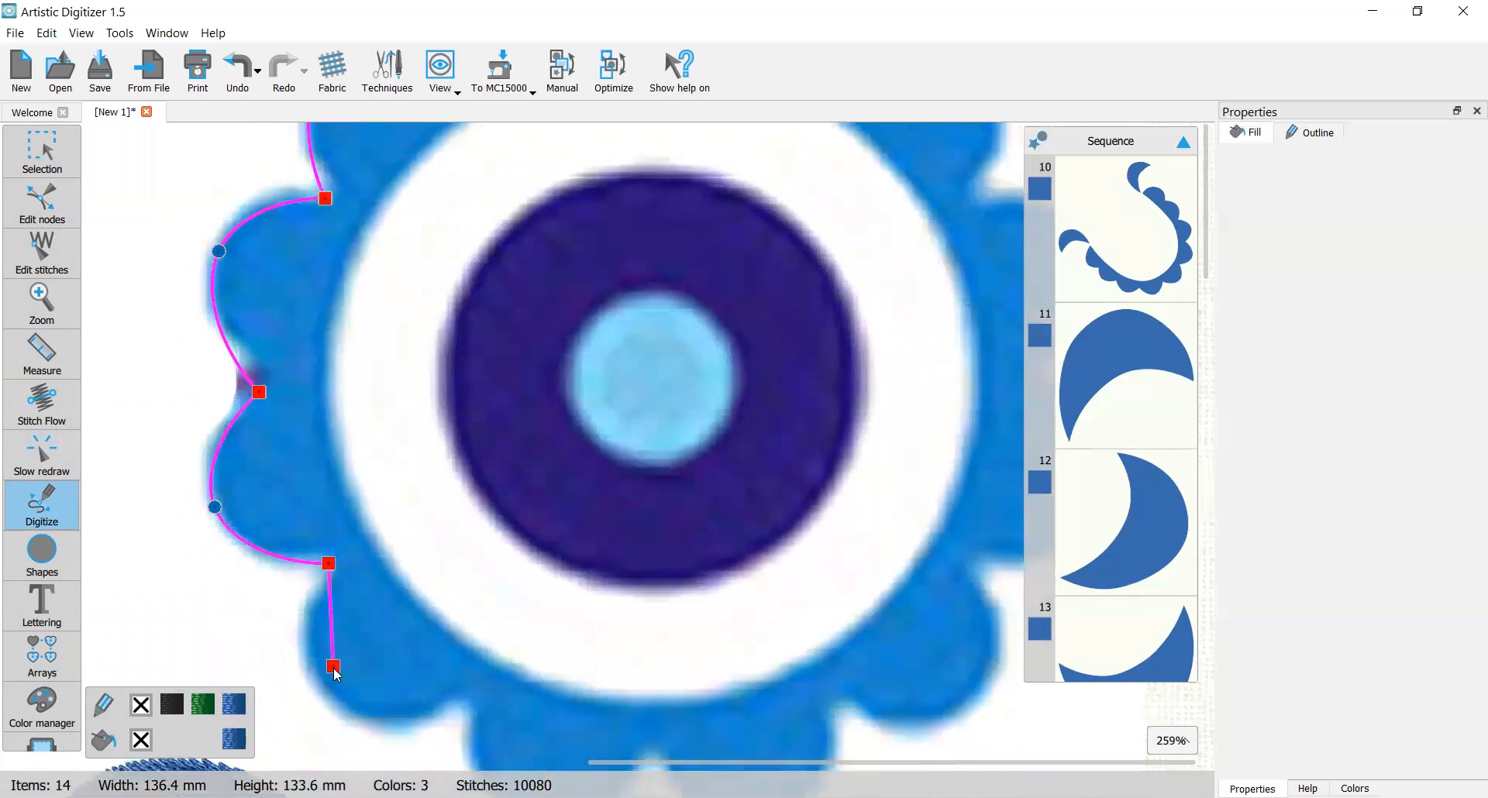
pyautogui.scroll(-1, 333, 667)
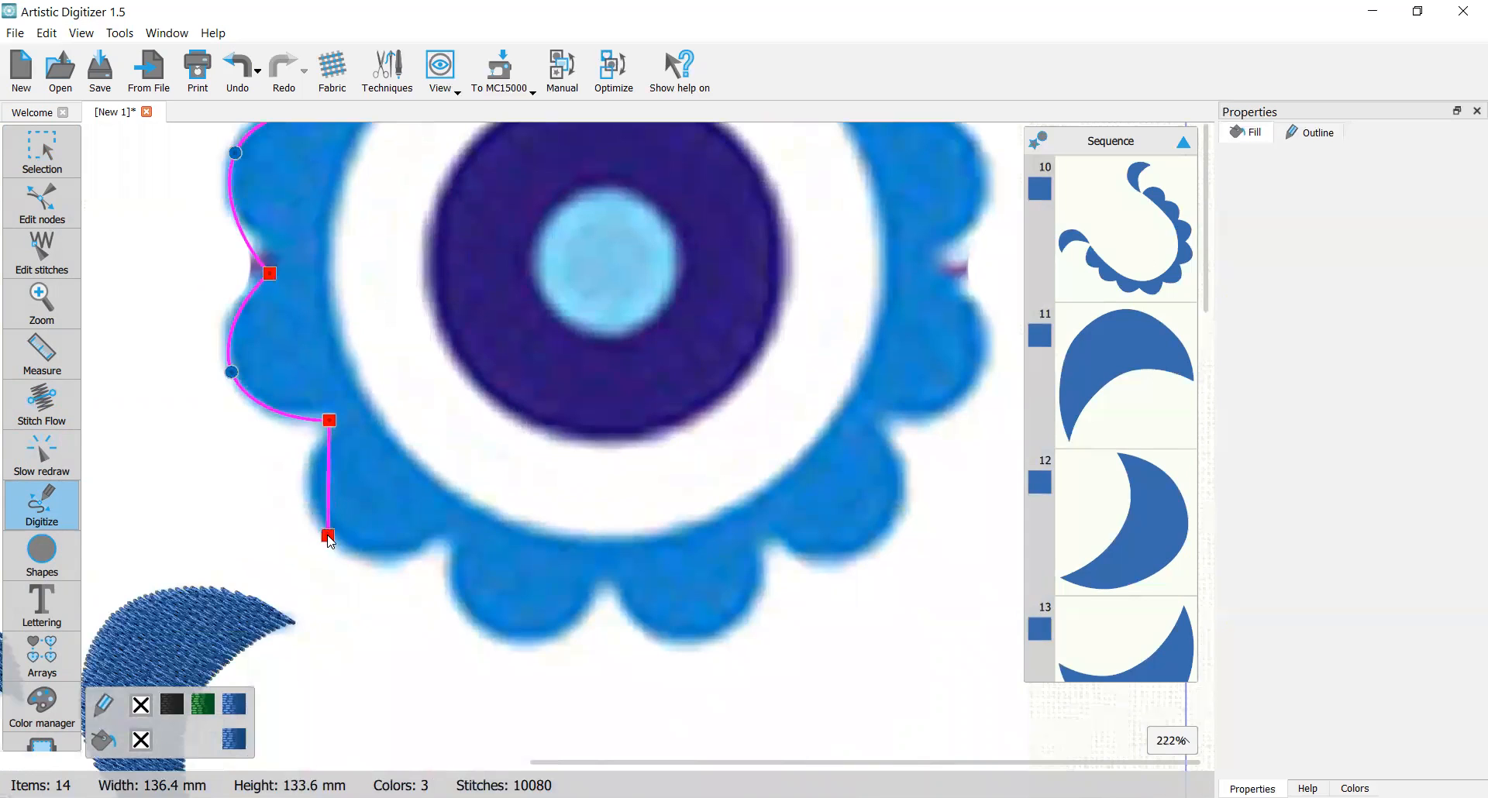
pyautogui.rightClick(329, 535)
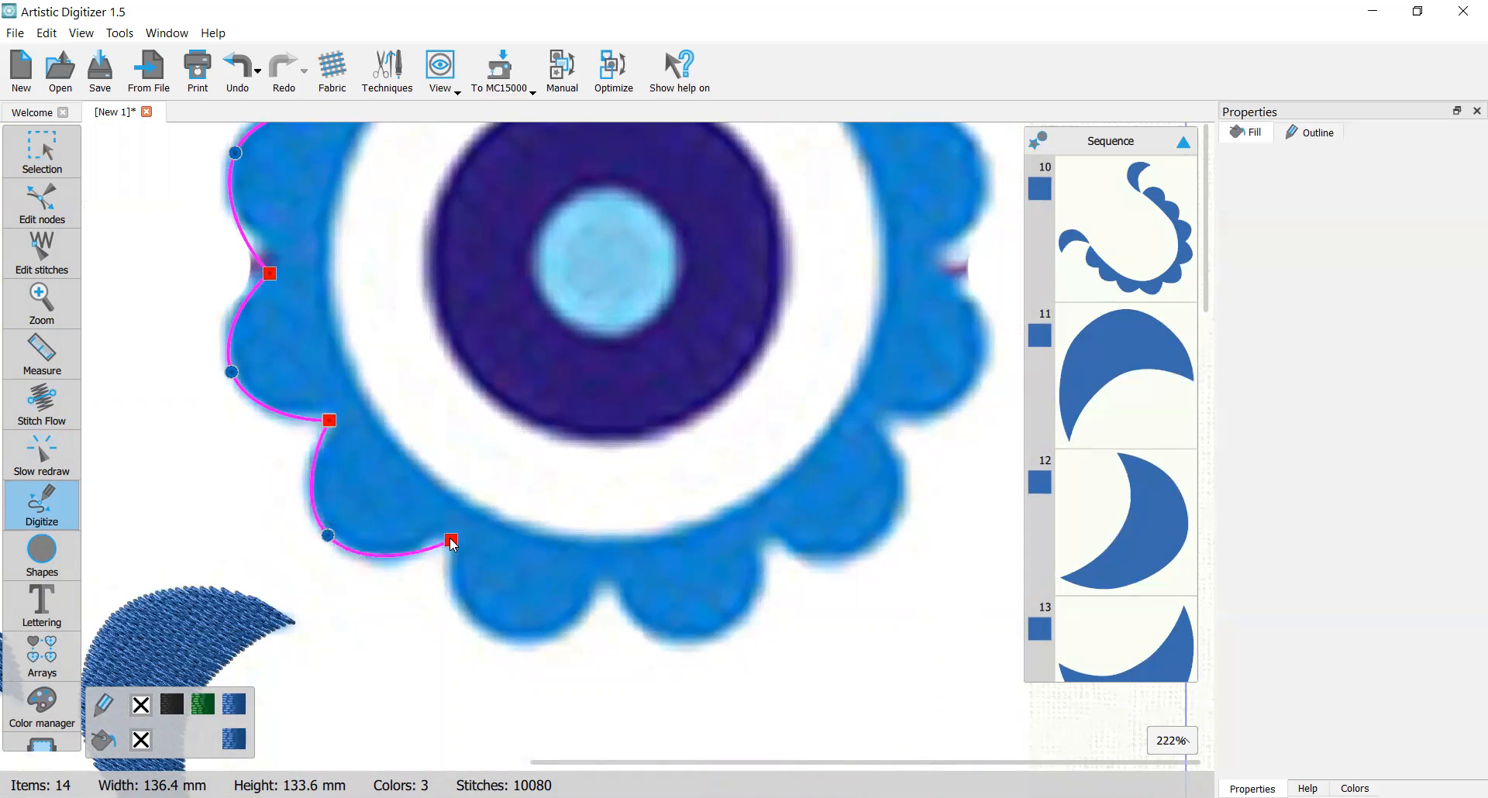
pyautogui.click(450, 535)
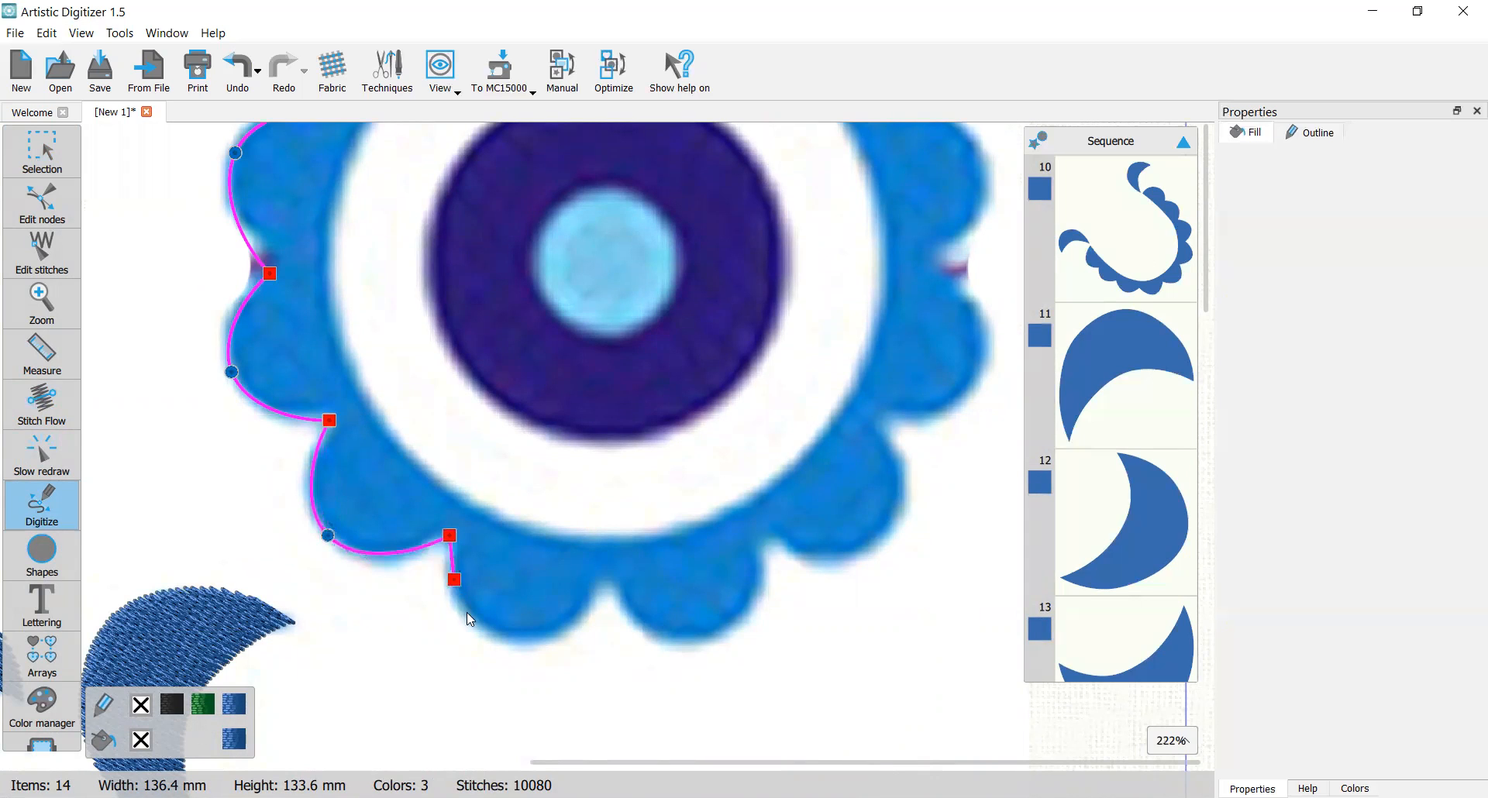
# Step: Extend the flower outline along the two bottom scallops and the two lower-right scallops, up to the notch level with the flower's centre
pyautogui.rightClick(504, 641)
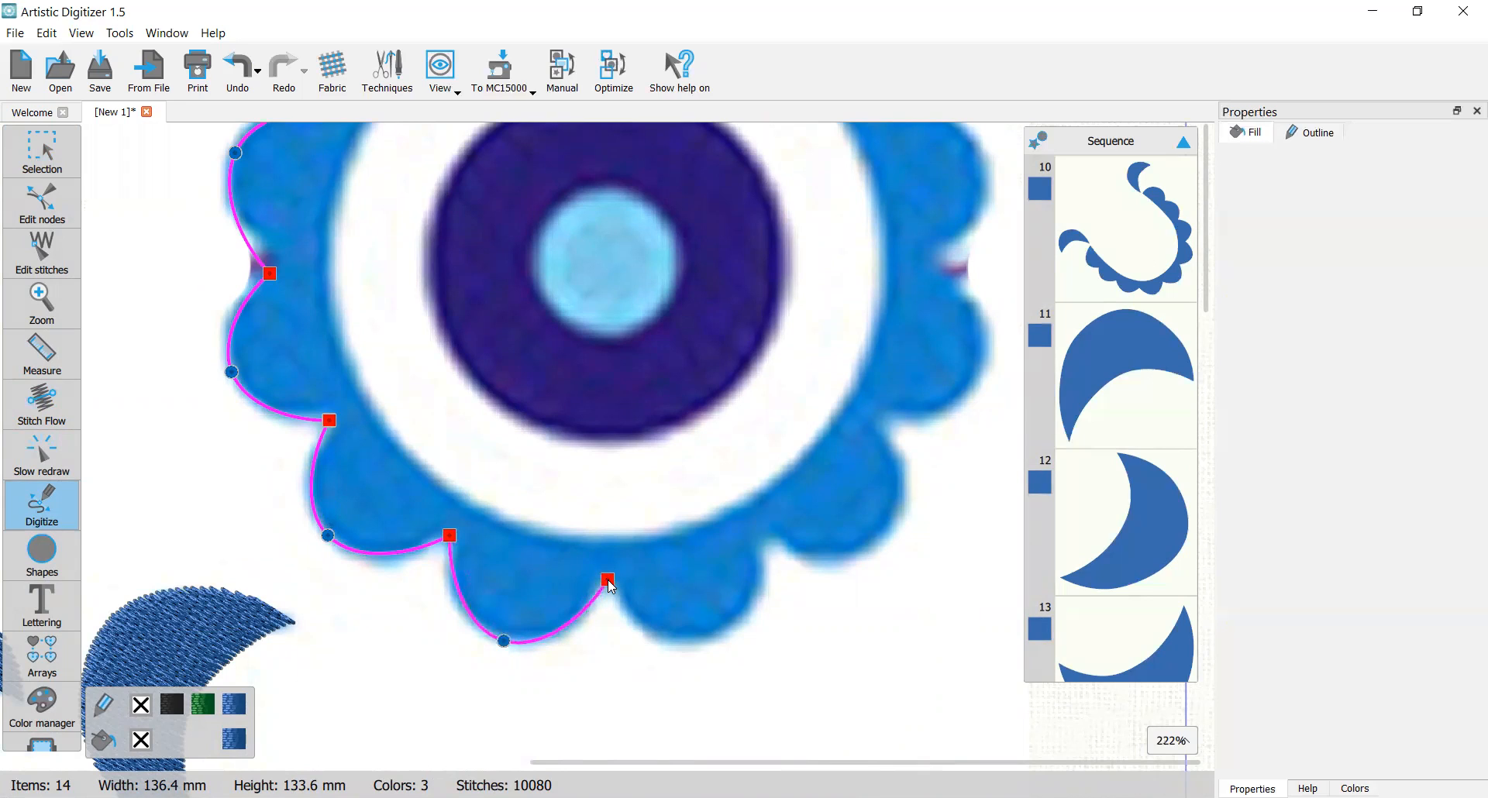
pyautogui.rightClick(713, 638)
pyautogui.click(762, 538)
pyautogui.rightClick(880, 538)
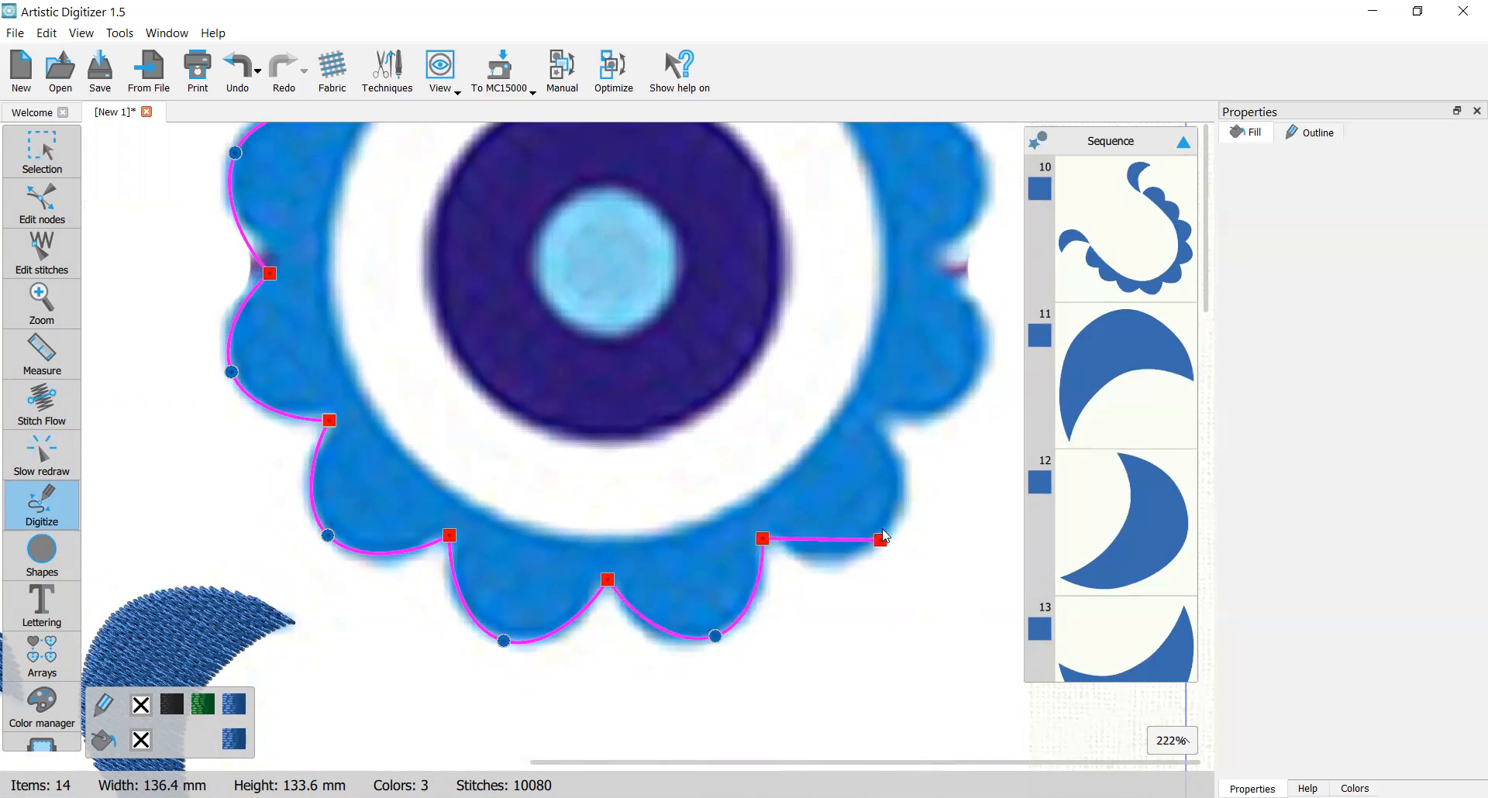
pyautogui.click(881, 419)
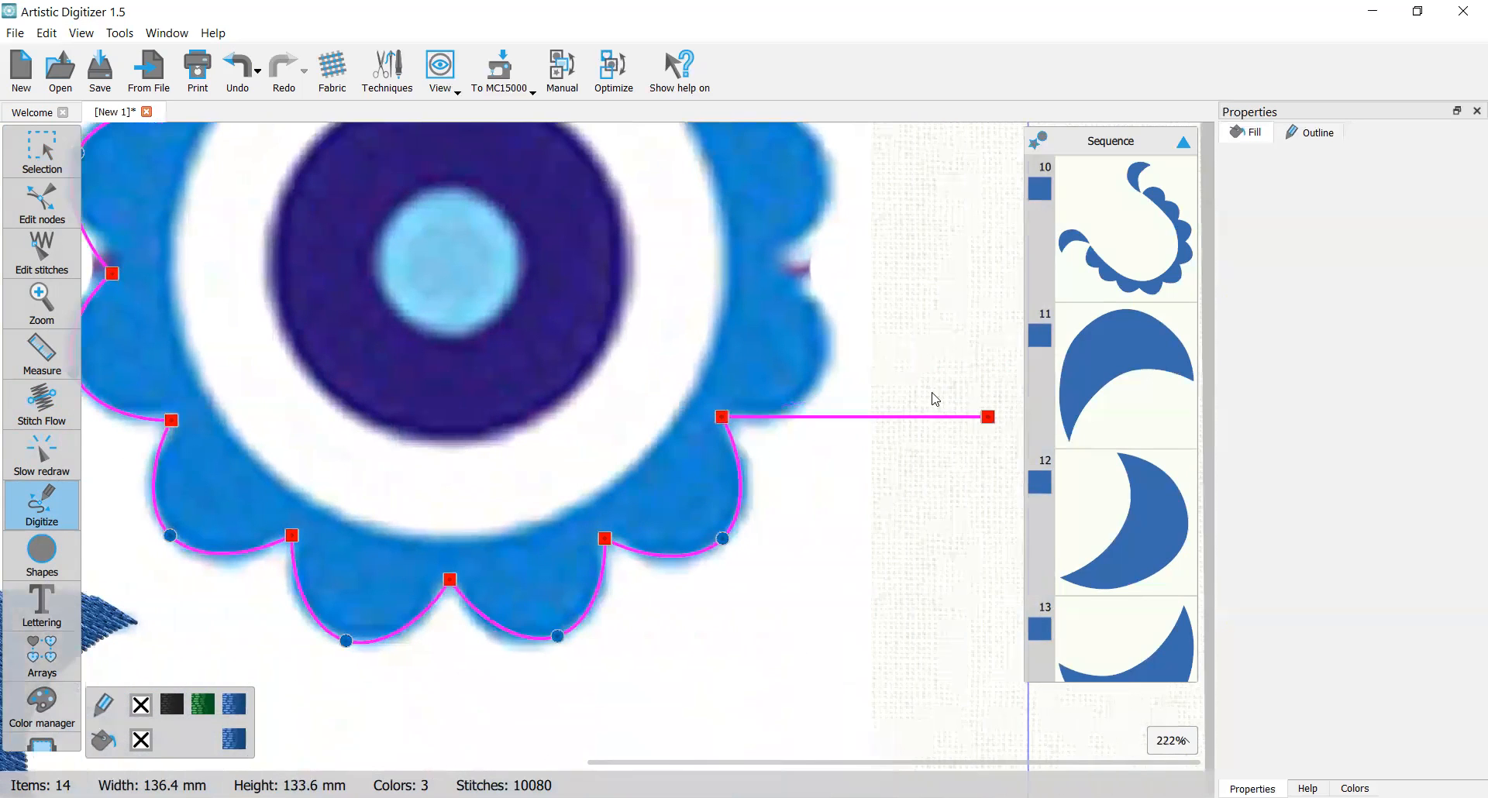
pyautogui.rightClick(821, 377)
pyautogui.click(777, 260)
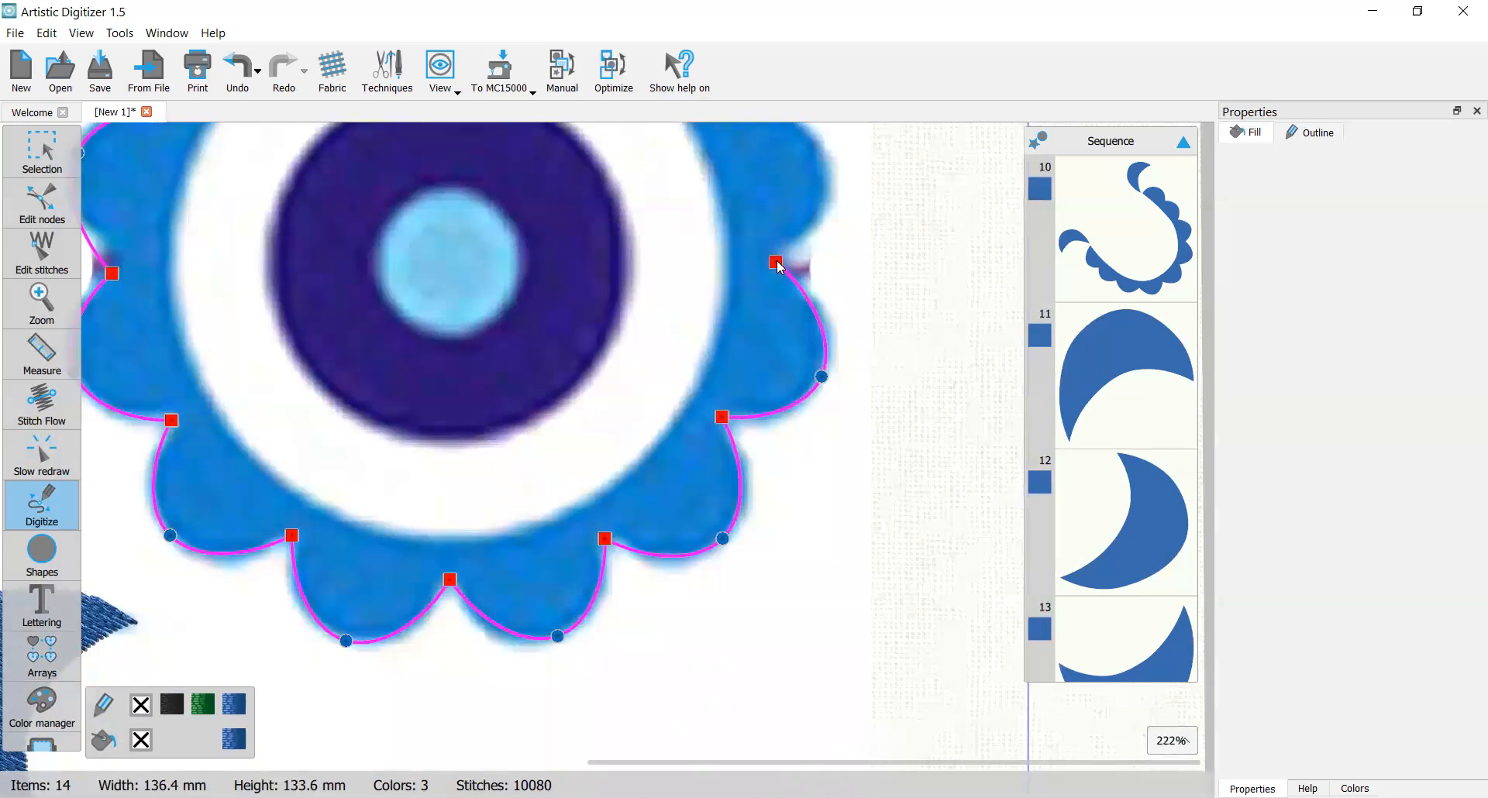
# Step: Trace the three remaining upper-right scallops and close the flower outline at its top starting notch
pyautogui.scroll(2, 815, 248)
pyautogui.scroll(-2, 816, 249)
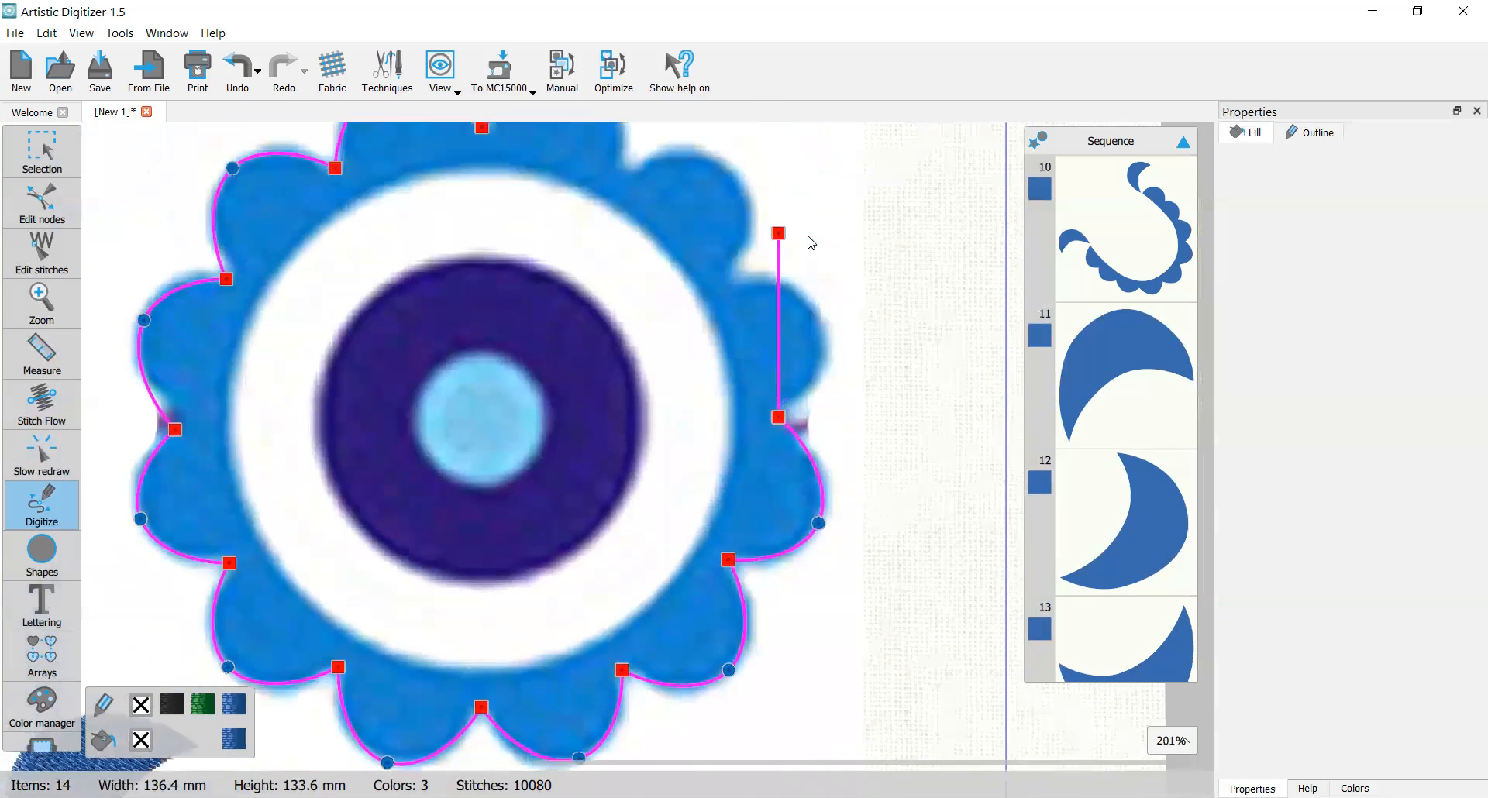
pyautogui.rightClick(827, 354)
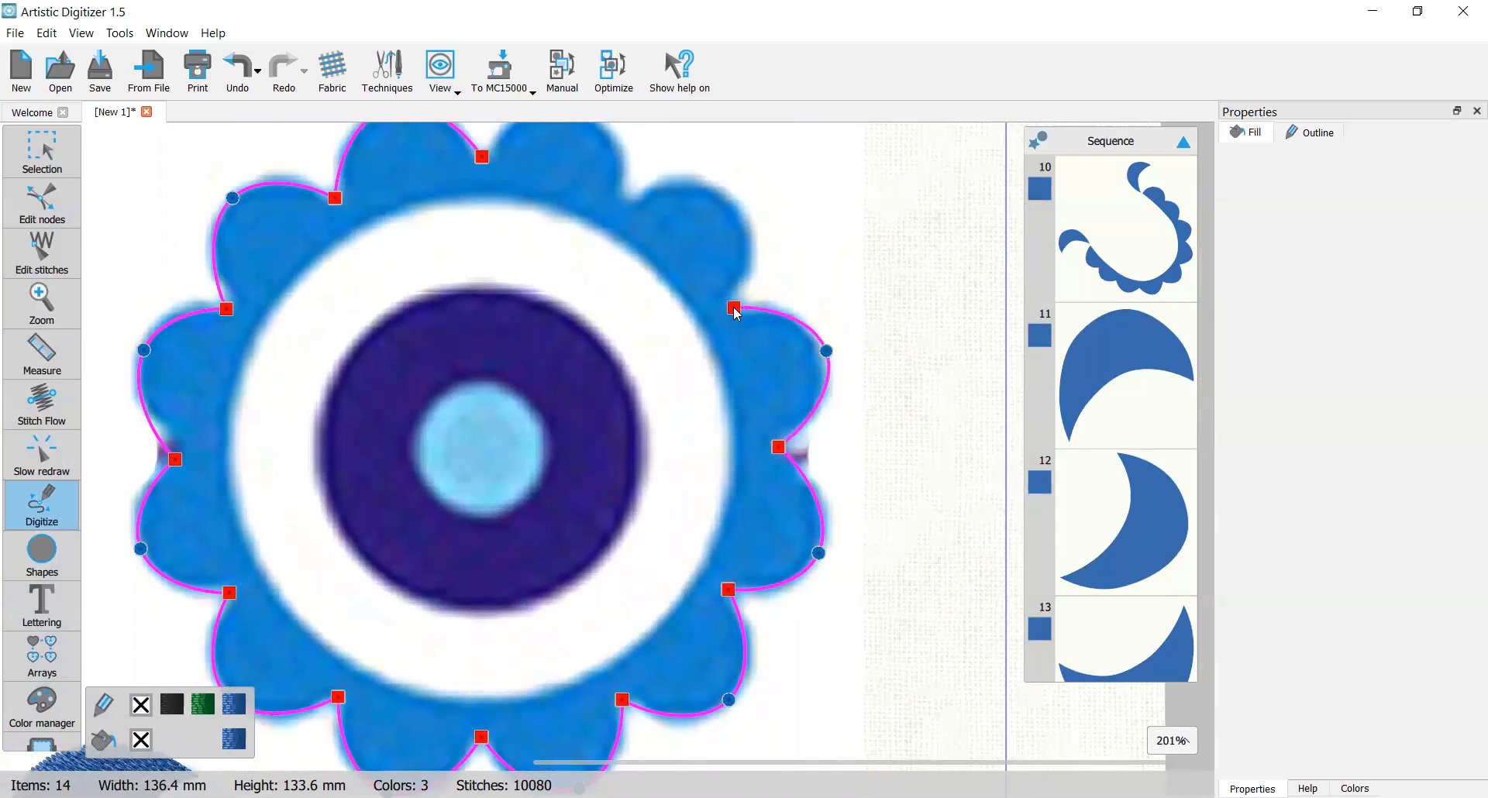
pyautogui.click(734, 309)
pyautogui.rightClick(725, 196)
pyautogui.click(633, 195)
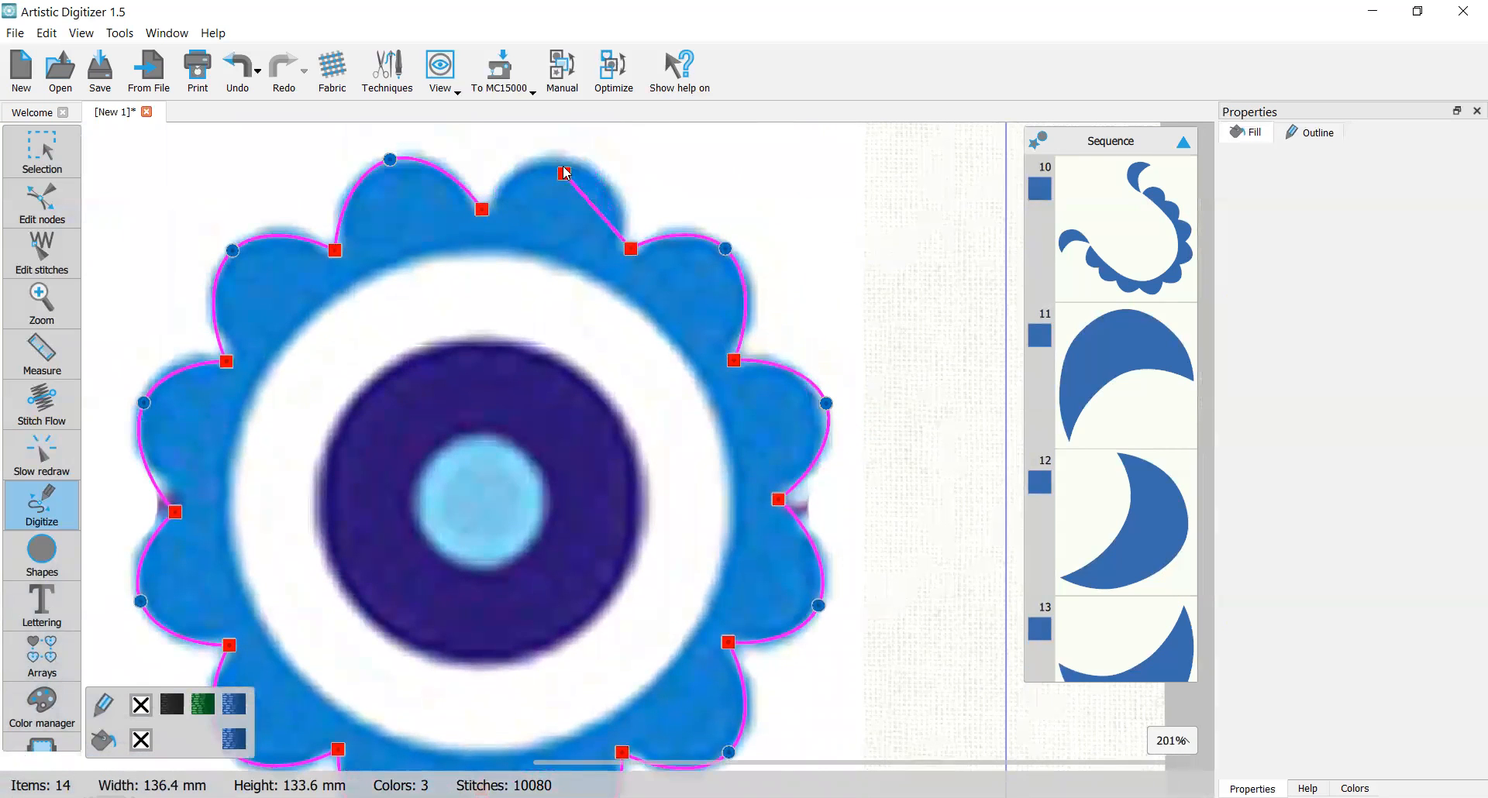
pyautogui.rightClick(573, 160)
pyautogui.click(482, 207)
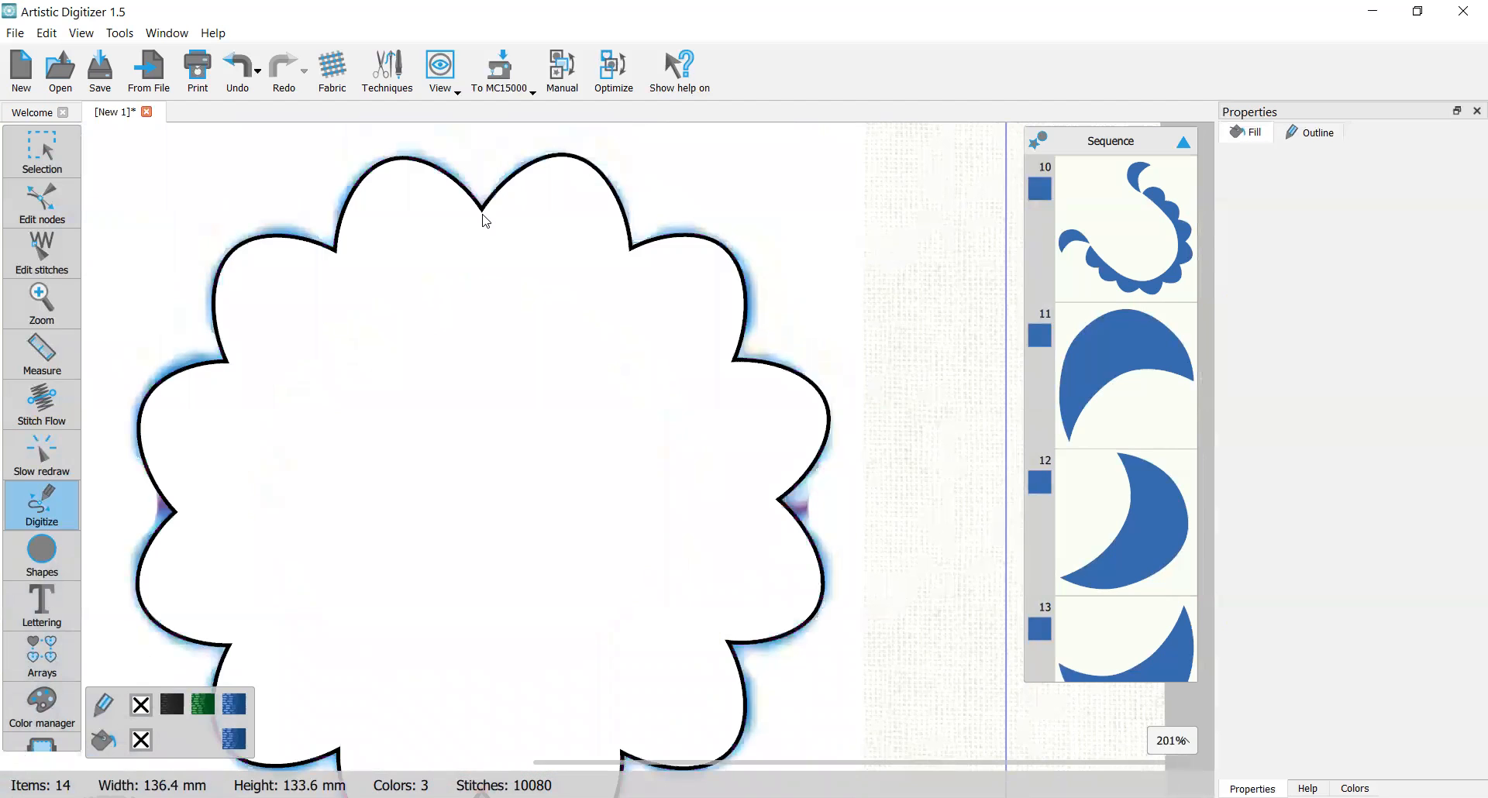
# Step: Select the finished scalloped flower and remove its outline colour, leaving only the light fill
pyautogui.scroll(-3, 614, 362)
pyautogui.scroll(-2, 611, 374)
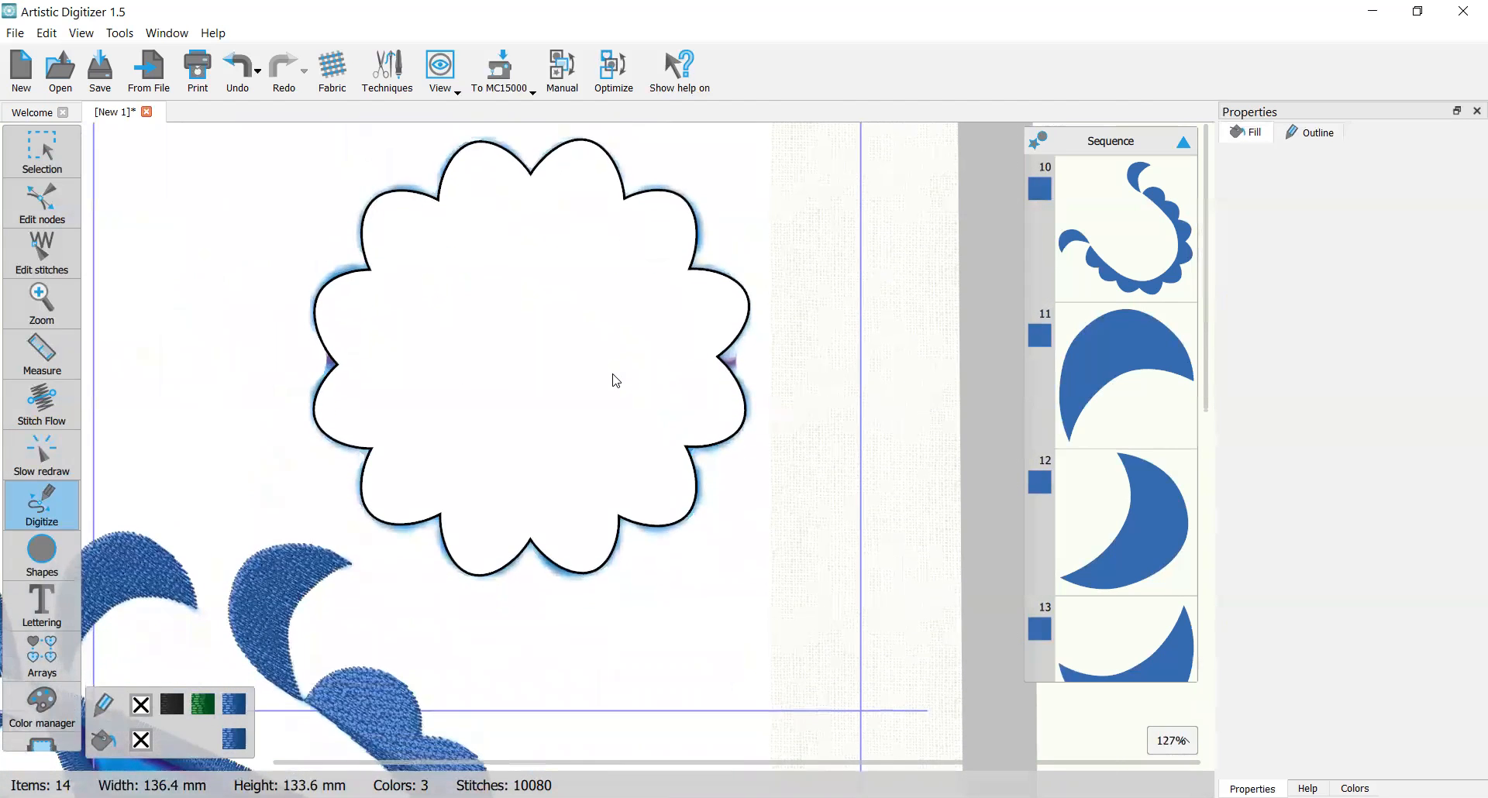
pyautogui.scroll(-1, 609, 373)
pyautogui.scroll(-1, 611, 379)
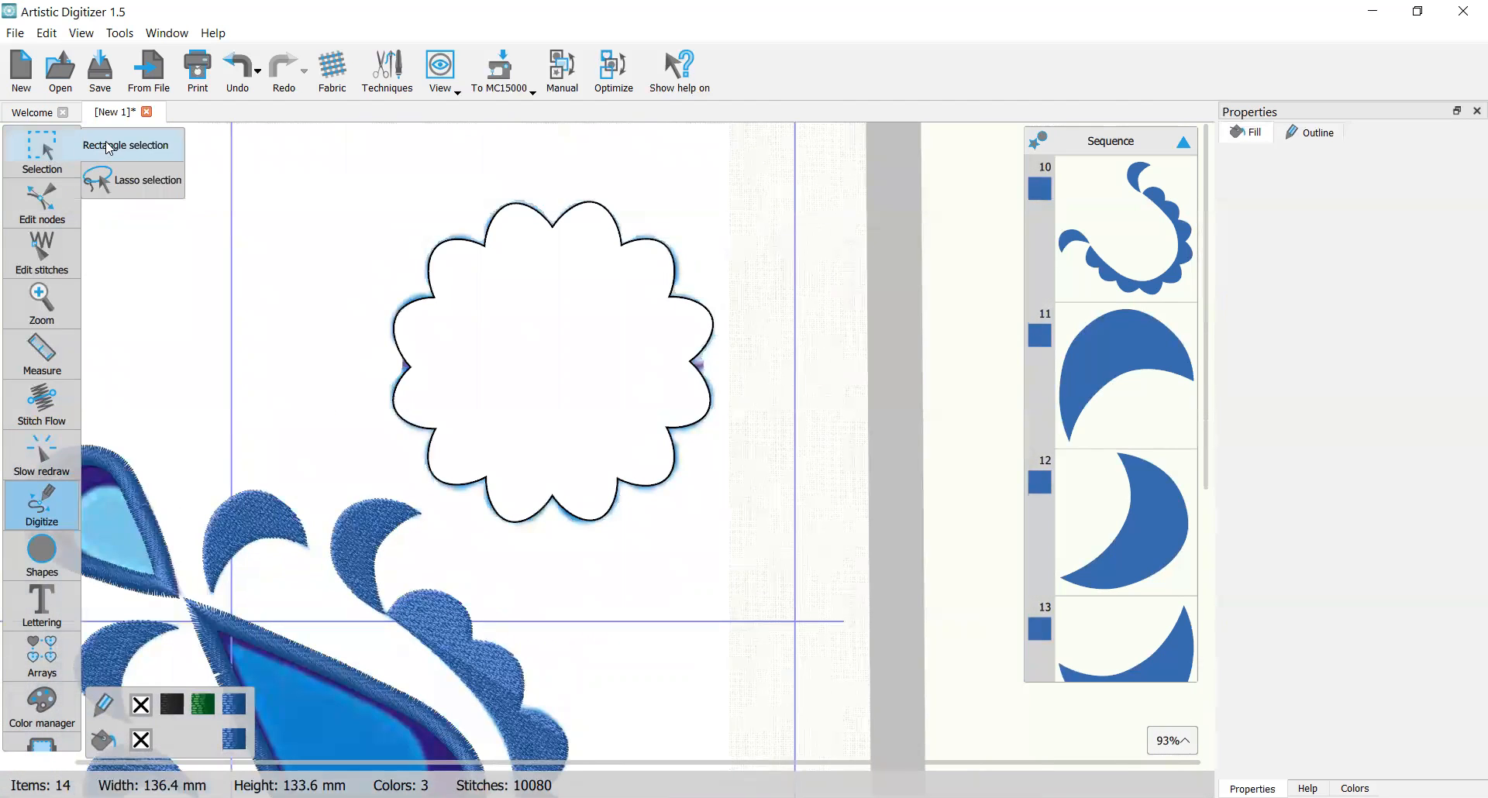
pyautogui.click(48, 148)
pyautogui.click(788, 343)
pyautogui.scroll(2, 654, 334)
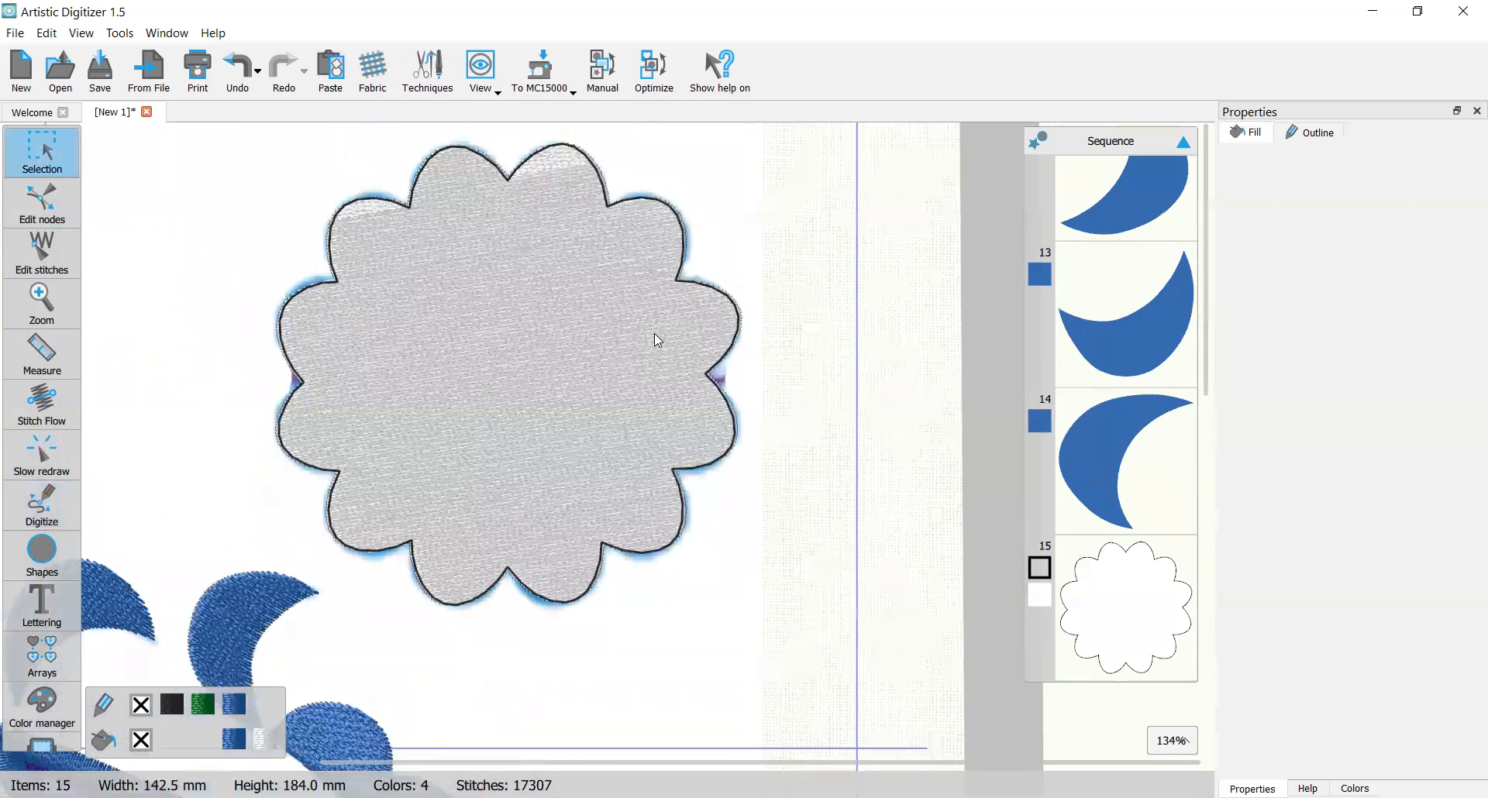
pyautogui.scroll(-2, 657, 392)
pyautogui.click(649, 392)
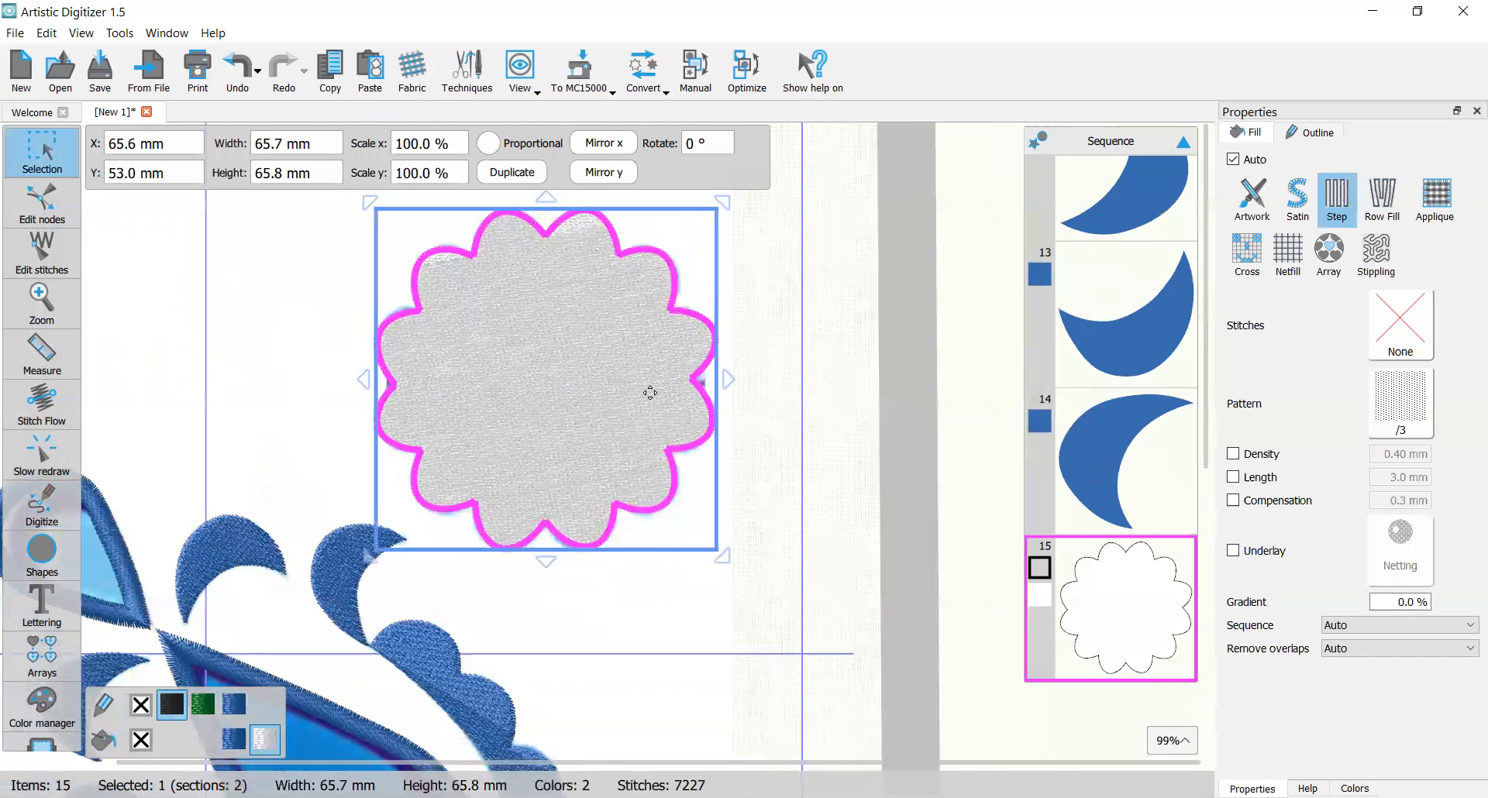
pyautogui.click(142, 703)
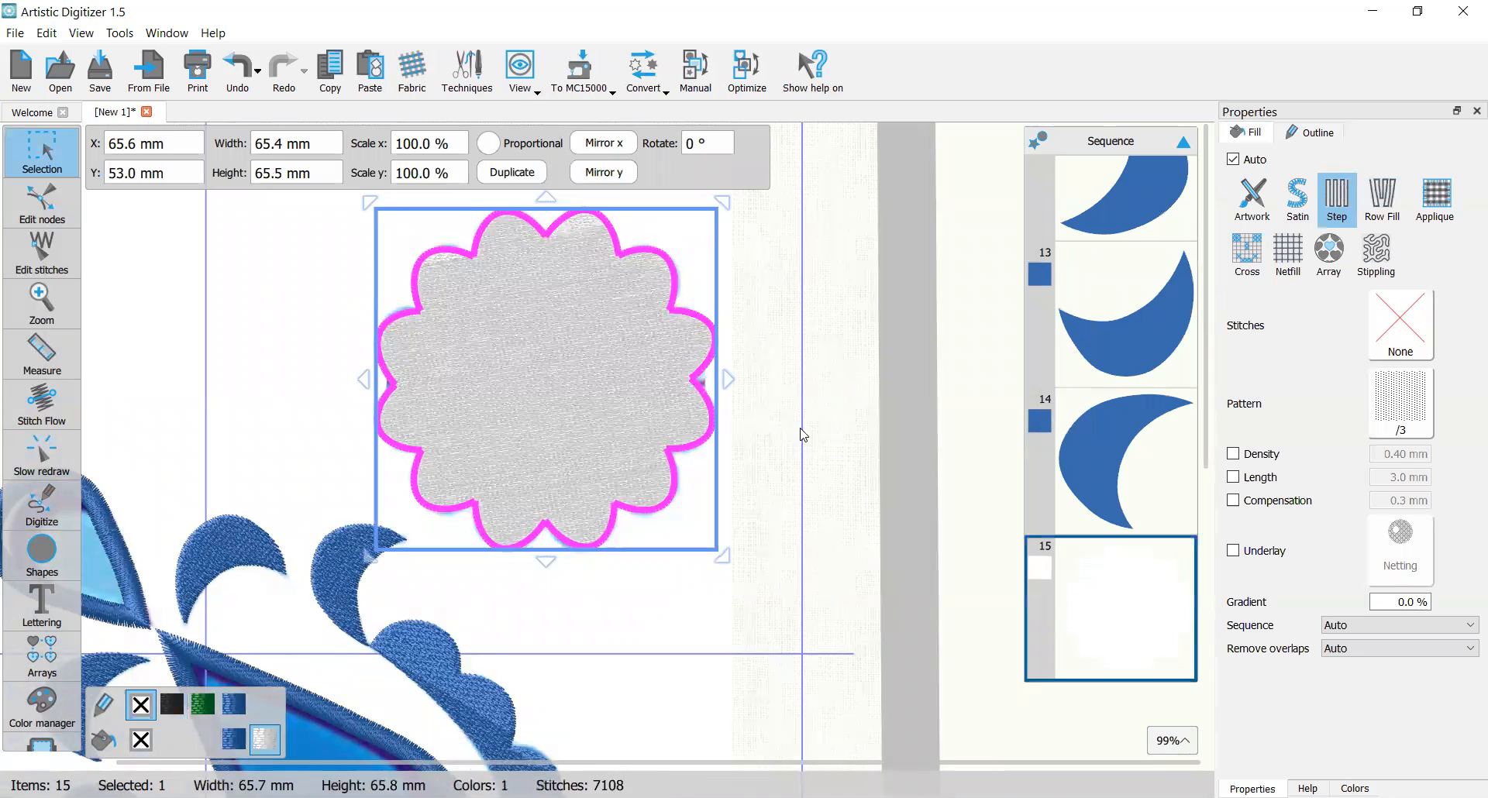
pyautogui.click(799, 428)
pyautogui.scroll(1, 604, 331)
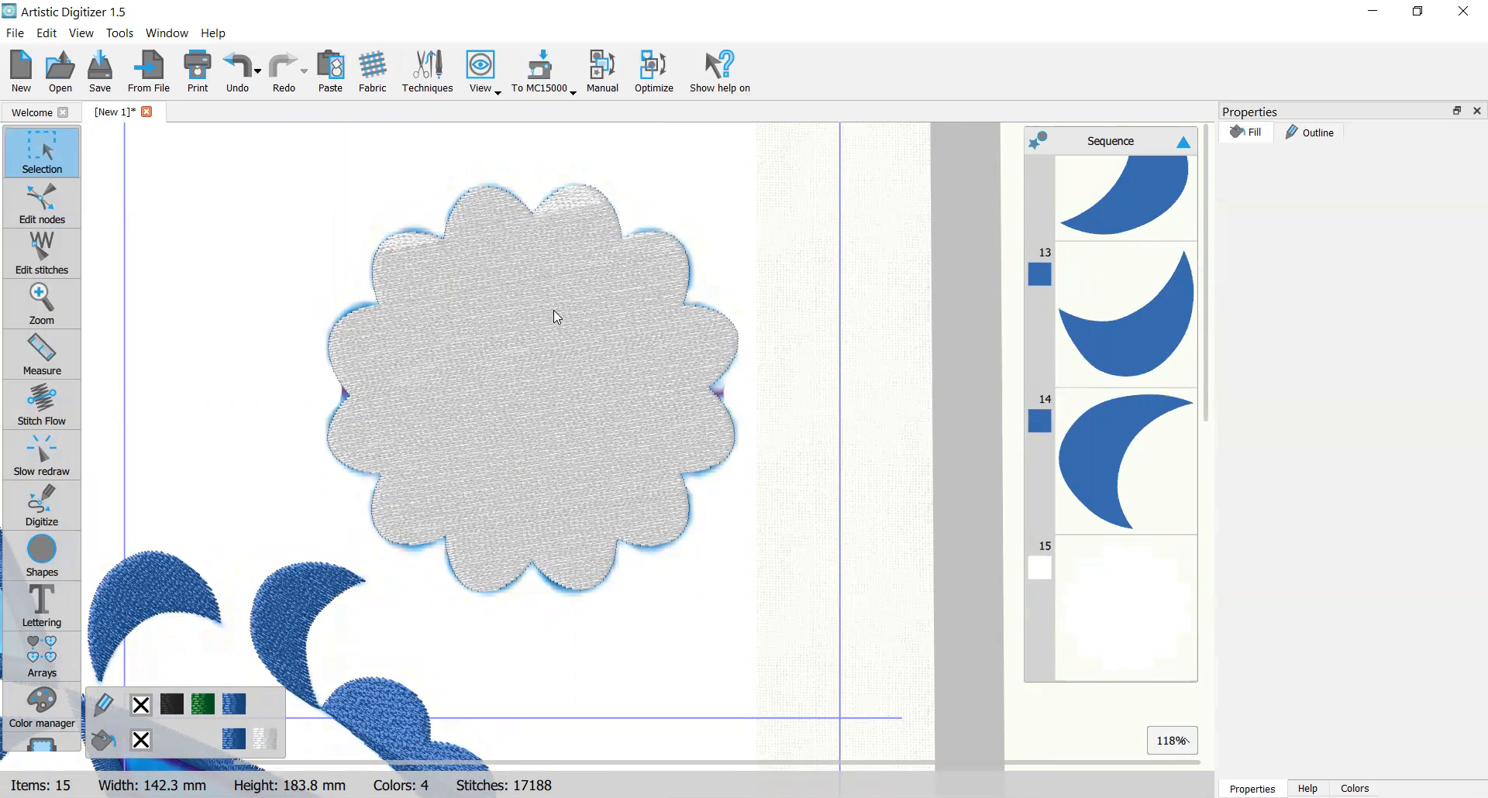
# Step: Draw an ellipse about 60 mm wide and 57 mm high in the empty area beside the hoop
pyautogui.click(43, 553)
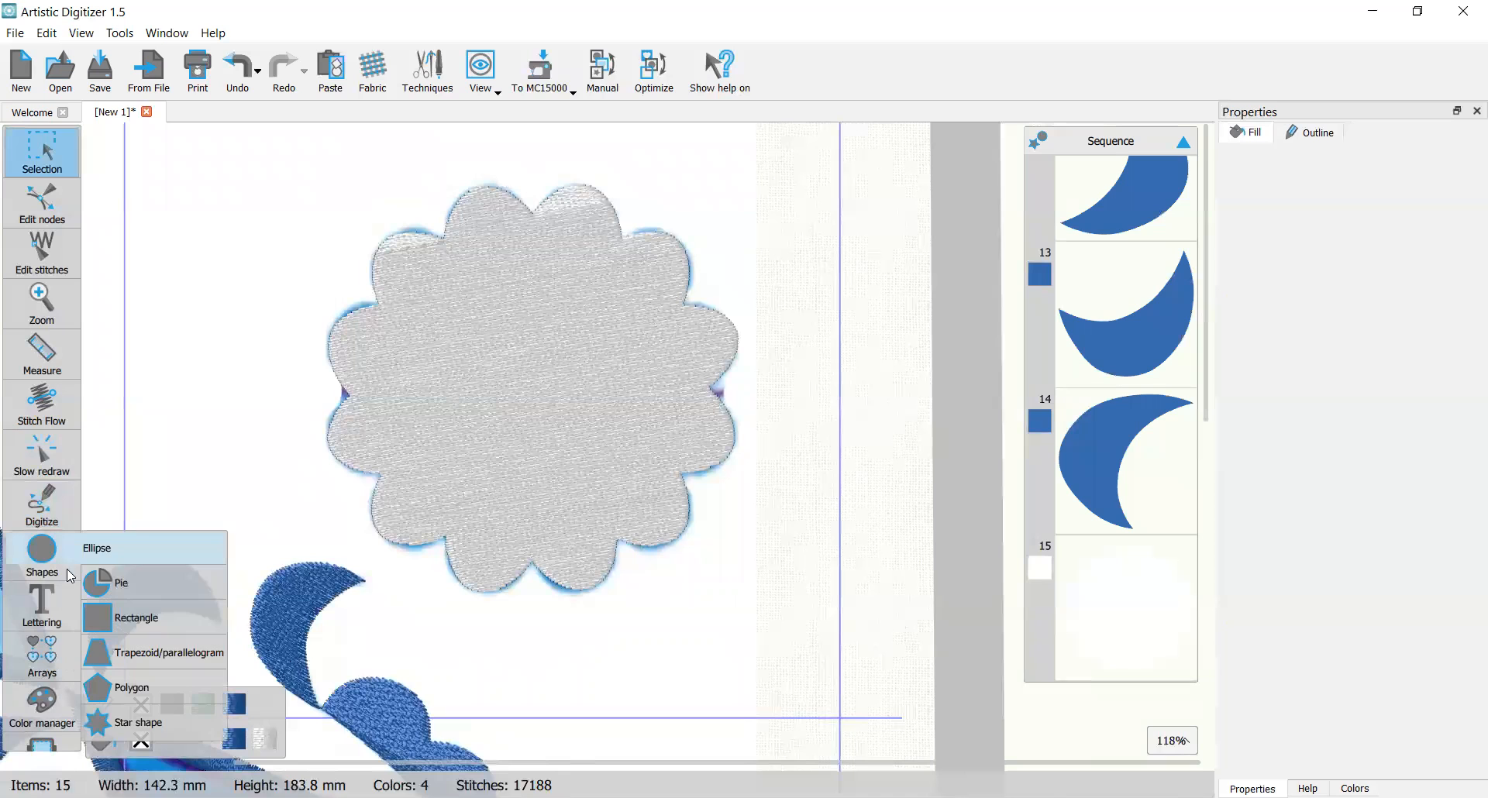
pyautogui.click(45, 555)
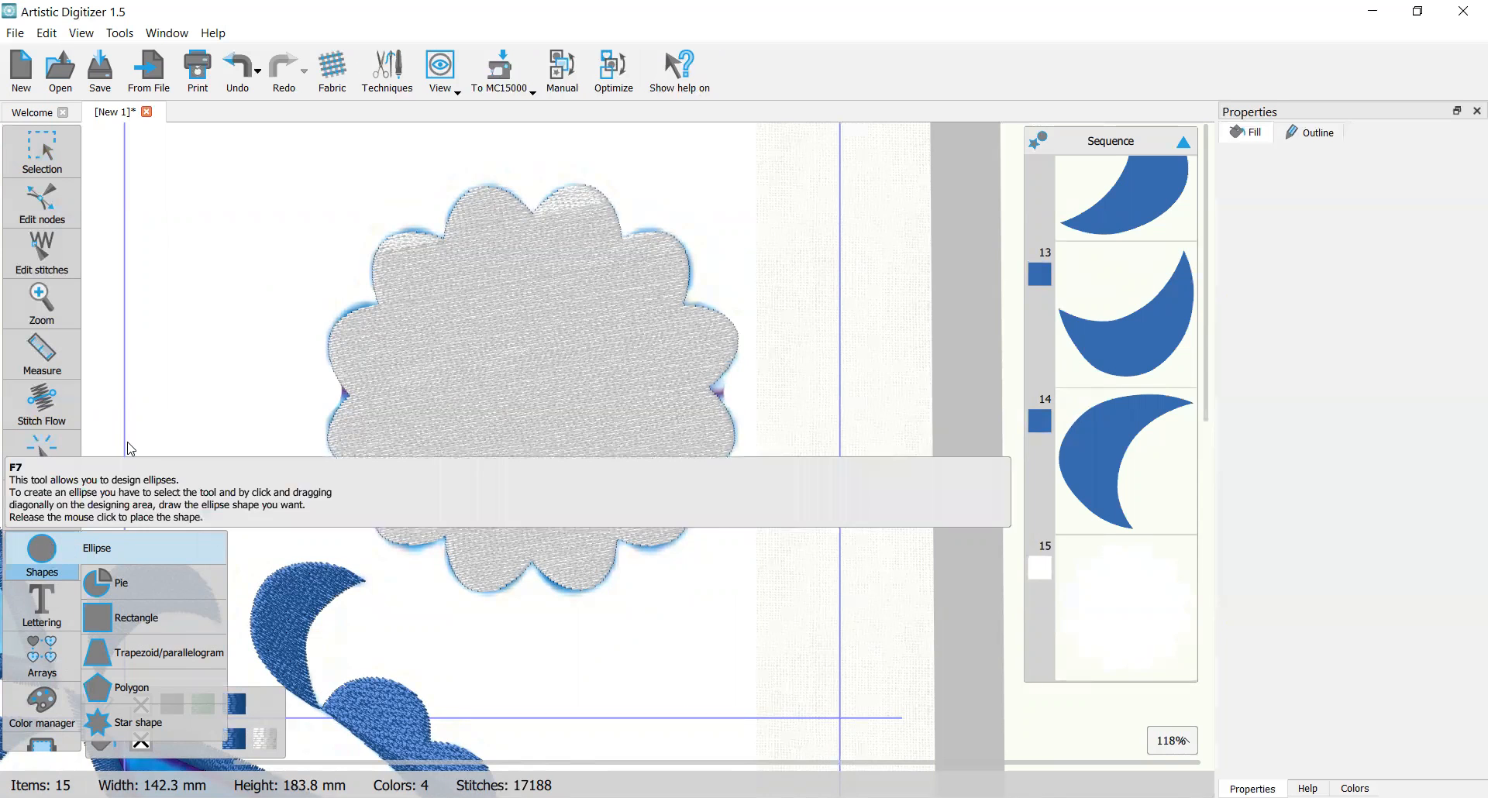
pyautogui.scroll(-4, 230, 234)
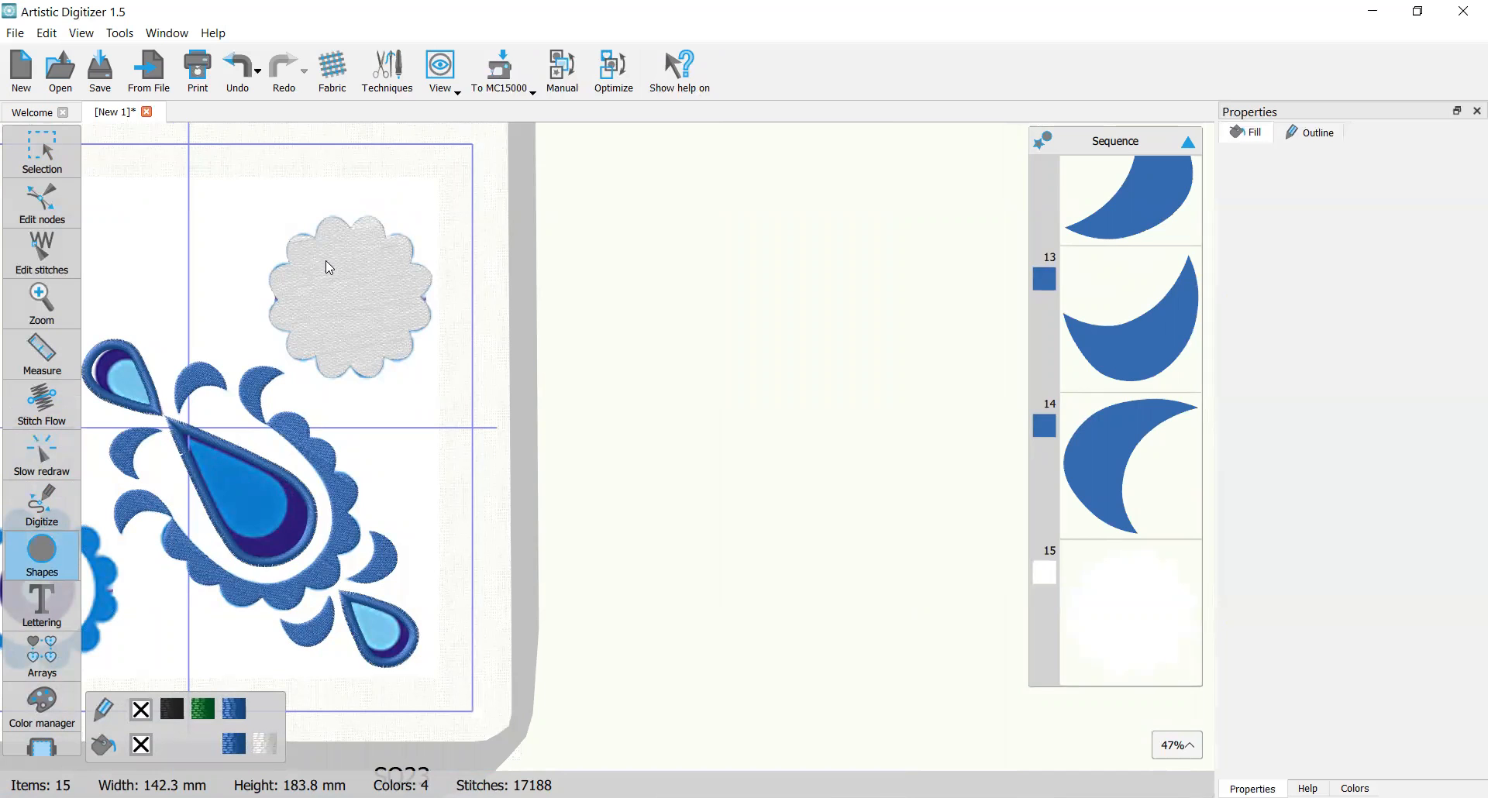
pyautogui.moveTo(549, 253); pyautogui.dragTo(698, 399)
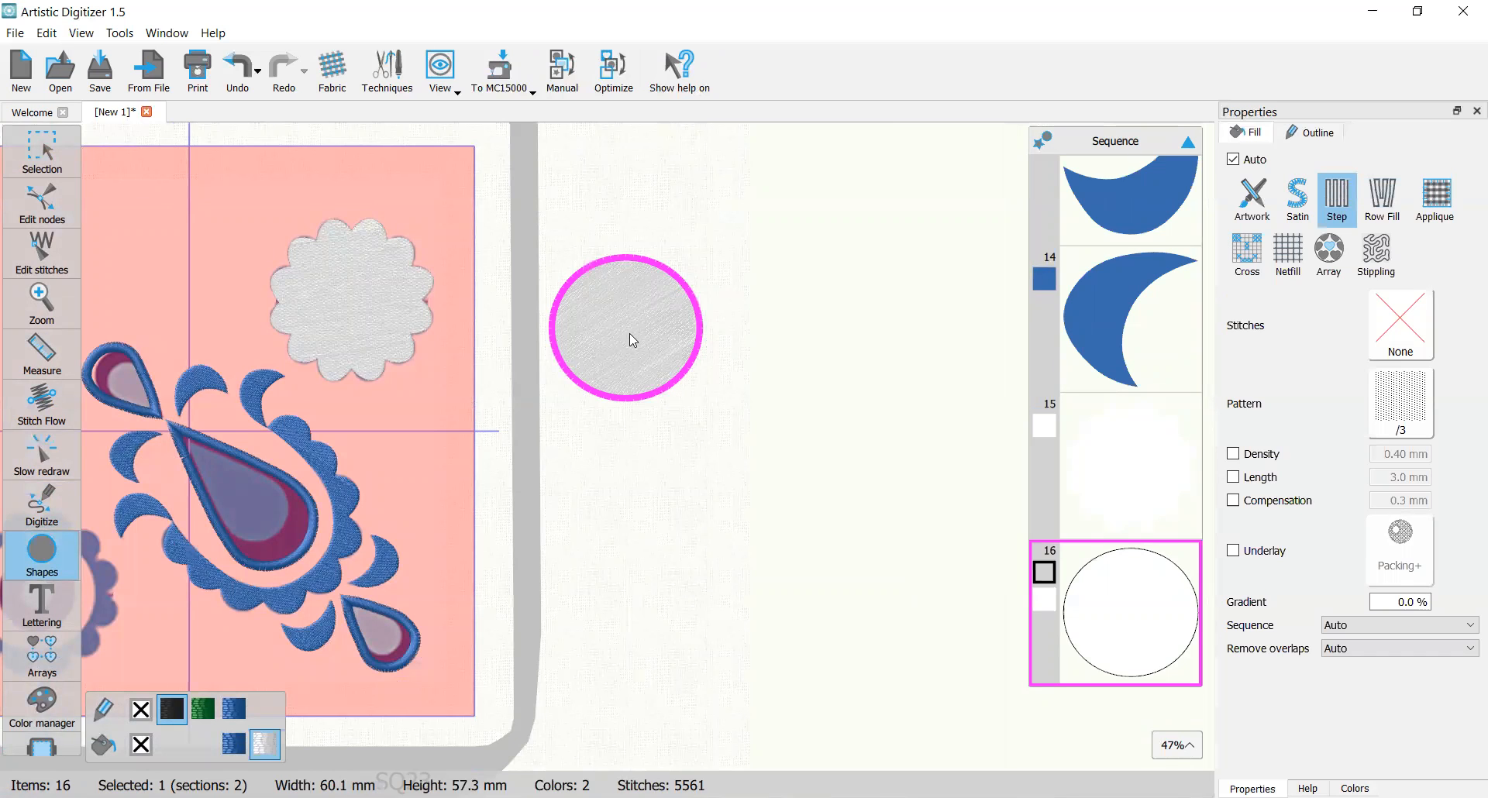
# Step: Set the ellipse's width and height to 62 mm and recolour its outline and fill green
pyautogui.click(19, 155)
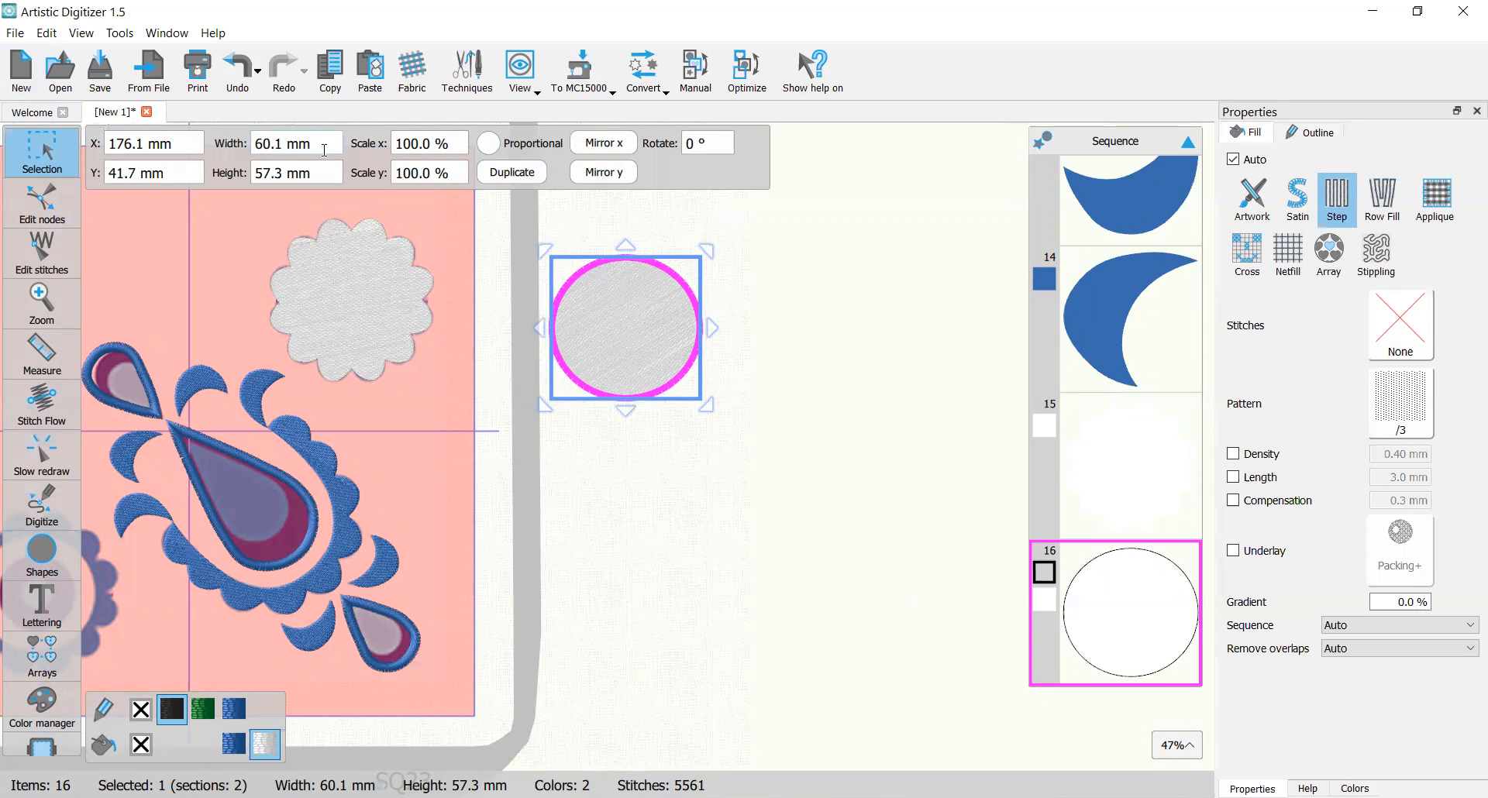
pyautogui.moveTo(324, 150); pyautogui.dragTo(241, 157)
pyautogui.write('62.')
pyautogui.press('Return')
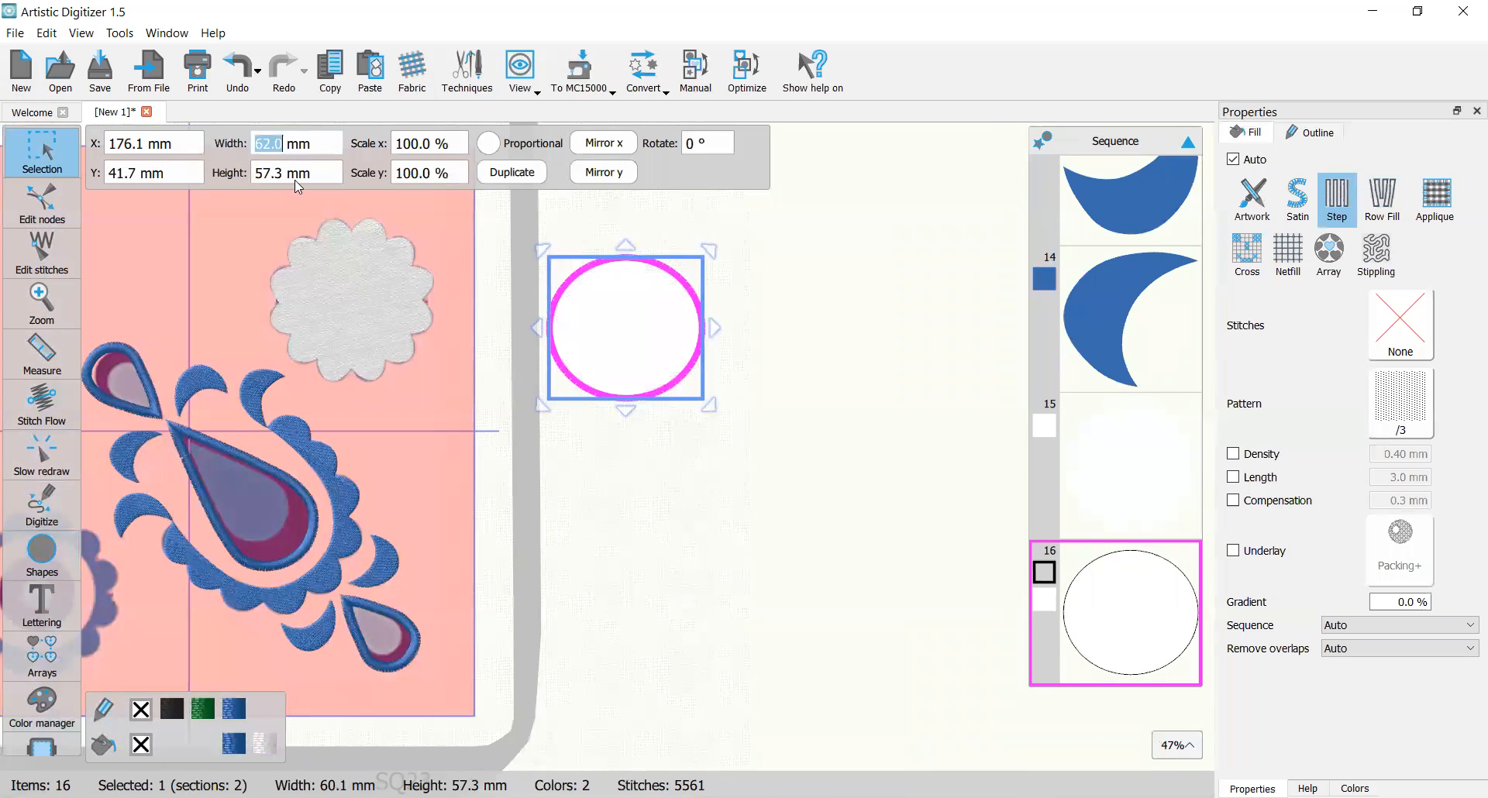
pyautogui.press('Tab')
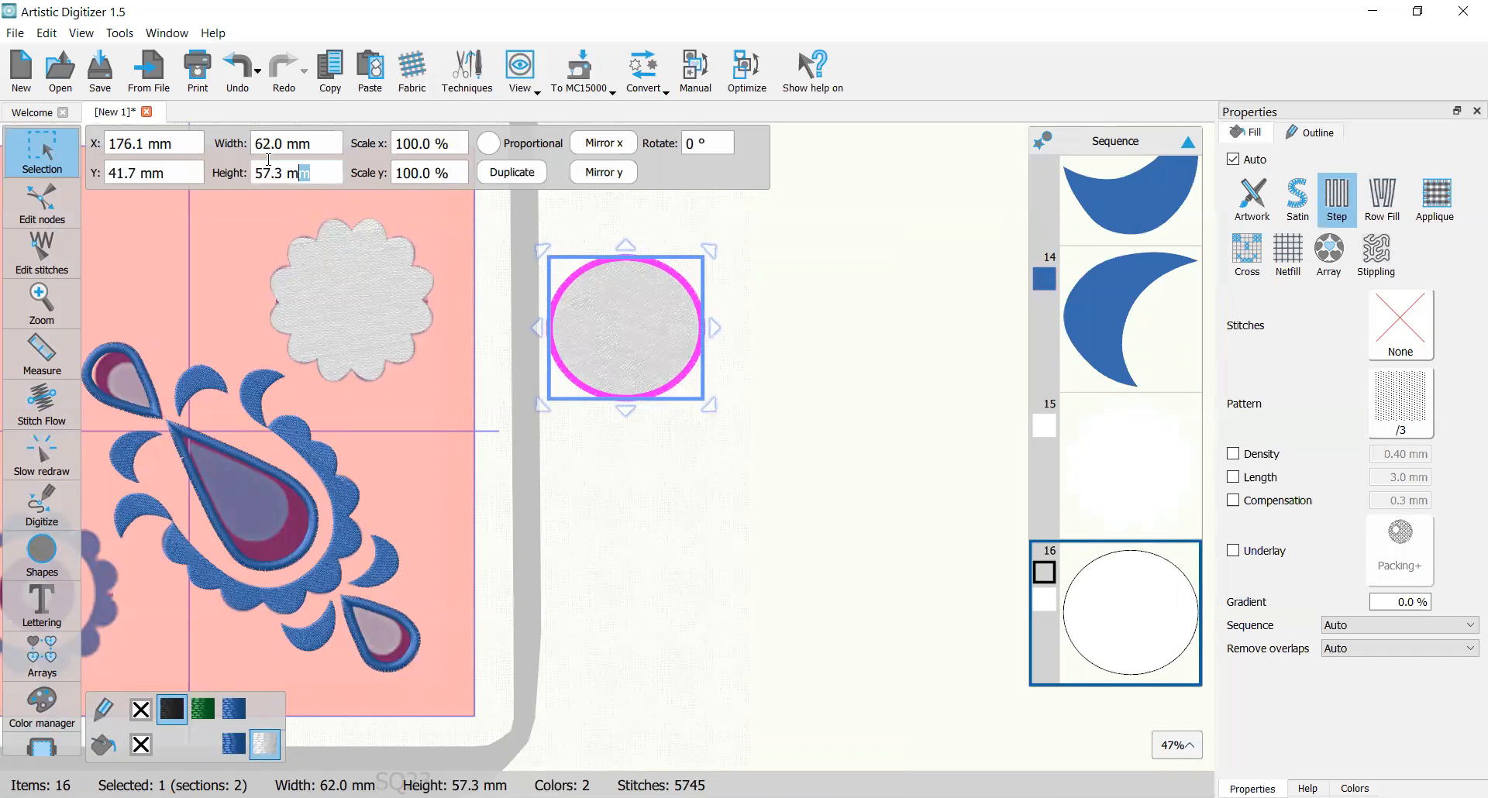
pyautogui.write('62')
pyautogui.press('Return')
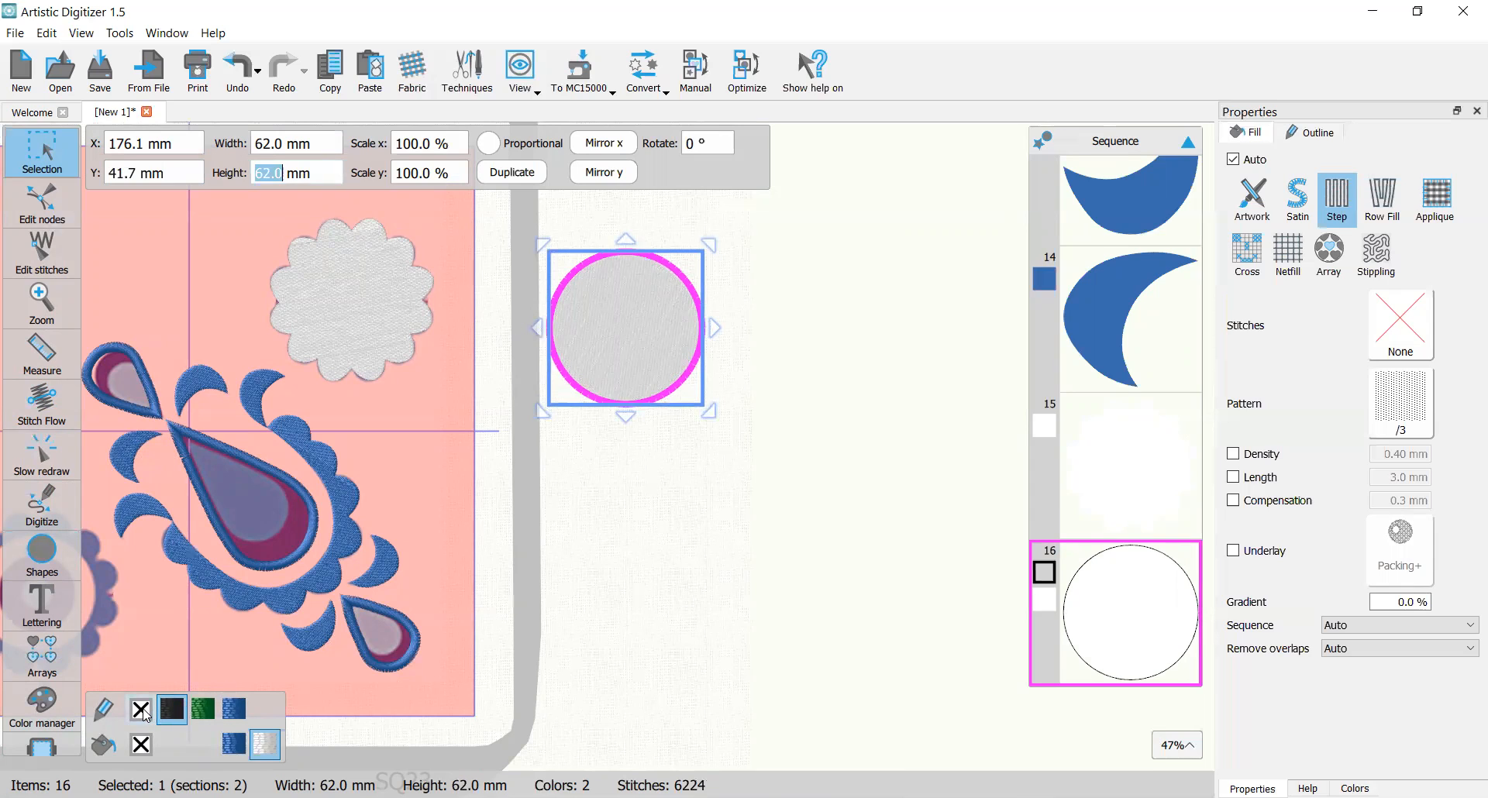
pyautogui.click(202, 718)
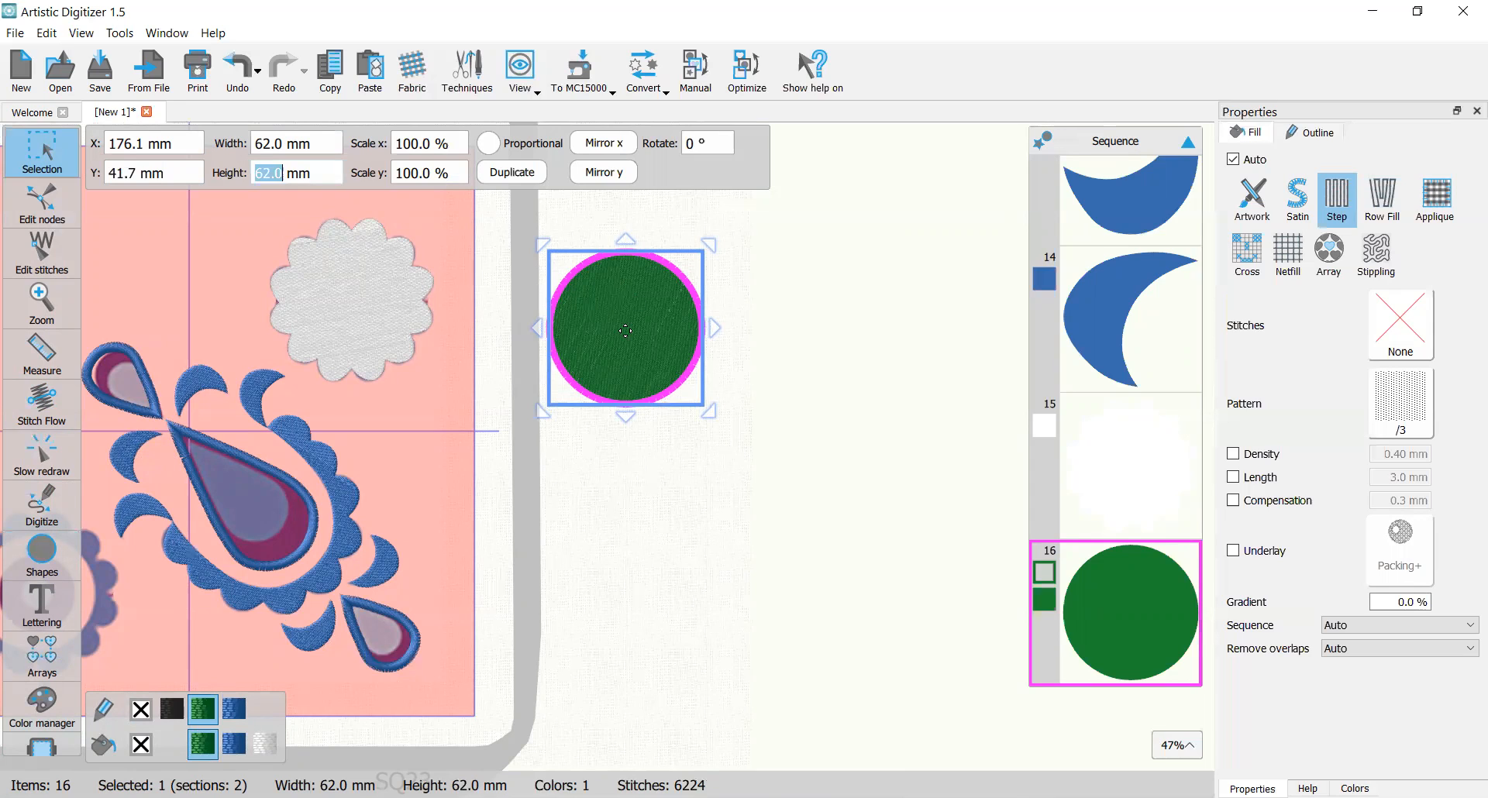
pyautogui.click(881, 299)
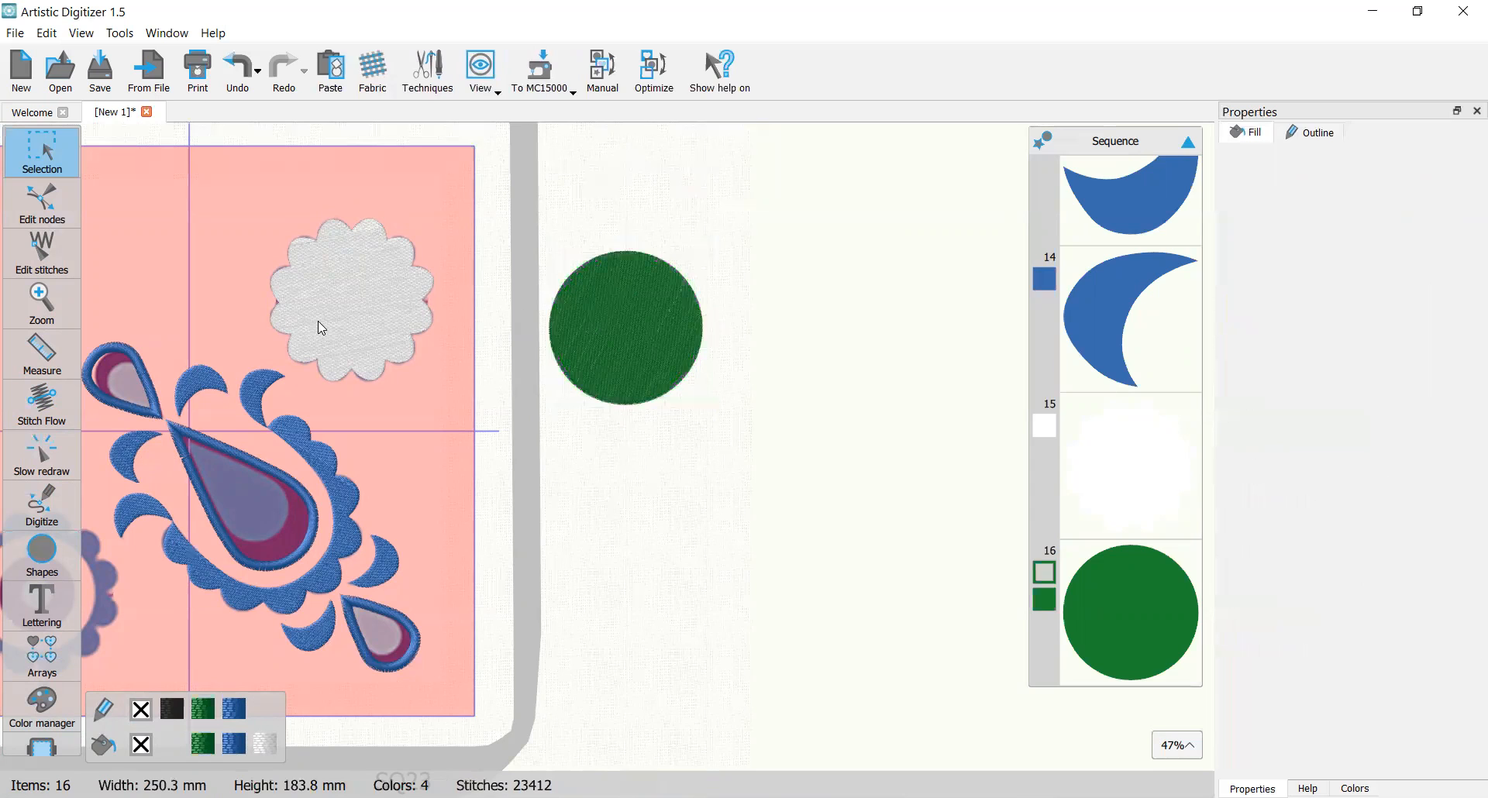
# Step: Move the green circle onto the scalloped flower, roughly centred over it
pyautogui.scroll(-1, 322, 325)
pyautogui.click(587, 320)
pyautogui.moveTo(587, 320); pyautogui.dragTo(352, 300)
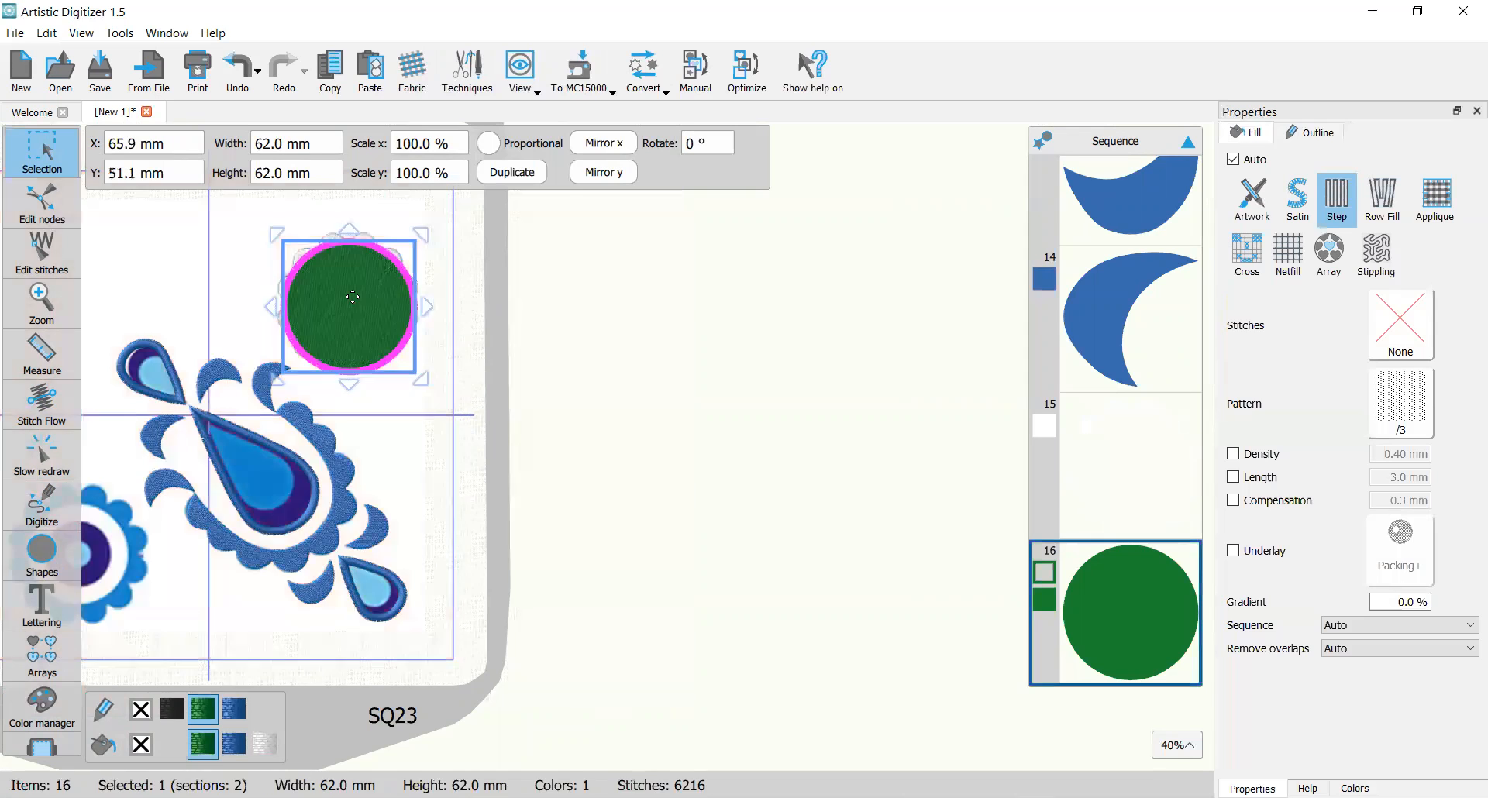
pyautogui.scroll(3, 352, 298)
pyautogui.scroll(-2, 352, 297)
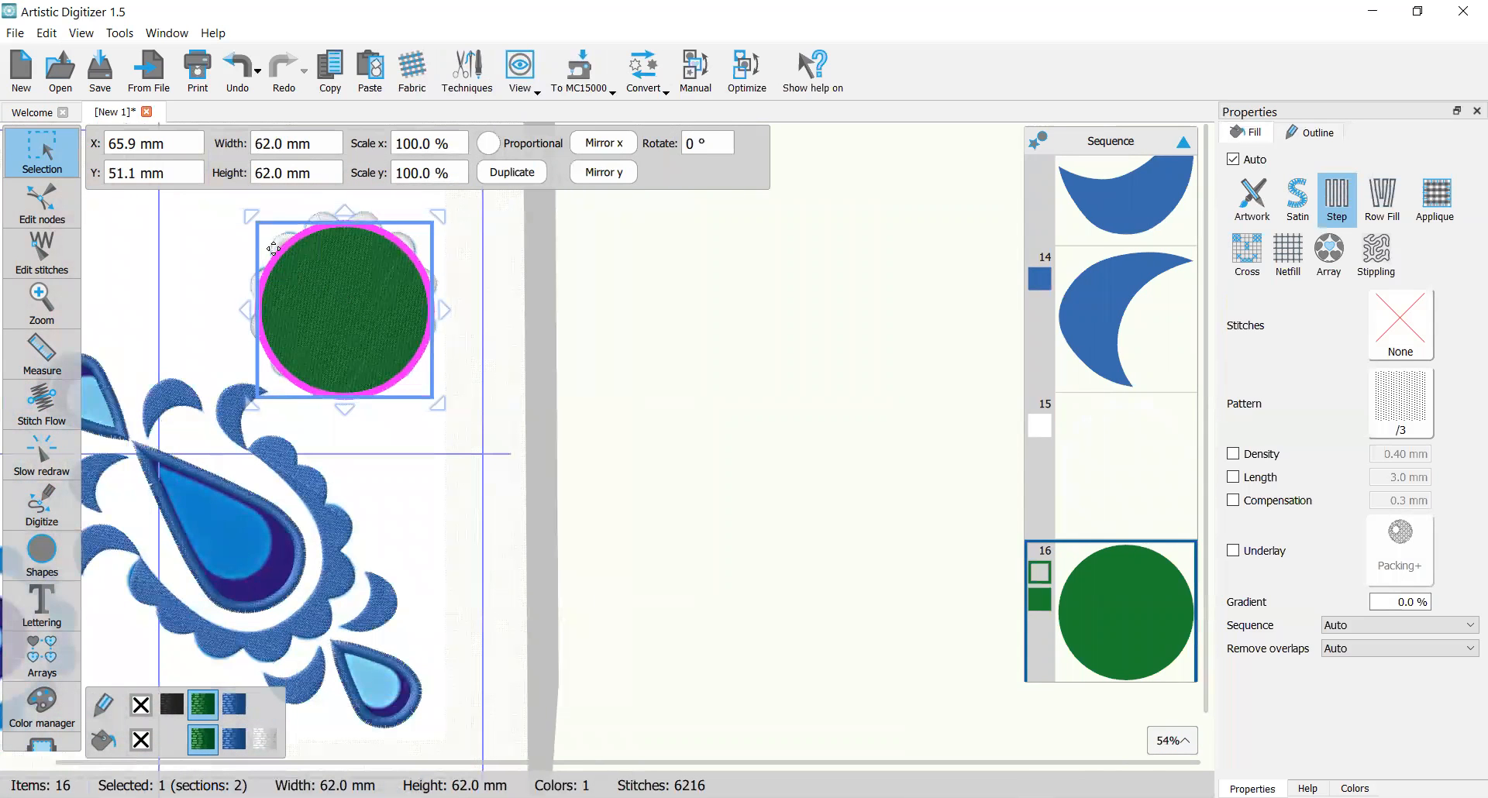
# Step: Shrink the green circle from its upper-left corner, keeping it round, and deselect it
pyautogui.click(251, 216)
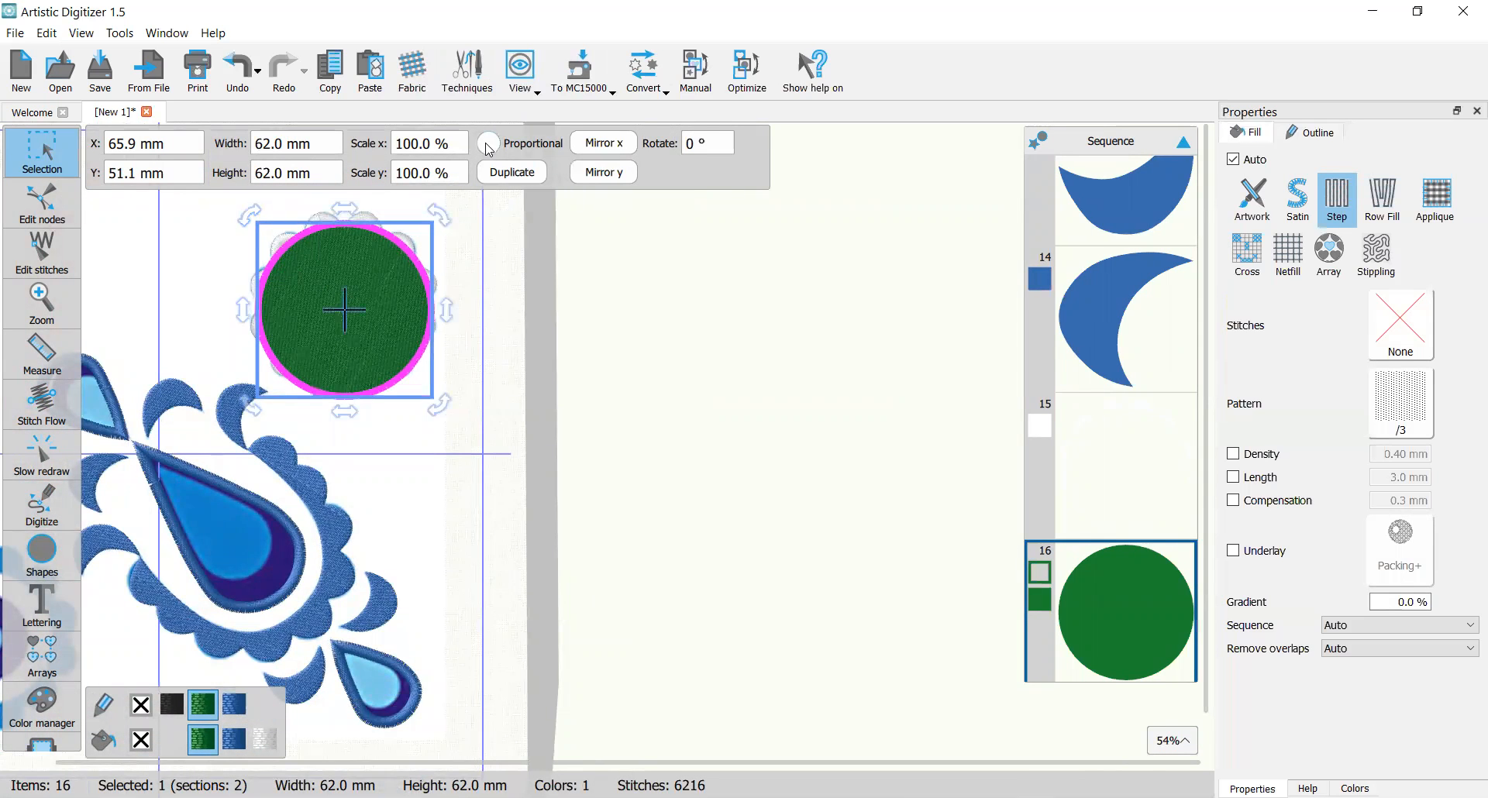
pyautogui.click(272, 219)
pyautogui.moveTo(271, 219); pyautogui.dragTo(287, 236)
pyautogui.scroll(6, 482, 305)
pyautogui.click(349, 342)
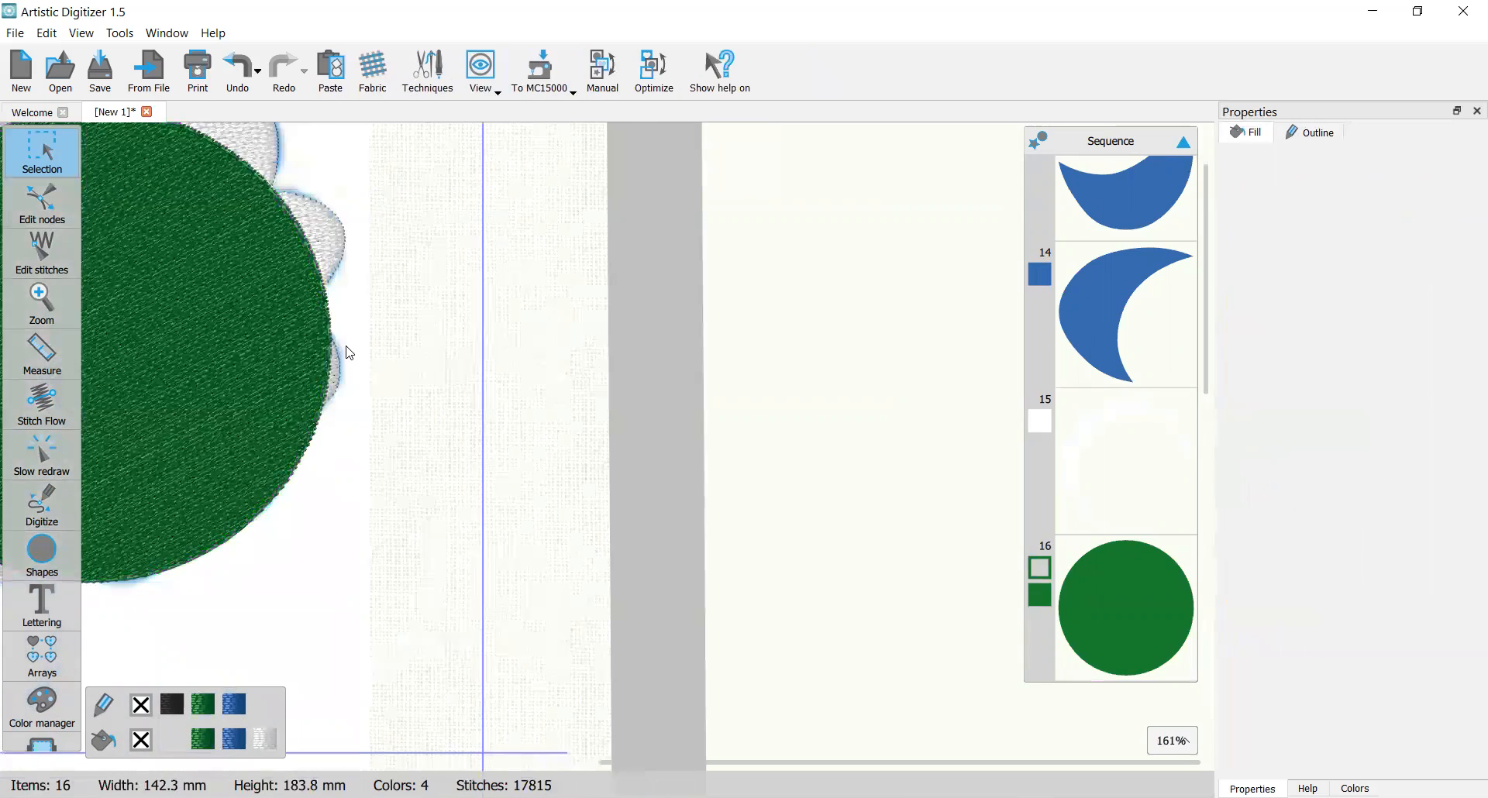
pyautogui.scroll(-5, 349, 341)
pyautogui.press('Left')
pyautogui.press('Left')
pyautogui.press('Left')
pyautogui.press('Left')
pyautogui.press('Left')
pyautogui.press('Left')
pyautogui.press('Up')
pyautogui.press('Up')
pyautogui.press('Up')
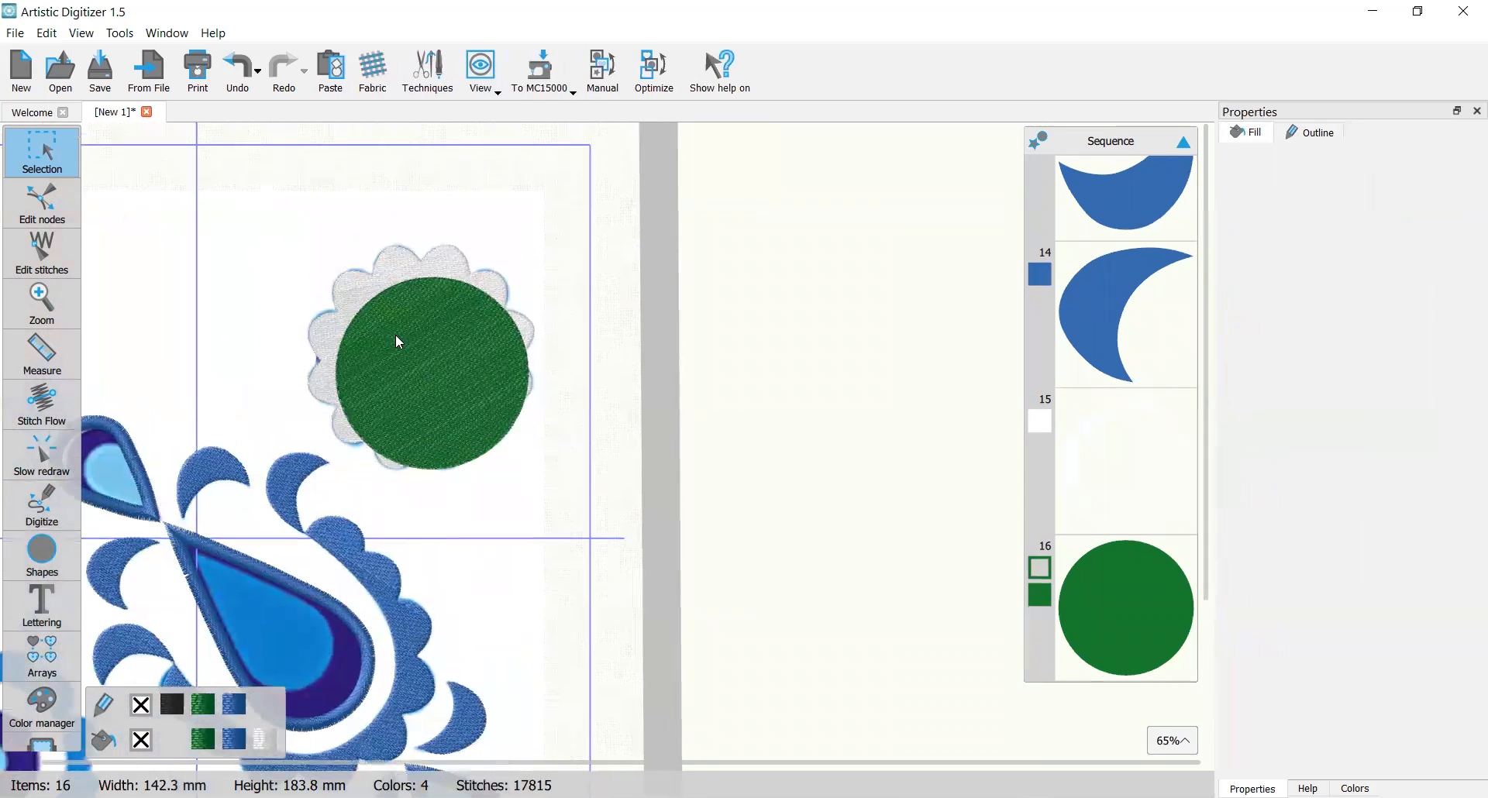
pyautogui.scroll(2, 446, 434)
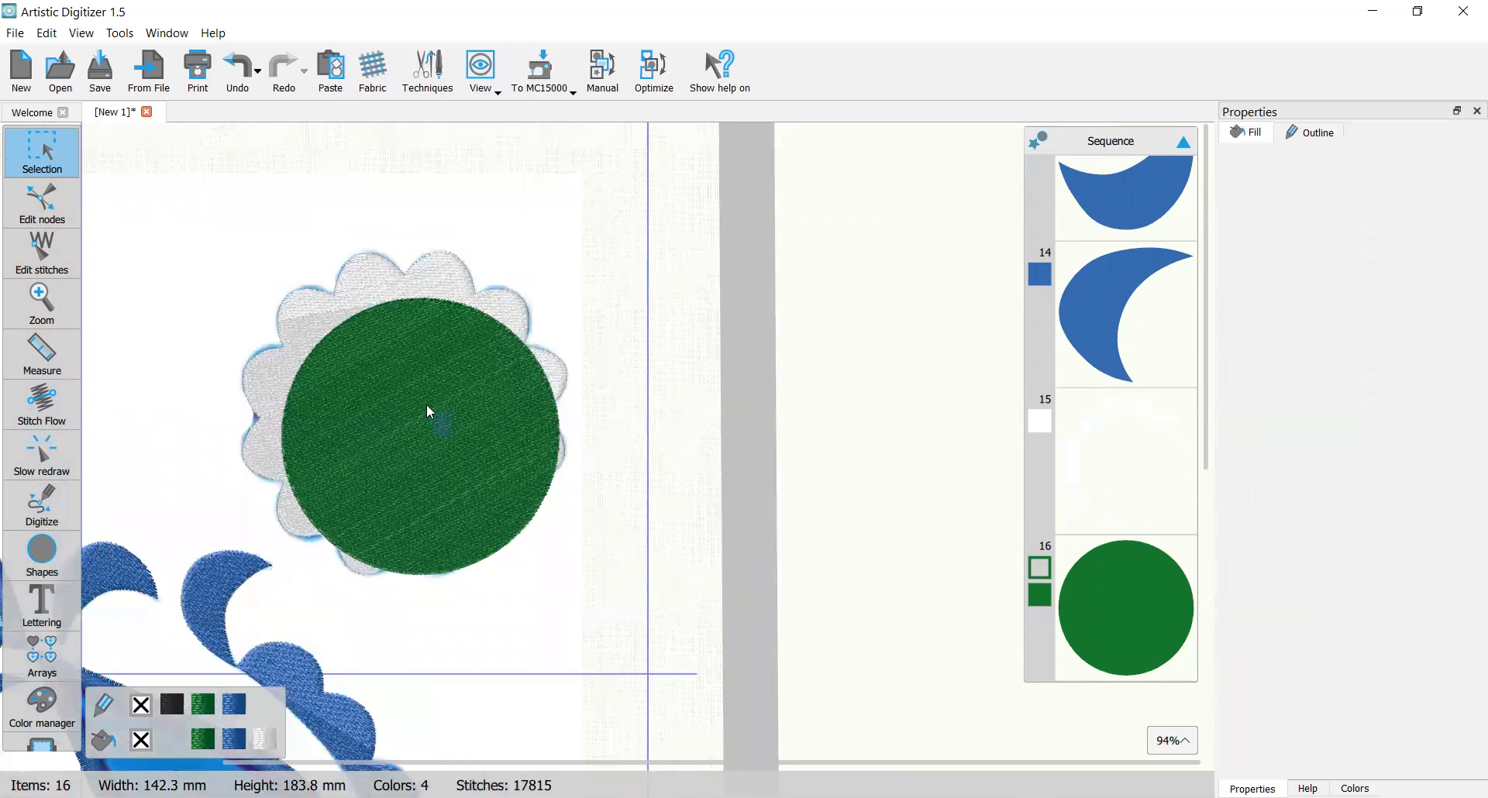
# Step: Shrink the green circle to about 51 mm across and recentre it on the scalloped flower
pyautogui.click(420, 396)
pyautogui.moveTo(419, 396); pyautogui.dragTo(418, 397)
pyautogui.moveTo(264, 279); pyautogui.dragTo(288, 308)
pyautogui.moveTo(449, 424); pyautogui.dragTo(434, 402)
pyautogui.click(646, 364)
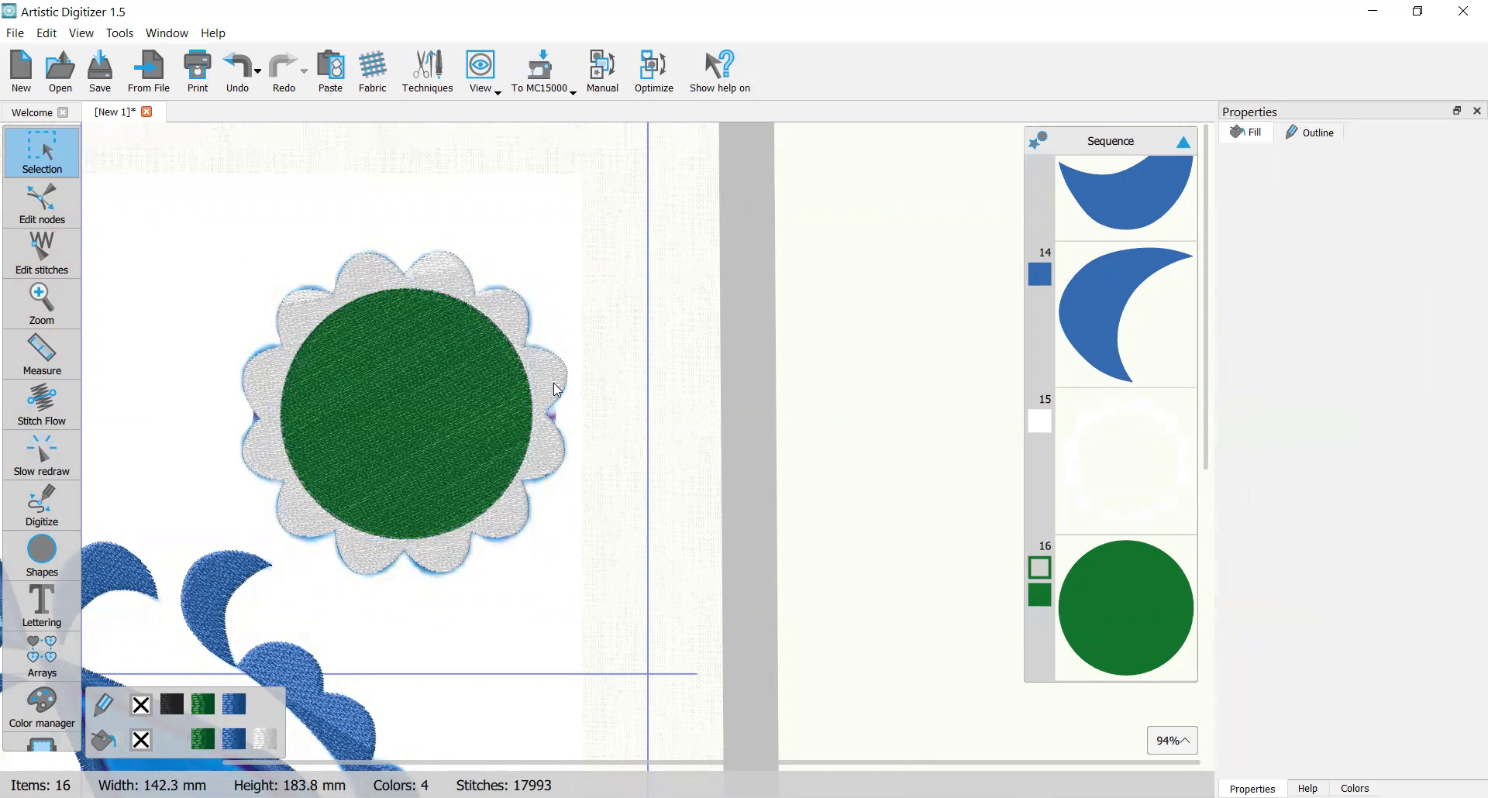
# Step: Nudge the green circle slightly to the left within the scalloped flower and deselect it
pyautogui.click(419, 384)
pyautogui.press('Left')
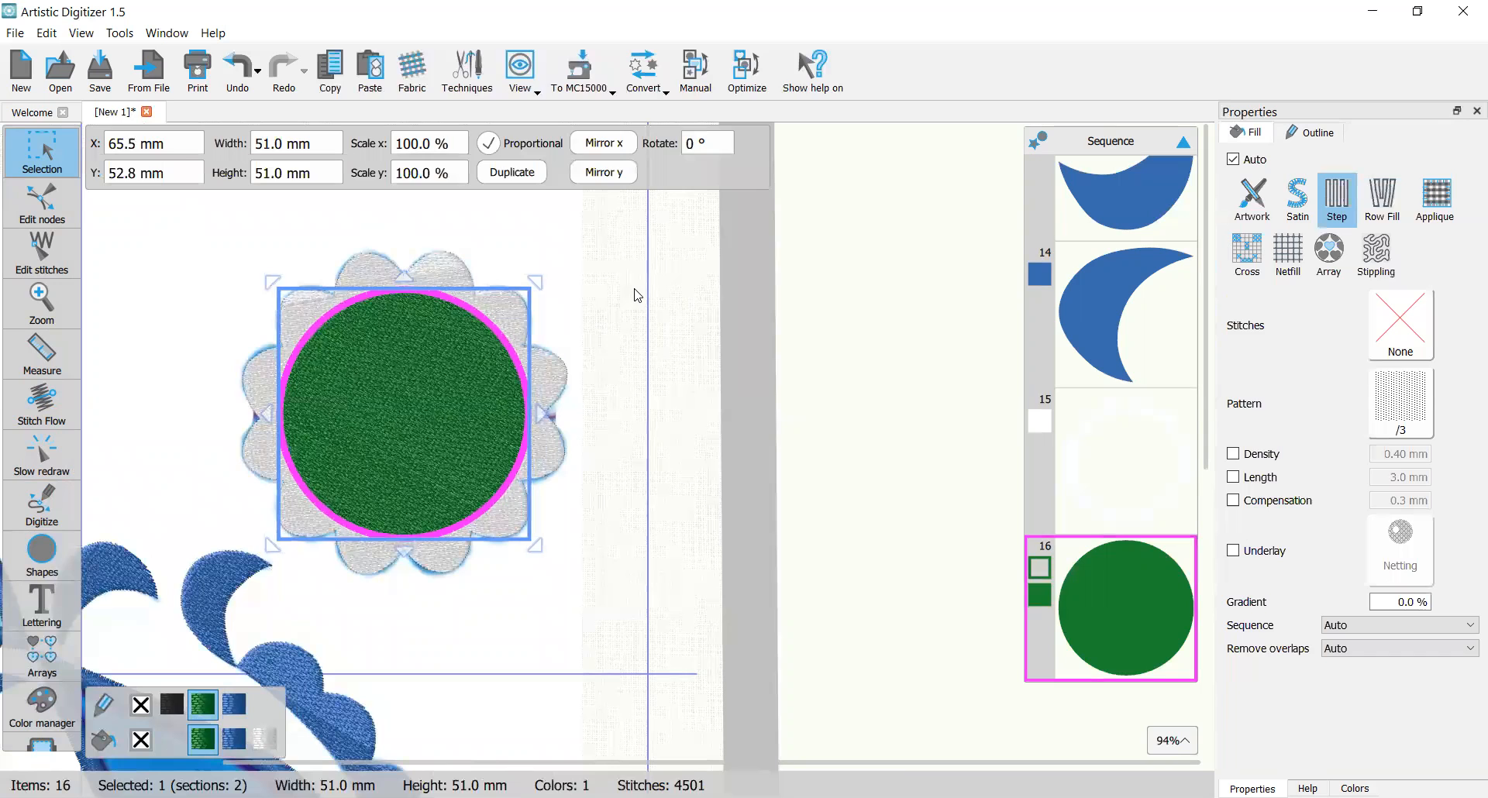
pyautogui.click(677, 351)
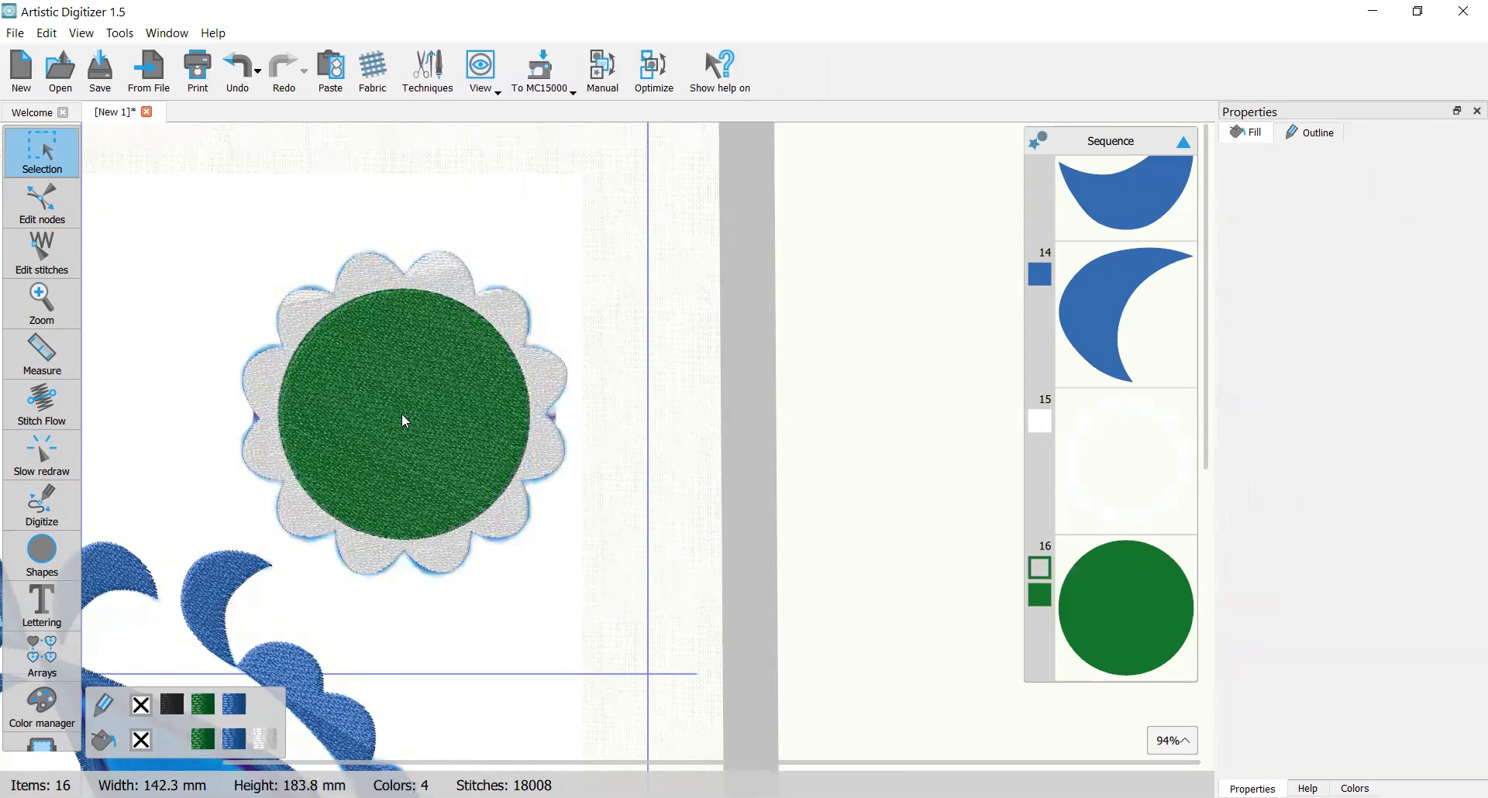
# Step: Set the green circle's width and height to 50 mm, keeping its proportions
pyautogui.click(427, 407)
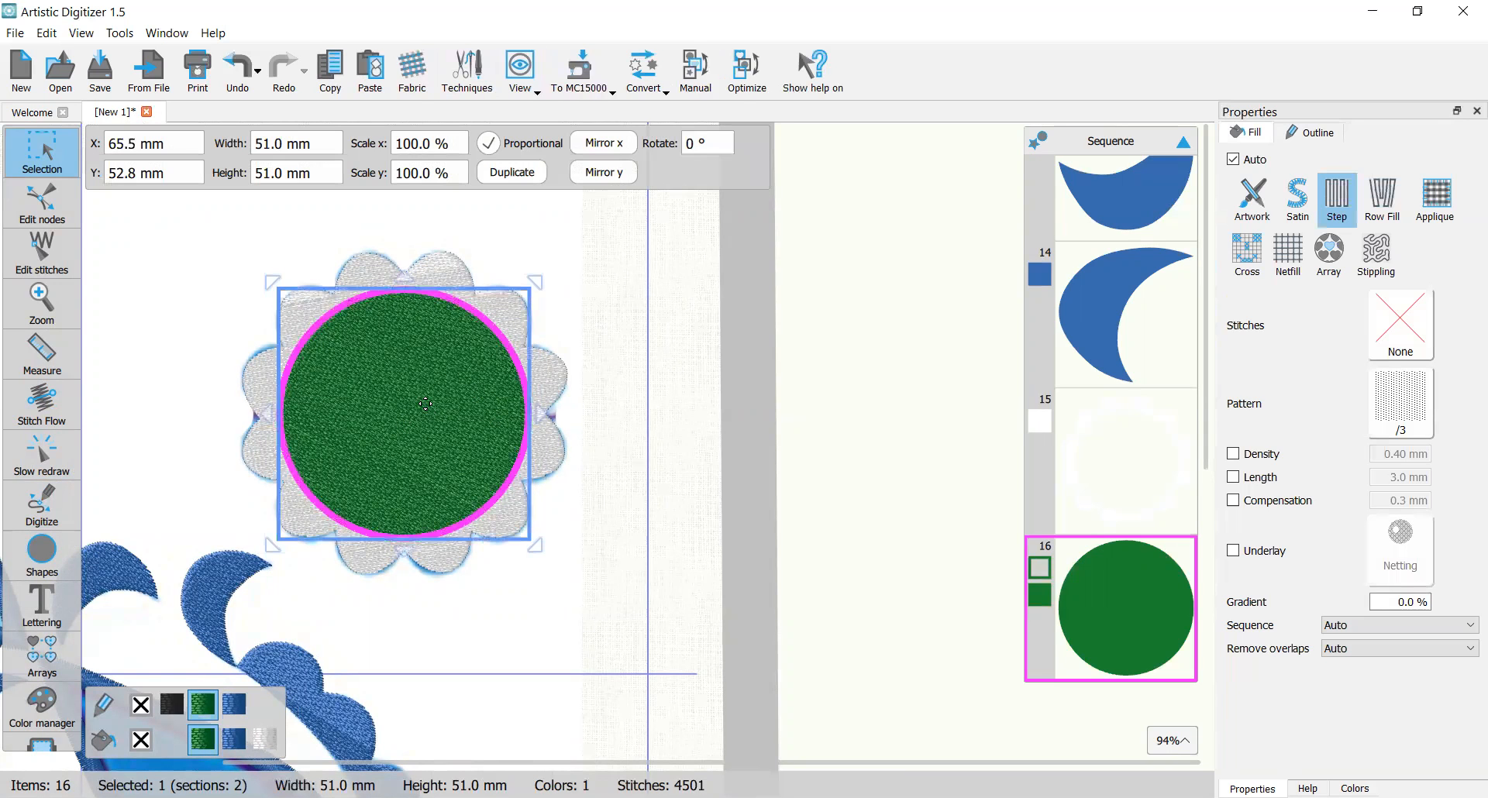
pyautogui.click(321, 175)
pyautogui.write('50')
pyautogui.press('Return')
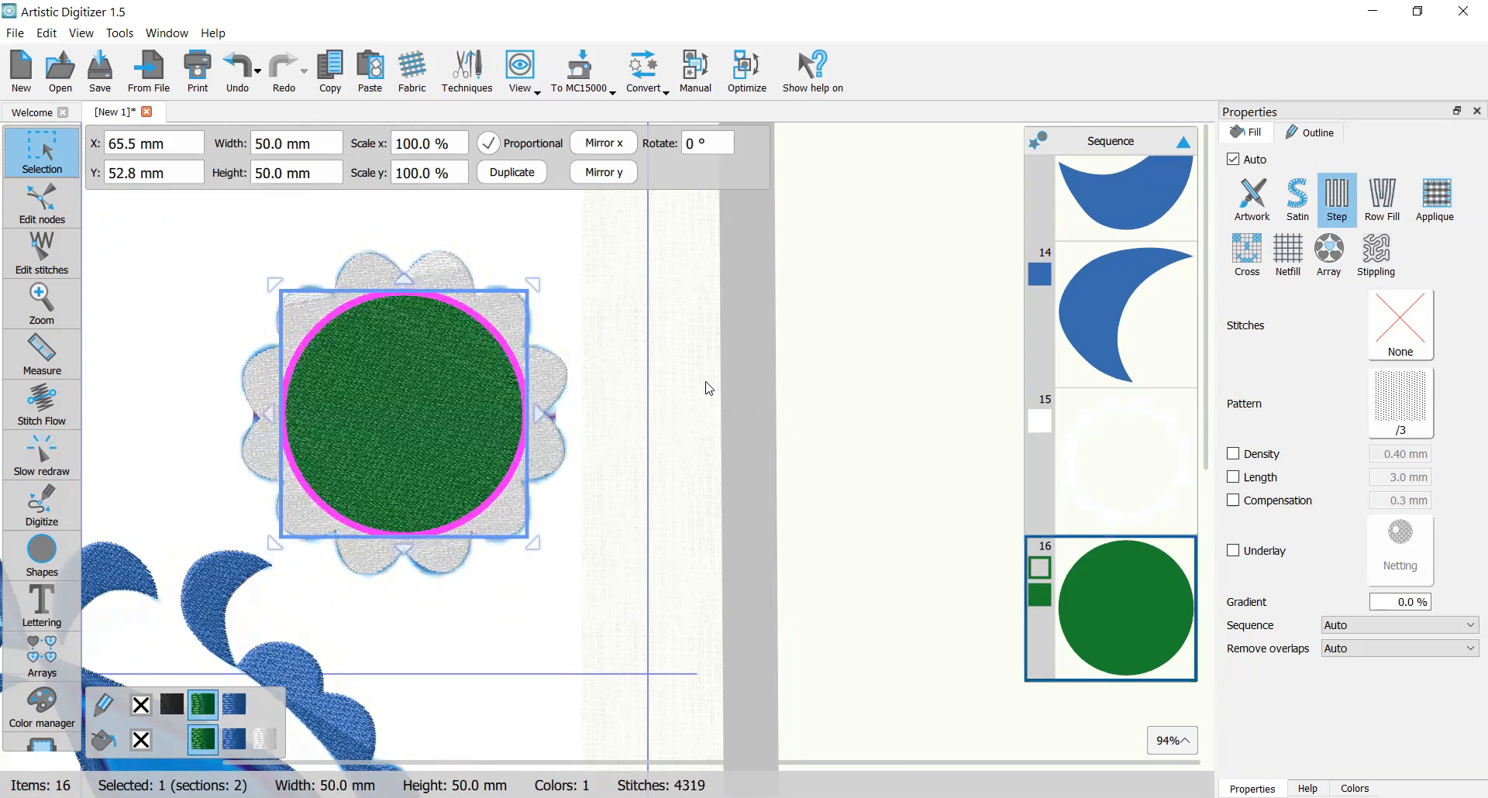
pyautogui.click(706, 382)
# Step: Nudge the green circle slightly downward to even out the scalloped margin around it, and deselect it
pyautogui.click(441, 437)
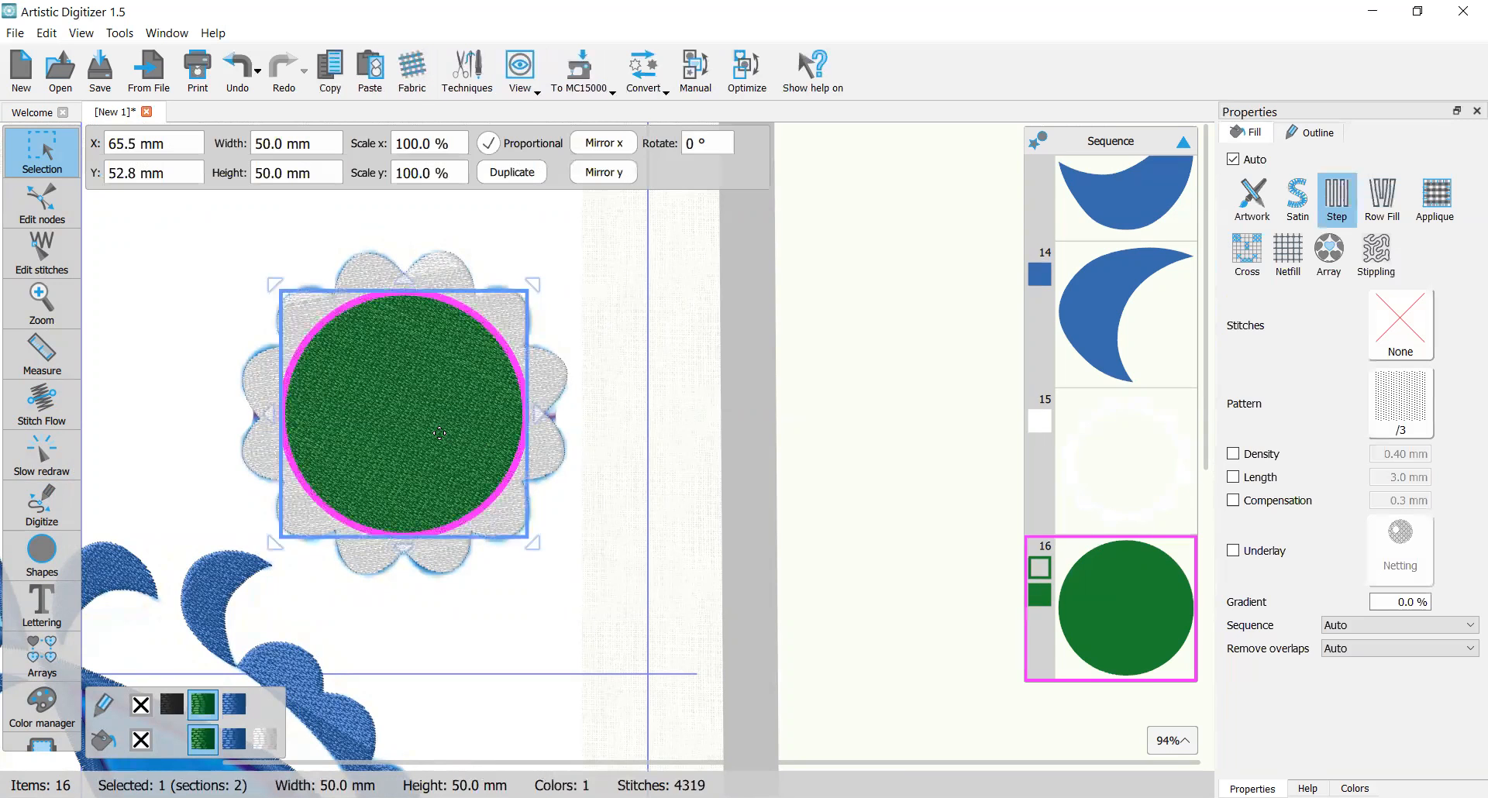
pyautogui.press('Down')
pyautogui.press('Down')
pyautogui.press('Down')
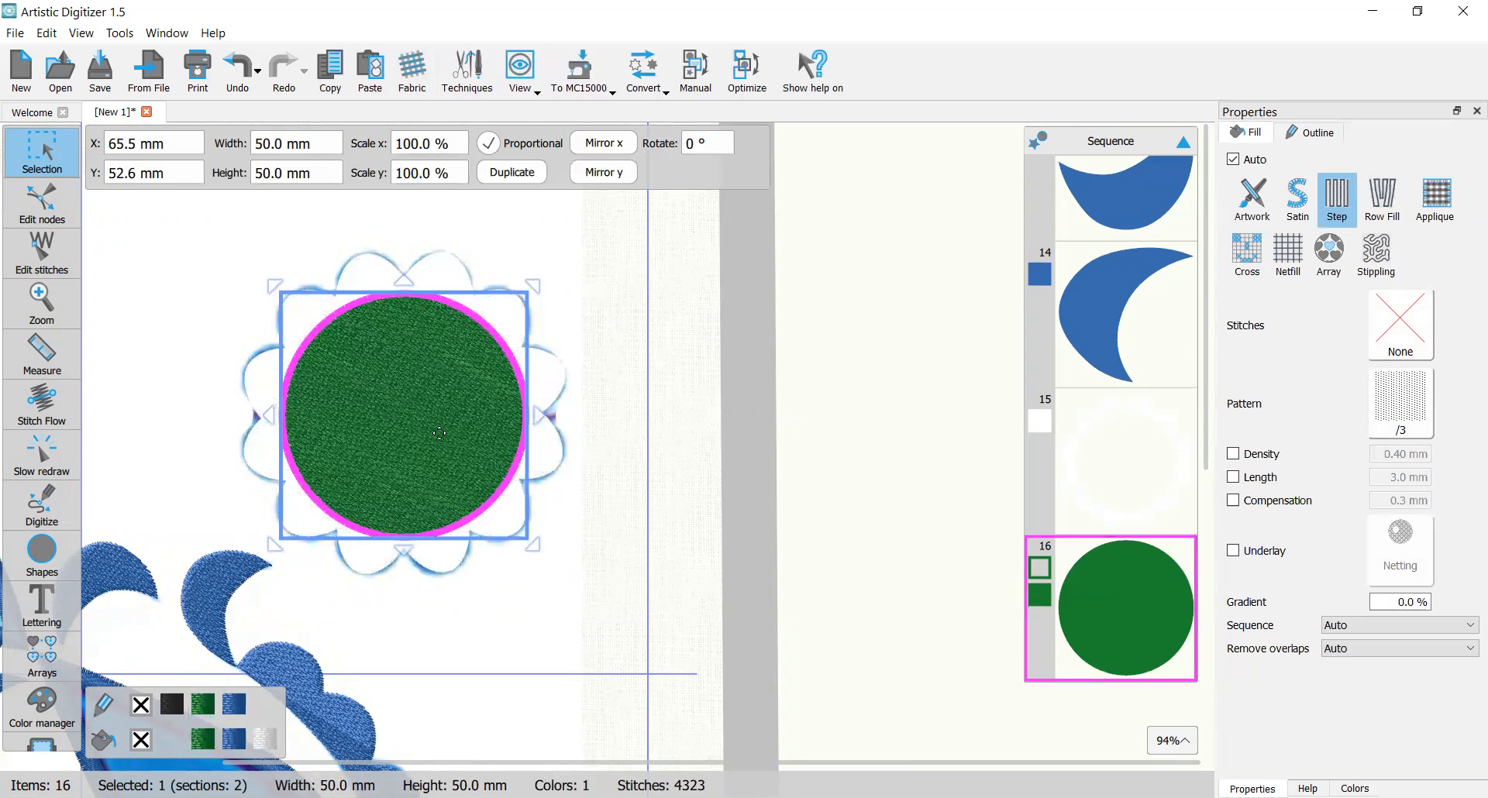
pyautogui.click(612, 333)
# Step: Select the green circle and the white scalloped flower together
pyautogui.scroll(-2, 480, 373)
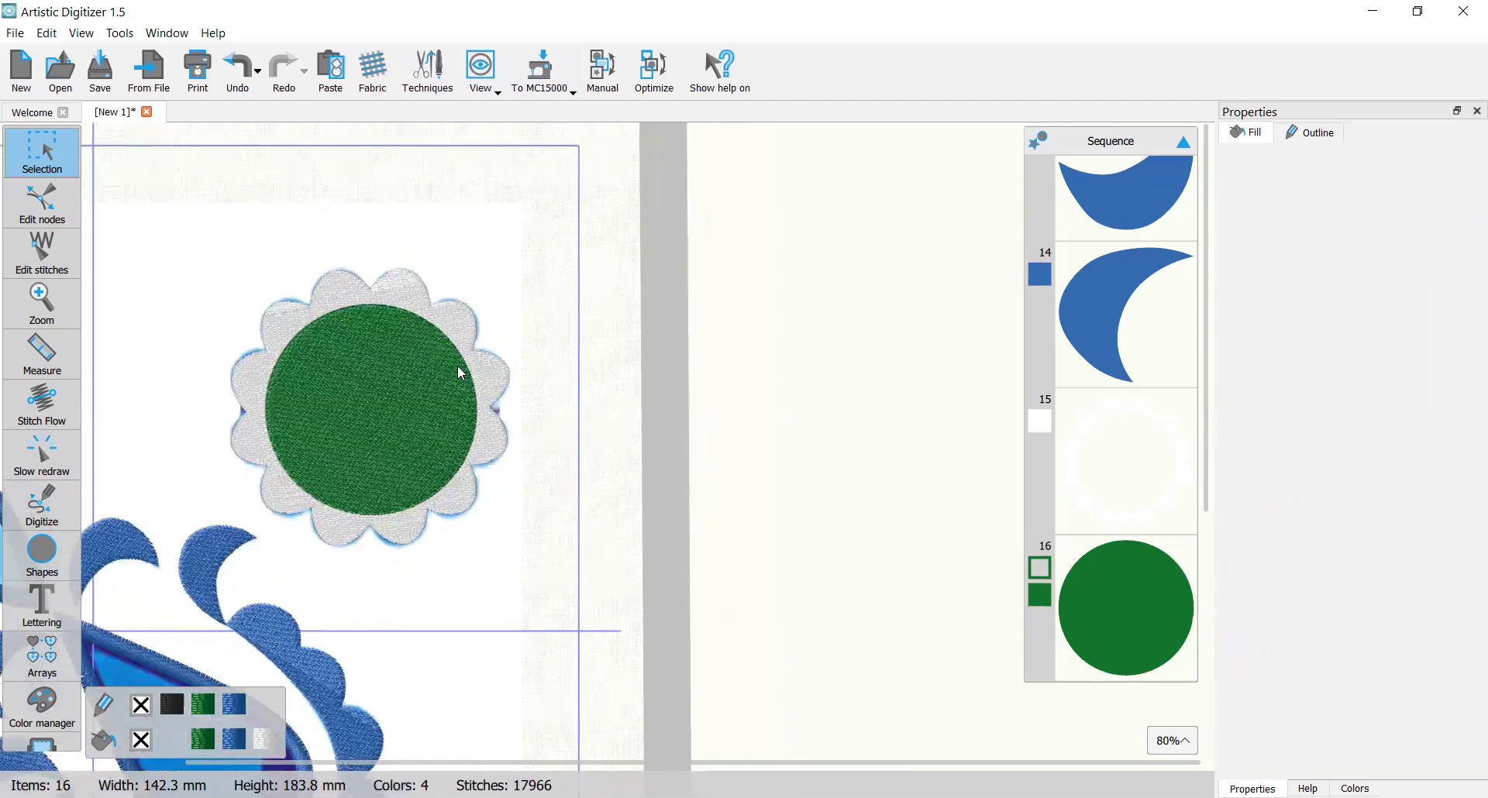
pyautogui.scroll(-1, 456, 367)
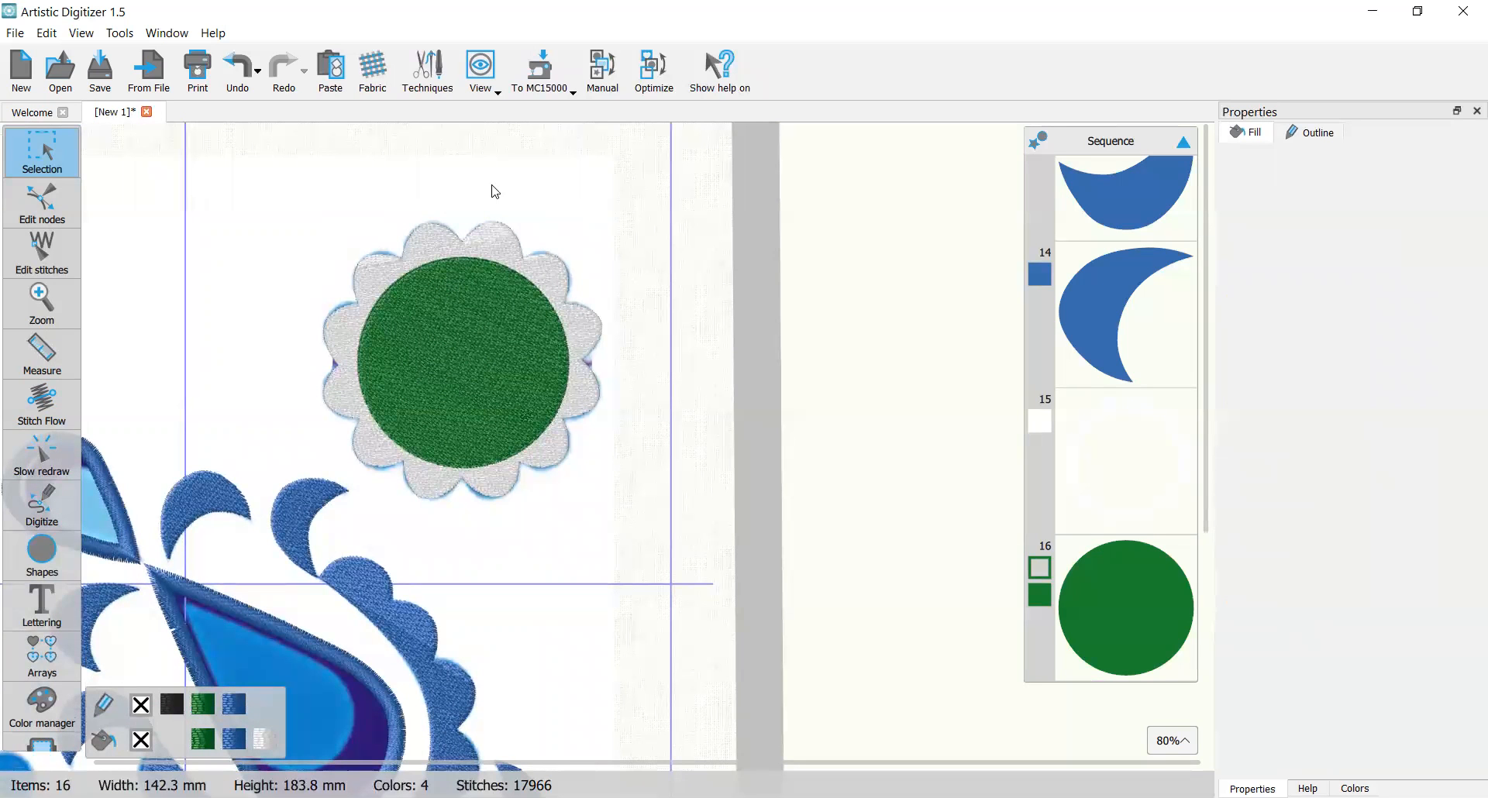
pyautogui.scroll(2, 464, 329)
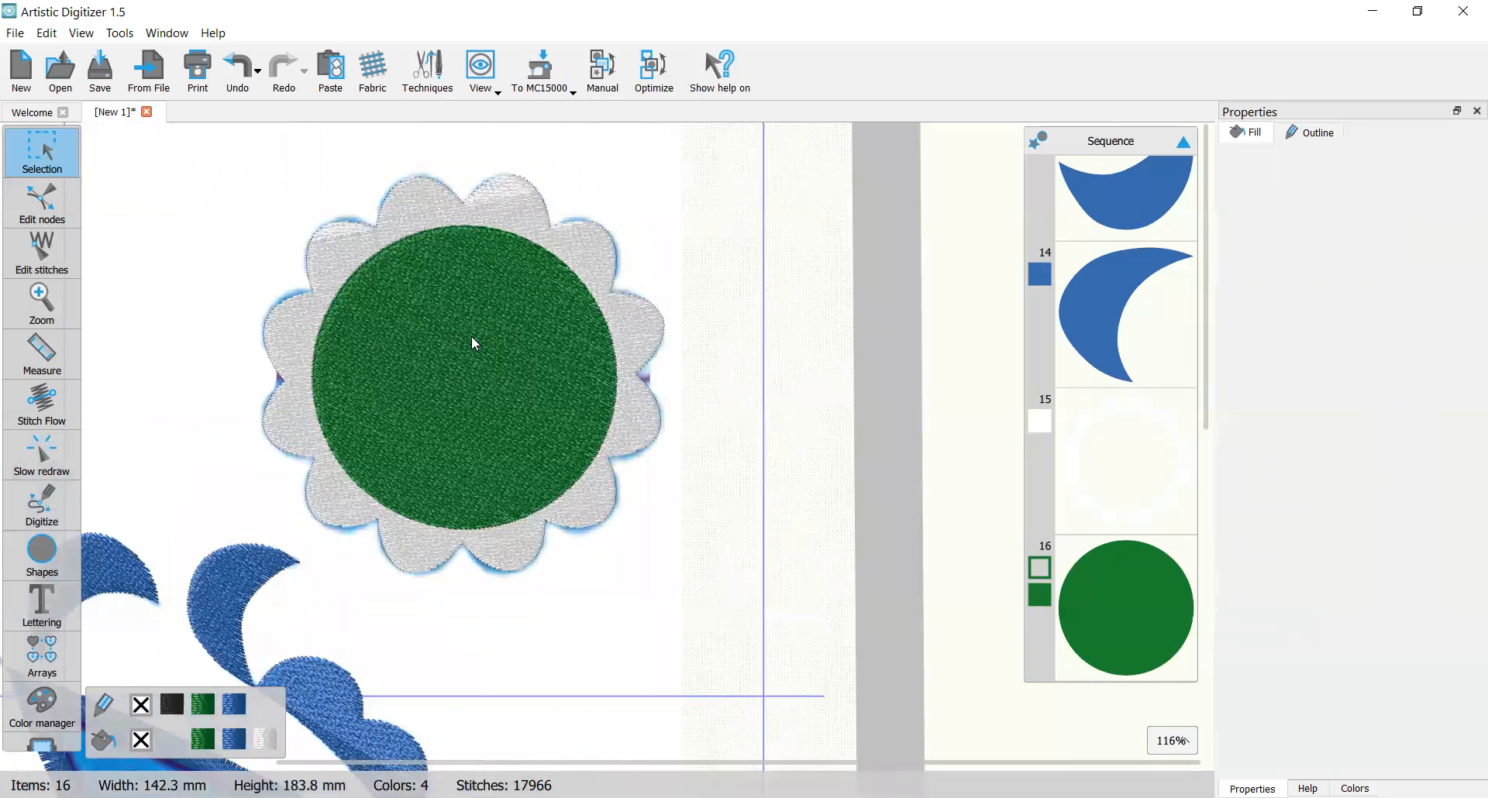
pyautogui.click(471, 337)
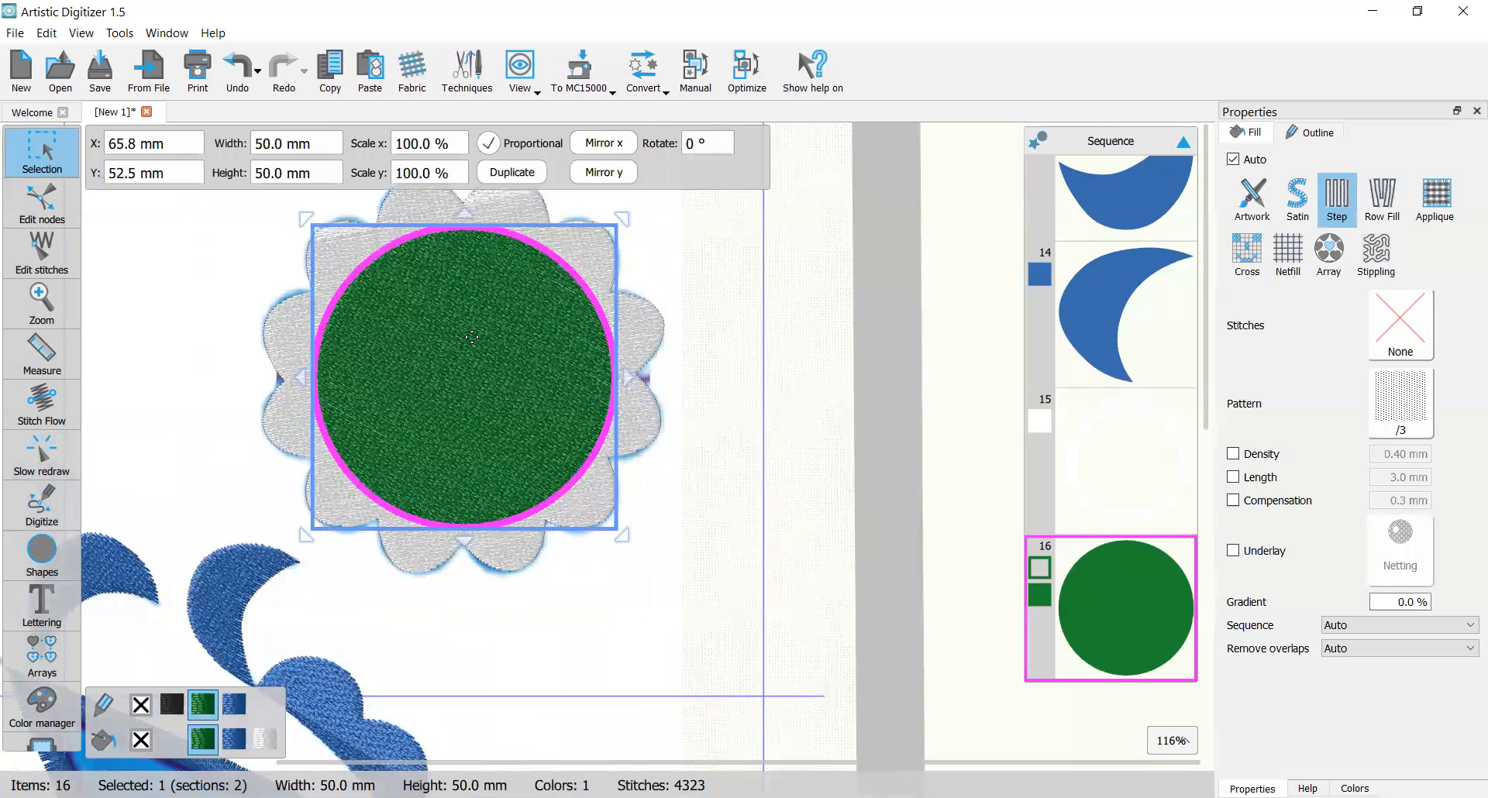
pyautogui.scroll(-1, 471, 337)
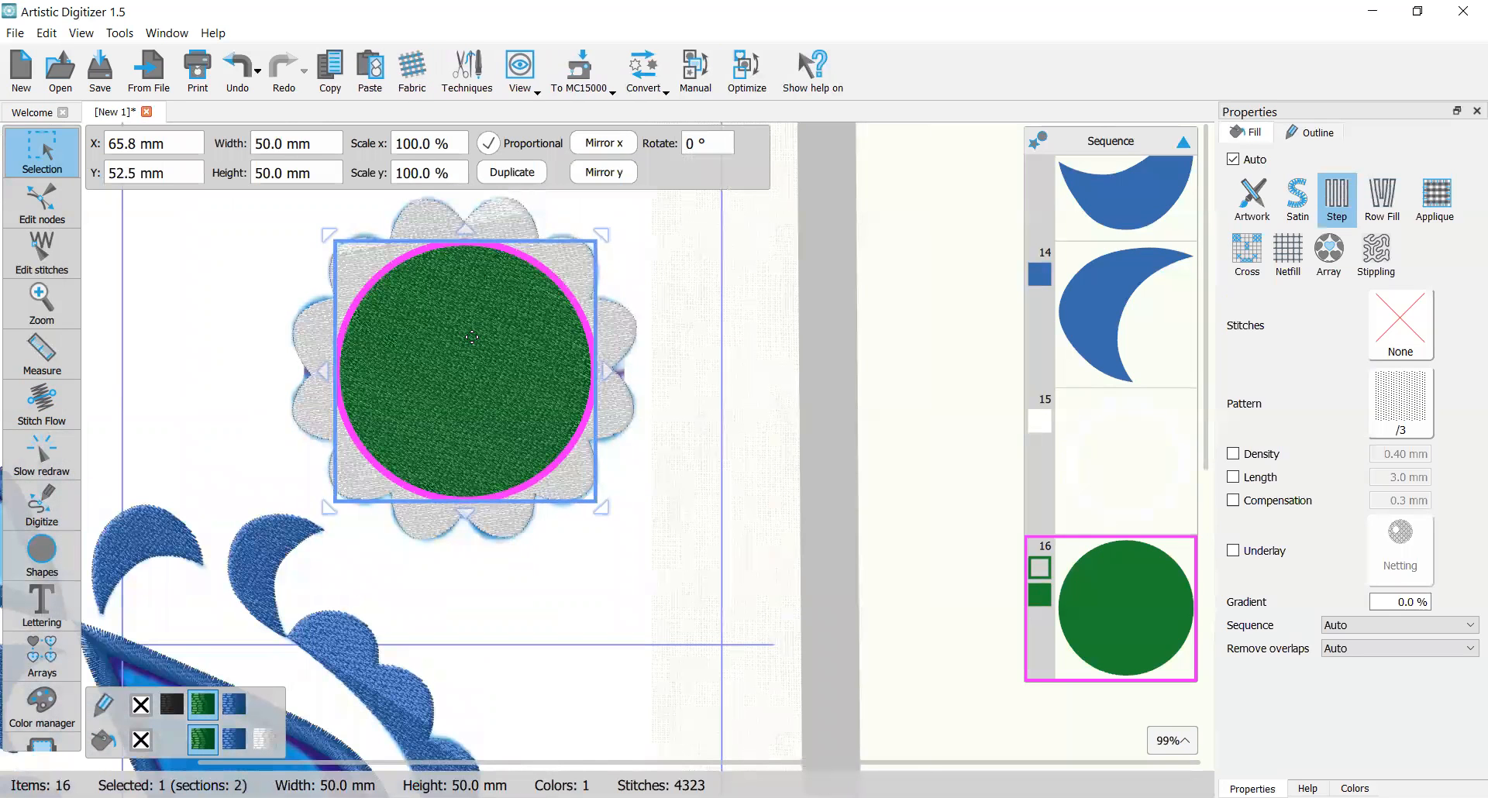
pyautogui.keyDown('ctrl'); pyautogui.click(1095, 440); pyautogui.keyUp('ctrl')
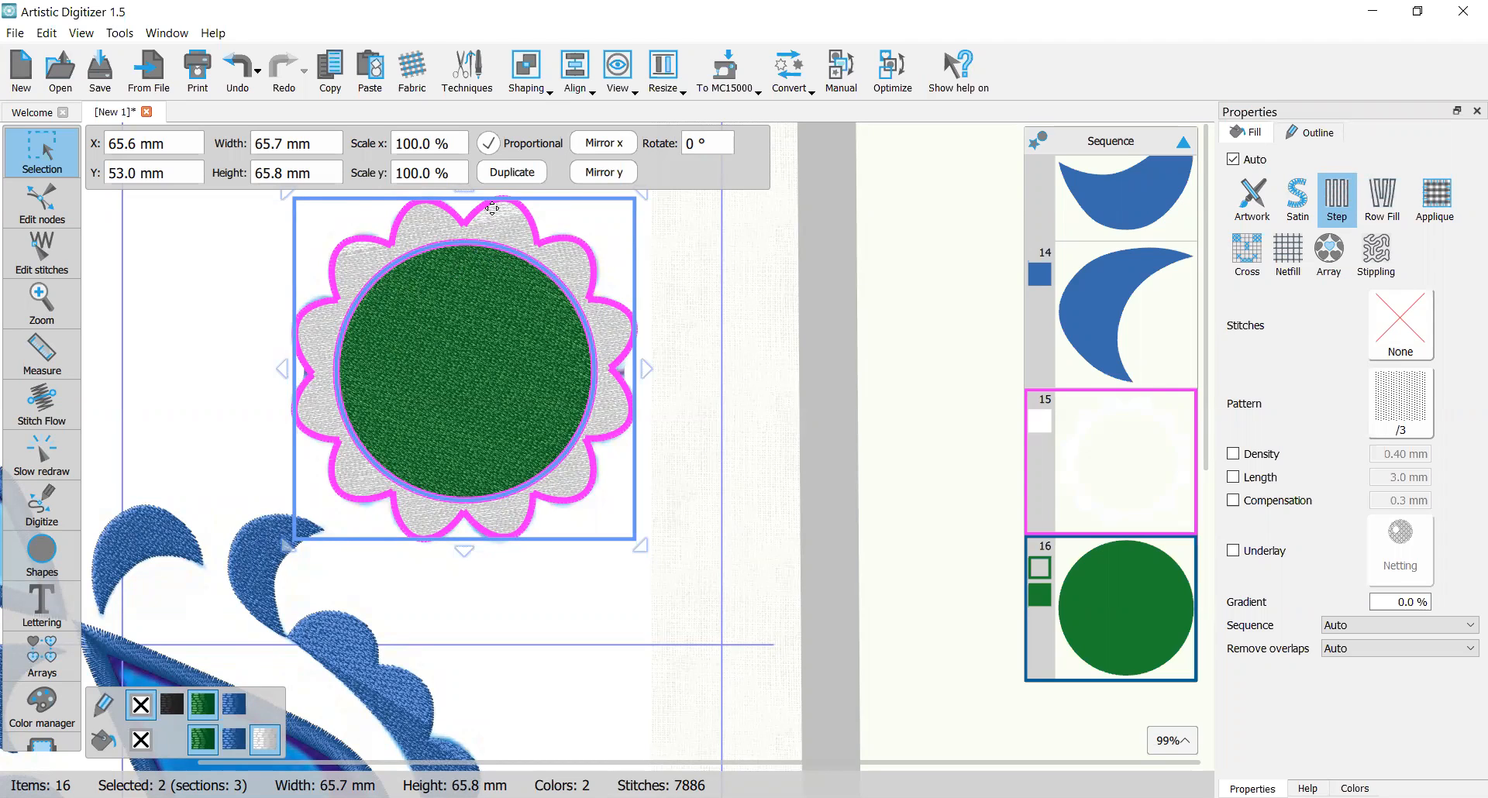
# Step: Trim the white scalloped flower shape with the green circle that lies over it
pyautogui.click(540, 87)
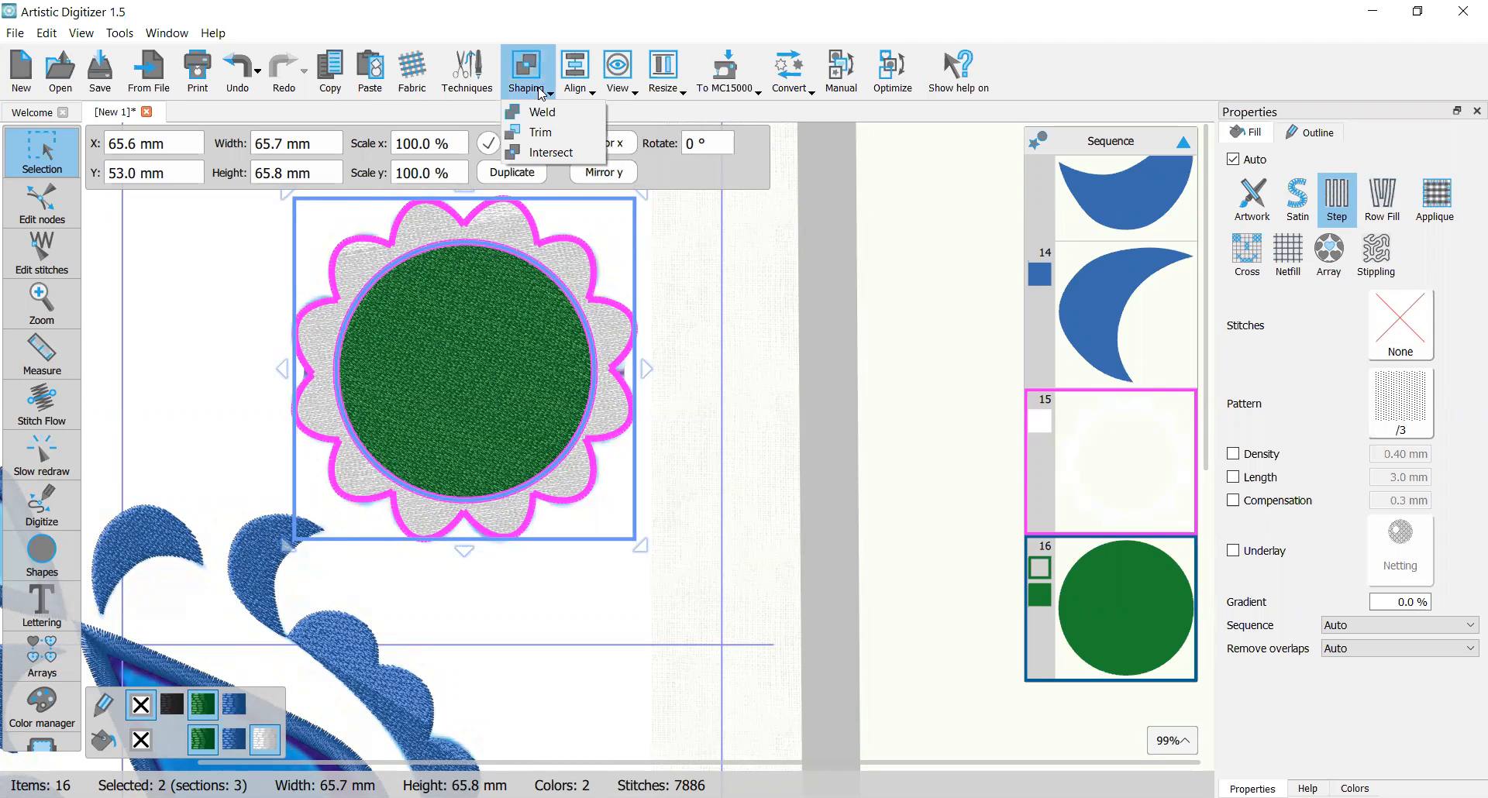
pyautogui.click(534, 132)
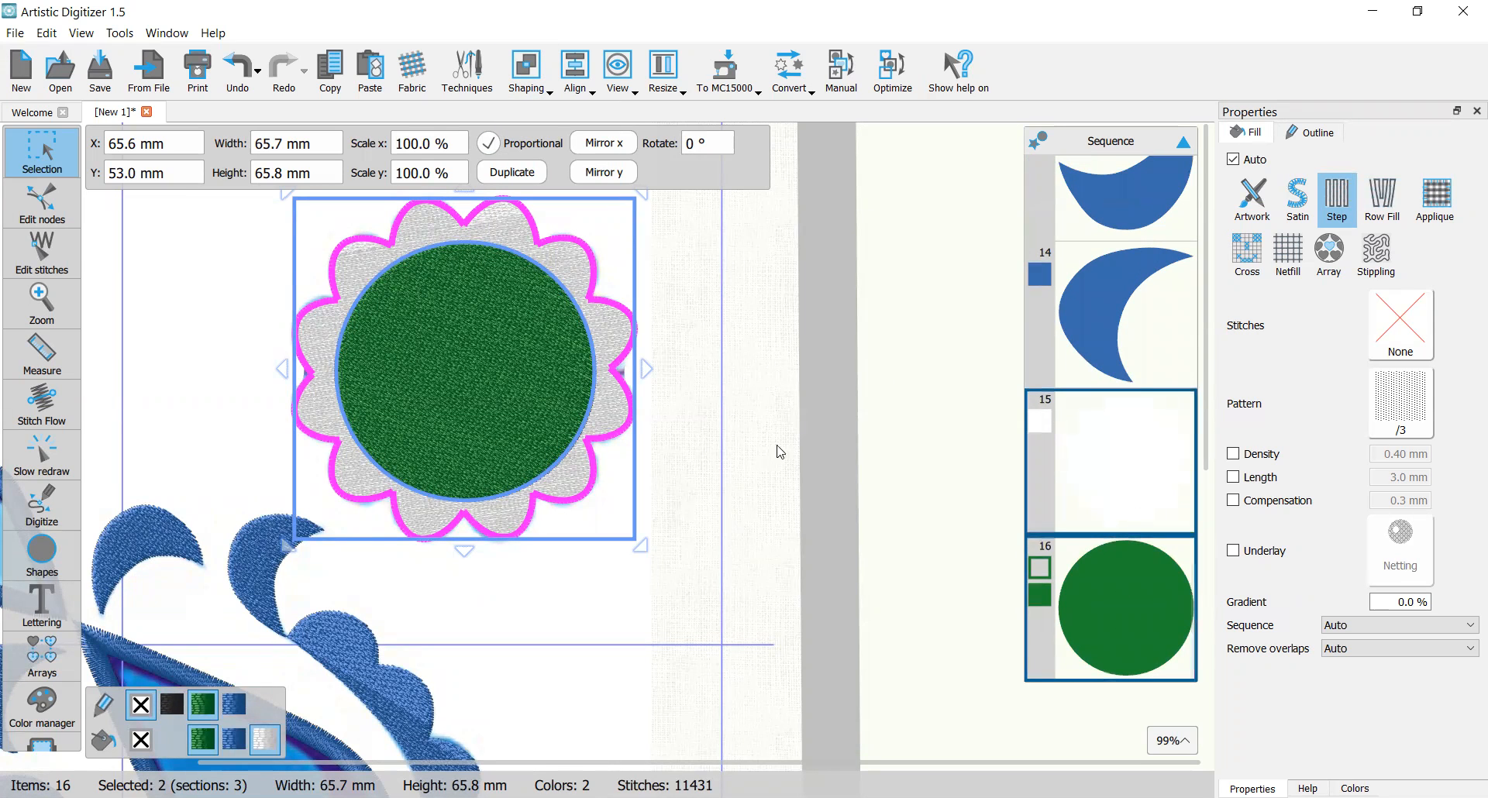
pyautogui.click(880, 484)
# Step: Remove the fill from the green circle, keeping only its green outline
pyautogui.click(1148, 601)
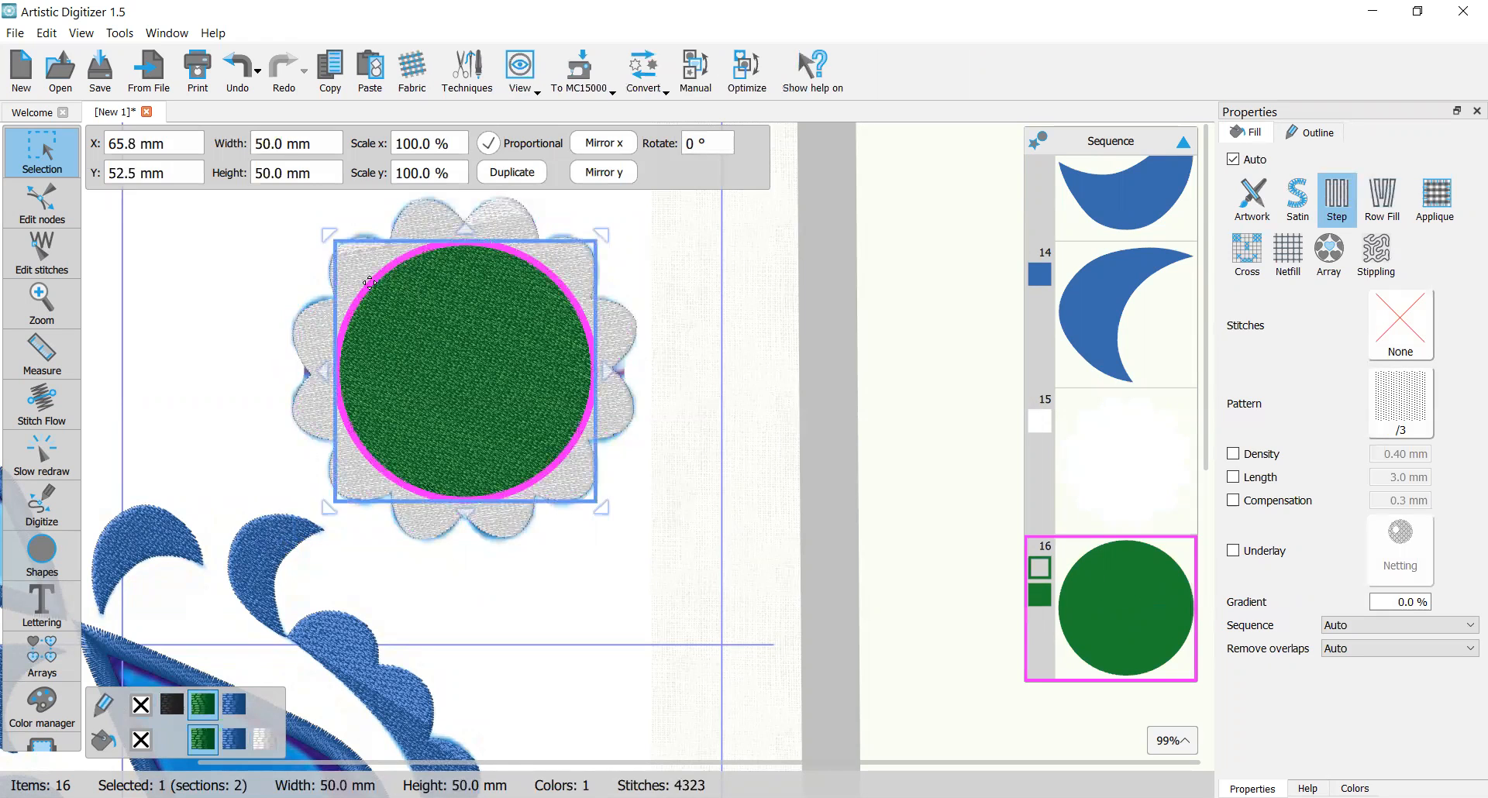
pyautogui.click(162, 727)
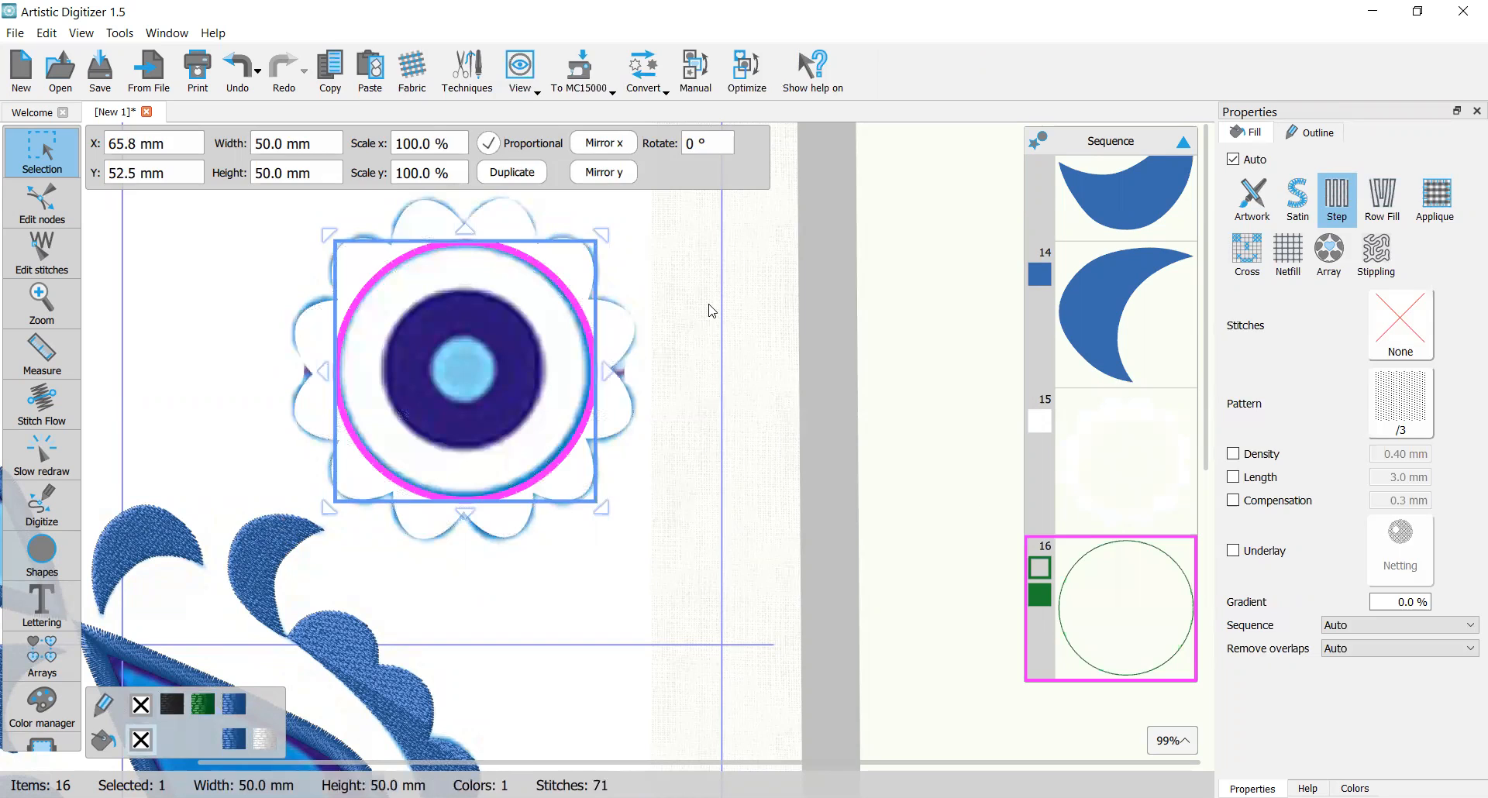
pyautogui.click(709, 312)
pyautogui.scroll(3, 557, 297)
pyautogui.scroll(-1, 498, 232)
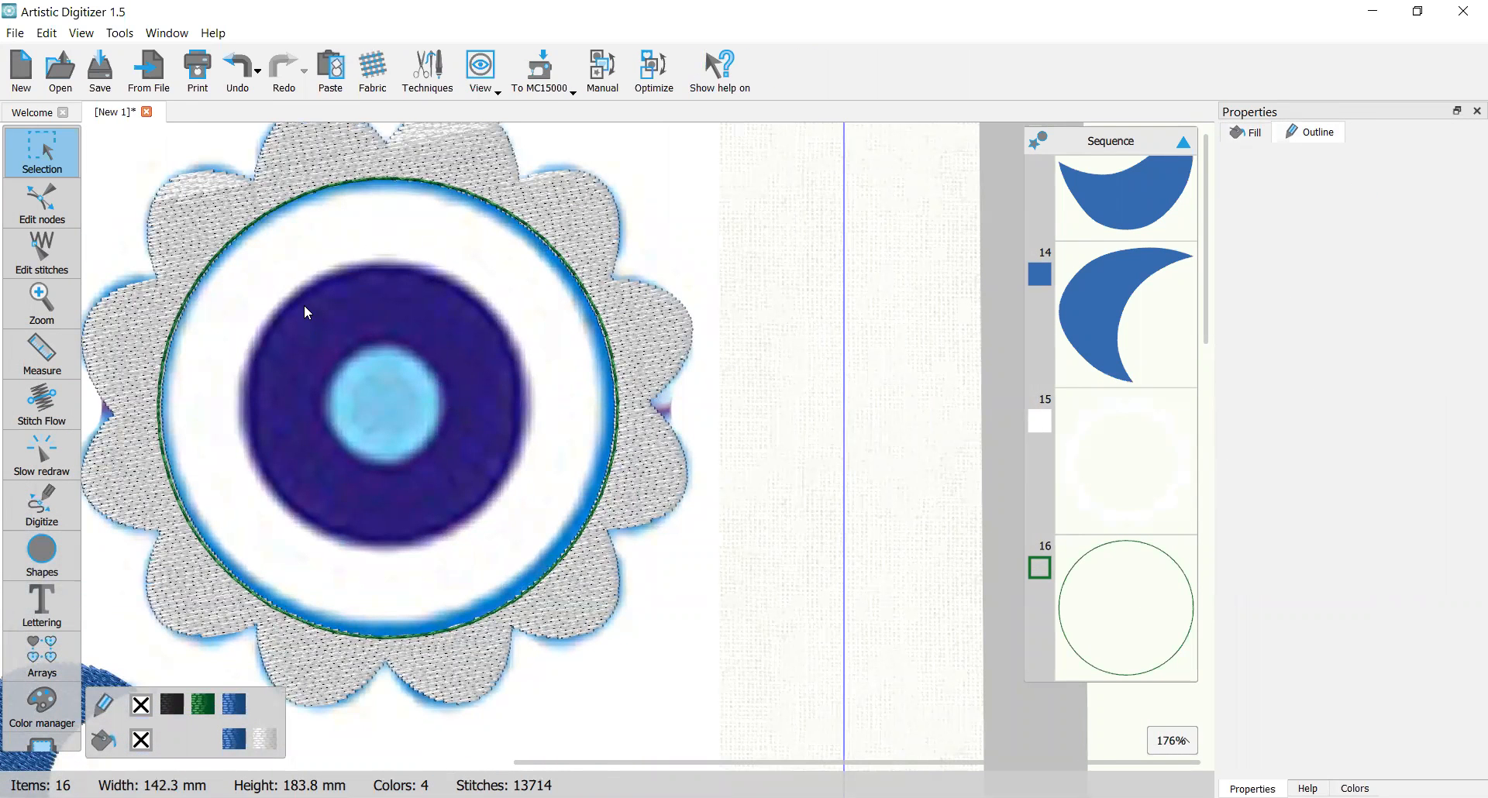
# Step: Move the green outline circle ahead of the white scalloped ring in the stitching sequence
pyautogui.click(1104, 640)
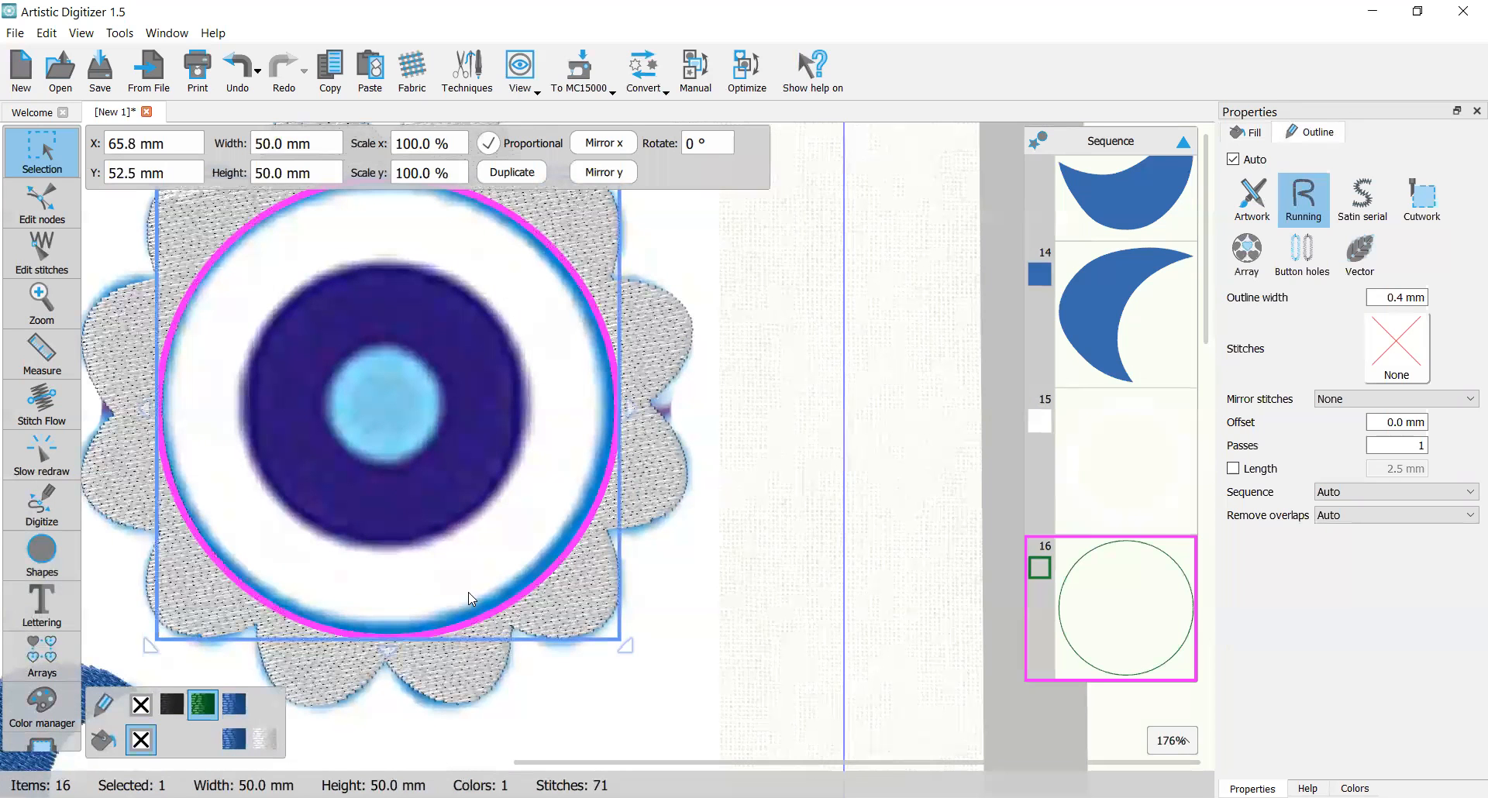
pyautogui.moveTo(1102, 634); pyautogui.dragTo(1098, 466)
pyautogui.click(768, 357)
pyautogui.scroll(-2, 465, 388)
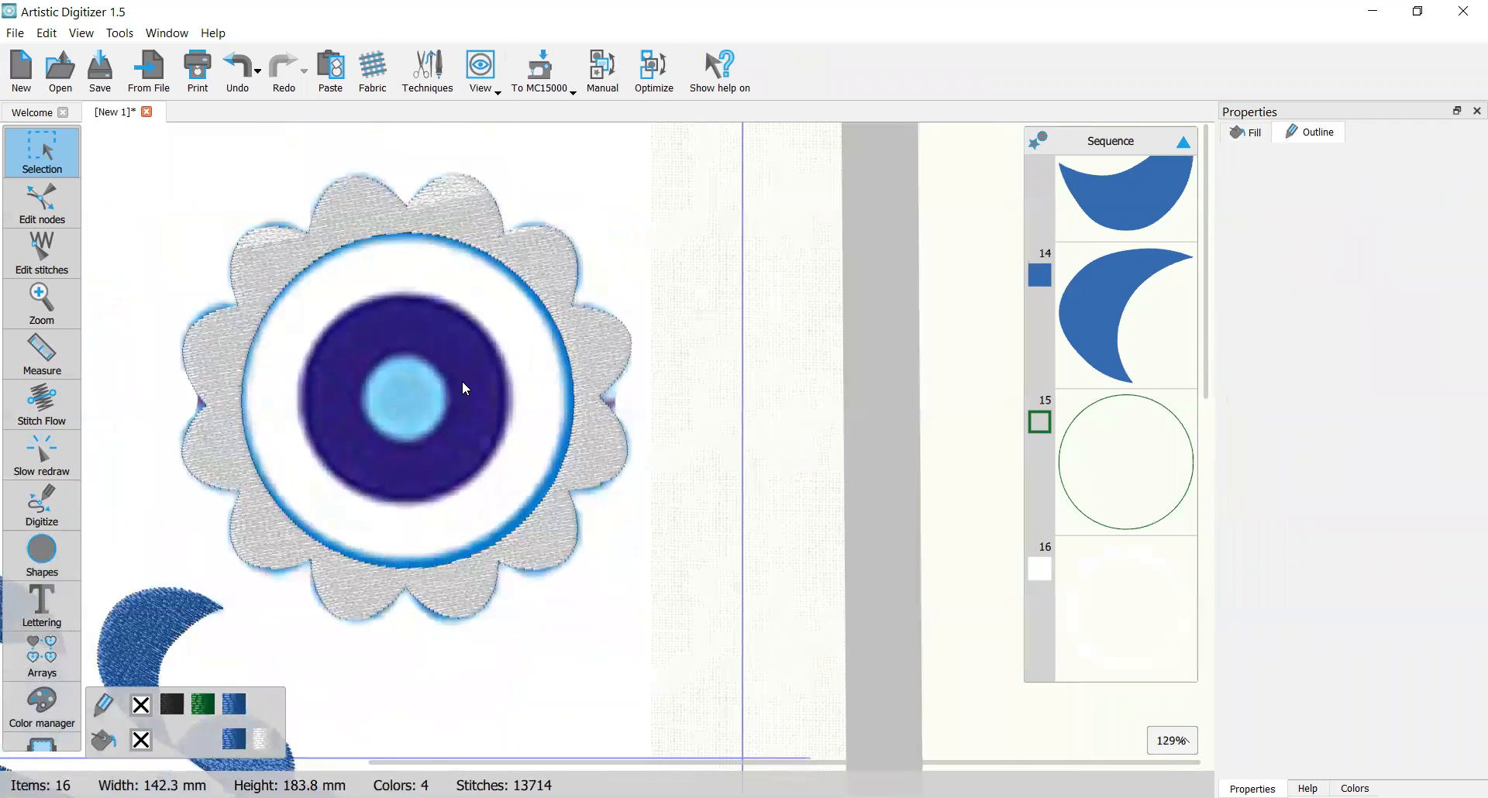
pyautogui.hscroll(-2, 463, 382)
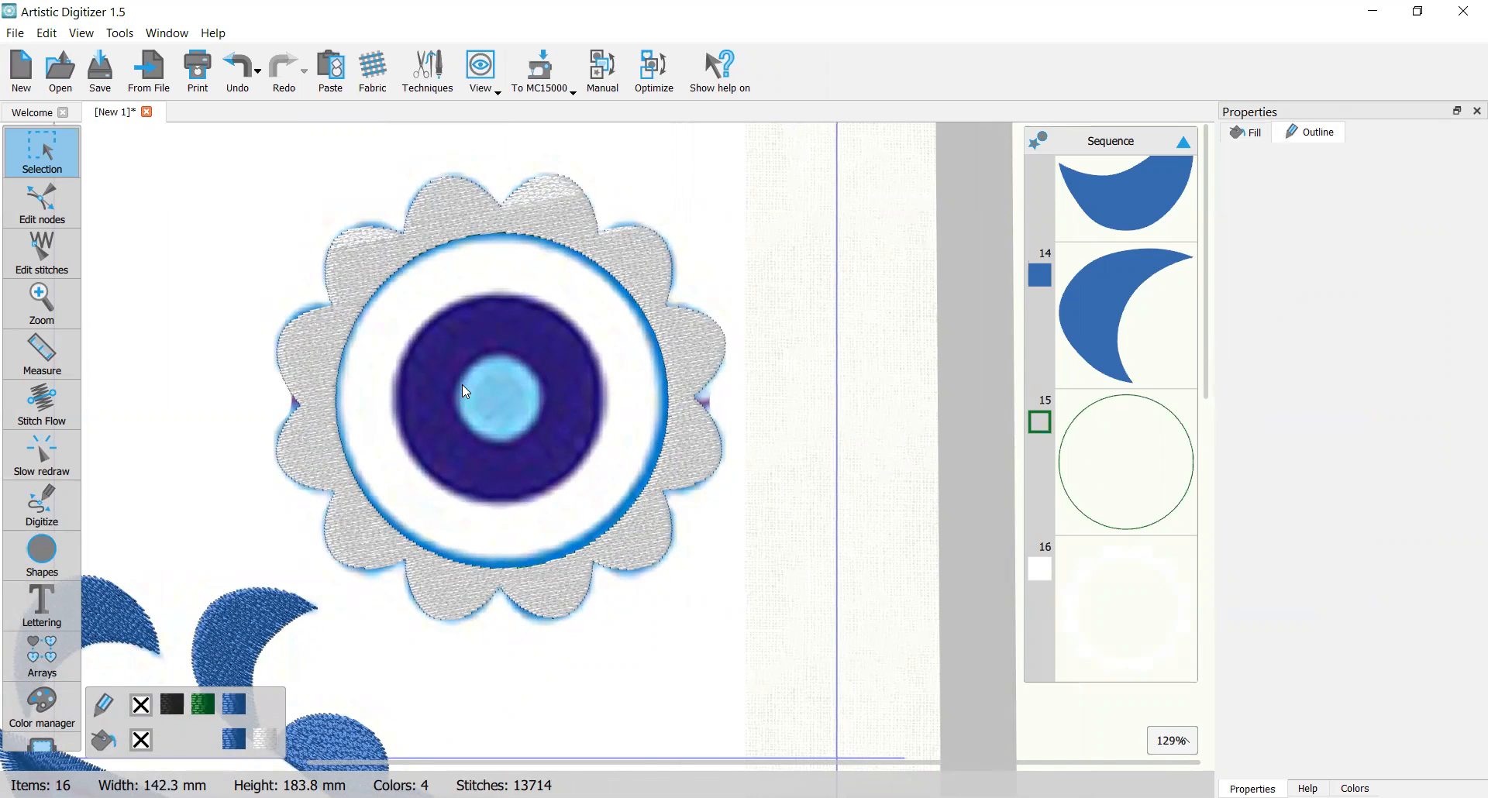
# Step: Change the white scalloped ring's fill type from Step to Satin
pyautogui.click(1080, 600)
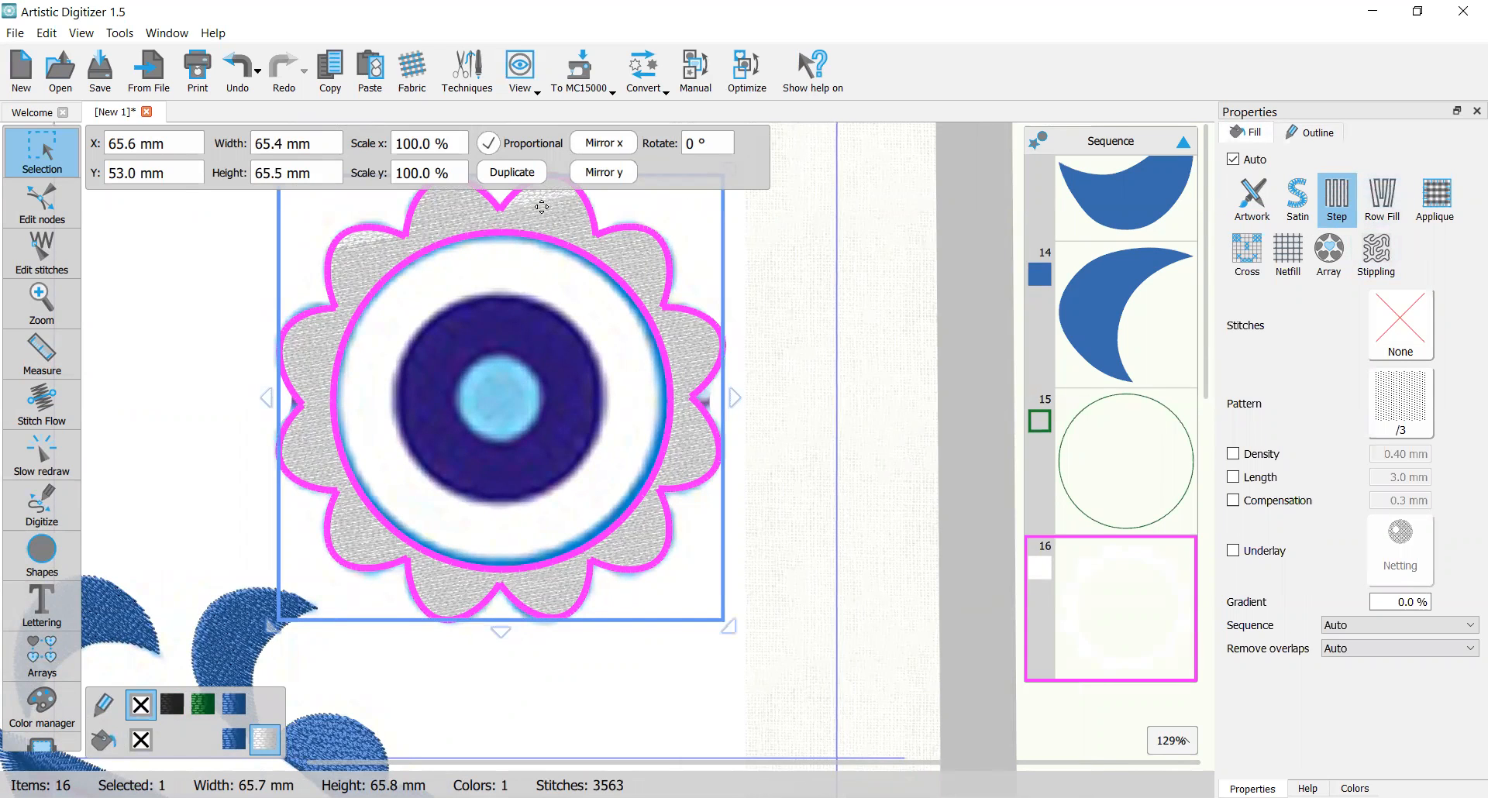
pyautogui.scroll(2, 542, 207)
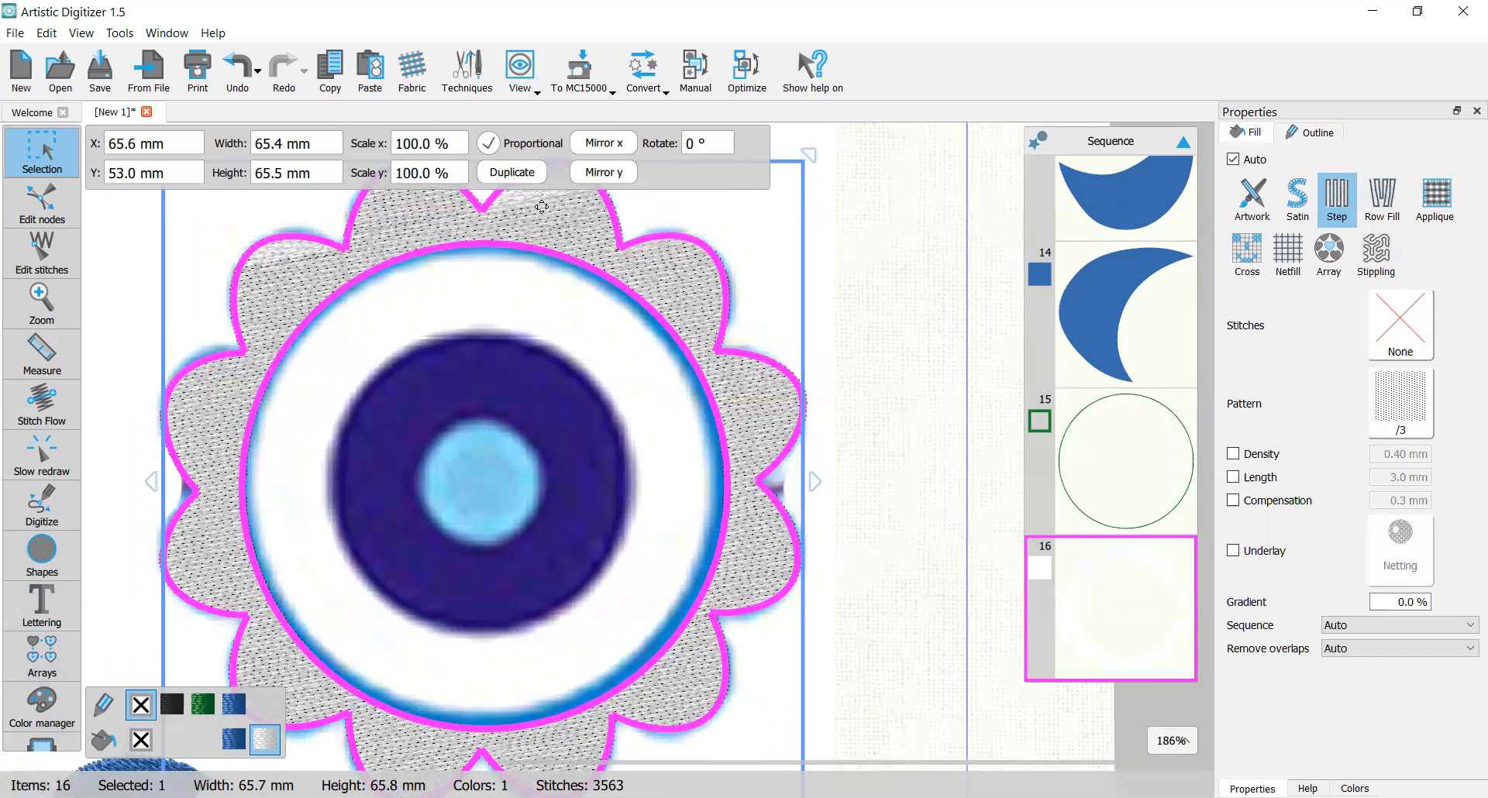
pyautogui.click(1304, 208)
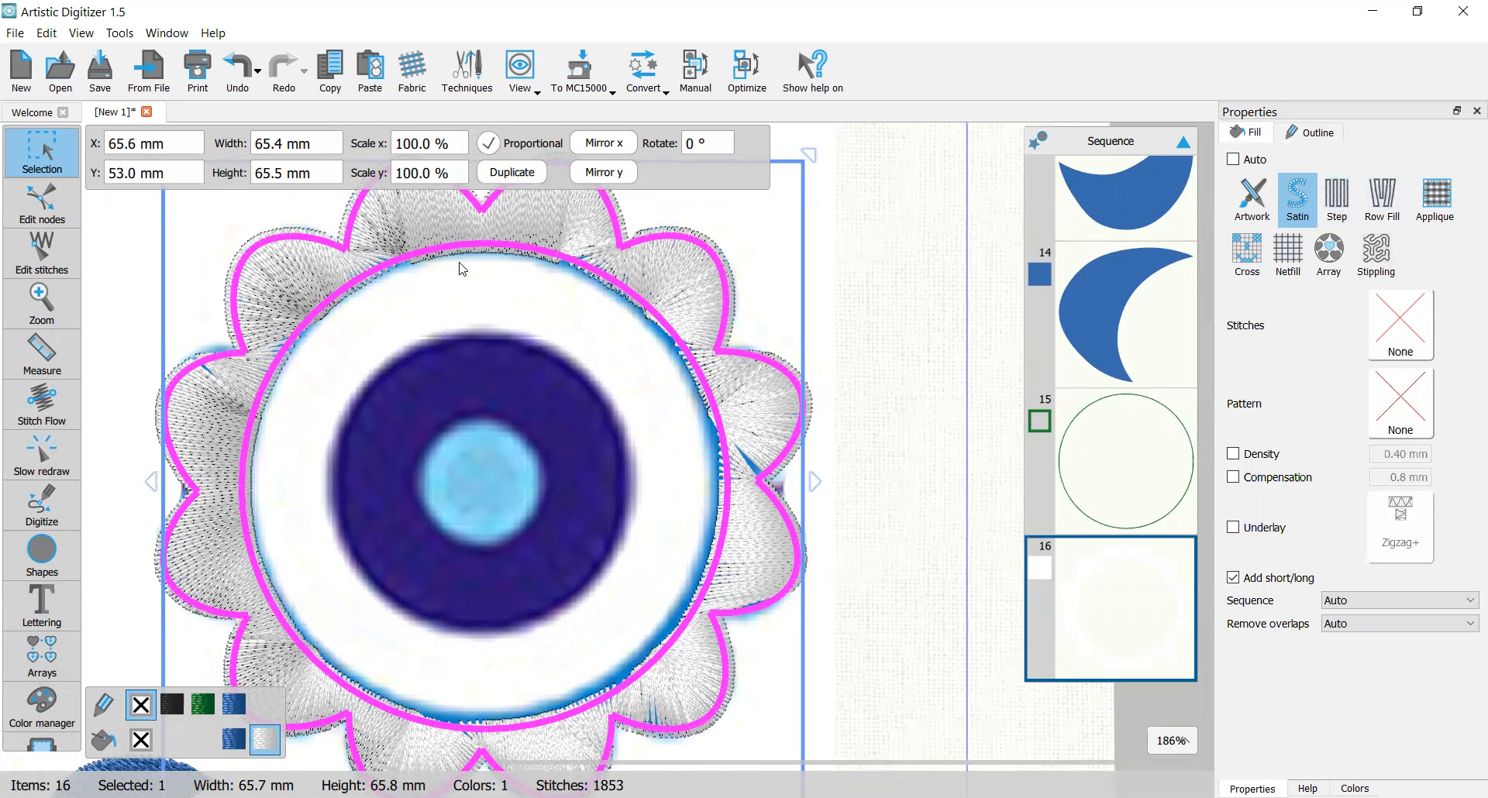
# Step: Examine the satin stitch directions and gaps along the upper petals of the scalloped ring
pyautogui.scroll(2, 566, 226)
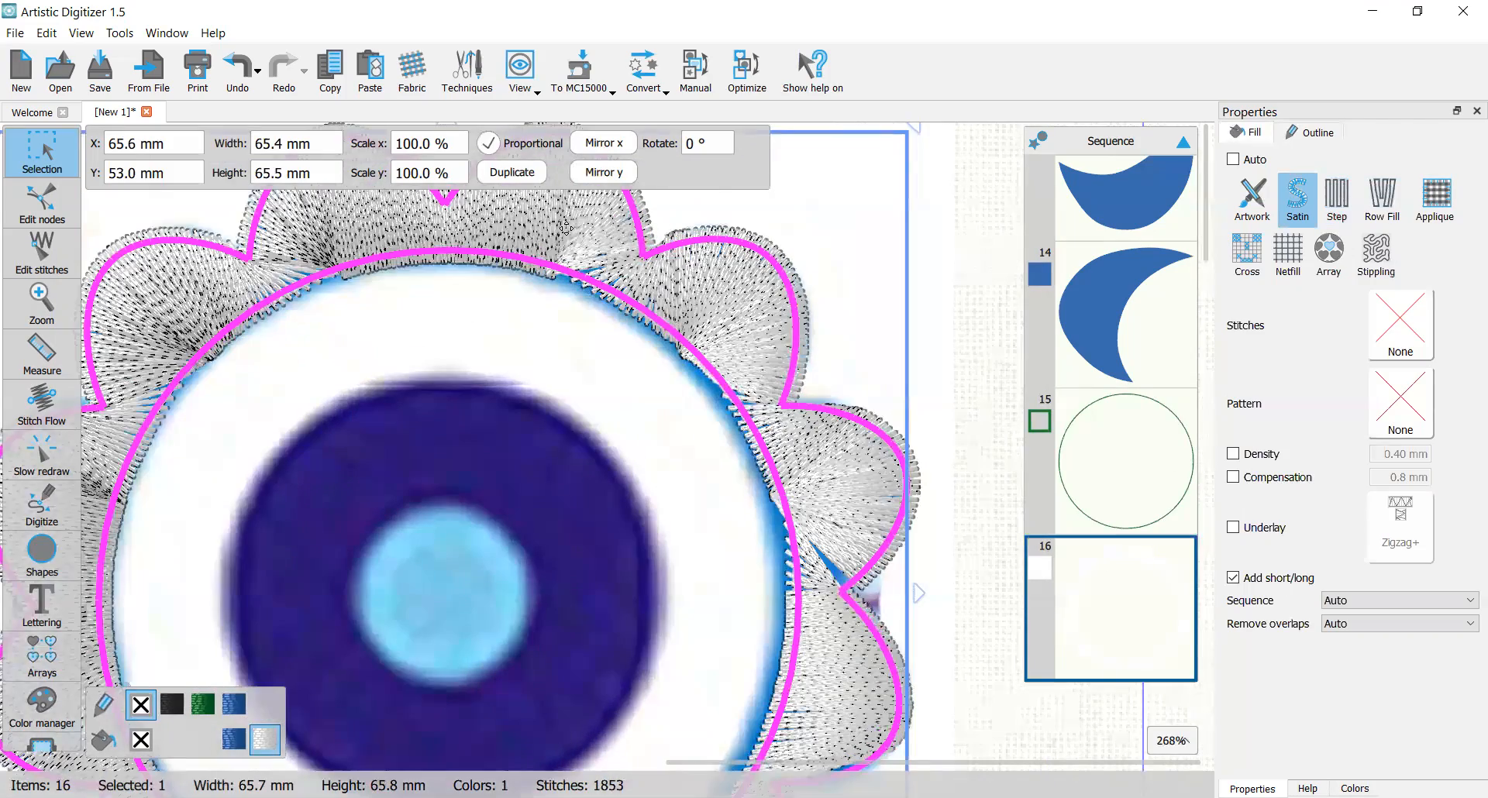
pyautogui.hscroll(-2, 566, 228)
pyautogui.hscroll(1, 566, 230)
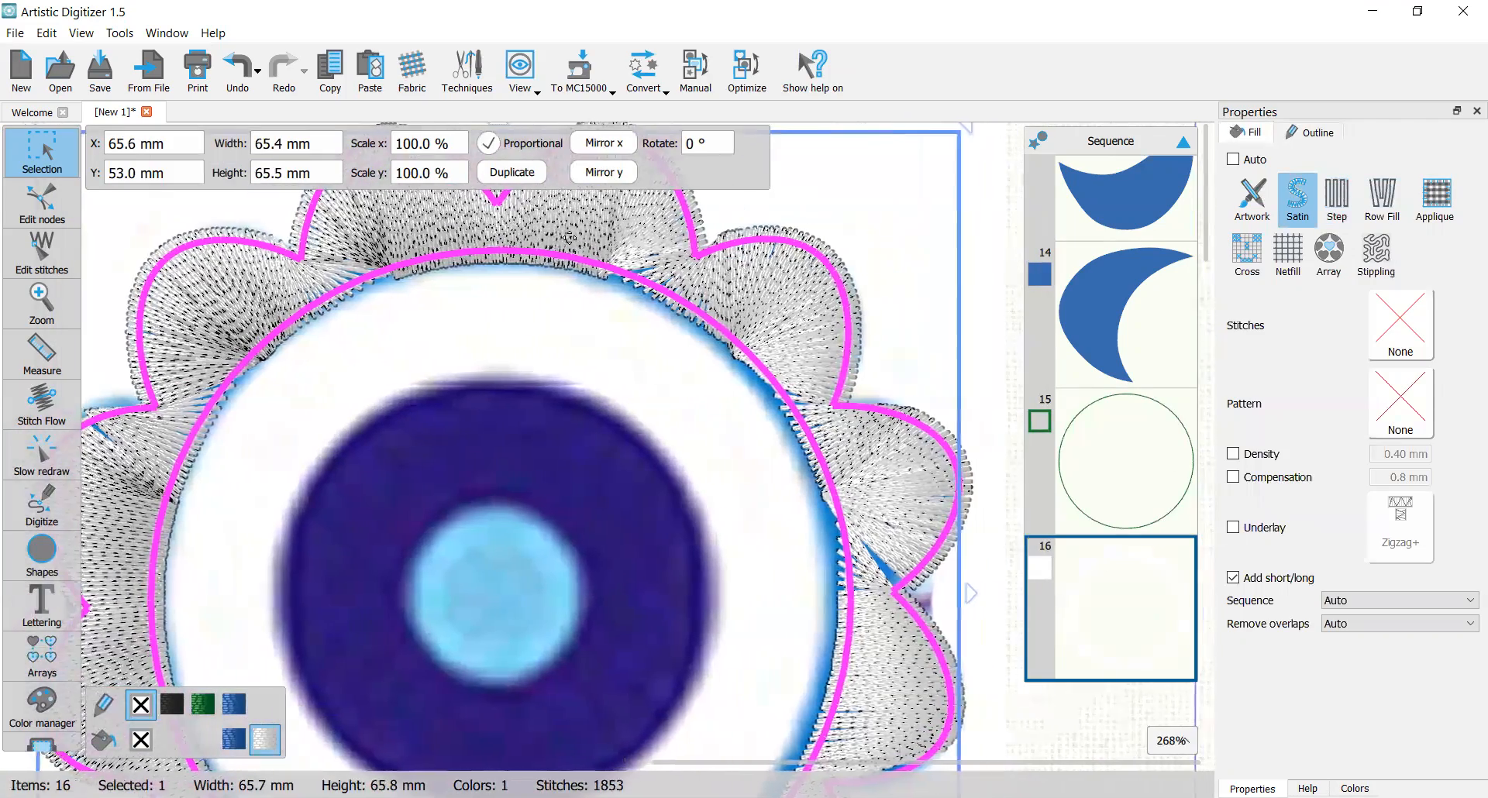
pyautogui.scroll(2, 570, 237)
pyautogui.scroll(-2, 573, 248)
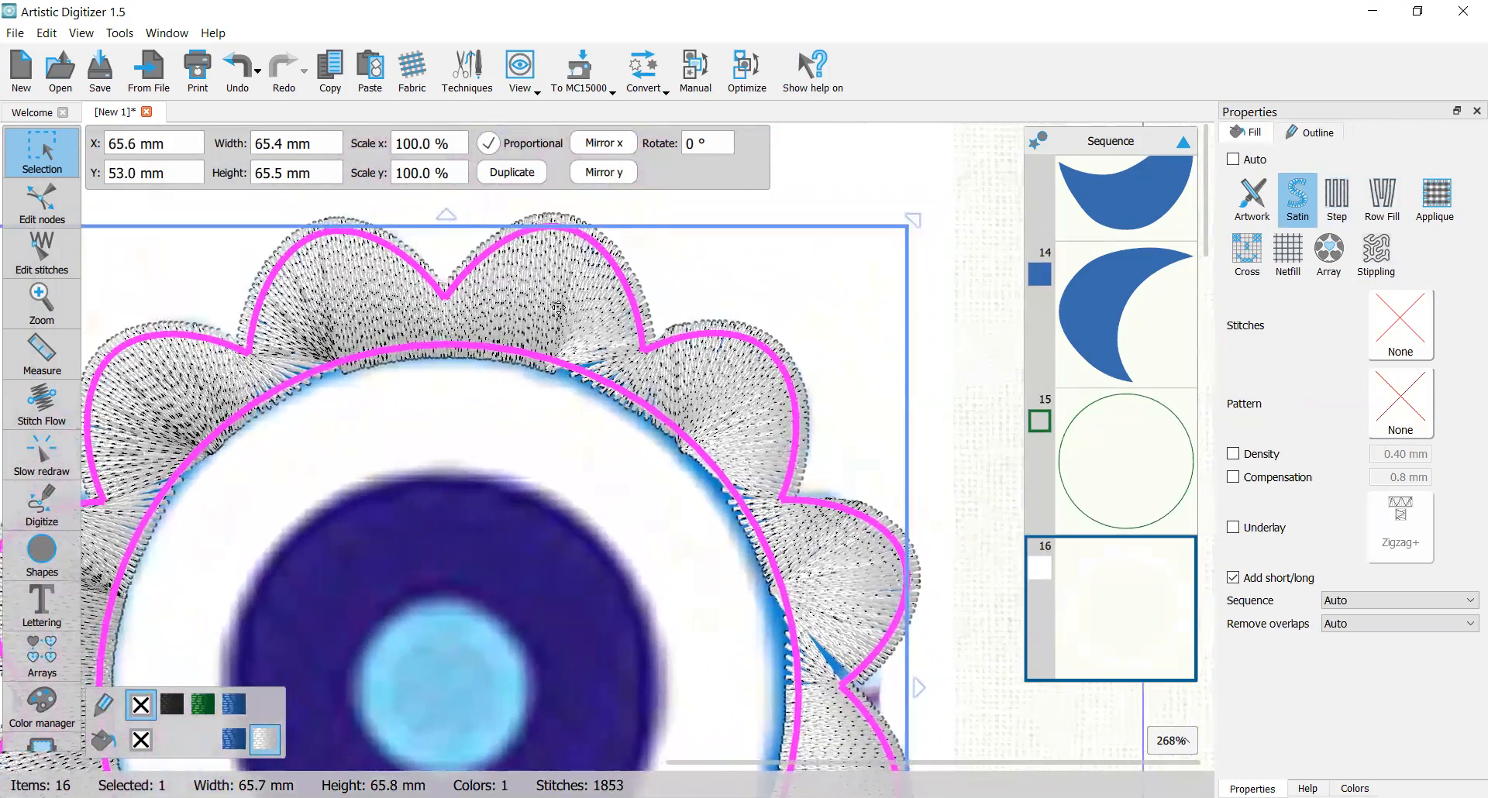
pyautogui.scroll(3, 642, 353)
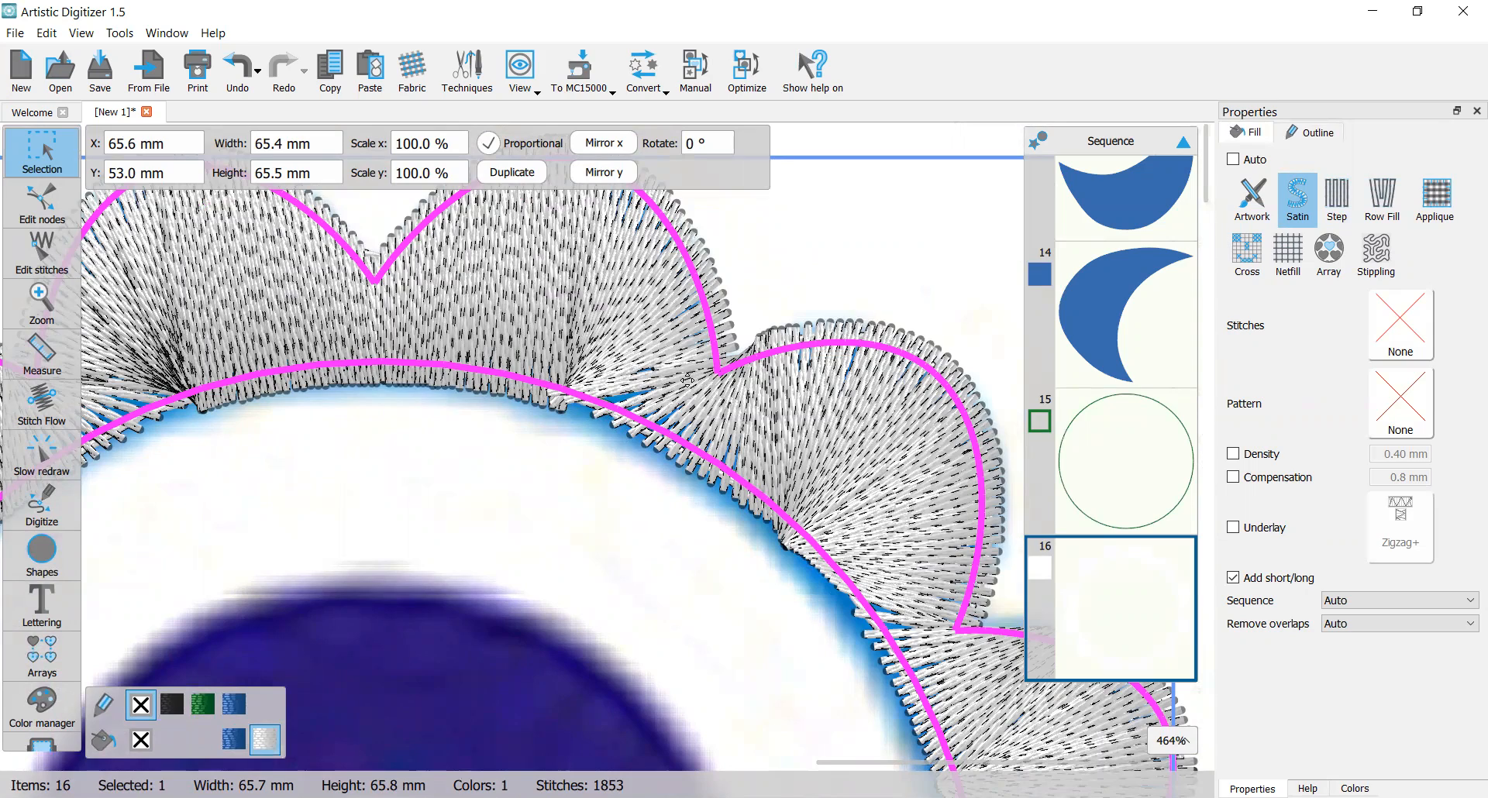
pyautogui.scroll(-1, 697, 384)
pyautogui.scroll(-1, 616, 333)
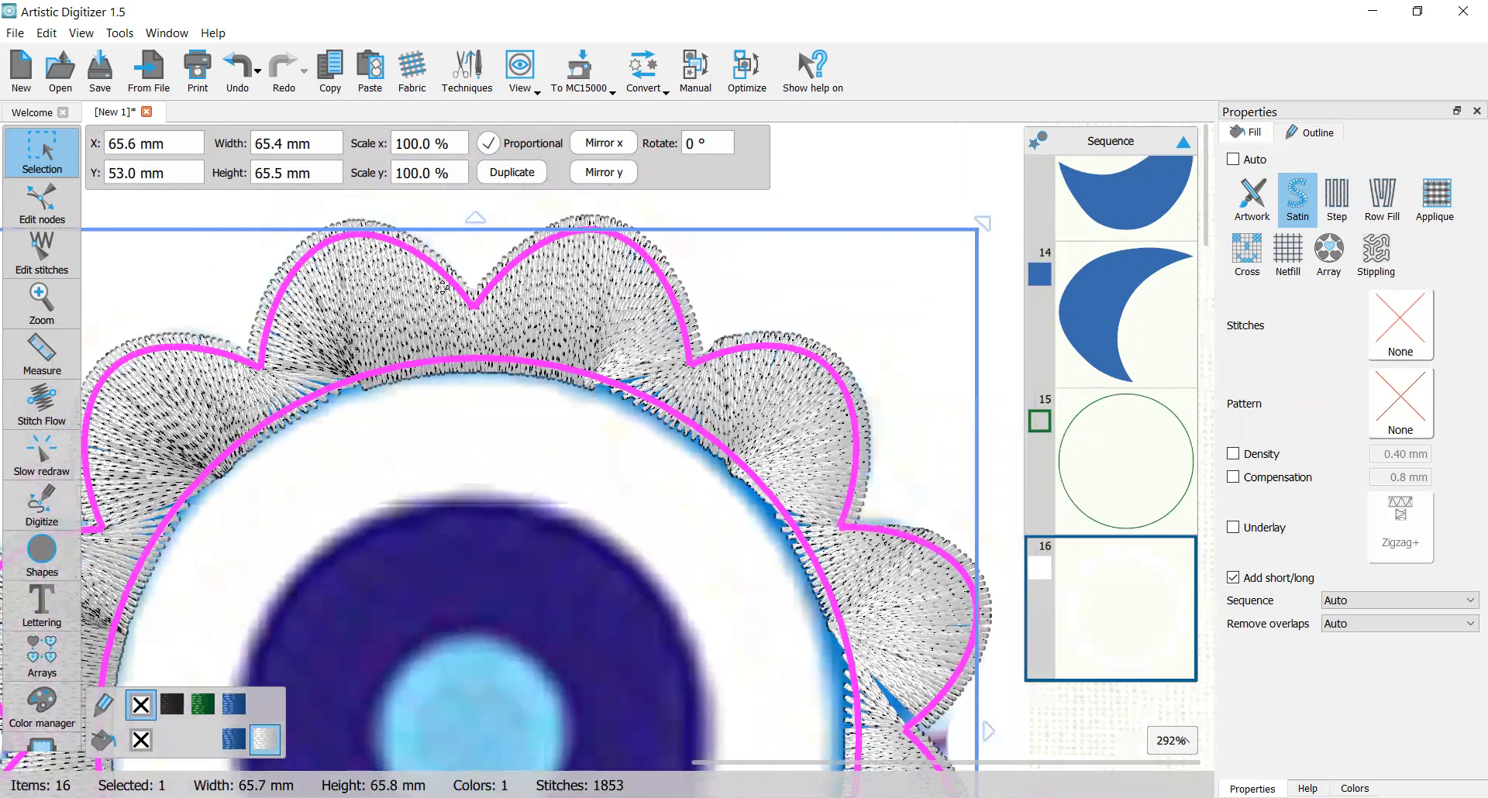
pyautogui.scroll(-2, 500, 307)
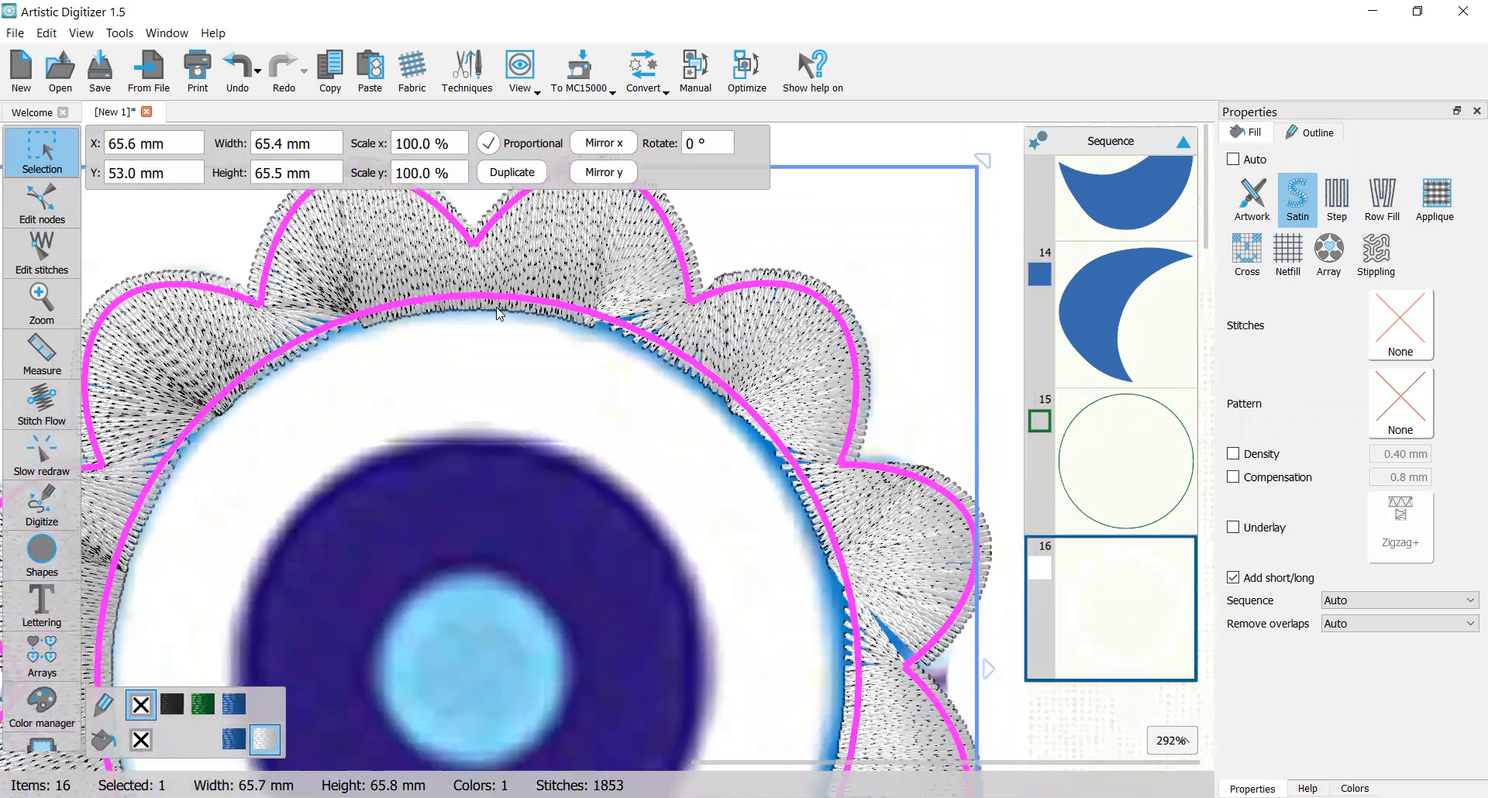
pyautogui.scroll(2, 589, 308)
pyautogui.scroll(-2, 592, 308)
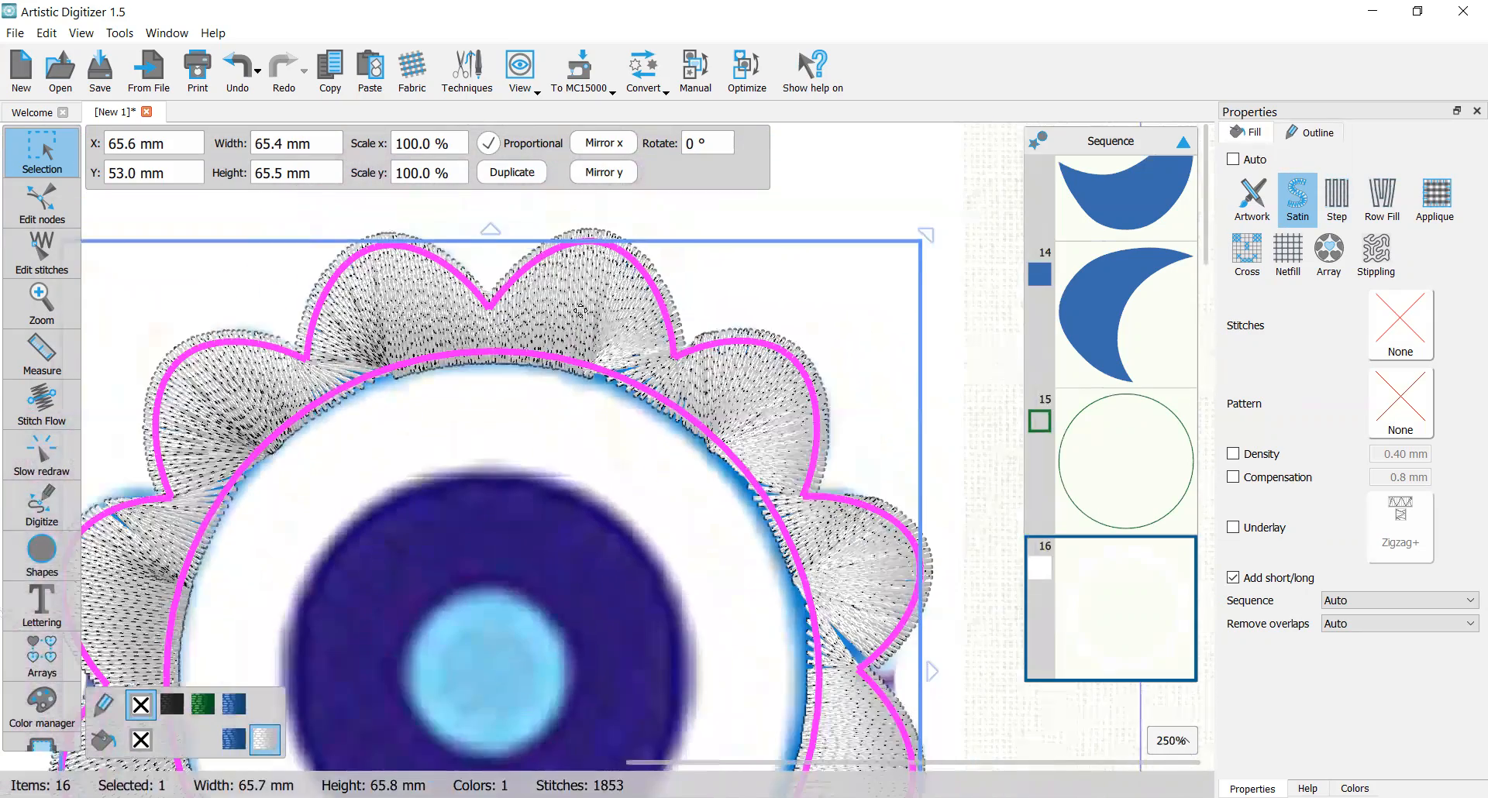
pyautogui.scroll(3, 581, 311)
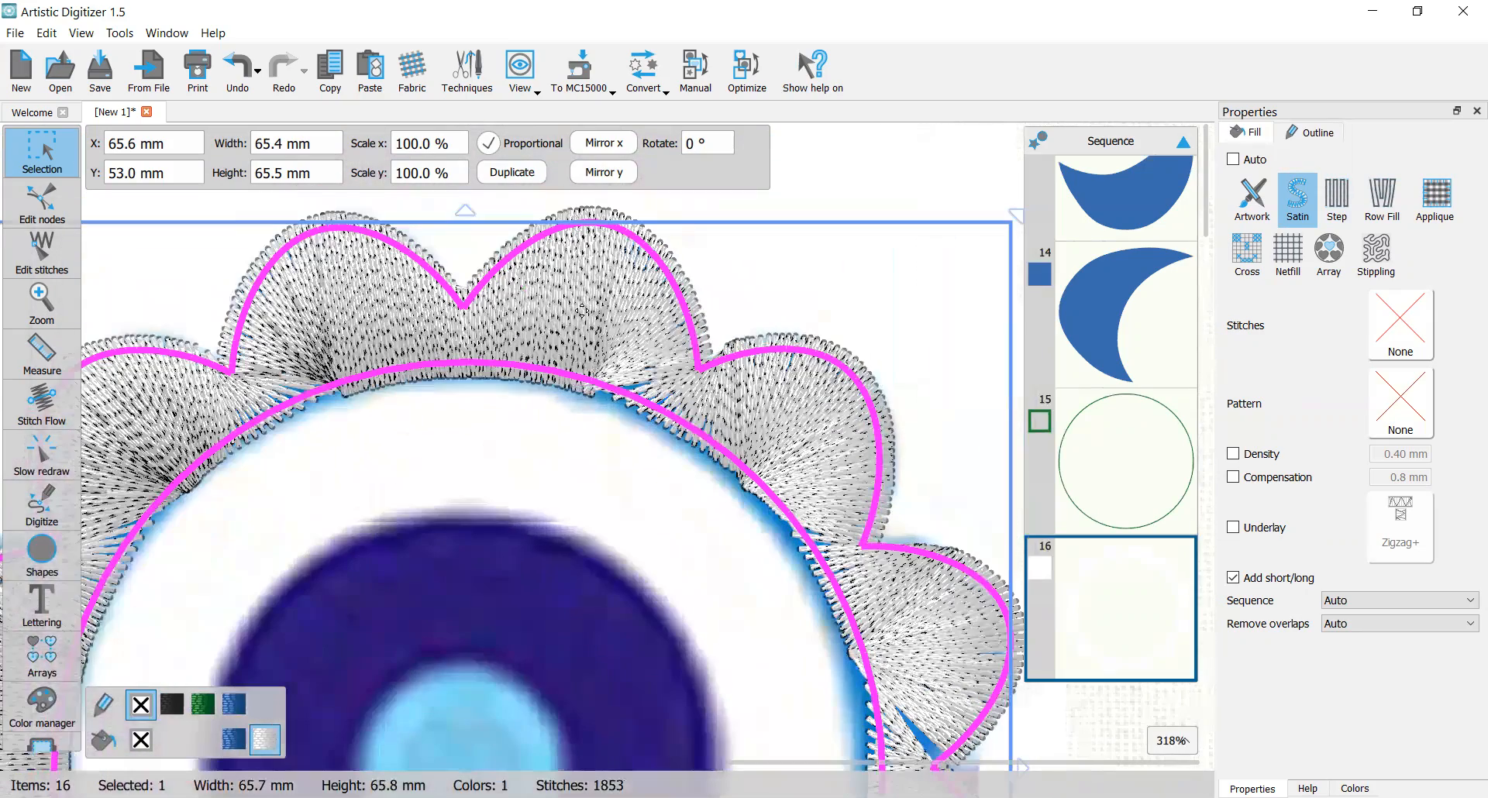
# Step: With Stitch Flow, add four direction lines to the petal right of the ring's top notch: one at each bordering notch, two across the petal
pyautogui.click(582, 311)
pyautogui.click(42, 416)
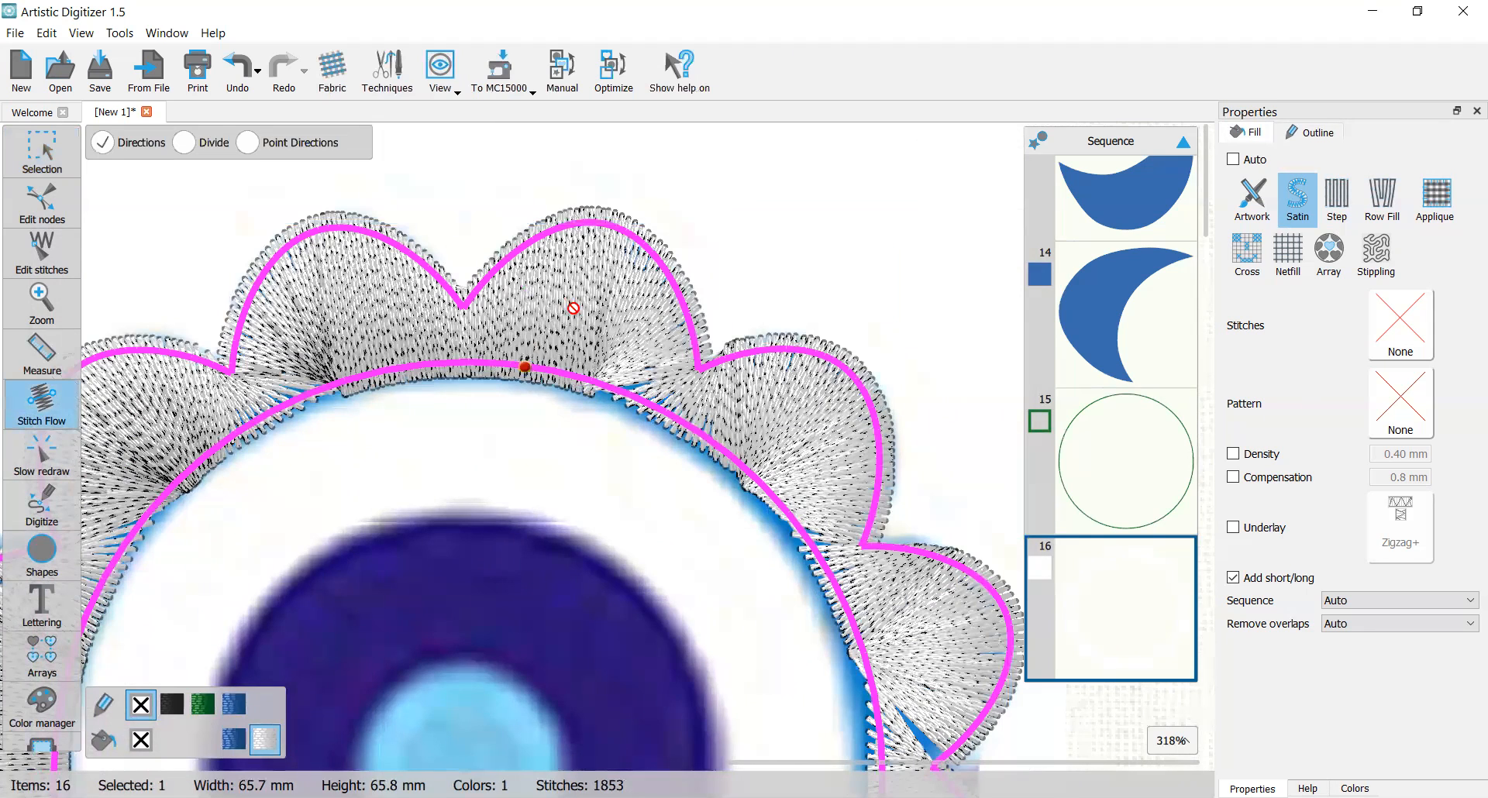
pyautogui.moveTo(605, 241); pyautogui.dragTo(583, 340)
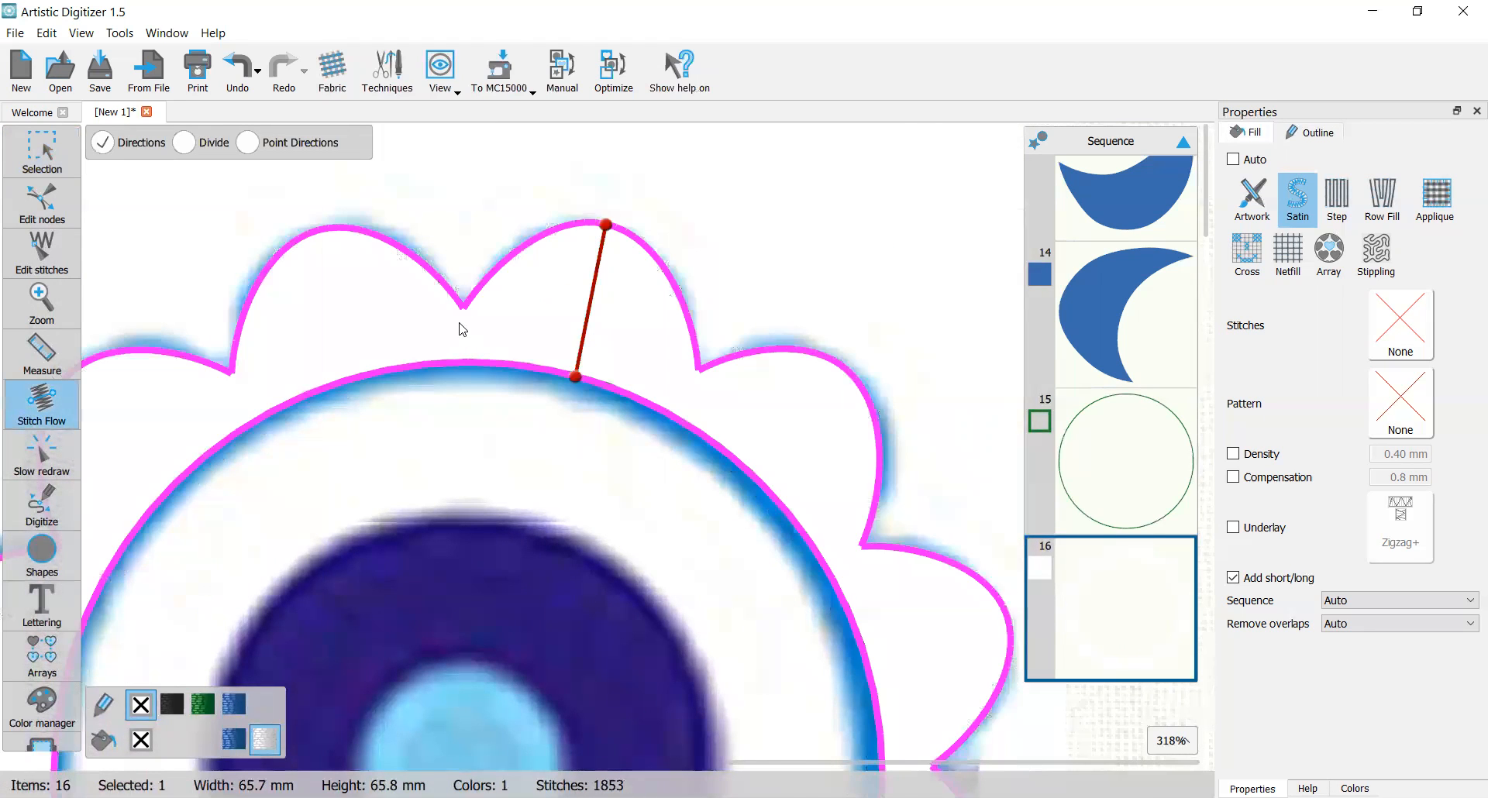
pyautogui.moveTo(462, 335); pyautogui.dragTo(465, 344)
pyautogui.moveTo(703, 368); pyautogui.dragTo(682, 412)
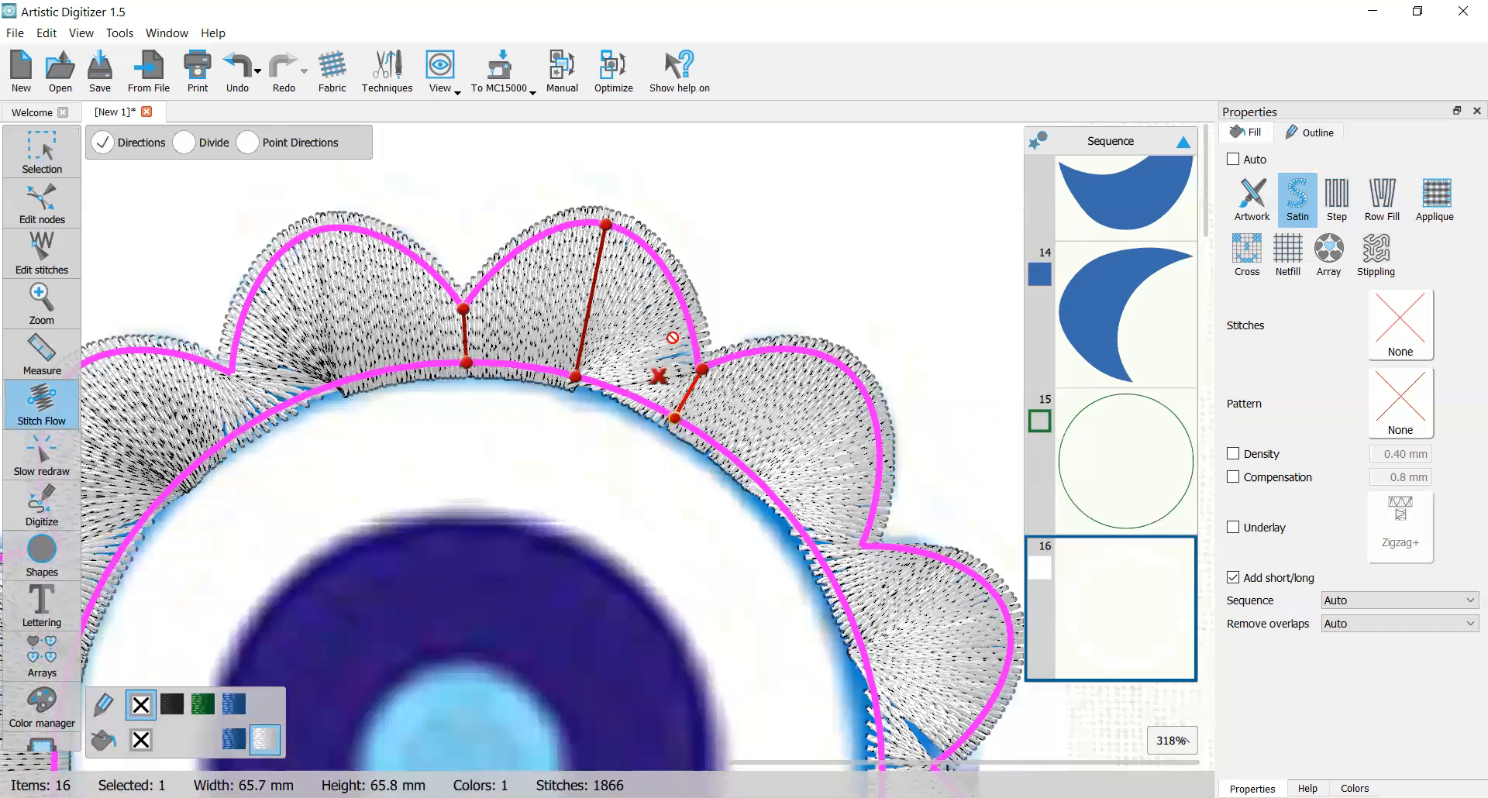
pyautogui.moveTo(677, 292)
pyautogui.mouseDown()
pyautogui.moveTo(686, 308)
pyautogui.moveTo(633, 375)
pyautogui.mouseUp()
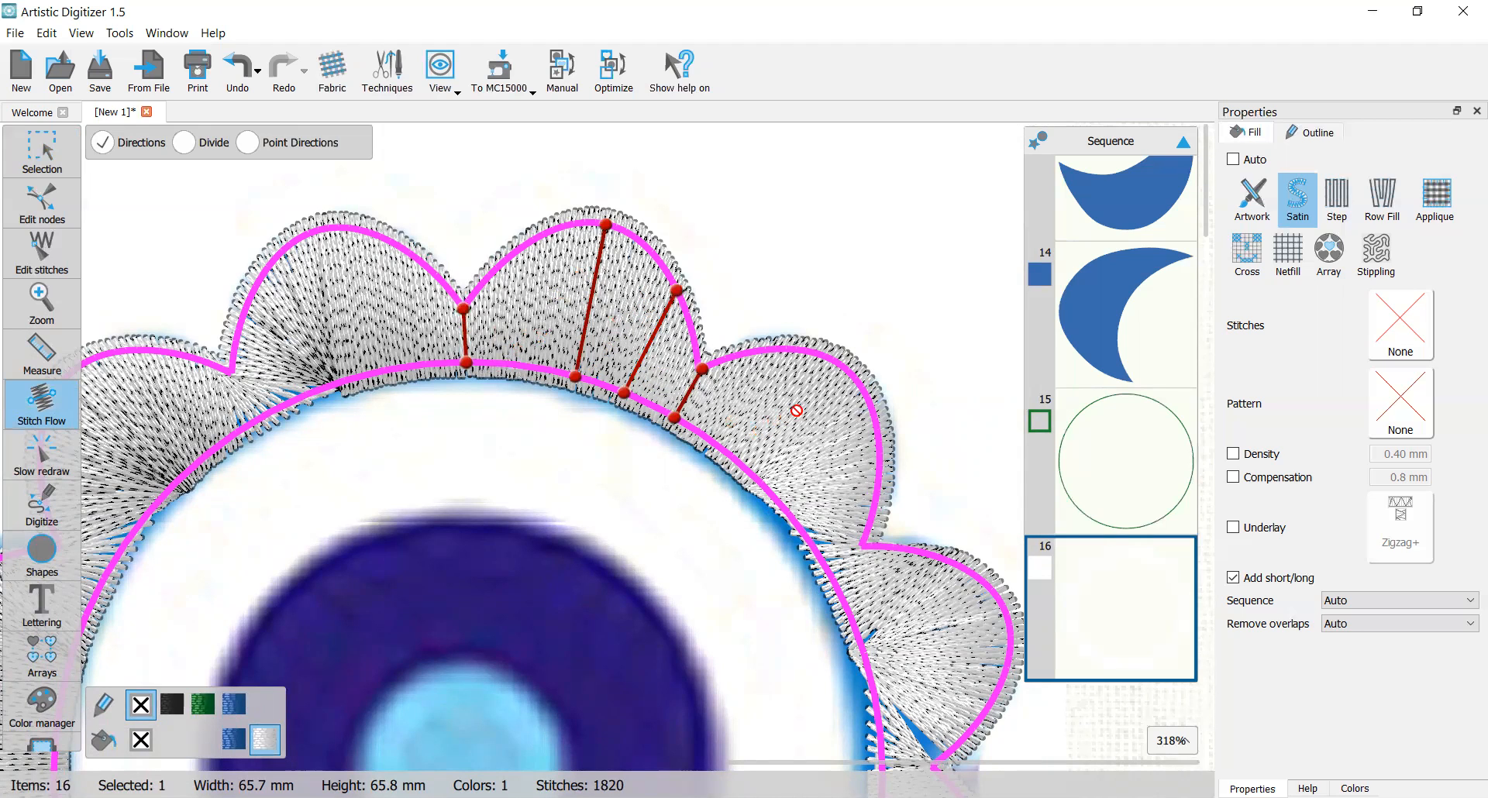
# Step: Add three stitch direction lines to the ring's upper-right petal: two across the petal and one at its lower notch
pyautogui.moveTo(840, 365); pyautogui.dragTo(756, 479)
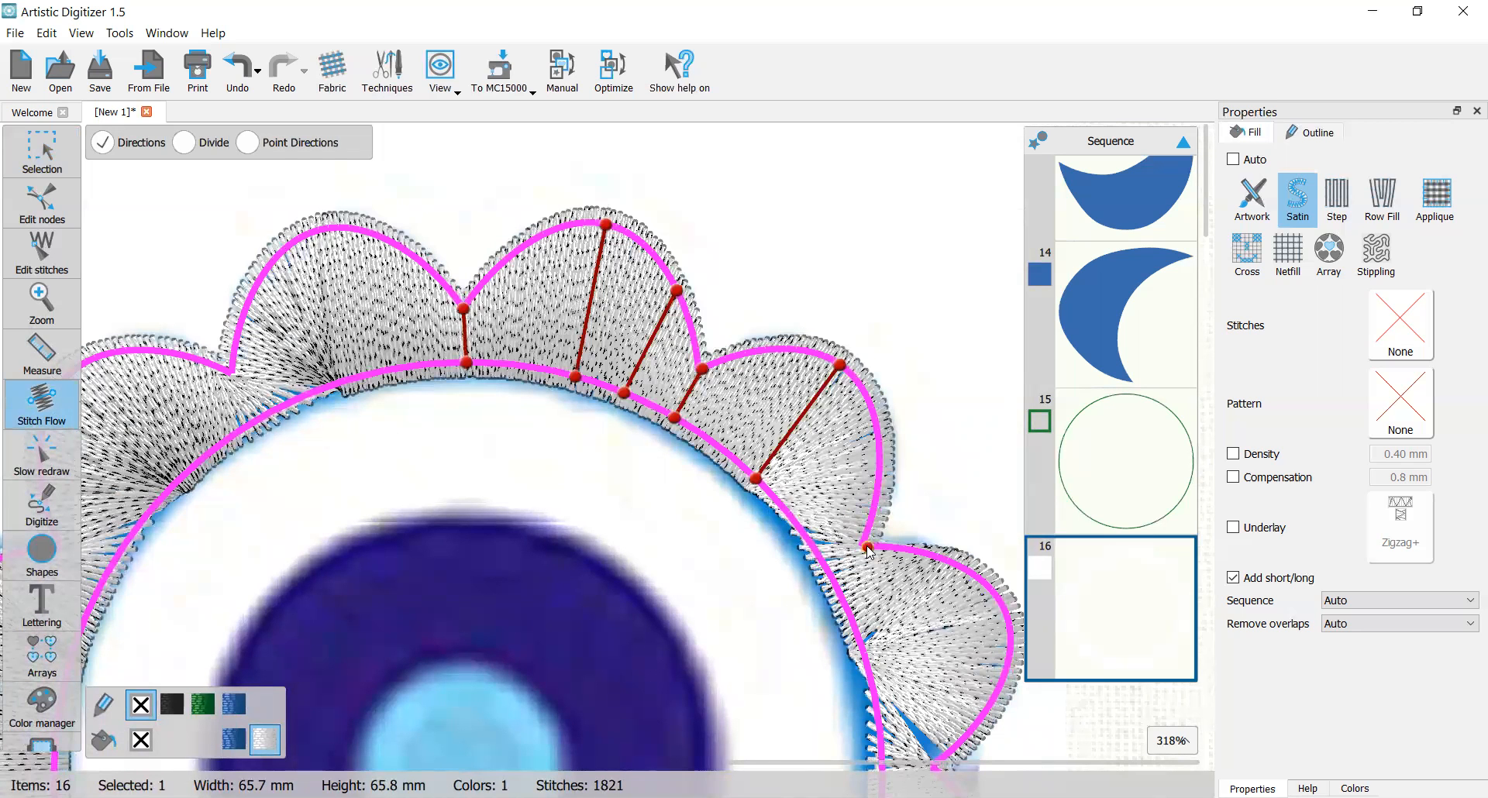
pyautogui.moveTo(861, 547); pyautogui.dragTo(825, 568)
pyautogui.moveTo(880, 448); pyautogui.dragTo(798, 524)
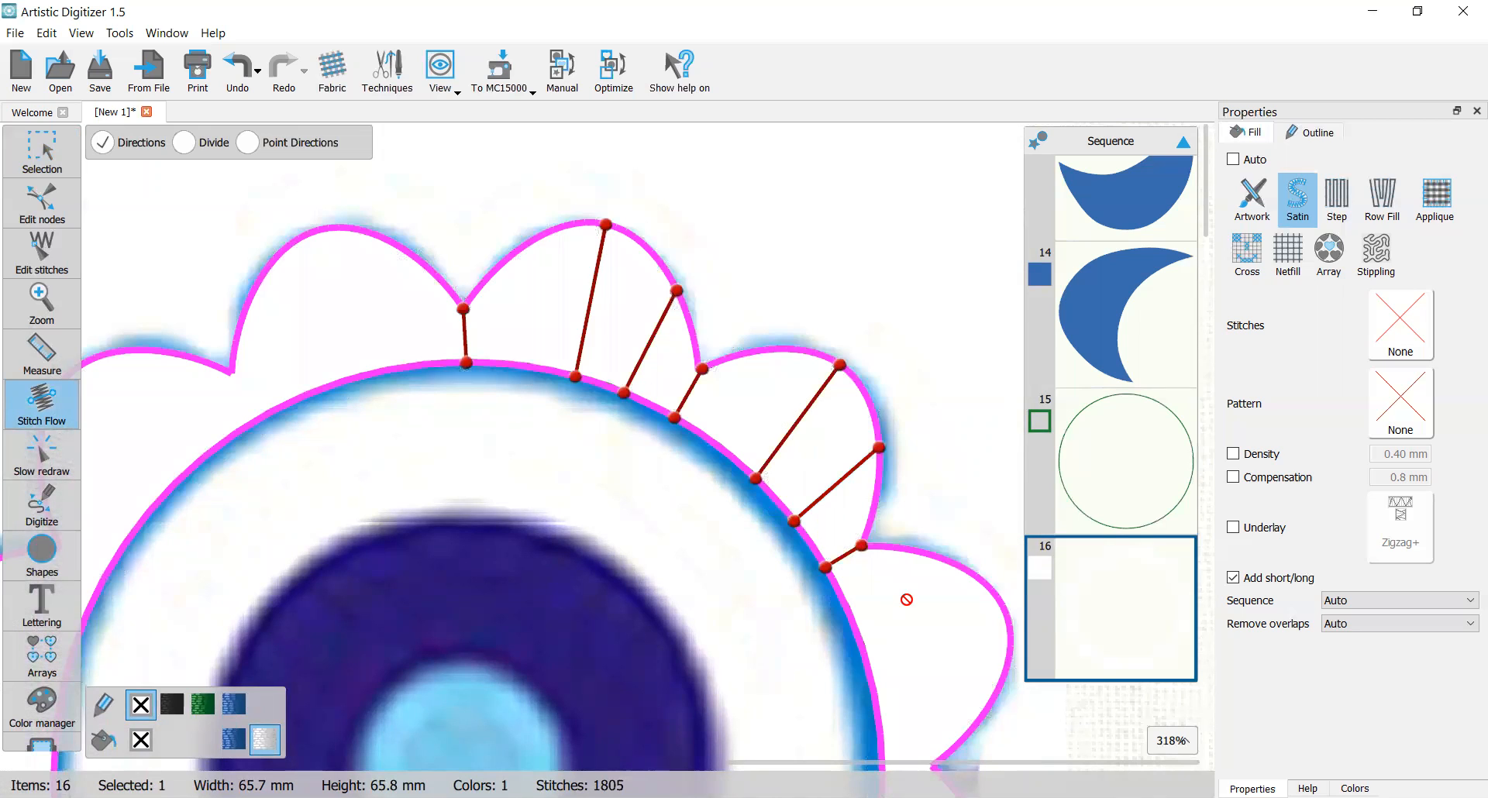
# Step: Add four stitch direction lines to the petal just above the ring's rightmost notch: three across the petal and one at that notch
pyautogui.press('Right')
pyautogui.press('Right')
pyautogui.press('Right')
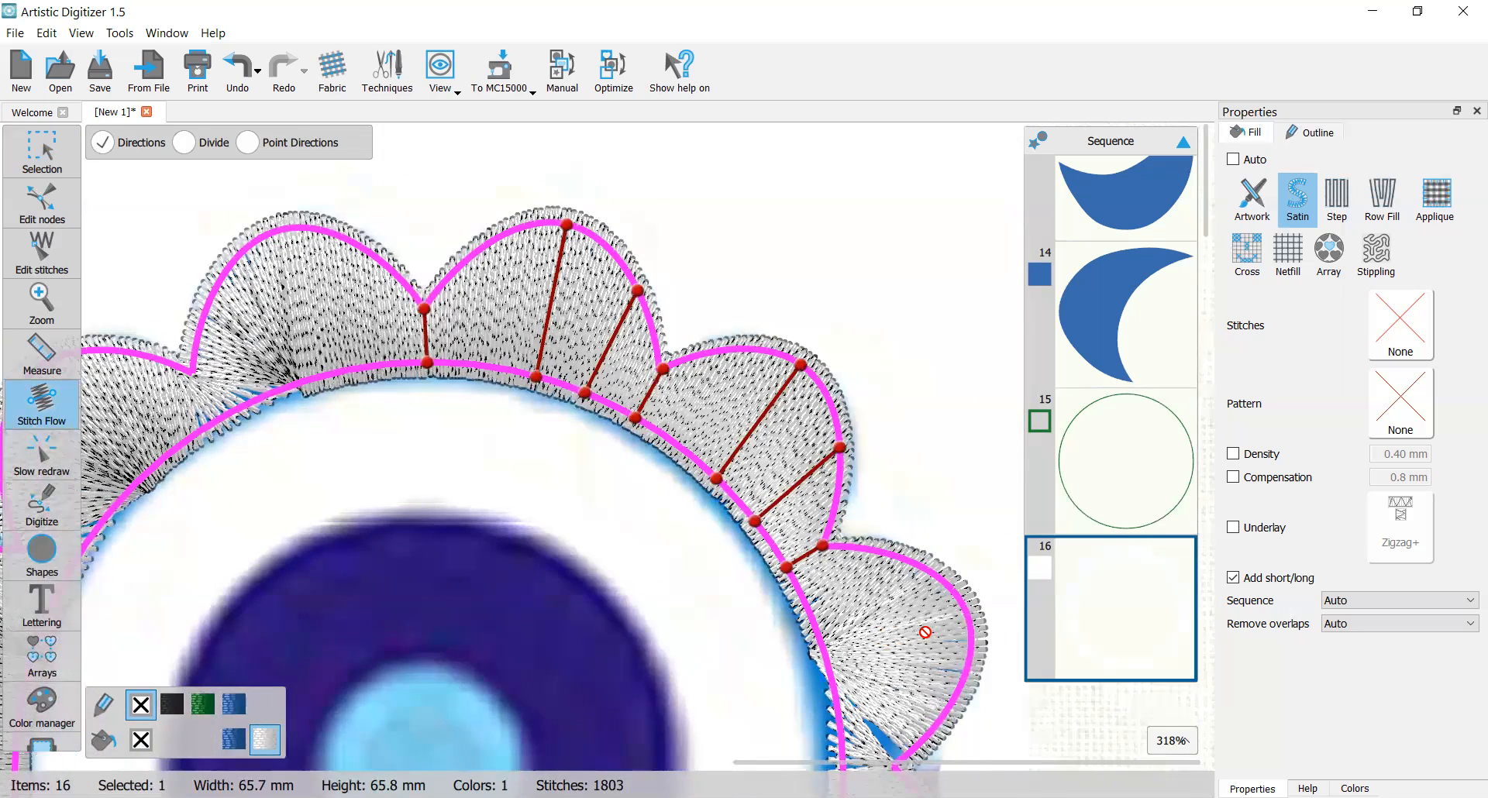
pyautogui.press('Down')
pyautogui.press('Down')
pyautogui.press('Down')
pyautogui.press('Down')
pyautogui.press('Down')
pyautogui.press('Down')
pyautogui.press('Down')
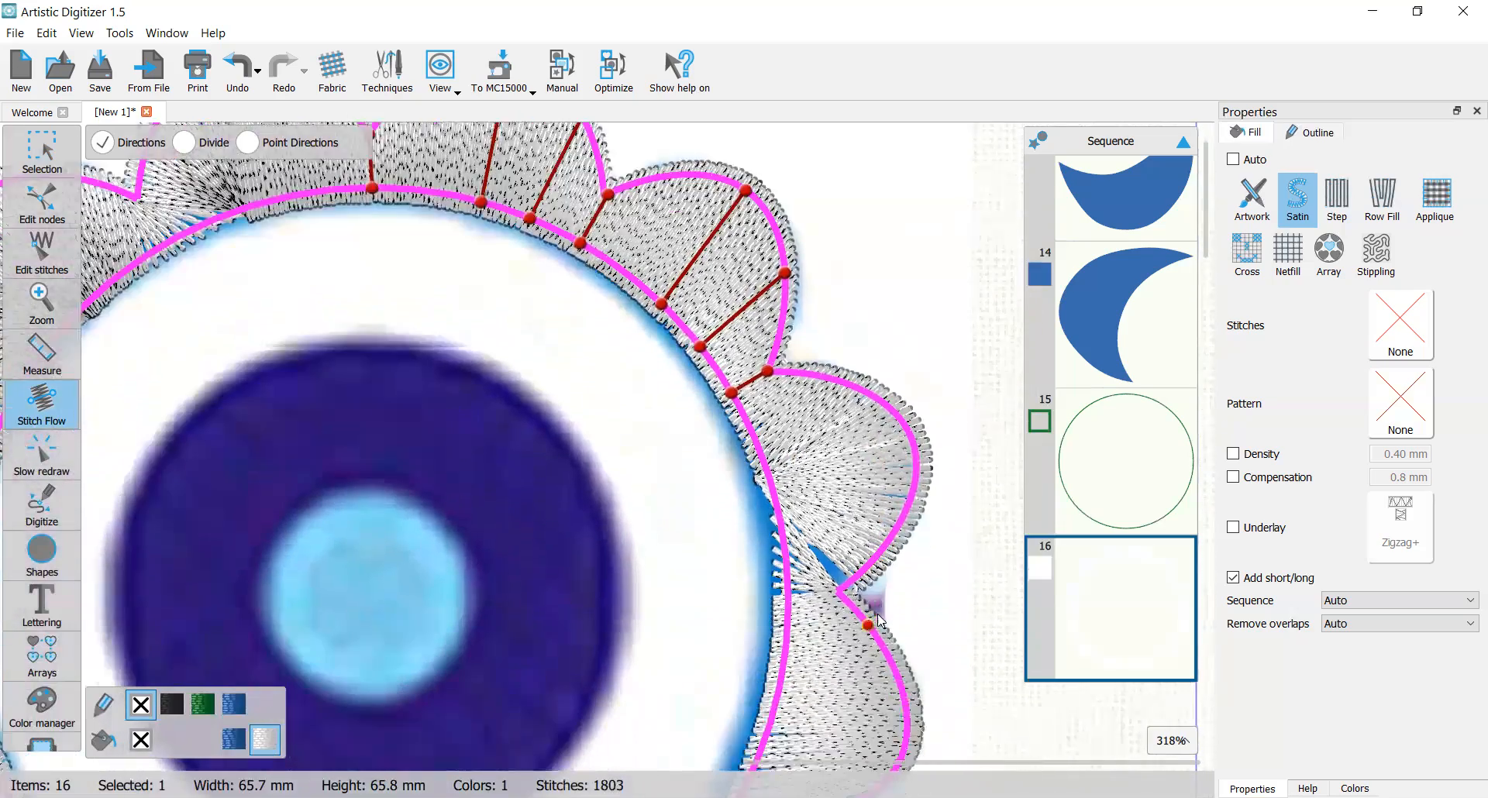
pyautogui.moveTo(911, 388); pyautogui.dragTo(772, 429)
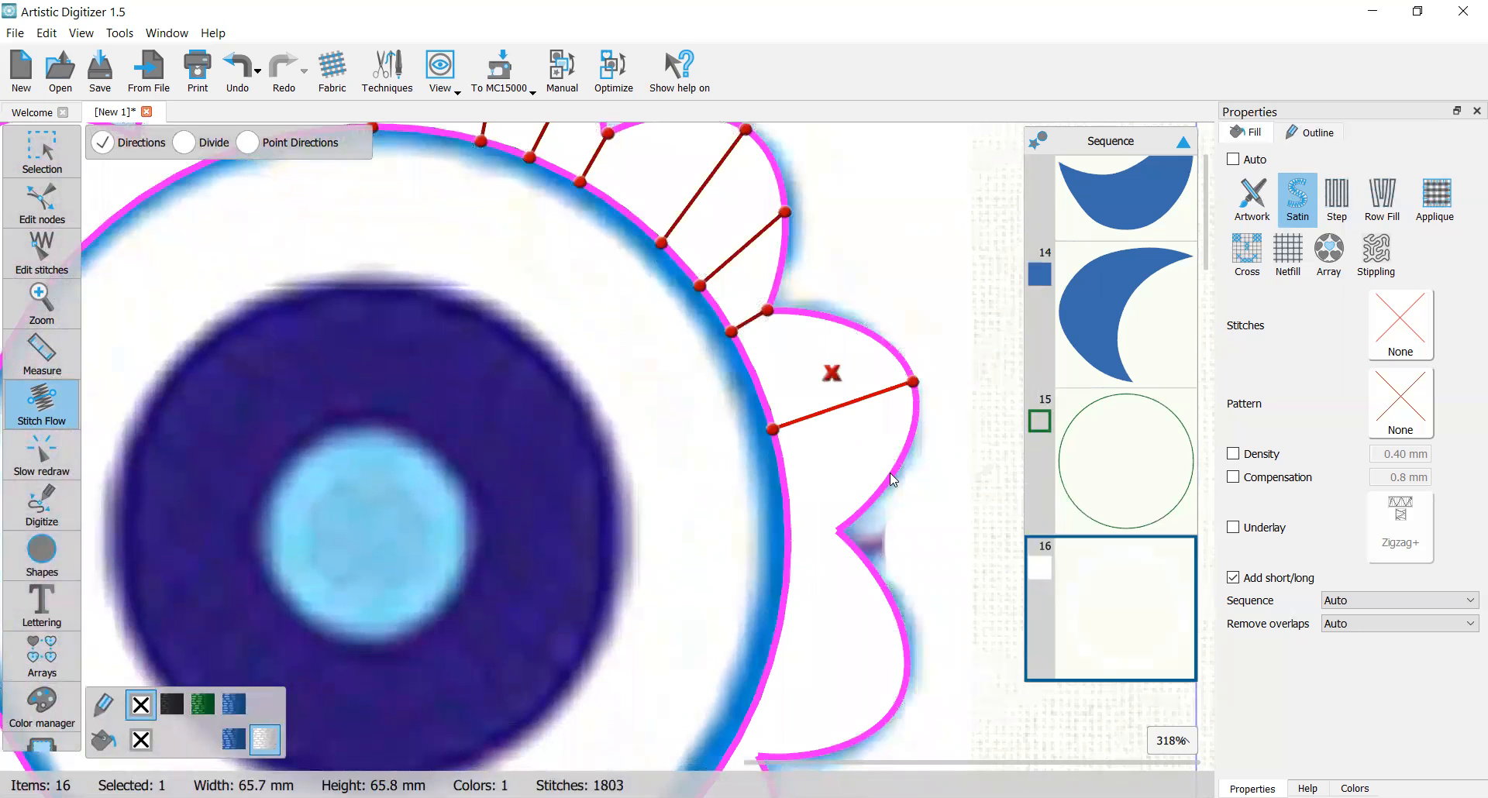
pyautogui.moveTo(899, 463); pyautogui.dragTo(787, 481)
pyautogui.moveTo(811, 533); pyautogui.dragTo(789, 531)
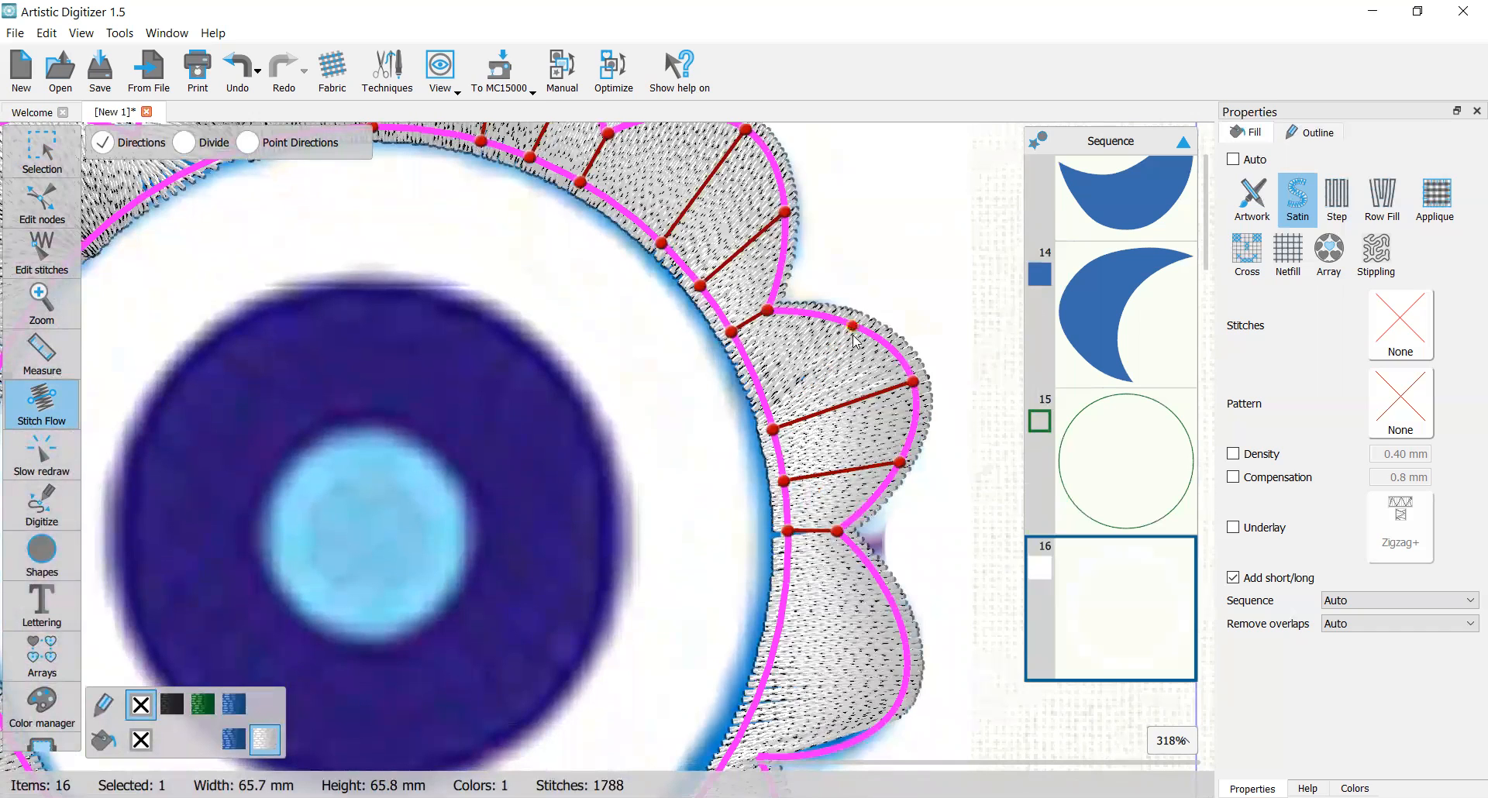
pyautogui.moveTo(859, 328); pyautogui.dragTo(755, 381)
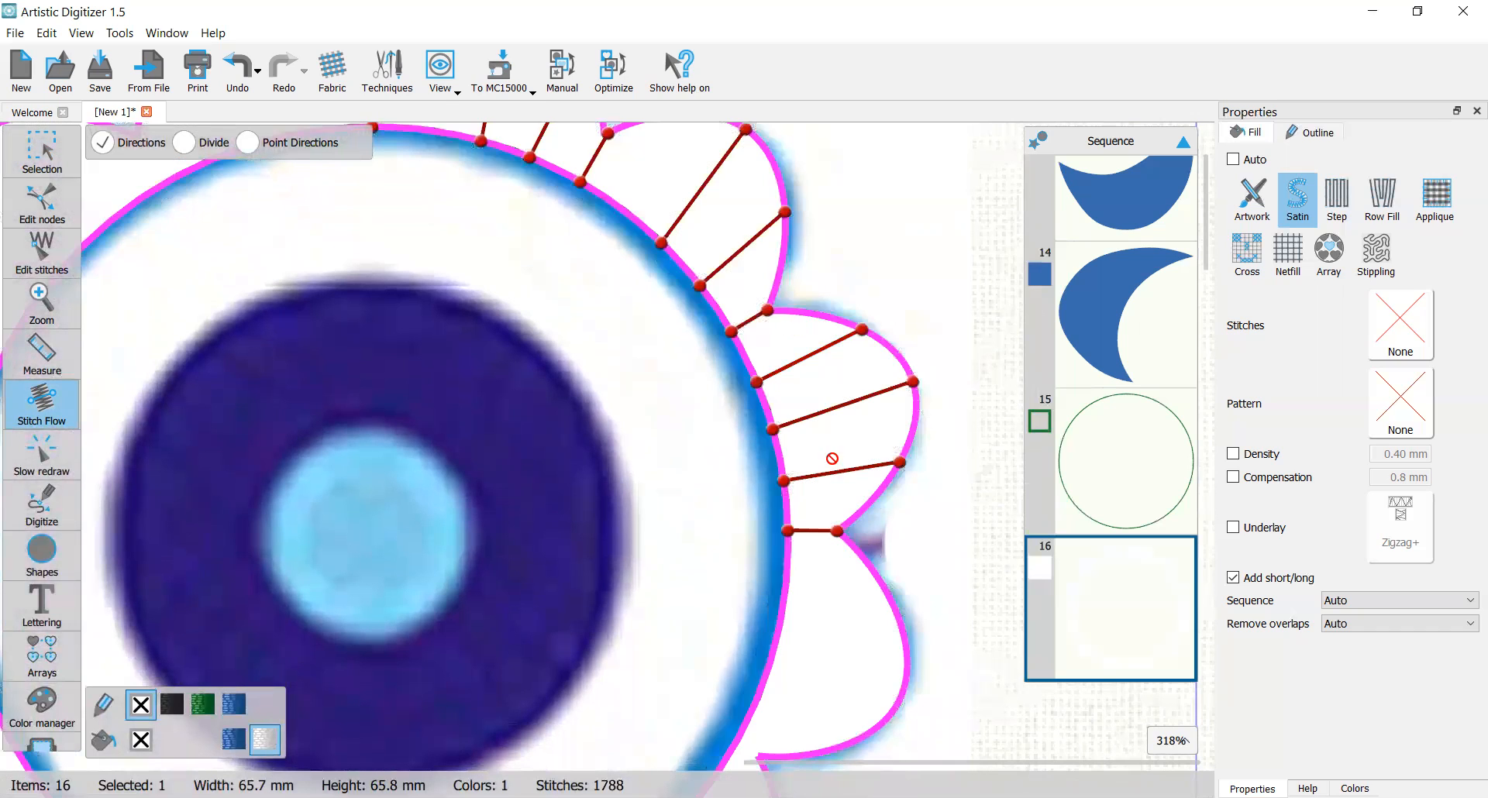
# Step: Add two stitch direction lines to the petal just below the ring's rightmost notch: one at its lower notch and one across its middle
pyautogui.scroll(-3, 829, 480)
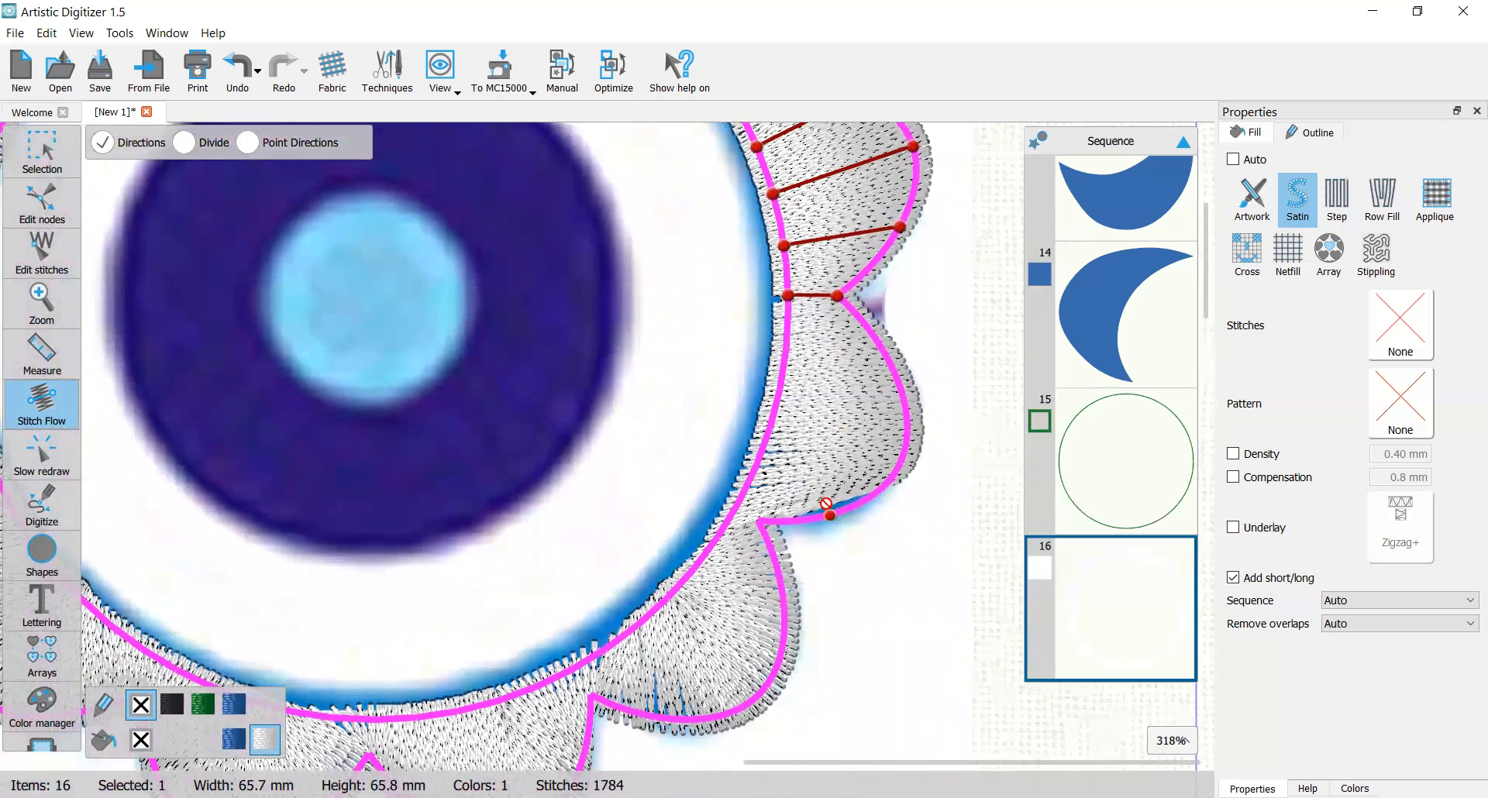
pyautogui.moveTo(763, 526); pyautogui.dragTo(736, 508)
pyautogui.moveTo(905, 447); pyautogui.dragTo(792, 415)
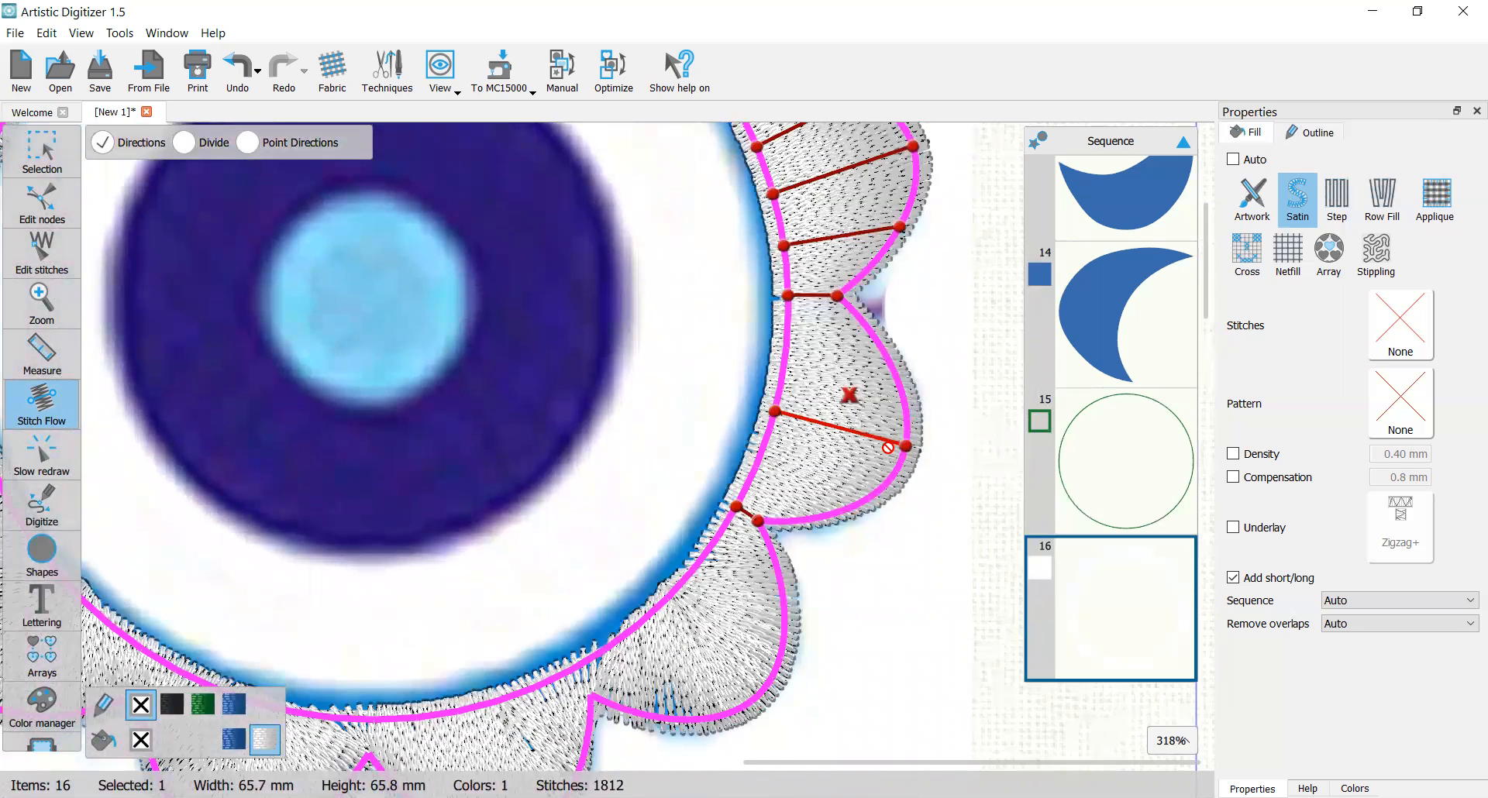
# Step: Add three stitch direction lines to the ring's lower-right petal: one at its lower notch and two across the petal
pyautogui.scroll(-3, 775, 558)
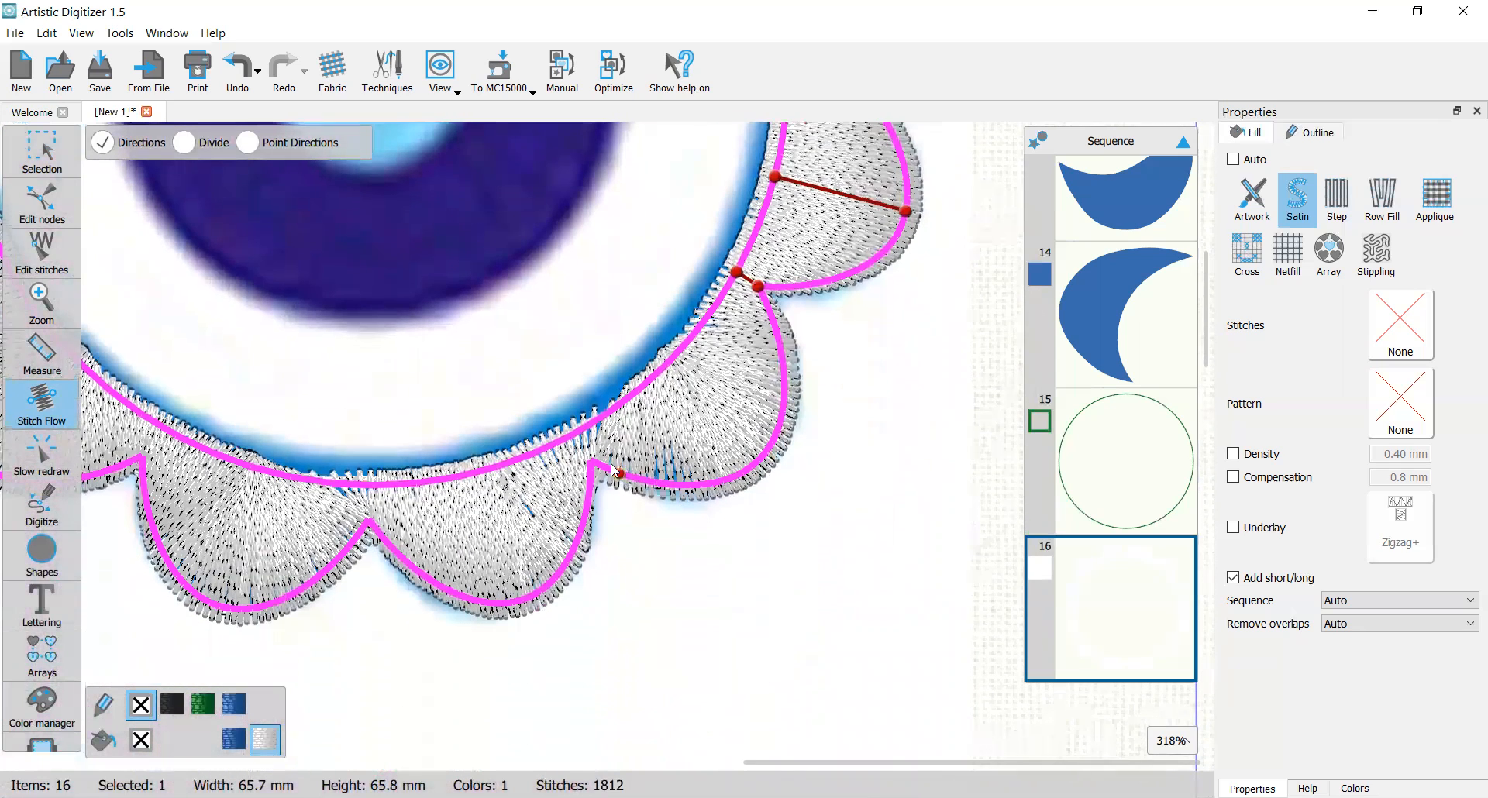
pyautogui.moveTo(590, 459); pyautogui.dragTo(575, 433)
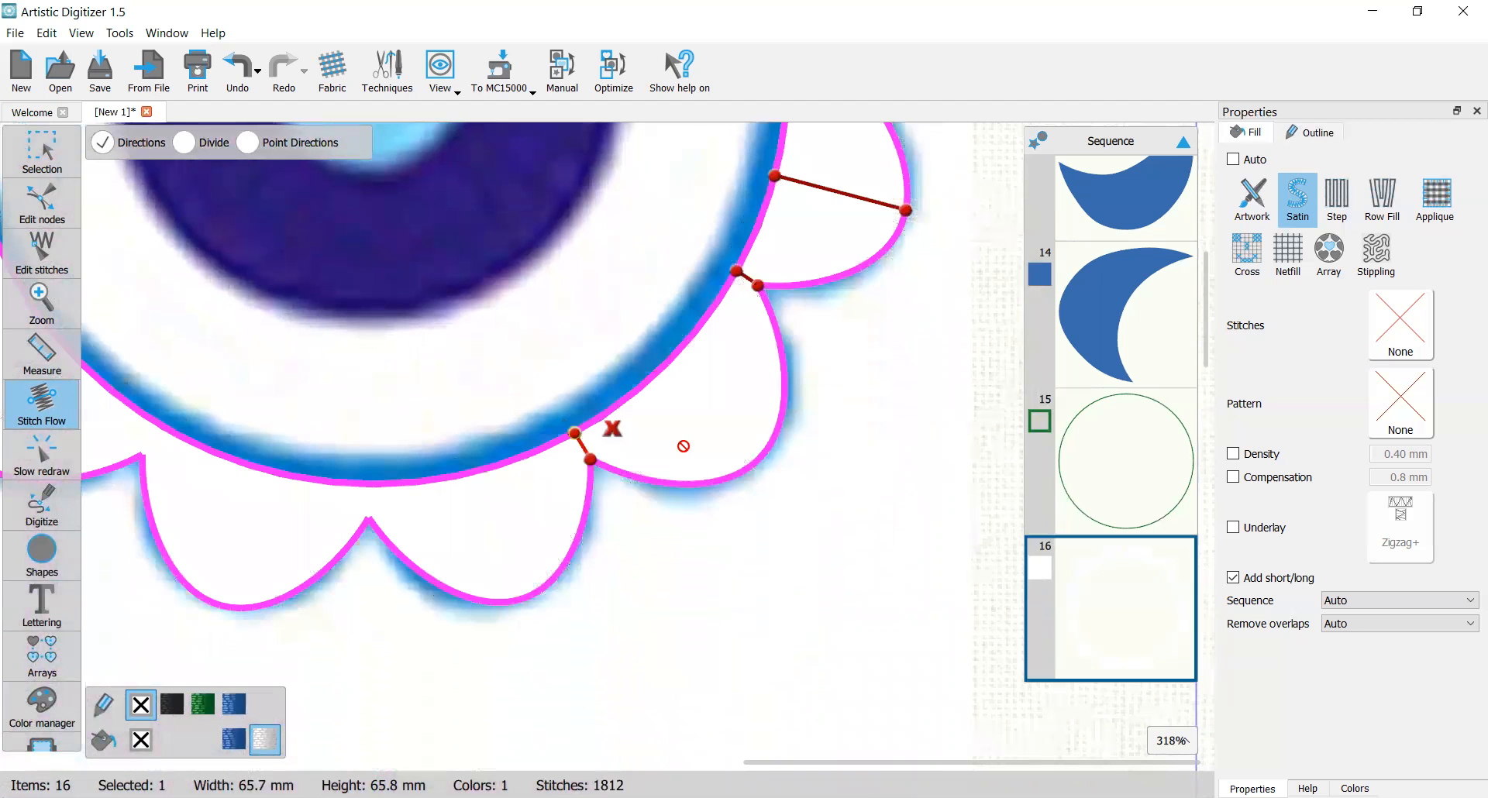
pyautogui.moveTo(752, 467)
pyautogui.mouseDown()
pyautogui.moveTo(659, 365)
pyautogui.moveTo(702, 322)
pyautogui.mouseUp()
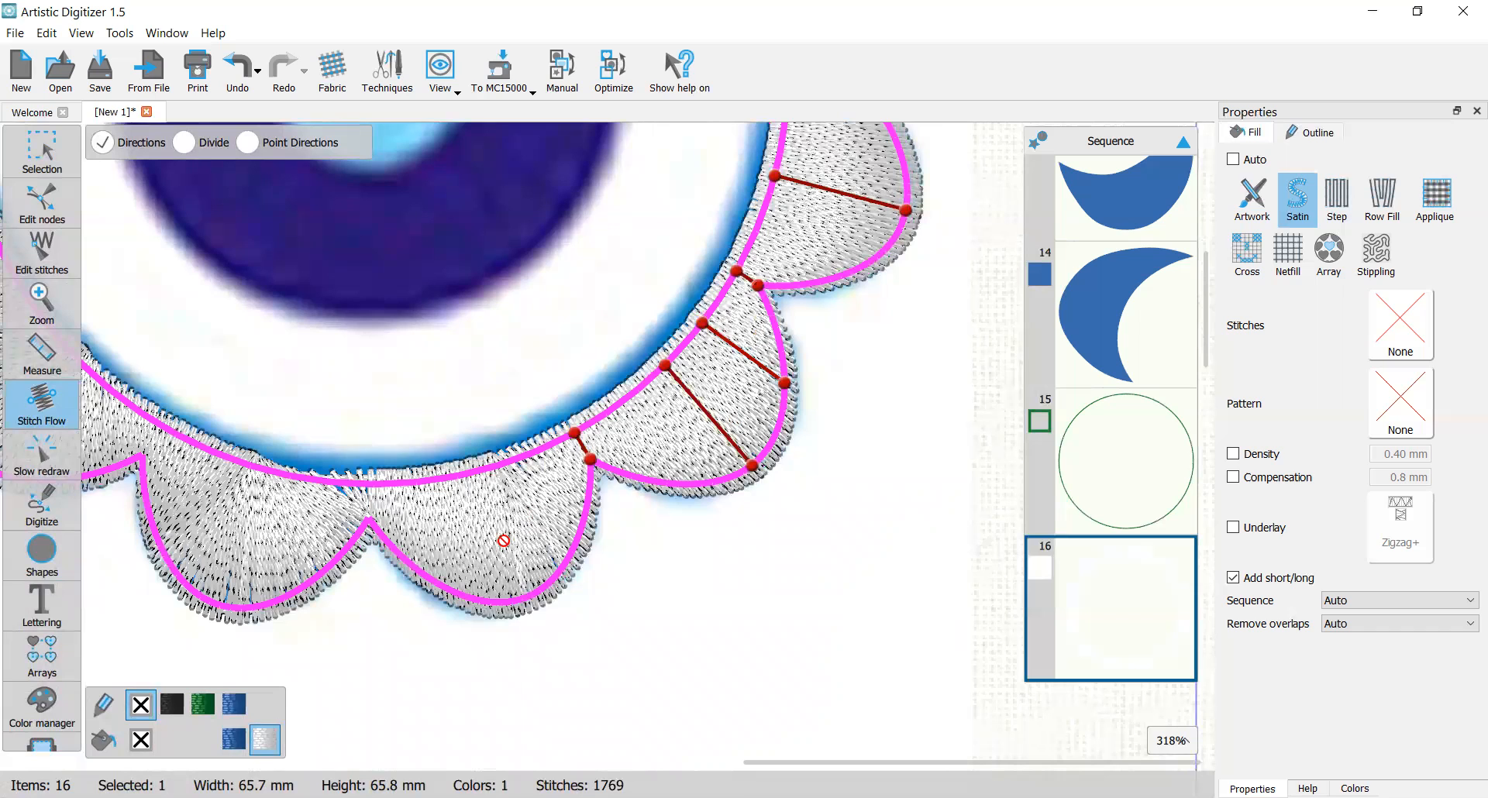
# Step: Add three stitch direction lines to the petal just right of the ring's bottom notch: one at that notch and two across the petal
pyautogui.moveTo(373, 521); pyautogui.dragTo(370, 484)
pyautogui.moveTo(508, 547); pyautogui.dragTo(475, 472)
pyautogui.moveTo(575, 546); pyautogui.dragTo(532, 454)
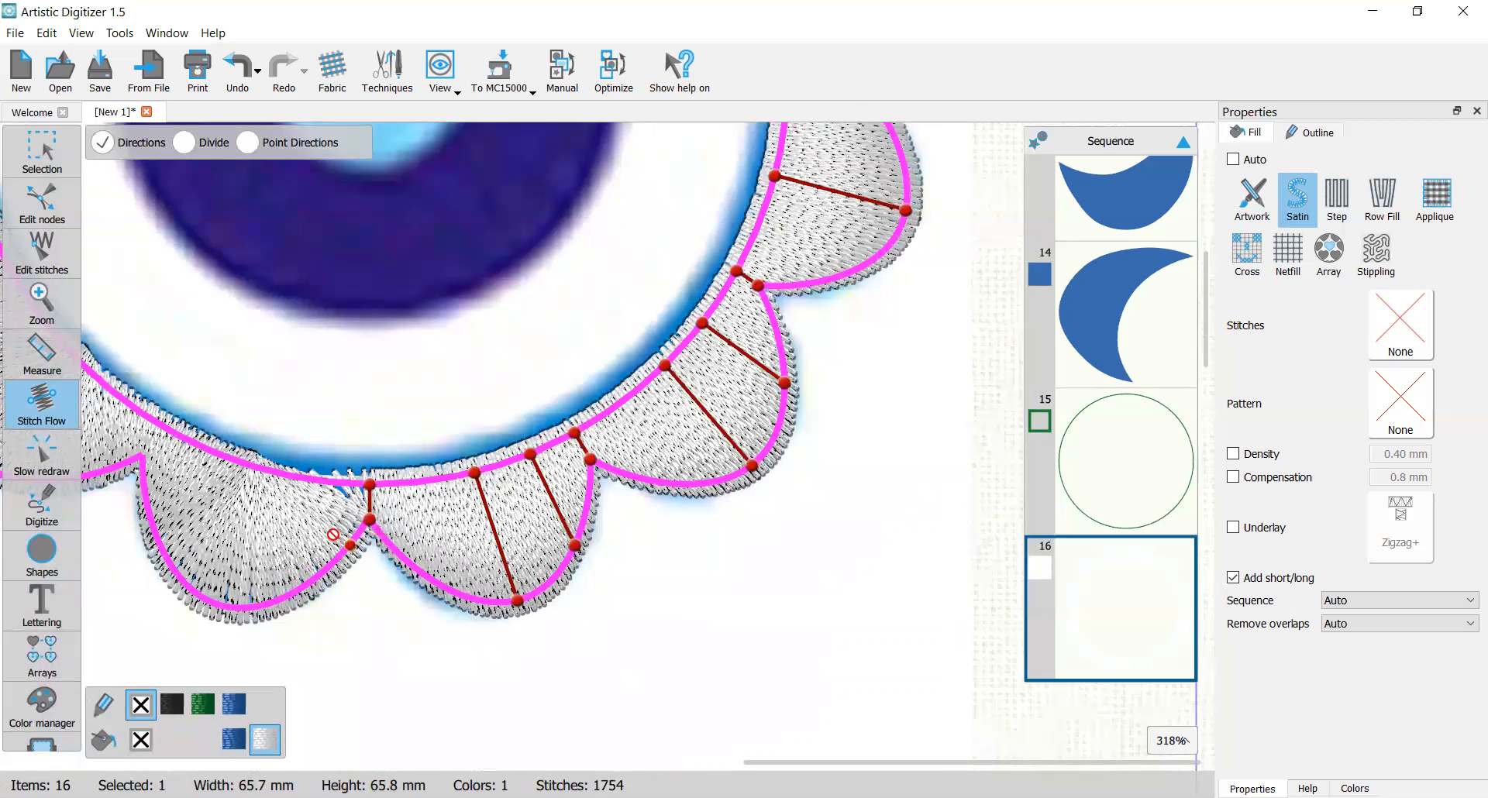
# Step: Add four stitch direction lines to the petal just left of the ring's bottom notch: three across it and one at its left notch
pyautogui.hscroll(-5, 322, 518)
pyautogui.moveTo(449, 599); pyautogui.dragTo(487, 465)
pyautogui.moveTo(546, 575)
pyautogui.mouseDown()
pyautogui.moveTo(560, 478)
pyautogui.moveTo(573, 482)
pyautogui.mouseUp()
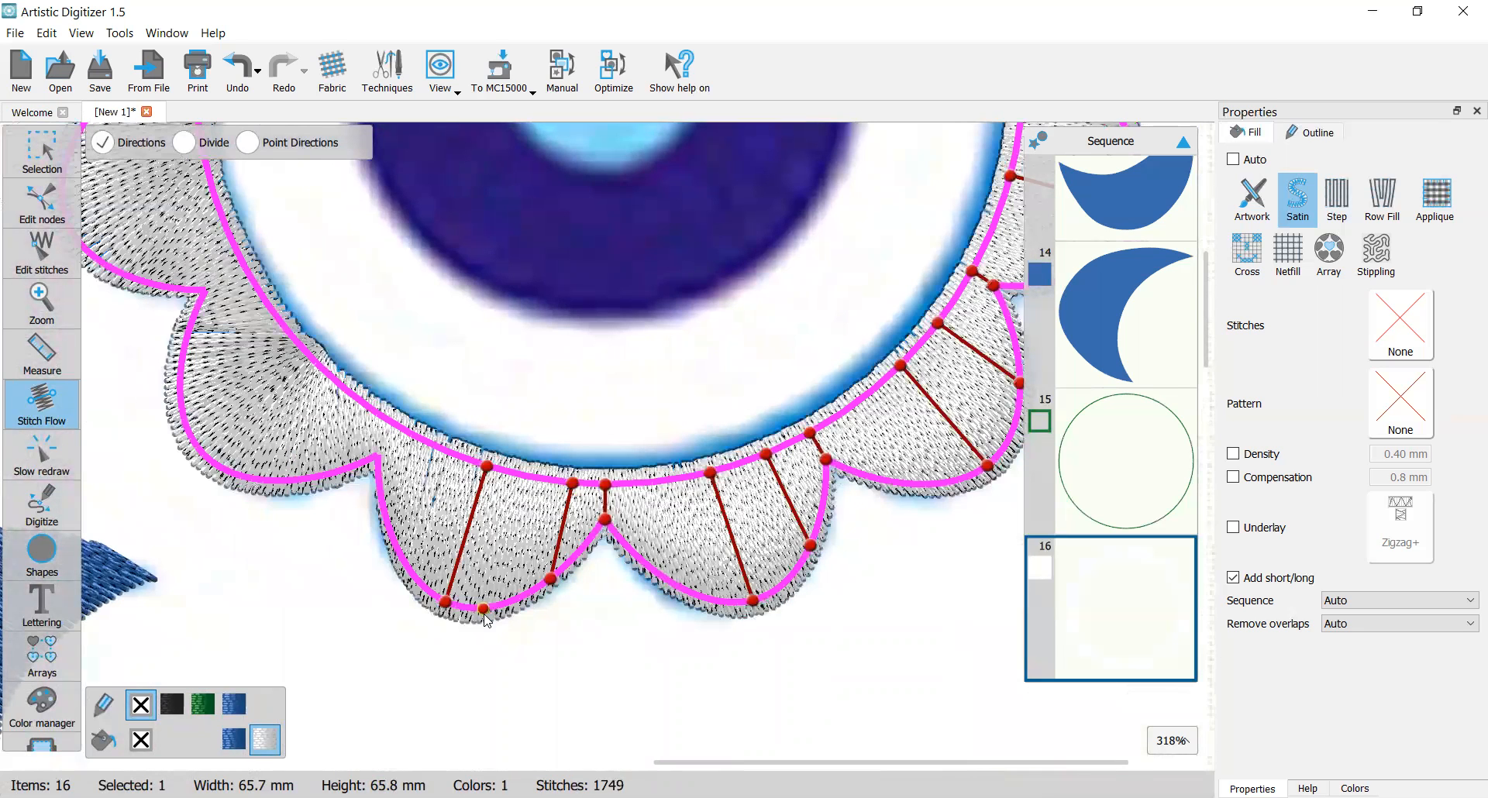
pyautogui.moveTo(378, 459); pyautogui.dragTo(400, 428)
pyautogui.moveTo(392, 536); pyautogui.dragTo(434, 447)
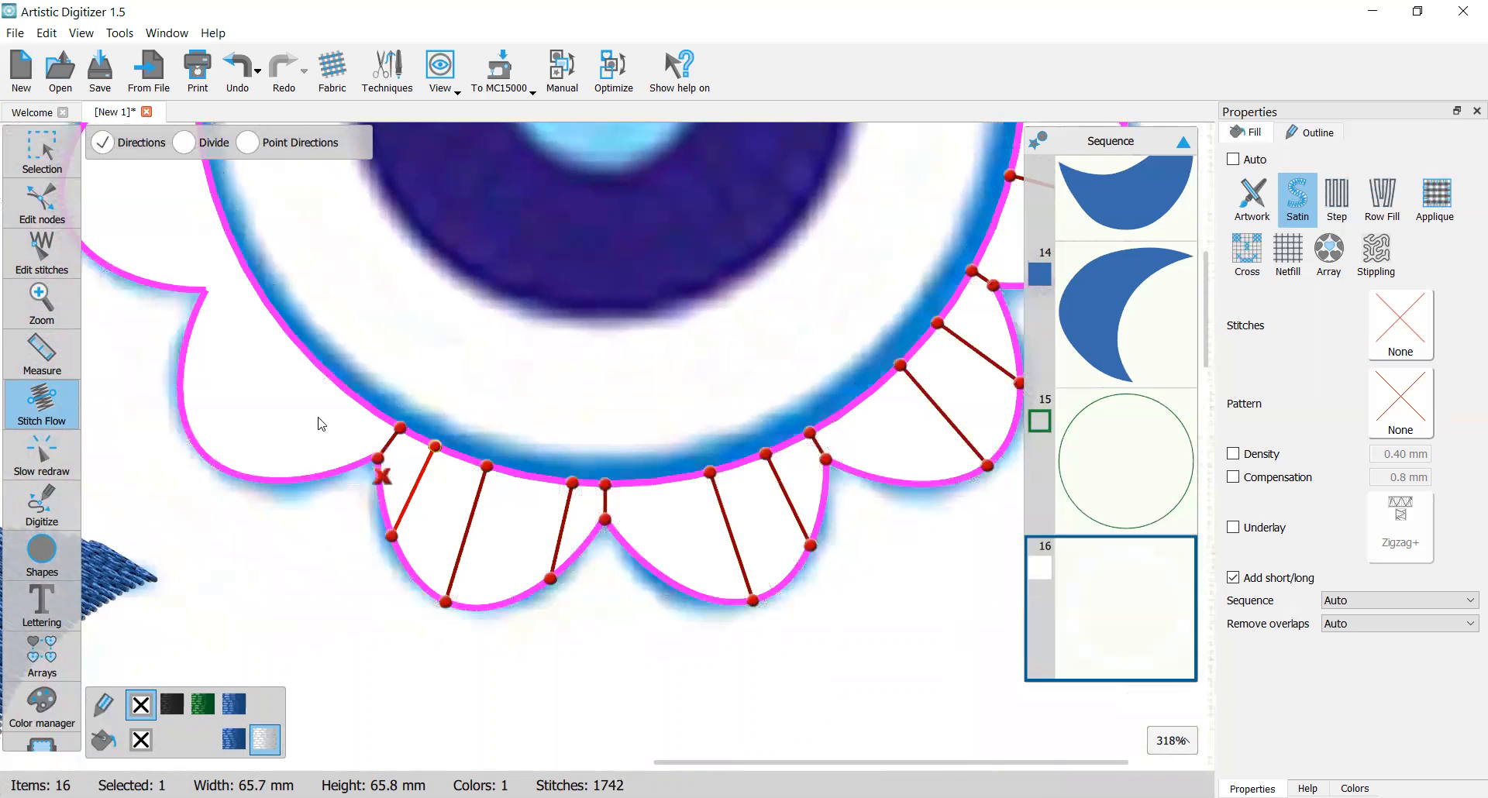
# Step: Add three stitch direction lines to the ring's lower-left petal: two across the petal and one at its upper notch
pyautogui.moveTo(201, 451); pyautogui.dragTo(310, 356)
pyautogui.moveTo(204, 293); pyautogui.dragTo(249, 275)
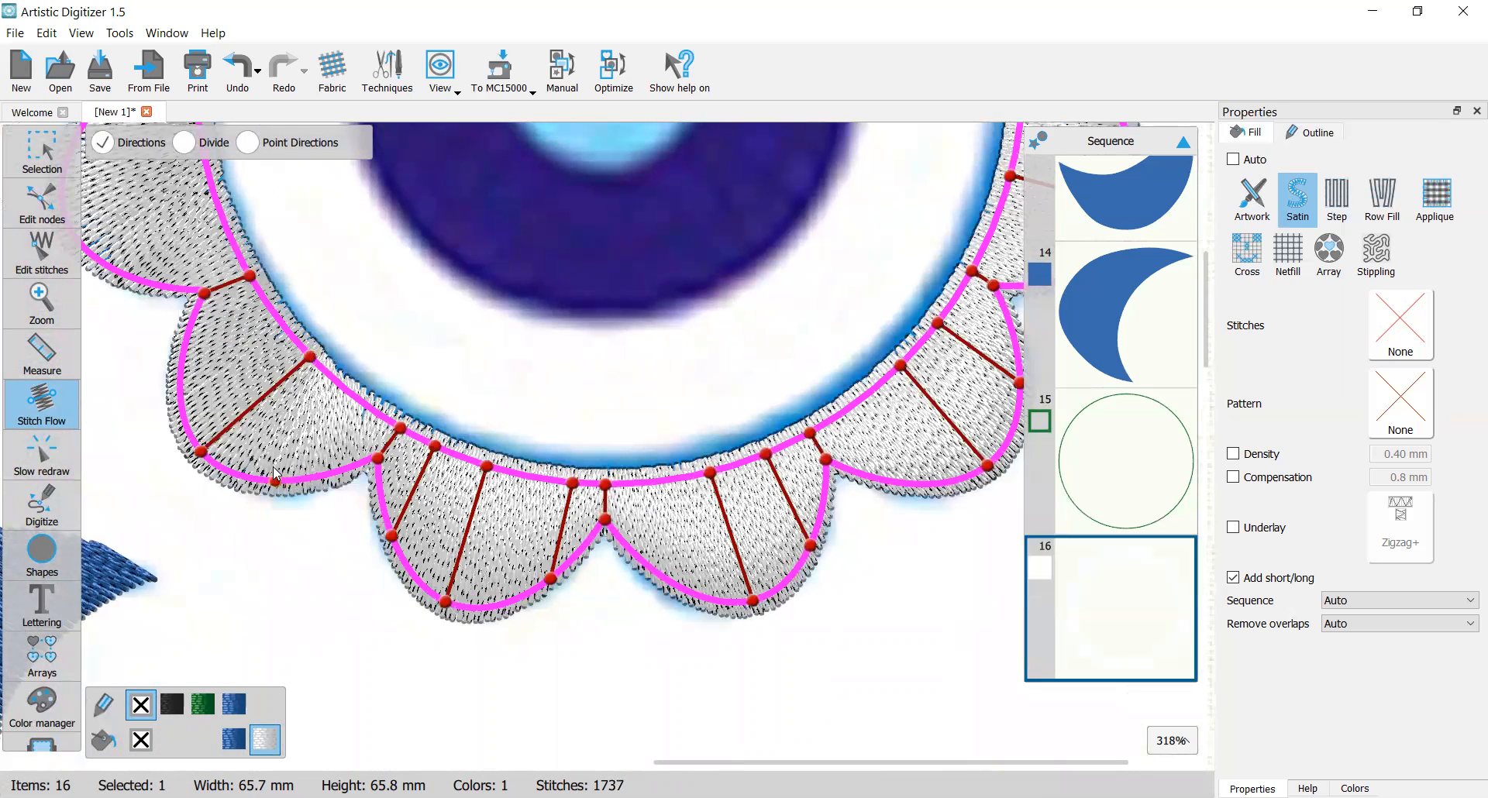
pyautogui.moveTo(280, 482); pyautogui.dragTo(347, 390)
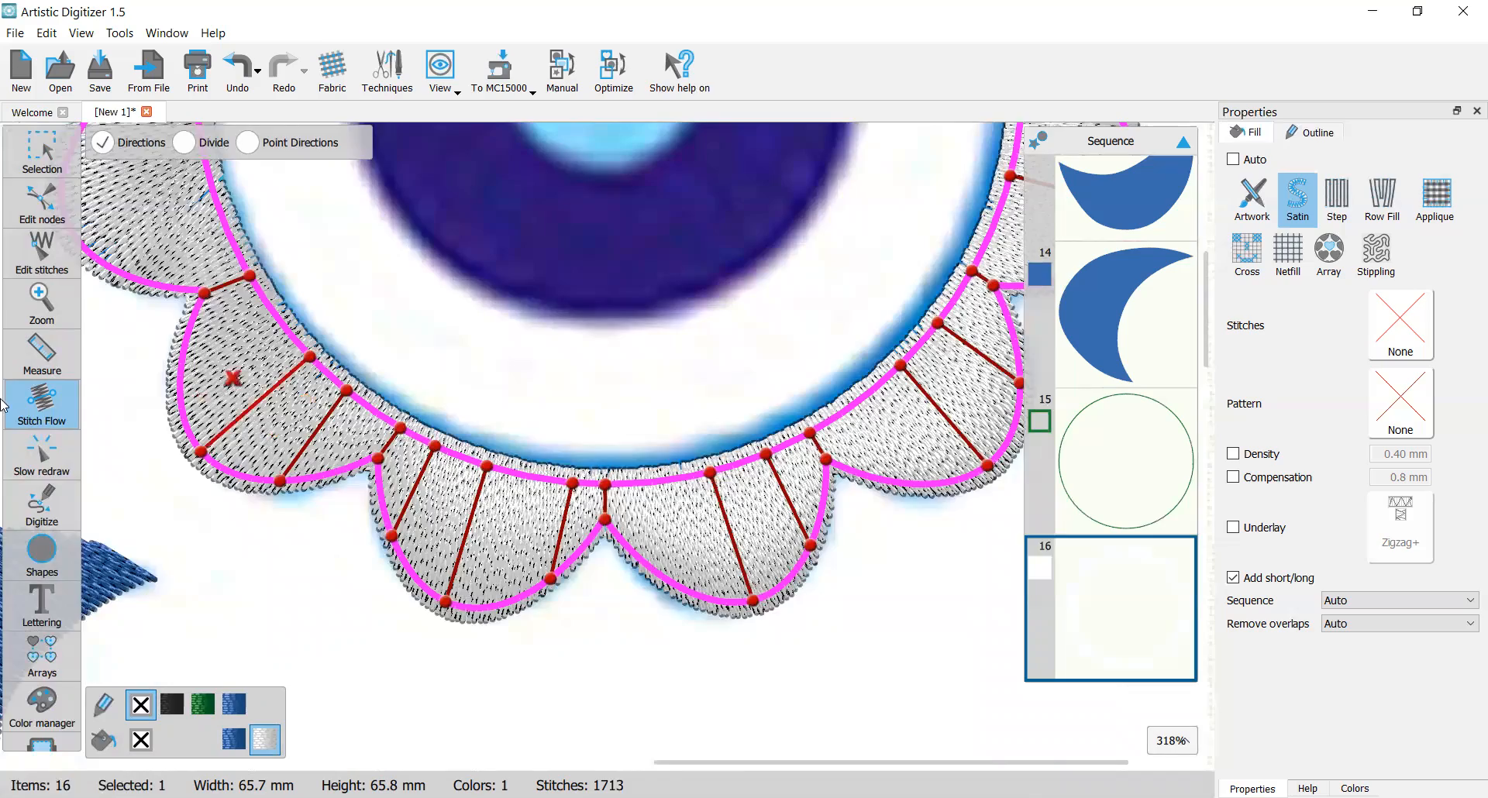
# Step: Add two stitch direction lines to the petal just below the ring's leftmost notch: one at that notch and one across the petal
pyautogui.scroll(5, 233, 379)
pyautogui.hscroll(-2, 178, 408)
pyautogui.hscroll(-5, 178, 408)
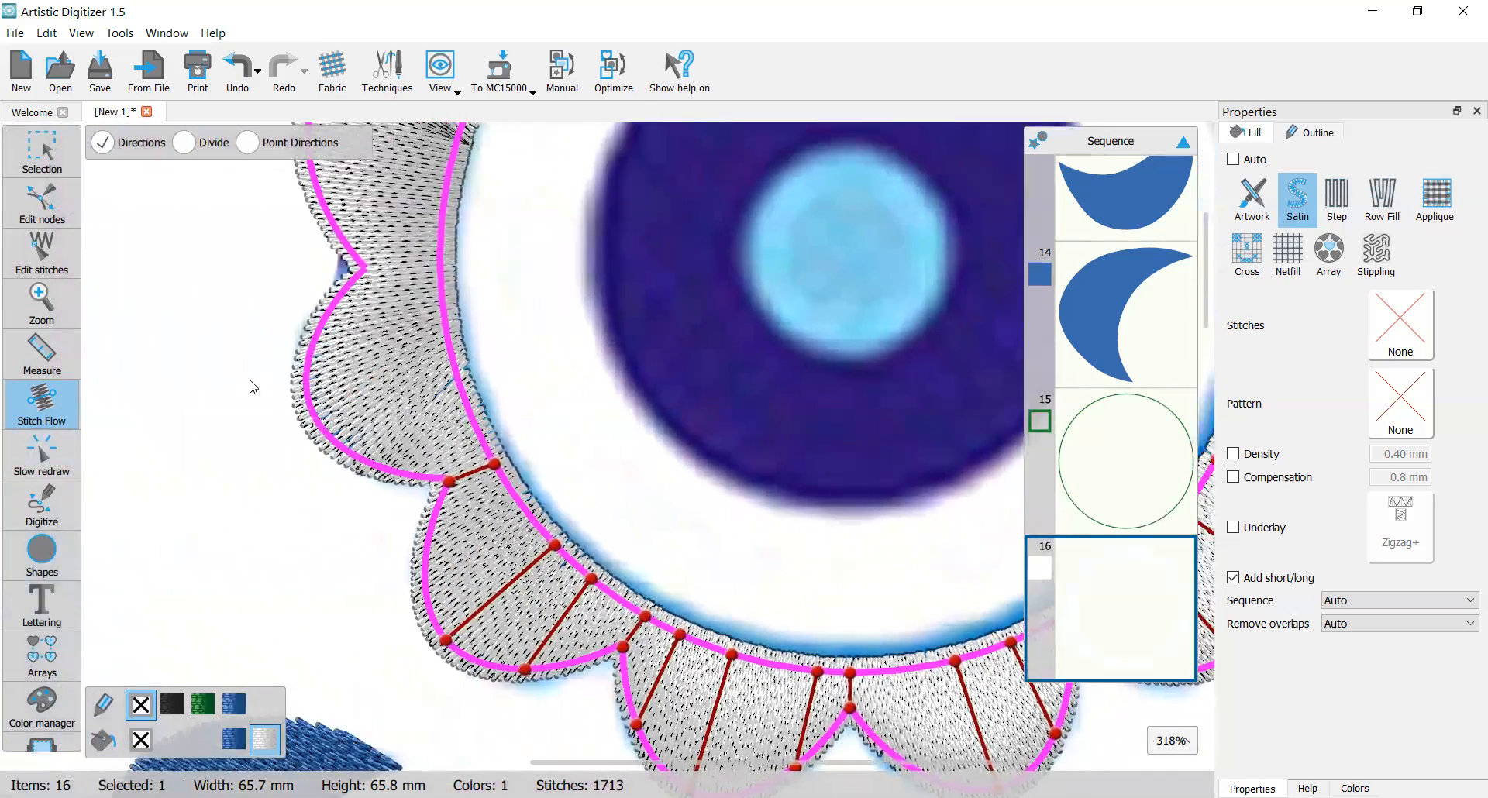
pyautogui.scroll(4, 248, 382)
pyautogui.moveTo(402, 411); pyautogui.dragTo(478, 413)
pyautogui.moveTo(350, 547); pyautogui.dragTo(493, 508)
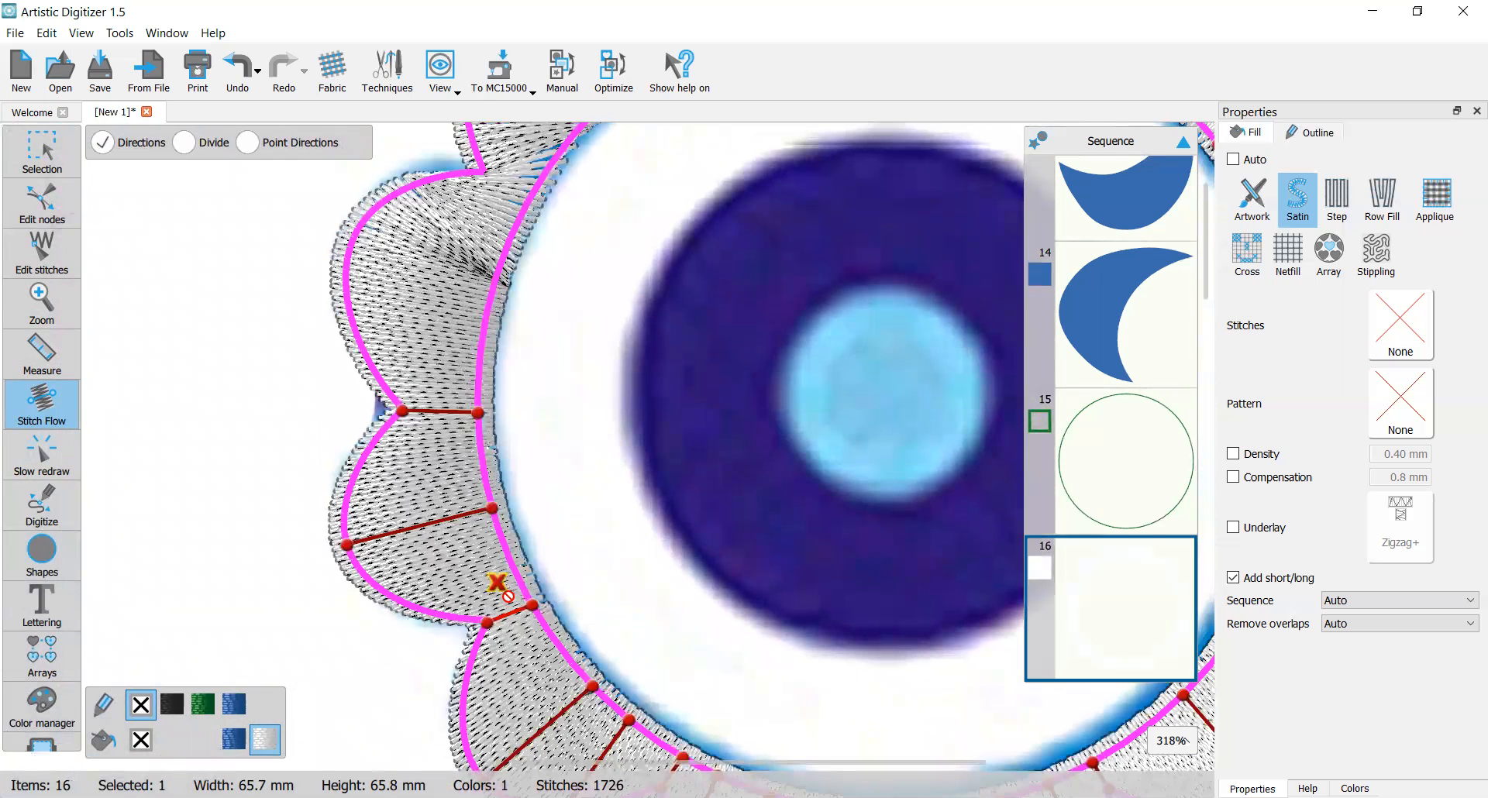
# Step: Add four stitch direction lines to the ring's upper-left petal: one at each of its notches and two across the petal
pyautogui.scroll(2, 439, 439)
pyautogui.scroll(5, 449, 411)
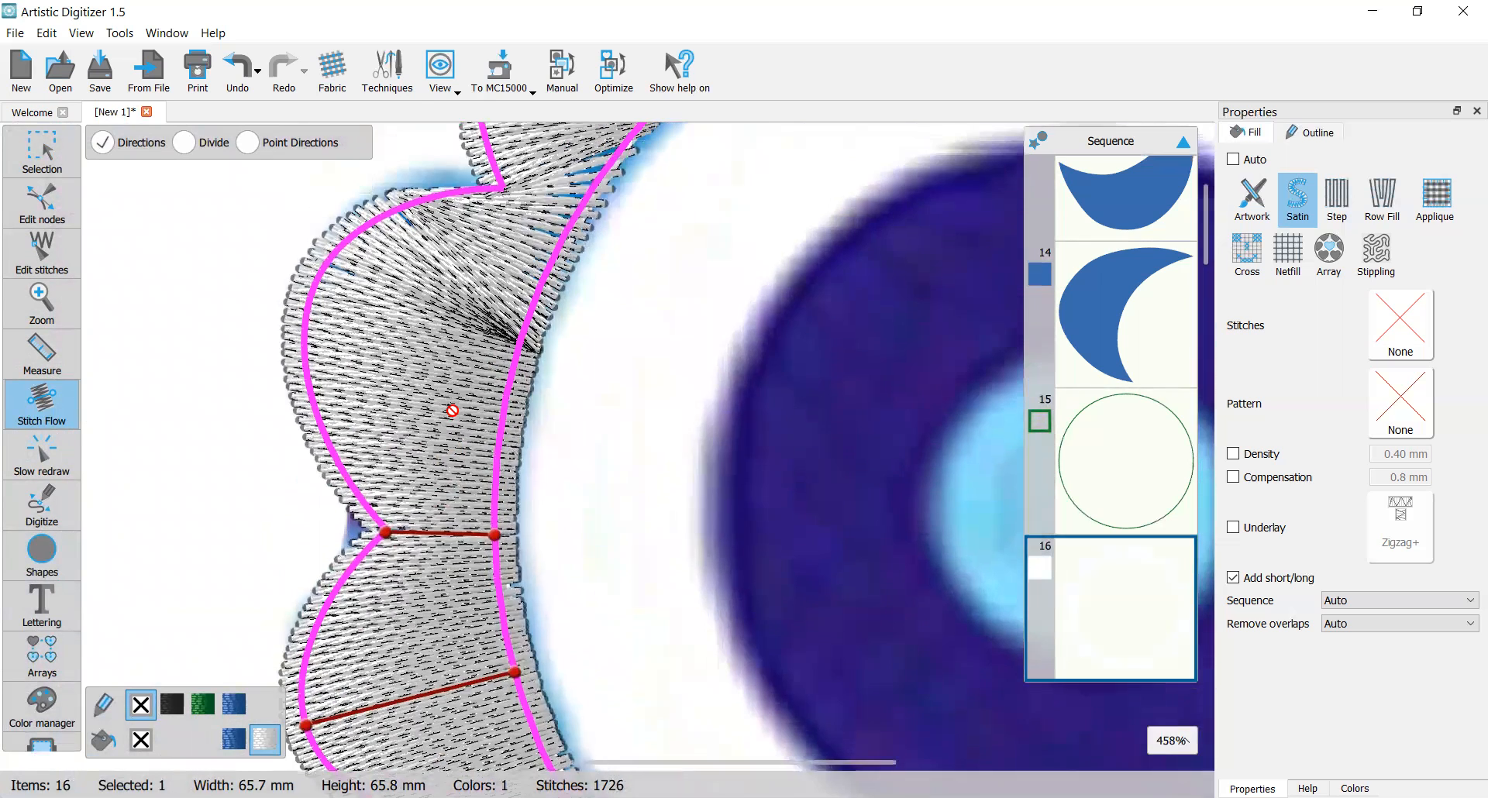
pyautogui.moveTo(504, 337); pyautogui.dragTo(575, 363)
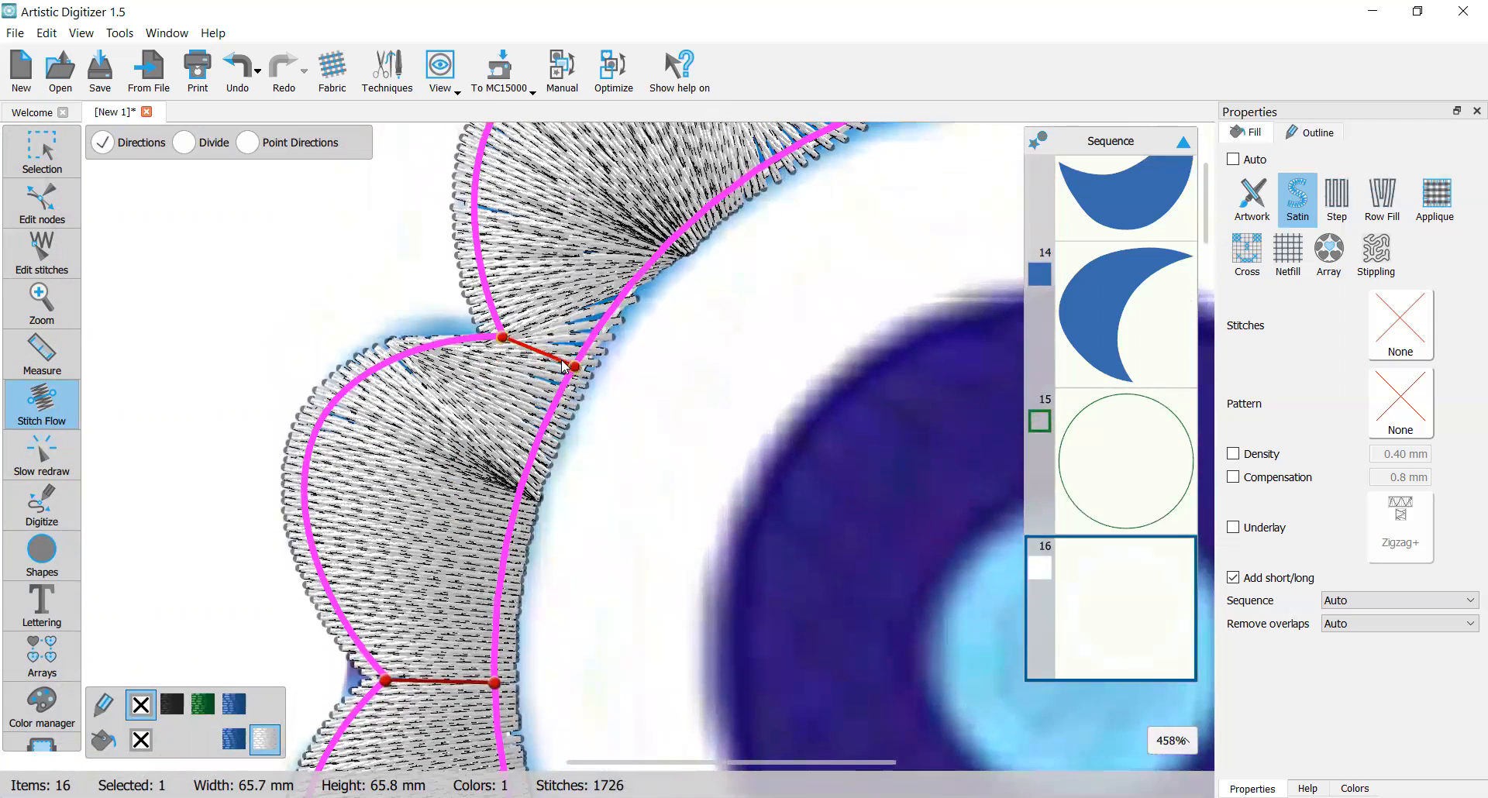
pyautogui.scroll(-1, 449, 506)
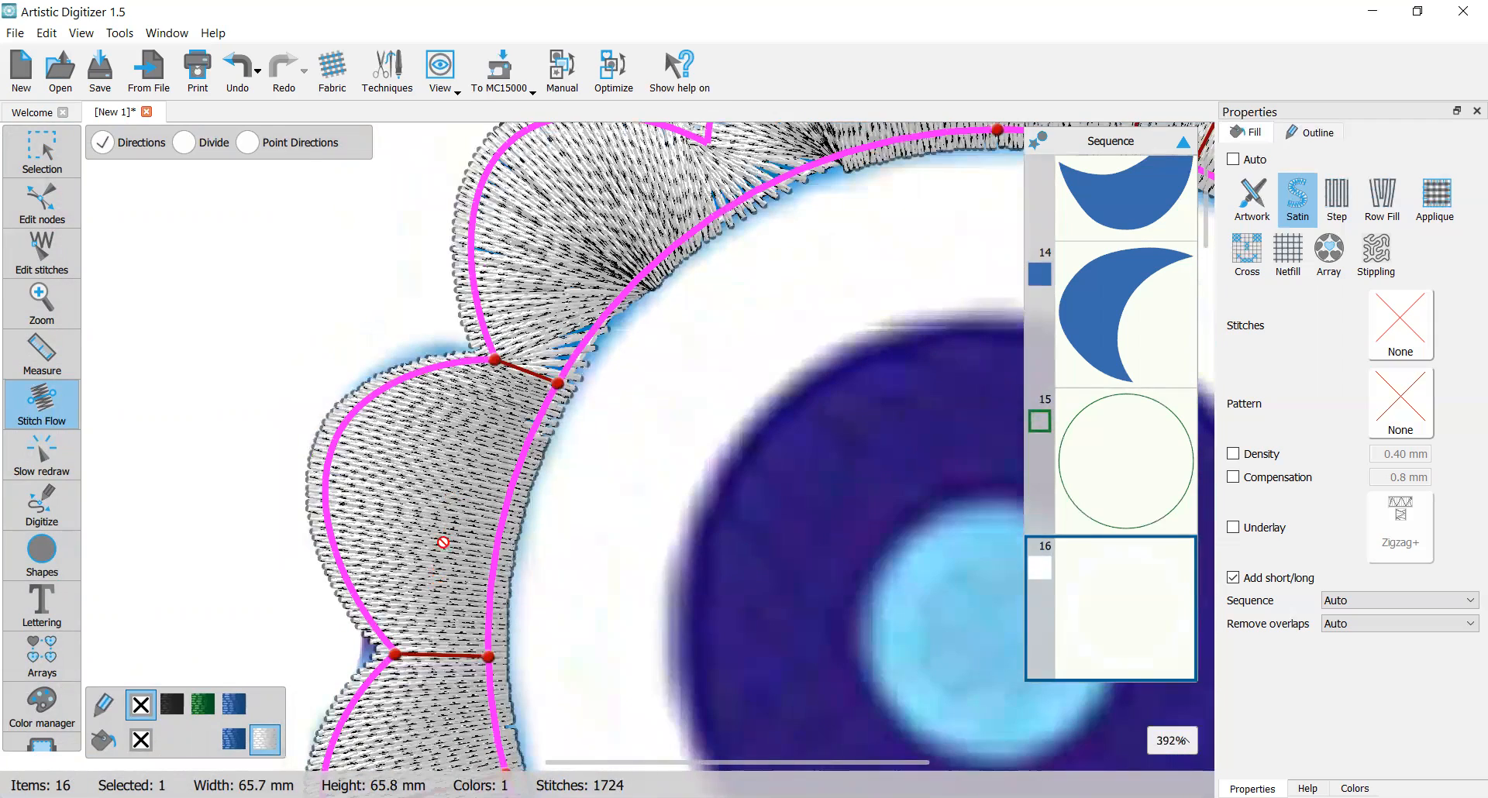
pyautogui.scroll(3, 579, 308)
pyautogui.hscroll(3, 667, 331)
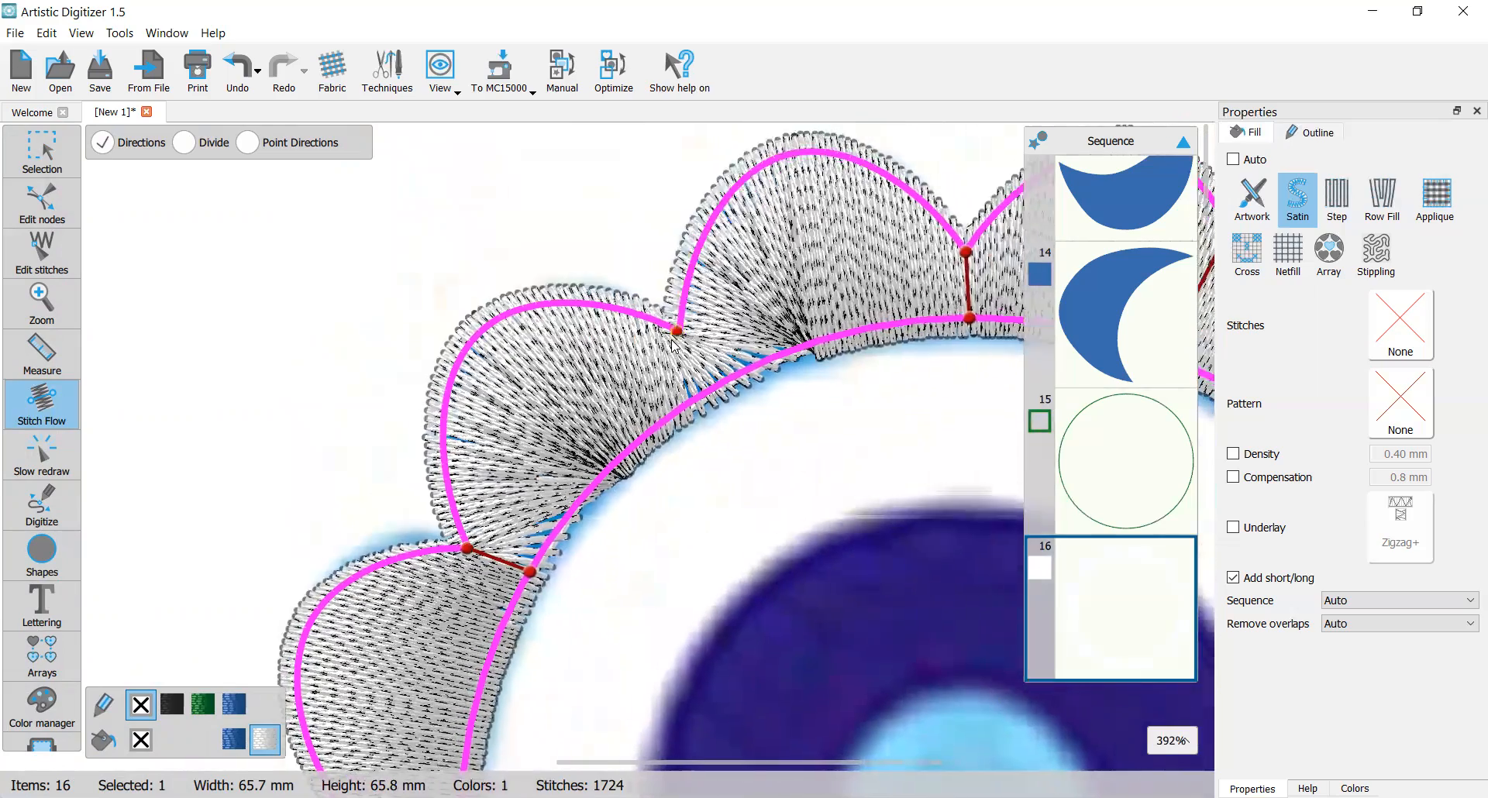
pyautogui.moveTo(564, 333); pyautogui.dragTo(590, 390)
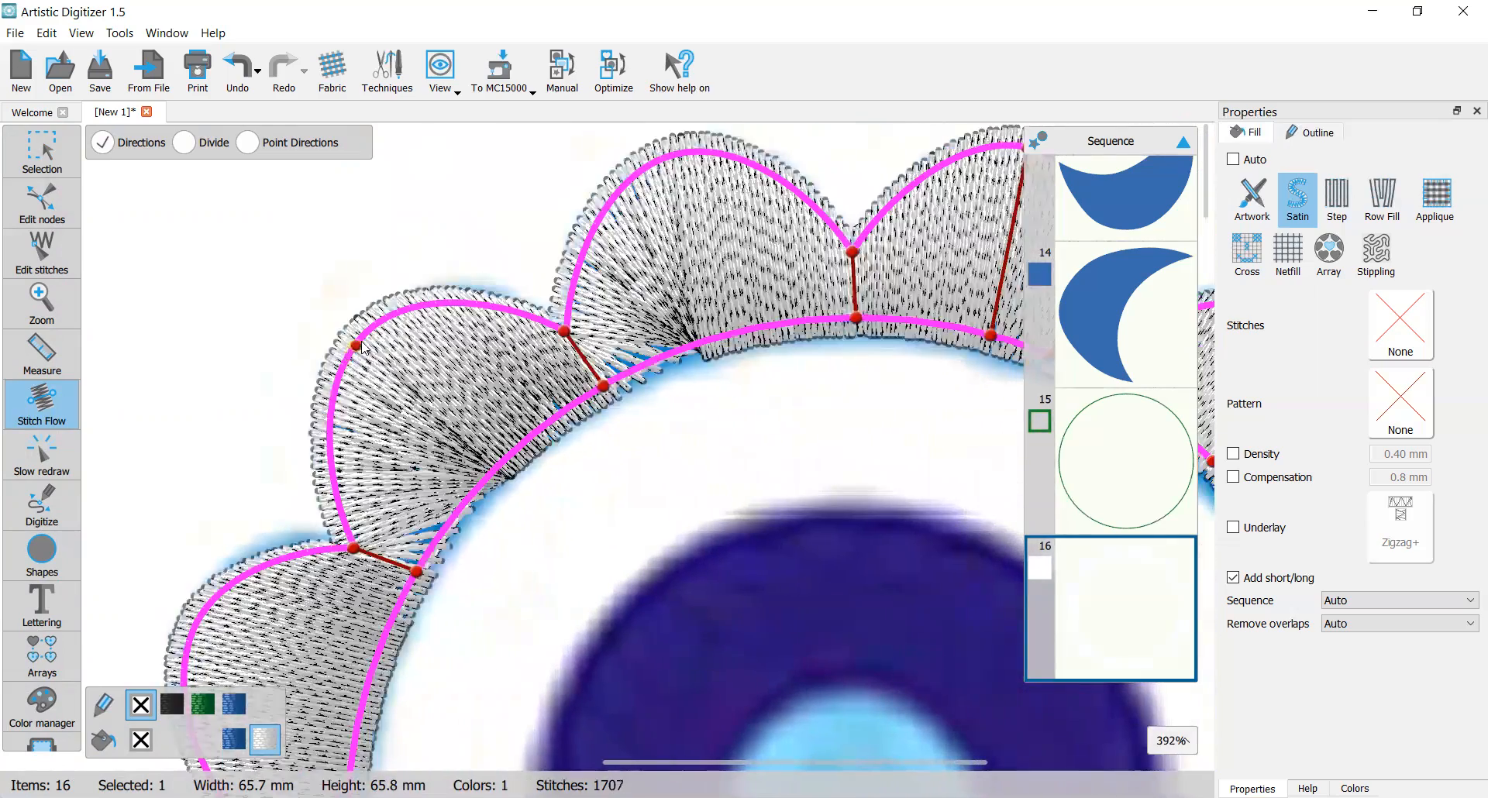
pyautogui.moveTo(361, 339); pyautogui.dragTo(487, 477)
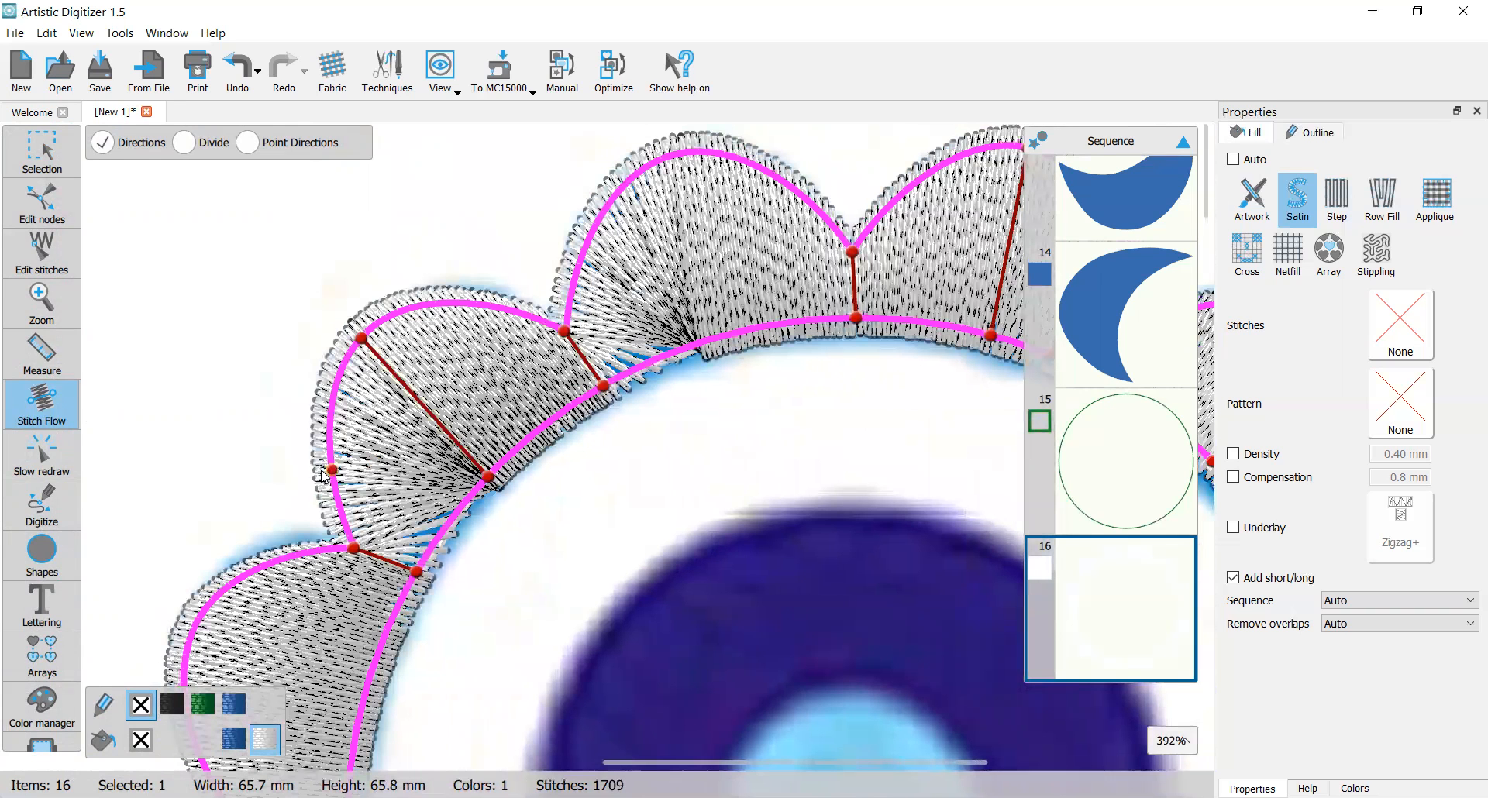
pyautogui.moveTo(330, 456); pyautogui.dragTo(438, 517)
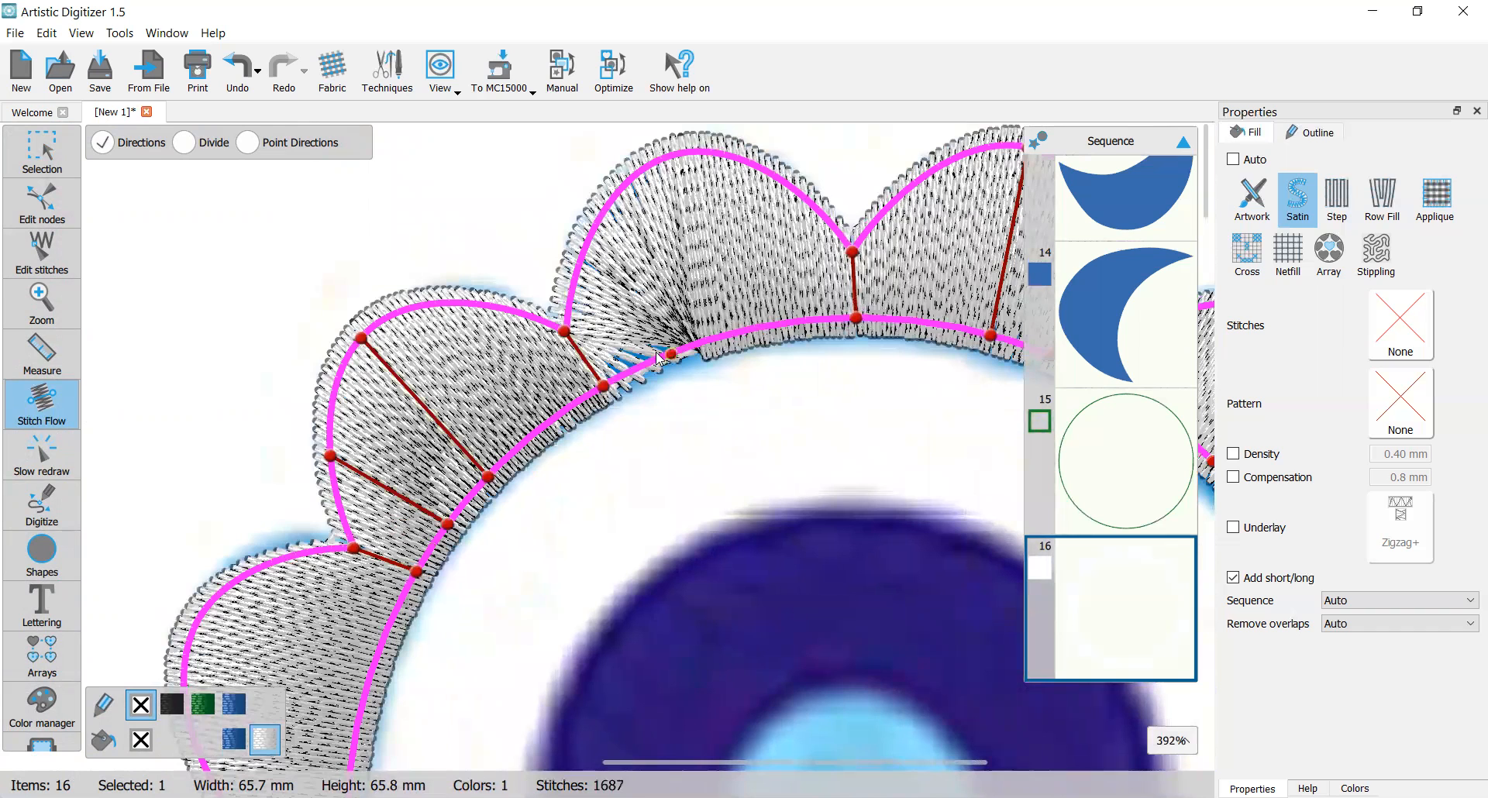
# Step: Add two stitch direction lines across the petal just left of the ring's top notch, and finish editing the stitch flow
pyautogui.moveTo(676, 154); pyautogui.dragTo(721, 337)
pyautogui.moveTo(592, 233); pyautogui.dragTo(658, 341)
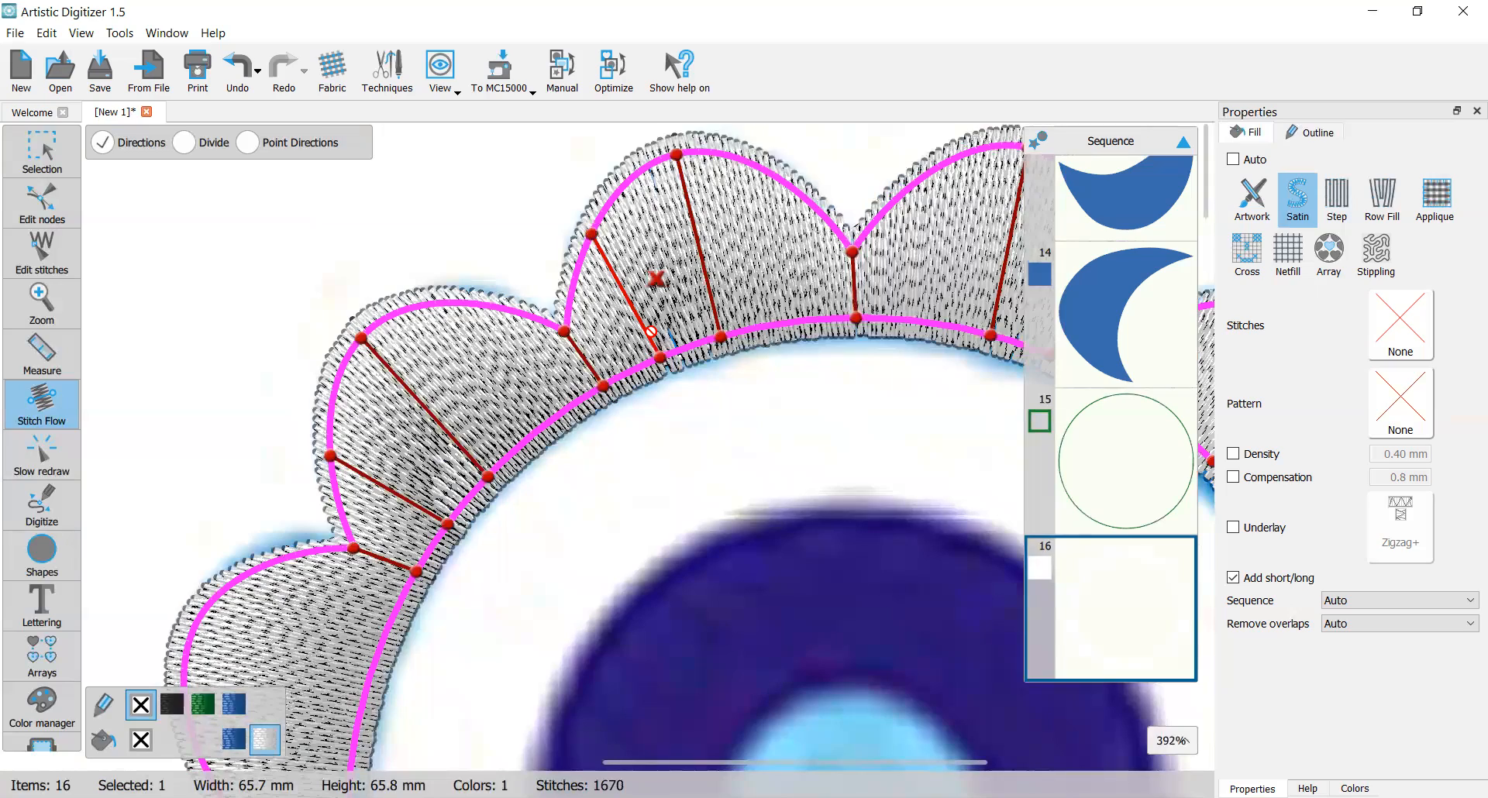
pyautogui.scroll(-4, 764, 375)
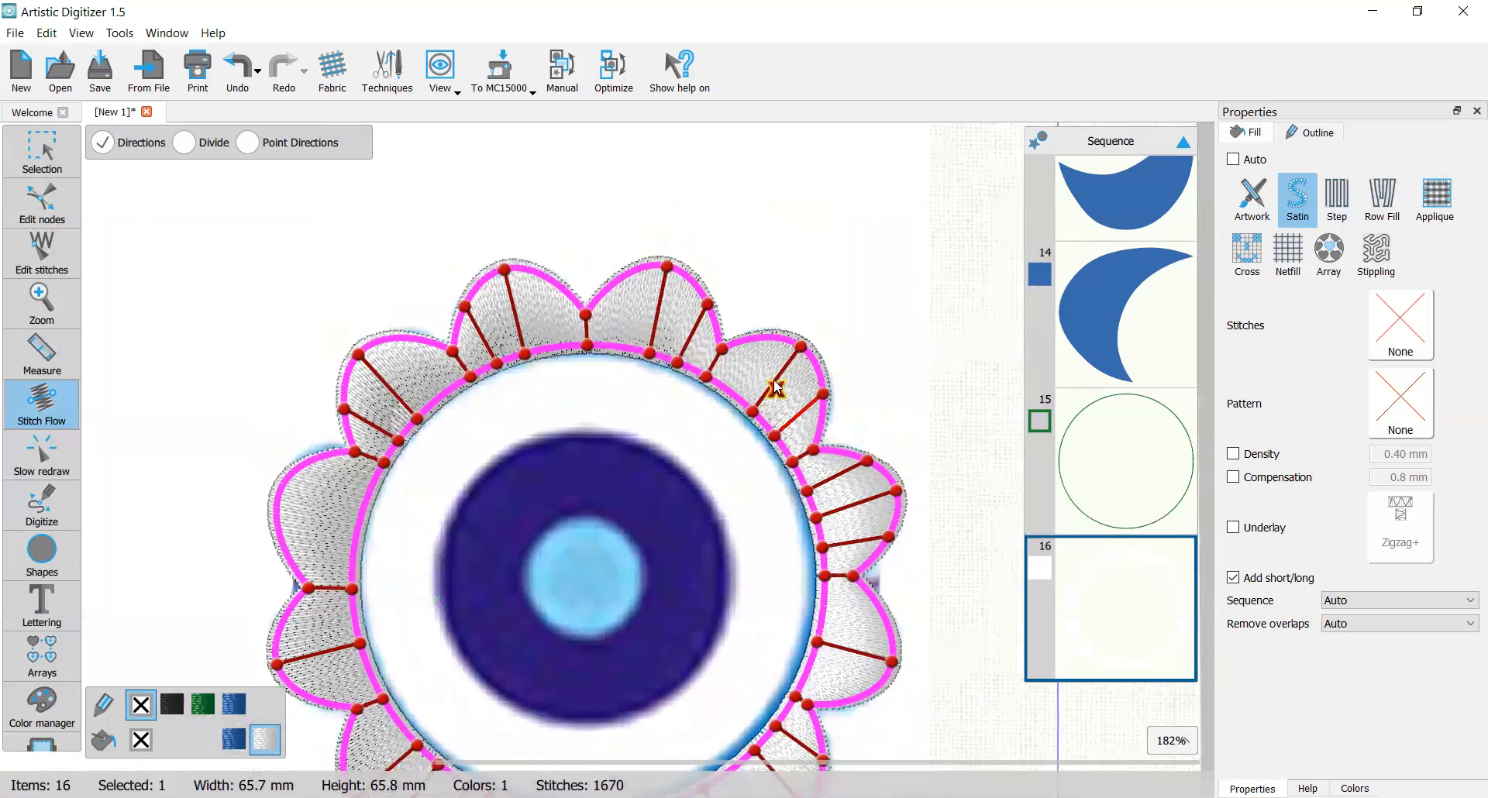
pyautogui.click(48, 152)
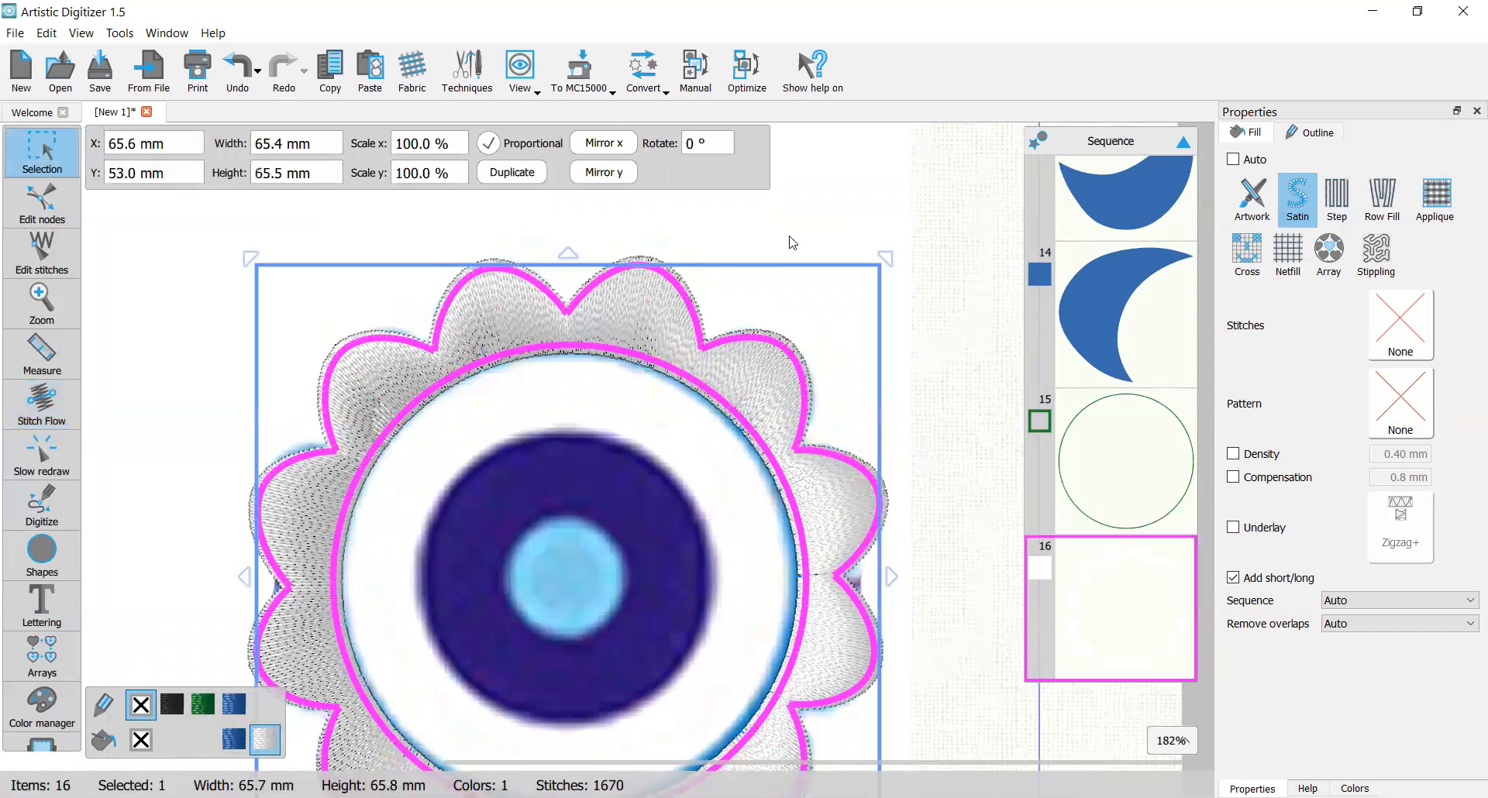
pyautogui.click(862, 245)
# Step: Set the scalloped ring's overlap removal to Never and change its fill color to pink
pyautogui.scroll(-3, 786, 372)
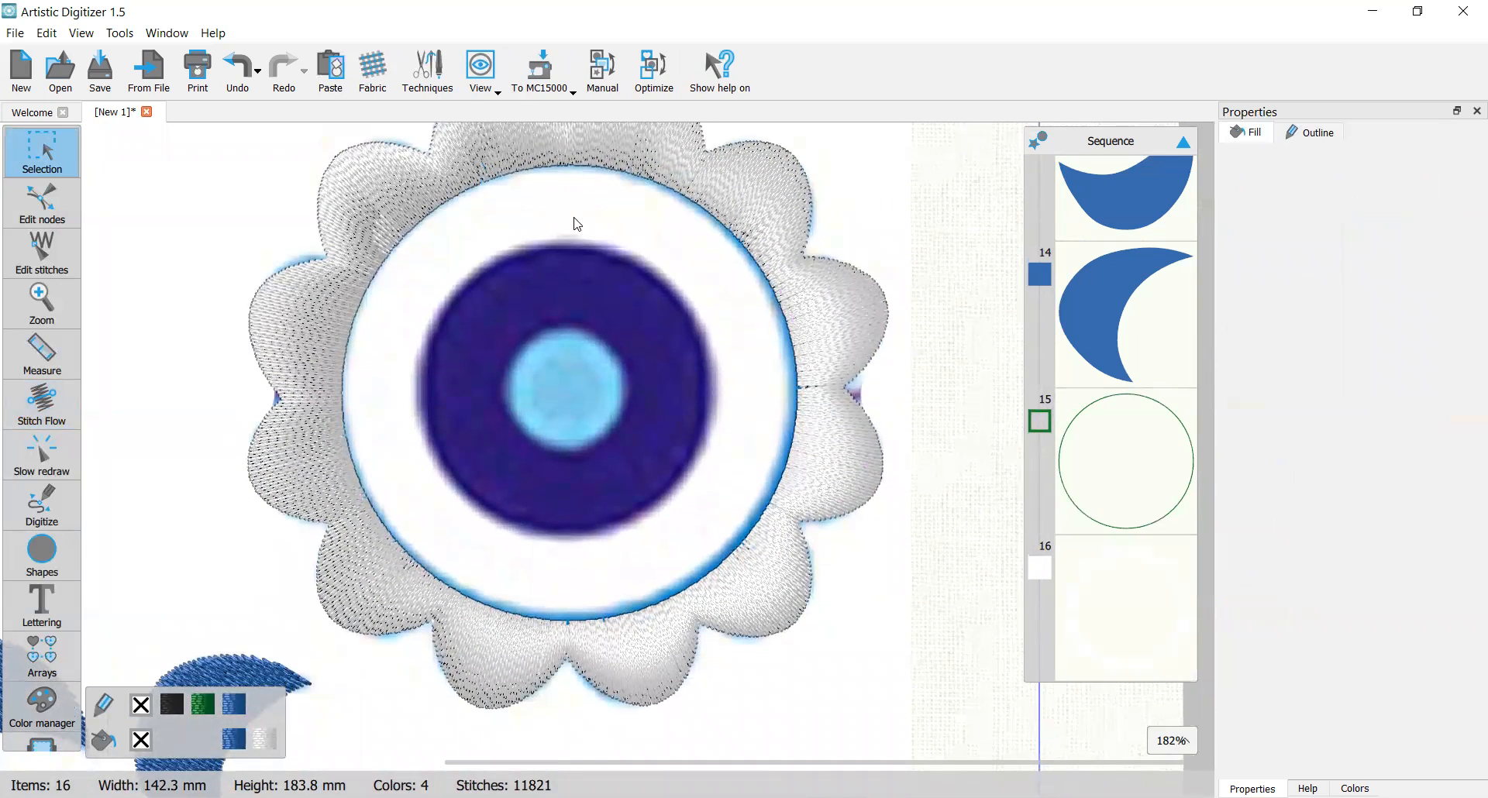
pyautogui.scroll(-1, 585, 223)
pyautogui.scroll(3, 632, 214)
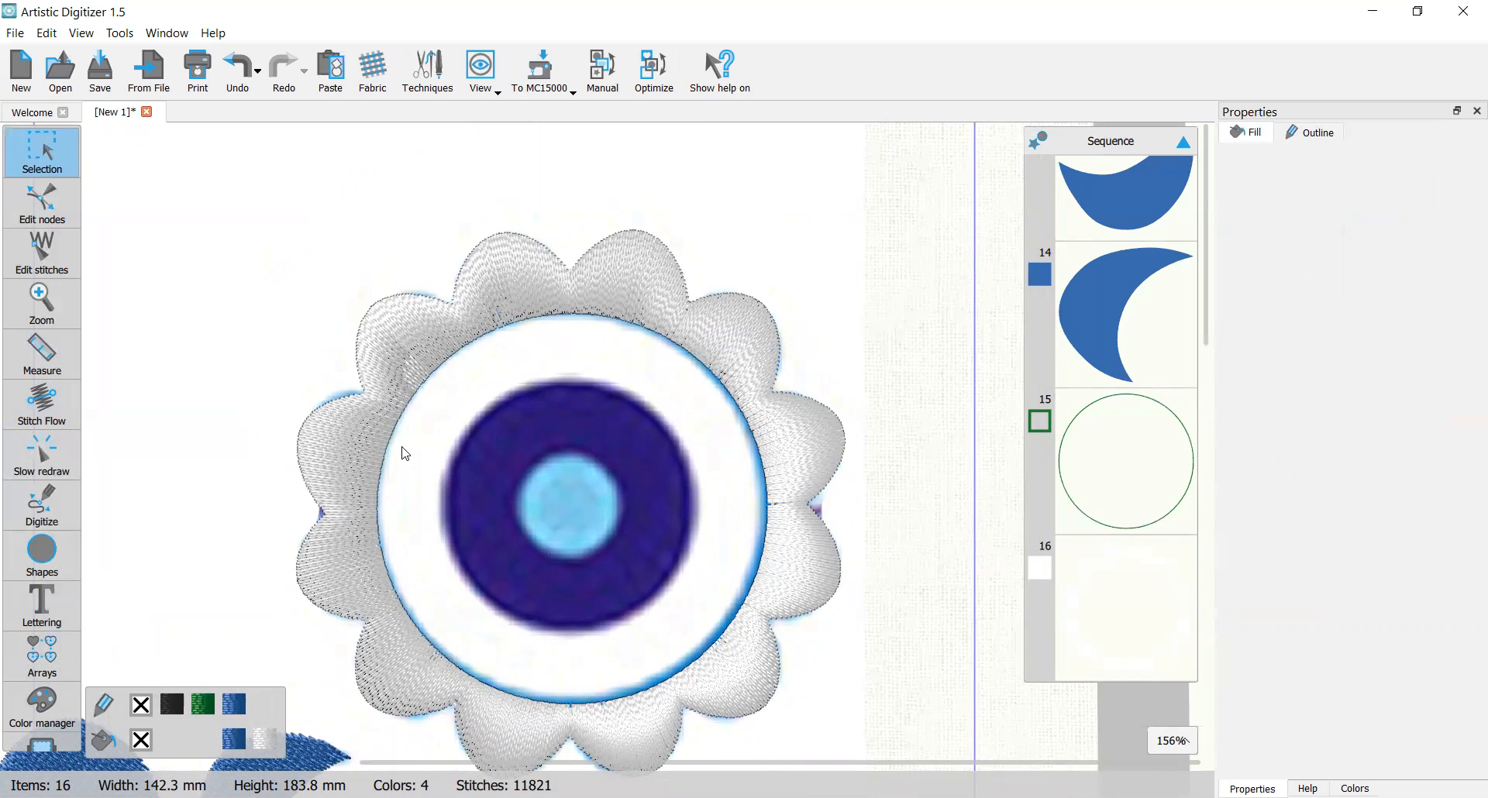
pyautogui.click(1116, 583)
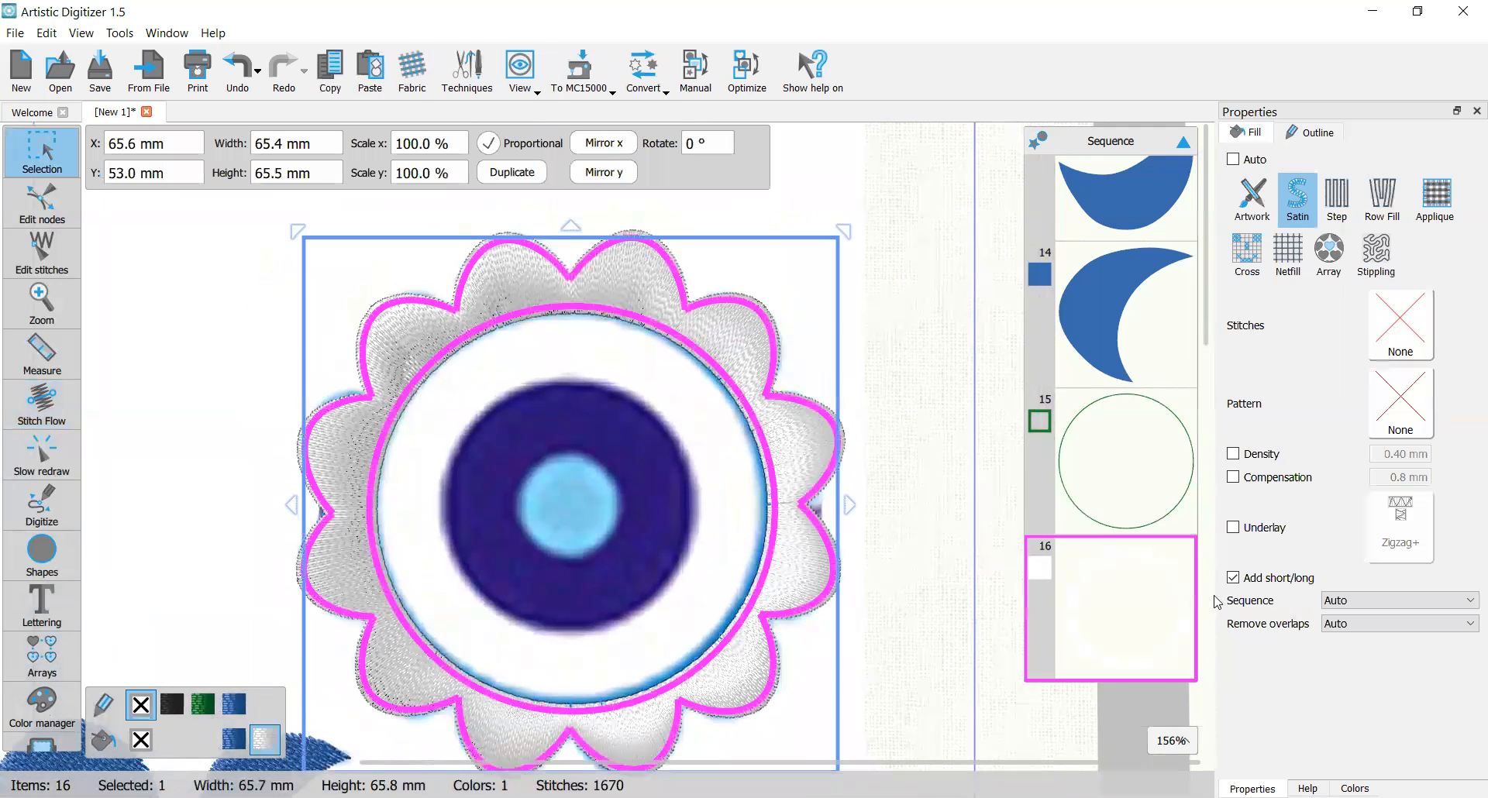
pyautogui.click(1343, 636)
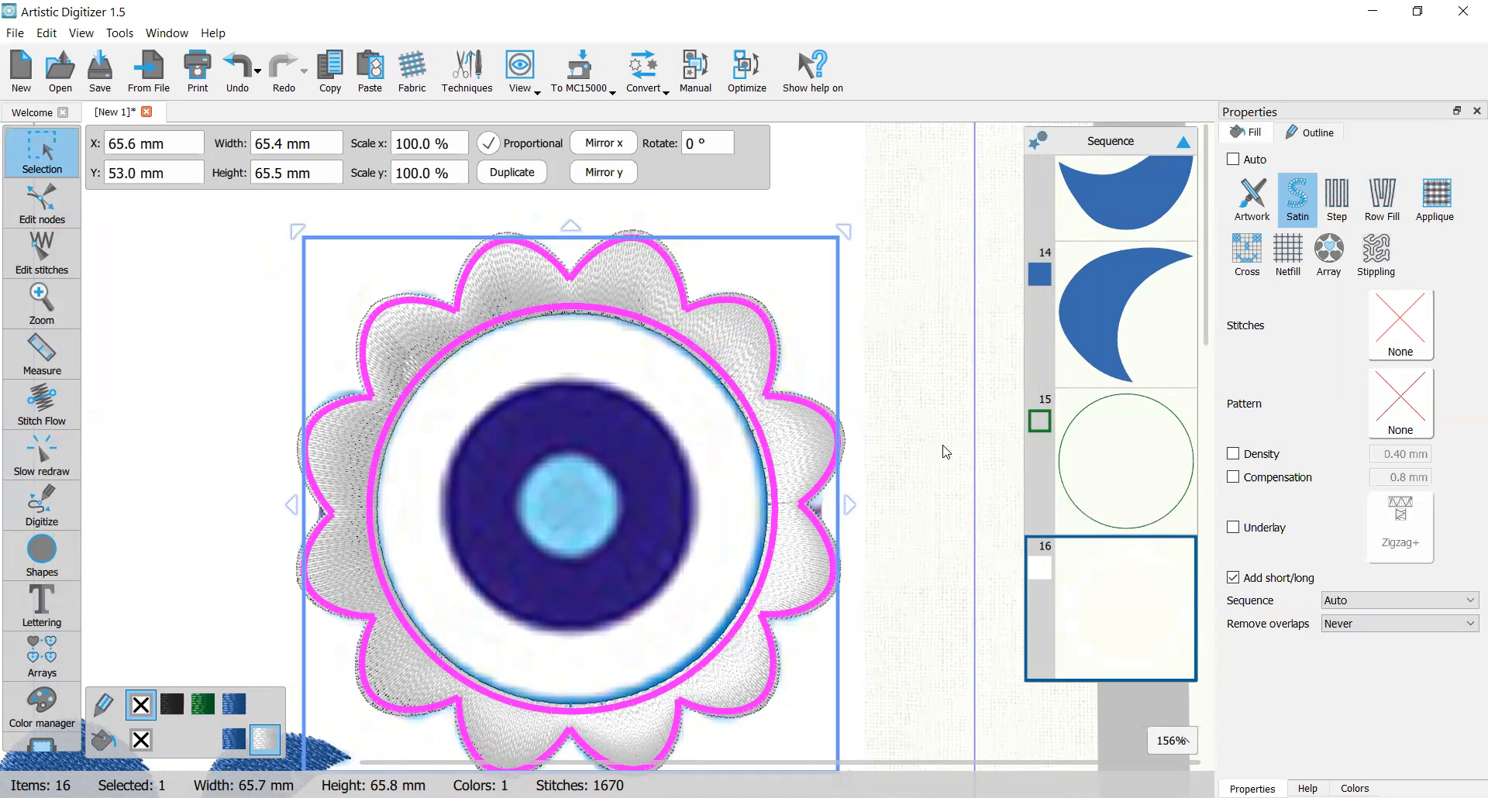
pyautogui.click(1232, 528)
pyautogui.click(1355, 788)
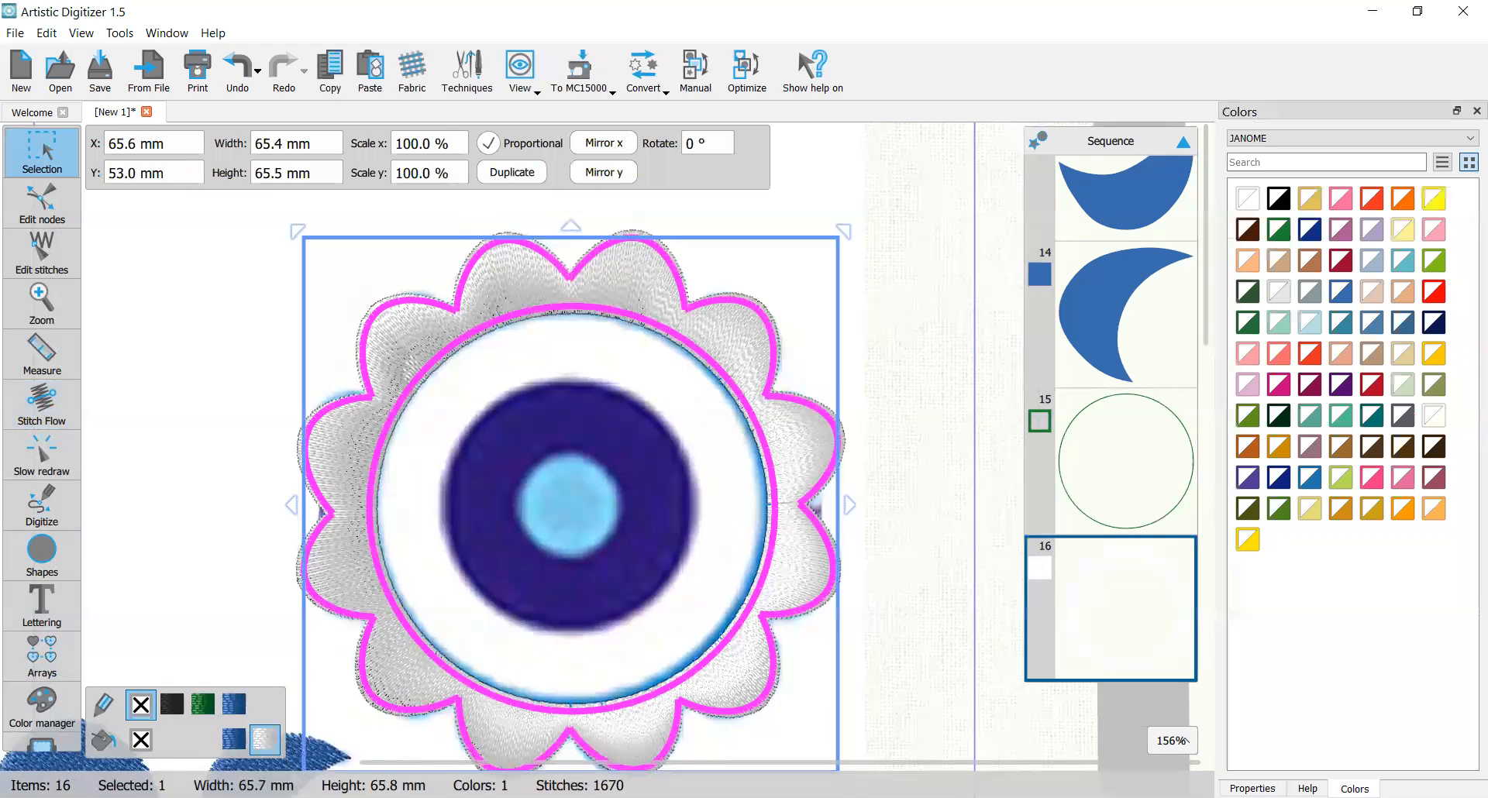
pyautogui.click(1345, 202)
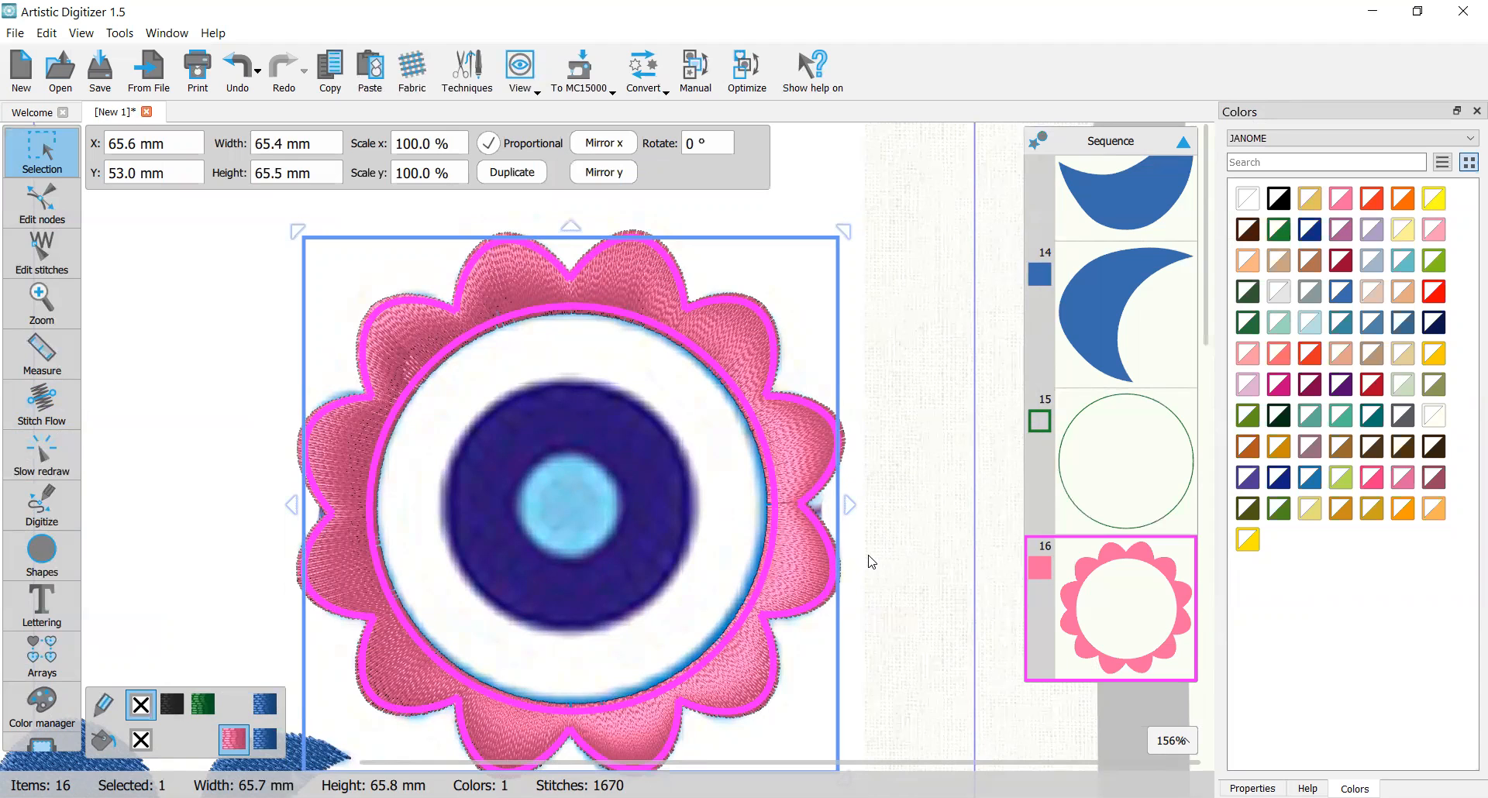
# Step: Duplicate the green circle outline in place
pyautogui.click(1177, 466)
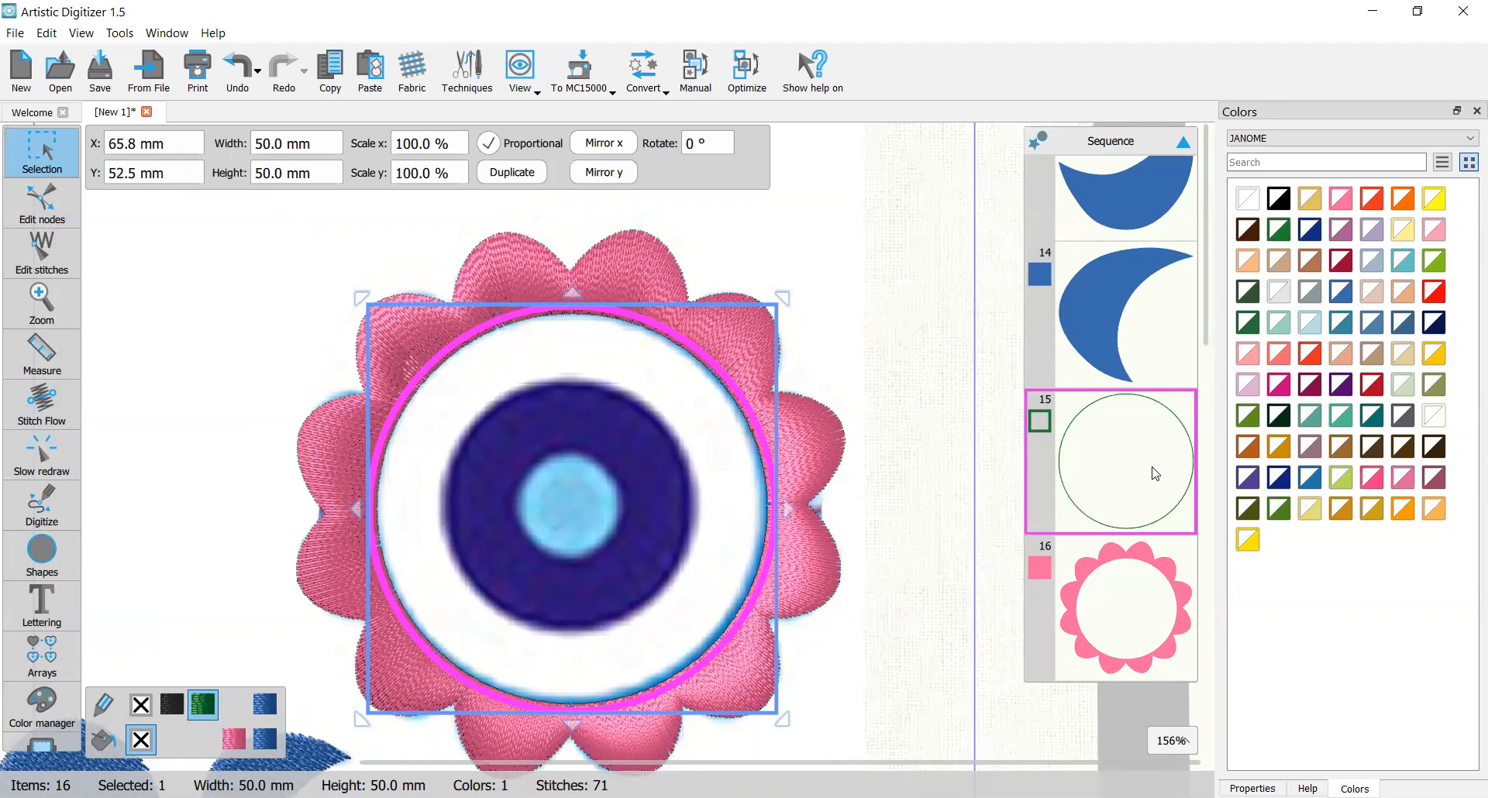
pyautogui.click(1252, 788)
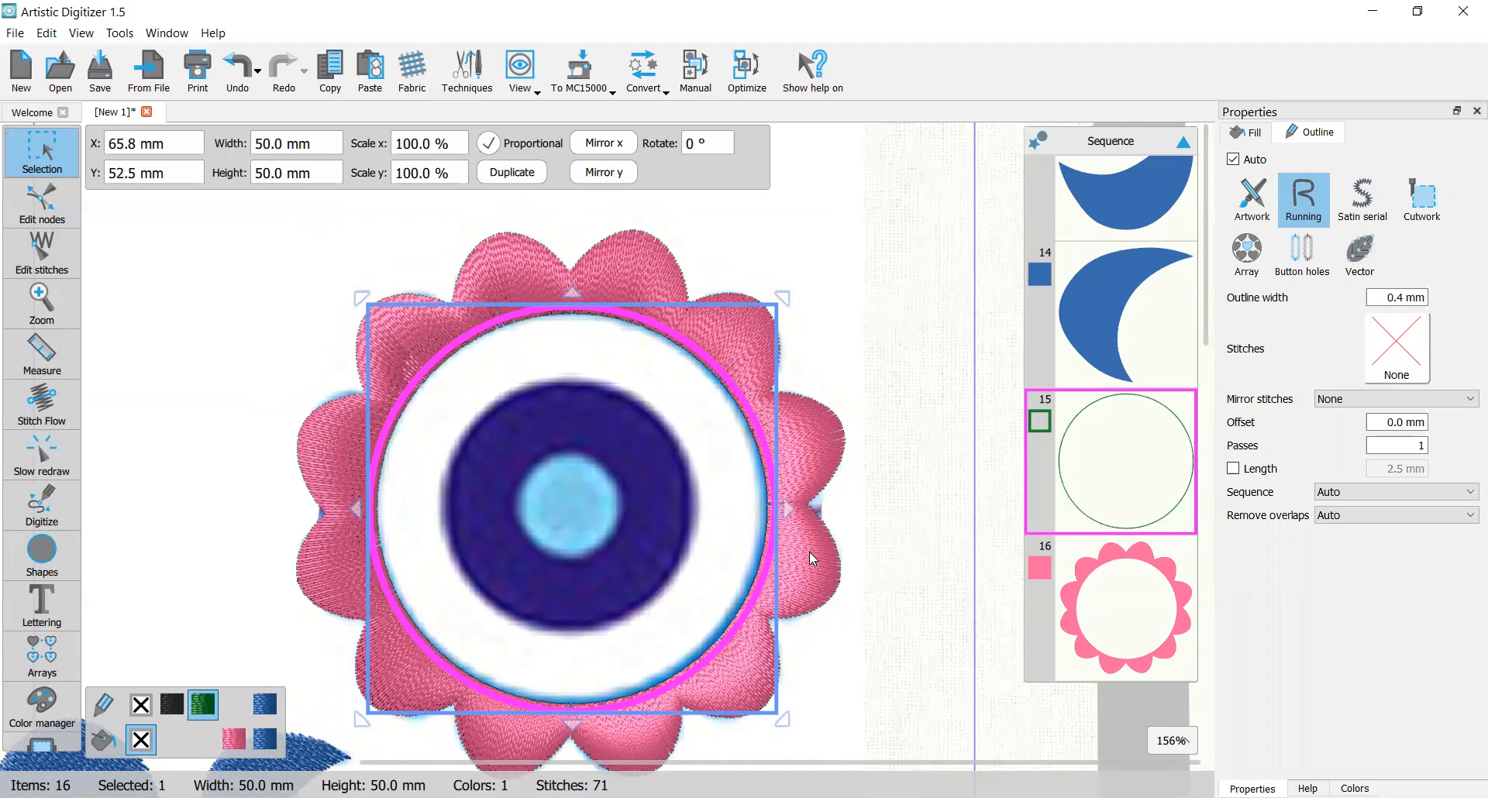
pyautogui.scroll(-1, 809, 551)
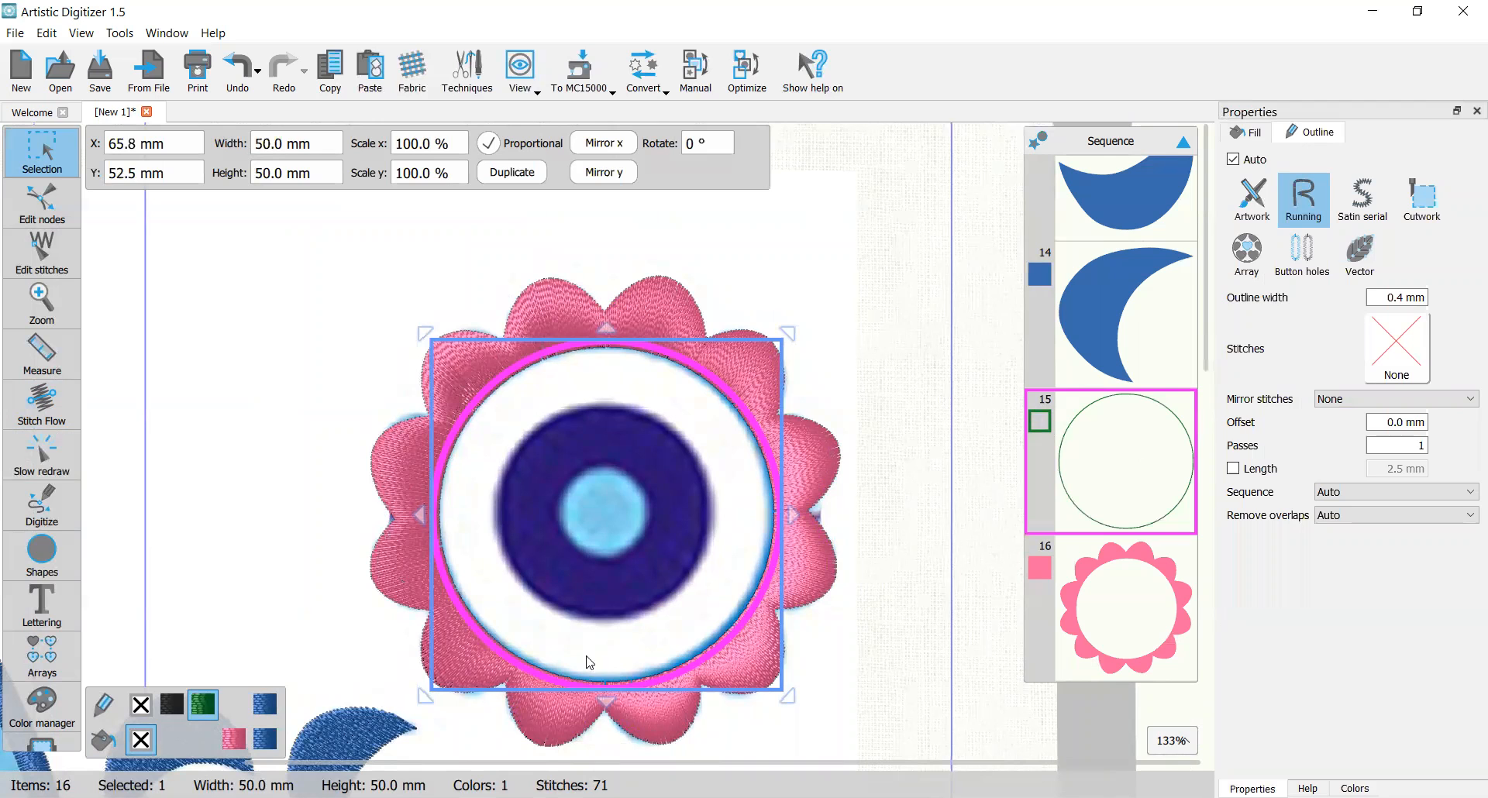
pyautogui.hscroll(3, 697, 629)
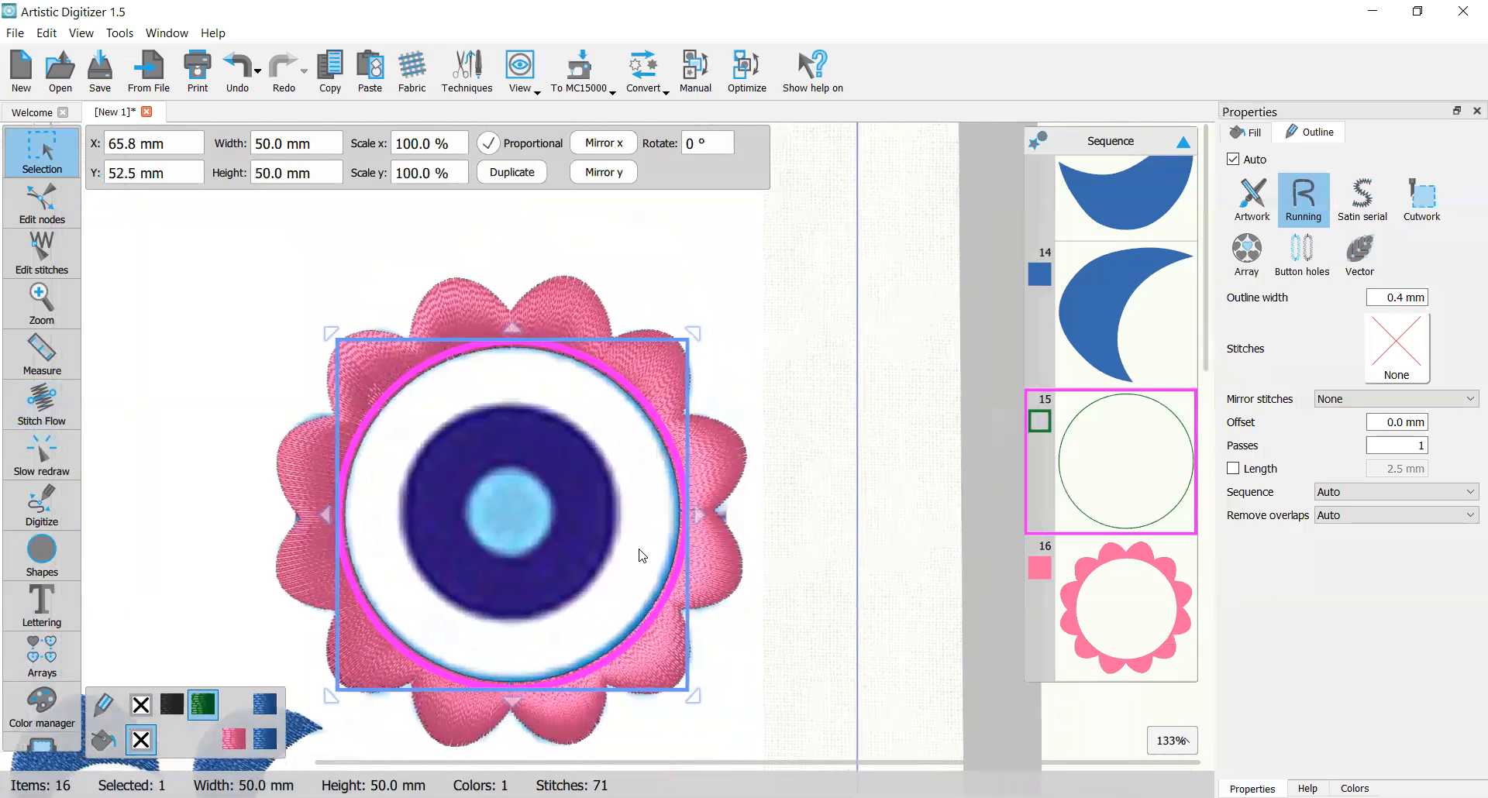
pyautogui.scroll(-2, 638, 548)
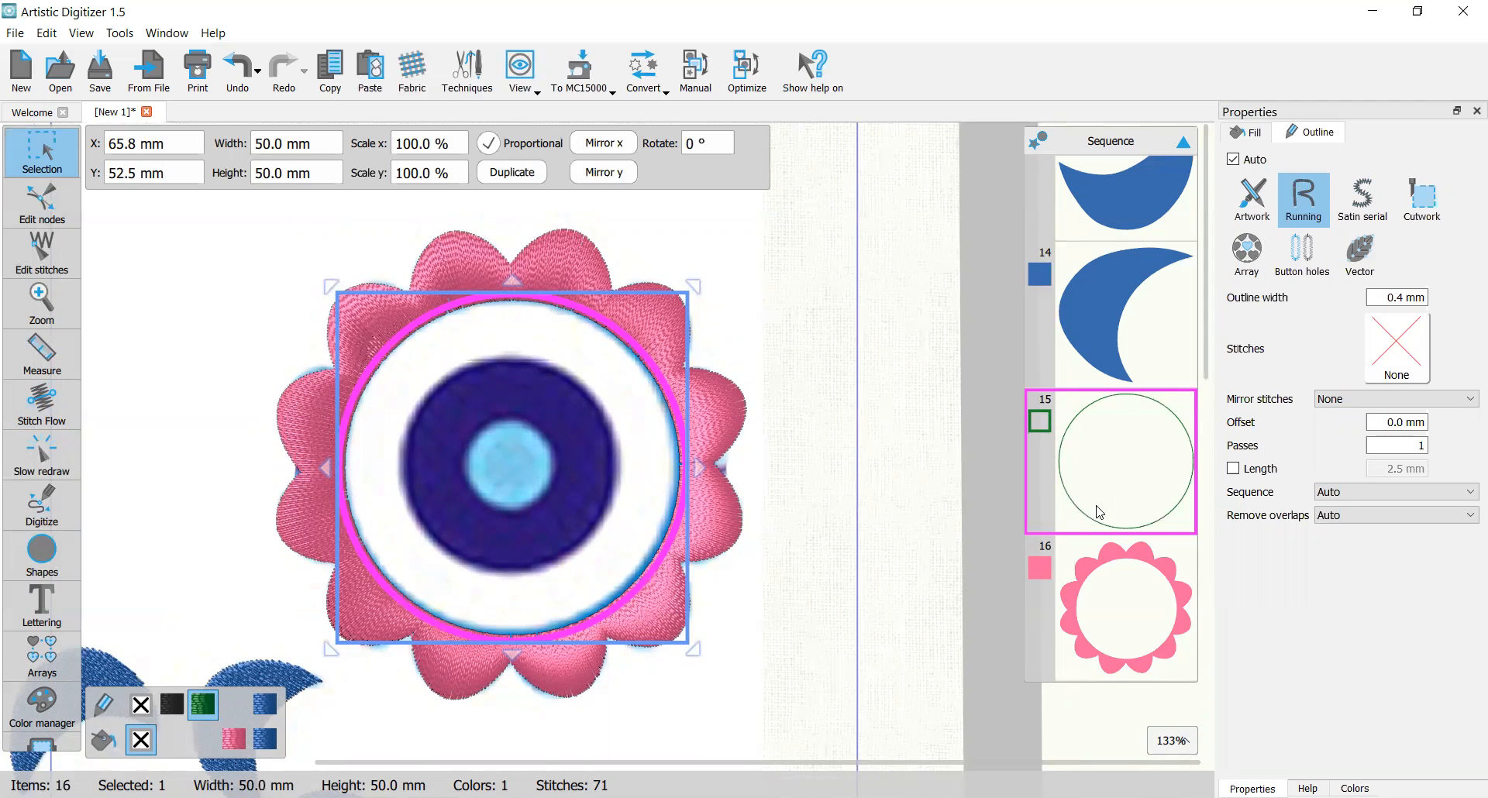
pyautogui.click(369, 65)
# Step: Recolor the copied circle's outline black and move it ahead of the green circle in the stitching sequence
pyautogui.scroll(-1, 1170, 607)
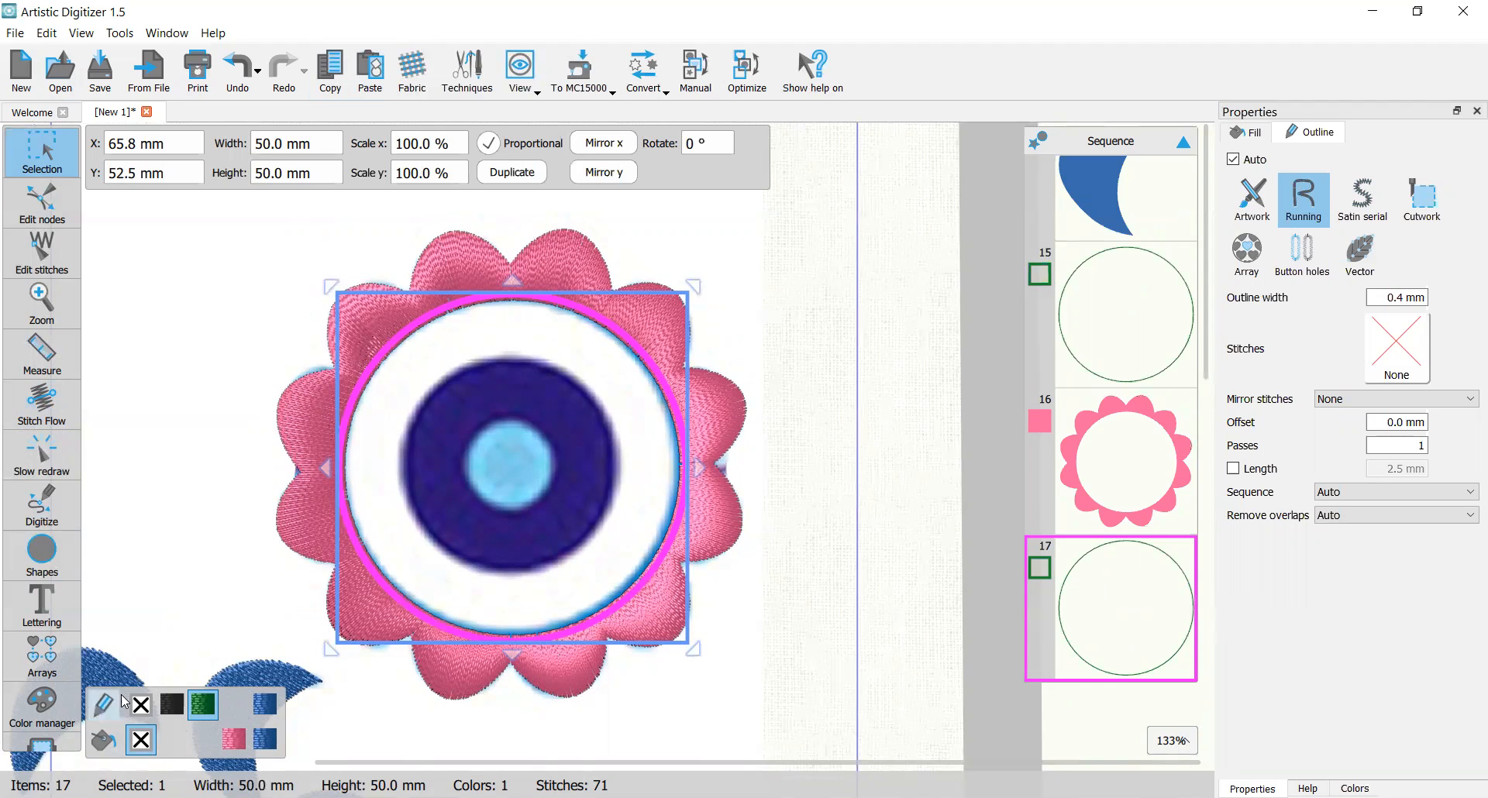
pyautogui.click(172, 705)
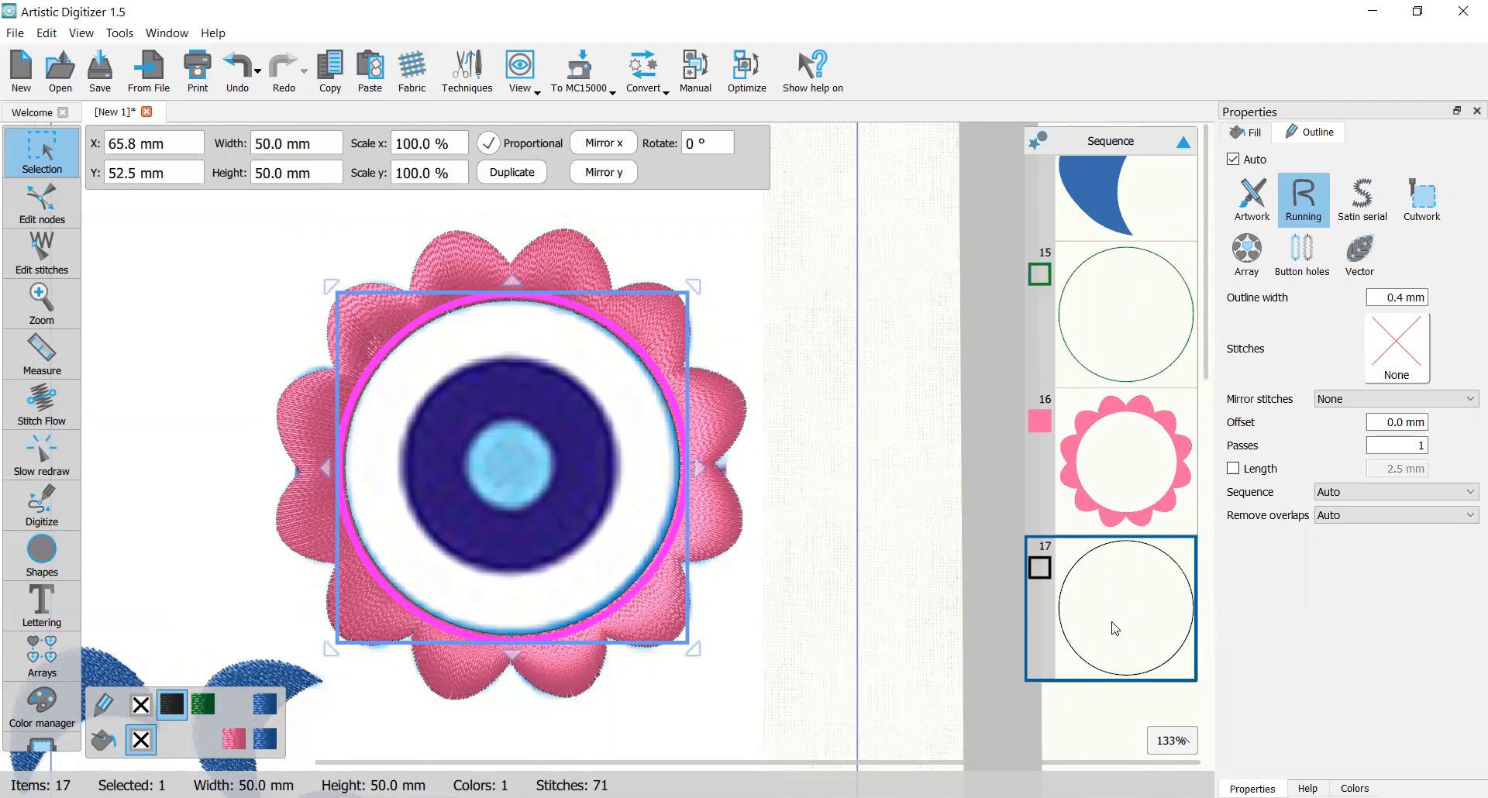
pyautogui.moveTo(1115, 628); pyautogui.dragTo(1139, 330)
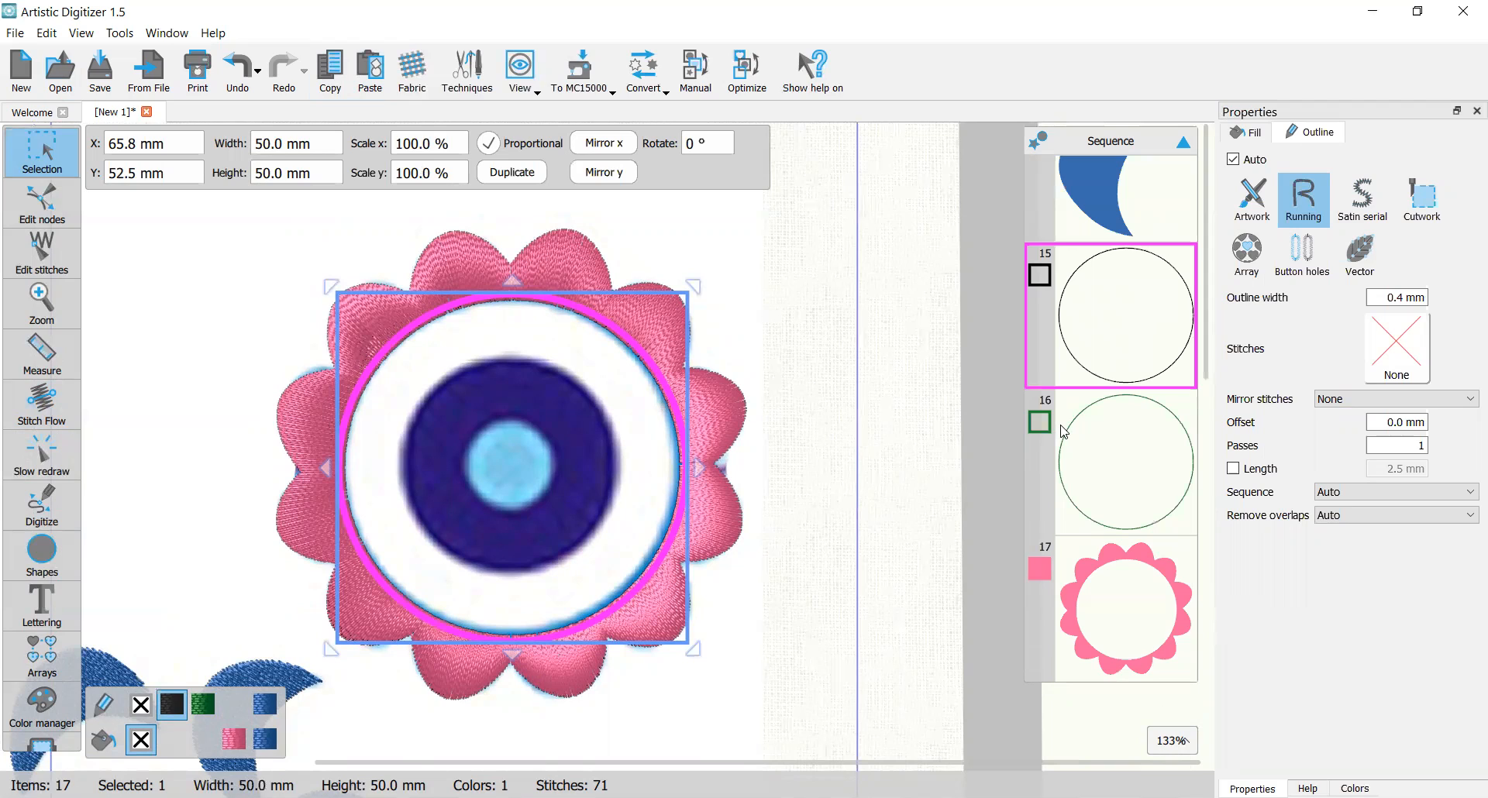
# Step: Apply the Double stitch pattern to the green circle's running outline and deselect it
pyautogui.click(1091, 445)
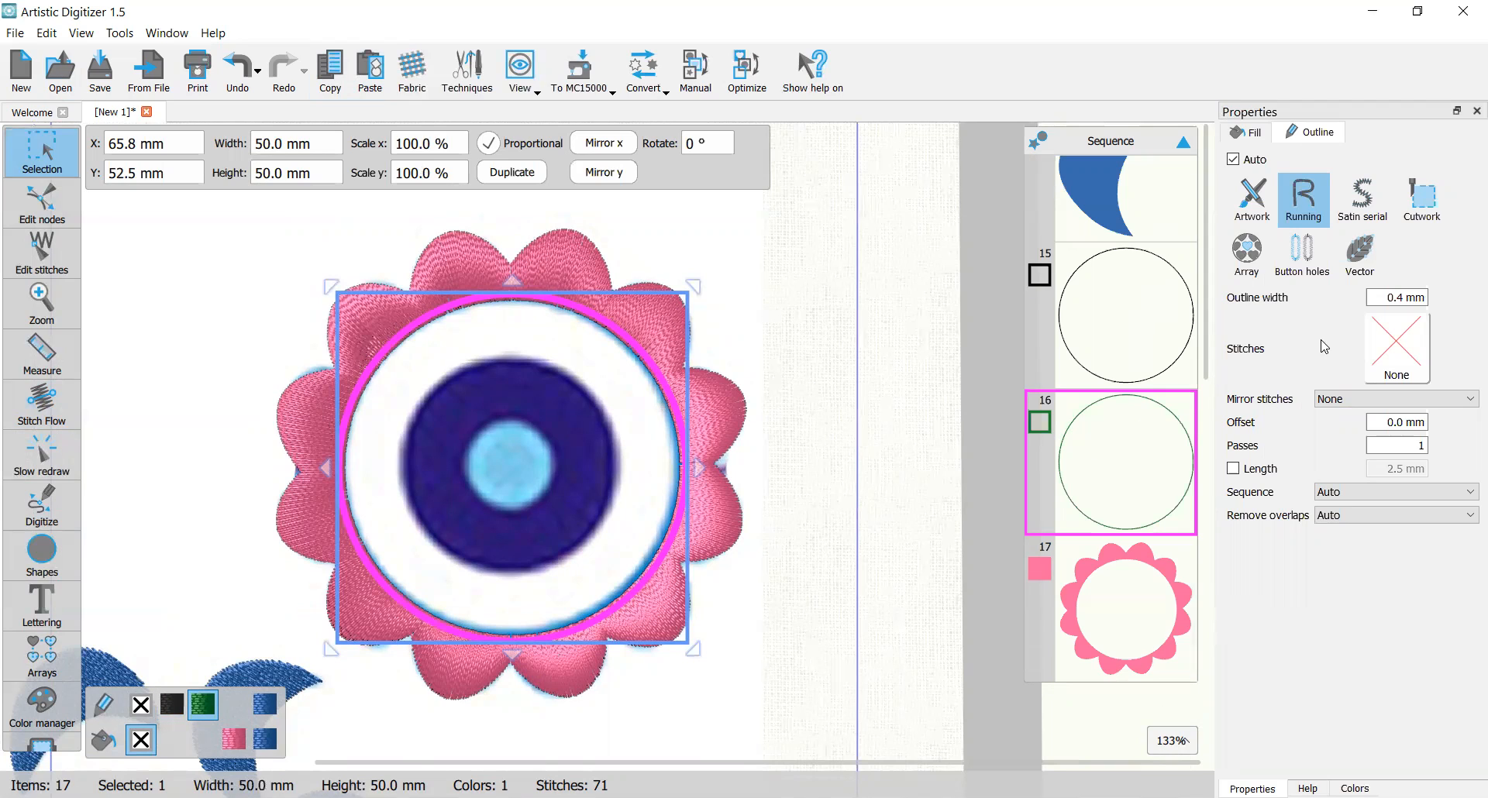
pyautogui.click(1376, 335)
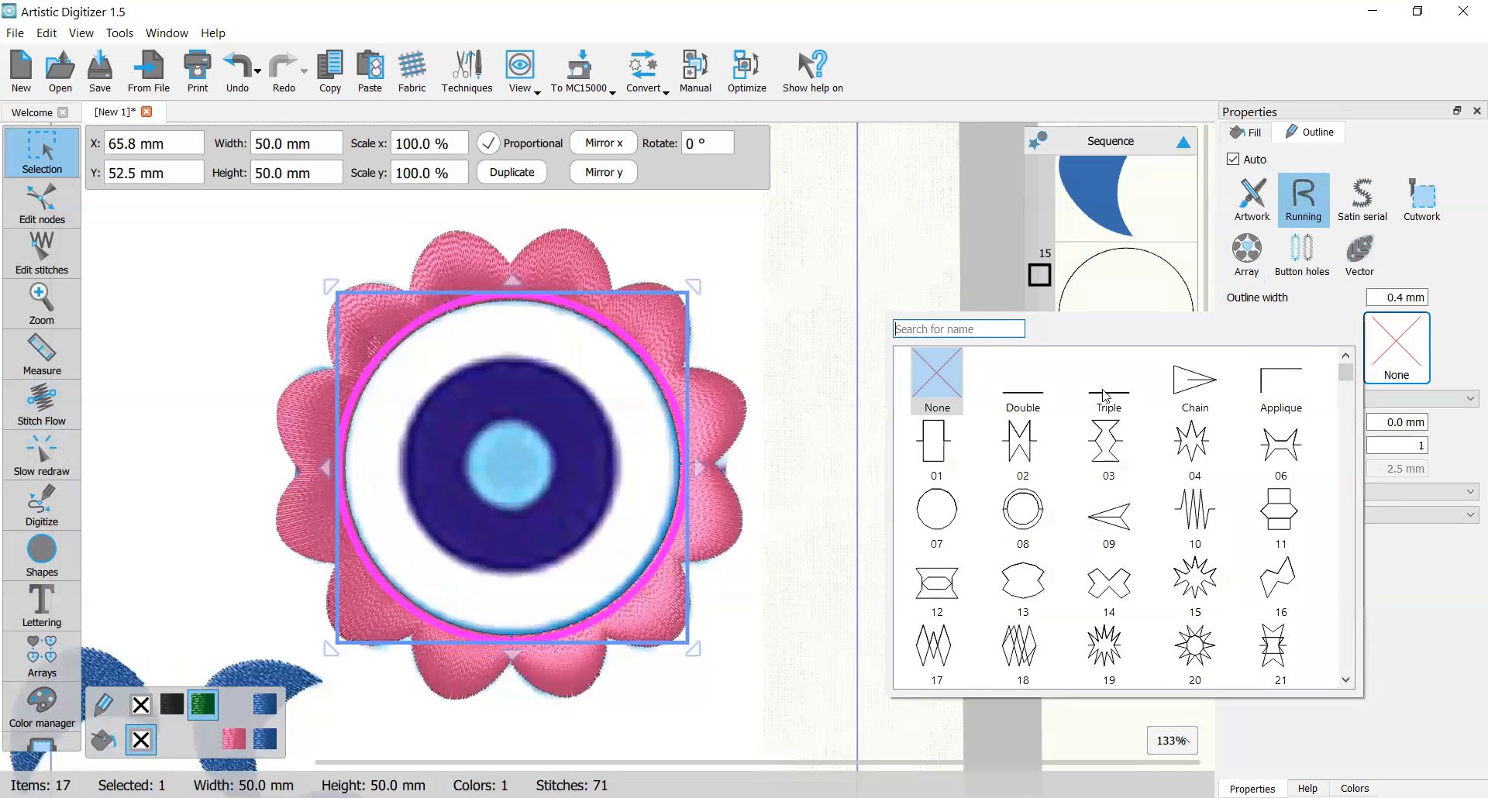
pyautogui.click(1012, 398)
pyautogui.click(964, 381)
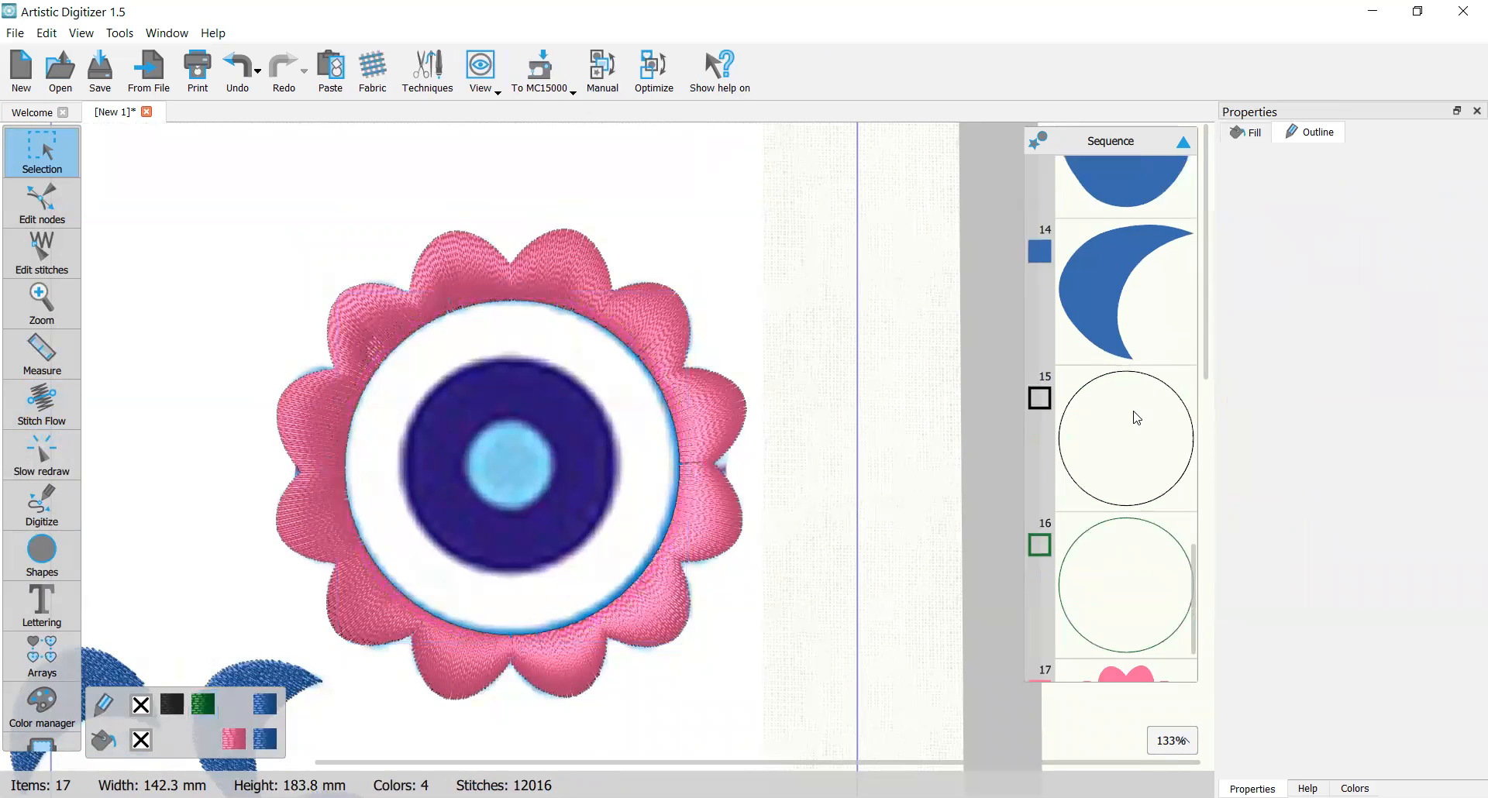
pyautogui.scroll(-3, 1131, 416)
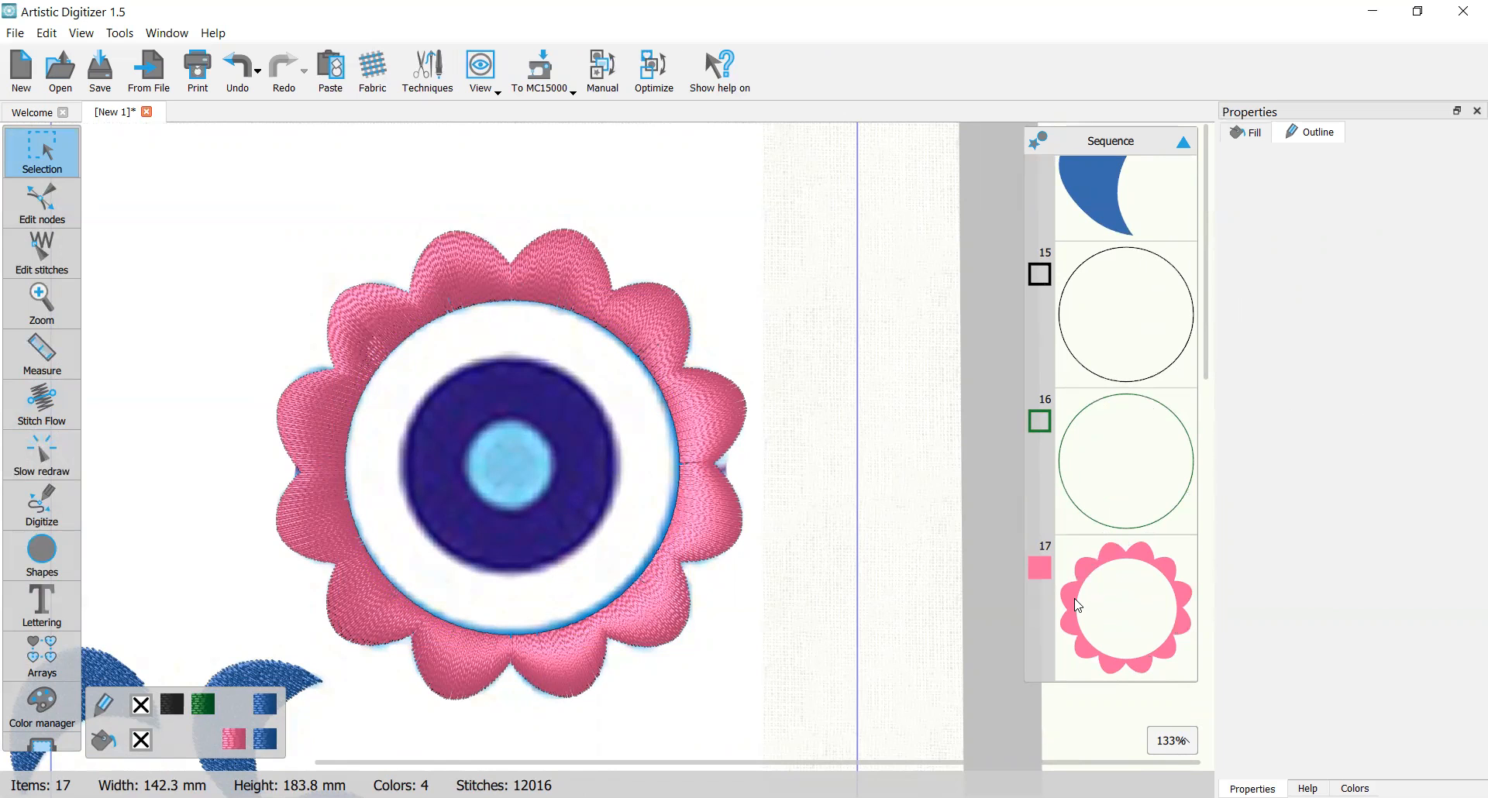
# Step: Draw an ellipse about 31.8 by 30.5 mm over the dark blue flower center and move it into place on the artwork
pyautogui.scroll(-1, 863, 522)
pyautogui.scroll(-1, 798, 513)
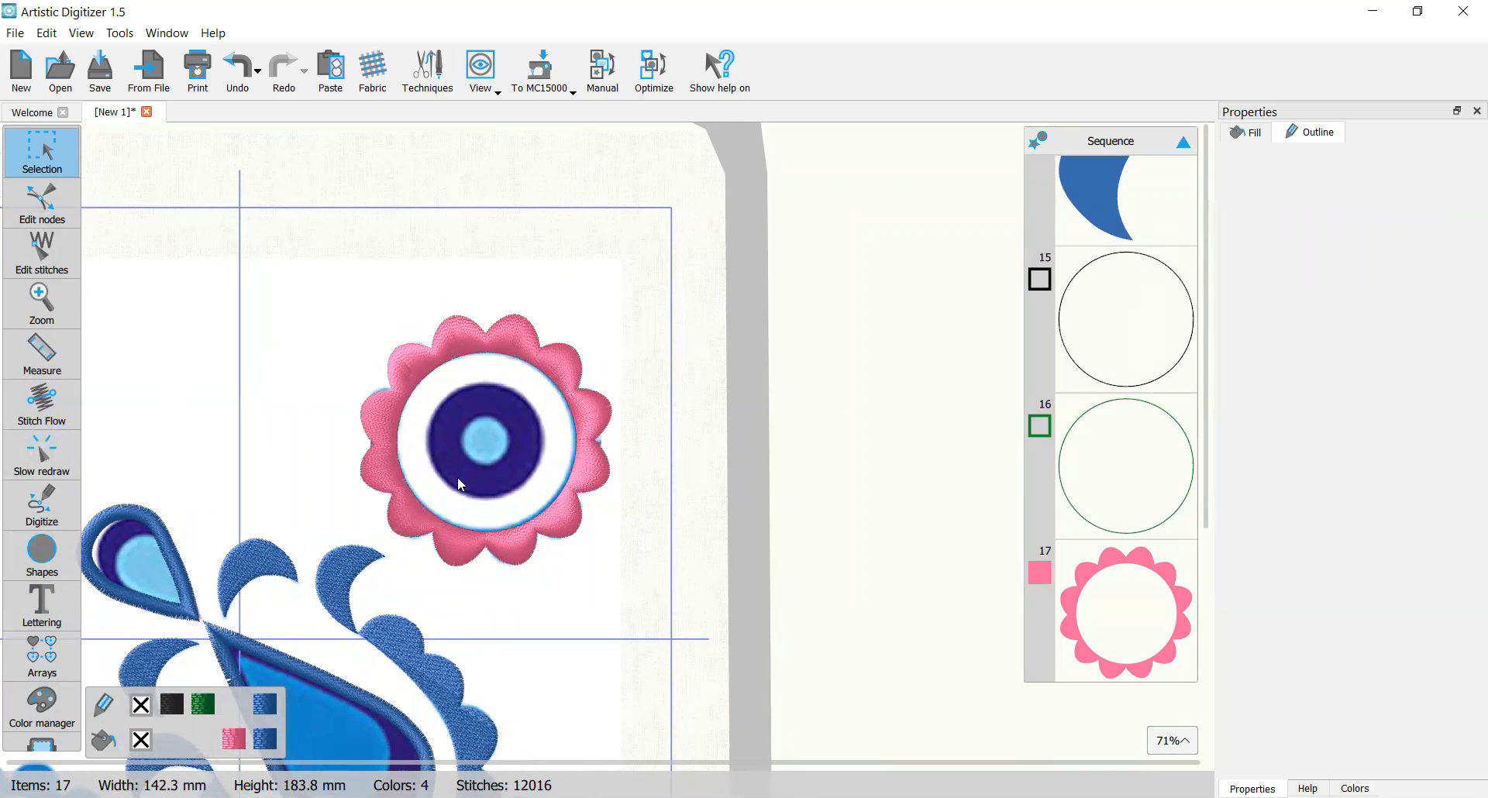
pyautogui.click(43, 552)
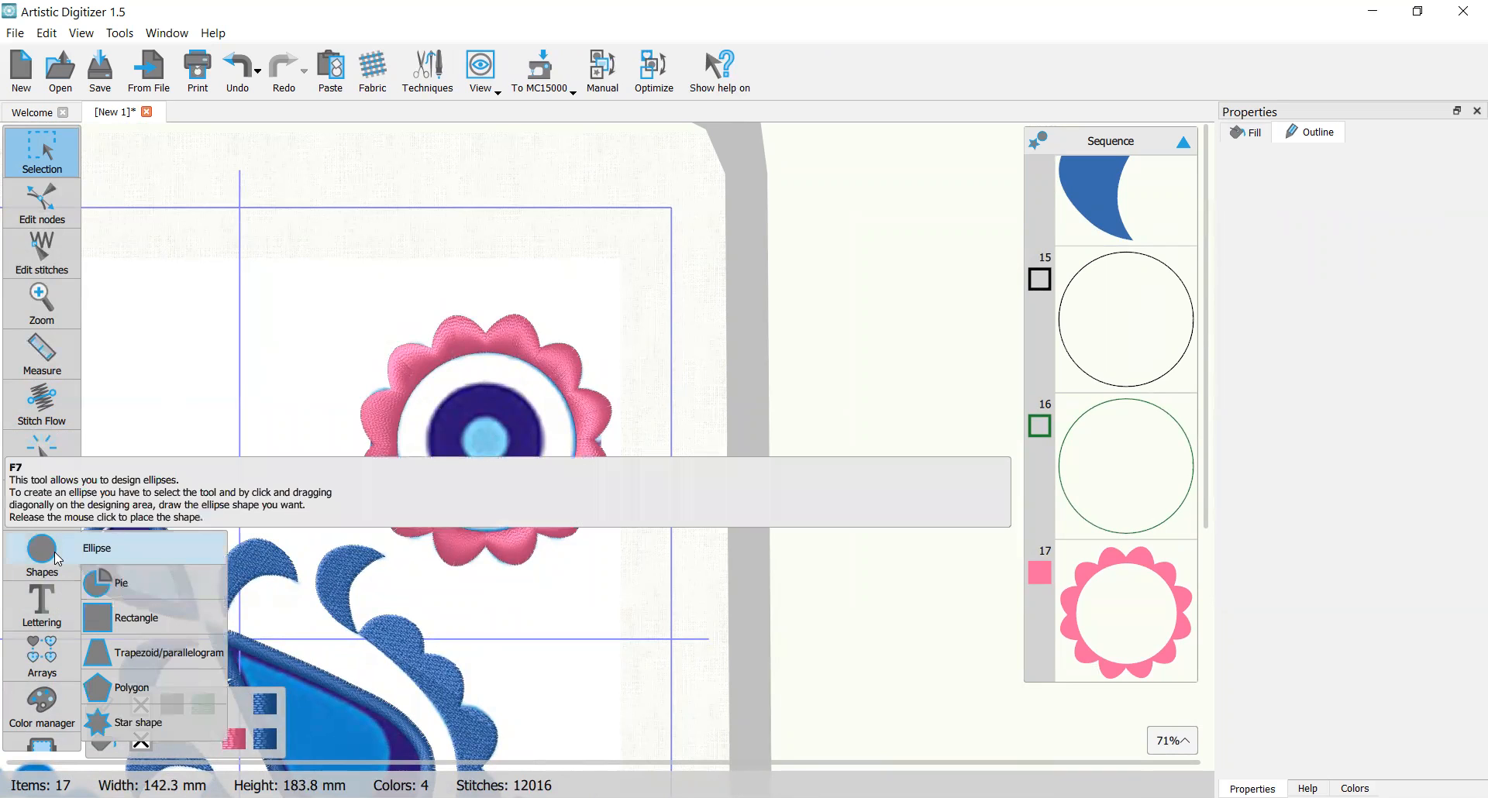
pyautogui.click(45, 557)
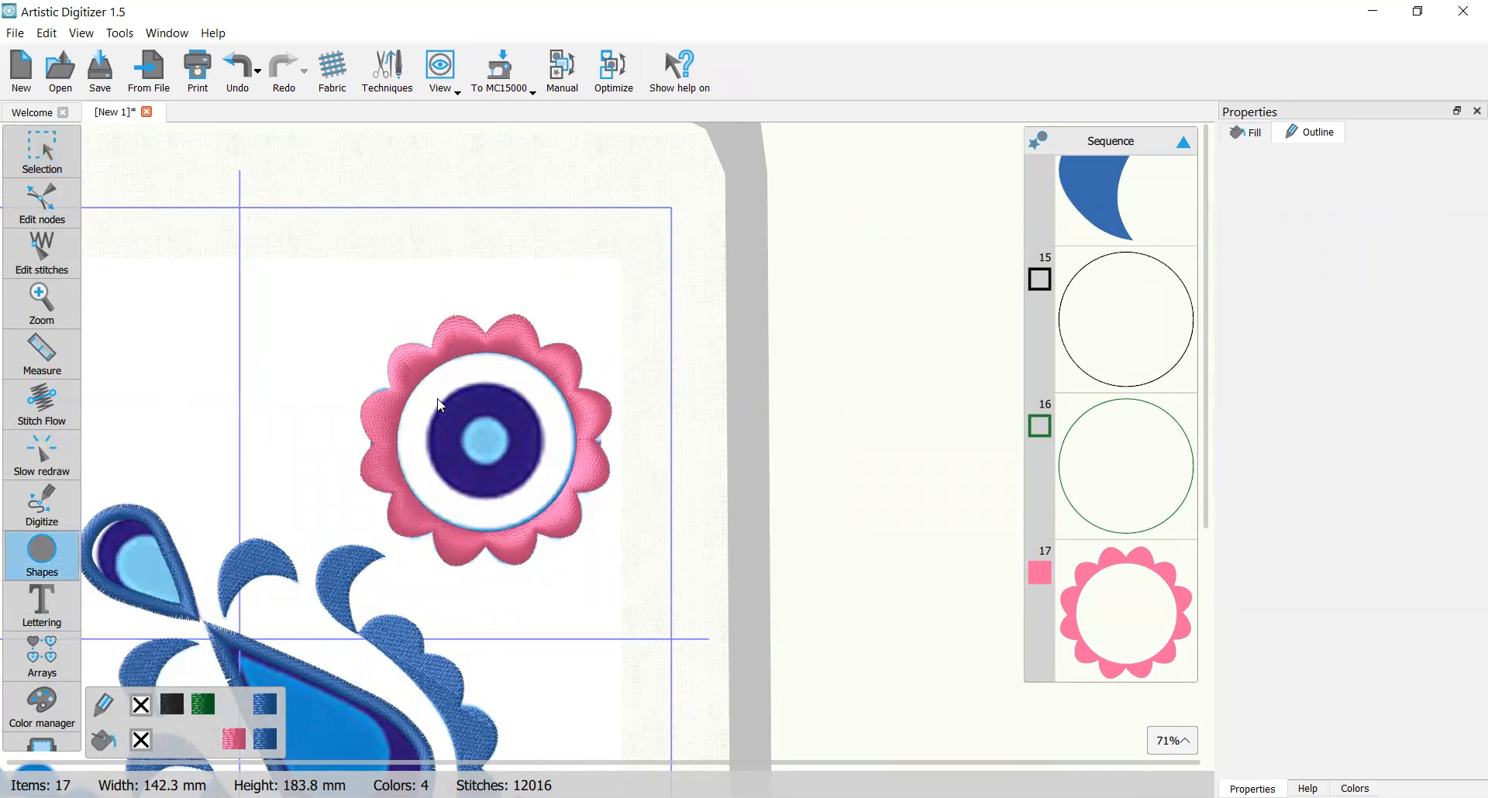
pyautogui.moveTo(431, 395); pyautogui.dragTo(549, 509)
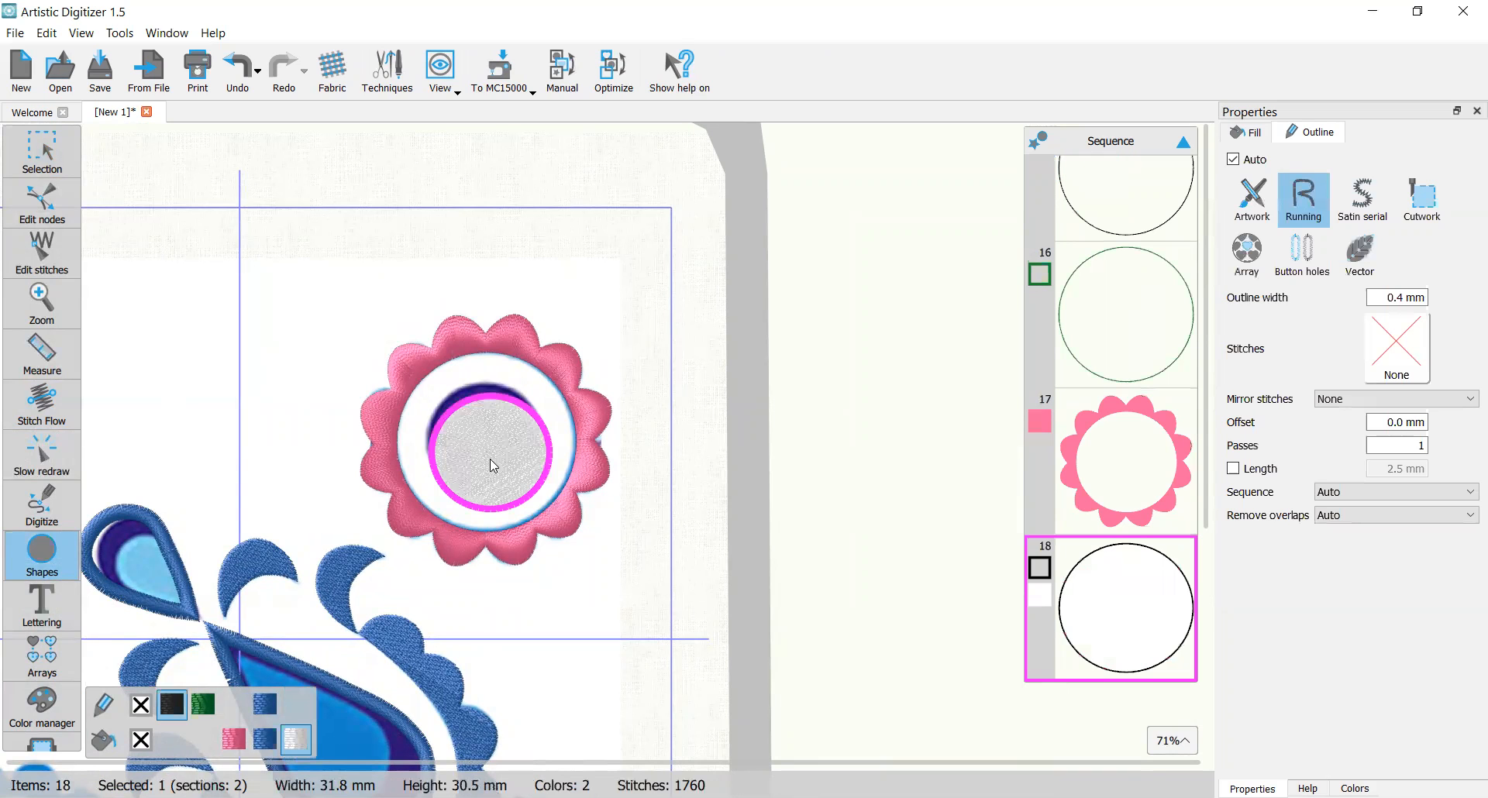
pyautogui.click(46, 154)
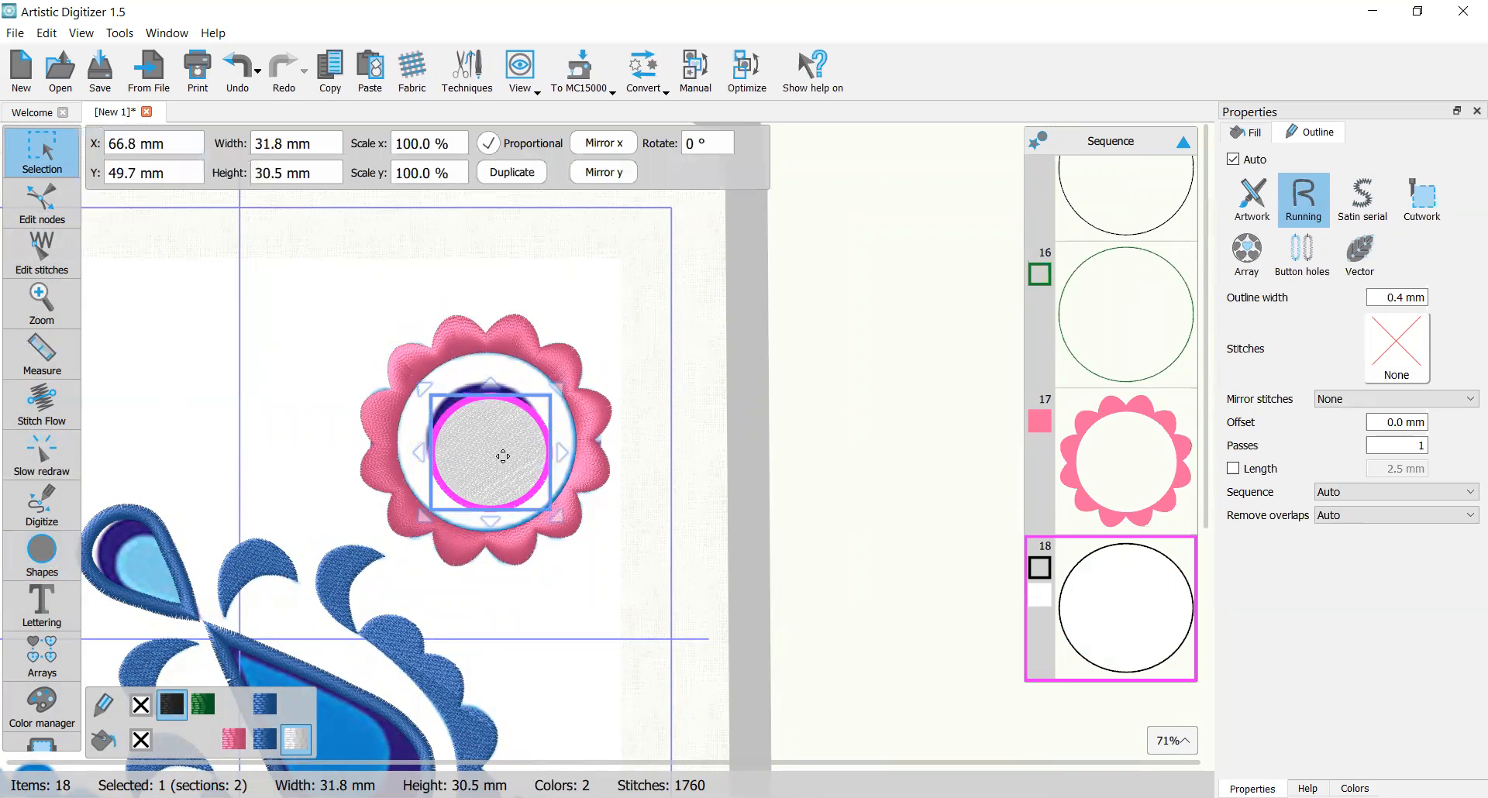
pyautogui.moveTo(502, 456); pyautogui.dragTo(498, 441)
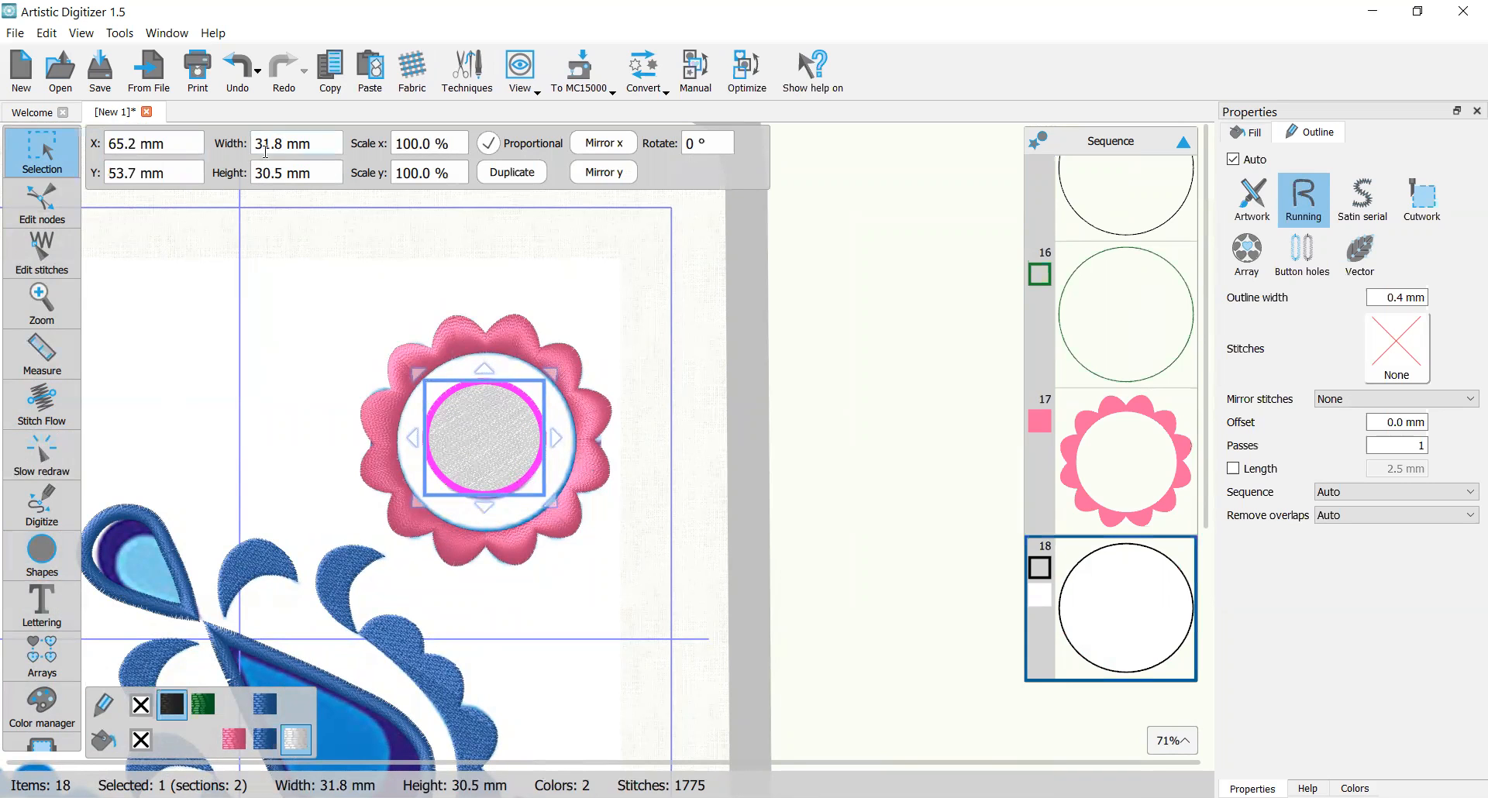
# Step: Turn off proportional scaling and set the center circle's width and height to 31 mm each
pyautogui.click(496, 145)
pyautogui.moveTo(318, 175); pyautogui.dragTo(237, 181)
pyautogui.write('3')
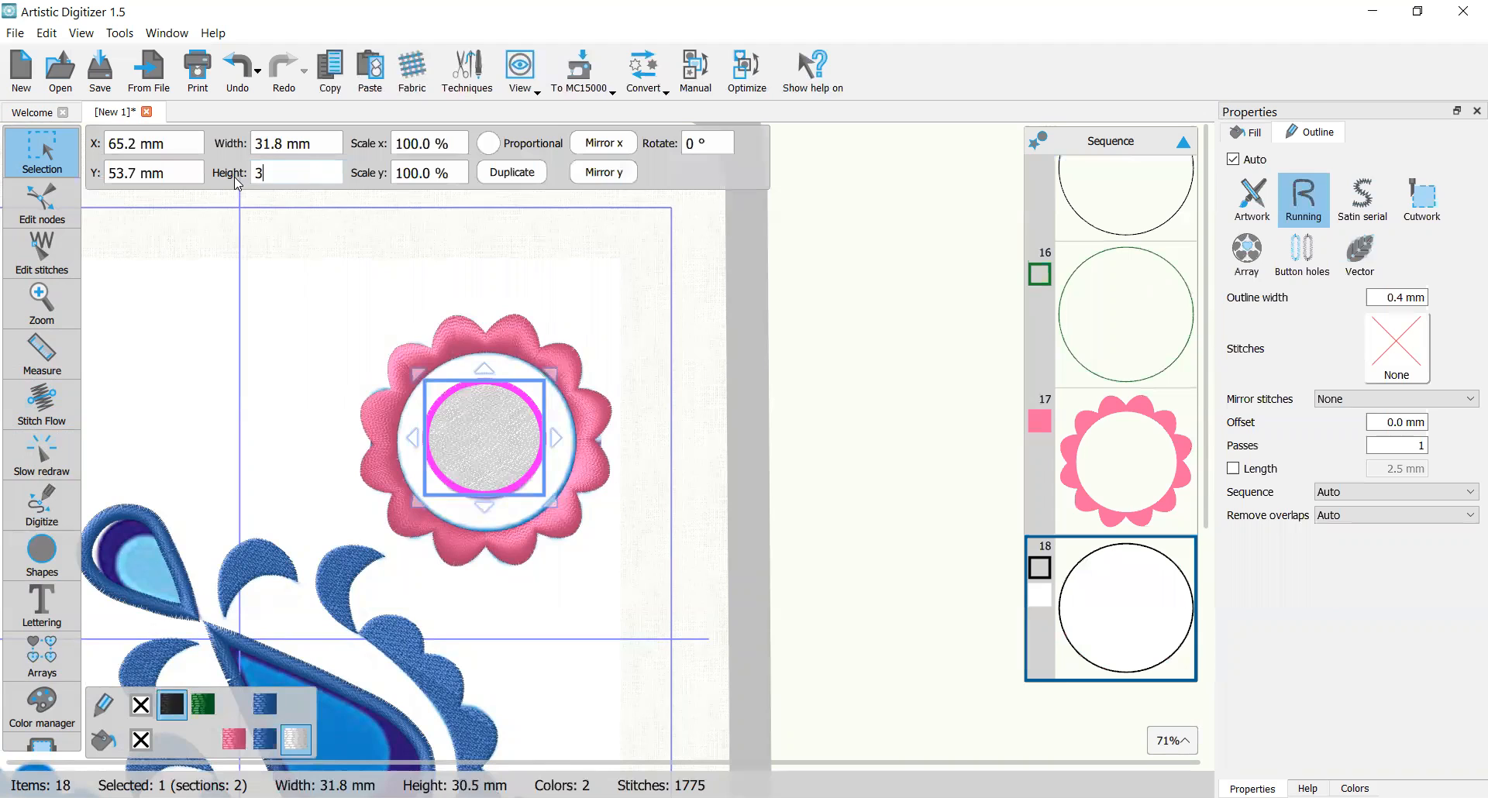
pyautogui.write('1')
pyautogui.hotkey('shift', 'Tab')
pyautogui.write('31')
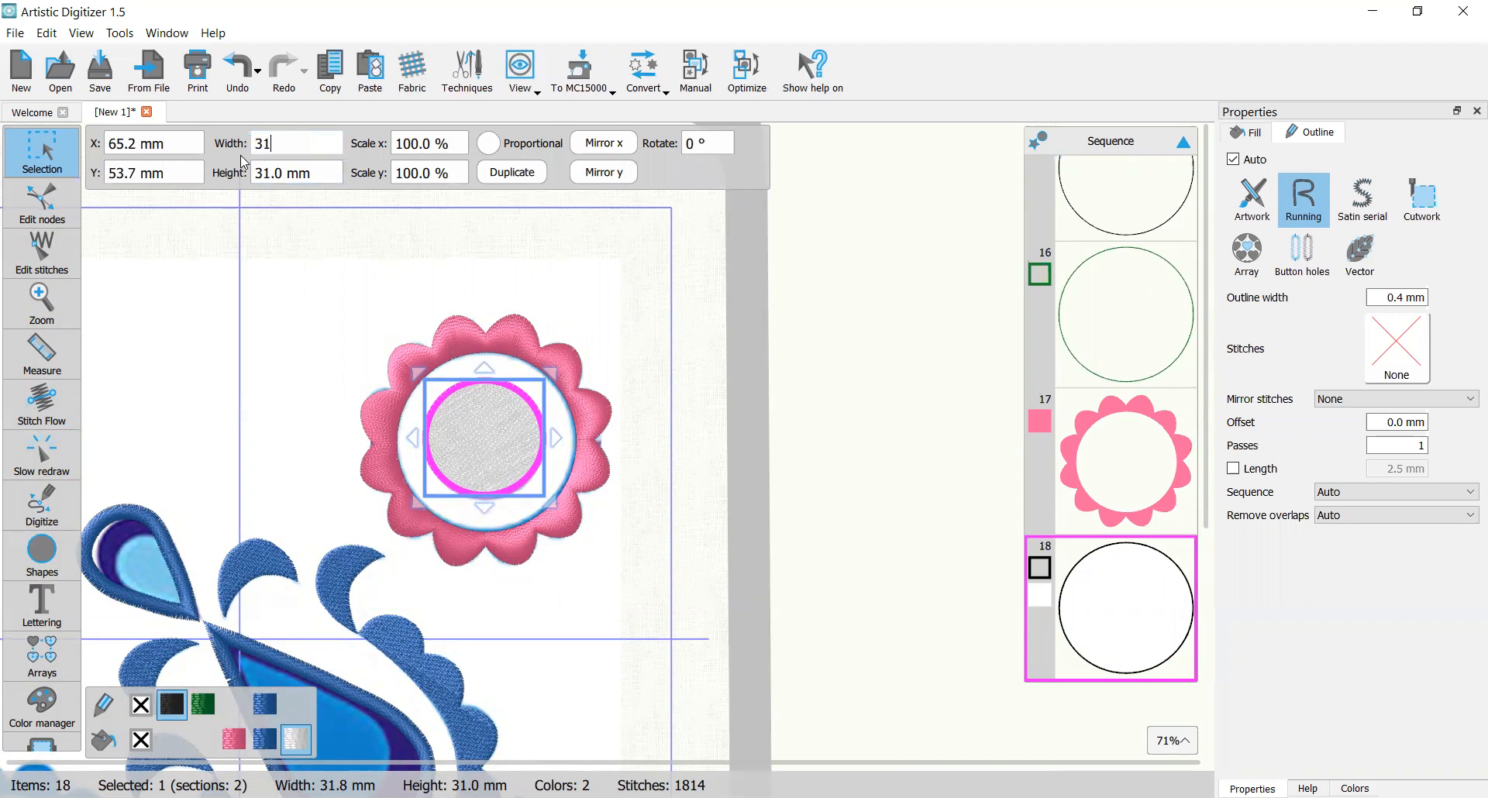
pyautogui.press('Return')
pyautogui.click(623, 548)
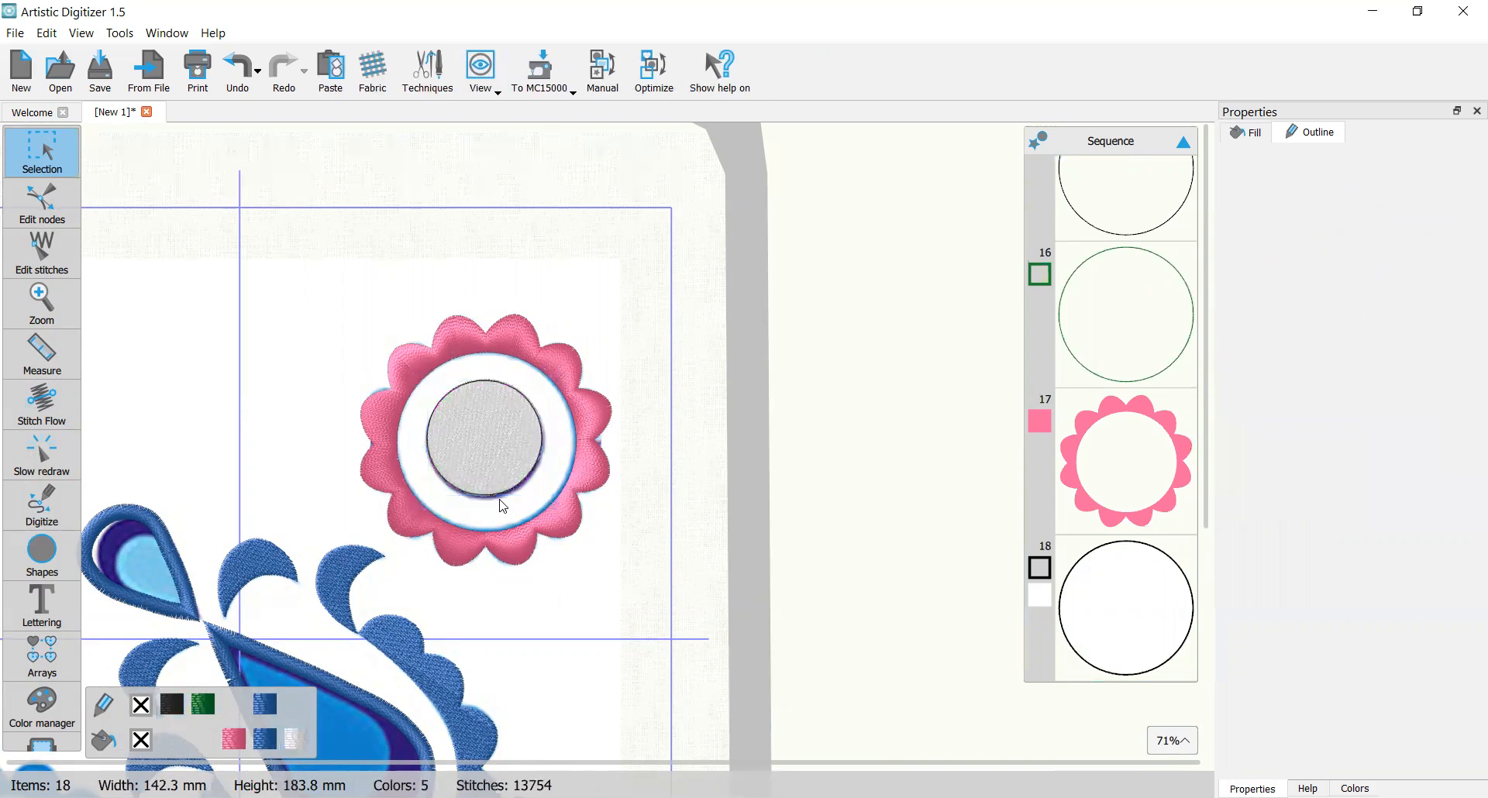
# Step: Nudge the center circle down to a Y position of 52.6 mm to align it with the artwork
pyautogui.scroll(-1, 493, 473)
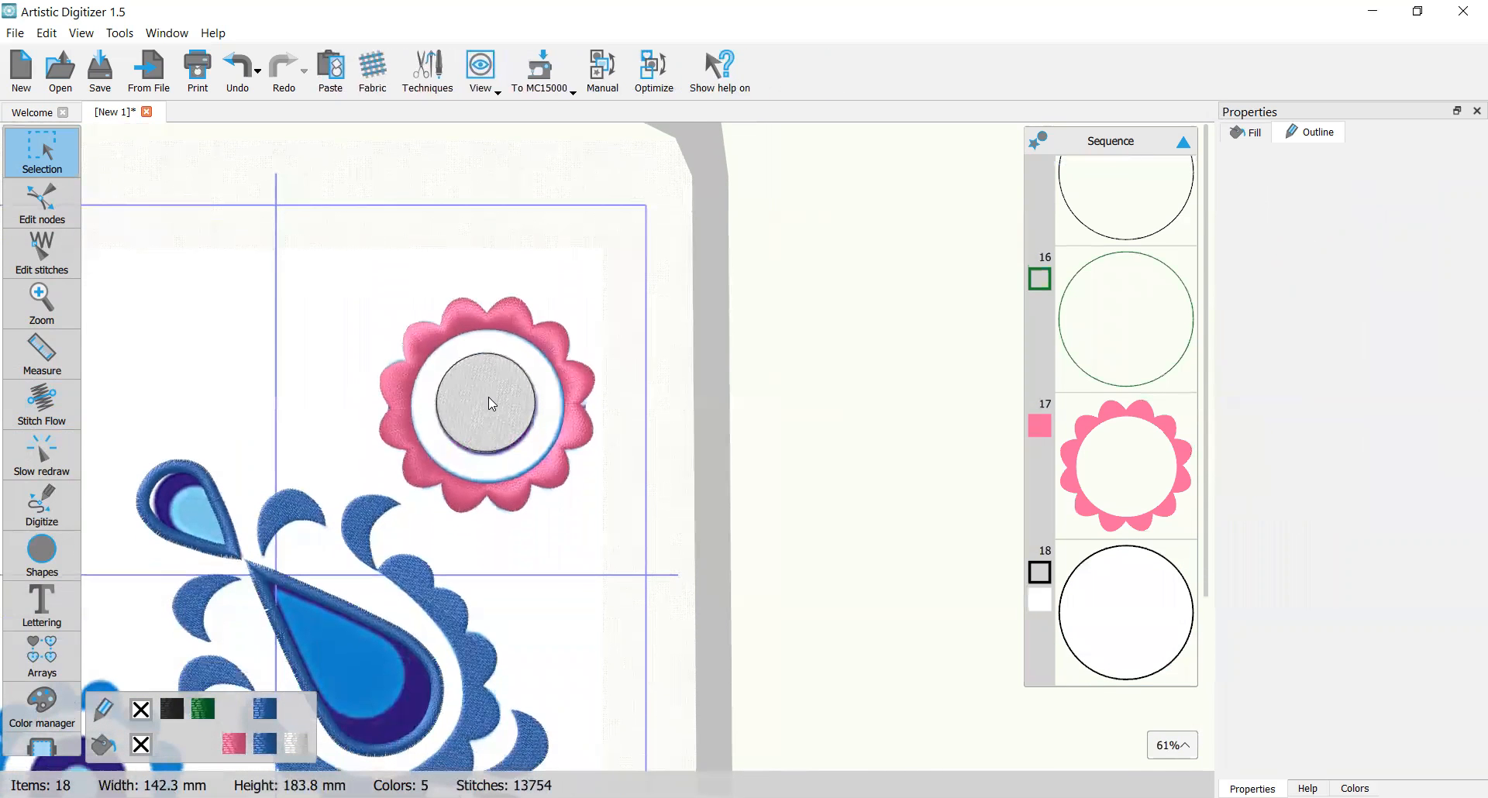
pyautogui.click(488, 397)
pyautogui.press('Down')
pyautogui.press('Down')
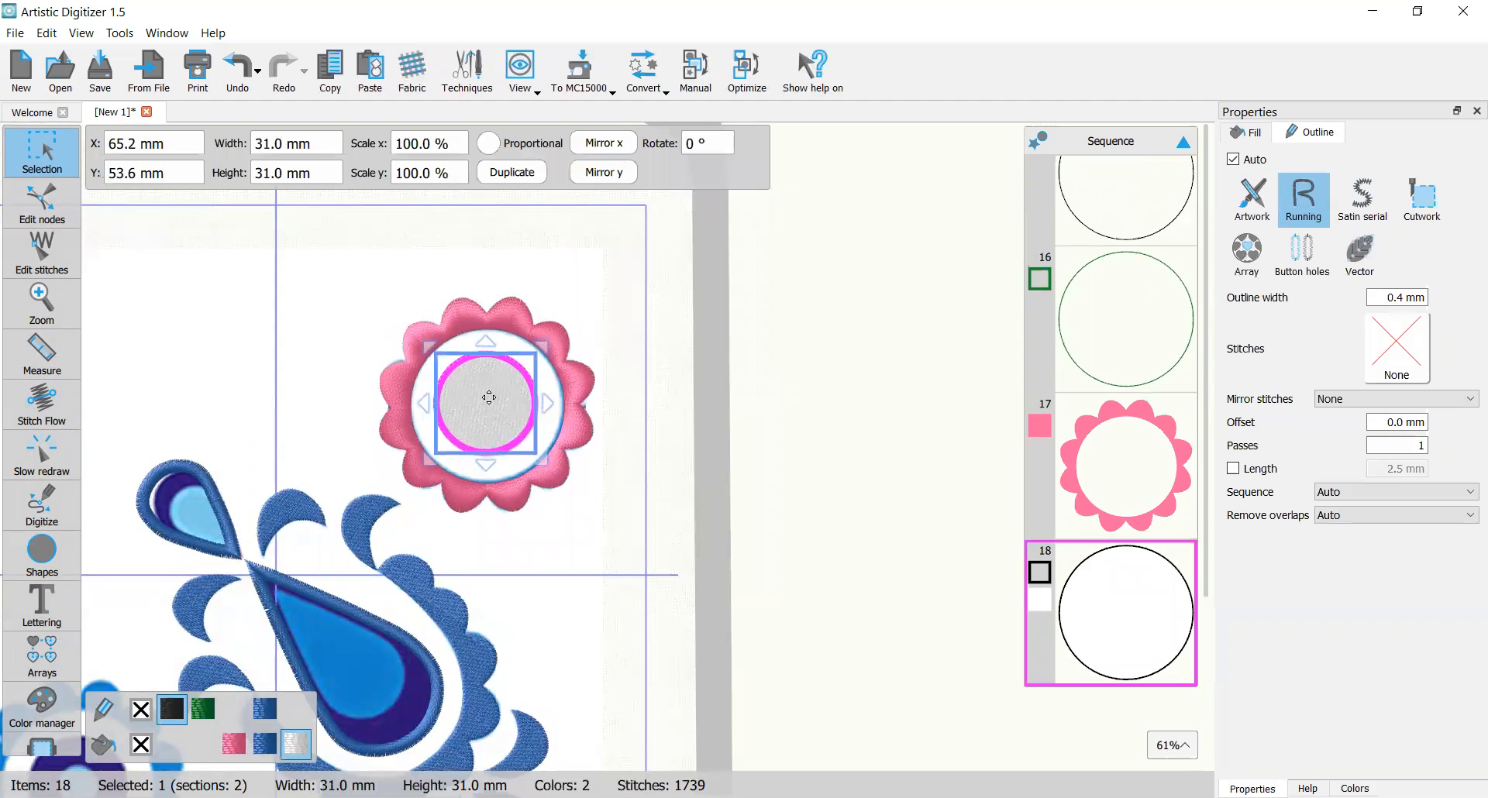
pyautogui.press('Down')
pyautogui.press('Down')
pyautogui.press('Down')
pyautogui.press('Down')
pyautogui.press('Down')
pyautogui.press('Down')
pyautogui.press('Down')
pyautogui.press('Down')
pyautogui.press('Down')
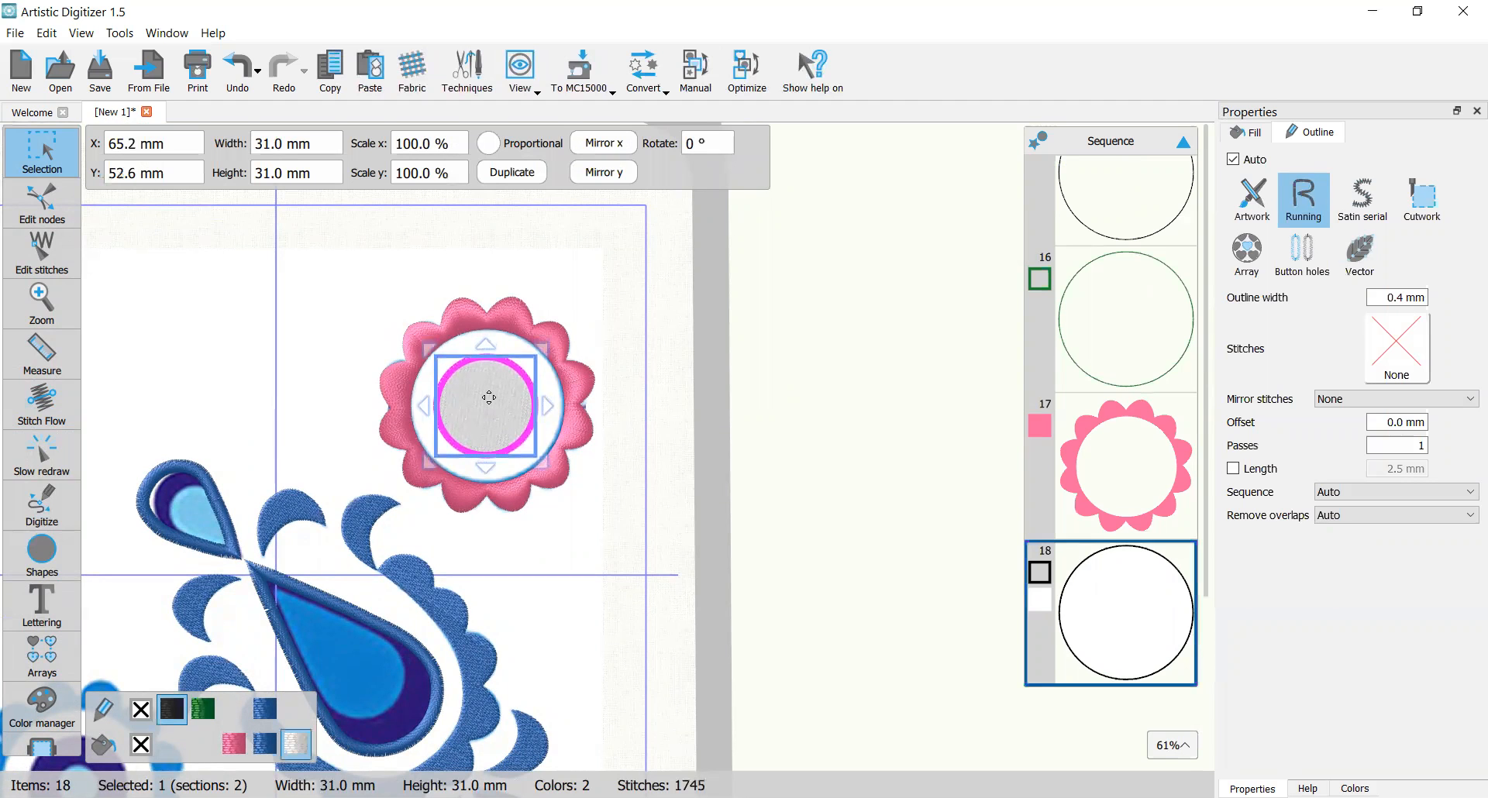
pyautogui.press('Escape')
pyautogui.scroll(4, 513, 416)
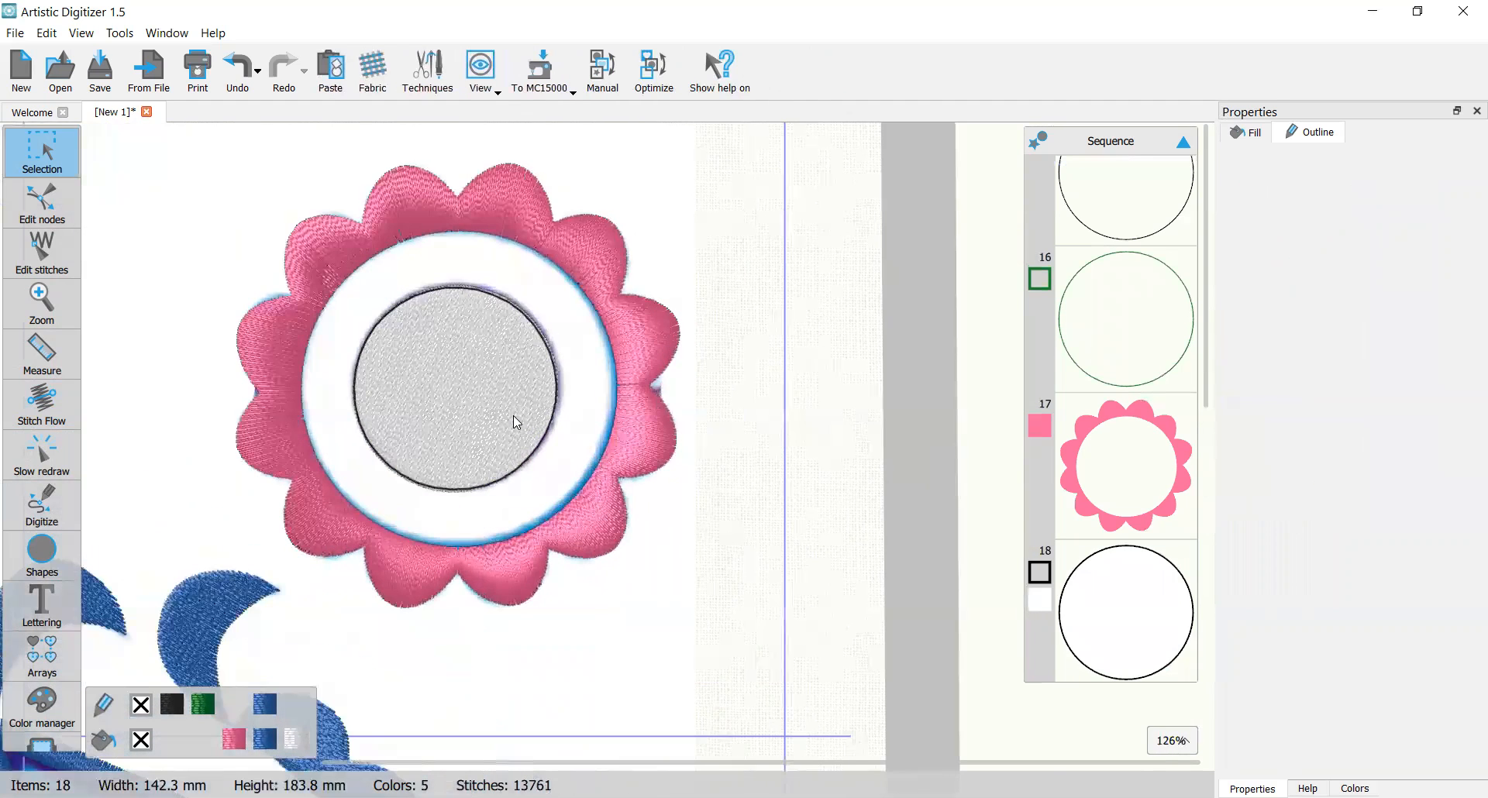
pyautogui.scroll(-3, 504, 414)
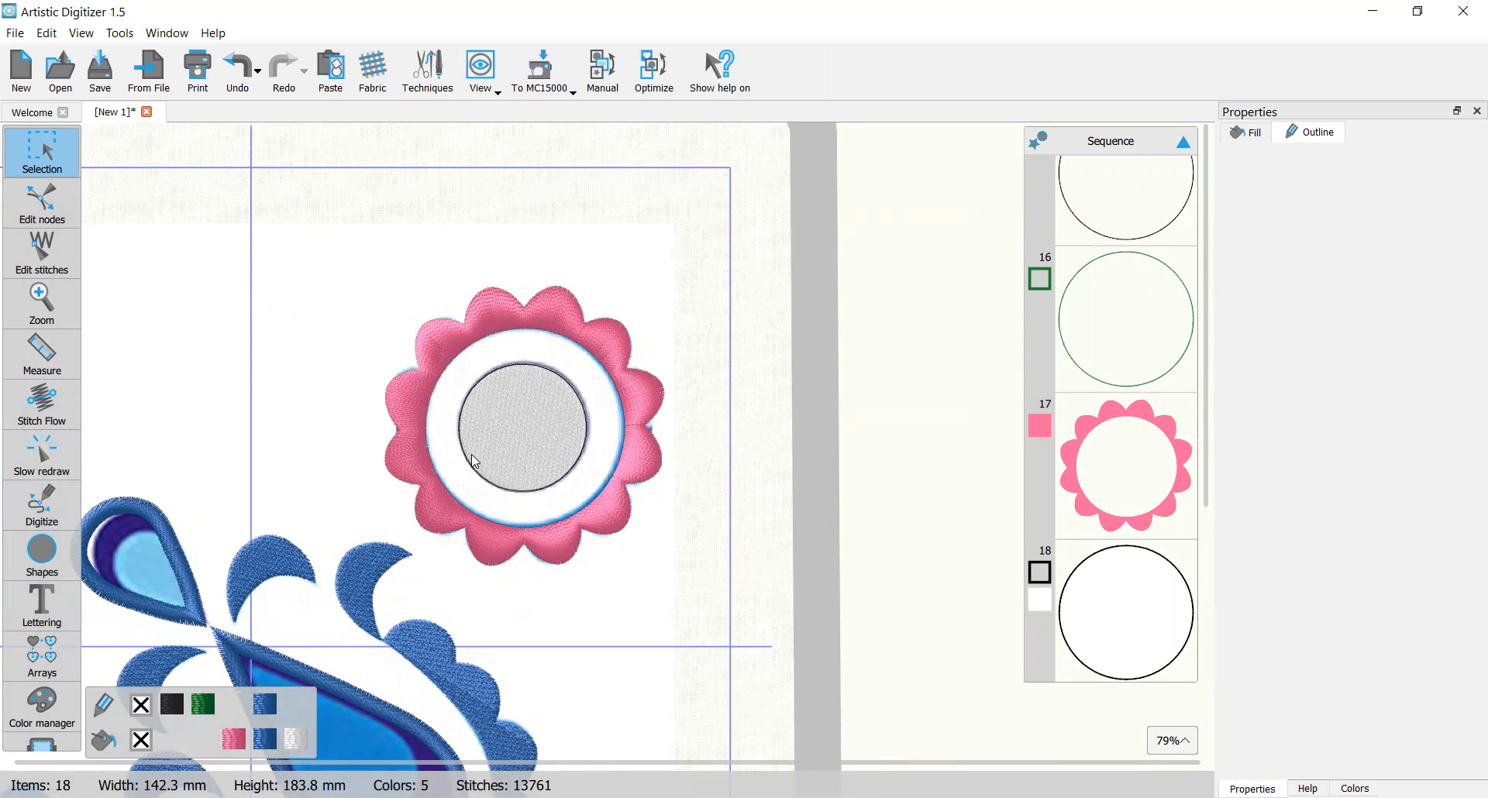
# Step: Change both the fill and outline of the center circle to the scalloped ring's pink
pyautogui.click(234, 746)
pyautogui.click(865, 297)
pyautogui.click(1111, 585)
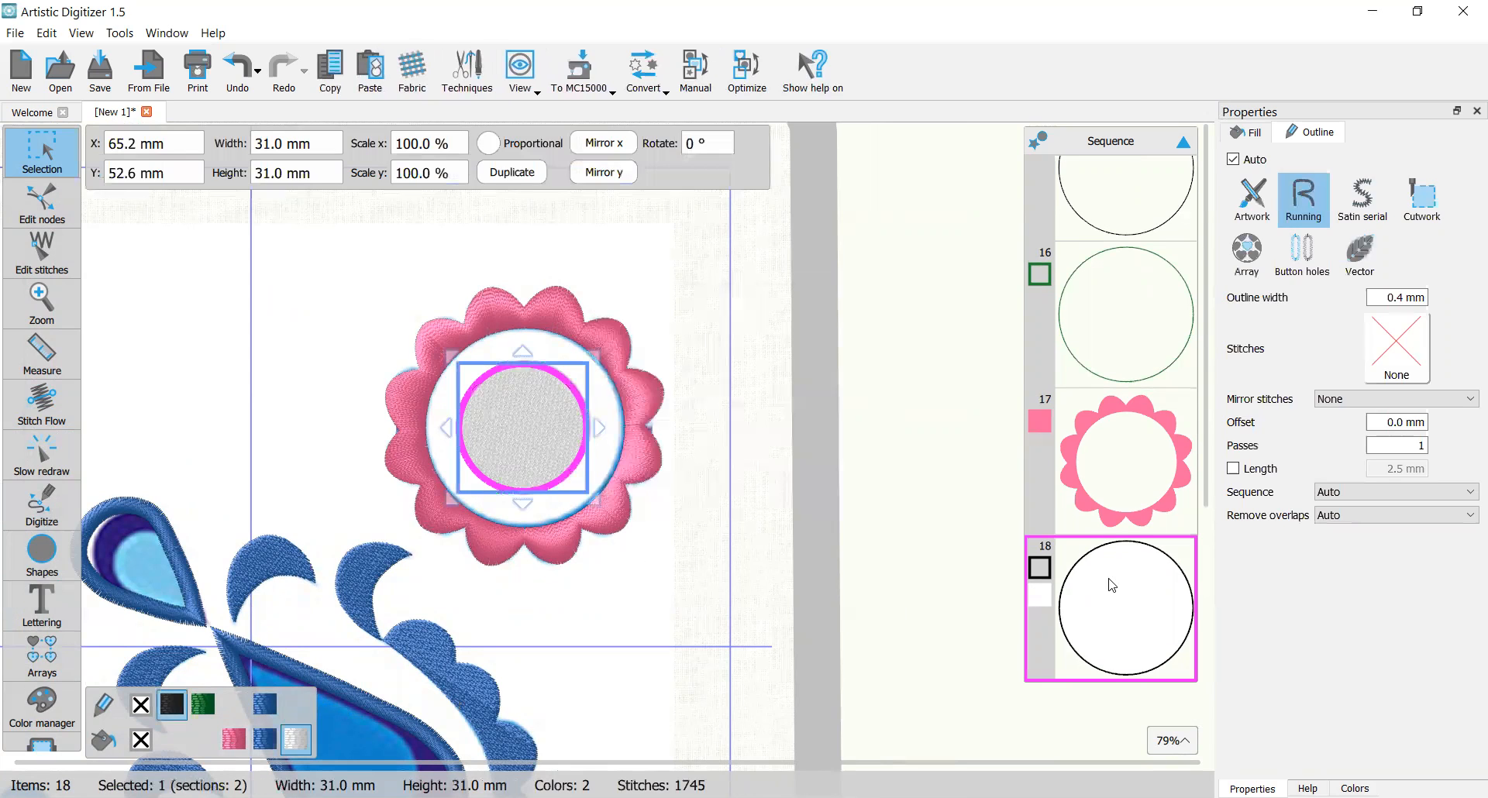
pyautogui.click(235, 739)
pyautogui.click(234, 704)
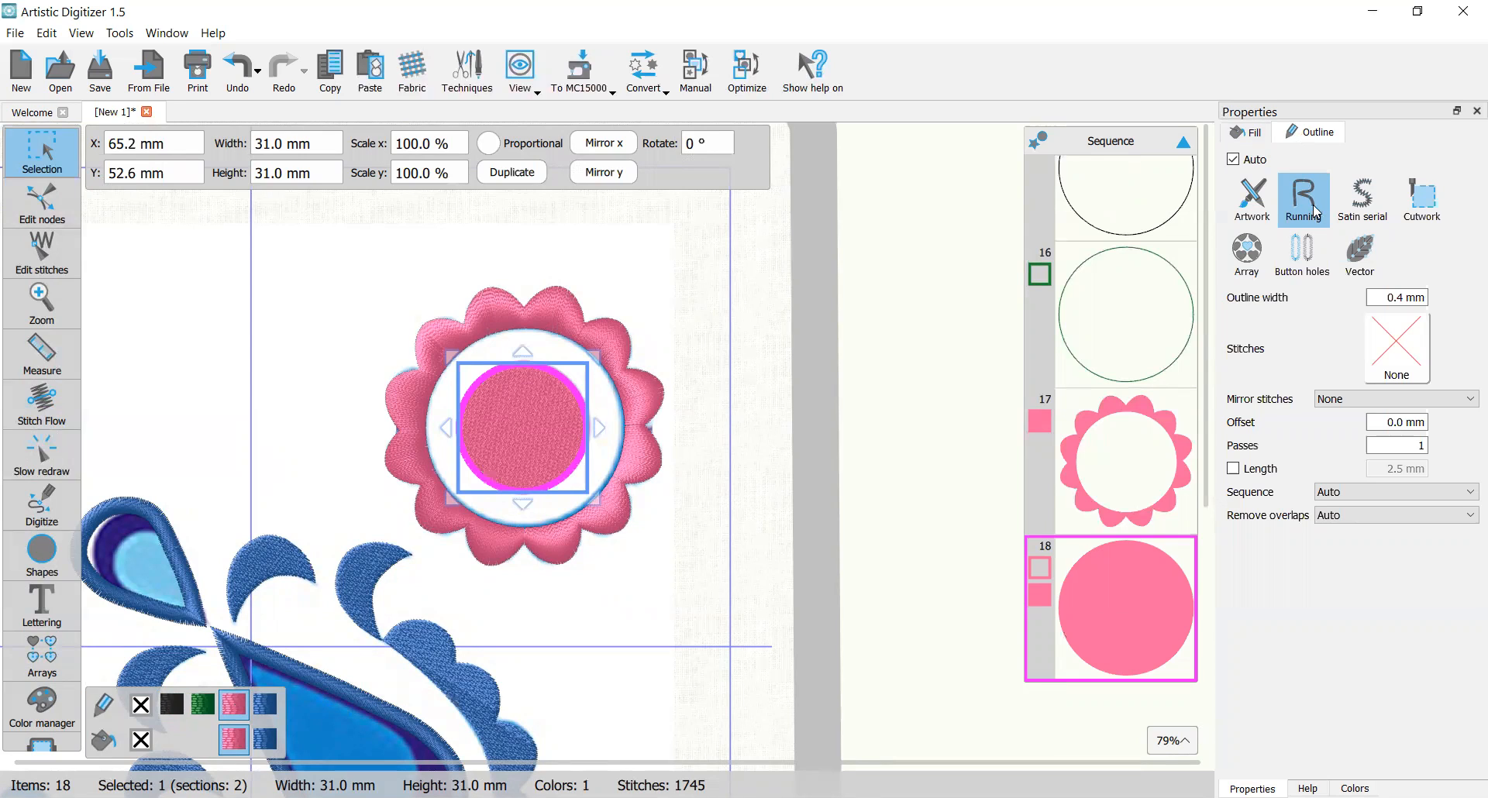
# Step: Make the center circle's outline a 3.5 mm wide Satin serial with underlay enabled and overlap removal set to Never
pyautogui.click(1356, 201)
pyautogui.moveTo(1381, 299); pyautogui.dragTo(1464, 300)
pyautogui.write('3.5')
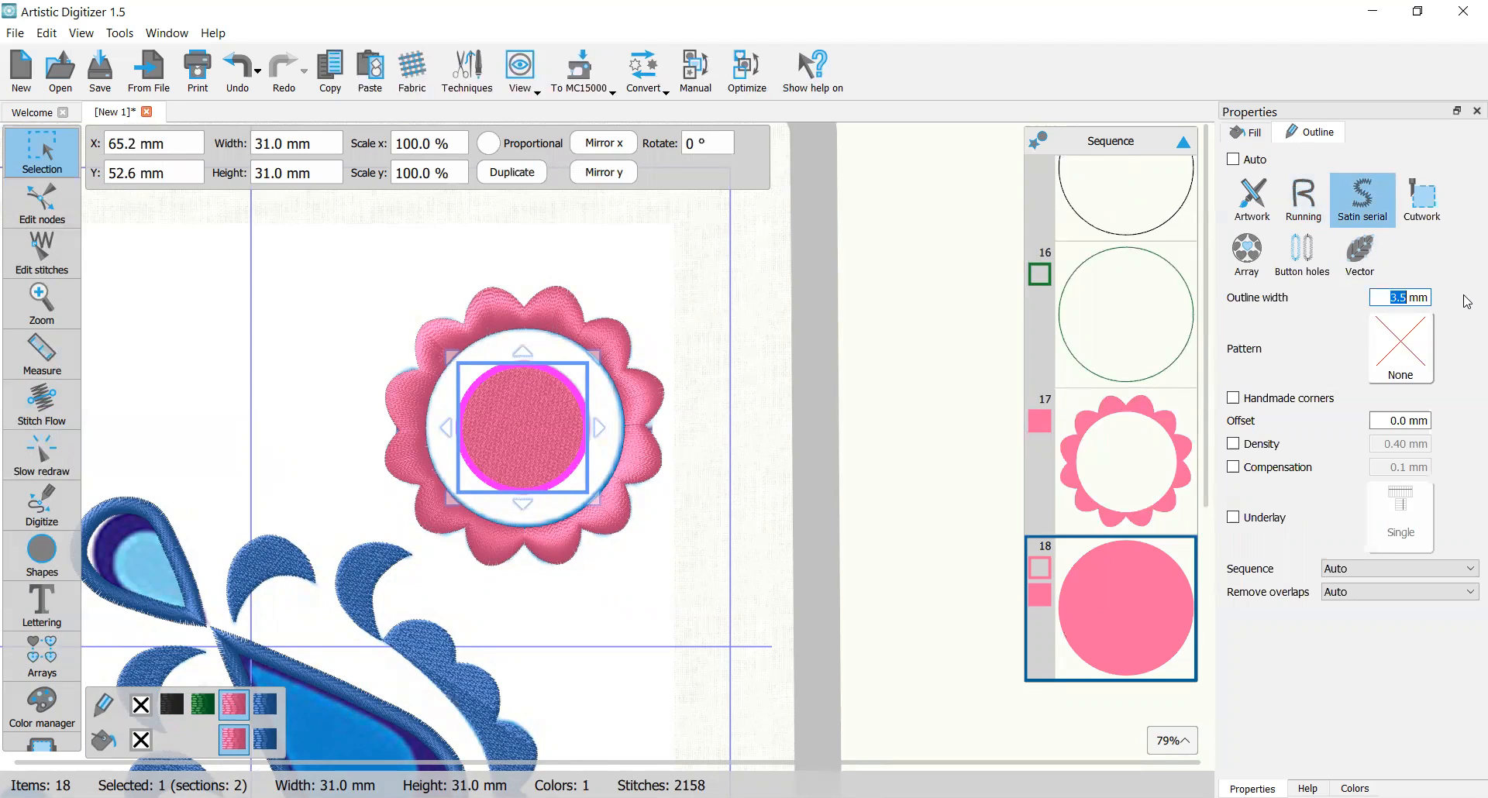
pyautogui.press('Return')
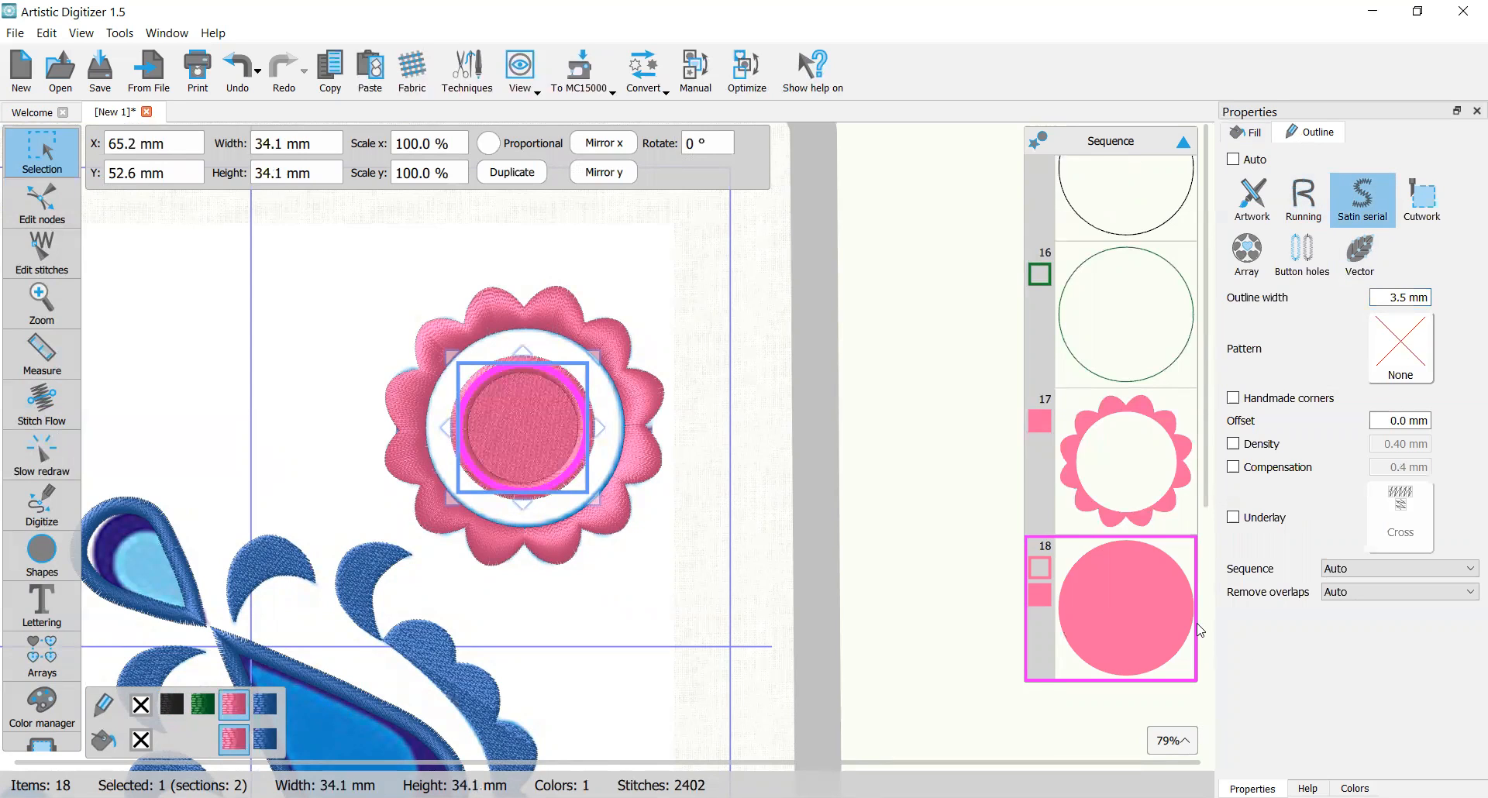
pyautogui.click(1233, 517)
pyautogui.scroll(-1, 1362, 596)
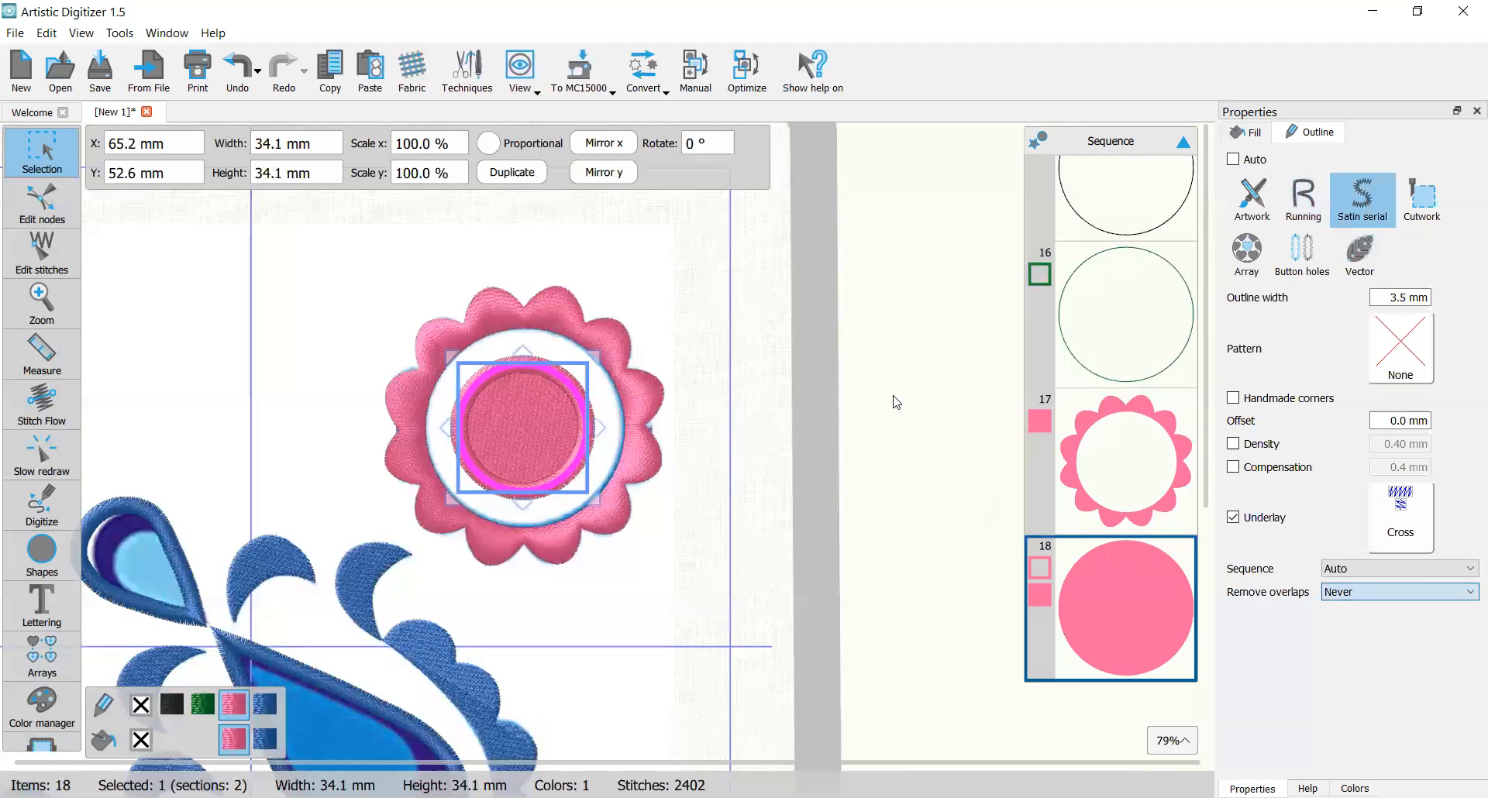
# Step: Apply stitch pattern 172 to the center circle's step fill and deselect the circle
pyautogui.click(1267, 133)
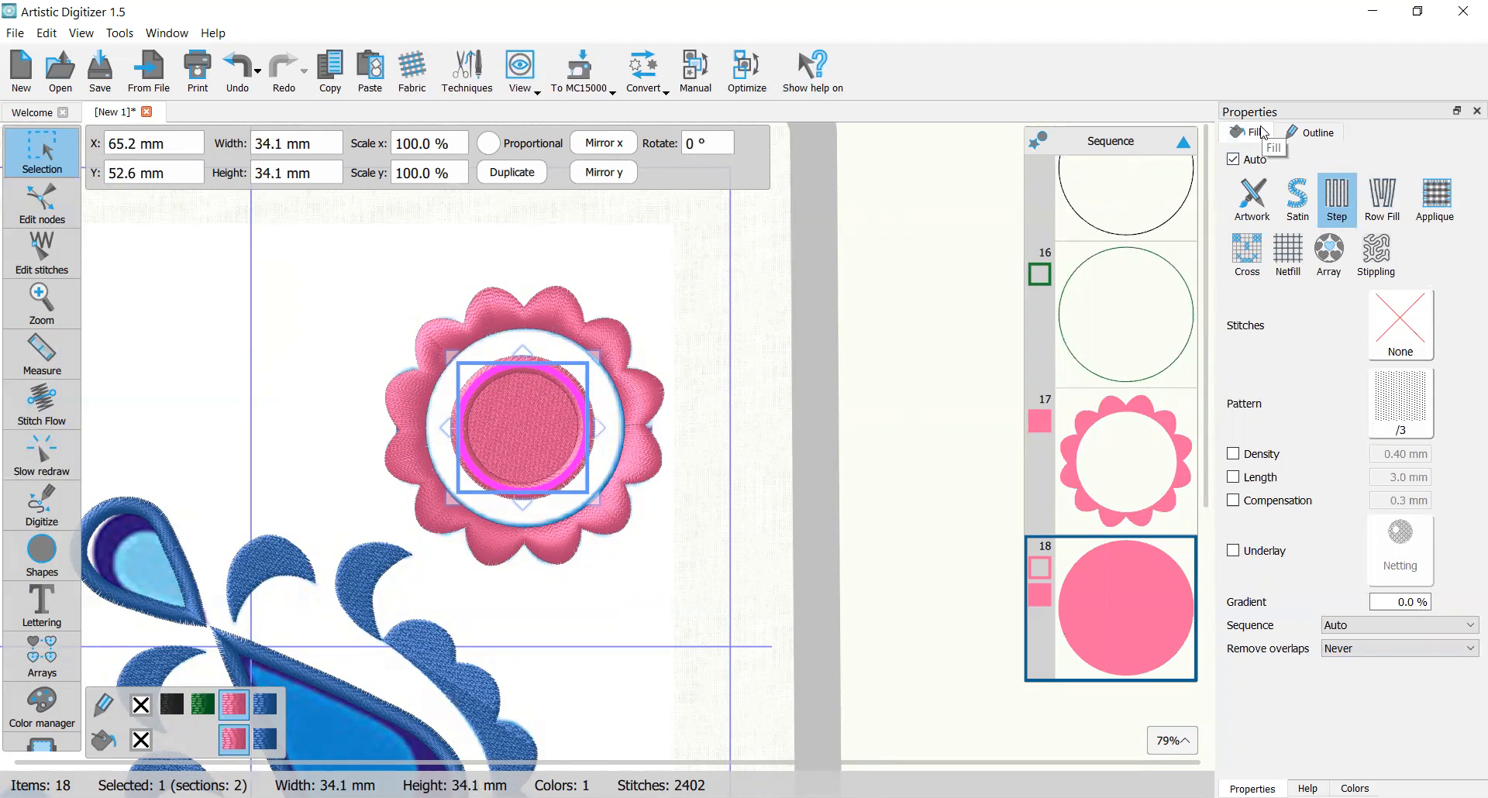
pyautogui.click(1411, 332)
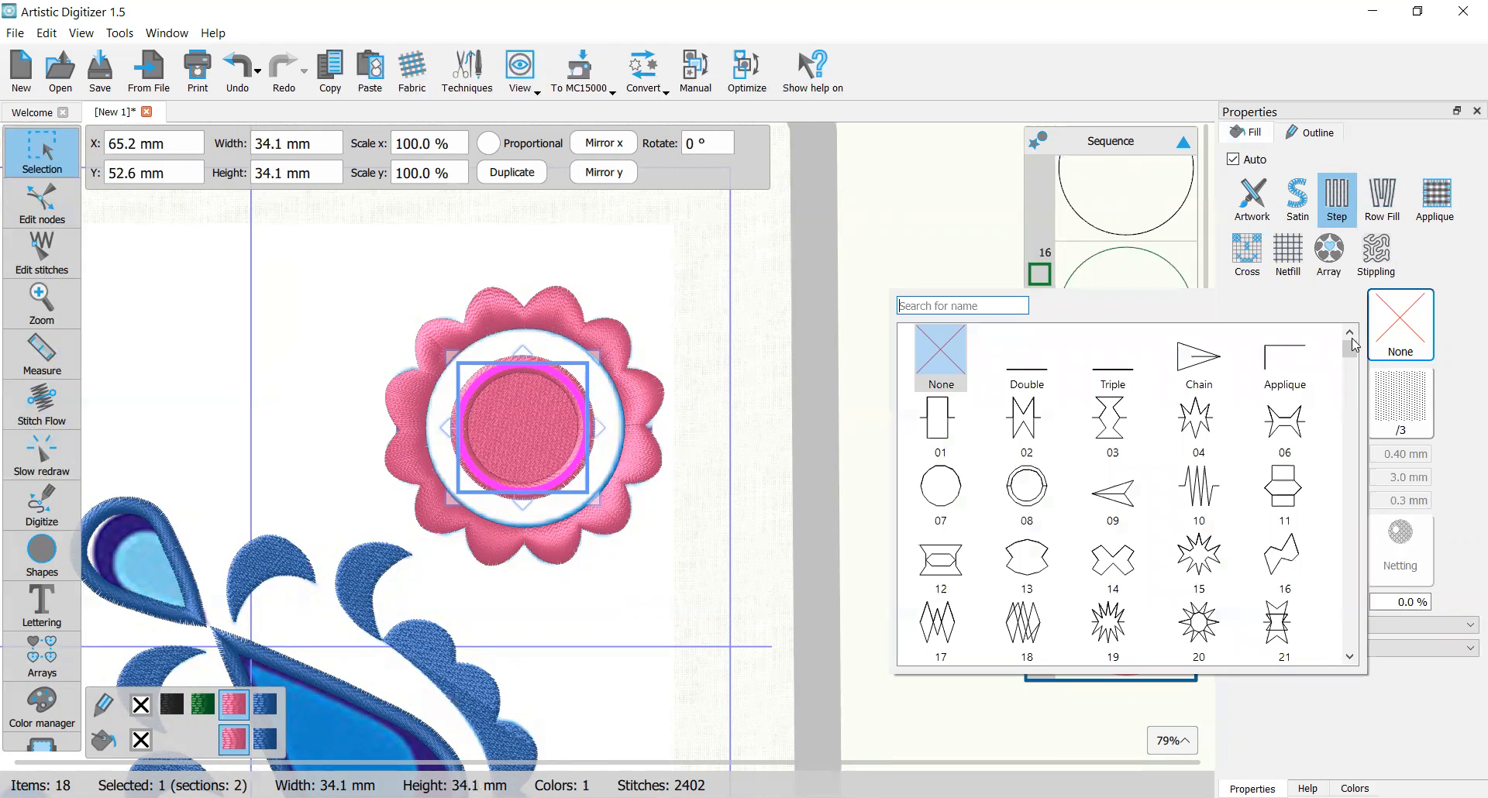
pyautogui.scroll(-2, 1270, 438)
pyautogui.scroll(-8, 1271, 438)
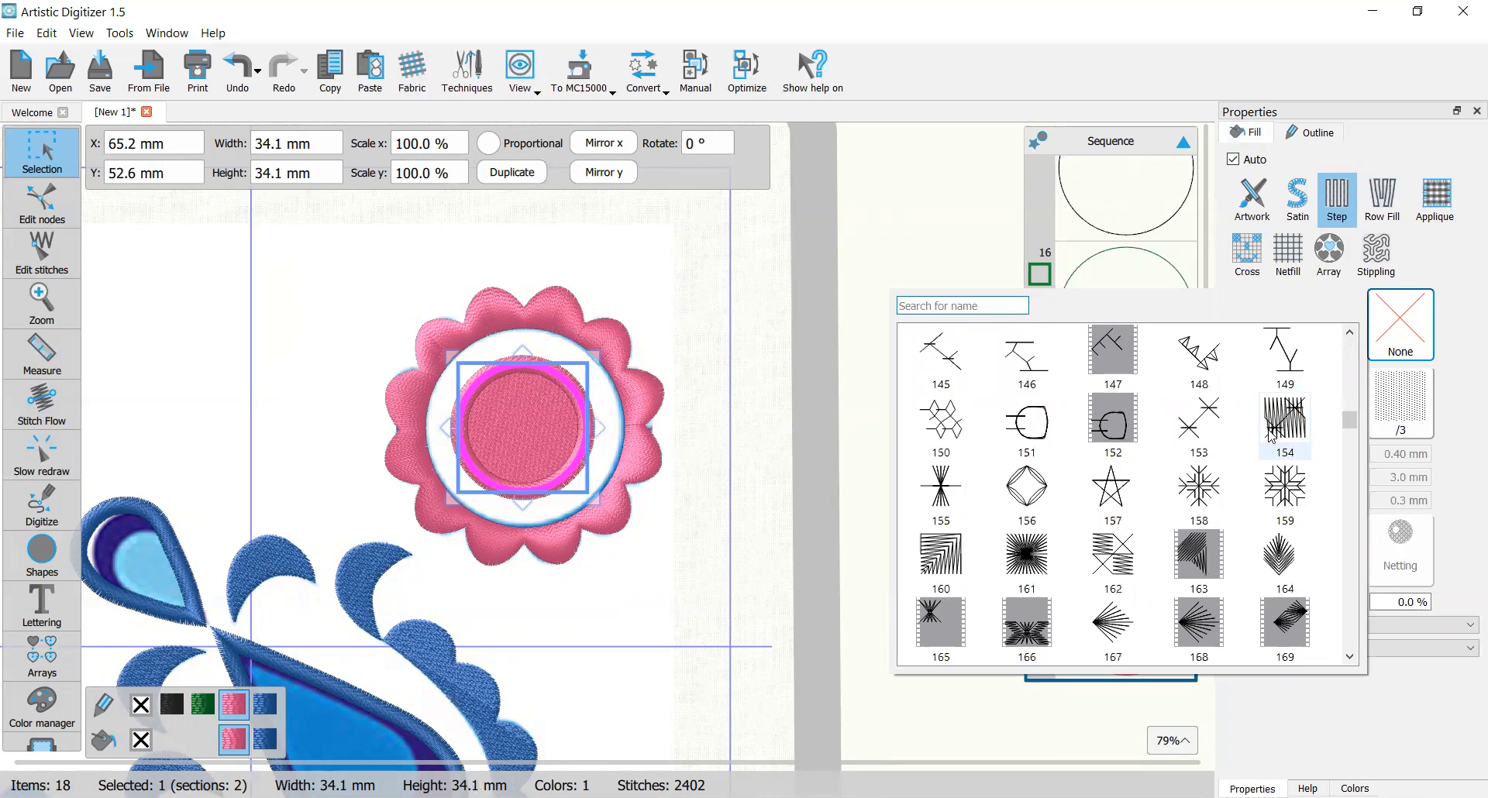
pyautogui.scroll(-2, 1271, 434)
pyautogui.click(1116, 484)
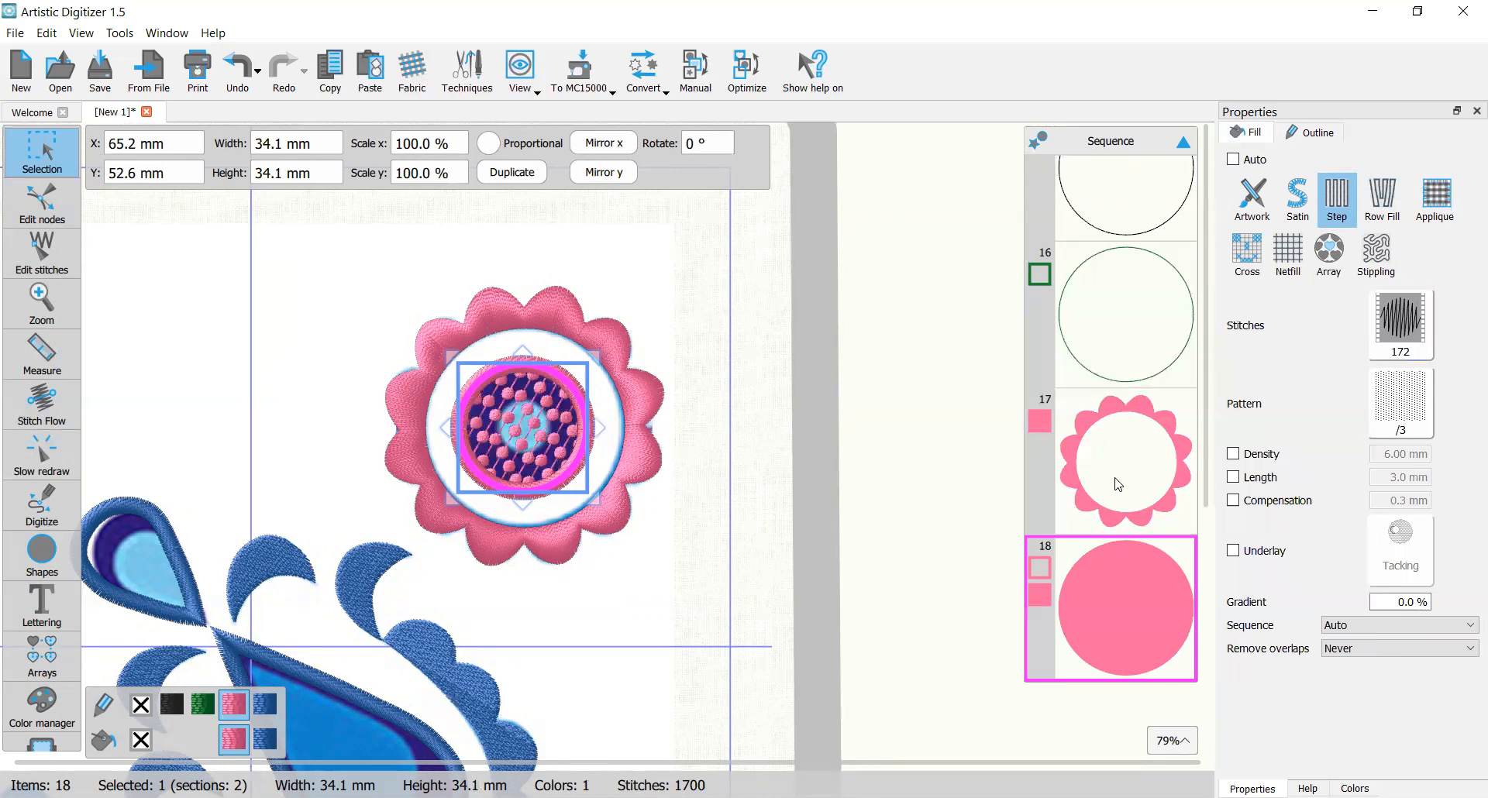
pyautogui.scroll(7, 515, 437)
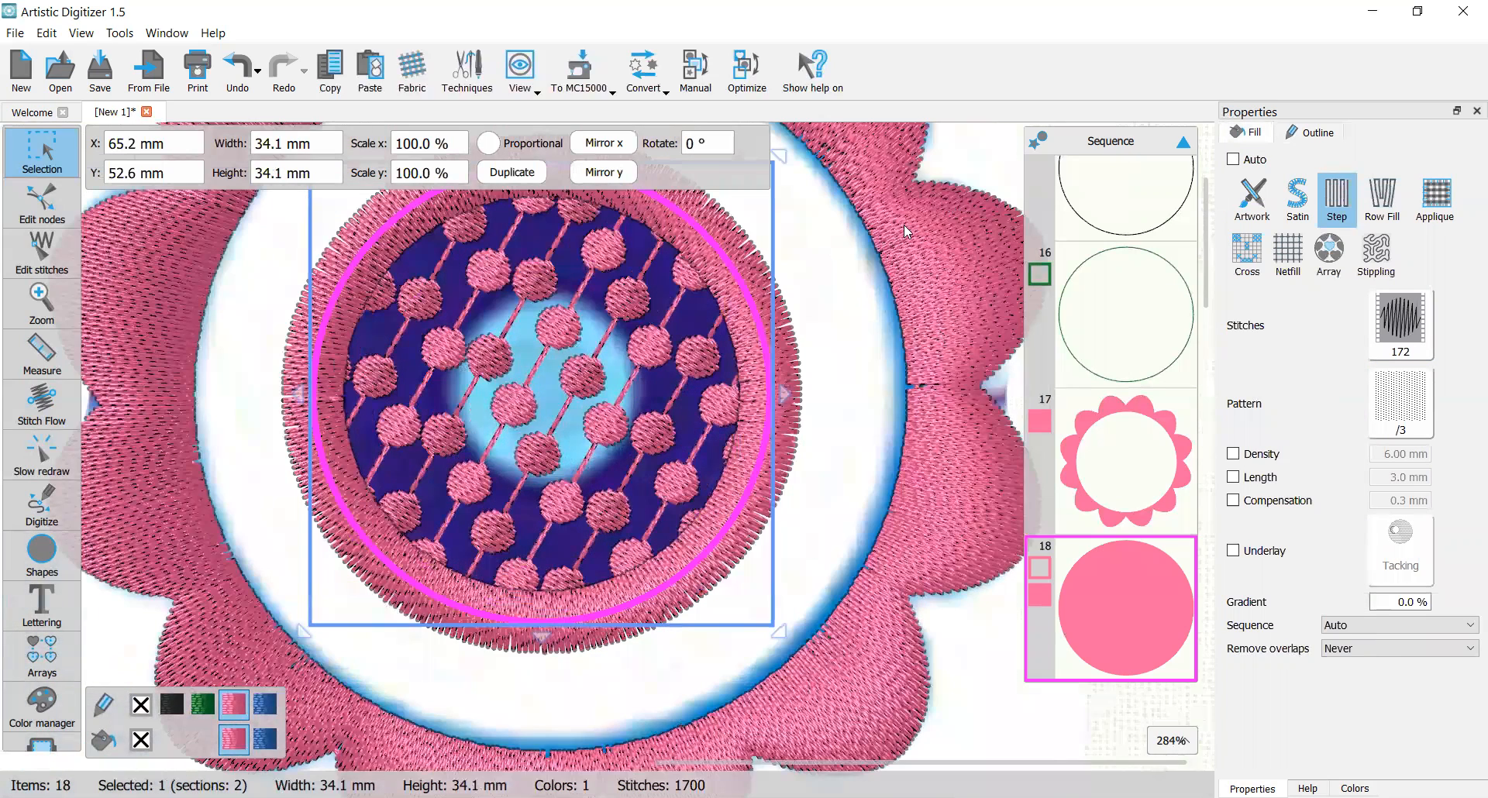
pyautogui.scroll(-3, 878, 302)
pyautogui.click(998, 151)
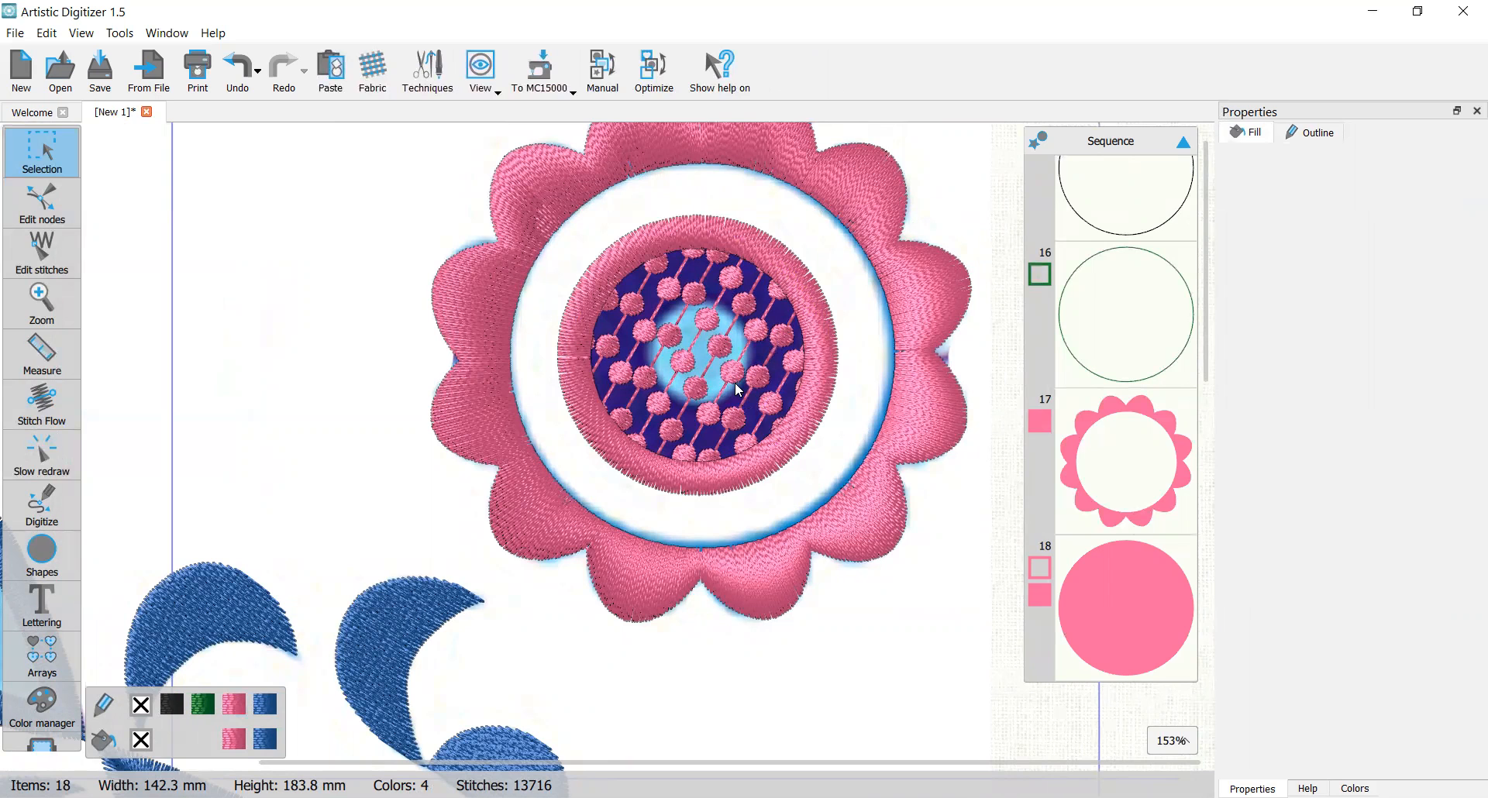
pyautogui.click(787, 356)
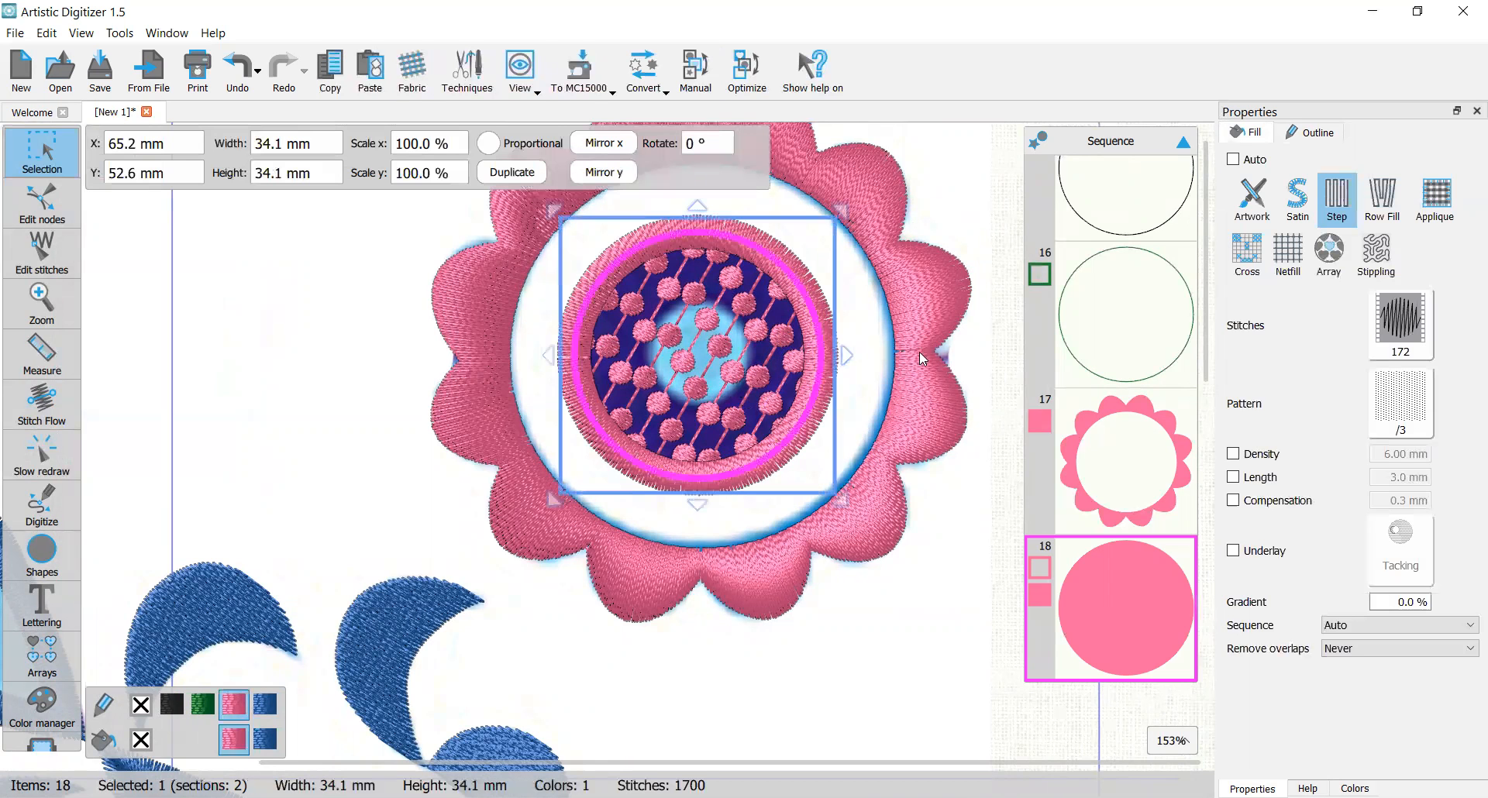
pyautogui.click(924, 556)
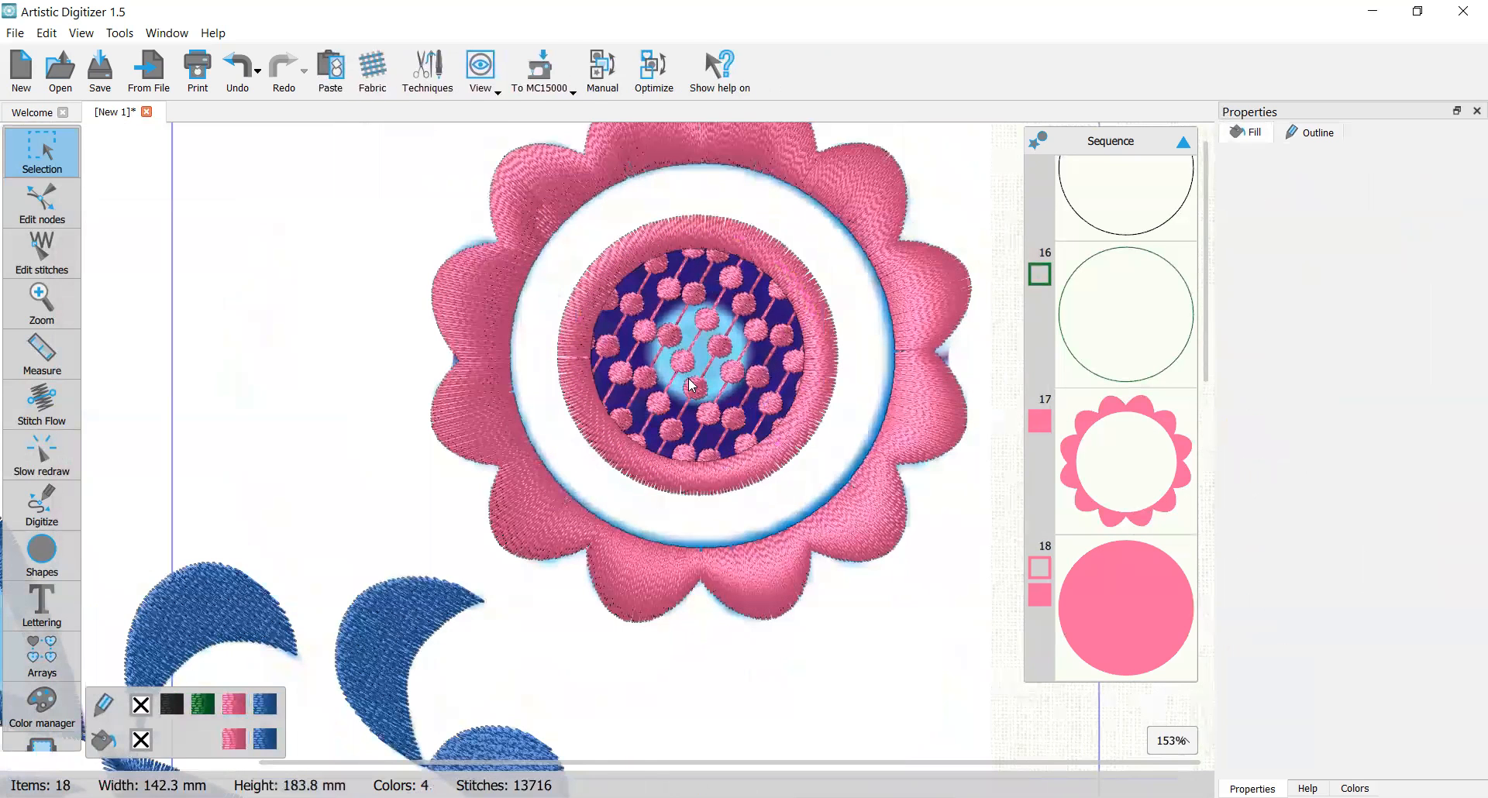
# Step: Redirect the center circle's stitch flow along a diagonal from its upper-left edge to its lower-right edge
pyautogui.scroll(-6, 692, 382)
pyautogui.scroll(6, 690, 382)
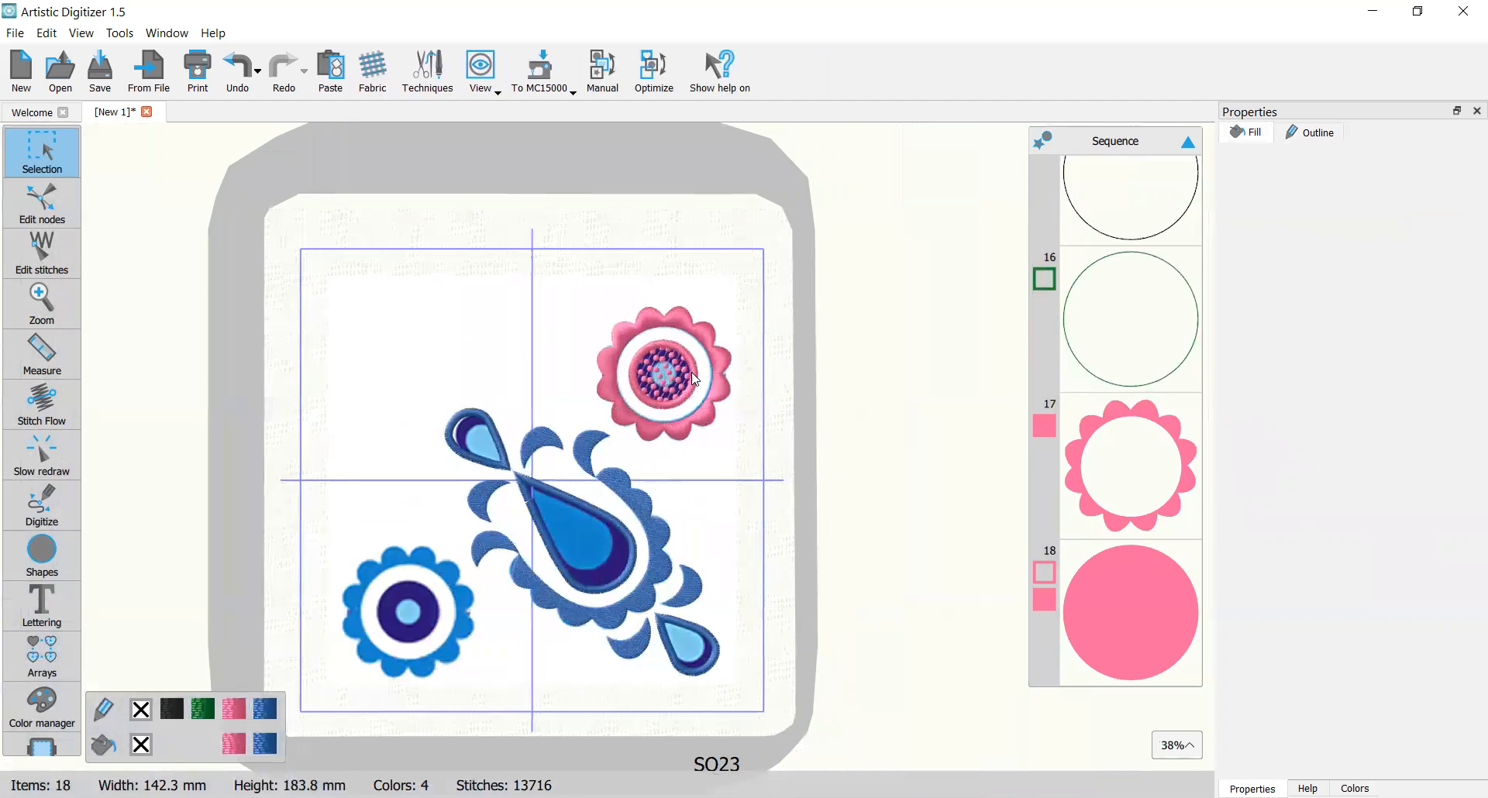
pyautogui.click(594, 369)
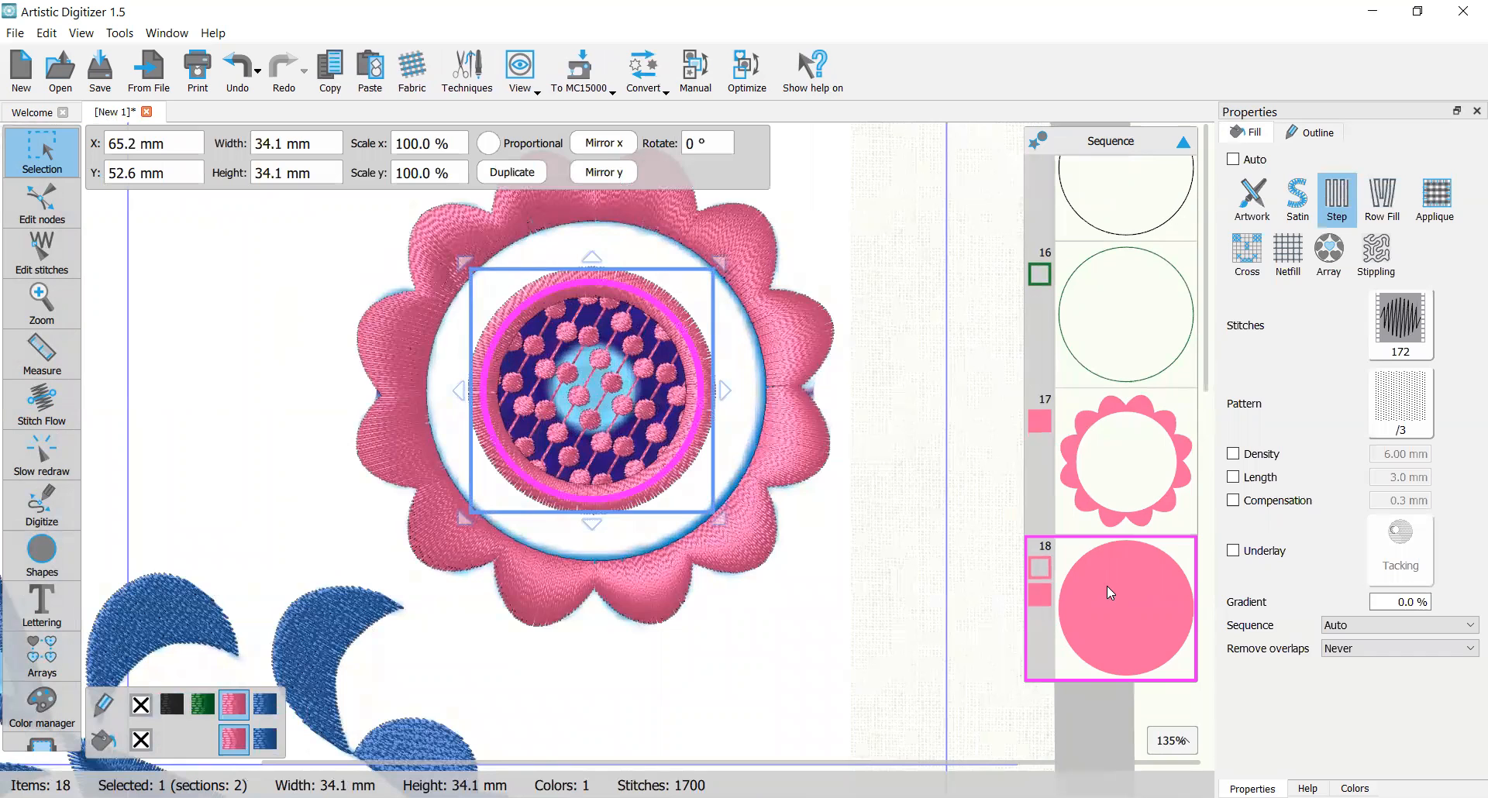
pyautogui.click(41, 407)
pyautogui.moveTo(501, 330); pyautogui.dragTo(678, 452)
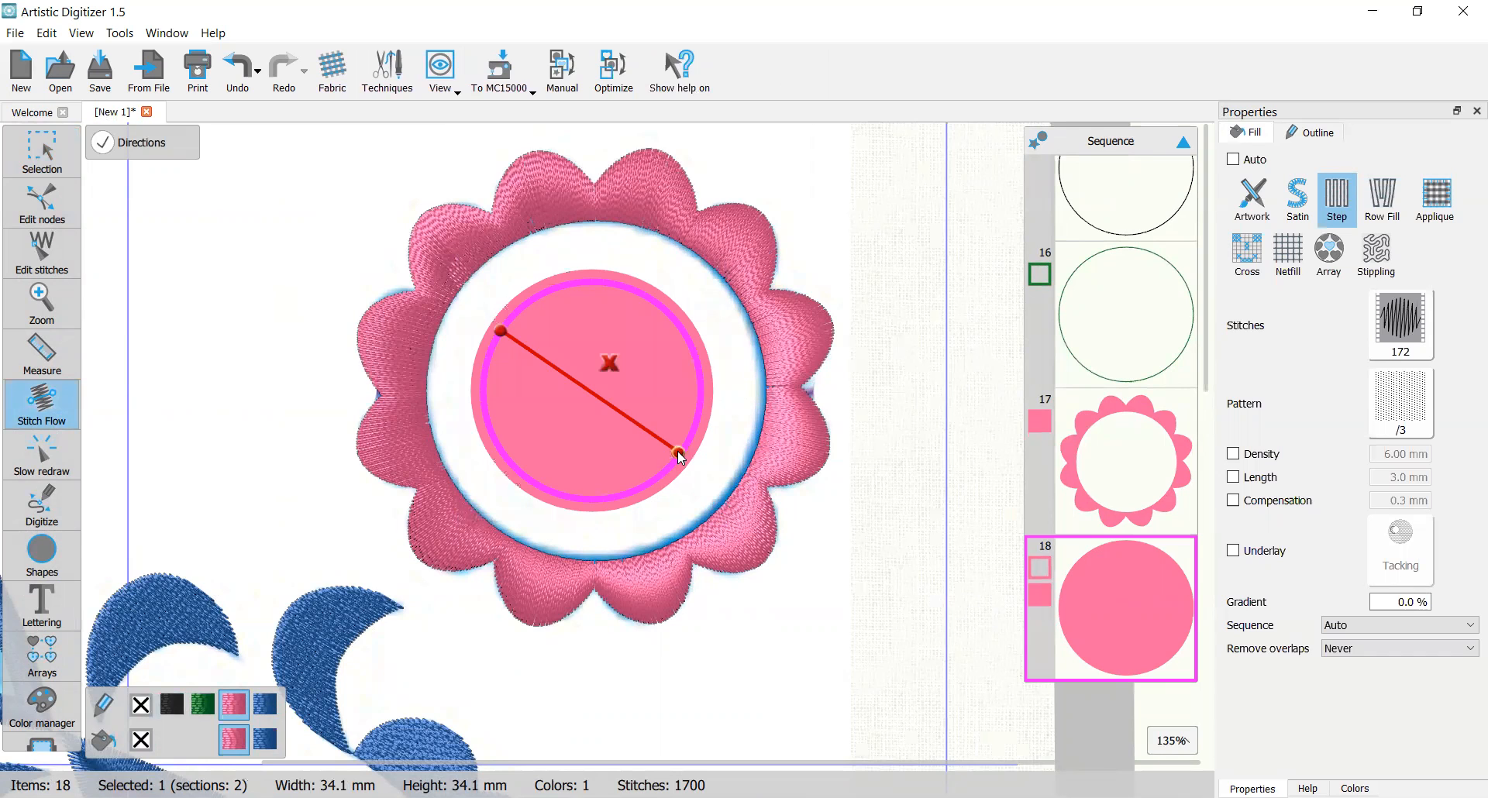
pyautogui.click(46, 150)
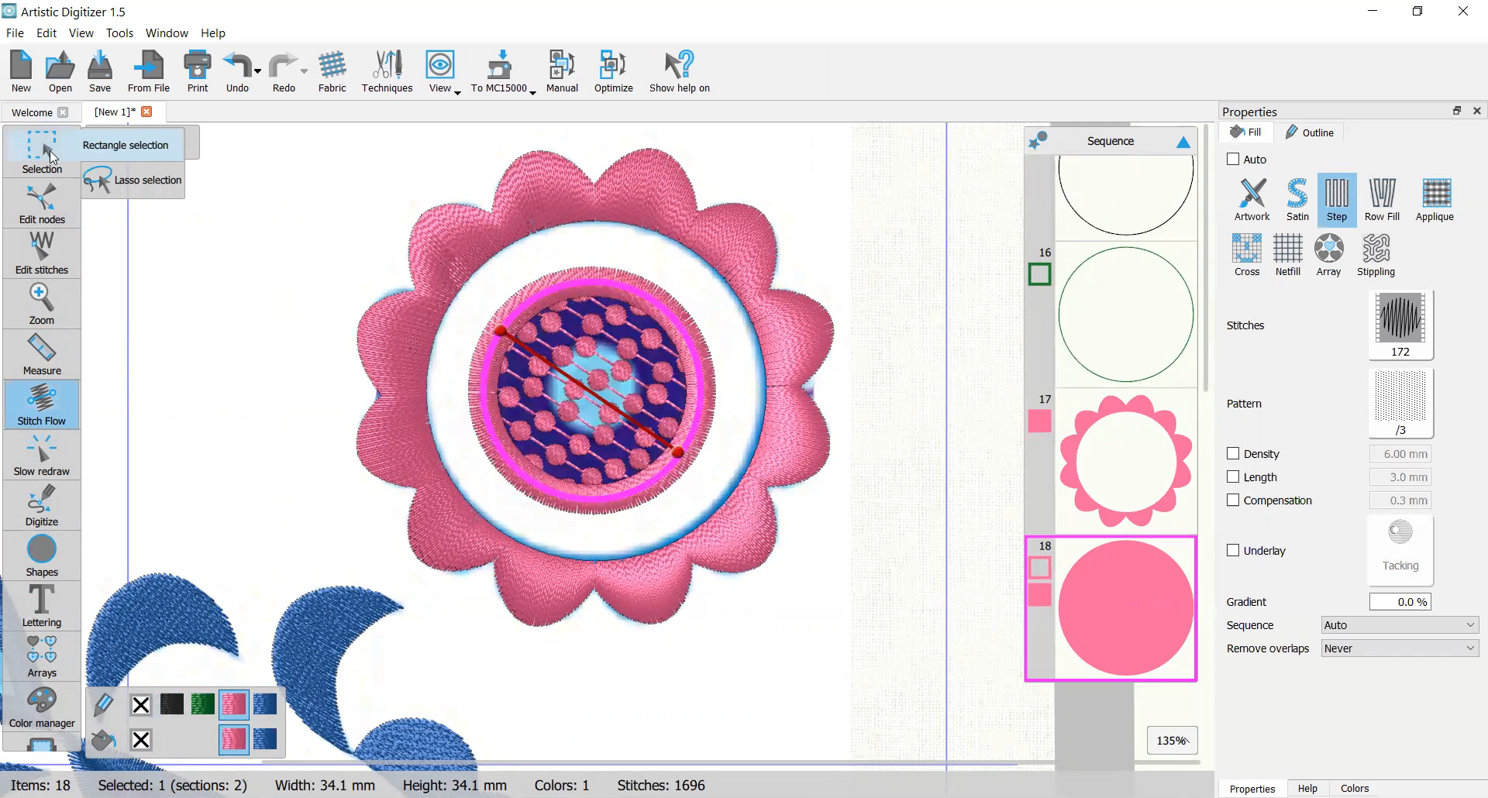
pyautogui.click(704, 449)
# Step: Nudge the center circle slightly right to X 65.7 mm within the scalloped ring and deselect it
pyautogui.scroll(-2, 744, 485)
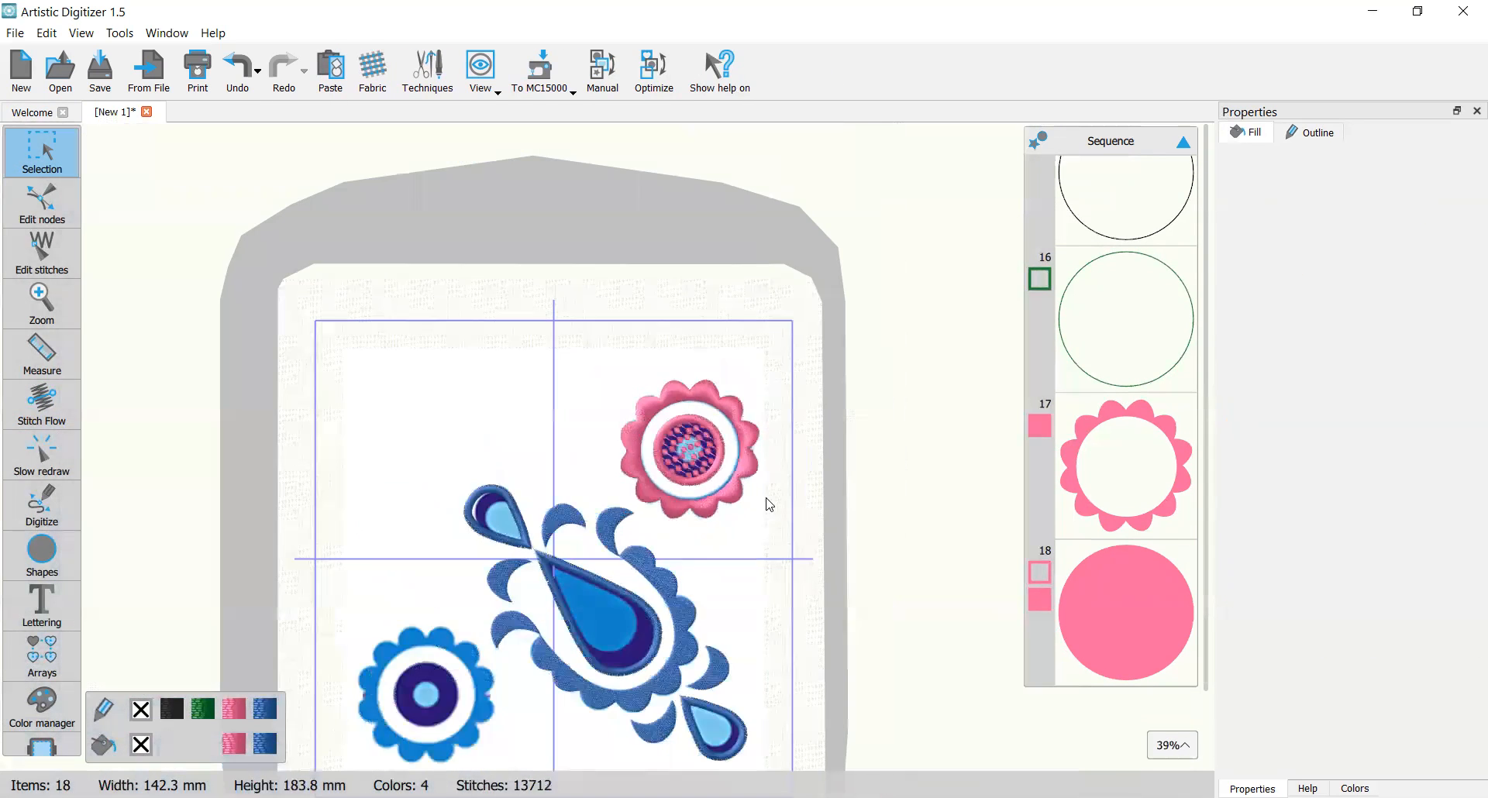
pyautogui.scroll(2, 755, 453)
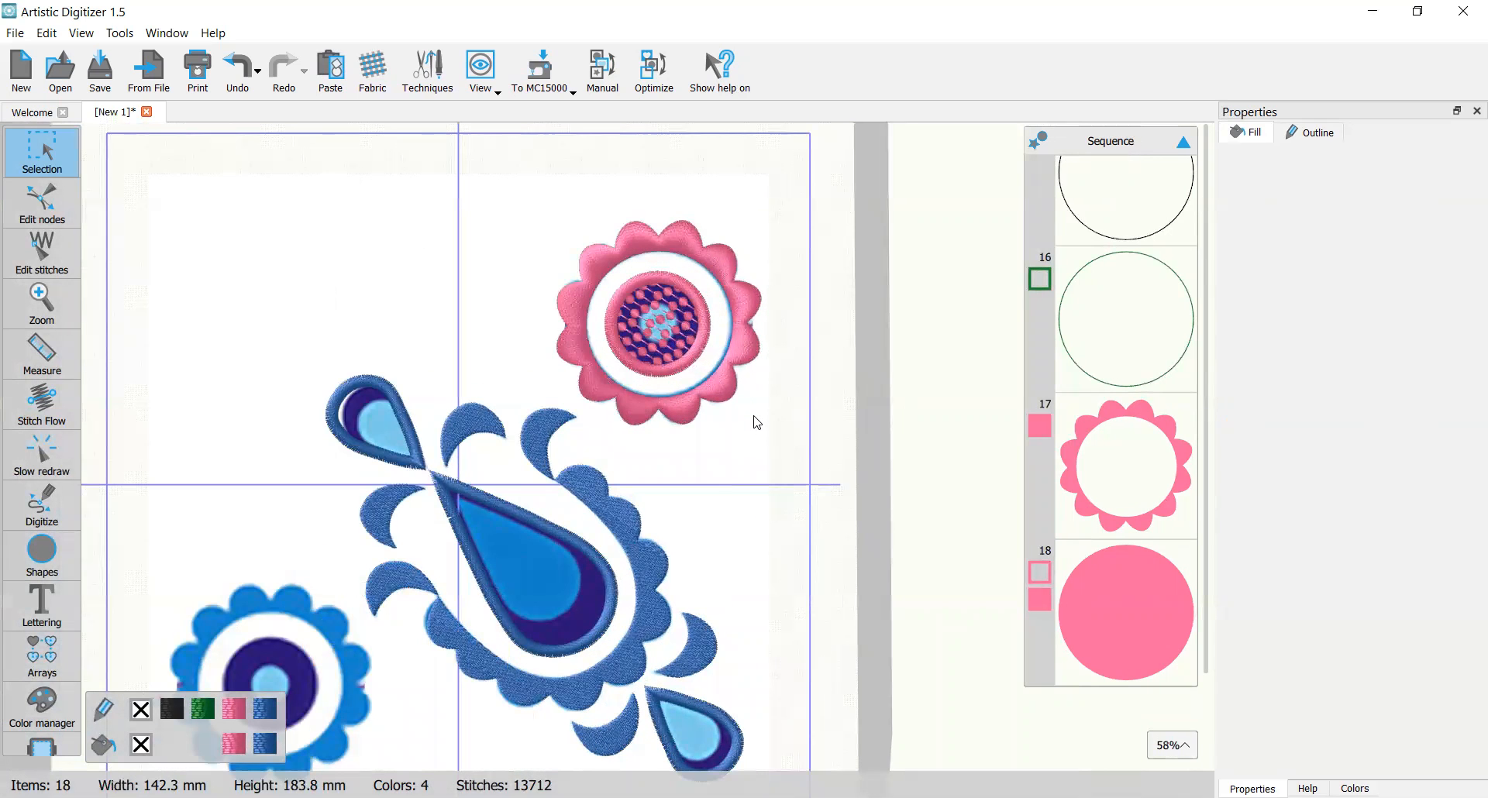
pyautogui.scroll(-1, 757, 422)
pyautogui.scroll(2, 757, 422)
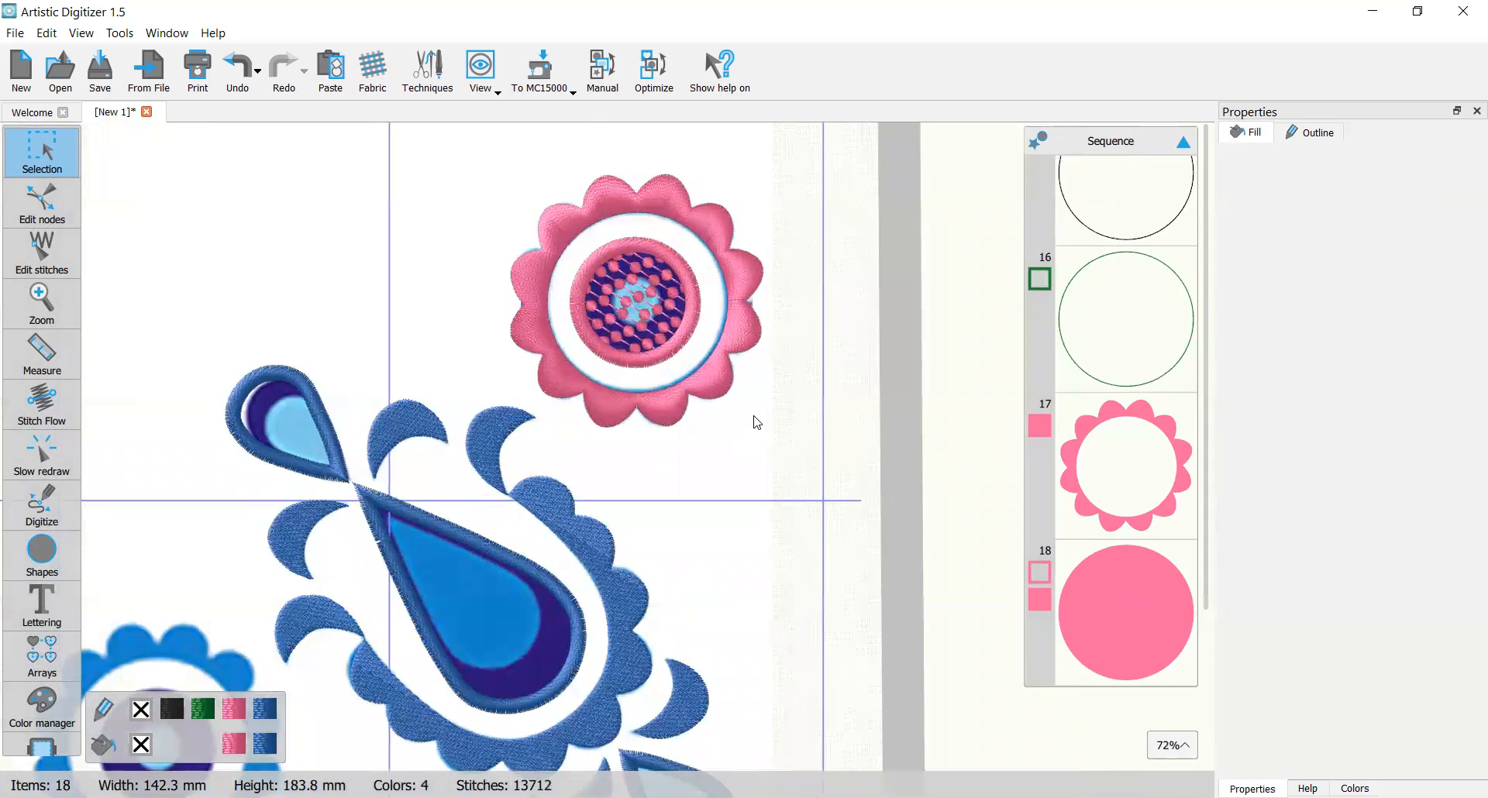
pyautogui.click(690, 333)
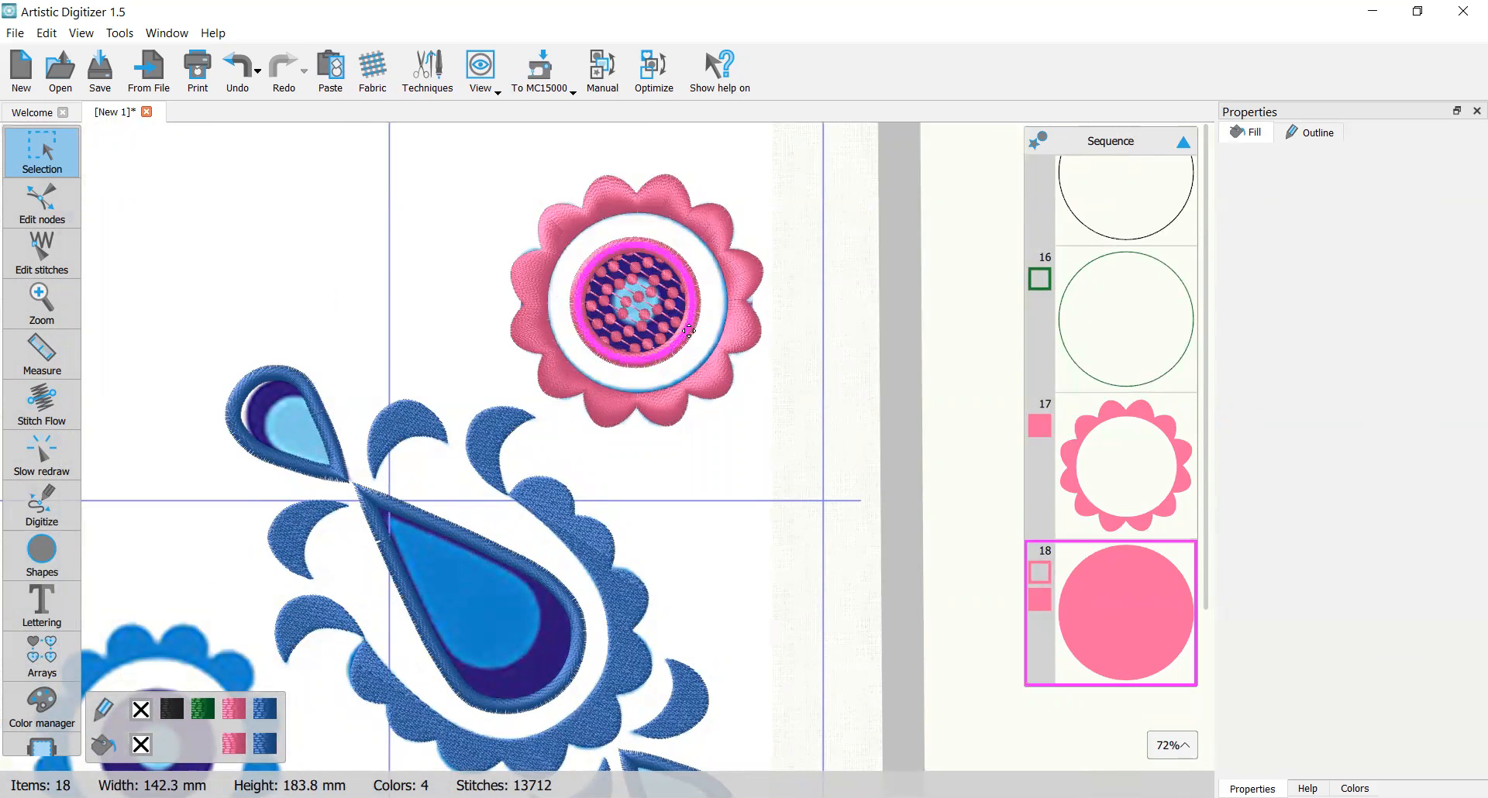
pyautogui.press('Right')
pyautogui.press('Right')
pyautogui.press('Right')
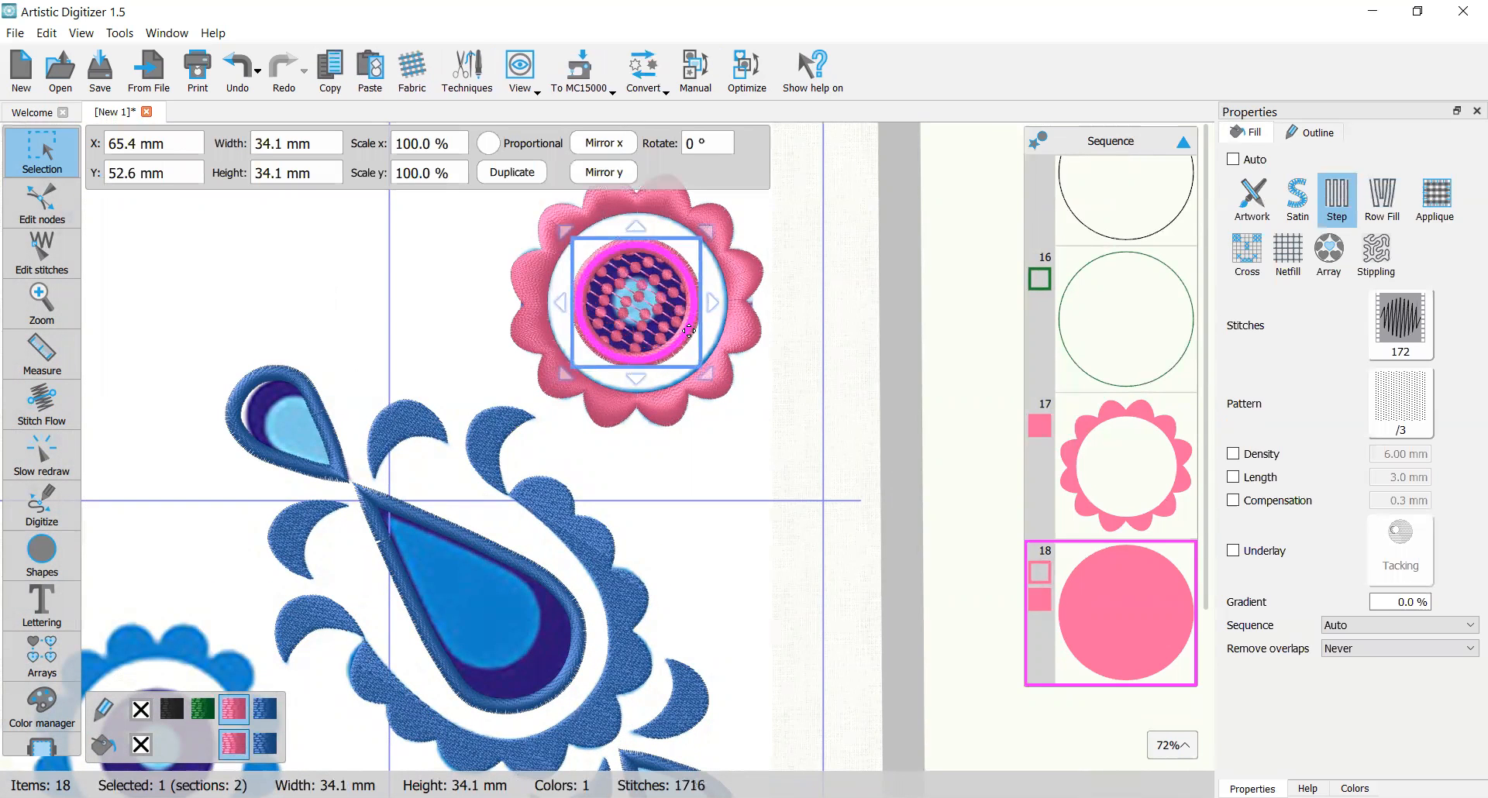
pyautogui.press('Right')
pyautogui.press('Right')
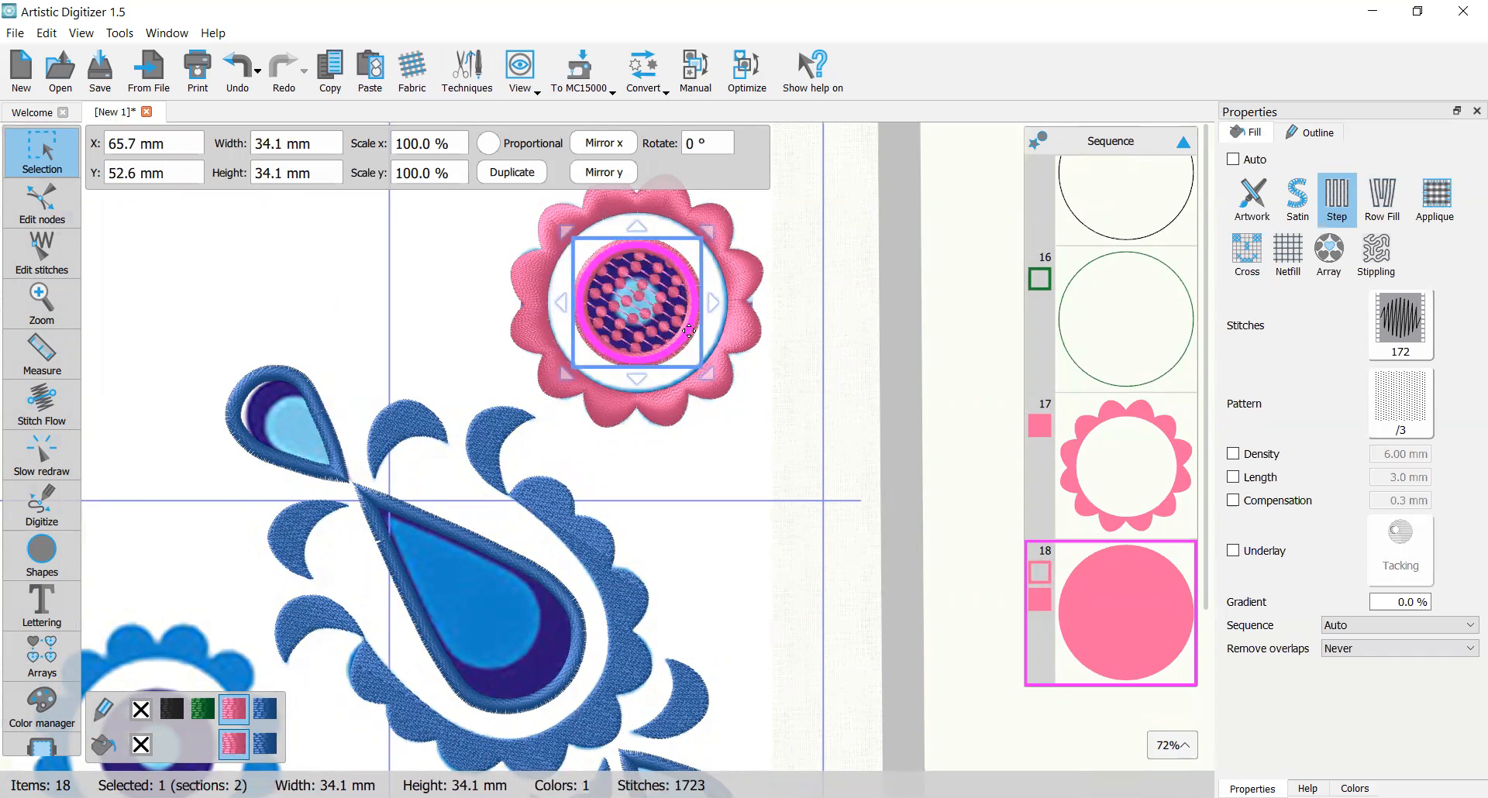
pyautogui.click(813, 412)
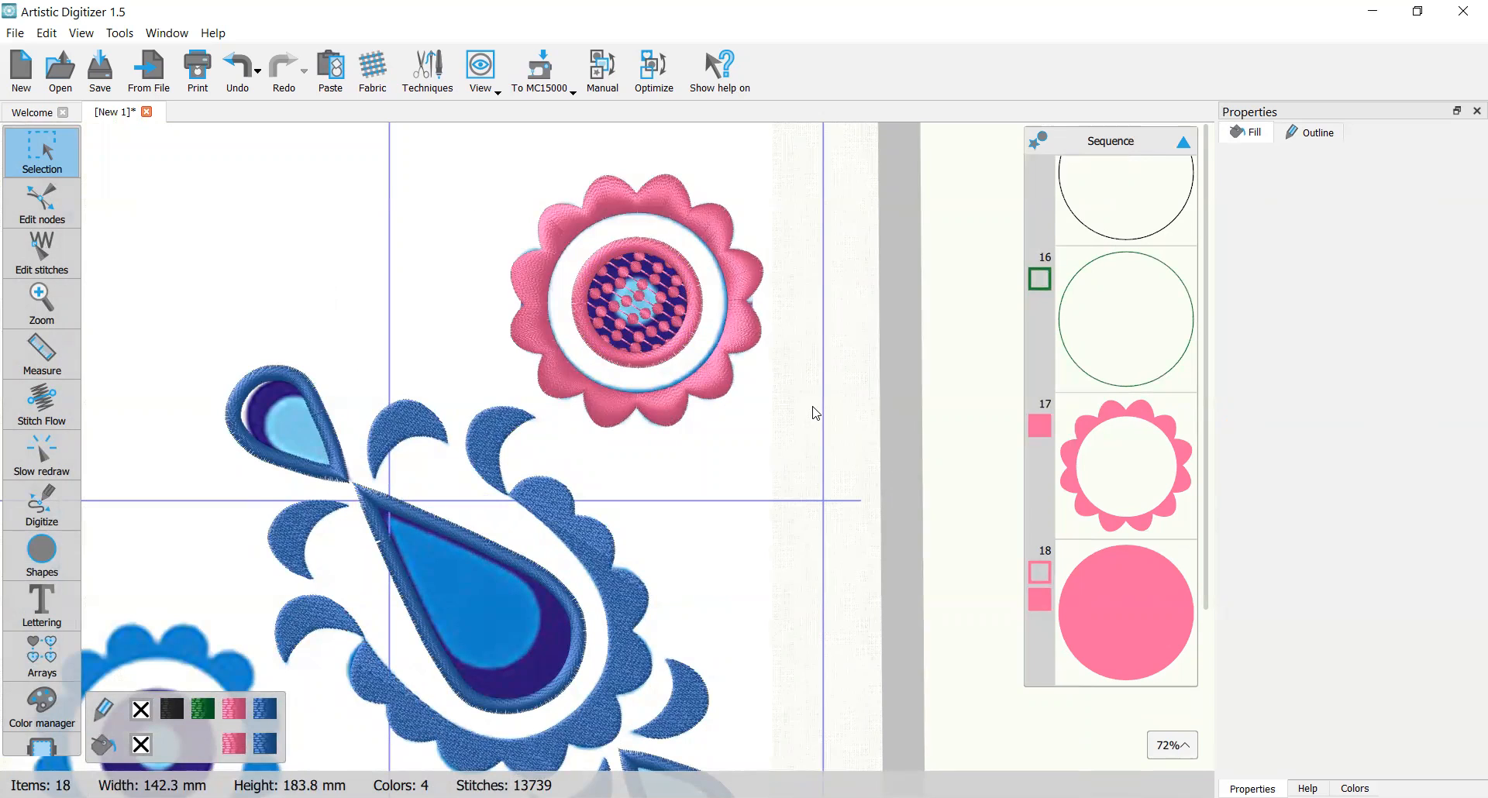
# Step: Duplicate the flower's four objects (sequence items 15 to 18) and place the copy over the blue backdrop flower at the design's lower left
pyautogui.click(1162, 617)
pyautogui.keyDown('ctrl'); pyautogui.click(1146, 456); pyautogui.keyUp('ctrl')
pyautogui.keyDown('ctrl'); pyautogui.click(1136, 348); pyautogui.keyUp('ctrl')
pyautogui.keyDown('ctrl'); pyautogui.click(1137, 230); pyautogui.keyUp('ctrl')
pyautogui.scroll(3, 1137, 234)
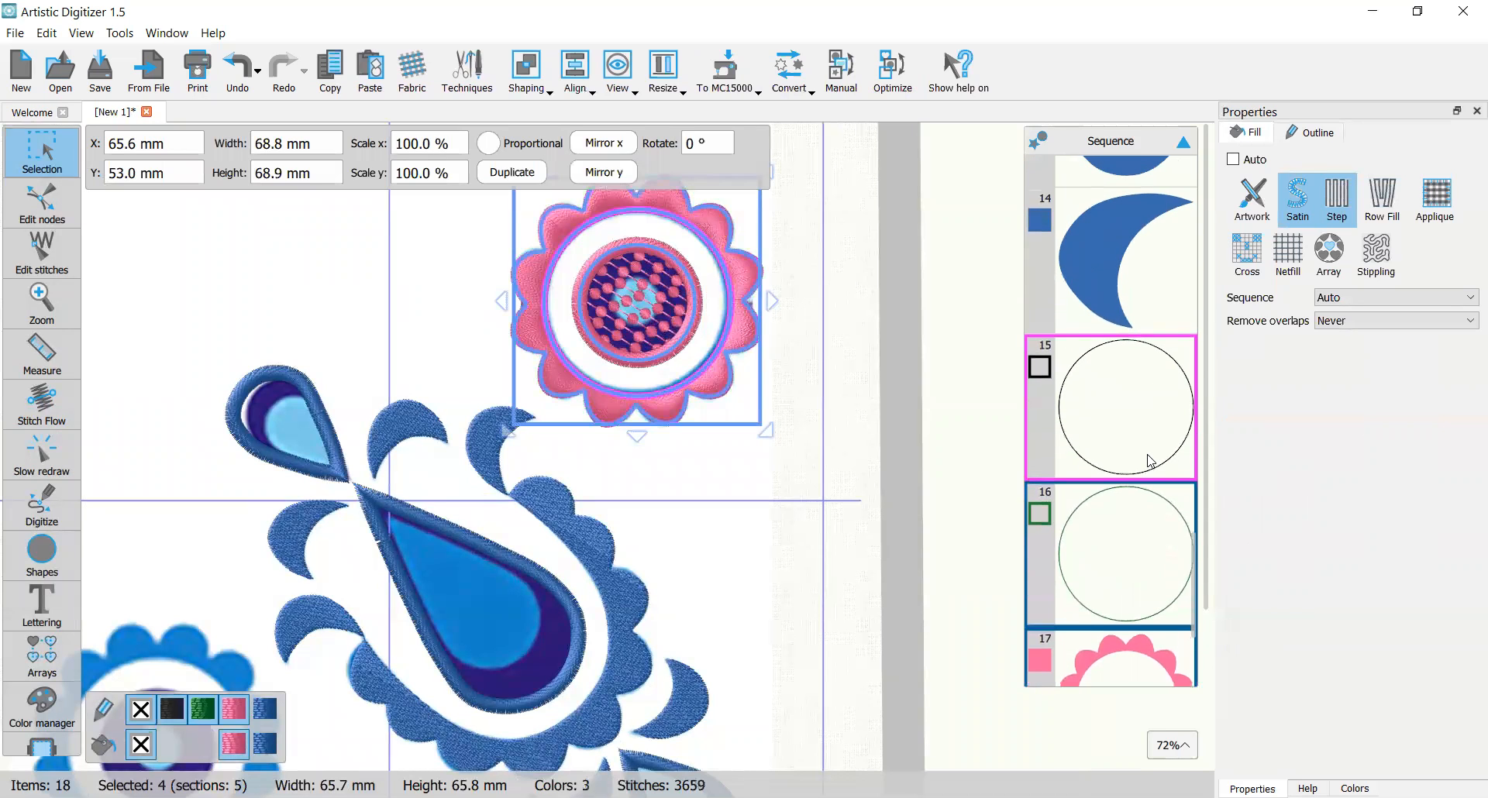
pyautogui.scroll(-2, 1135, 403)
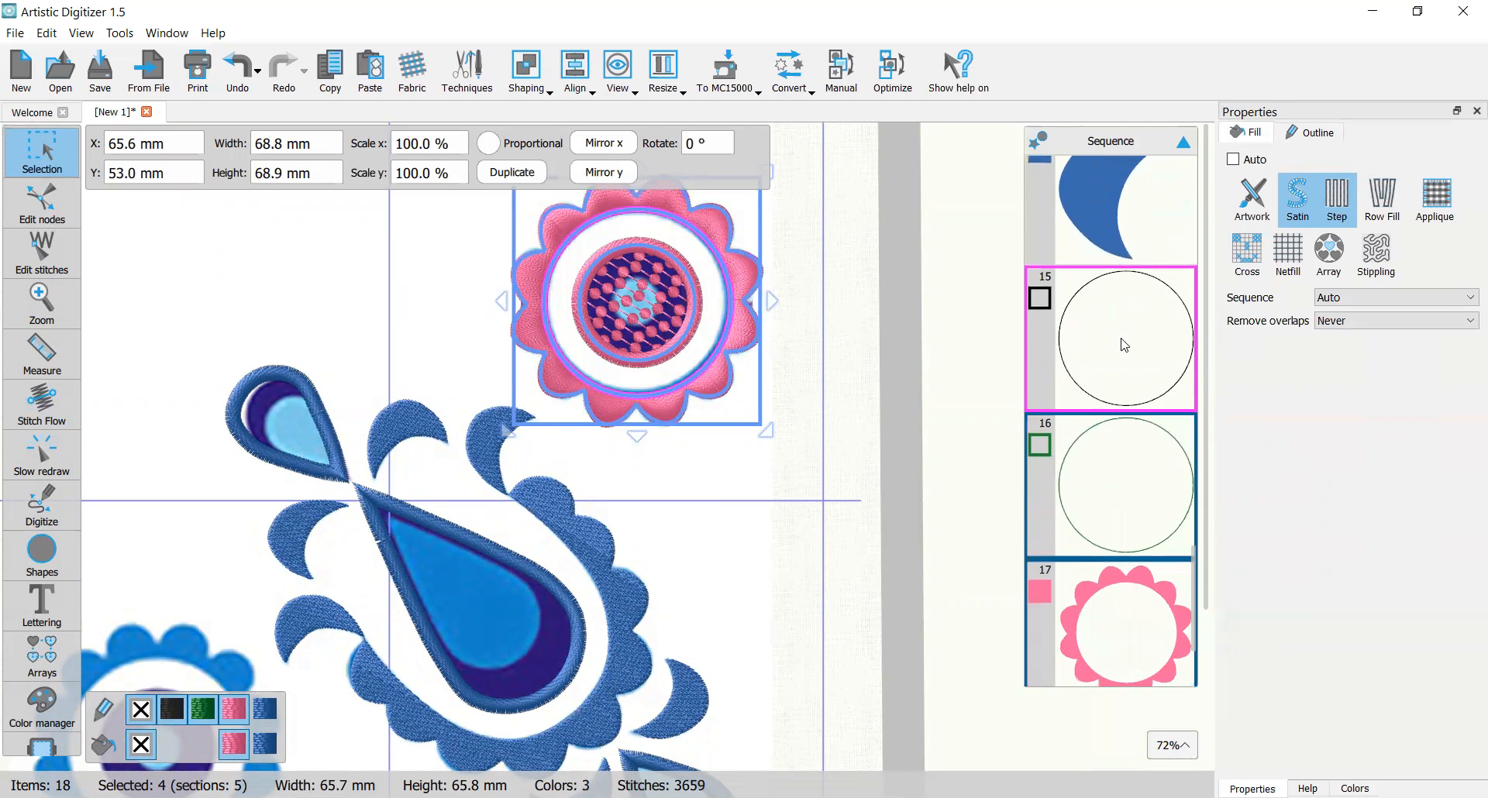
pyautogui.scroll(-1, 1124, 344)
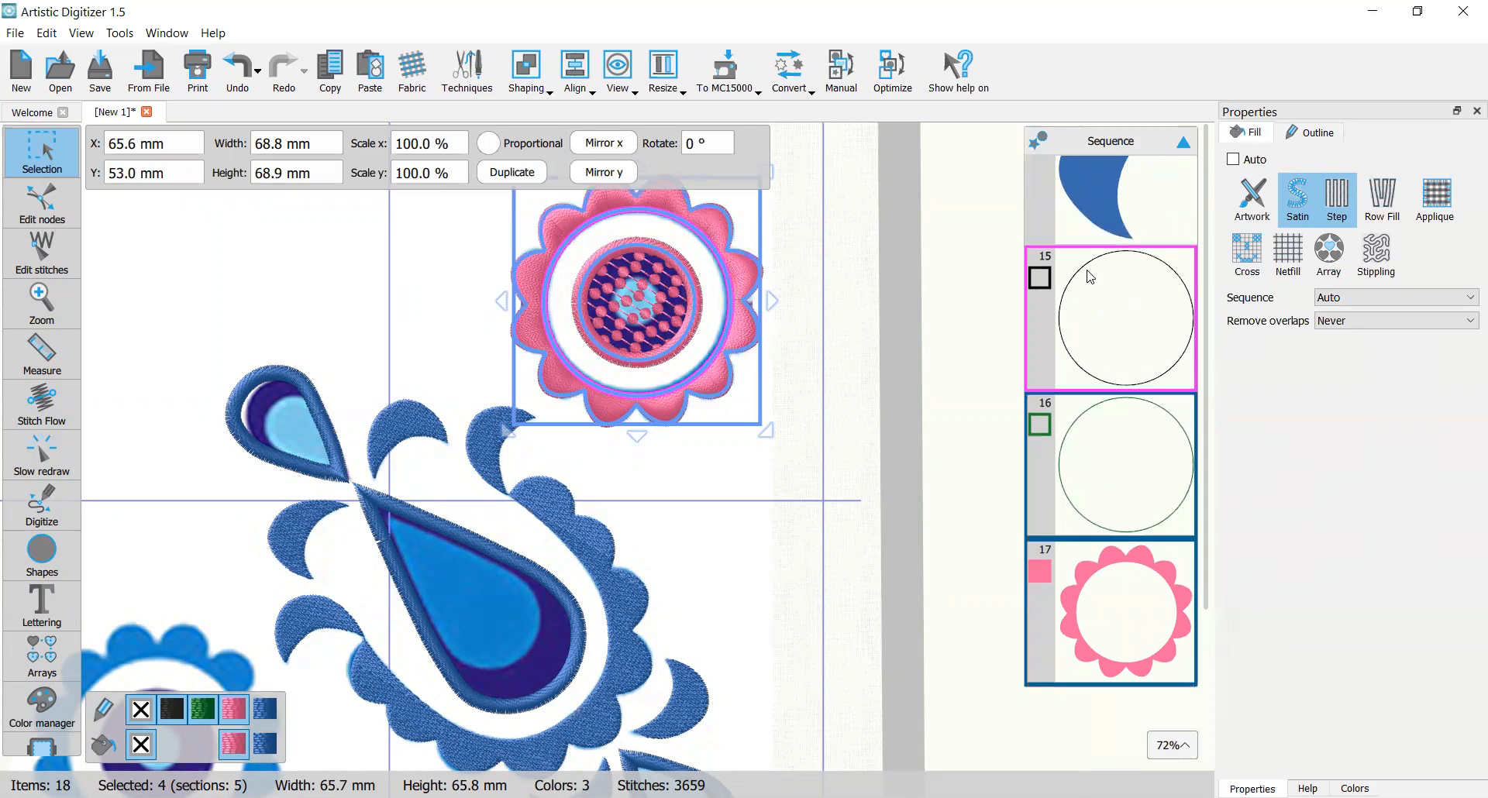
pyautogui.scroll(-3, 1097, 374)
pyautogui.scroll(-2, 1104, 434)
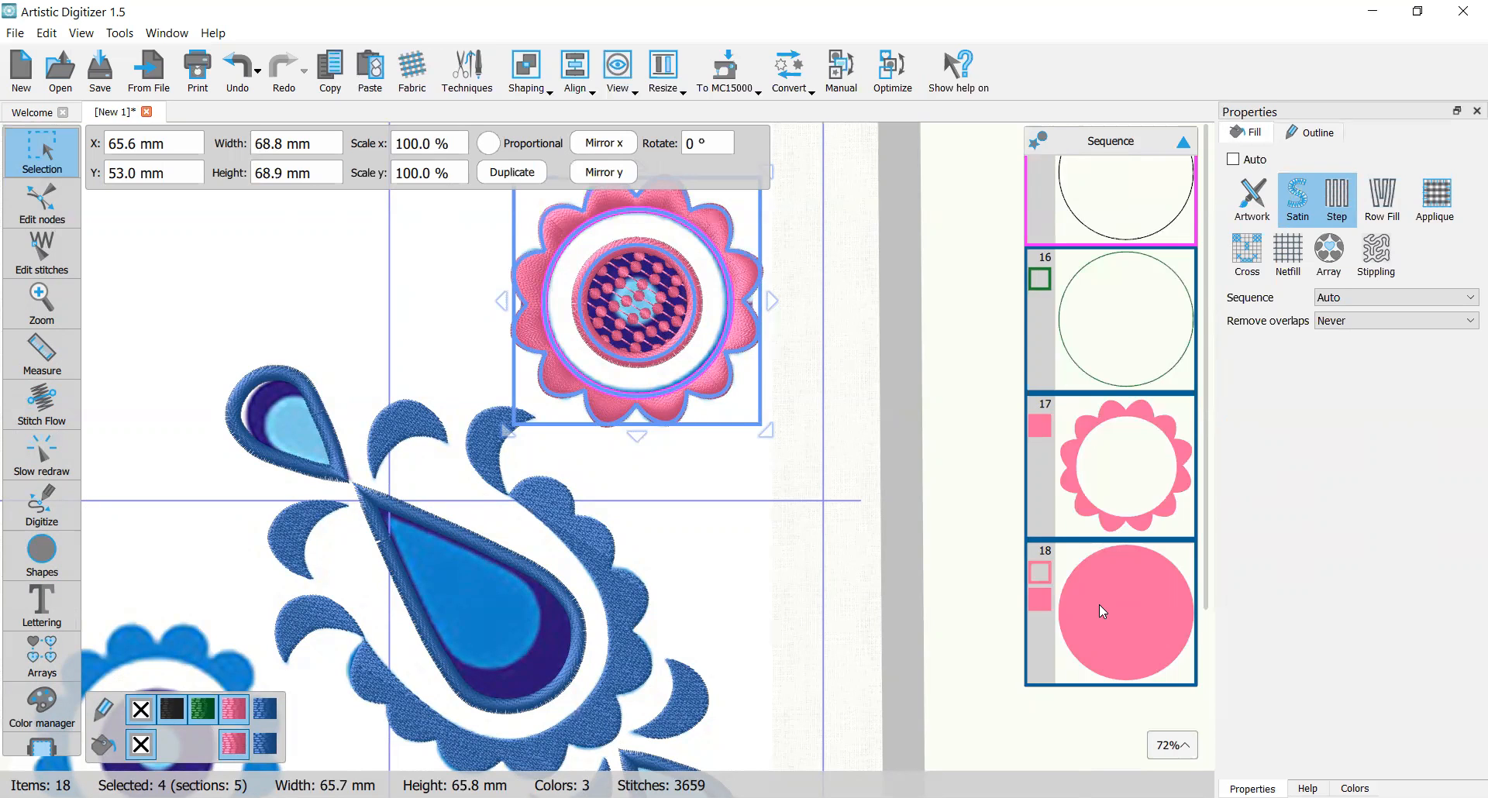
pyautogui.scroll(-2, 786, 548)
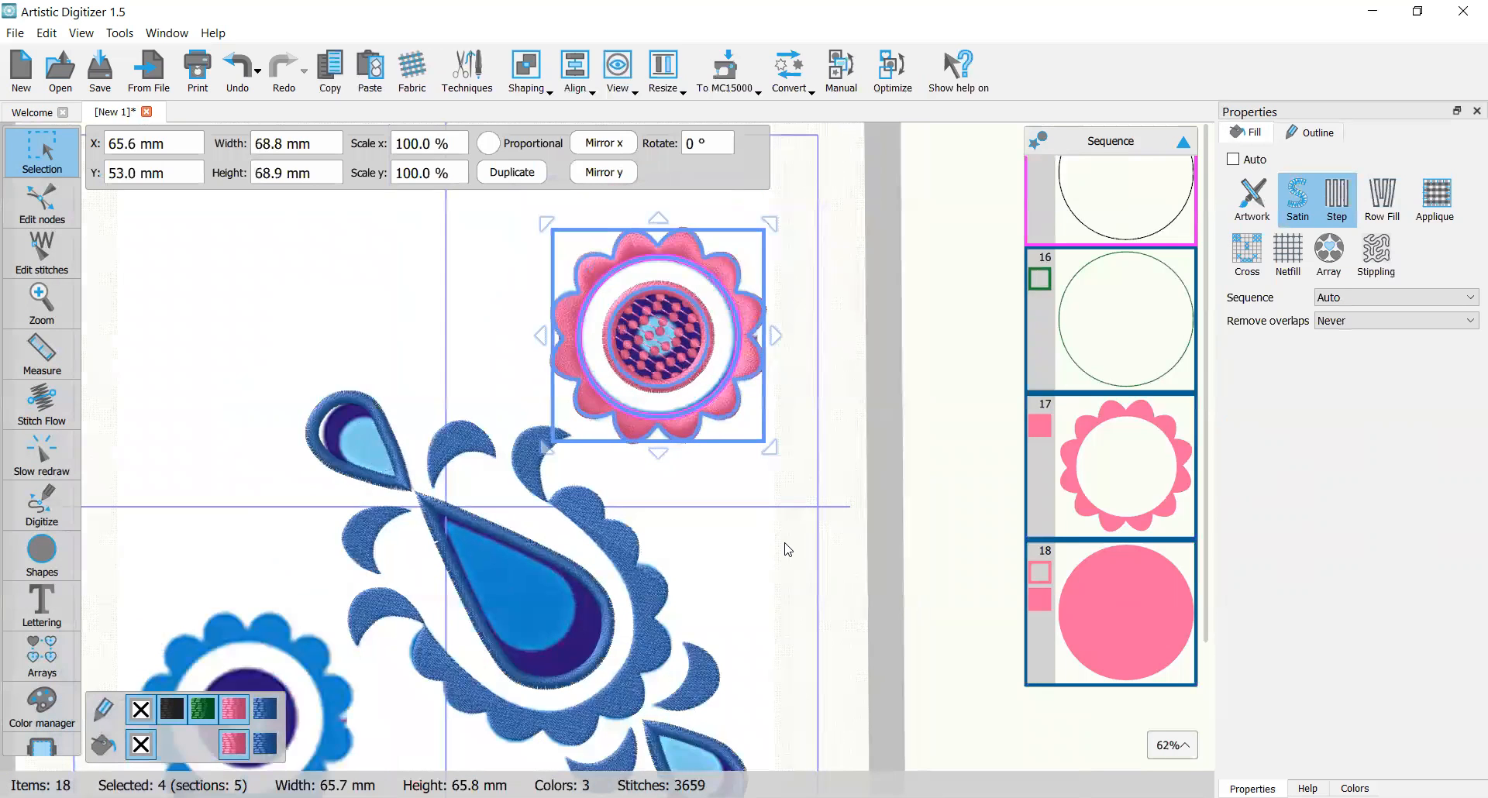
pyautogui.scroll(-2, 788, 550)
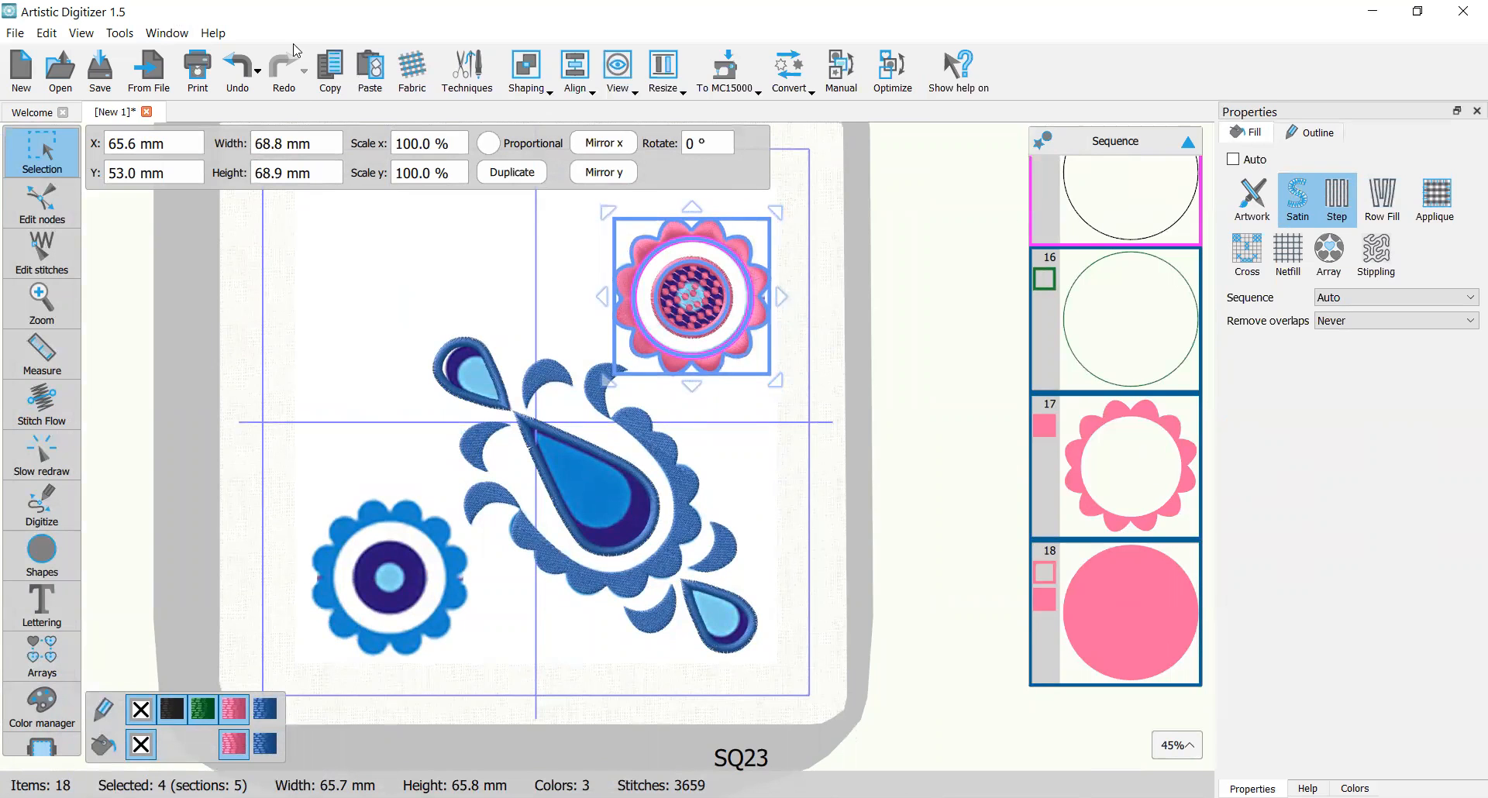
pyautogui.click(328, 78)
pyautogui.click(370, 73)
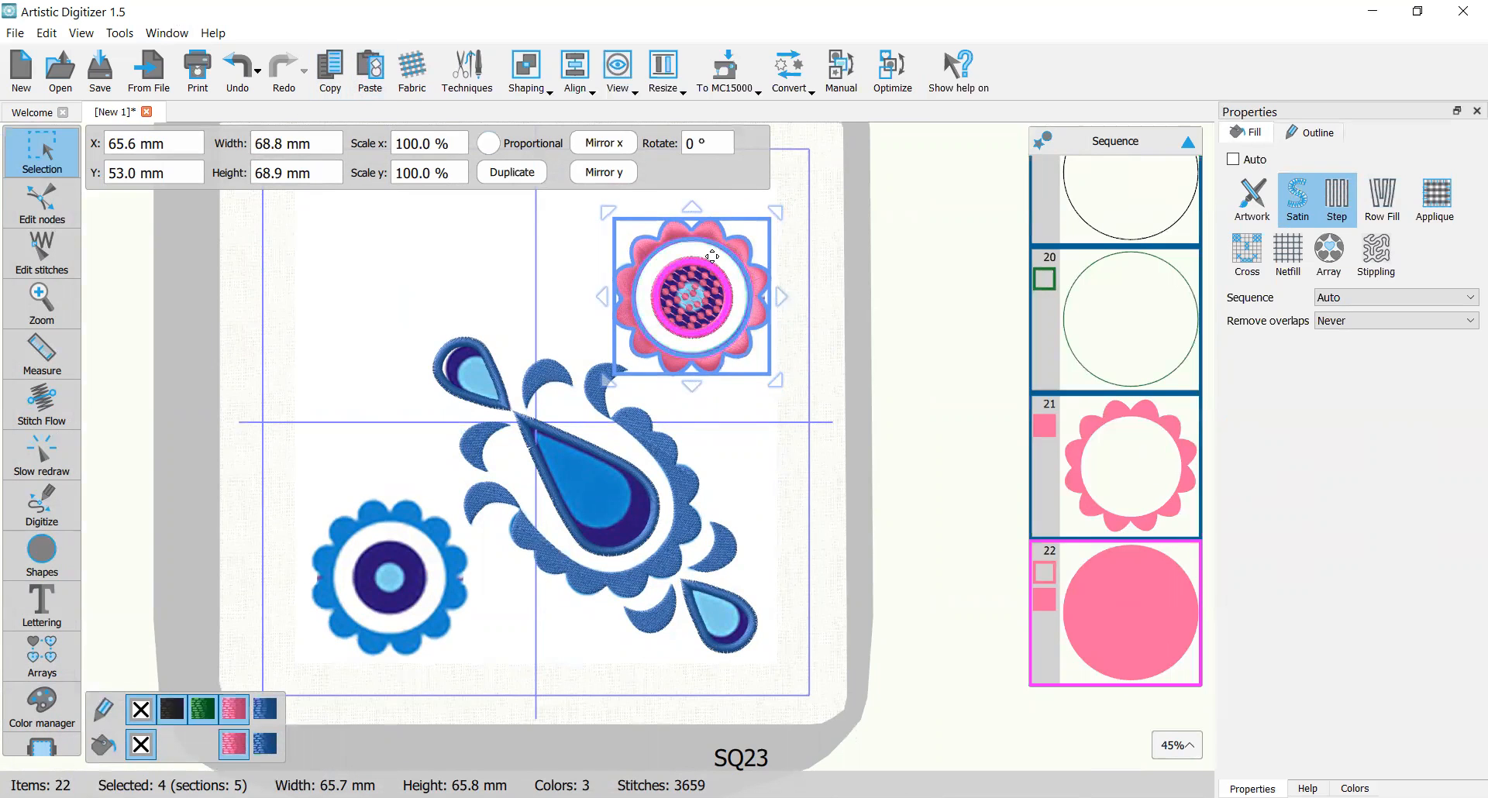
pyautogui.moveTo(697, 294); pyautogui.dragTo(396, 573)
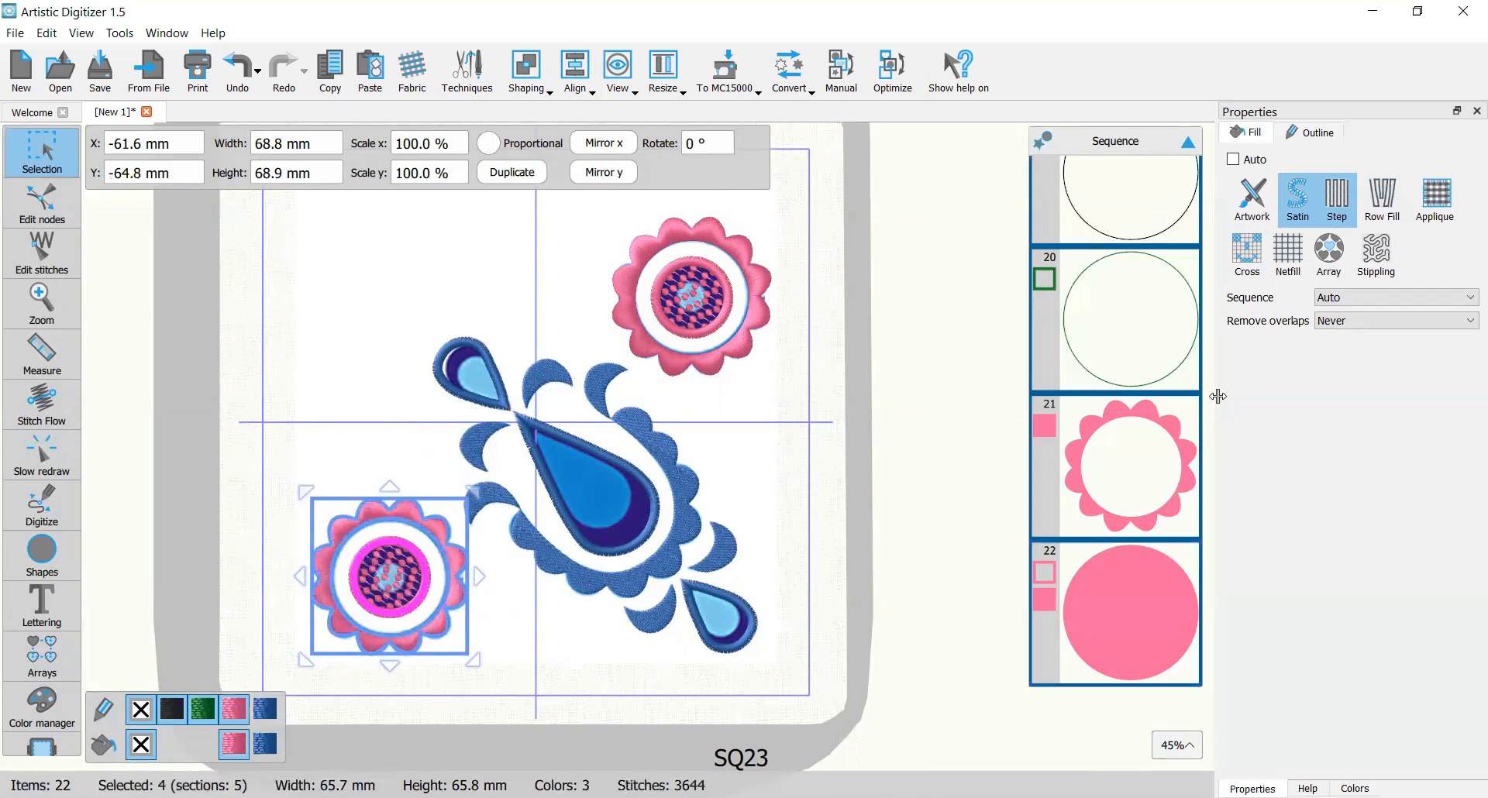
pyautogui.click(918, 324)
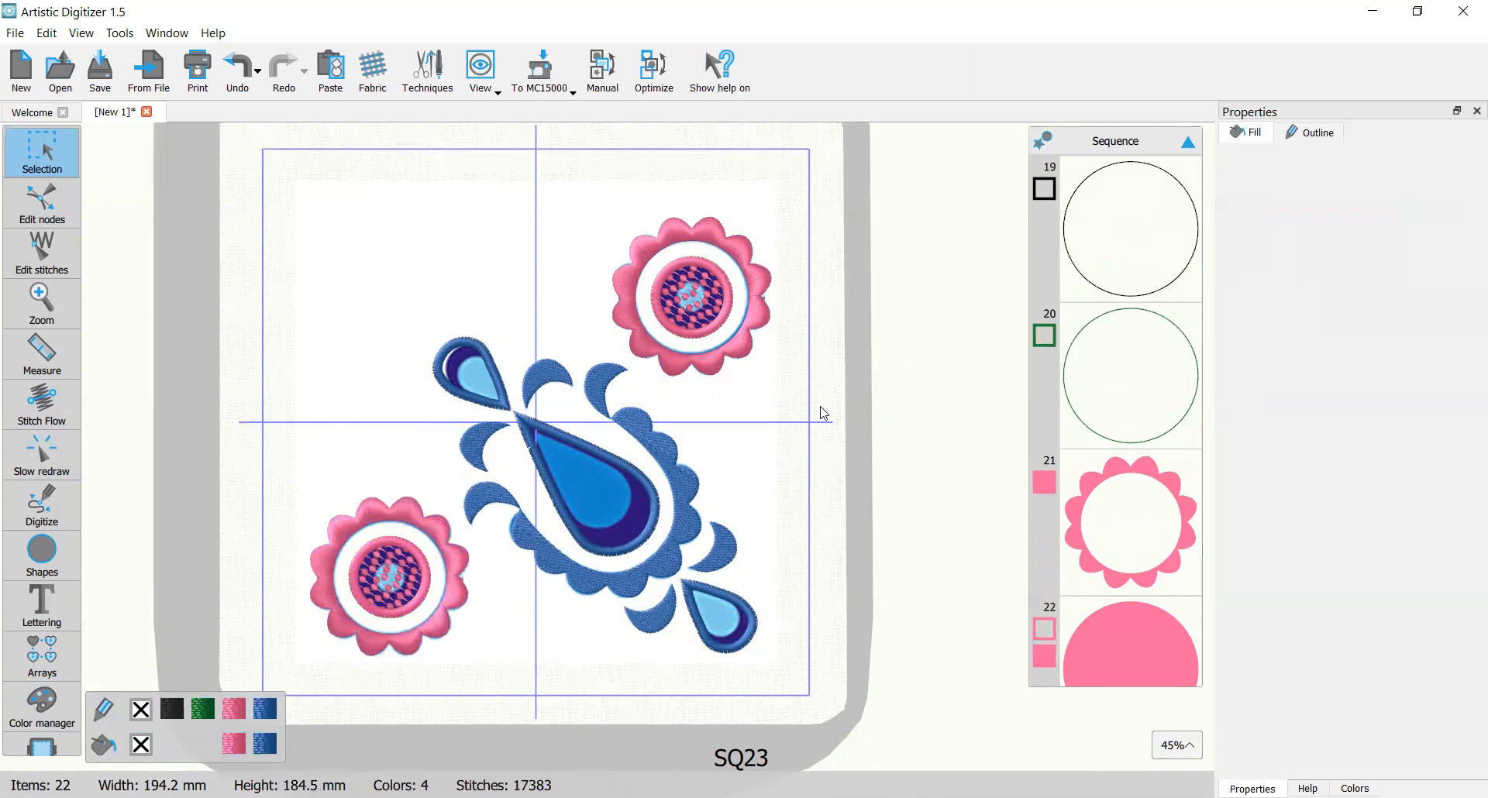
# Step: Hide the backdrop image so only the embroidery shows
pyautogui.click(83, 36)
pyautogui.moveTo(116, 74)
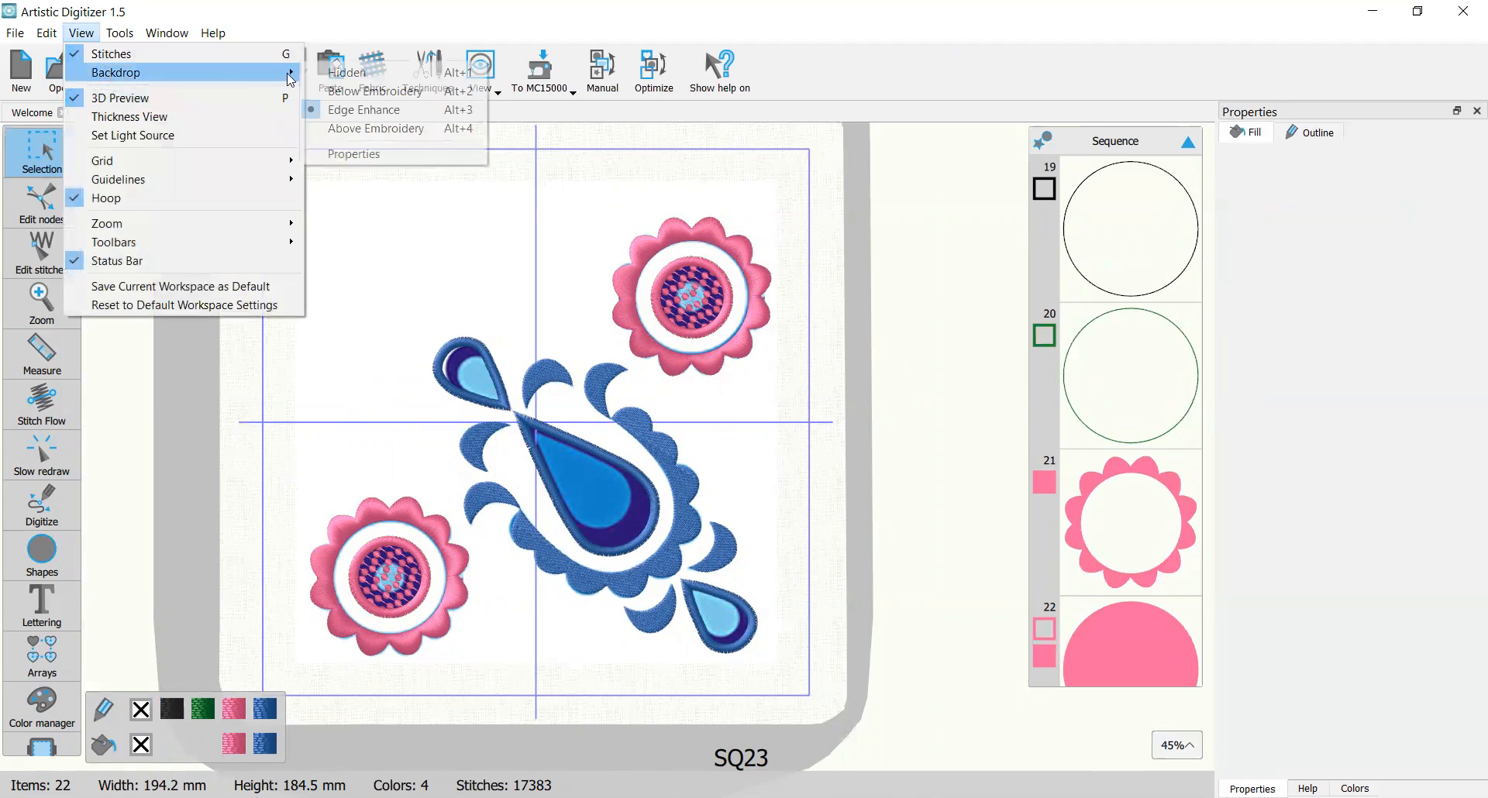
pyautogui.click(389, 75)
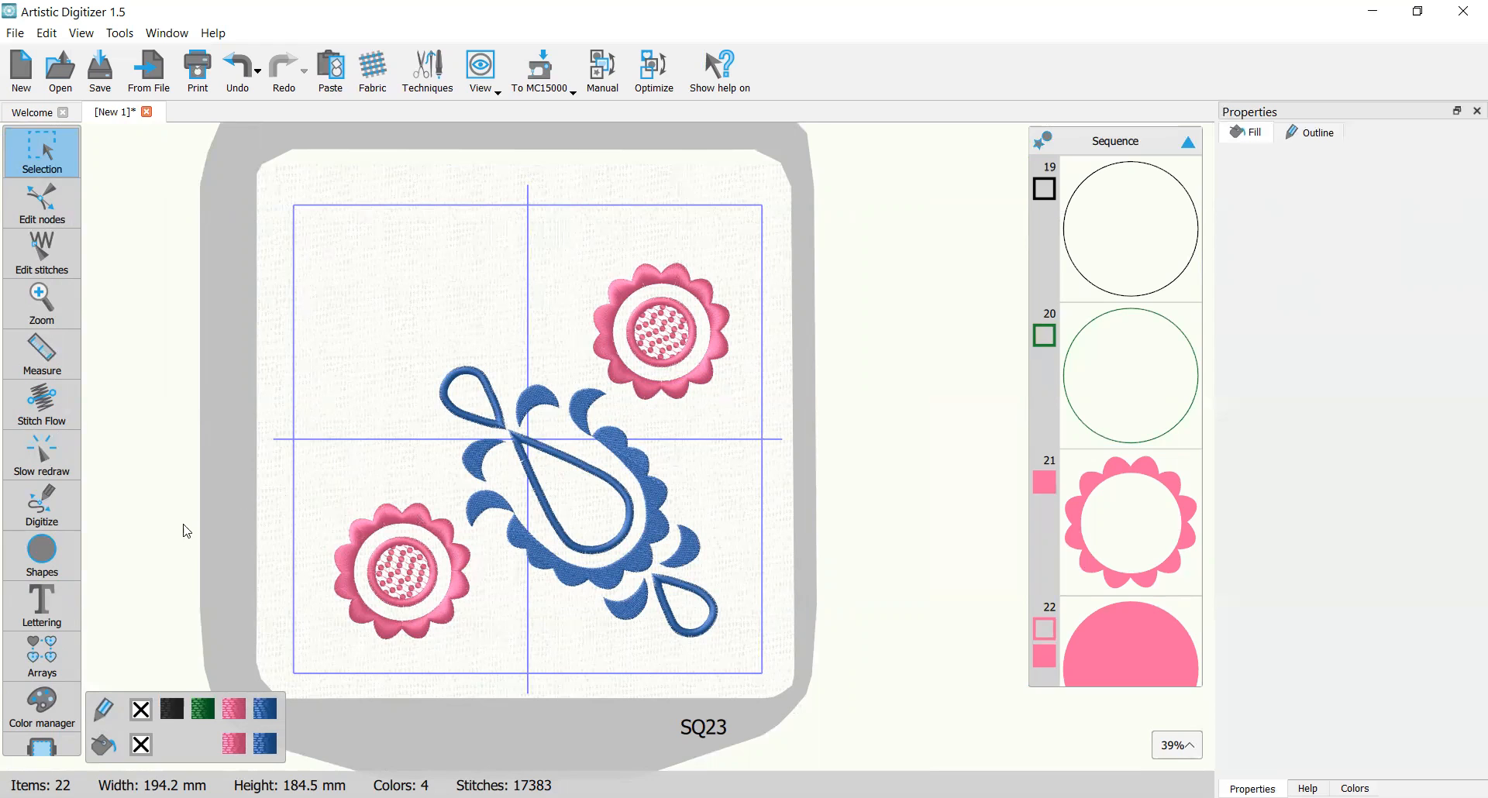
# Step: Draw a rectangle about 225 × 224 mm just inside the hoop's boundary and remove its fill, keeping the black outline
pyautogui.click(62, 551)
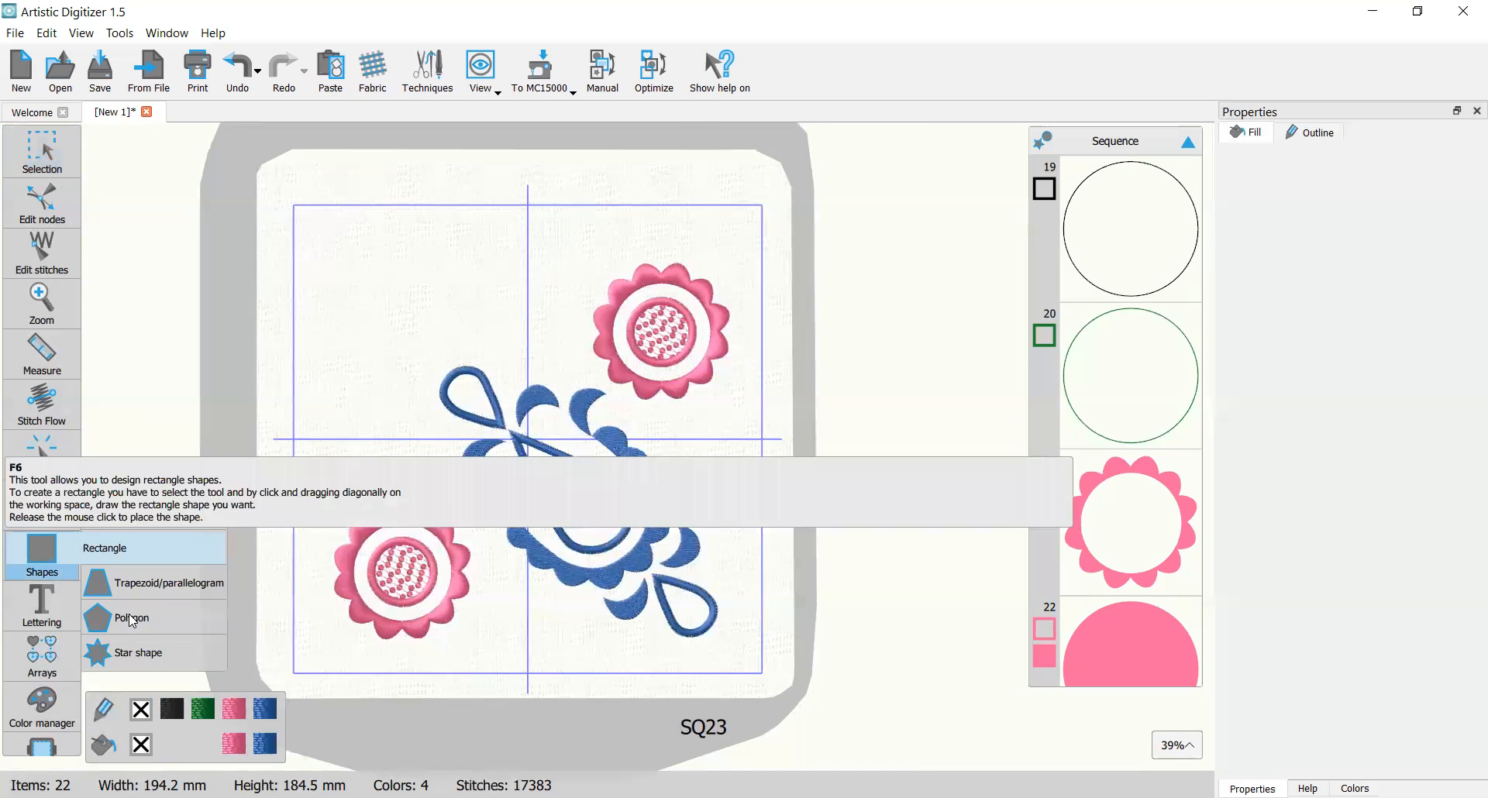
pyautogui.click(132, 618)
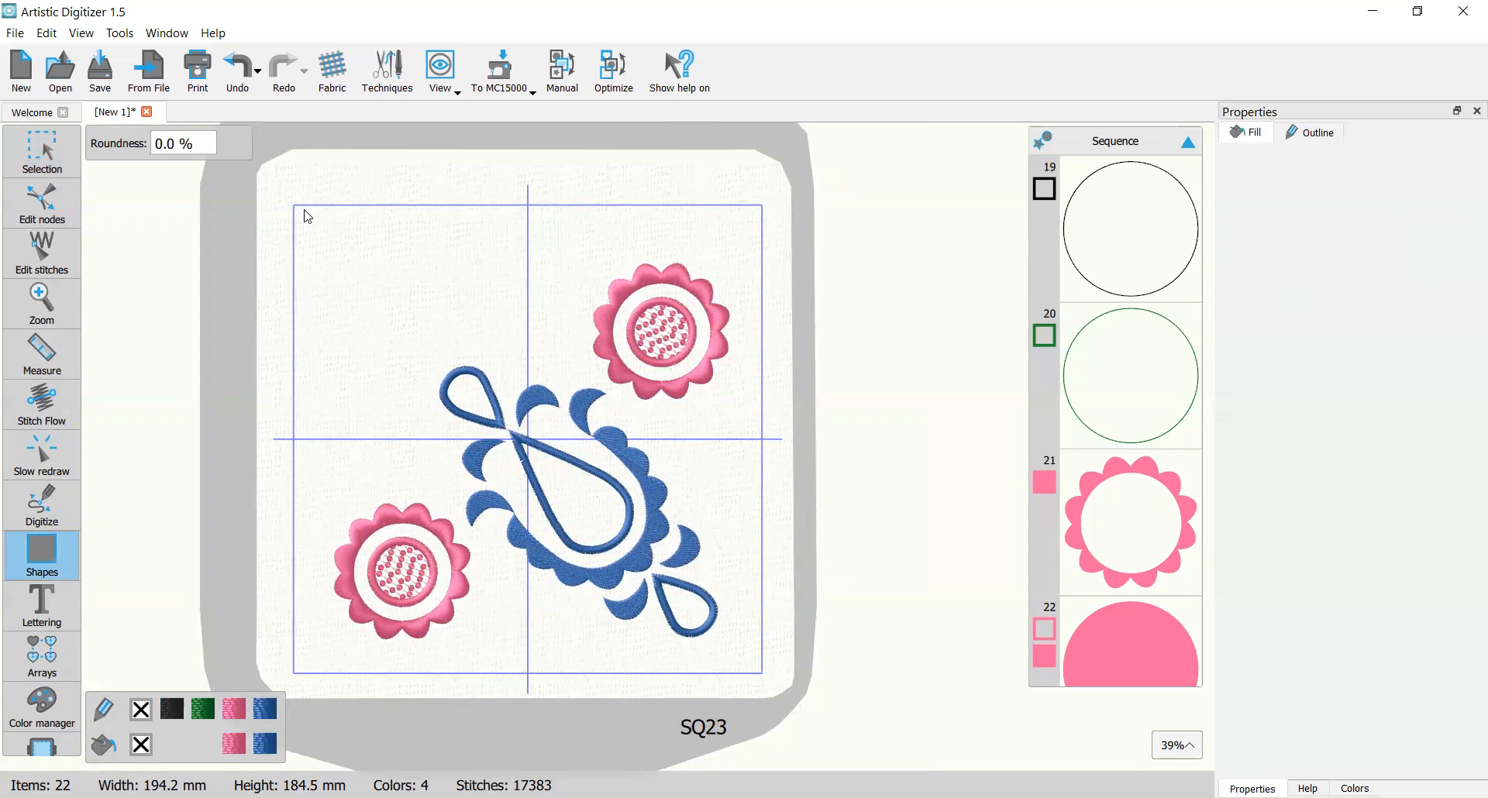
pyautogui.moveTo(300, 210); pyautogui.dragTo(762, 674)
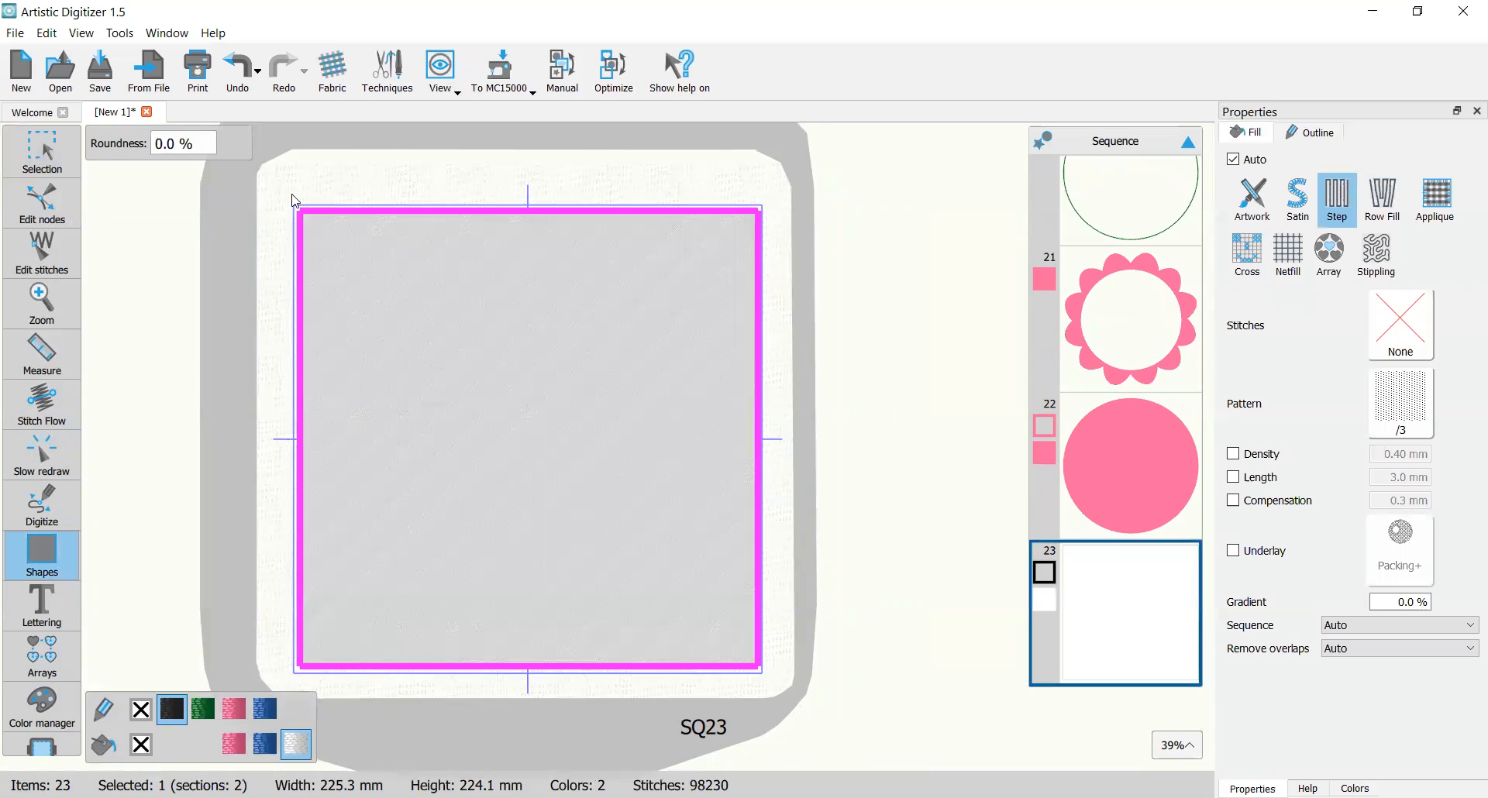
pyautogui.click(44, 145)
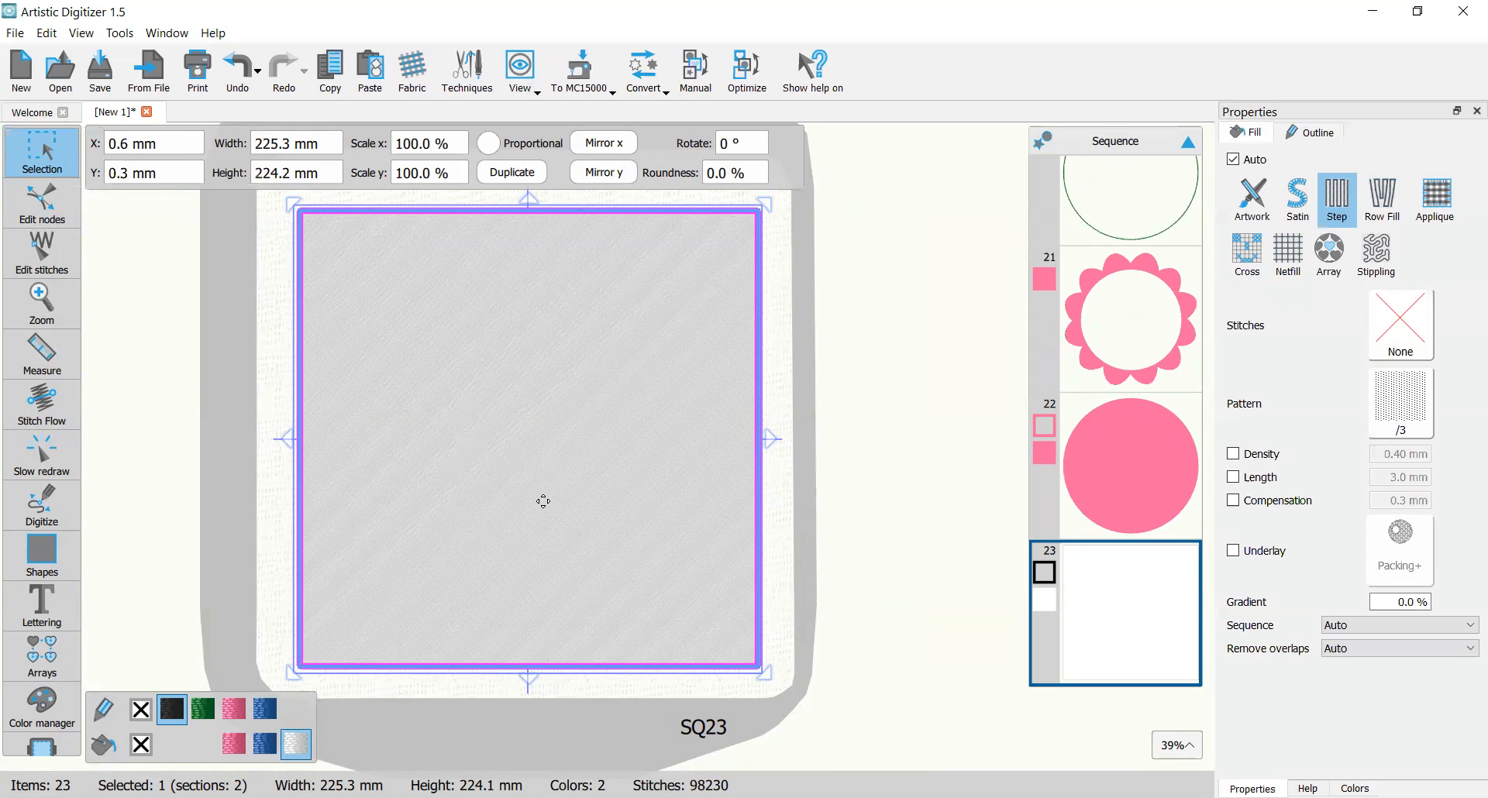
pyautogui.click(141, 746)
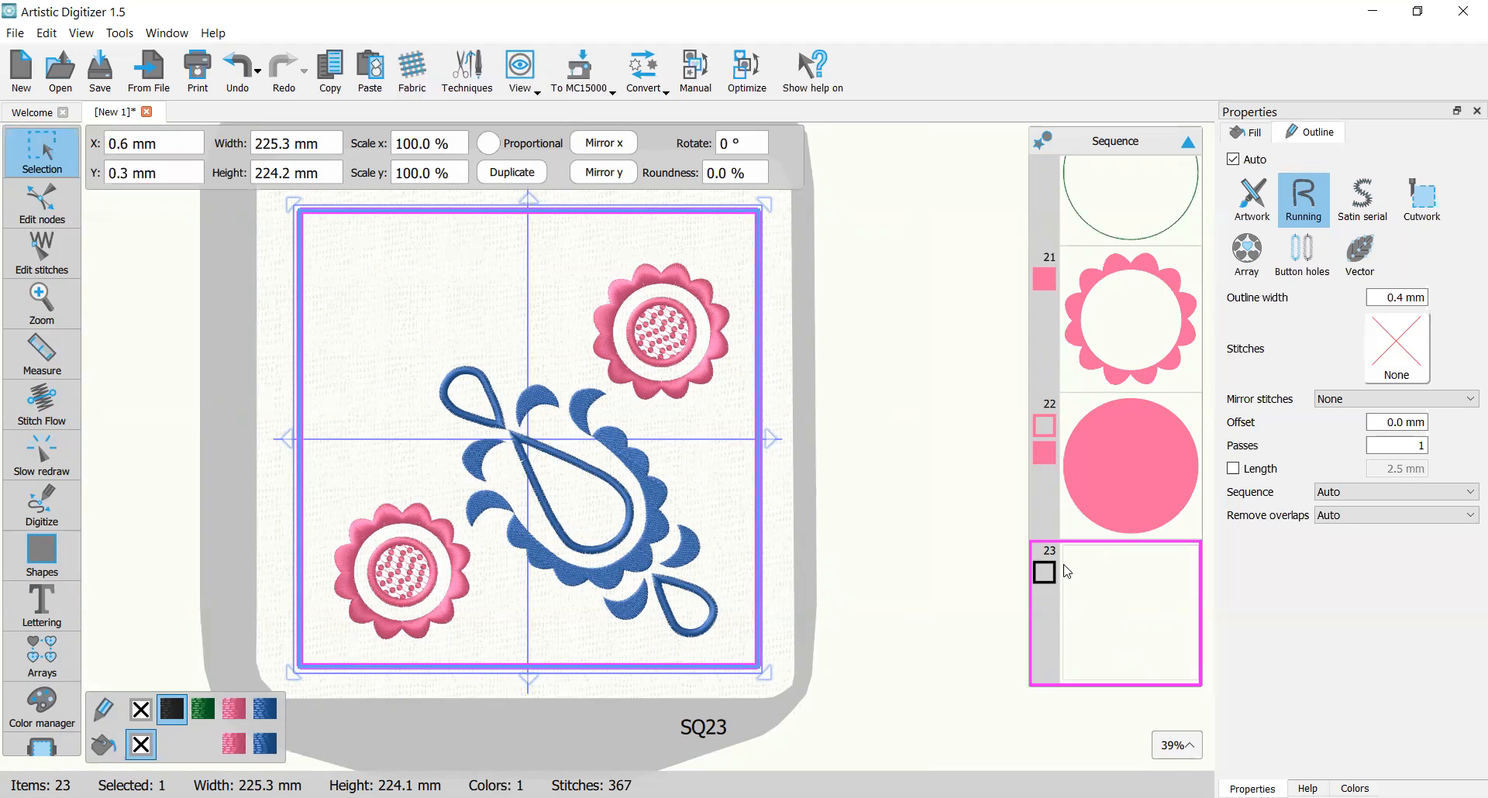
# Step: Duplicate the rectangle in place, color the copy's outline green and give it the Double running stitch
pyautogui.click(370, 69)
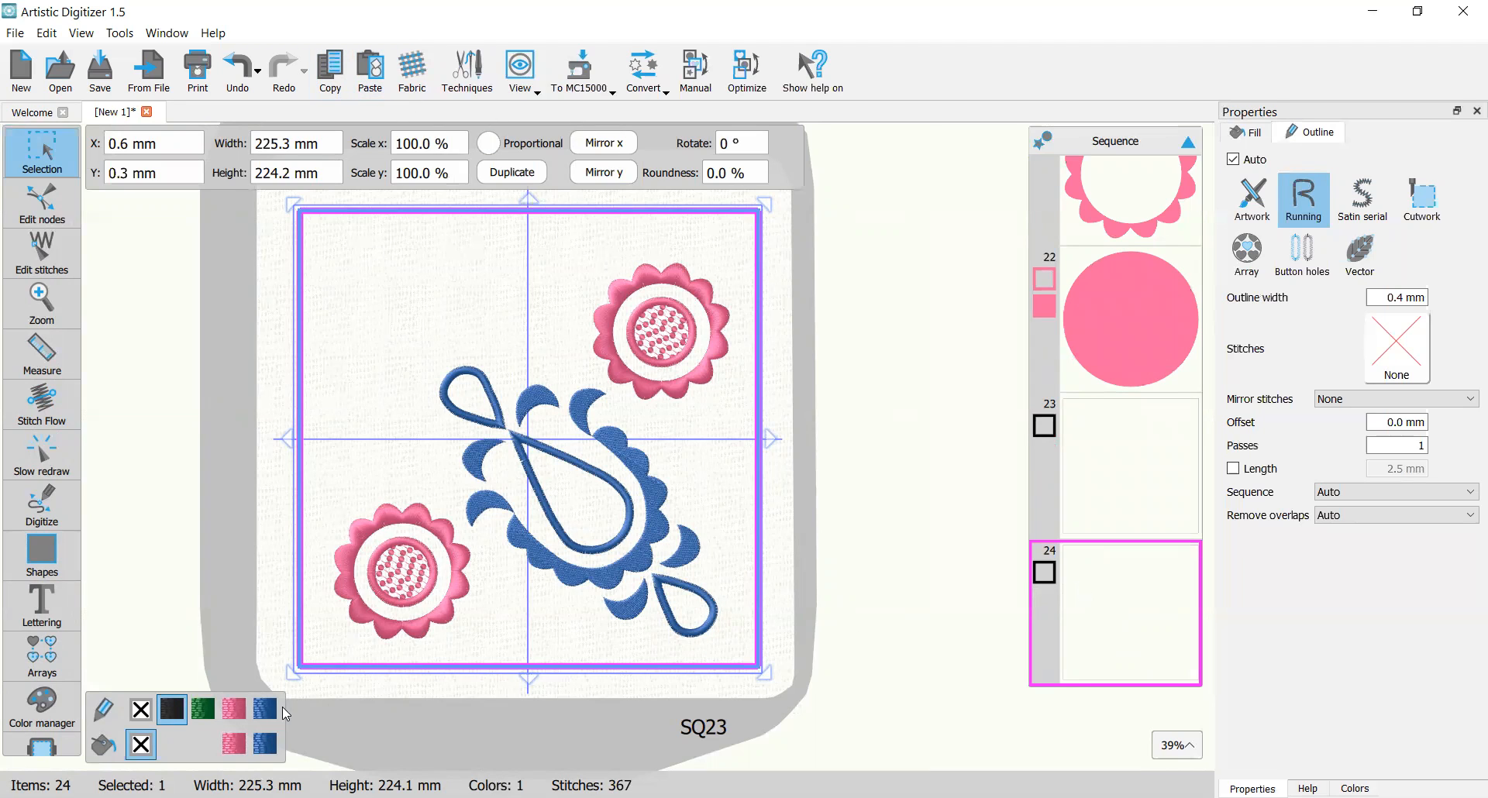
pyautogui.click(213, 713)
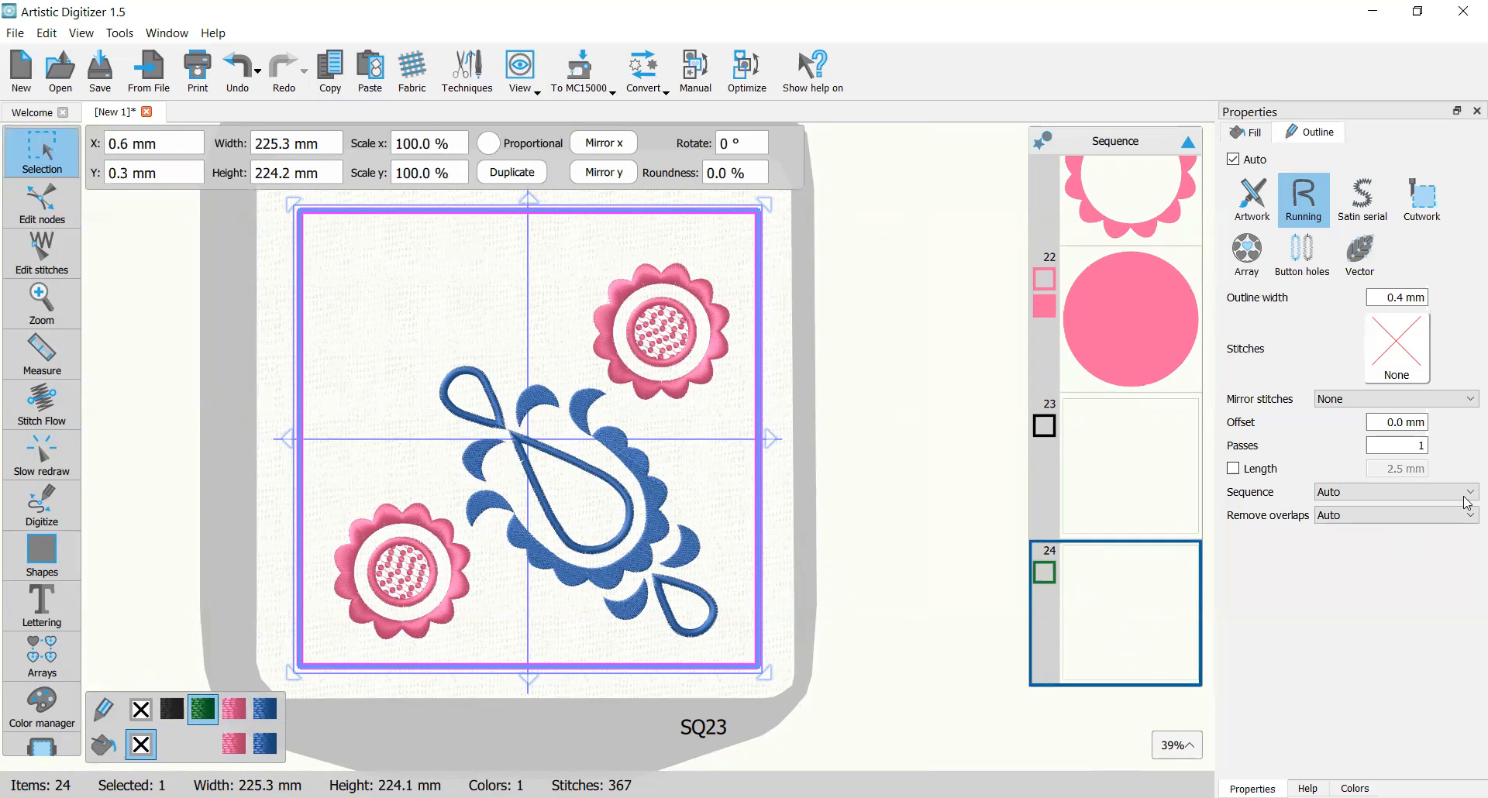
pyautogui.click(1409, 353)
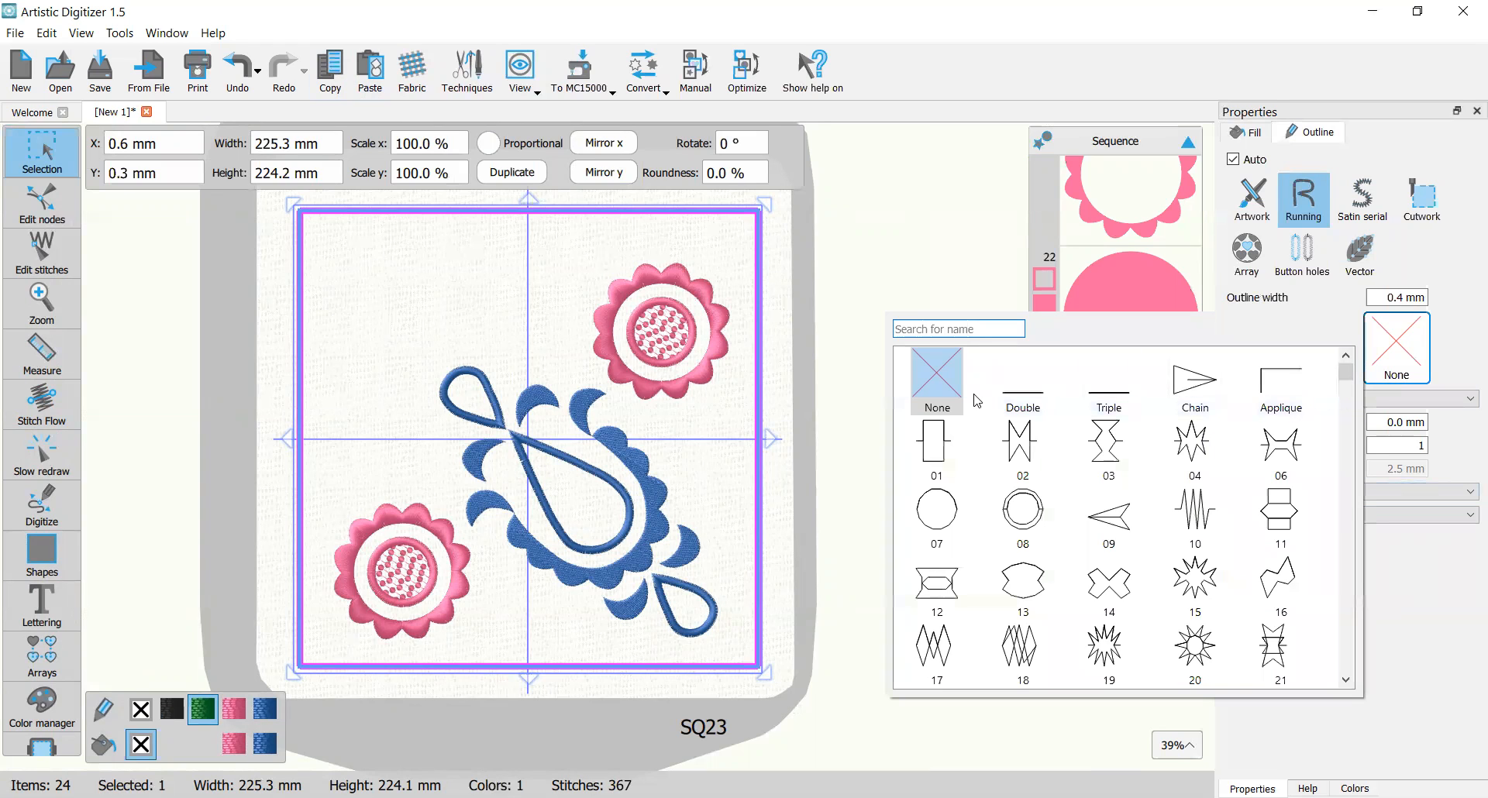
pyautogui.click(1035, 391)
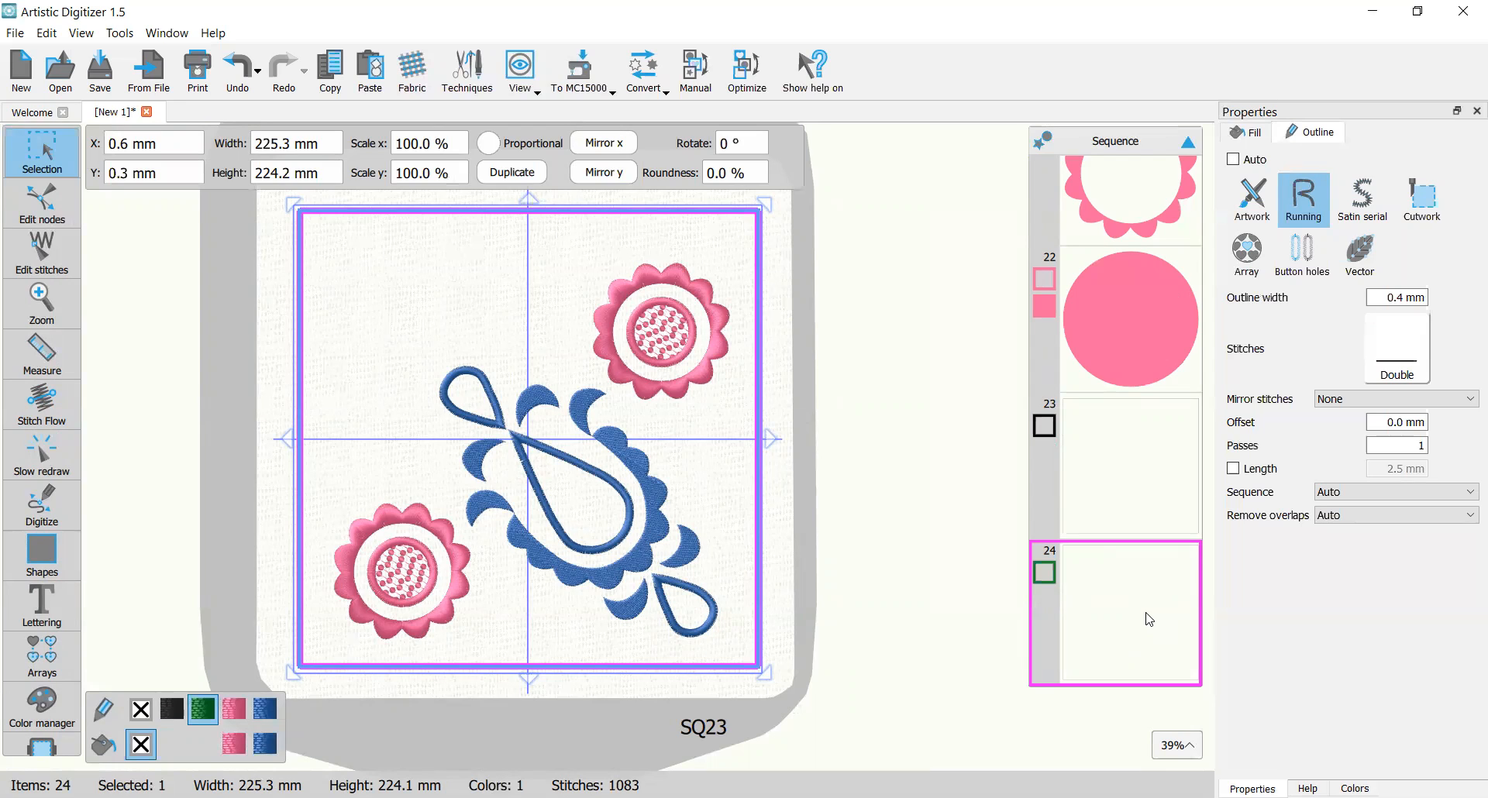
pyautogui.click(994, 603)
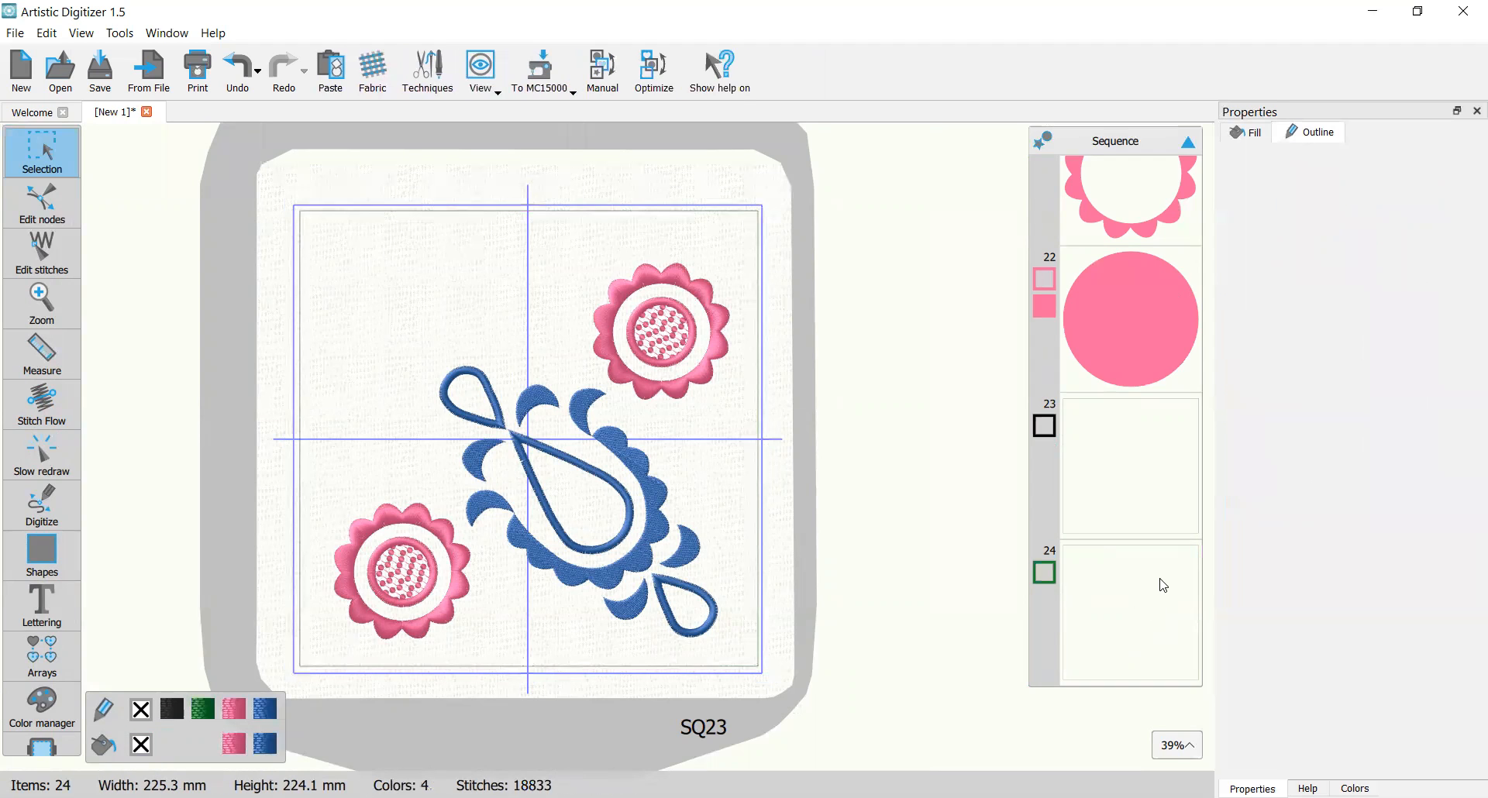
# Step: Duplicate the green rectangle in place and change the copy's outline color to red
pyautogui.click(1163, 586)
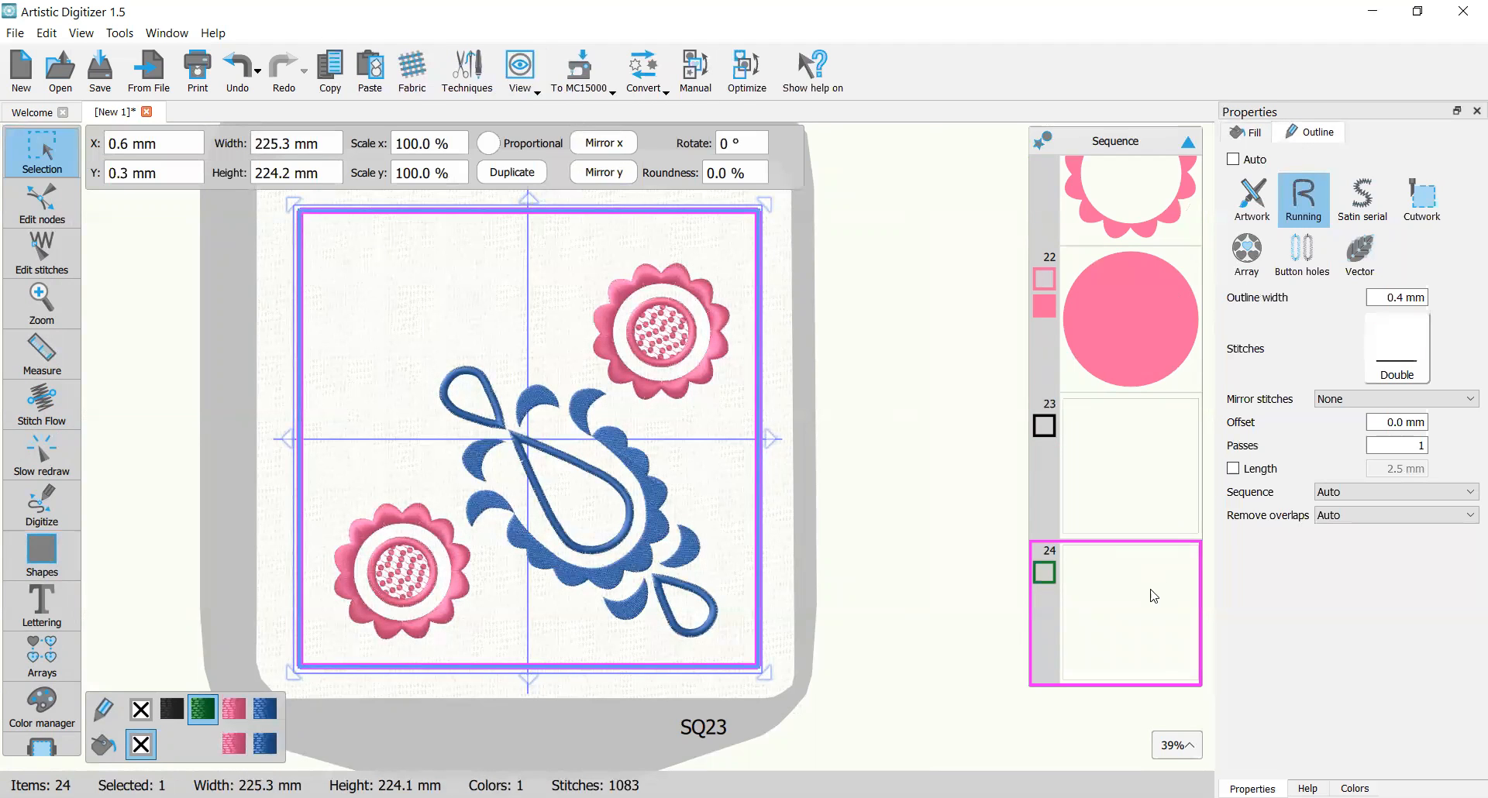
pyautogui.click(337, 67)
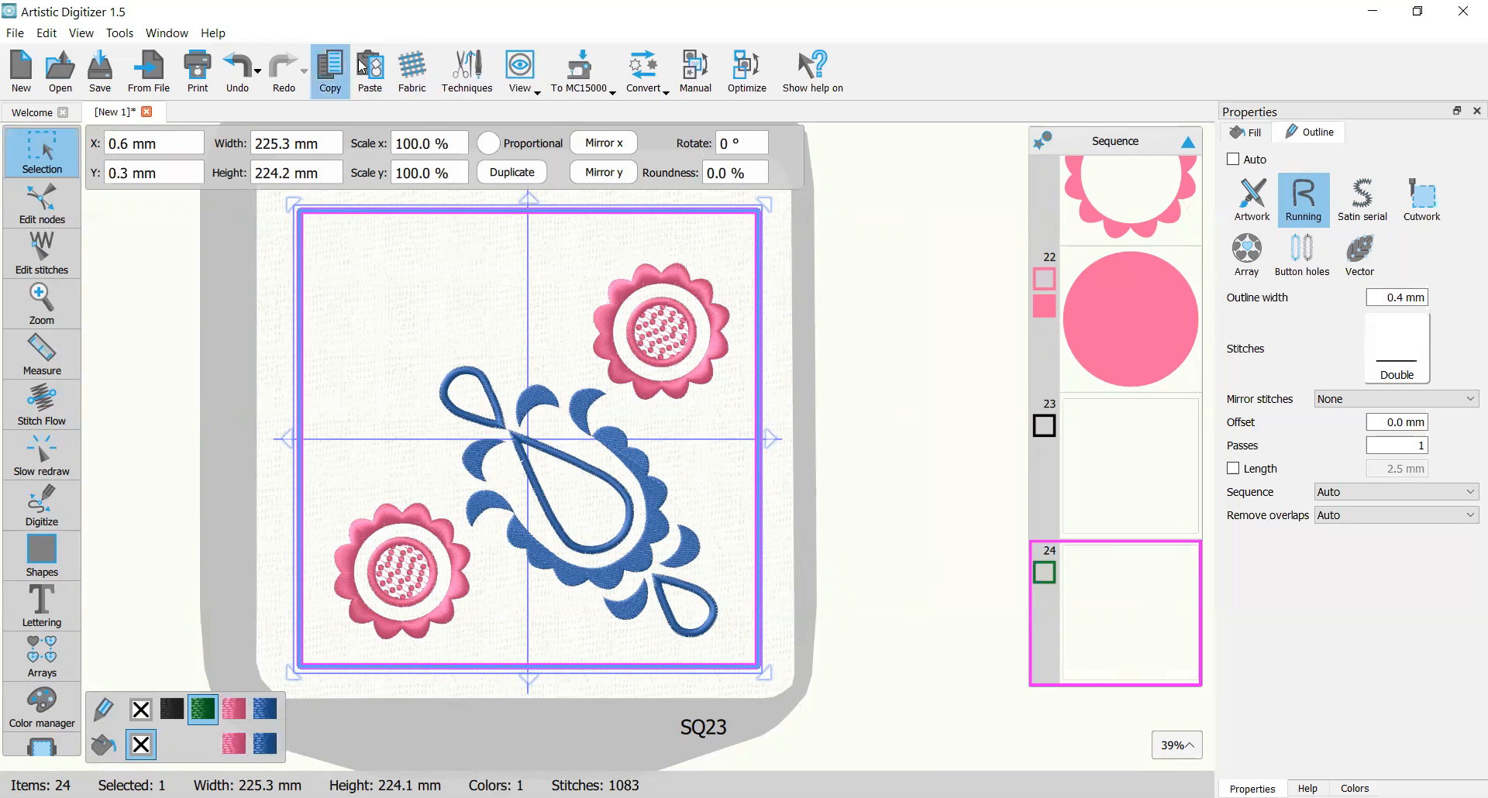
pyautogui.click(367, 68)
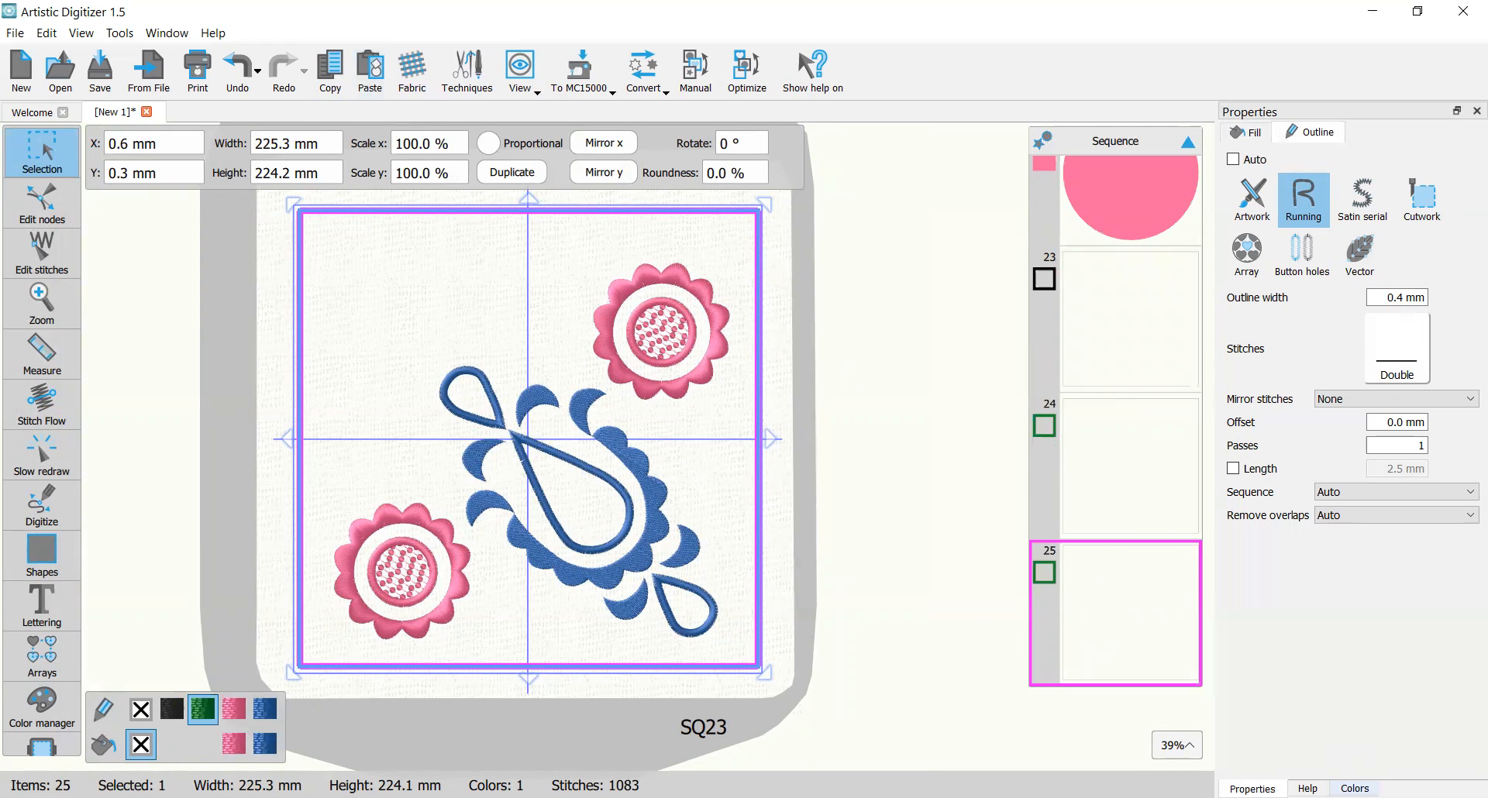
pyautogui.click(1354, 788)
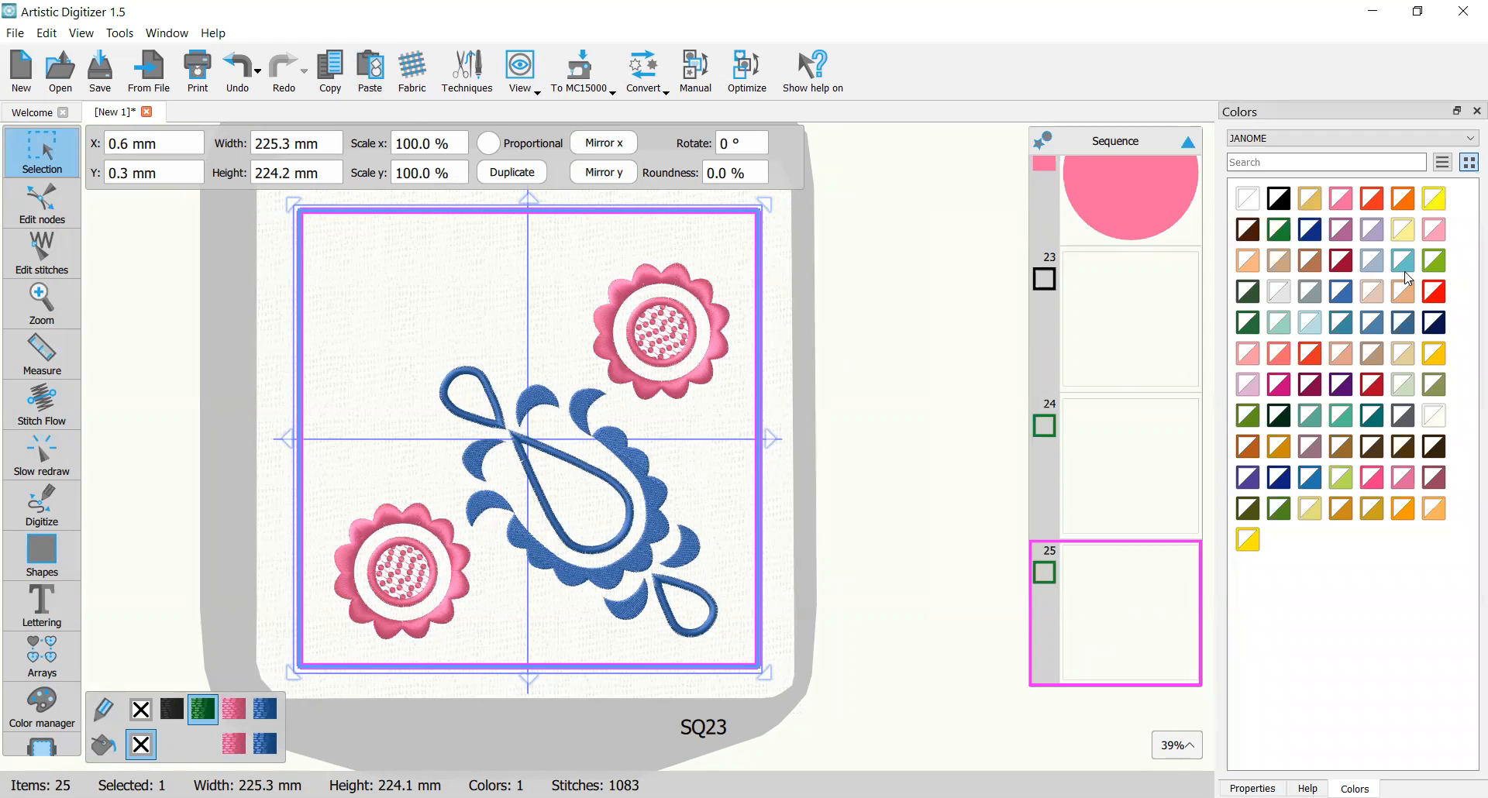
pyautogui.click(1431, 293)
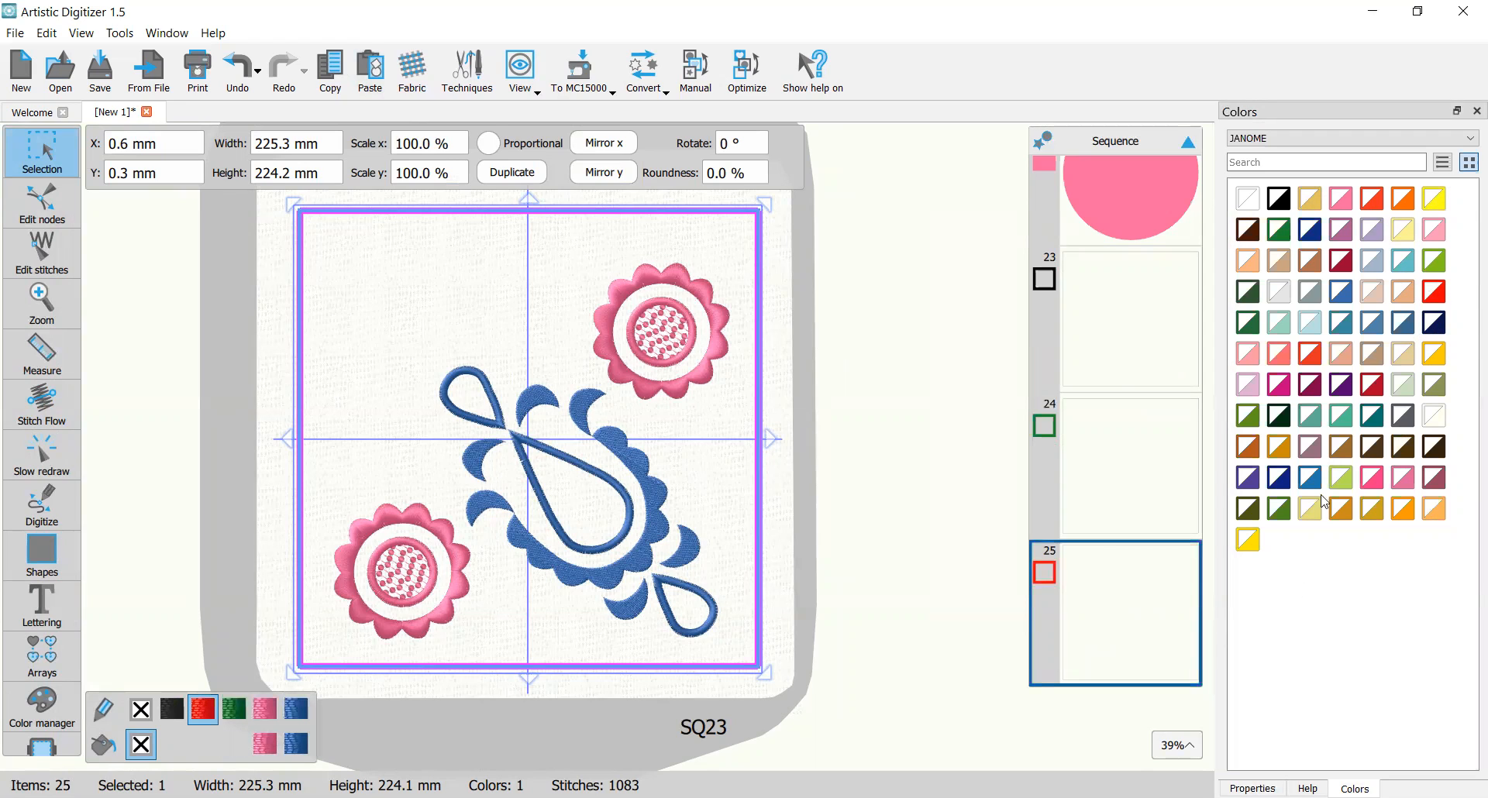
# Step: Set the red rectangle's outline width to 5 mm
pyautogui.click(1253, 788)
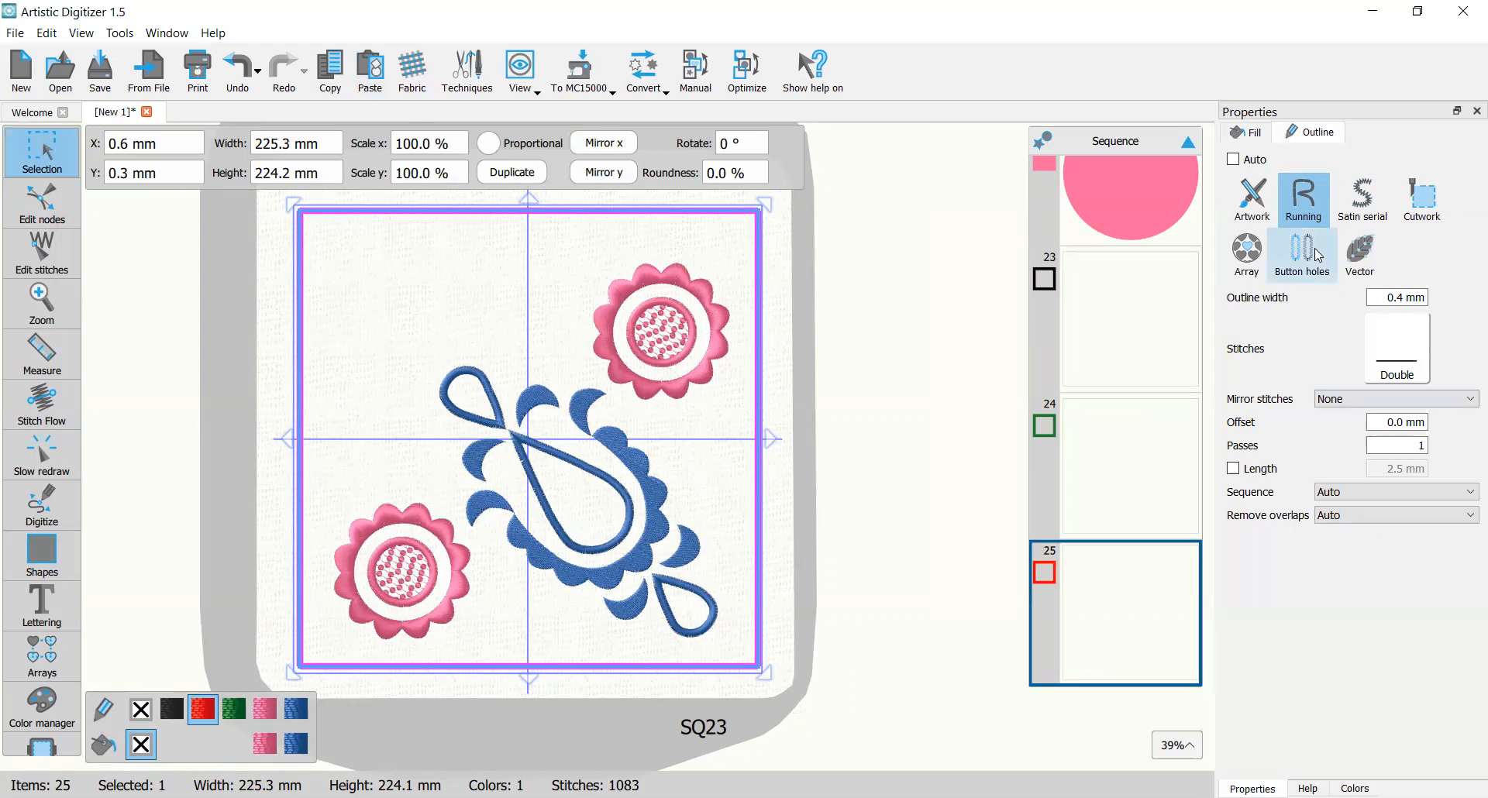
pyautogui.doubleClick(1398, 297)
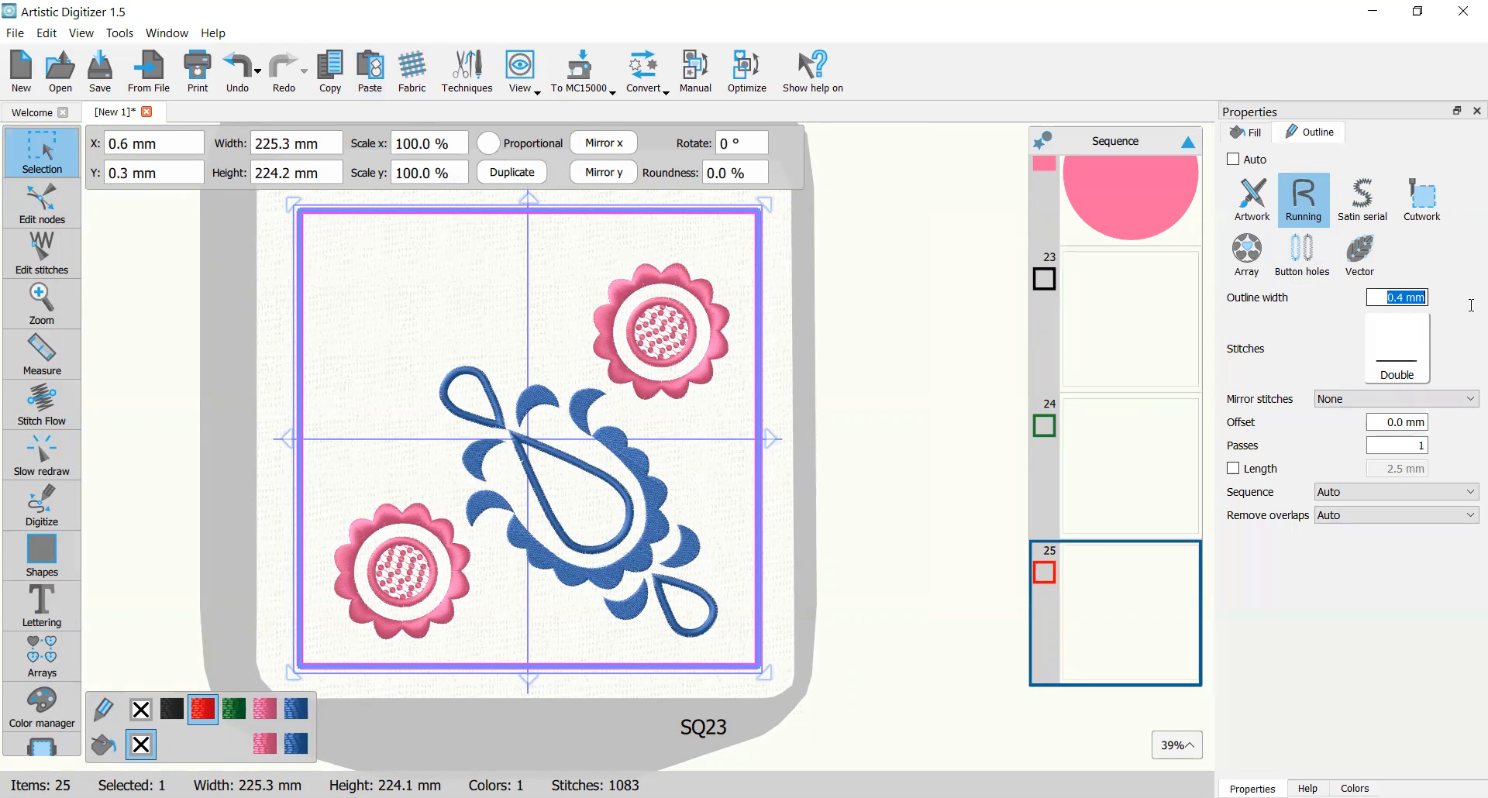
pyautogui.write('5.')
pyautogui.press('Return')
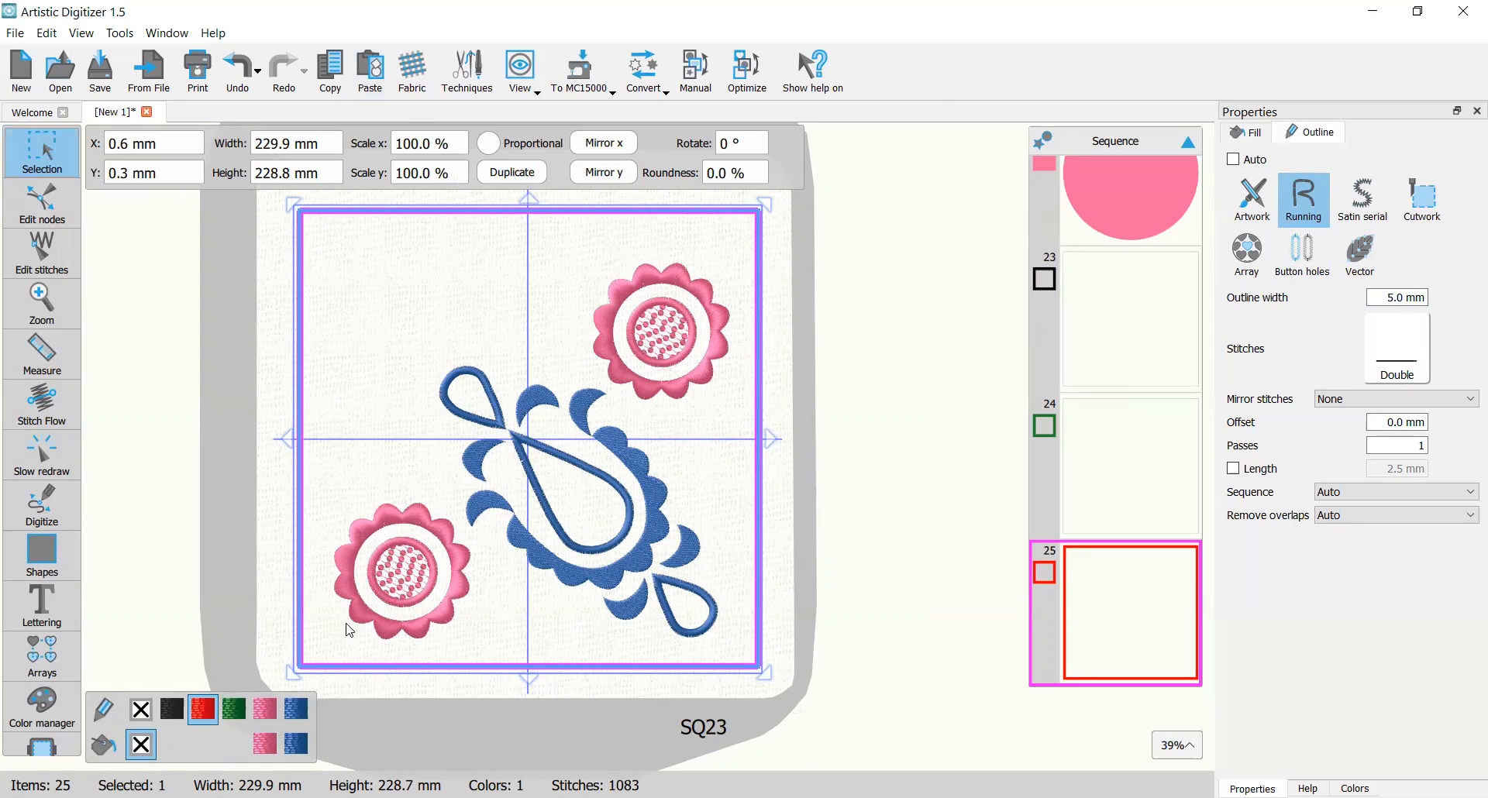
pyautogui.click(968, 313)
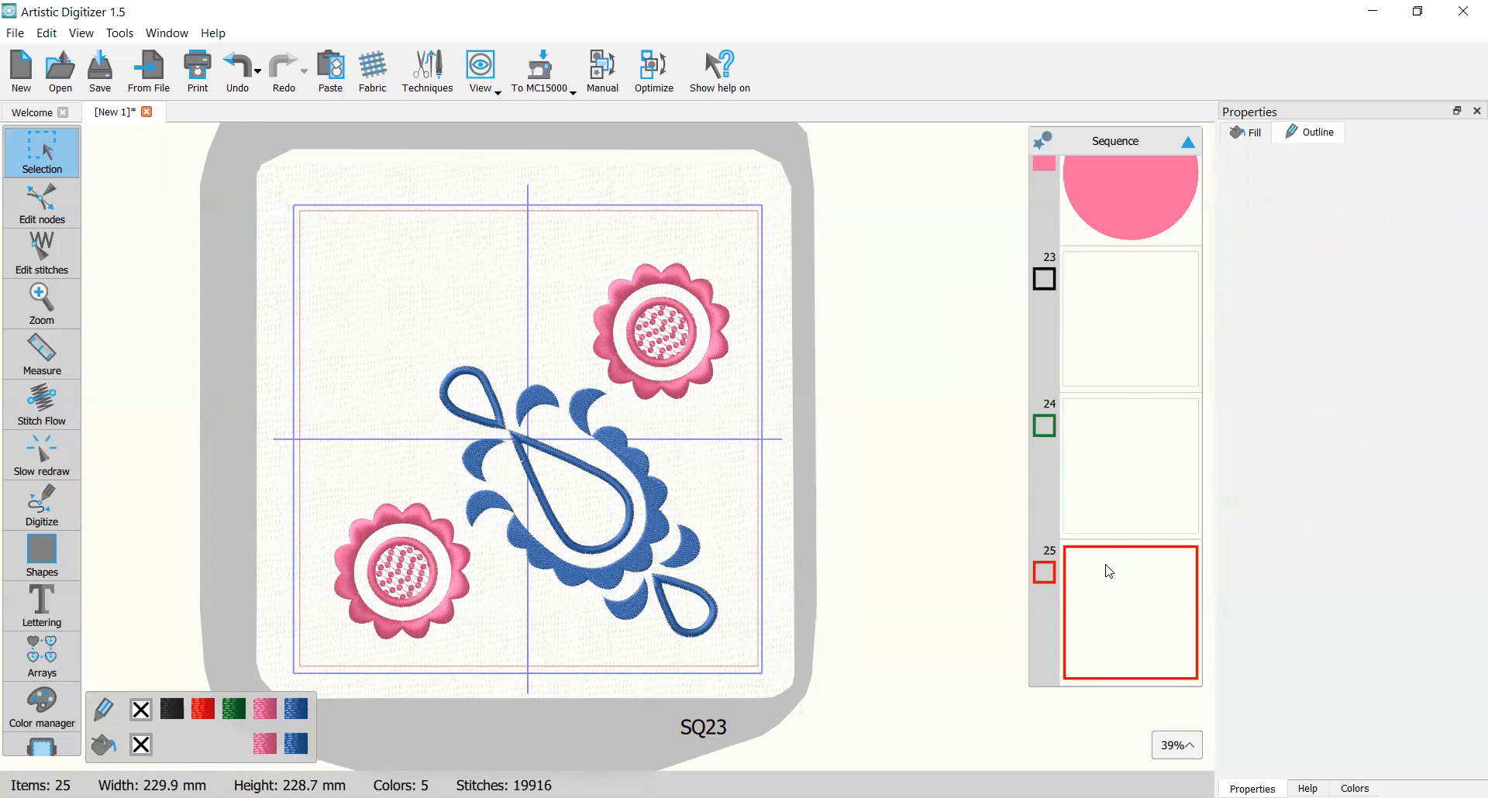
# Step: Move the black, green and red rectangles together to the start of the stitching sequence
pyautogui.click(1115, 343)
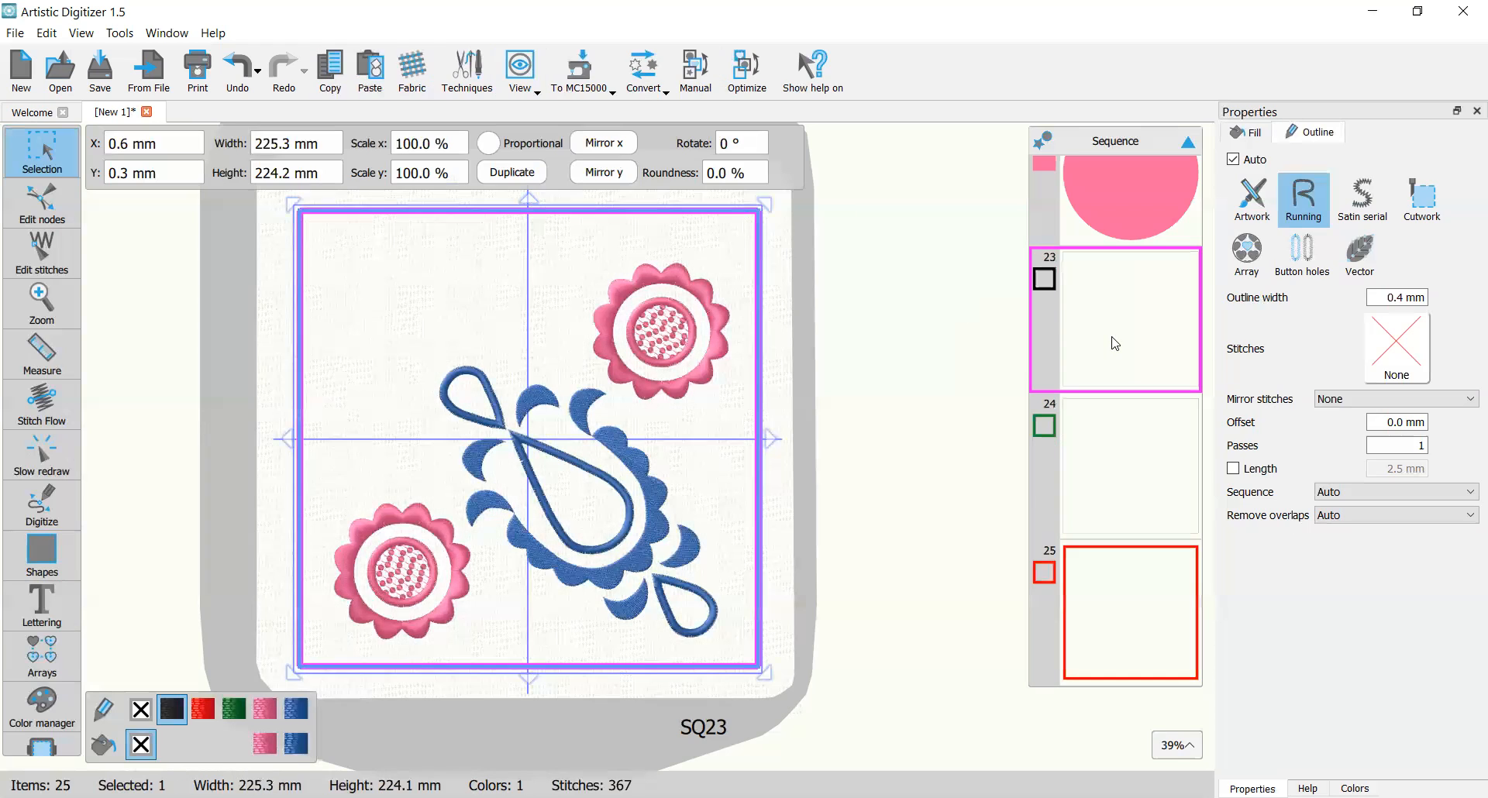
pyautogui.keyDown('shift'); pyautogui.click(1105, 467); pyautogui.keyUp('shift')
pyautogui.keyDown('shift'); pyautogui.click(1116, 587); pyautogui.keyUp('shift')
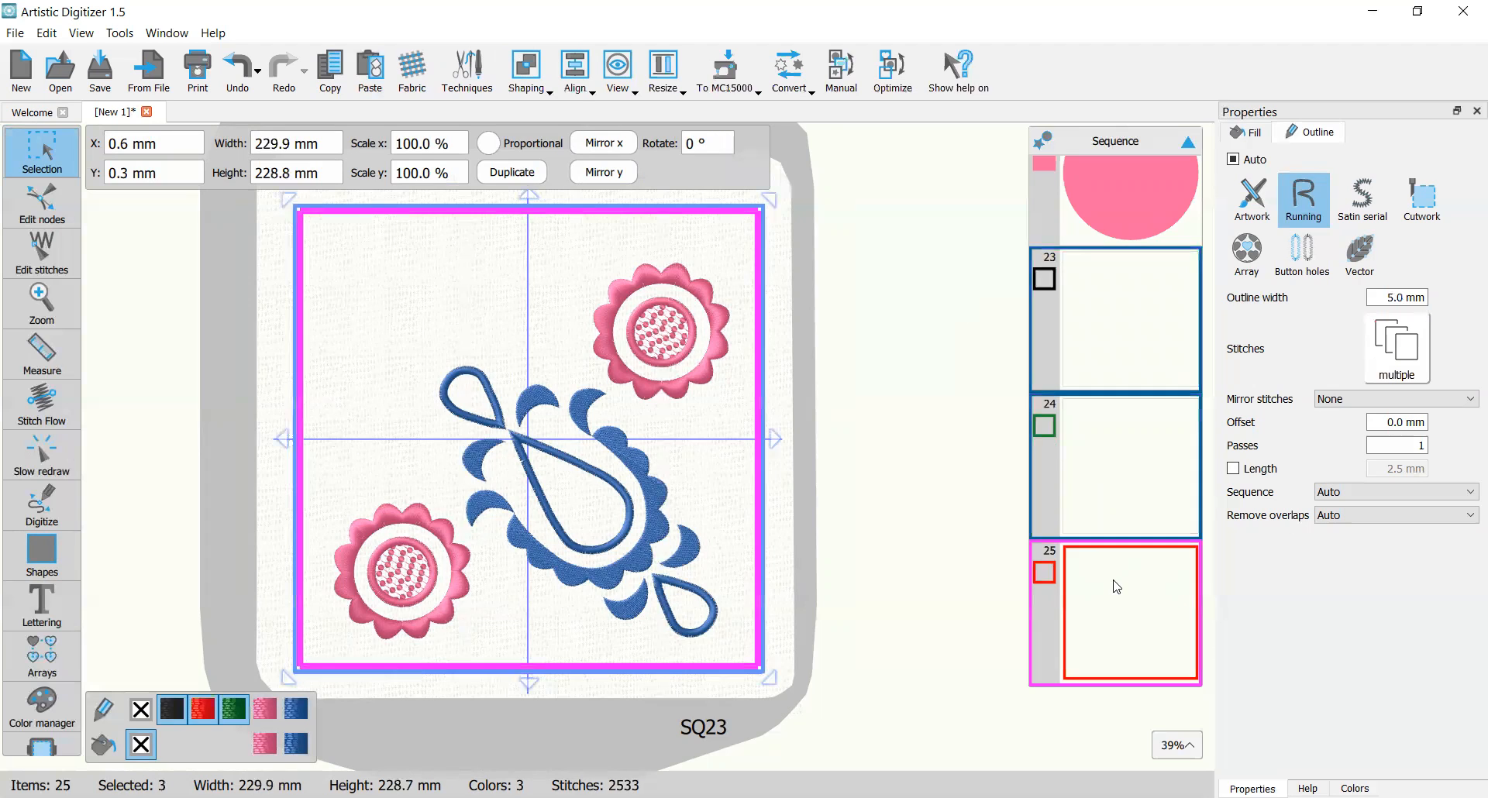
pyautogui.moveTo(1116, 586); pyautogui.dragTo(1119, 192)
pyautogui.click(983, 242)
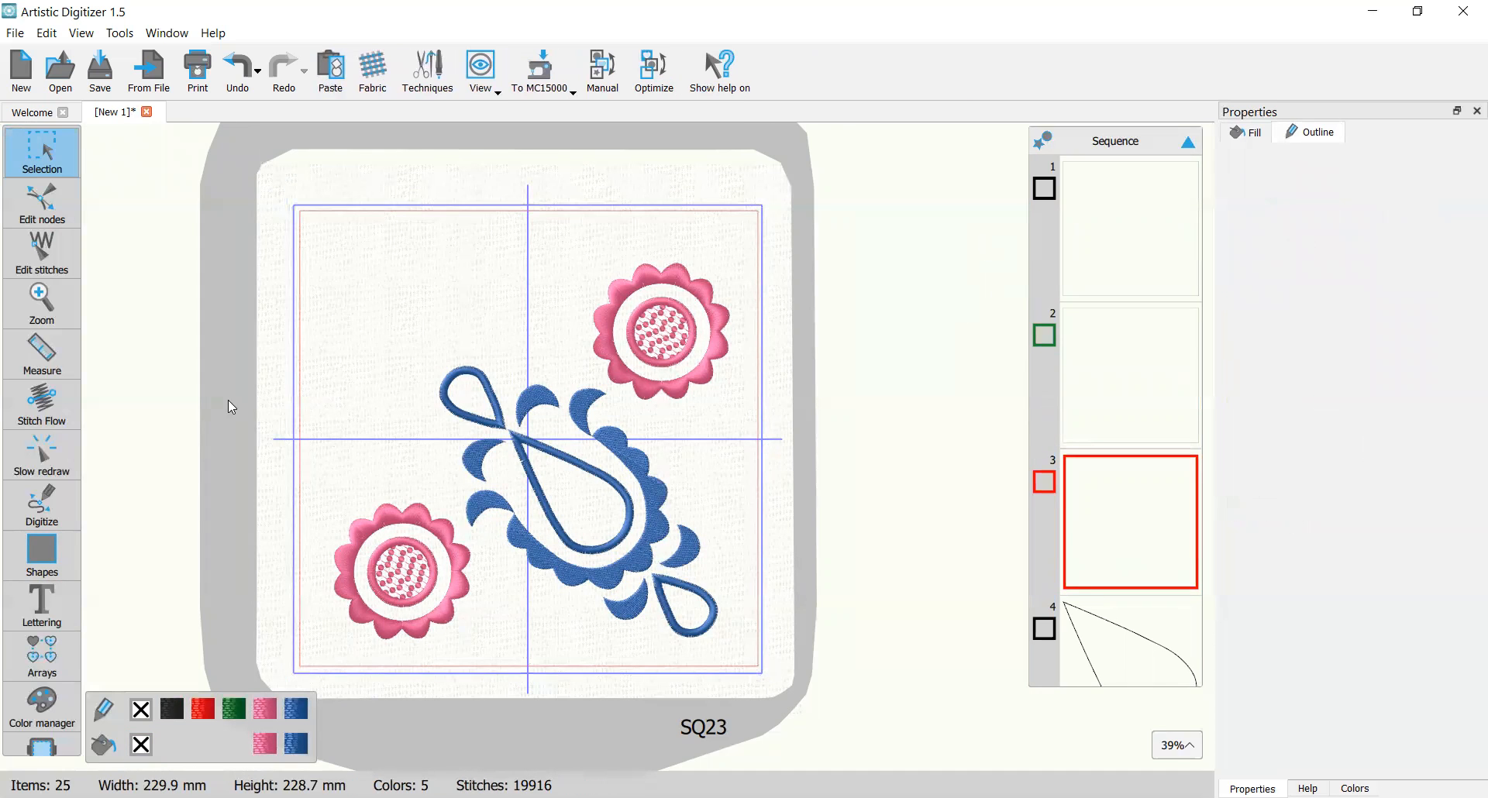
# Step: Simulate the whole design's stitch-out with Slow redraw at 3000 rpm, and return to object selection
pyautogui.click(45, 457)
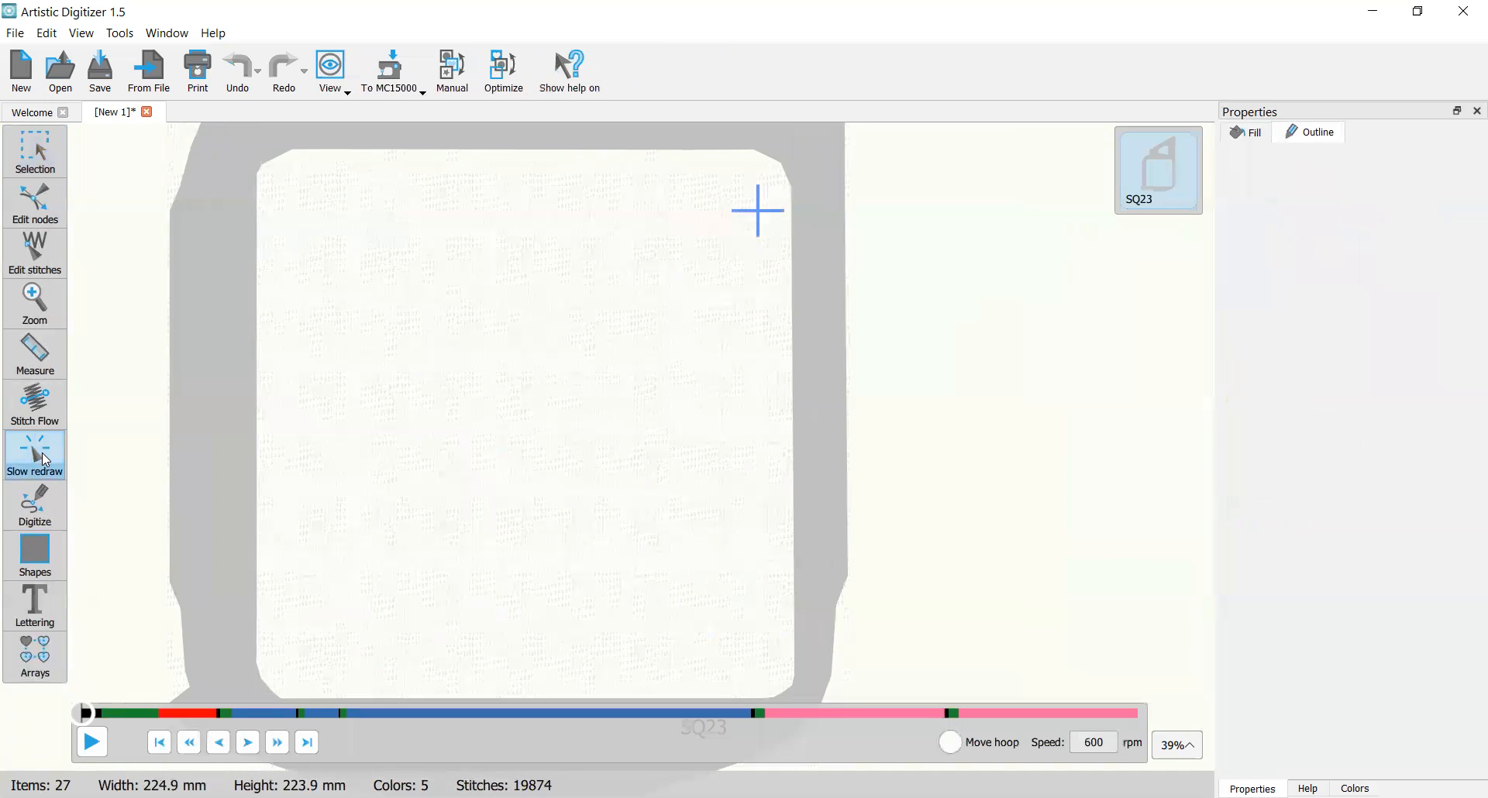
pyautogui.moveTo(1088, 747); pyautogui.dragTo(1113, 746)
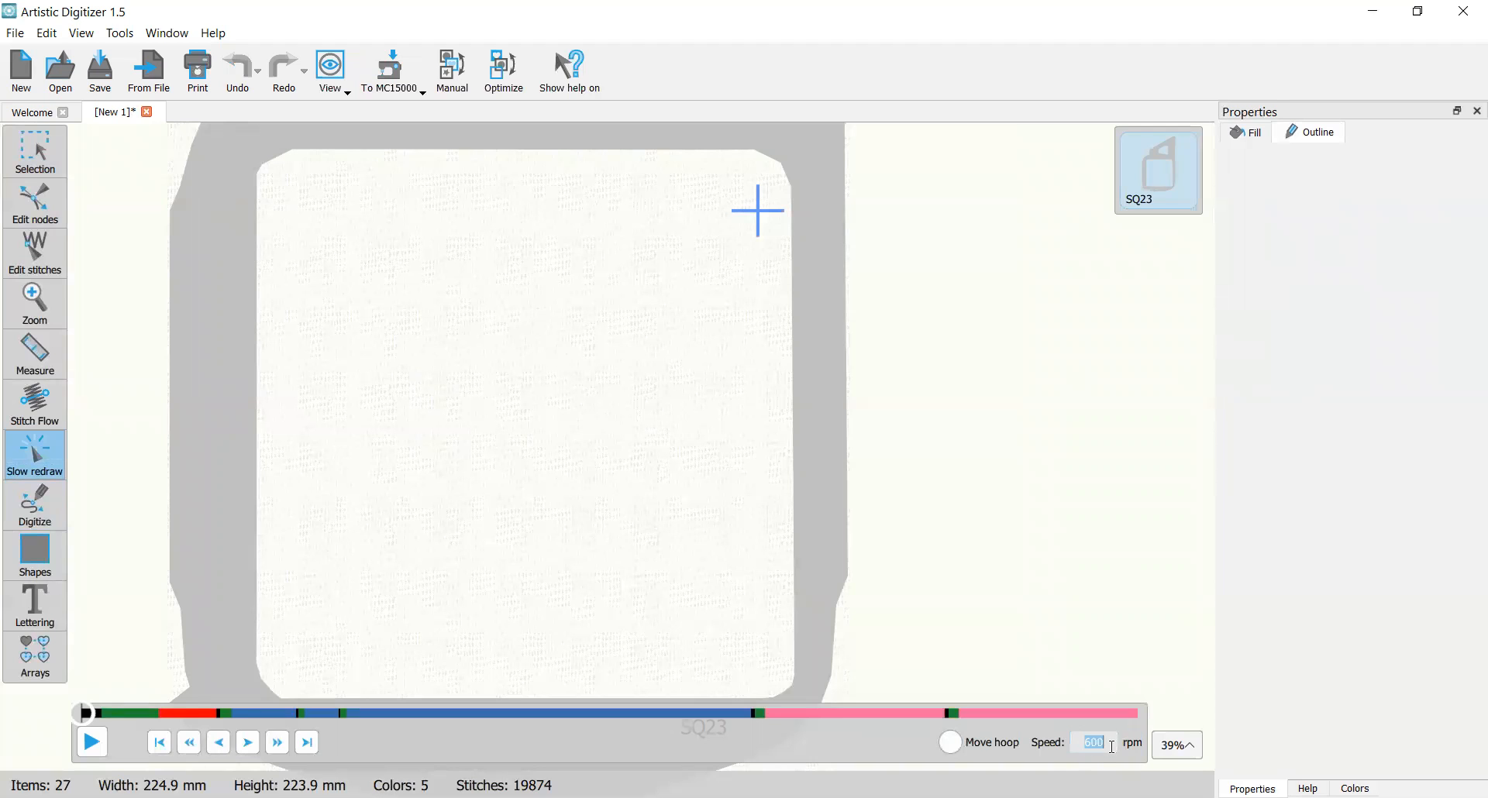
pyautogui.write('3000')
pyautogui.click(102, 749)
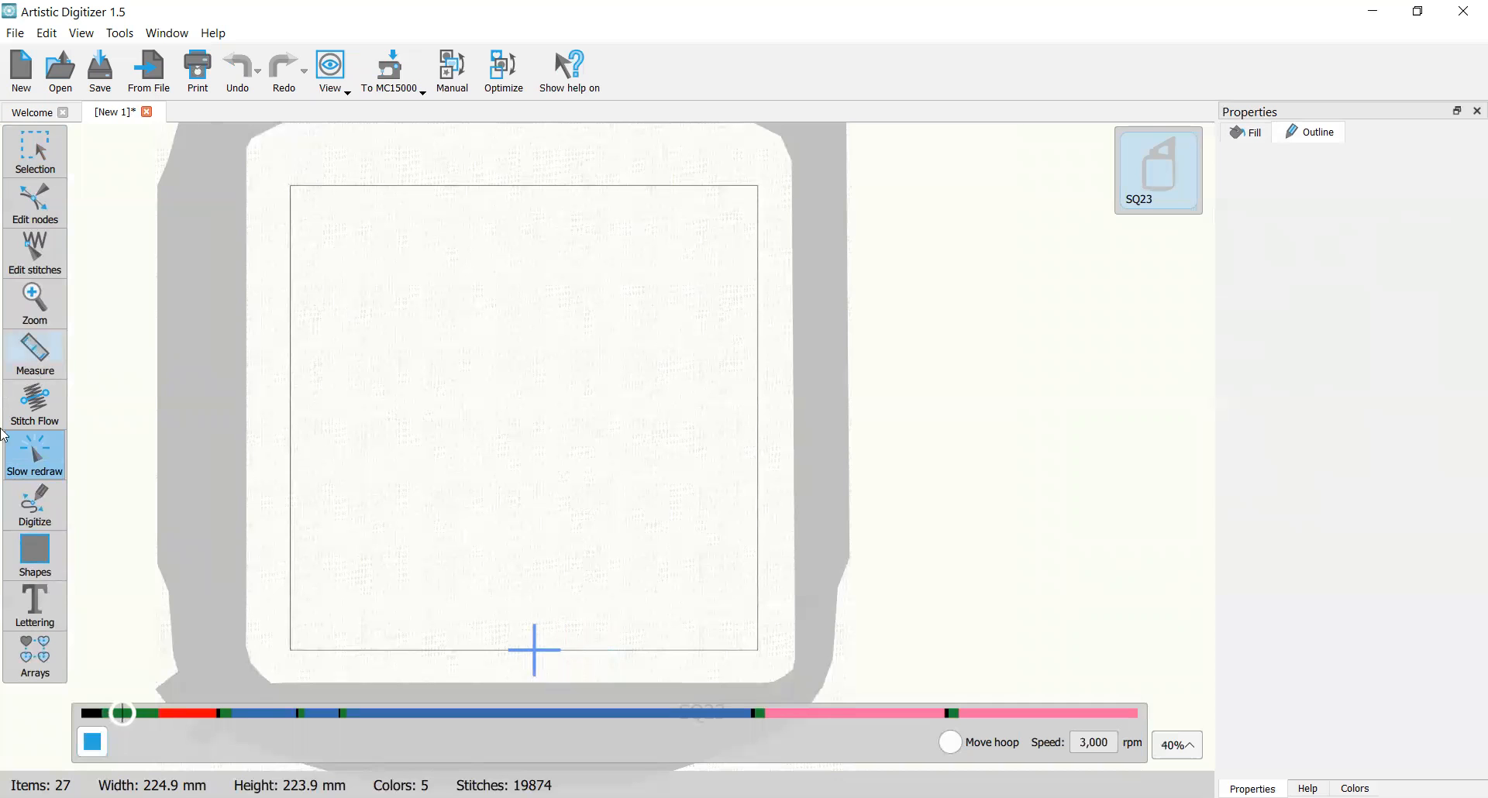
pyautogui.moveTo(127, 712); pyautogui.dragTo(165, 713)
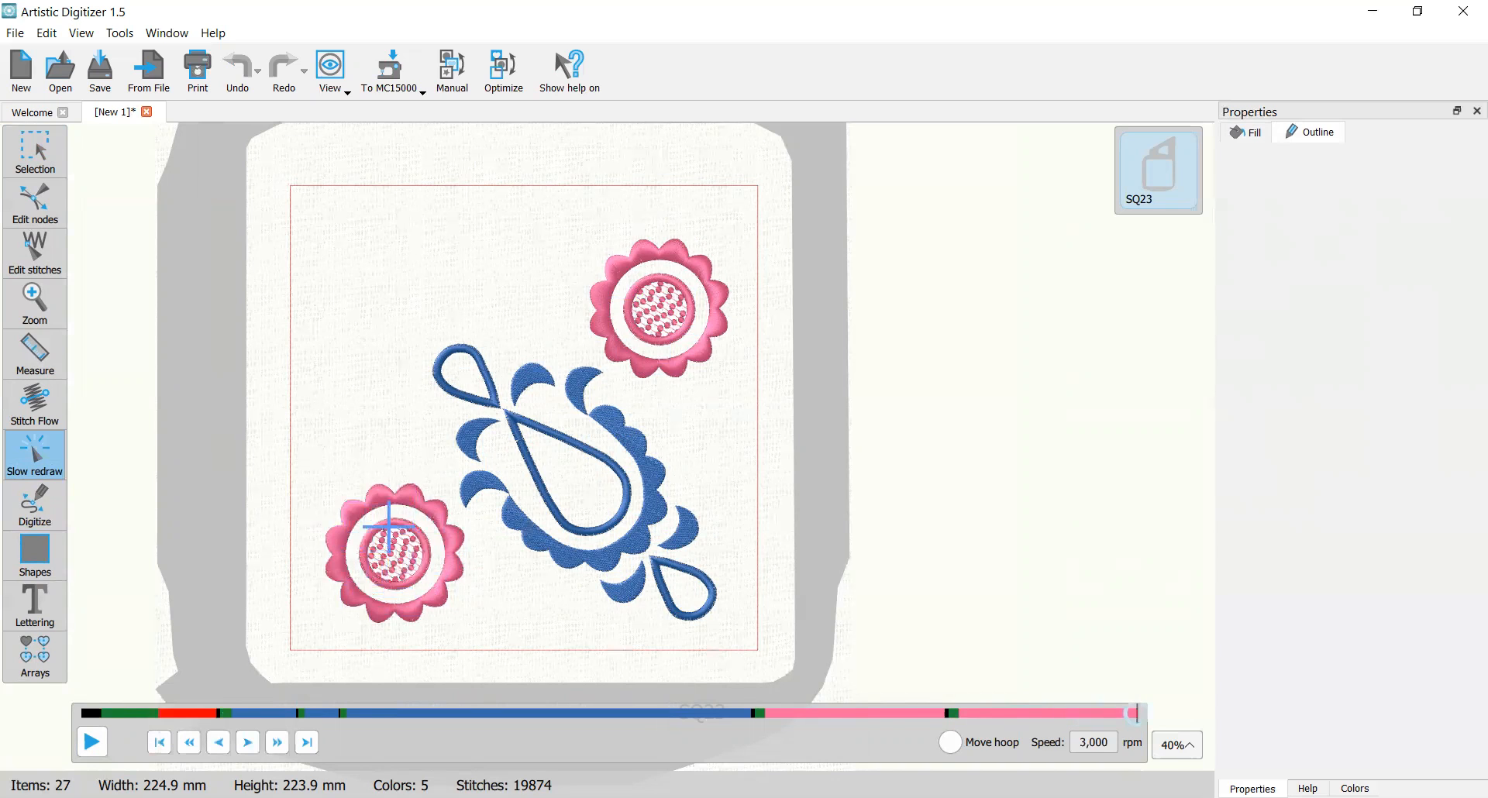
pyautogui.click(35, 151)
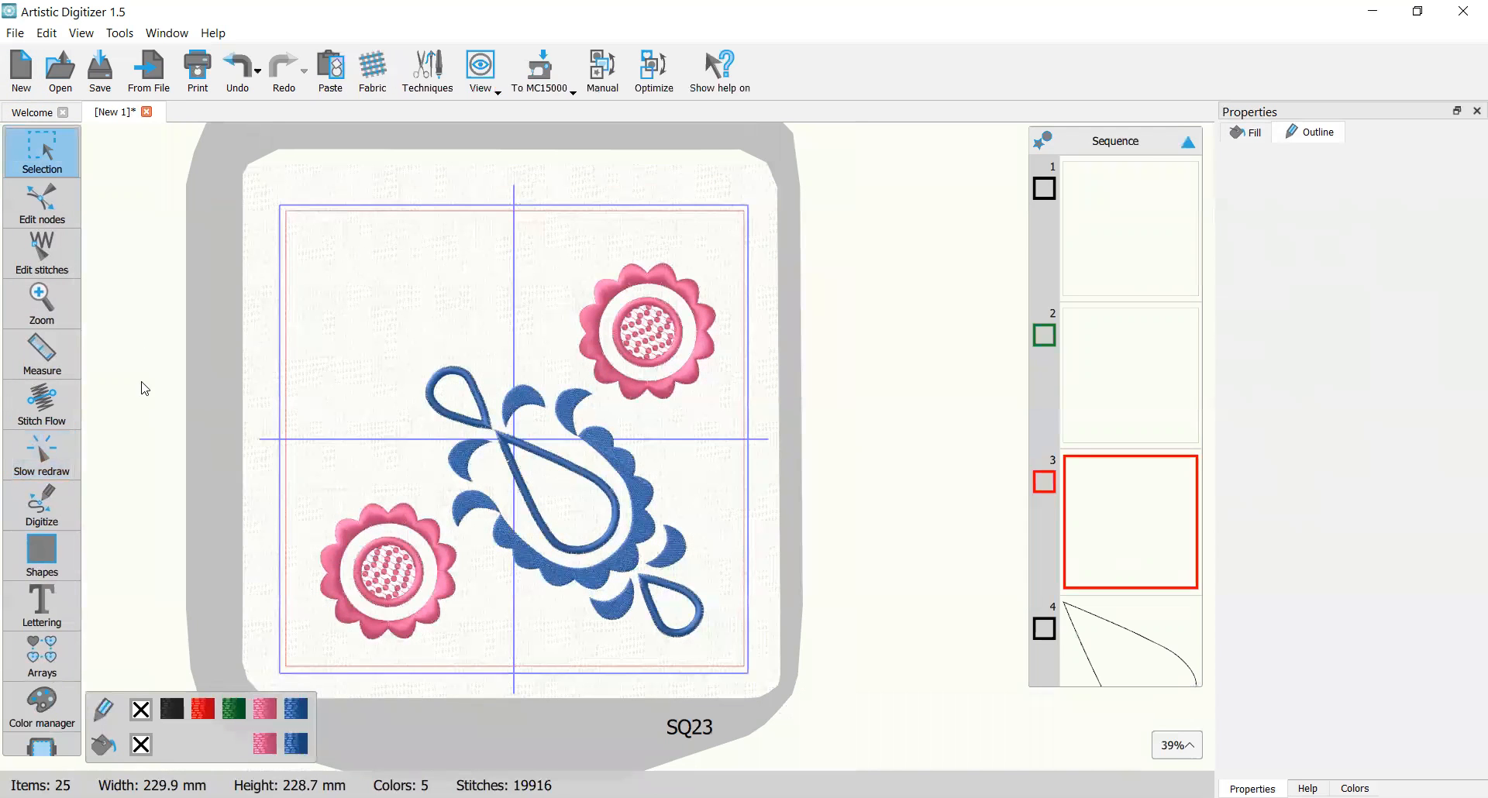
# Step: Examine the pink flowers, the blue motif and the rectangular outlines up close and as a whole
pyautogui.scroll(-5, 951, 409)
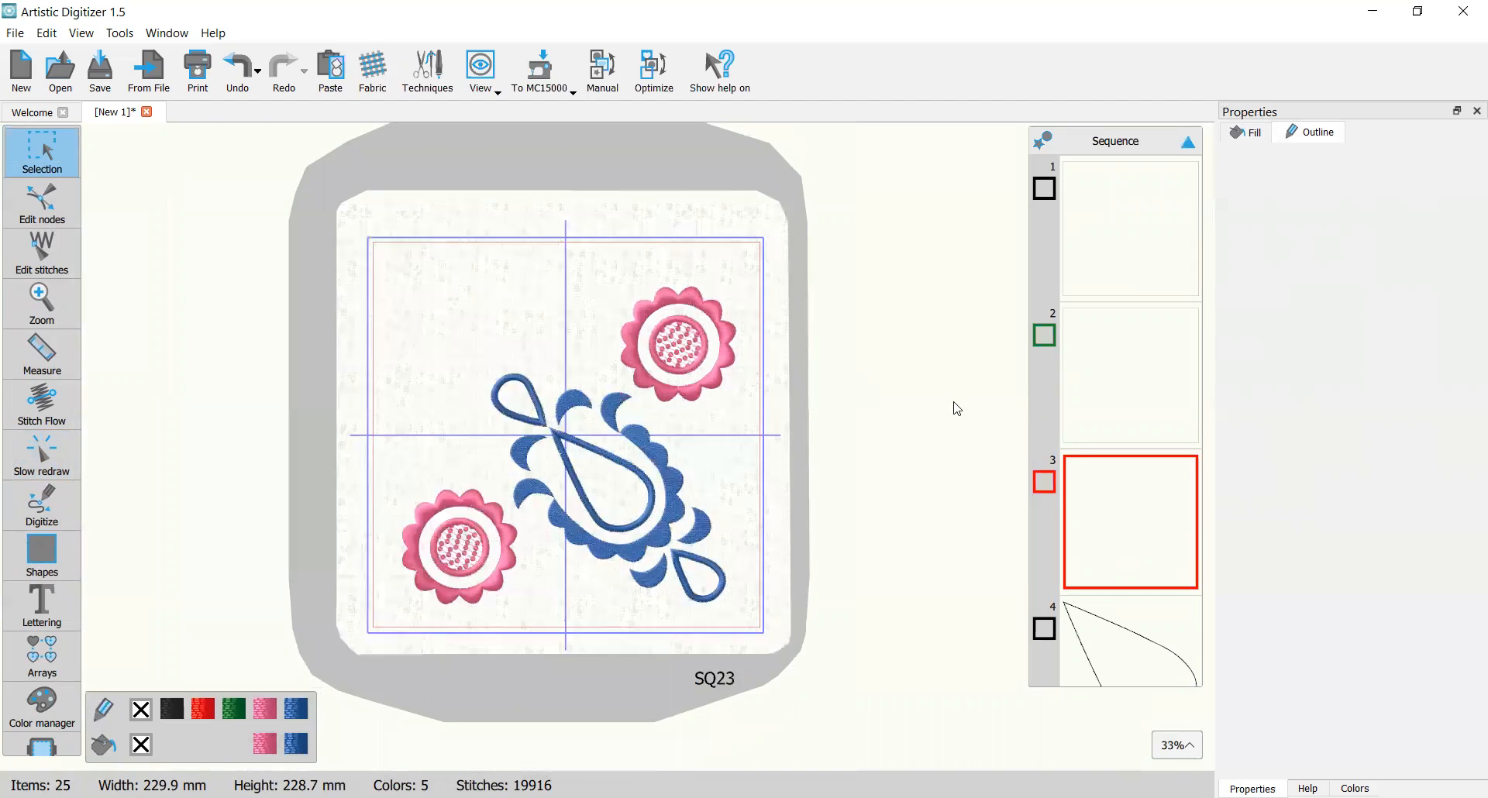
pyautogui.scroll(5, 950, 411)
pyautogui.scroll(3, 947, 413)
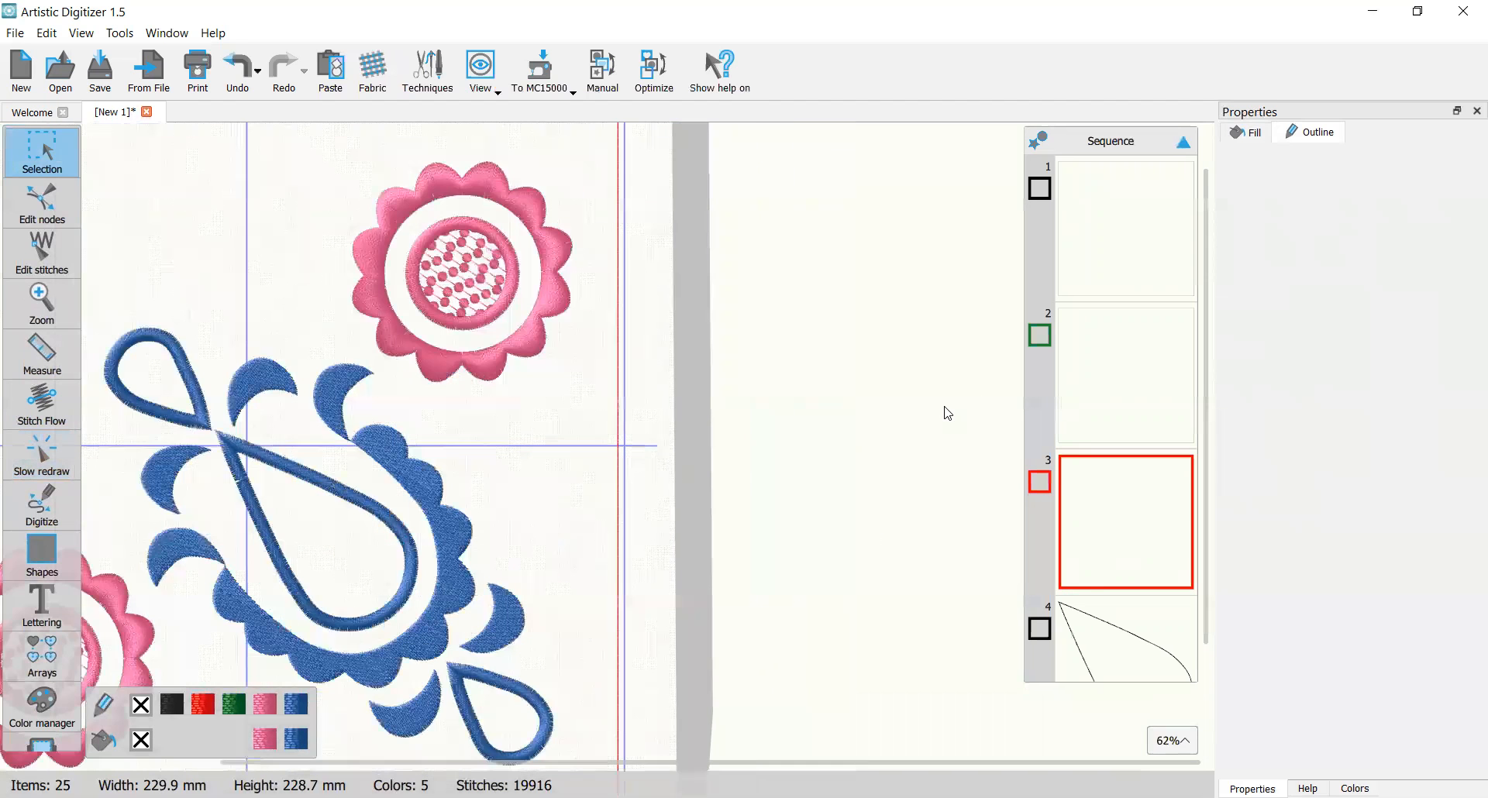
pyautogui.scroll(1, 463, 360)
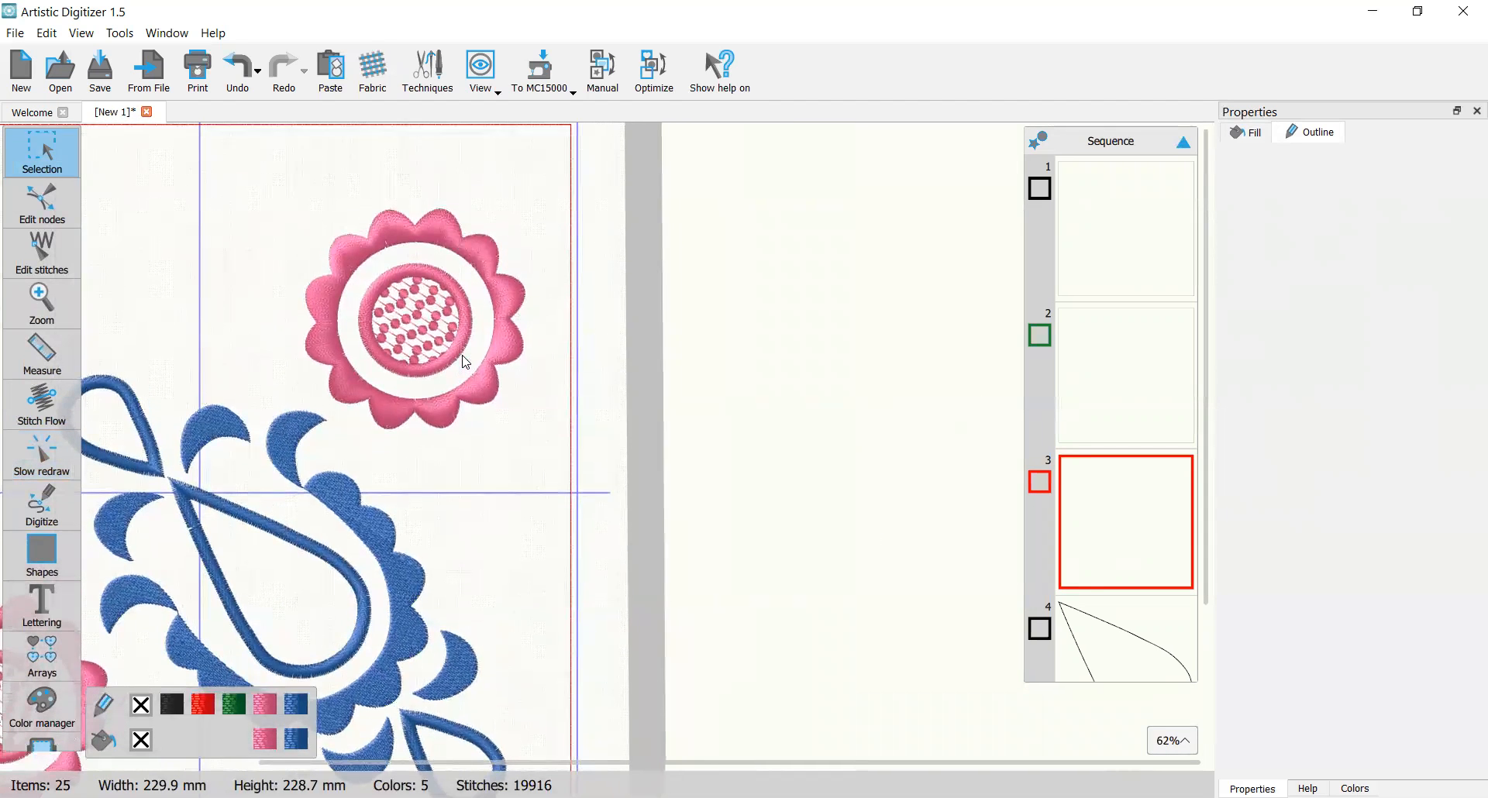
pyautogui.scroll(-1, 462, 358)
pyautogui.hscroll(-5, 462, 358)
pyautogui.scroll(-3, 469, 360)
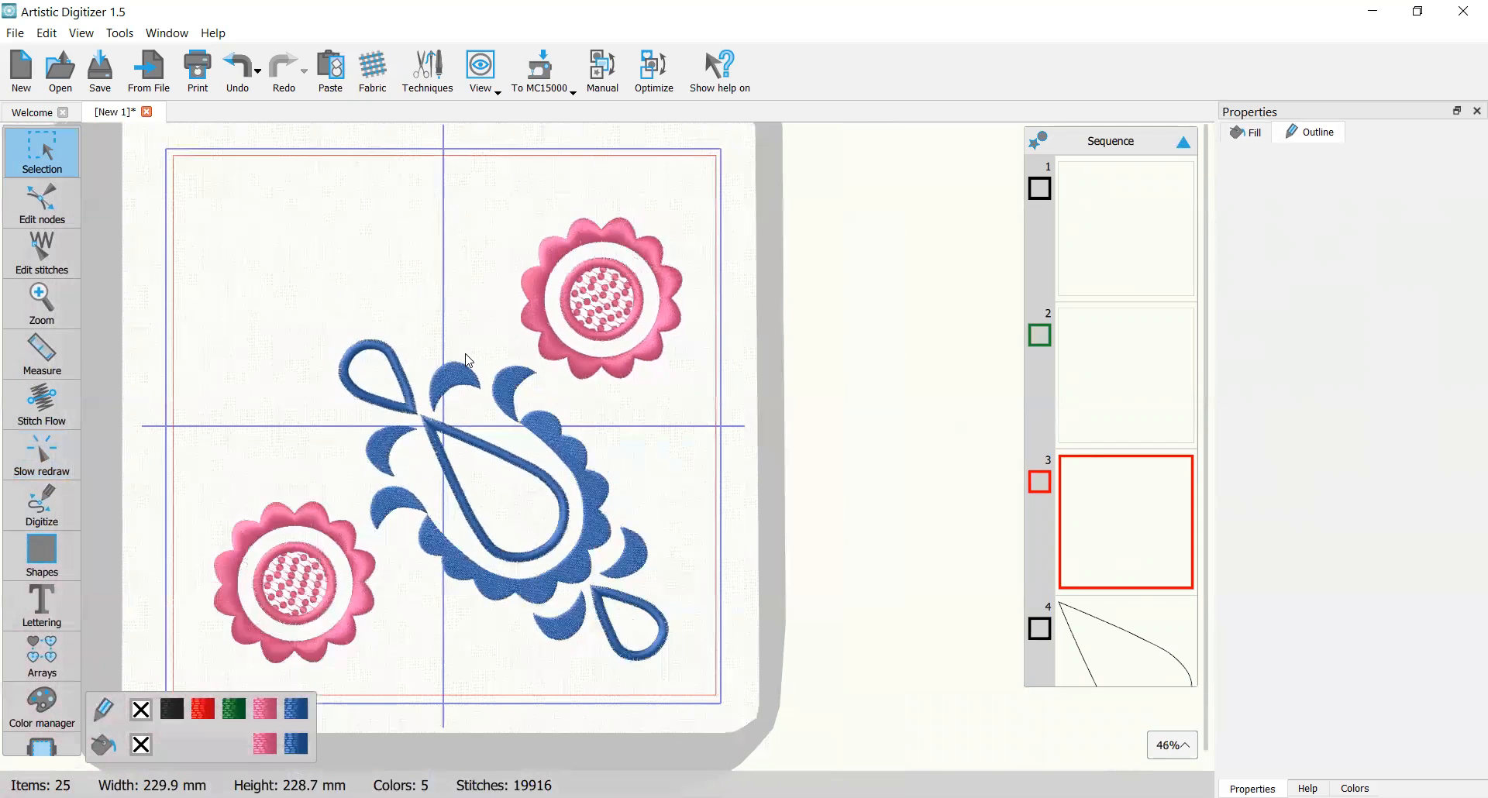
pyautogui.scroll(1, 467, 358)
pyautogui.scroll(-1, 469, 361)
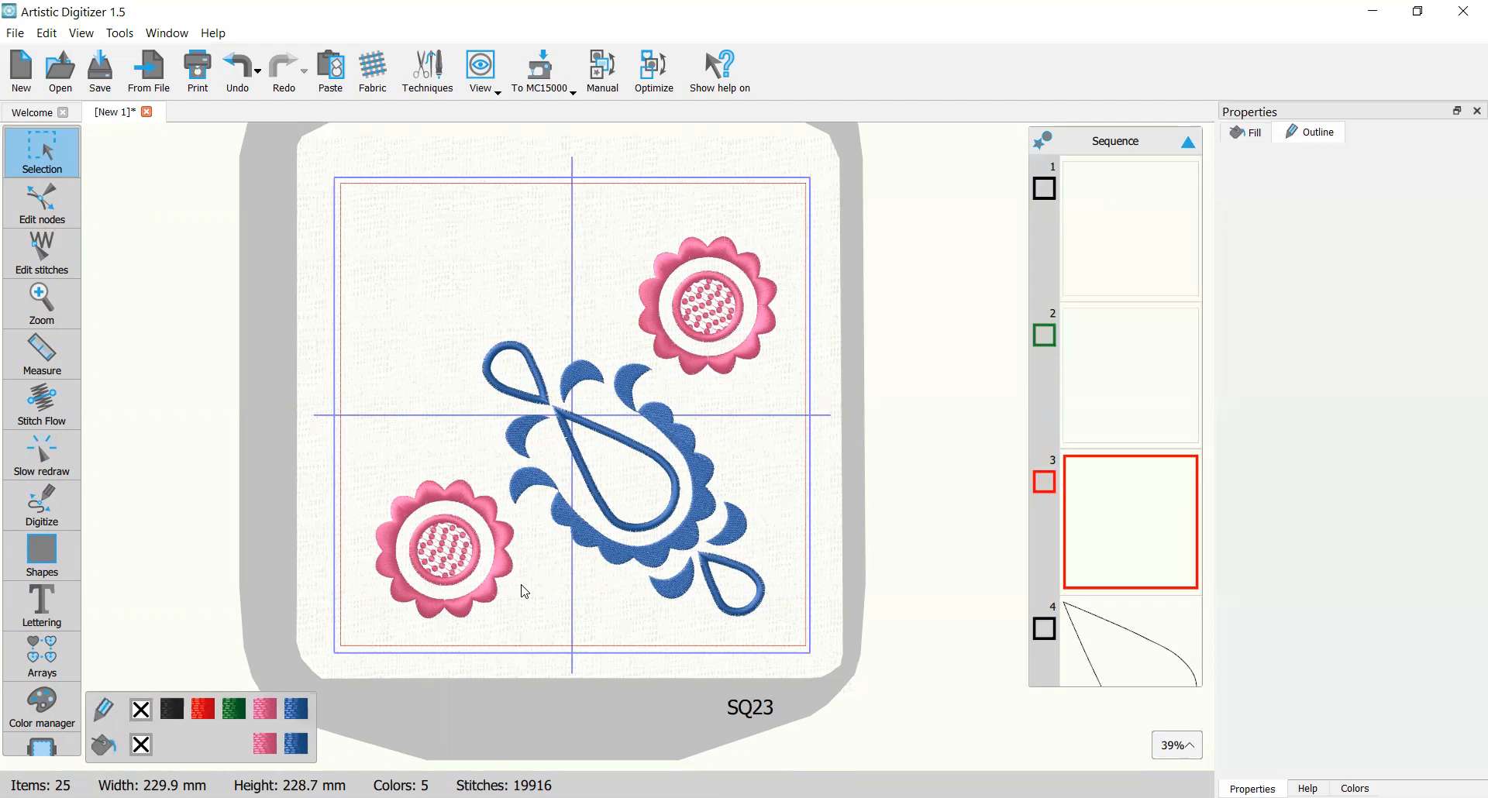
pyautogui.click(1077, 500)
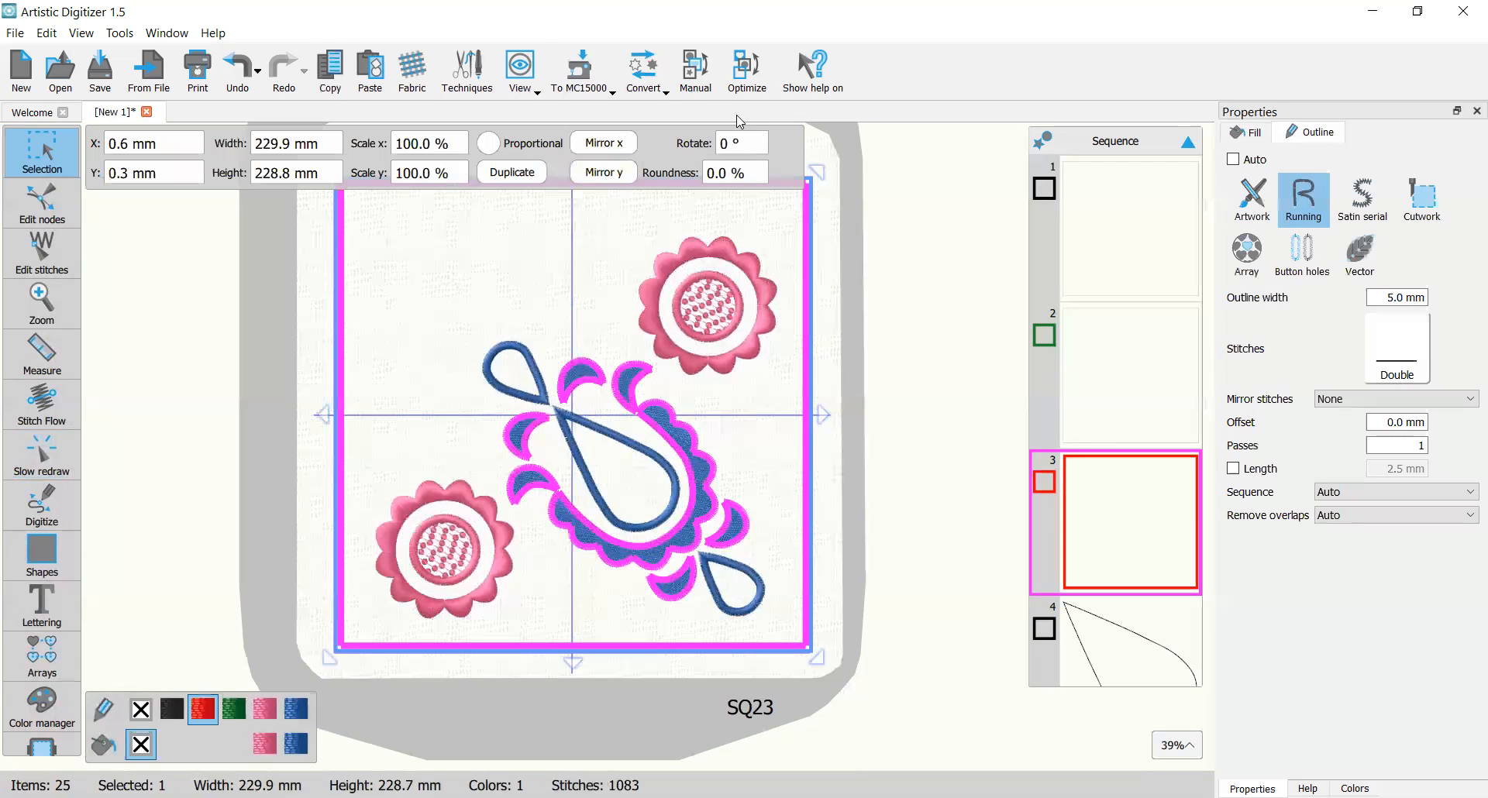
pyautogui.click(643, 69)
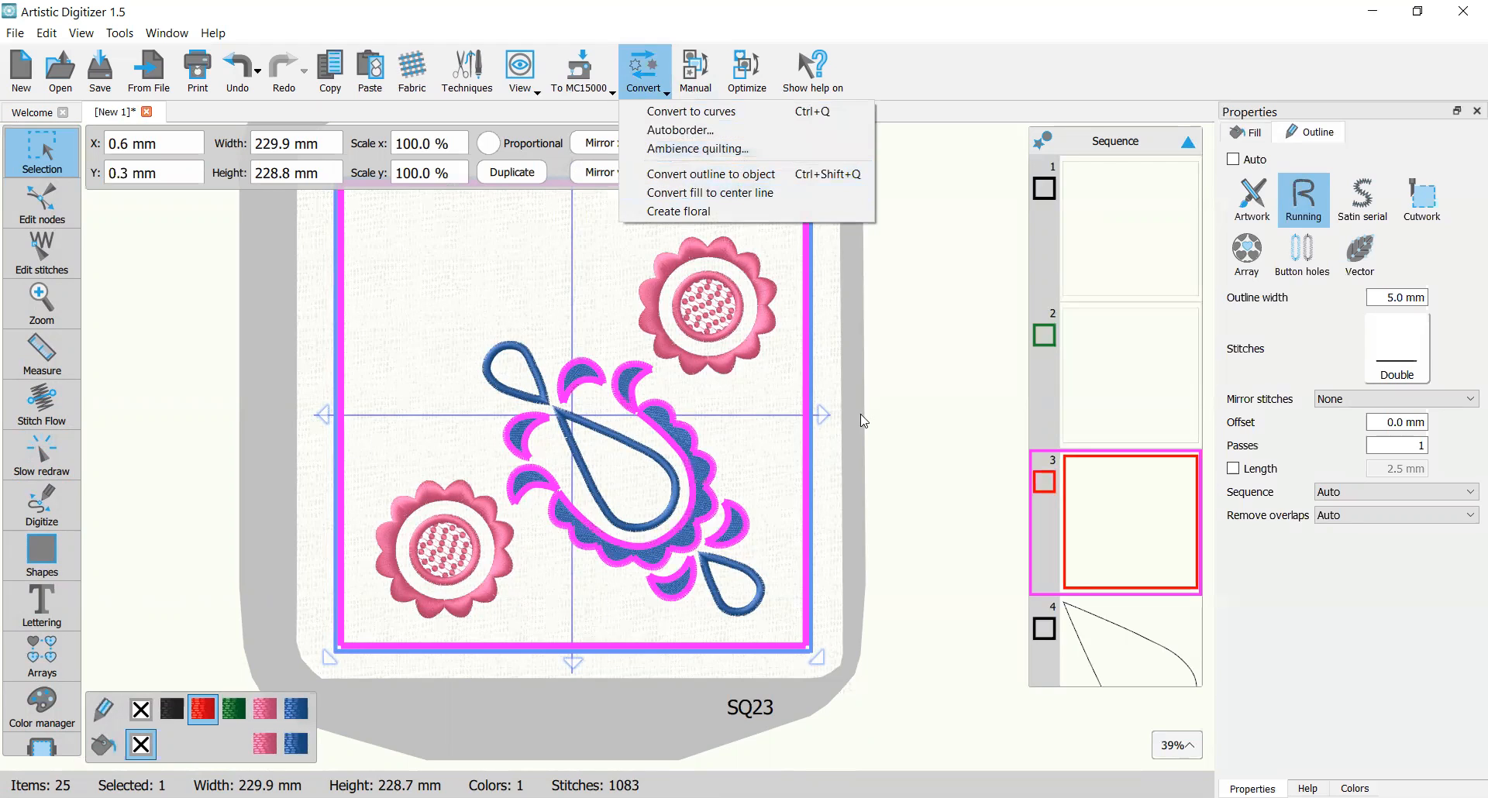
pyautogui.click(942, 312)
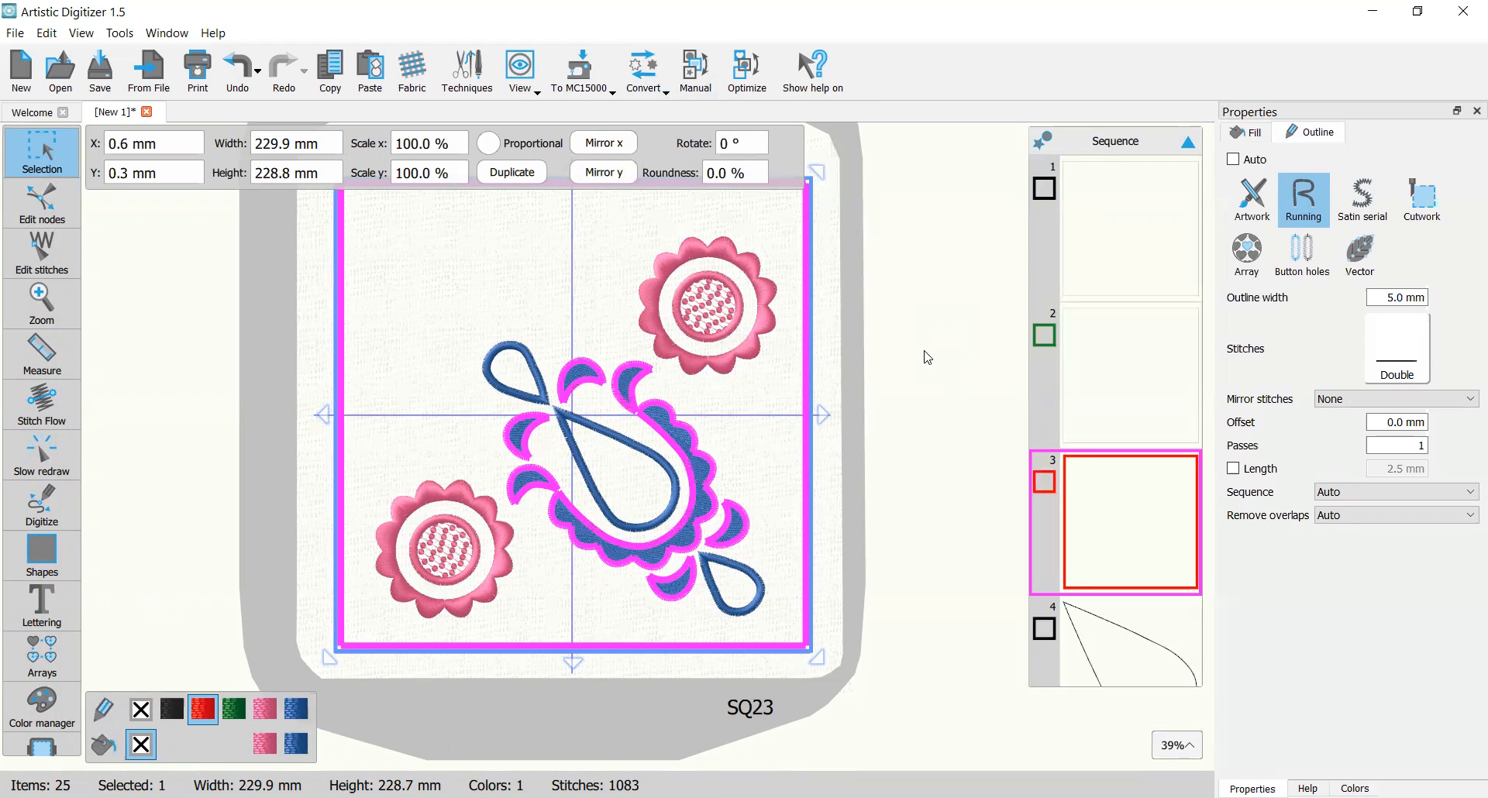
pyautogui.click(927, 357)
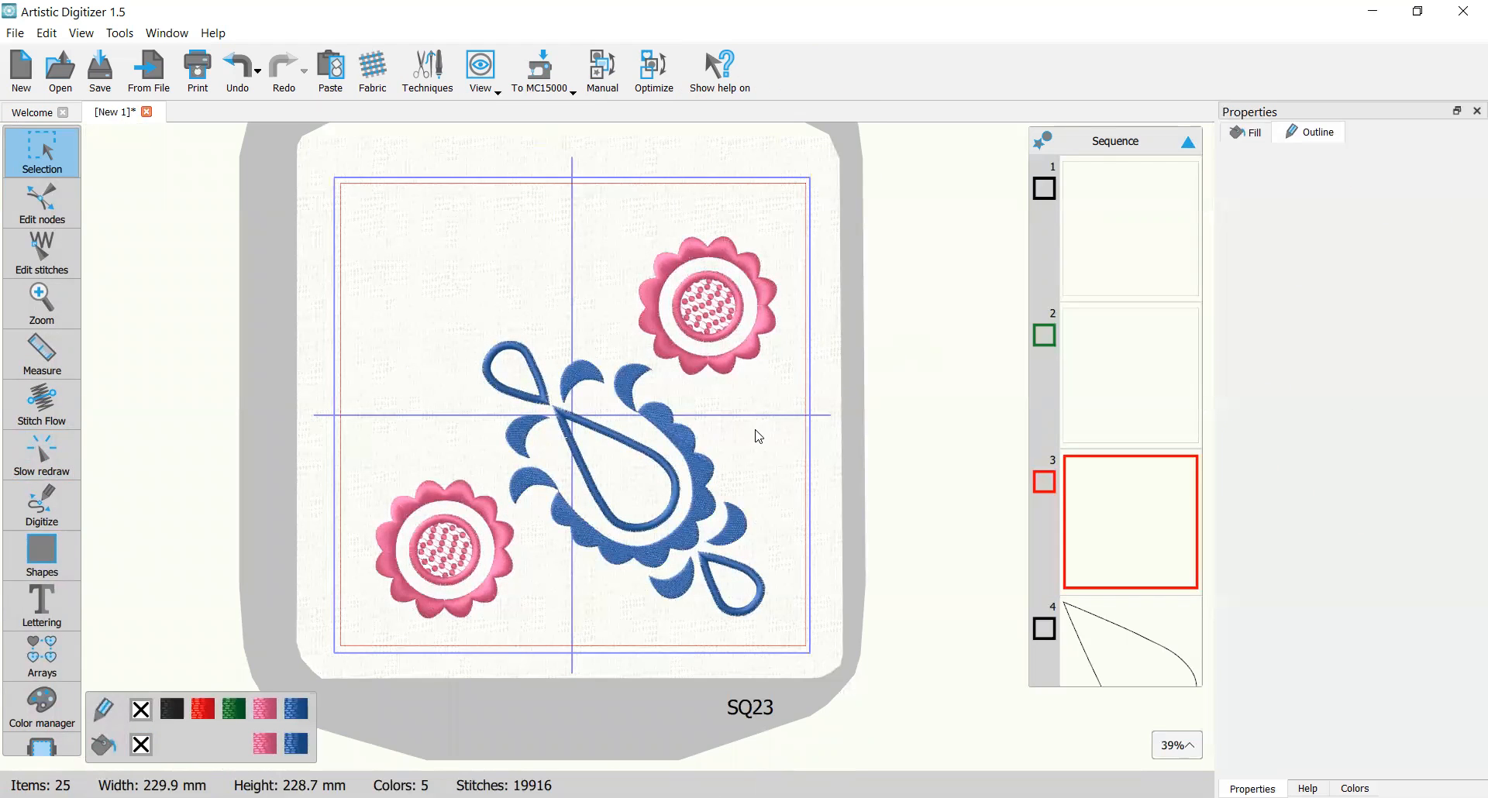
pyautogui.scroll(3, 751, 416)
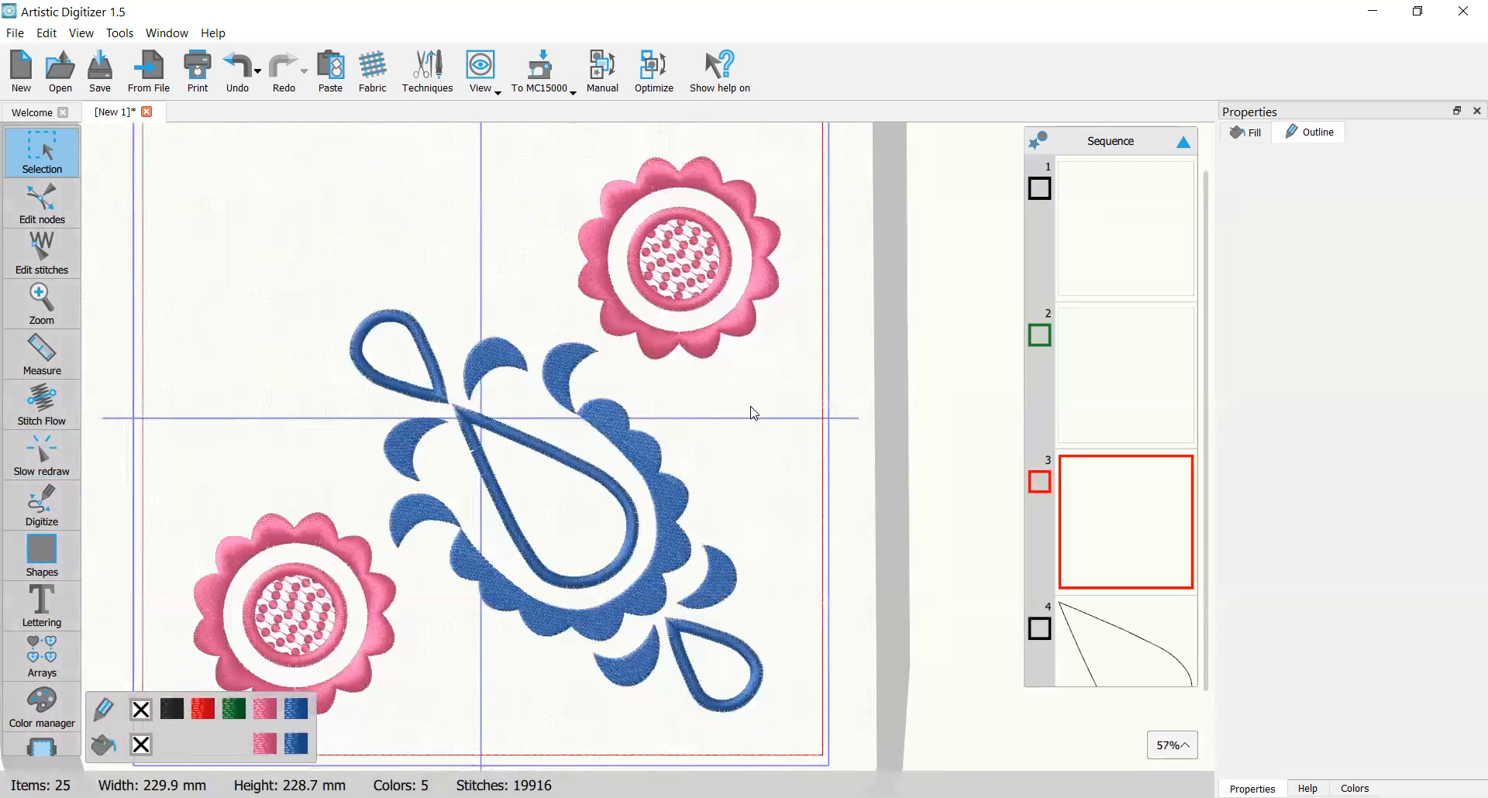
pyautogui.scroll(3, 553, 400)
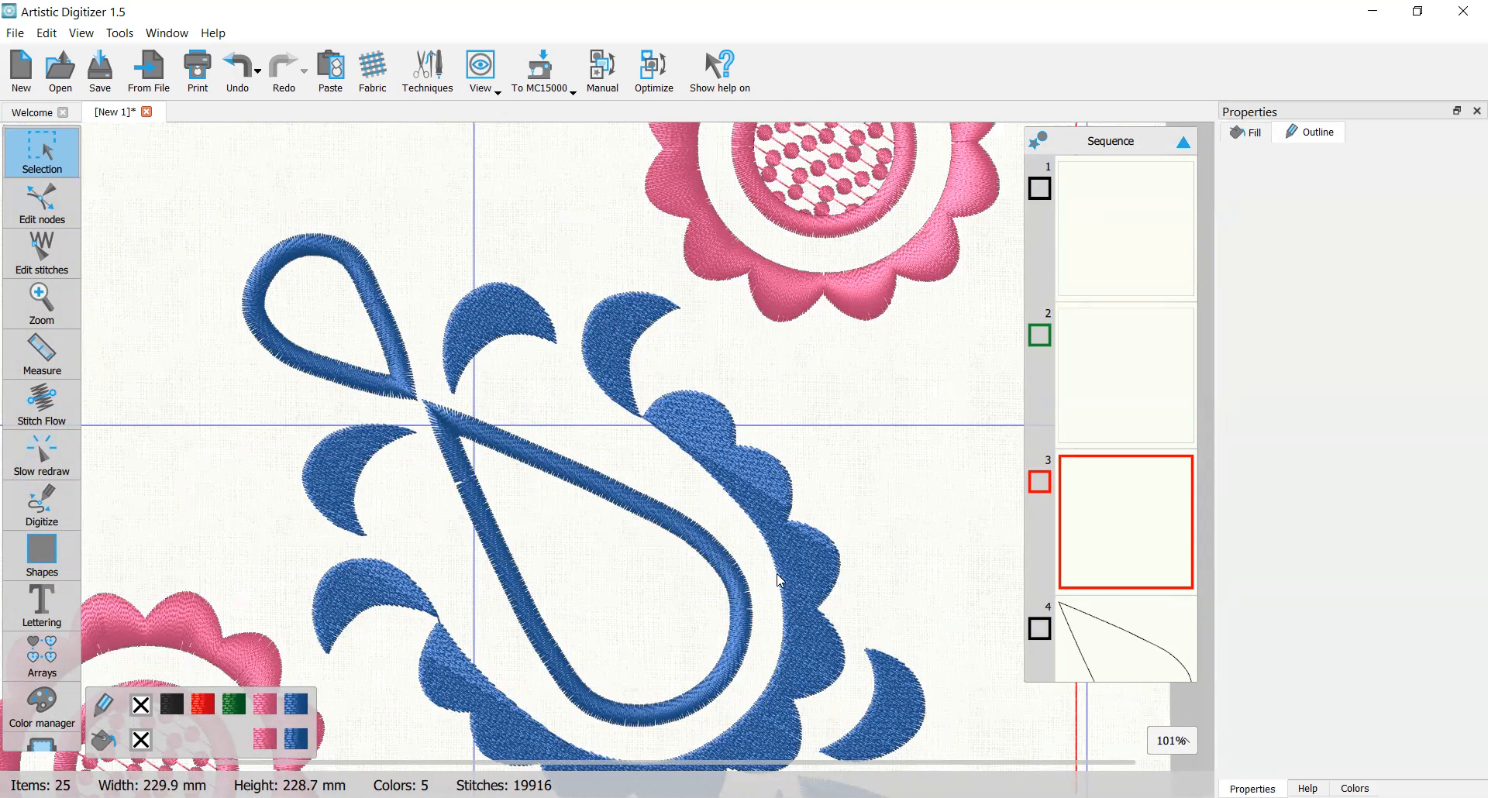
pyautogui.scroll(-2, 780, 582)
pyautogui.scroll(-1, 712, 507)
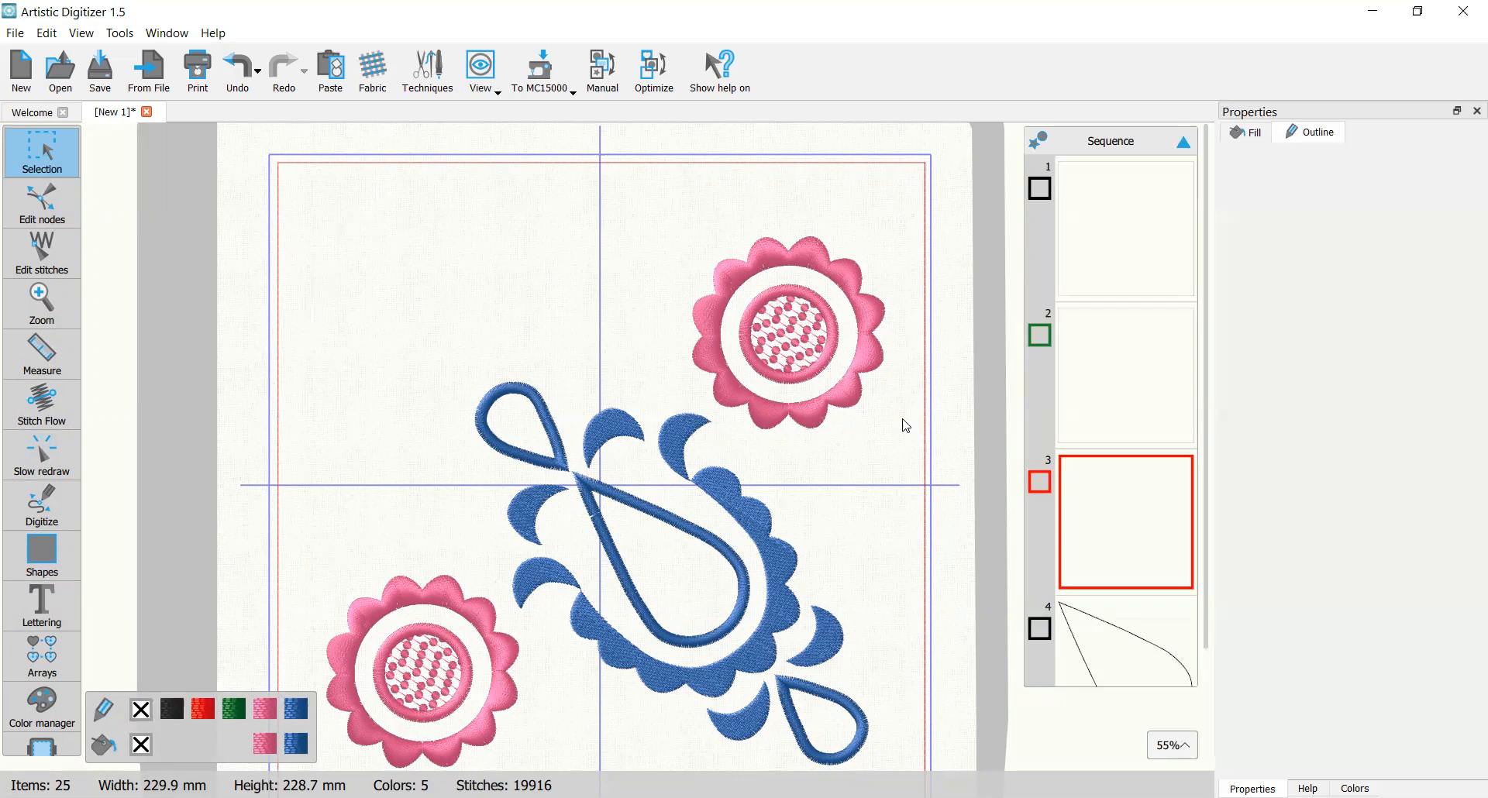
pyautogui.scroll(-2, 897, 511)
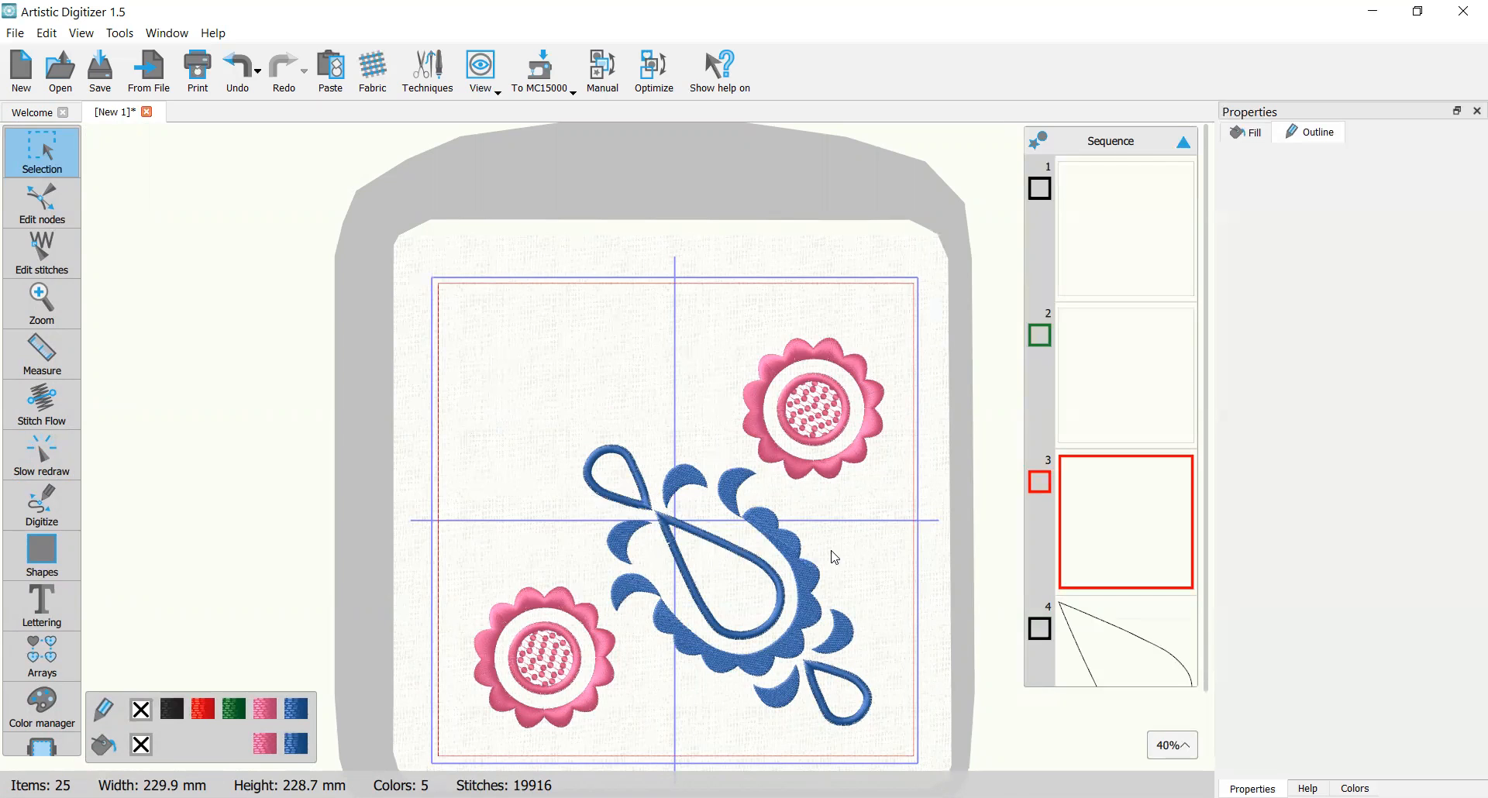
pyautogui.moveTo(830, 492); pyautogui.dragTo(688, 502)
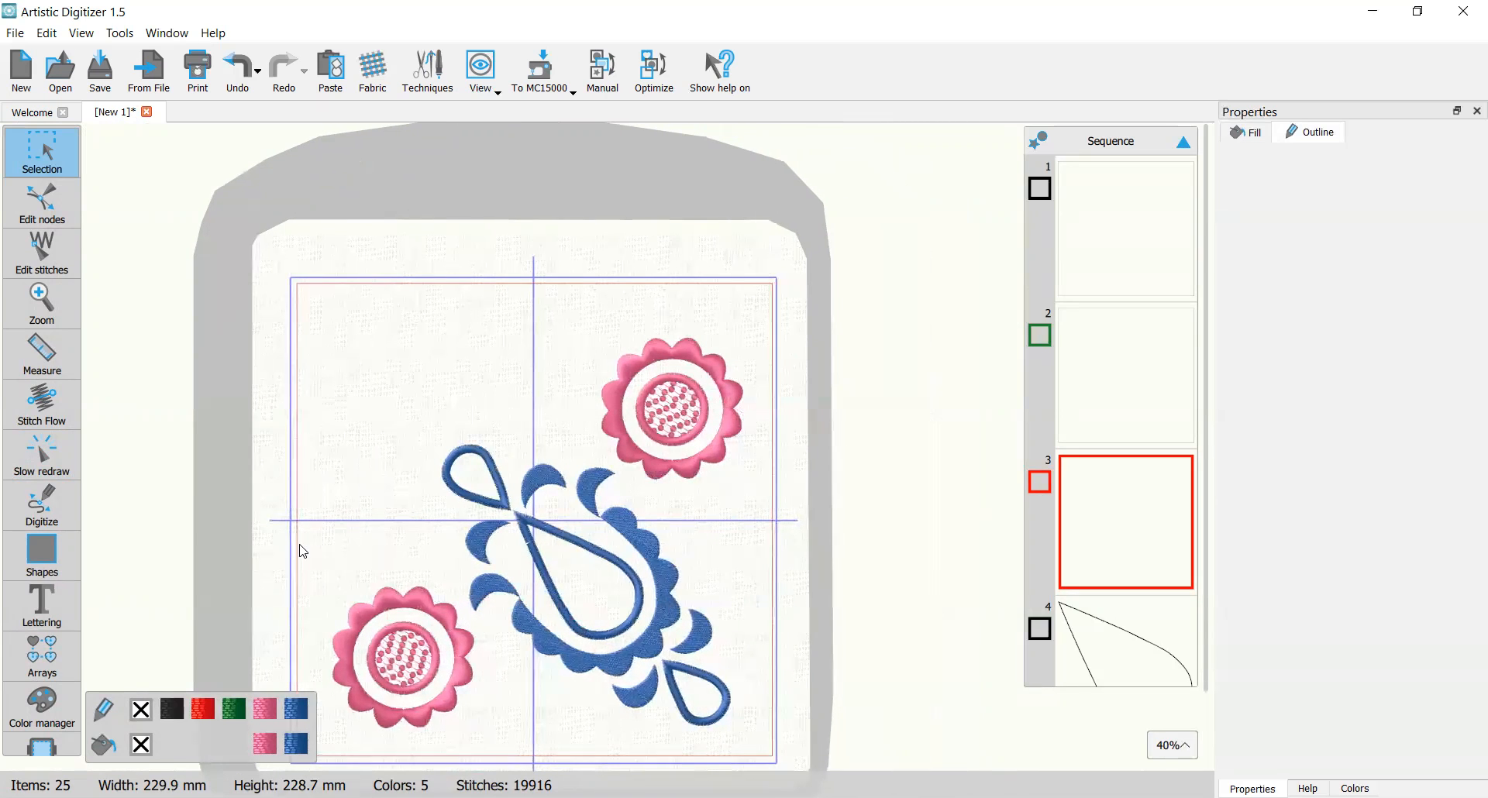
# Step: Start digitizing an outline along the red rectangle's upper edge, around its upper-right corner and down to beside the upper pink flower
pyautogui.click(48, 508)
pyautogui.scroll(2, 304, 368)
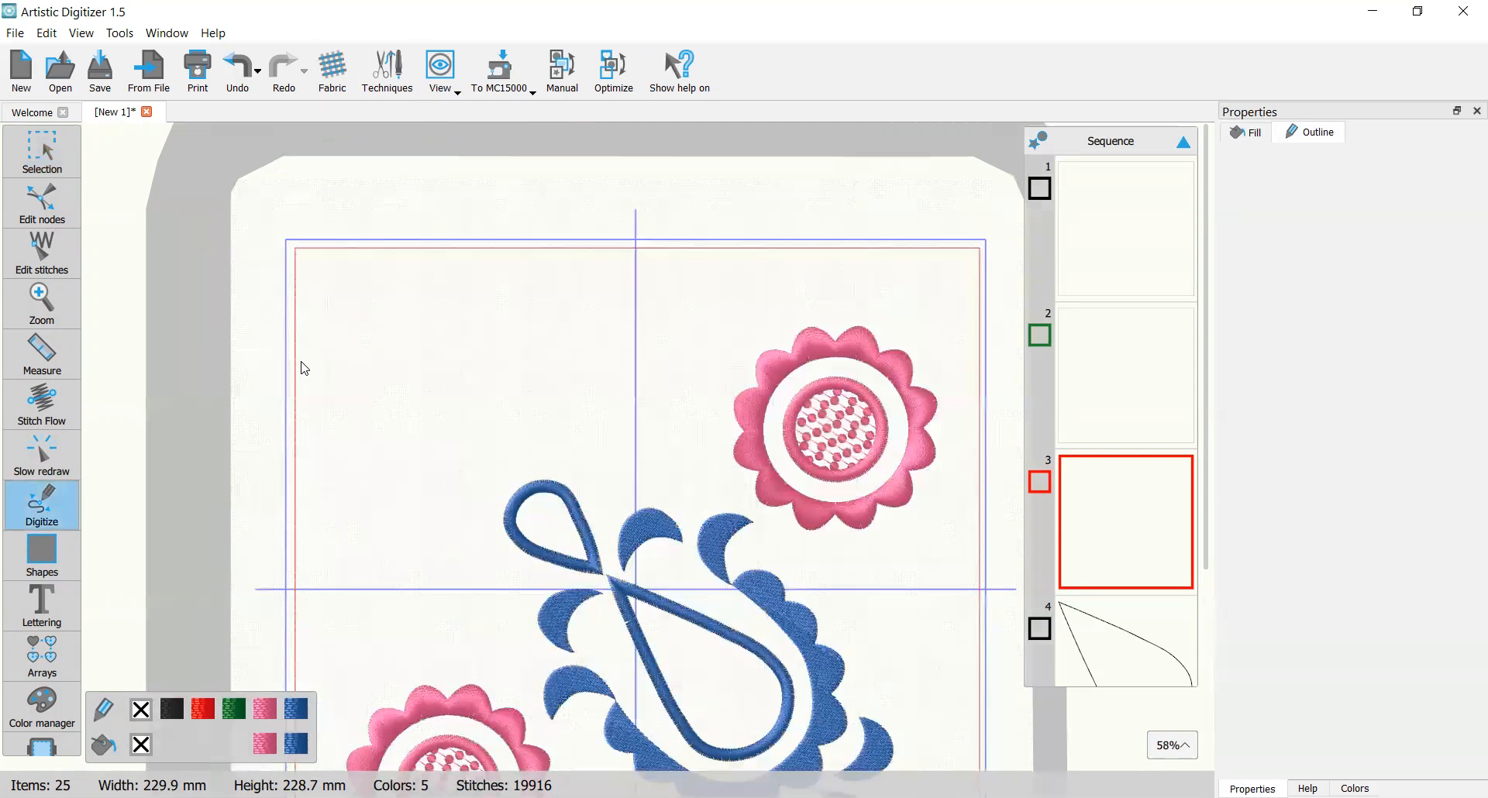
pyautogui.click(297, 248)
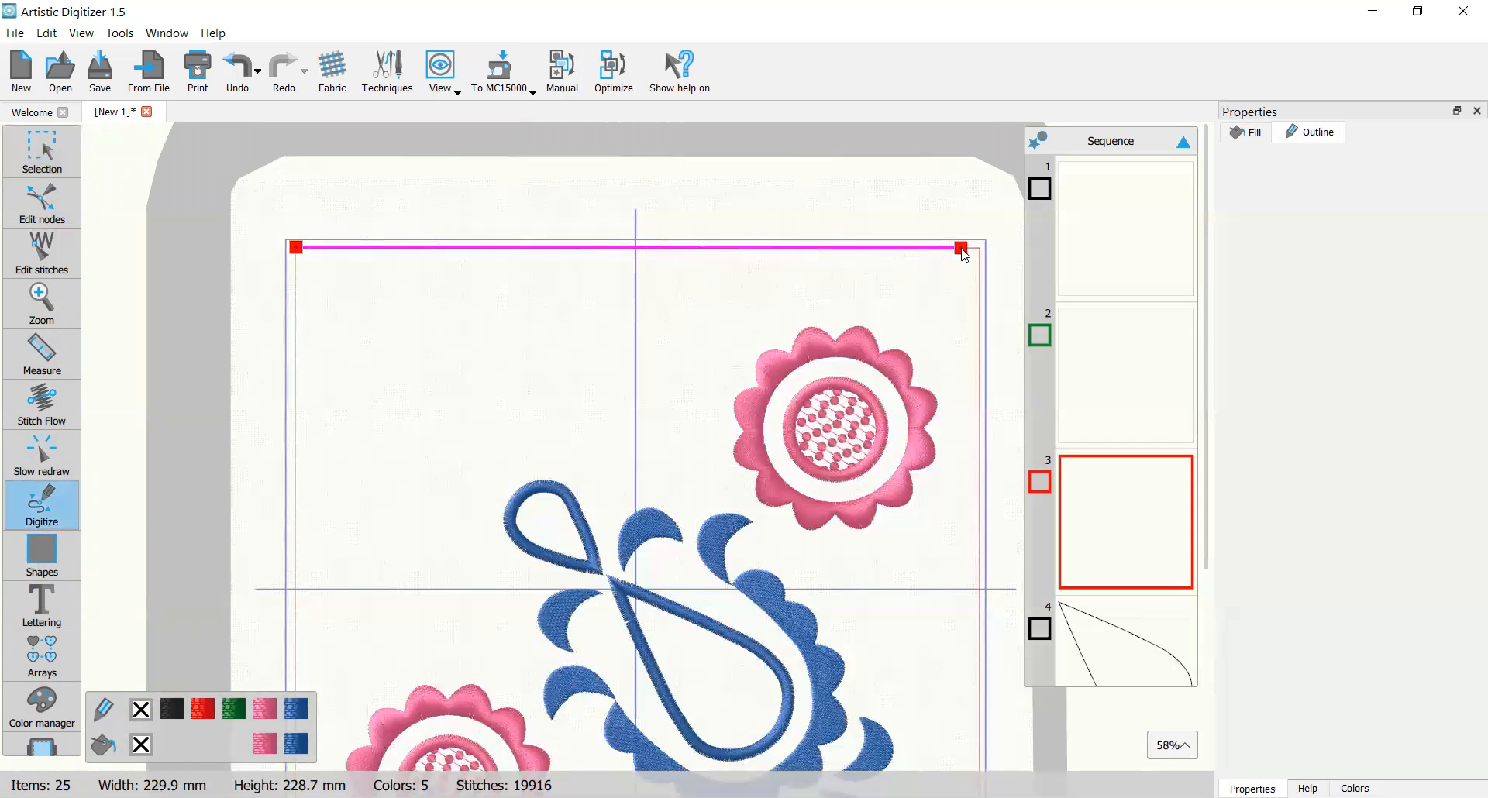
pyautogui.scroll(3, 980, 255)
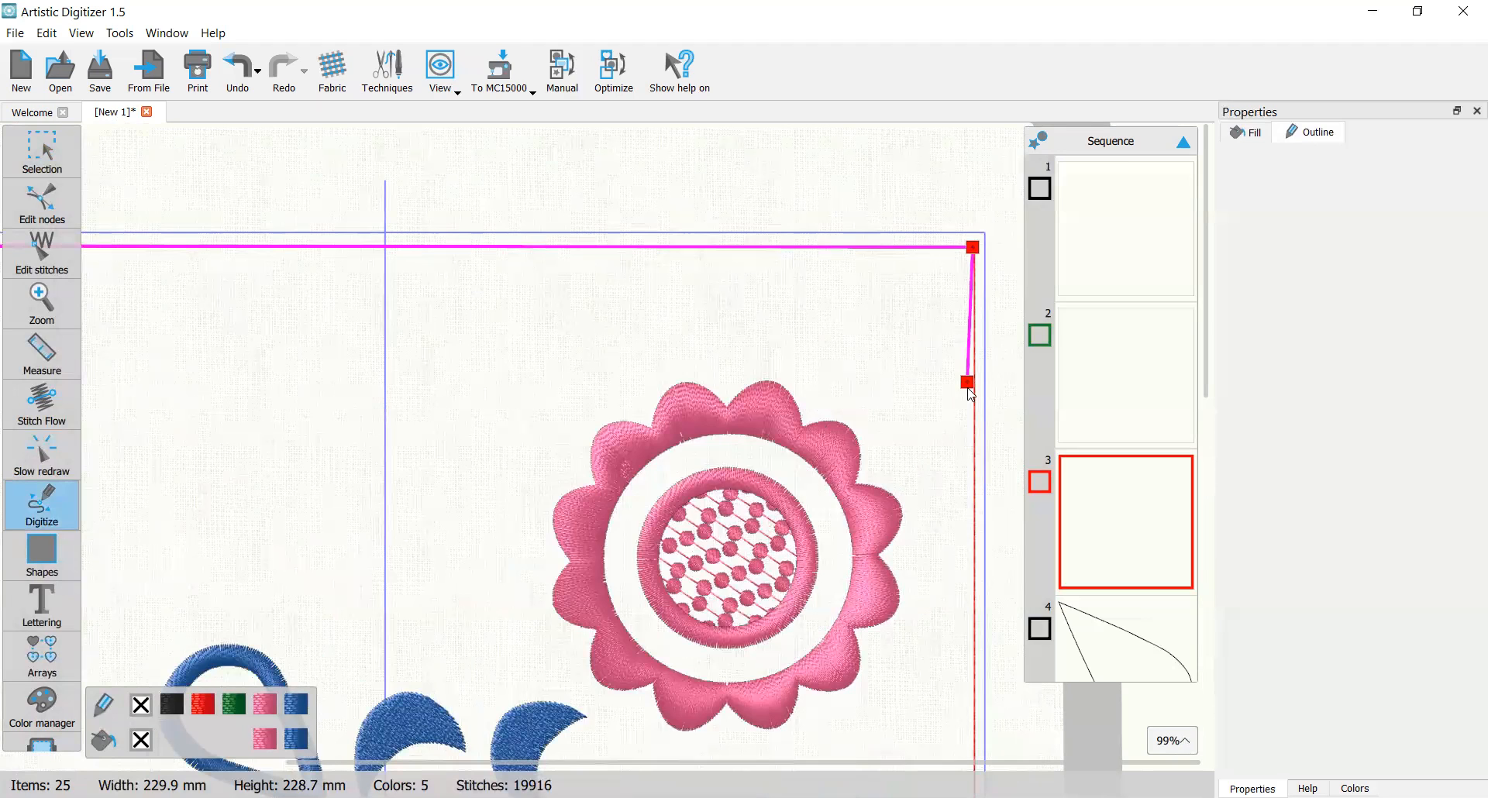
pyautogui.click(974, 431)
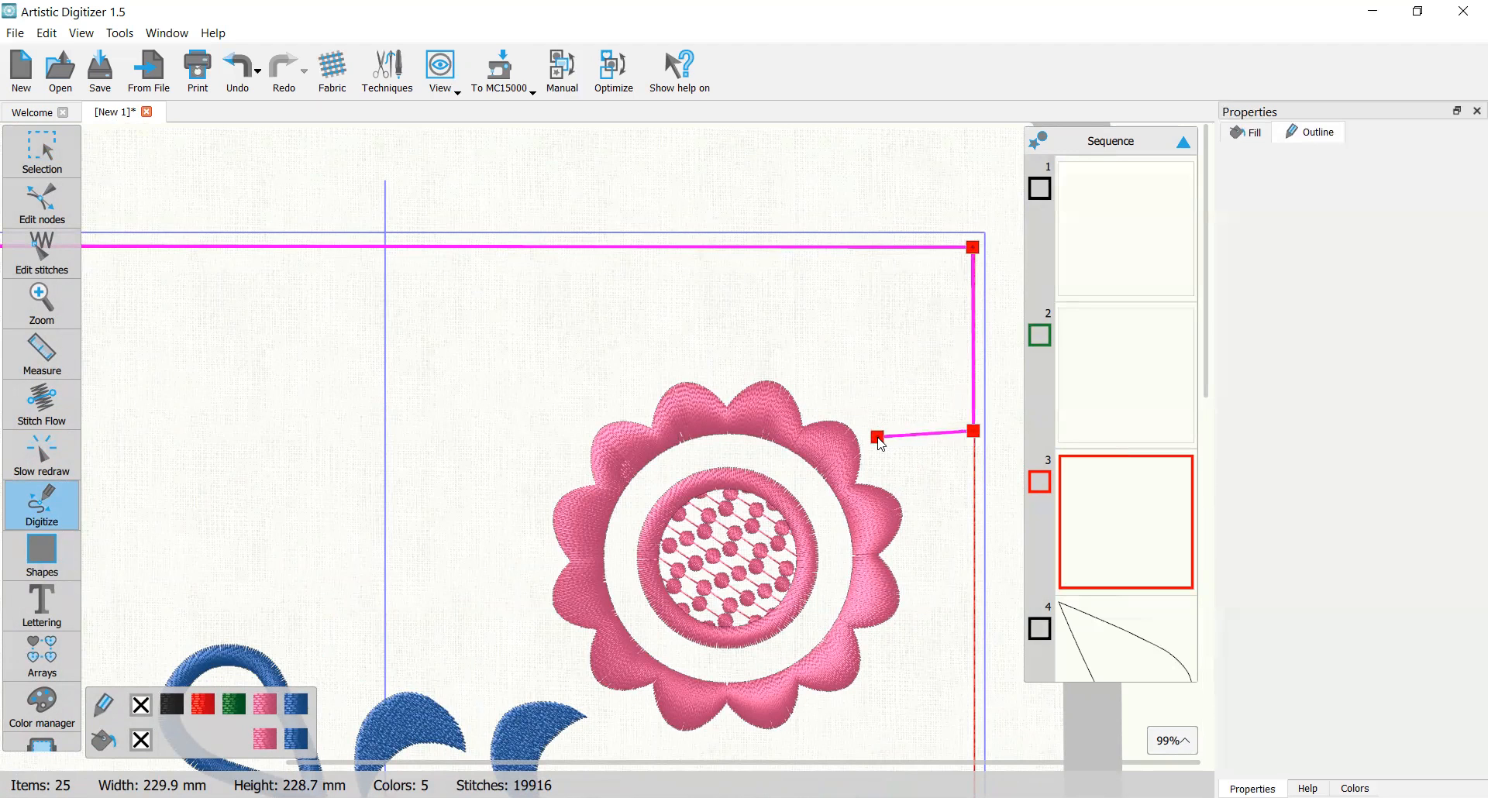
# Step: Continue the outline from the rectangle's edge over the upper pink flower, curving just outside its top petals
pyautogui.rightClick(850, 408)
pyautogui.rightClick(811, 408)
pyautogui.press('BackSpace')
pyautogui.click(813, 403)
pyautogui.rightClick(772, 363)
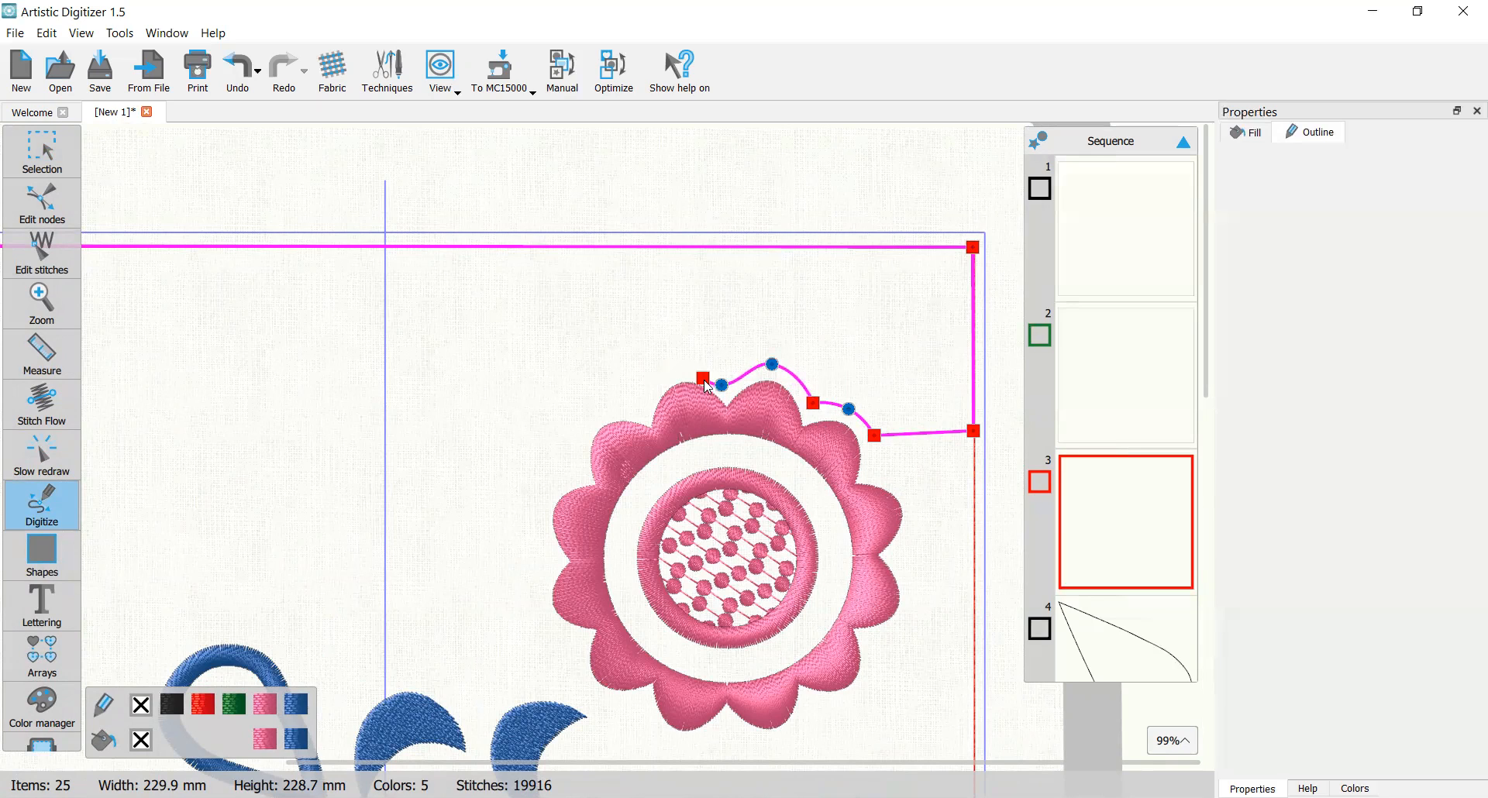
pyautogui.click(724, 379)
pyautogui.rightClick(663, 364)
pyautogui.click(643, 411)
pyautogui.rightClick(579, 425)
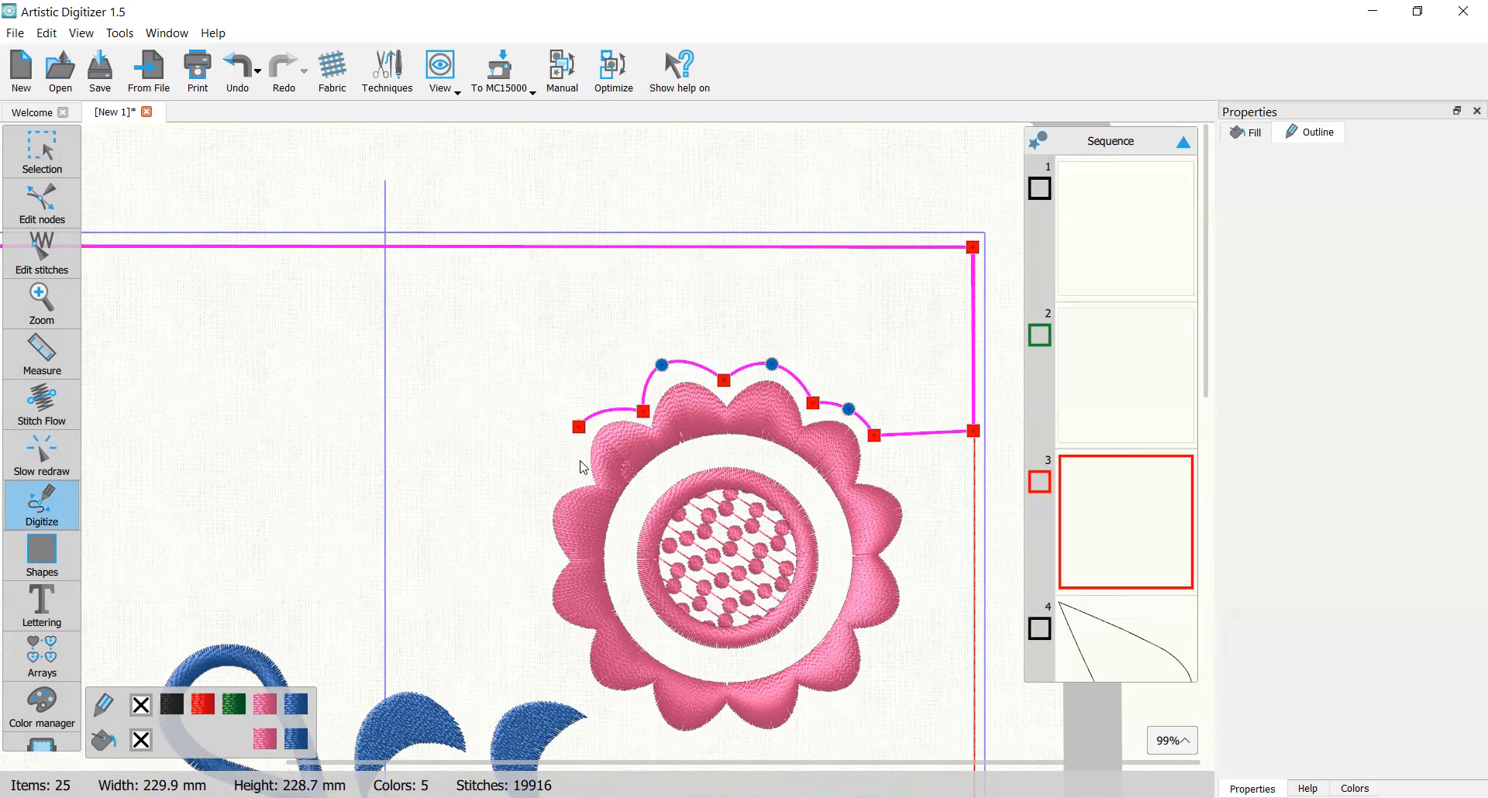
# Step: Continue the outline down the upper pink flower's left side, curving around each petal to the gap beside the blue crescents
pyautogui.click(580, 476)
pyautogui.rightClick(534, 517)
pyautogui.click(552, 558)
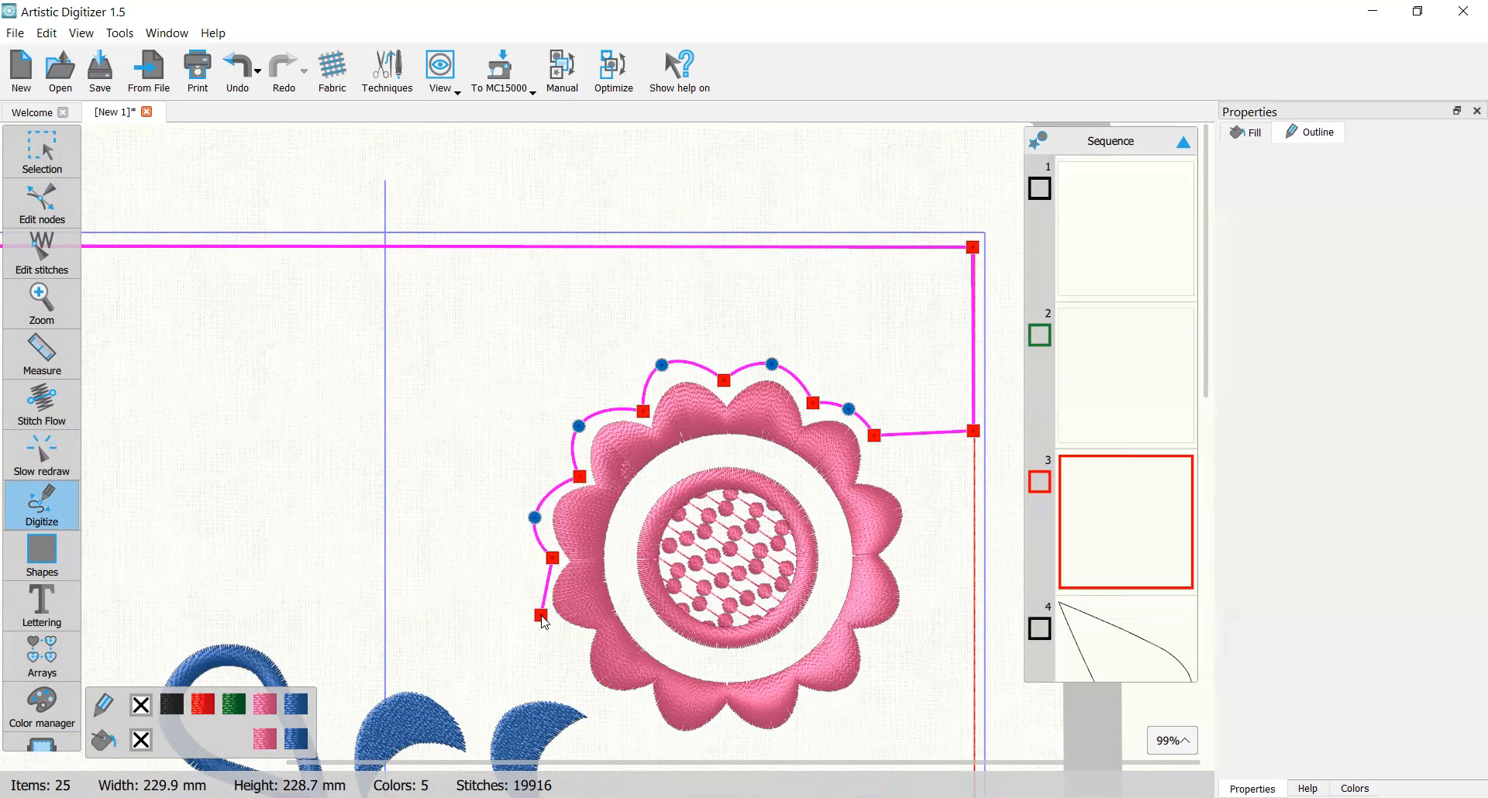
pyautogui.rightClick(539, 612)
pyautogui.scroll(-1, 550, 672)
pyautogui.click(578, 592)
pyautogui.click(576, 632)
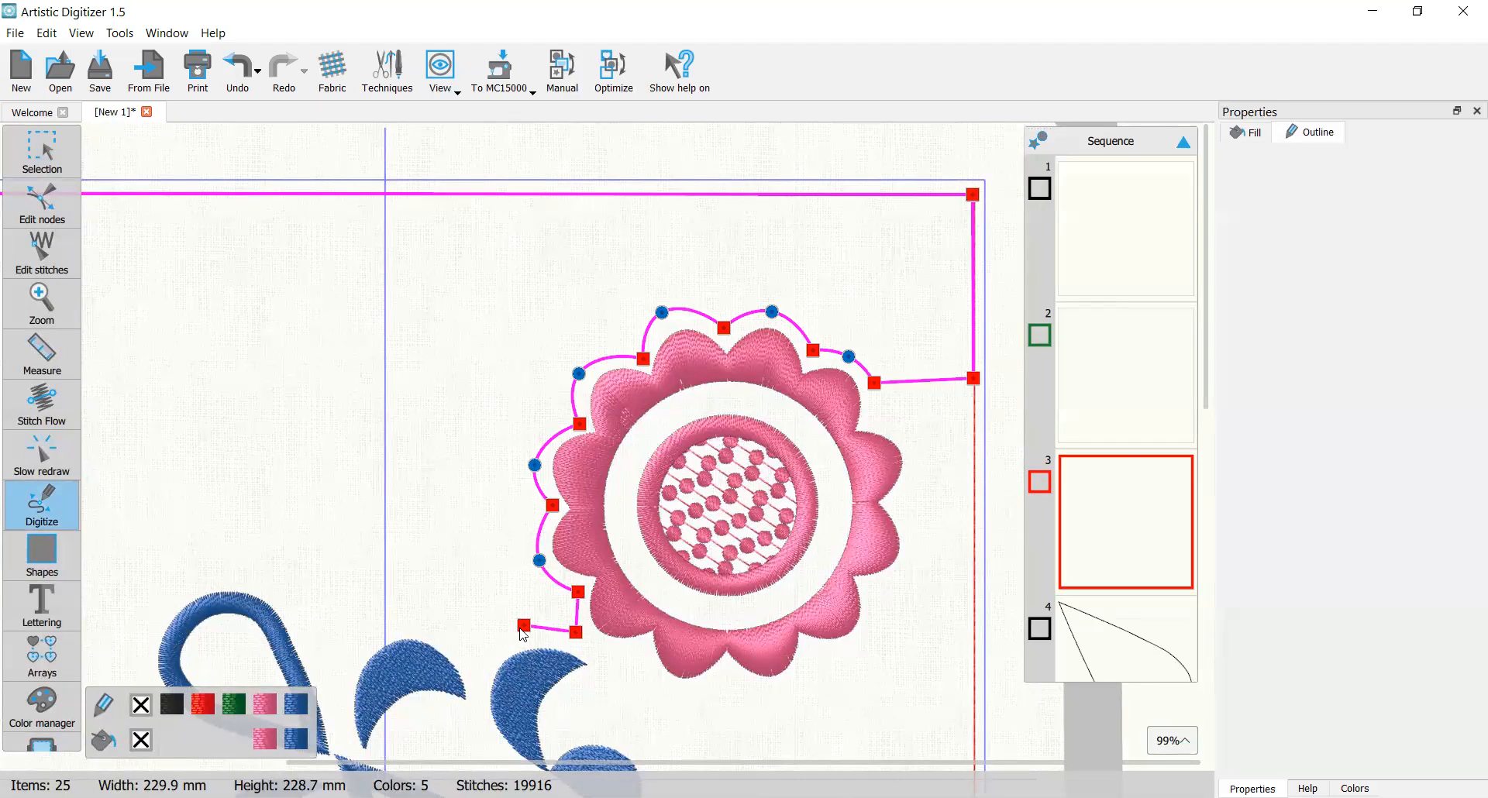
# Step: Carry the outline in arcs over the two upper blue crescents to the notch beside the small blue teardrop
pyautogui.rightClick(517, 634)
pyautogui.click(473, 661)
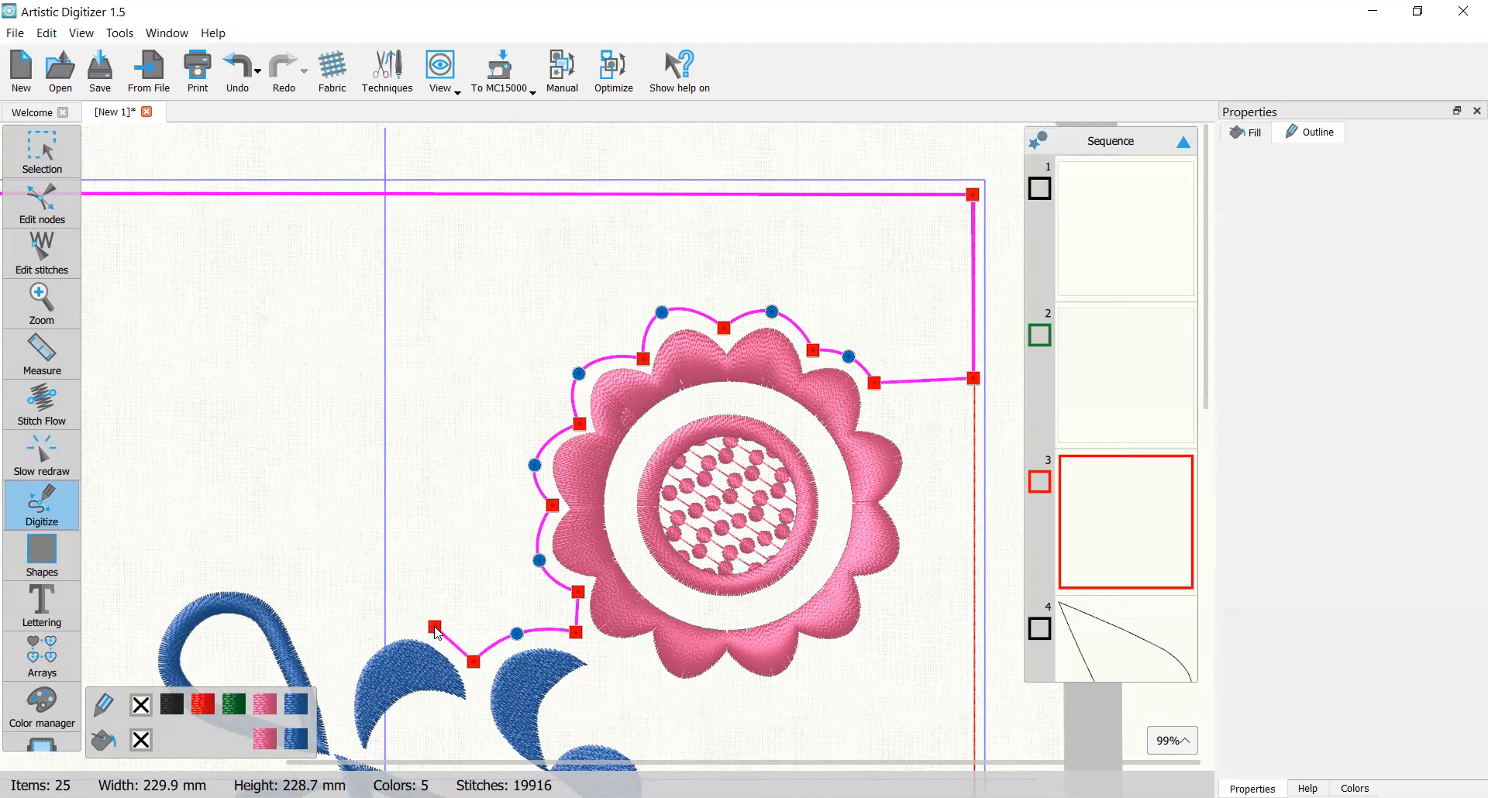
pyautogui.rightClick(434, 626)
pyautogui.rightClick(381, 626)
pyautogui.scroll(-4, 339, 680)
pyautogui.scroll(-1, 339, 680)
pyautogui.click(335, 416)
# Step: Curve the outline around the upper blue teardrop loop and back in to a corner above the left crescent
pyautogui.rightClick(316, 358)
pyautogui.rightClick(275, 310)
pyautogui.rightClick(199, 309)
pyautogui.rightClick(146, 361)
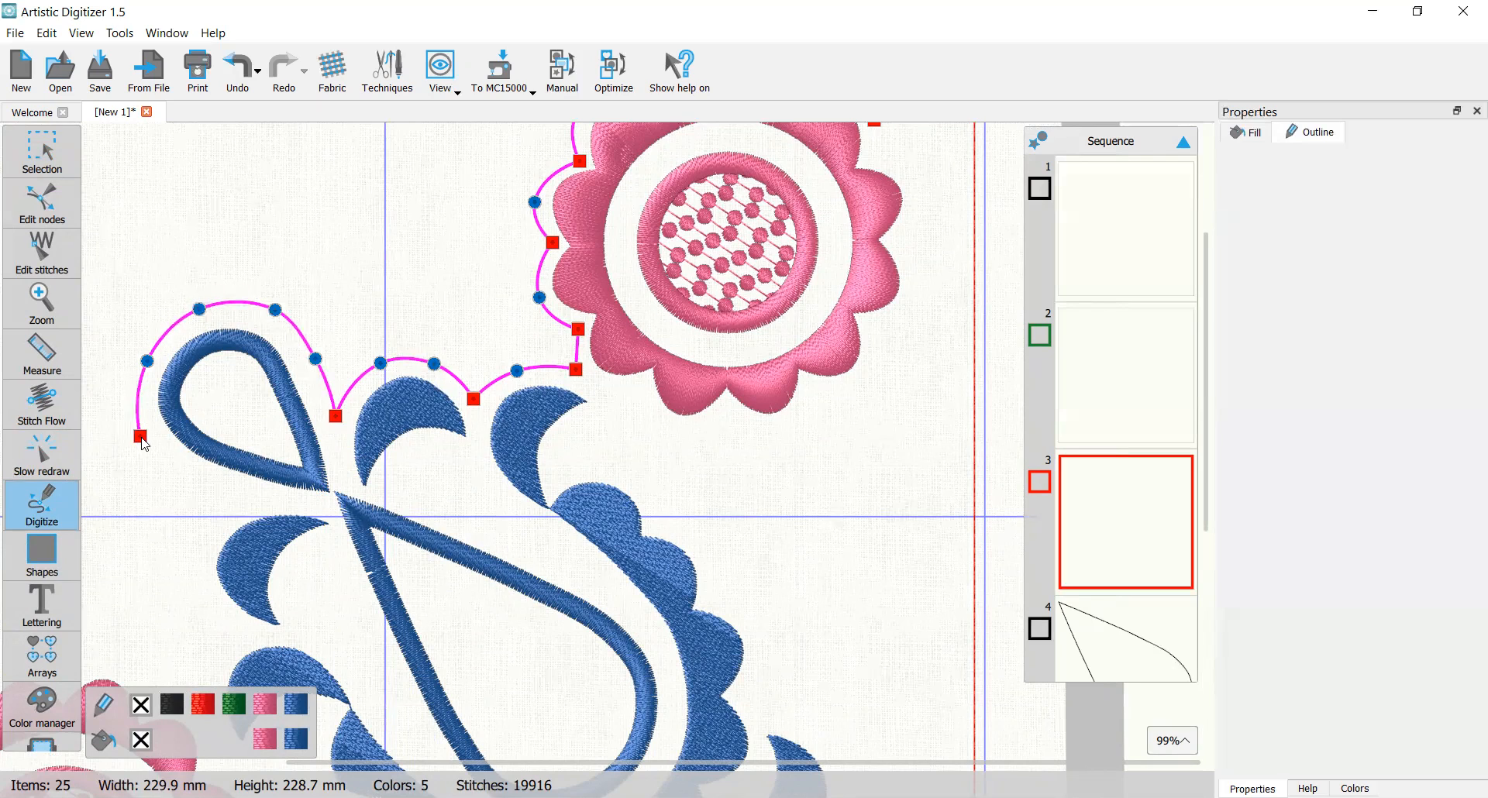
pyautogui.rightClick(145, 440)
pyautogui.rightClick(190, 481)
pyautogui.click(234, 497)
# Step: Curve the outline around the left blue crescent and down beside the next crescent toward the lower pink flower
pyautogui.rightClick(204, 533)
pyautogui.rightClick(207, 592)
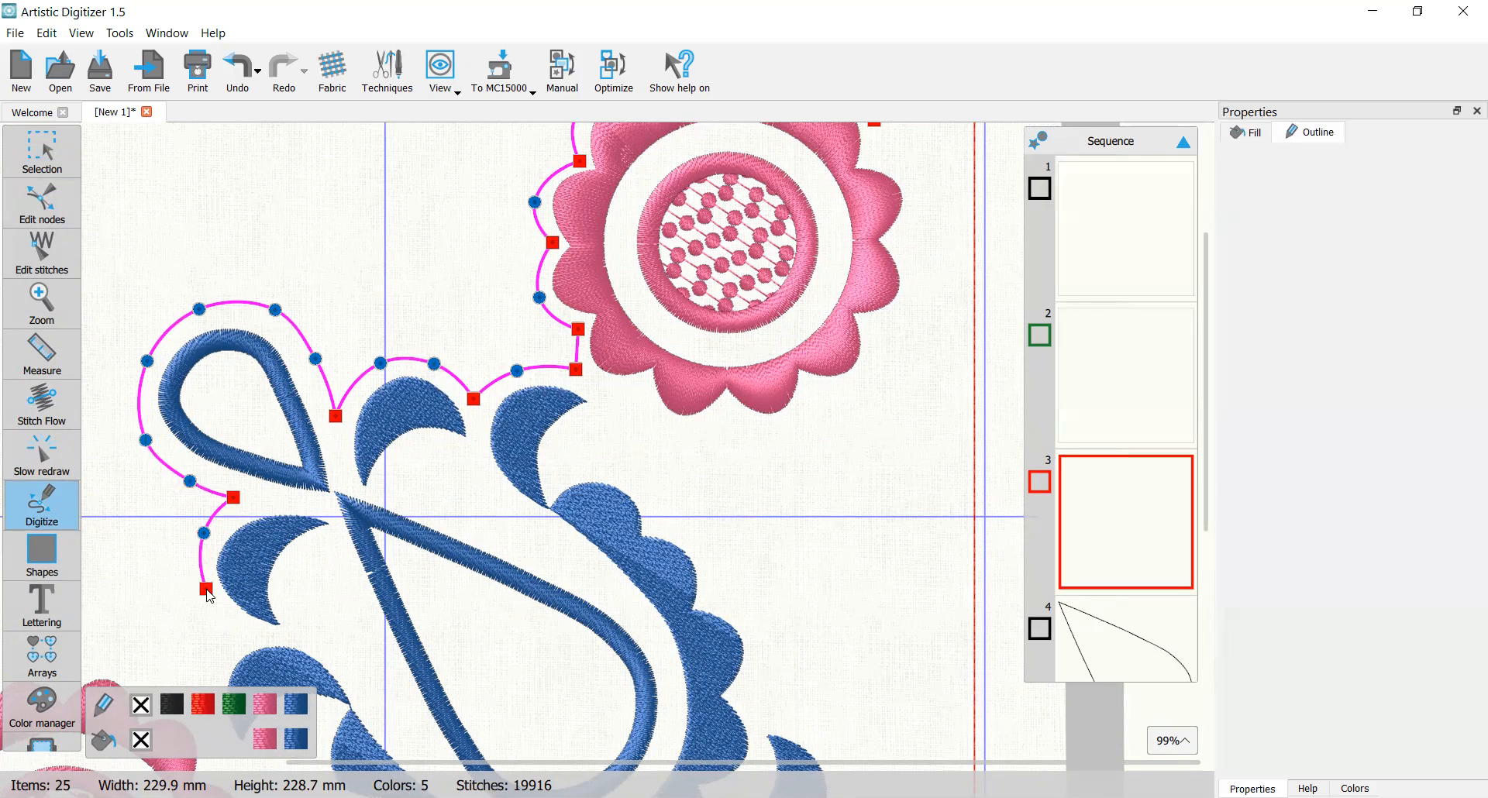
pyautogui.click(237, 632)
pyautogui.hscroll(3, 217, 661)
pyautogui.hscroll(-7, 232, 647)
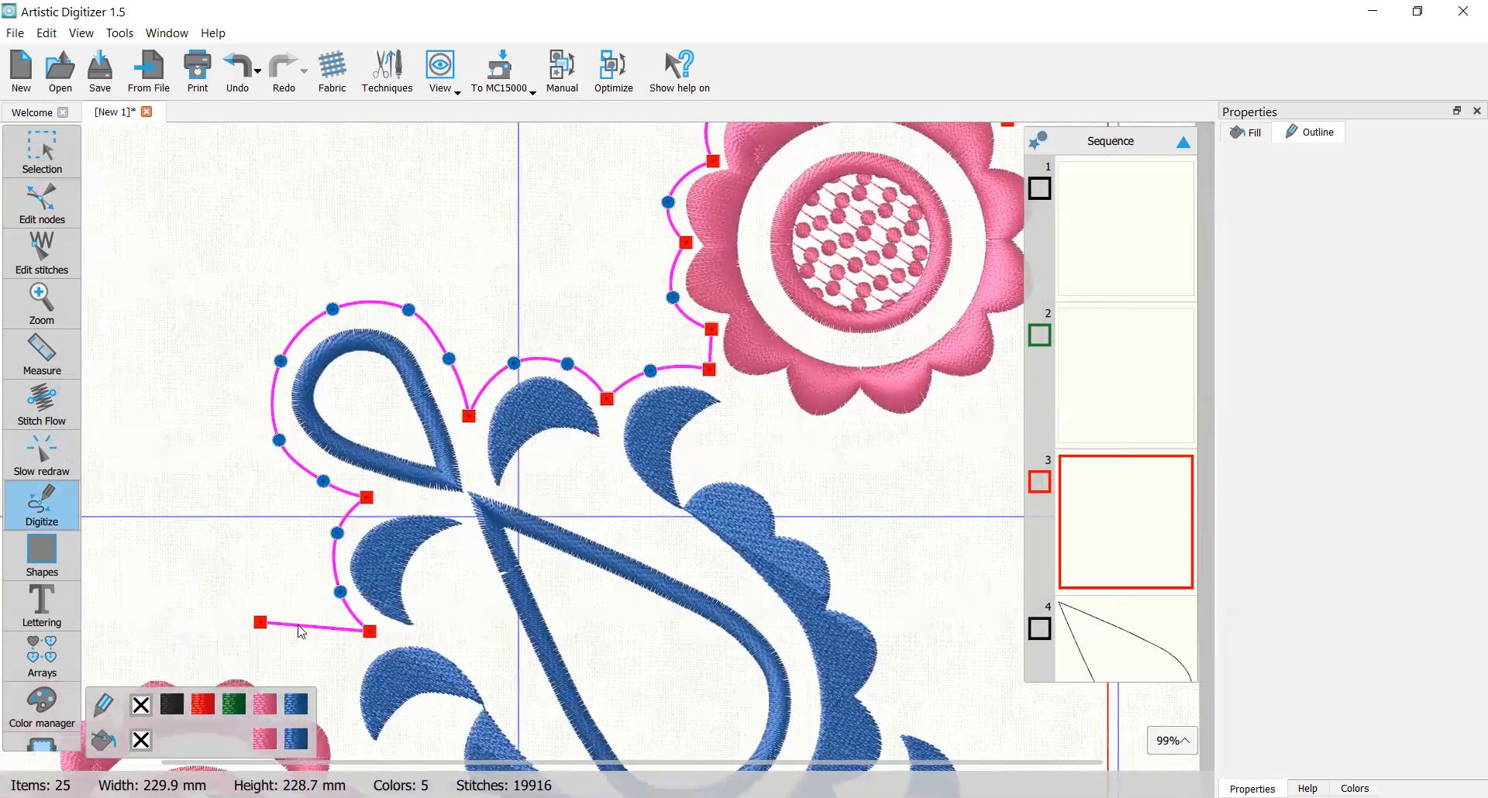
pyautogui.scroll(-5, 306, 630)
pyautogui.scroll(-1, 332, 566)
pyautogui.rightClick(351, 482)
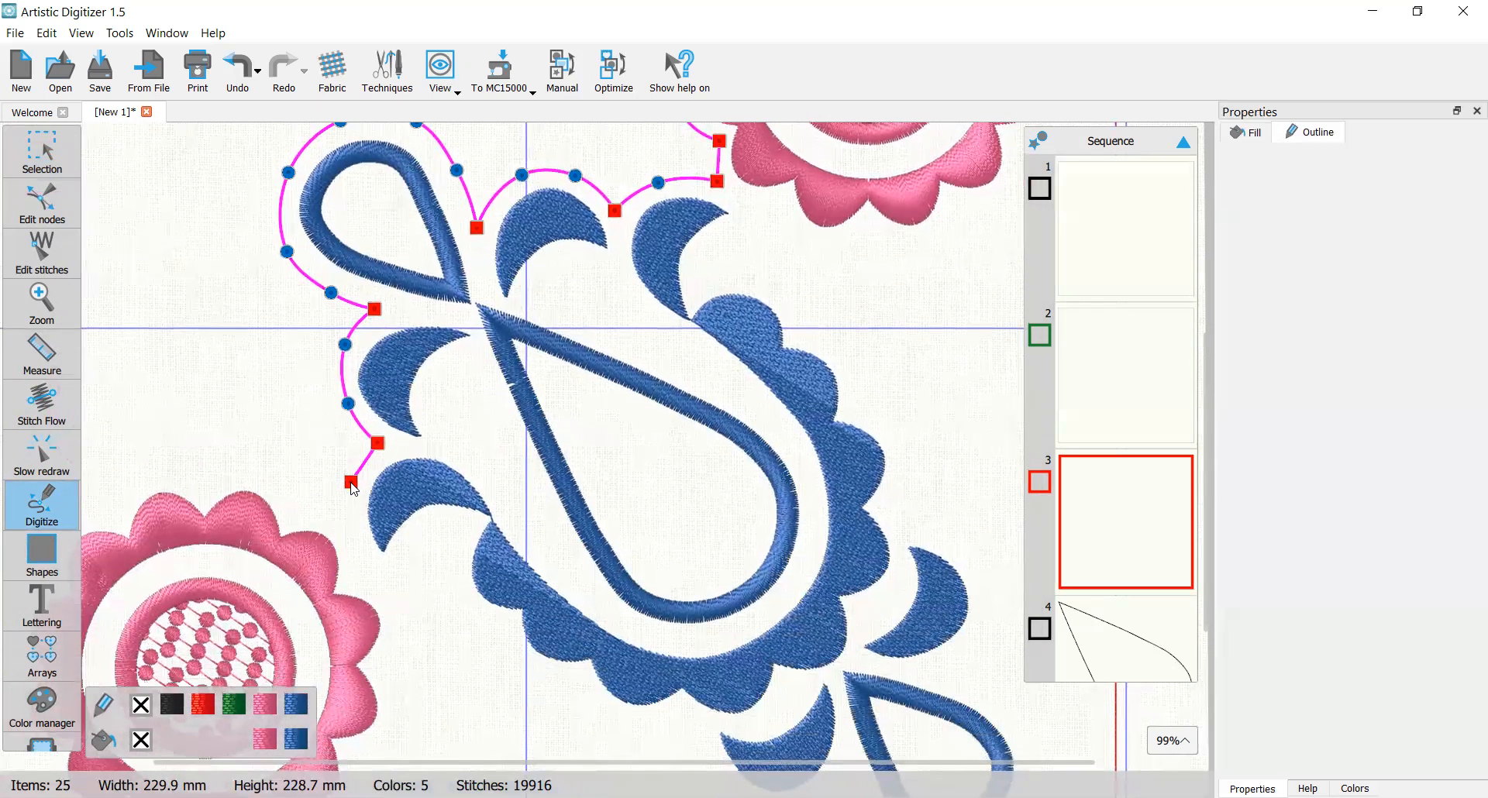
# Step: Continue the outline over the lower pink flower's top petals and around its upper-left petals, with a corner at each notch
pyautogui.rightClick(301, 508)
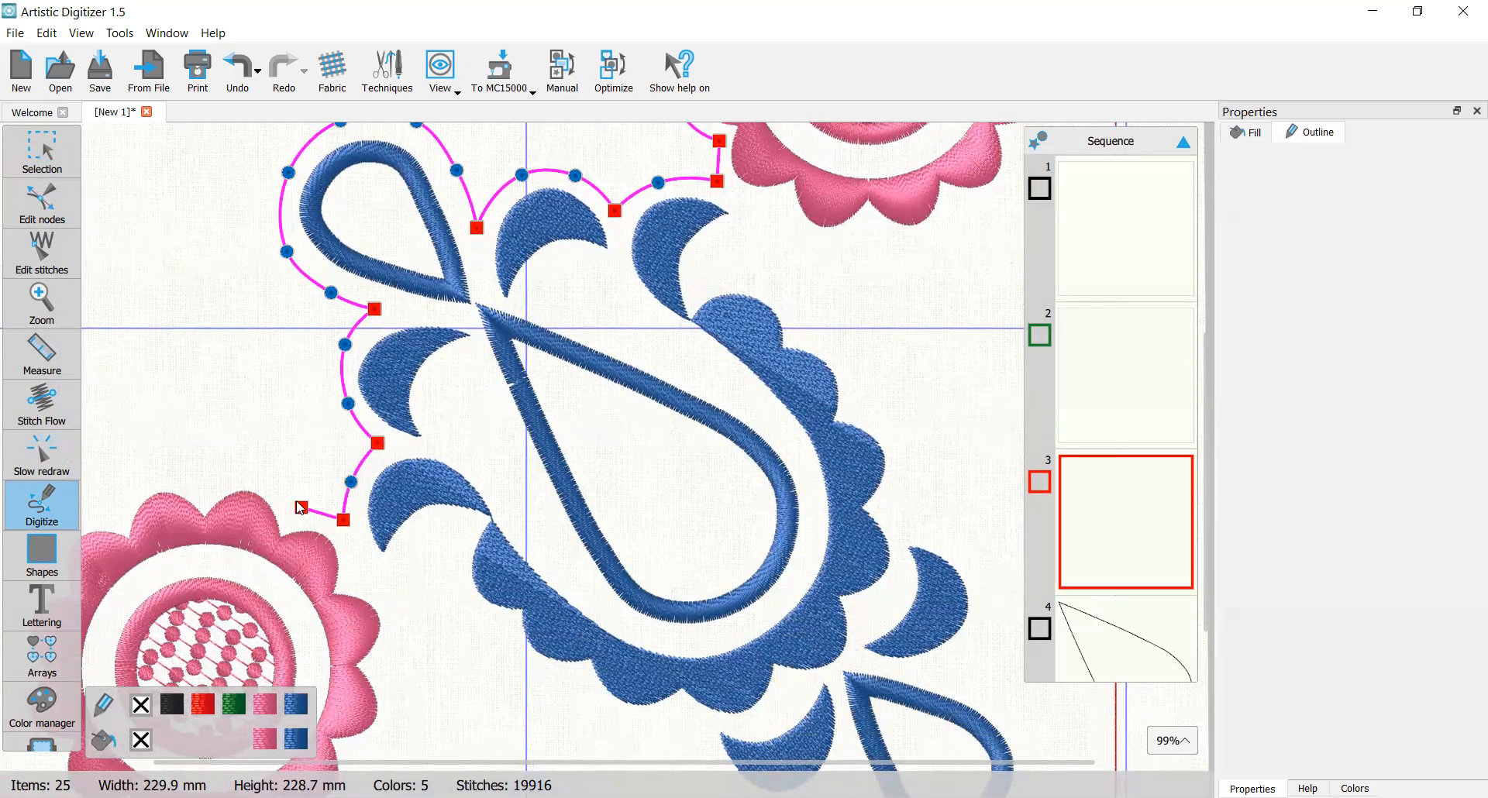
pyautogui.rightClick(256, 468)
pyautogui.click(204, 489)
pyautogui.rightClick(143, 474)
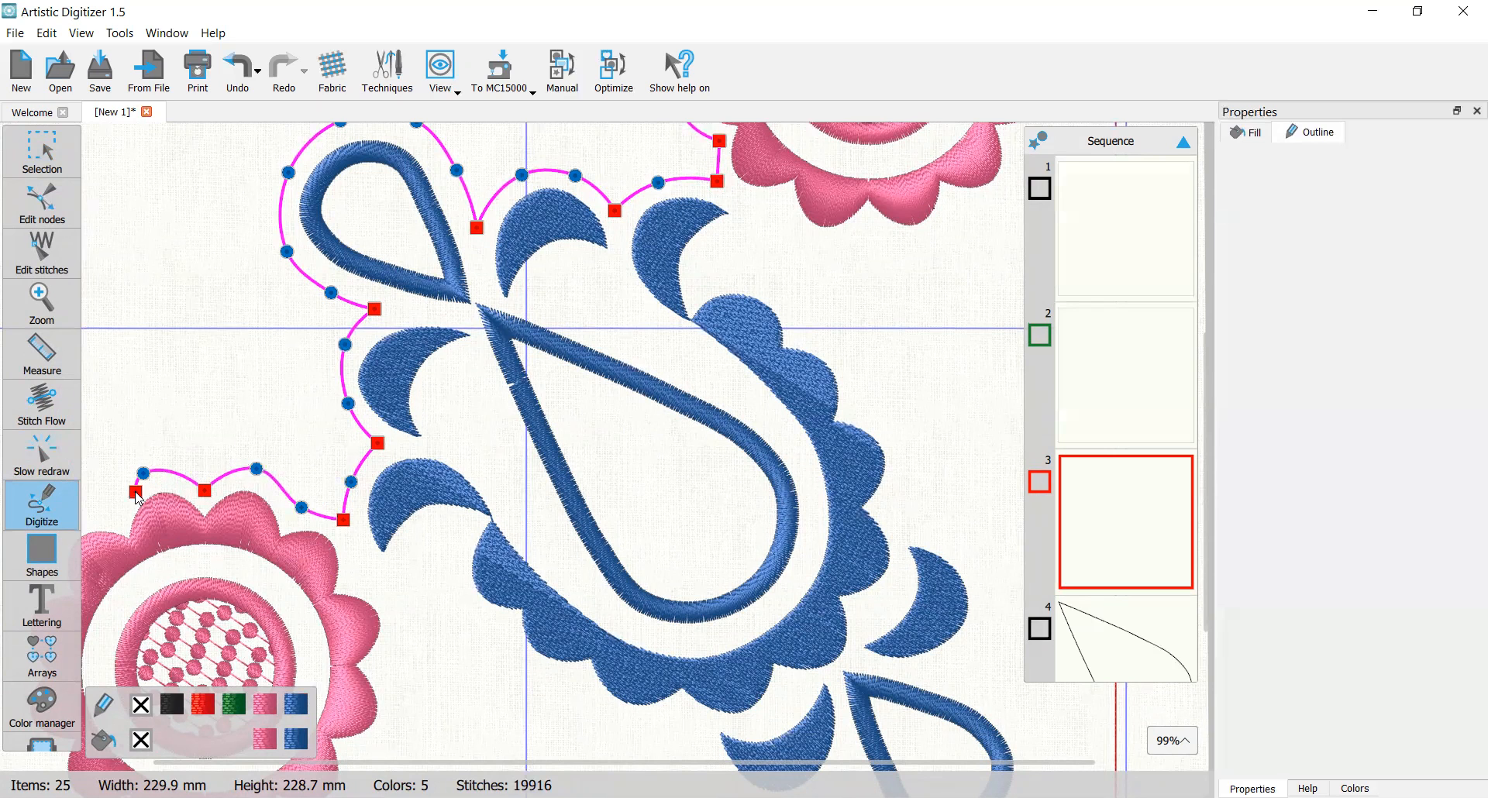
pyautogui.hscroll(-5, 136, 492)
pyautogui.click(300, 516)
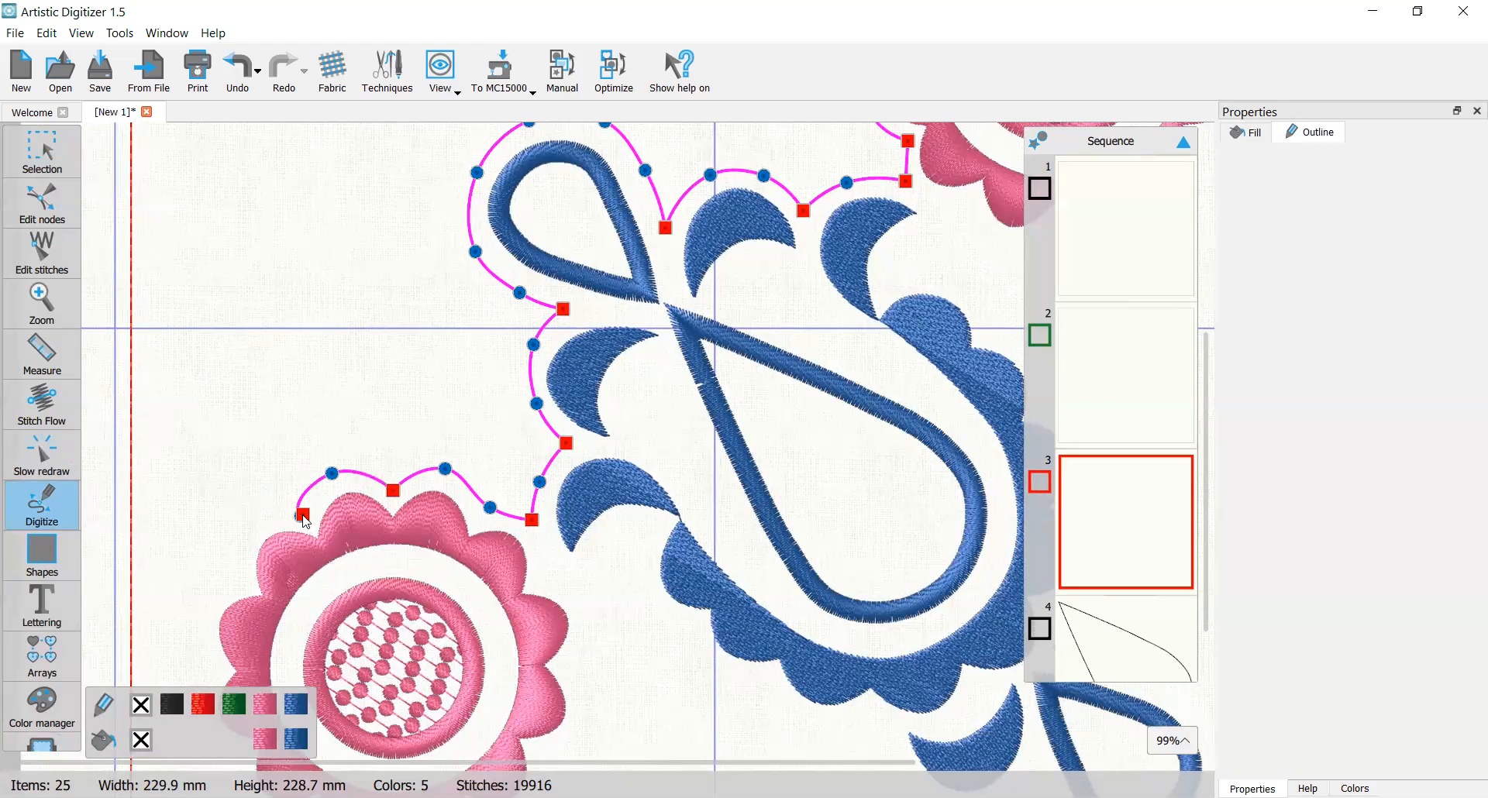
pyautogui.click(245, 518)
pyautogui.click(238, 581)
pyautogui.click(197, 615)
pyautogui.rightClick(195, 620)
pyautogui.scroll(-3, 198, 668)
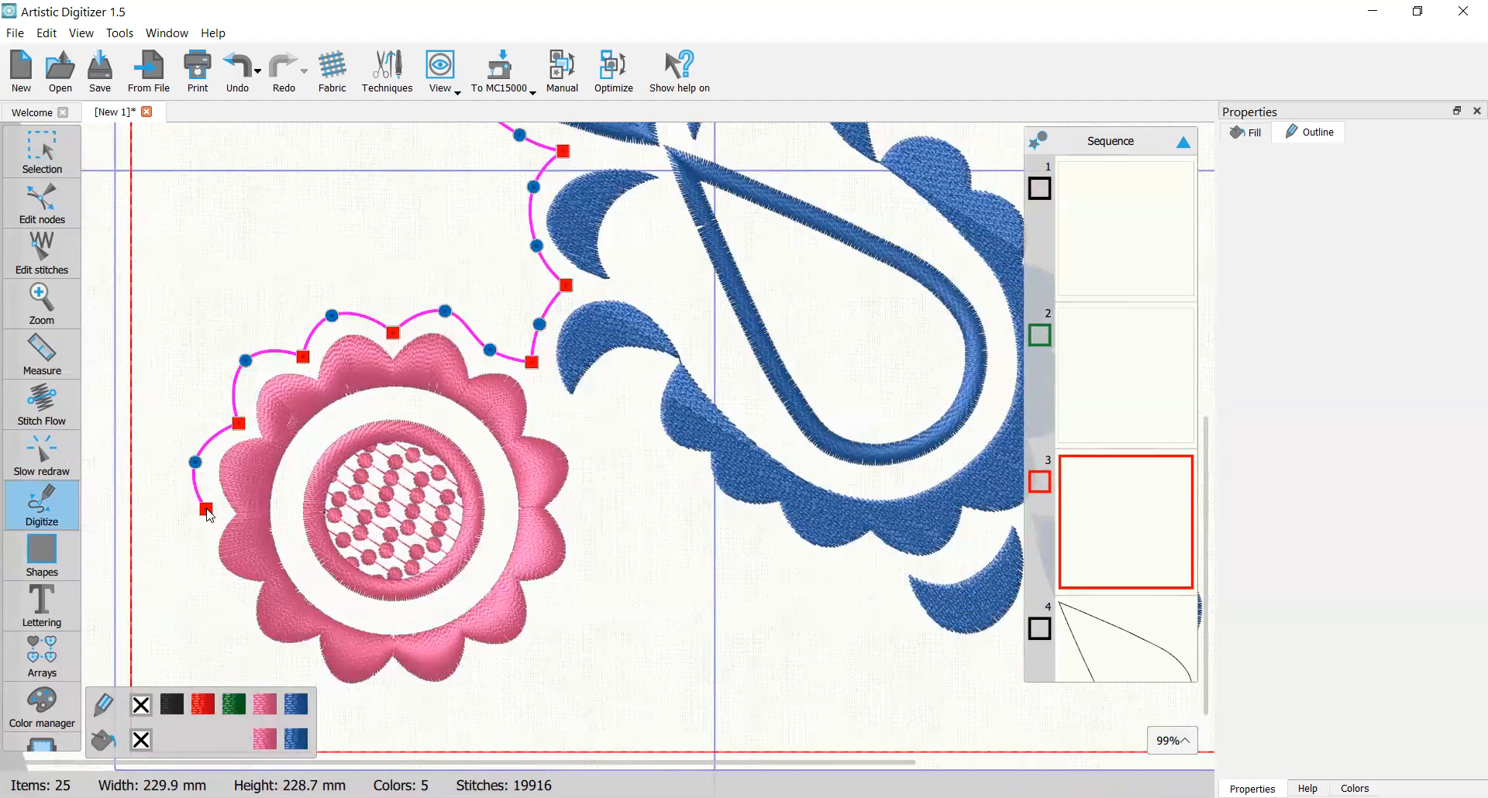
pyautogui.rightClick(209, 512)
pyautogui.press('BackSpace')
pyautogui.click(209, 513)
pyautogui.rightClick(193, 569)
pyautogui.click(230, 598)
pyautogui.scroll(-3, 232, 606)
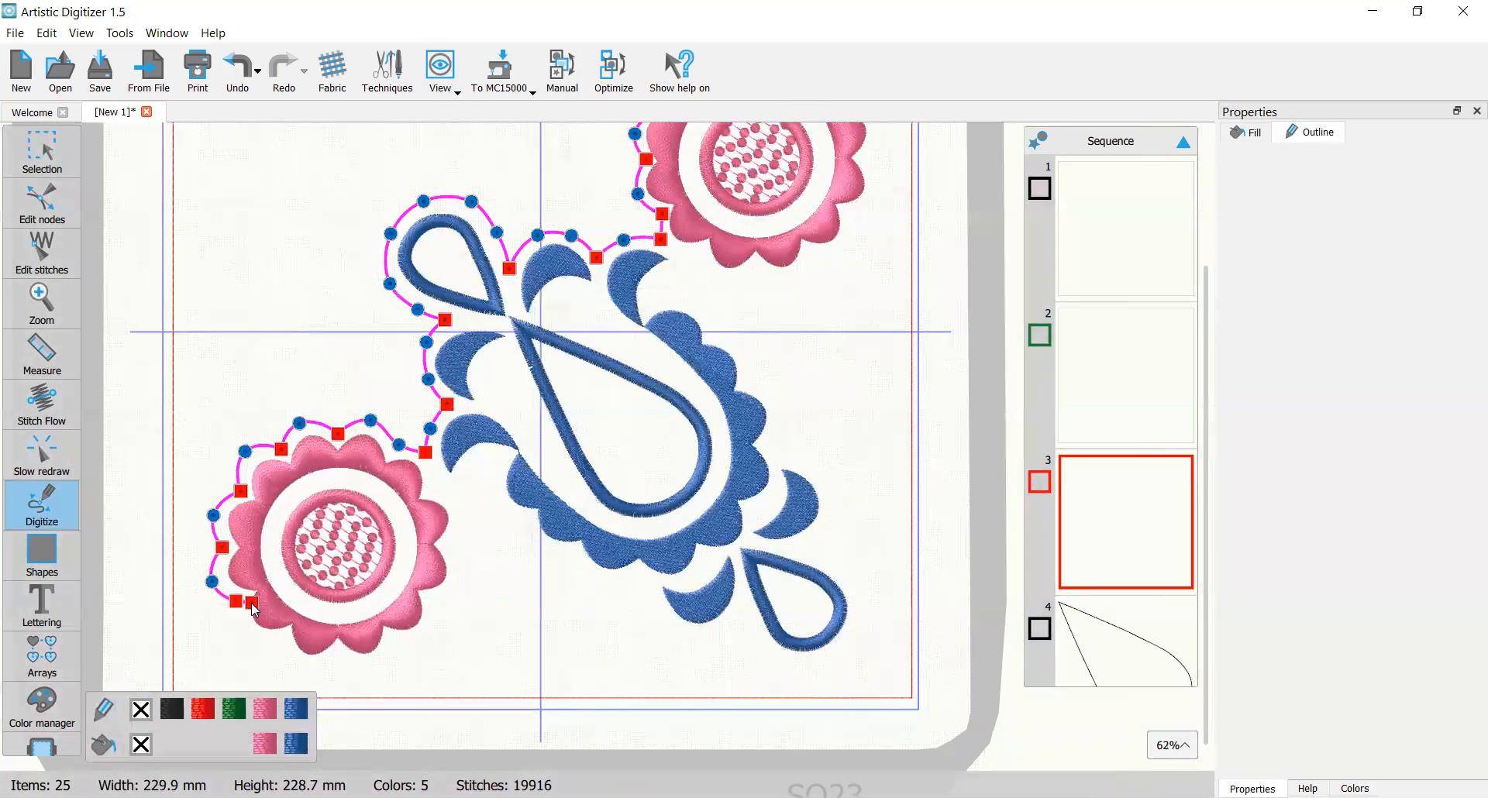
pyautogui.scroll(-1, 254, 608)
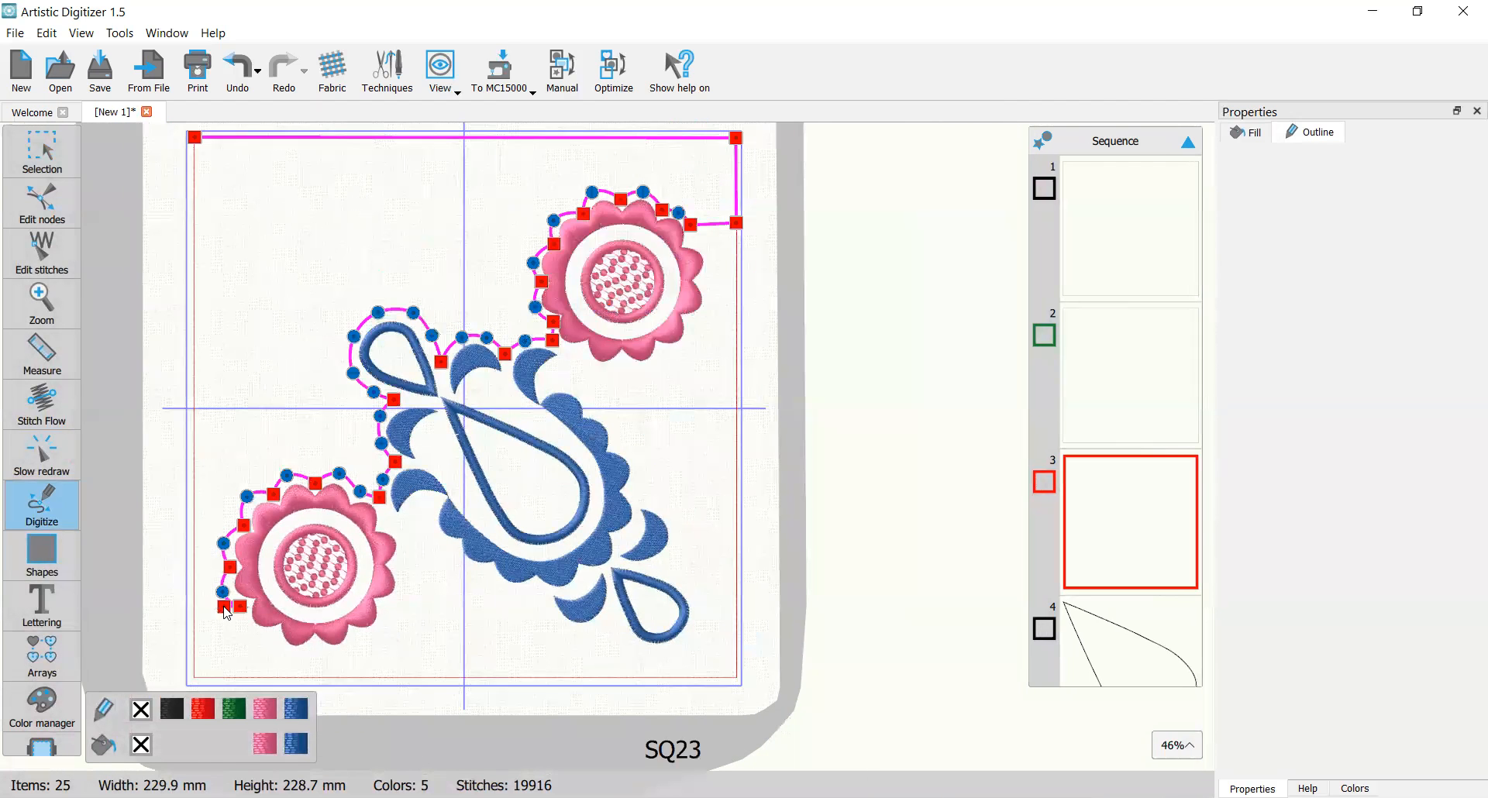
pyautogui.scroll(-1, 246, 623)
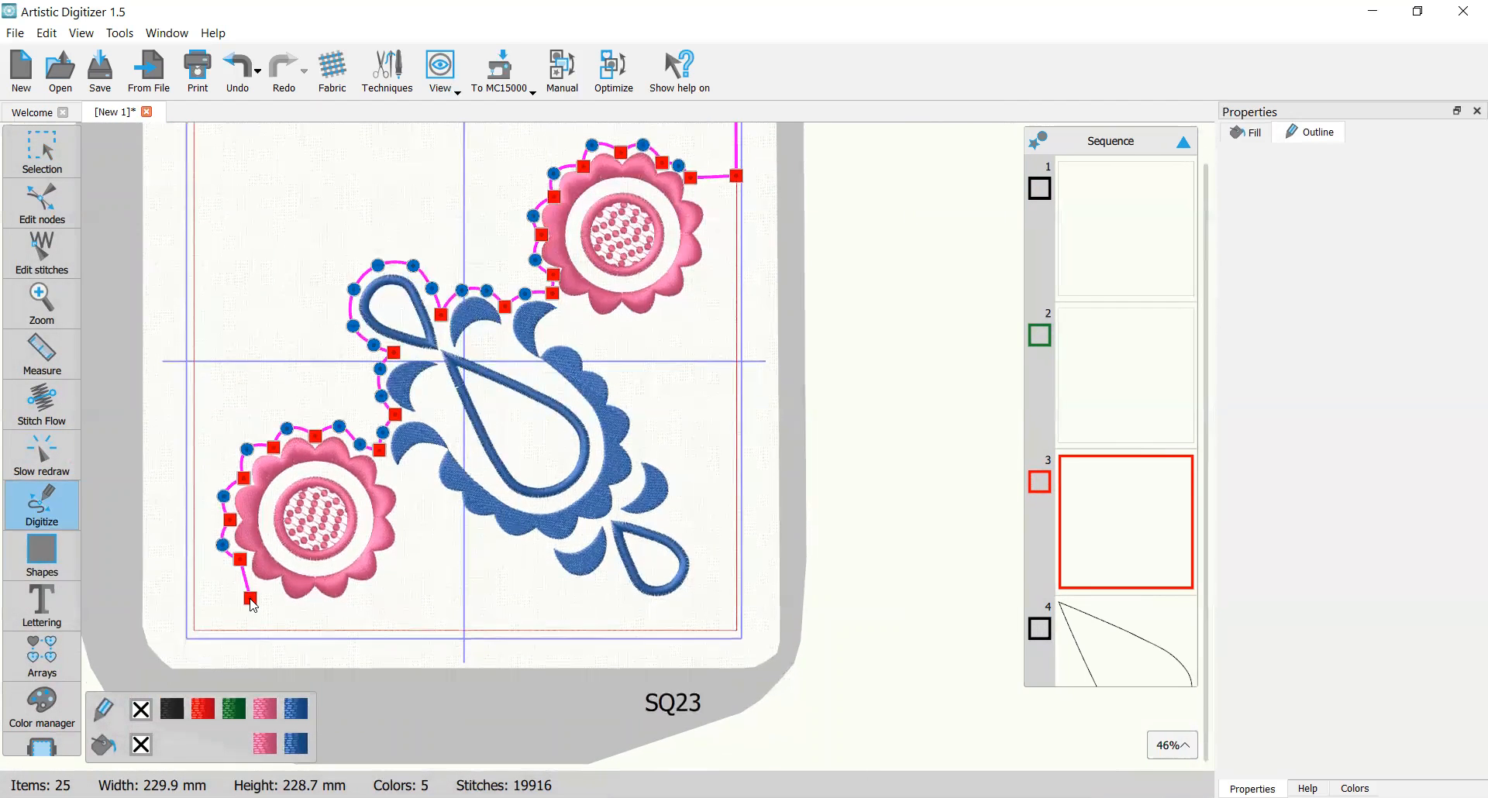
pyautogui.scroll(4, 248, 603)
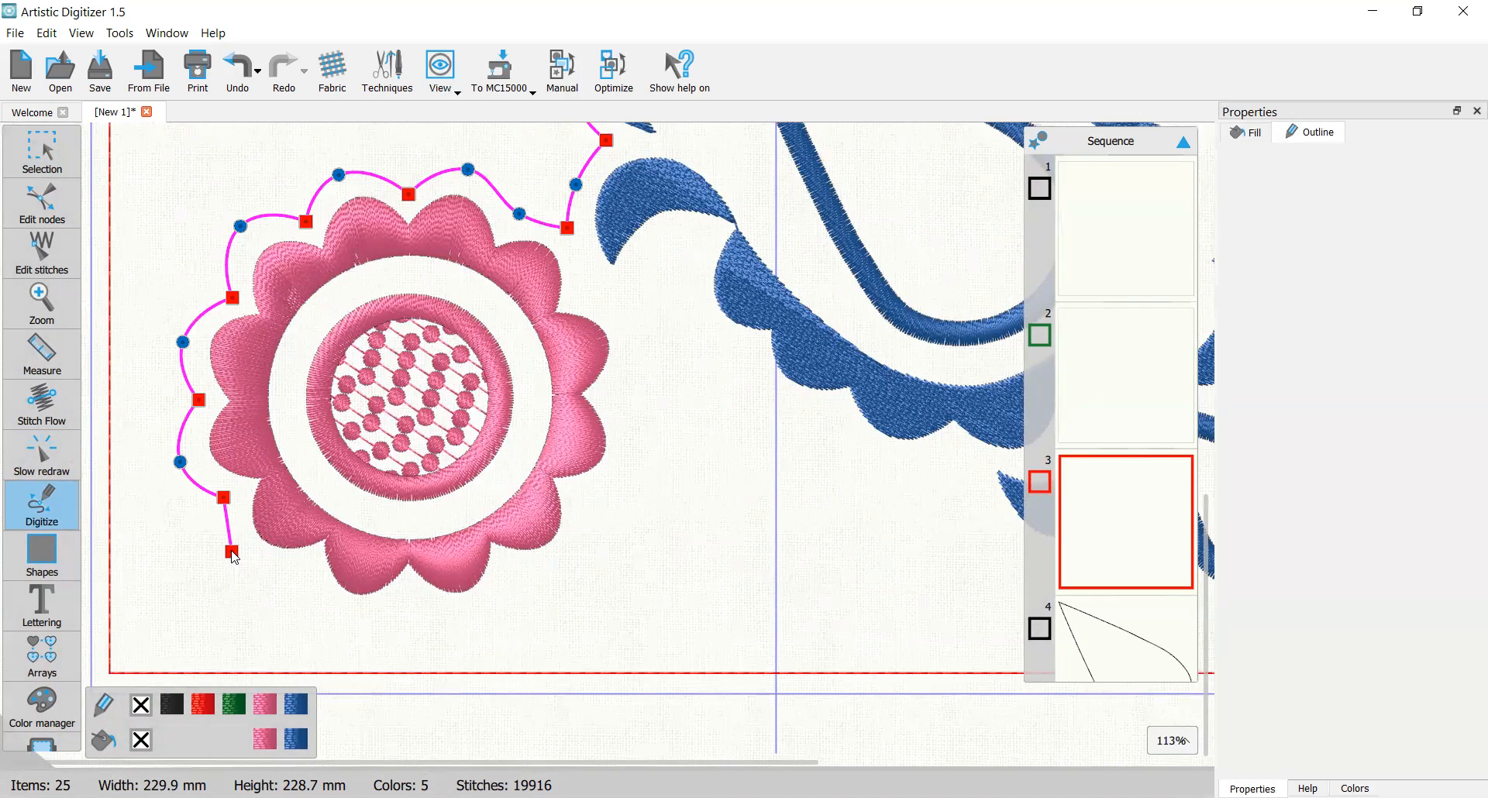
pyautogui.press('BackSpace')
pyautogui.press('BackSpace')
pyautogui.press('BackSpace')
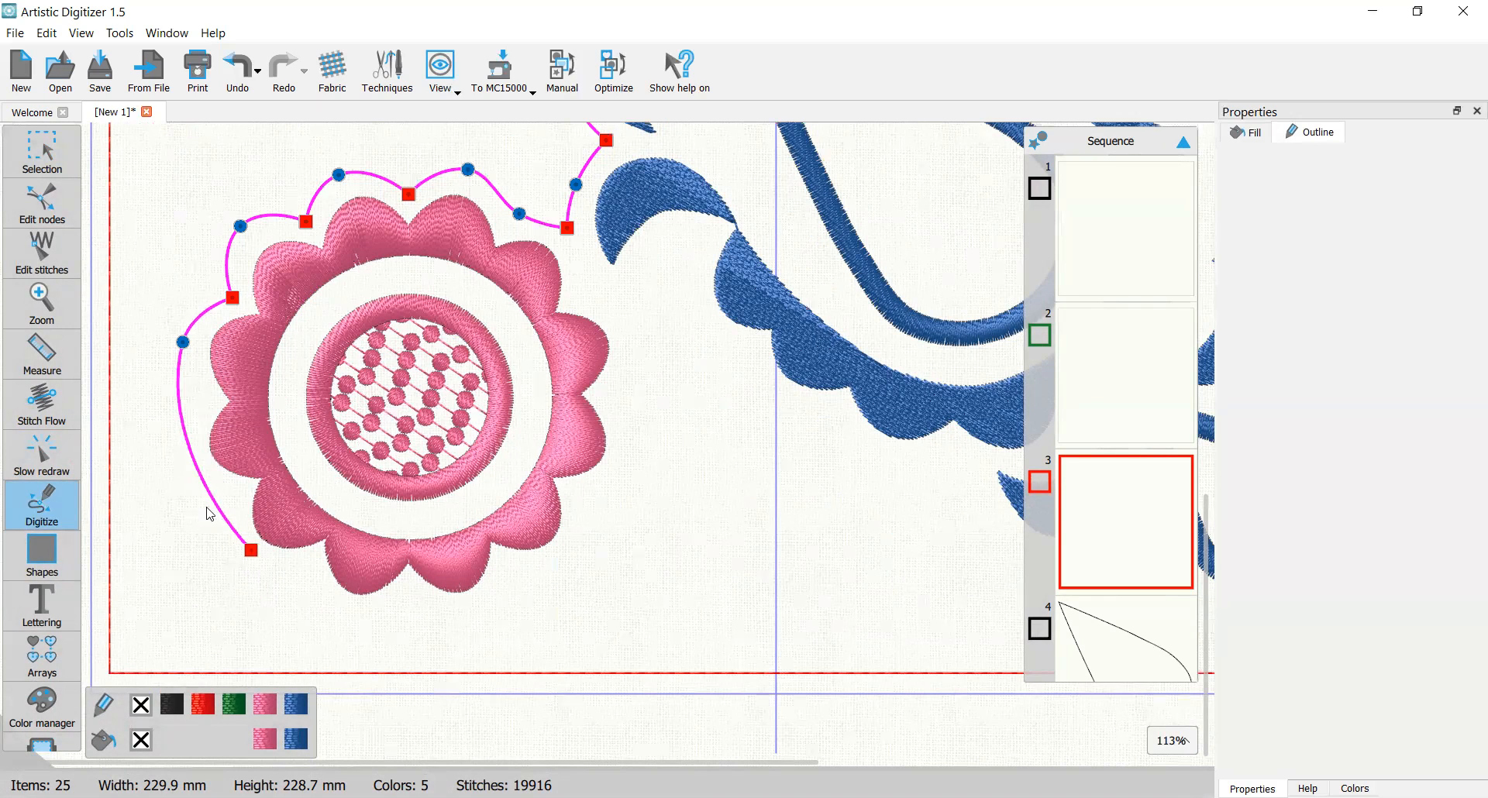
# Step: End the petal curve at the flower's left-side notch and run the outline straight across to the red rectangle's left edge
pyautogui.click(199, 394)
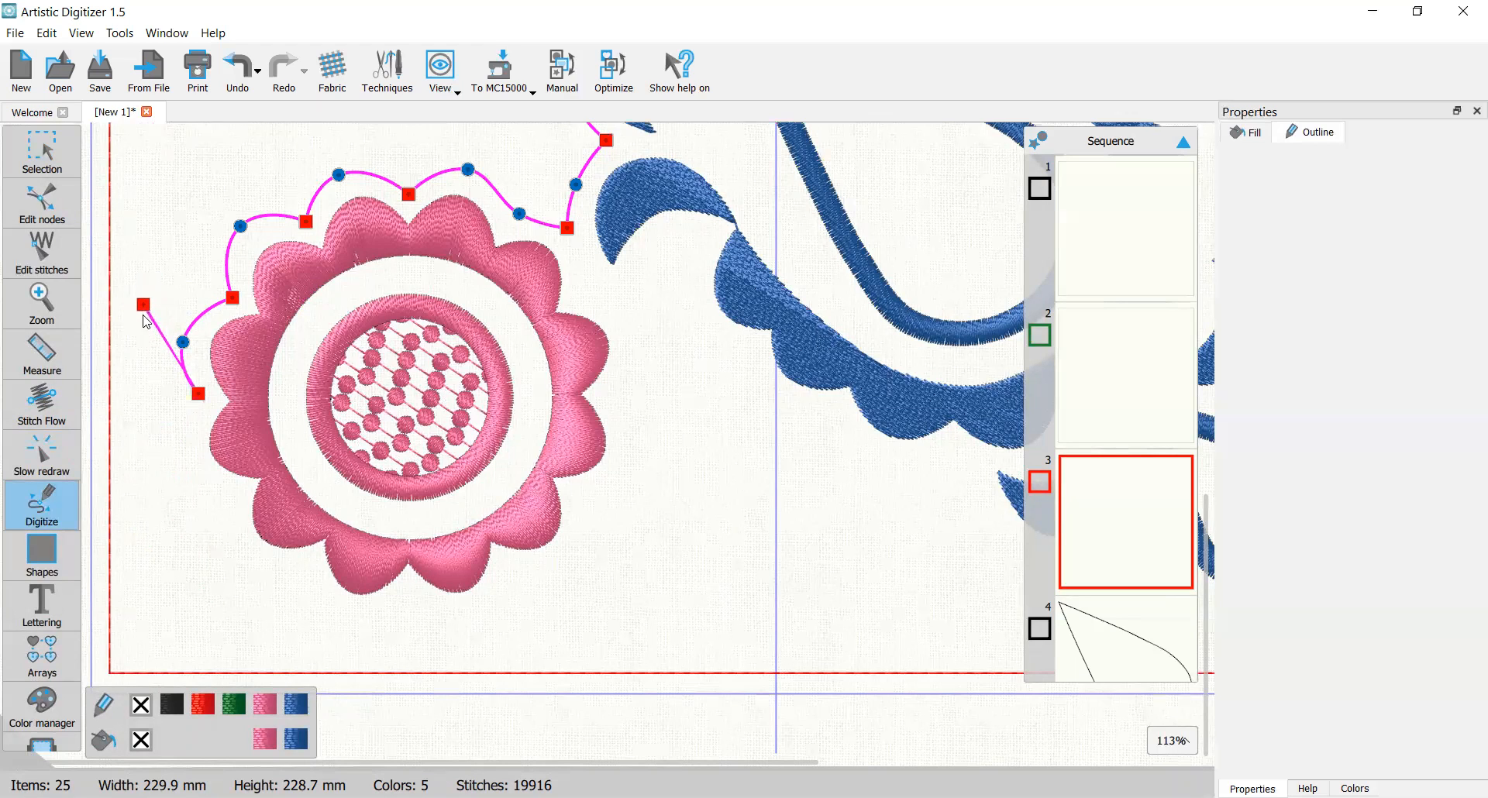
pyautogui.click(149, 409)
pyautogui.scroll(2, 123, 397)
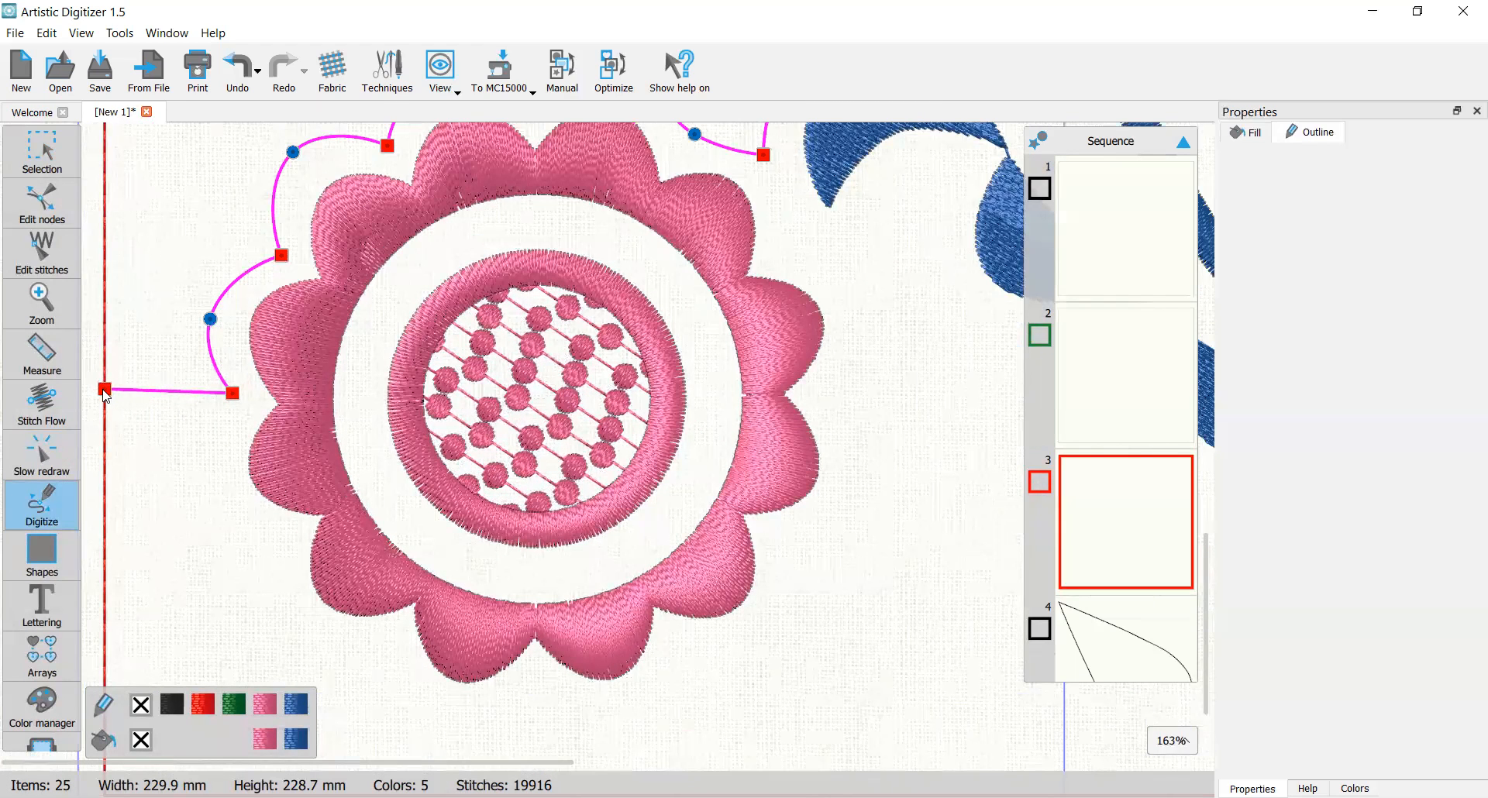
pyautogui.click(159, 393)
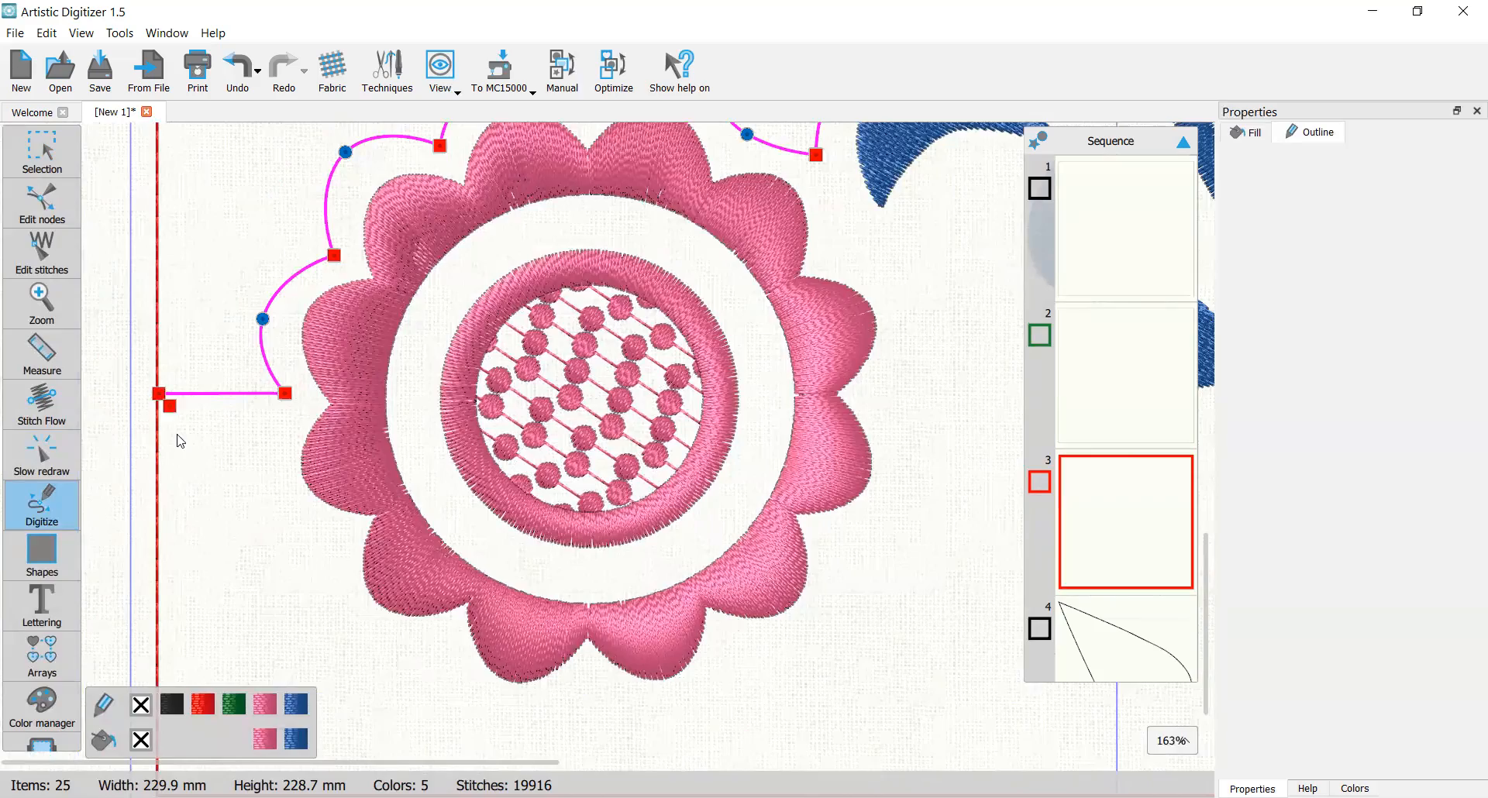
# Step: Run the outline up the rectangle's left edge and close the shape at its starting point in the upper-left corner
pyautogui.scroll(2, 198, 361)
pyautogui.scroll(-2, 185, 342)
pyautogui.scroll(8, 198, 319)
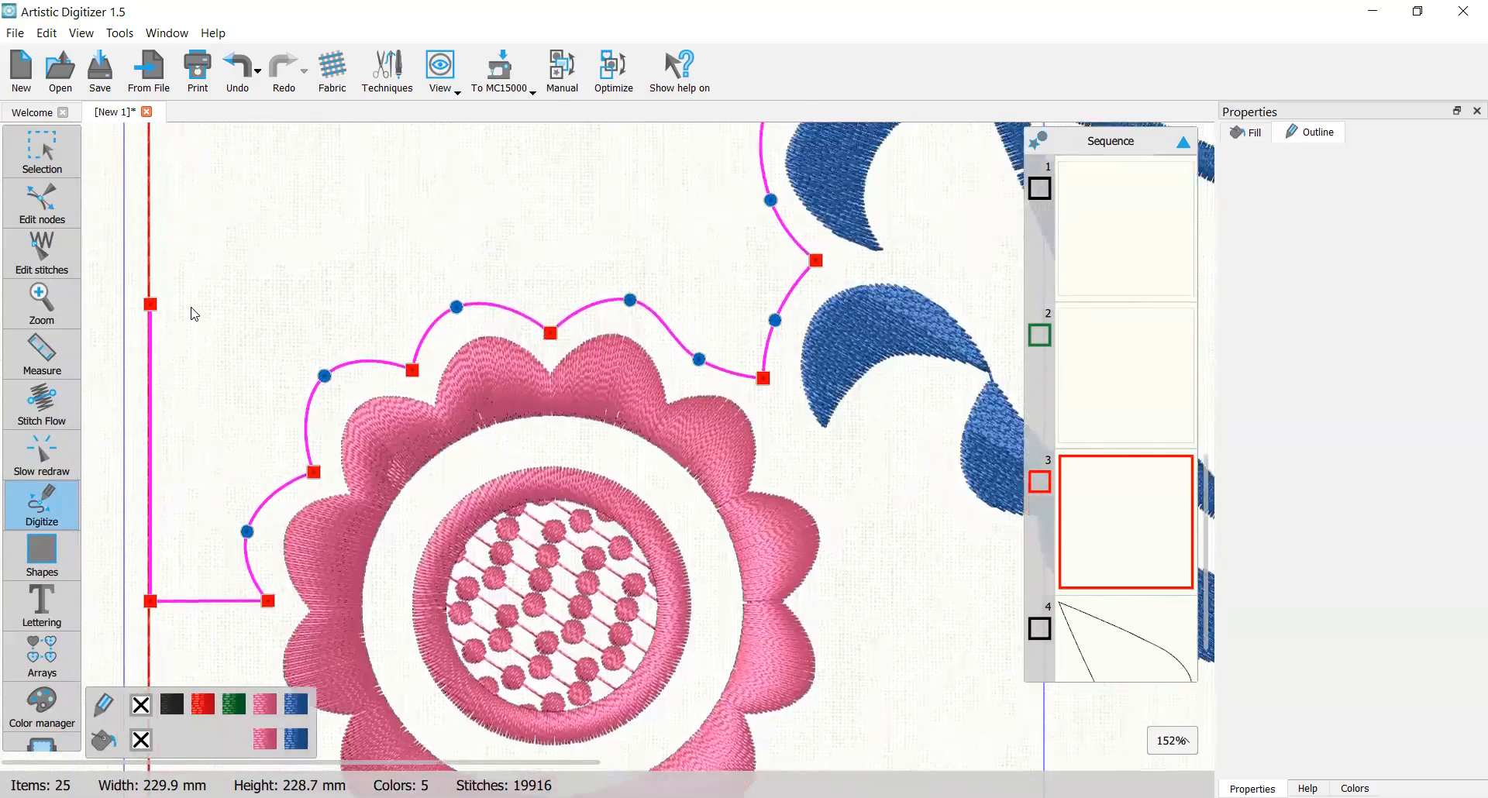
pyautogui.scroll(9, 192, 312)
pyautogui.scroll(-4, 174, 333)
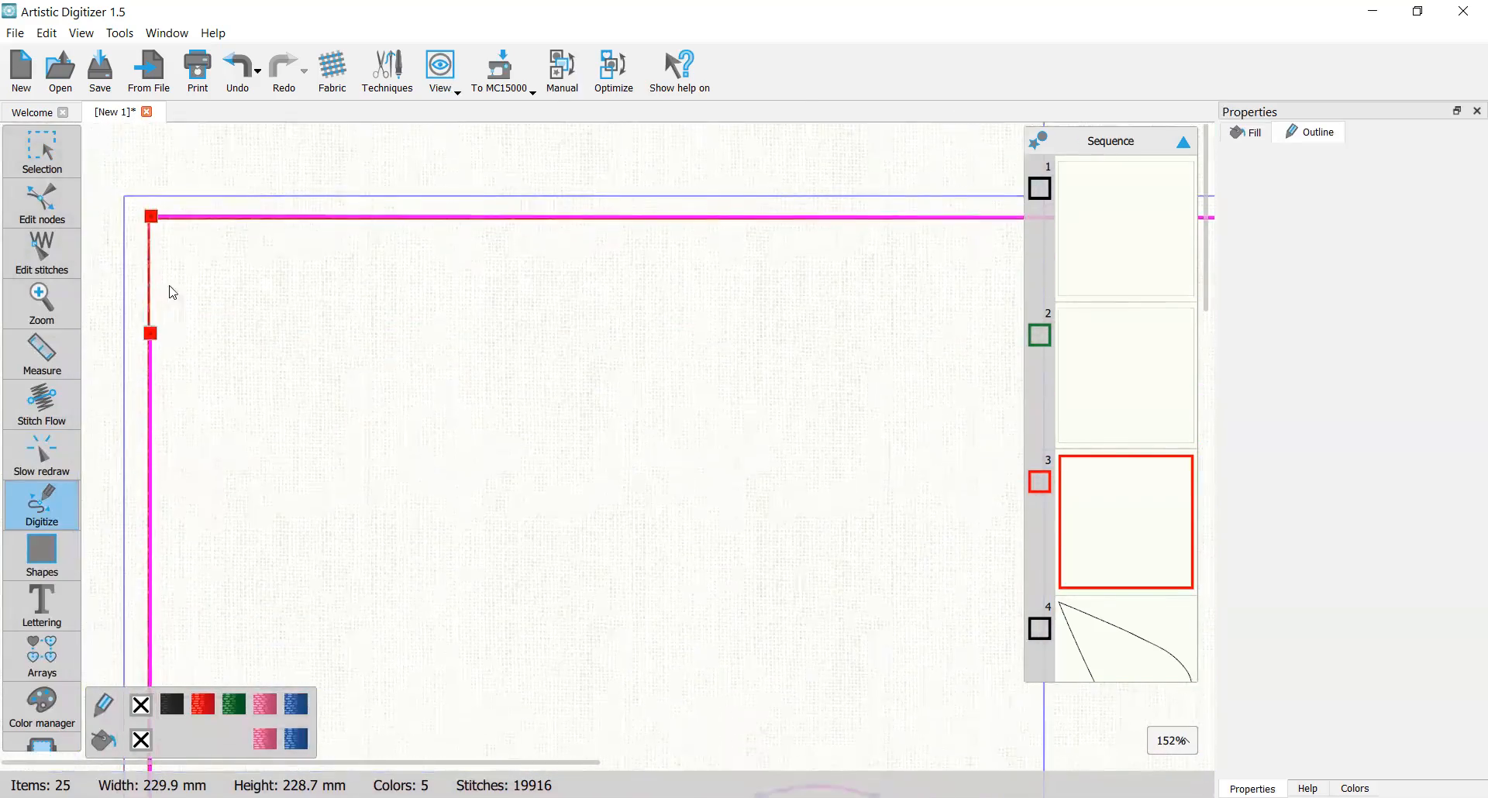
pyautogui.click(154, 215)
pyautogui.scroll(-3, 212, 299)
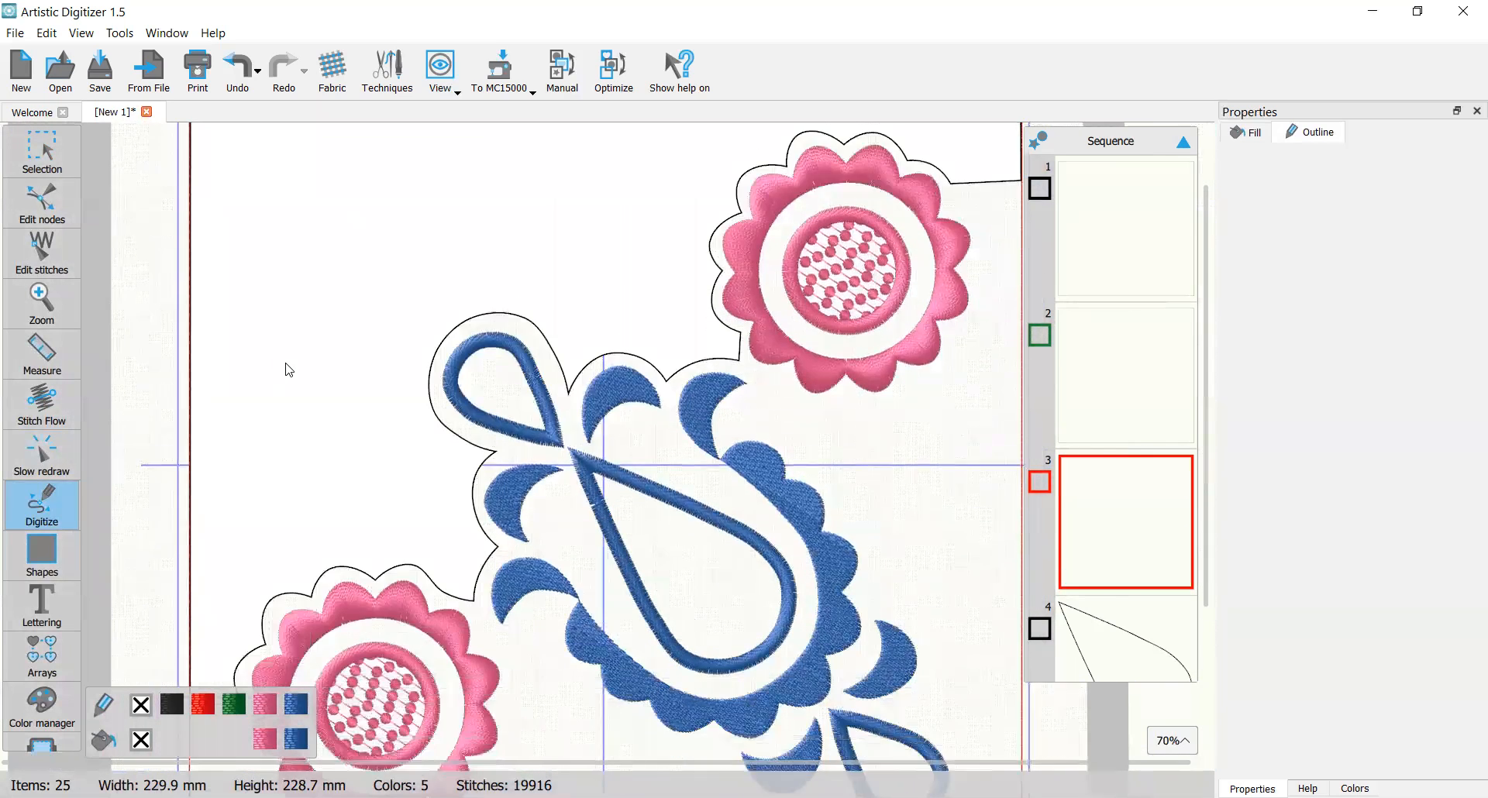
pyautogui.scroll(-3, 288, 369)
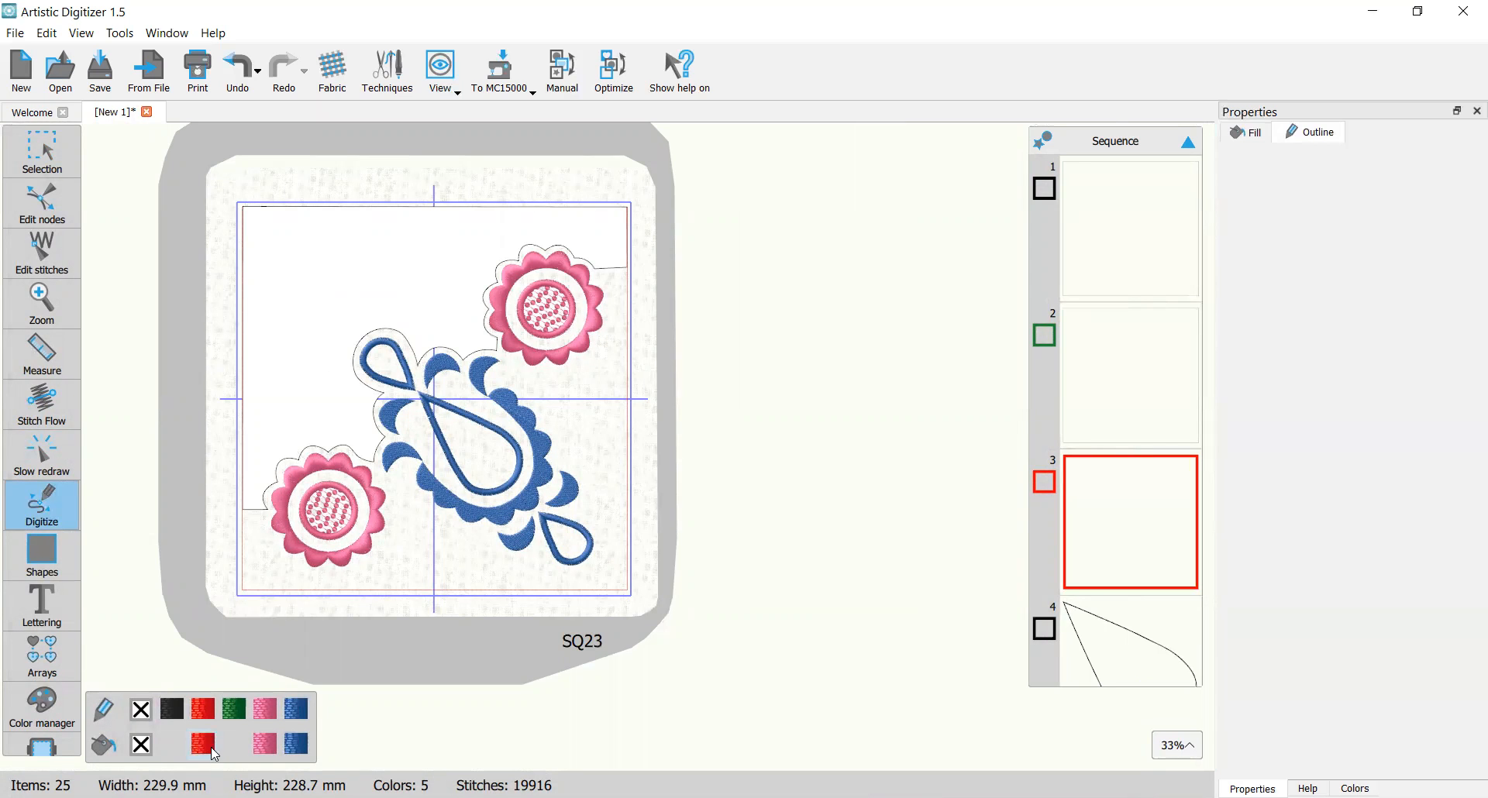
pyautogui.scroll(-6, 193, 636)
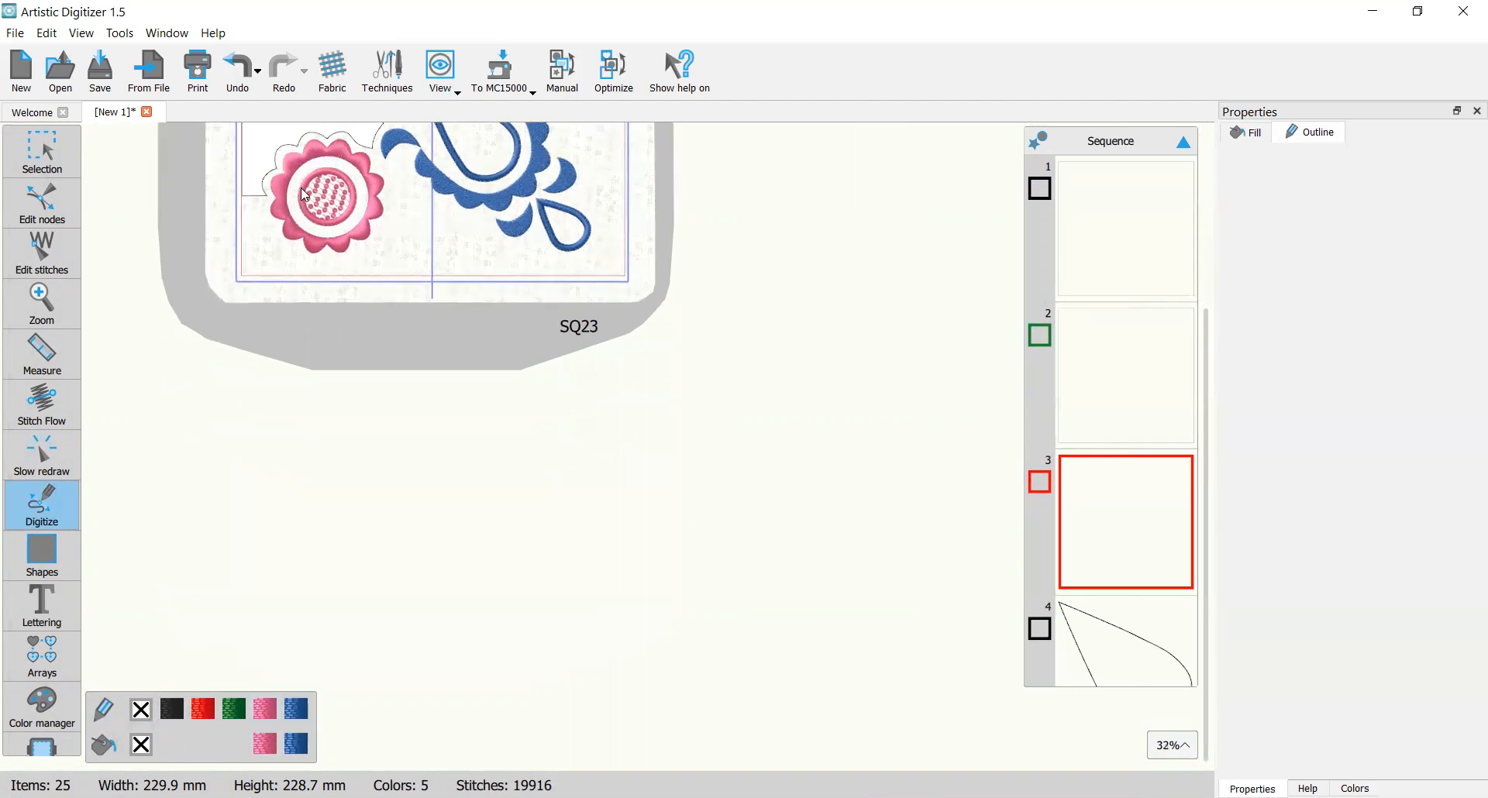
pyautogui.scroll(-1, 299, 188)
pyautogui.scroll(4, 300, 189)
pyautogui.scroll(2, 306, 199)
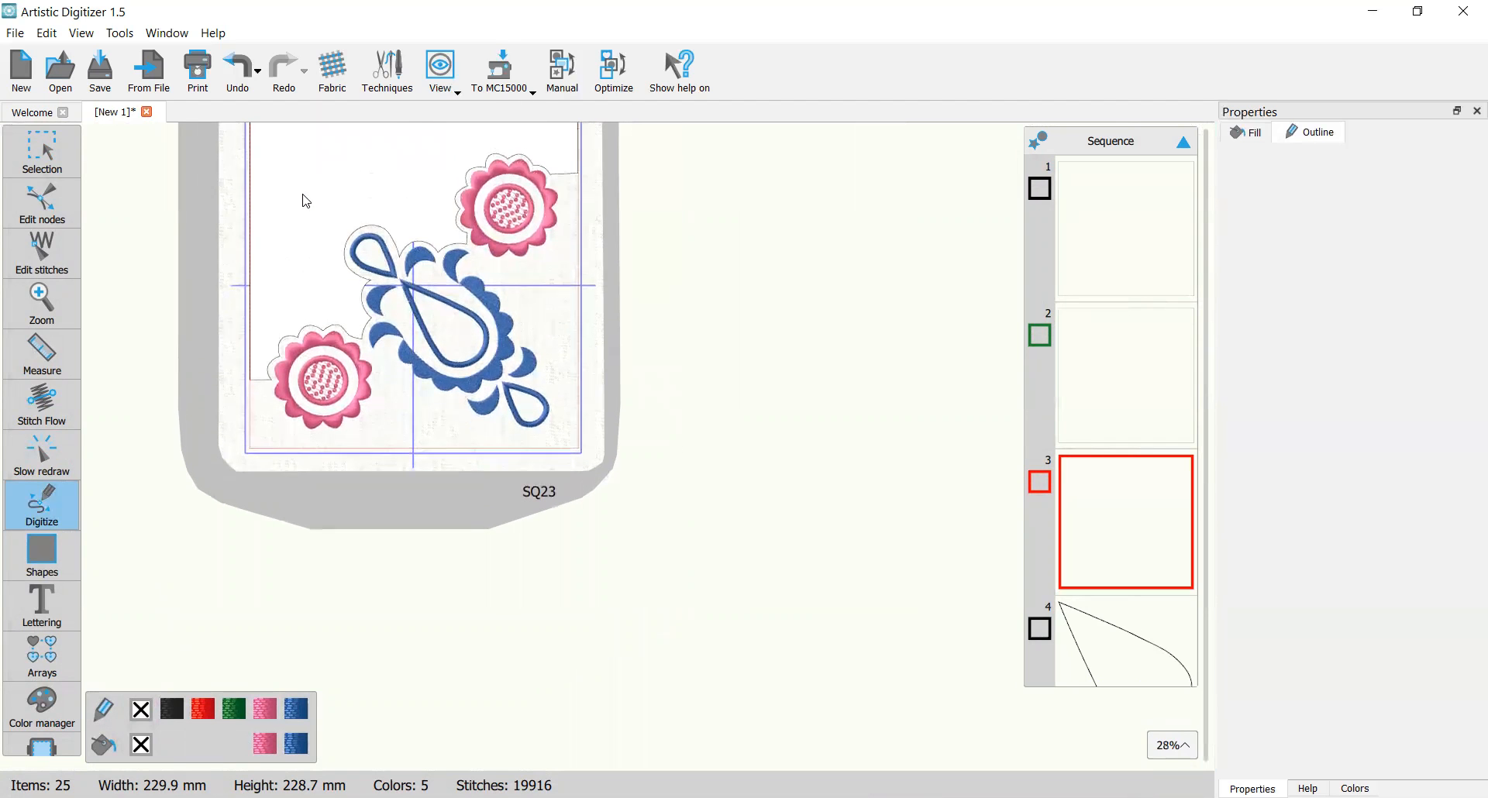
pyautogui.scroll(4, 306, 221)
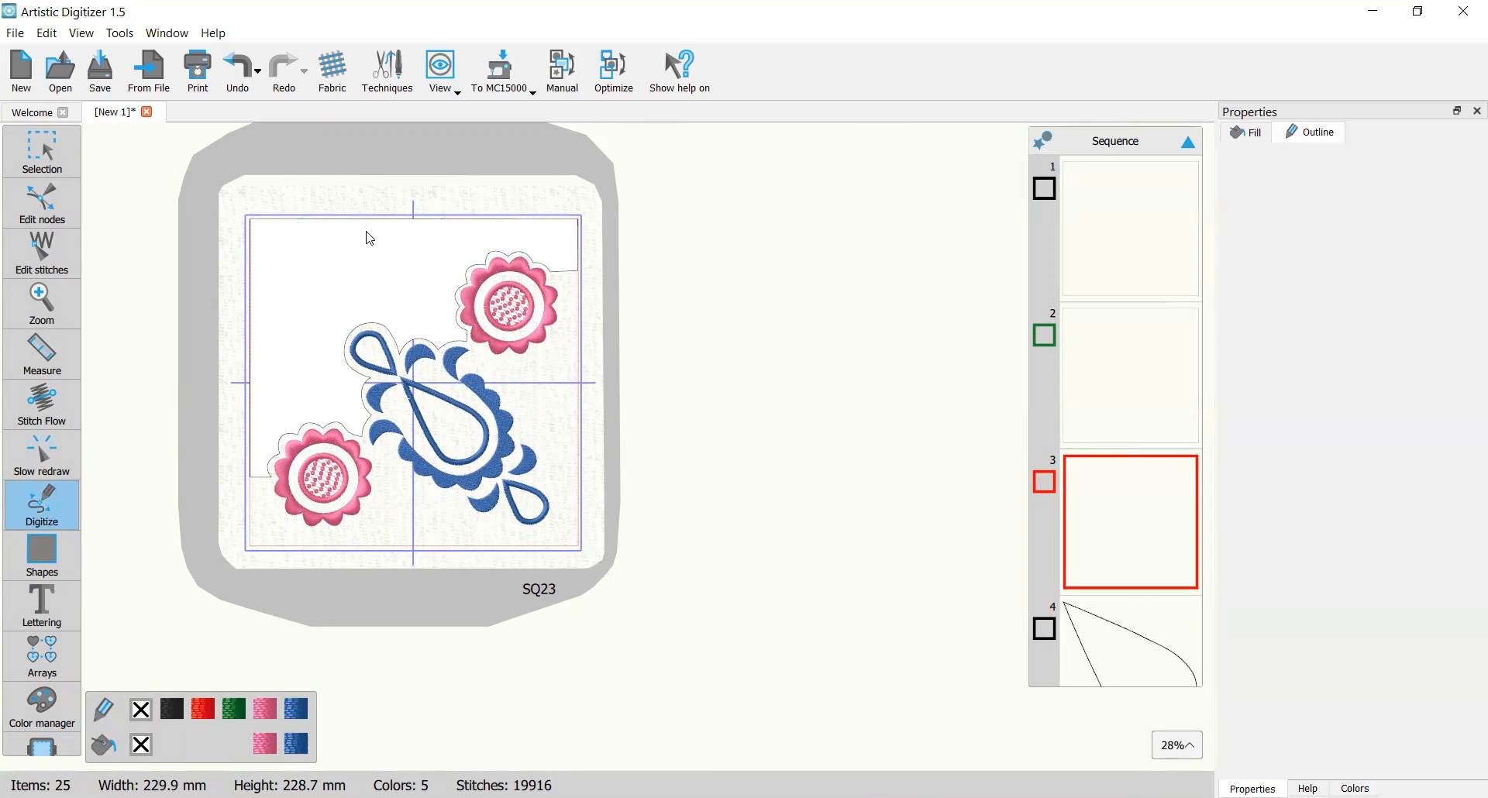
pyautogui.click(172, 744)
pyautogui.click(169, 748)
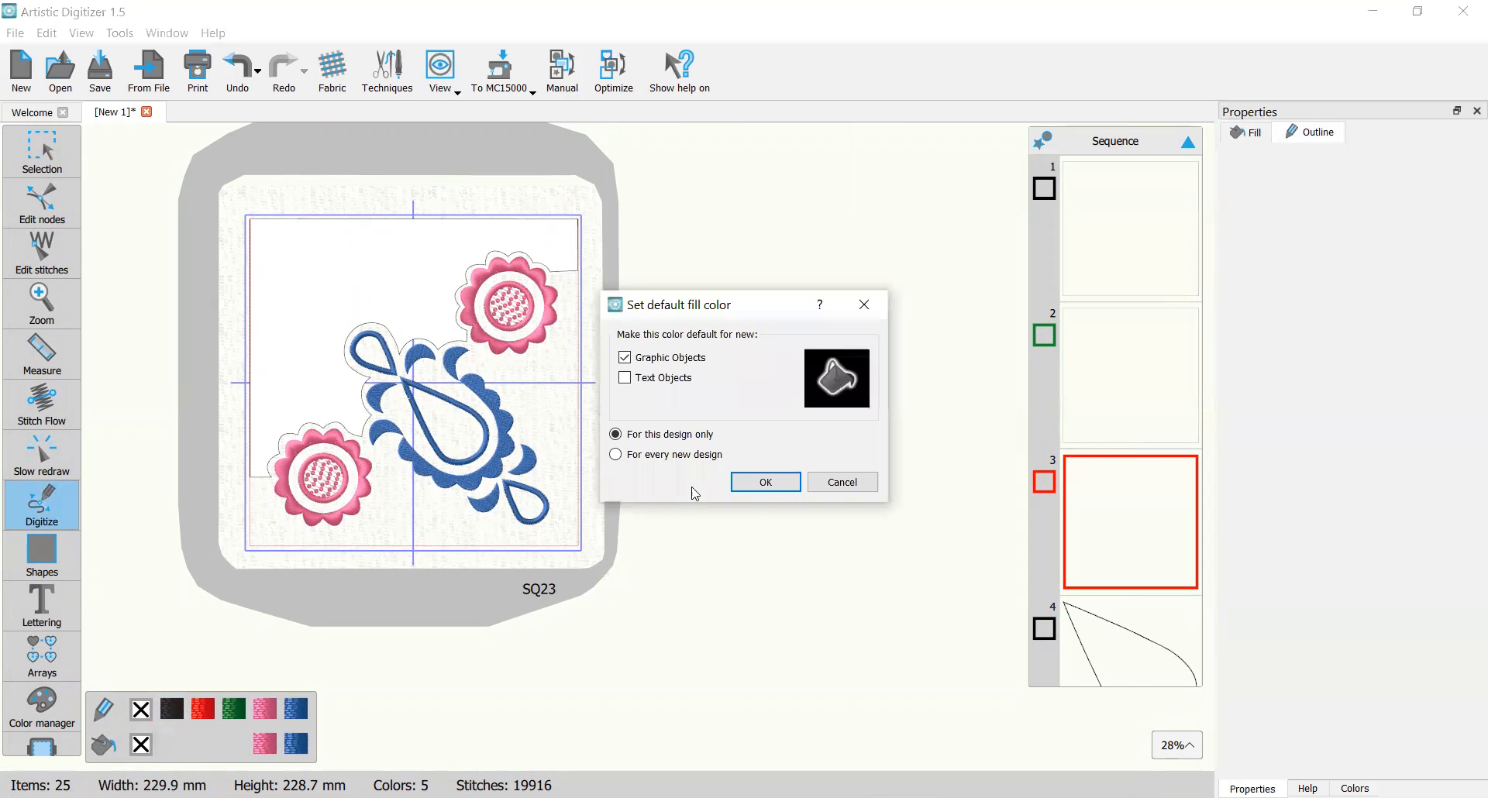
pyautogui.click(863, 303)
# Step: Select the new background shape, give it a black fill and remove its outline color
pyautogui.scroll(-10, 1131, 387)
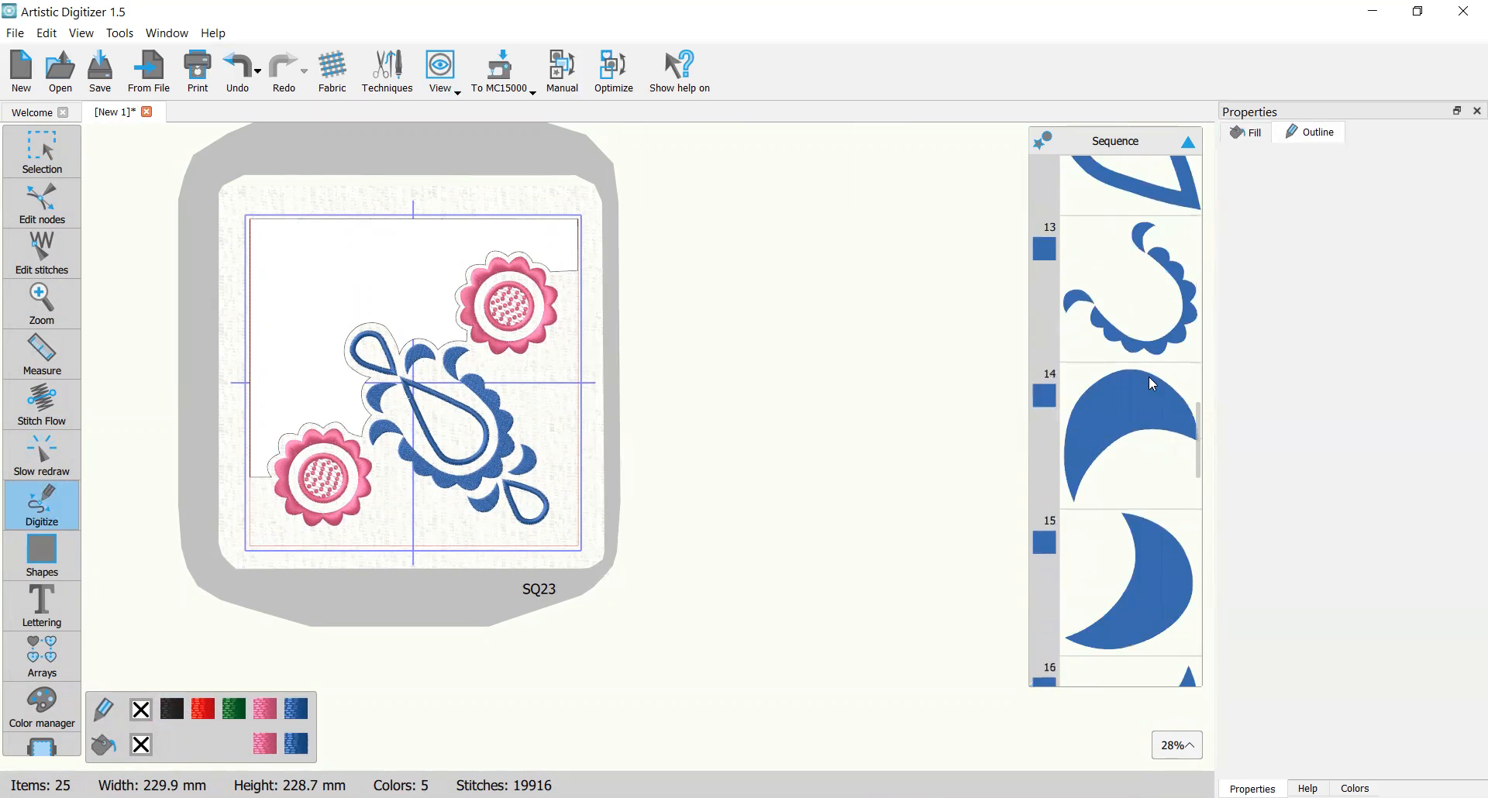
pyautogui.scroll(-7, 1147, 388)
pyautogui.scroll(1, 1137, 430)
pyautogui.scroll(17, 1138, 430)
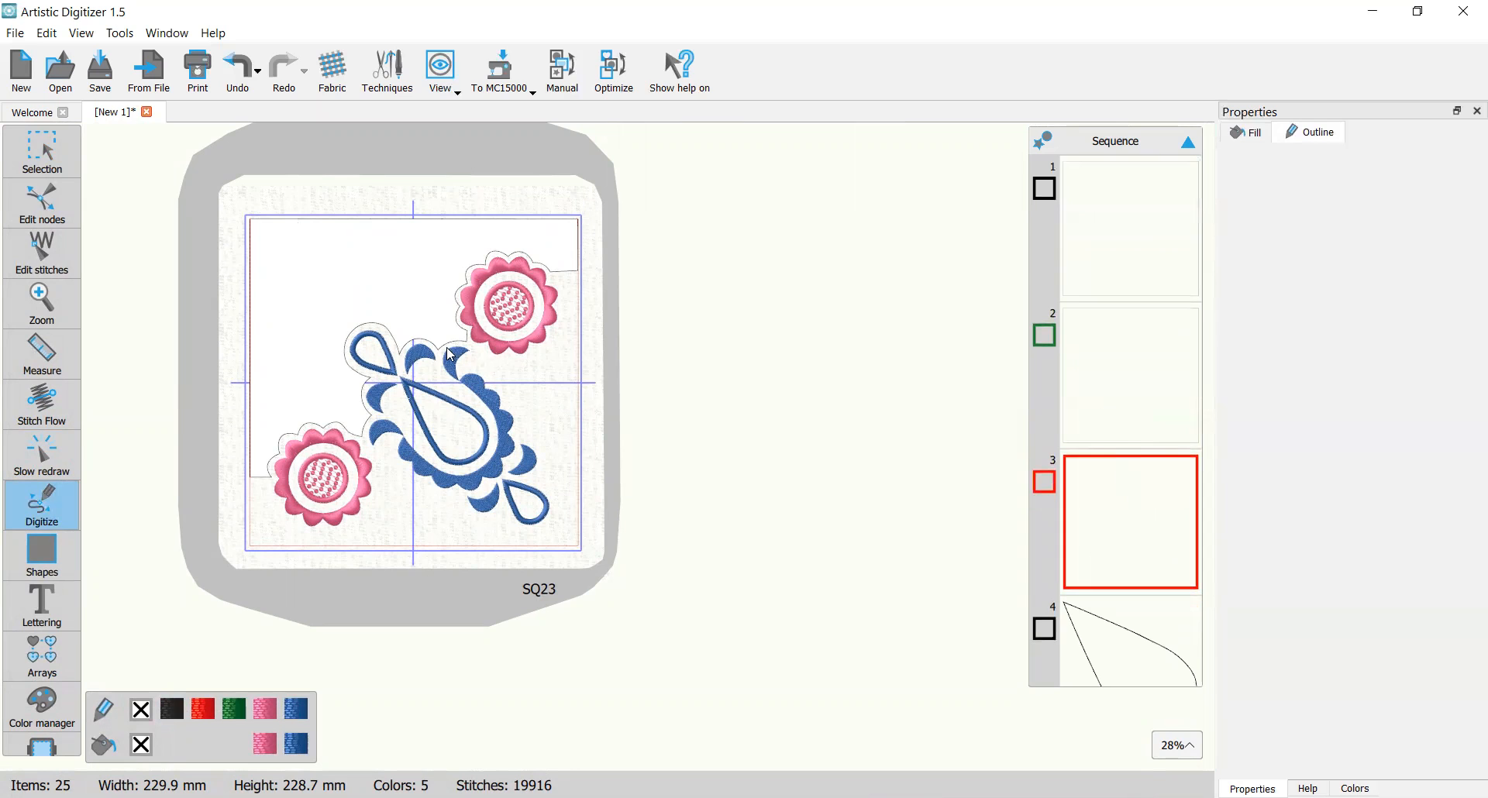
pyautogui.click(46, 151)
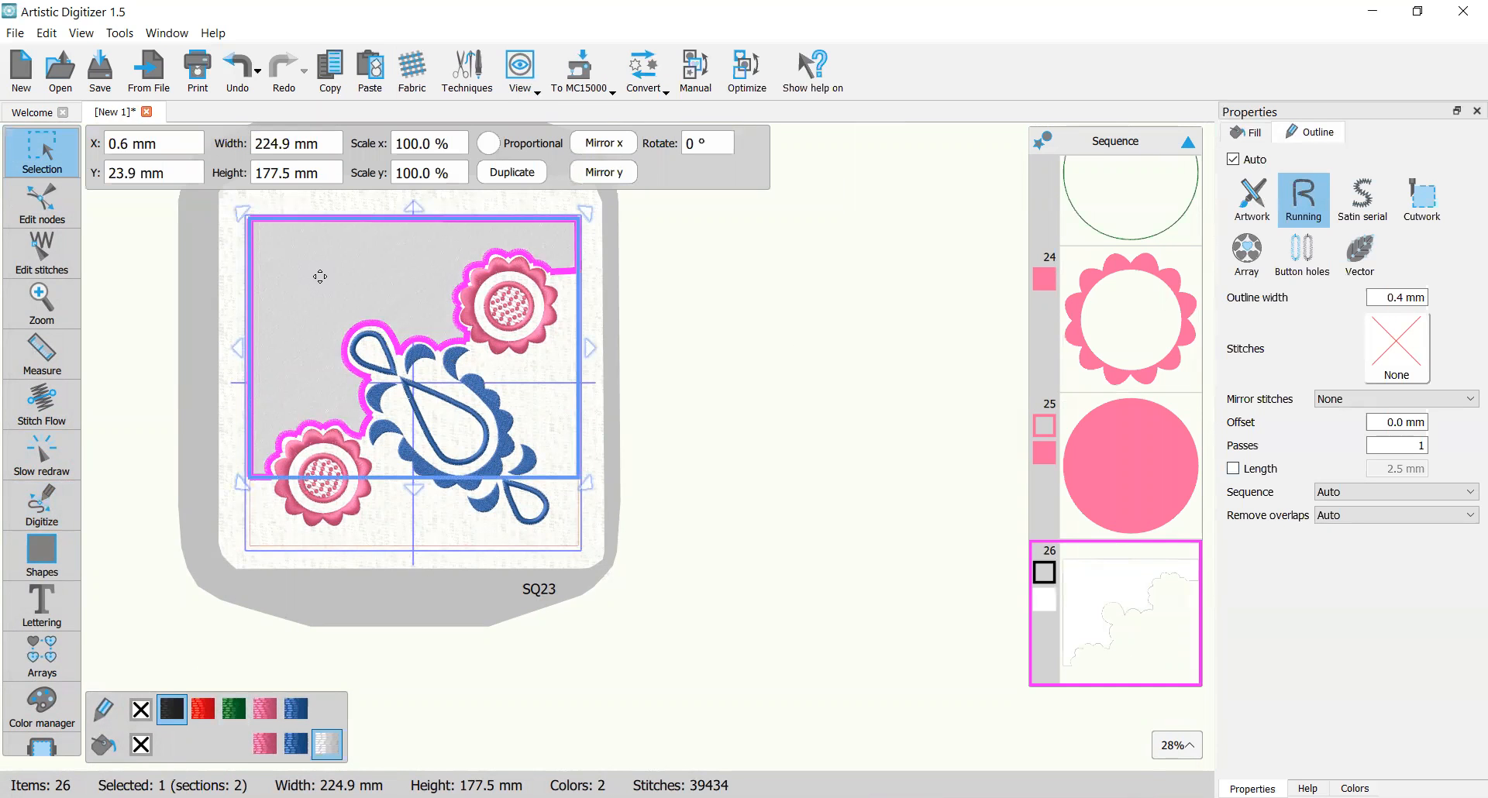
pyautogui.click(161, 745)
pyautogui.click(139, 713)
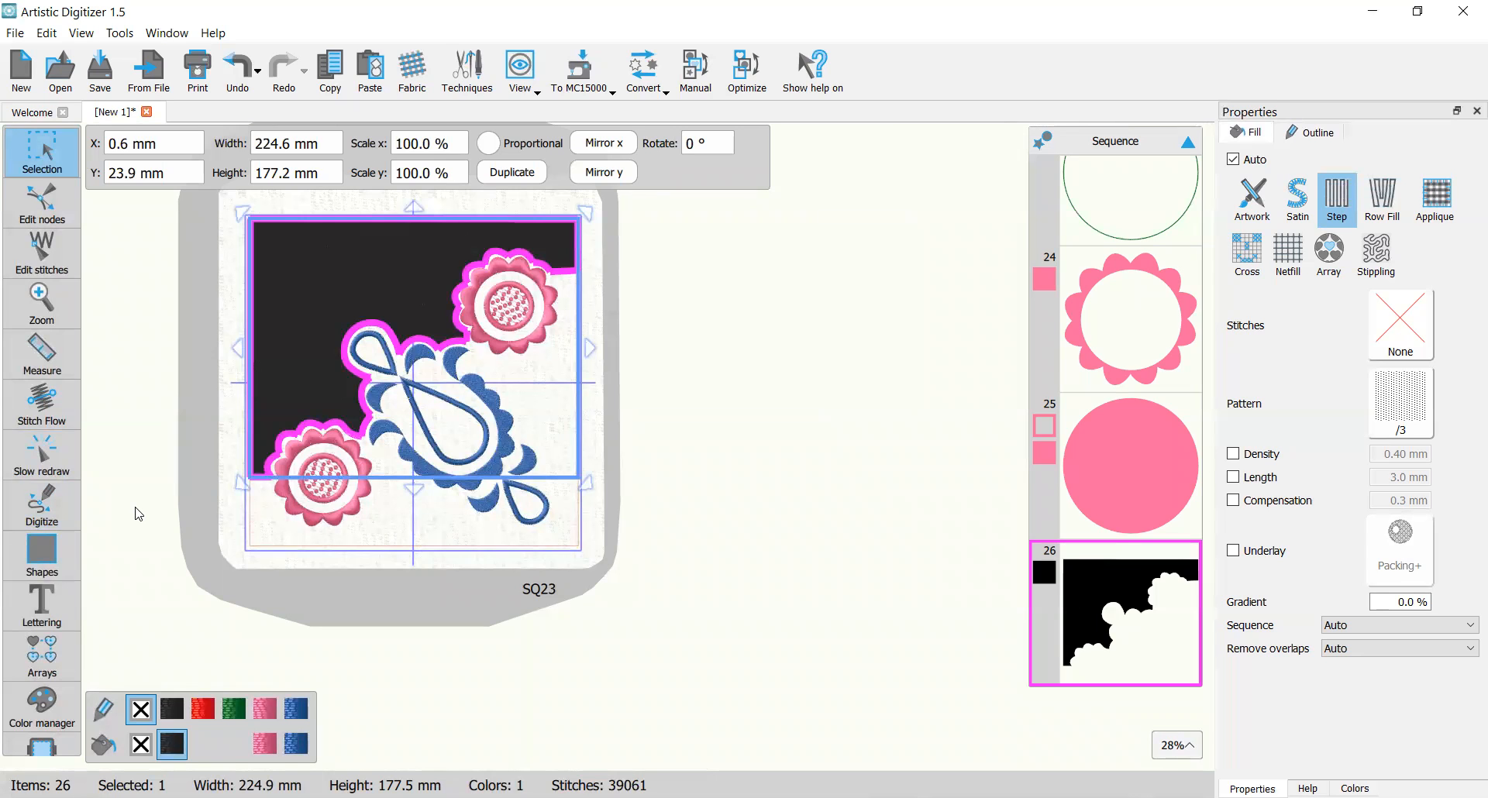
# Step: Change the background shape's fill type to Stippling and inspect the resulting pattern around the motifs
pyautogui.scroll(-1, 136, 504)
pyautogui.moveTo(140, 492); pyautogui.dragTo(284, 457)
pyautogui.scroll(2, 441, 362)
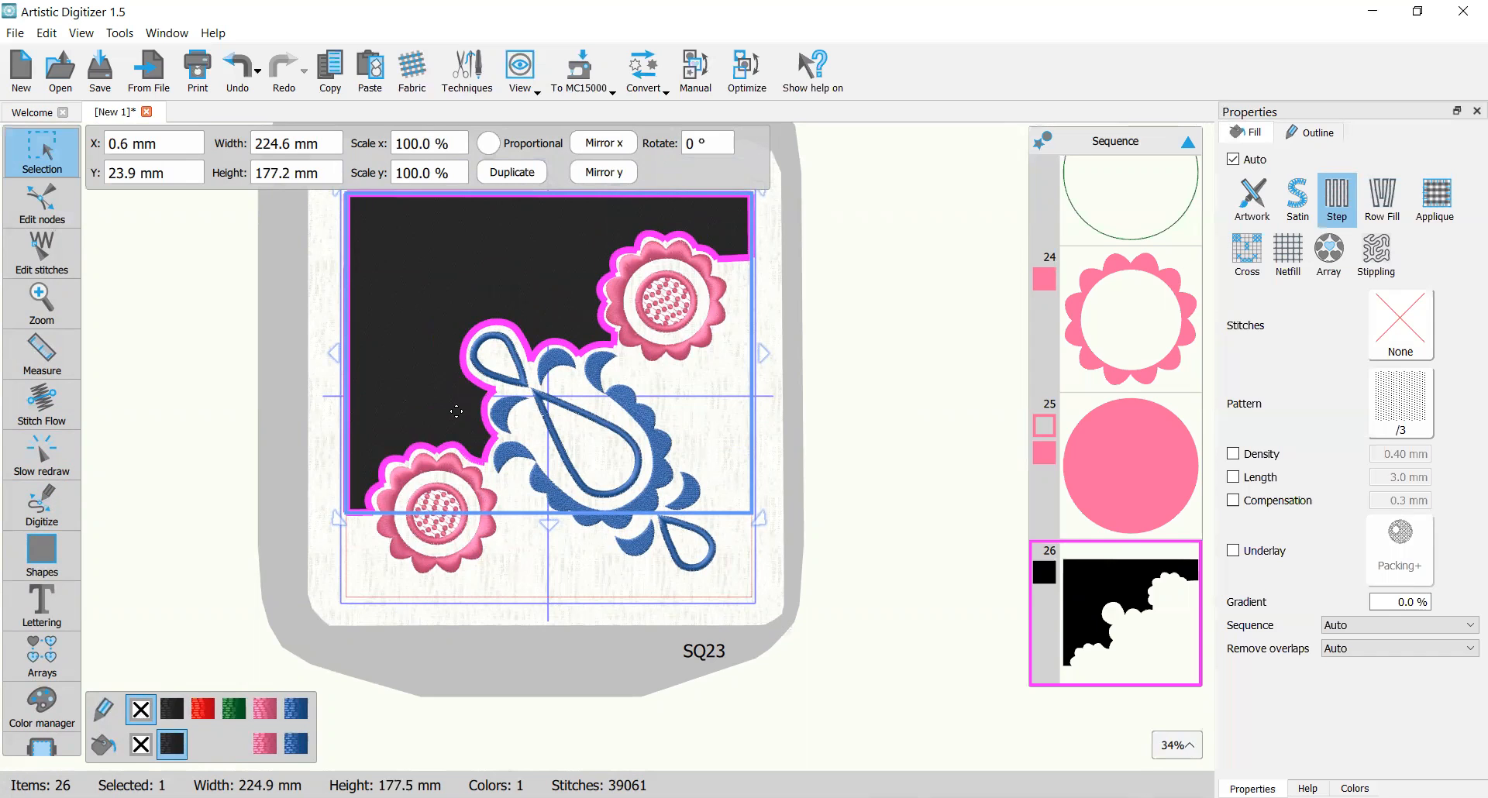
pyautogui.scroll(-1, 456, 411)
pyautogui.hscroll(2, 456, 423)
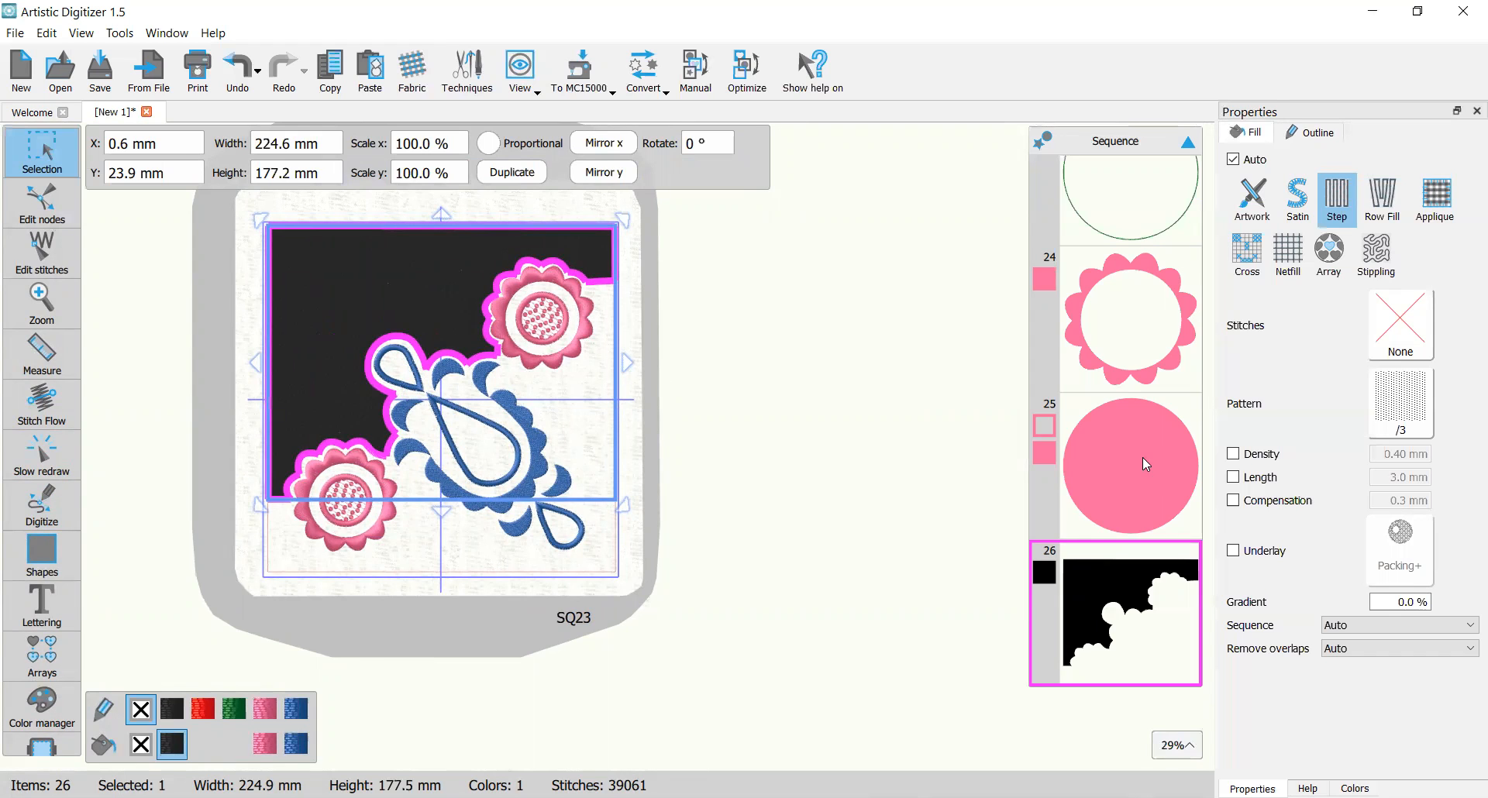
pyautogui.click(1378, 257)
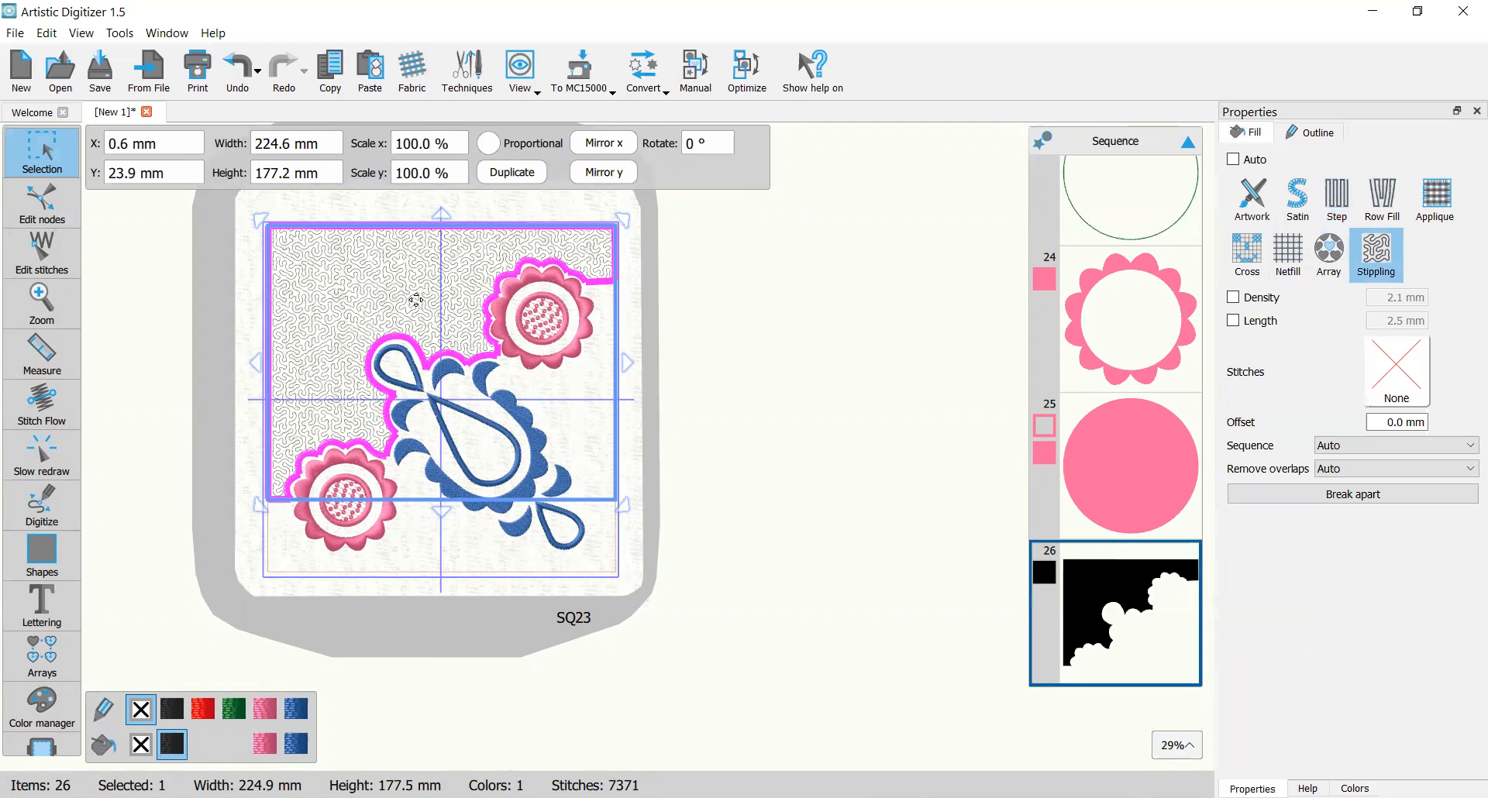
pyautogui.scroll(3, 416, 300)
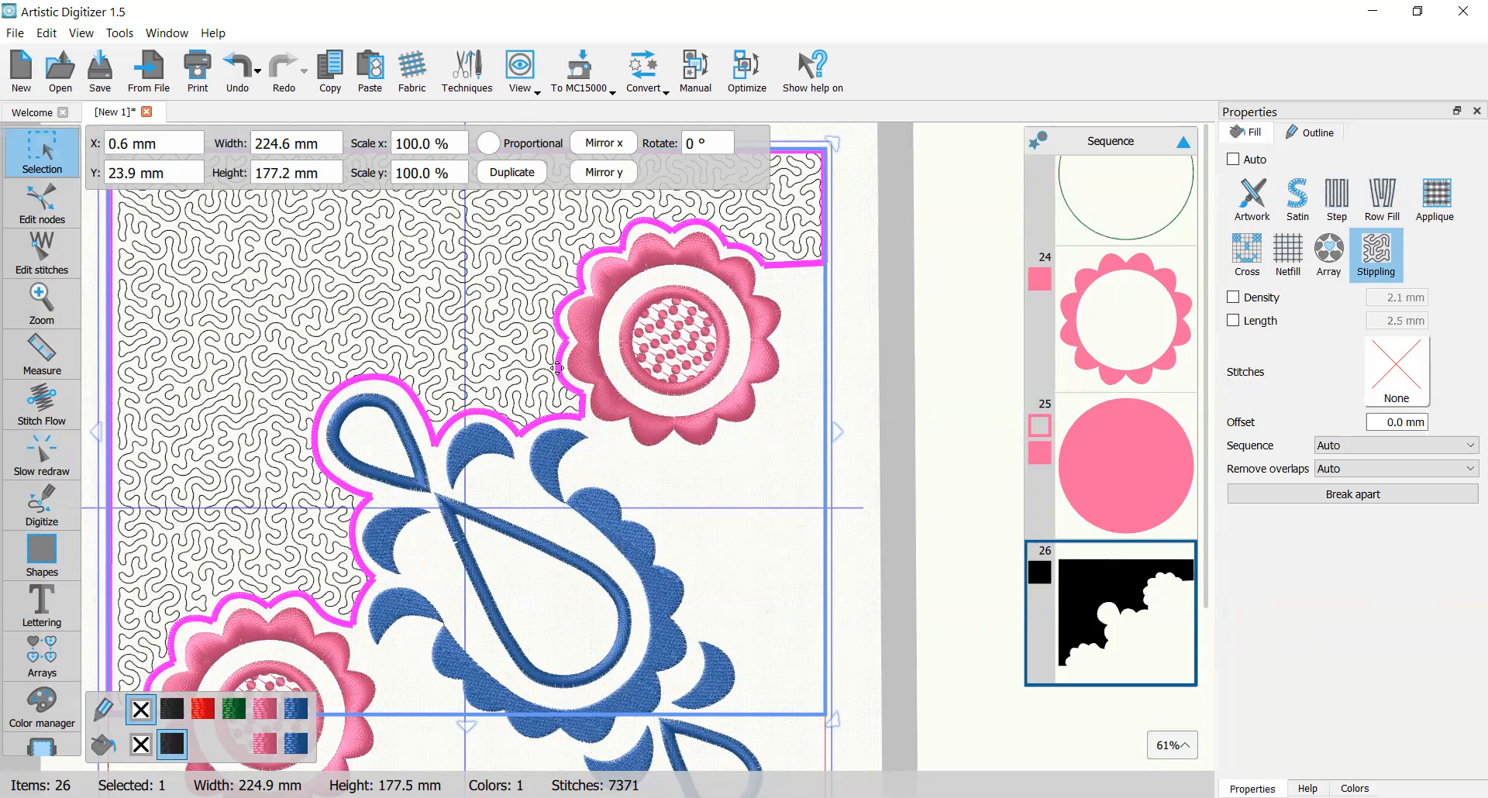
# Step: Enable a custom density for the background shape's stippling, trying 5.0 mm and then settling on 7.0 mm
pyautogui.scroll(-2, 556, 368)
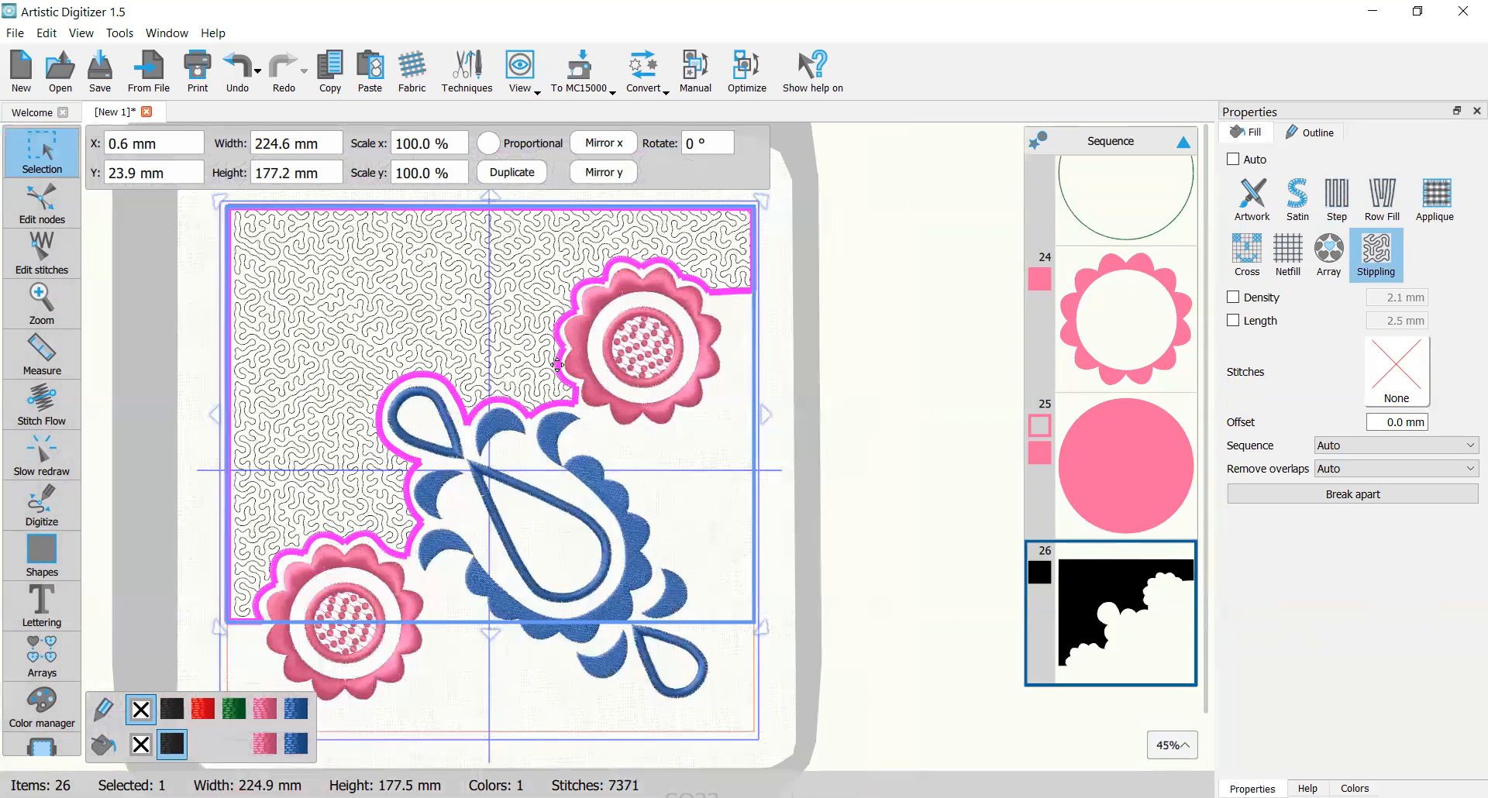
pyautogui.click(1233, 297)
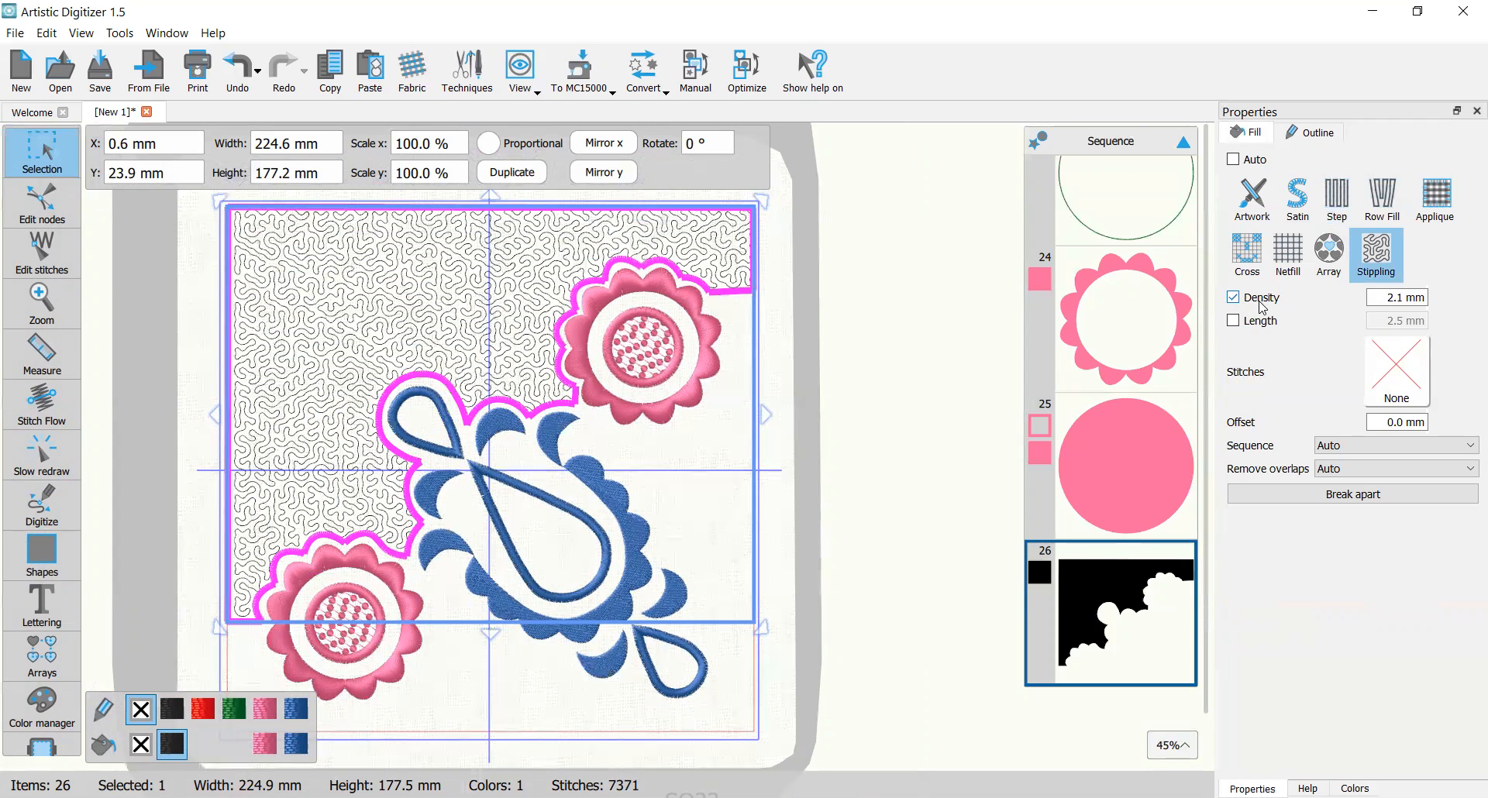
pyautogui.doubleClick(1389, 298)
pyautogui.write('5.')
pyautogui.press('Return')
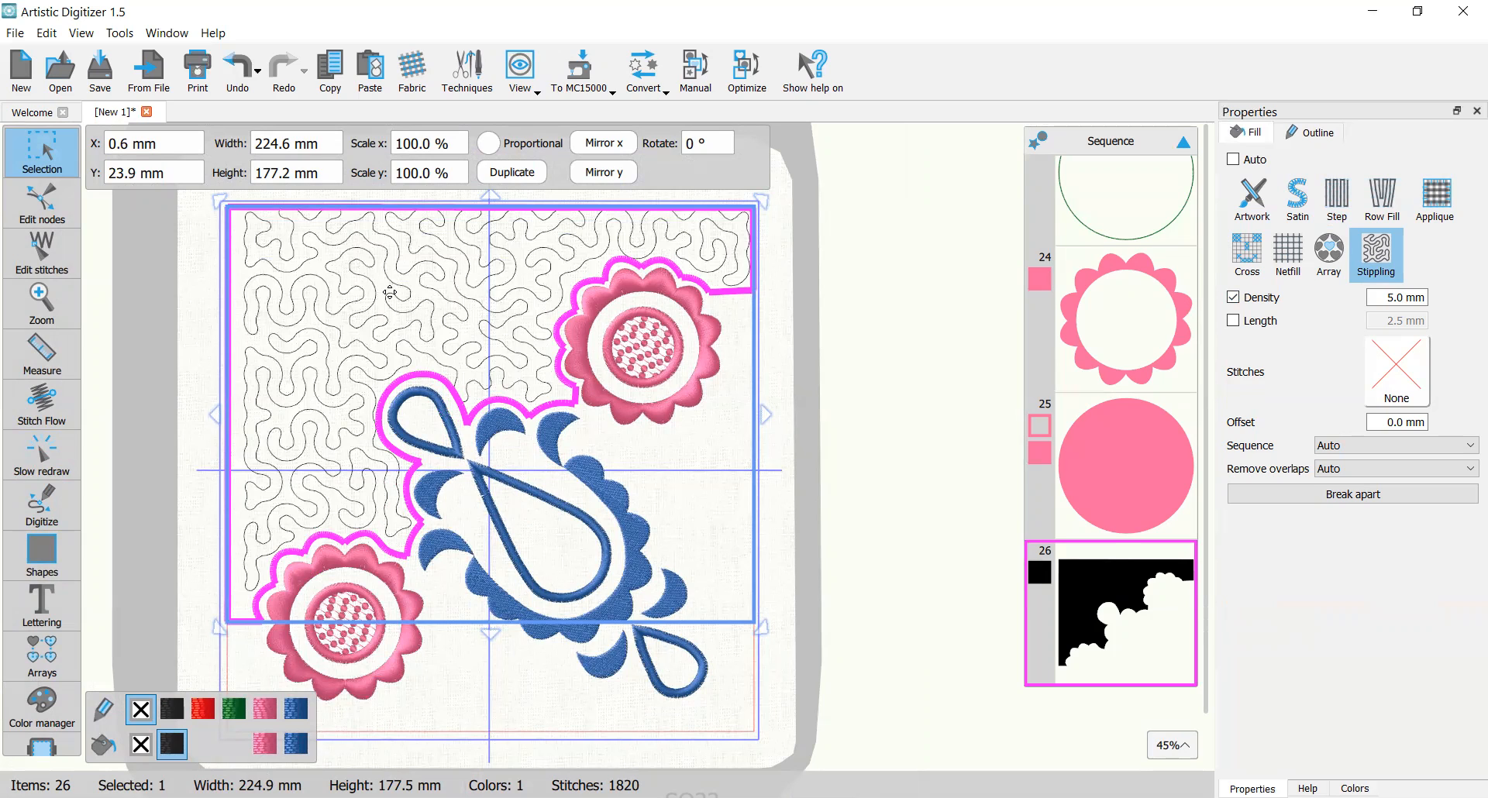
pyautogui.doubleClick(1389, 297)
pyautogui.write('7')
pyautogui.press('Return')
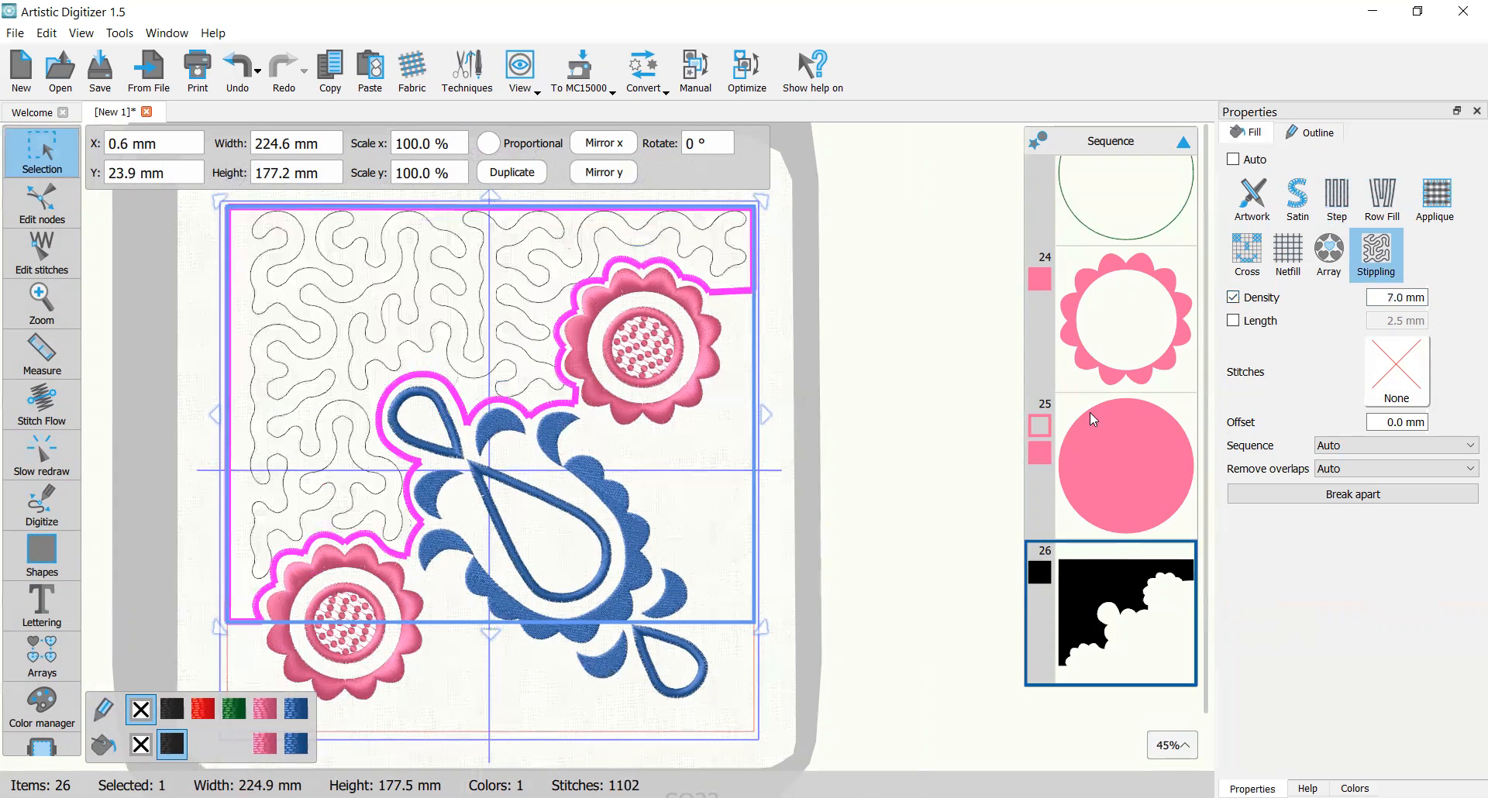
# Step: Set the stippled background shape's Remove overlaps option to Never and deselect the shape to check the result
pyautogui.click(904, 375)
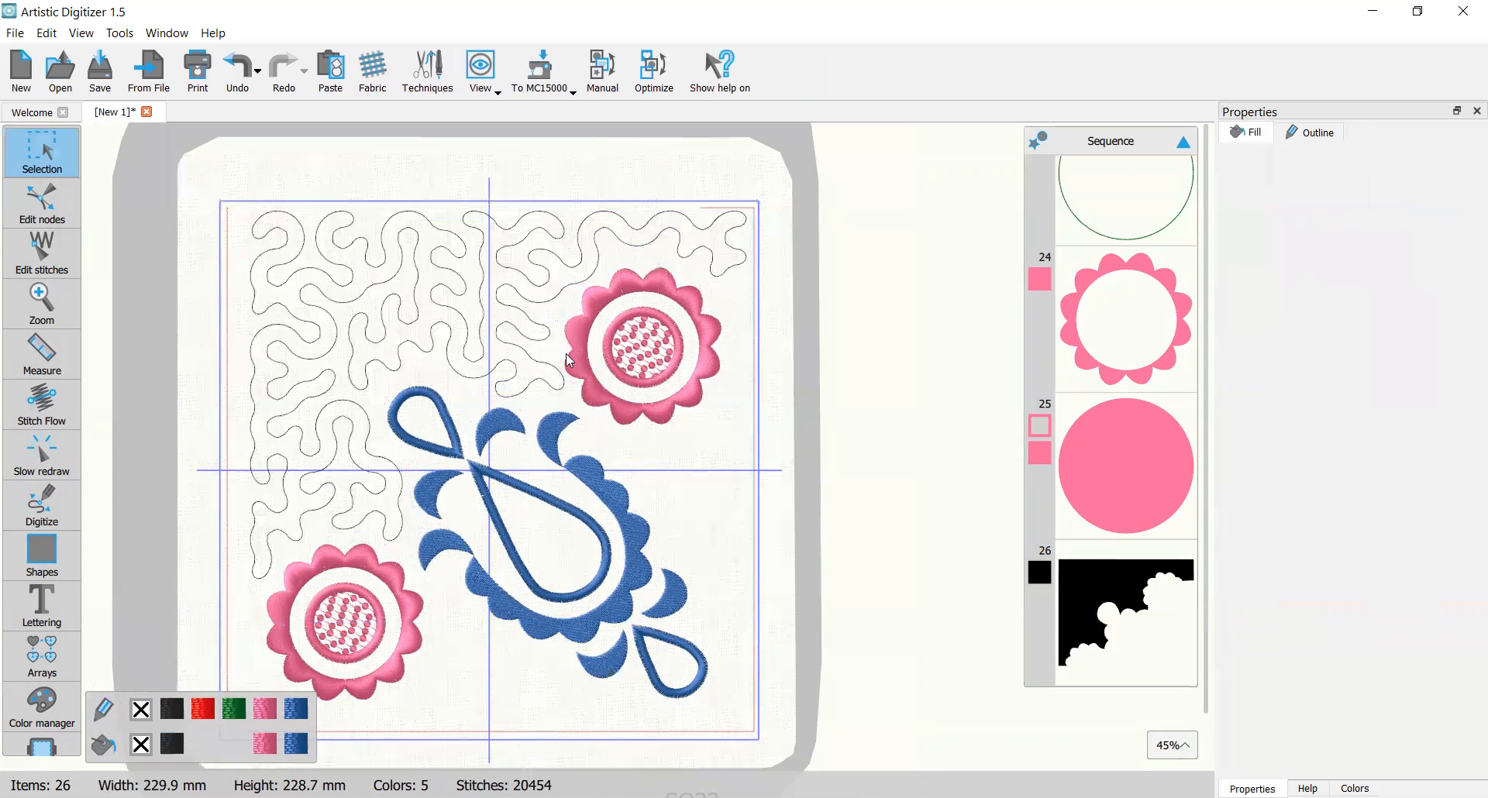
pyautogui.scroll(-1, 552, 374)
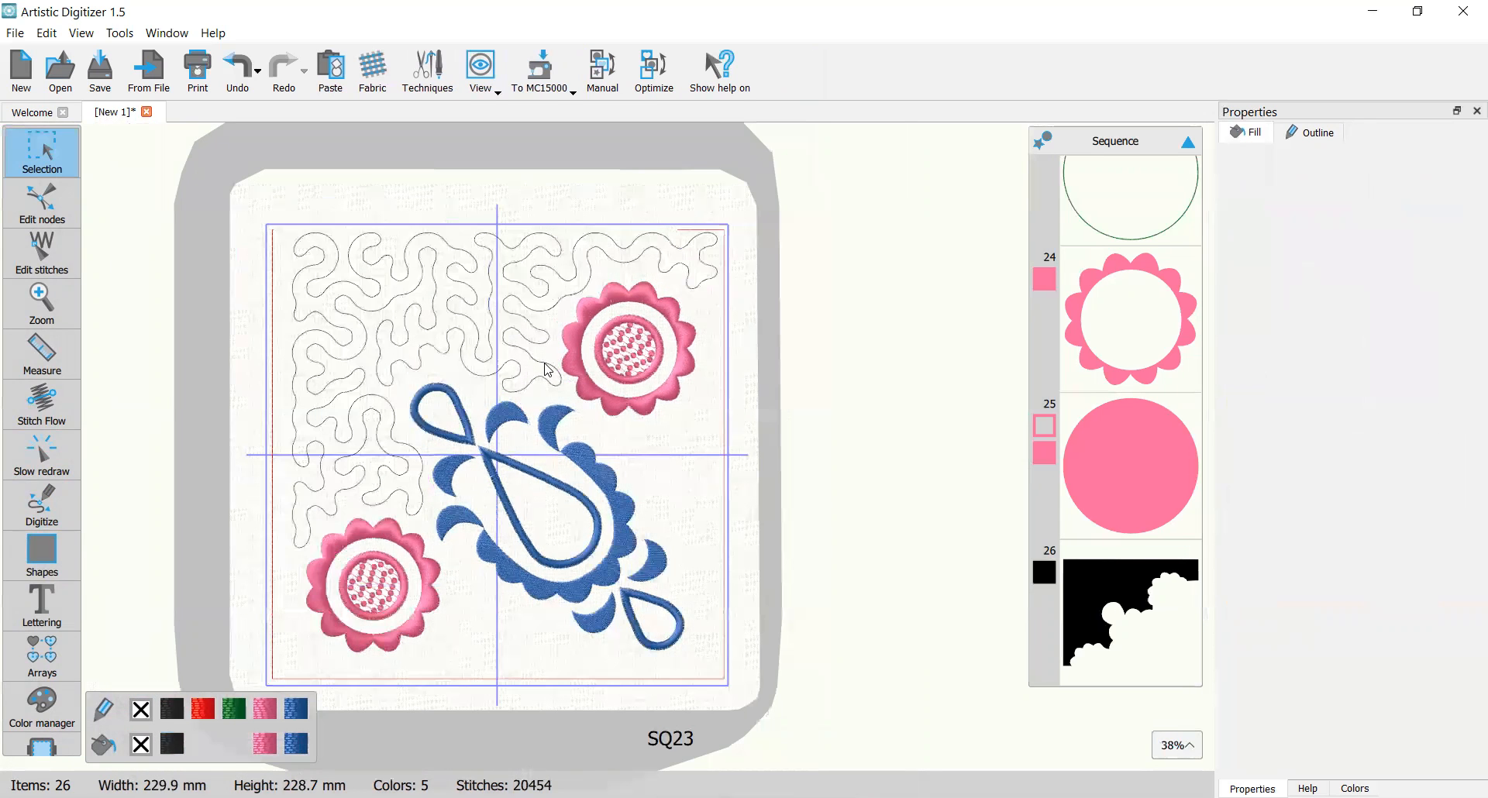
pyautogui.click(531, 305)
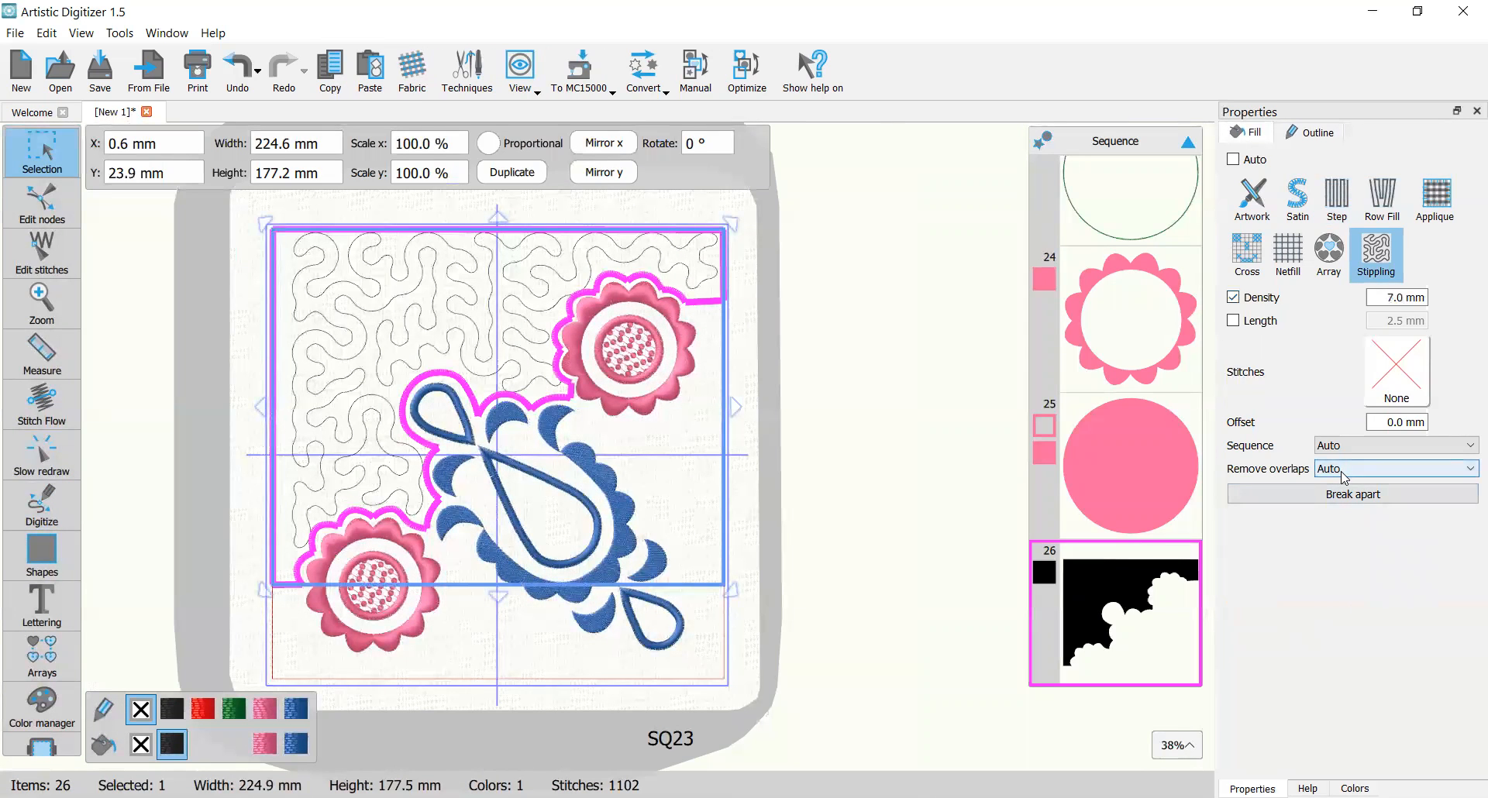
pyautogui.click(800, 314)
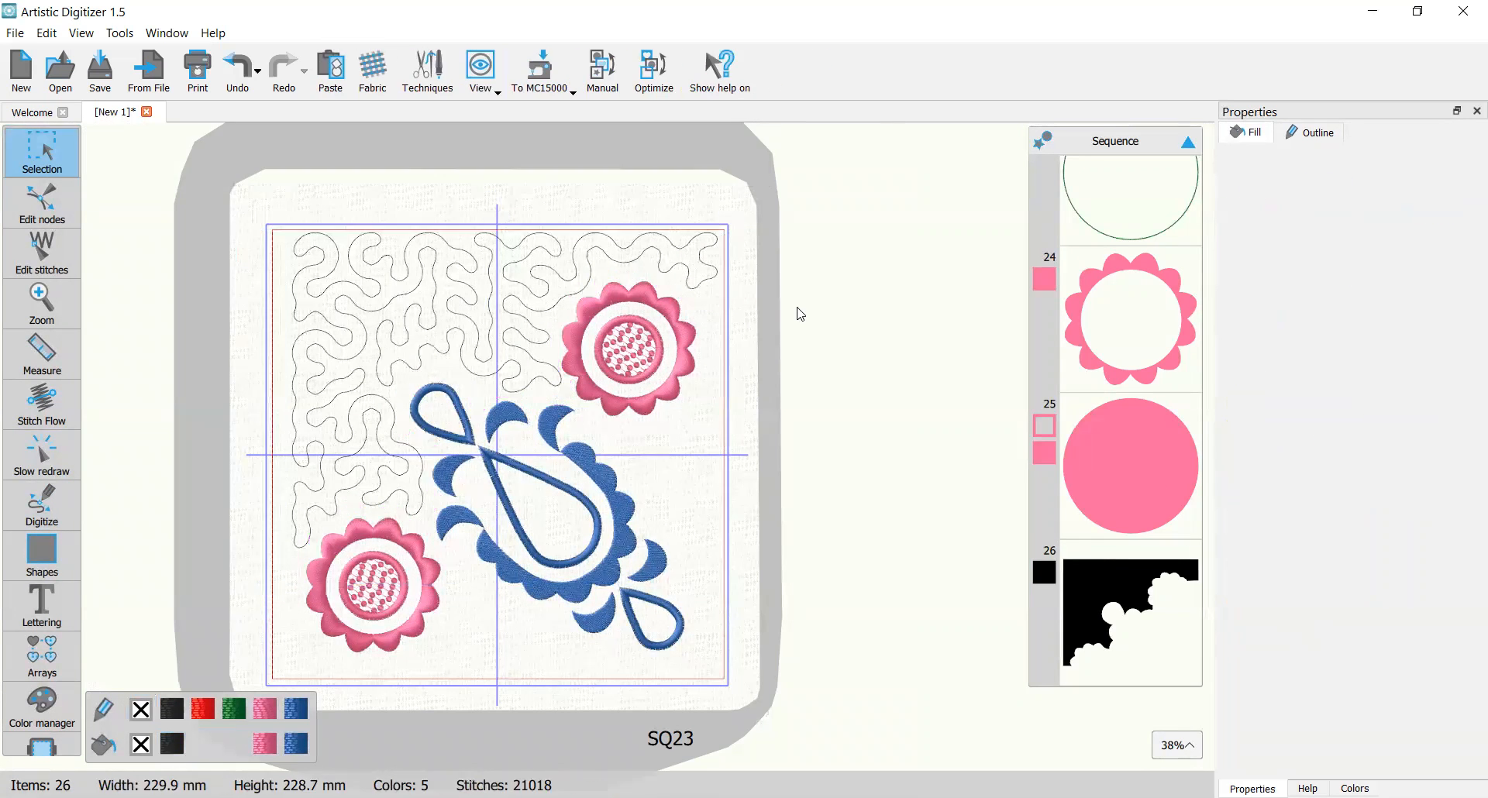
pyautogui.click(513, 286)
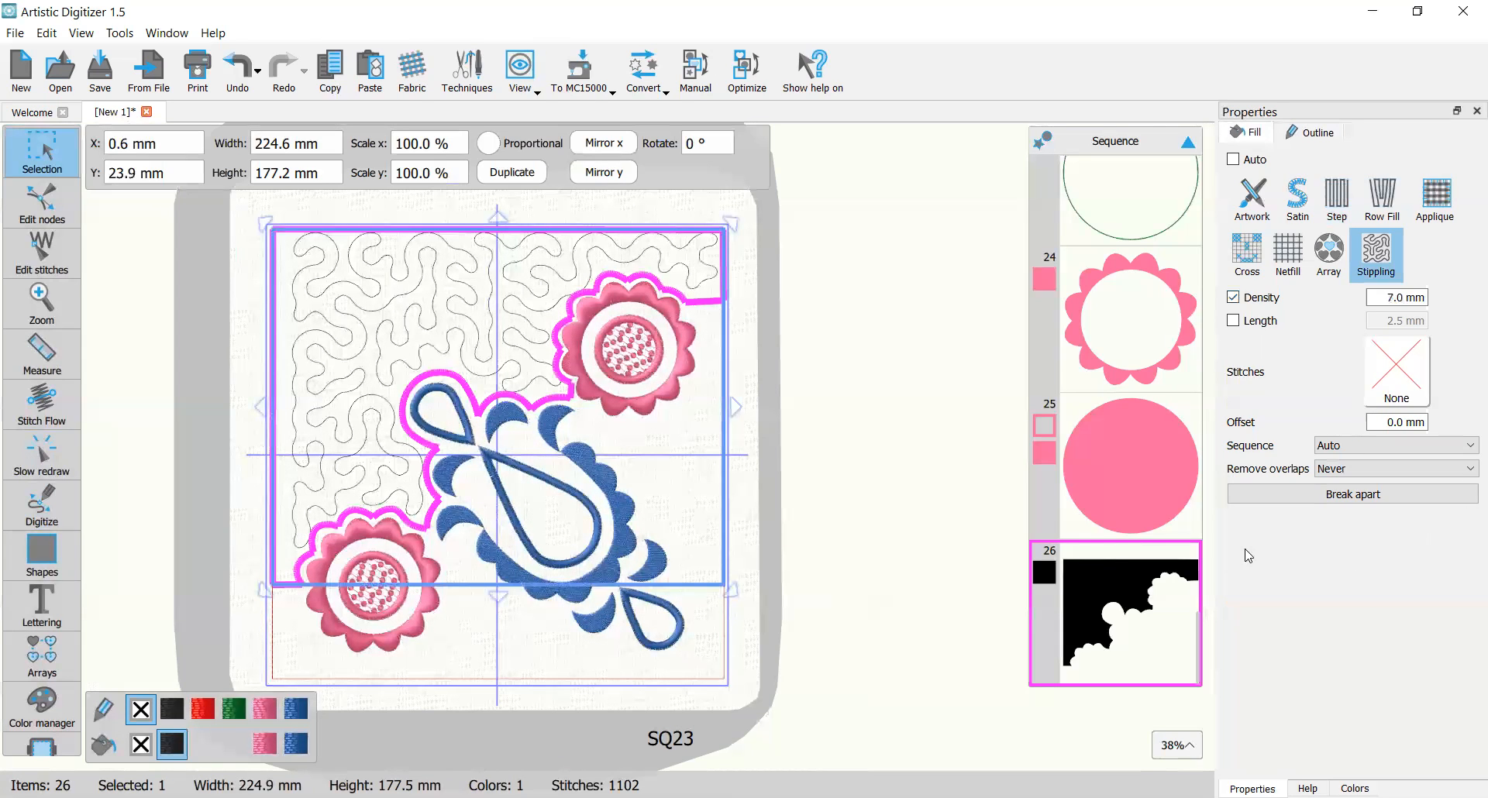
pyautogui.click(860, 412)
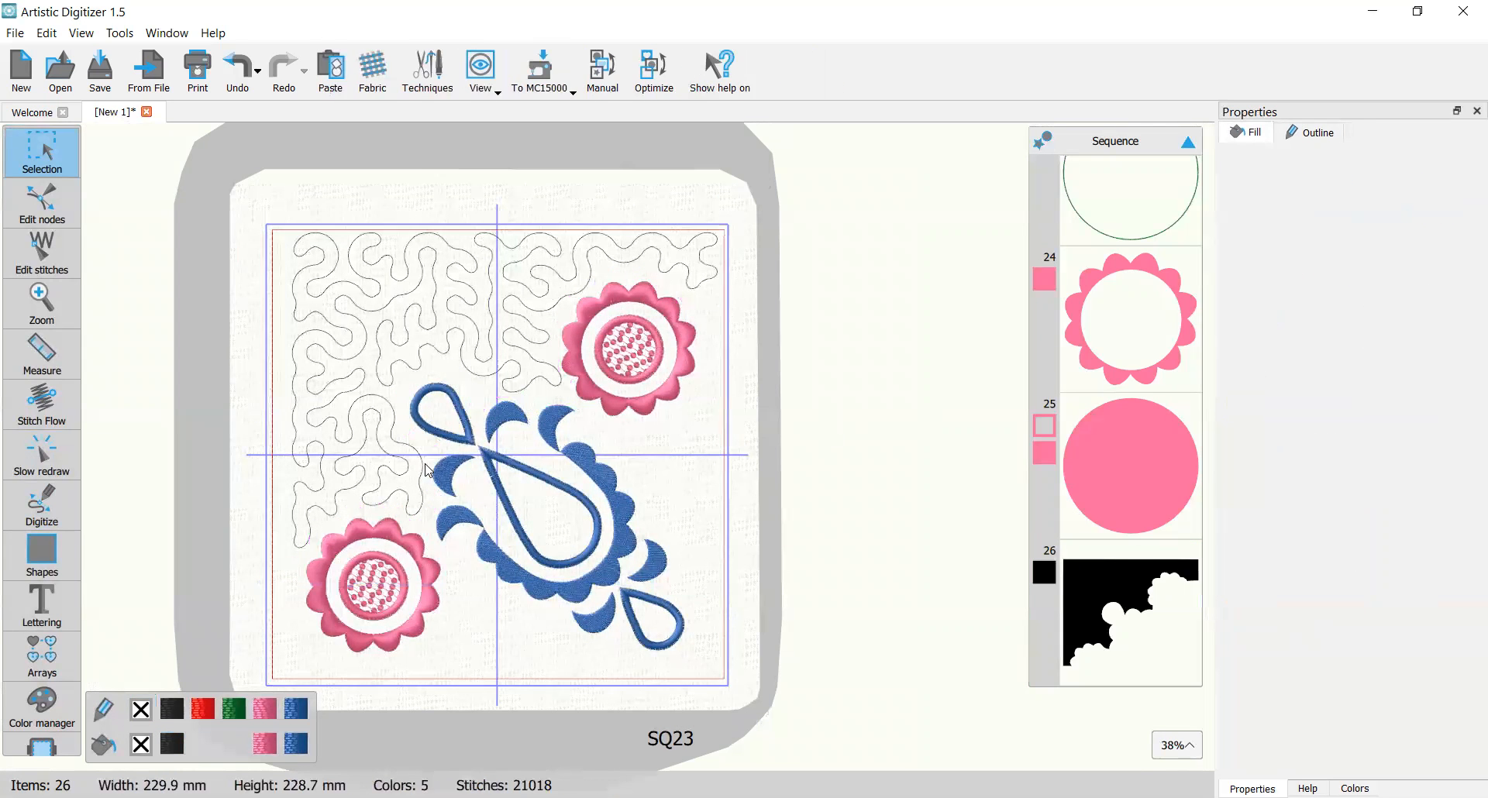
# Step: Start a new outline shape on the red frame's right edge below the upper flower and run it straight down beside the small teardrop
pyautogui.scroll(3, 464, 469)
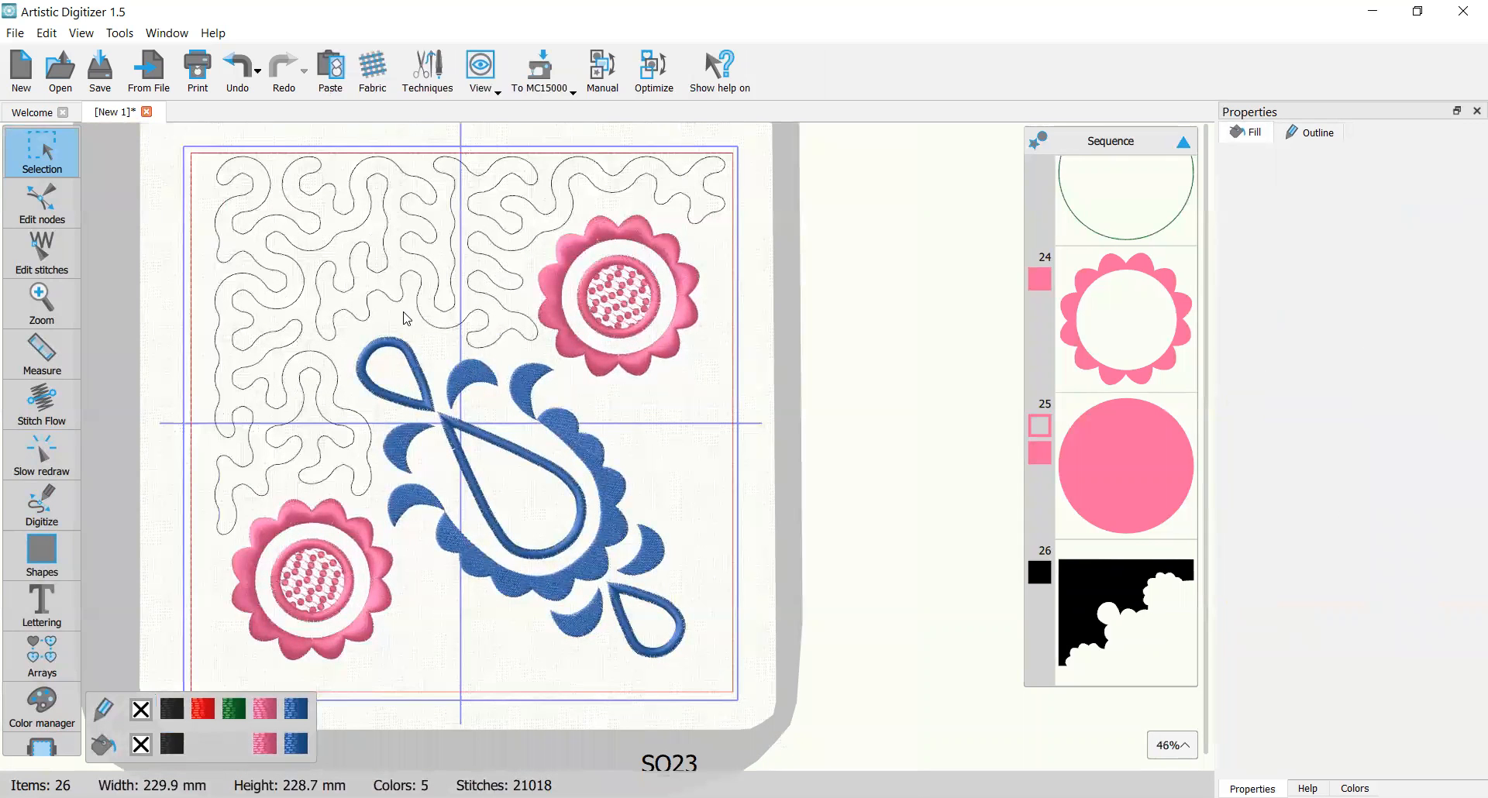
pyautogui.scroll(-2, 406, 318)
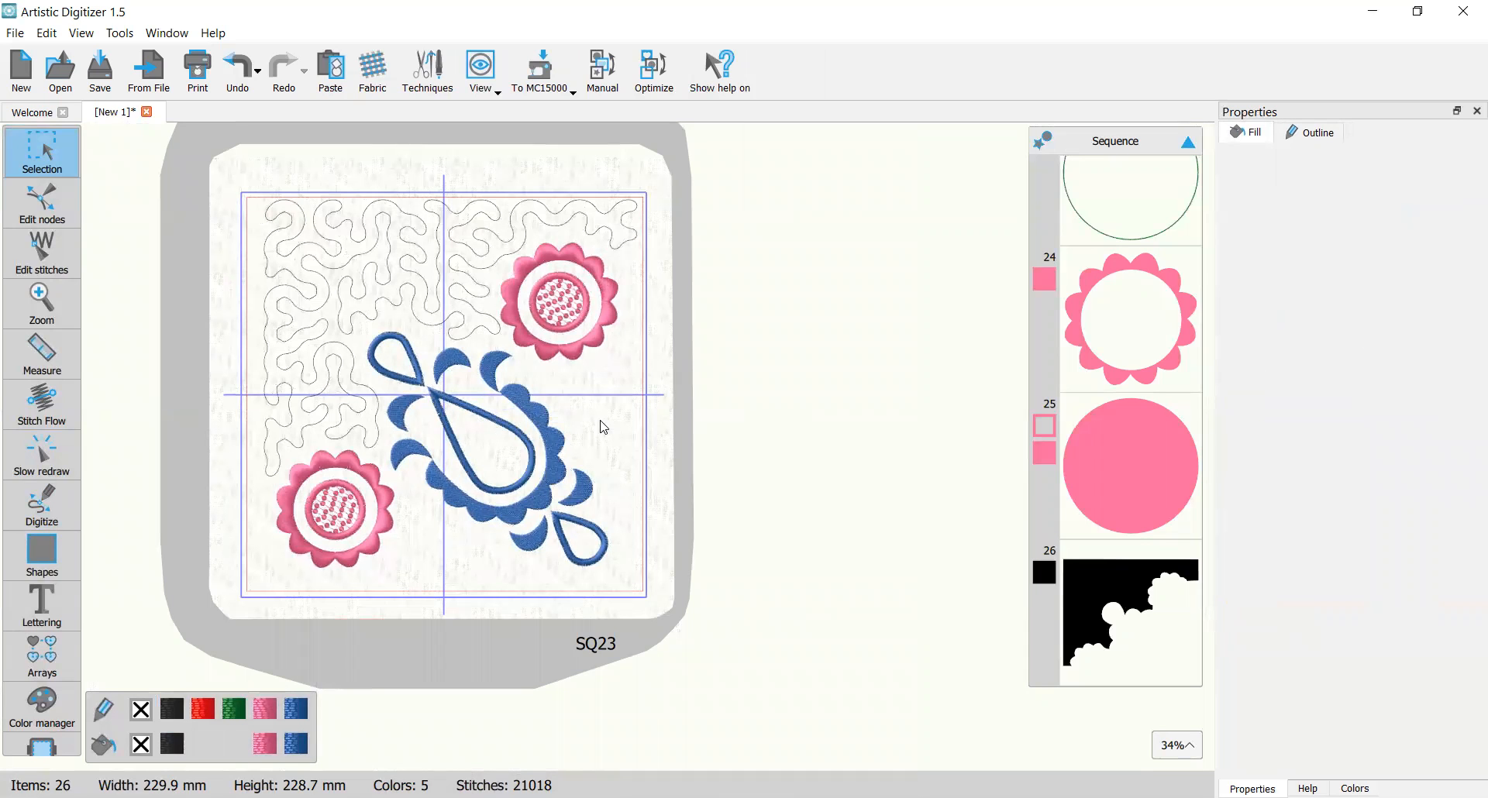
pyautogui.scroll(1, 603, 425)
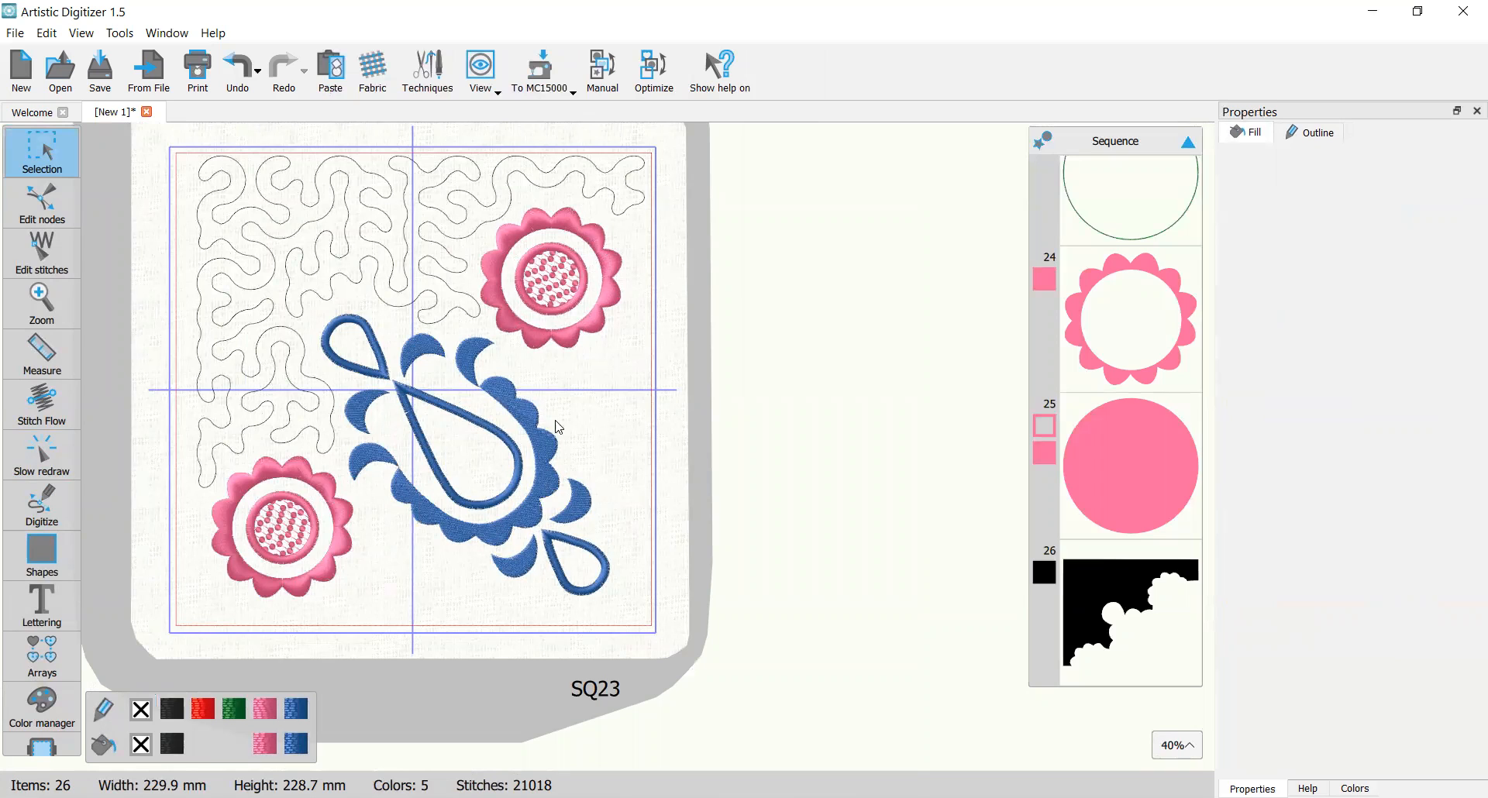
pyautogui.moveTo(49, 527)
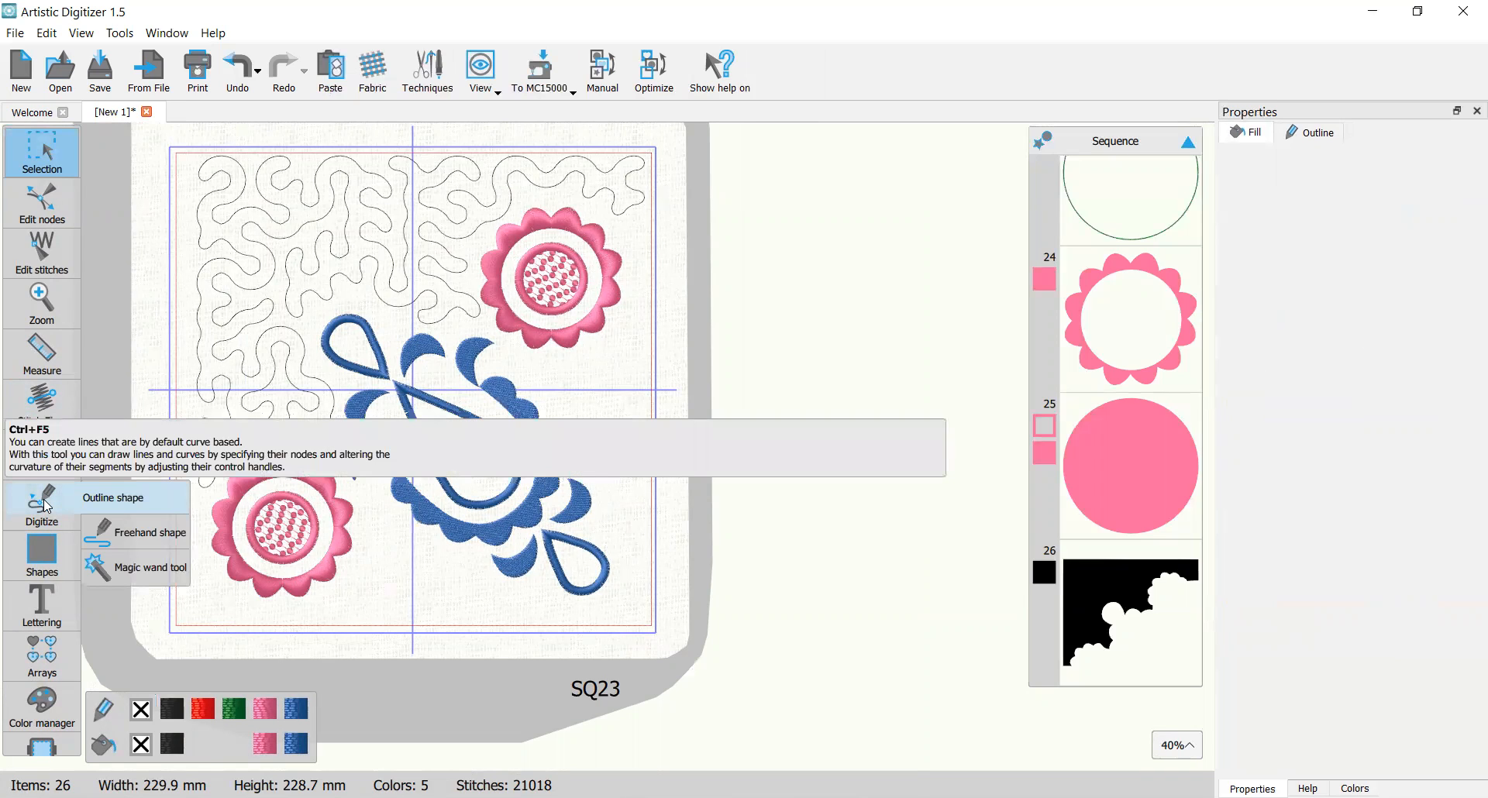
pyautogui.click(48, 507)
pyautogui.scroll(3, 643, 376)
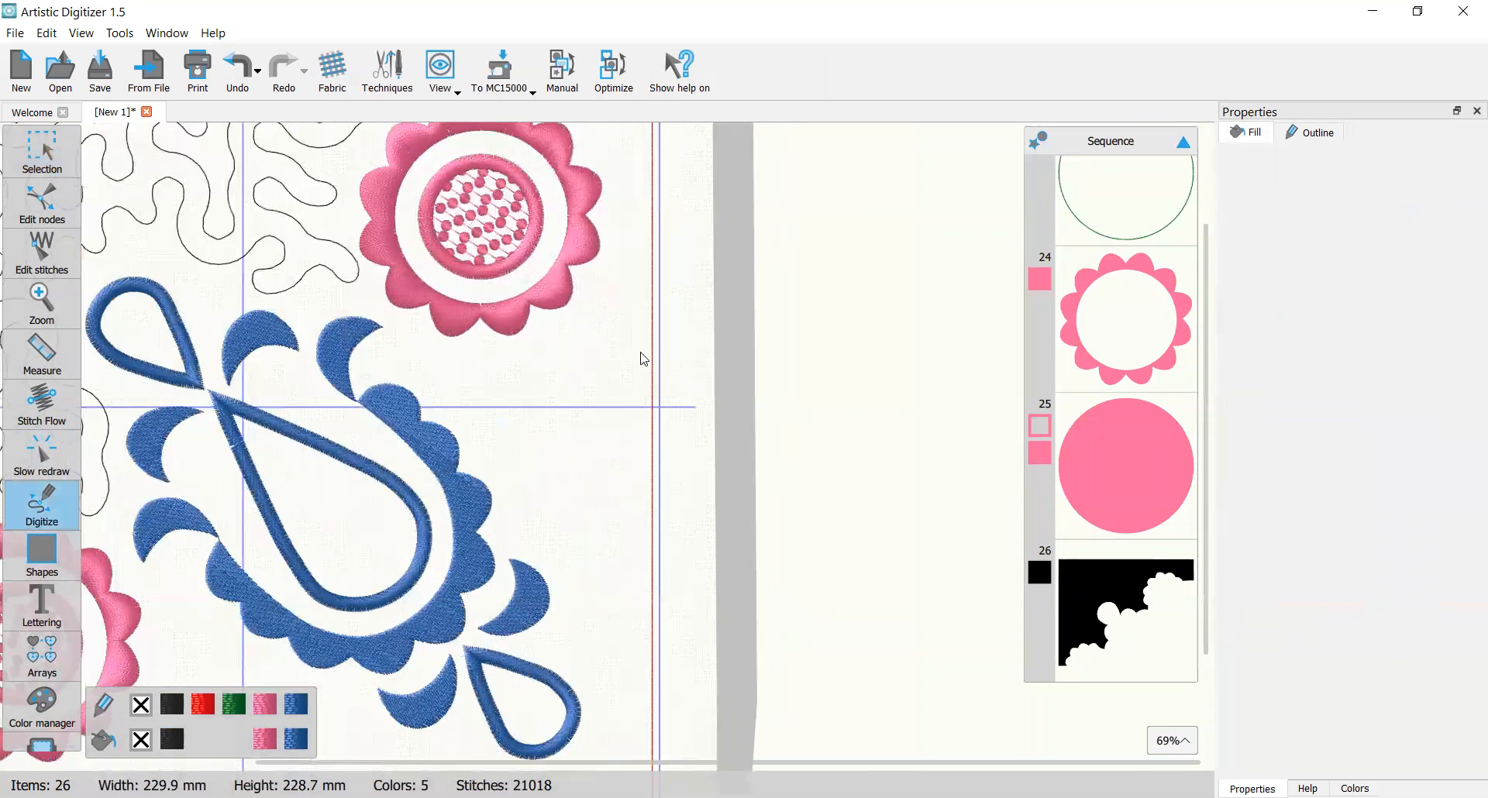
pyautogui.click(654, 265)
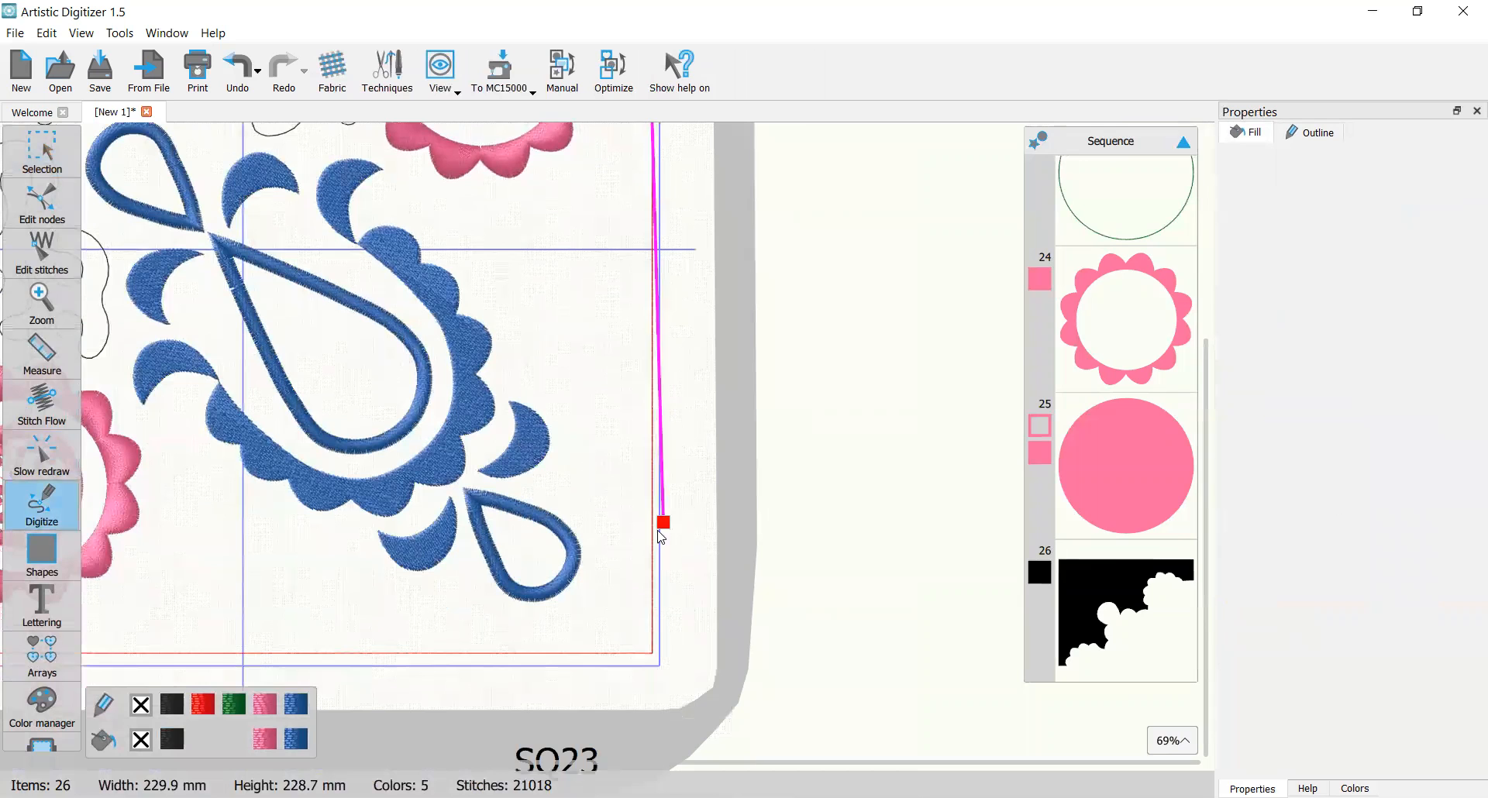
pyautogui.rightClick(652, 547)
# Step: Curve the outline past the small teardrop's tip and around the right-hand crescent to a corner point beside the scalloped oval
pyautogui.click(601, 508)
pyautogui.rightClick(548, 482)
pyautogui.click(581, 439)
pyautogui.click(542, 386)
pyautogui.rightClick(507, 363)
# Step: Continue the outline with curve points up along the oval's scallops, ending at a corner point beside the upper crescent
pyautogui.click(508, 312)
pyautogui.click(476, 287)
pyautogui.click(443, 244)
pyautogui.rightClick(426, 208)
# Step: Curve the outline beneath the upper-right flower to the frame's right edge and close the shape at its starting point
pyautogui.click(495, 200)
pyautogui.click(551, 179)
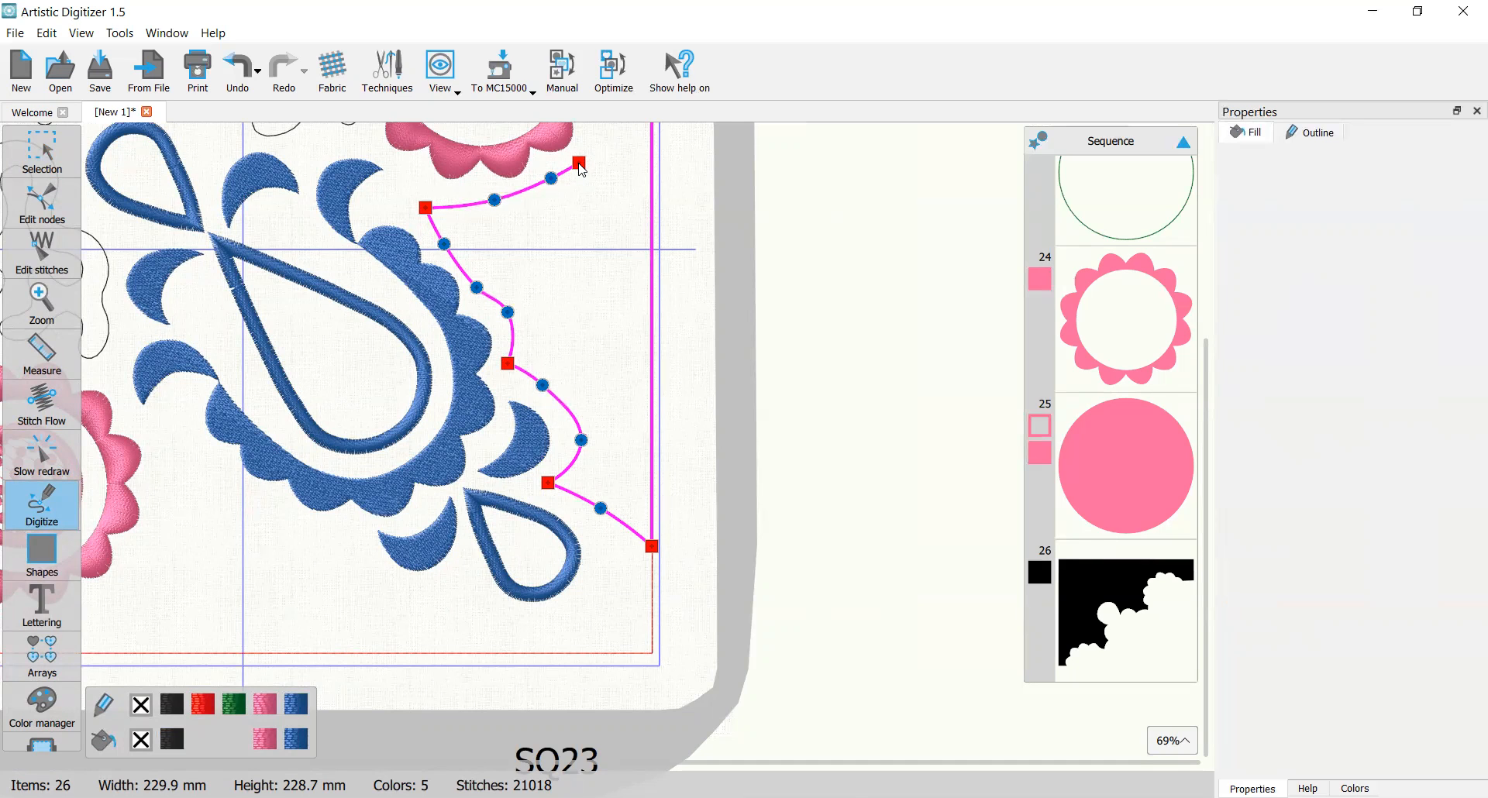
pyautogui.scroll(-2, 583, 170)
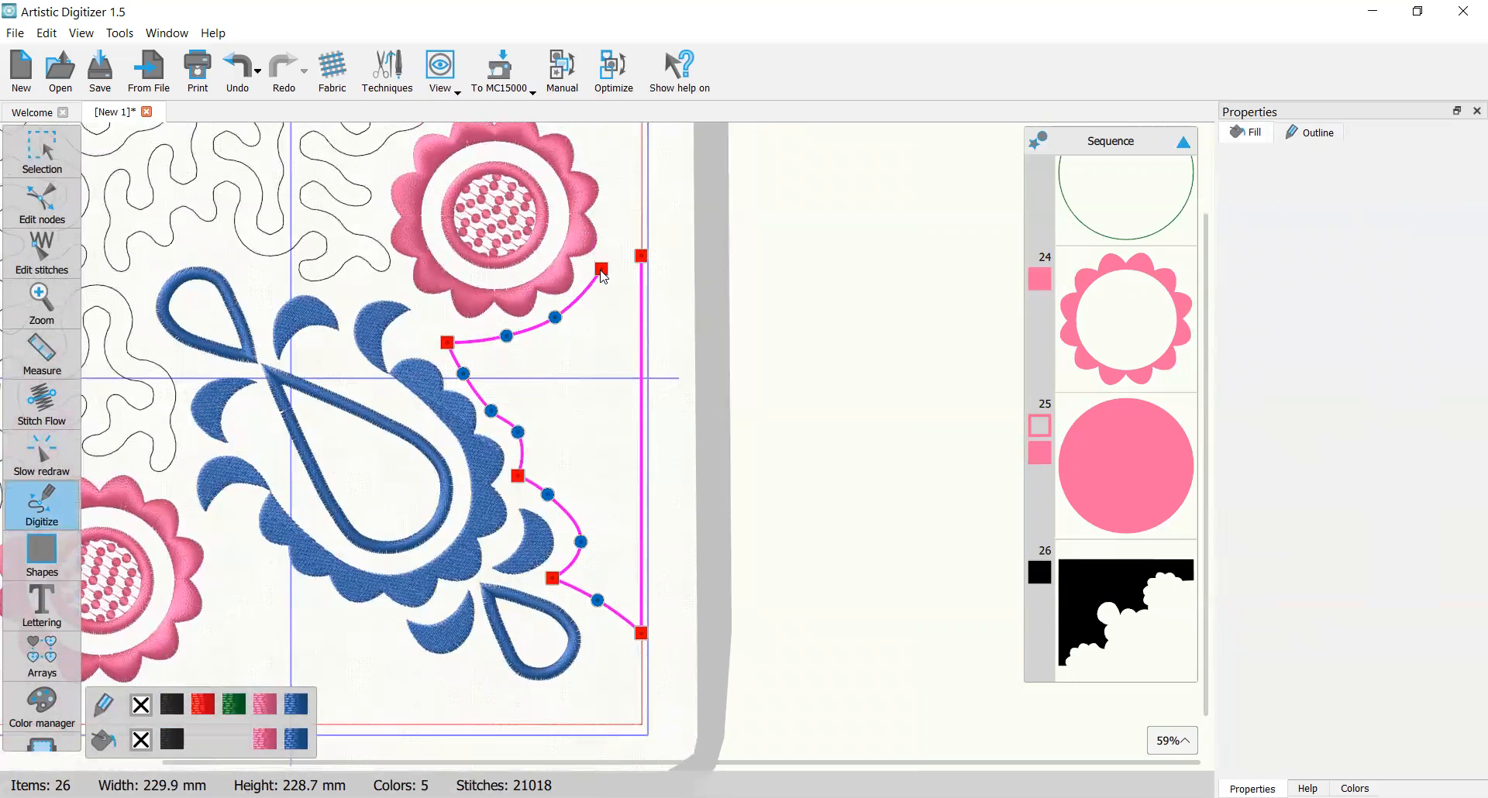
pyautogui.click(592, 270)
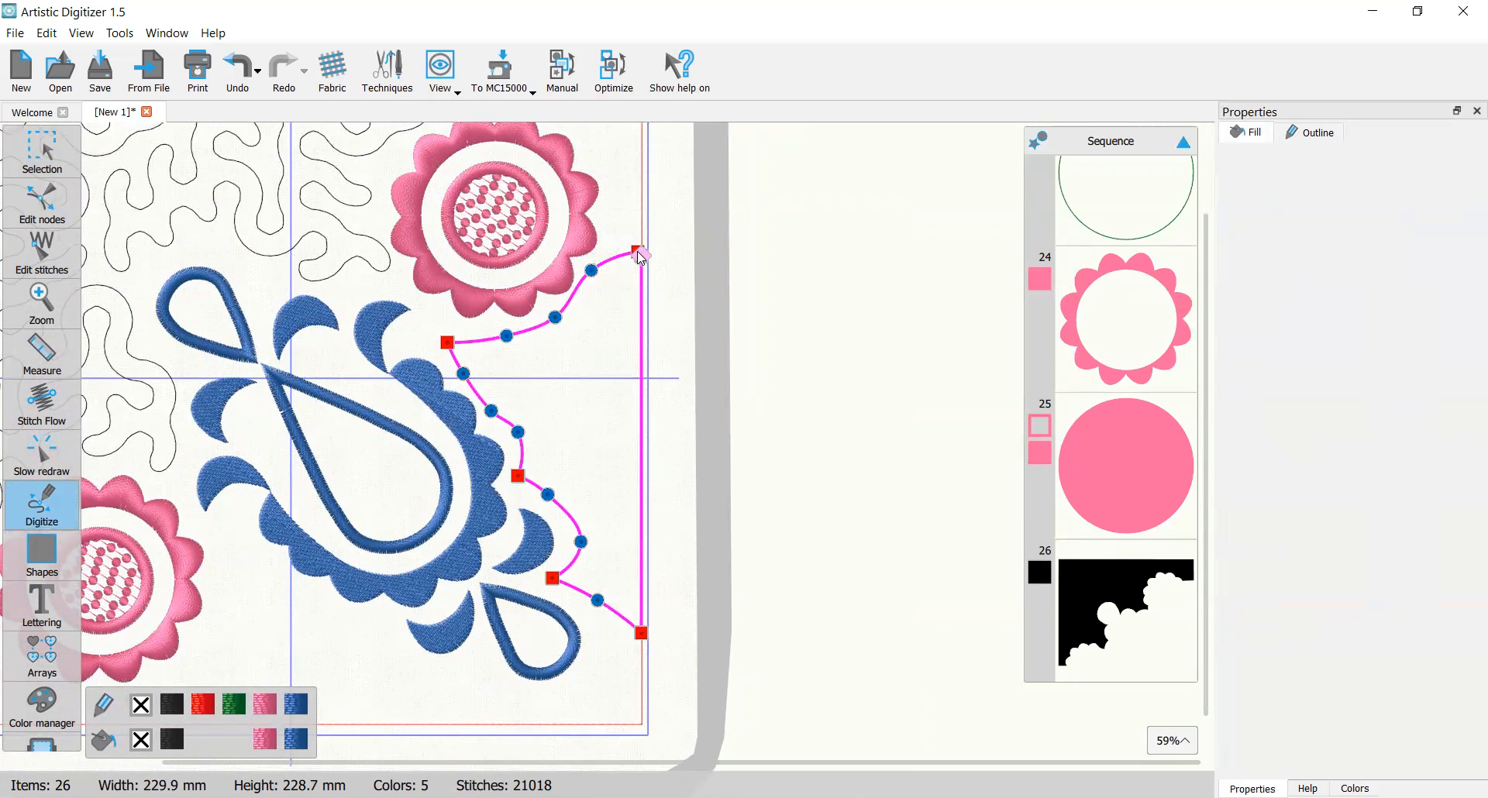
pyautogui.click(638, 252)
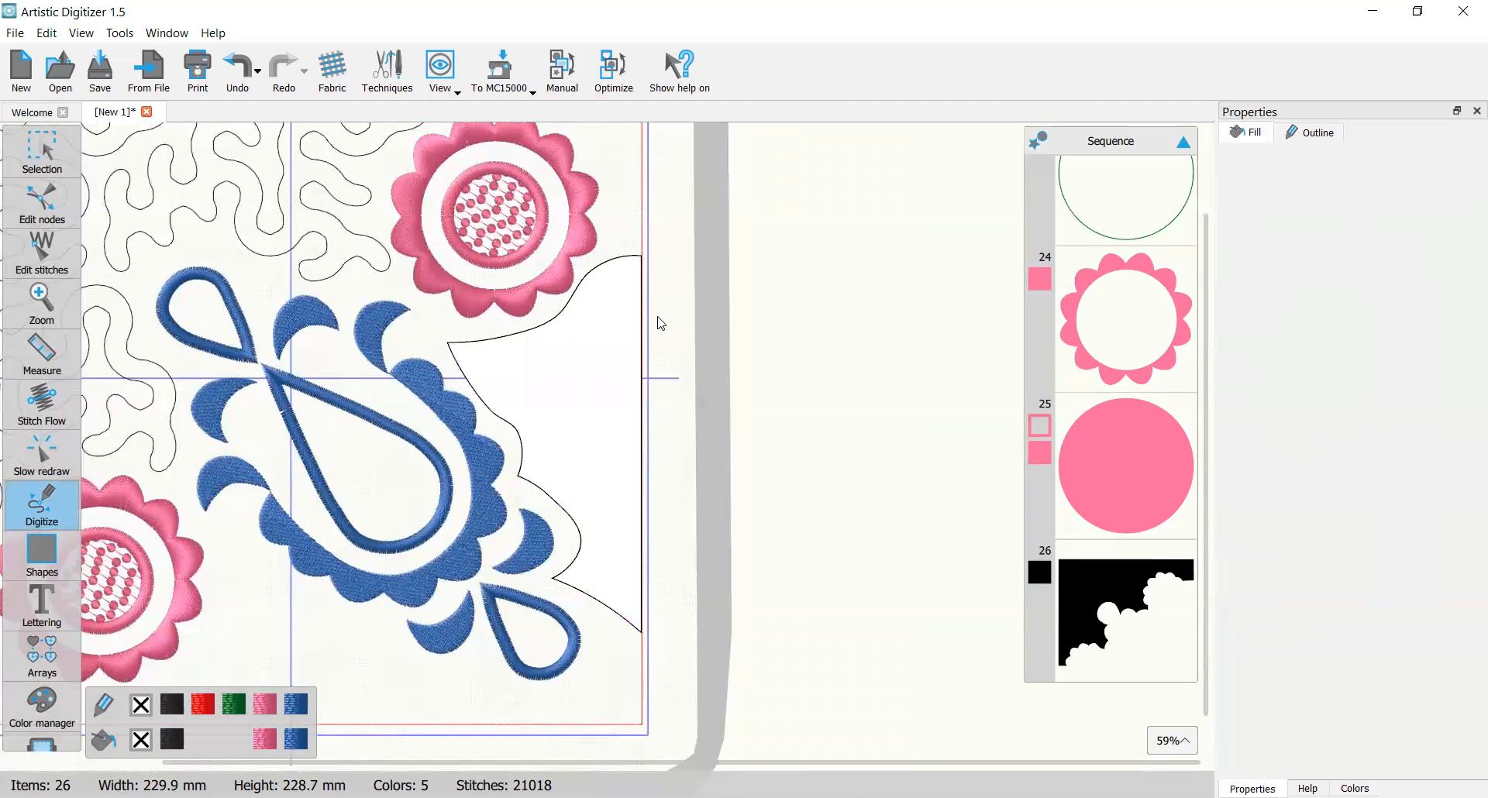
# Step: Select the new right-side background shape, give it a black fill and remove its outline color
pyautogui.click(8, 172)
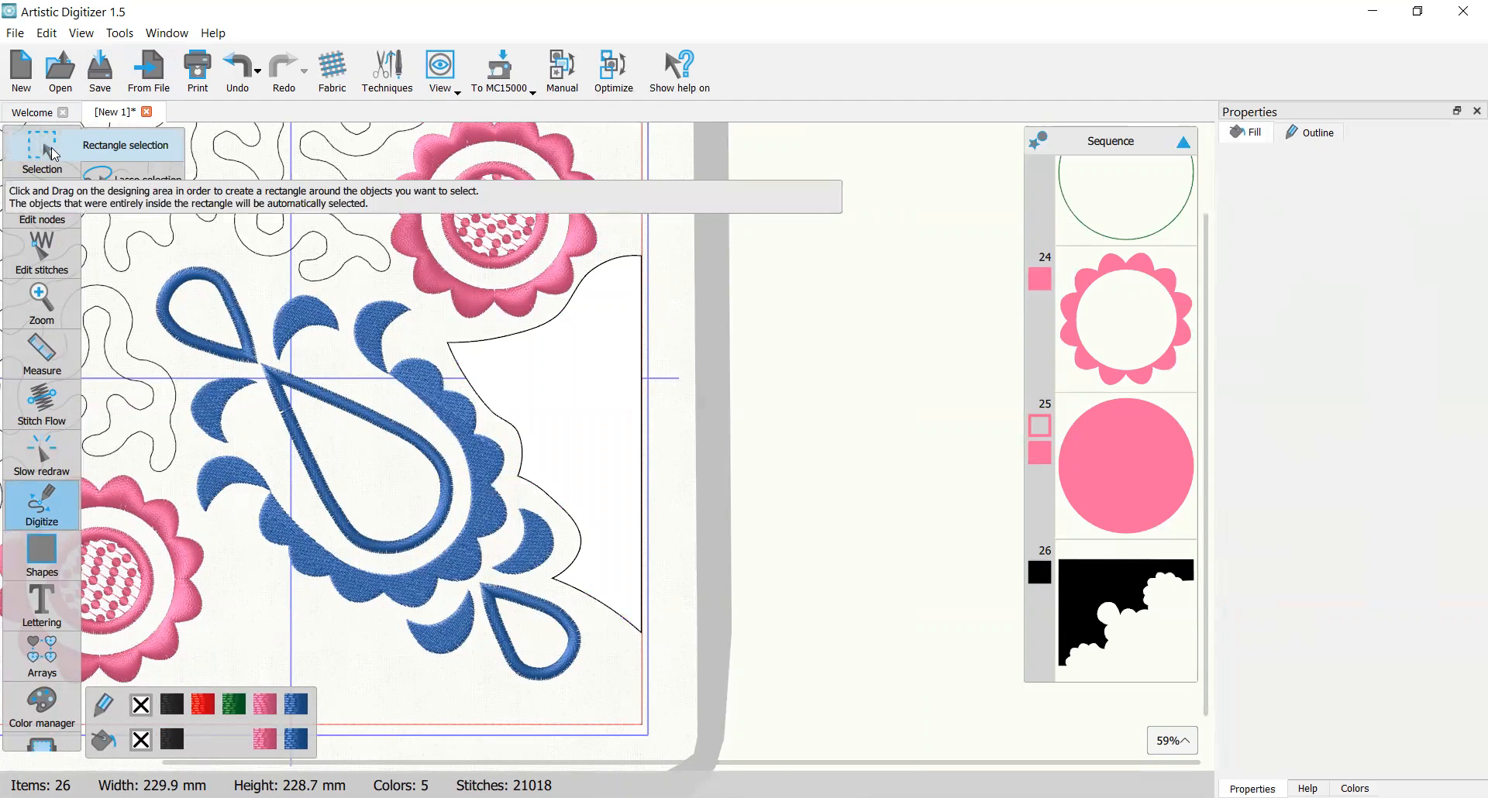
pyautogui.click(62, 151)
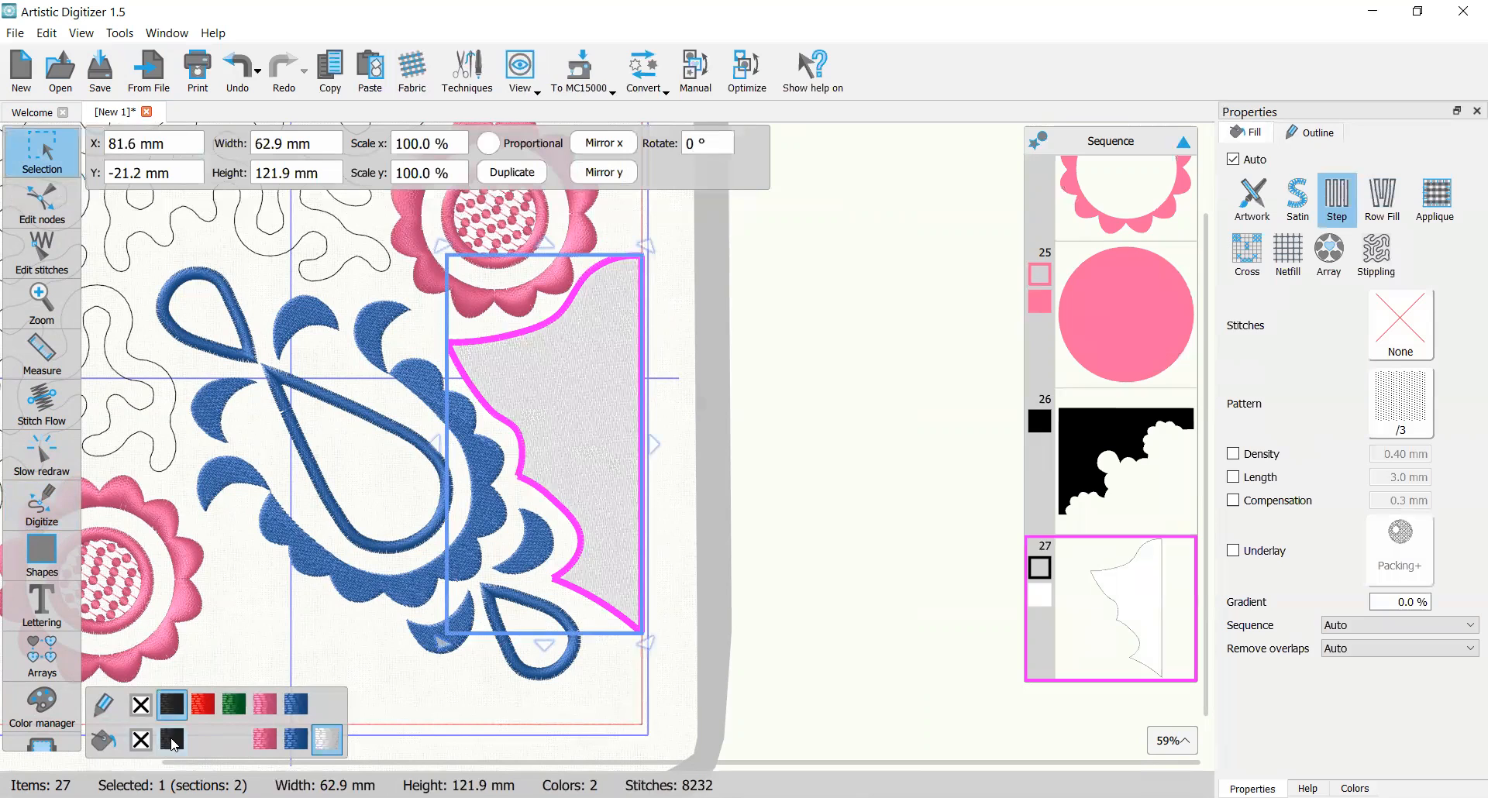
pyautogui.click(173, 742)
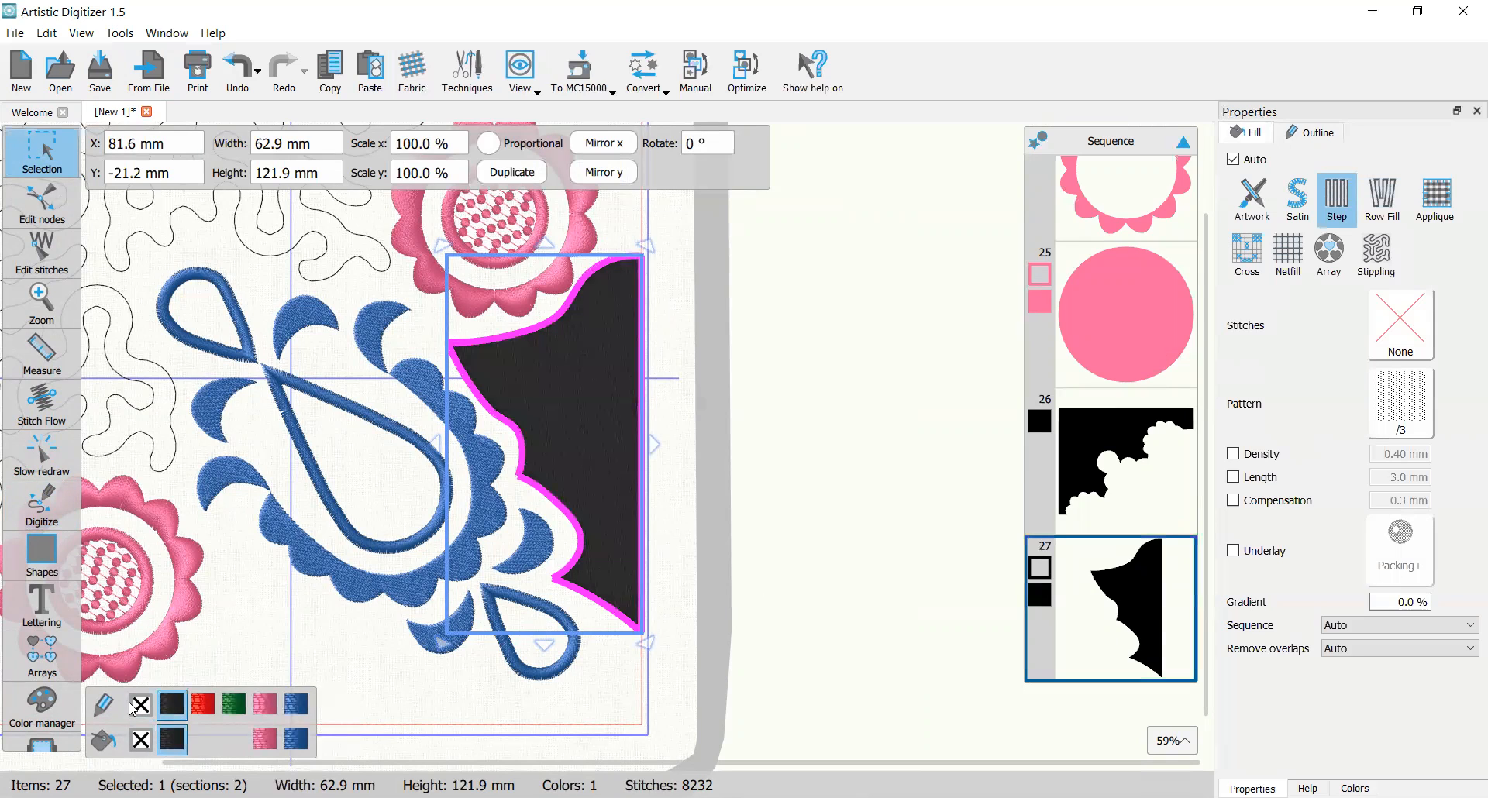
pyautogui.click(140, 705)
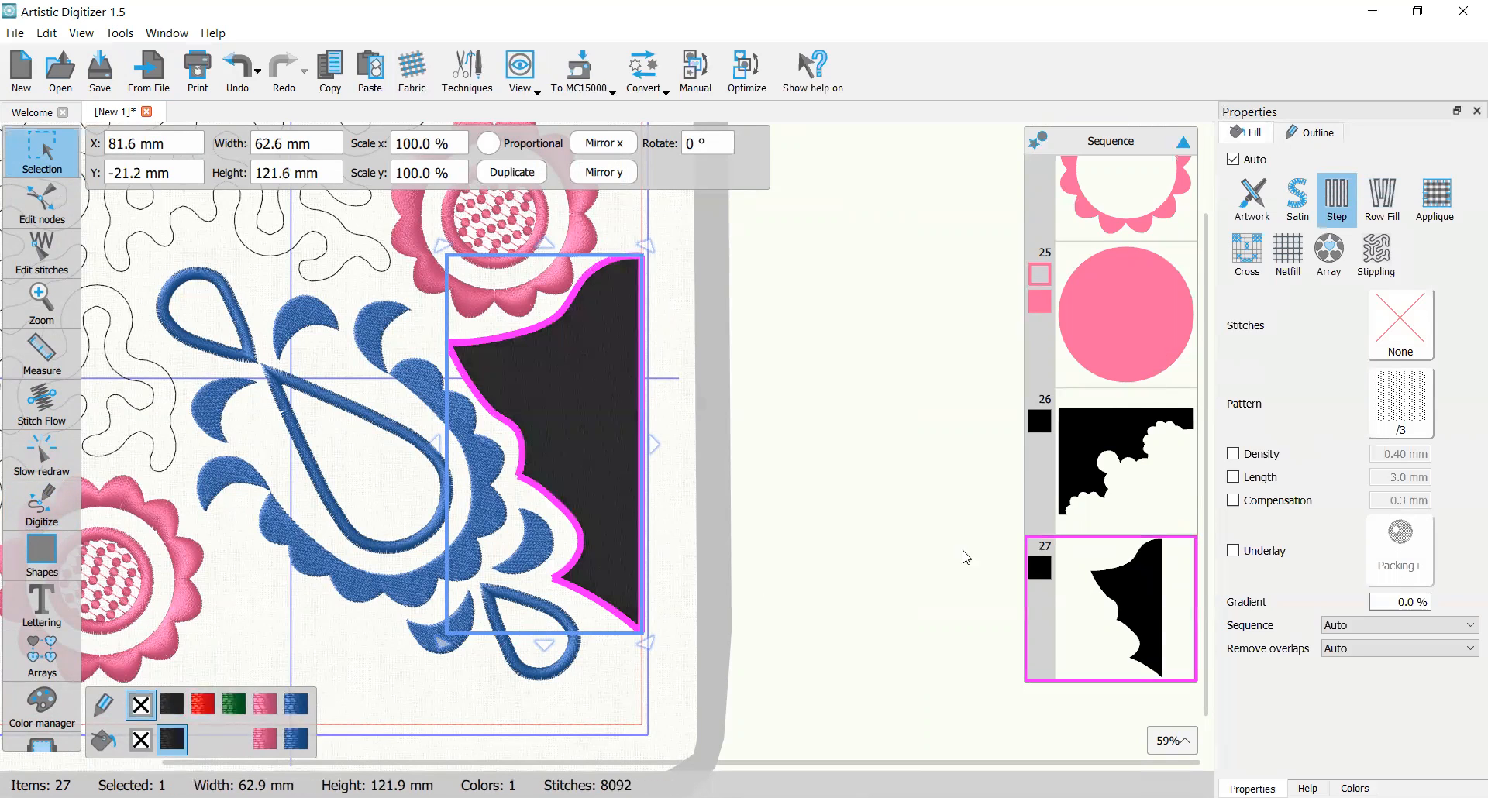
# Step: Change the right-side shape's fill type to Stippling with a custom density of 7.0 mm
pyautogui.click(1393, 253)
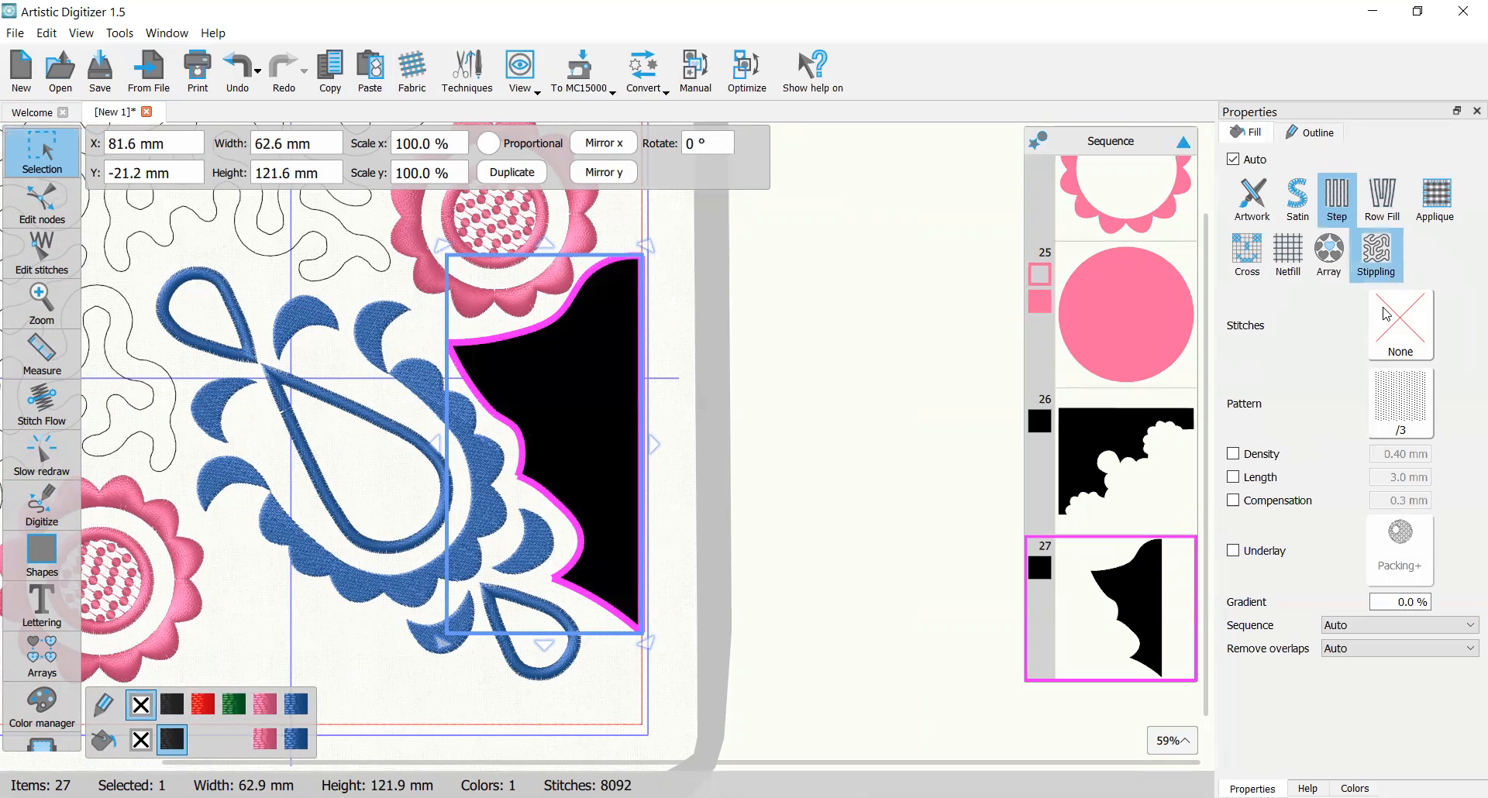
pyautogui.click(1233, 298)
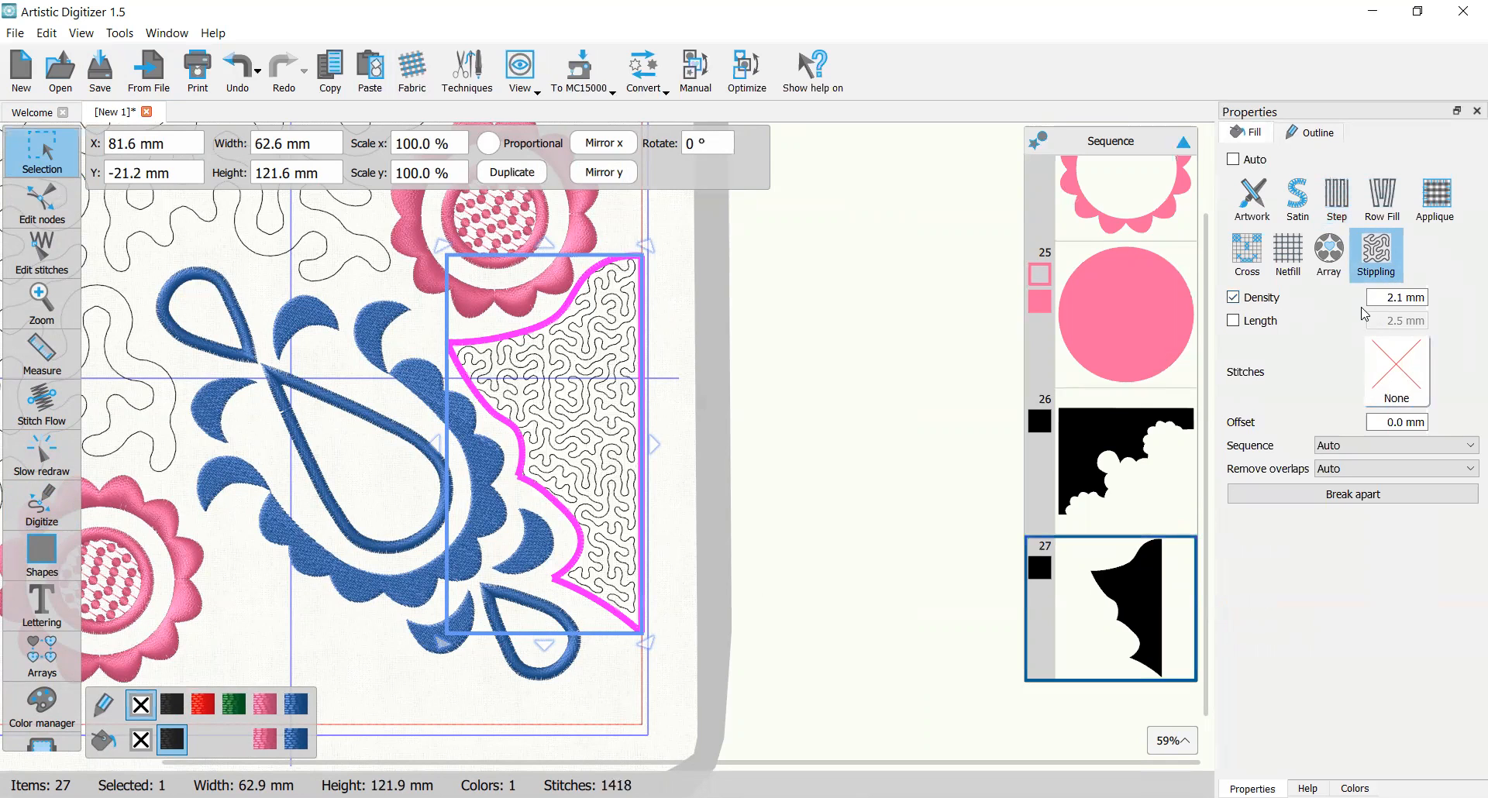
pyautogui.write('7')
pyautogui.press('Return')
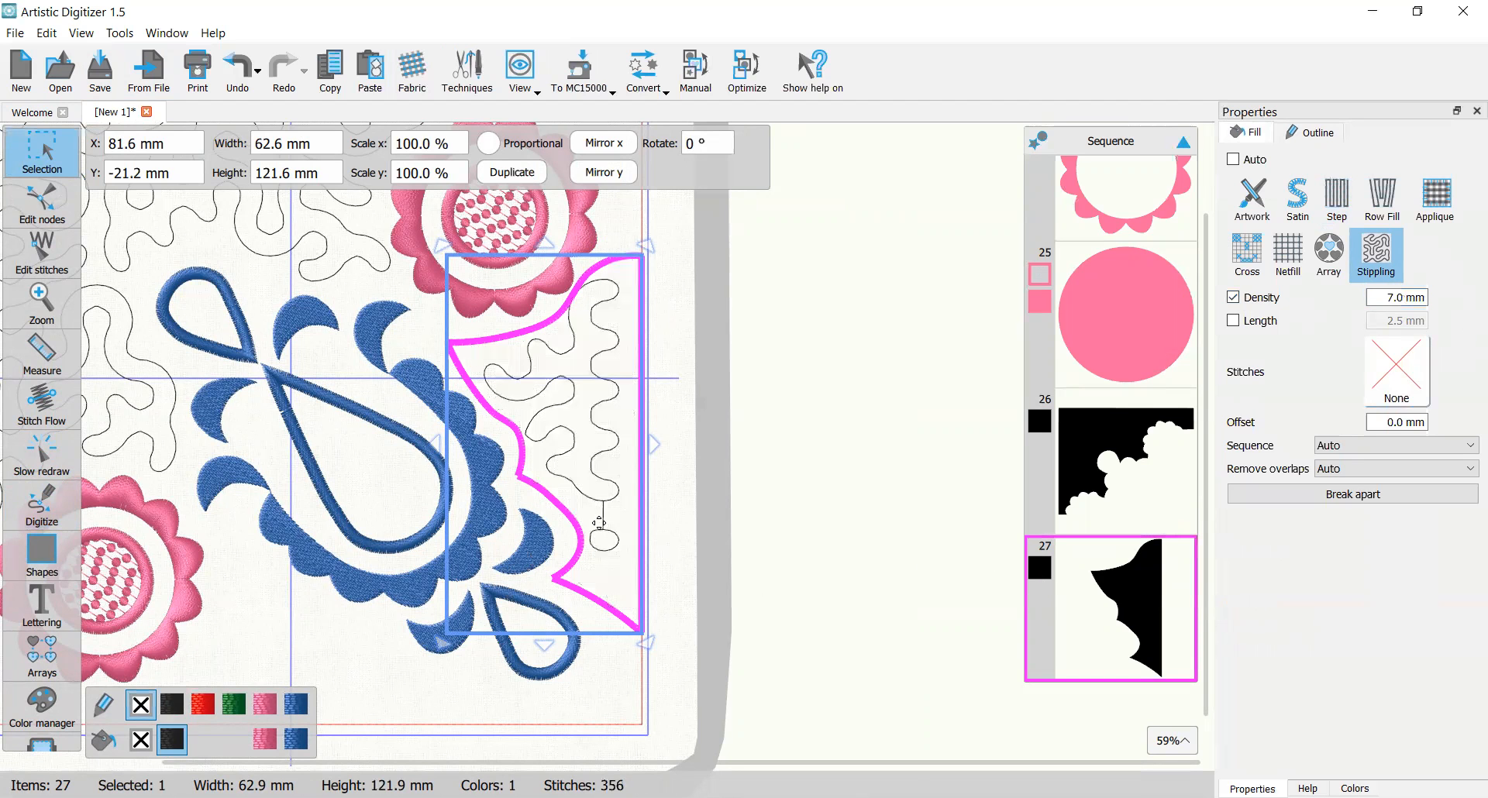
# Step: Move the right-side shape's curve node beside the crescent closer to the crescent to widen the stippling area, and deselect the shape
pyautogui.scroll(5, 608, 545)
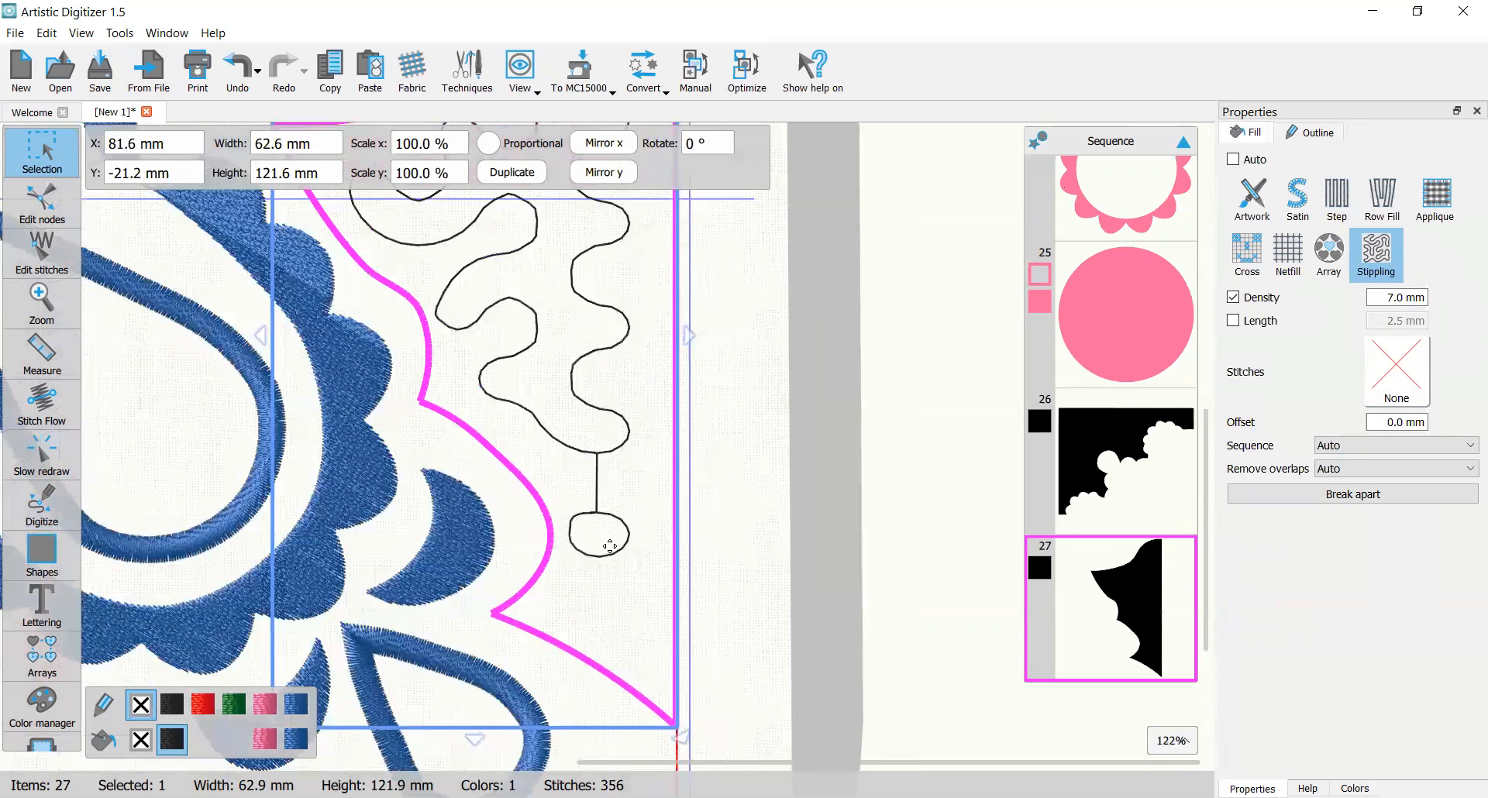
pyautogui.scroll(1, 583, 409)
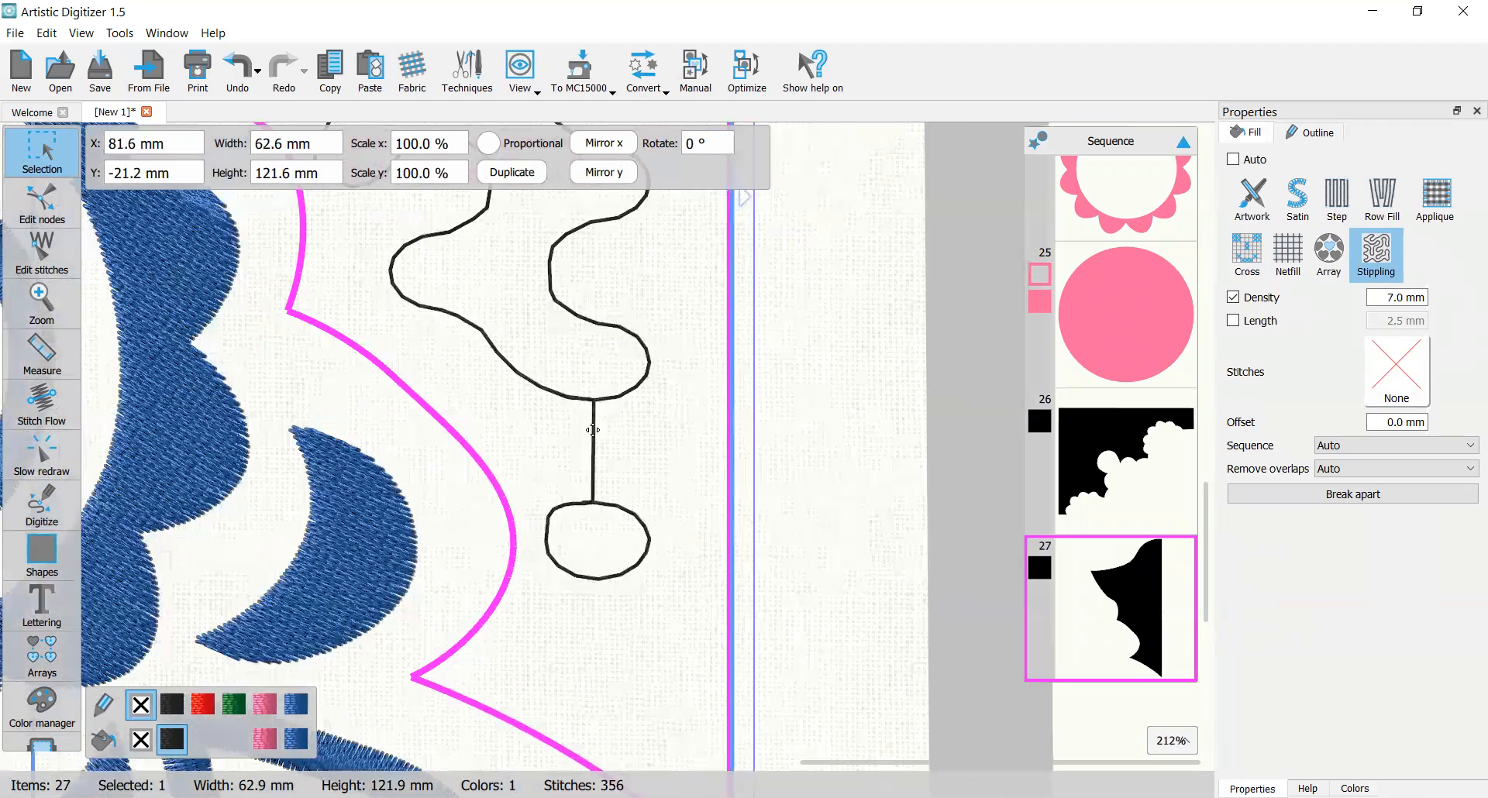
pyautogui.scroll(-4, 595, 498)
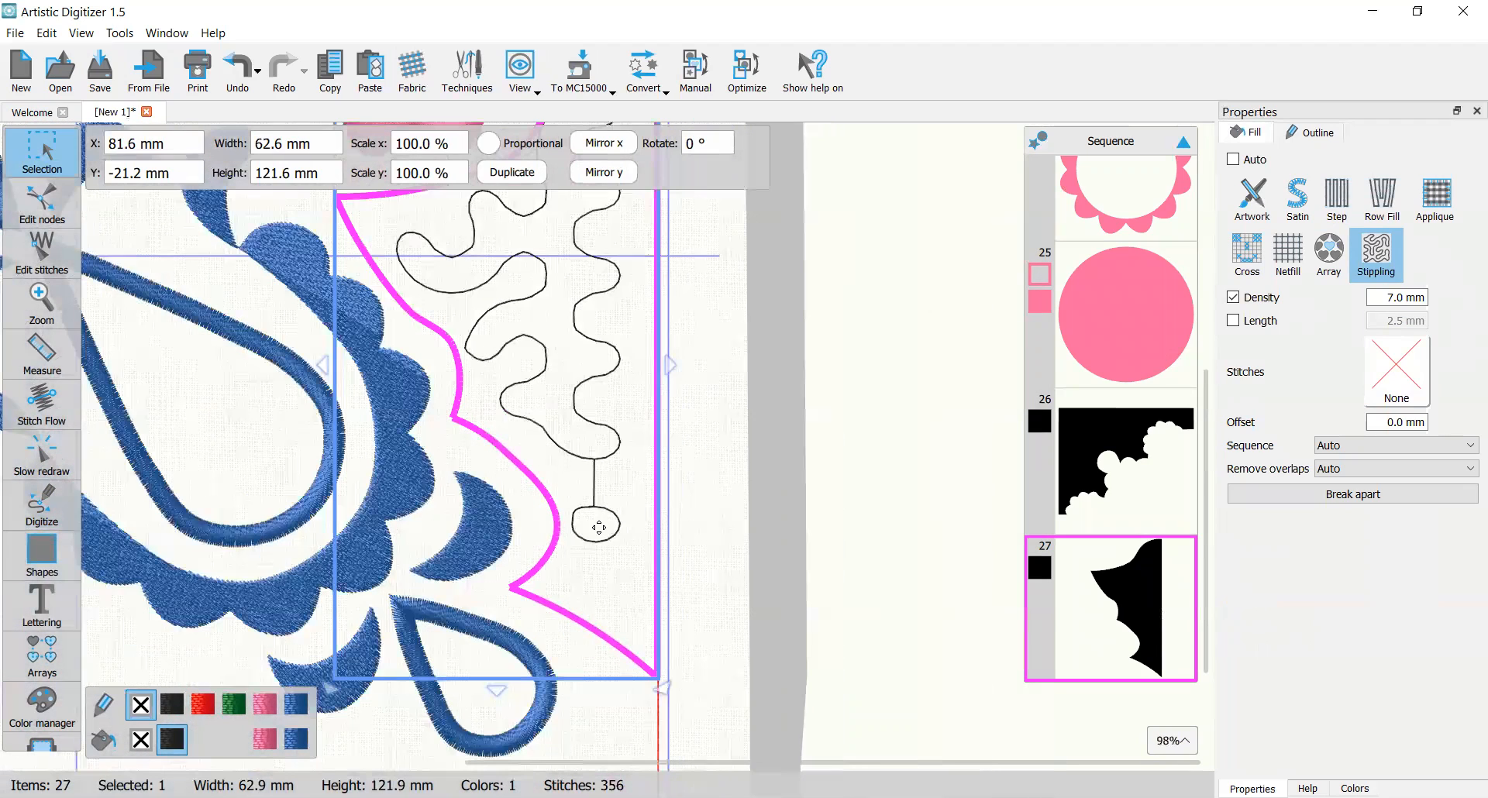
pyautogui.click(43, 209)
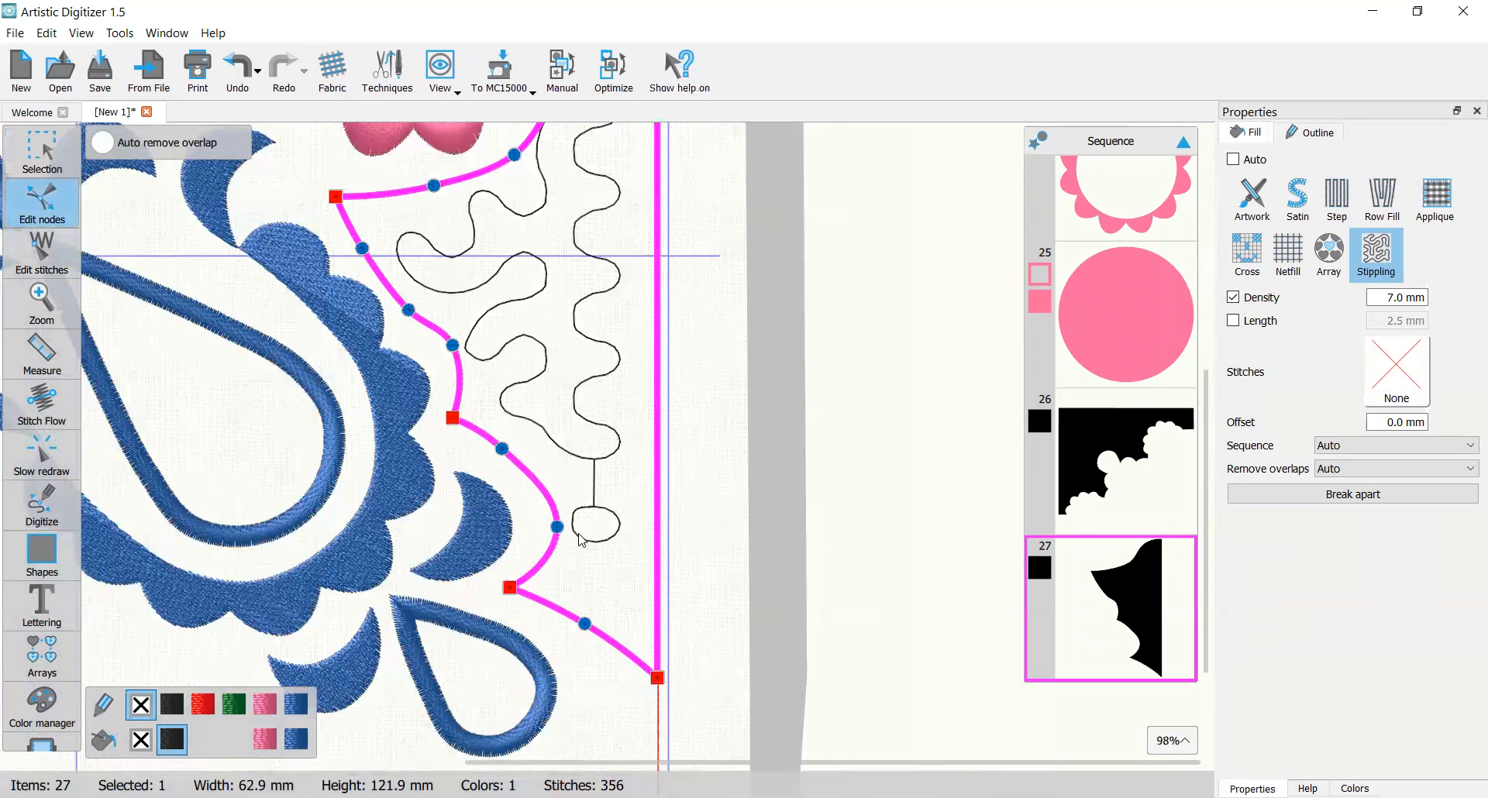
pyautogui.moveTo(555, 527); pyautogui.dragTo(536, 522)
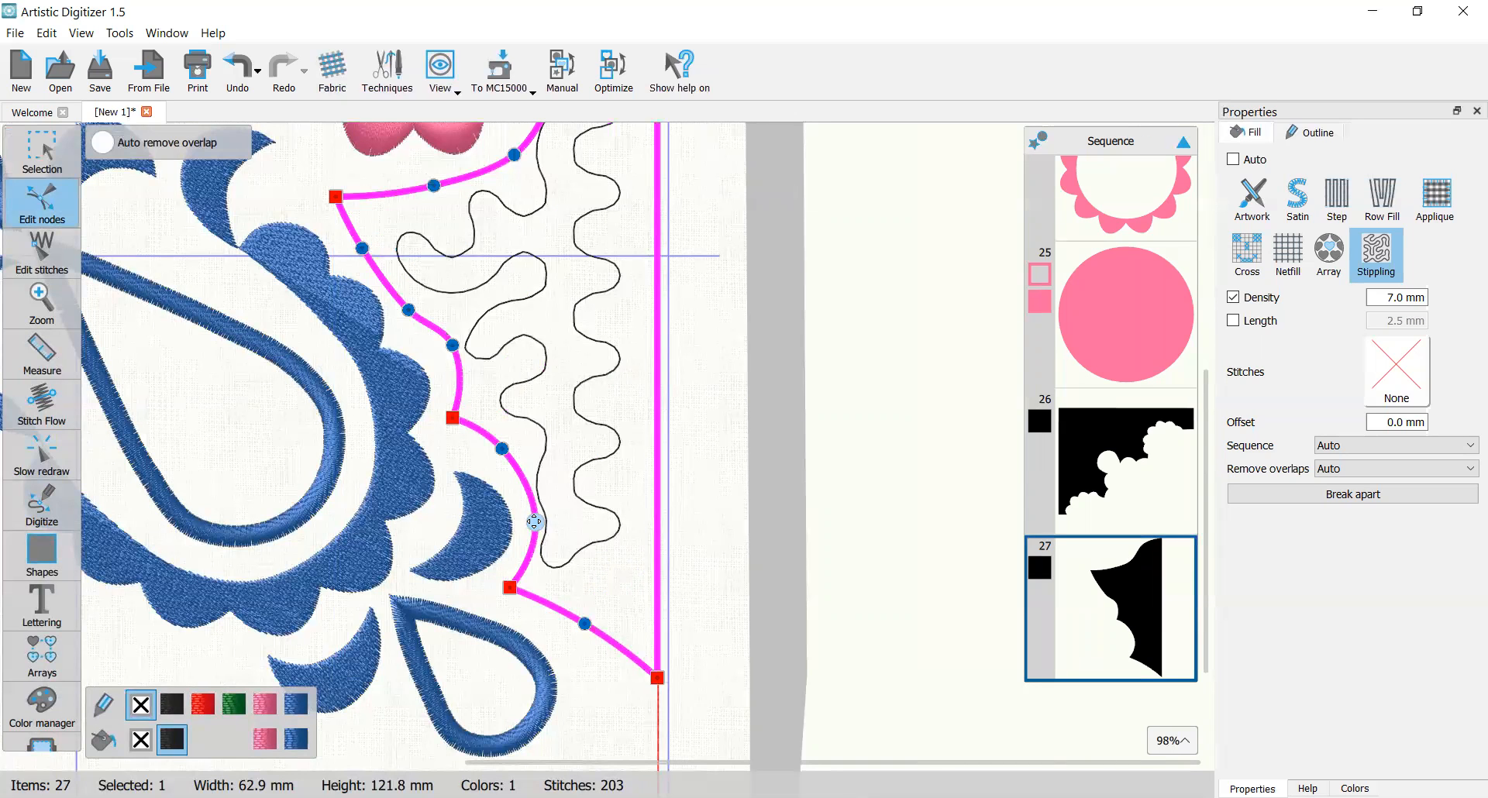
pyautogui.scroll(-4, 638, 534)
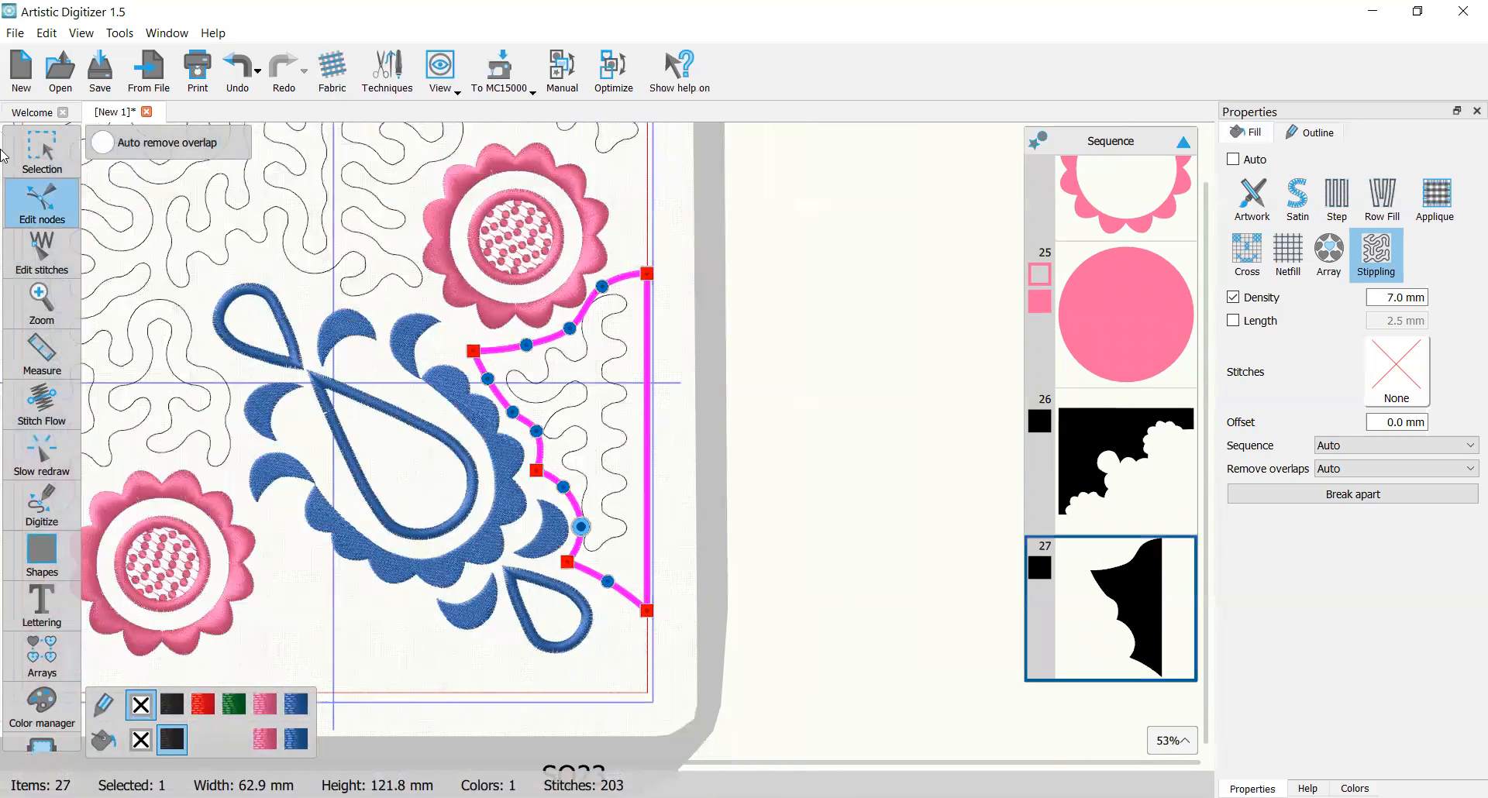
pyautogui.click(15, 152)
pyautogui.click(837, 276)
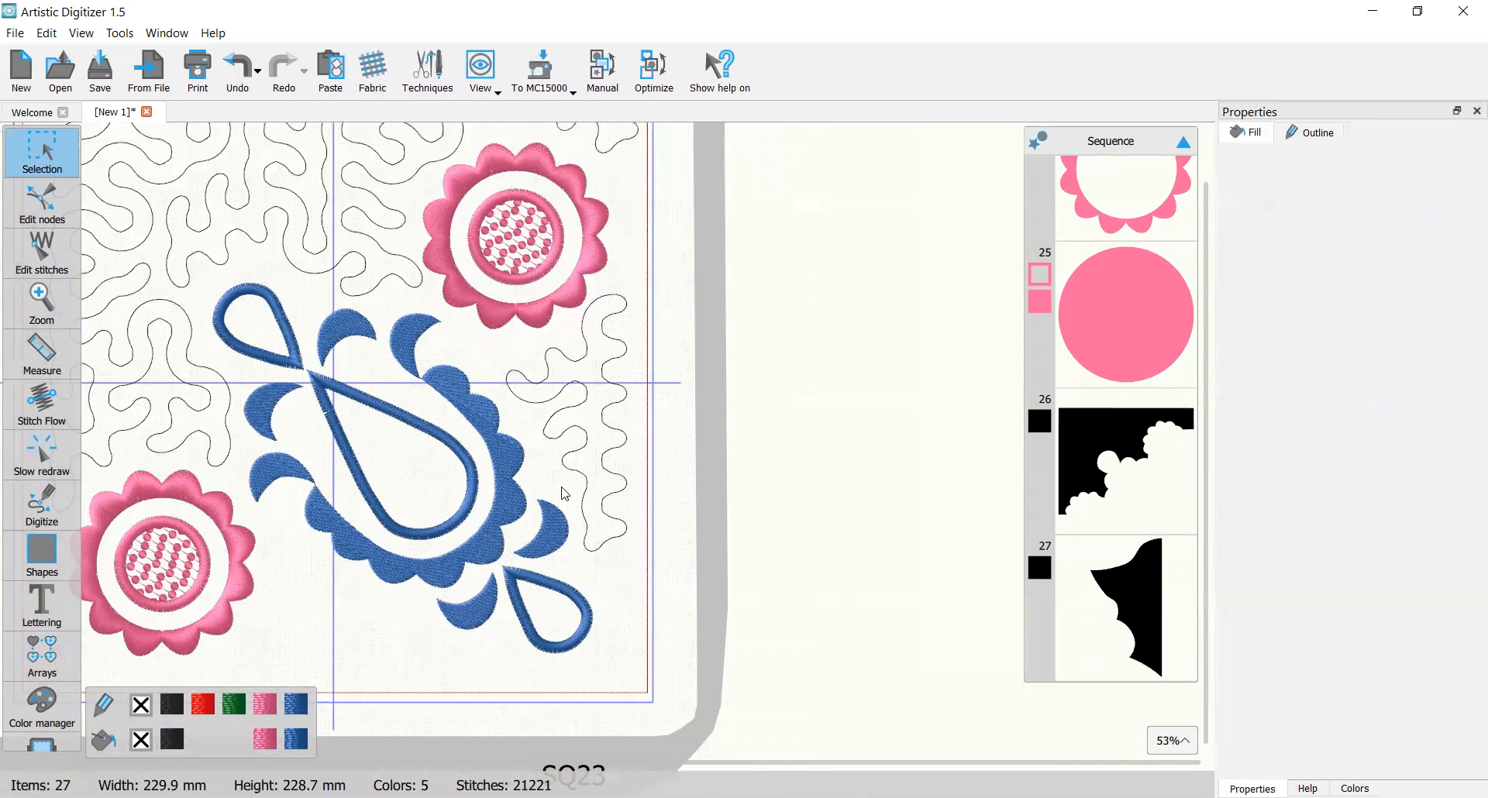
pyautogui.scroll(-2, 565, 494)
pyautogui.scroll(-1, 558, 504)
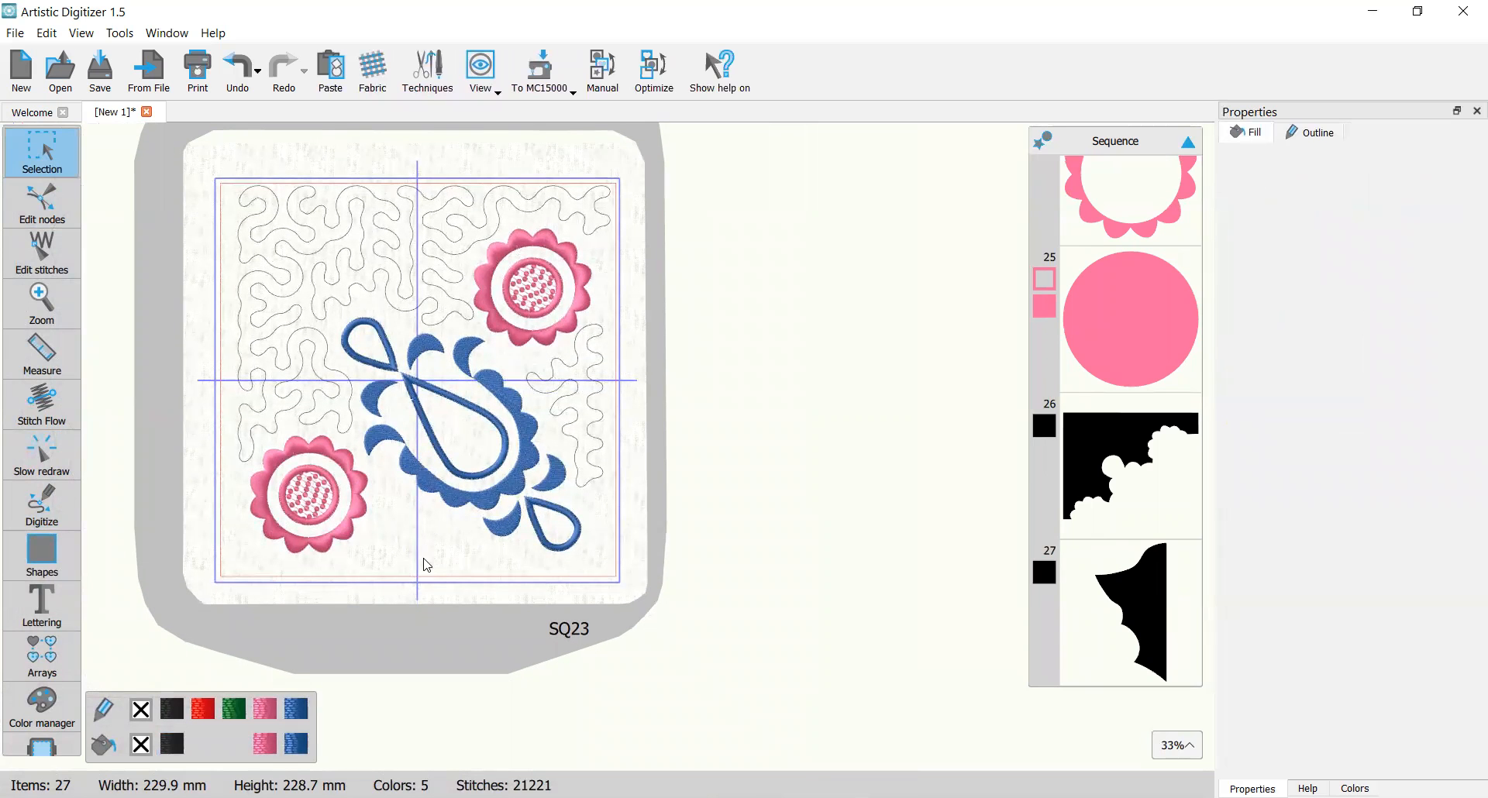
# Step: Begin an outline shape along the frame's bottom edge, turning up beside the lower drop and curving beneath the lower crescent and blue scallops
pyautogui.scroll(3, 399, 515)
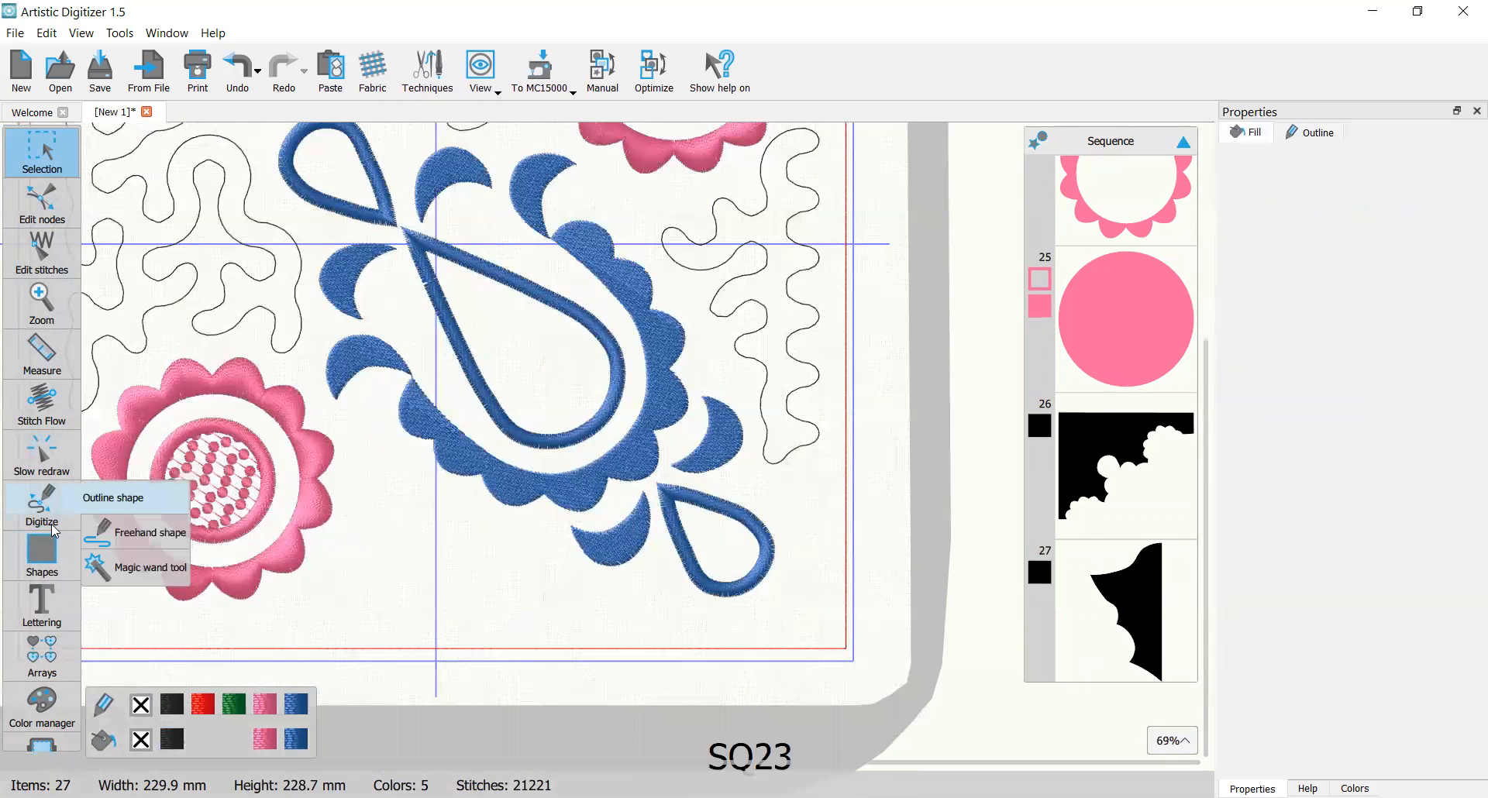
pyautogui.click(34, 505)
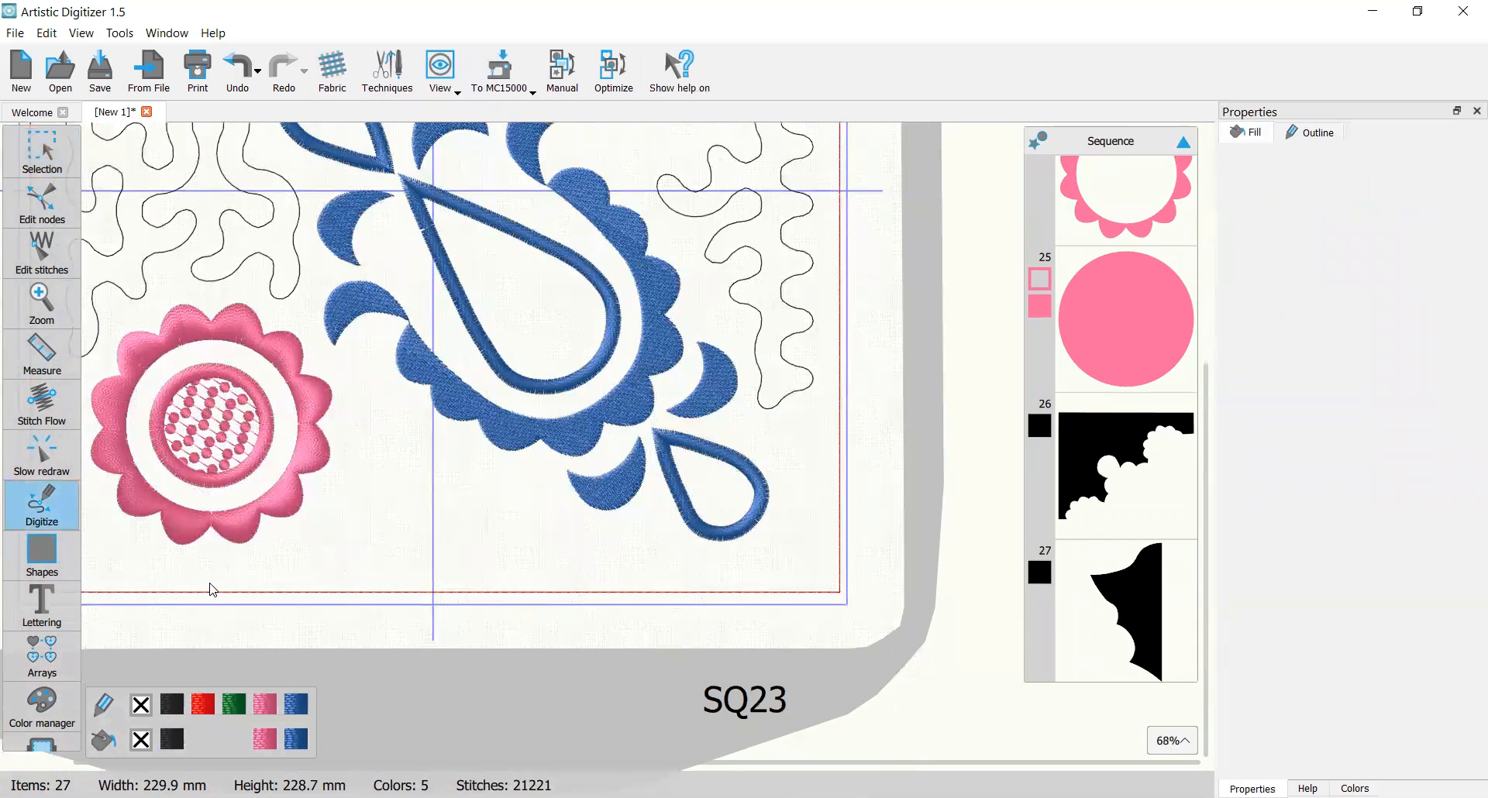
pyautogui.click(210, 591)
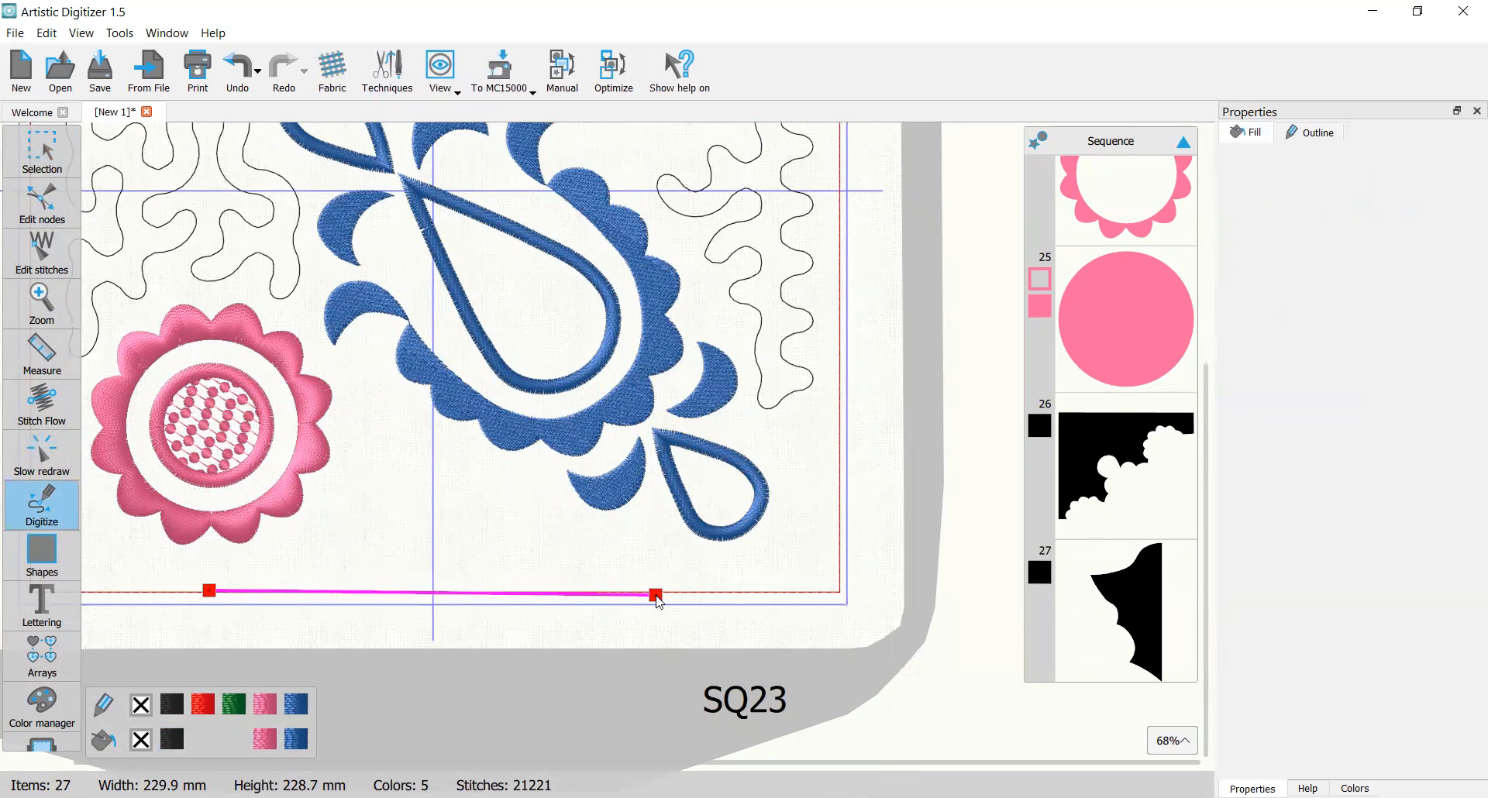
pyautogui.click(682, 591)
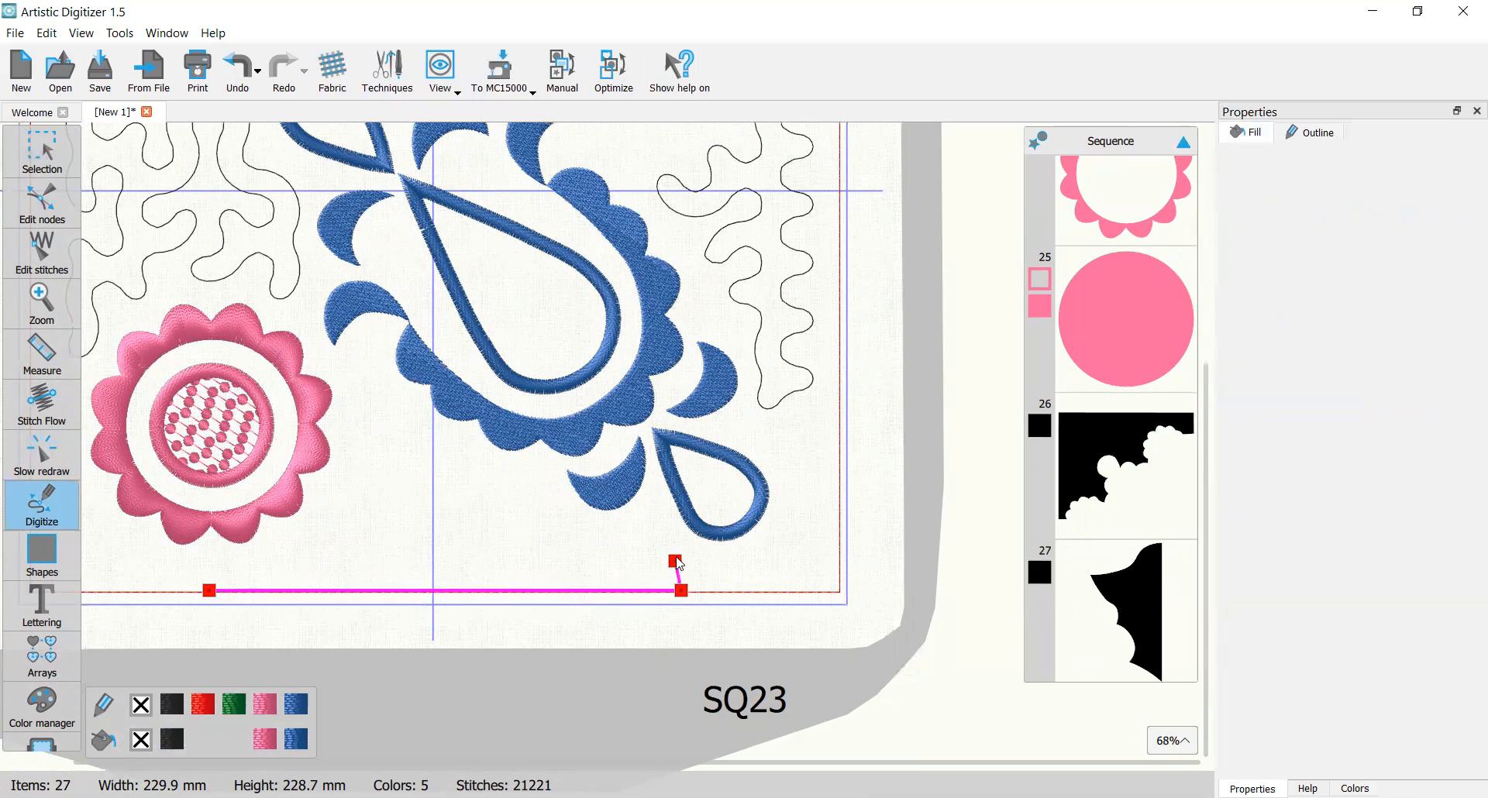
pyautogui.click(657, 517)
pyautogui.rightClick(585, 524)
pyautogui.click(539, 465)
pyautogui.rightClick(464, 444)
pyautogui.rightClick(407, 401)
pyautogui.click(392, 392)
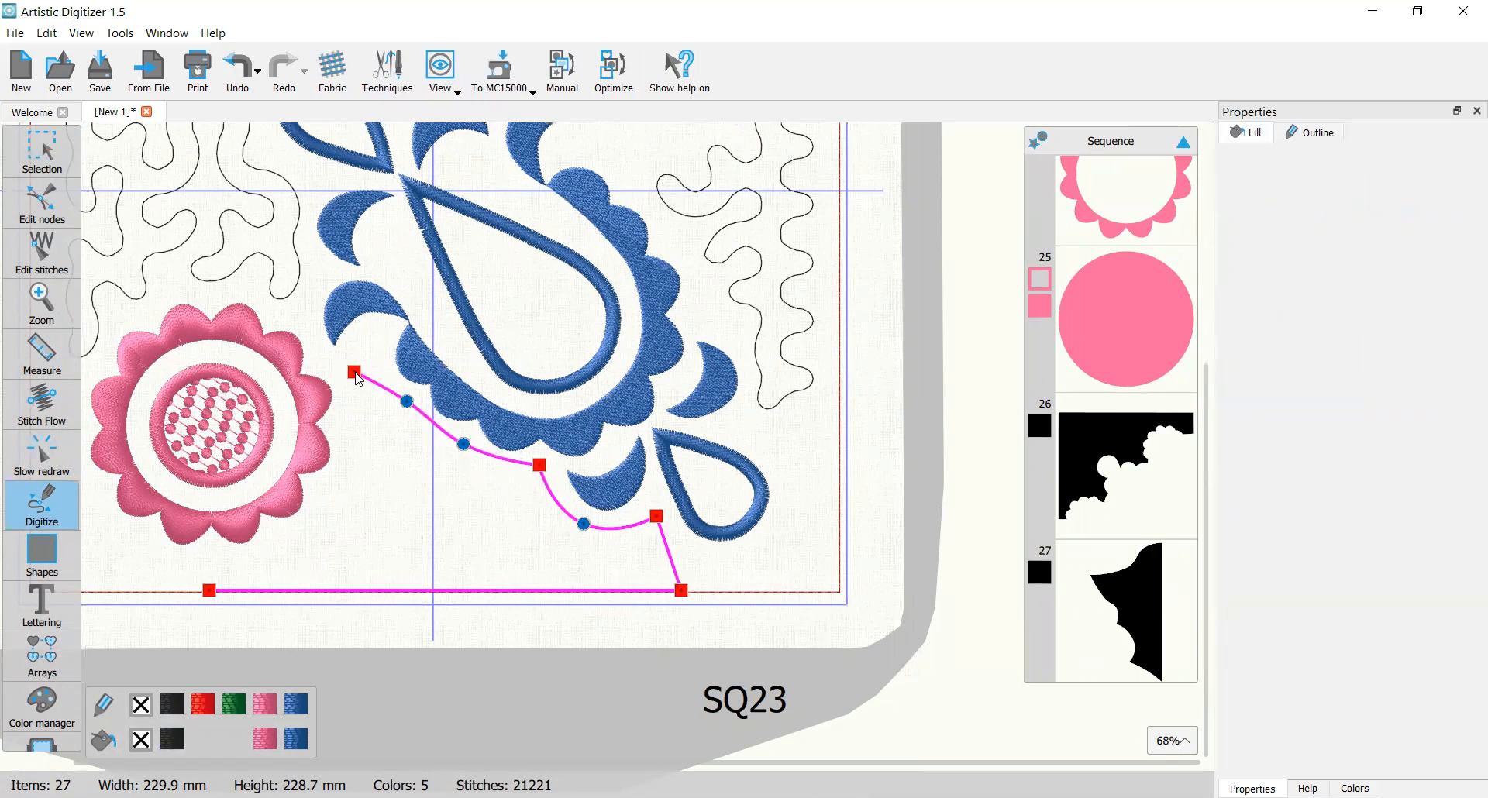
# Step: Curve the outline around the lower-left flower's petals and close it at its starting point, making a shape about 131 mm wide and 60 mm high
pyautogui.click(360, 375)
pyautogui.rightClick(342, 422)
pyautogui.rightClick(343, 482)
pyautogui.rightClick(311, 524)
pyautogui.rightClick(261, 551)
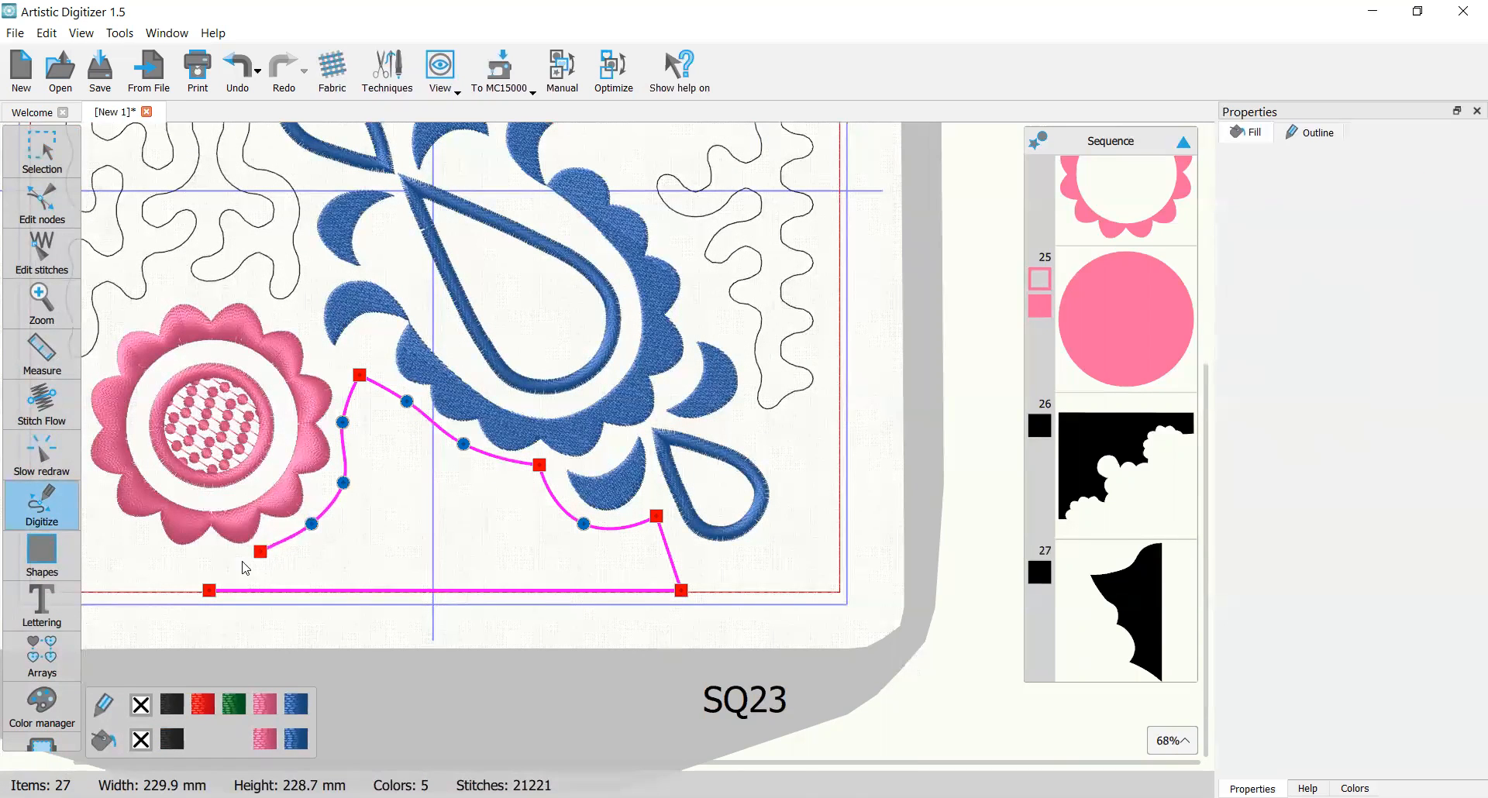
pyautogui.click(210, 550)
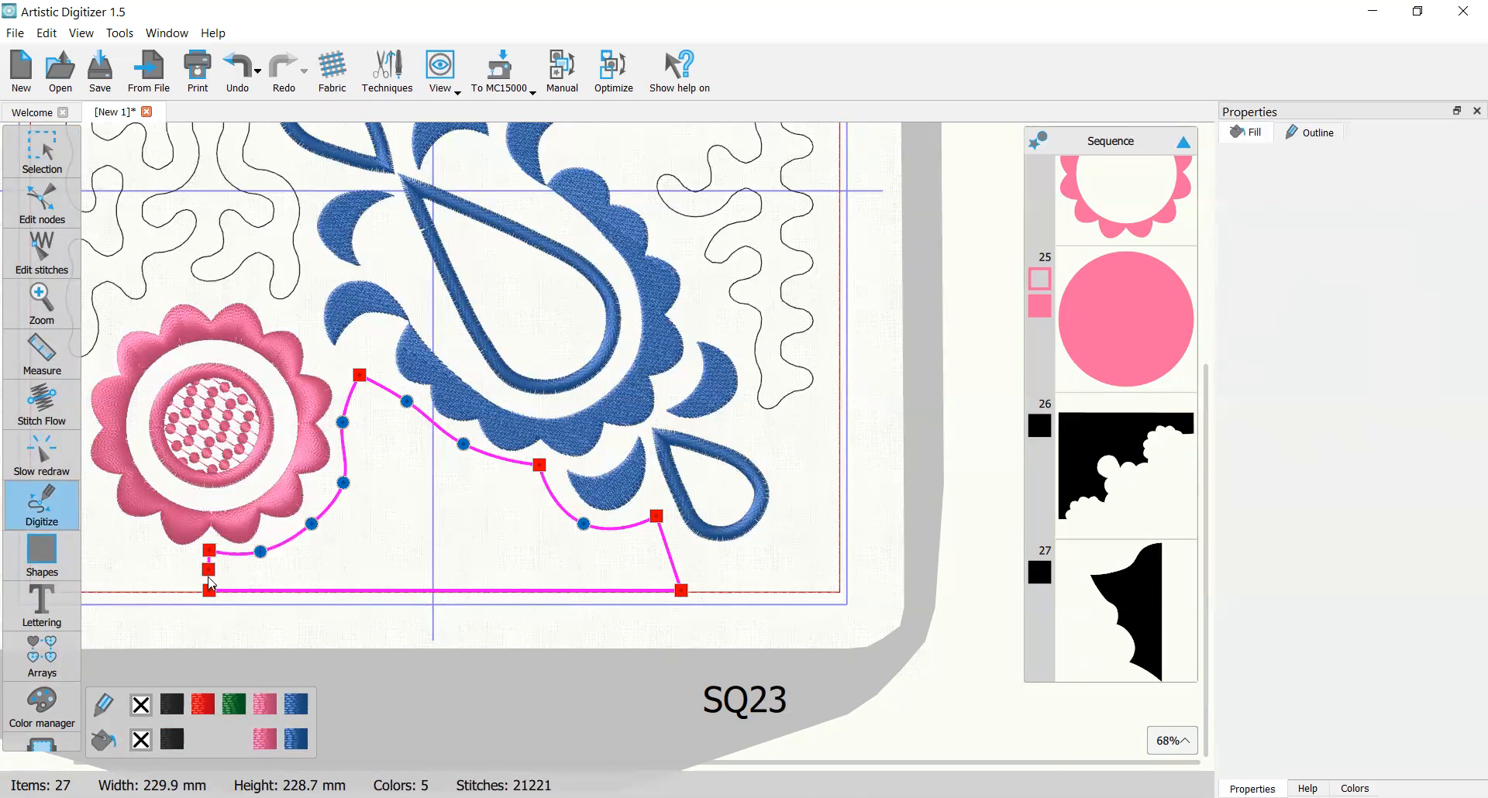
pyautogui.click(209, 591)
# Step: Select the new bottom background shape, give it a black fill and remove its outline color
pyautogui.moveTo(65, 306)
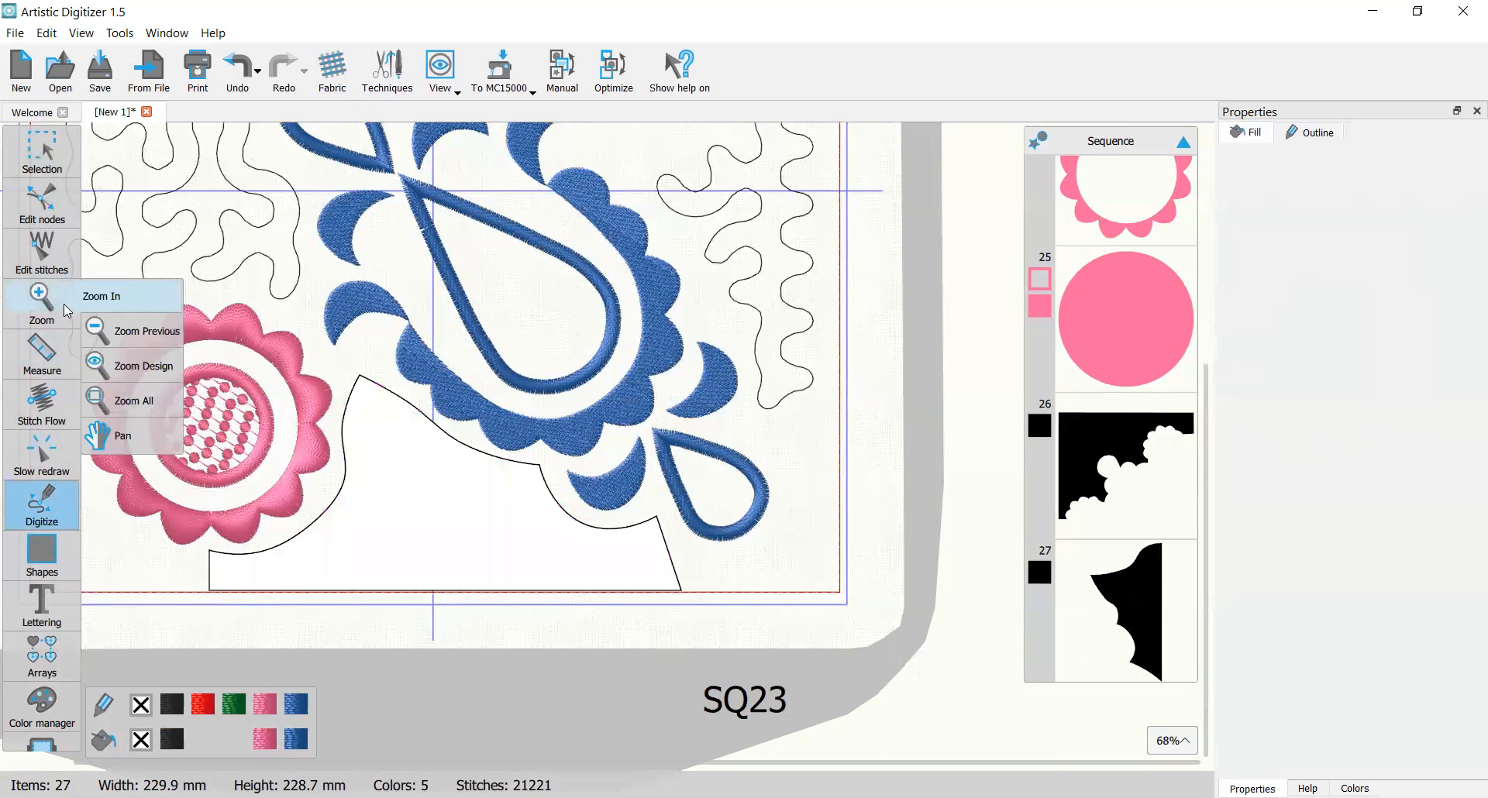
pyautogui.click(41, 149)
pyautogui.click(172, 740)
pyautogui.click(141, 705)
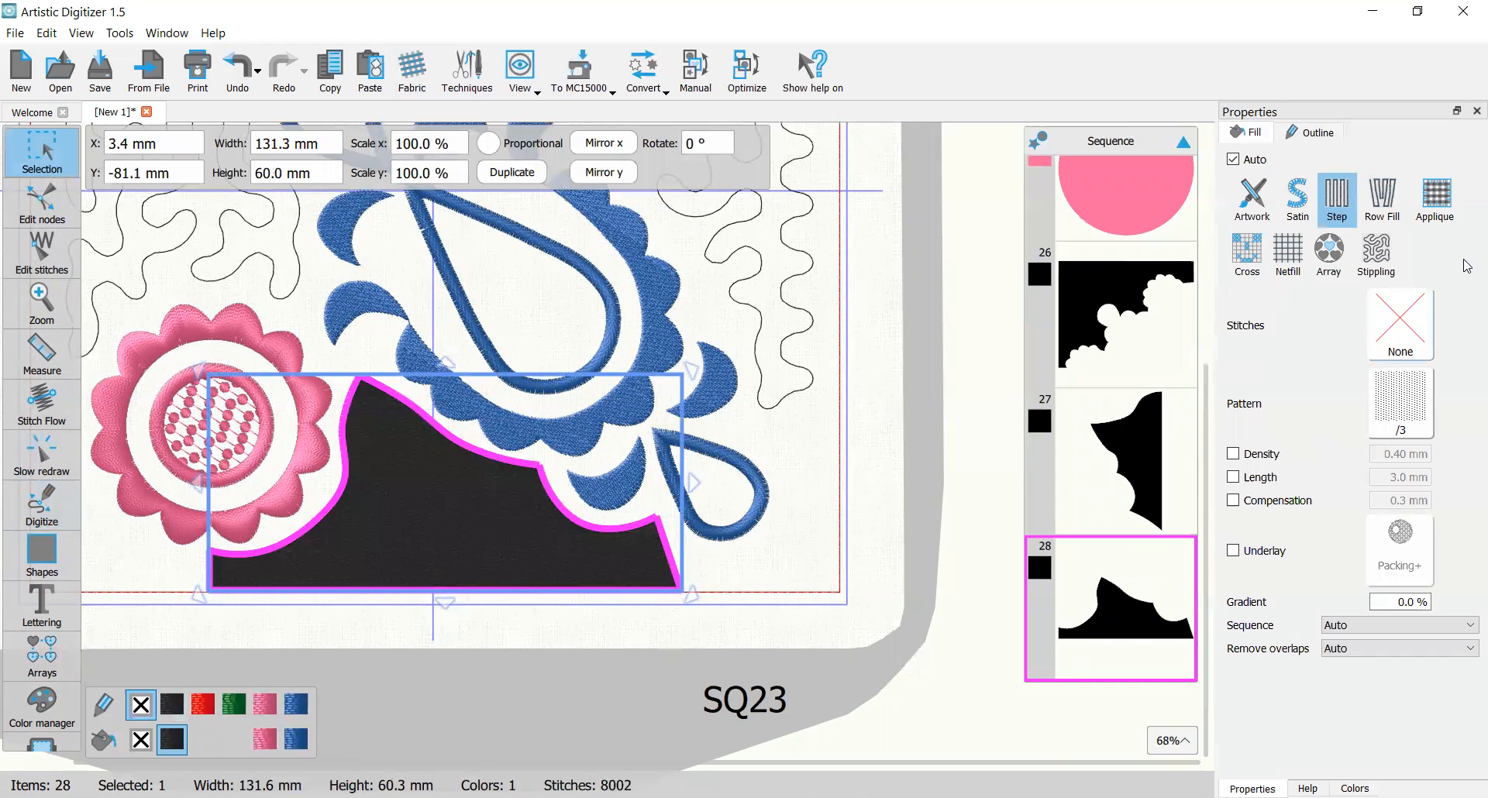
# Step: Change the bottom shape's fill type to Stippling with a custom density of 7.0 mm and deselect the shape
pyautogui.click(1375, 252)
pyautogui.click(1233, 297)
pyautogui.write('7')
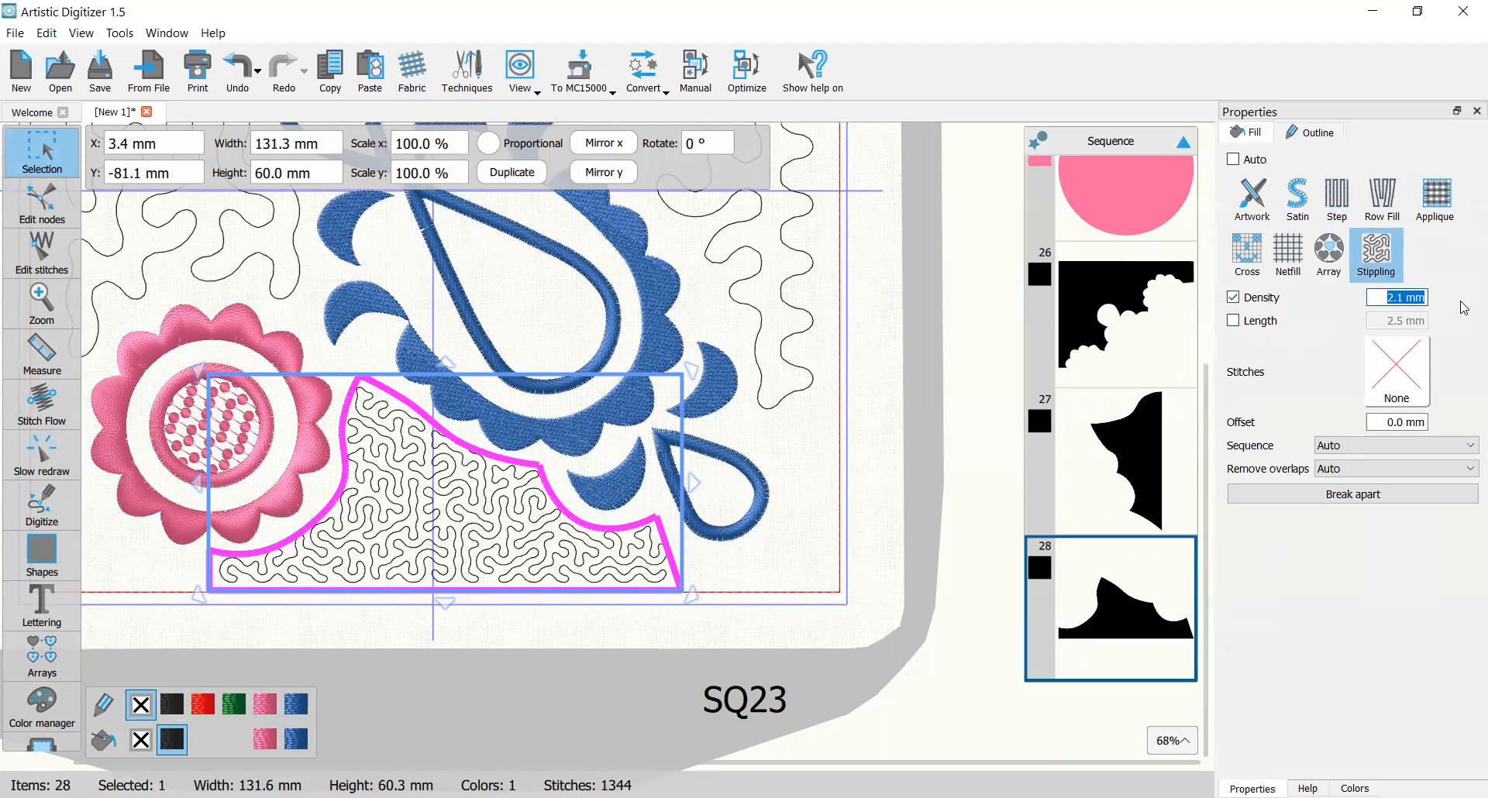
pyautogui.press('Return')
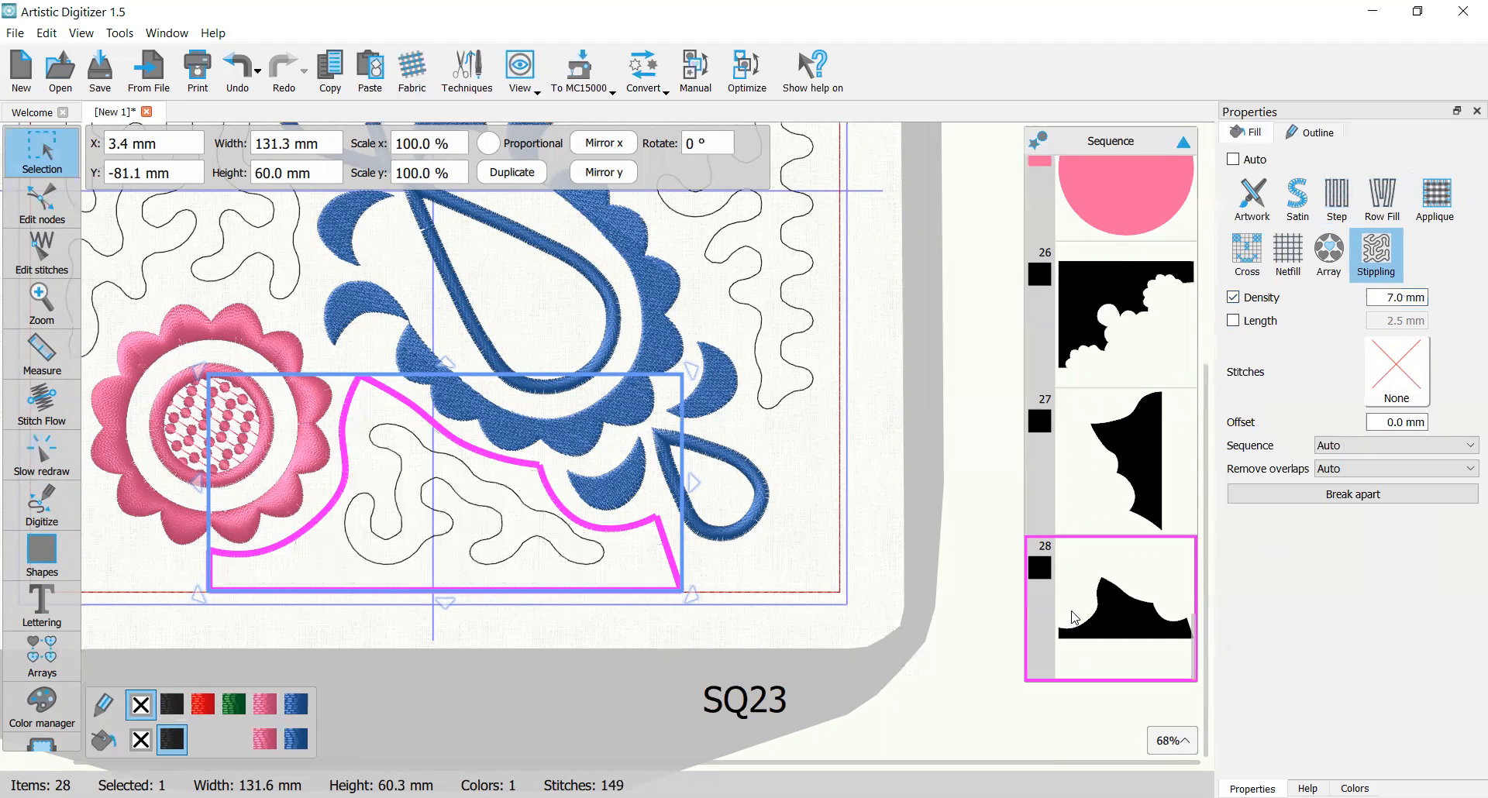
pyautogui.click(893, 557)
pyautogui.scroll(-2, 593, 563)
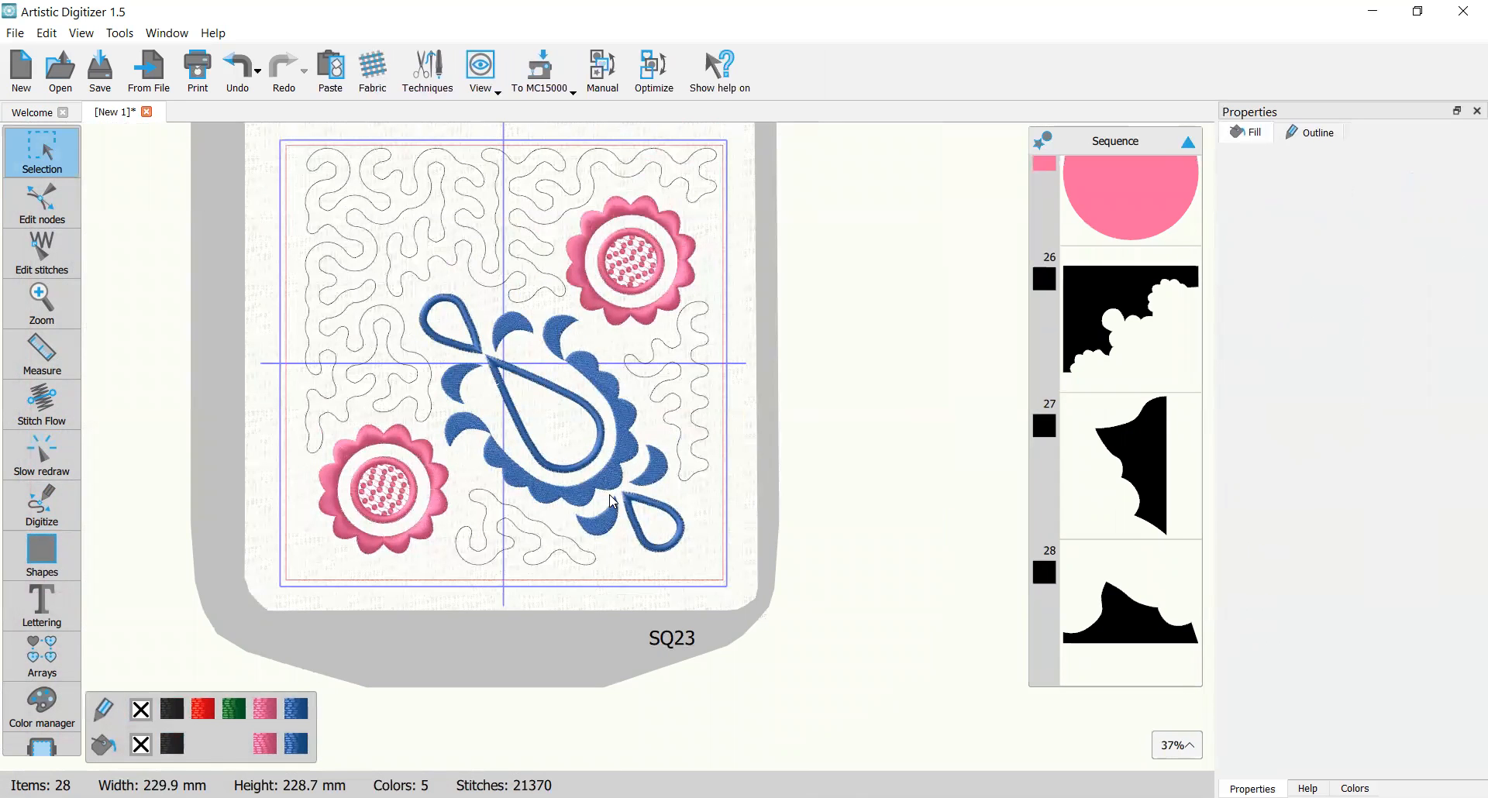
# Step: Reselect the bottom stippled shape and set its stippling density to 5.0 mm
pyautogui.scroll(5, 548, 575)
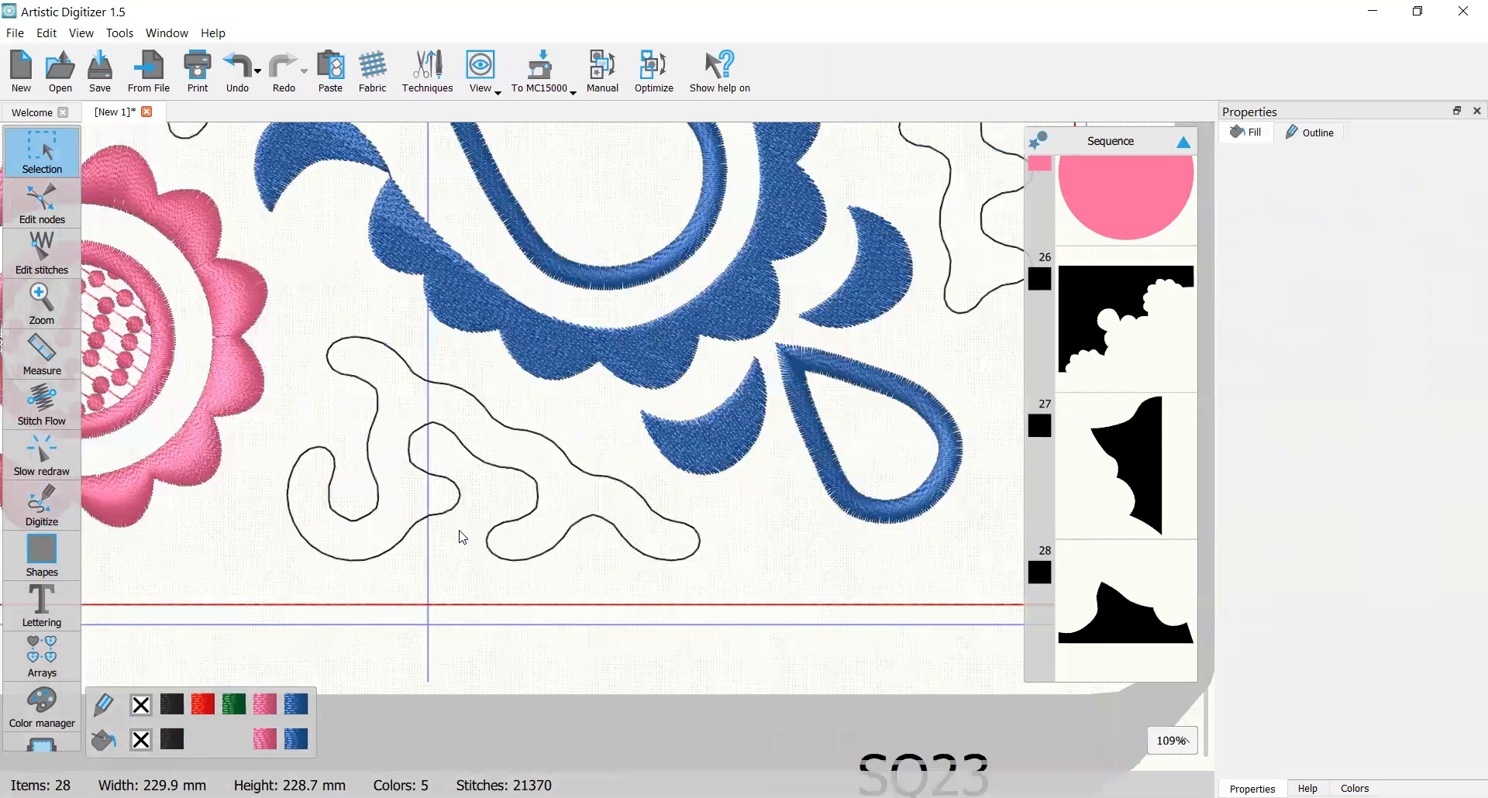
pyautogui.click(449, 512)
pyautogui.scroll(-3, 449, 512)
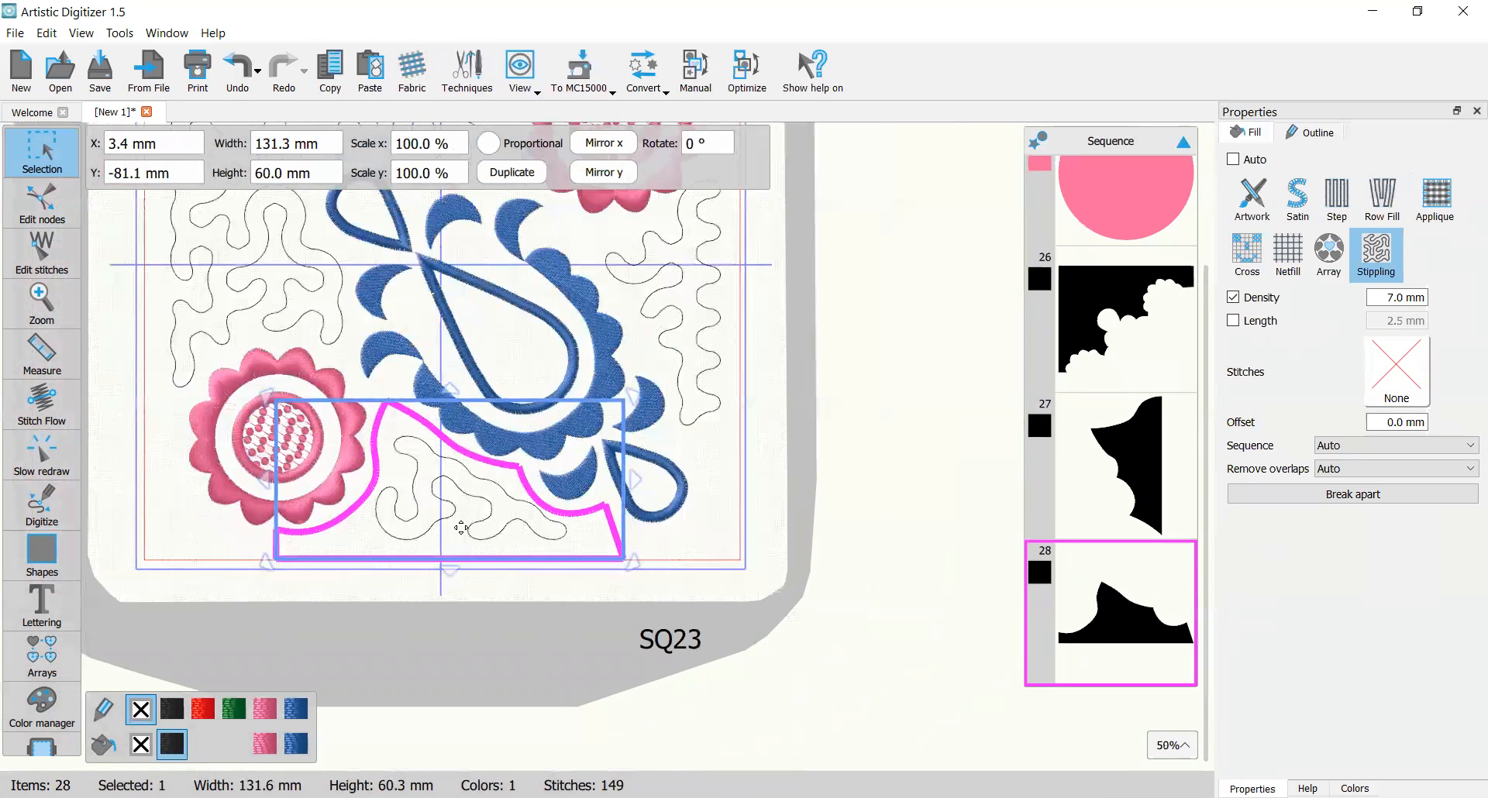
pyautogui.moveTo(1385, 298); pyautogui.dragTo(1464, 313)
pyautogui.write('5')
pyautogui.press('Return')
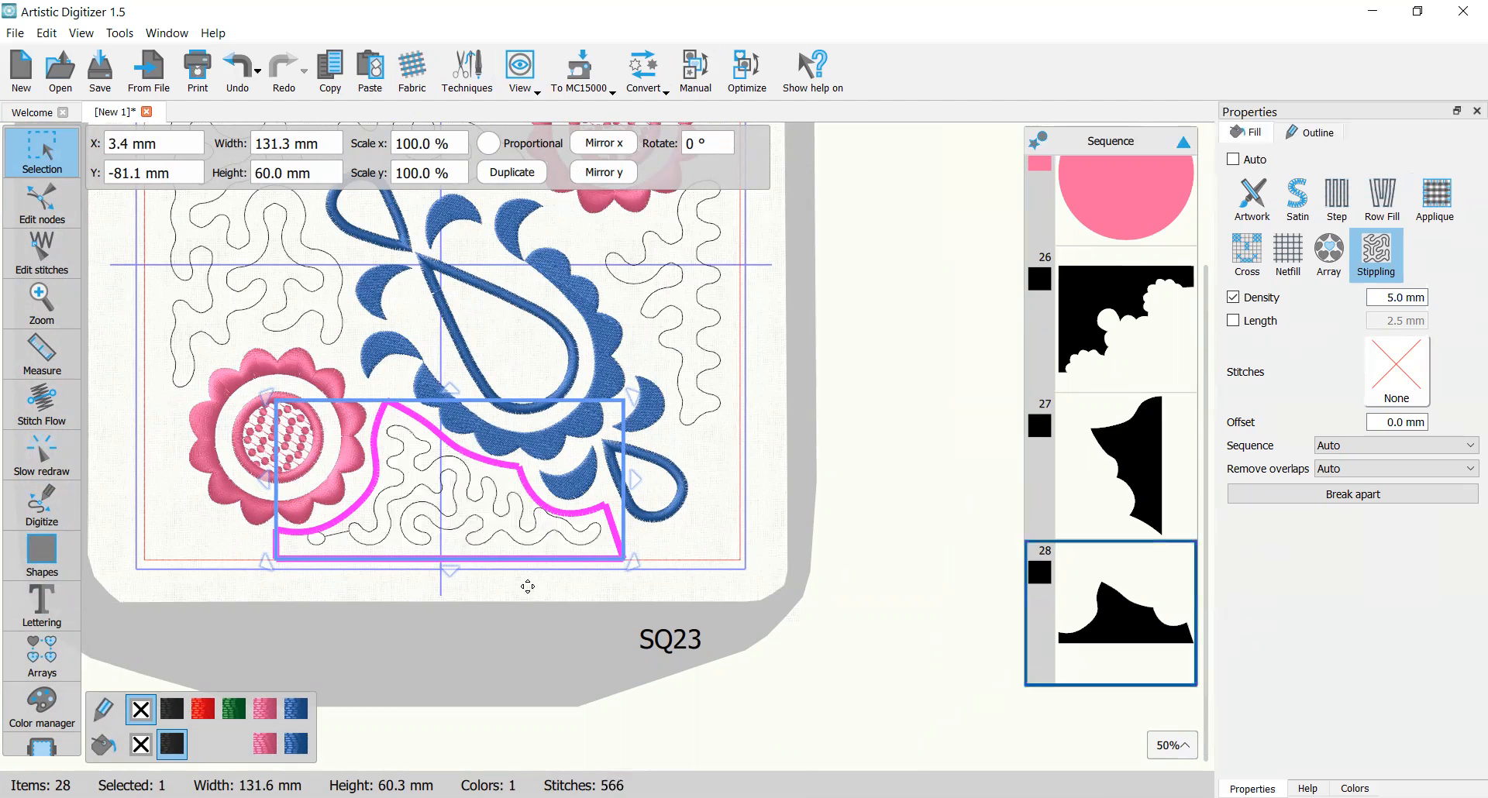
# Step: Move the bottom shape's curve nodes closer to the lower-left flower and shift its peak node up toward the crescent
pyautogui.scroll(3, 330, 529)
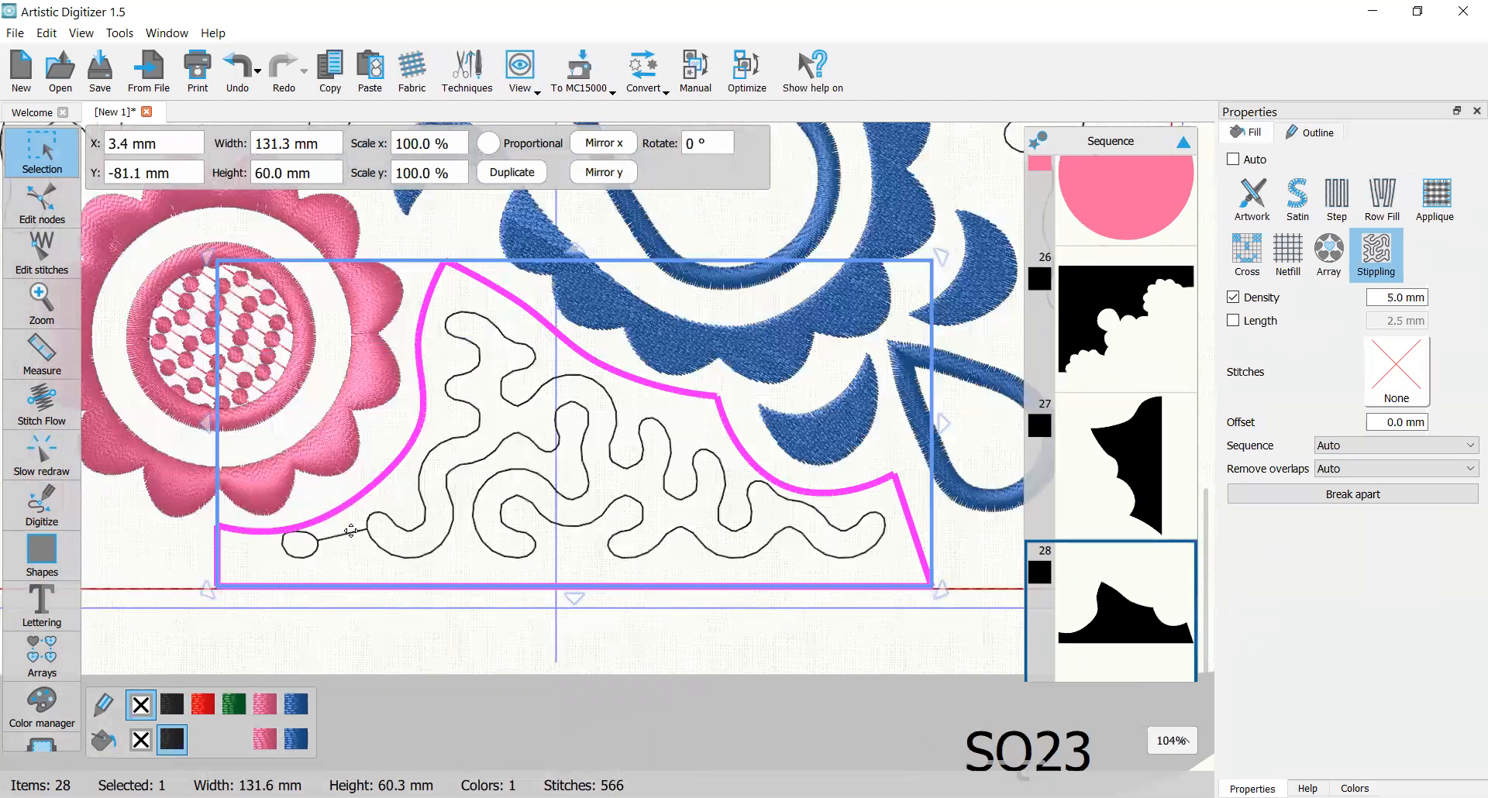
pyautogui.click(40, 194)
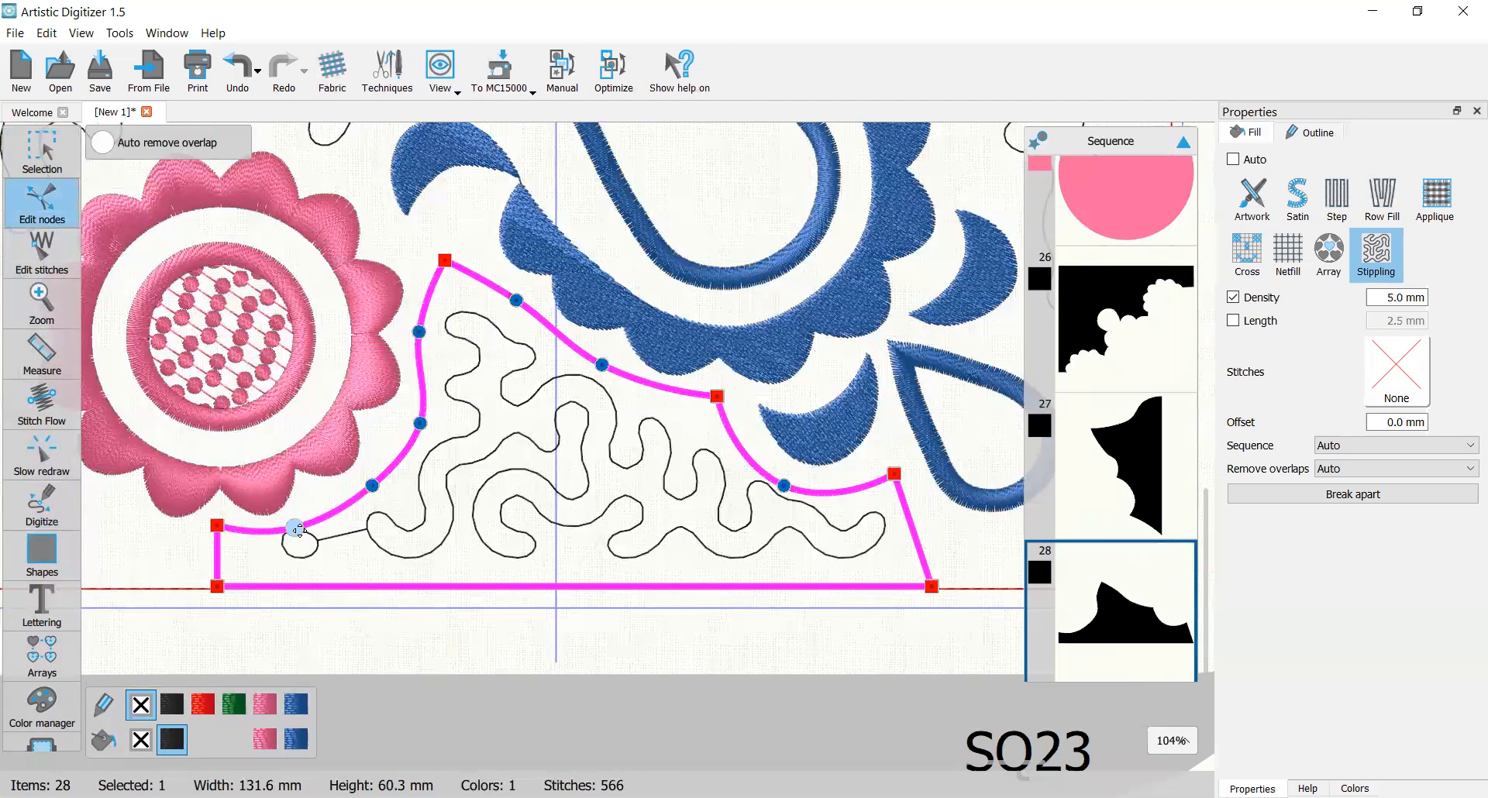
pyautogui.moveTo(295, 516); pyautogui.dragTo(357, 477)
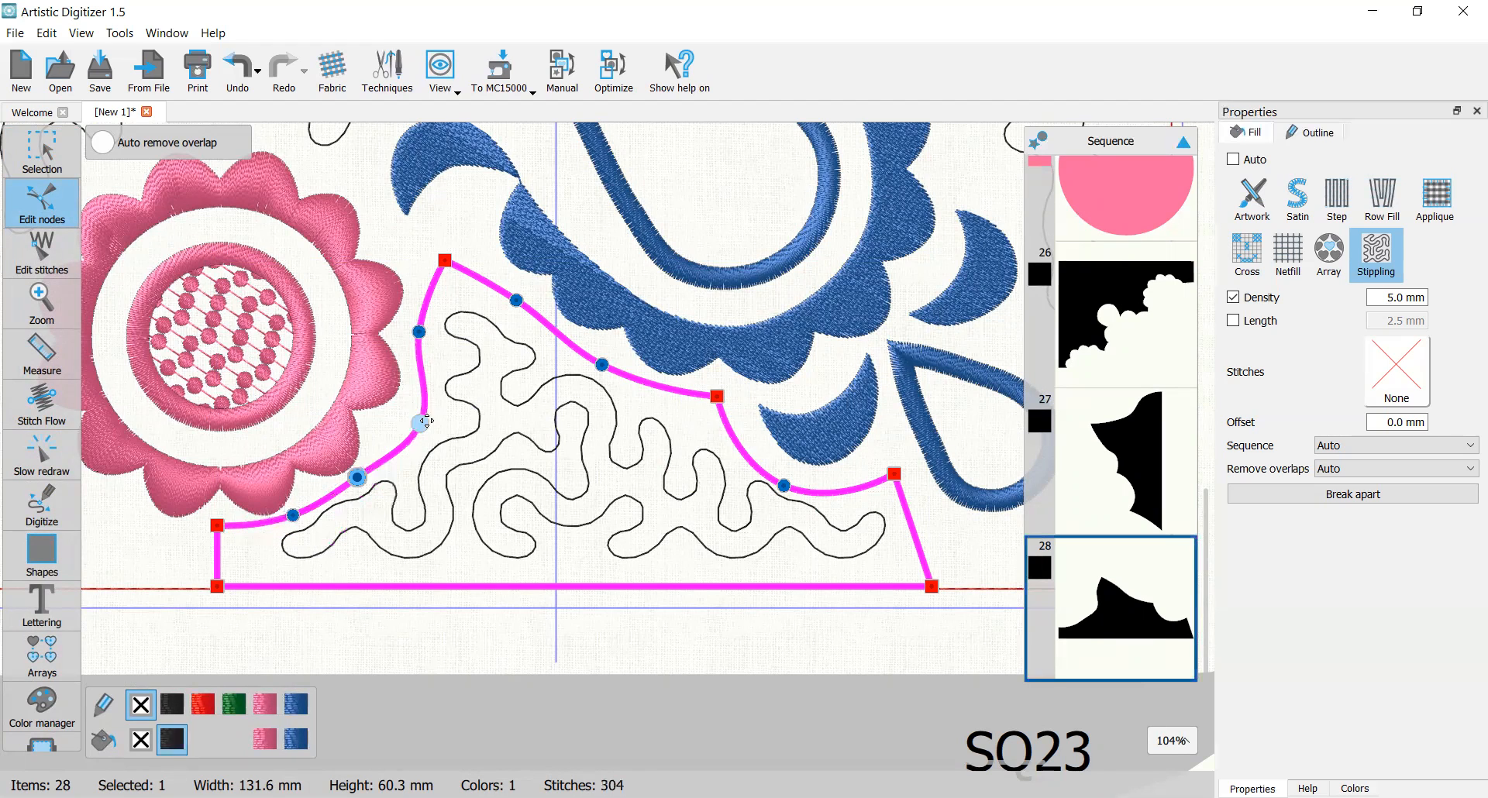
pyautogui.moveTo(420, 423); pyautogui.dragTo(404, 419)
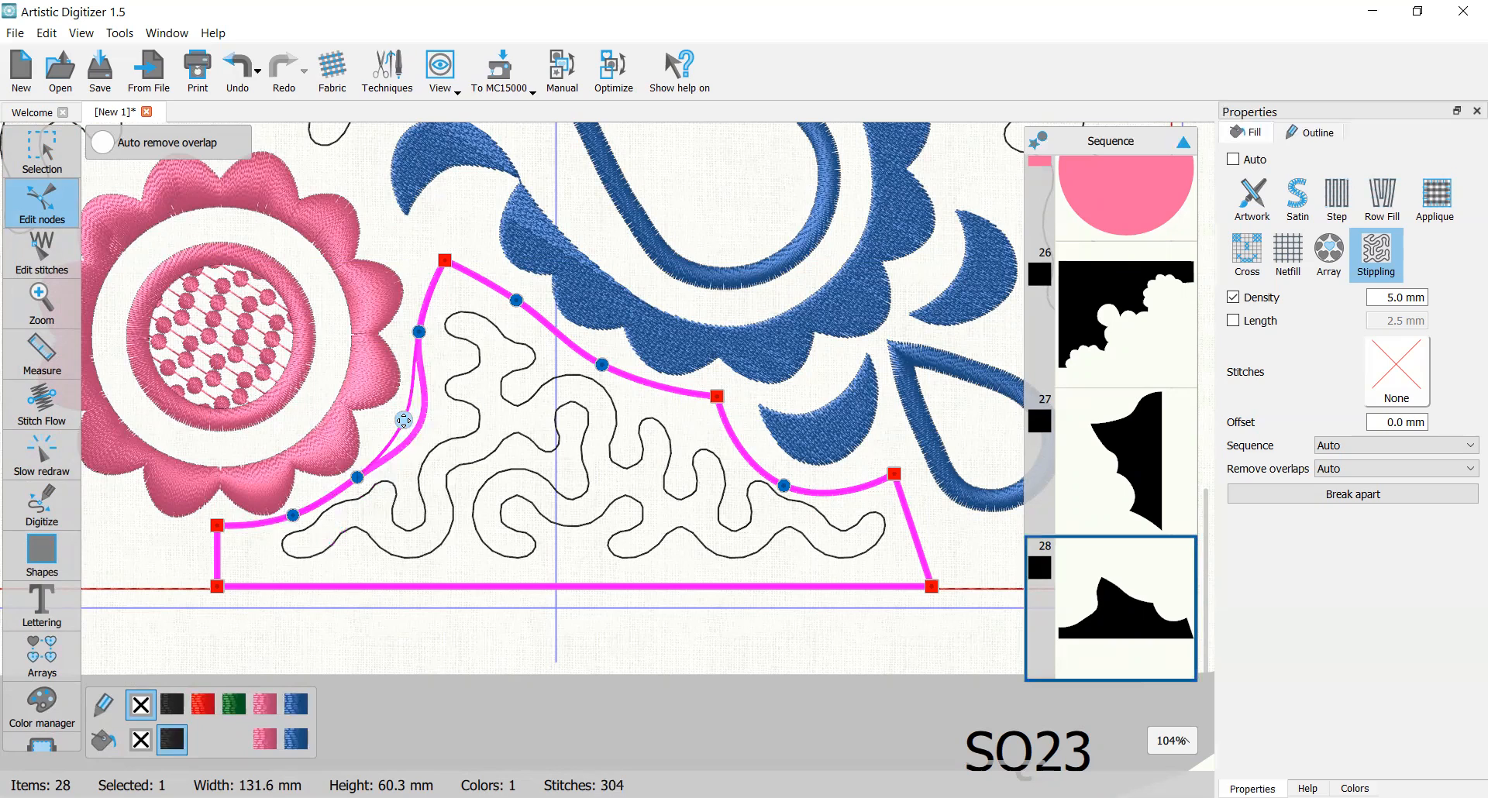
pyautogui.moveTo(445, 259); pyautogui.dragTo(416, 242)
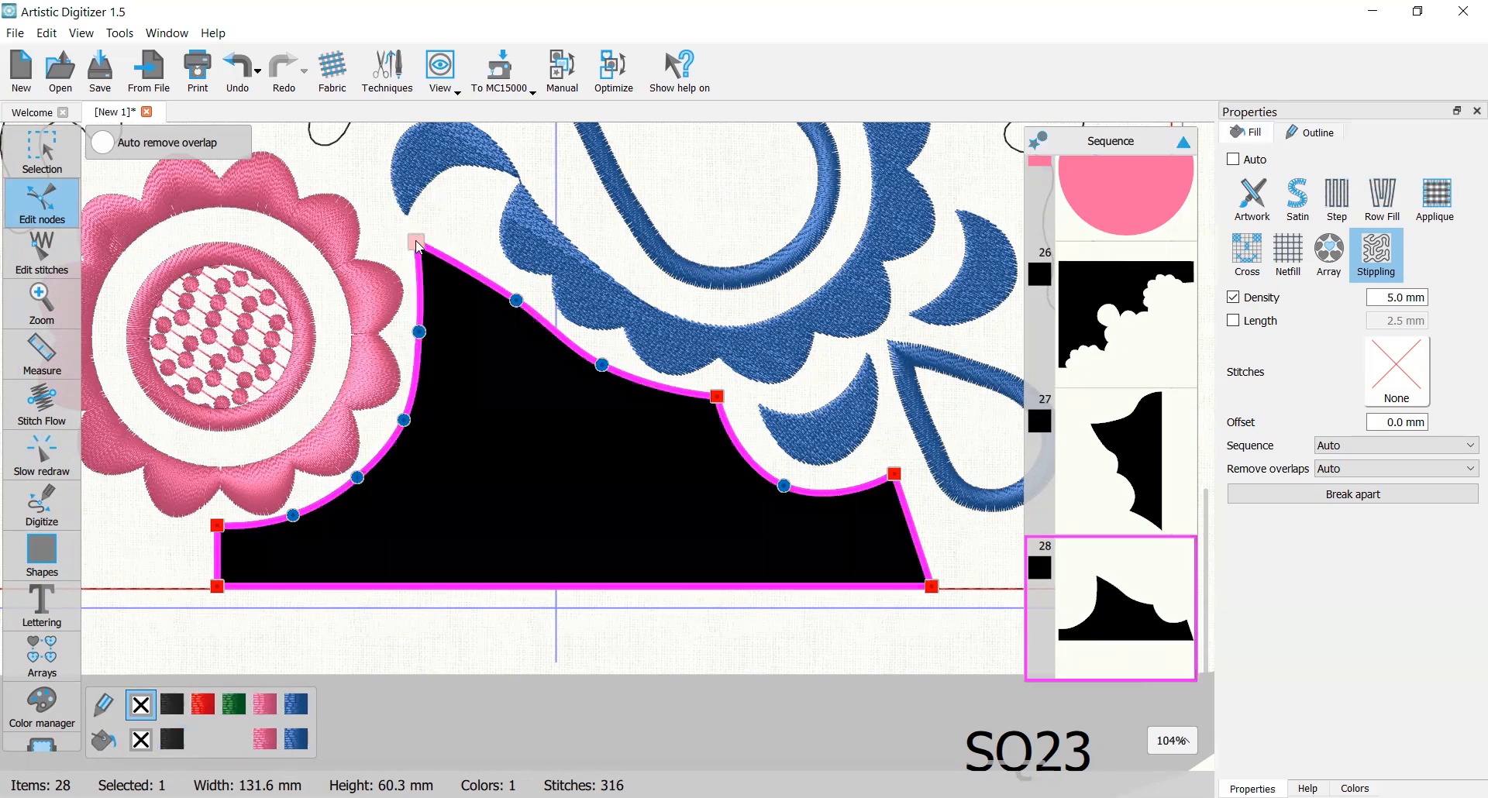
# Step: Convert the bottom shape's peak node to a smooth node and move it slightly down and away from the flower
pyautogui.rightClick(461, 265)
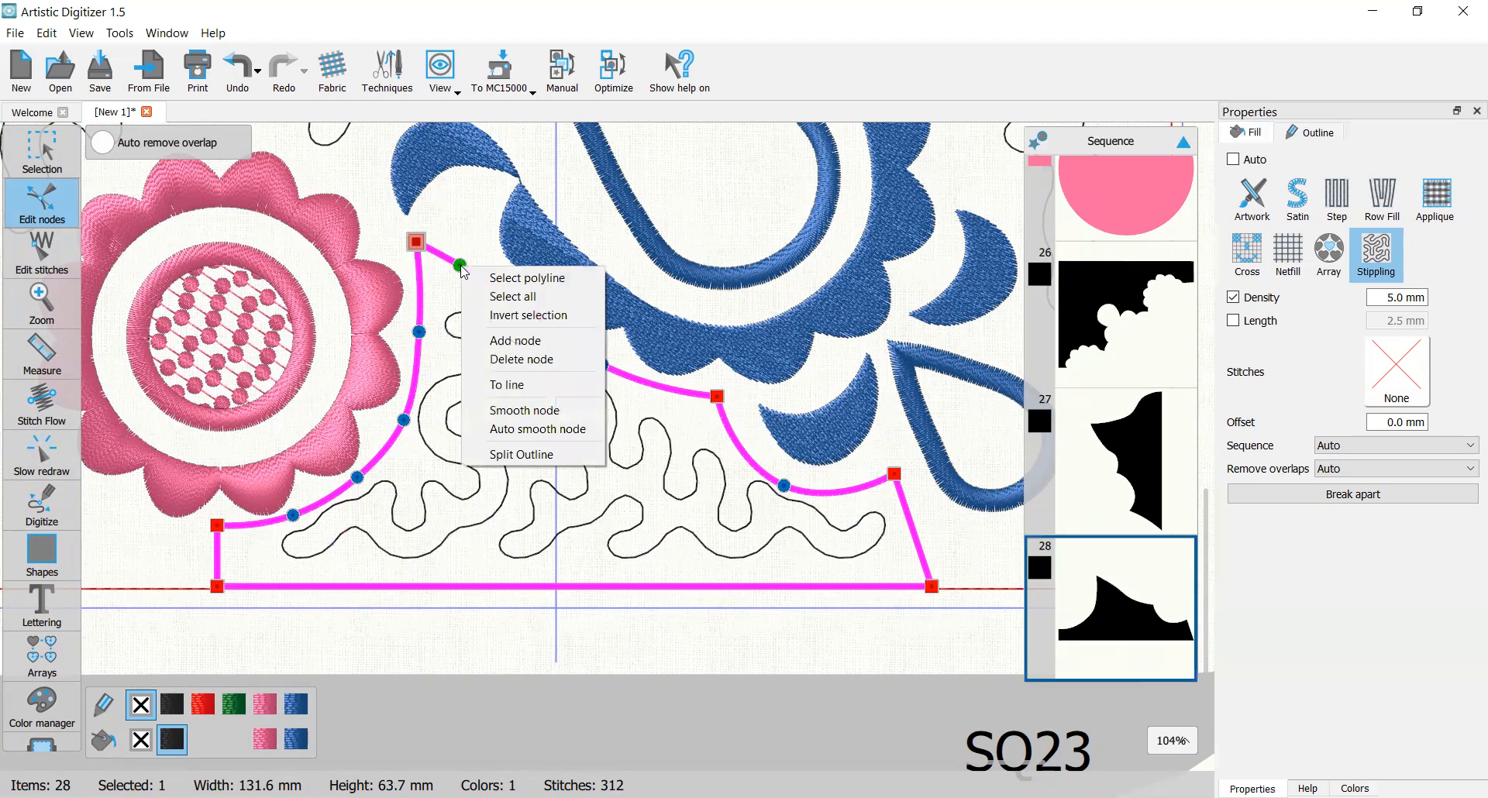
pyautogui.click(515, 411)
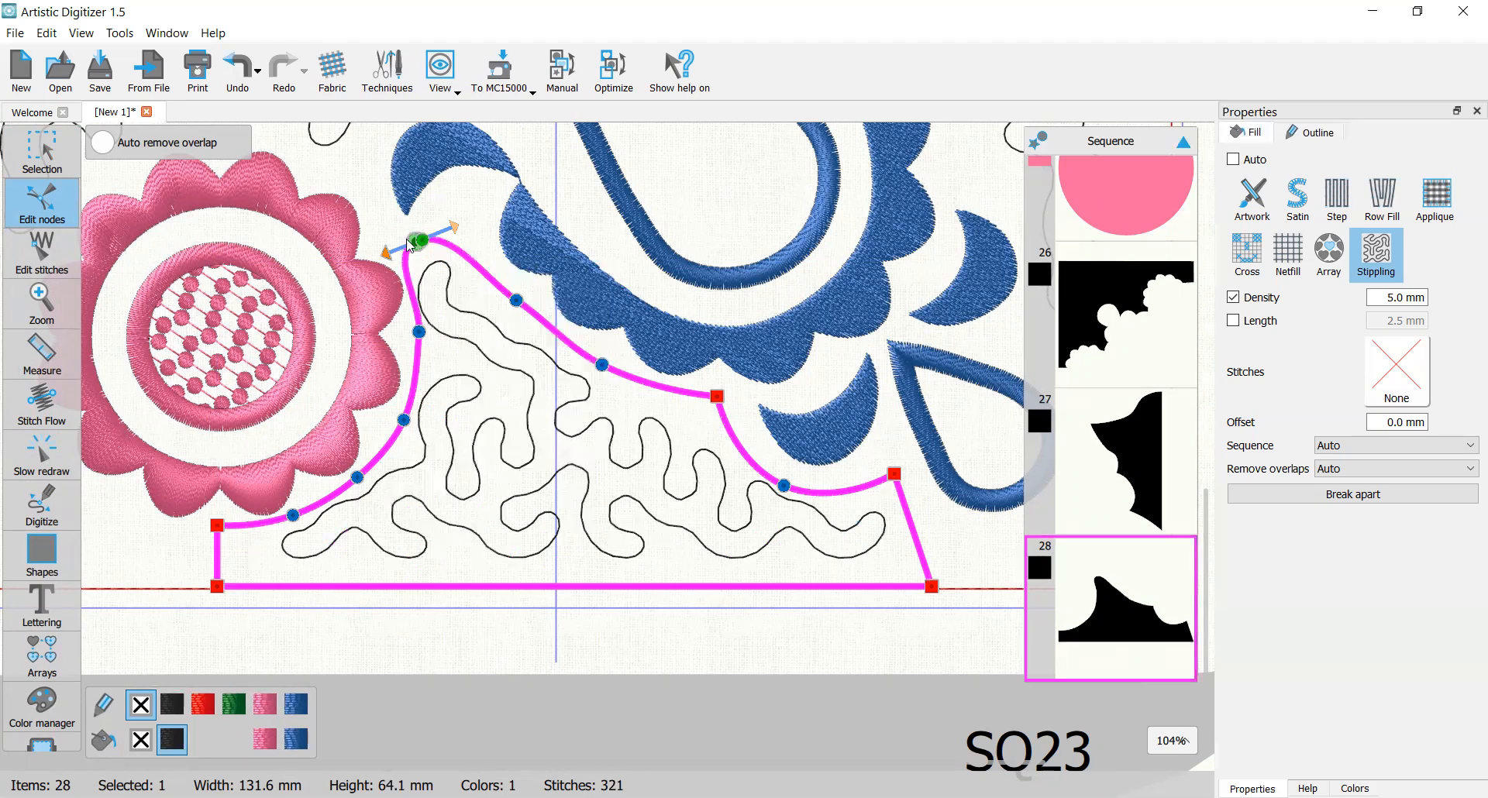
pyautogui.click(426, 225)
pyautogui.moveTo(426, 225); pyautogui.dragTo(437, 252)
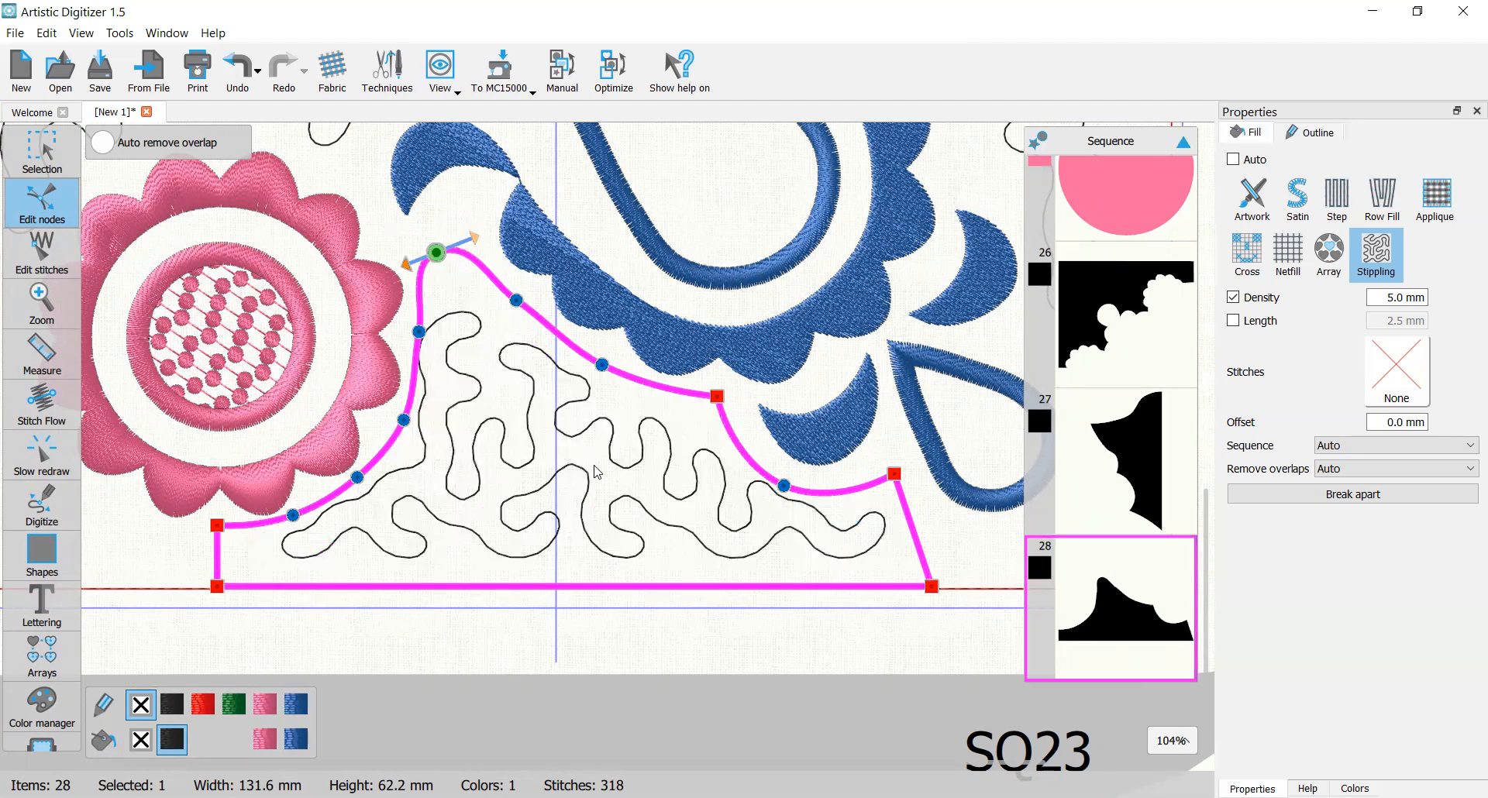
# Step: Extend the bottom shape's lower-right corner along the frame to about 145 mm overall width and nudge its lower-left corner inward
pyautogui.scroll(-1, 690, 551)
pyautogui.moveTo(897, 581); pyautogui.dragTo(960, 582)
pyautogui.moveTo(283, 582)
pyautogui.mouseDown()
pyautogui.moveTo(219, 582)
pyautogui.moveTo(289, 582)
pyautogui.mouseUp()
pyautogui.scroll(-3, 290, 582)
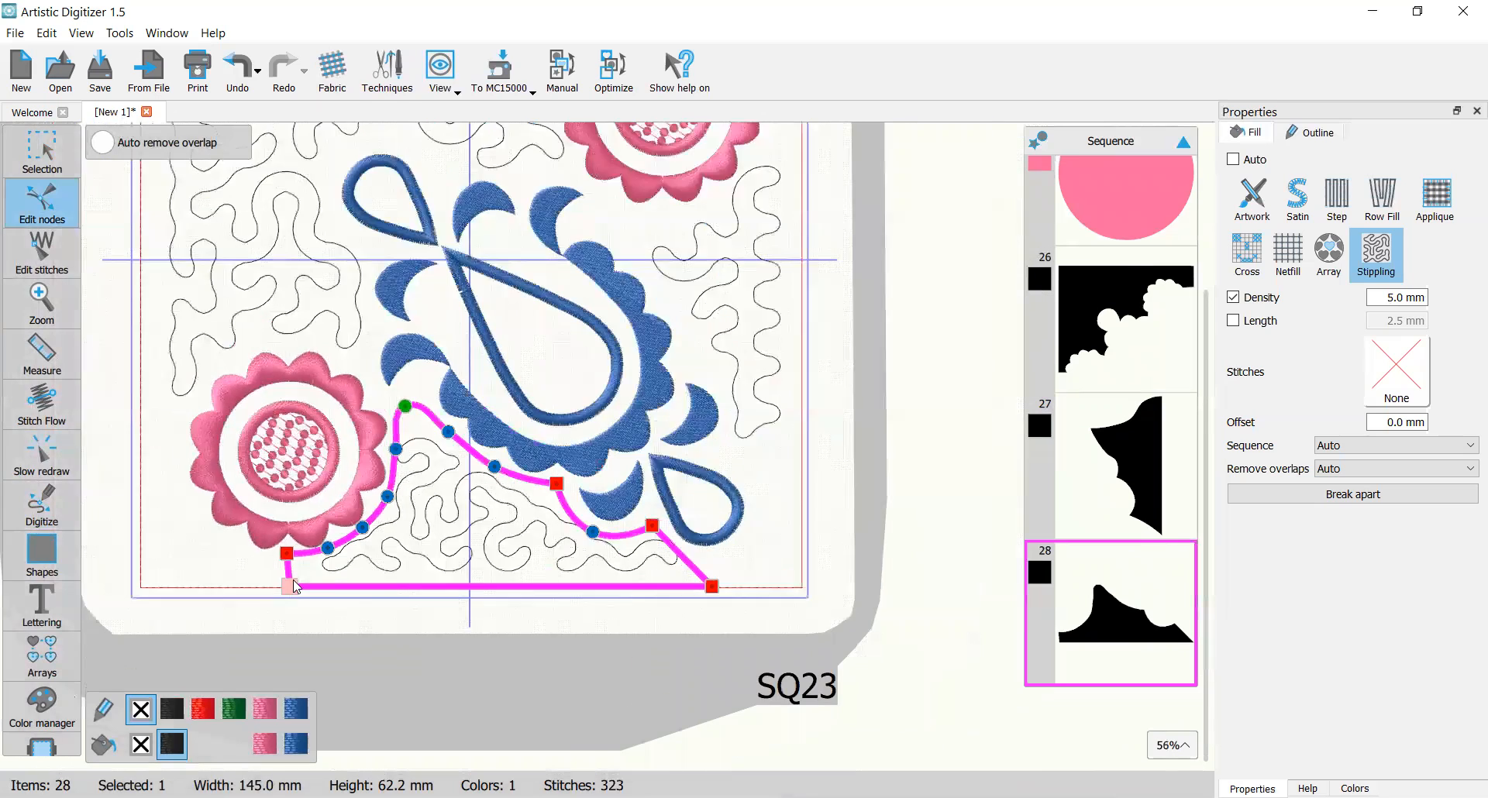
# Step: Select the right-side background shape and set its stippling density to 5.0 mm
pyautogui.click(681, 425)
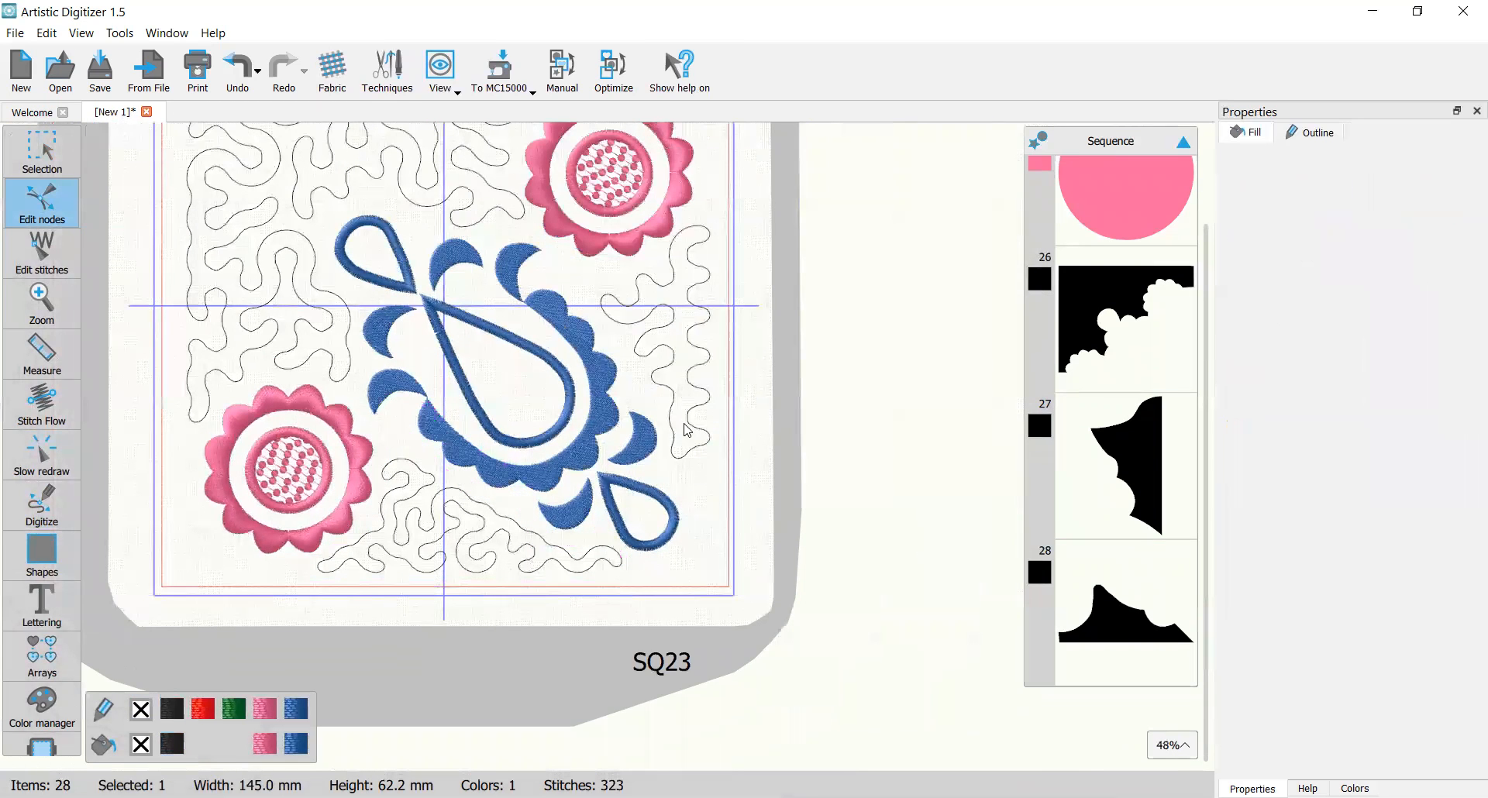
pyautogui.moveTo(1383, 297); pyautogui.dragTo(1455, 299)
pyautogui.write('5')
pyautogui.press('Return')
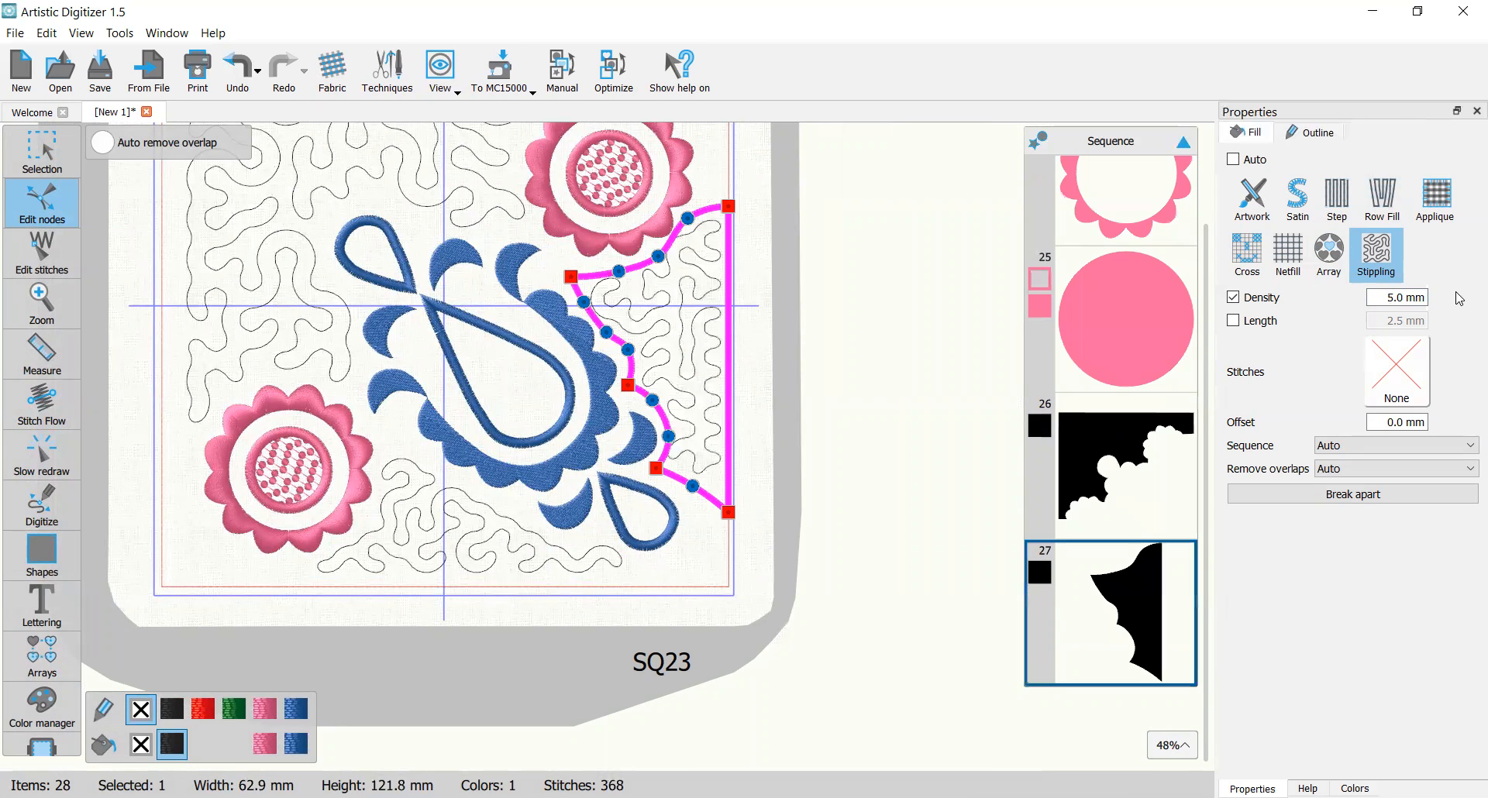
# Step: Move the right-side shape's bottom corner and adjacent curve node downward beside the lower drop, making the shape about 130 mm tall
pyautogui.scroll(5, 707, 502)
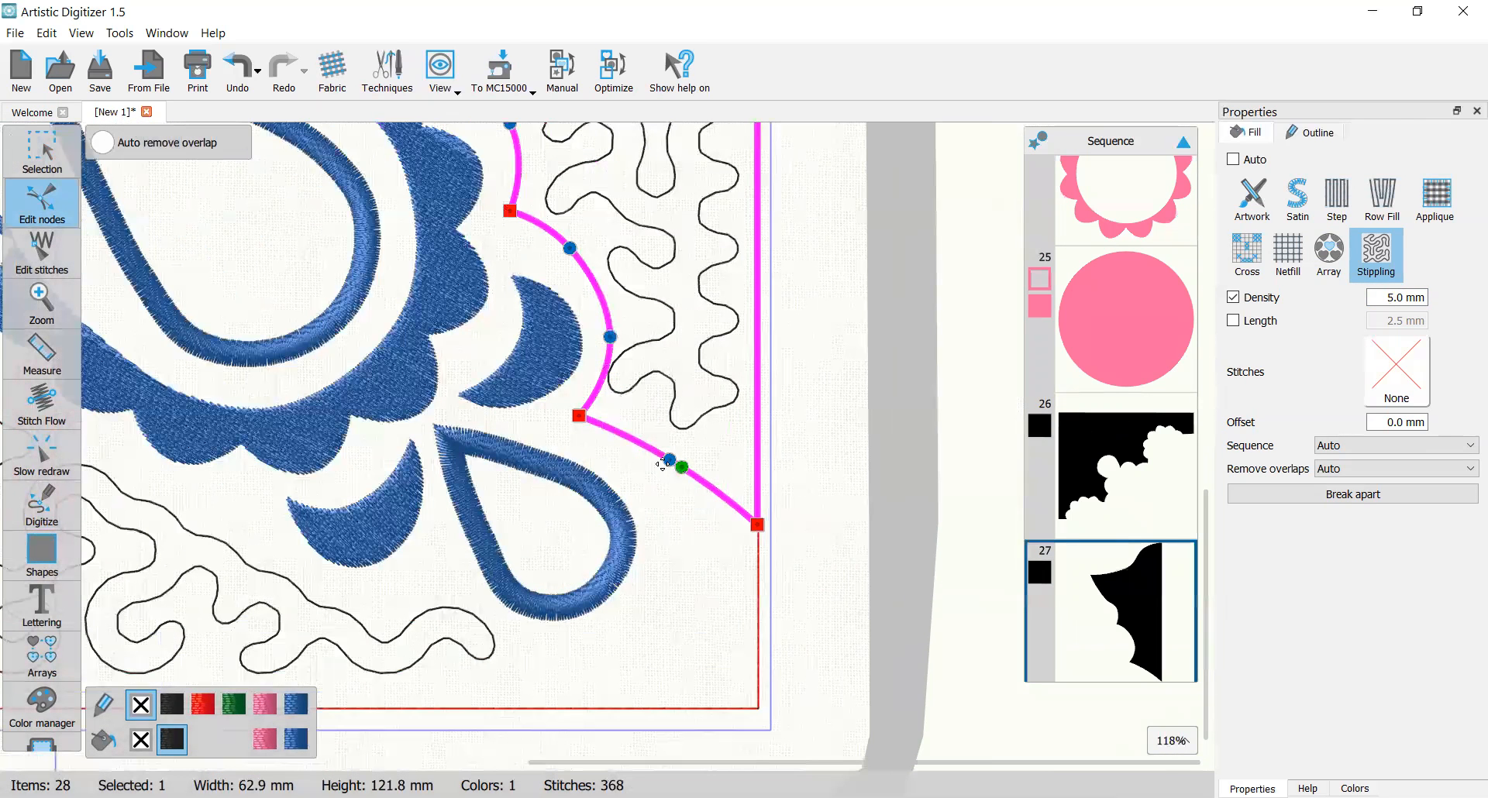
pyautogui.moveTo(671, 459); pyautogui.dragTo(664, 485)
pyautogui.moveTo(757, 524); pyautogui.dragTo(750, 572)
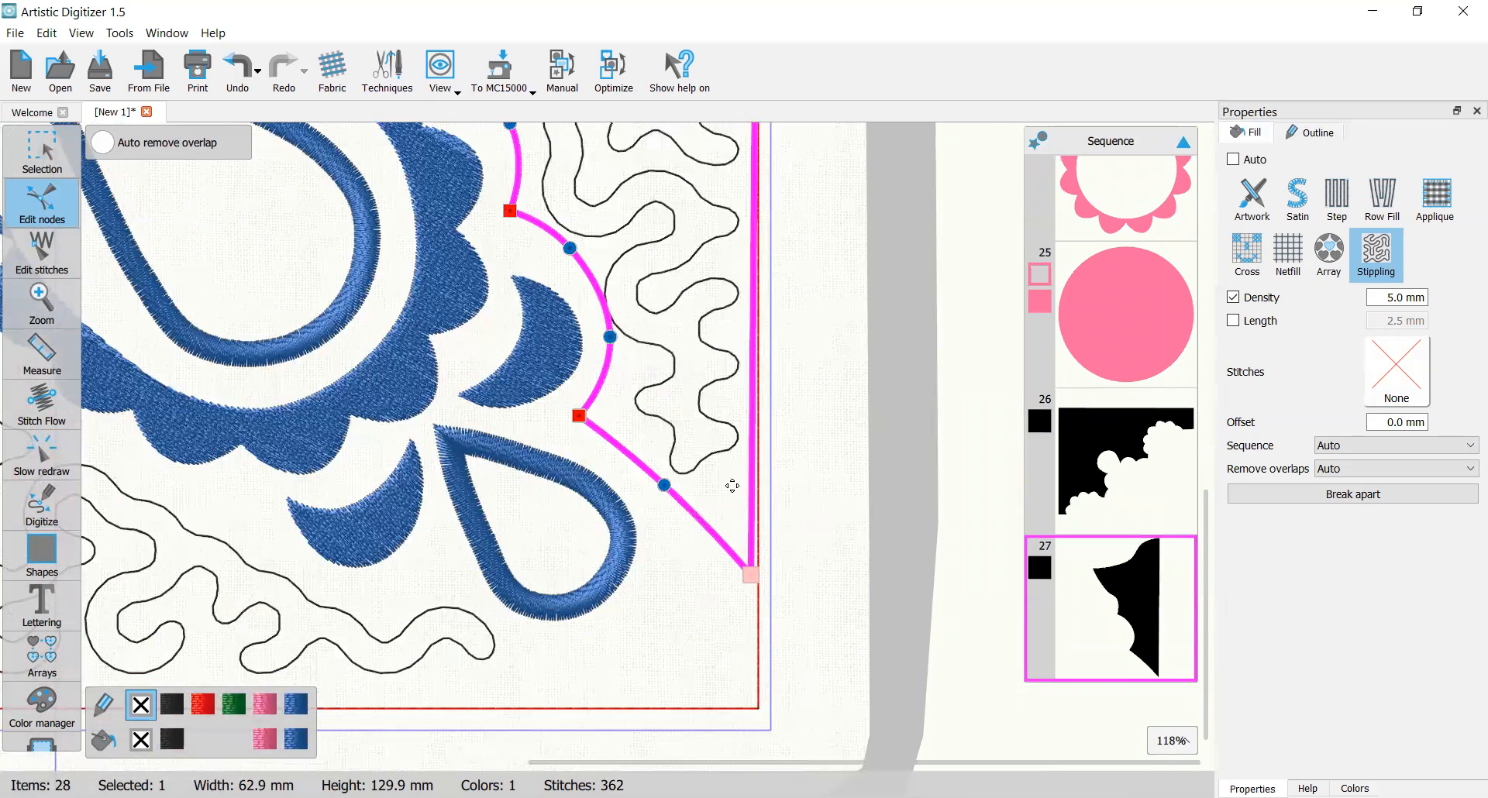
# Step: Extend the right-side shape's top corner upward to about 139 mm overall height and set its Remove overlaps option to Never
pyautogui.scroll(-3, 730, 401)
pyautogui.scroll(-2, 771, 301)
pyautogui.scroll(5, 771, 299)
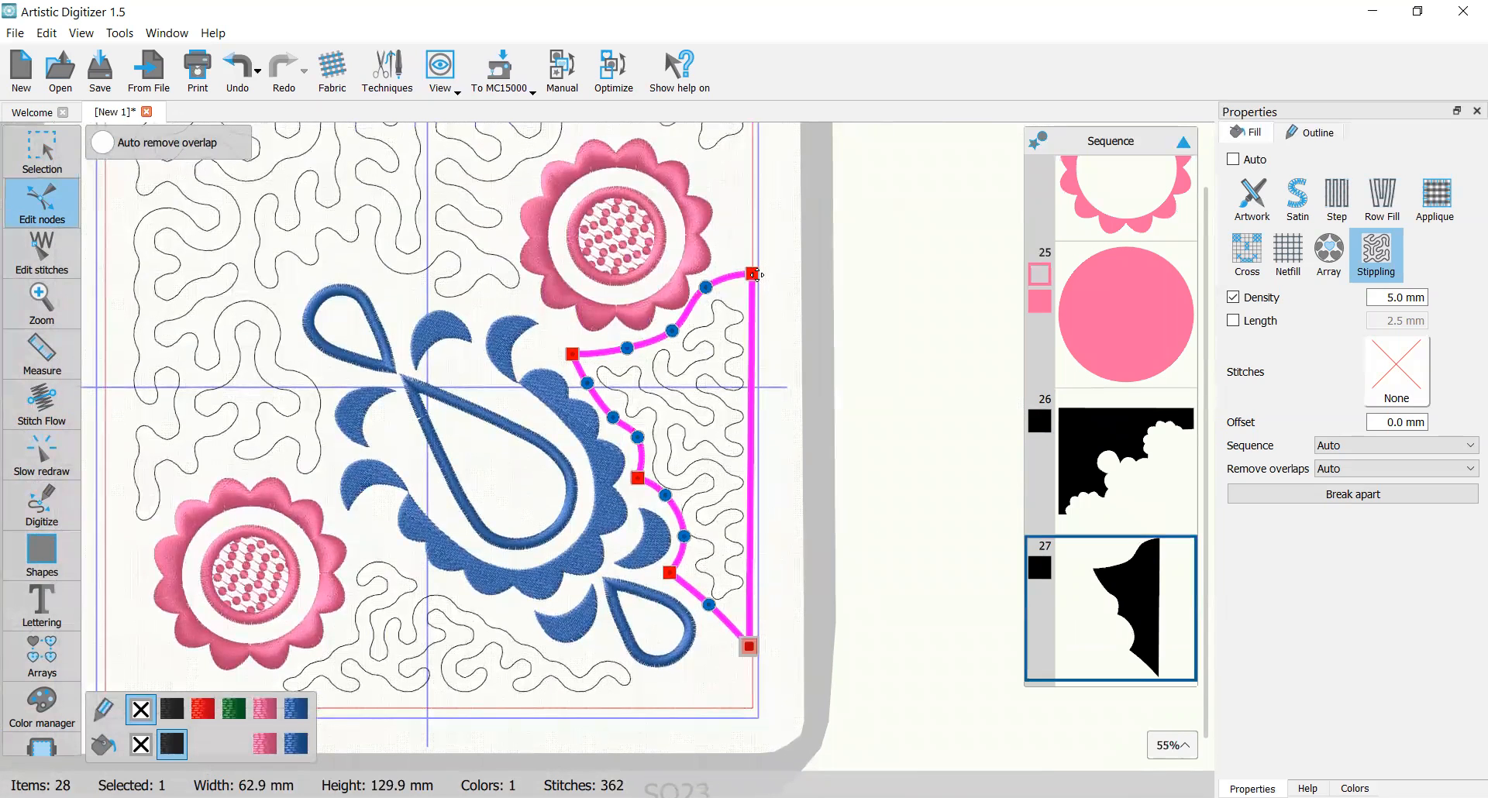
pyautogui.moveTo(752, 273)
pyautogui.mouseDown()
pyautogui.moveTo(752, 248)
pyautogui.moveTo(765, 258)
pyautogui.mouseUp()
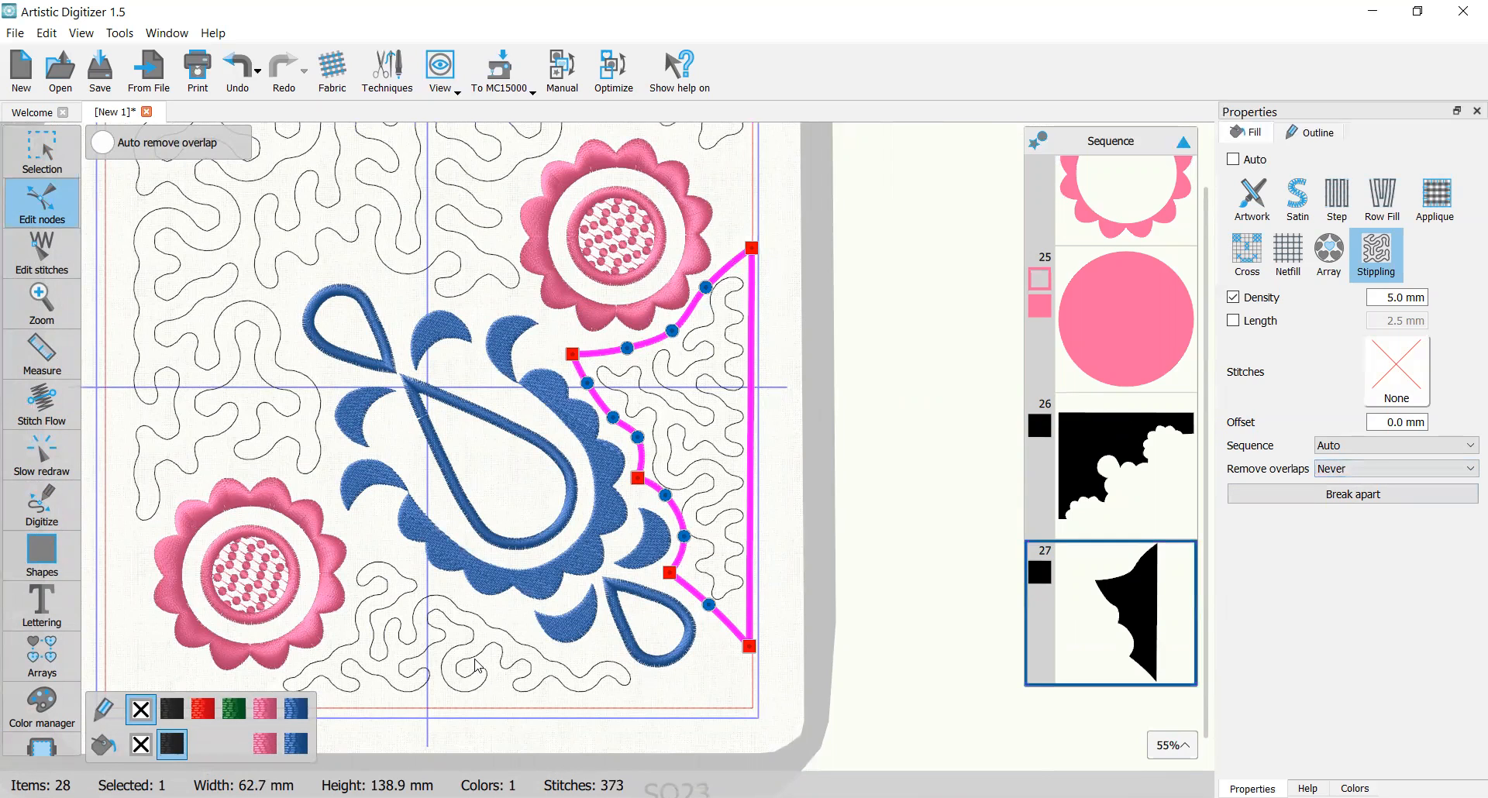
# Step: Select the bottom stippled shape and set its Remove overlaps option to Never
pyautogui.click(512, 647)
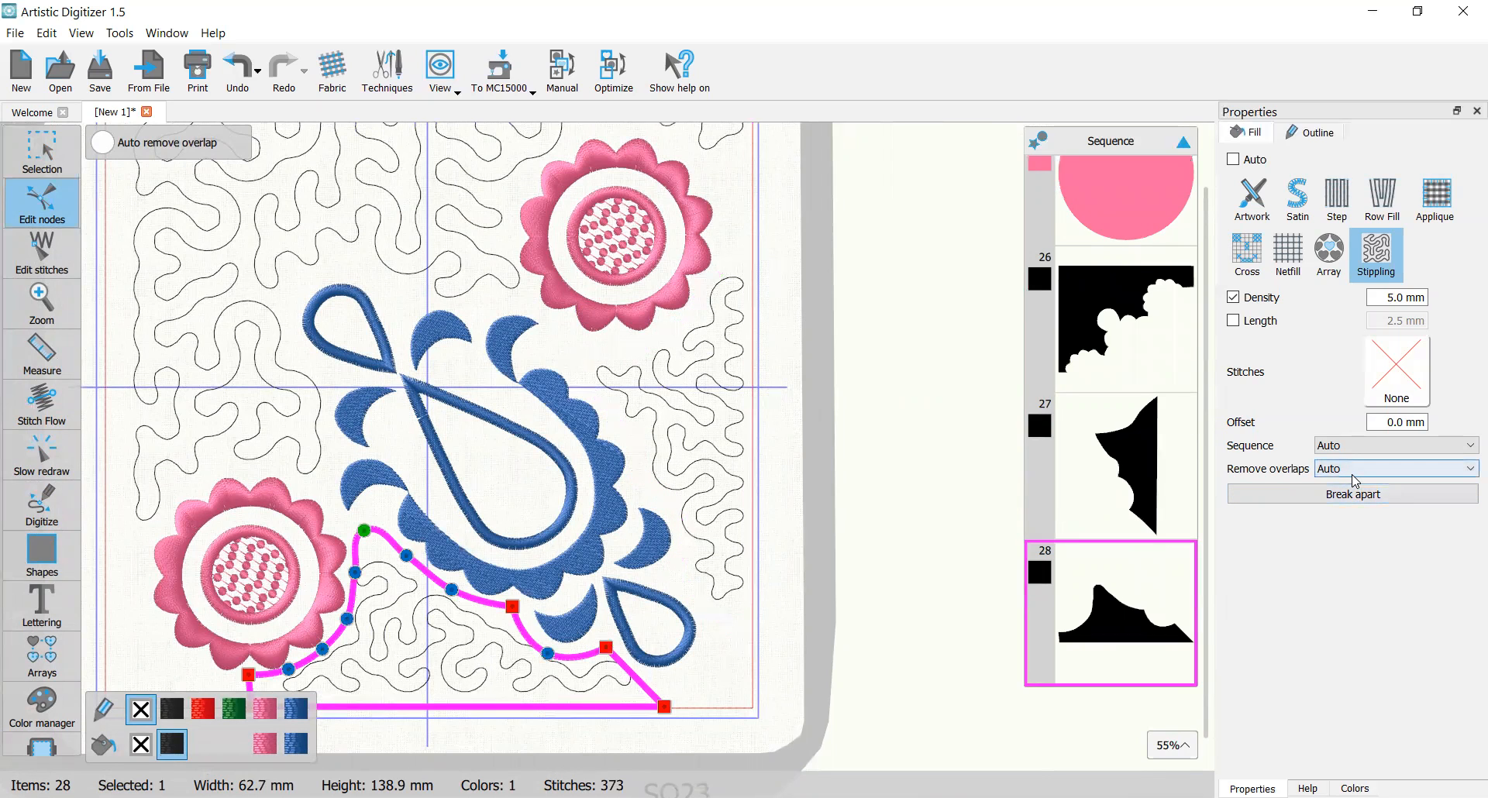
pyautogui.click(611, 636)
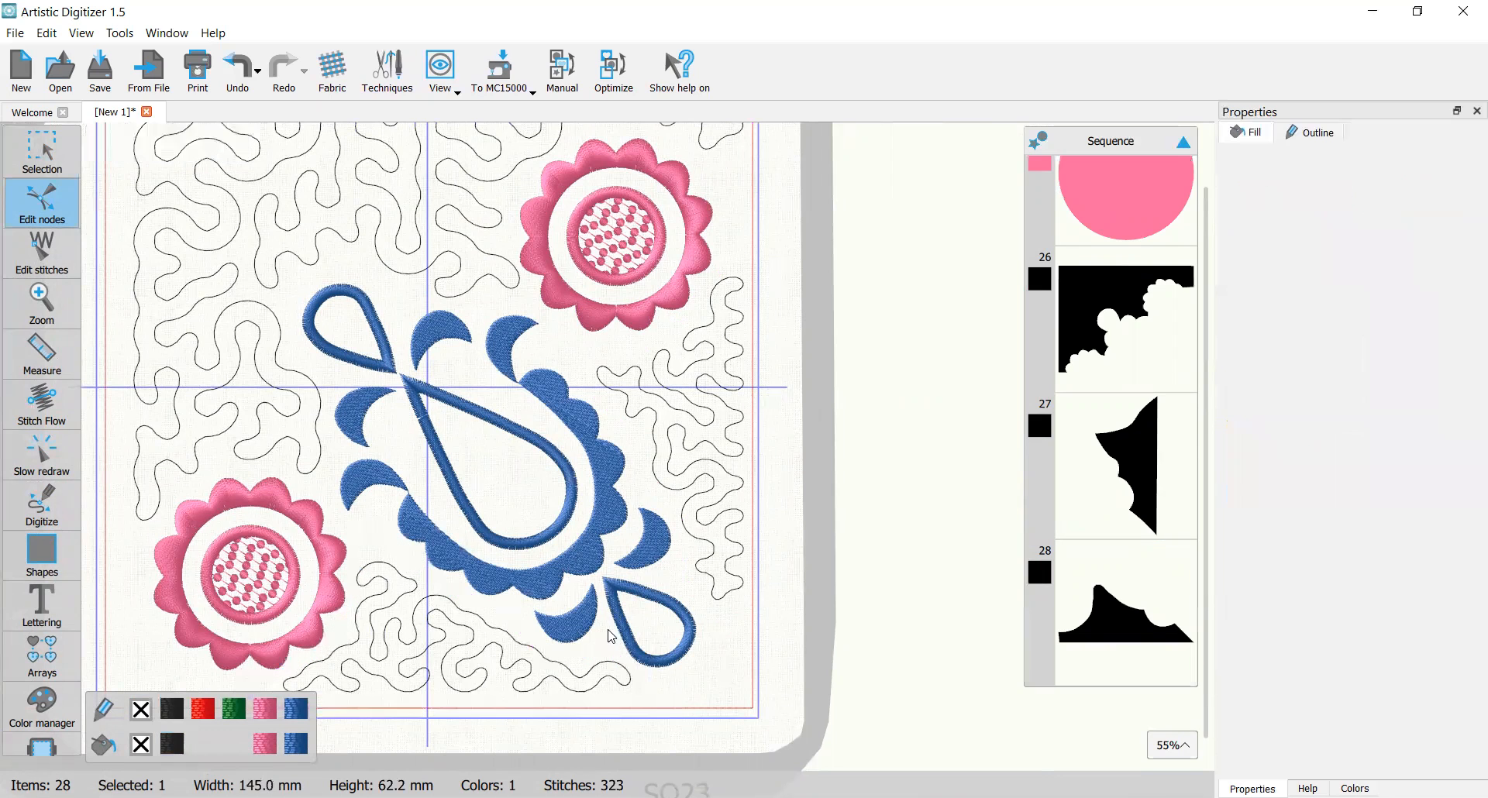
pyautogui.click(415, 664)
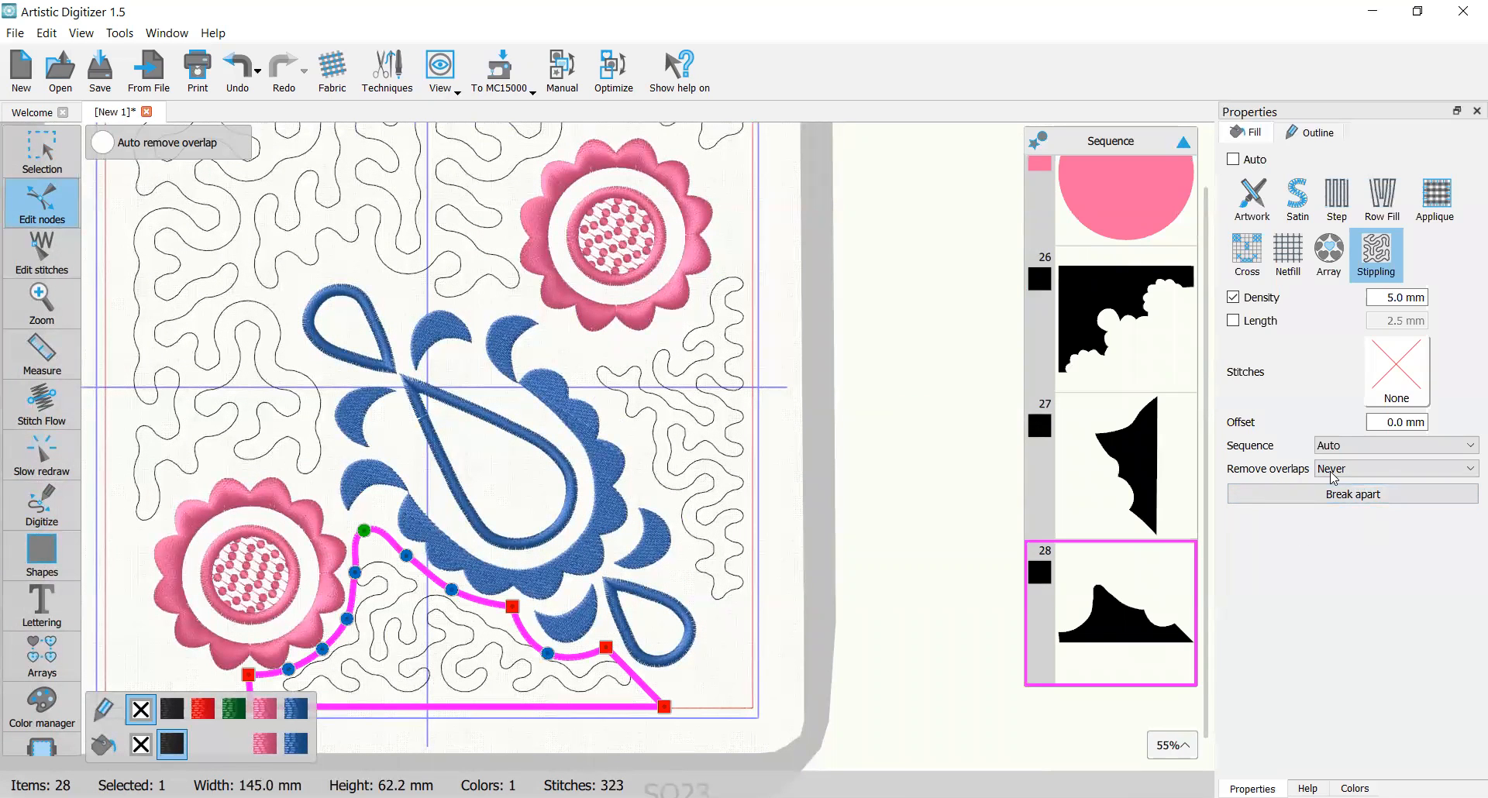
pyautogui.scroll(-2, 773, 486)
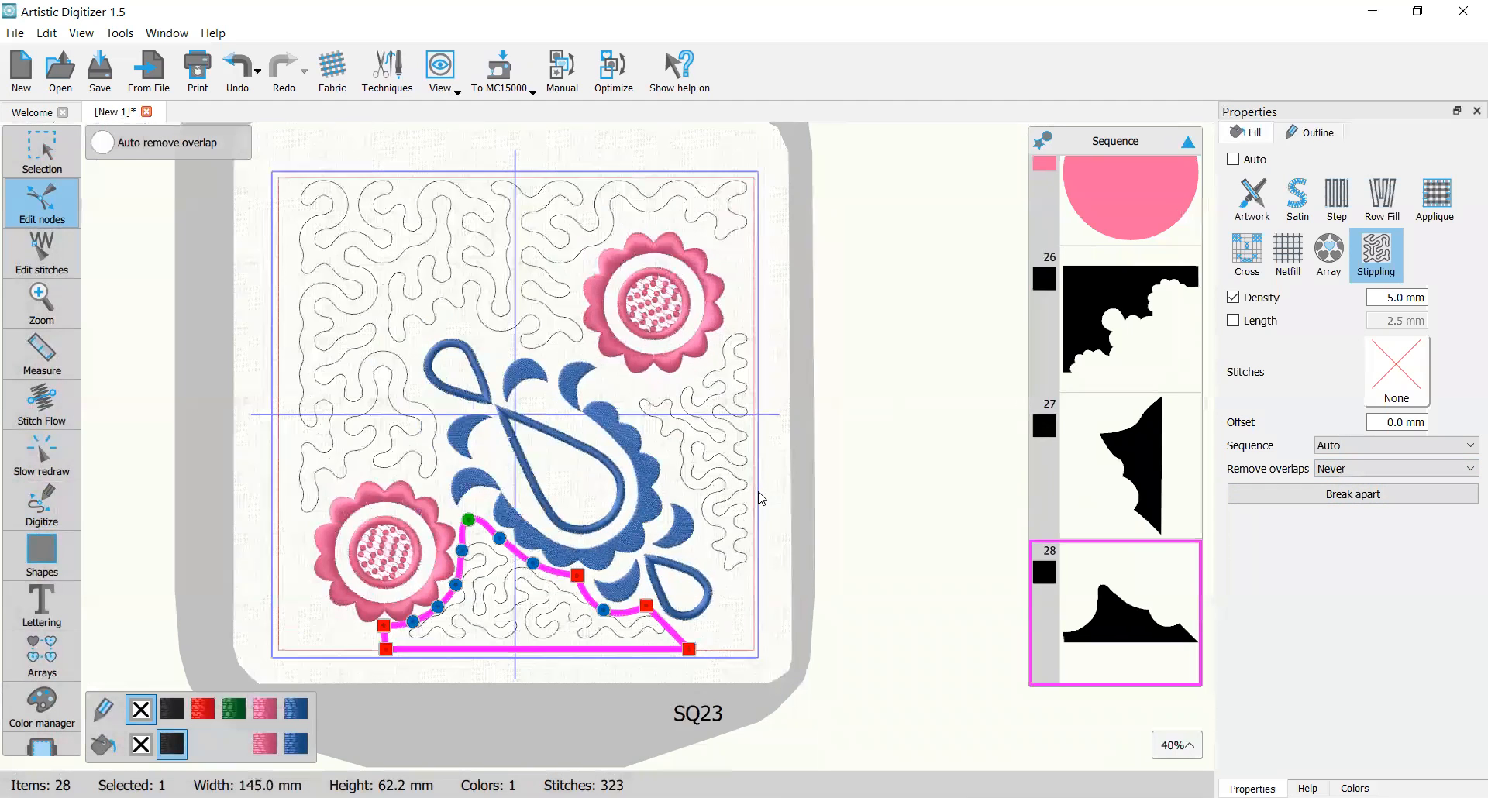
pyautogui.scroll(1, 756, 339)
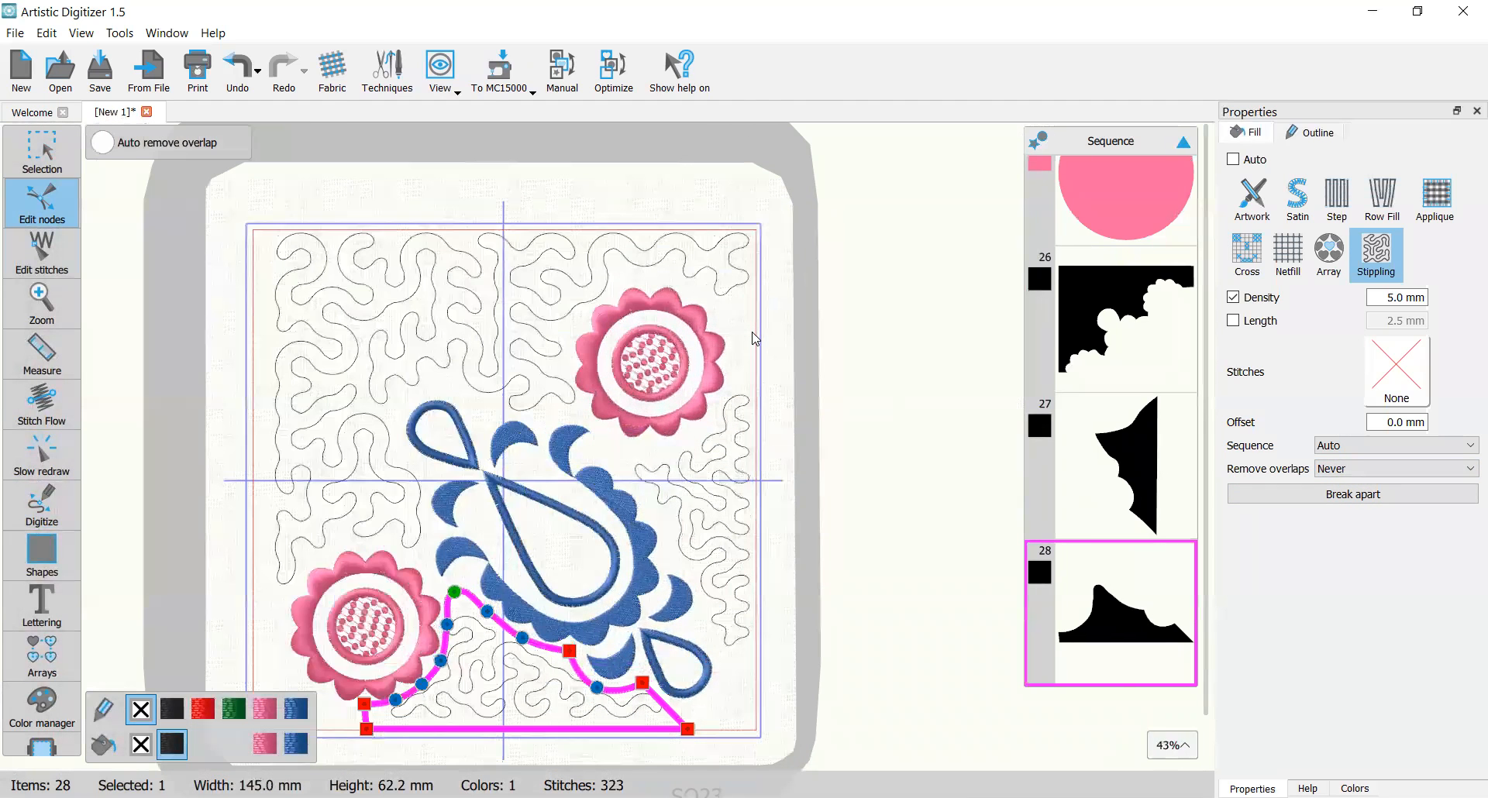
# Step: Select the large upper-left background shape and set its stippling density to 5.0 mm
pyautogui.click(440, 330)
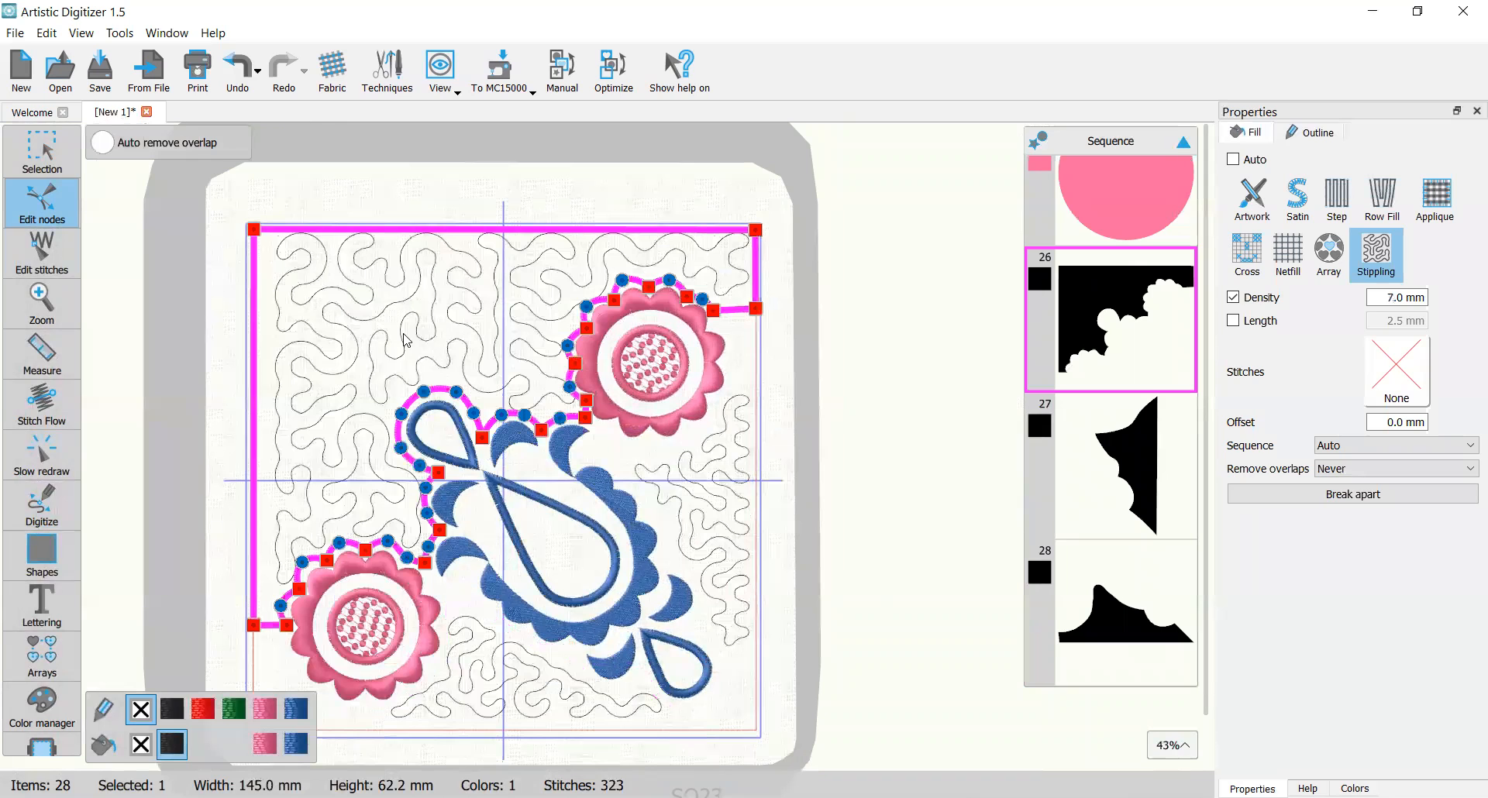
pyautogui.moveTo(1367, 291); pyautogui.dragTo(1467, 303)
pyautogui.write('5')
pyautogui.press('Return')
pyautogui.click(894, 330)
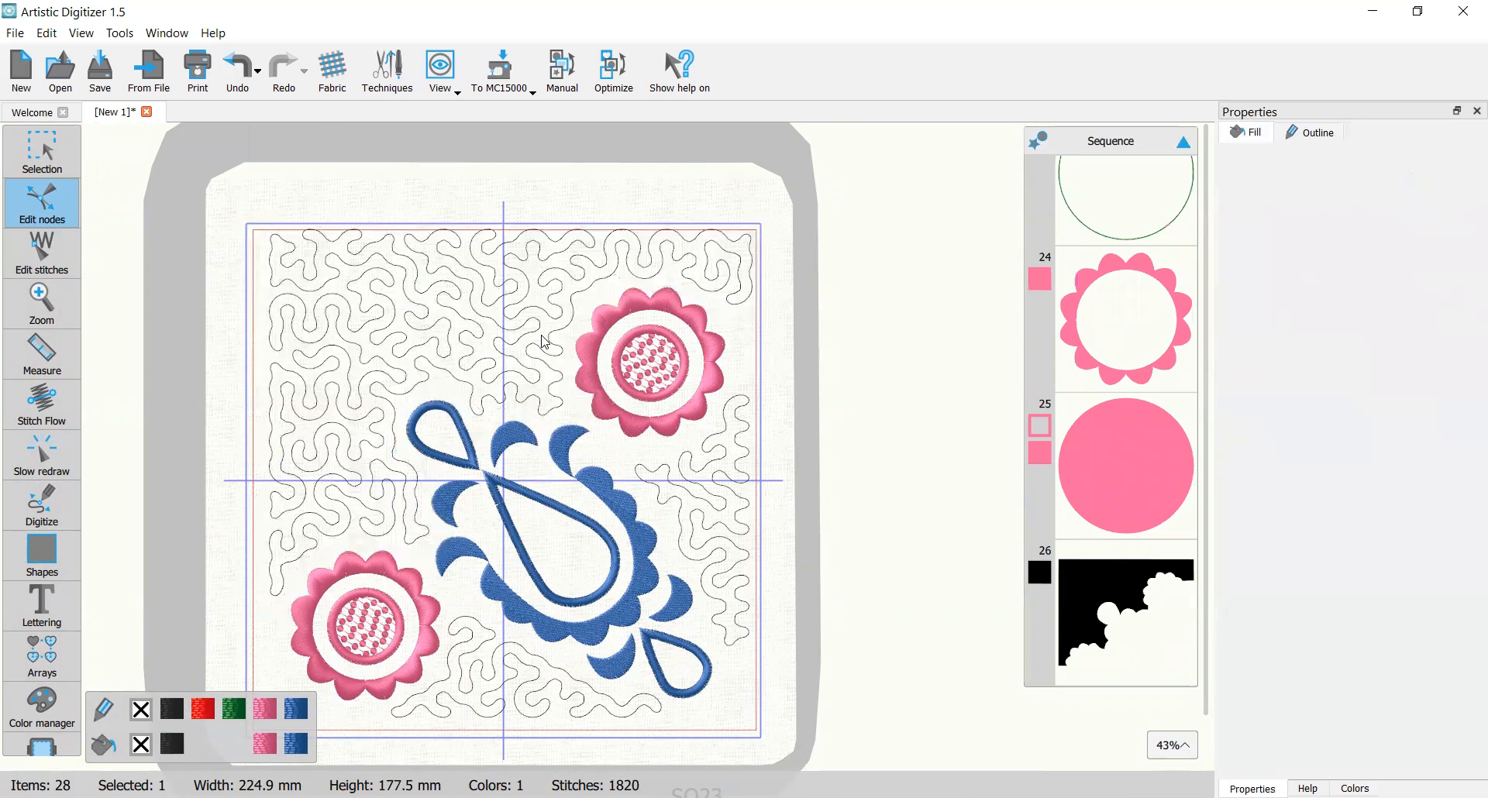
pyautogui.click(540, 331)
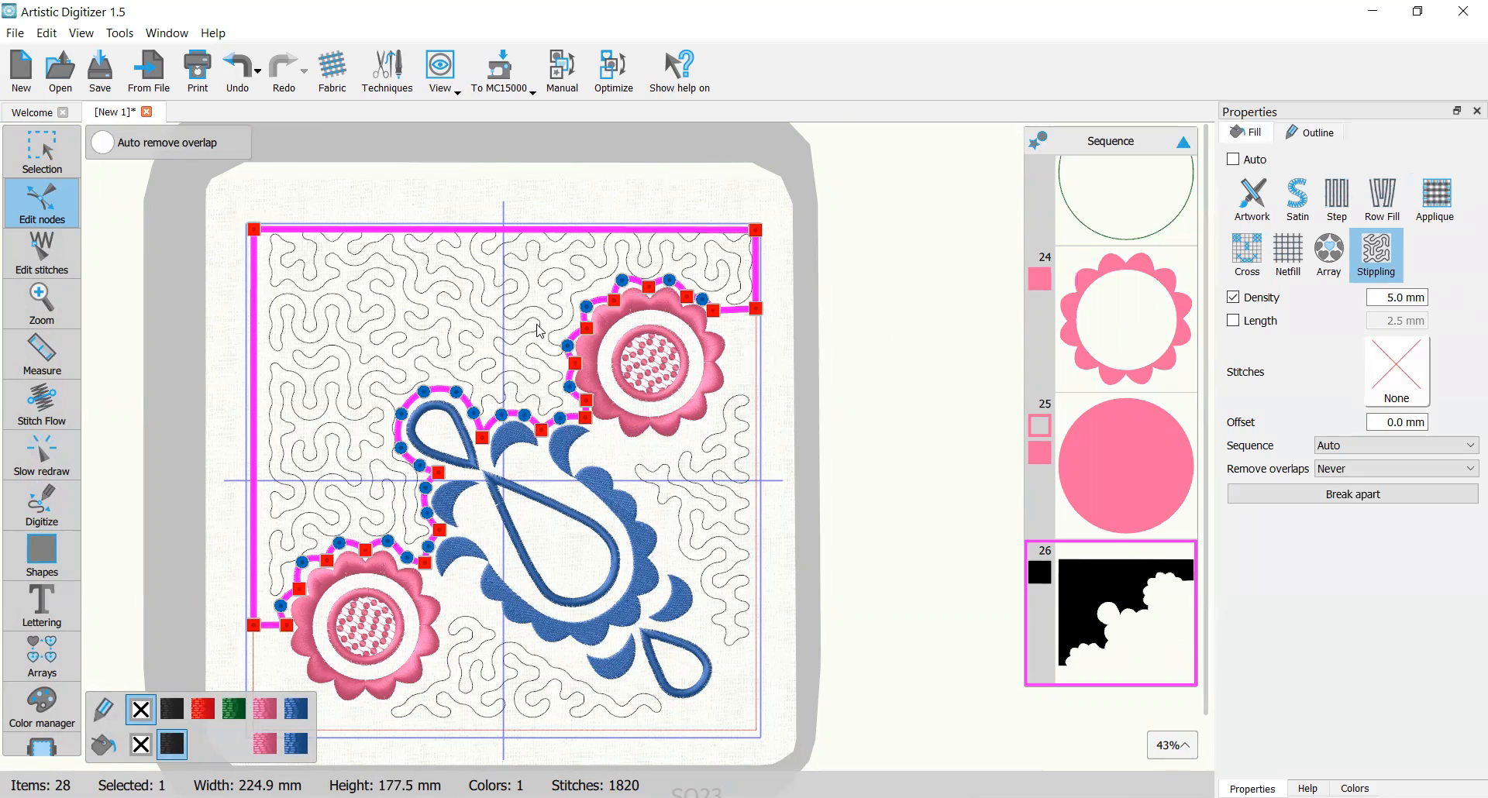
pyautogui.click(417, 465)
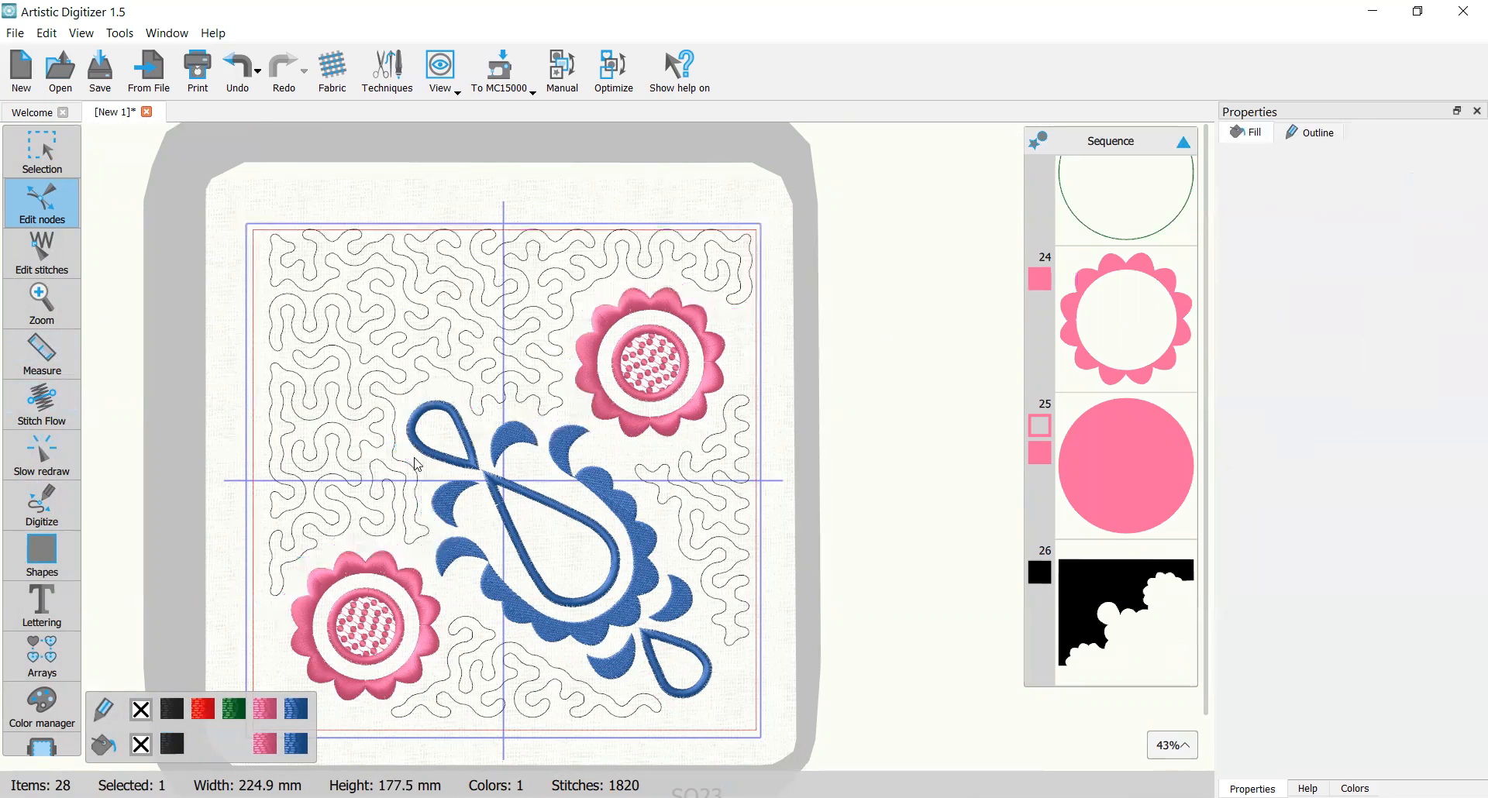
# Step: Digitize a closed shape about 40 mm wide and 39 mm tall between the lower-left flower and the block's corner, curving around the petals
pyautogui.scroll(-1, 510, 492)
pyautogui.scroll(-4, 512, 482)
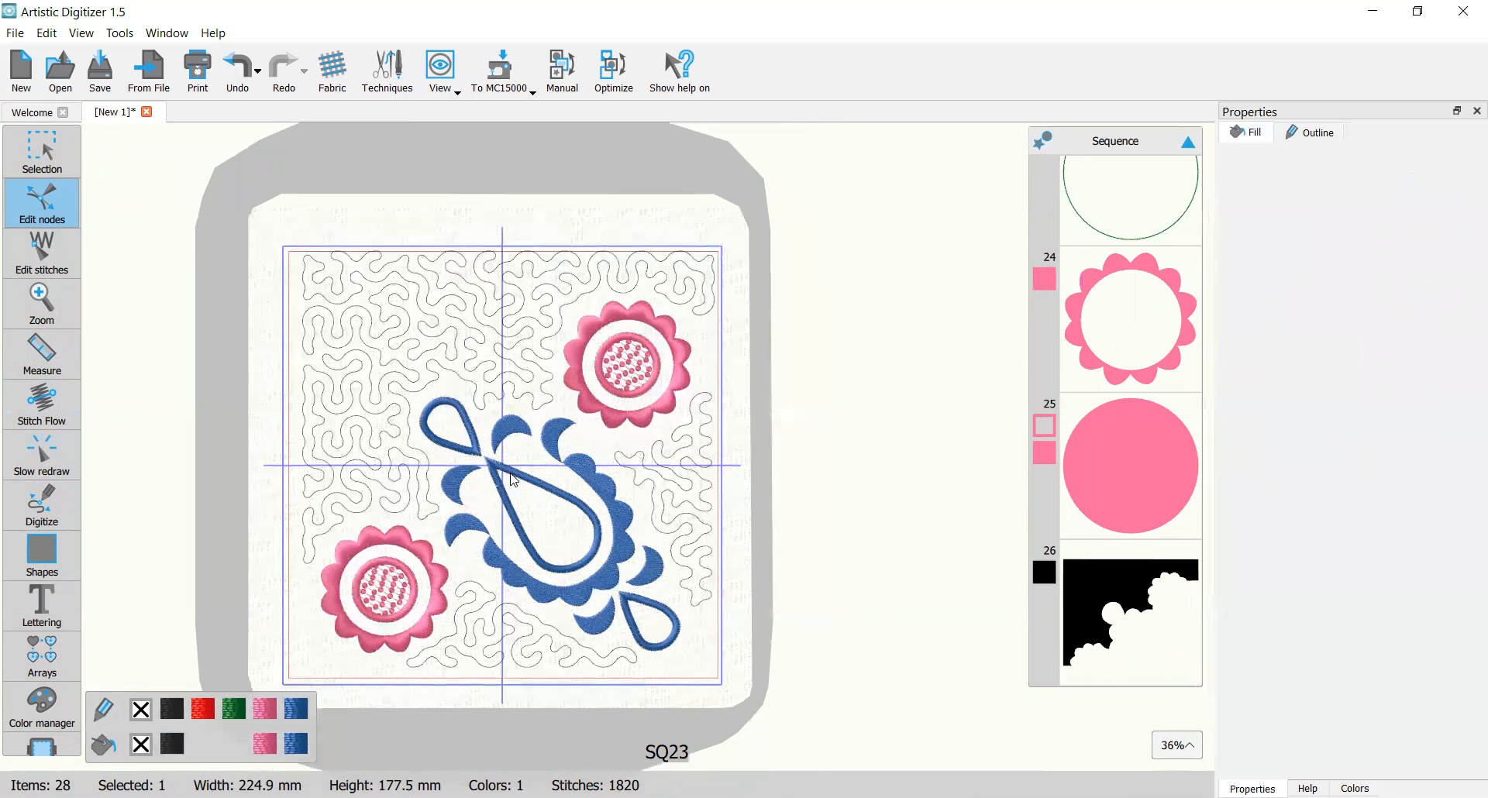
pyautogui.scroll(5, 346, 530)
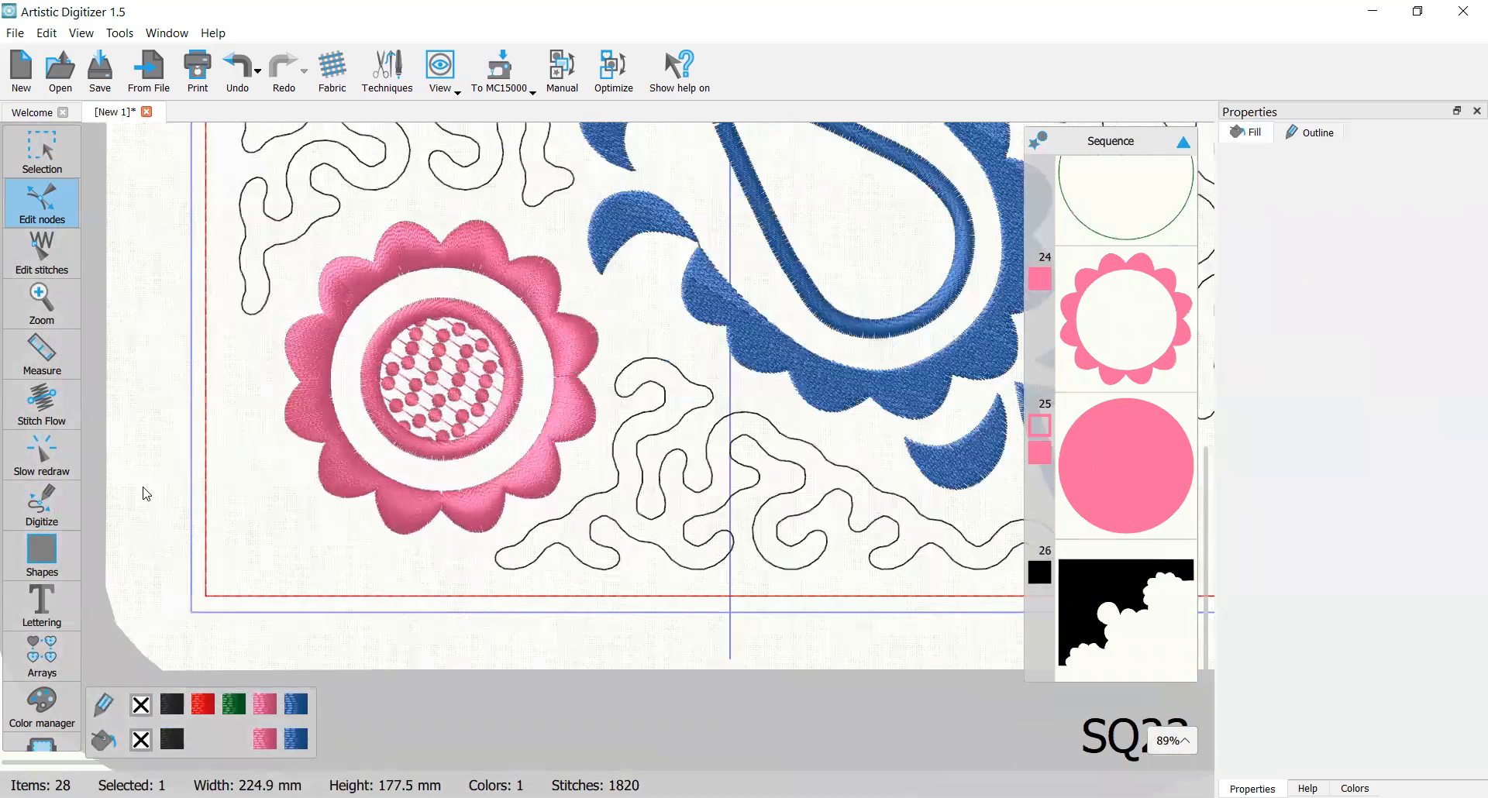
pyautogui.click(48, 500)
pyautogui.click(207, 416)
pyautogui.click(207, 597)
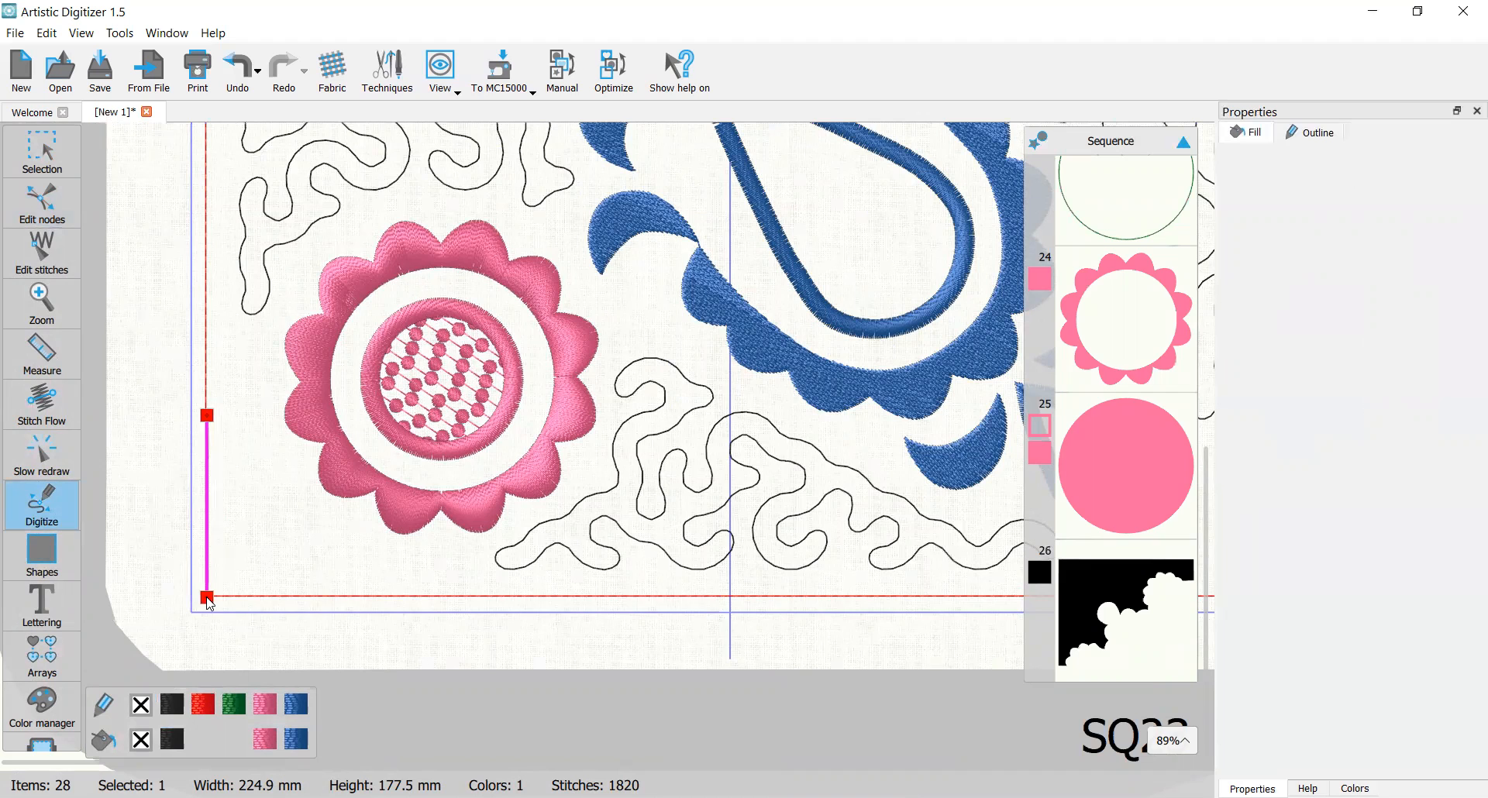
pyautogui.click(392, 595)
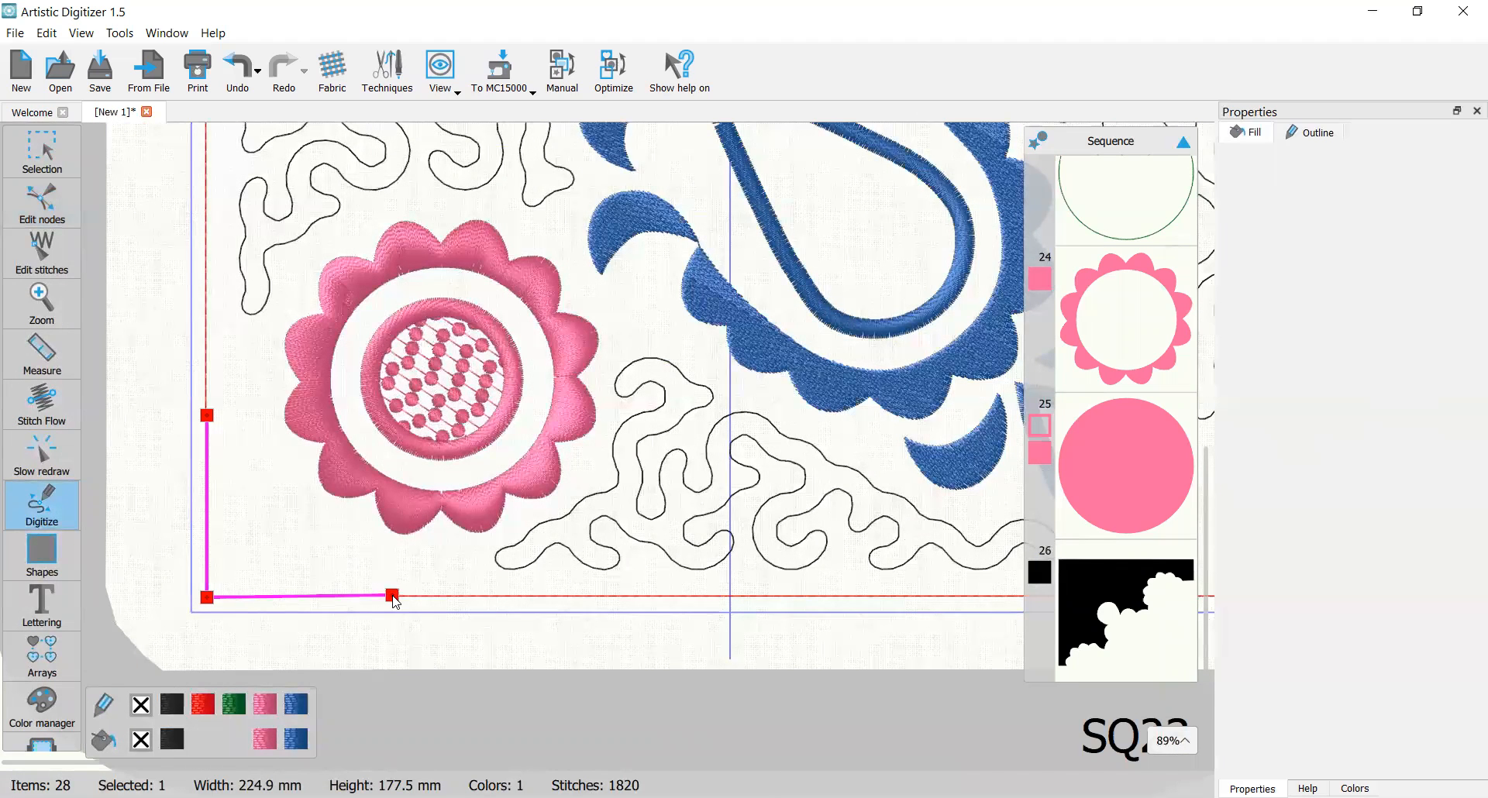
pyautogui.click(393, 554)
pyautogui.click(312, 496)
pyautogui.rightClick(303, 490)
pyautogui.click(268, 416)
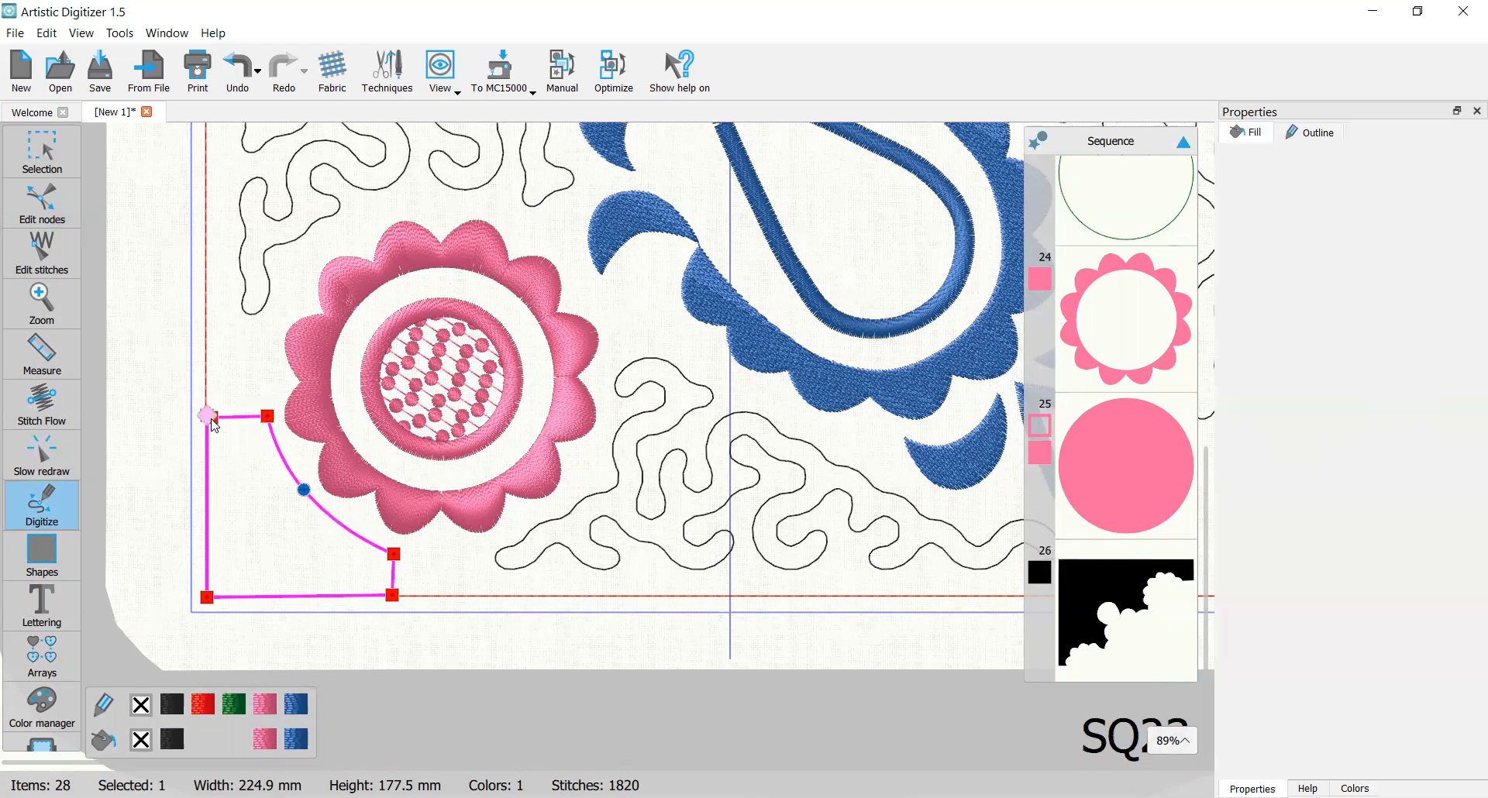
pyautogui.click(207, 417)
pyautogui.click(42, 151)
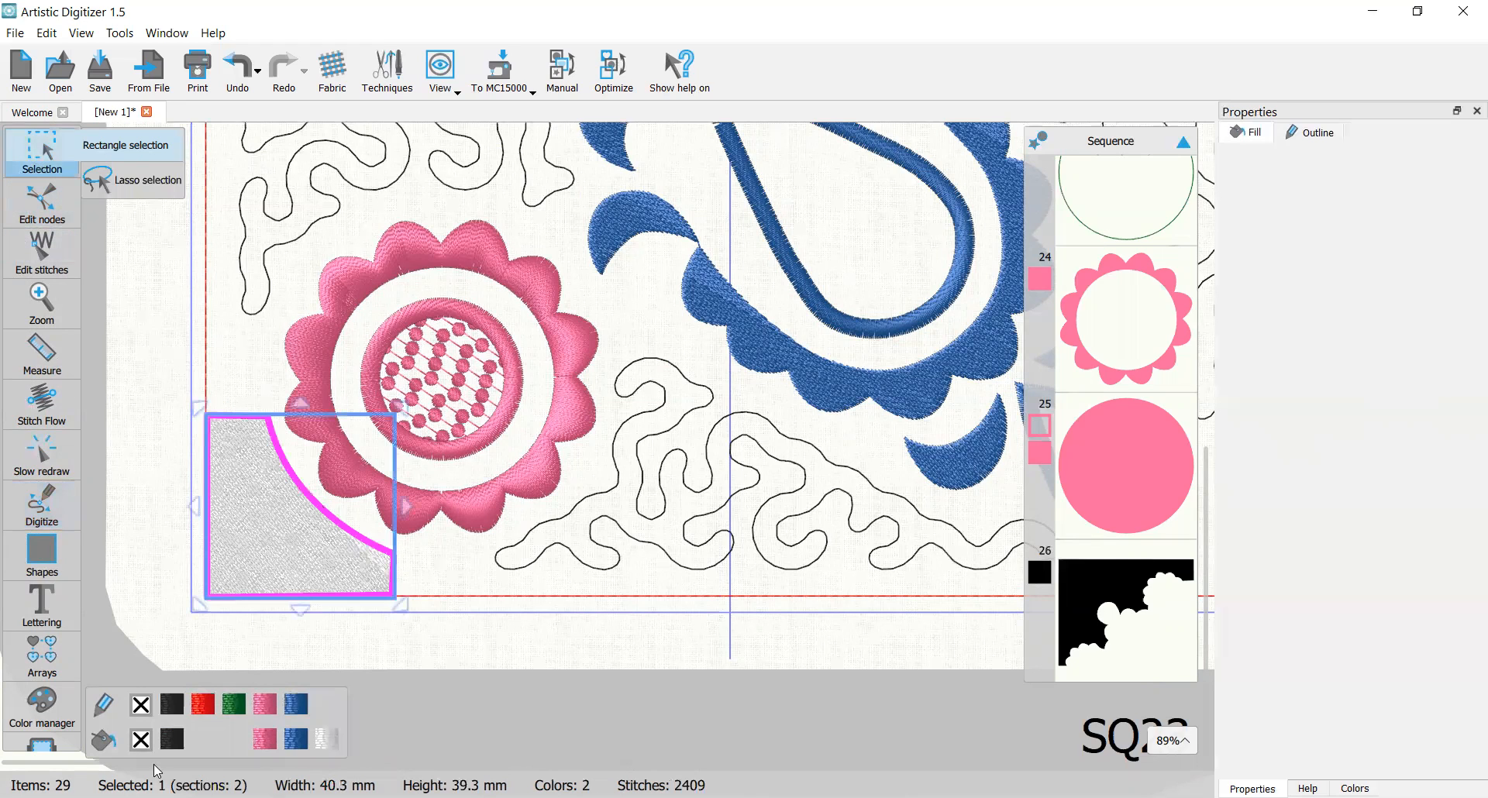
# Step: Fill the lower-left corner shape with black stippling without an outline, at 5.0 mm density, and set Remove overlaps to Never
pyautogui.click(172, 739)
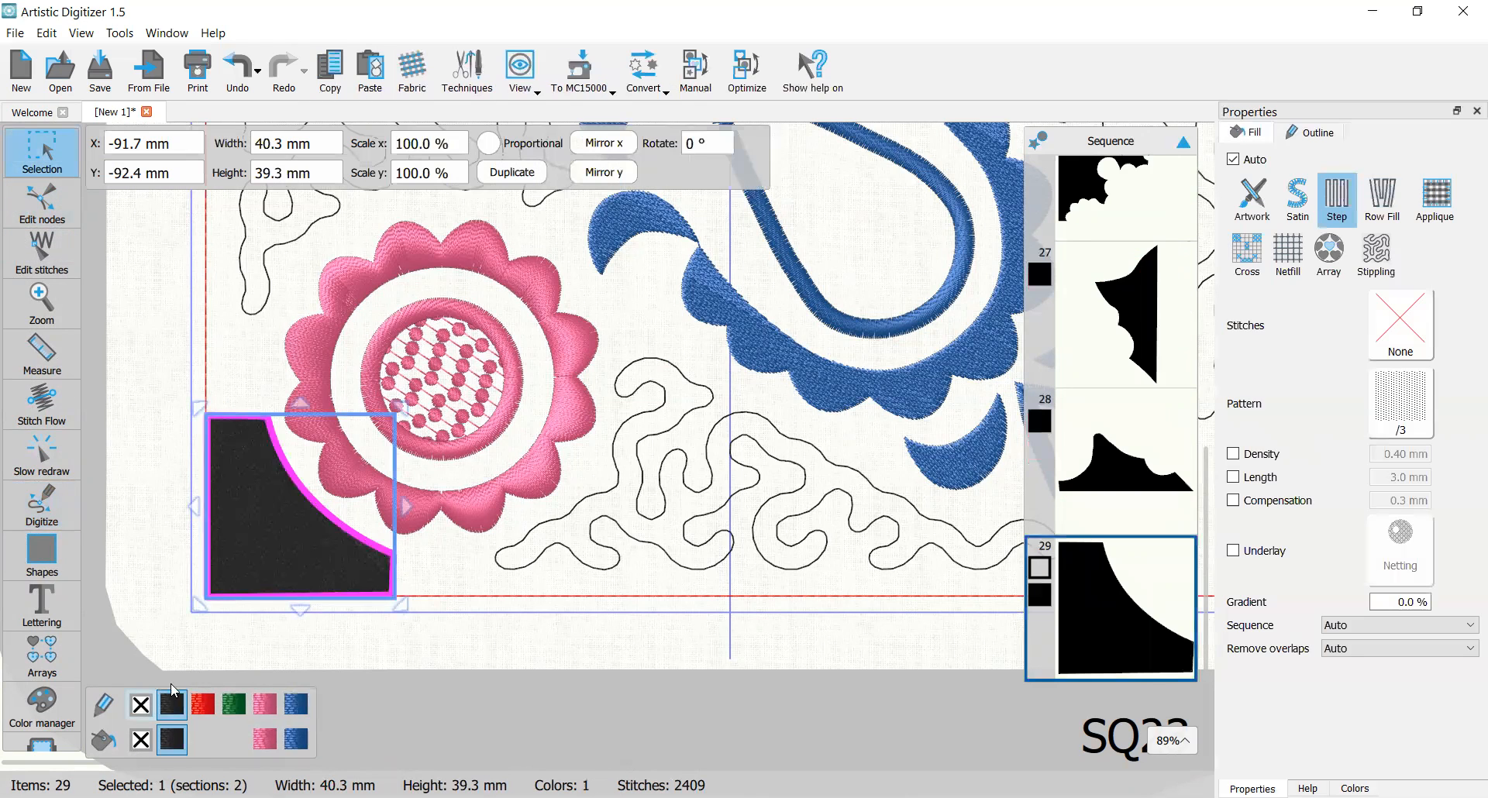
pyautogui.click(1376, 252)
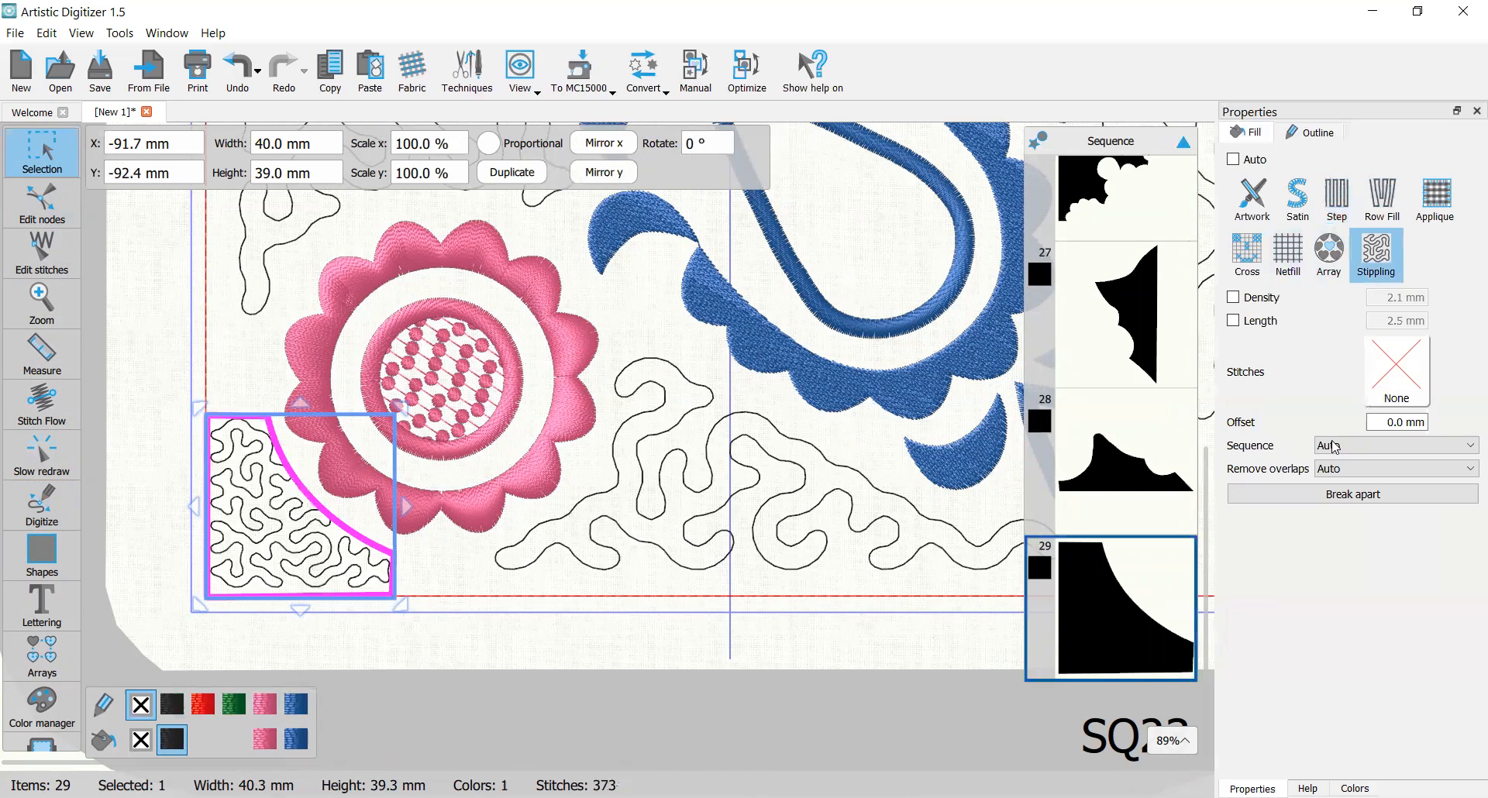
pyautogui.click(1233, 299)
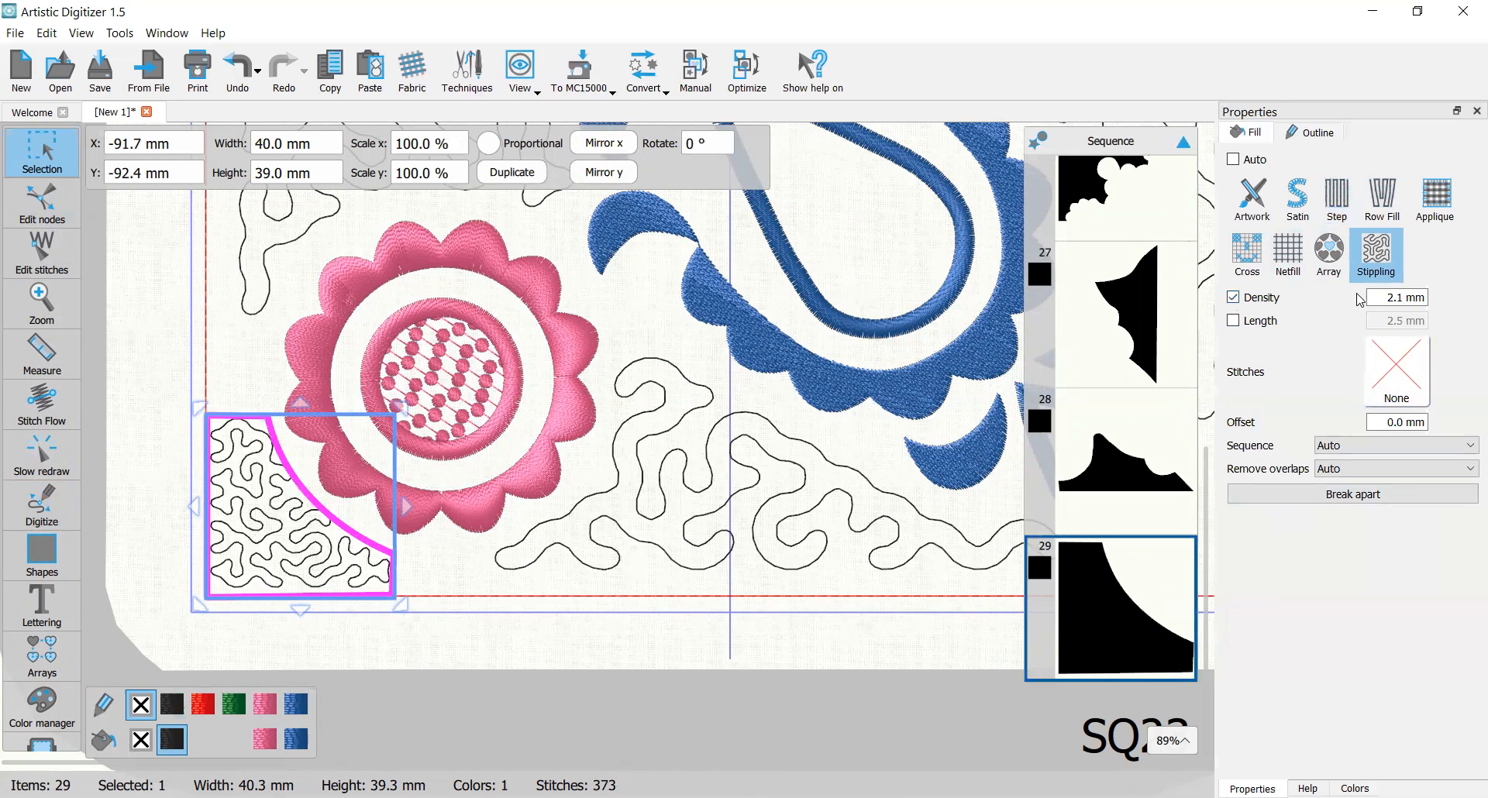
pyautogui.write('5')
pyautogui.press('Return')
pyautogui.click(158, 427)
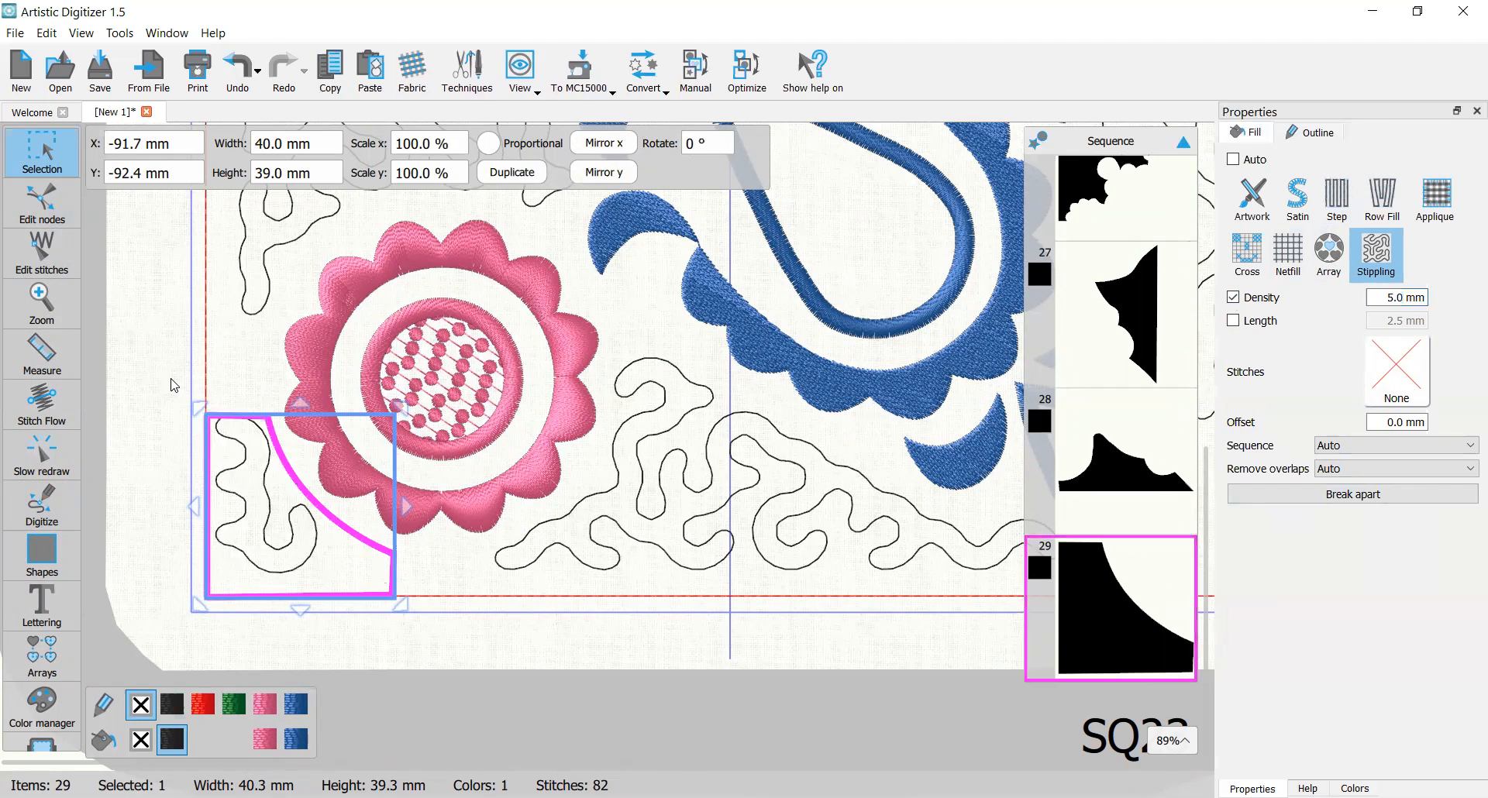
pyautogui.click(298, 544)
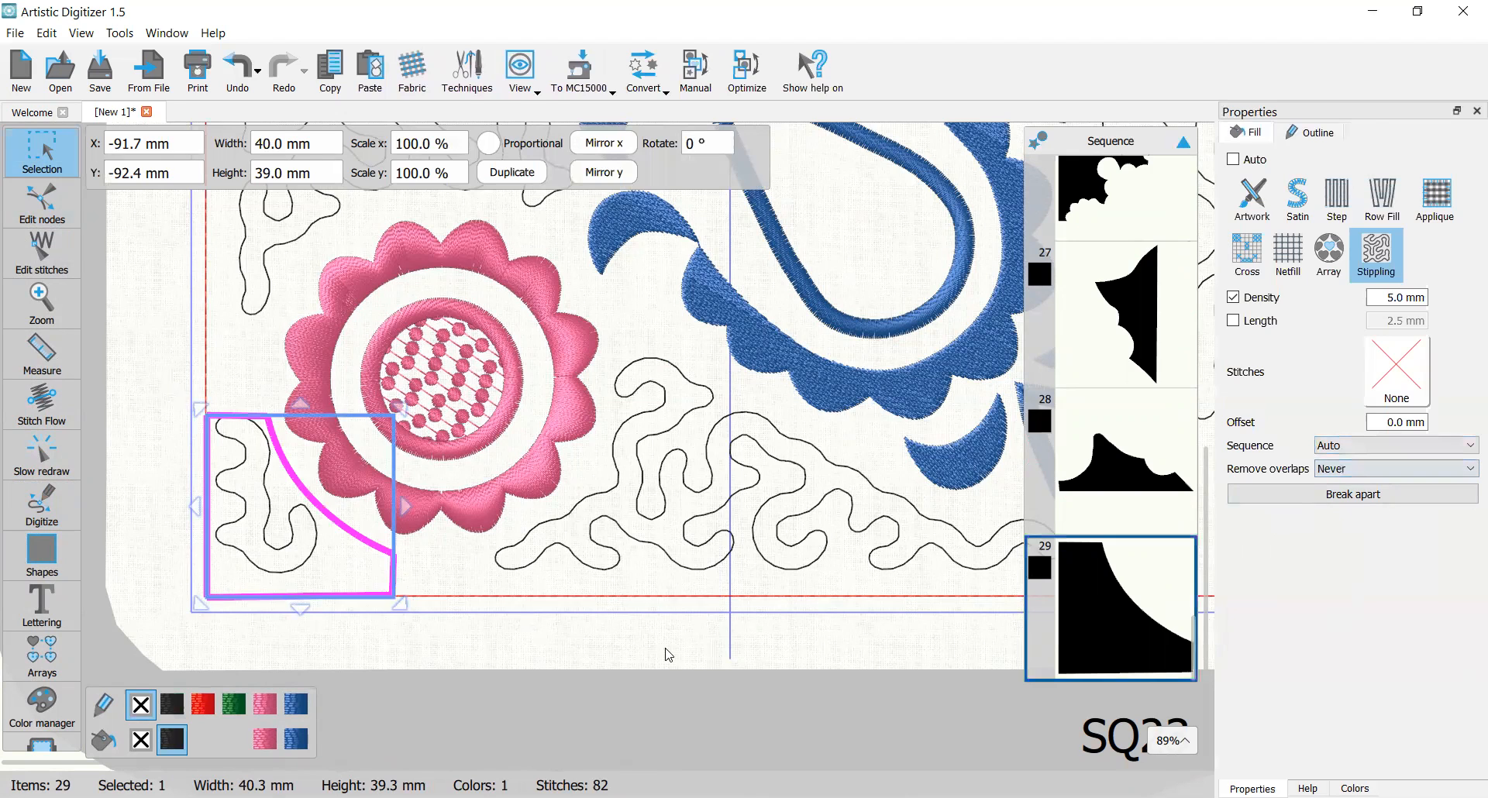
# Step: Move the lower-left stippled corner shape about 4 mm to the right and 1 mm down
pyautogui.click(469, 602)
pyautogui.click(314, 557)
pyautogui.moveTo(312, 555); pyautogui.dragTo(332, 552)
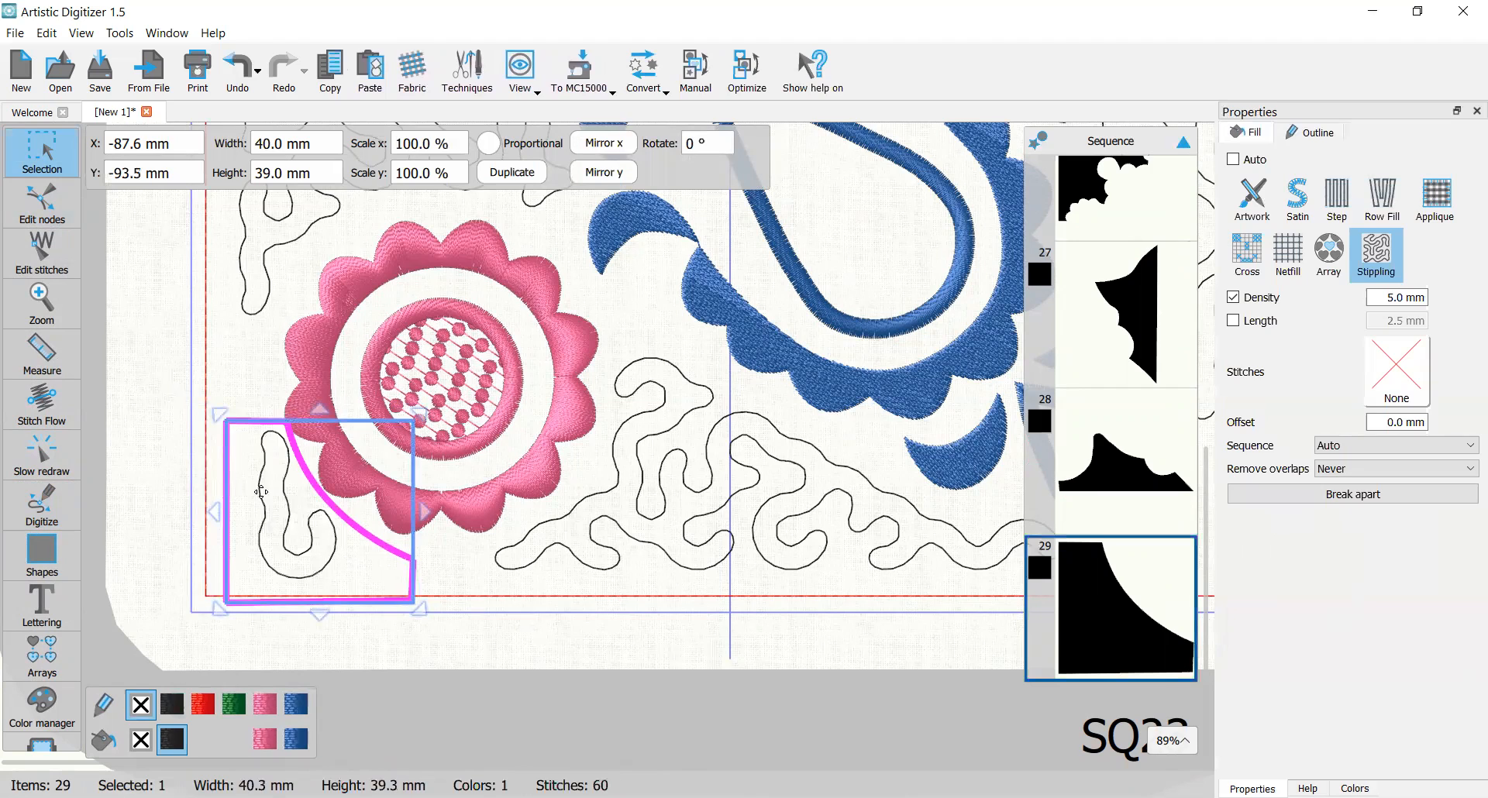
# Step: Reposition the lower-left shape's outer corner nodes along the red frame, making it about 45 mm wide and 41 mm tall
pyautogui.click(42, 200)
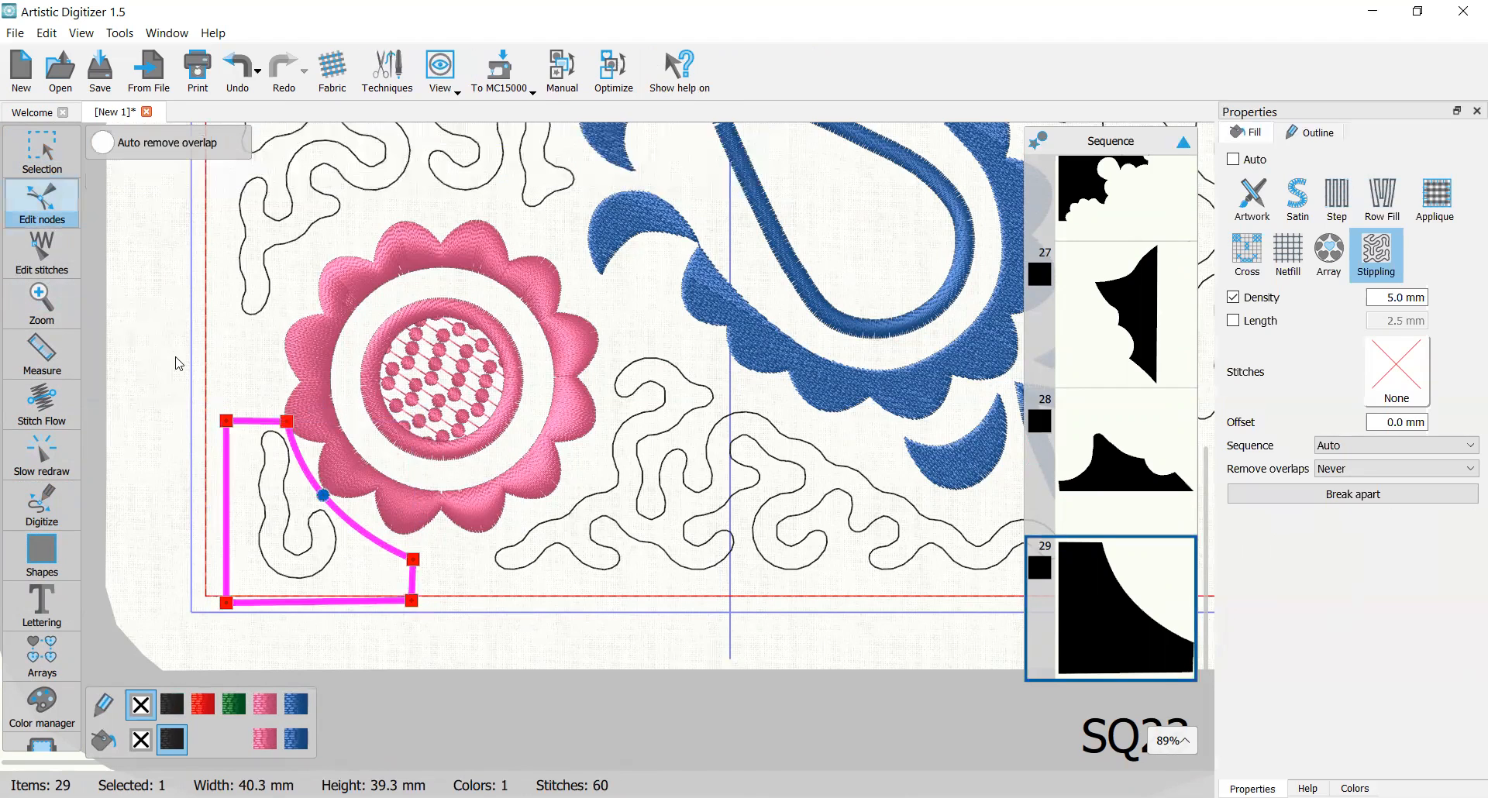
pyautogui.moveTo(226, 421); pyautogui.dragTo(210, 414)
pyautogui.moveTo(224, 604); pyautogui.dragTo(211, 592)
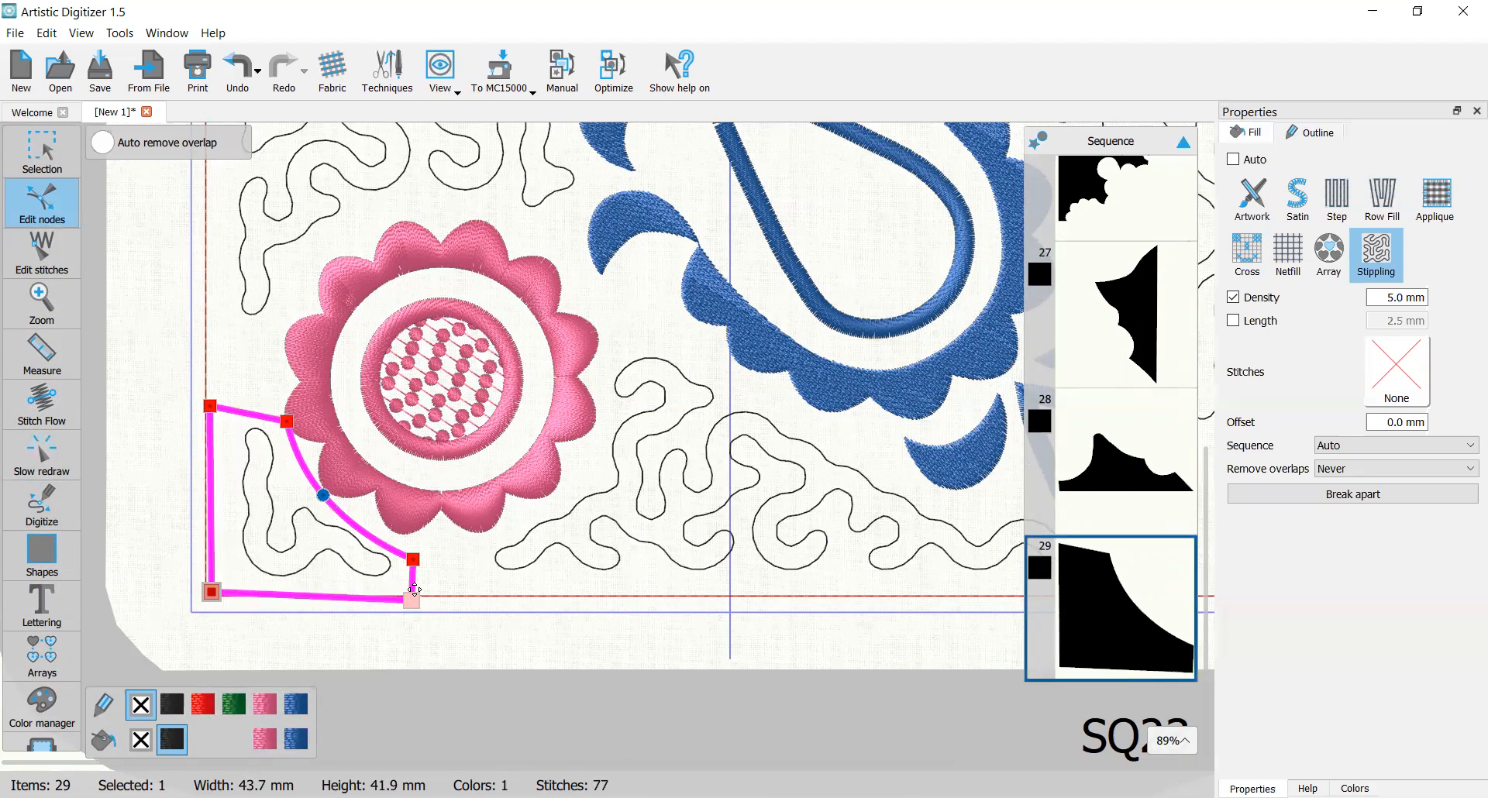
pyautogui.moveTo(419, 587); pyautogui.dragTo(416, 597)
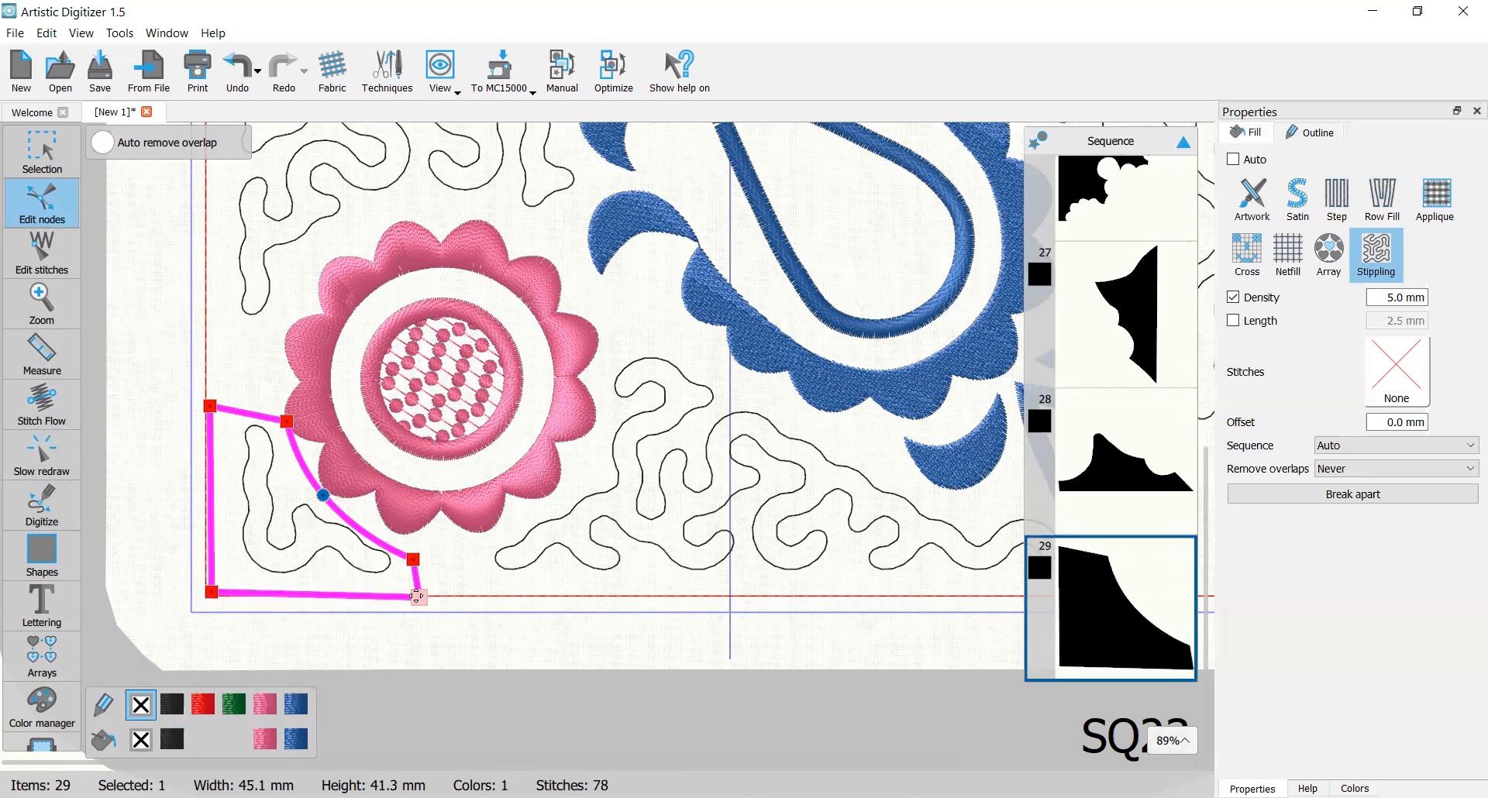
pyautogui.click(33, 136)
pyautogui.click(143, 302)
# Step: Digitize a closed shape about 38 mm wide and 29 mm tall in the block's lower-right corner, curving around the lower blue drop
pyautogui.scroll(-4, 252, 372)
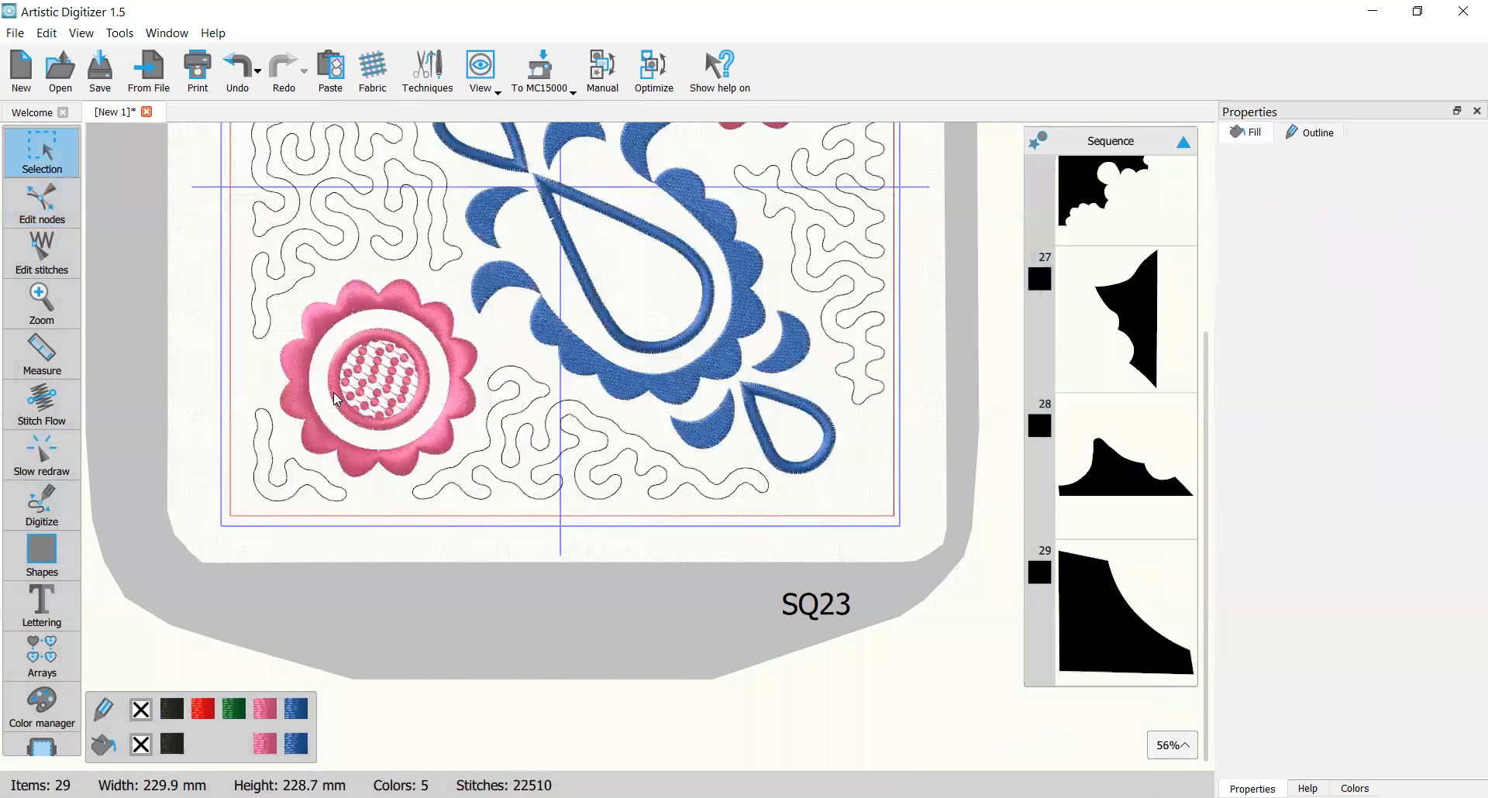
pyautogui.scroll(-3, 618, 378)
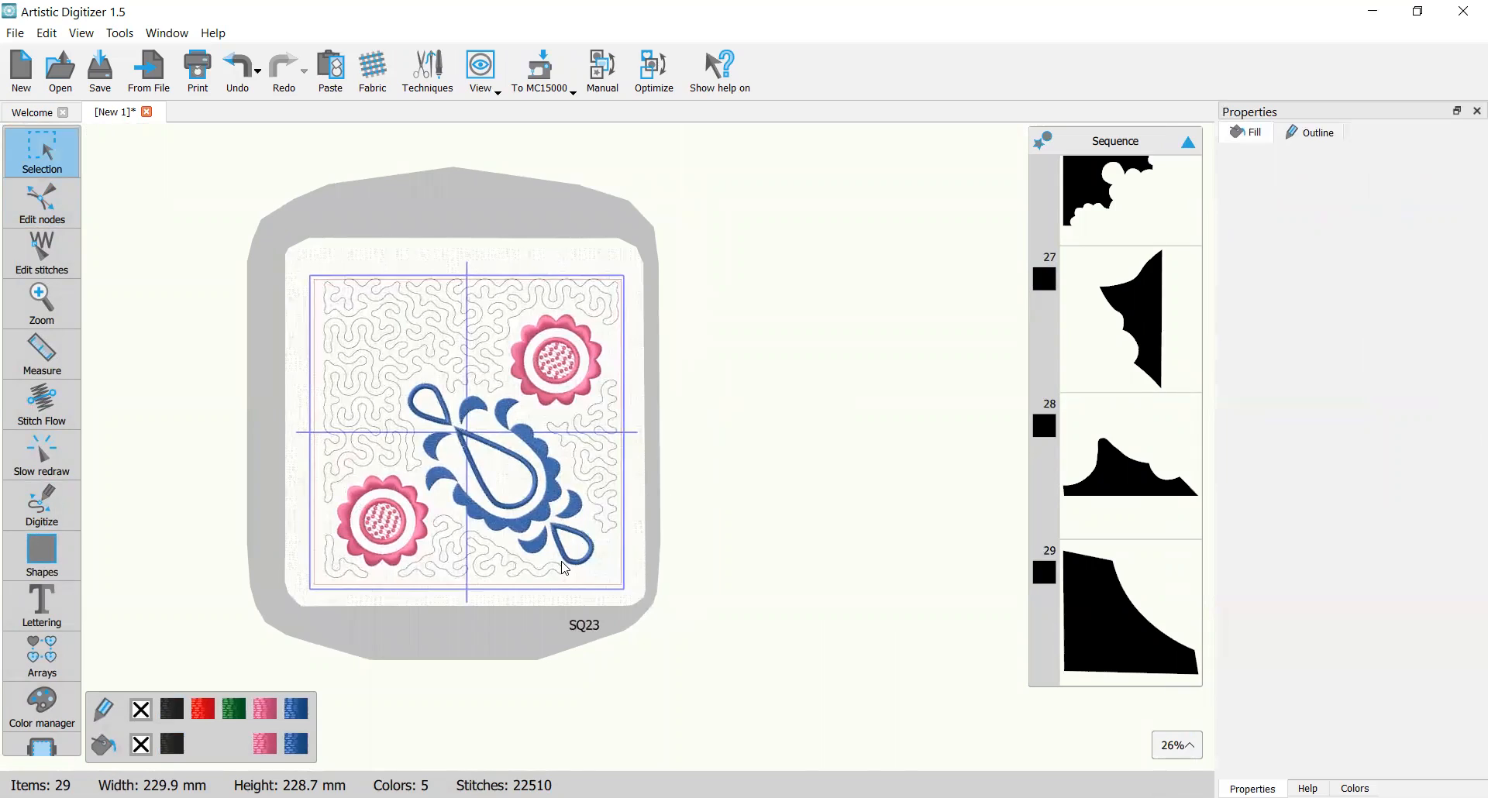
pyautogui.scroll(8, 565, 570)
pyautogui.scroll(-2, 619, 597)
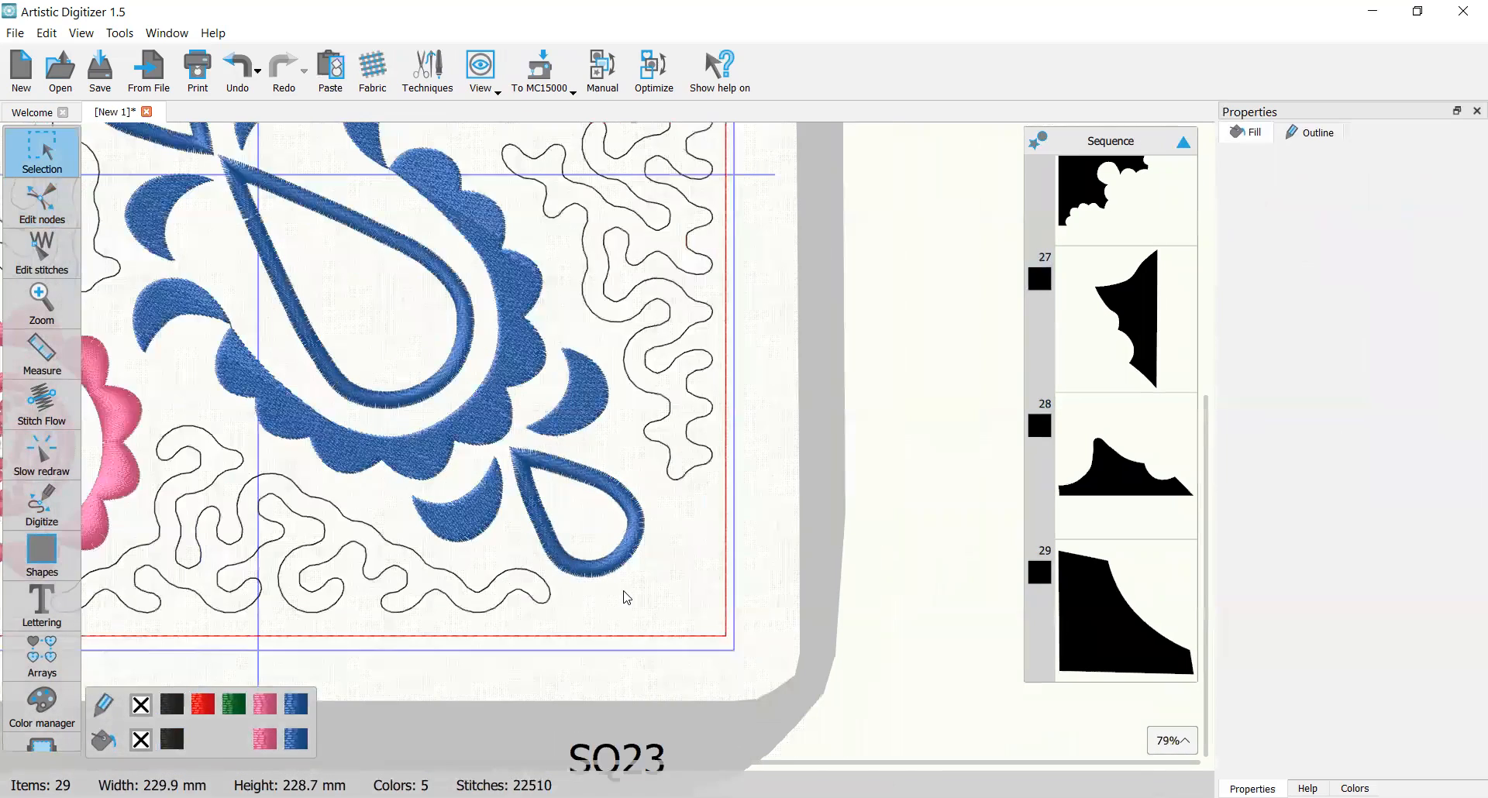
pyautogui.scroll(3, 648, 533)
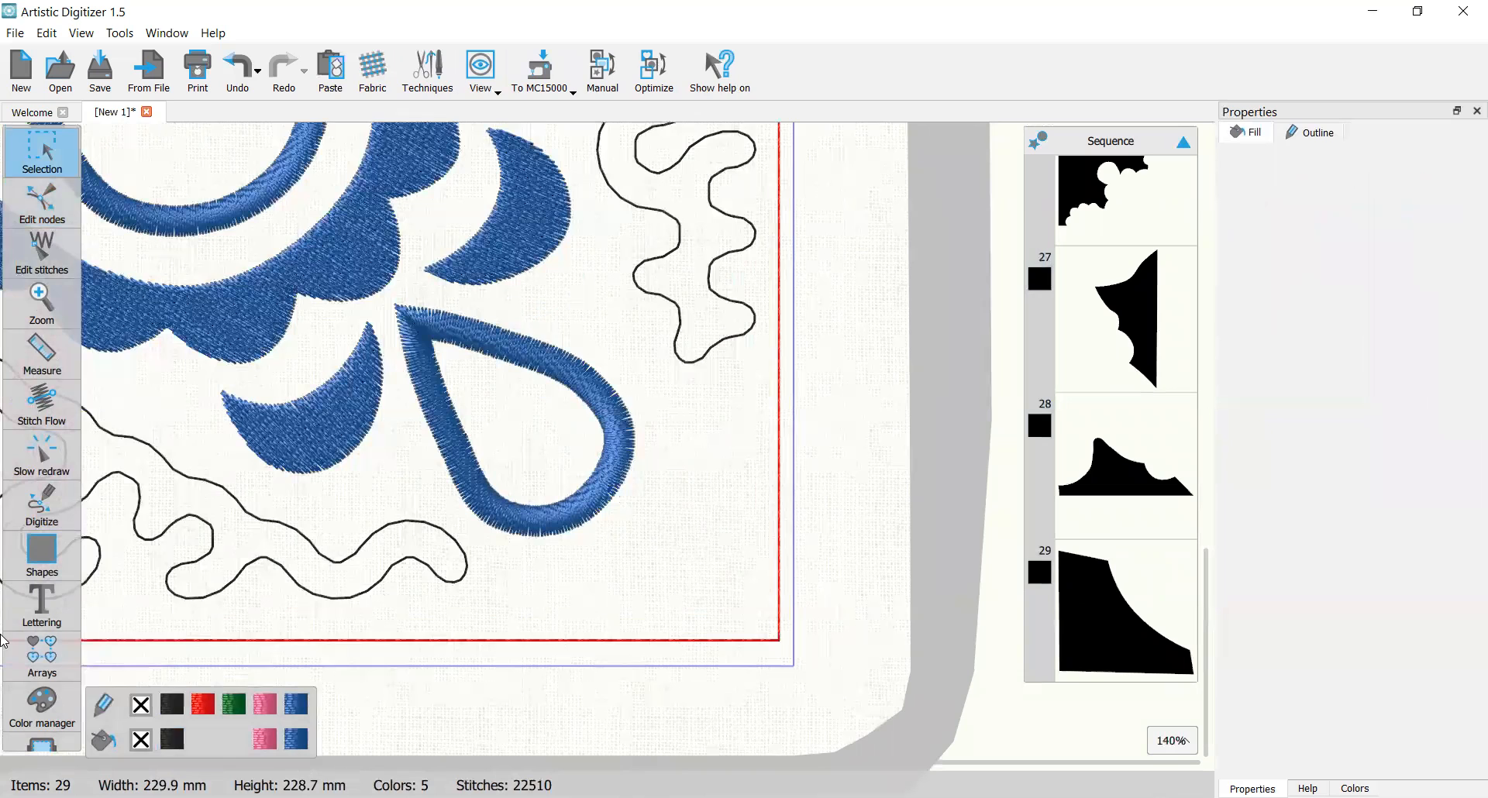
pyautogui.click(45, 507)
pyautogui.scroll(-1, 777, 642)
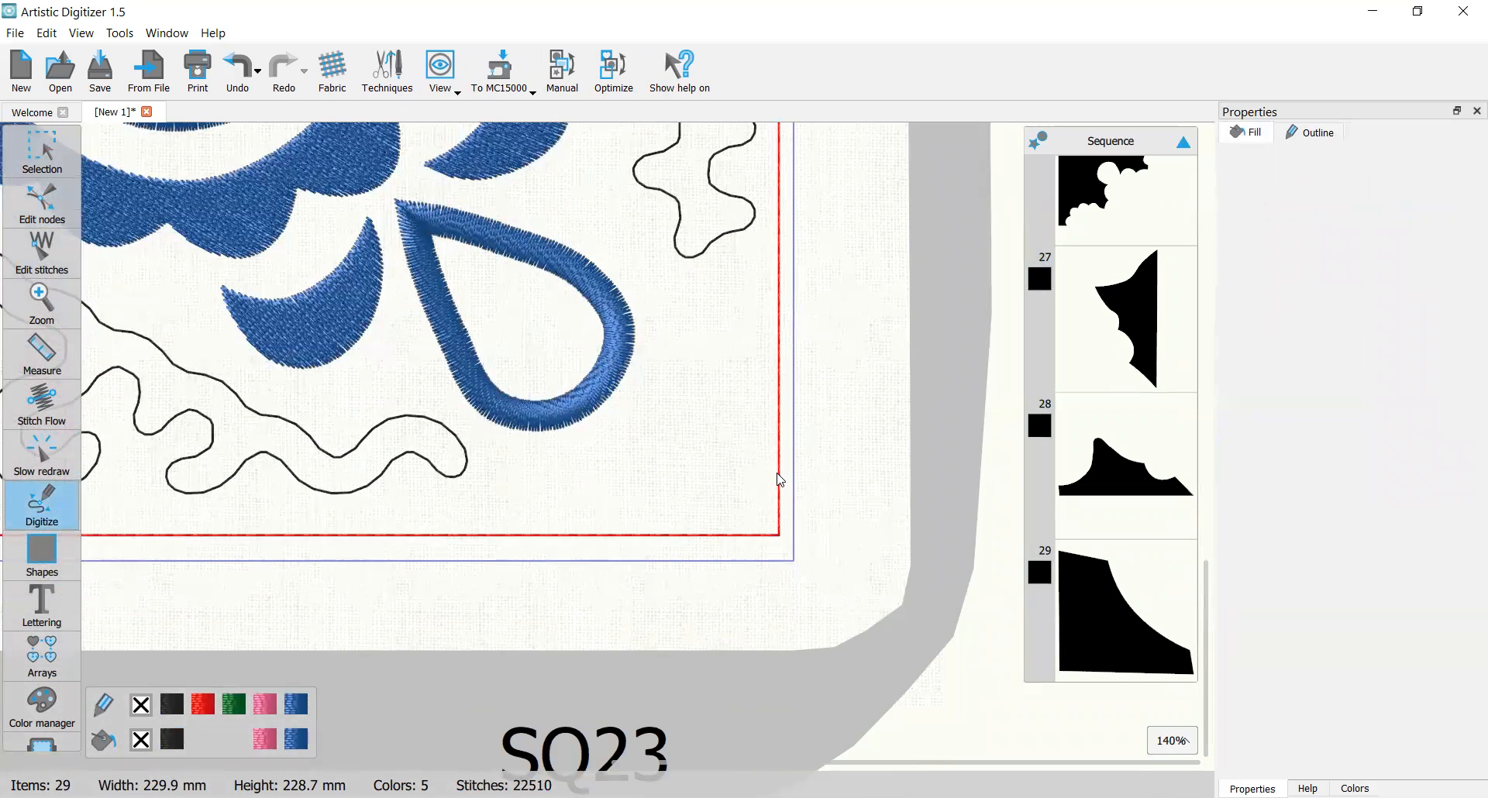
pyautogui.click(781, 518)
pyautogui.click(780, 335)
pyautogui.click(657, 327)
pyautogui.rightClick(621, 405)
pyautogui.click(505, 441)
pyautogui.click(503, 536)
pyautogui.click(781, 518)
pyautogui.click(42, 151)
# Step: Fill the lower-right corner shape with black, remove its outline, and set Remove overlaps to Never
pyautogui.click(172, 740)
pyautogui.click(141, 705)
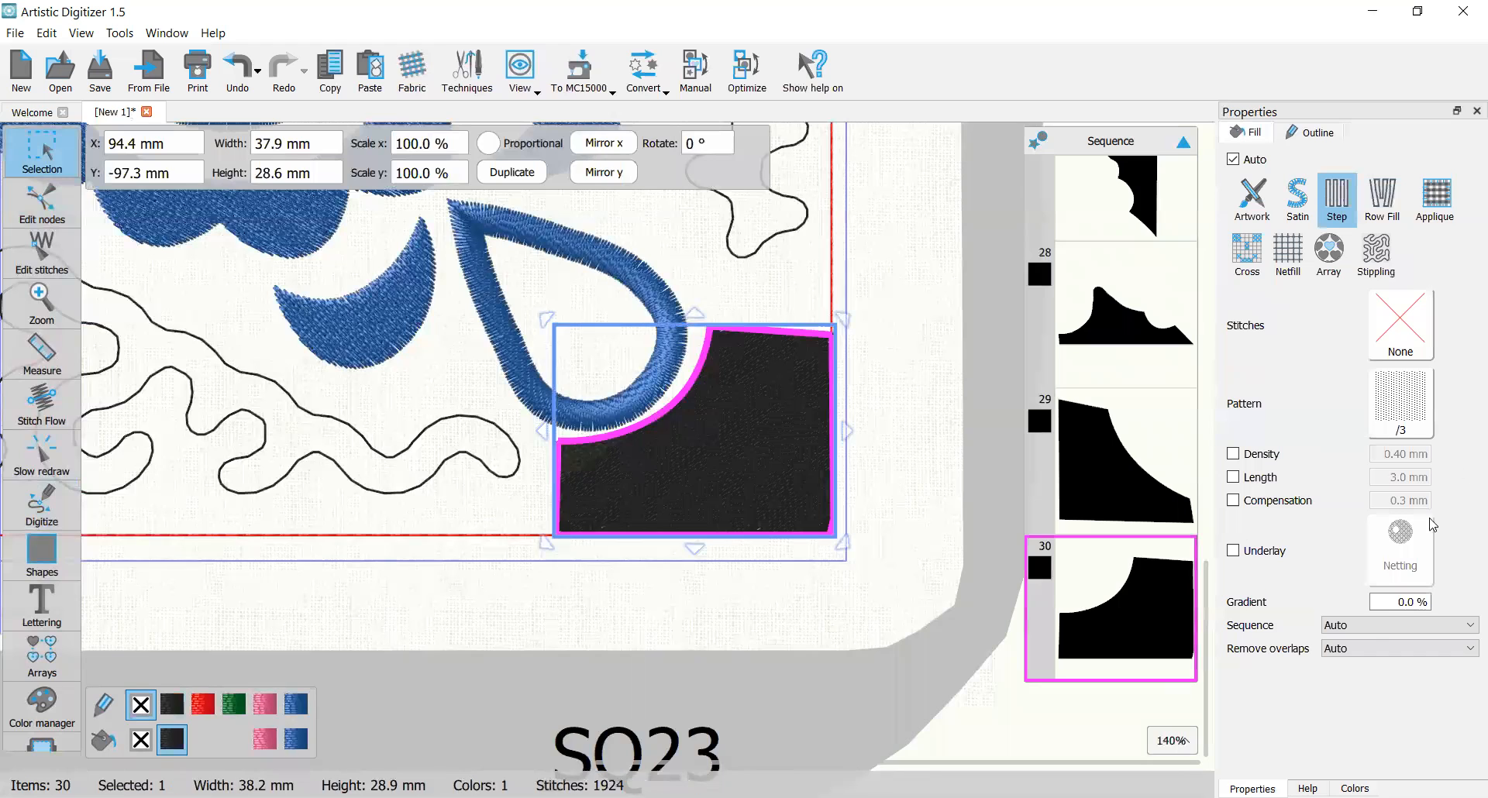
pyautogui.click(1368, 624)
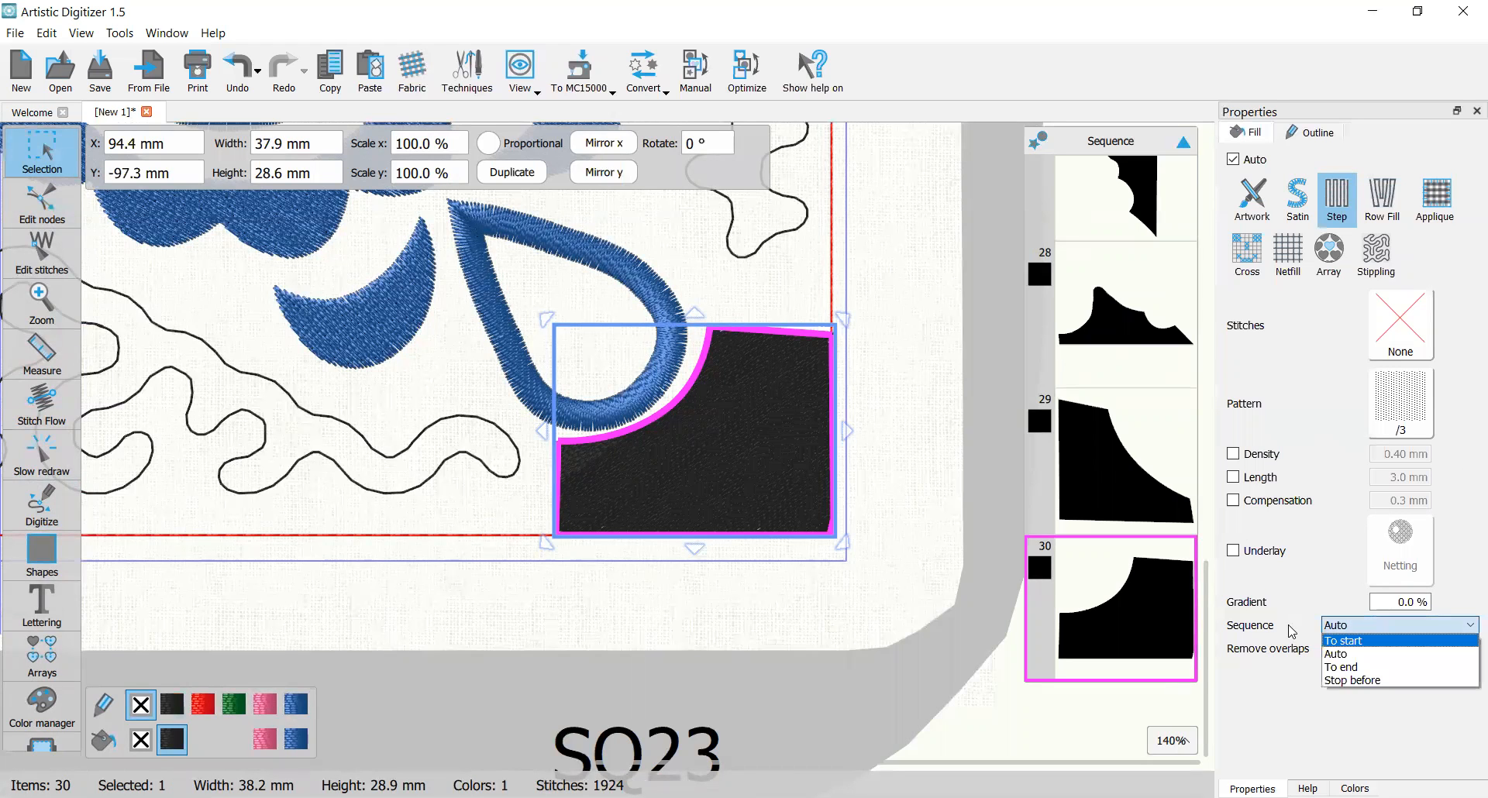
pyautogui.click(1277, 688)
pyautogui.scroll(-1, 1336, 651)
# Step: Change the lower-right corner shape's fill to Stippling with a density of 5.0 mm
pyautogui.click(1388, 260)
pyautogui.click(1383, 262)
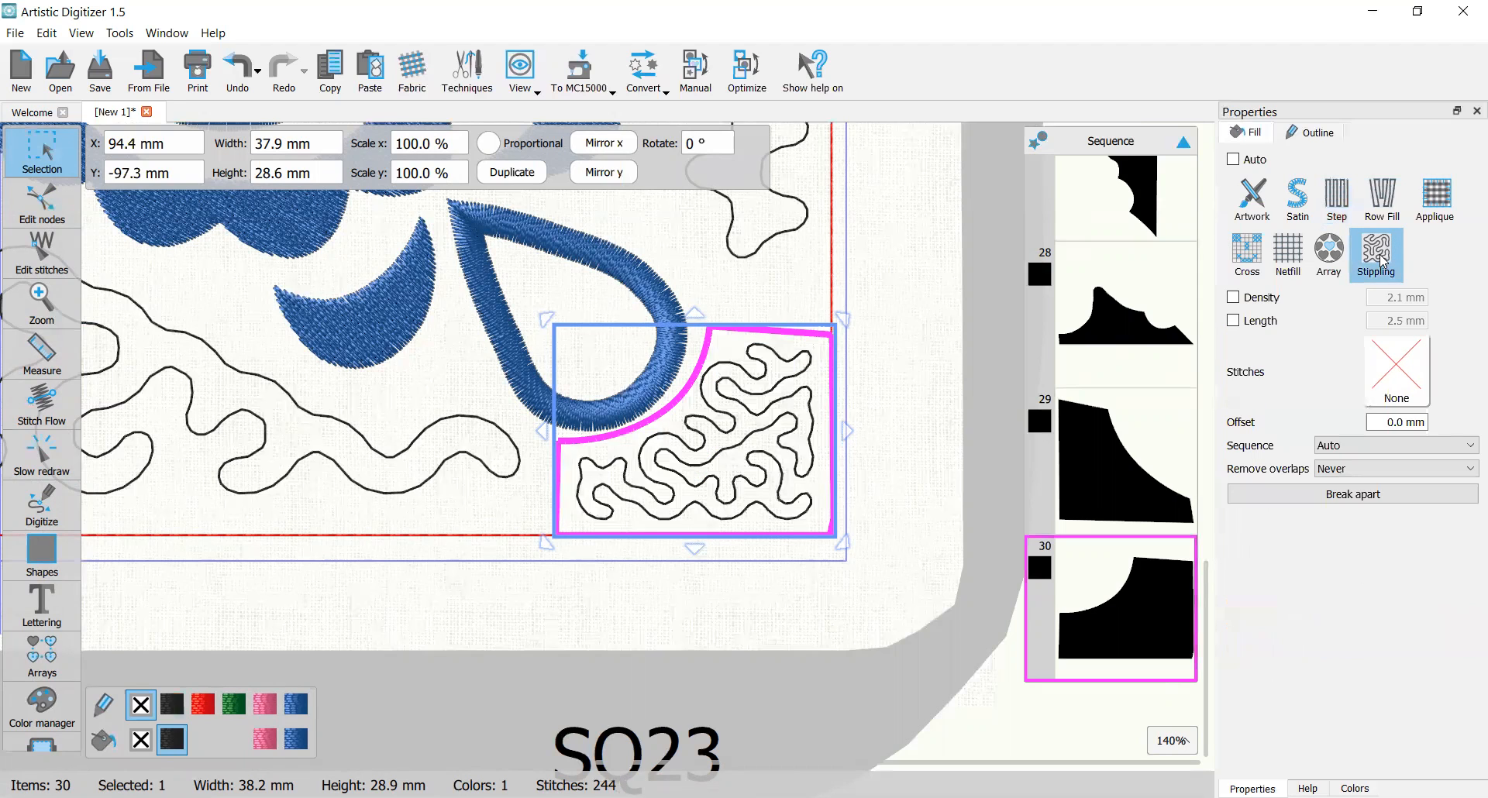
pyautogui.click(1233, 296)
pyautogui.click(1373, 295)
pyautogui.write('5')
pyautogui.press('Return')
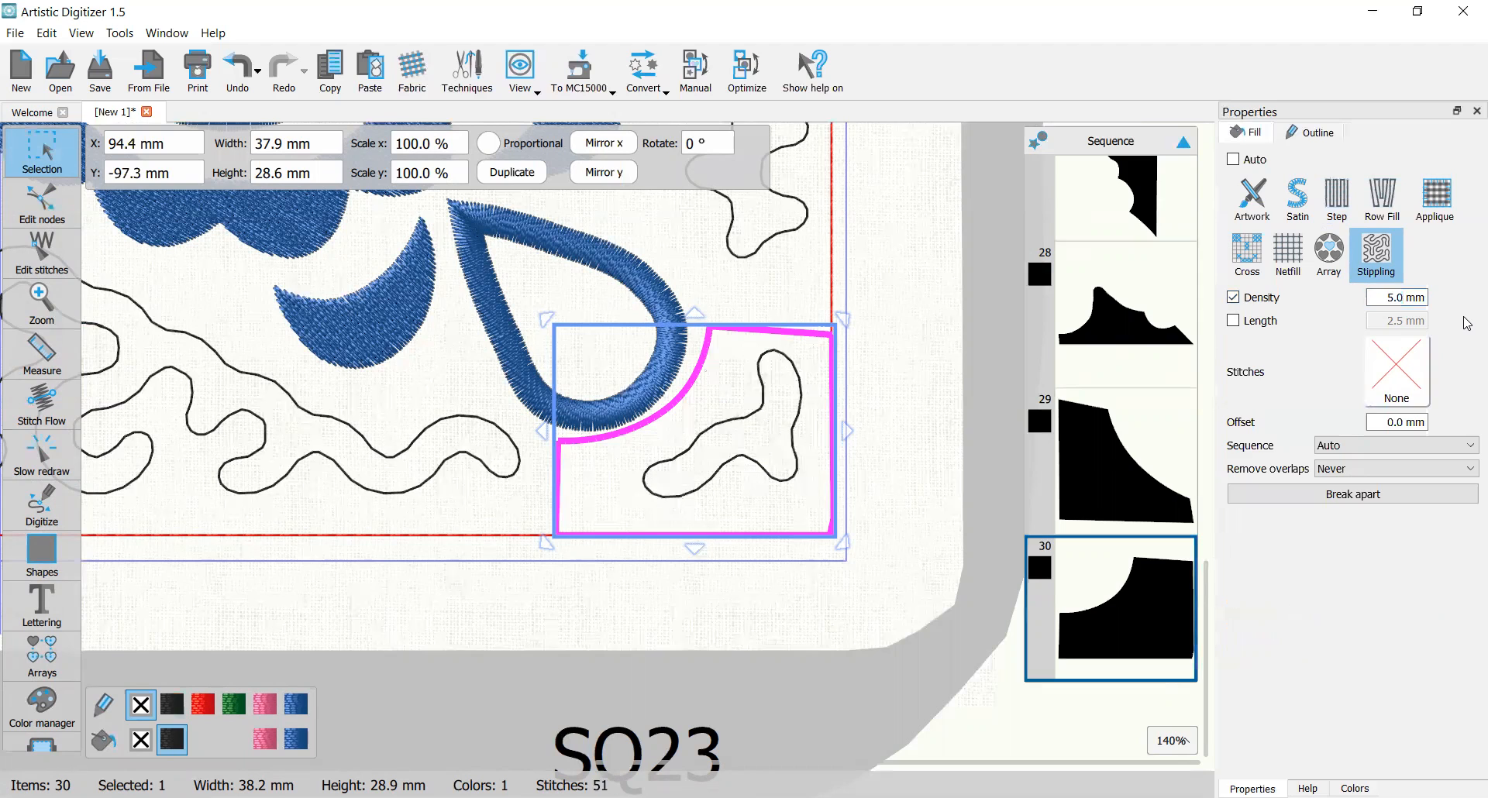
pyautogui.click(911, 396)
# Step: Paste a copy of the red square frame from the start of the stitch sequence
pyautogui.scroll(-5, 900, 448)
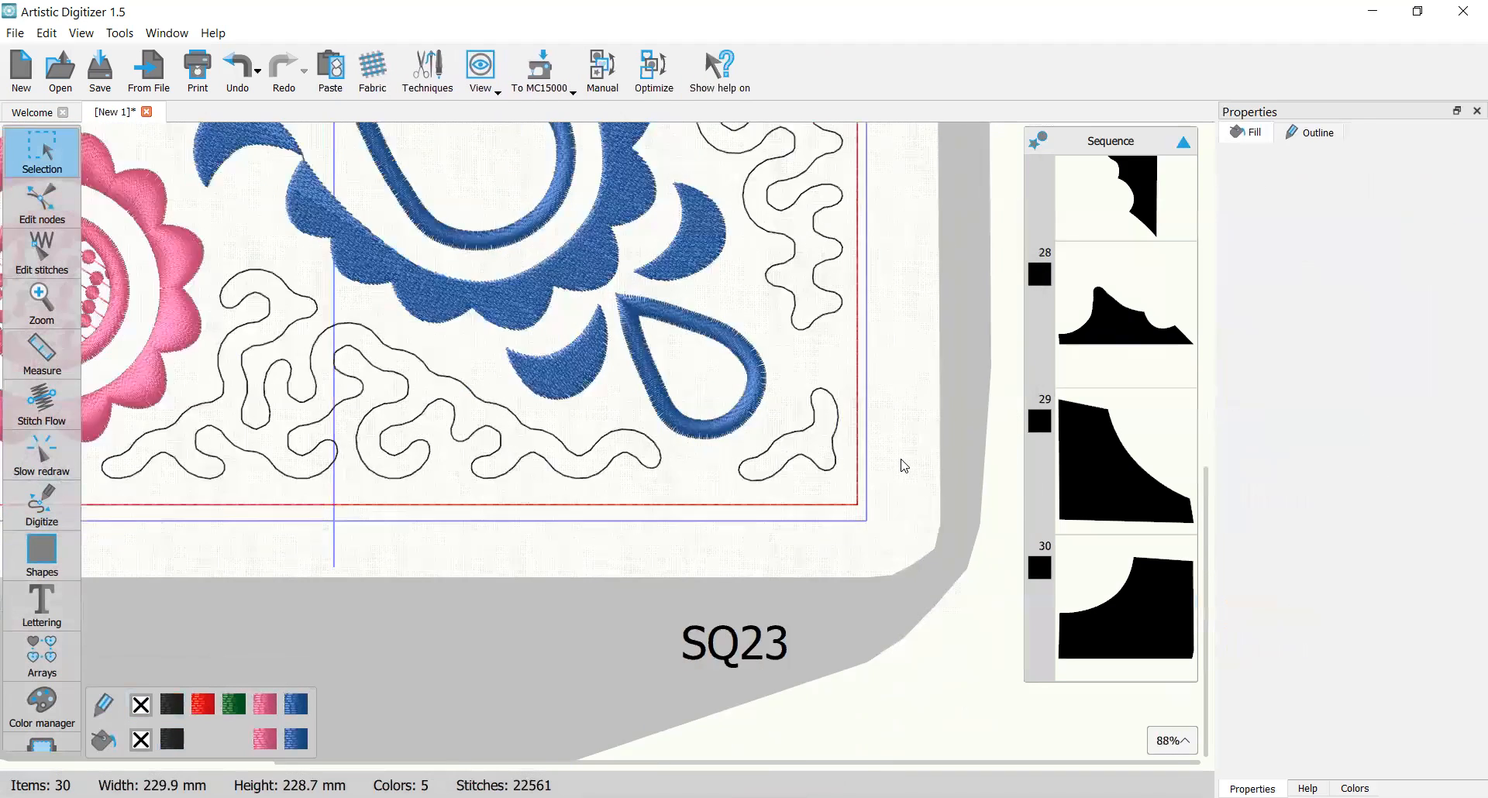
pyautogui.scroll(-3, 874, 429)
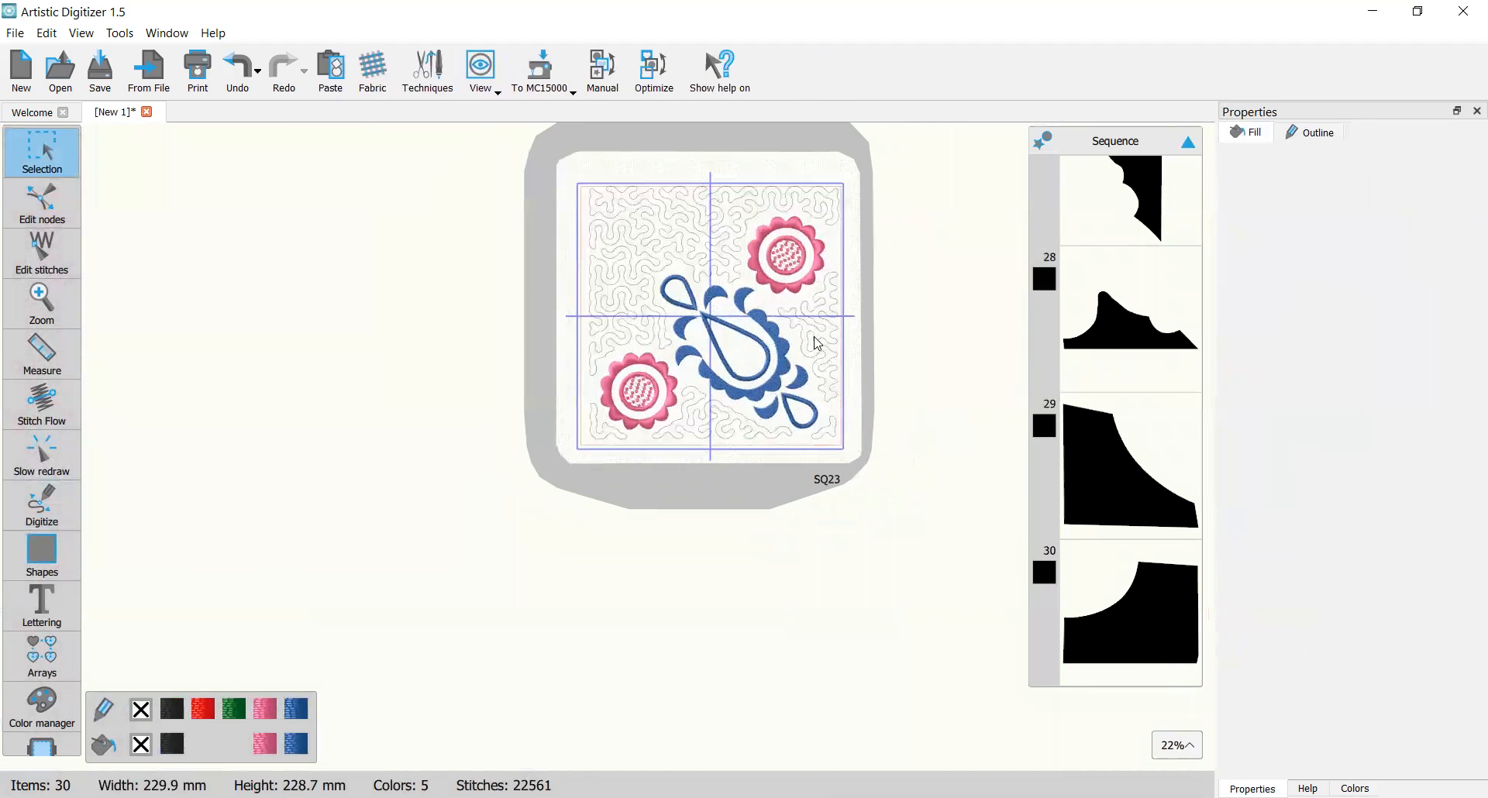
pyautogui.scroll(2, 699, 388)
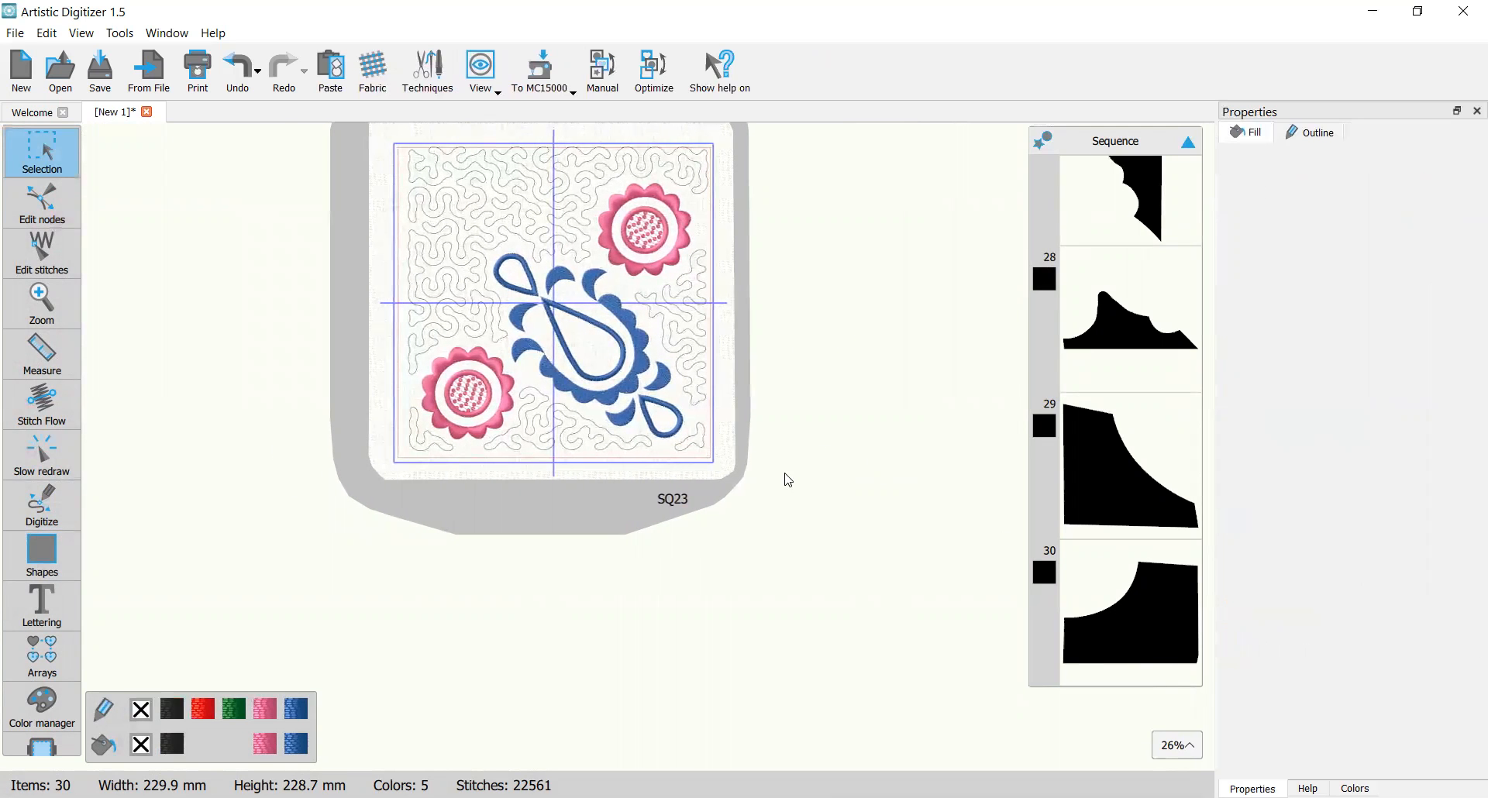
pyautogui.moveTo(844, 436); pyautogui.dragTo(837, 436)
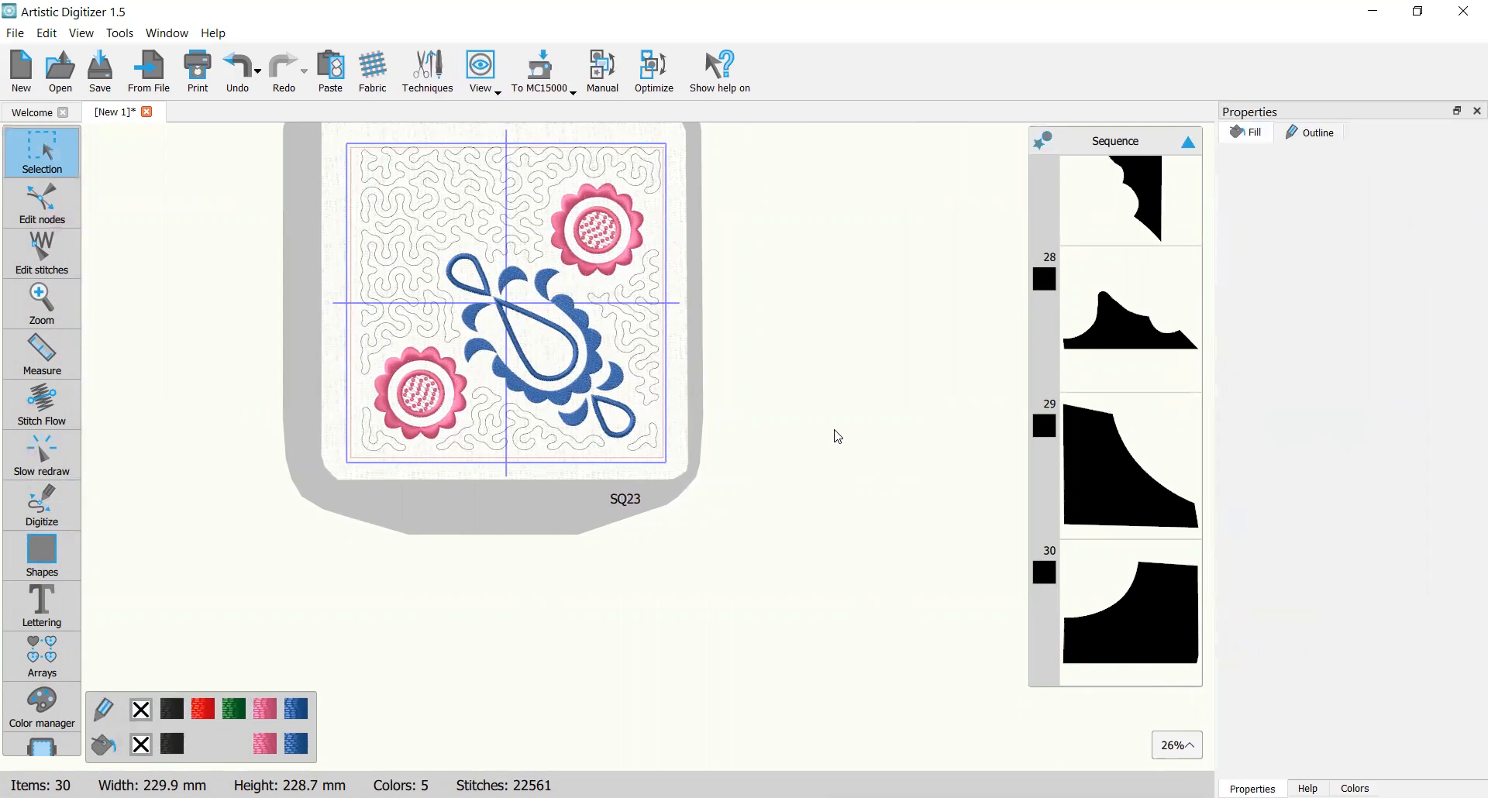
pyautogui.scroll(-2, 838, 437)
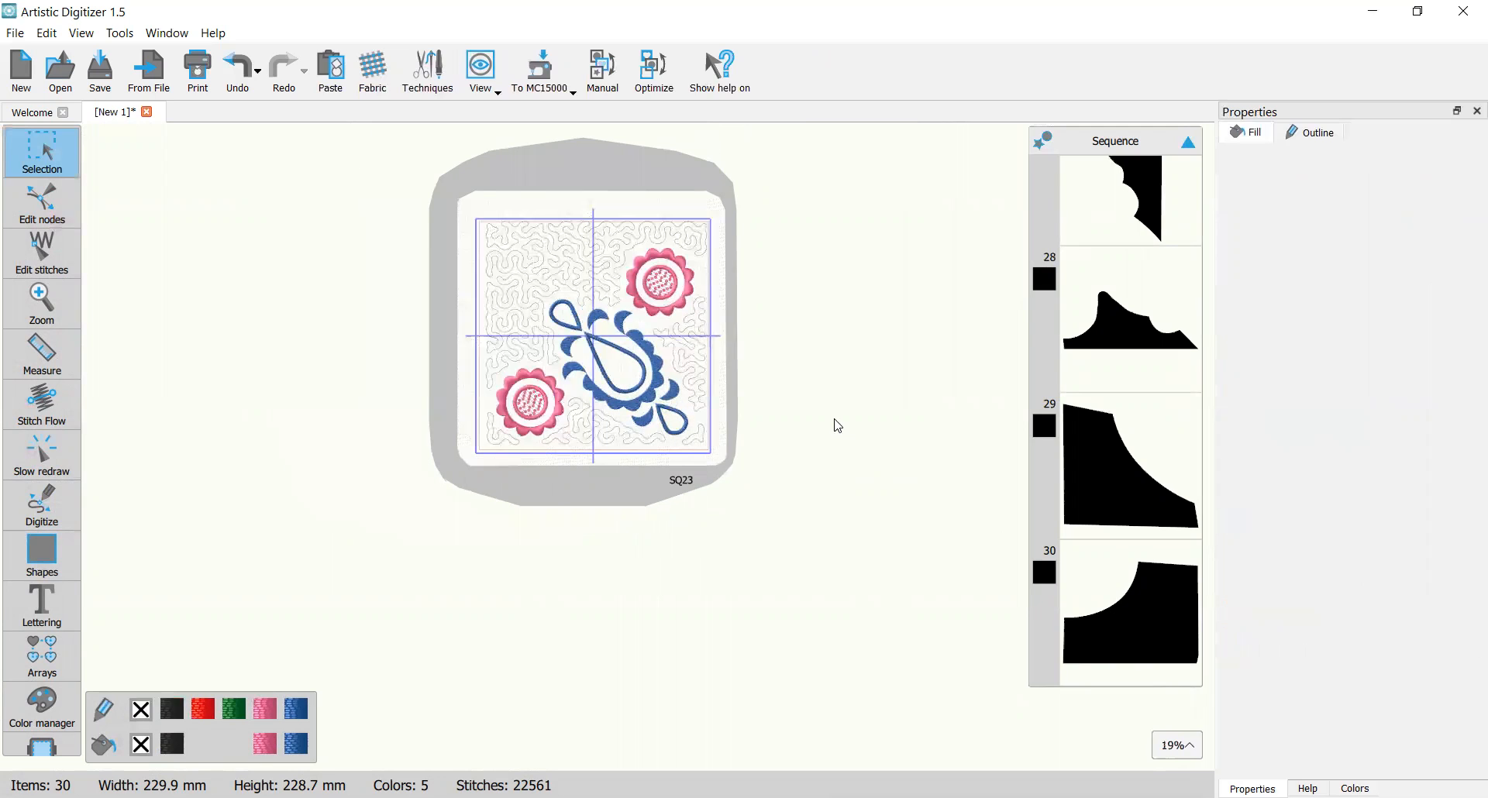
pyautogui.scroll(-1, 837, 425)
pyautogui.scroll(5, 1182, 445)
pyautogui.scroll(13, 1185, 448)
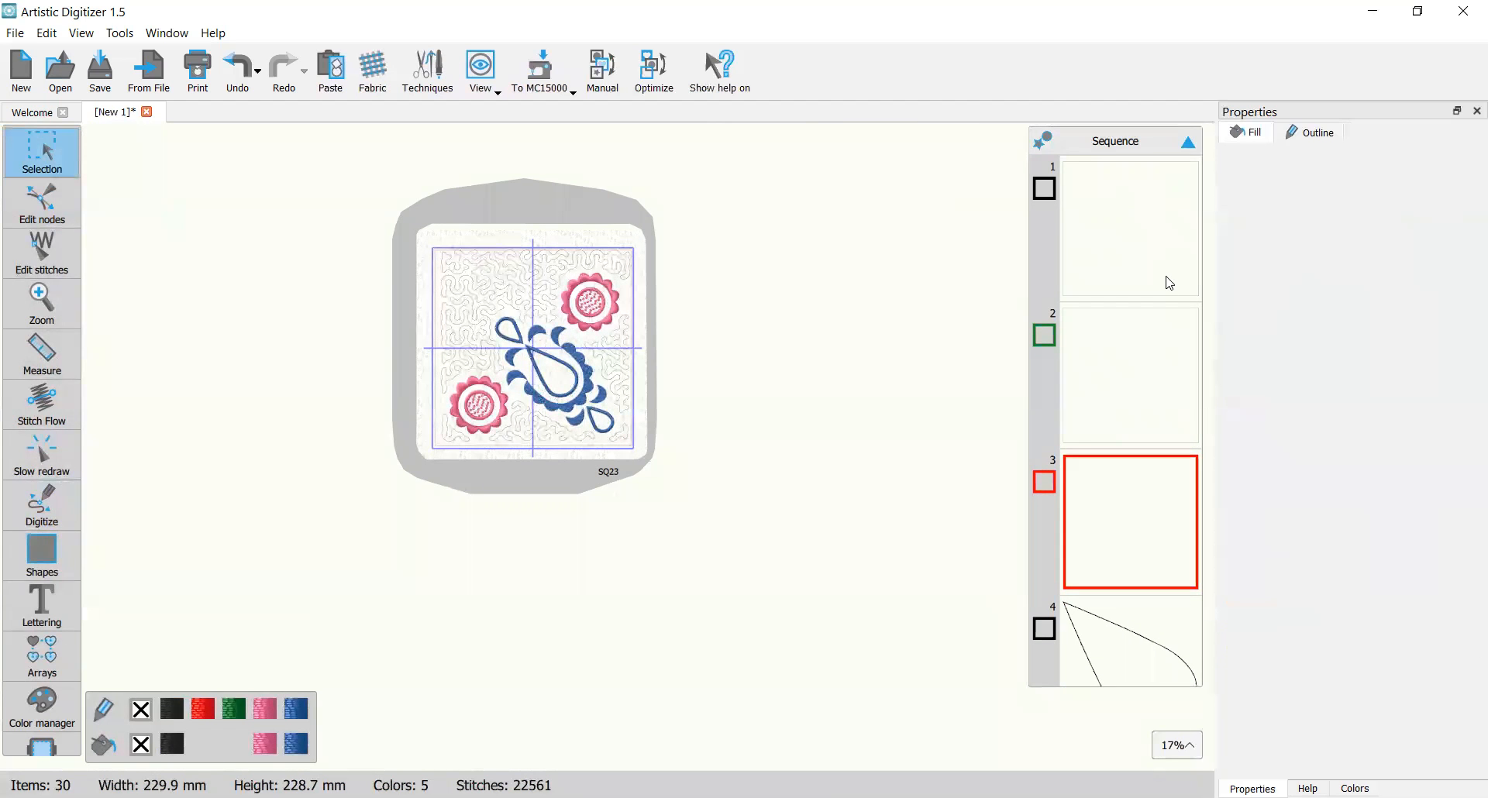
pyautogui.click(1133, 463)
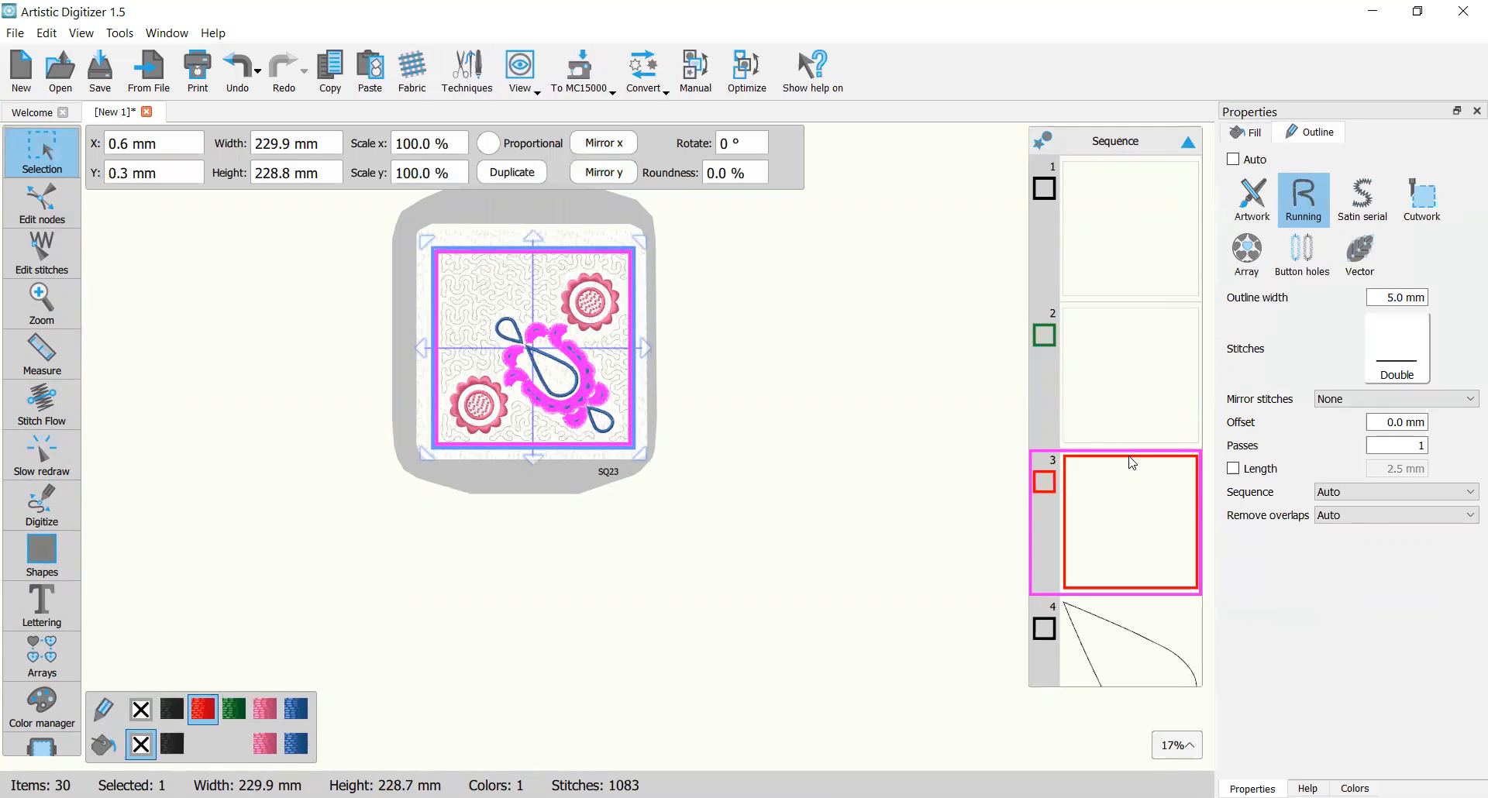
pyautogui.click(371, 69)
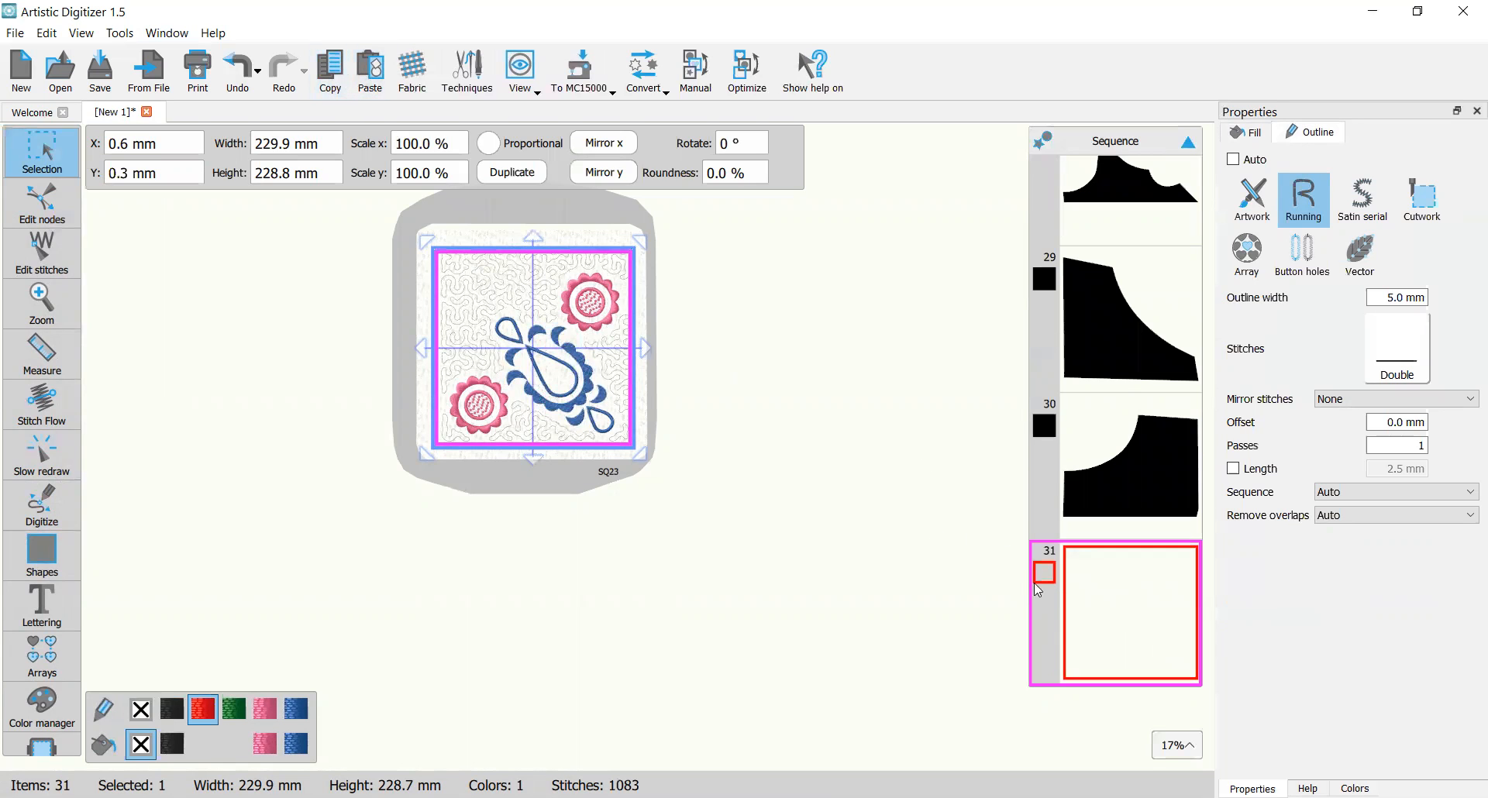
# Step: Move the copied red square frame in the stitch sequence to between the pink circle and the first black stippling shape
pyautogui.click(903, 565)
pyautogui.click(1131, 635)
pyautogui.moveTo(1130, 635); pyautogui.dragTo(1257, 400)
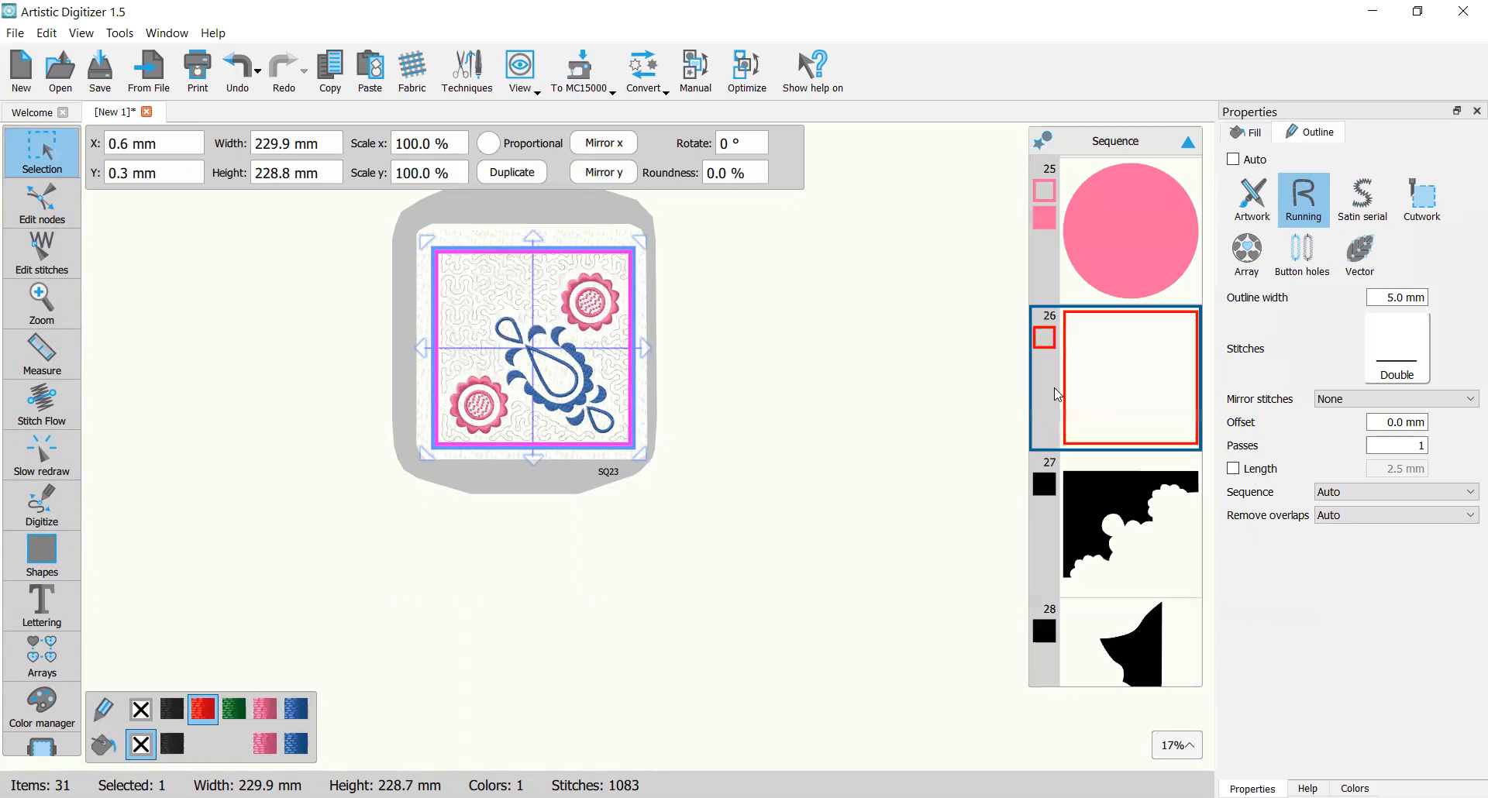
pyautogui.click(852, 358)
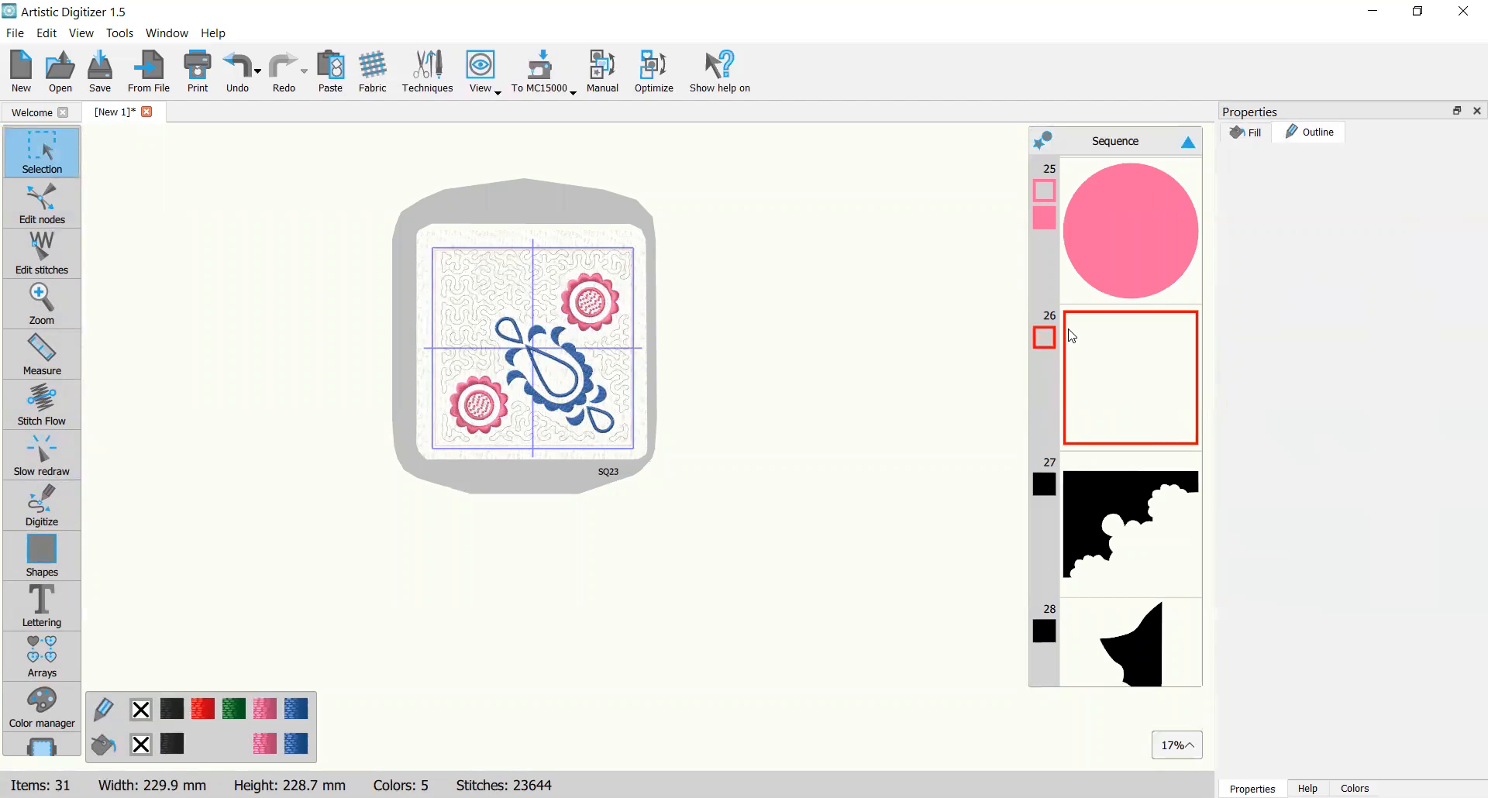
# Step: Examine the stippling, floral motifs and frame of the whole block in the hoop
pyautogui.scroll(1, 787, 419)
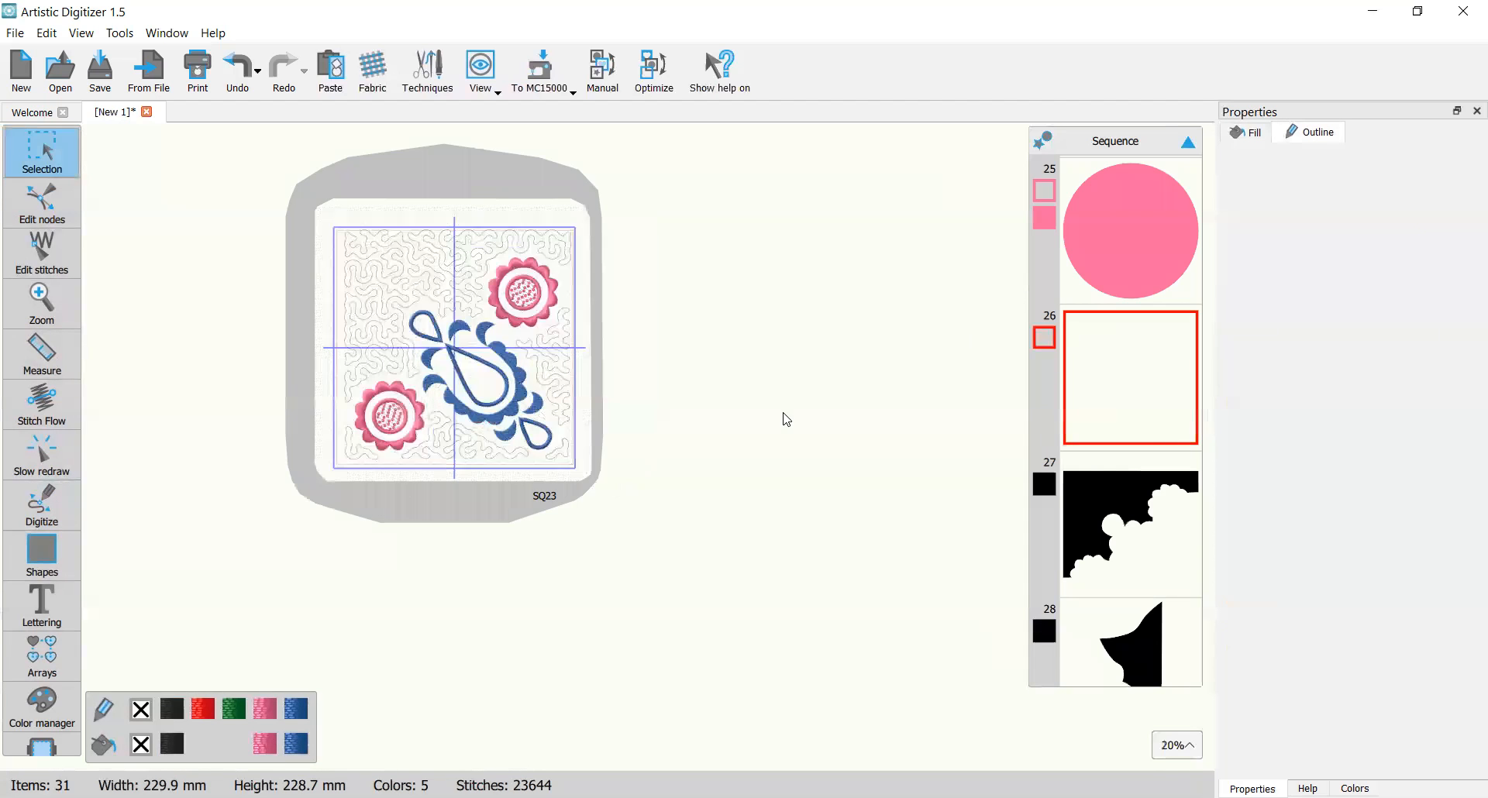
pyautogui.scroll(2, 478, 419)
pyautogui.scroll(1, 479, 419)
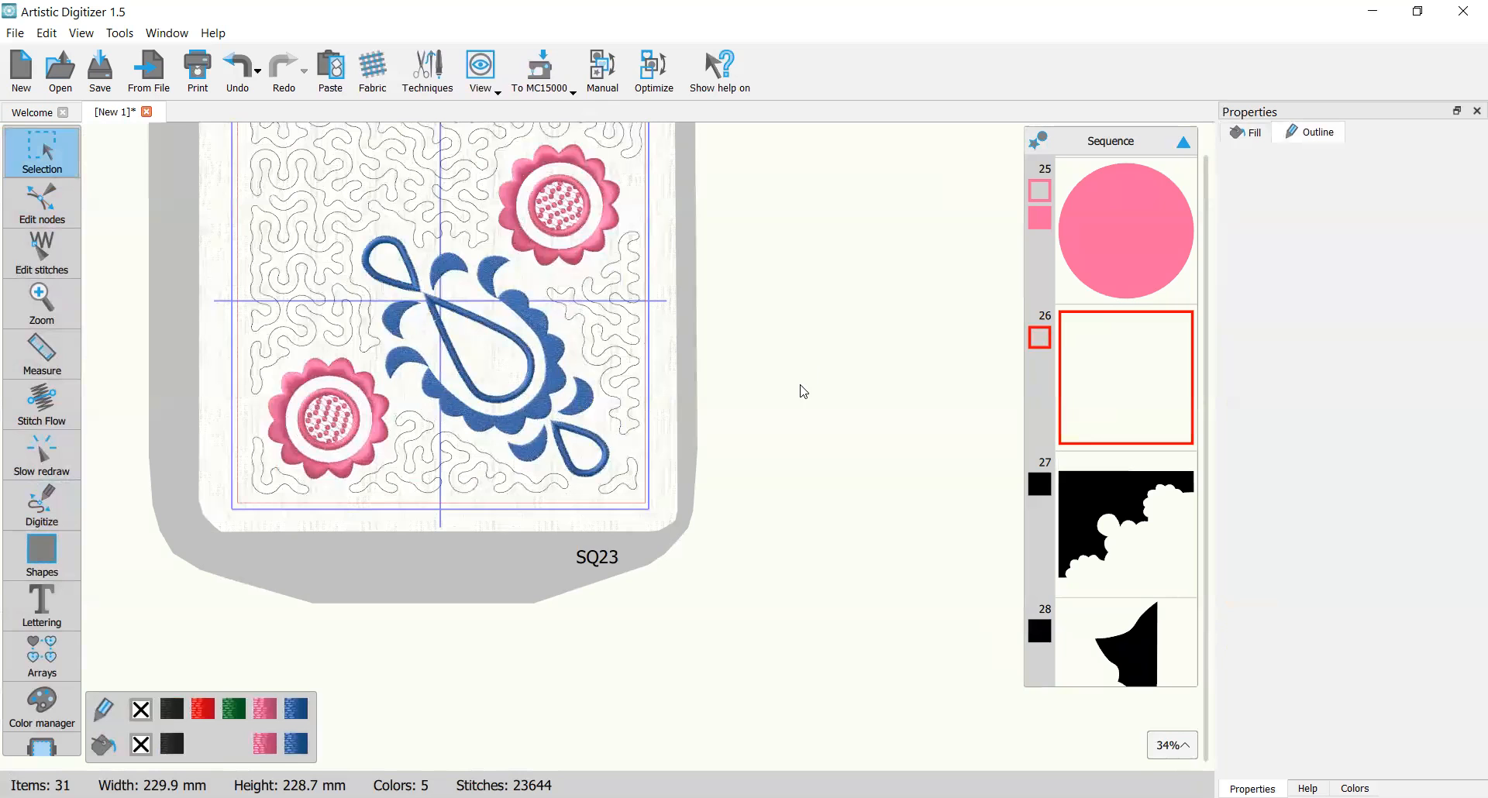
pyautogui.scroll(-1, 533, 400)
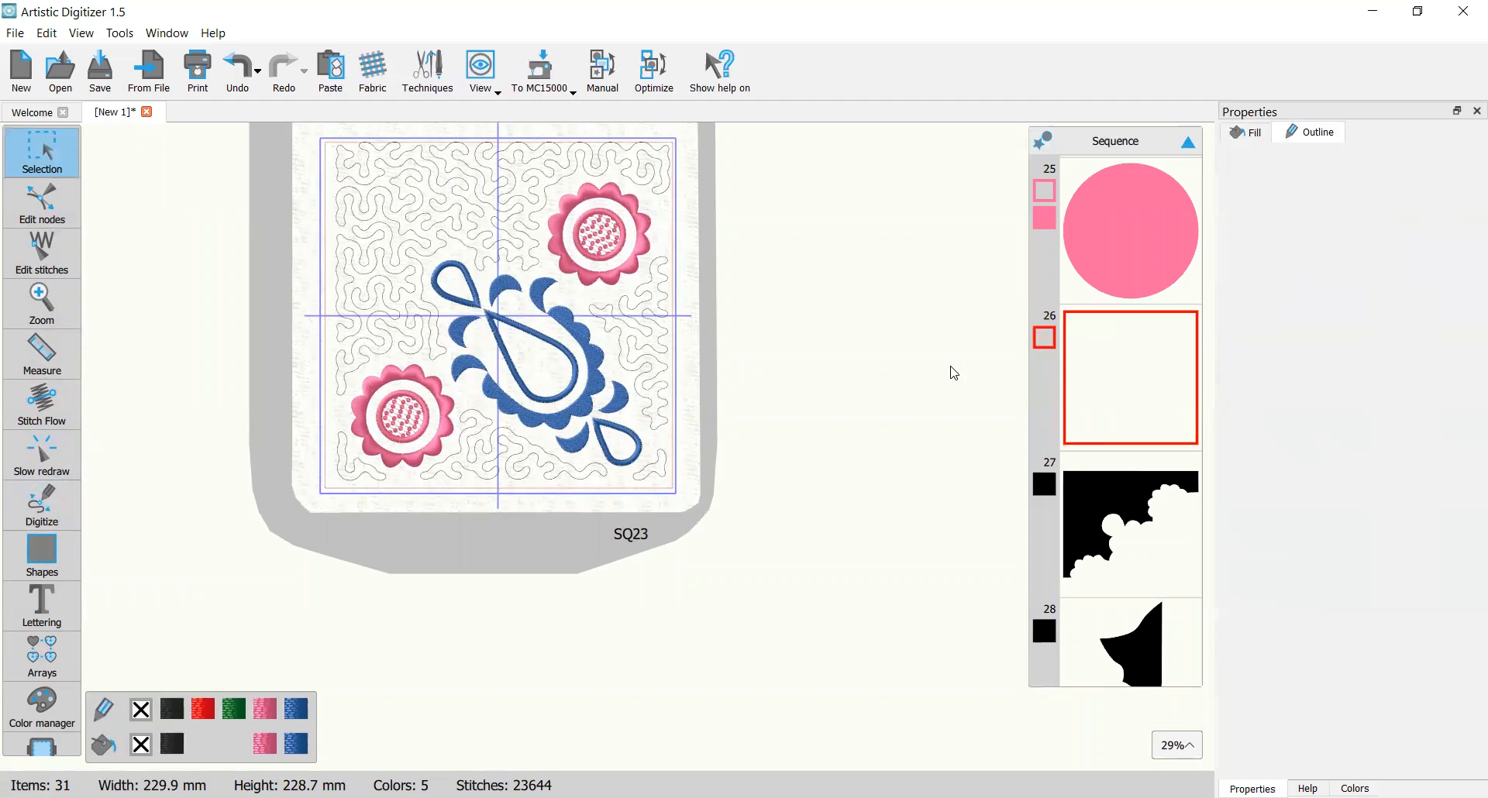
pyautogui.scroll(-1, 961, 368)
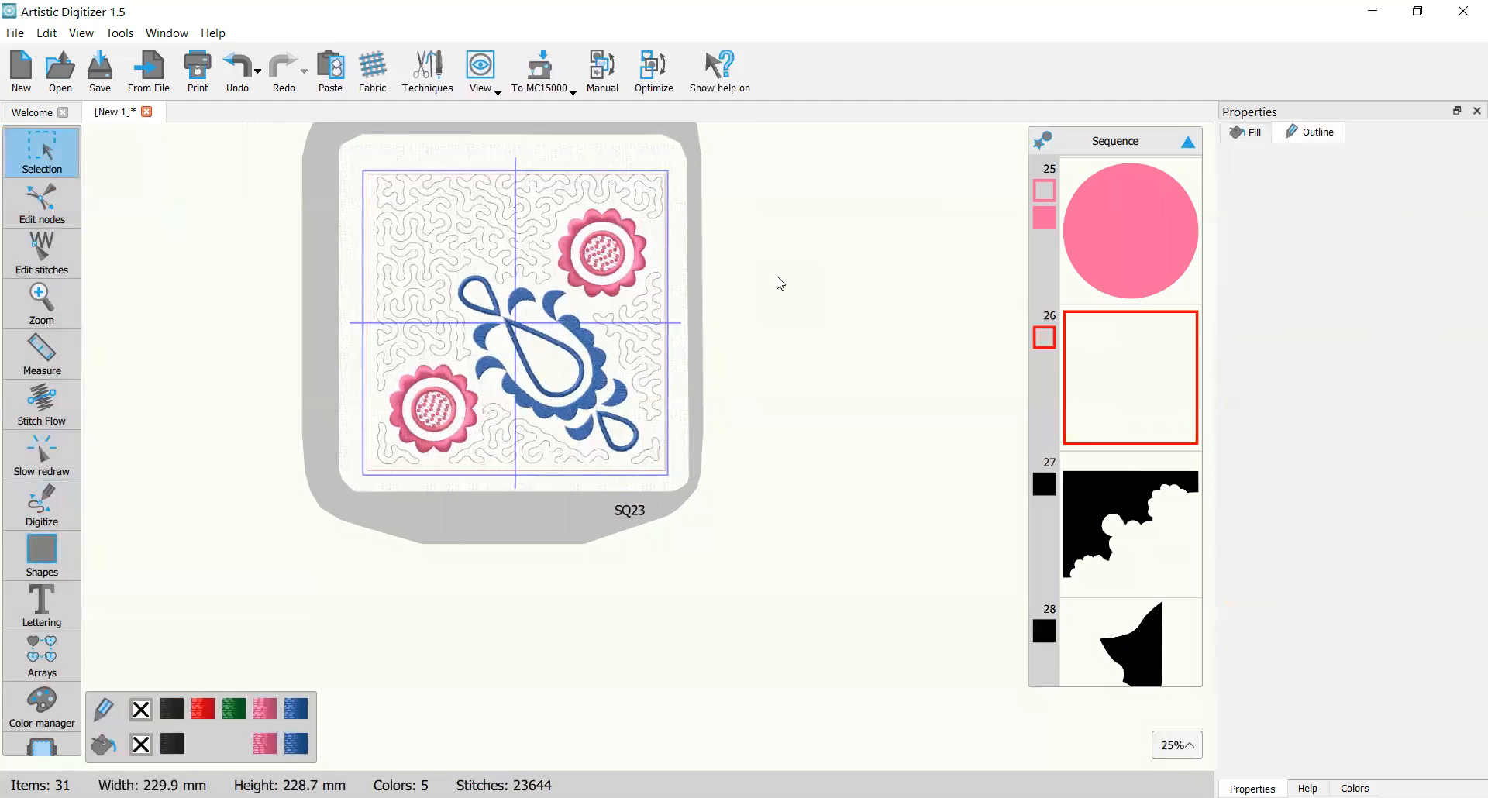
pyautogui.scroll(2, 519, 263)
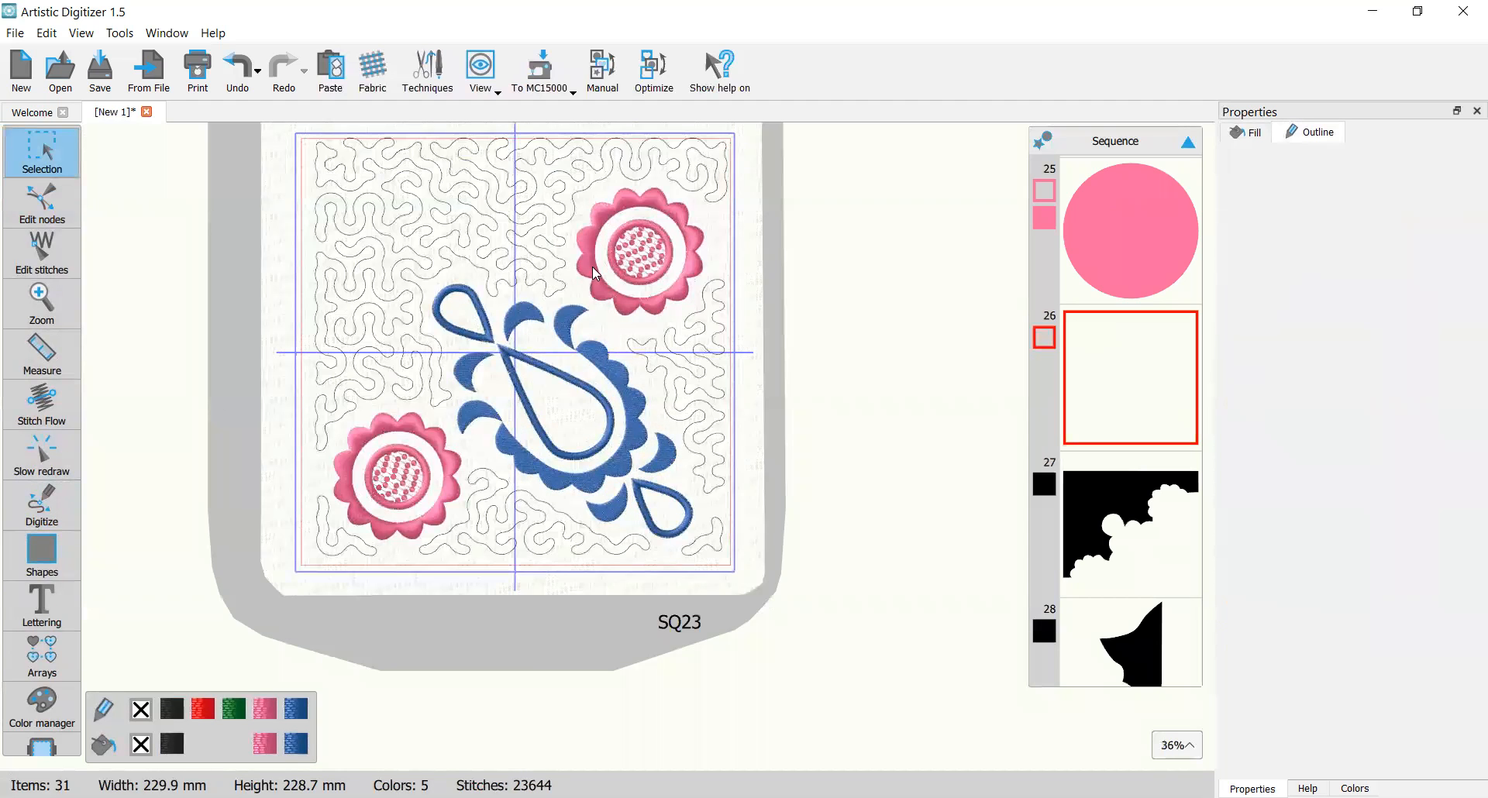
pyautogui.scroll(1, 654, 275)
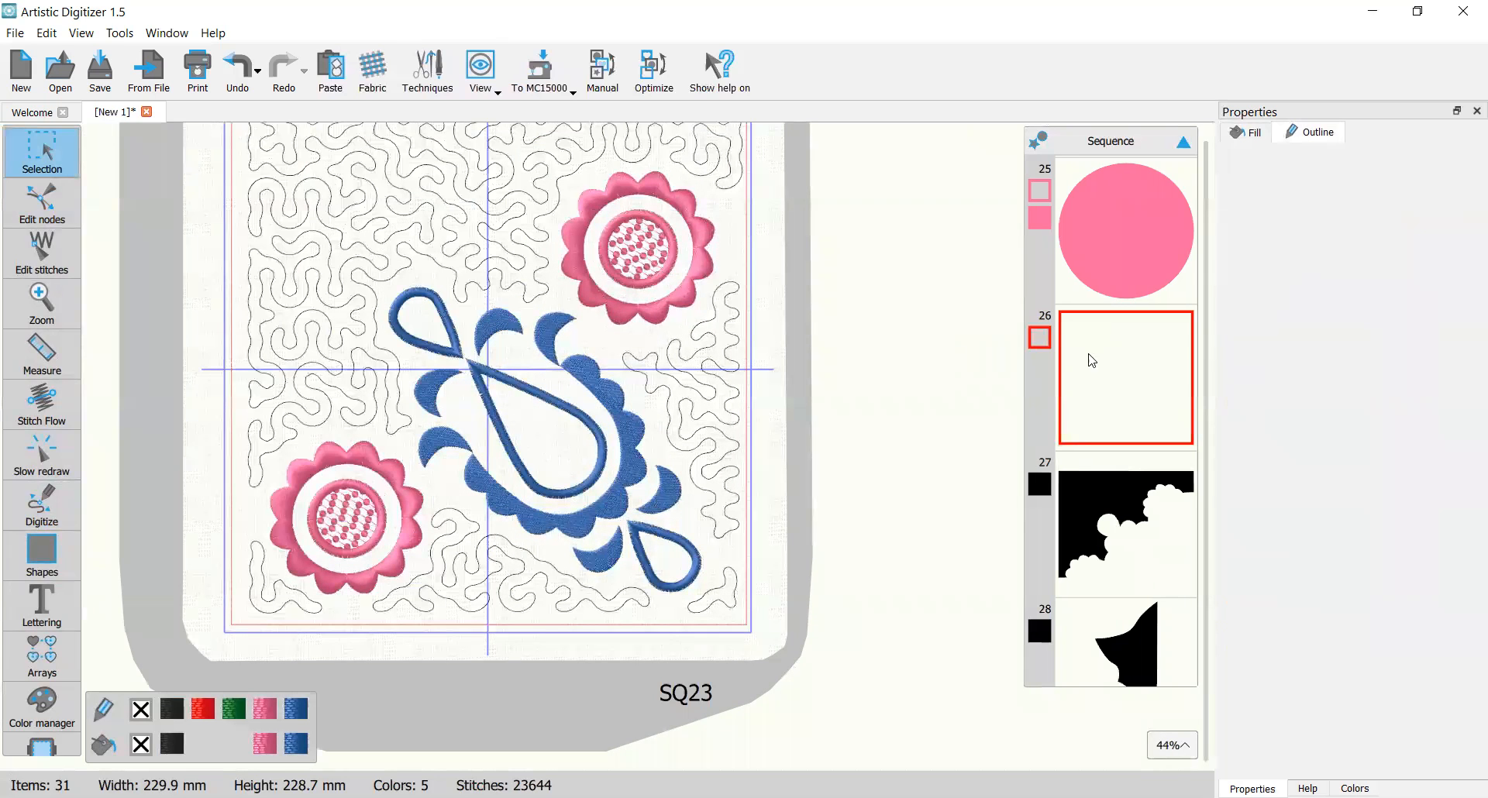
# Step: Review the stitch sequence from the three square frames through the motifs to the copied red frame and the stippling shapes
pyautogui.scroll(3, 1158, 331)
pyautogui.scroll(12, 1158, 331)
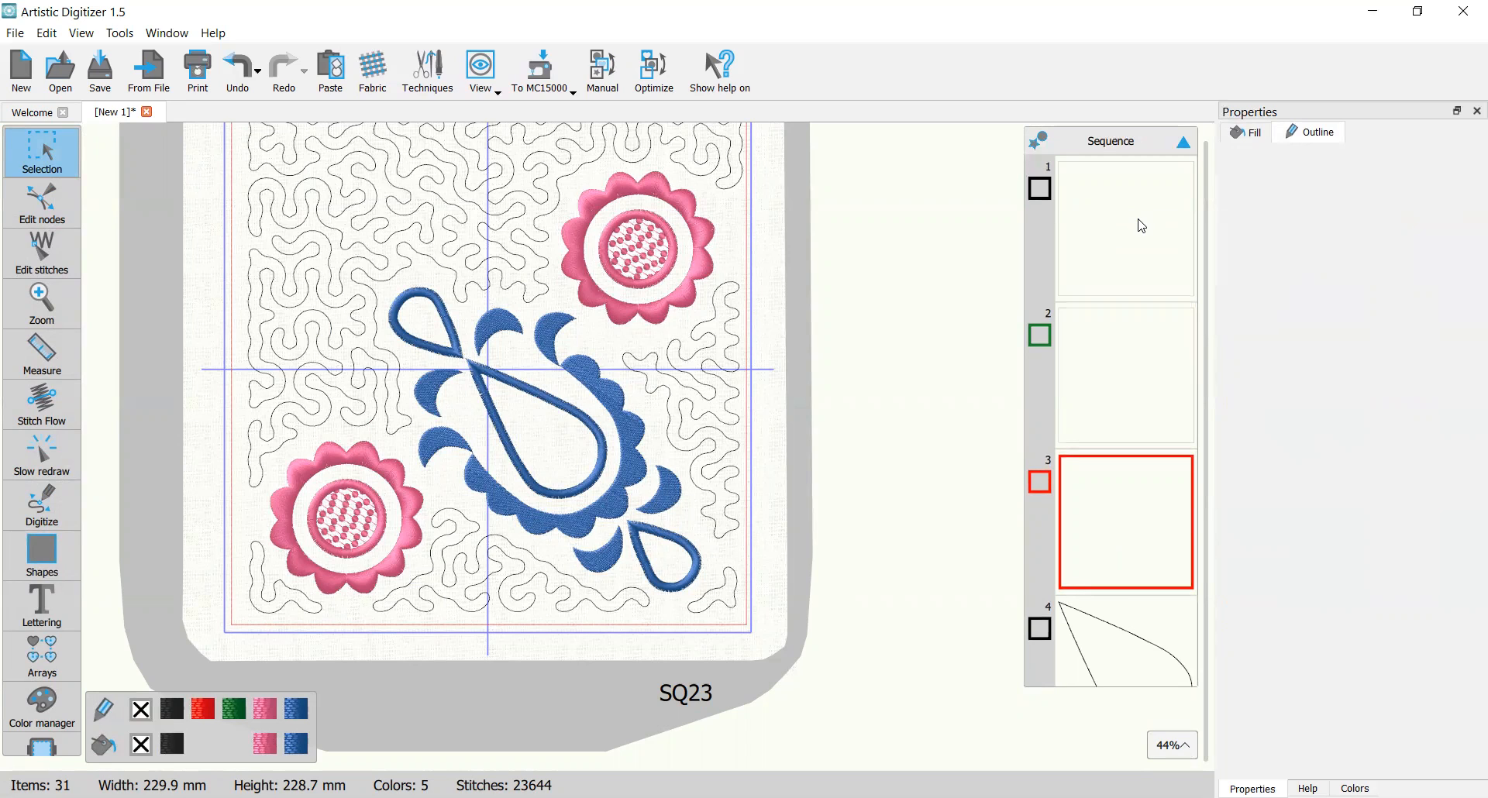
pyautogui.click(1132, 202)
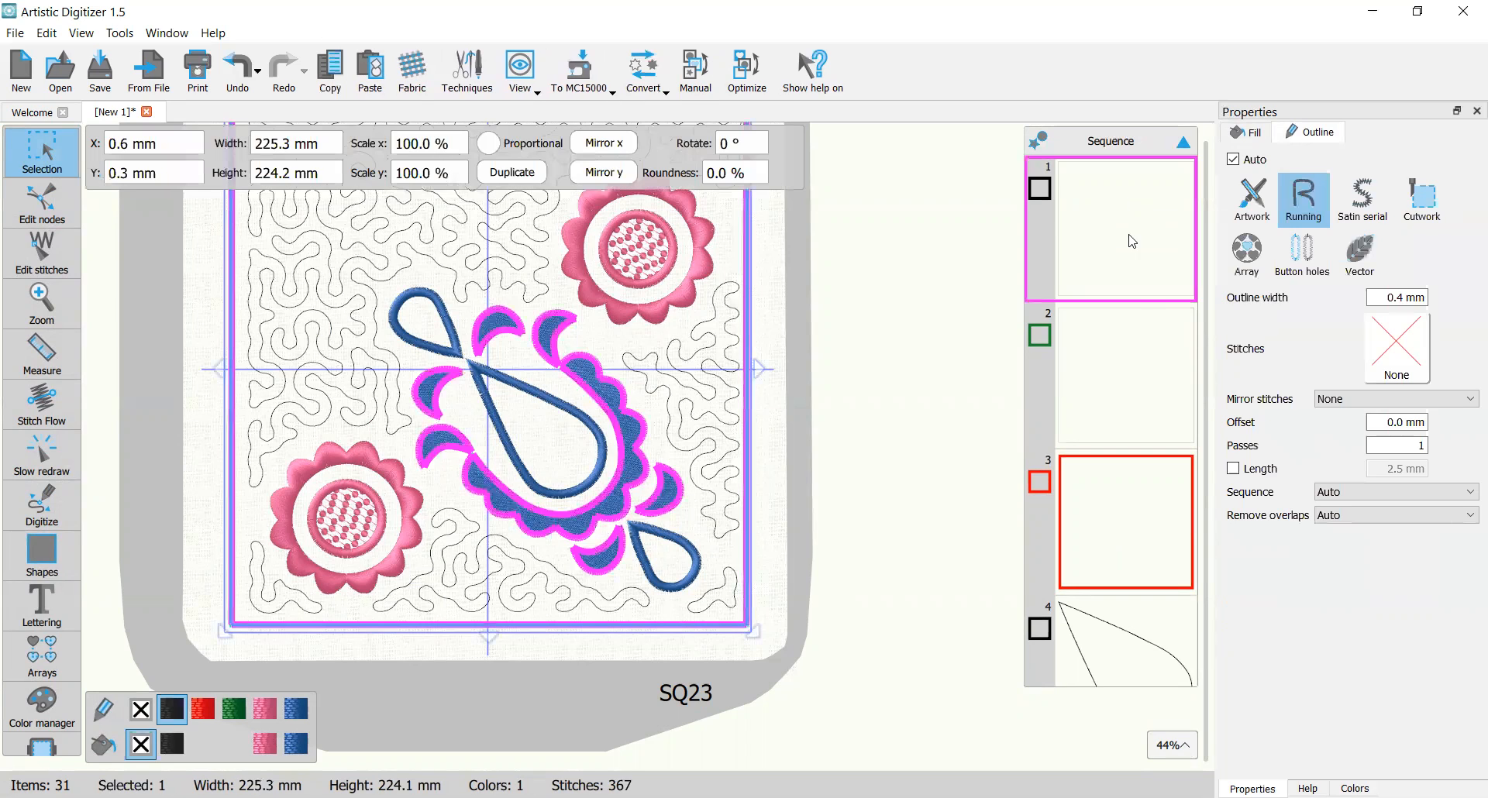
pyautogui.click(1125, 341)
pyautogui.click(1133, 511)
pyautogui.scroll(-5, 1133, 511)
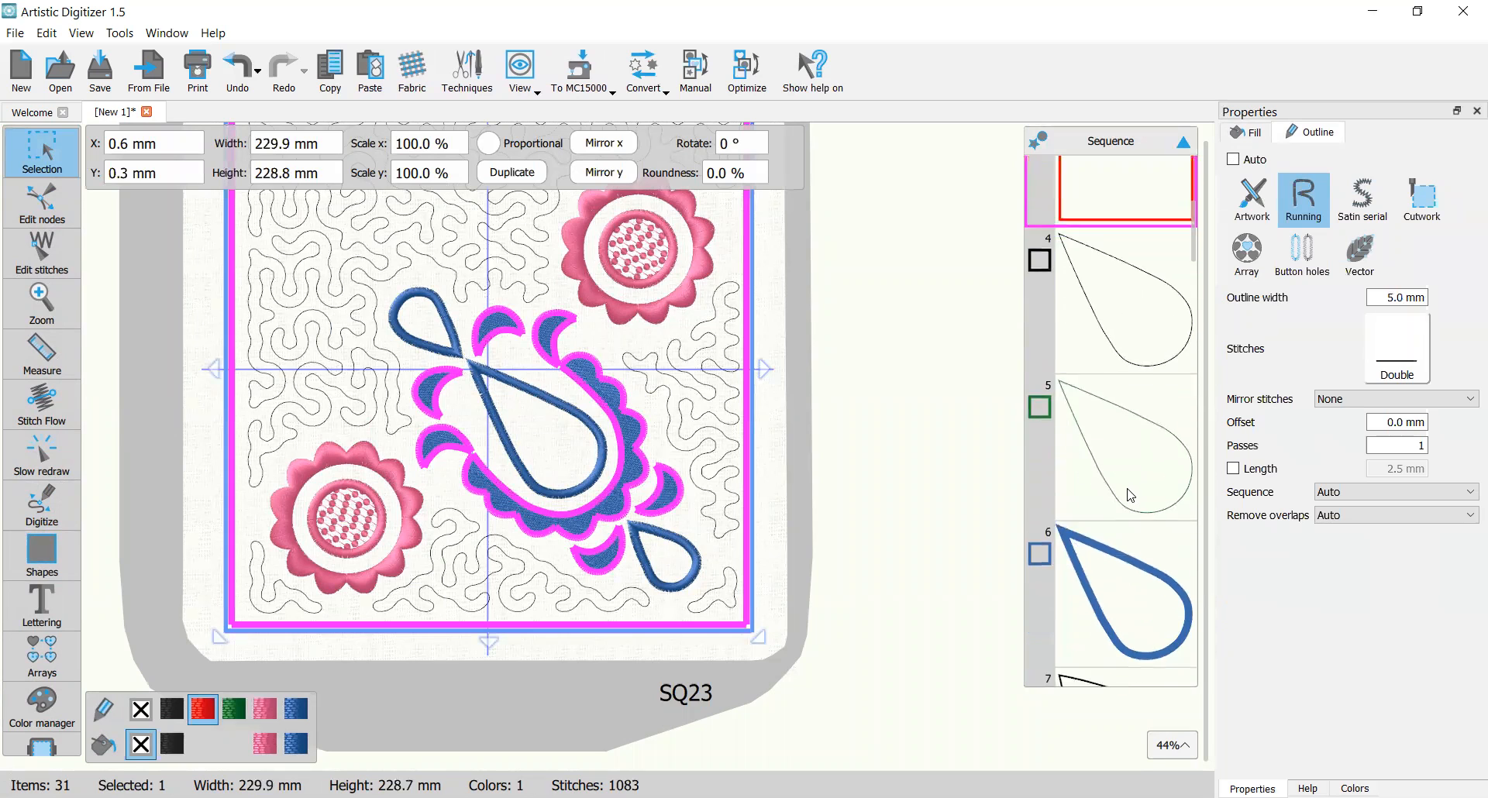
pyautogui.scroll(-12, 1130, 496)
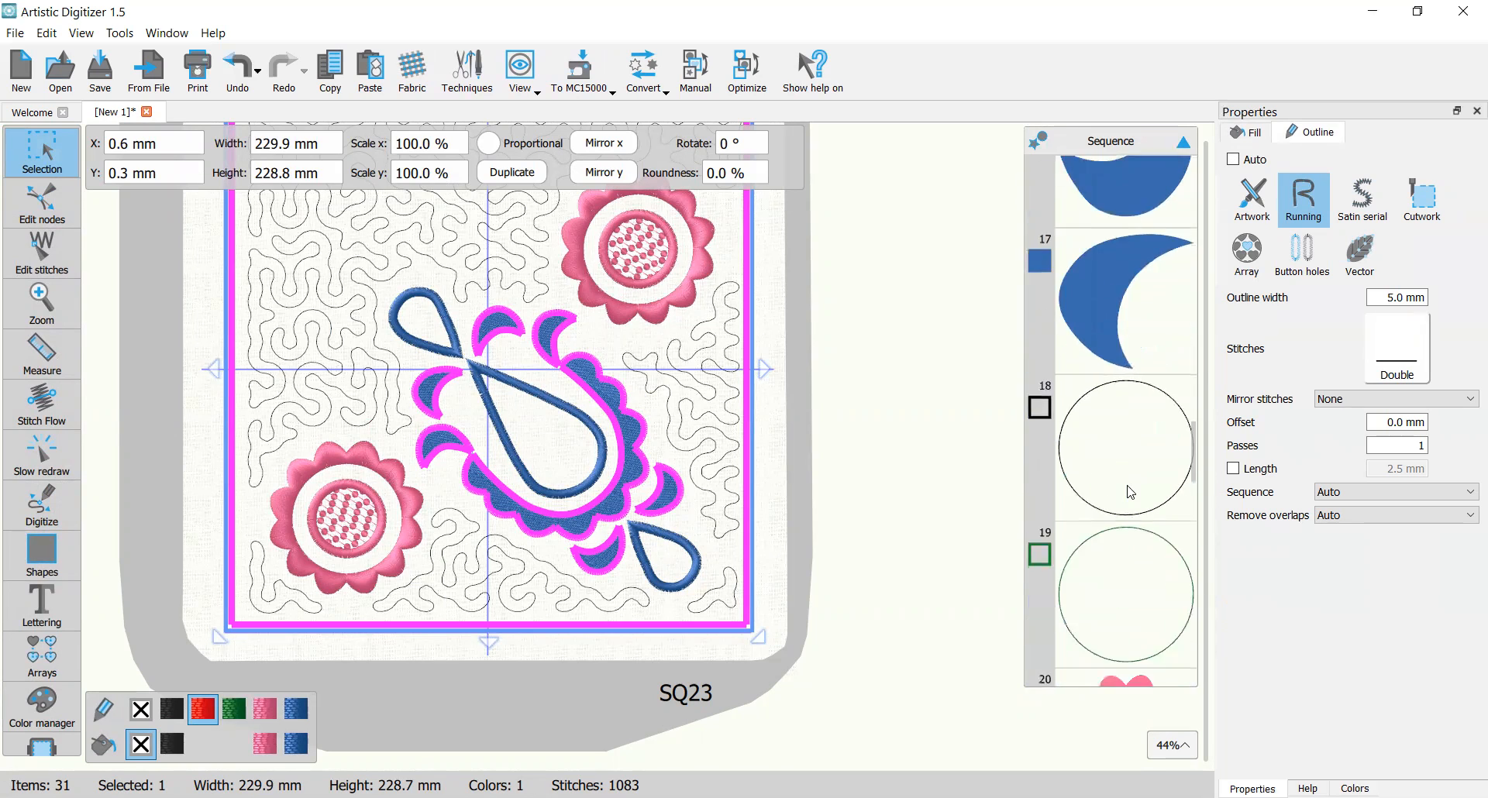
pyautogui.scroll(-5, 1128, 488)
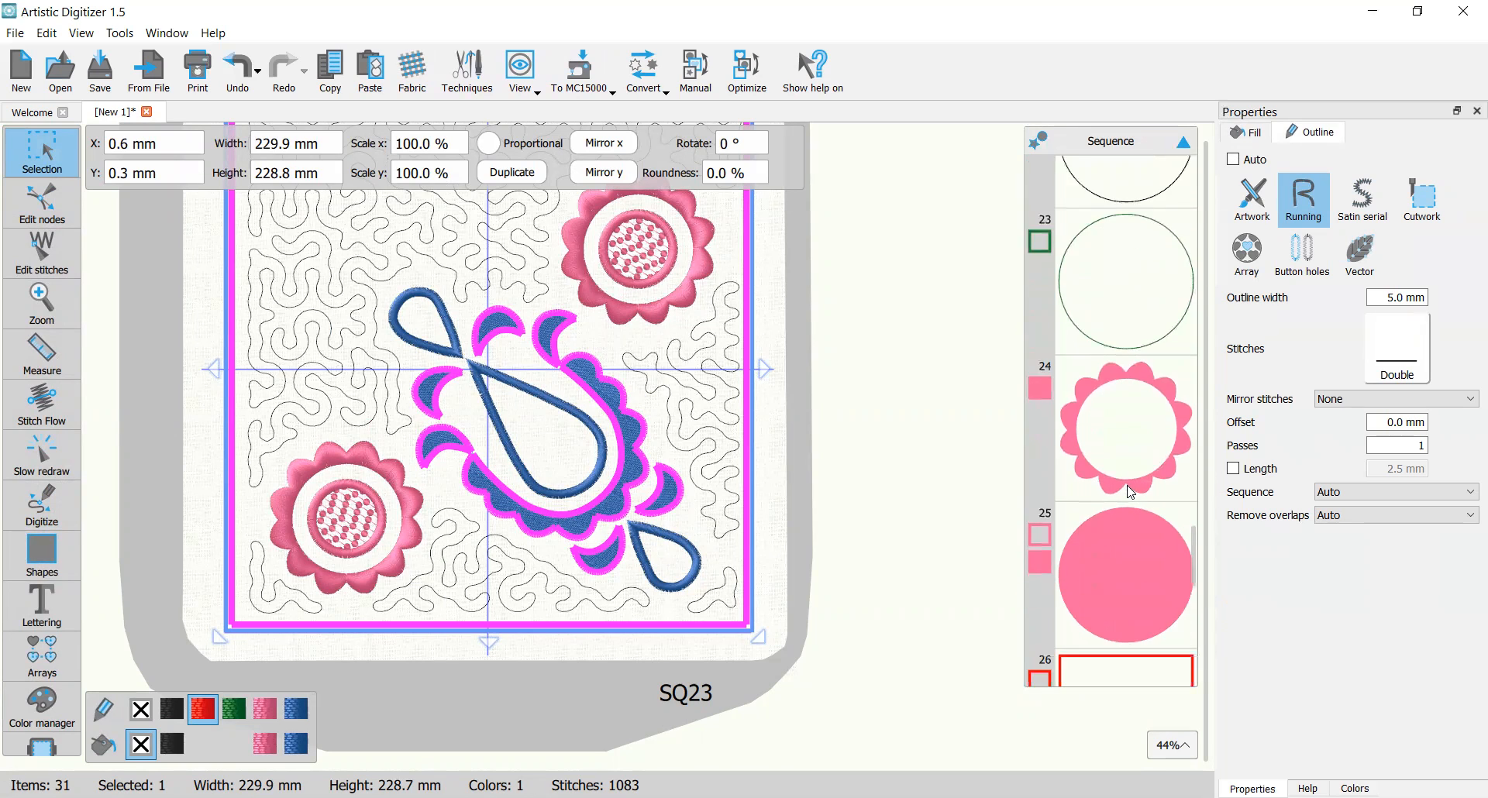
pyautogui.scroll(-1, 1130, 491)
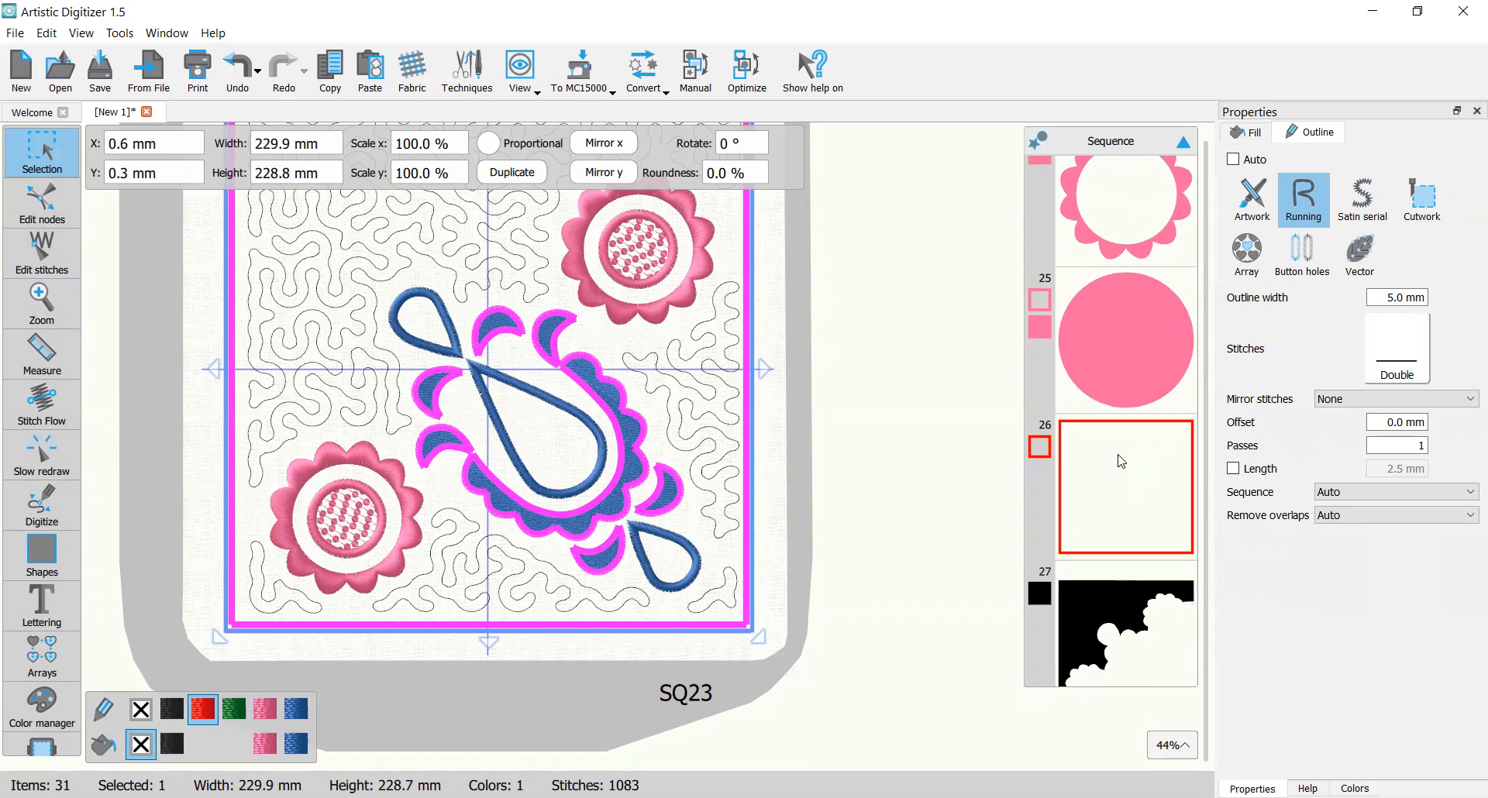
pyautogui.scroll(-5, 1121, 461)
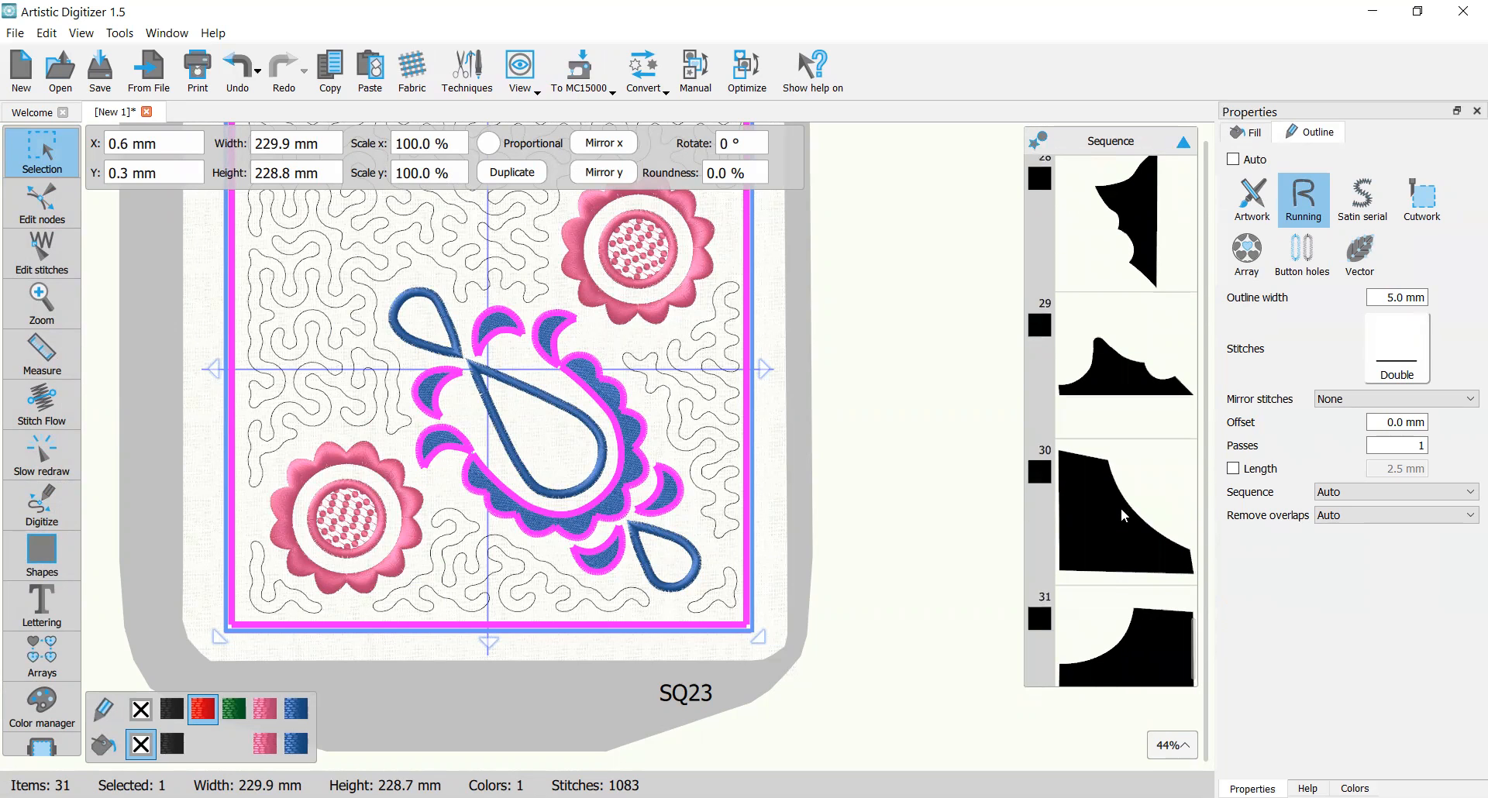
# Step: Select the entire design and resize it to 203.2 mm wide and 203.2 mm high
pyautogui.scroll(-1, 857, 473)
pyautogui.scroll(-2, 866, 457)
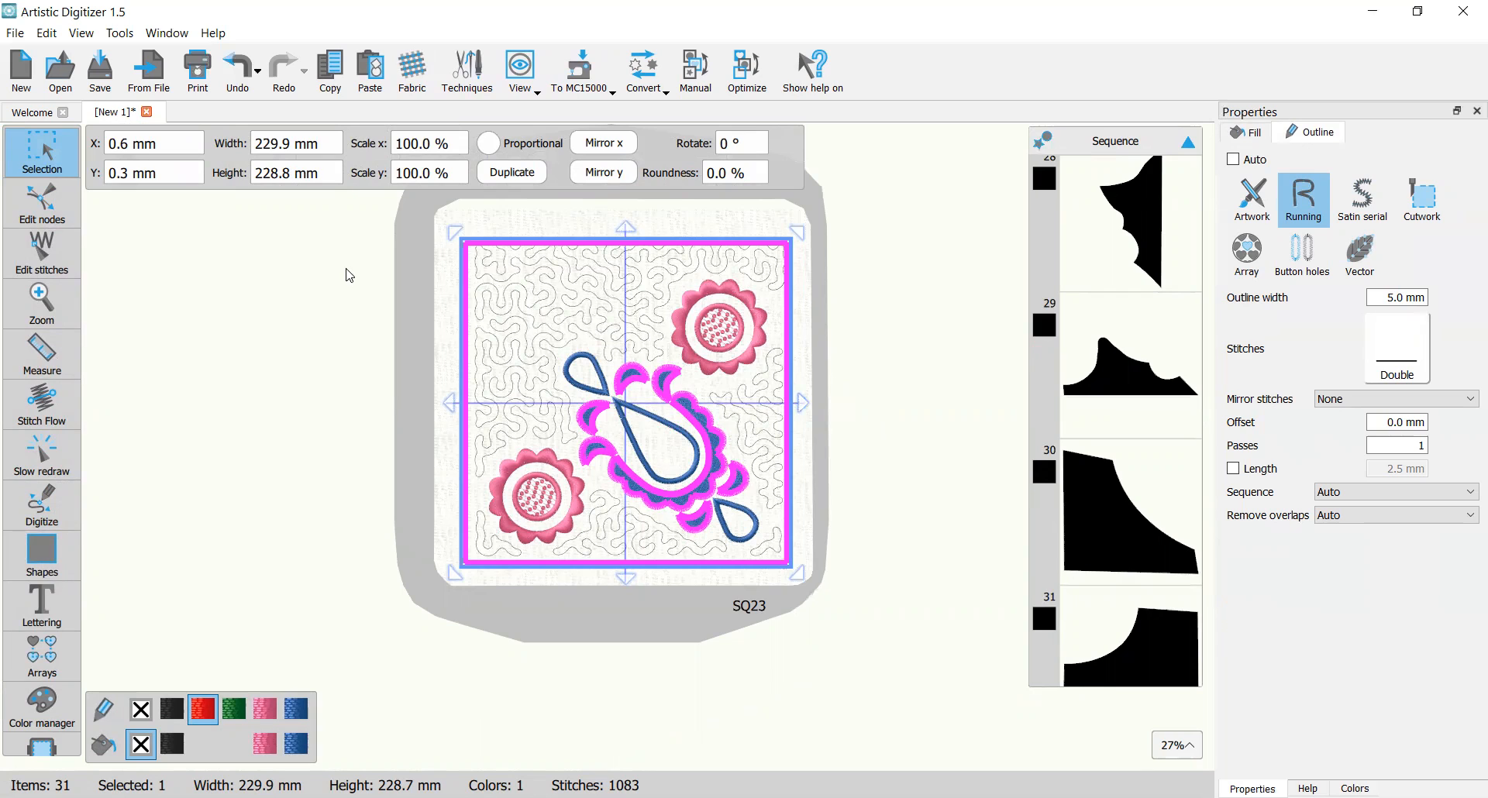
pyautogui.click(46, 32)
pyautogui.click(69, 204)
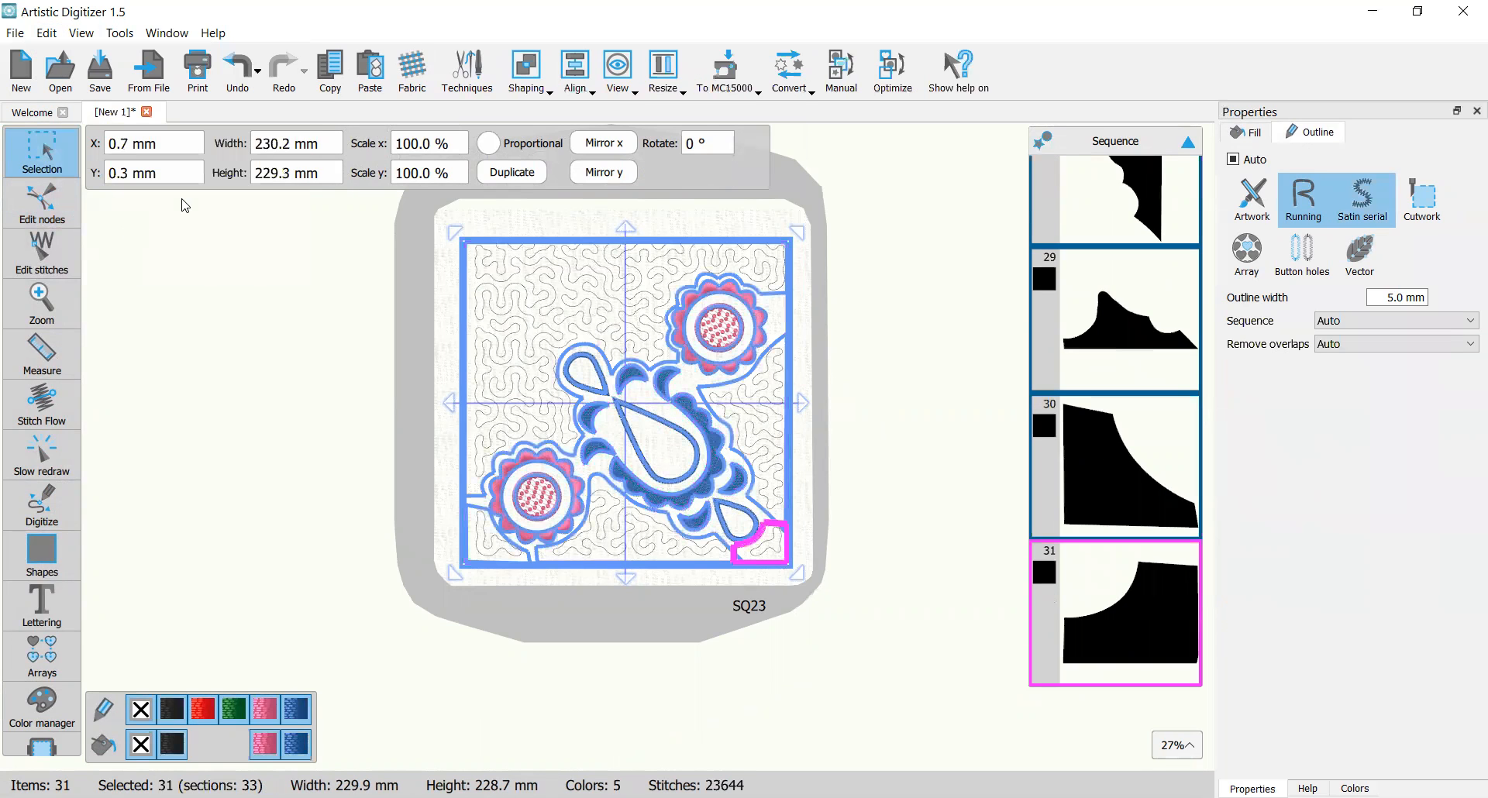
pyautogui.scroll(1, 363, 209)
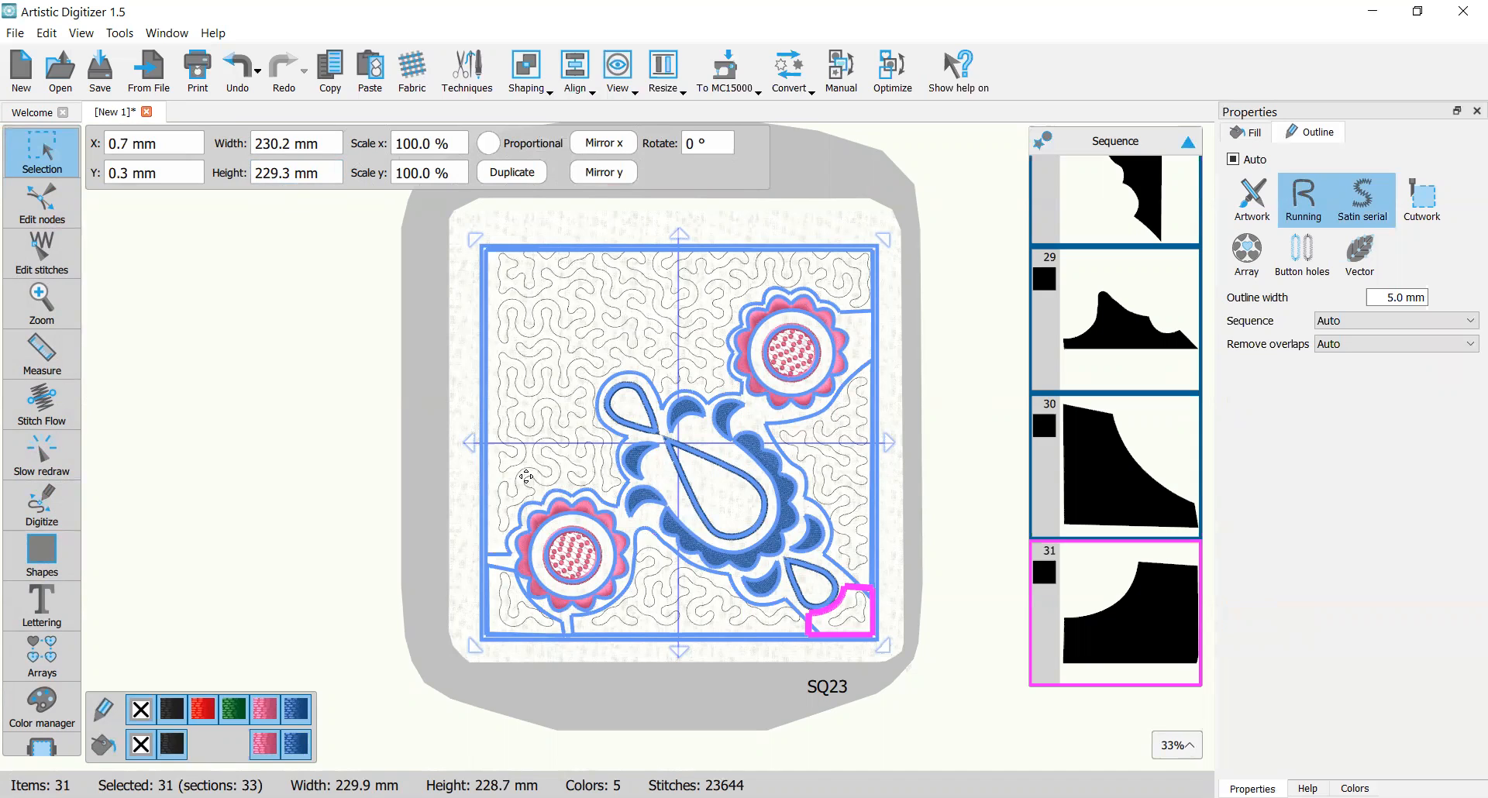
pyautogui.click(292, 133)
pyautogui.moveTo(318, 144); pyautogui.dragTo(254, 144)
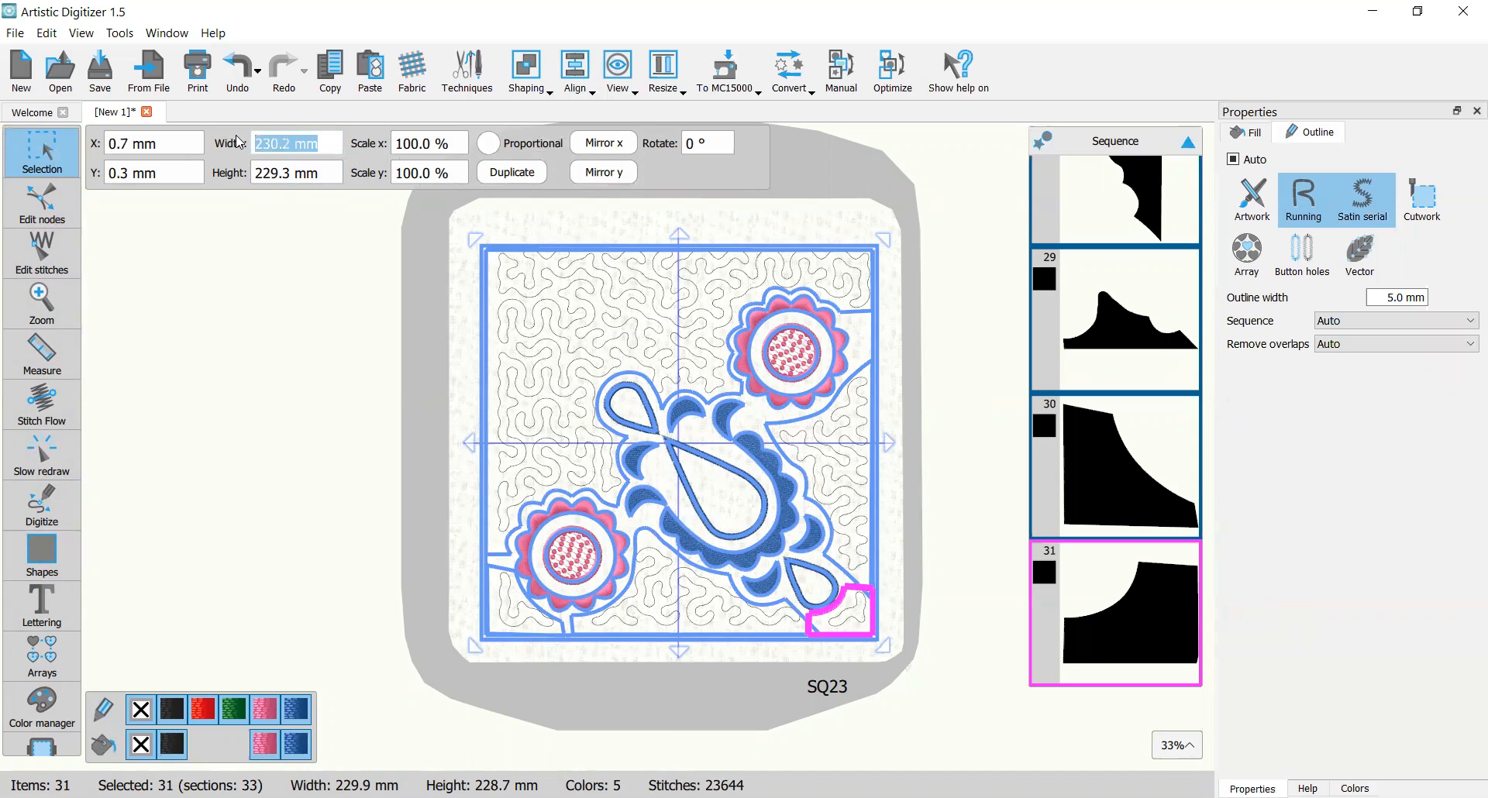
pyautogui.write('203.')
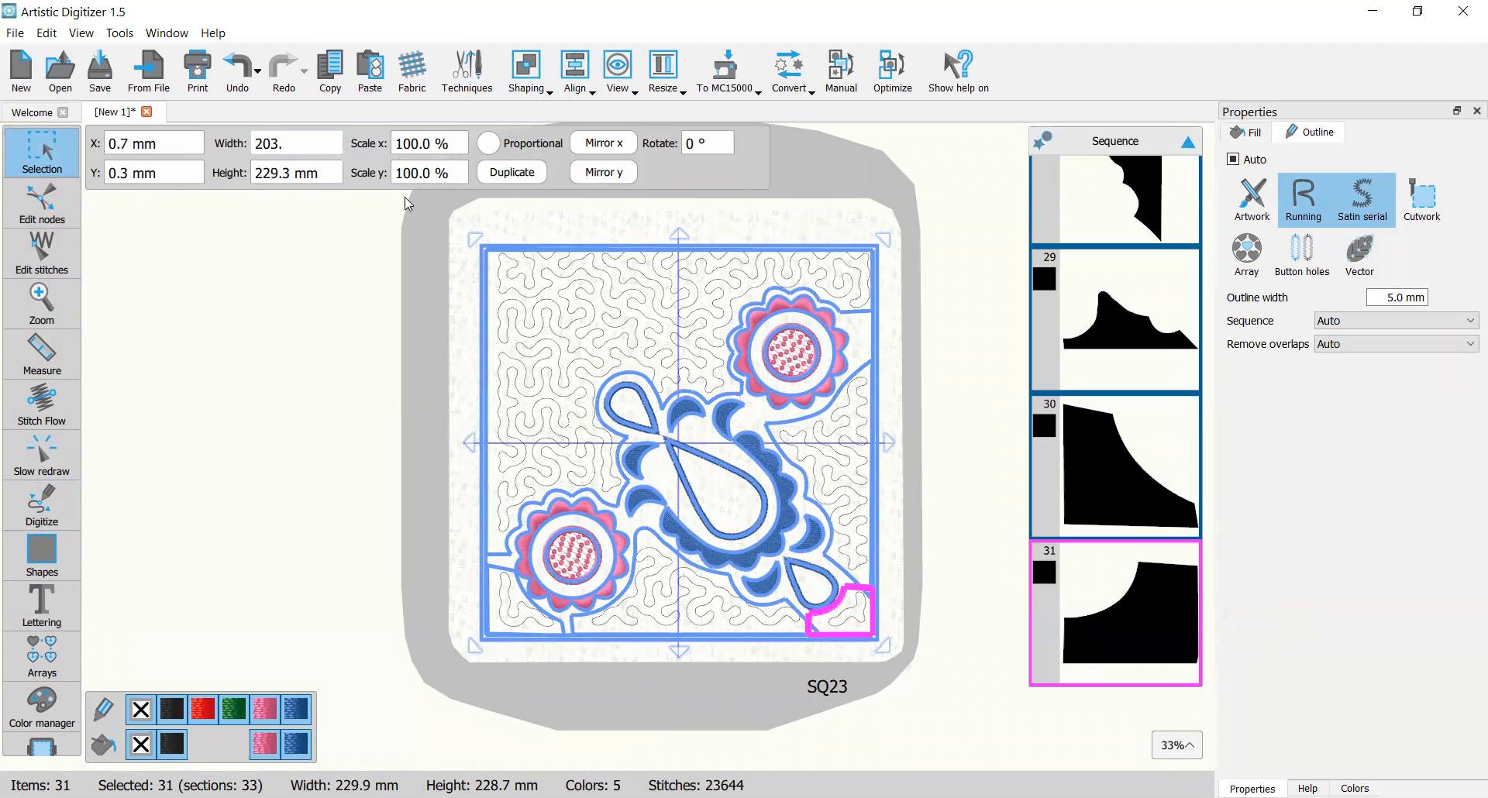
pyautogui.write('2')
pyautogui.press('Return')
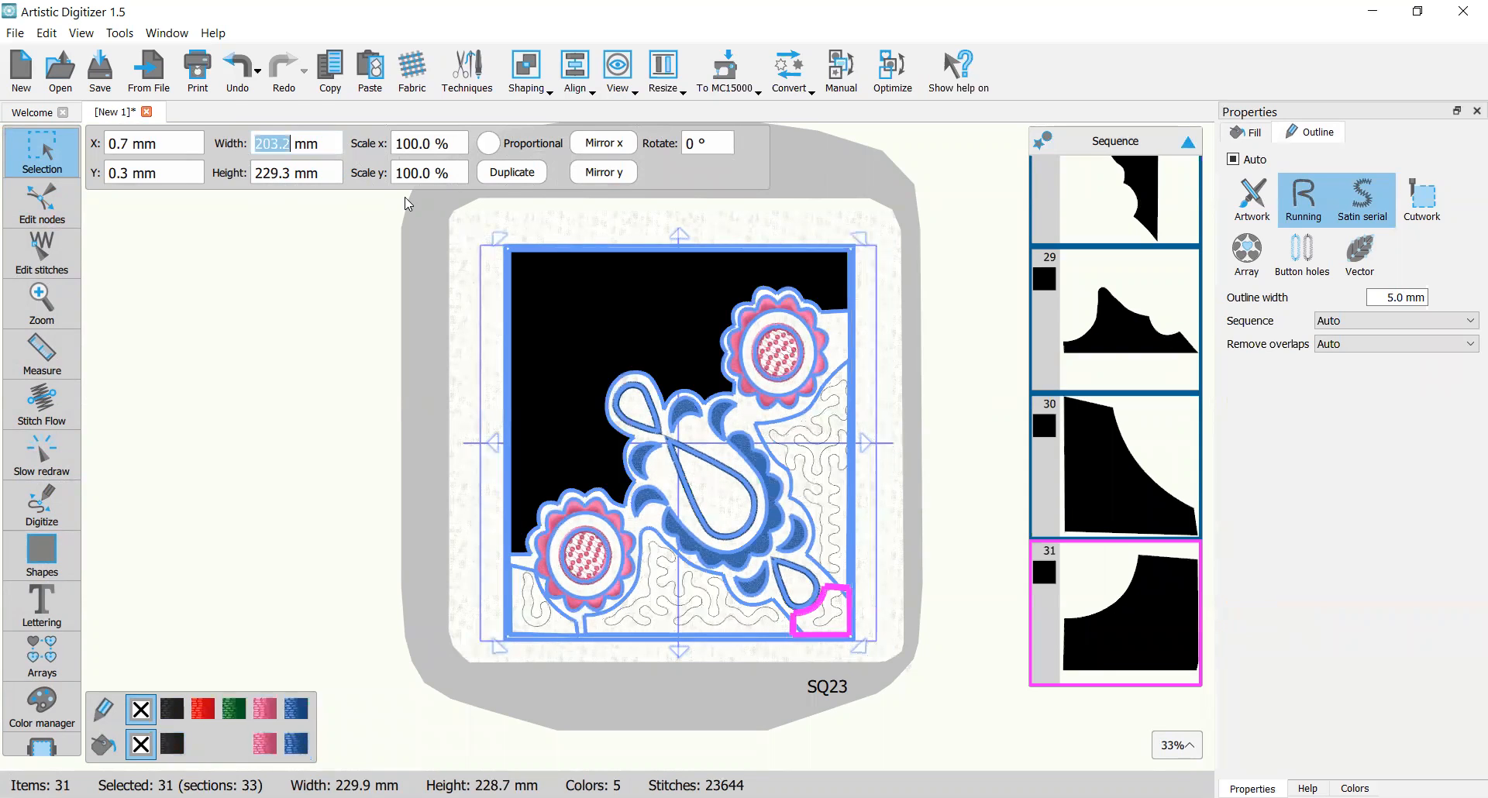
pyautogui.press('Tab')
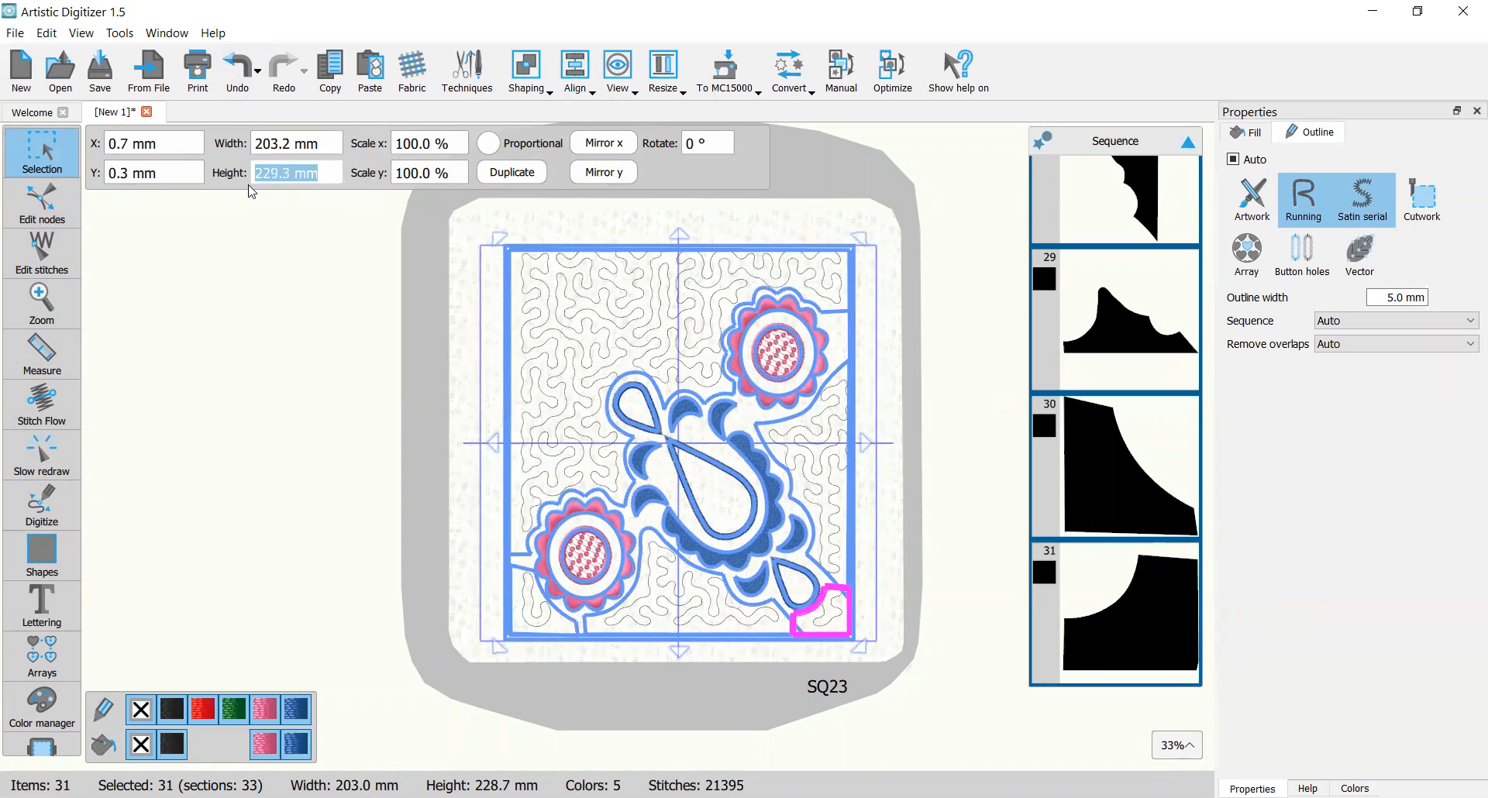
pyautogui.write('203.2')
pyautogui.press('Return')
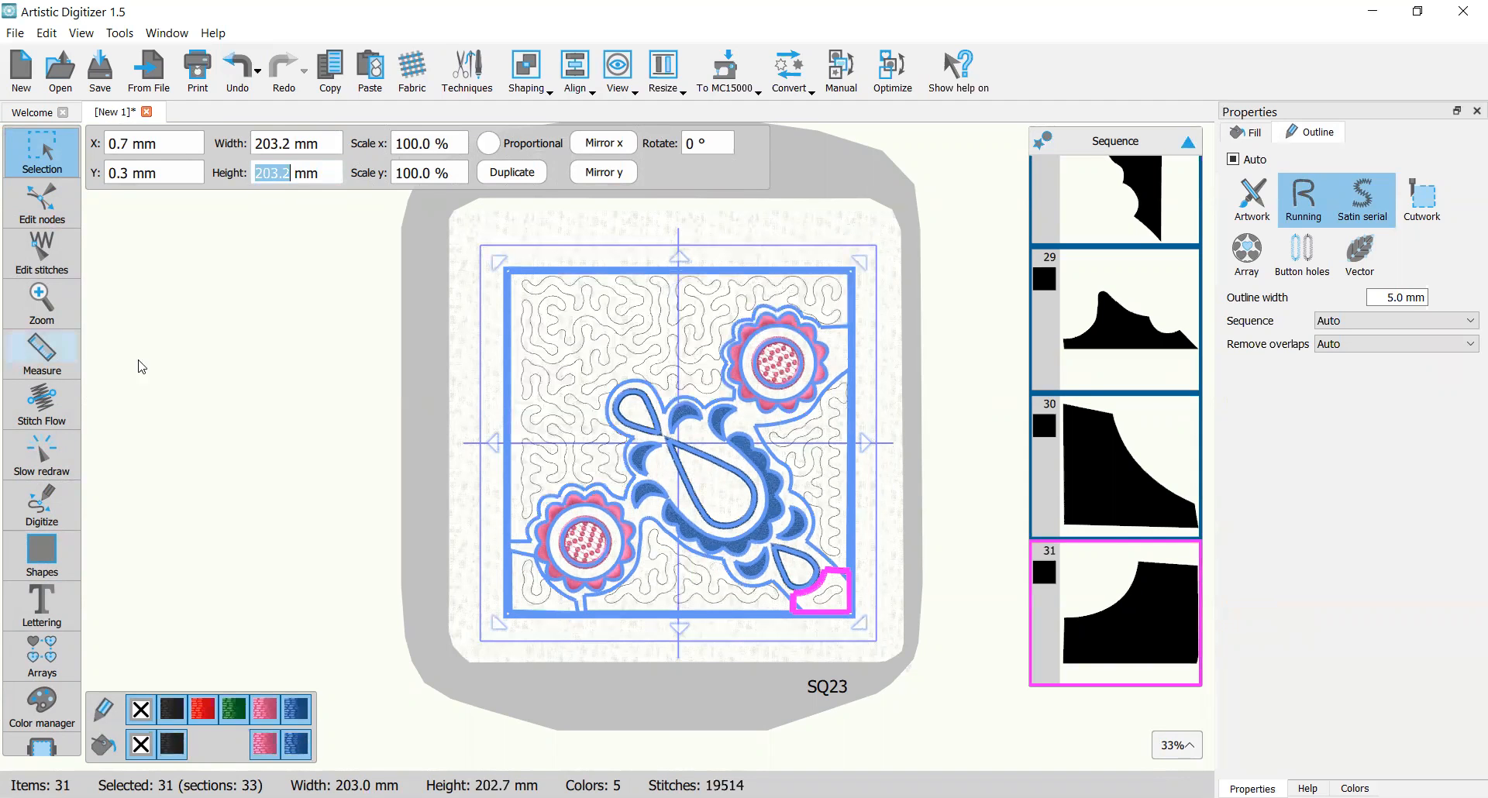
pyautogui.click(347, 458)
# Step: Examine how the stippling fills the background around the motifs in the resized block
pyautogui.scroll(3, 840, 554)
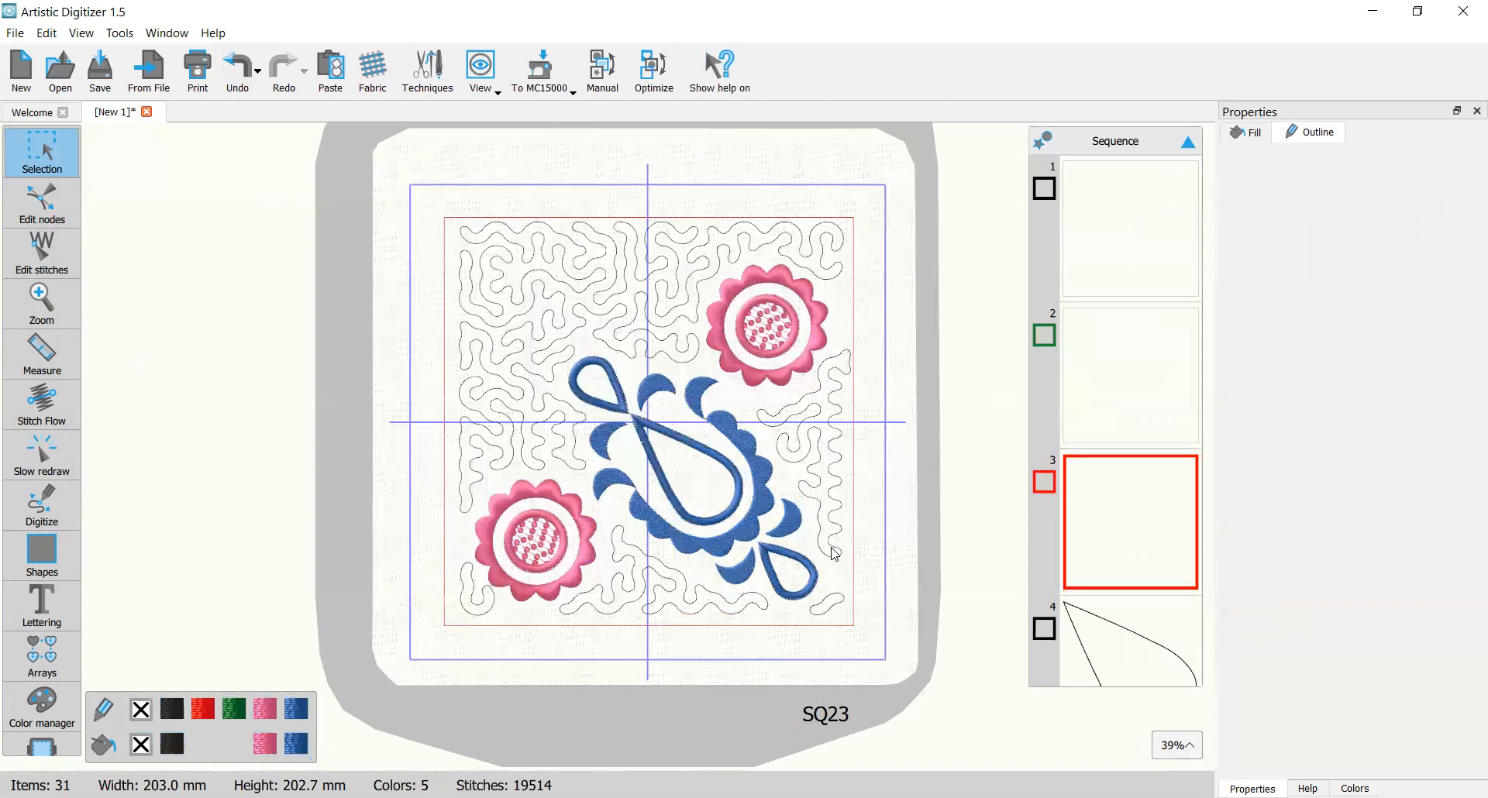
pyautogui.scroll(-3, 834, 553)
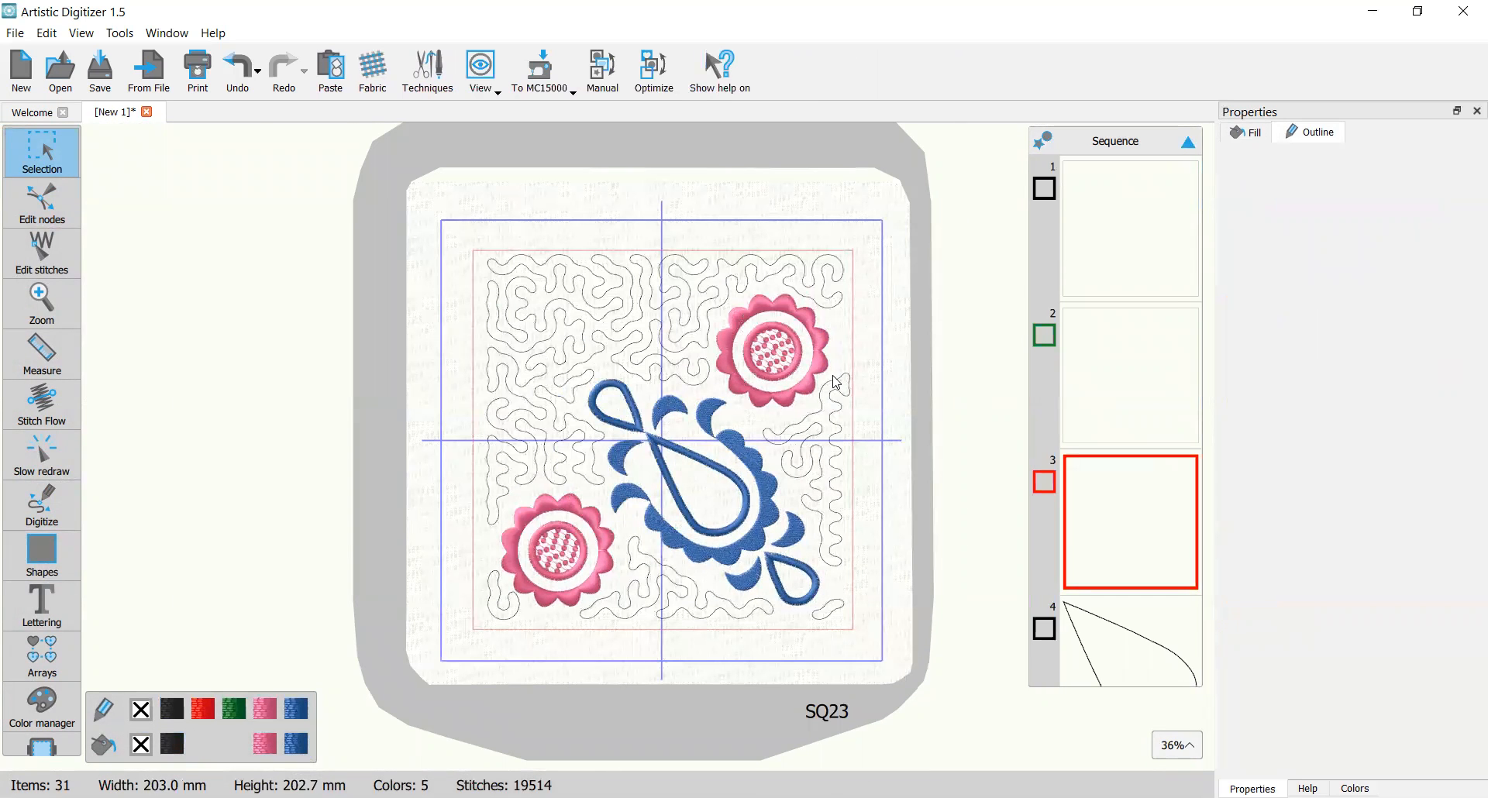
pyautogui.scroll(1, 728, 409)
pyautogui.scroll(1, 728, 408)
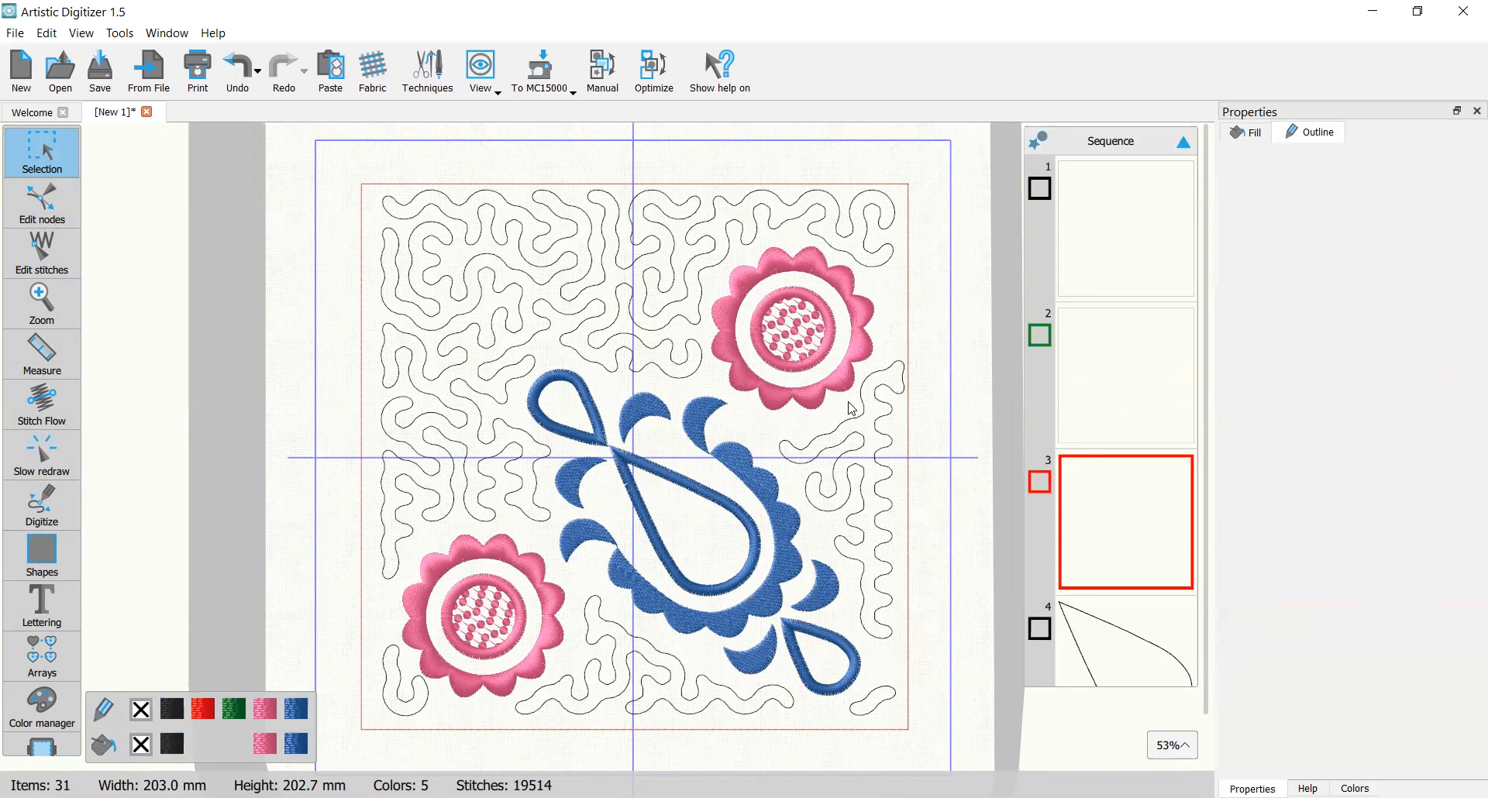
pyautogui.scroll(1, 756, 364)
pyautogui.scroll(1, 753, 360)
pyautogui.scroll(-1, 837, 477)
pyautogui.scroll(-2, 881, 584)
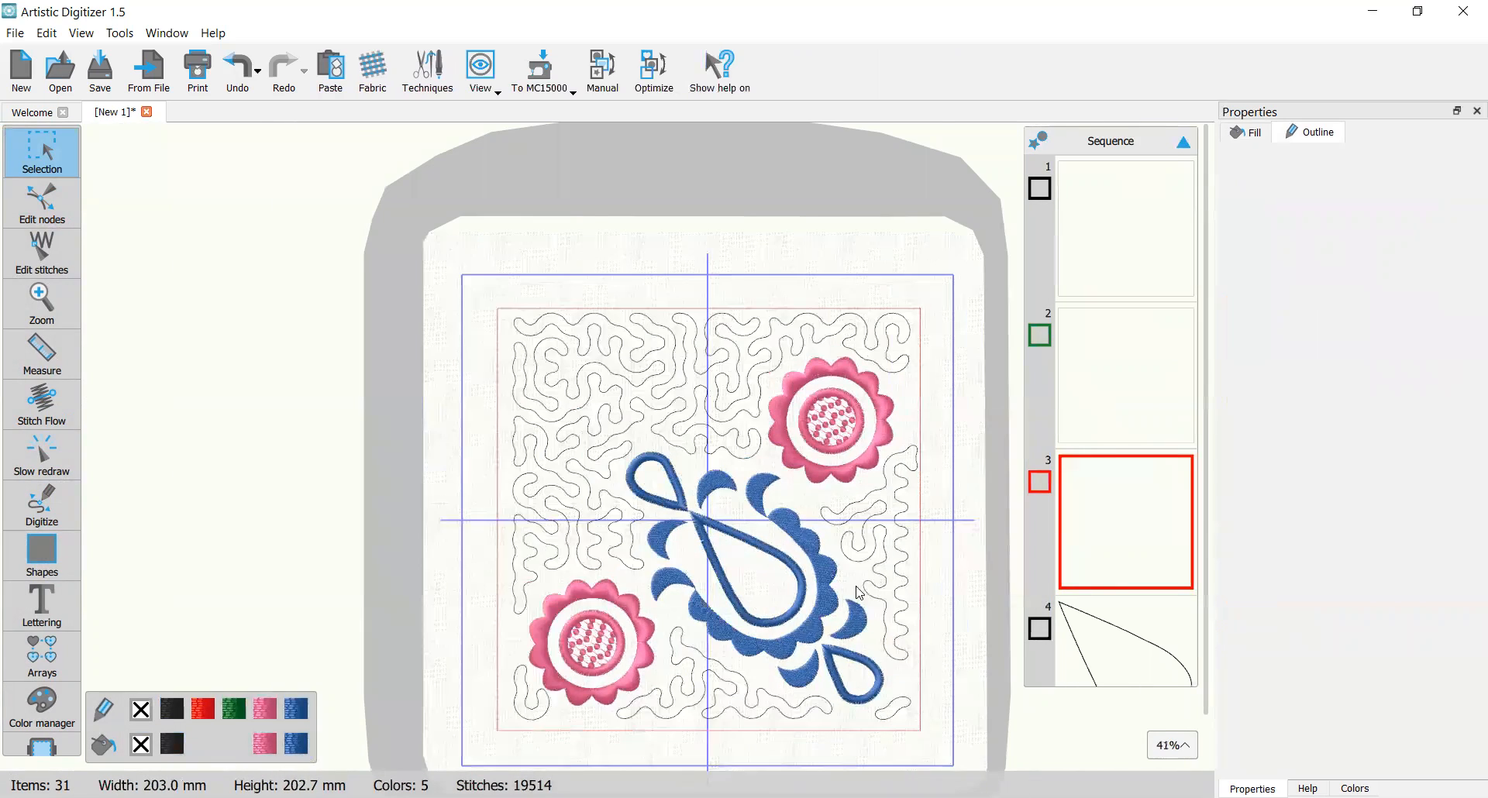
# Step: Inspect the pink flowers, the blue motif and the stippling along the lower edge of the resized block
pyautogui.scroll(-1, 876, 596)
pyautogui.scroll(1, 847, 608)
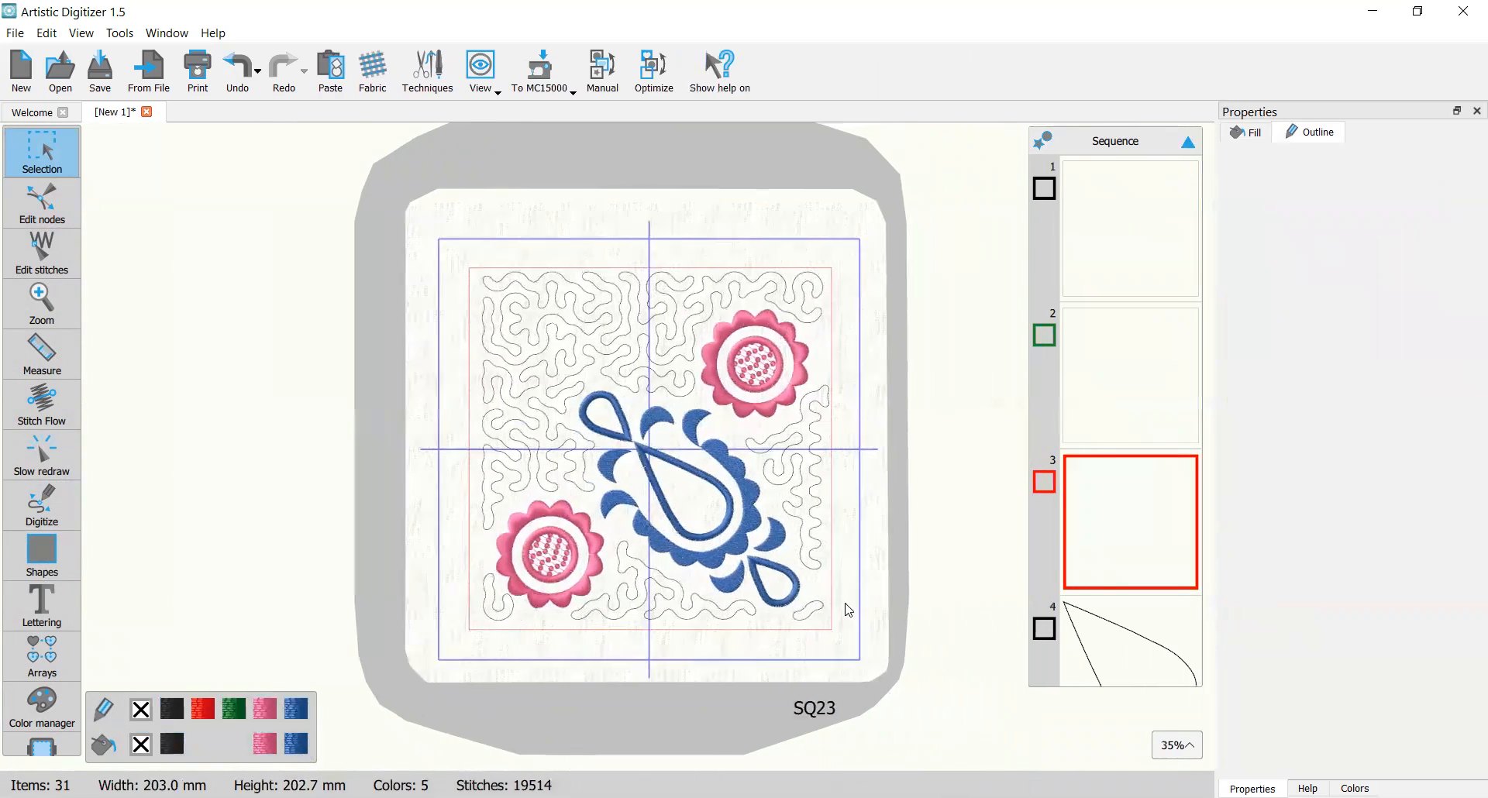
pyautogui.scroll(5, 635, 596)
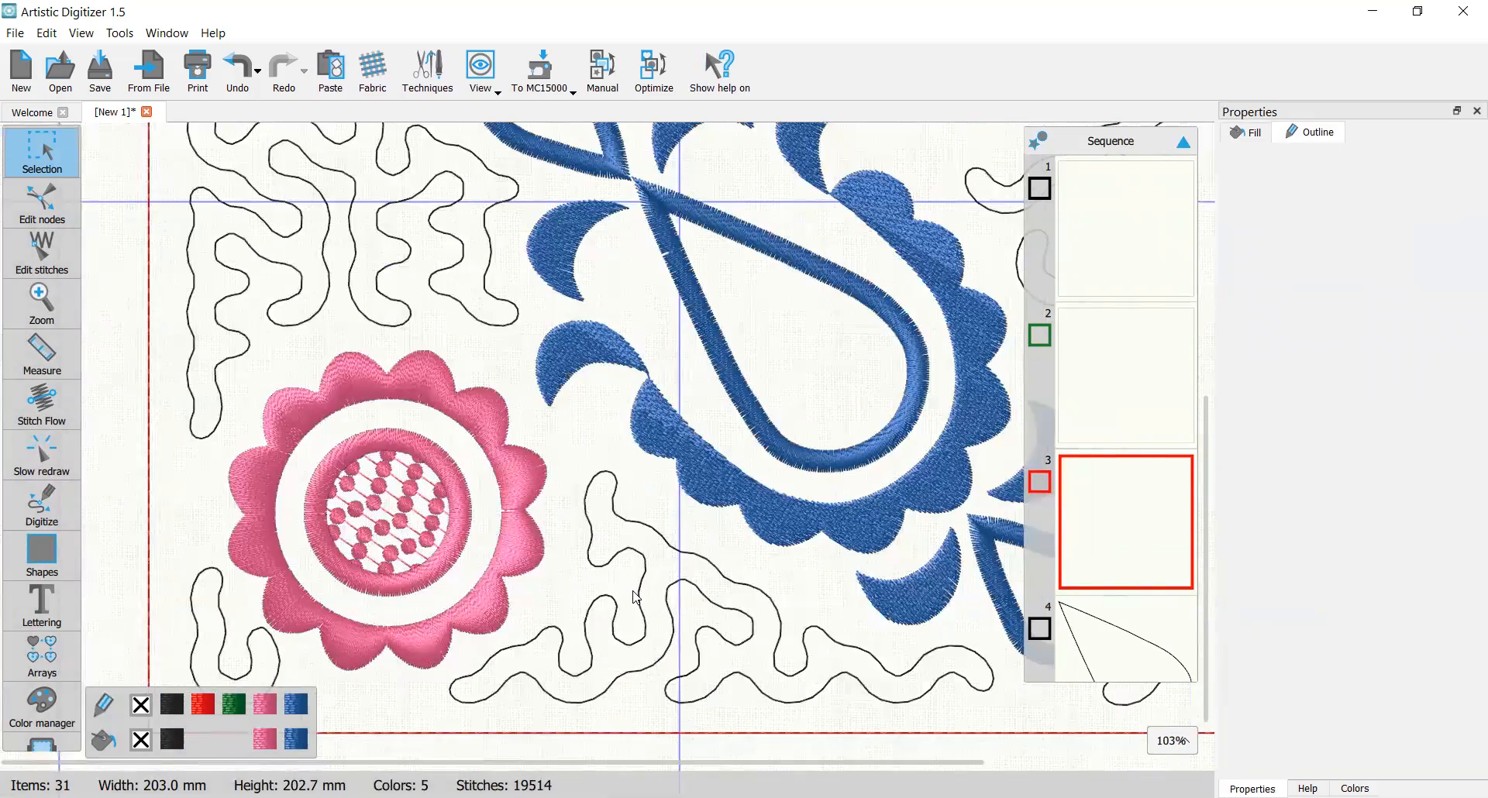
pyautogui.scroll(-4, 612, 573)
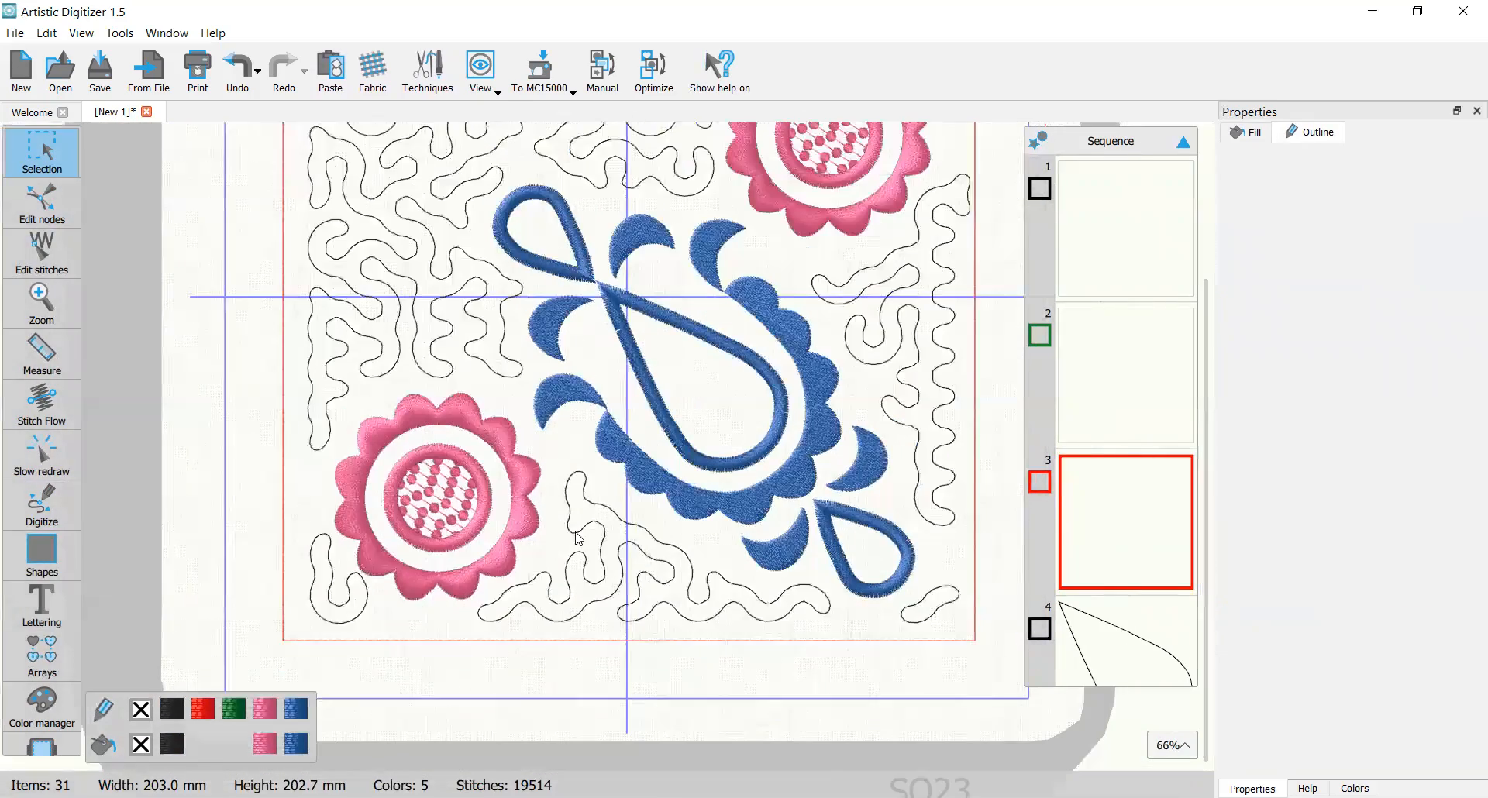
pyautogui.hscroll(1, 740, 600)
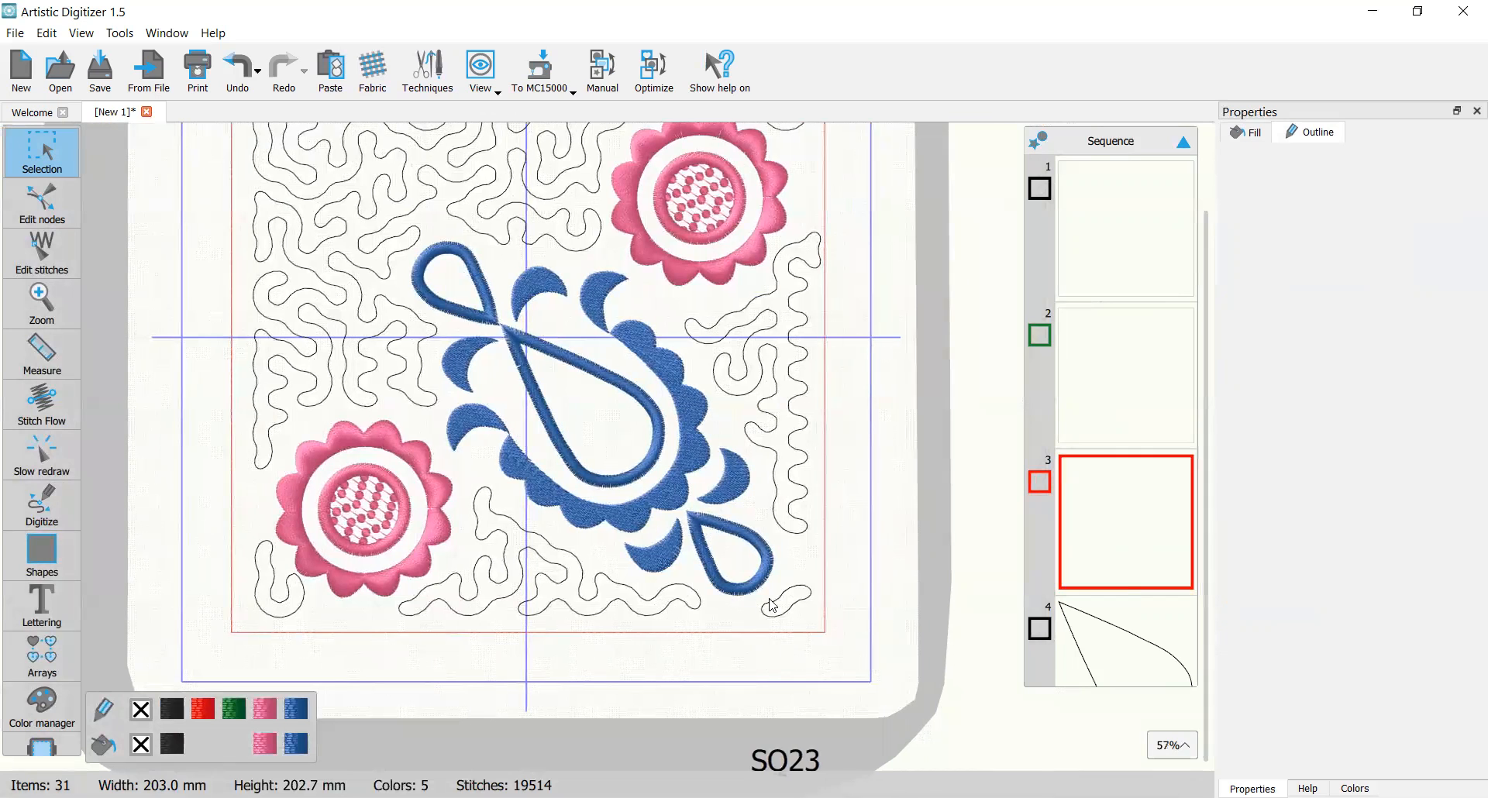
pyautogui.scroll(-1, 674, 525)
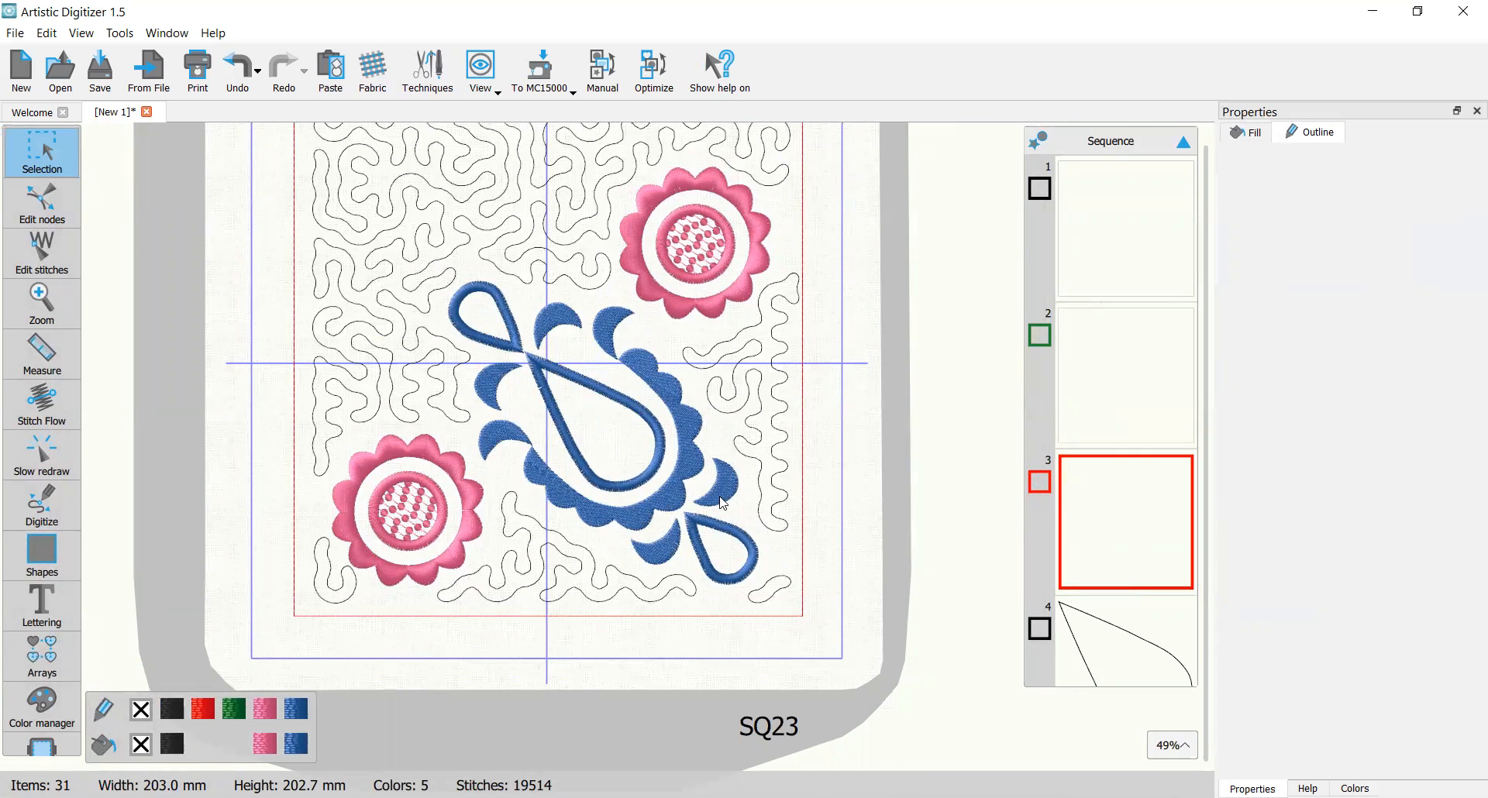
pyautogui.scroll(-1, 818, 414)
pyautogui.scroll(1, 690, 395)
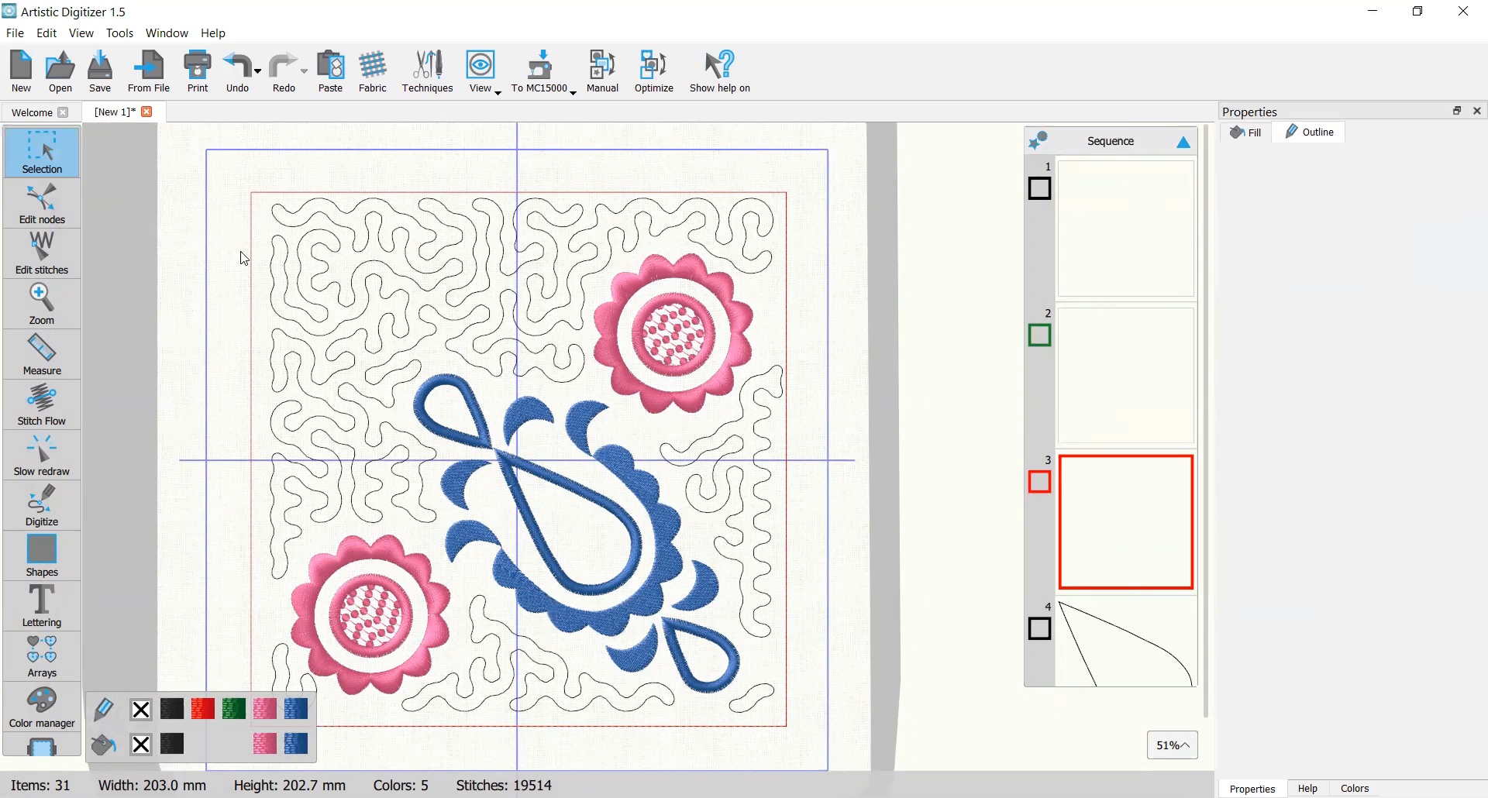
# Step: Save the design to the Desktop as a Draw design file named ITH Applique Block
pyautogui.click(15, 33)
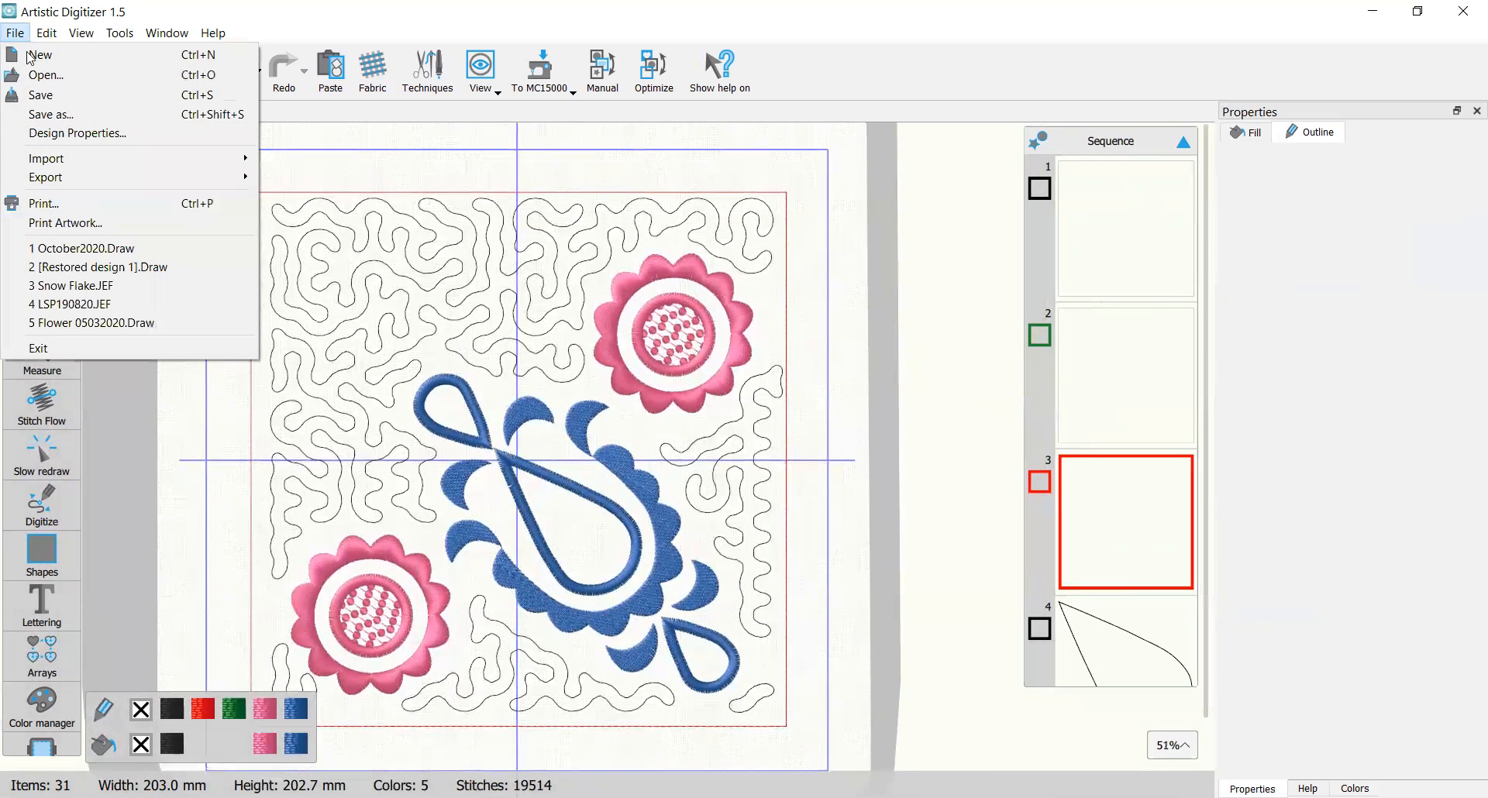
pyautogui.click(75, 122)
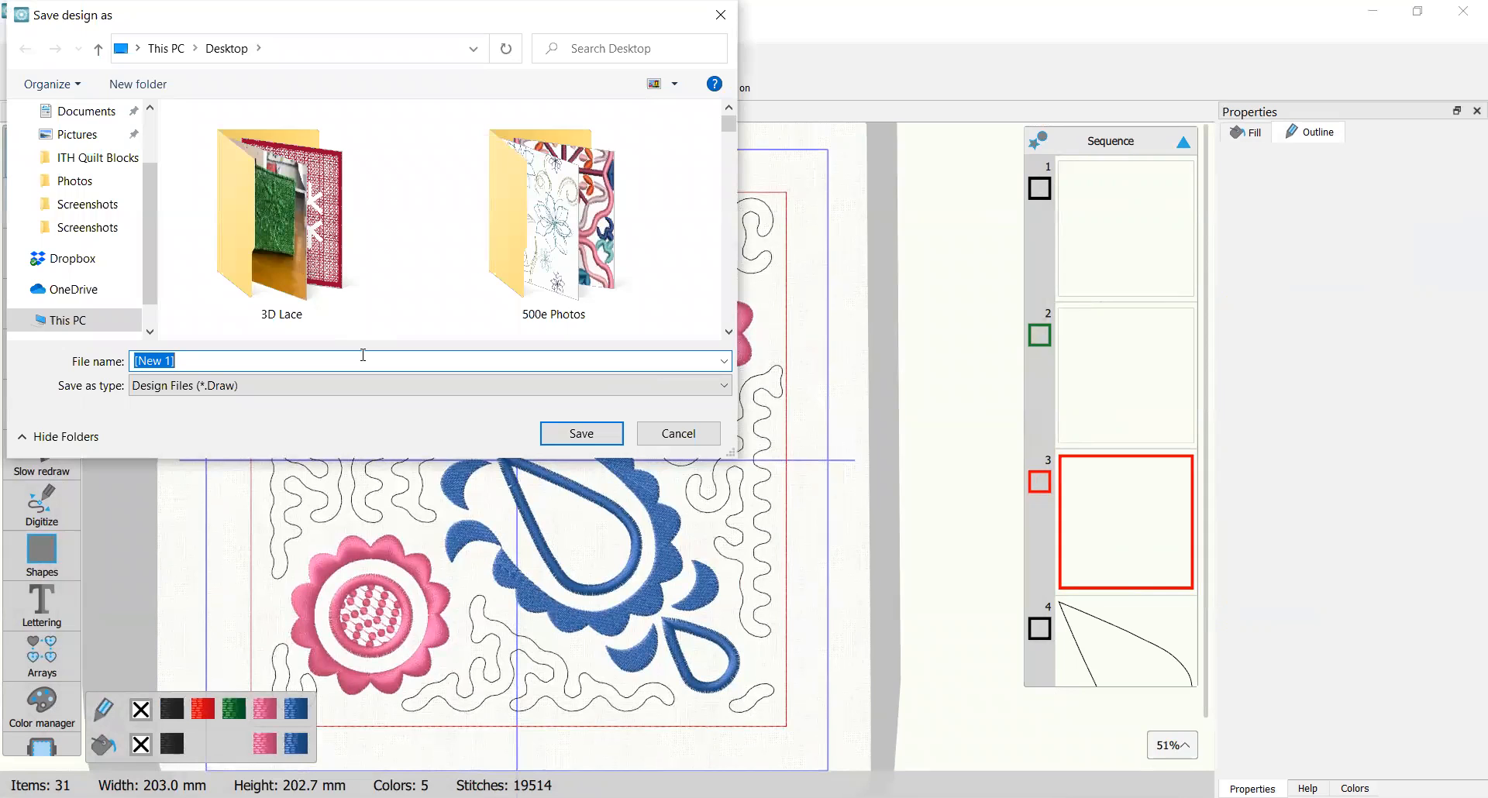
pyautogui.press('BackSpace')
pyautogui.write('ITH')
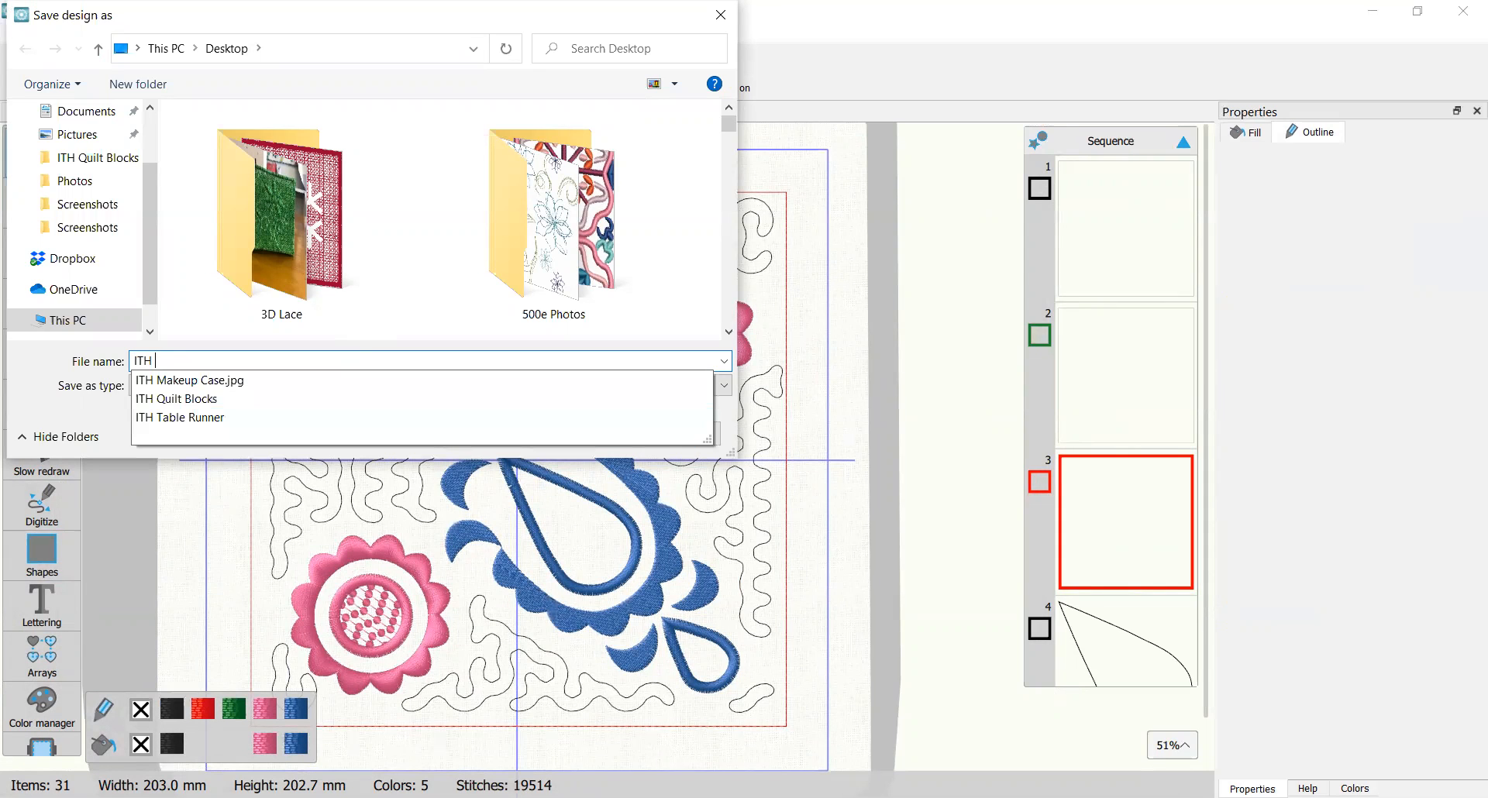
pyautogui.write(' App')
pyautogui.write('li')
pyautogui.write('uque ')
pyautogui.write('Block')
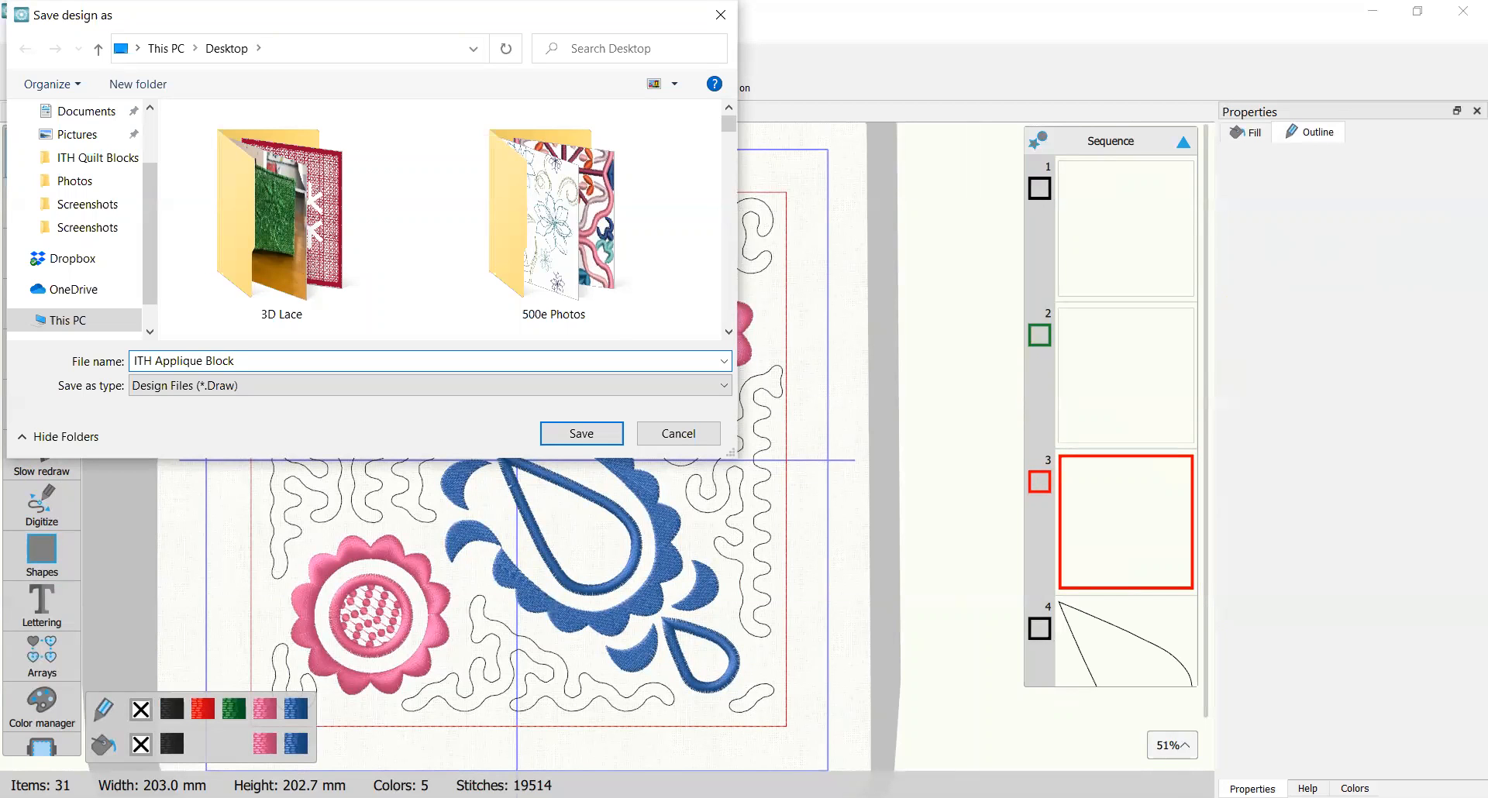
pyautogui.press('Return')
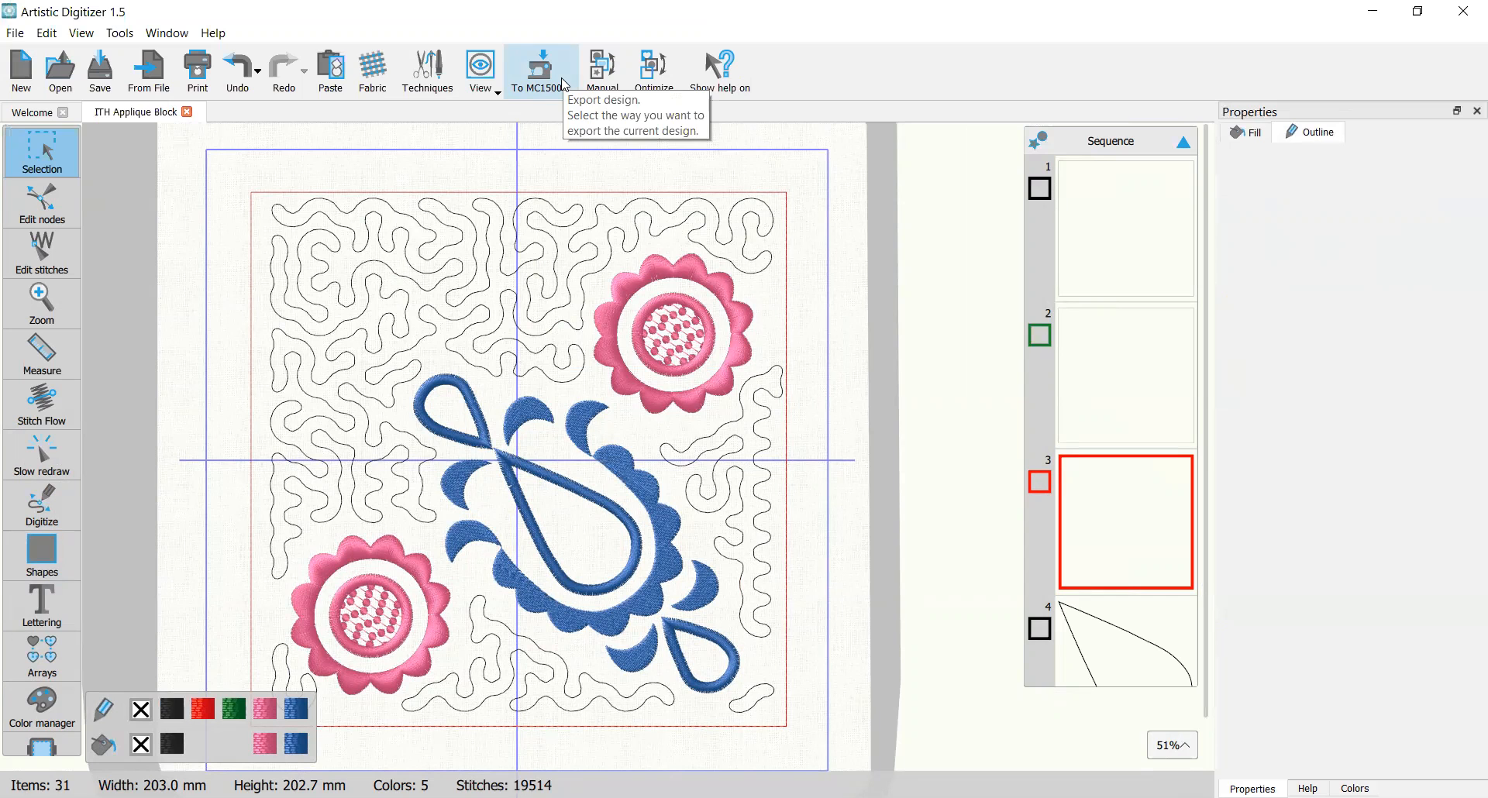
pyautogui.scroll(-1, 556, 479)
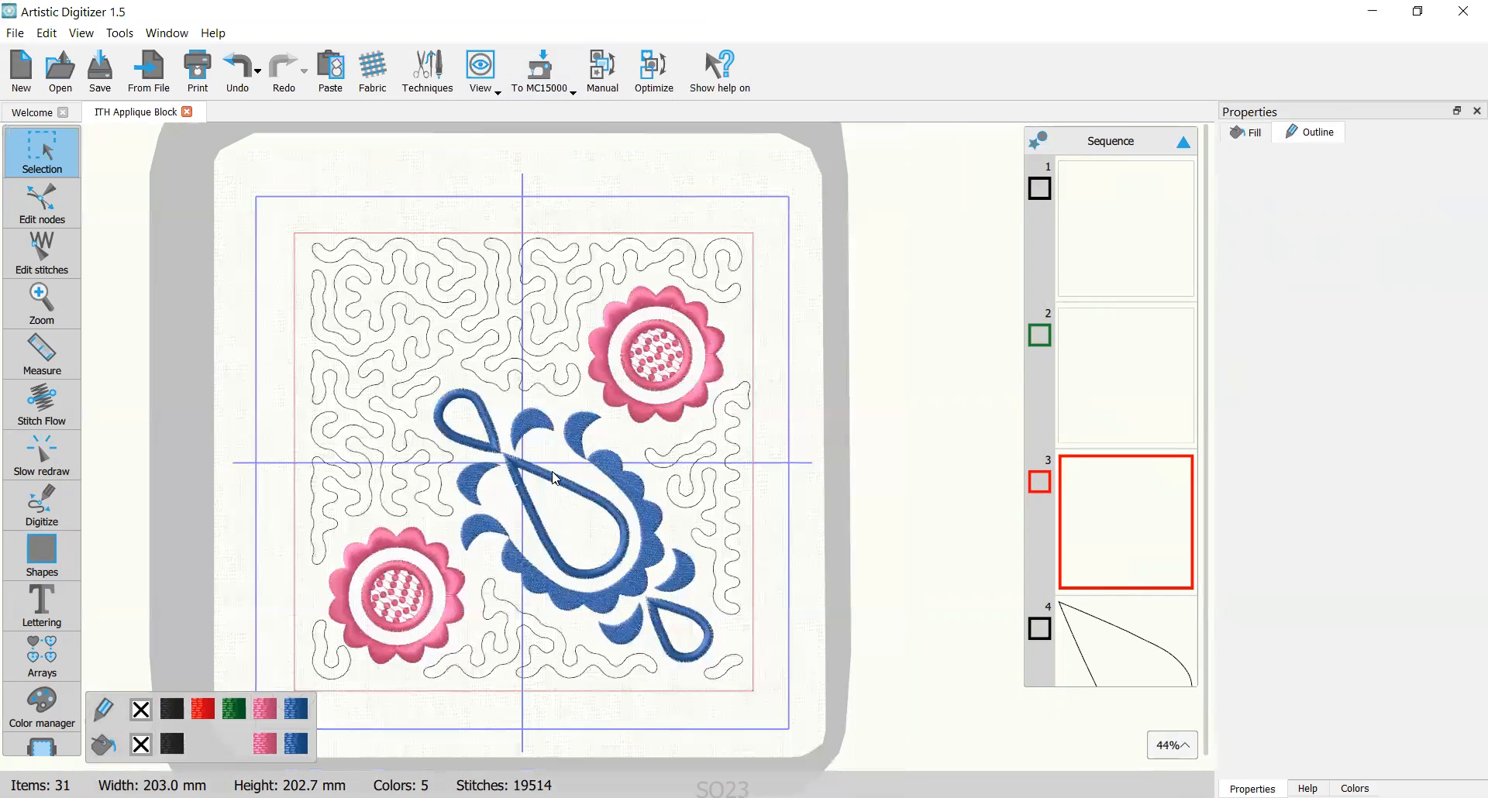
pyautogui.scroll(4, 555, 478)
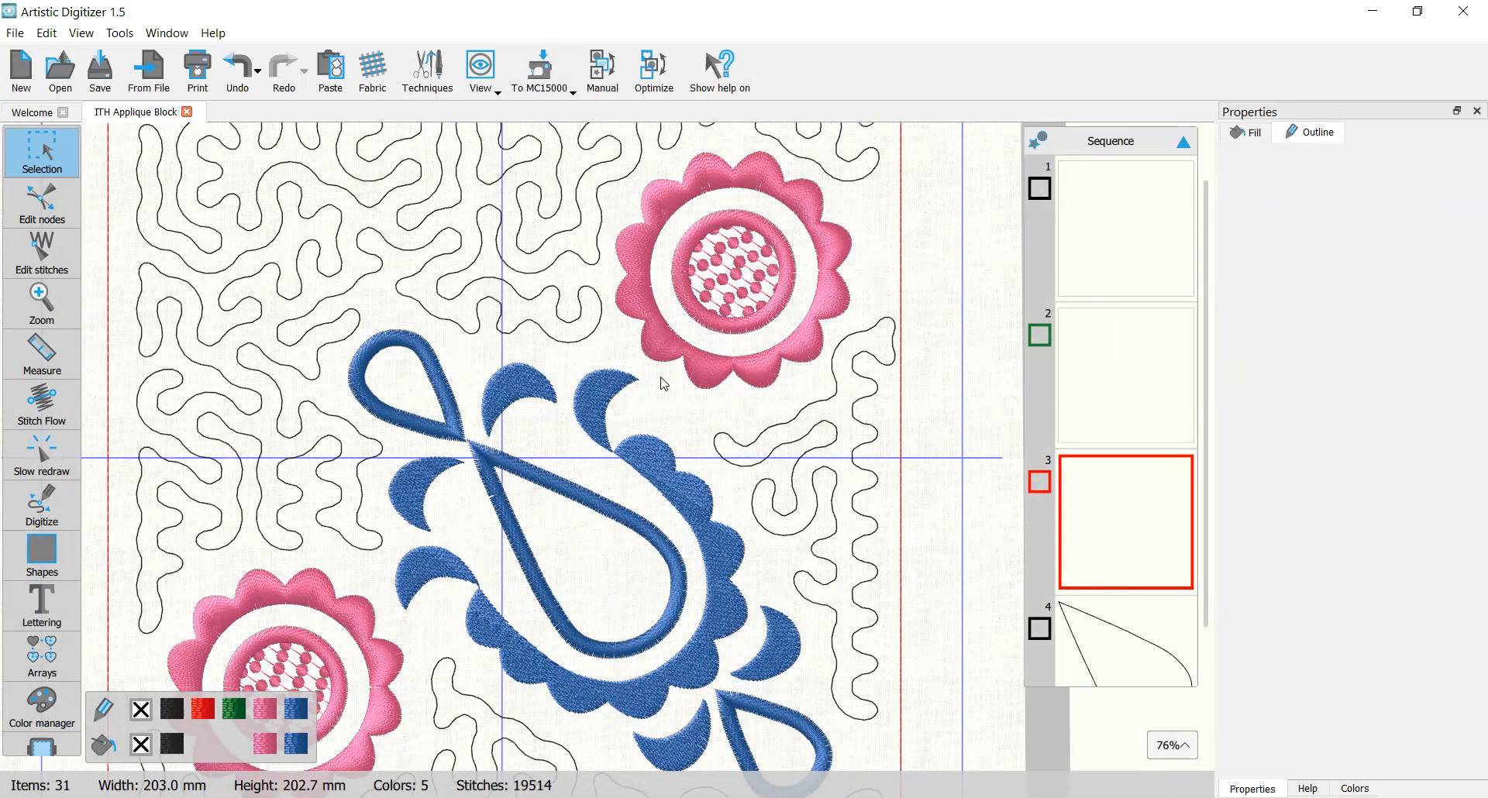
pyautogui.scroll(-1, 664, 384)
pyautogui.scroll(-1, 664, 384)
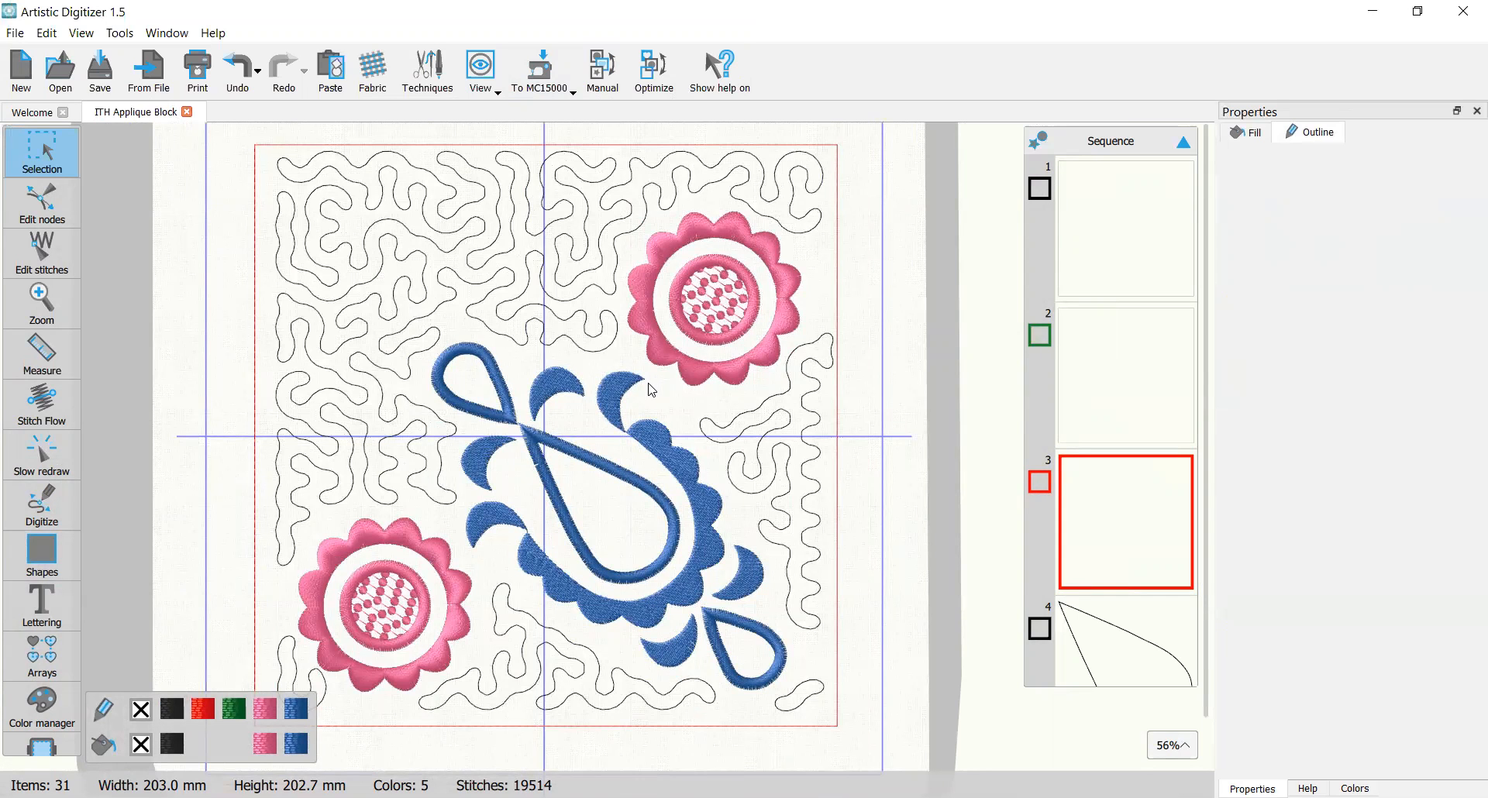
pyautogui.scroll(1, 688, 430)
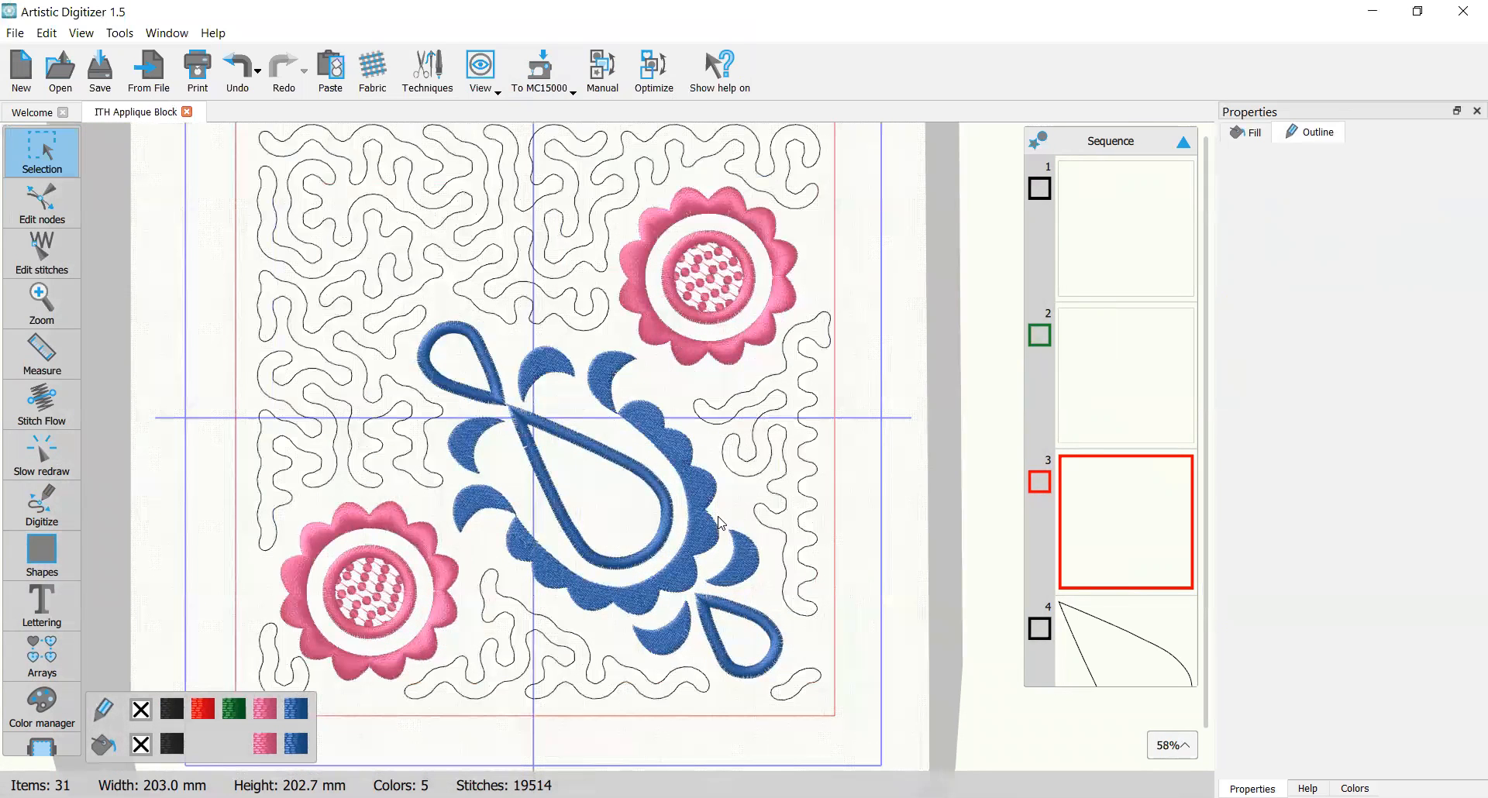